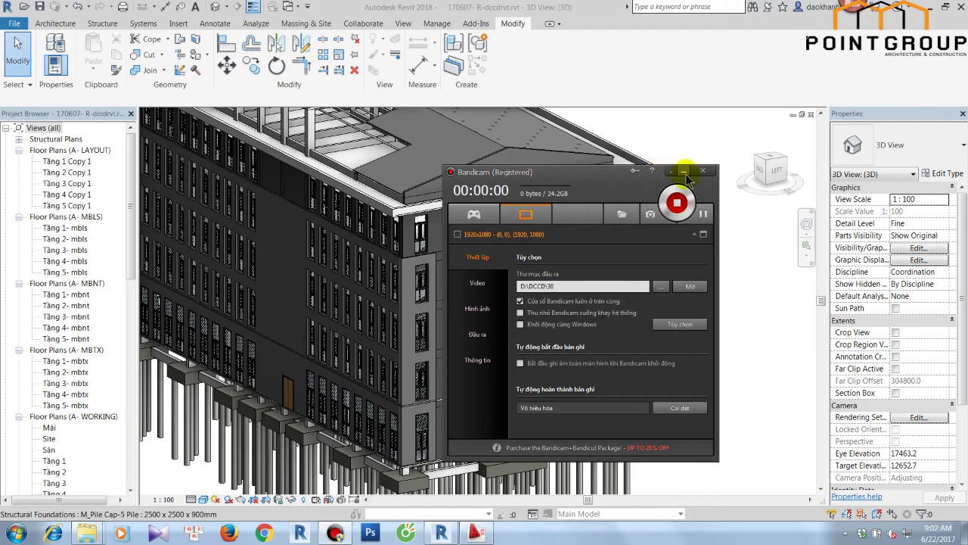
Create a new family from the Metric Generic Model.rft template and inspect its centre reference plane.
click(685, 174)
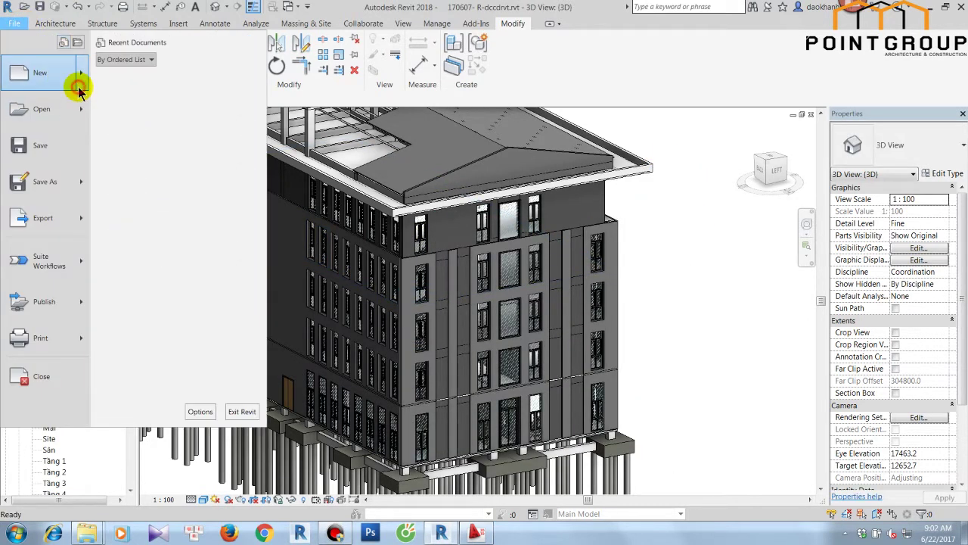
click(132, 120)
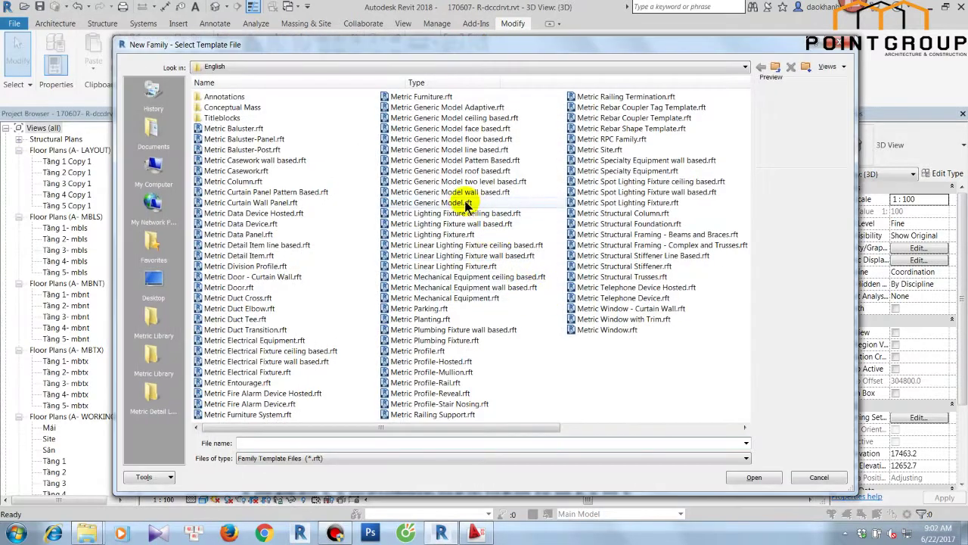
click(456, 203)
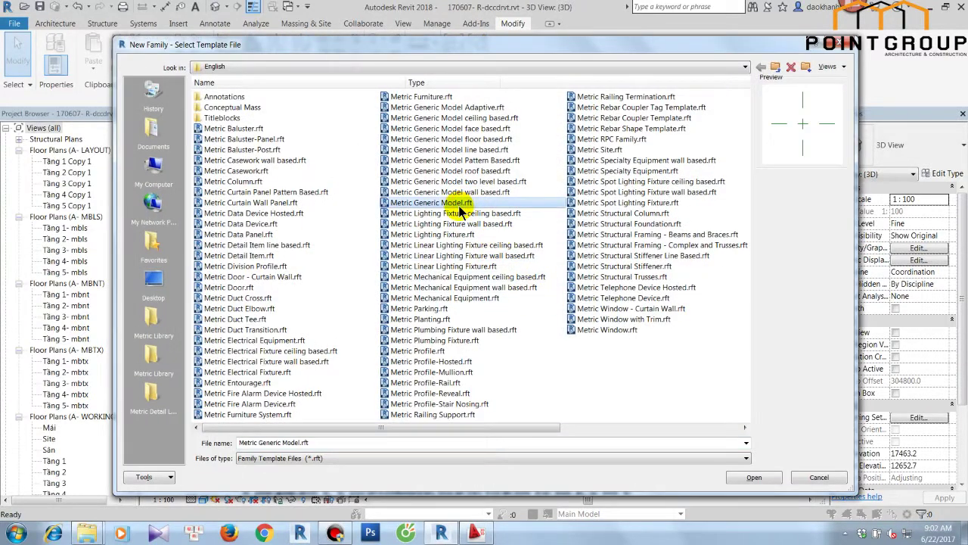
click(749, 476)
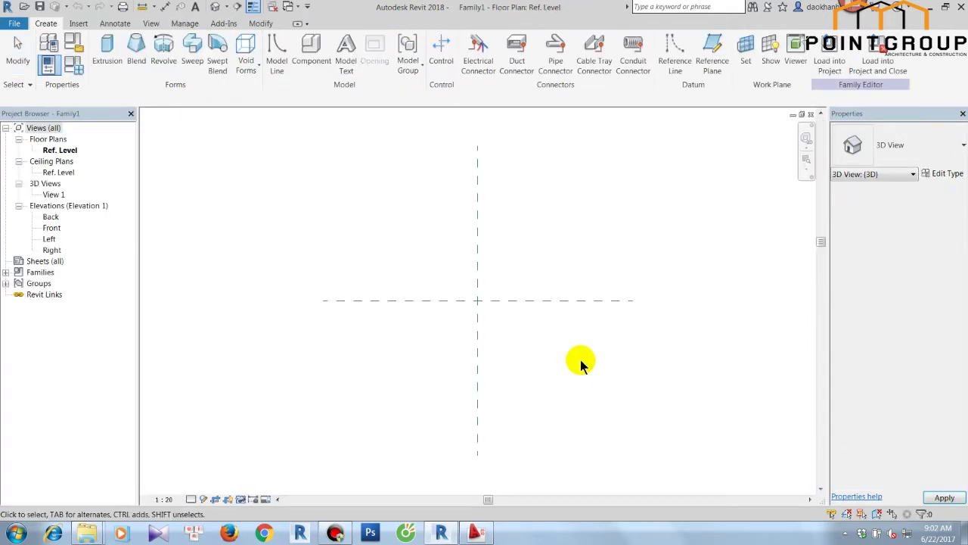
click(465, 331)
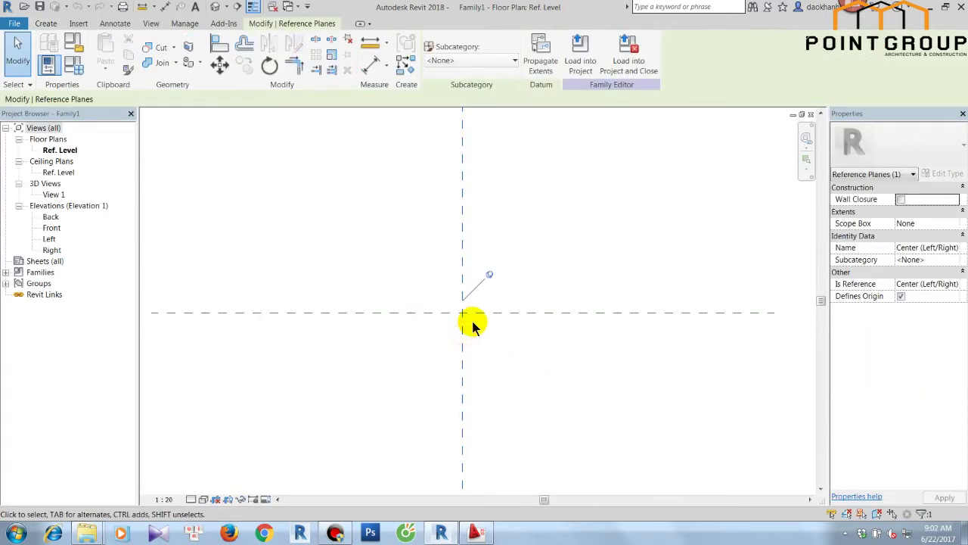
key(Escape)
click(45, 23)
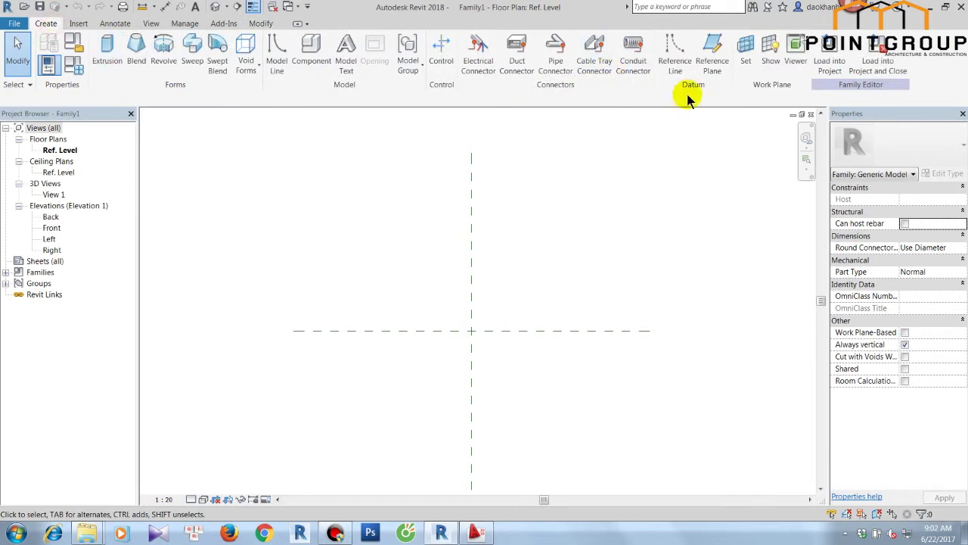
Draw two vertical reference planes to the left of the vertical centre plane.
click(712, 55)
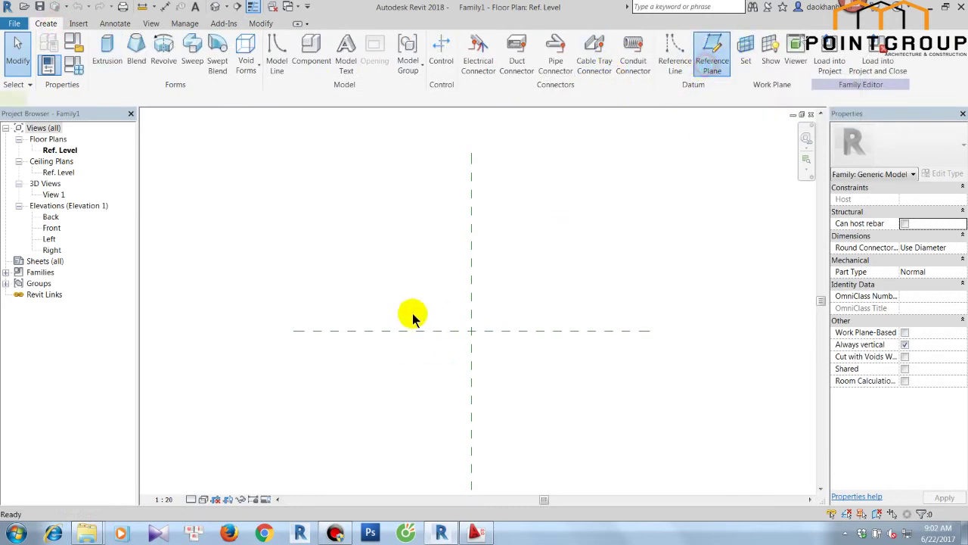
click(403, 225)
click(404, 463)
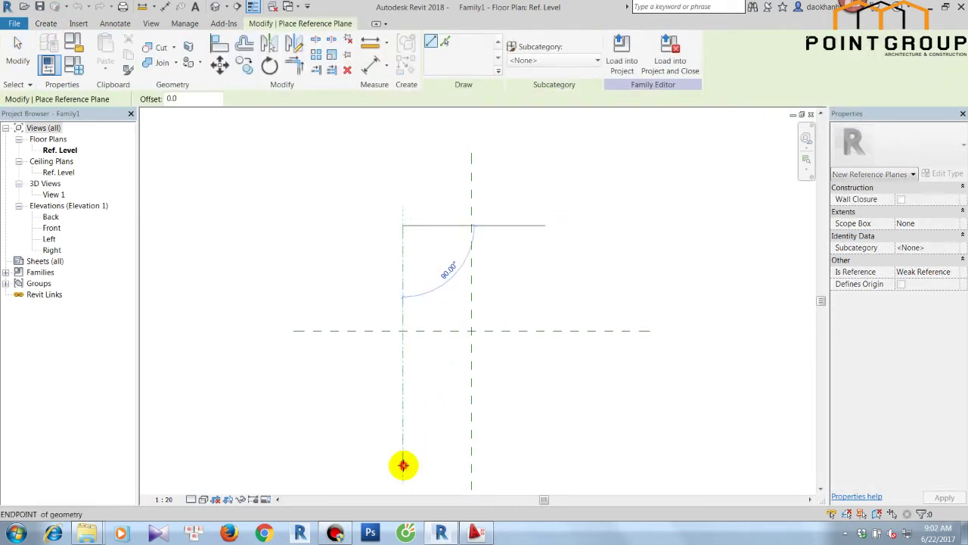
click(436, 225)
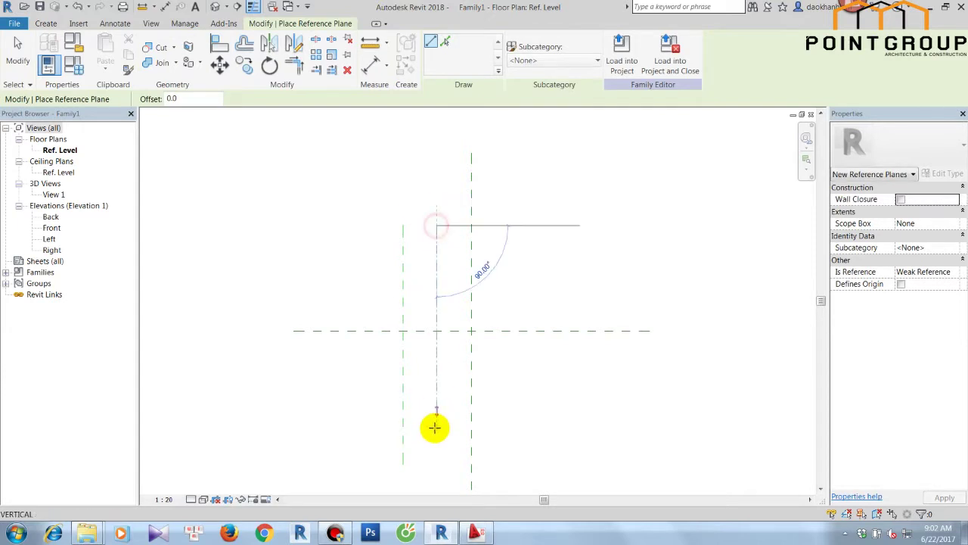
click(435, 448)
key(Escape)
key(Escape)
Select the two new vertical planes to review their placement, then deselect them.
scroll(454, 341, up, 1)
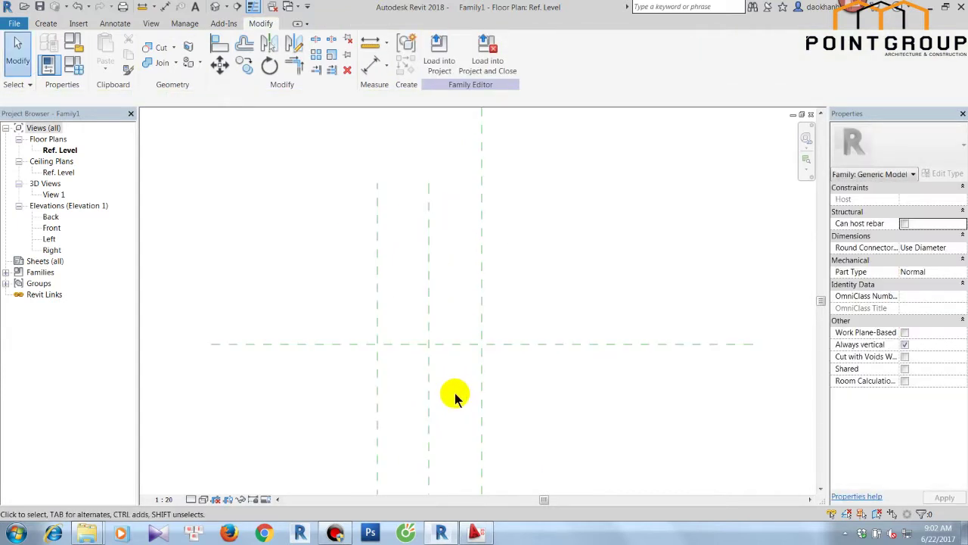
drag(443, 395, 346, 385)
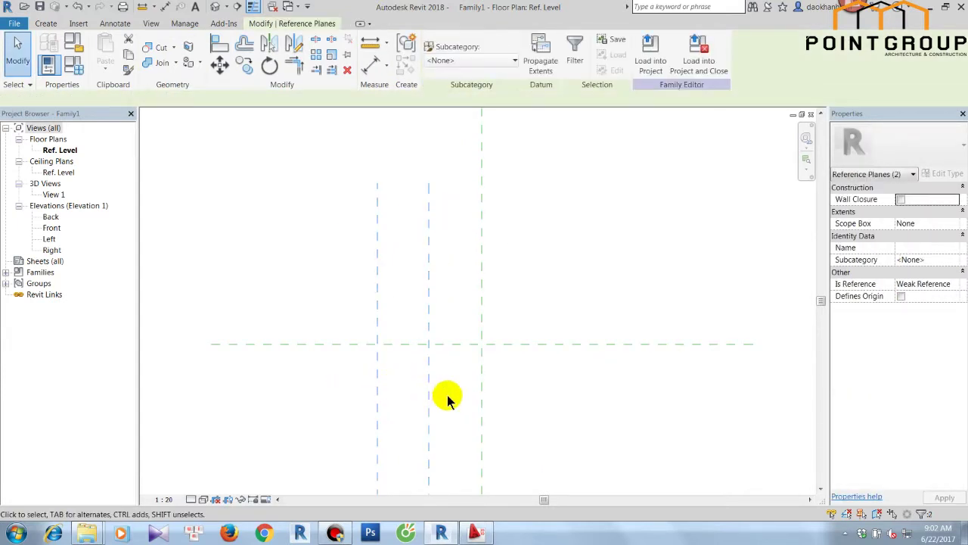
middle_drag(443, 396, 459, 378)
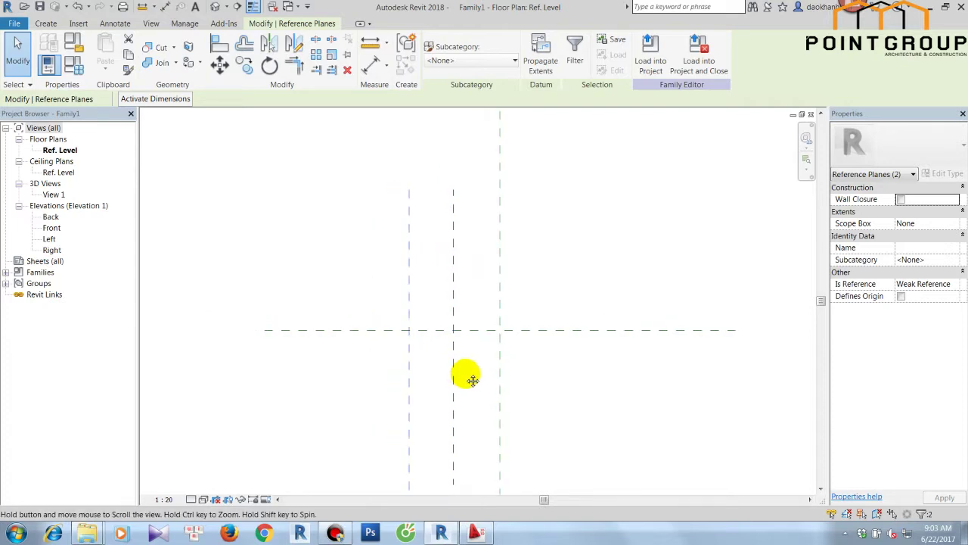
click(465, 377)
scroll(466, 376, up, 1)
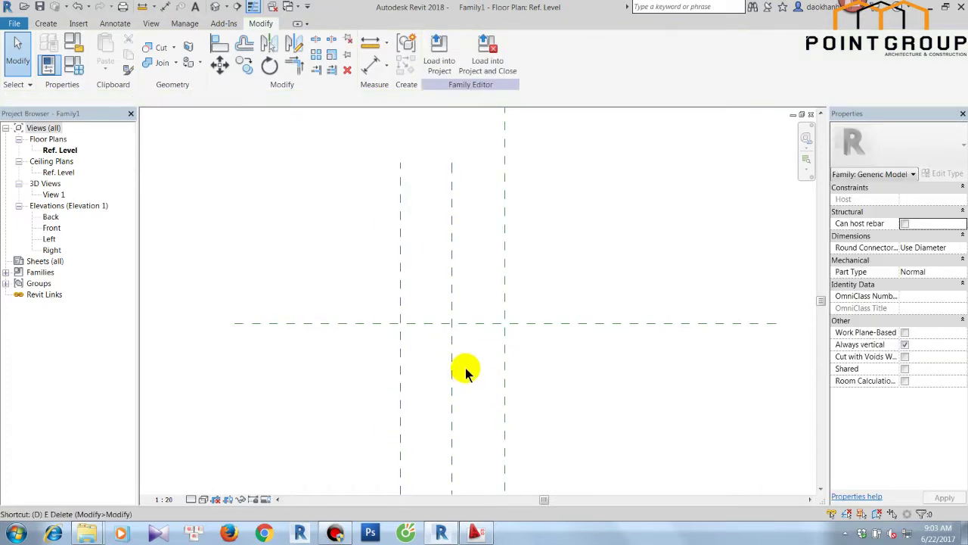
key(i)
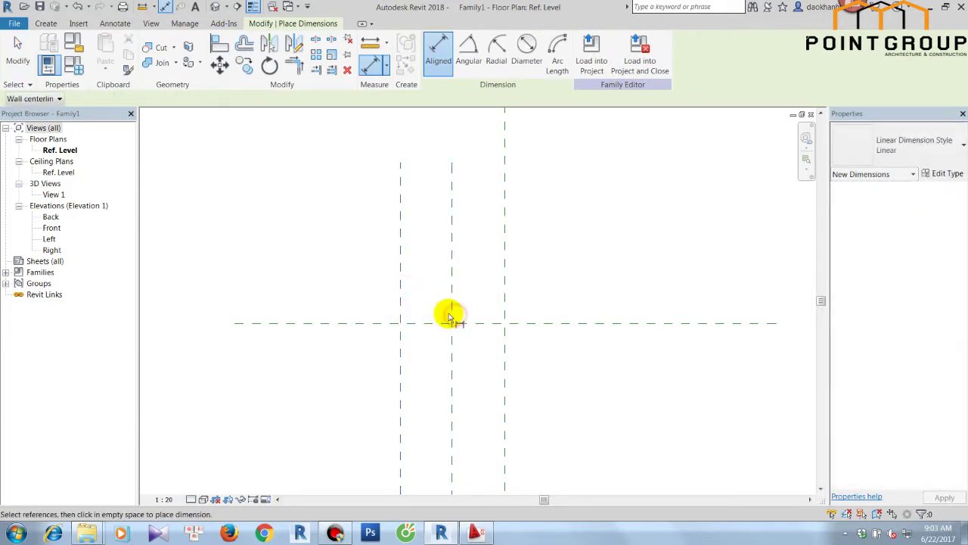
Place an aligned dimension string across the two left planes and the centre plane.
click(400, 313)
click(452, 315)
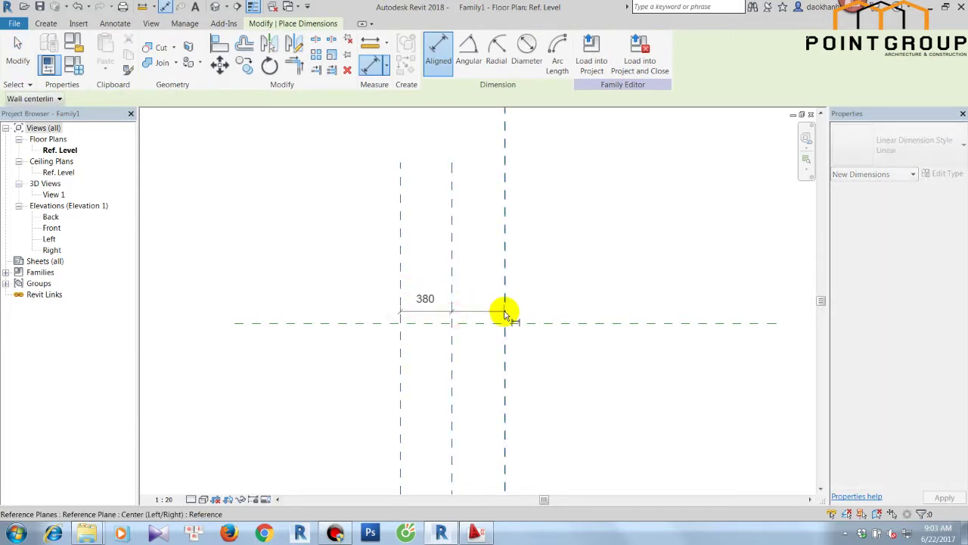
click(504, 313)
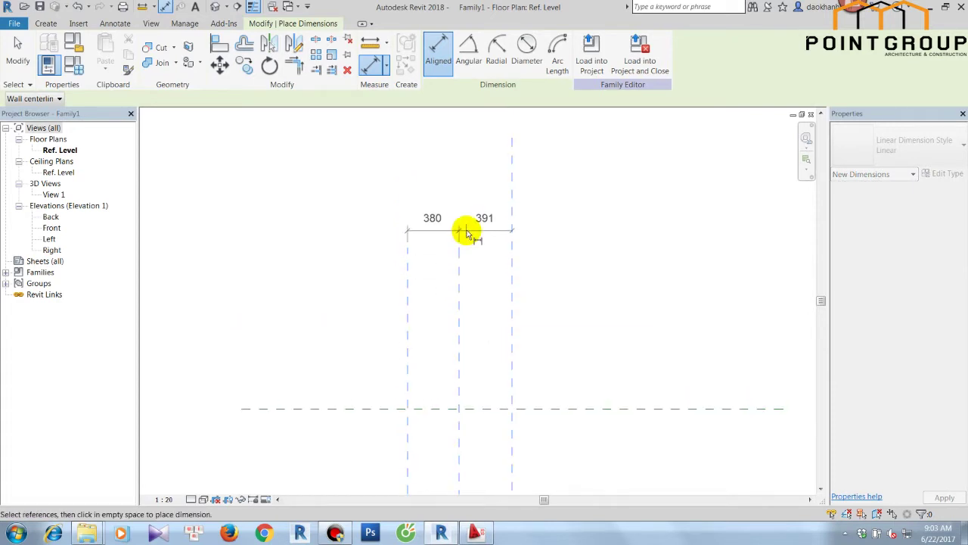
click(475, 230)
key(Escape)
key(Escape)
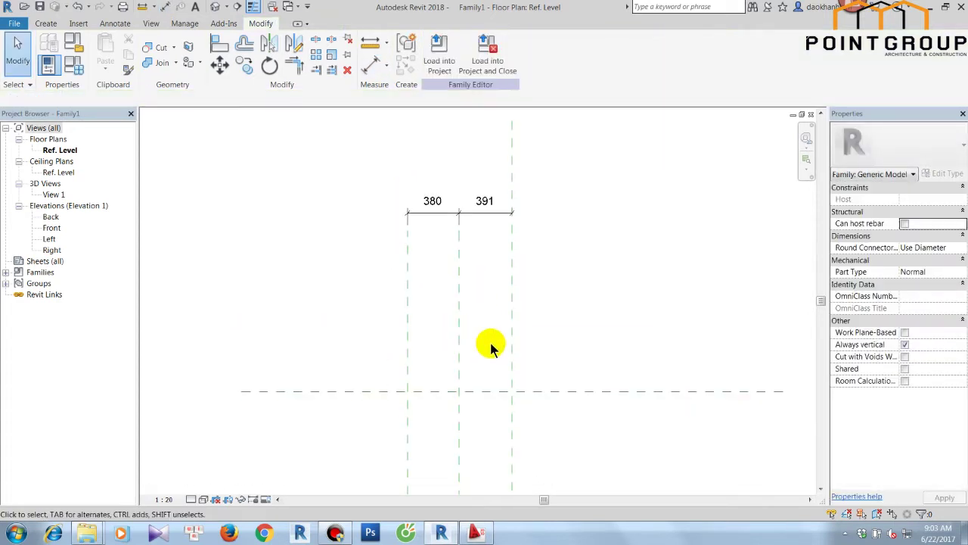
Mirror the two left reference planes across the centre plane to the right side.
middle_drag(491, 348, 433, 325)
click(454, 312)
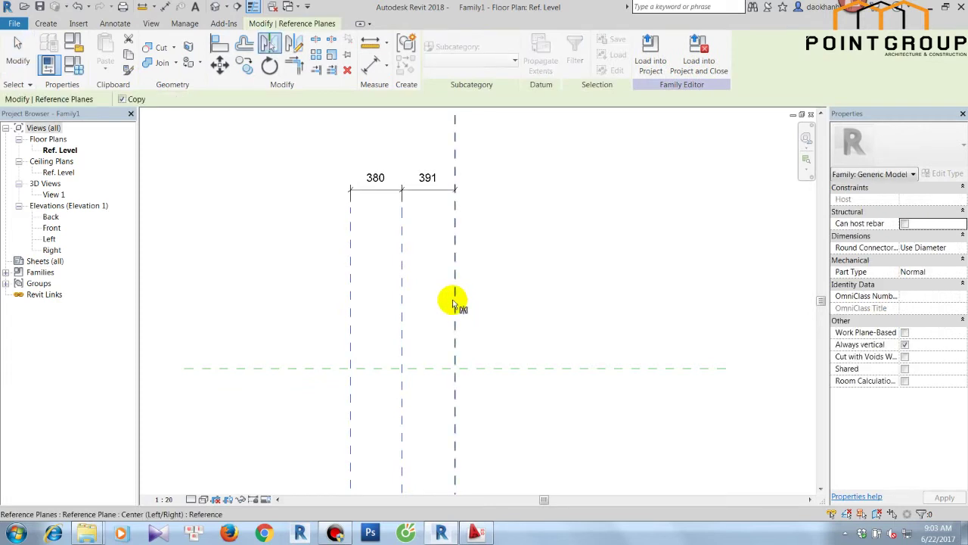
click(454, 300)
key(Escape)
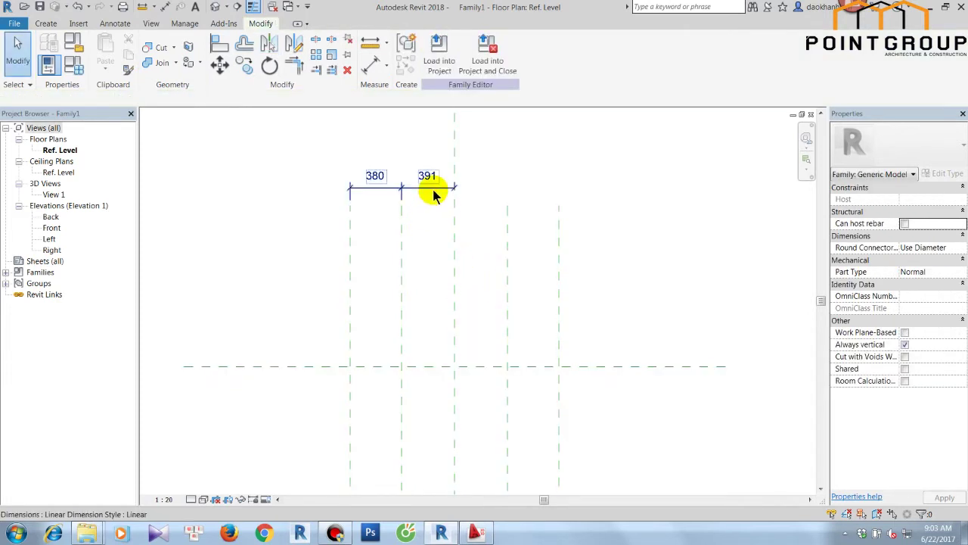
Add the two mirrored planes to the dimension string with Edit Witness Lines.
click(431, 188)
click(593, 57)
click(508, 265)
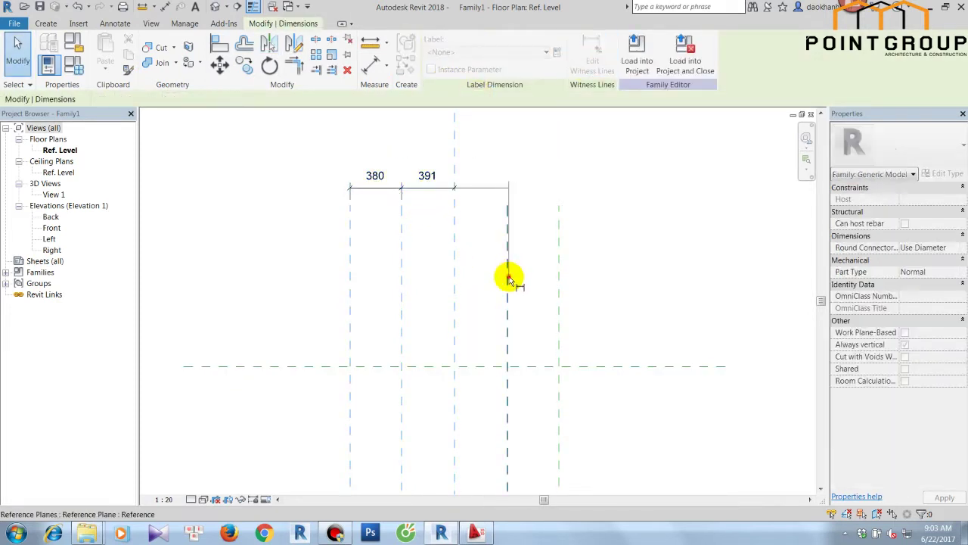
click(560, 288)
click(484, 250)
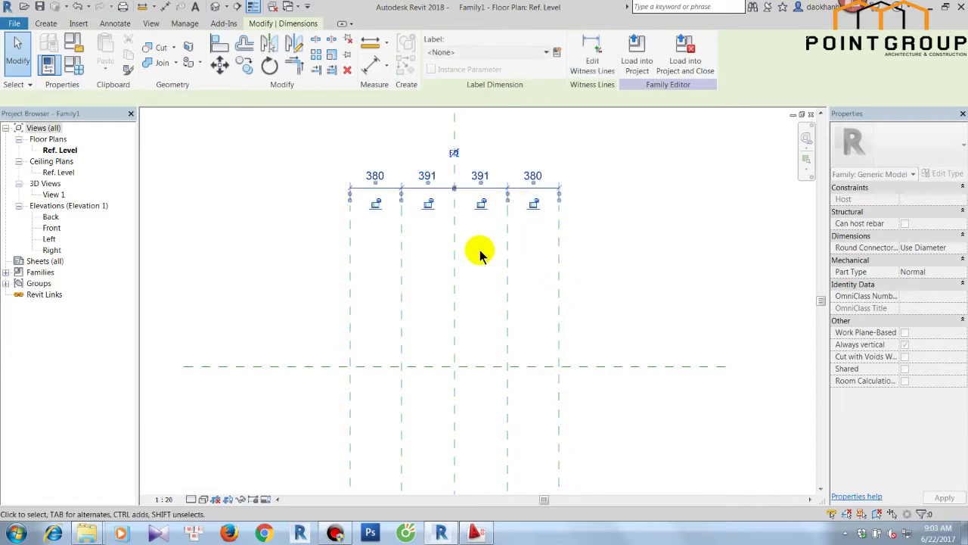
click(460, 287)
Toggle EQ on the four-part dimension string so all five planes are equally spaced.
scroll(460, 287, up, 1)
click(495, 214)
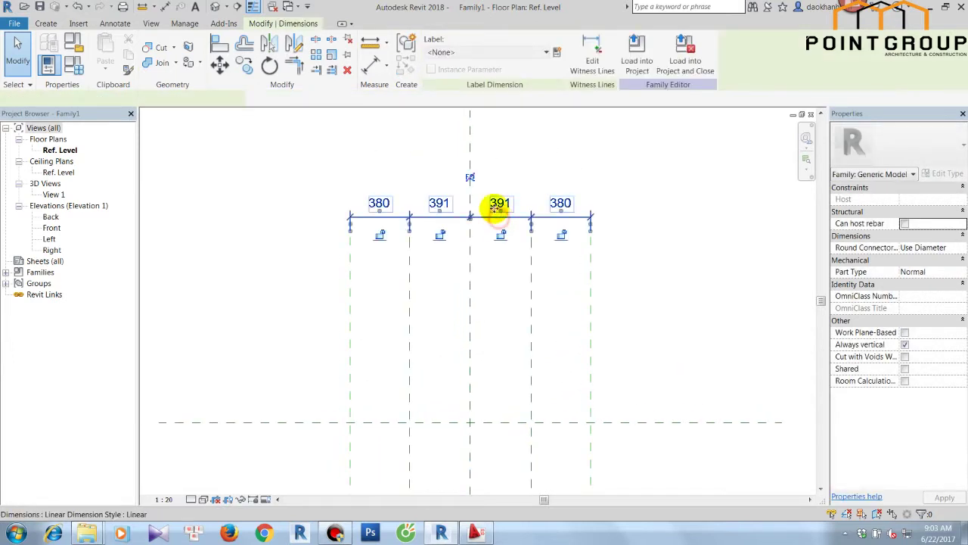
click(469, 177)
click(499, 340)
scroll(519, 288, down, 2)
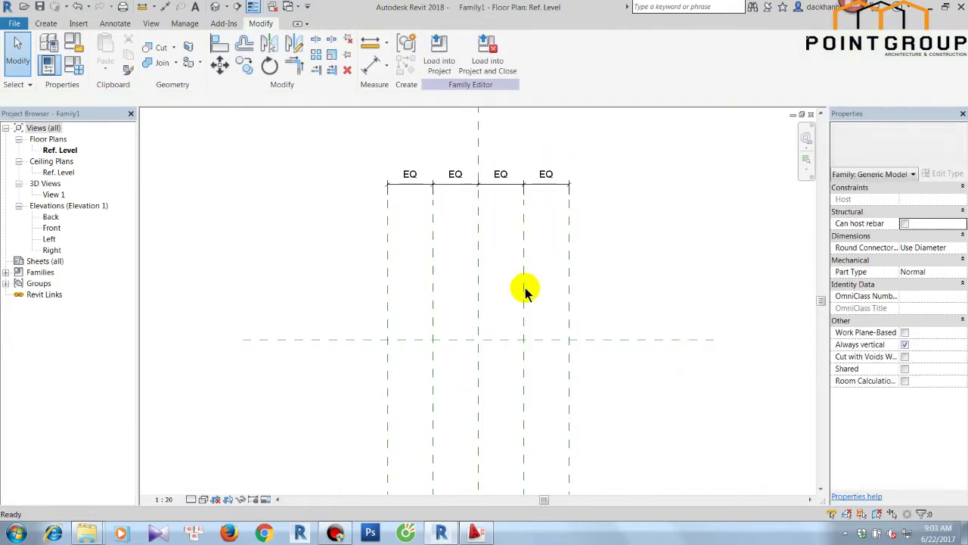
scroll(504, 292, down, 1)
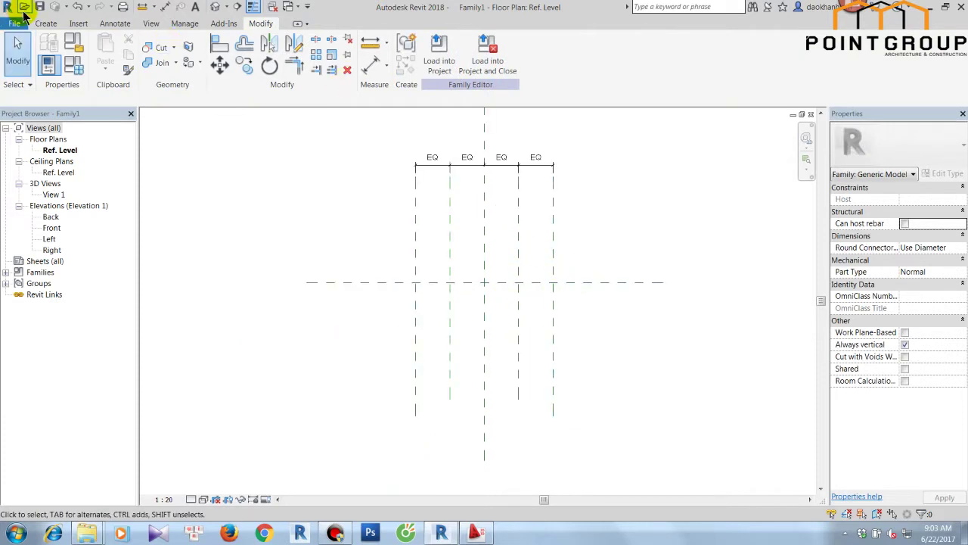
click(45, 24)
Draw a horizontal reference plane below the horizontal centre plane.
click(708, 47)
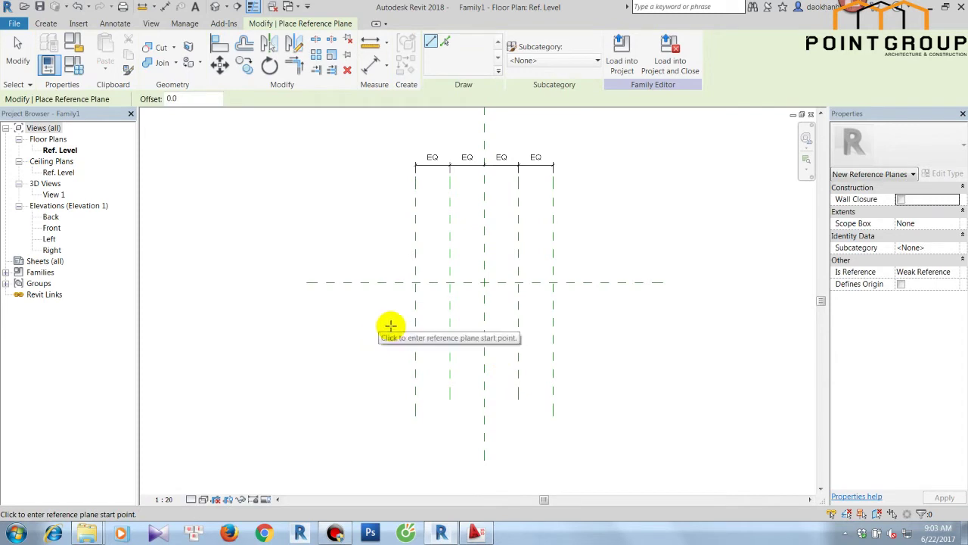
scroll(424, 332, up, 2)
middle_drag(428, 348, 402, 371)
click(355, 370)
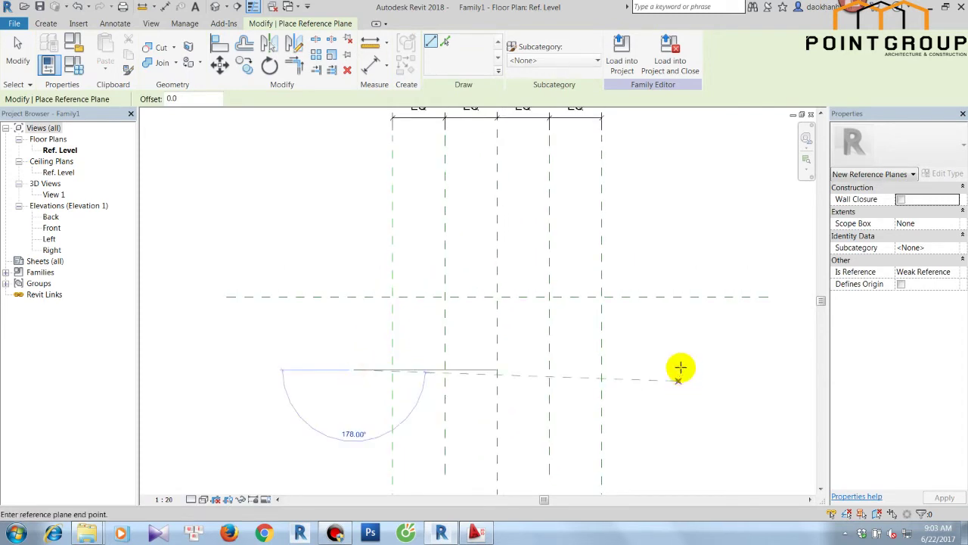
click(681, 370)
scroll(666, 362, up, 2)
key(Escape)
key(Escape)
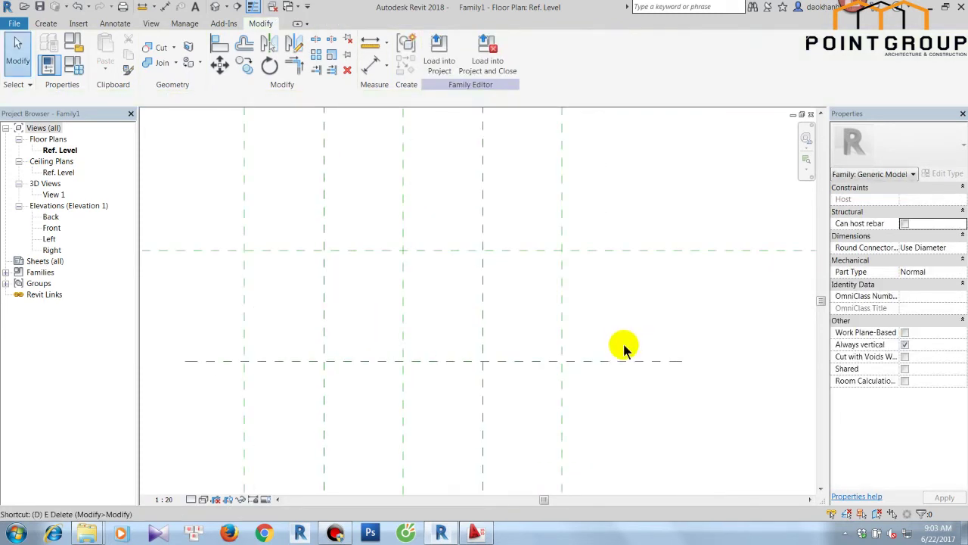
Dimension the new horizontal plane to the horizontal centre plane.
key(i)
click(611, 361)
click(607, 251)
click(671, 294)
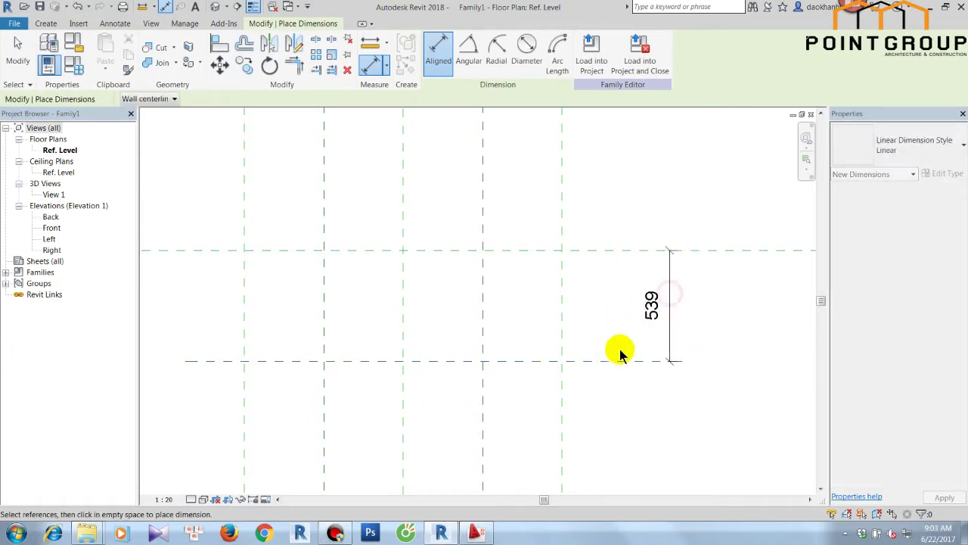
key(Escape)
key(Escape)
scroll(619, 354, down, 2)
Set the horizontal plane's distance from the centre plane to 1400.
click(611, 341)
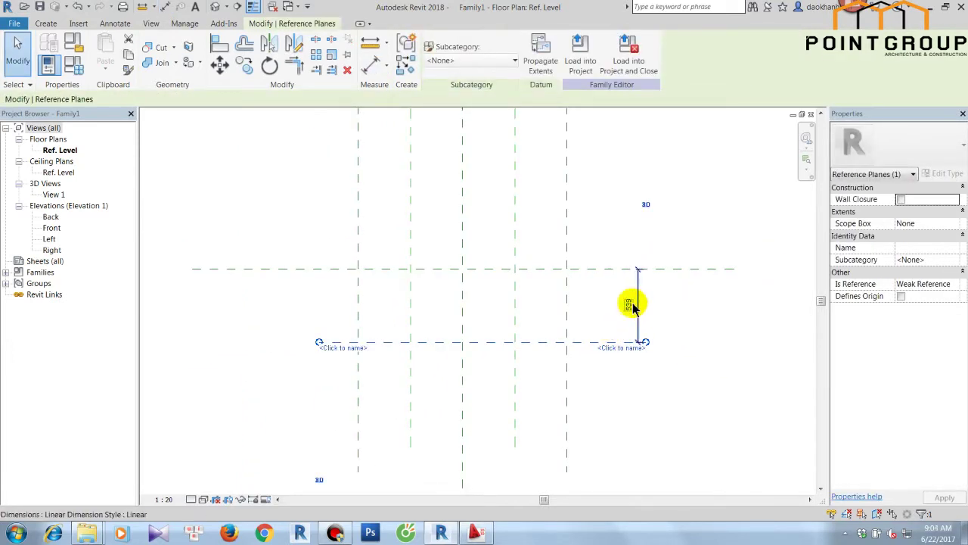
click(629, 304)
text(1400)
key(Return)
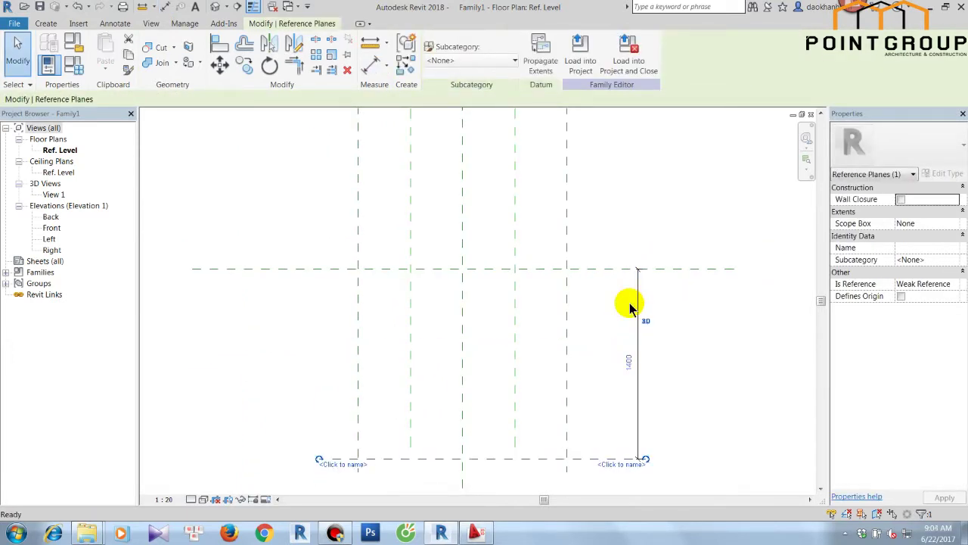
key(Escape)
scroll(497, 324, down, 2)
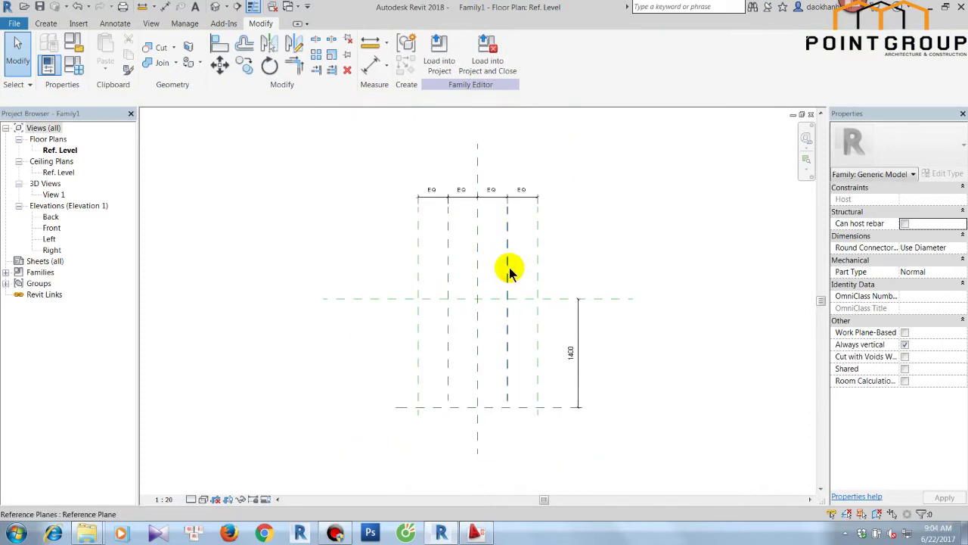
Set the spacing between the vertical reference planes to 750.
click(508, 269)
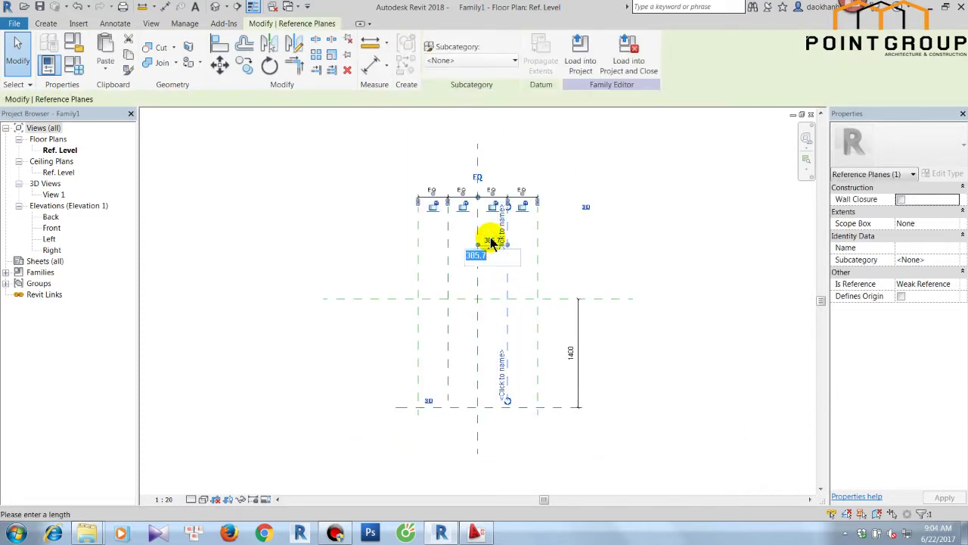
text(0)
key(Return)
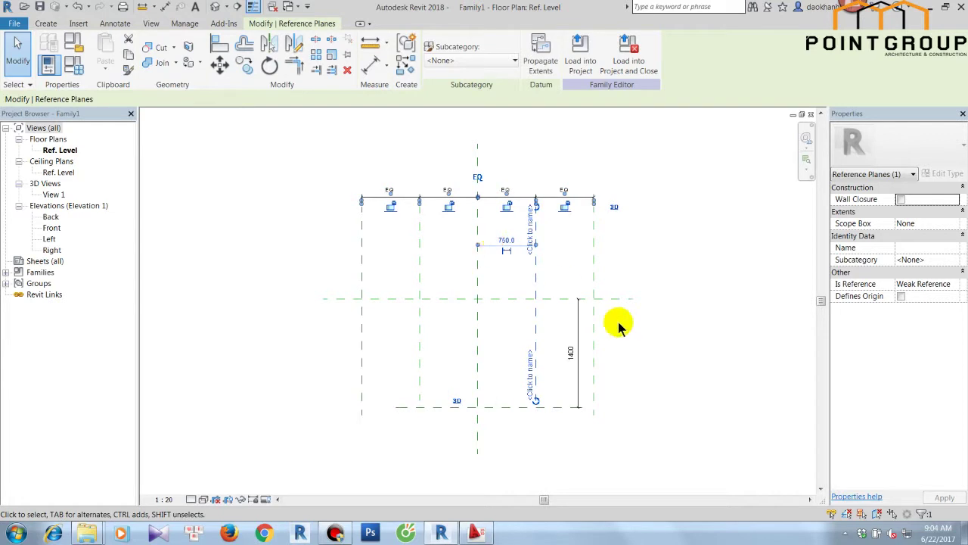
Stretch both ends of the bottom horizontal reference plane outward.
click(618, 324)
scroll(627, 335, up, 1)
click(501, 381)
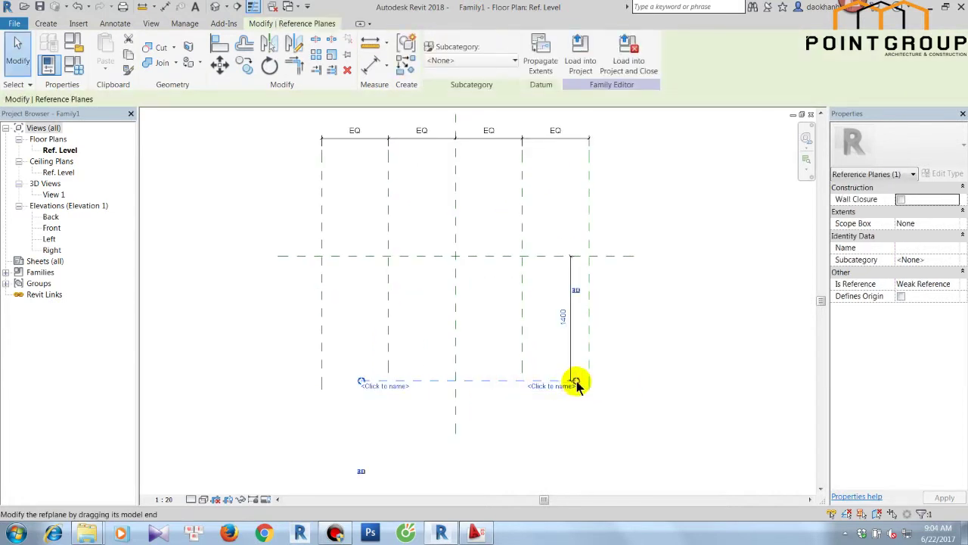
drag(576, 383, 707, 380)
drag(359, 383, 224, 364)
click(435, 371)
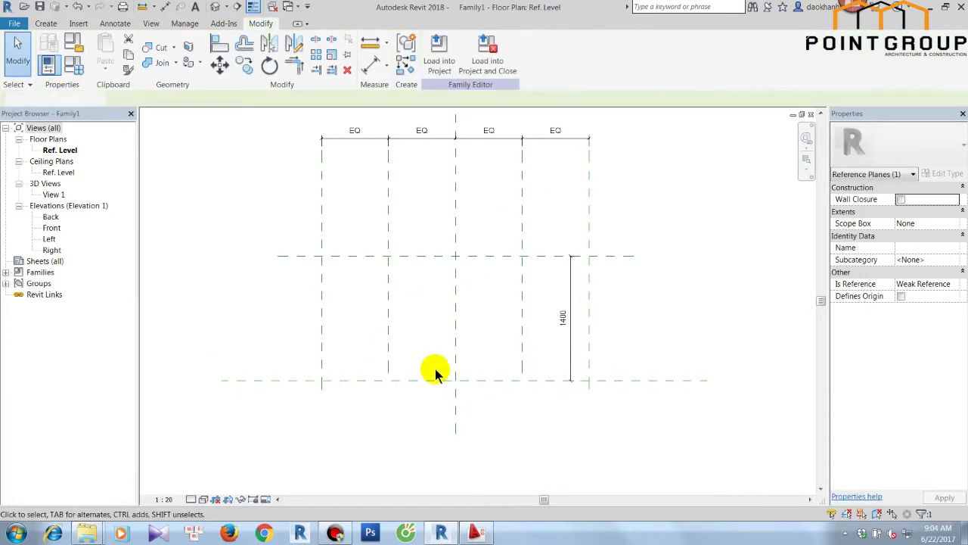
Extend three vertical reference planes down past the bottom horizontal plane.
click(388, 370)
drag(388, 376, 391, 413)
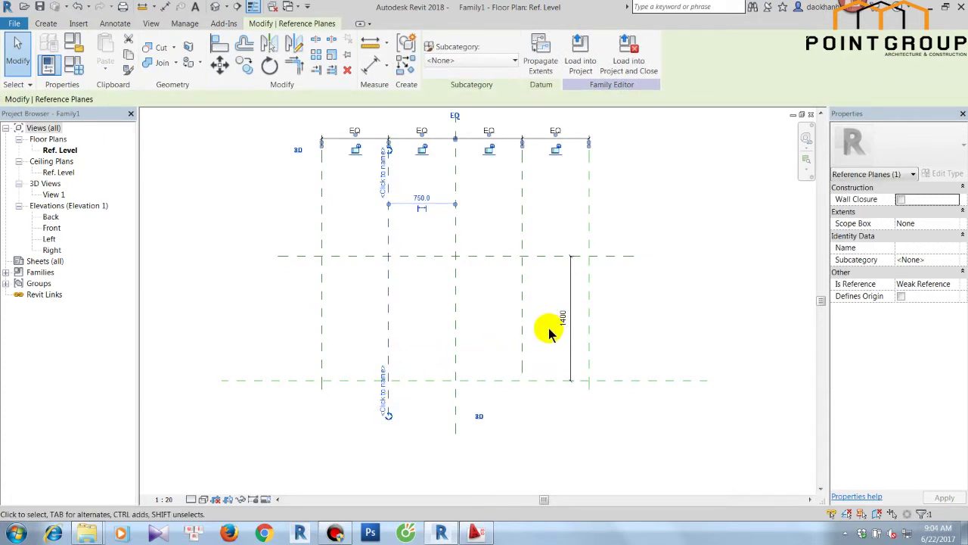
click(522, 344)
drag(521, 380, 522, 418)
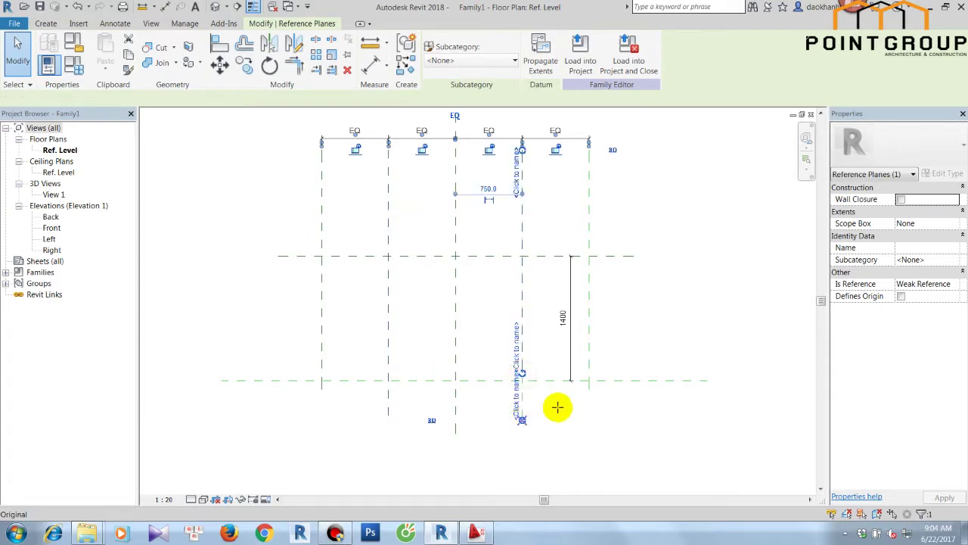
click(589, 353)
drag(588, 390, 589, 432)
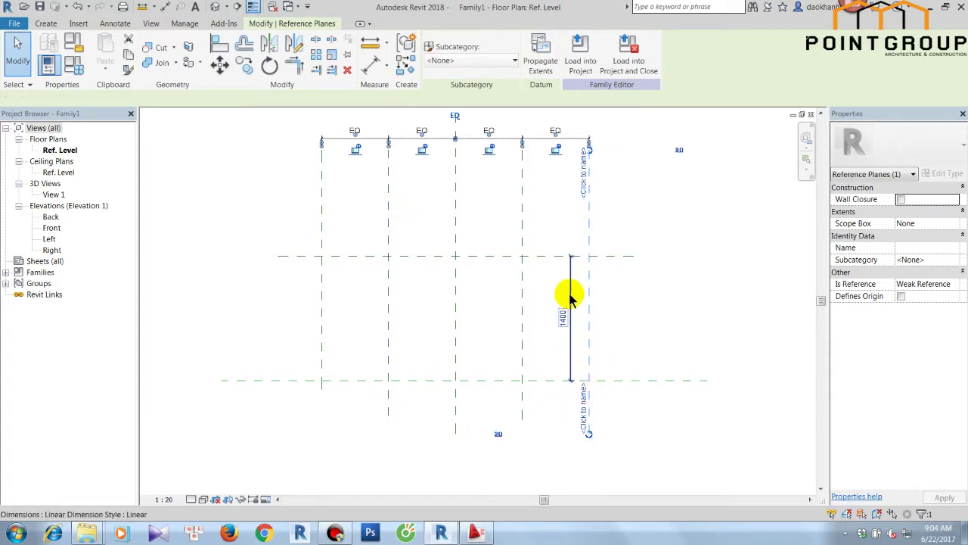
click(569, 280)
key(Escape)
Move the 1400 dimension clear of the reference planes.
click(570, 280)
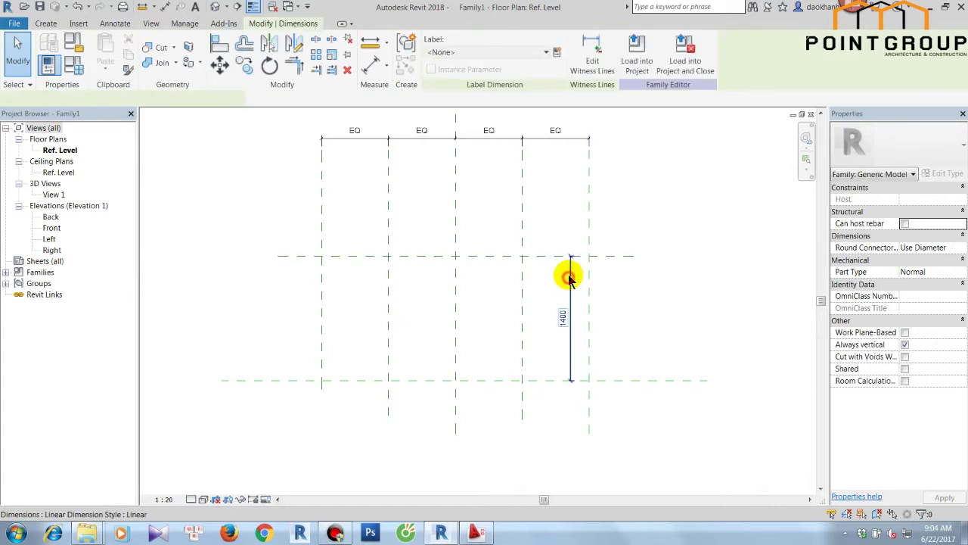
drag(571, 278, 621, 288)
click(644, 285)
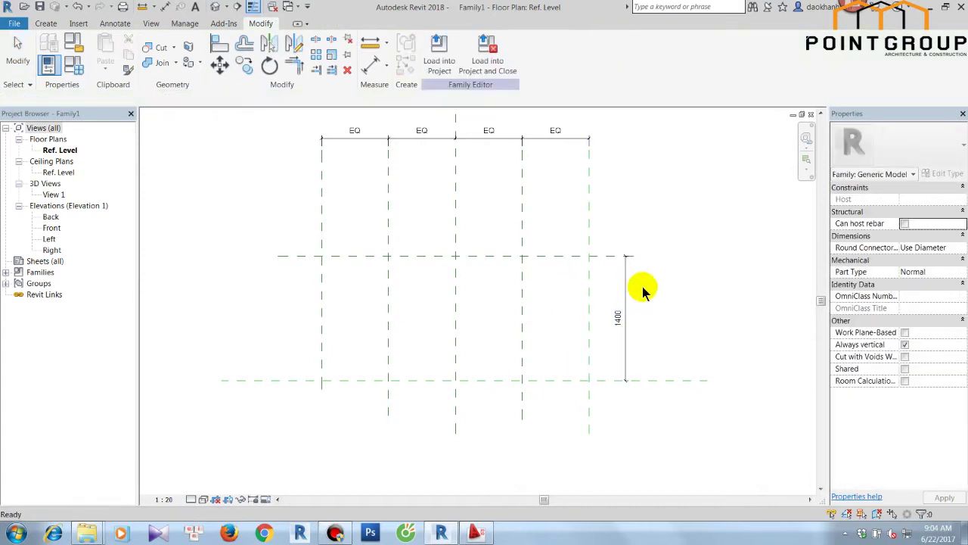
middle_drag(644, 286, 655, 365)
Add a 3000 overall aligned dimension between the outermost vertical planes, above the EQ string.
key(i)
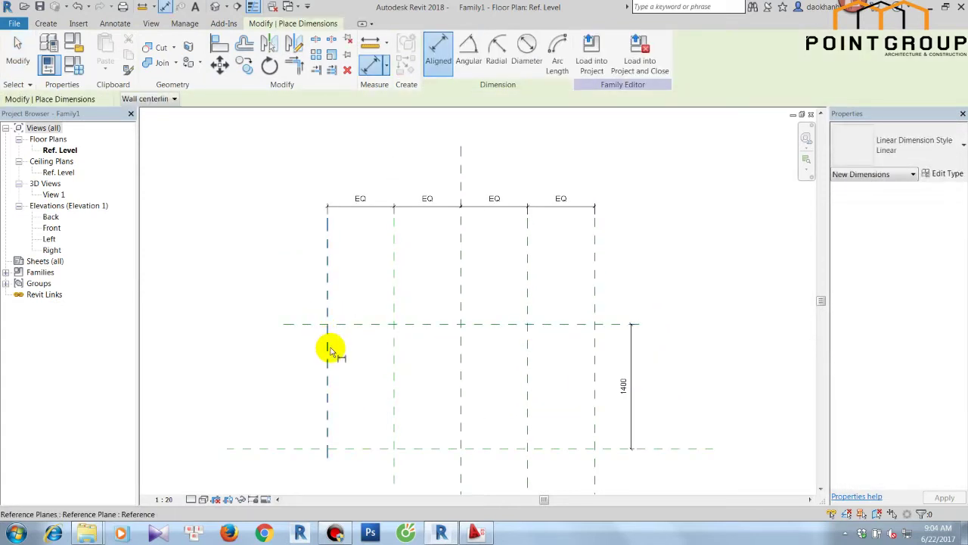
click(328, 345)
click(597, 364)
click(562, 181)
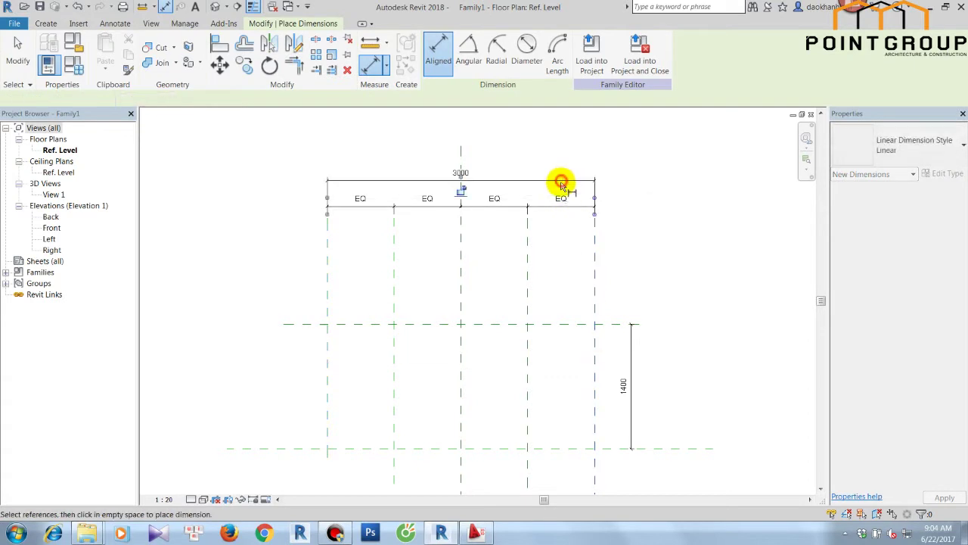
key(Escape)
scroll(423, 332, up, 4)
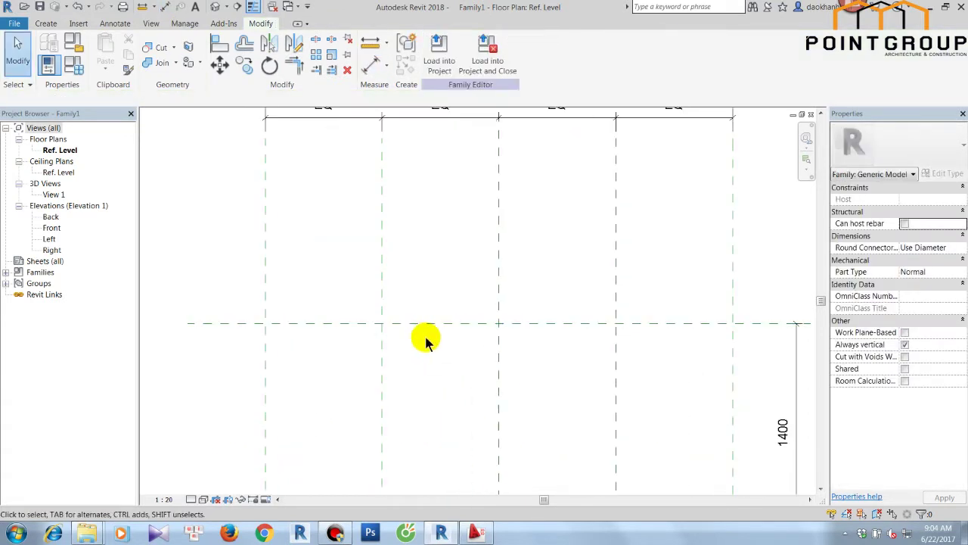
middle_drag(431, 449, 453, 296)
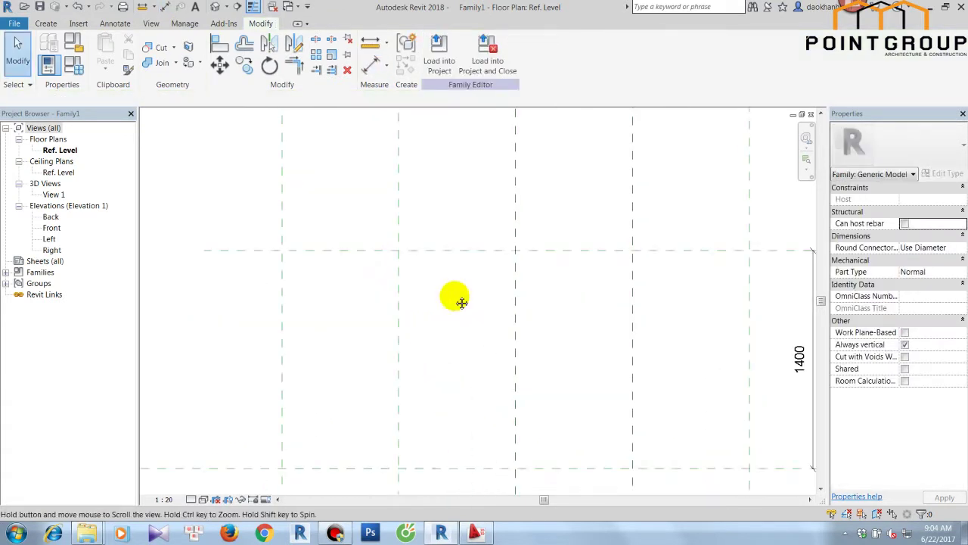
click(484, 529)
scroll(588, 253, down, 5)
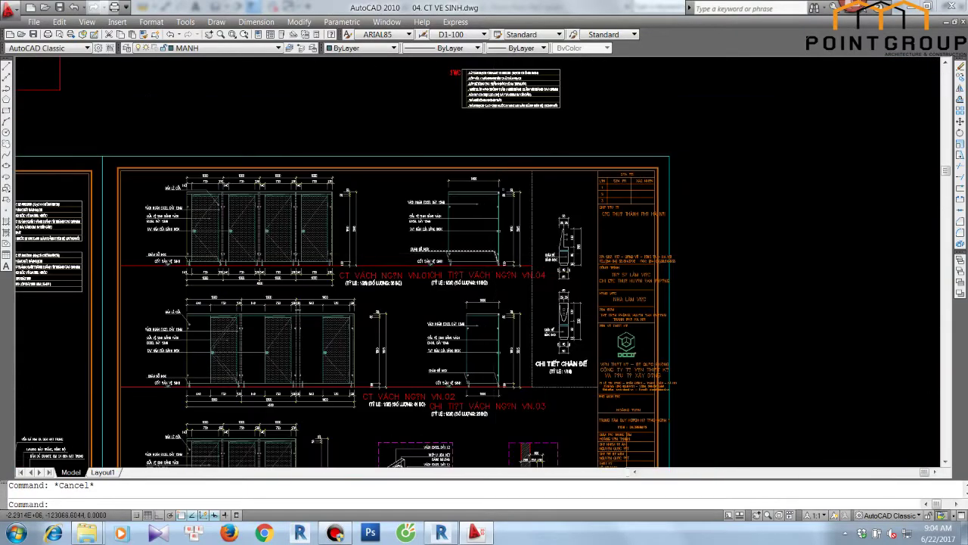
scroll(434, 340, down, 3)
scroll(434, 340, up, 3)
middle_drag(378, 204, 456, 224)
scroll(392, 208, down, 3)
scroll(151, 198, up, 2)
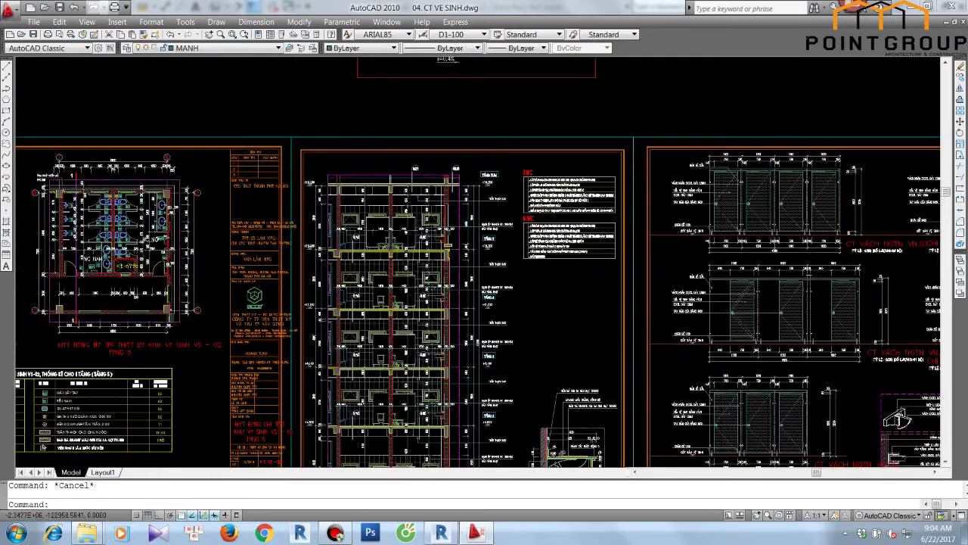
scroll(65, 235, up, 3)
scroll(91, 242, up, 2)
scroll(151, 288, up, 2)
scroll(195, 311, up, 1)
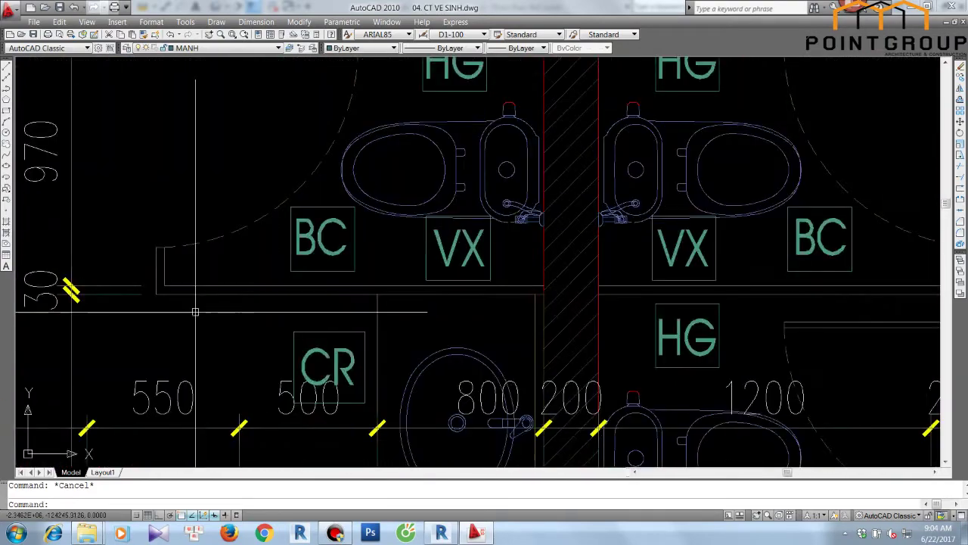
middle_drag(218, 309, 242, 327)
scroll(277, 267, down, 4)
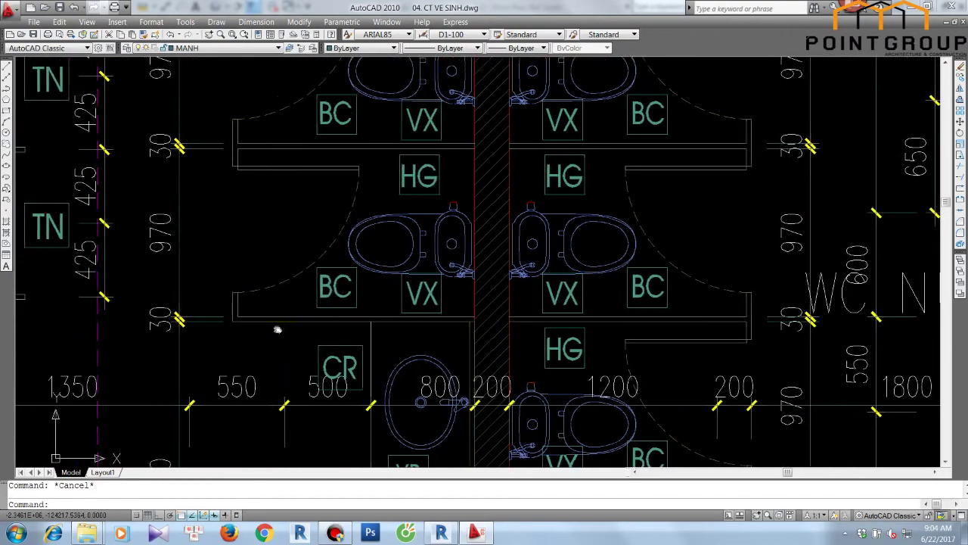
scroll(290, 338, down, 3)
scroll(292, 336, up, 3)
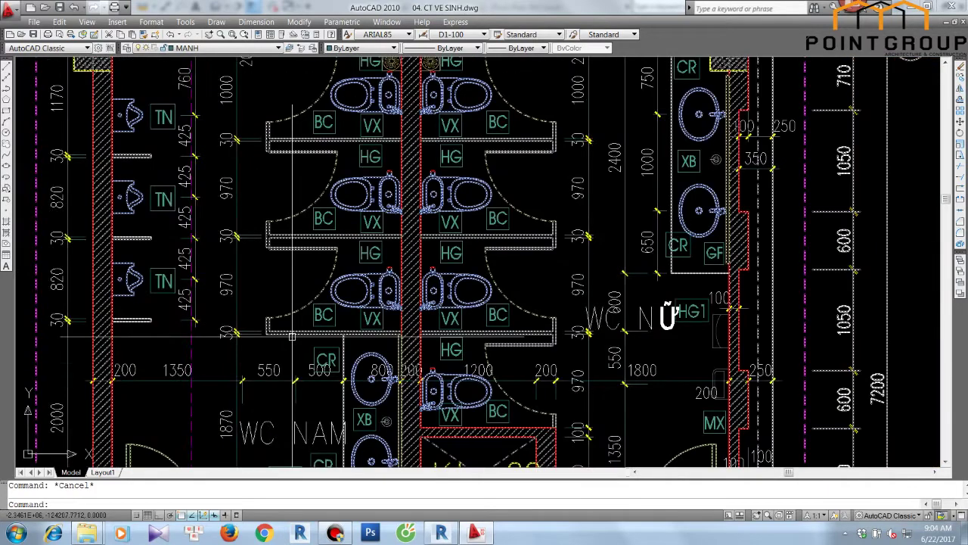
scroll(292, 336, up, 1)
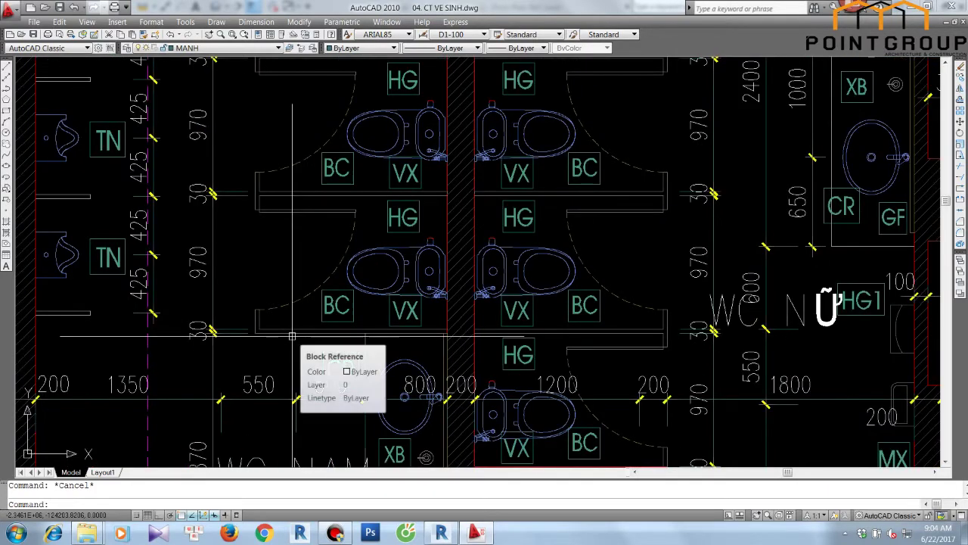
scroll(295, 325, down, 4)
scroll(299, 314, up, 2)
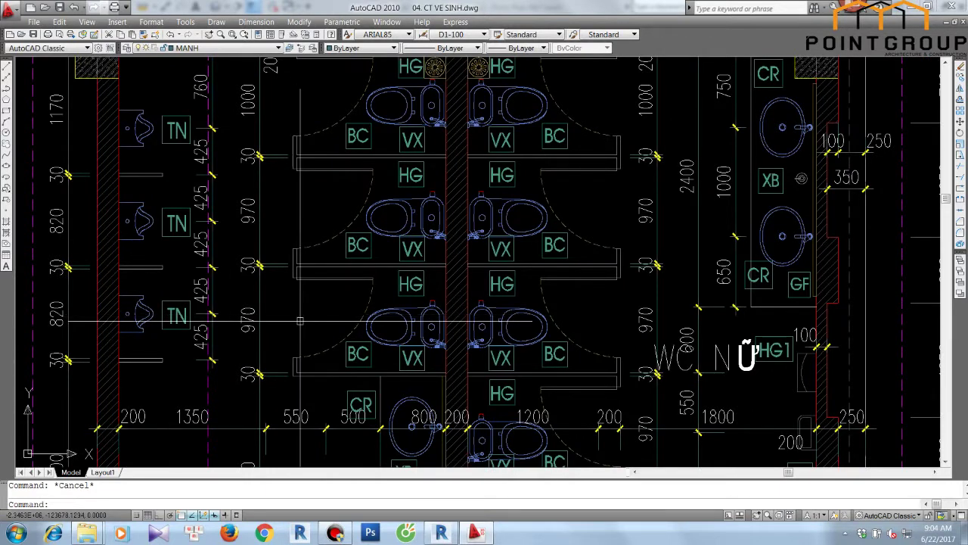
click(374, 336)
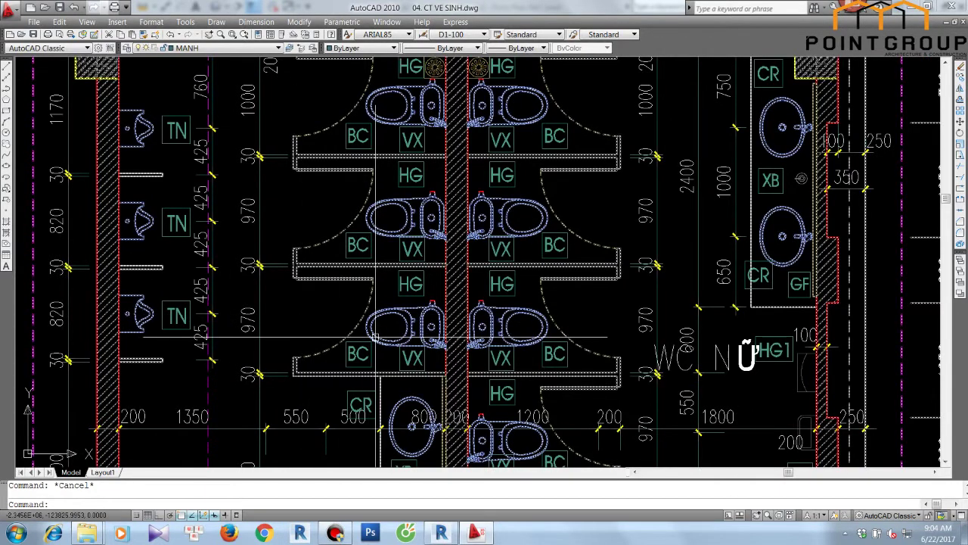
key(Escape)
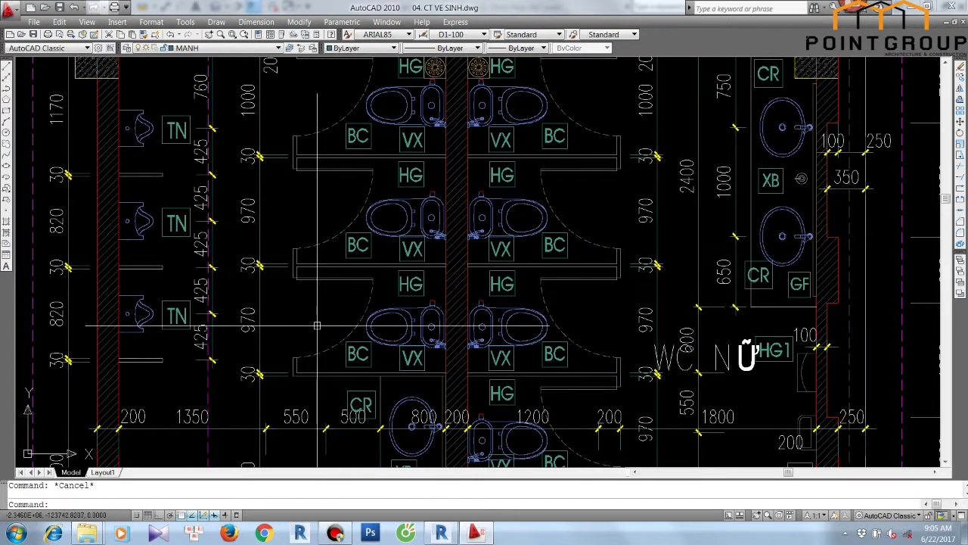
click(354, 275)
key(Escape)
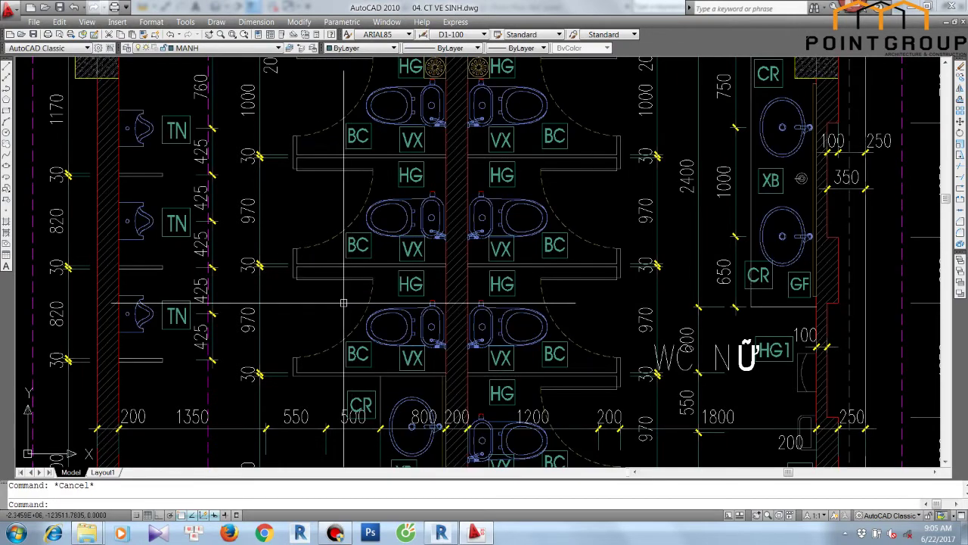
scroll(336, 299, down, 3)
scroll(335, 294, up, 3)
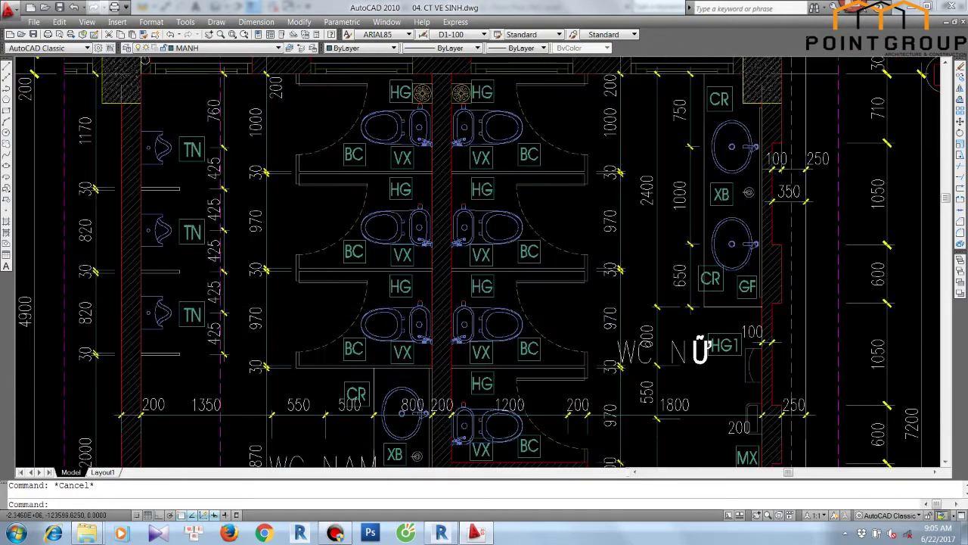
scroll(332, 287, up, 2)
scroll(332, 286, down, 2)
scroll(334, 303, up, 1)
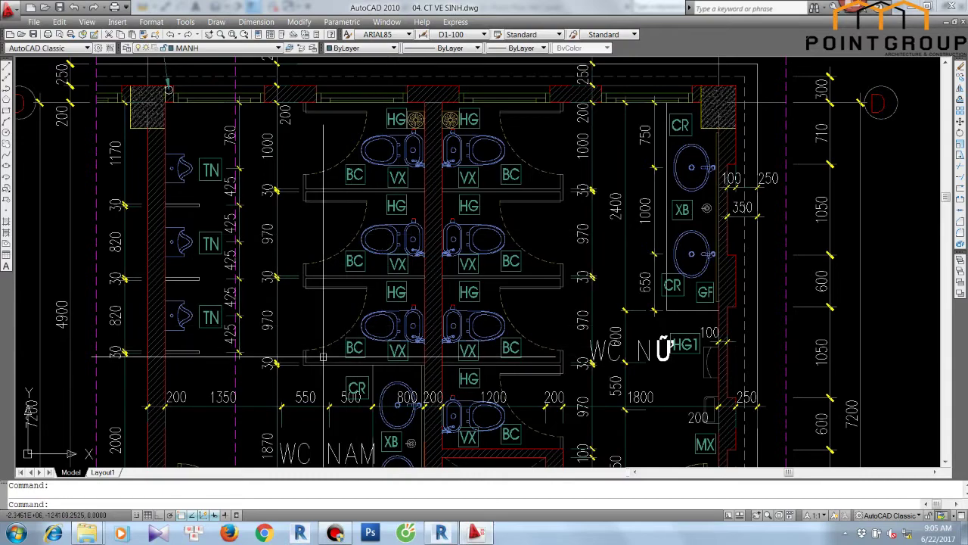
mouse_move(323, 357)
middle_down()
mouse_move(333, 263)
mouse_move(325, 350)
middle_up()
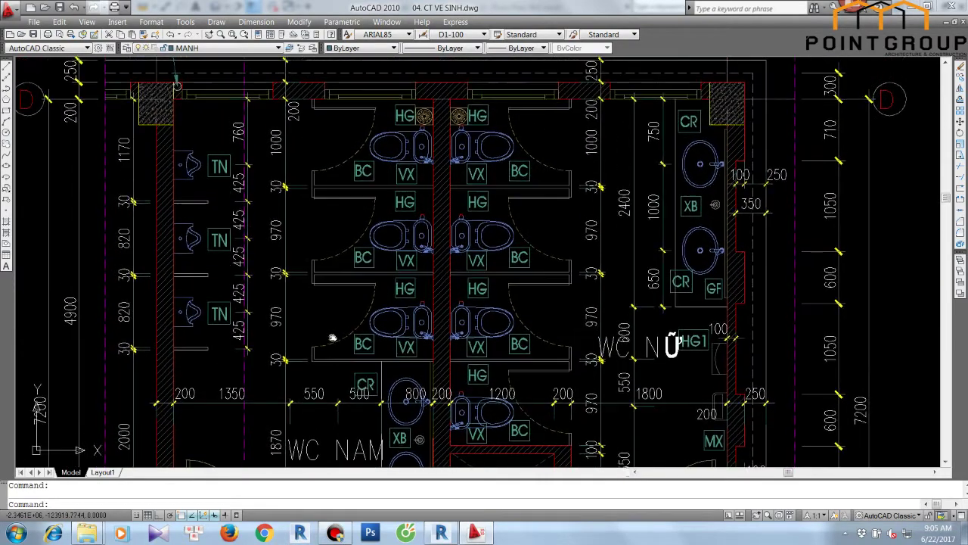
middle_drag(457, 295, 317, 249)
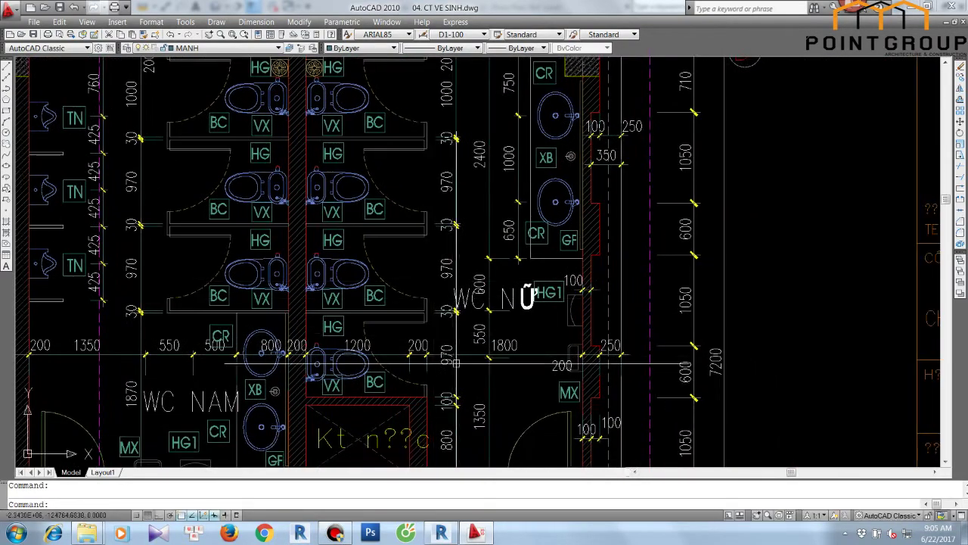
middle_drag(437, 284, 432, 352)
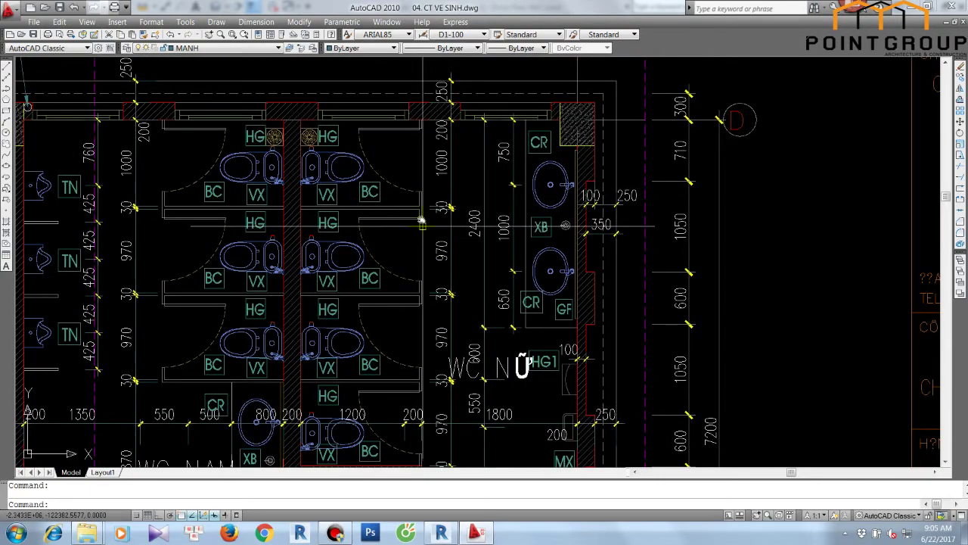
mouse_move(421, 220)
middle_down()
mouse_move(417, 191)
mouse_move(420, 252)
middle_up()
scroll(417, 191, up, 2)
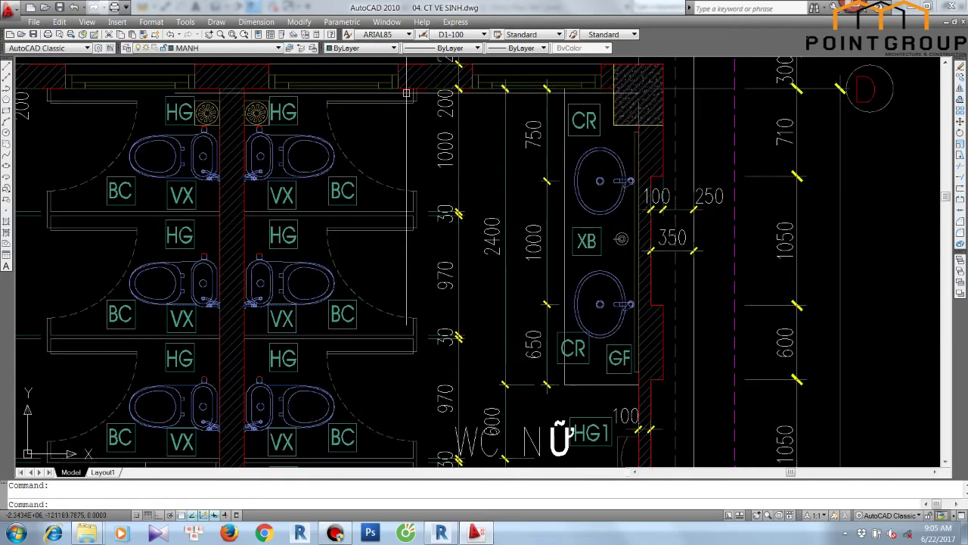
scroll(415, 115, down, 4)
scroll(398, 290, up, 2)
scroll(398, 290, up, 3)
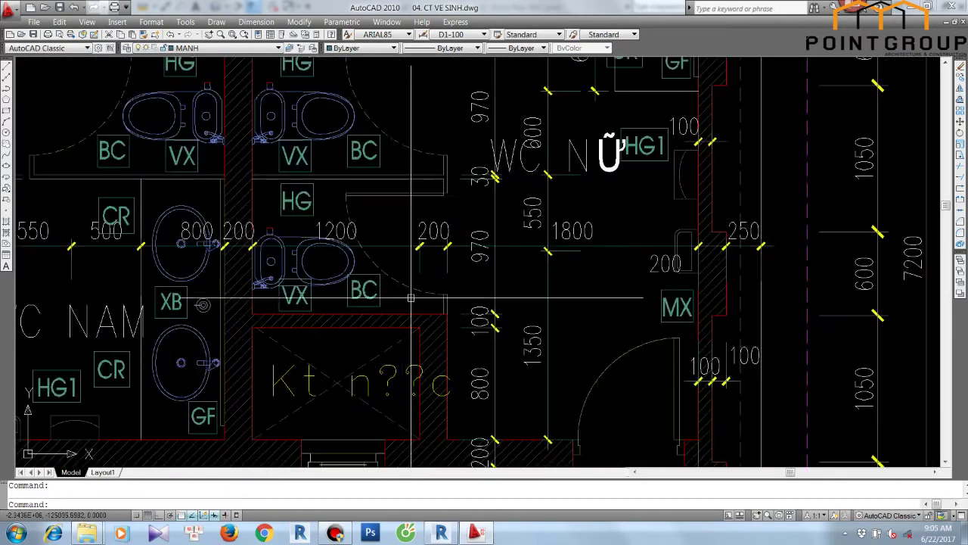
scroll(425, 307, down, 4)
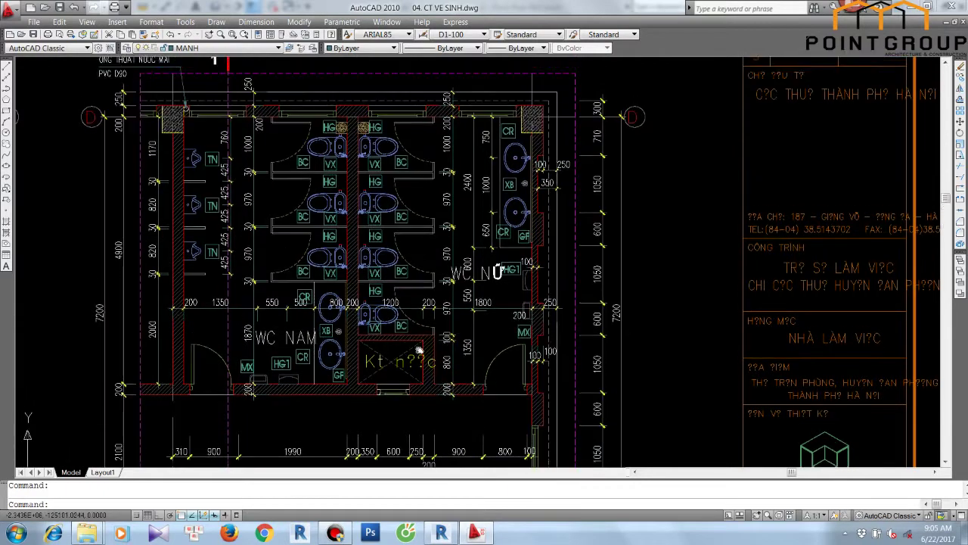
middle_drag(420, 303, 420, 344)
scroll(420, 344, up, 2)
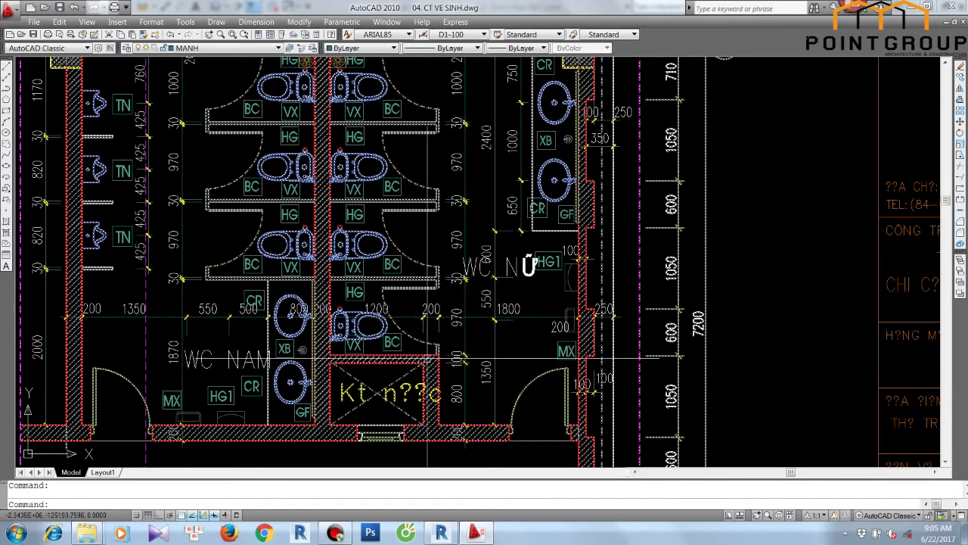
scroll(438, 357, up, 3)
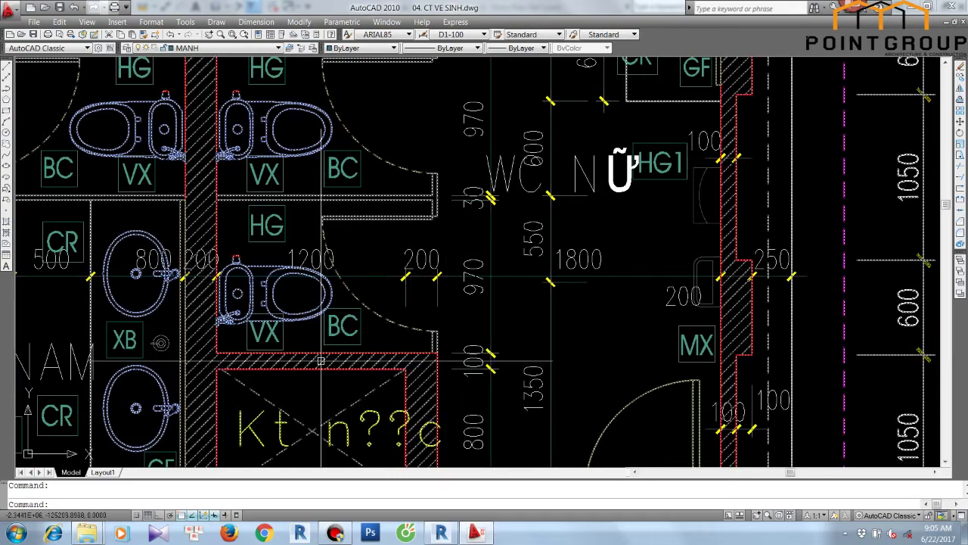
scroll(491, 352, down, 5)
scroll(352, 146, up, 5)
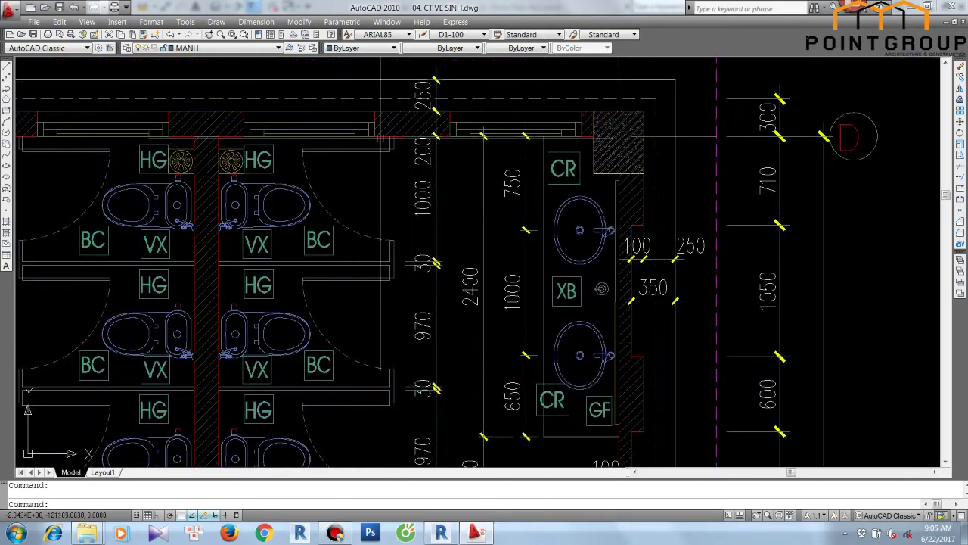
scroll(233, 139, down, 5)
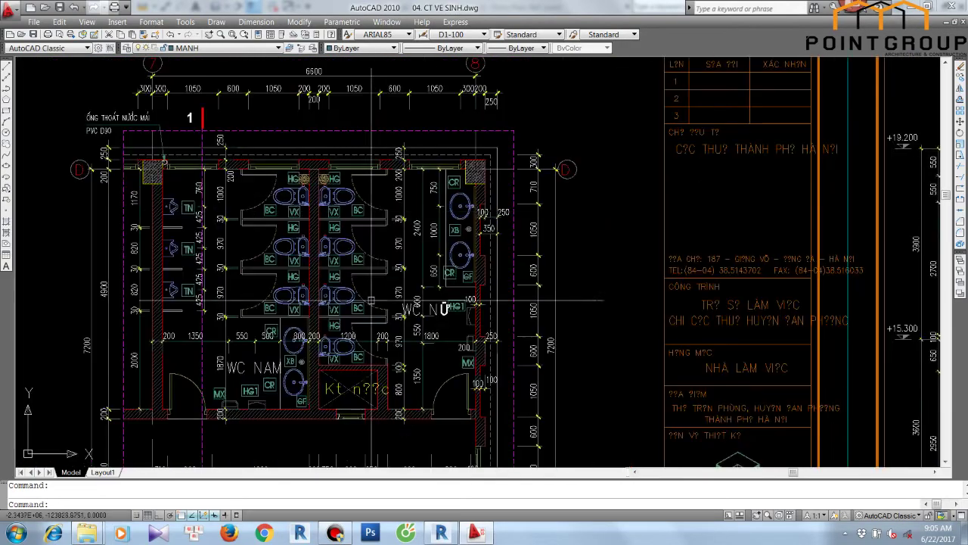
scroll(364, 326, up, 5)
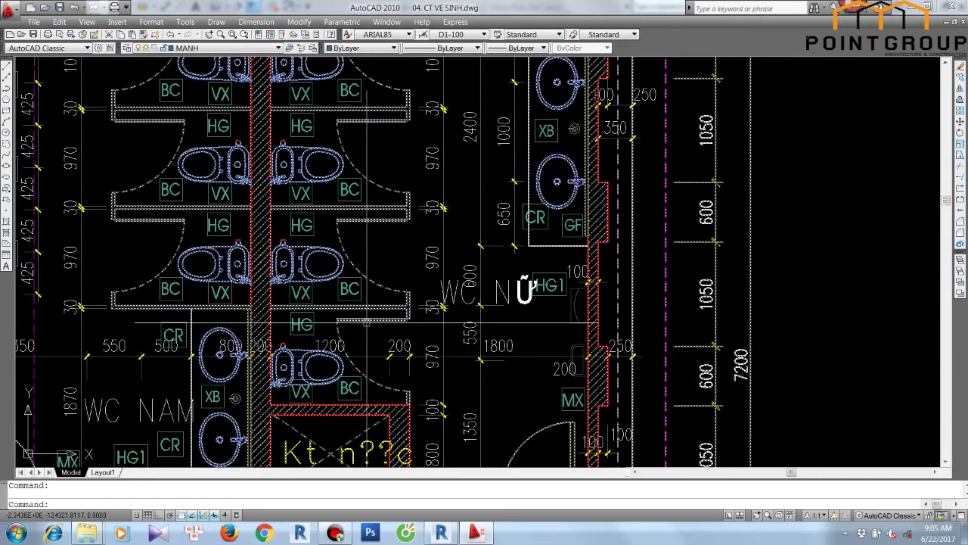
key(Escape)
scroll(368, 324, down, 5)
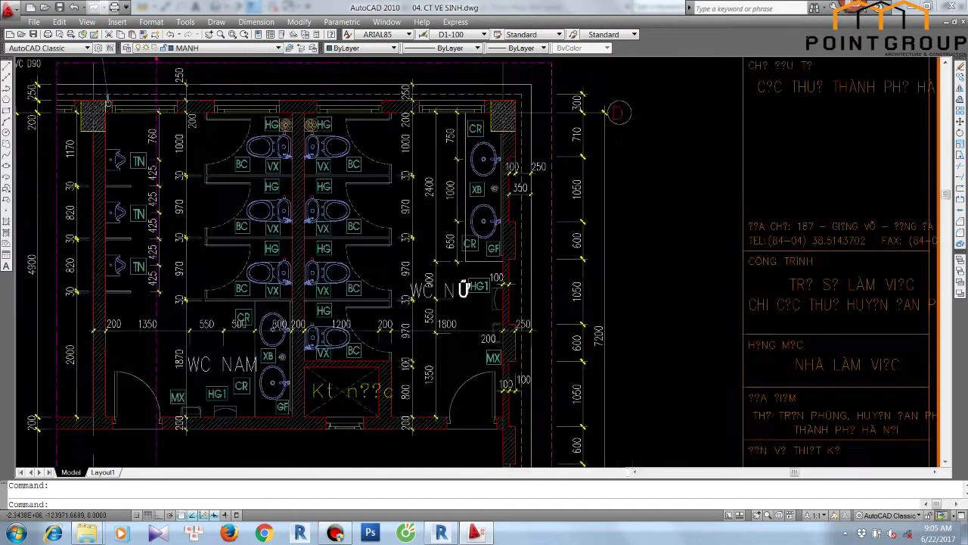
scroll(378, 318, up, 2)
scroll(381, 316, up, 4)
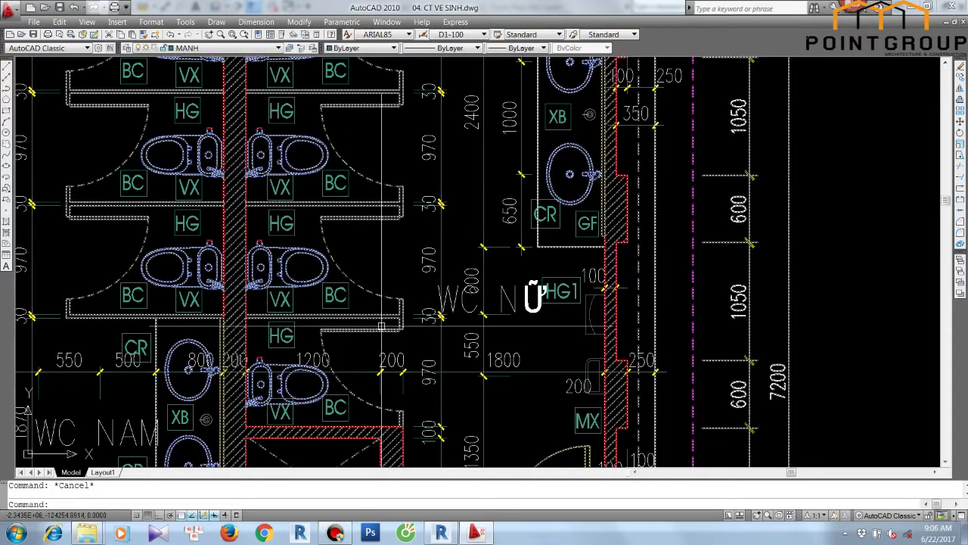
scroll(381, 325, down, 2)
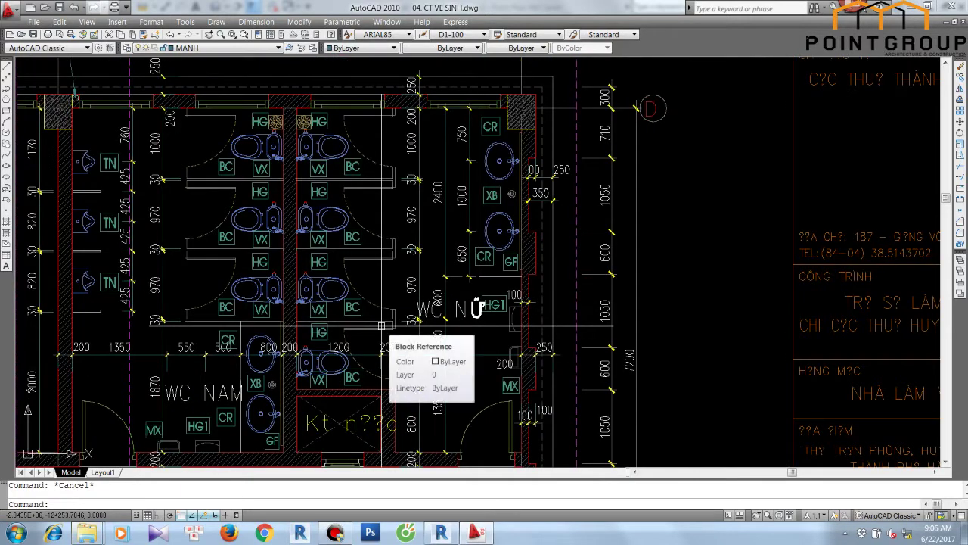
middle_drag(381, 325, 383, 293)
scroll(382, 293, up, 2)
scroll(383, 293, up, 2)
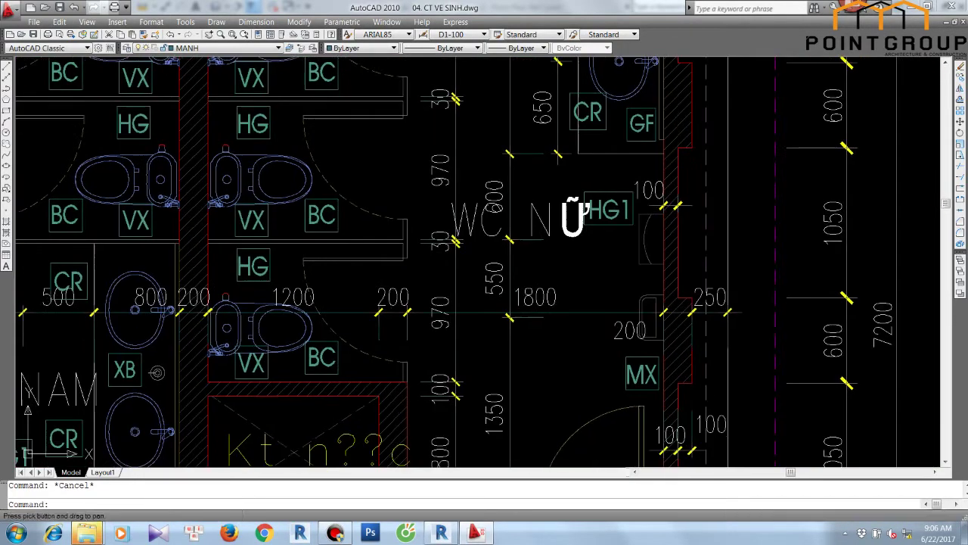
Dismiss the network folder error and open the Front elevation view.
click(476, 532)
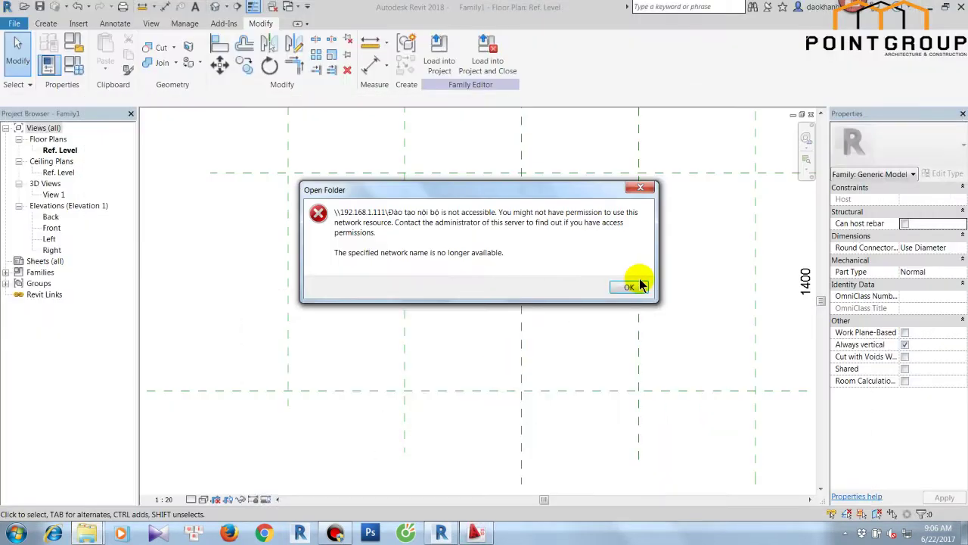
click(643, 187)
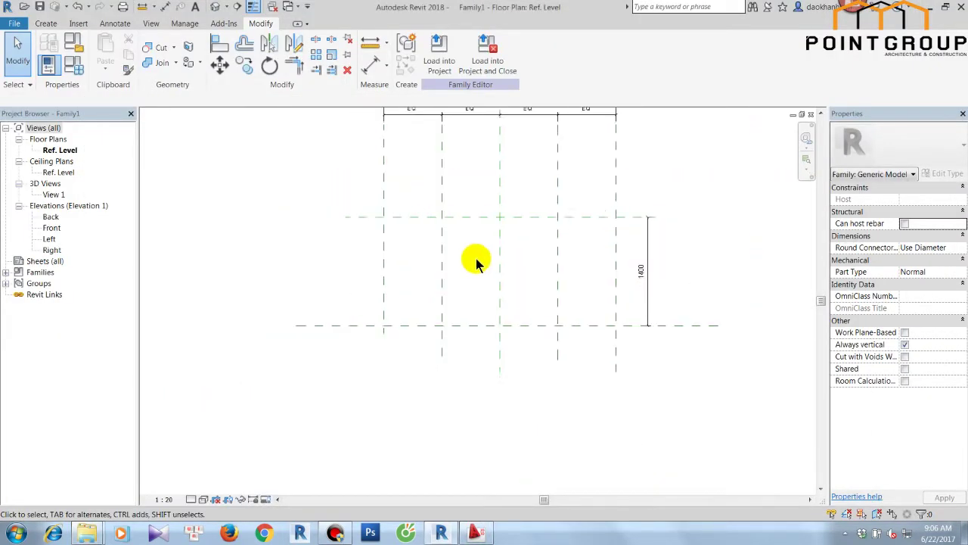
scroll(360, 267, up, 3)
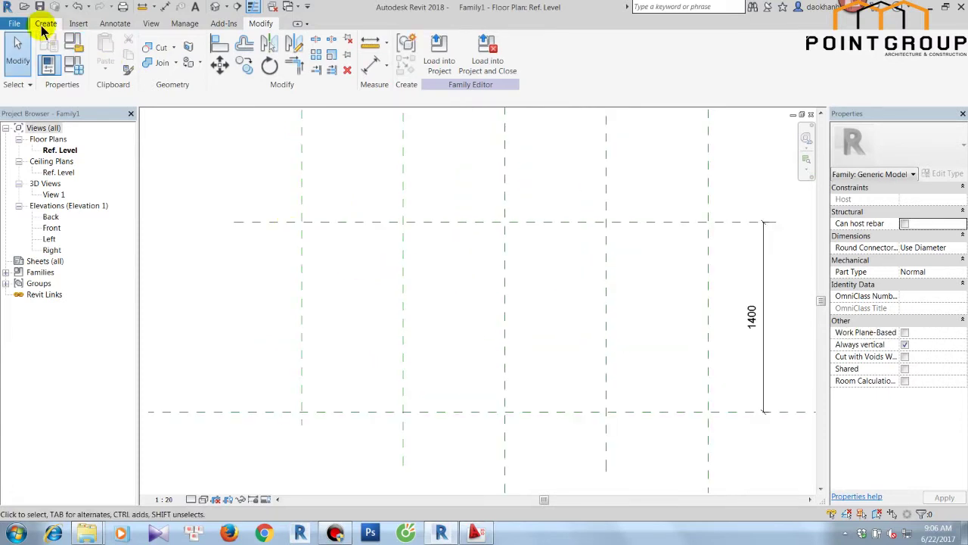
click(44, 24)
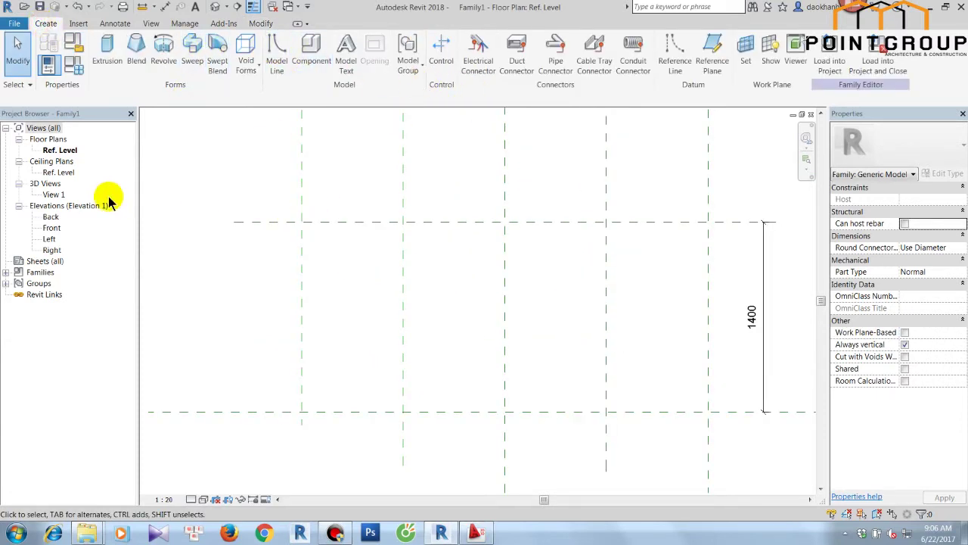
double_click(54, 227)
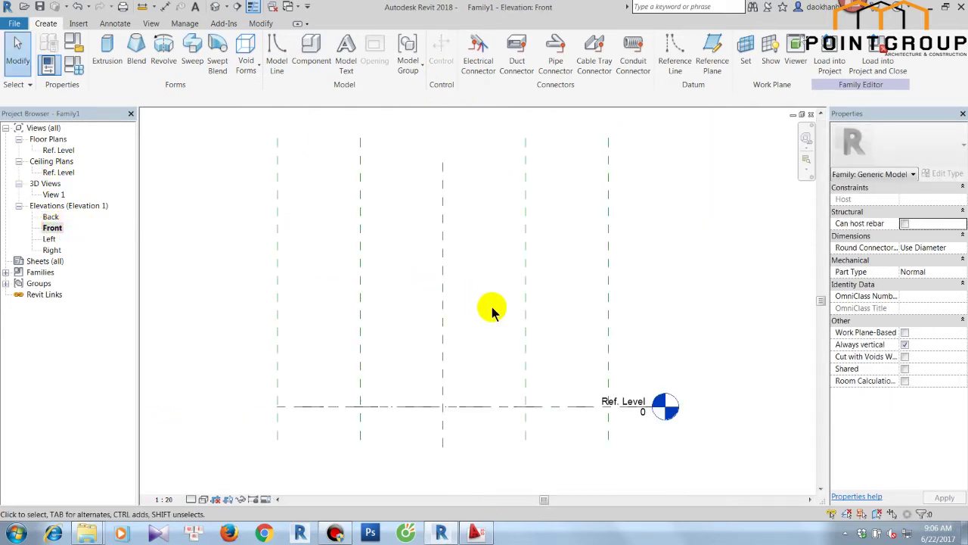
Draw a horizontal reference plane just above Ref. Level.
click(711, 52)
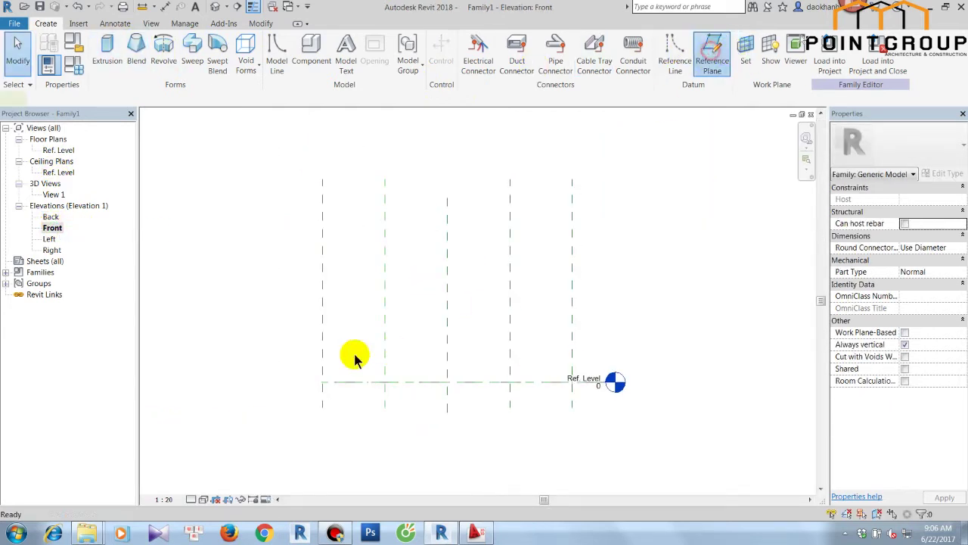
click(288, 347)
click(681, 345)
key(Escape)
key(Escape)
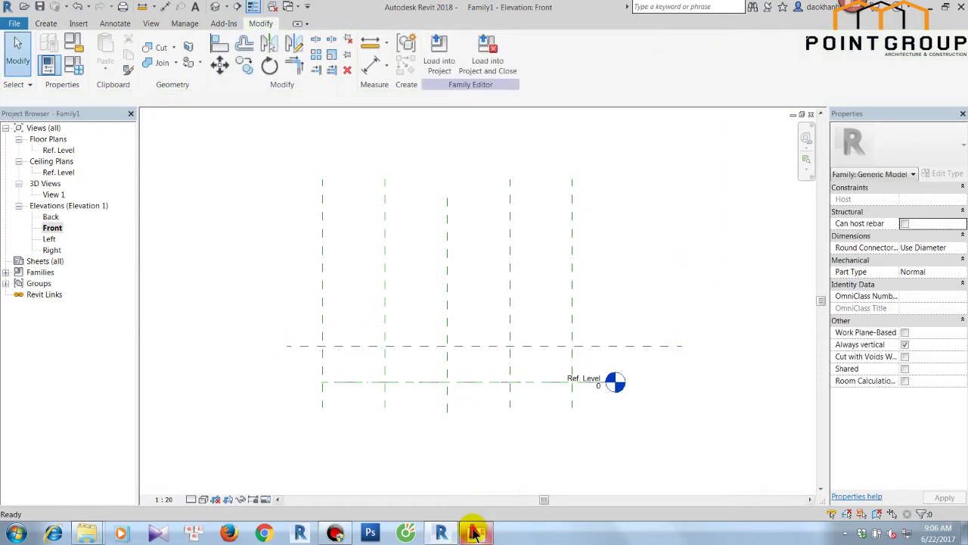
click(476, 532)
scroll(603, 284, down, 5)
scroll(603, 284, up, 2)
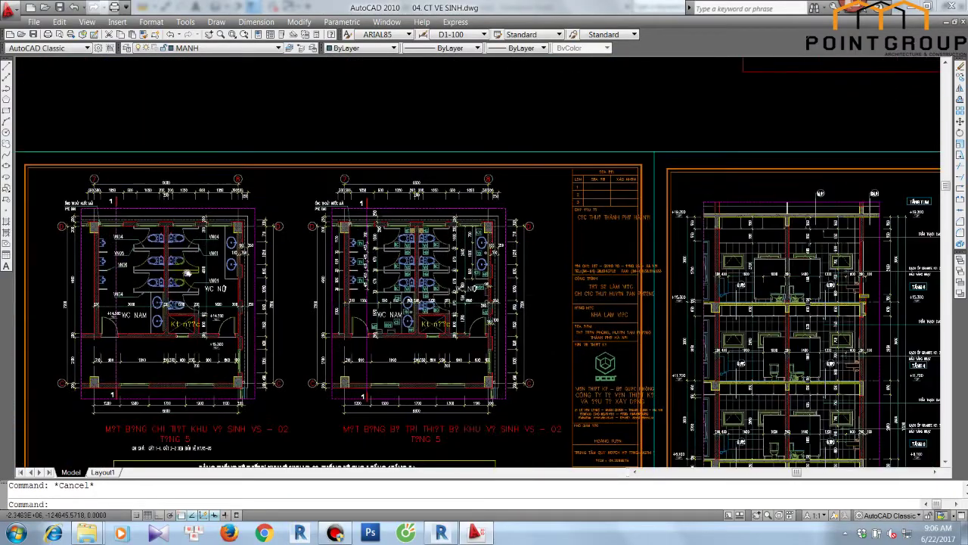
scroll(603, 284, up, 2)
scroll(603, 284, up, 2)
scroll(628, 227, up, 4)
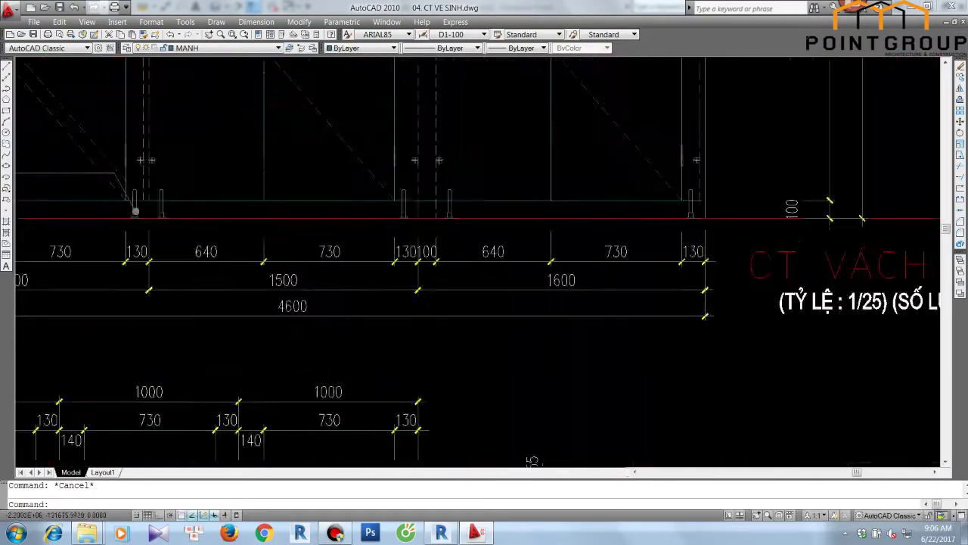
scroll(654, 280, up, 2)
scroll(642, 255, down, 4)
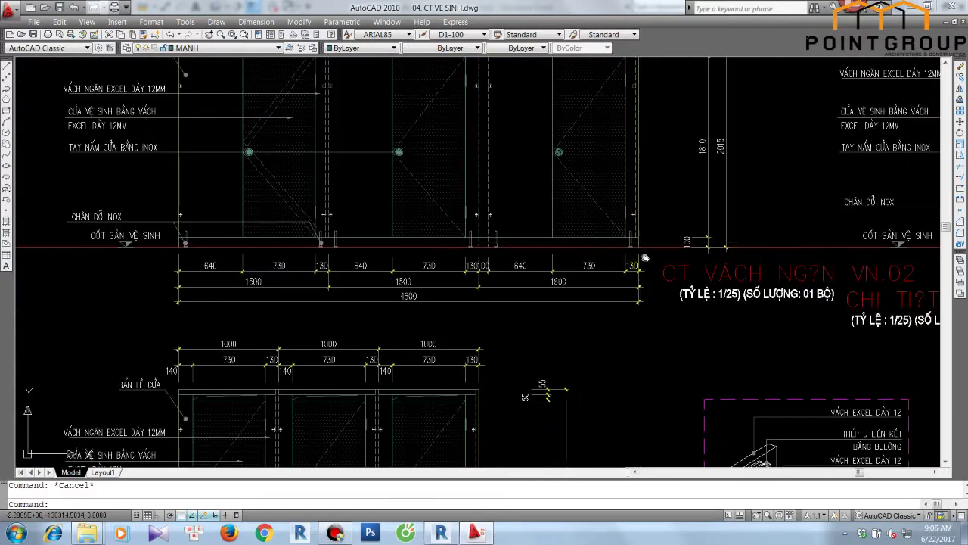
scroll(497, 264, down, 1)
scroll(509, 155, up, 1)
scroll(499, 197, down, 4)
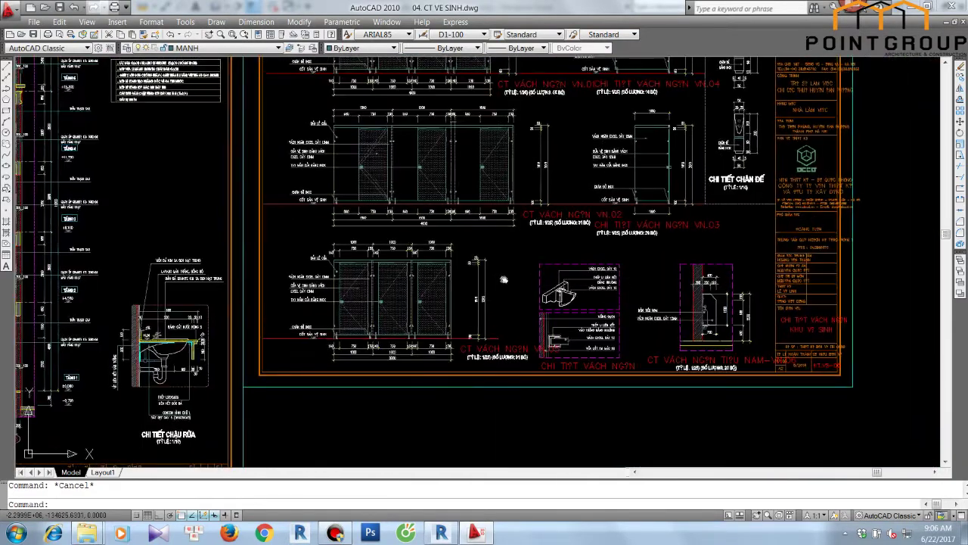
scroll(484, 288, up, 3)
scroll(475, 317, up, 3)
scroll(475, 317, up, 1)
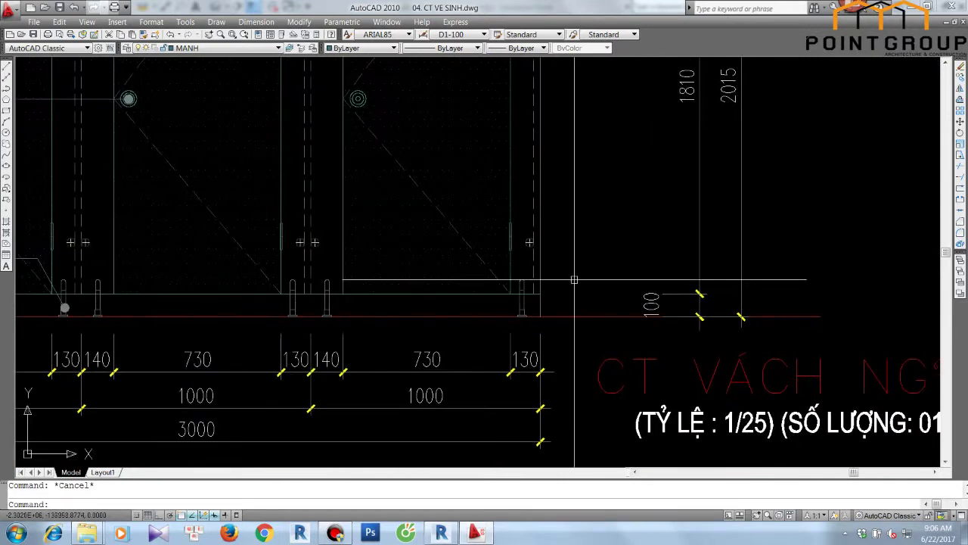
scroll(605, 265, down, 2)
scroll(757, 189, up, 1)
click(927, 8)
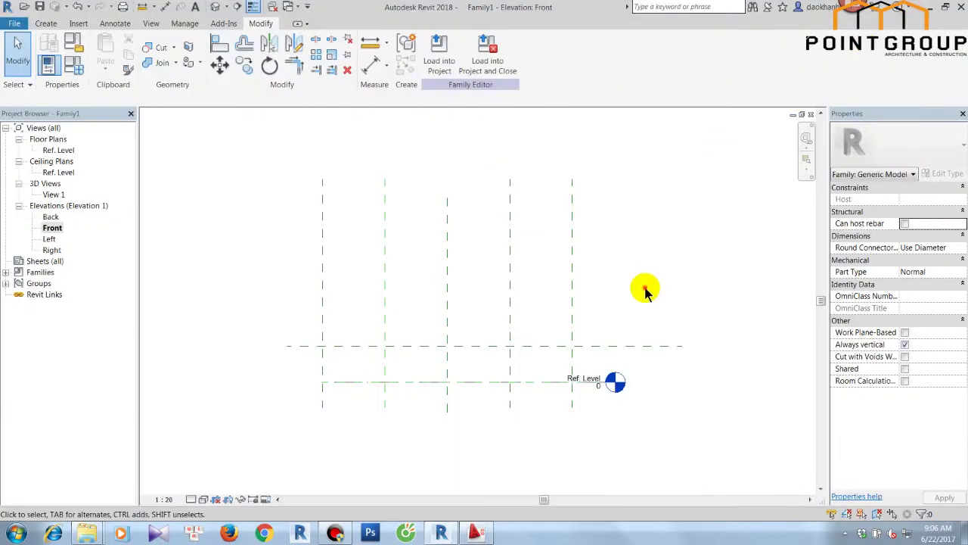
Set the horizontal reference plane 100 above Ref. Level, then bring up the AutoCAD drawing.
click(360, 367)
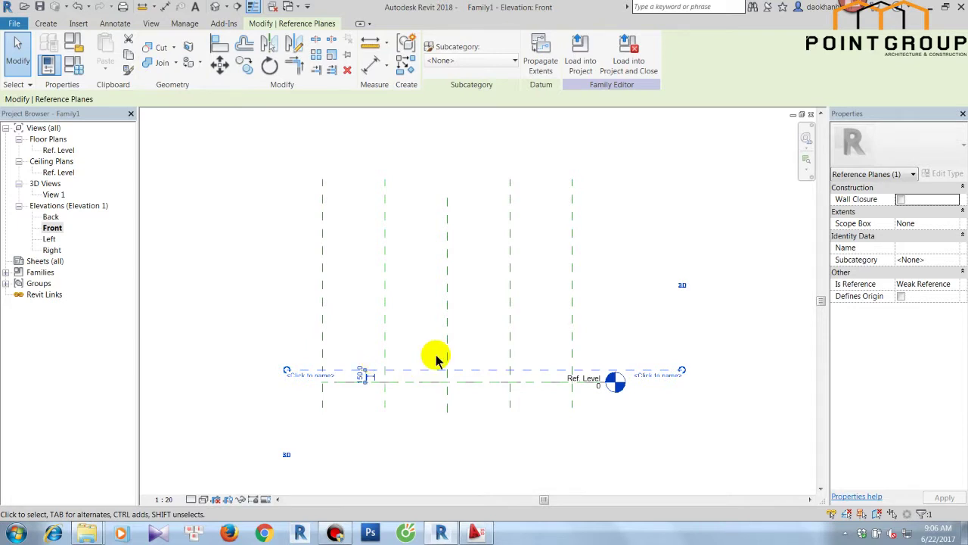
click(393, 383)
scroll(393, 383, up, 2)
scroll(444, 325, up, 2)
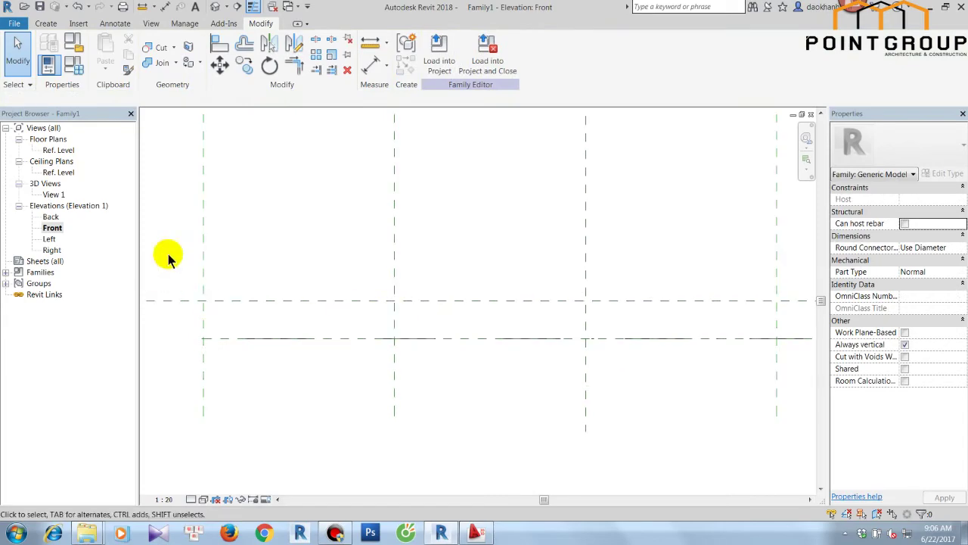
click(477, 533)
Zoom and pan over the VN.05 partition elevation's base posts and dimensions, then return to Revit.
scroll(416, 250, down, 3)
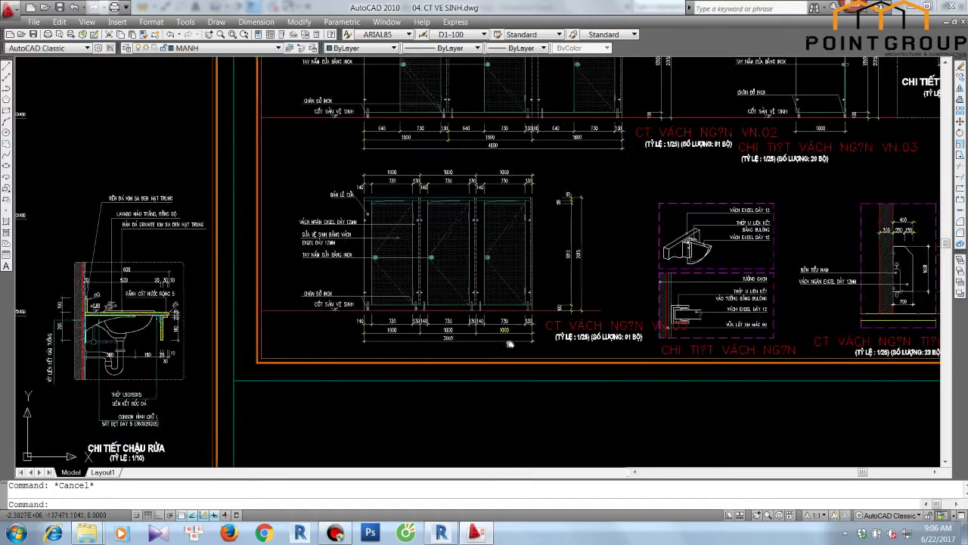
scroll(416, 250, up, 3)
scroll(493, 359, up, 2)
scroll(493, 359, up, 1)
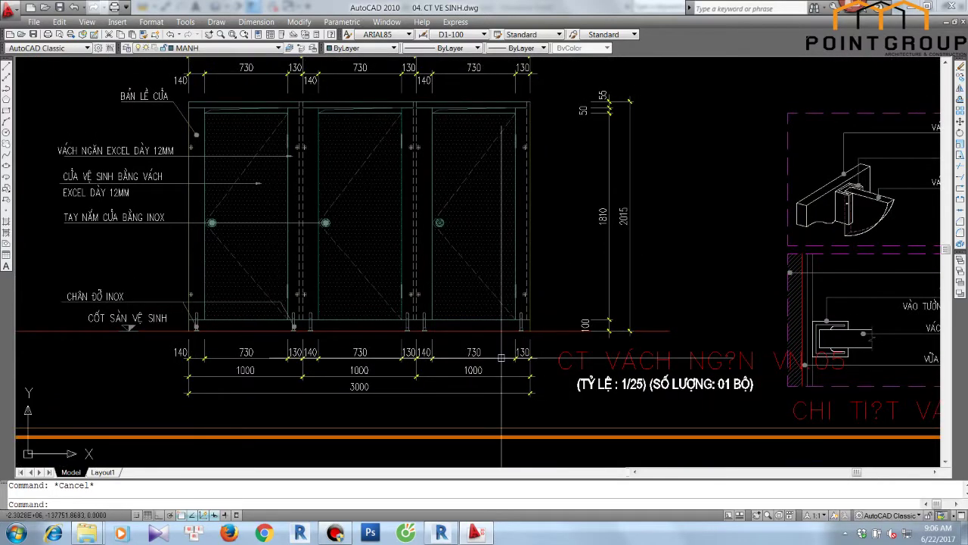
middle_drag(492, 358, 408, 336)
scroll(407, 336, down, 3)
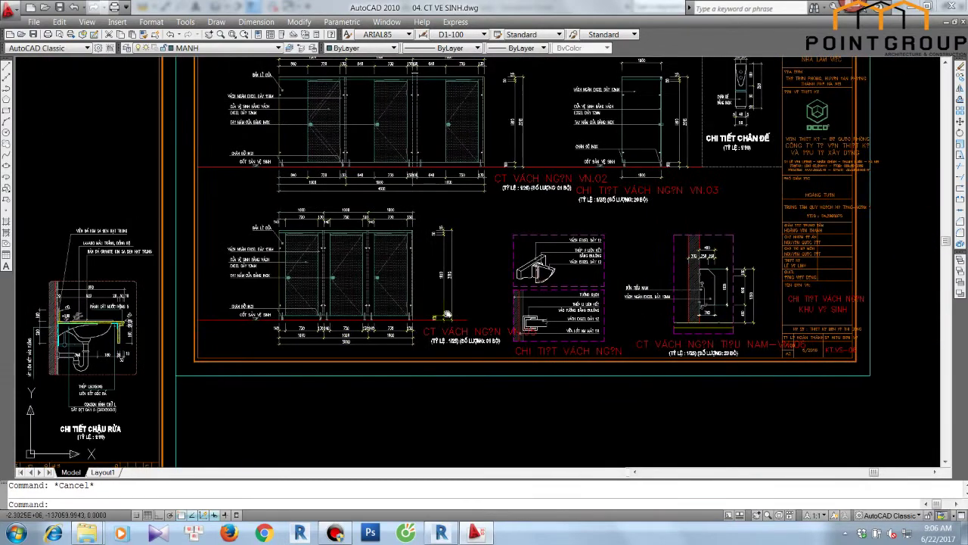
scroll(404, 312, up, 2)
scroll(403, 312, up, 3)
scroll(409, 326, up, 3)
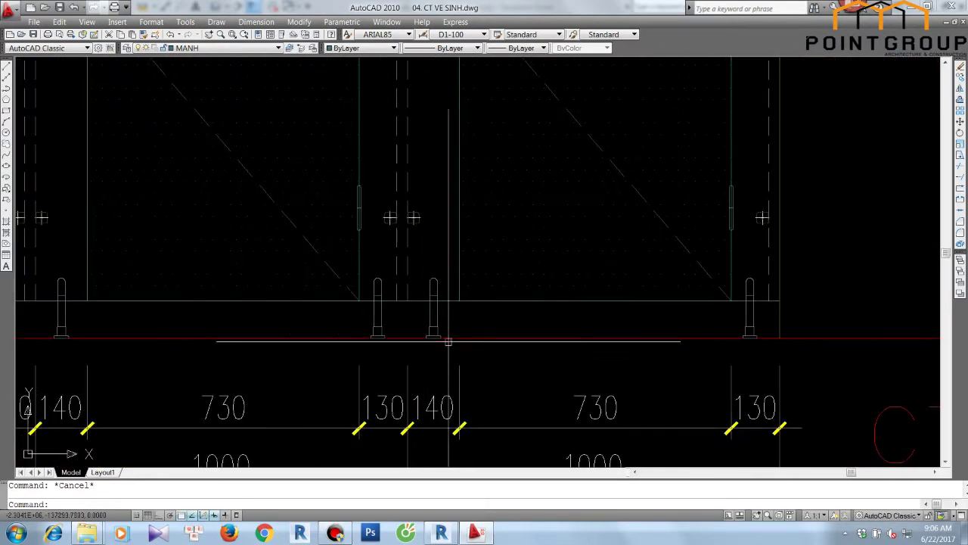
click(918, 12)
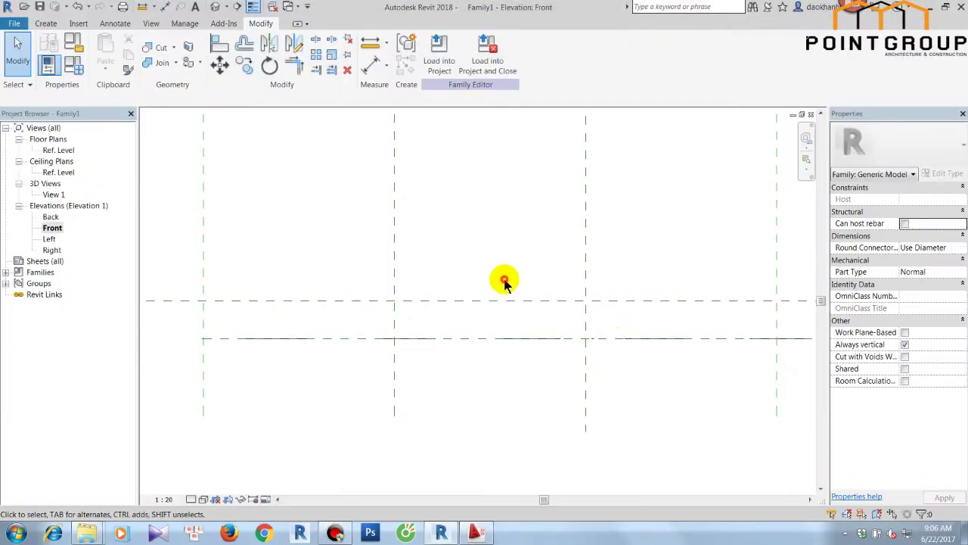
Open the Ref. Level floor plan, recentre the reference planes, then switch to AutoCAD.
scroll(484, 317, down, 1)
scroll(473, 333, down, 1)
middle_drag(474, 330, 476, 333)
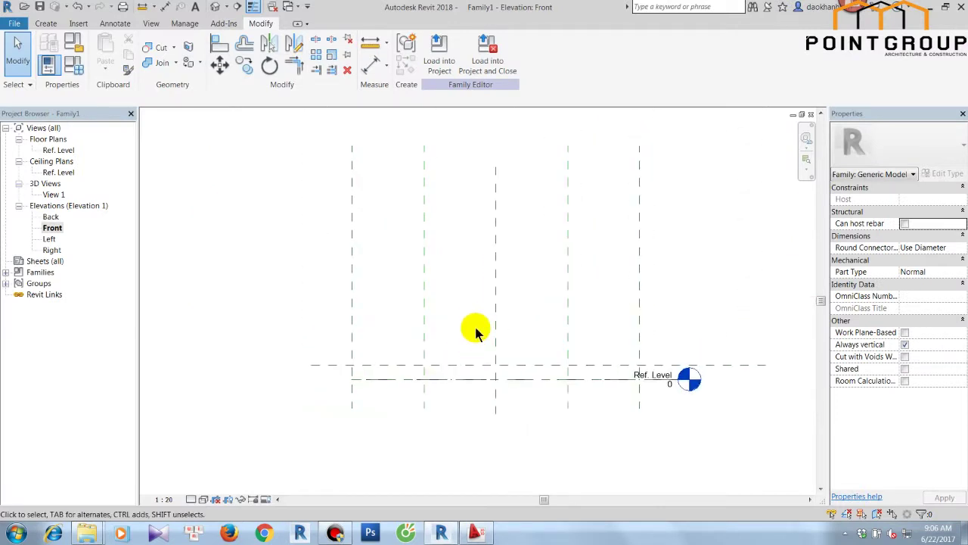
double_click(59, 151)
middle_drag(460, 296, 378, 288)
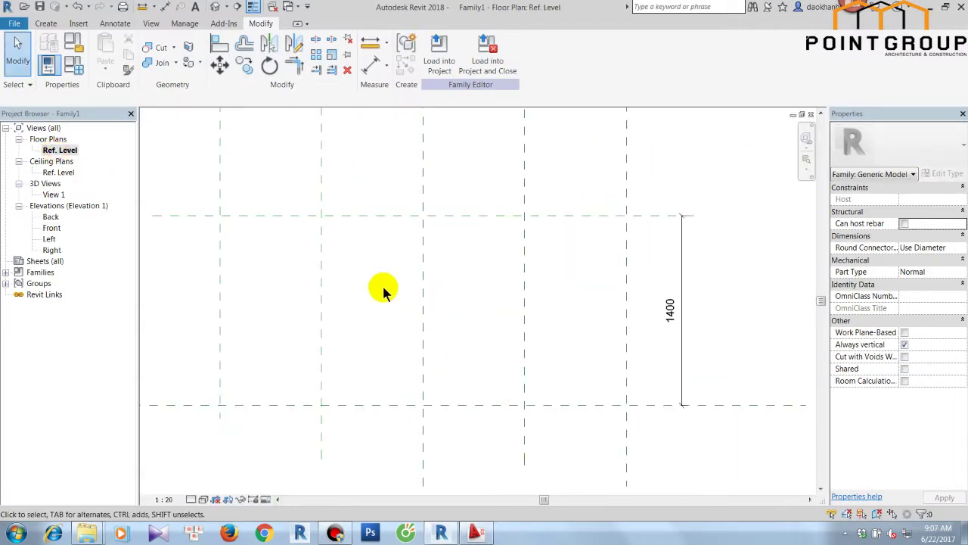
scroll(393, 286, down, 1)
scroll(356, 255, up, 1)
middle_drag(357, 255, 406, 266)
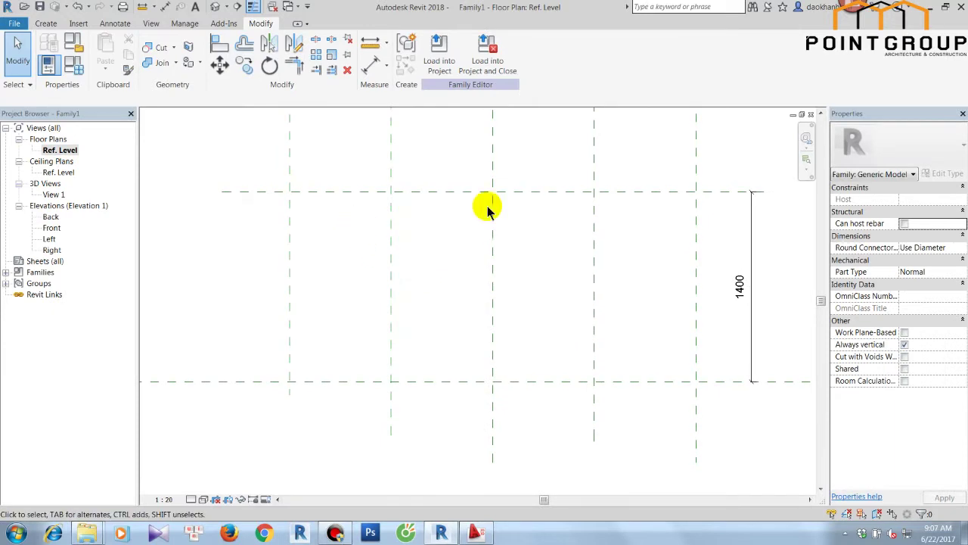
click(476, 532)
Pan and zoom the AutoCAD sheets to the WC floor plan stalls and WC NAM label.
scroll(469, 288, down, 3)
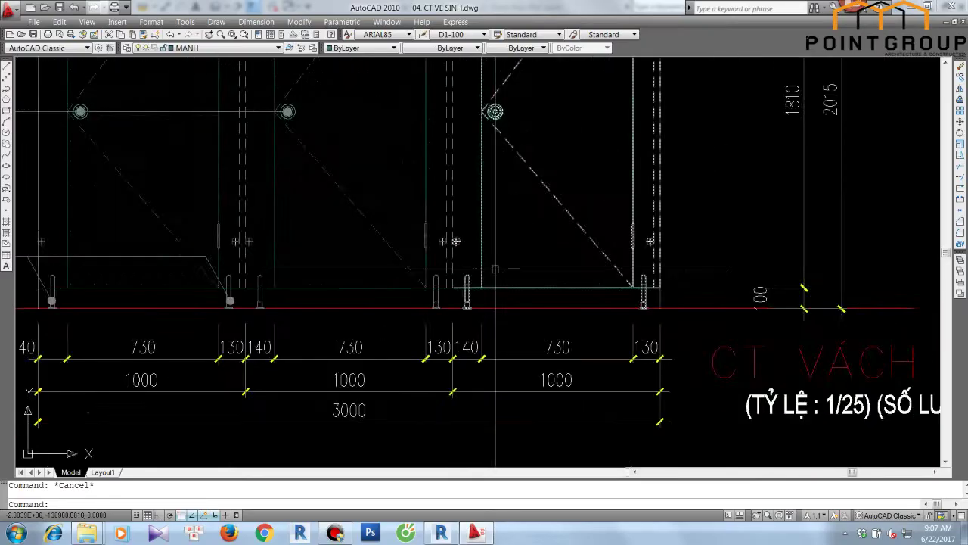
scroll(441, 267, down, 3)
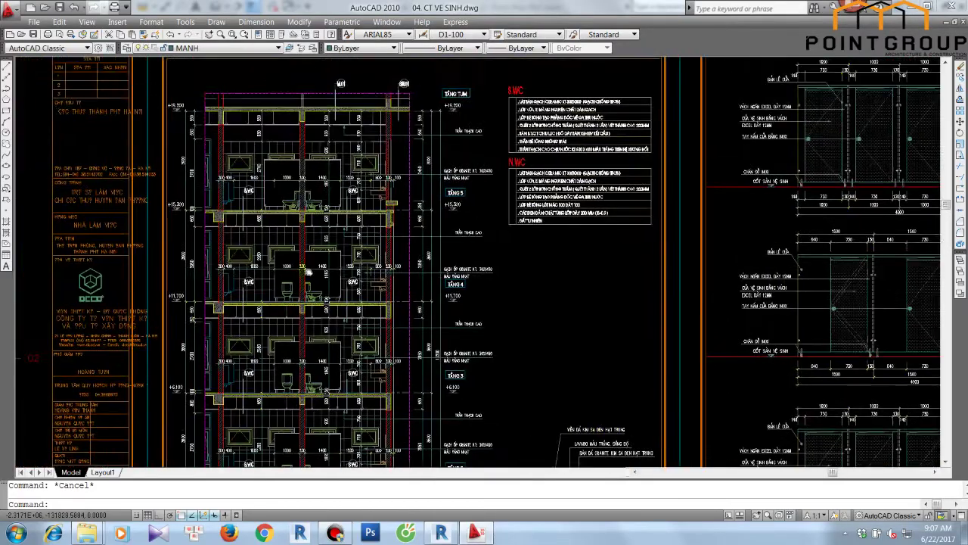
middle_drag(441, 267, 605, 355)
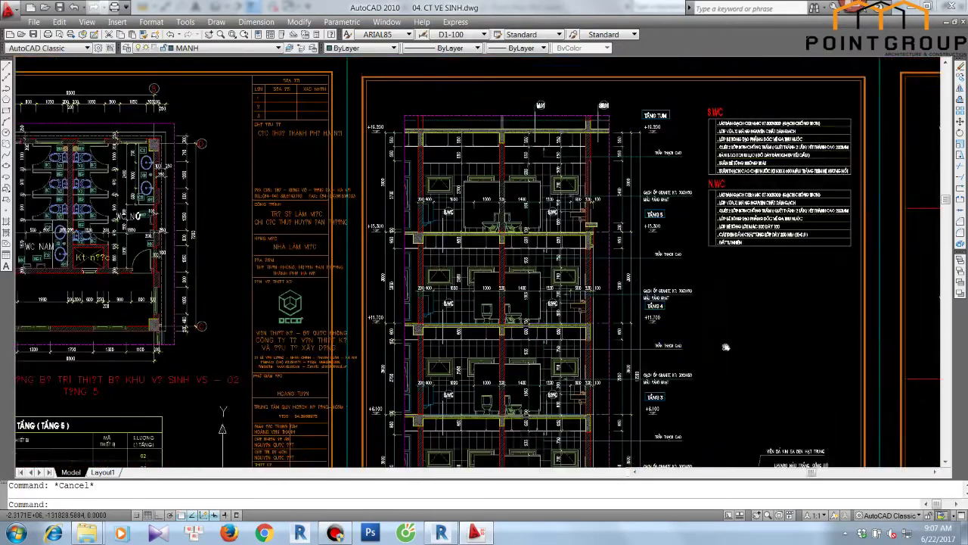
scroll(616, 367, up, 5)
scroll(529, 363, up, 1)
middle_drag(530, 378, 514, 333)
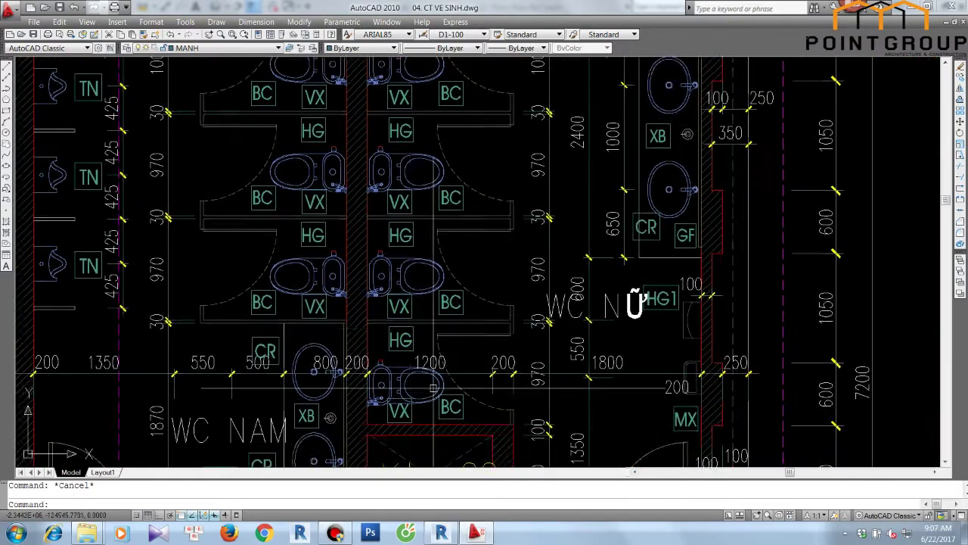
scroll(513, 407, up, 2)
middle_drag(513, 407, 431, 253)
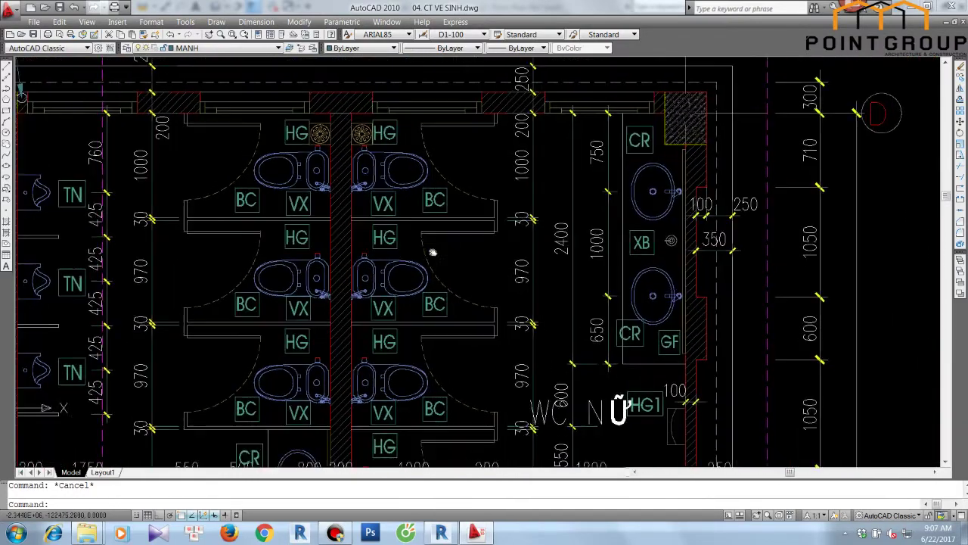
scroll(420, 279, up, 1)
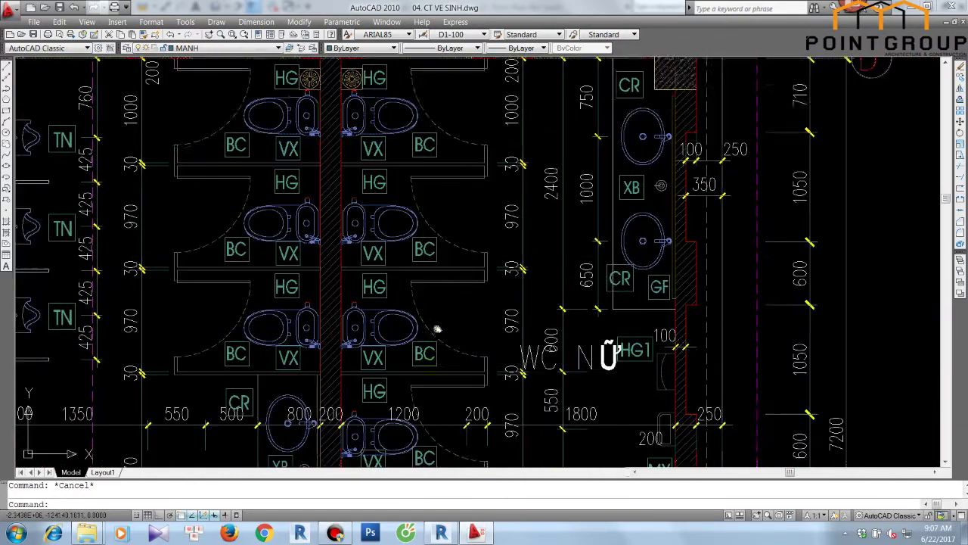
middle_drag(439, 331, 437, 289)
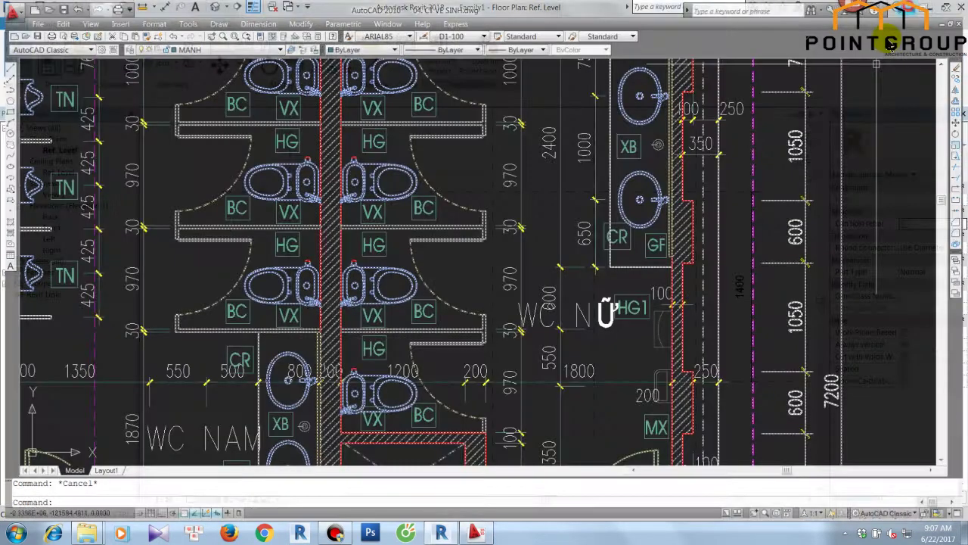
Start a new extrusion with depth 250 and offset 6.
scroll(537, 282, up, 1)
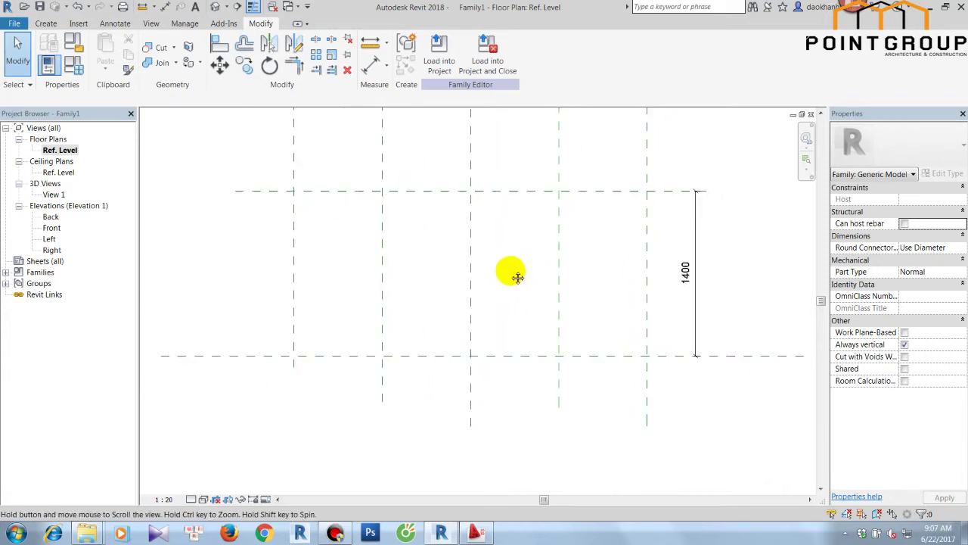
click(45, 22)
click(108, 47)
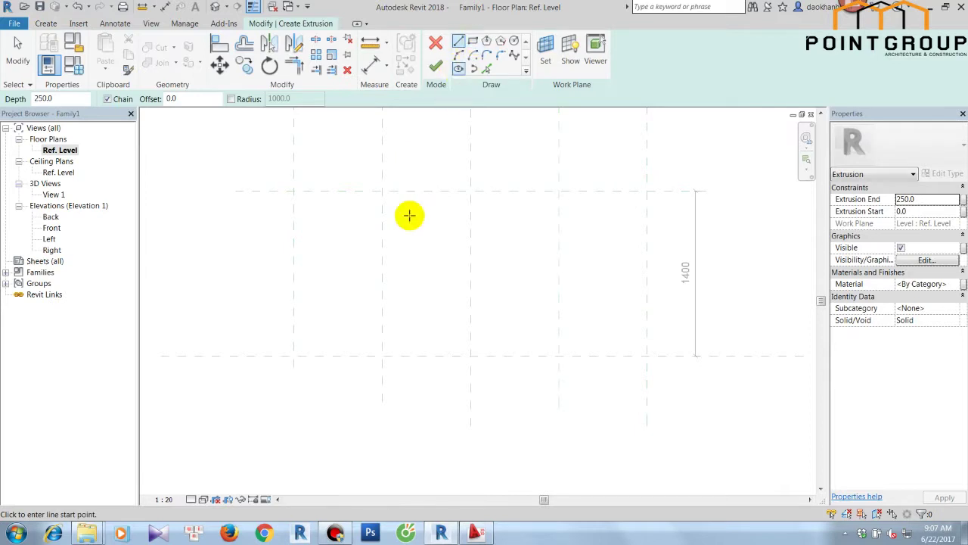
middle_drag(396, 303, 396, 316)
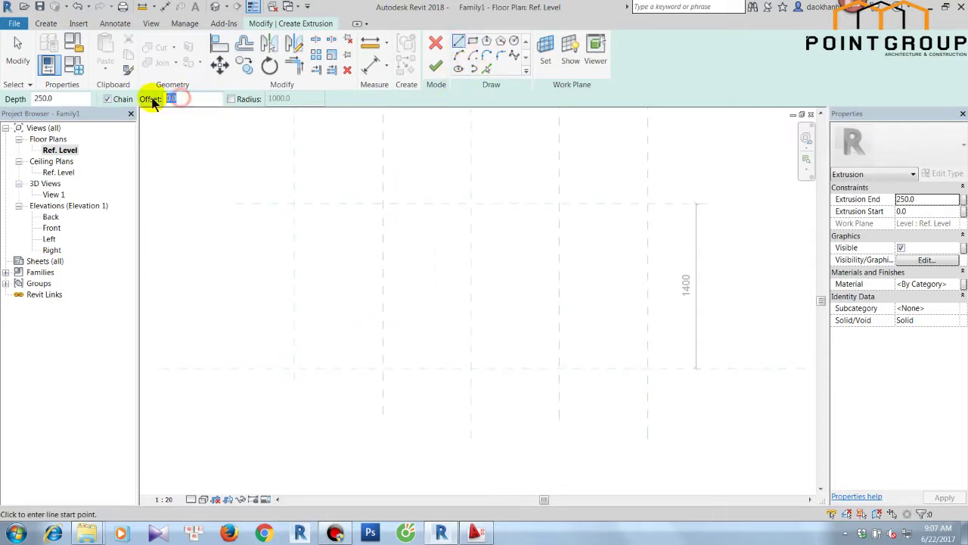
Draw the back panel line along the bottom reference plane between its plane intersections.
click(293, 370)
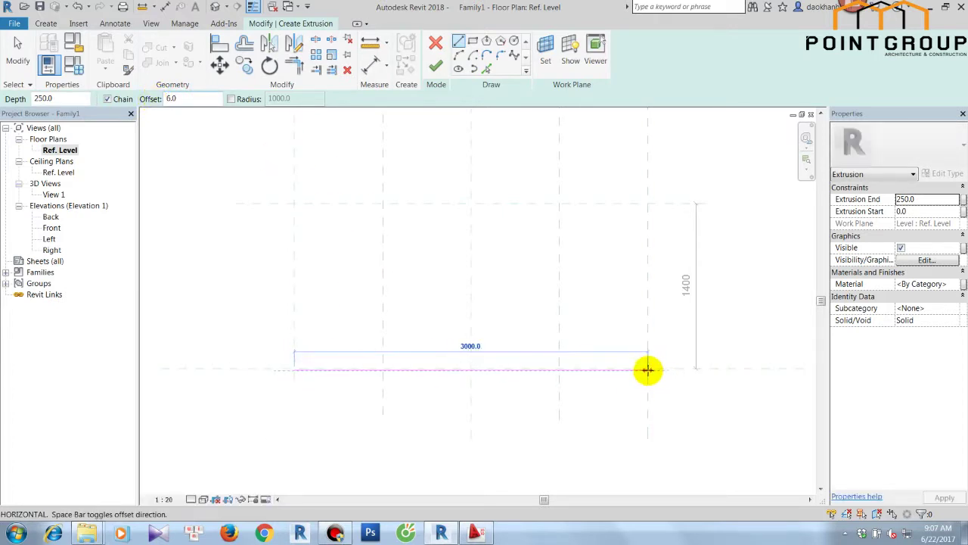
scroll(647, 370, up, 3)
scroll(649, 366, up, 3)
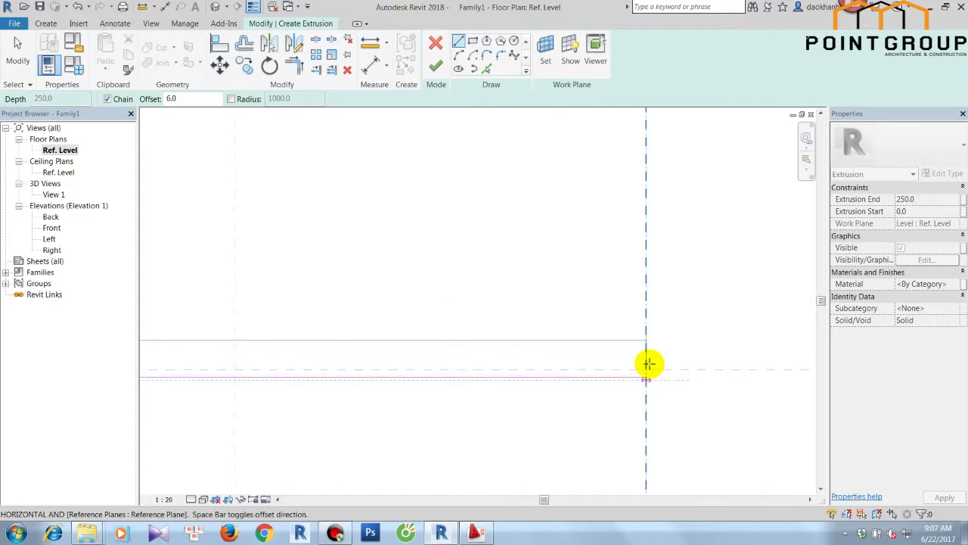
key(Escape)
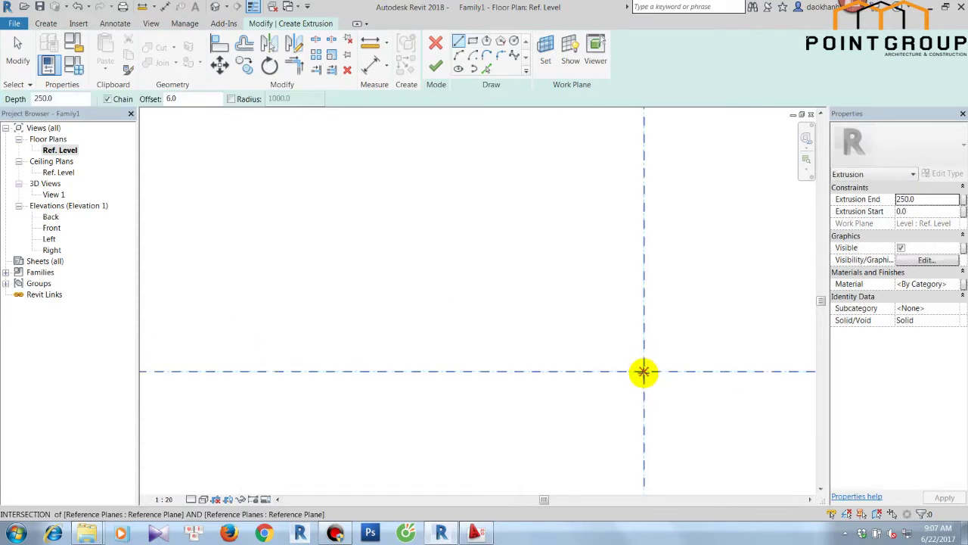
click(644, 372)
scroll(378, 367, down, 1)
scroll(374, 289, down, 2)
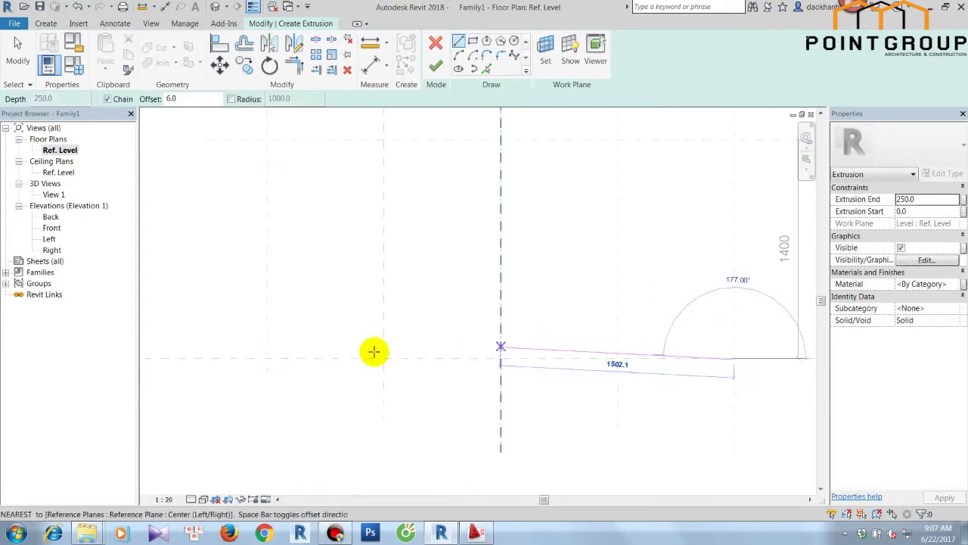
scroll(536, 363, up, 2)
scroll(357, 358, up, 2)
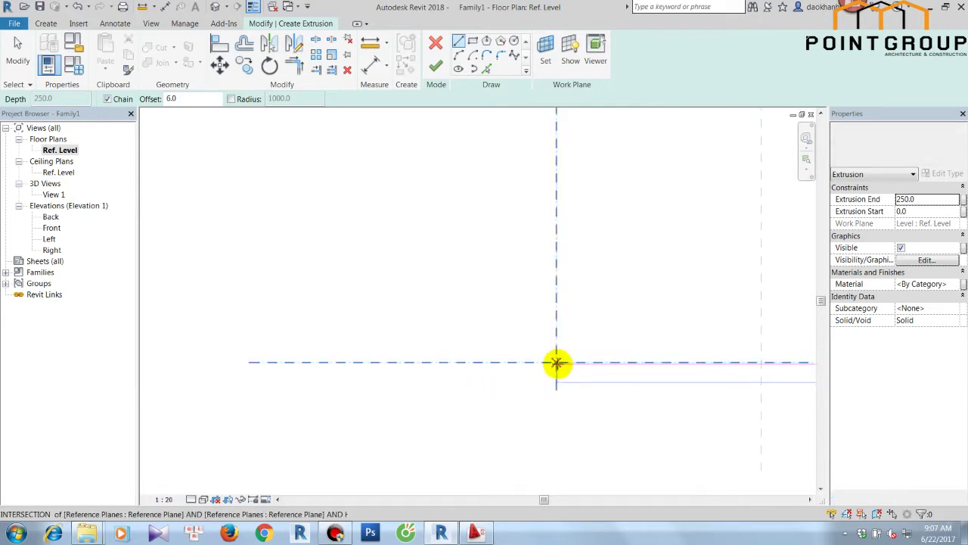
click(556, 363)
scroll(469, 325, down, 2)
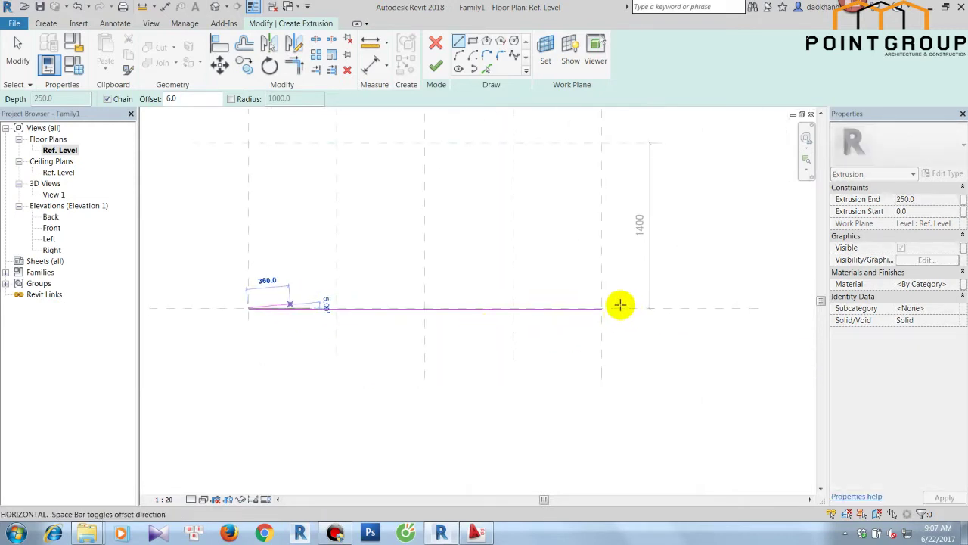
scroll(603, 311, up, 2)
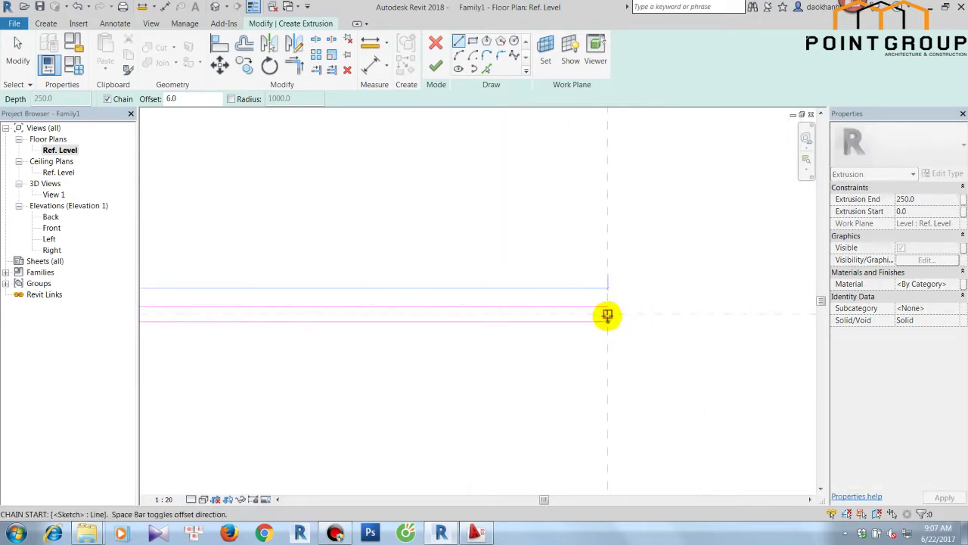
click(607, 315)
scroll(608, 219, down, 2)
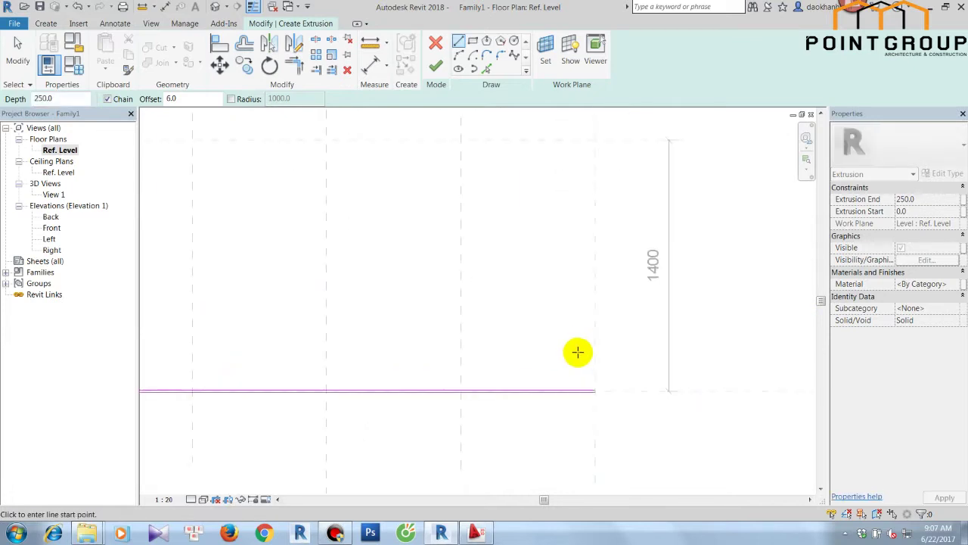
scroll(543, 356, down, 1)
scroll(479, 374, up, 1)
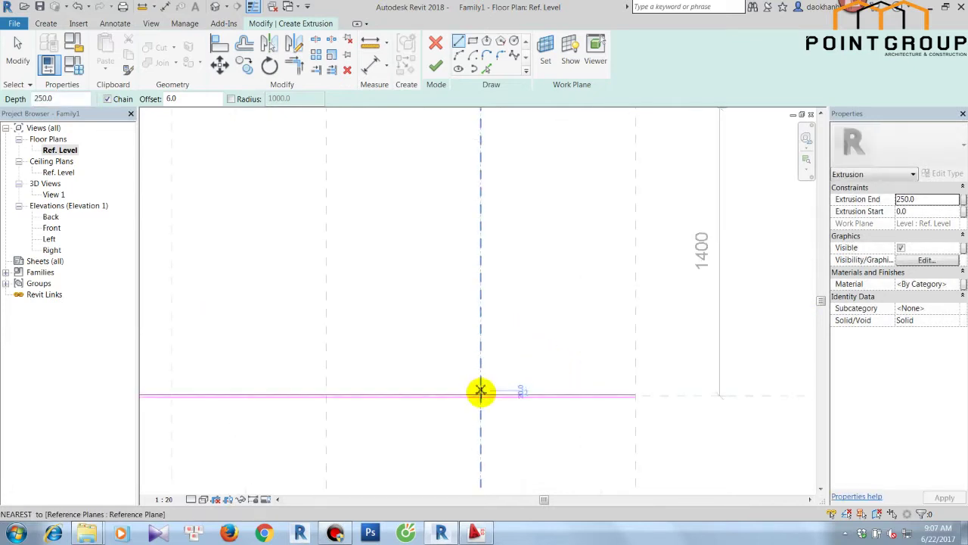
Draw the first side panel line up to the top reference plane.
click(479, 393)
middle_drag(470, 132, 485, 253)
scroll(485, 253, up, 1)
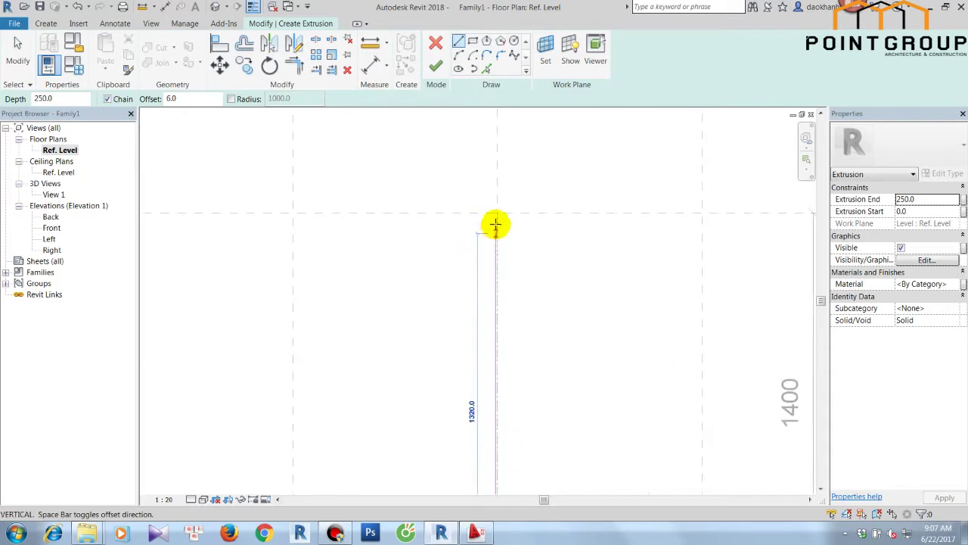
click(497, 212)
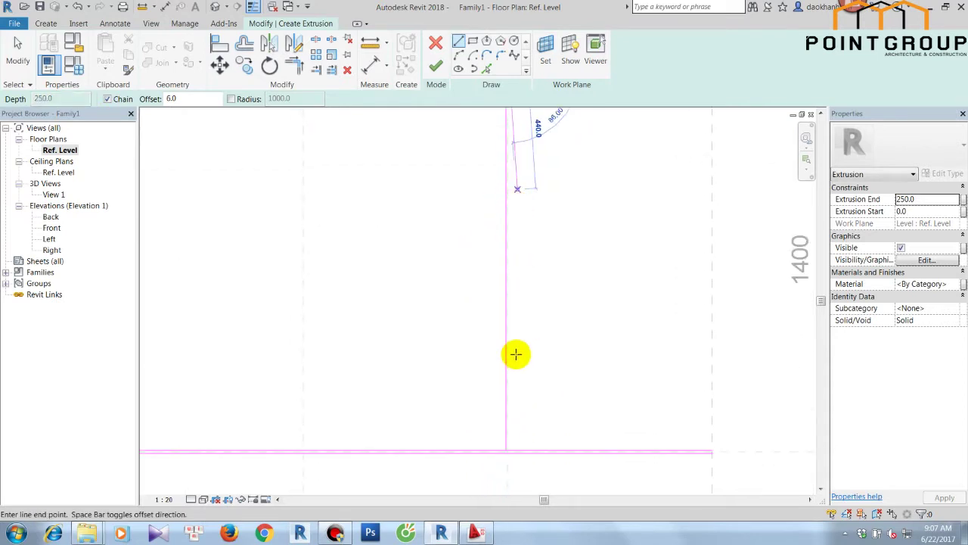
scroll(513, 363, down, 1)
scroll(438, 279, down, 1)
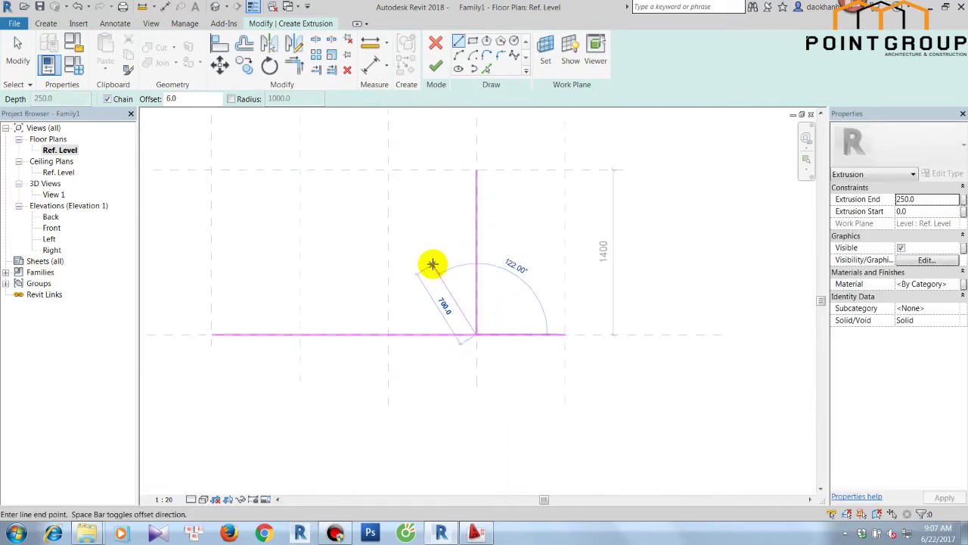
scroll(404, 274, up, 1)
key(Escape)
Draw the second side panel line from the back panel to the upper plane intersection.
click(357, 386)
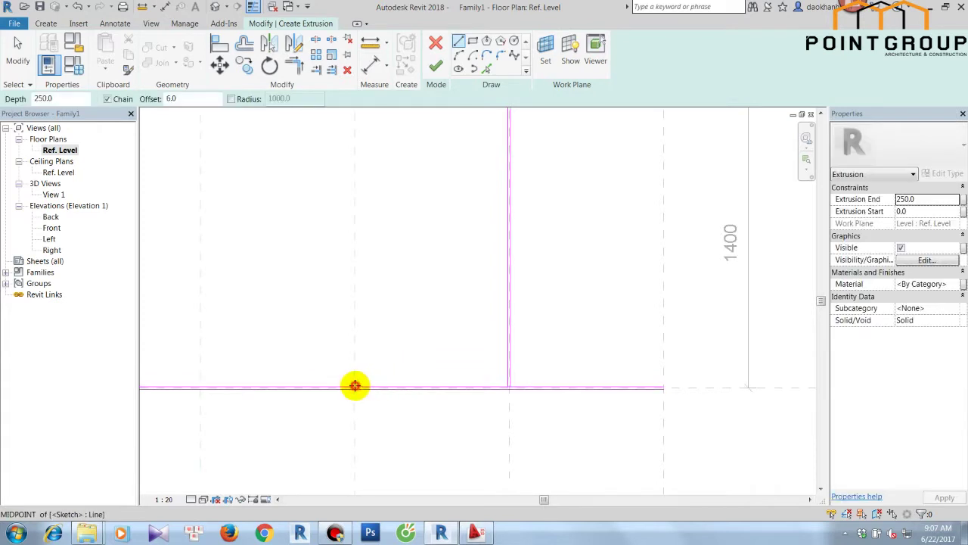
scroll(368, 277, down, 2)
middle_drag(361, 238, 362, 237)
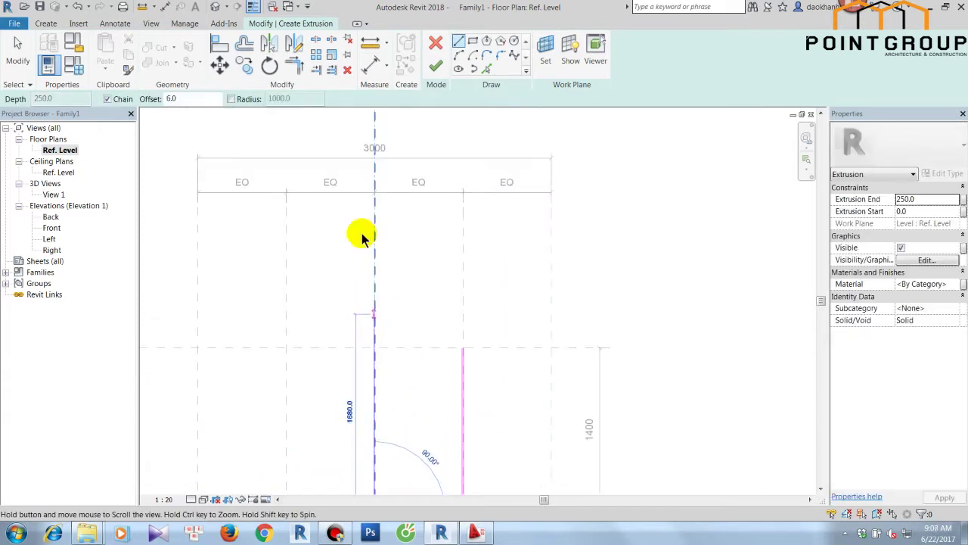
scroll(389, 367, up, 2)
middle_drag(389, 366, 389, 214)
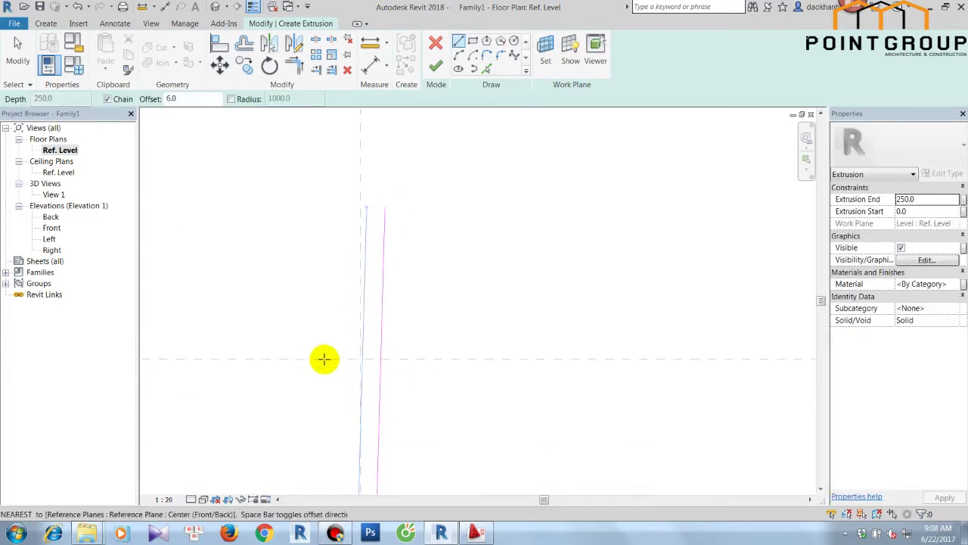
click(367, 334)
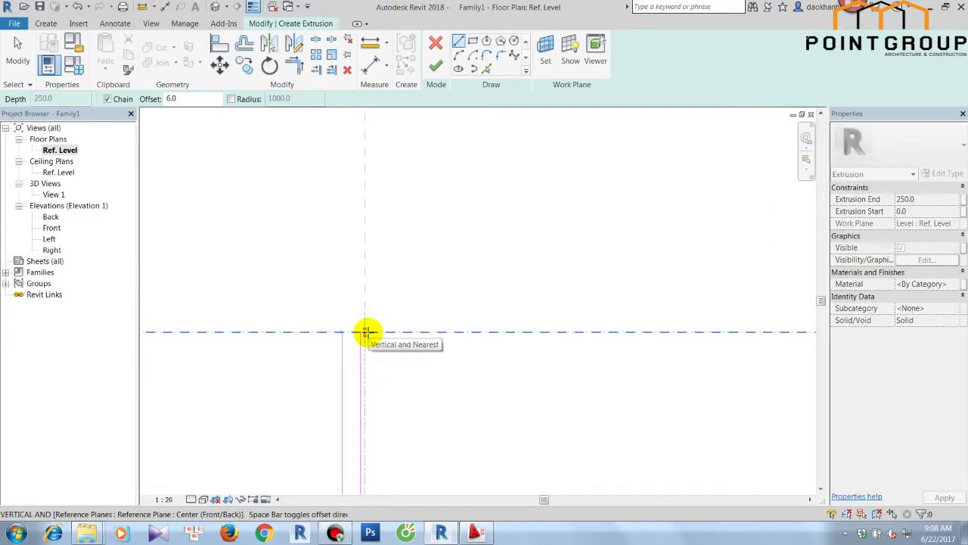
middle_drag(368, 356, 373, 236)
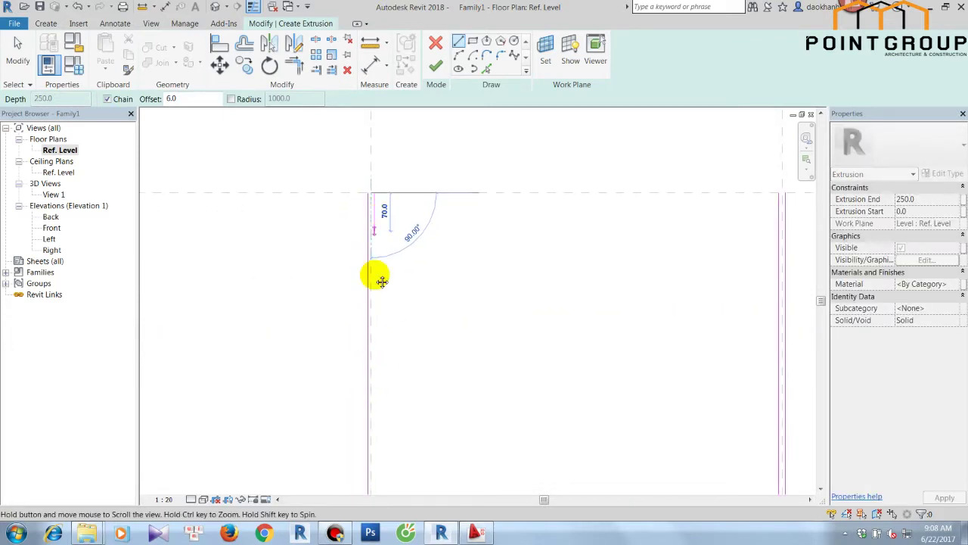
scroll(382, 282, down, 2)
middle_drag(375, 287, 381, 307)
scroll(381, 307, up, 1)
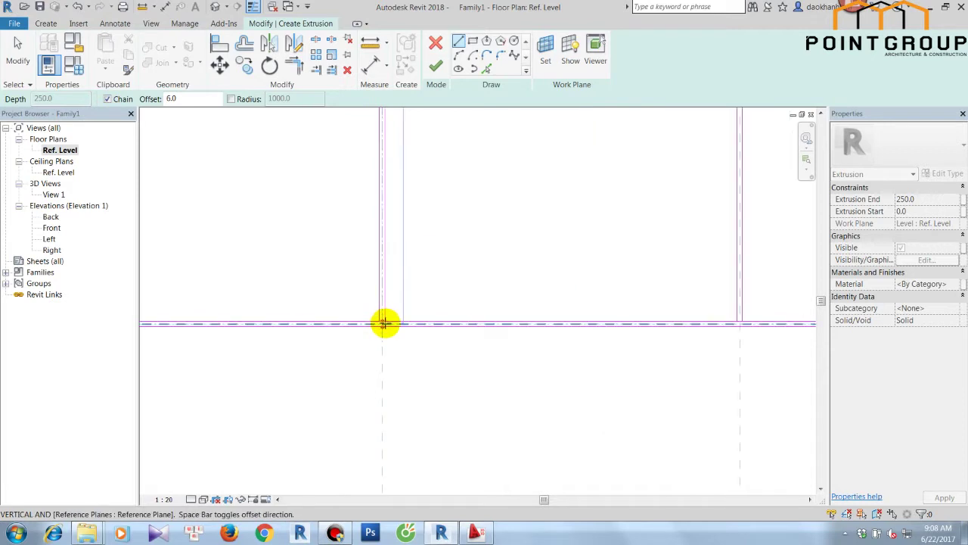
click(384, 324)
key(Escape)
Draw the third side panel line and close the outline at its starting point.
scroll(371, 296, down, 3)
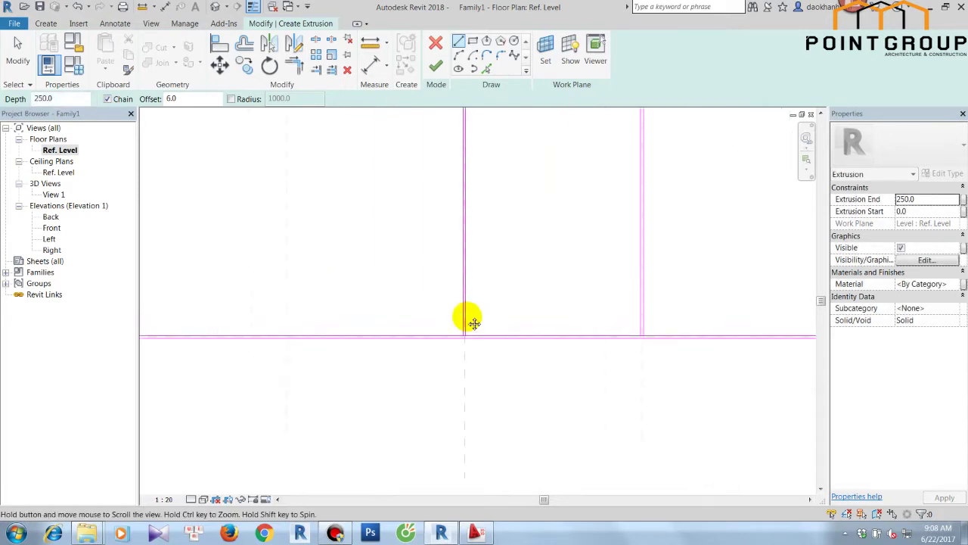
click(329, 343)
scroll(329, 346, down, 2)
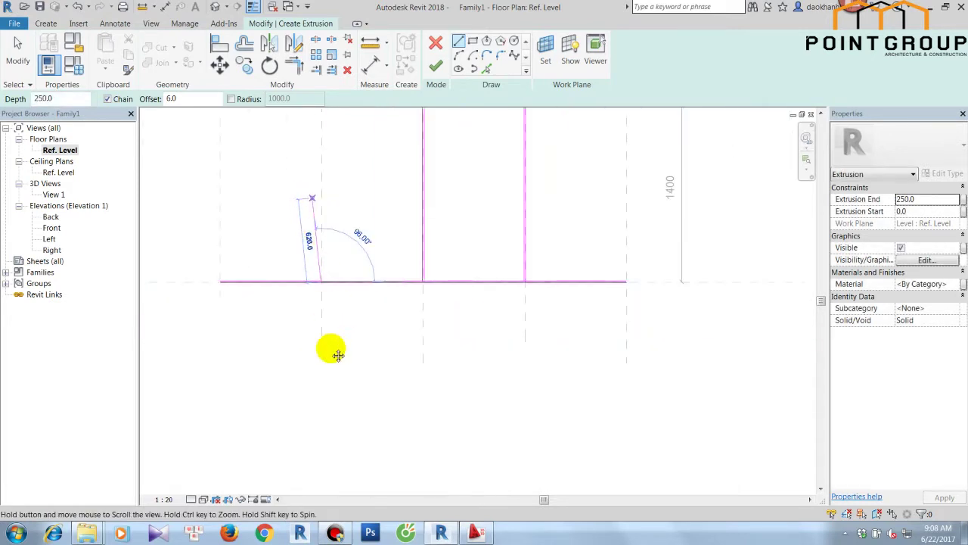
scroll(336, 324, up, 1)
scroll(343, 240, up, 1)
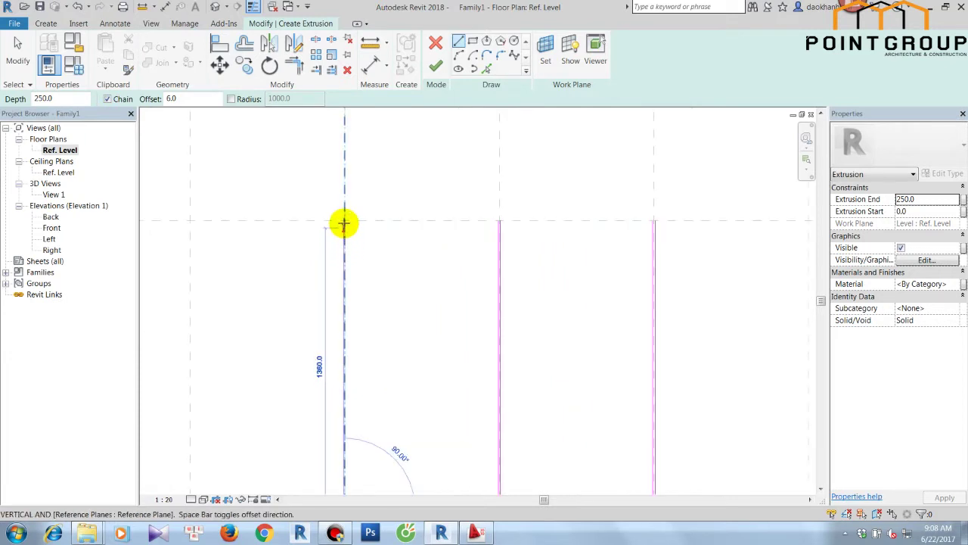
click(342, 219)
scroll(348, 284, up, 1)
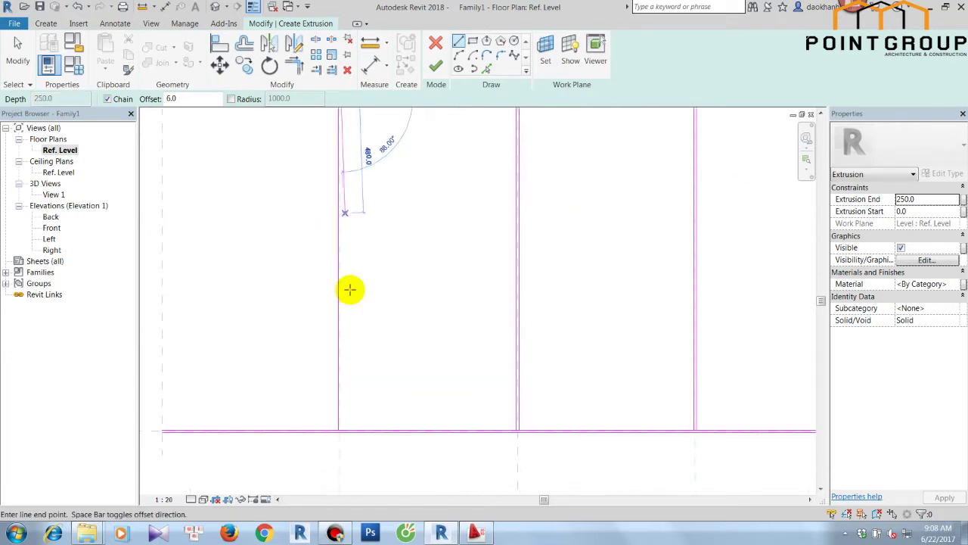
click(339, 429)
key(Escape)
key(Escape)
Start the Aligned Dimension tool with DI.
scroll(333, 435, up, 2)
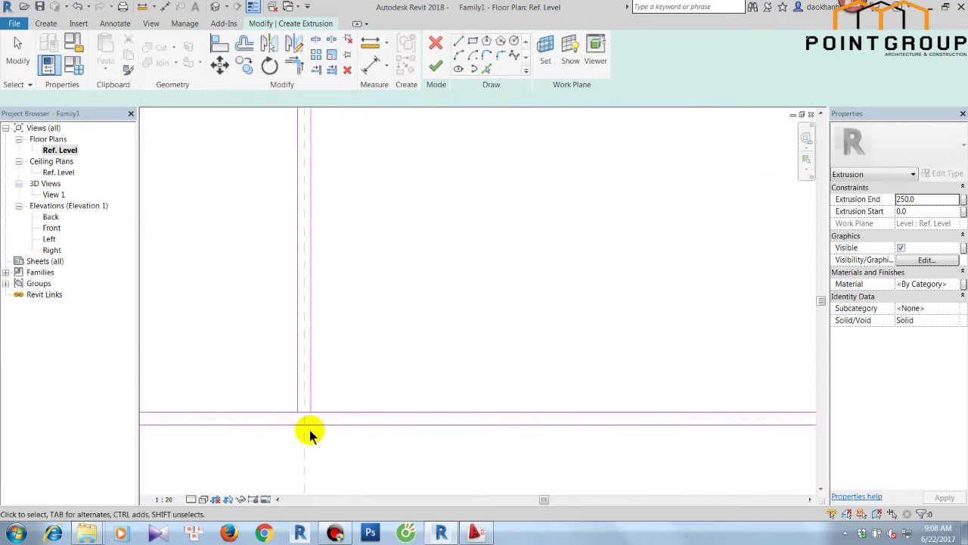
scroll(334, 372, down, 2)
scroll(378, 357, down, 2)
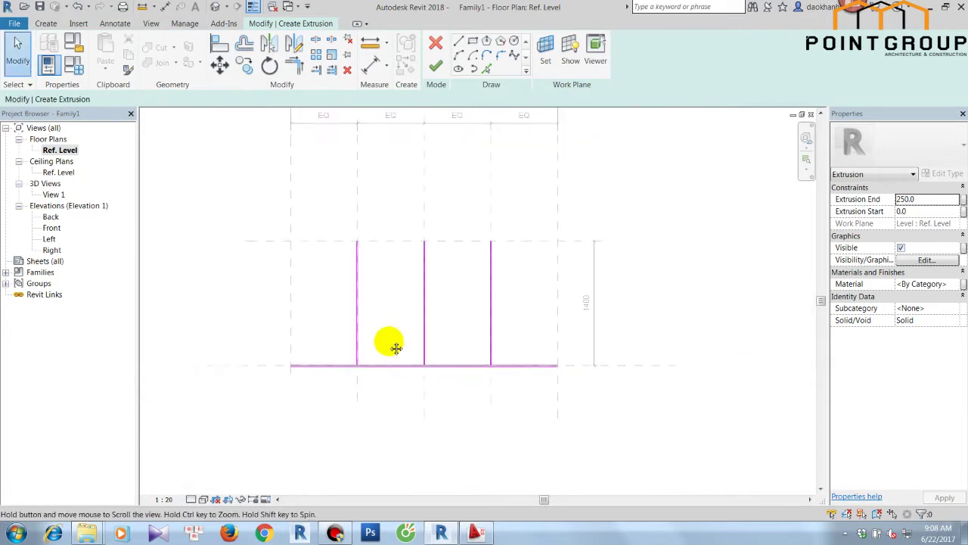
scroll(360, 230, up, 3)
scroll(360, 230, up, 2)
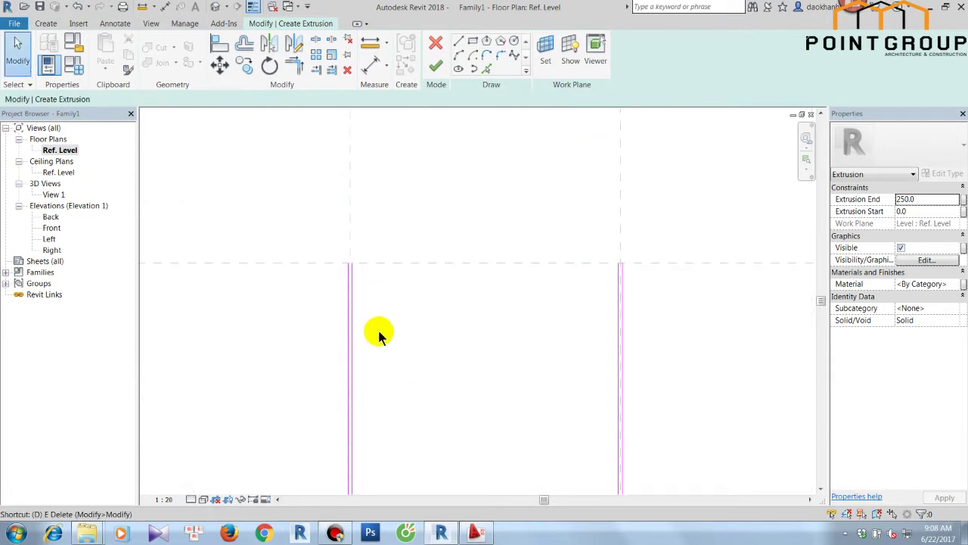
scroll(348, 295, up, 2)
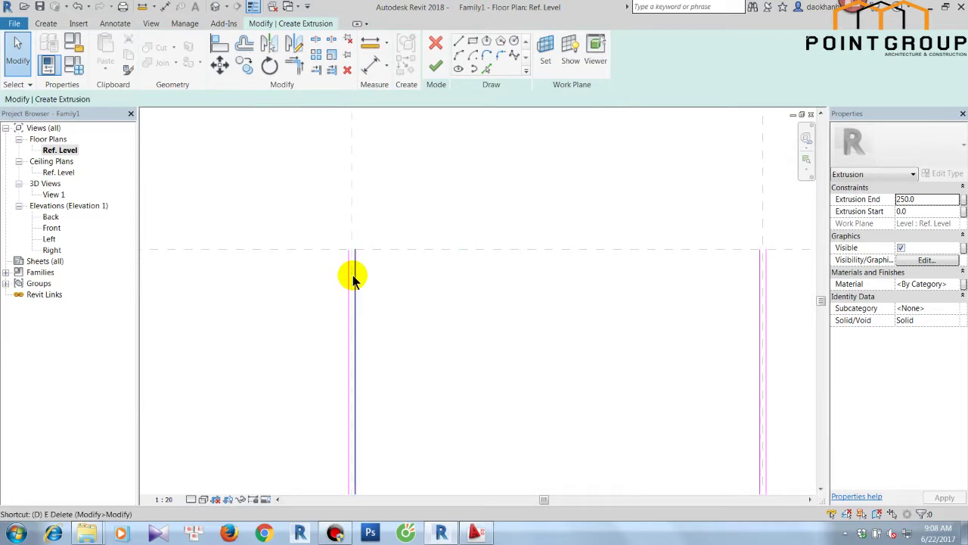
key(d)
key(i)
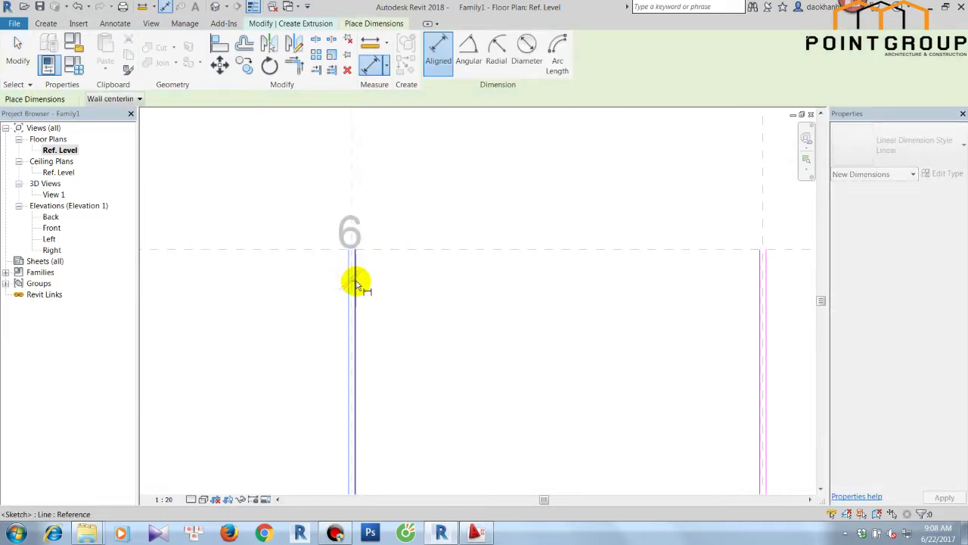
Make the first side panel's dimension equal and set the view scale to 1:10.
ctrl+scroll(371, 295, up, 3)
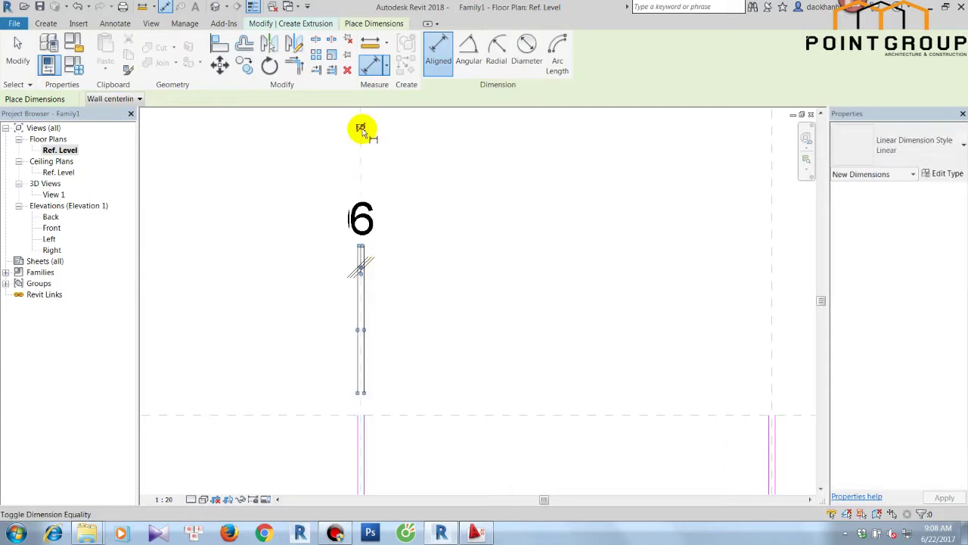
click(361, 128)
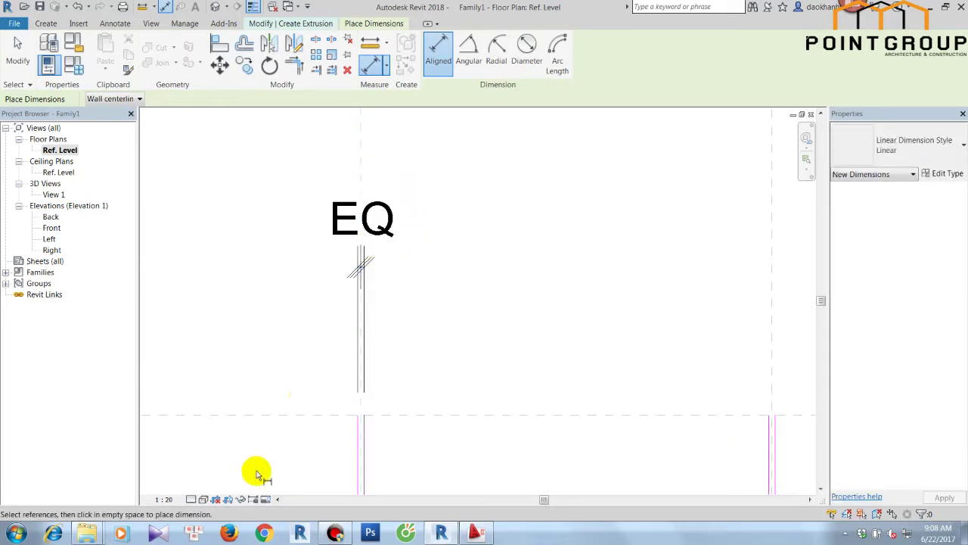
click(168, 499)
click(177, 380)
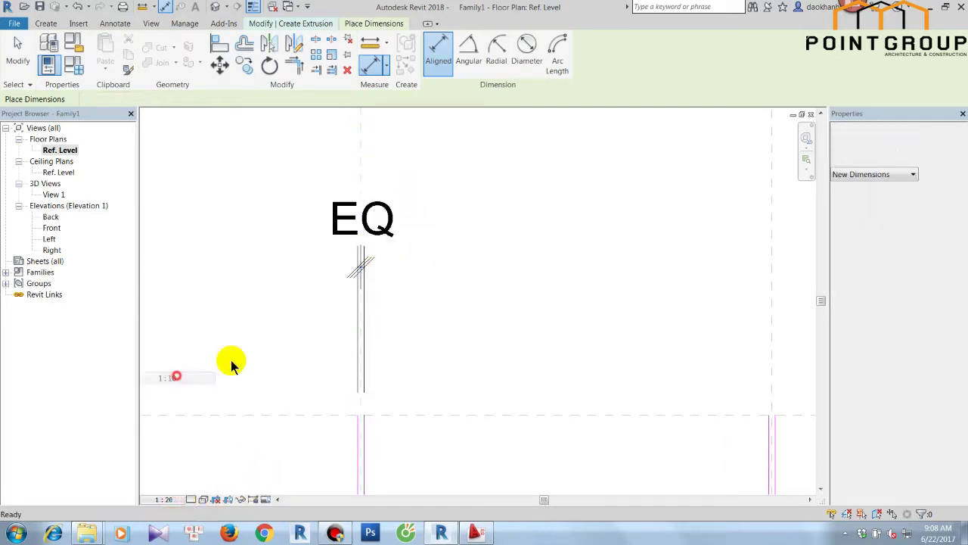
scroll(363, 393, down, 3)
click(163, 500)
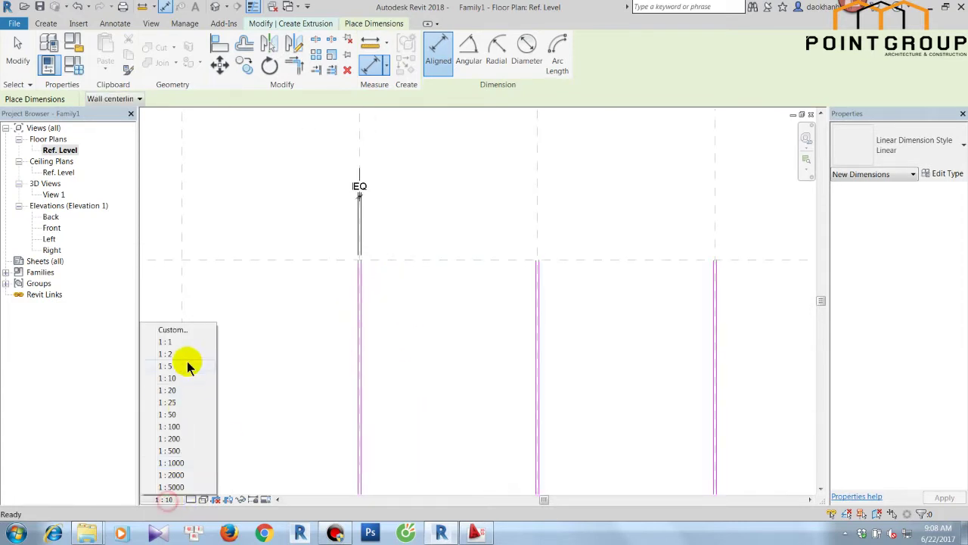
click(165, 283)
scroll(390, 295, down, 3)
scroll(382, 258, up, 2)
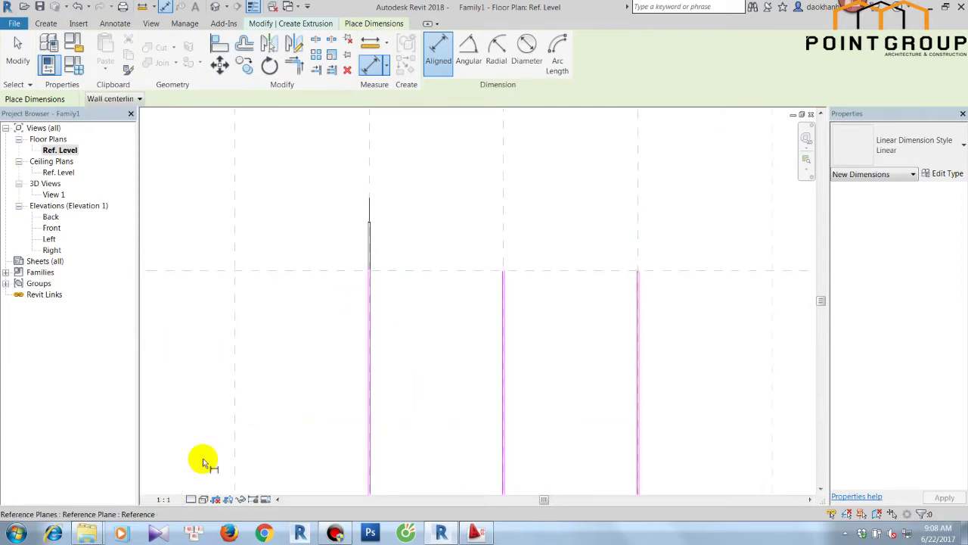
click(161, 500)
click(171, 367)
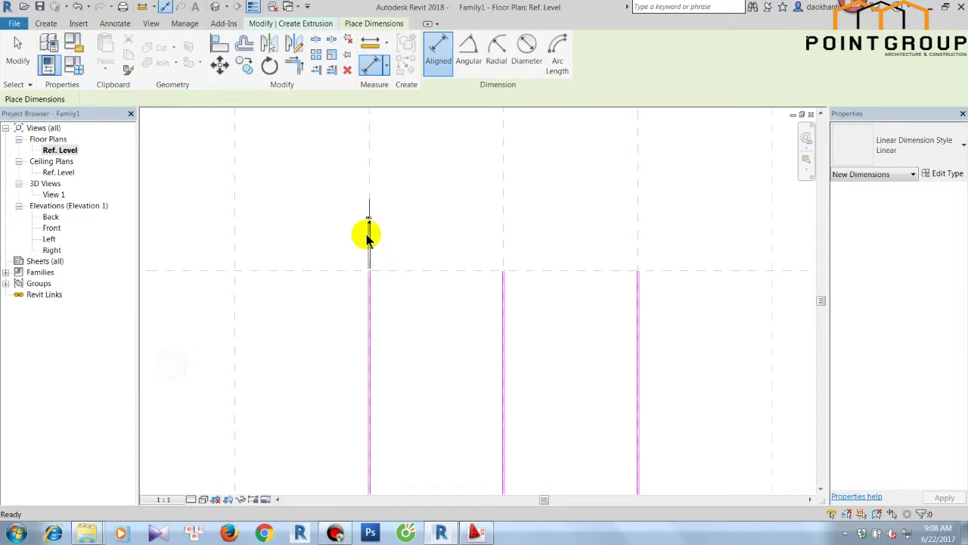
scroll(382, 226, up, 2)
click(168, 499)
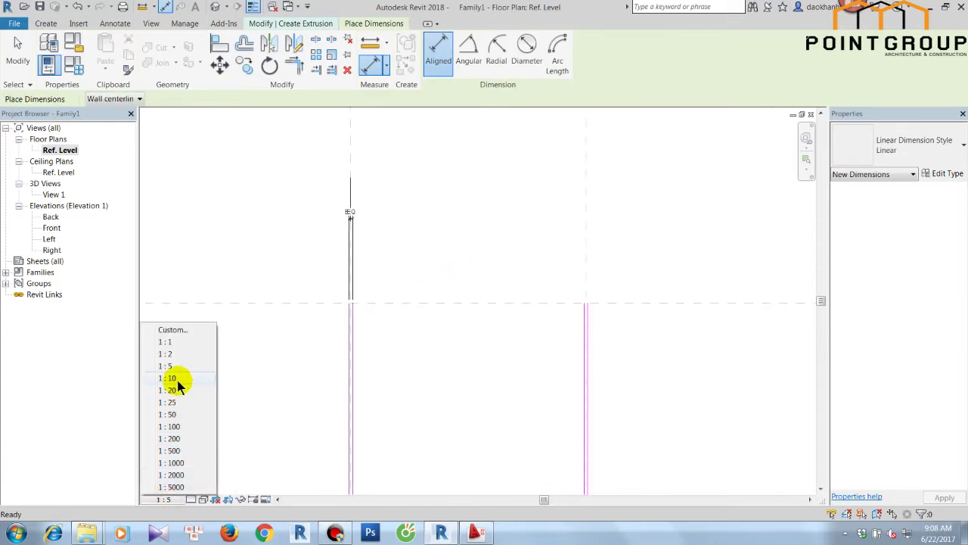
click(180, 383)
Dimension the second side panel's edge to its reference plane.
scroll(590, 319, up, 1)
click(587, 320)
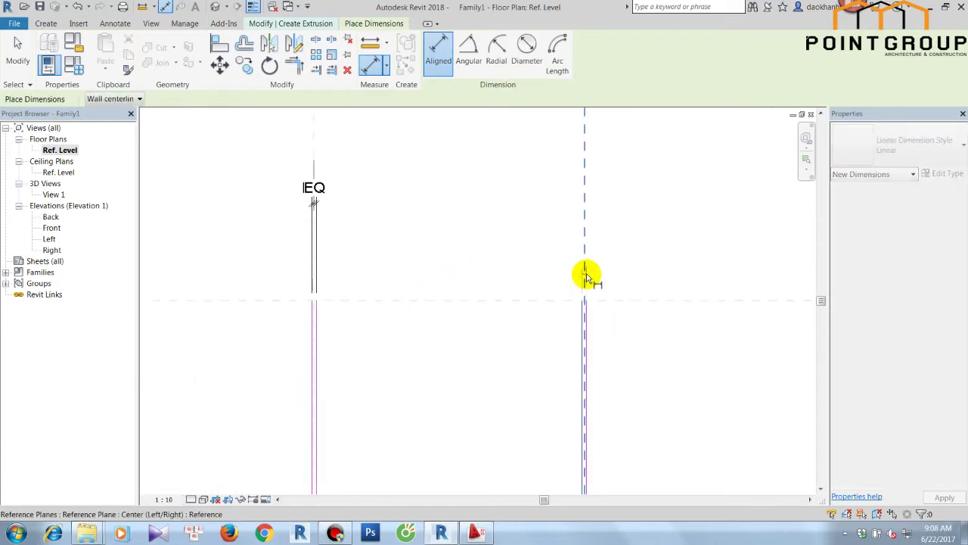
click(589, 316)
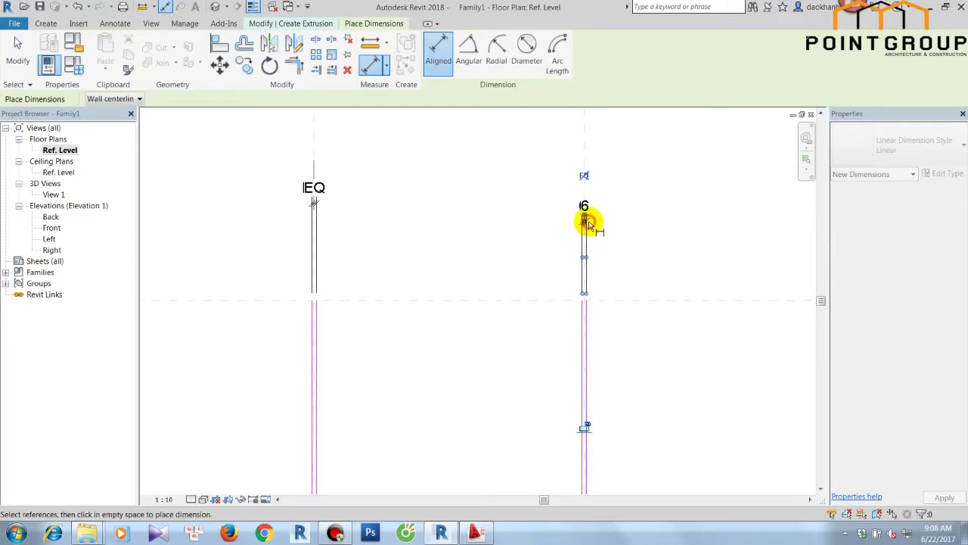
click(583, 173)
Dimension the third side panel's edge and reference plane, and make it equal.
middle_drag(655, 260, 503, 302)
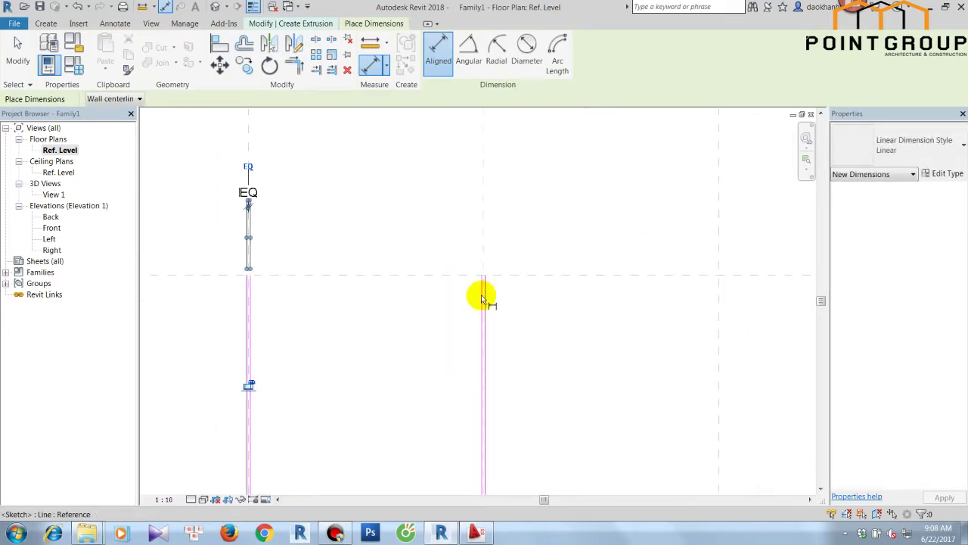
click(483, 296)
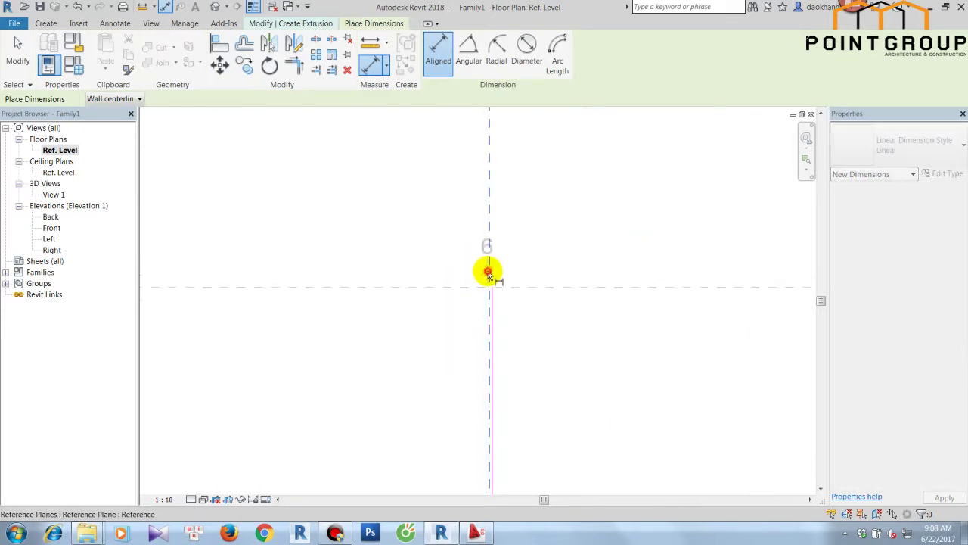
click(492, 298)
click(503, 197)
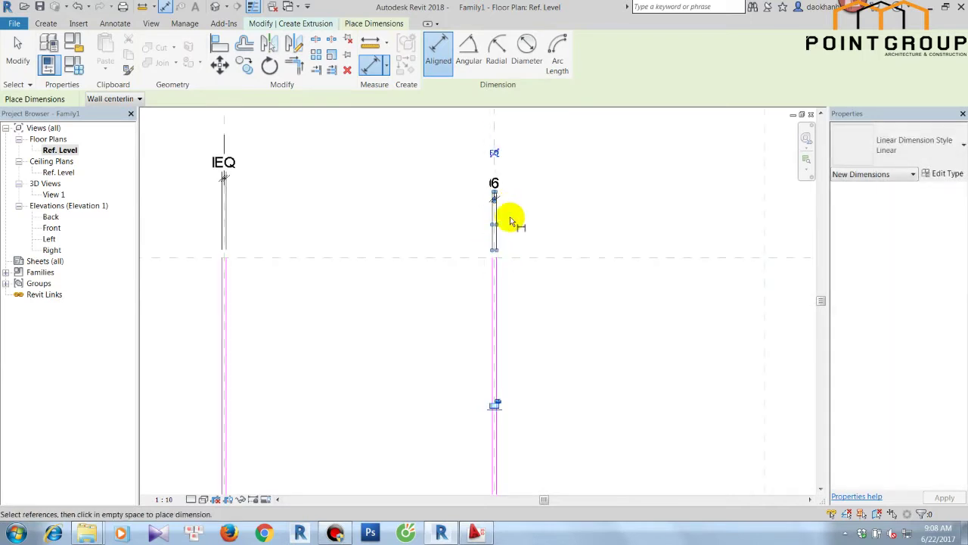
click(495, 153)
scroll(519, 298, down, 2)
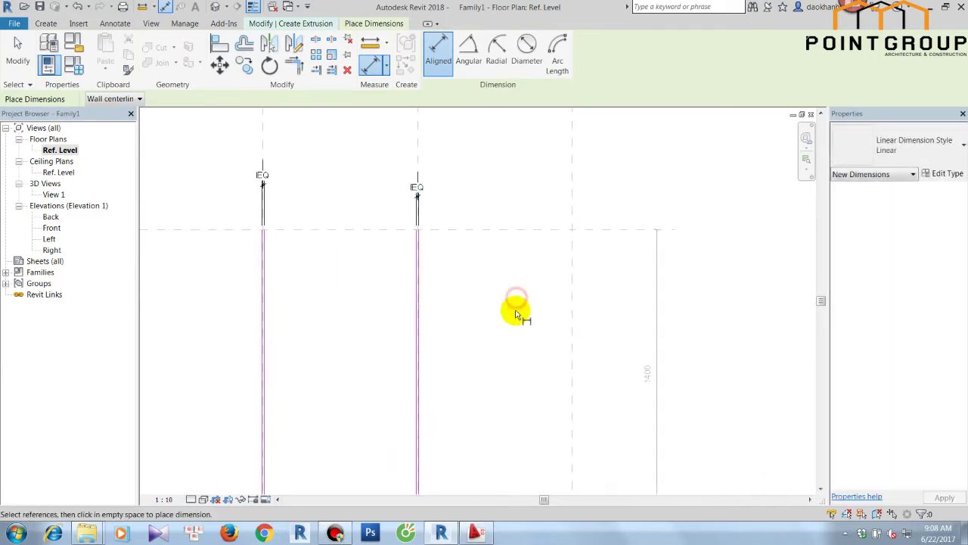
scroll(529, 295, down, 2)
scroll(571, 287, up, 3)
scroll(559, 299, up, 2)
Finish placing dimensions and cancel a stray sketch line at the back panel end.
key(Escape)
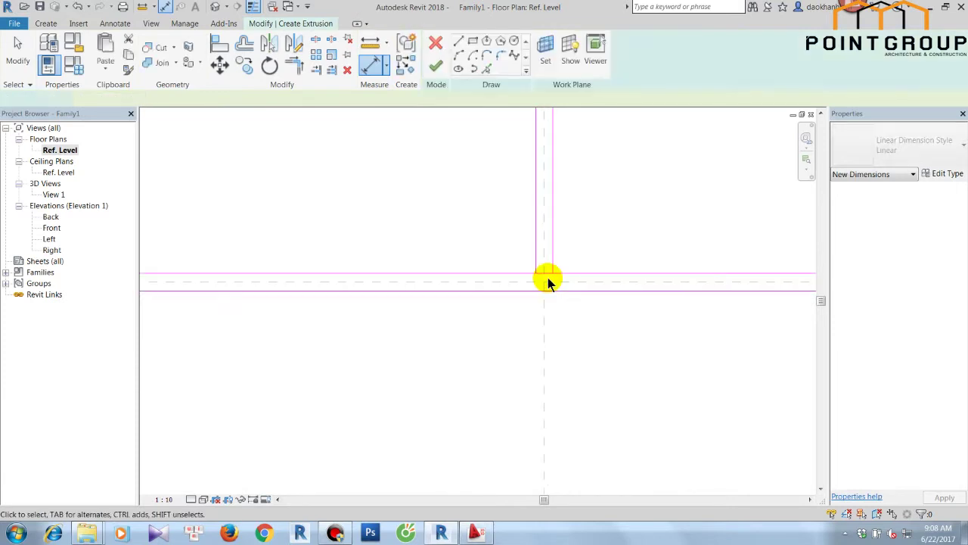
scroll(492, 363, down, 2)
scroll(453, 409, up, 1)
scroll(405, 401, down, 3)
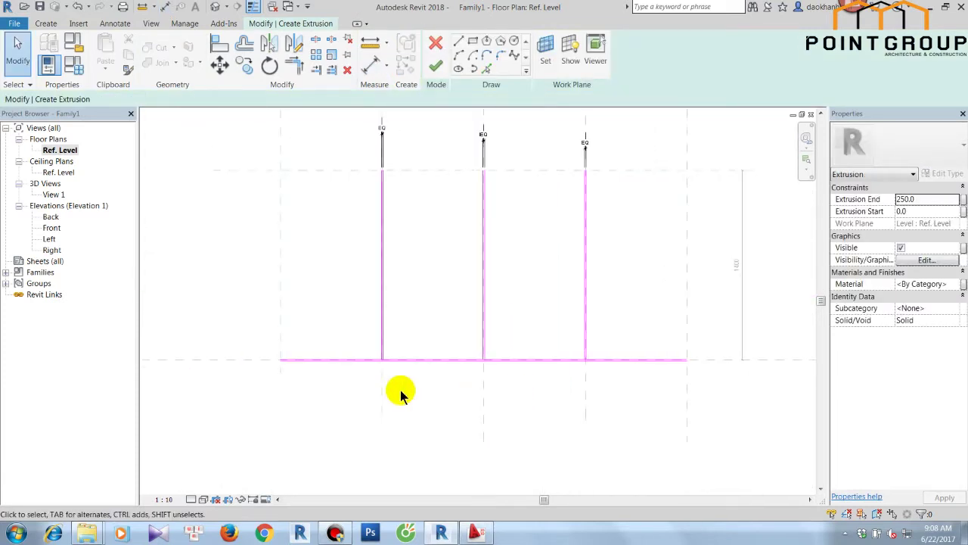
scroll(364, 378, up, 2)
scroll(336, 363, up, 2)
scroll(281, 350, up, 2)
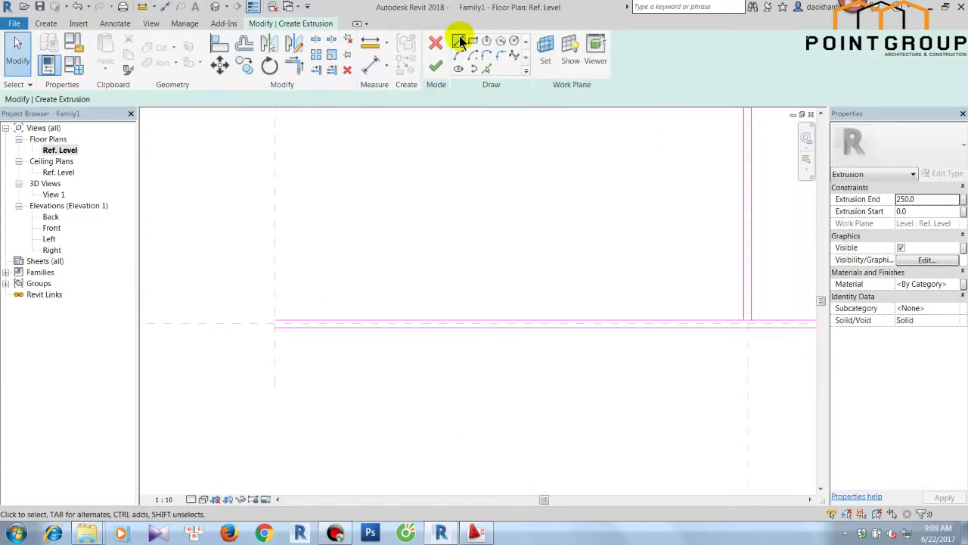
click(275, 320)
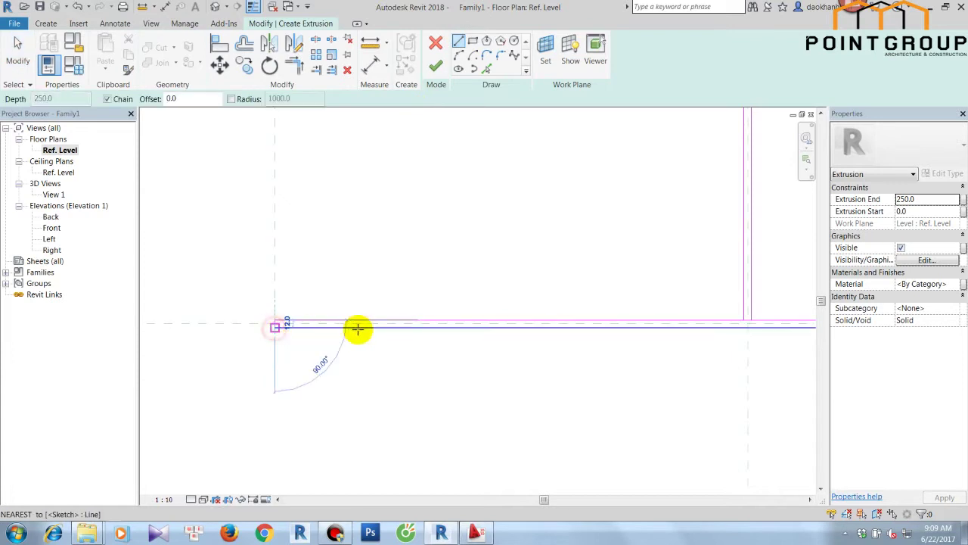
key(Escape)
Align the back panel's left end to the reference plane using AL.
scroll(281, 389, down, 2)
scroll(424, 380, down, 1)
scroll(280, 370, up, 2)
middle_drag(280, 370, 330, 407)
key(a)
key(l)
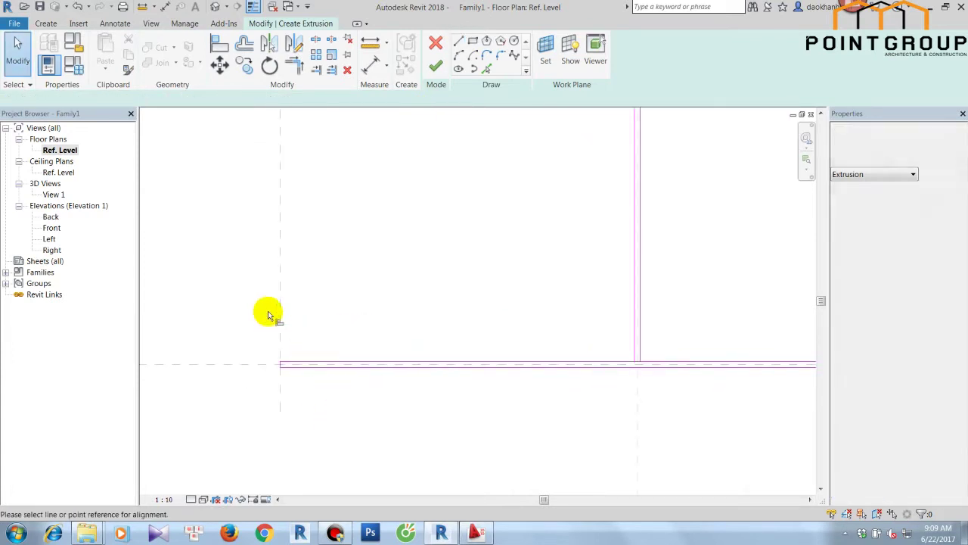
click(281, 295)
scroll(284, 384, up, 1)
scroll(278, 357, up, 2)
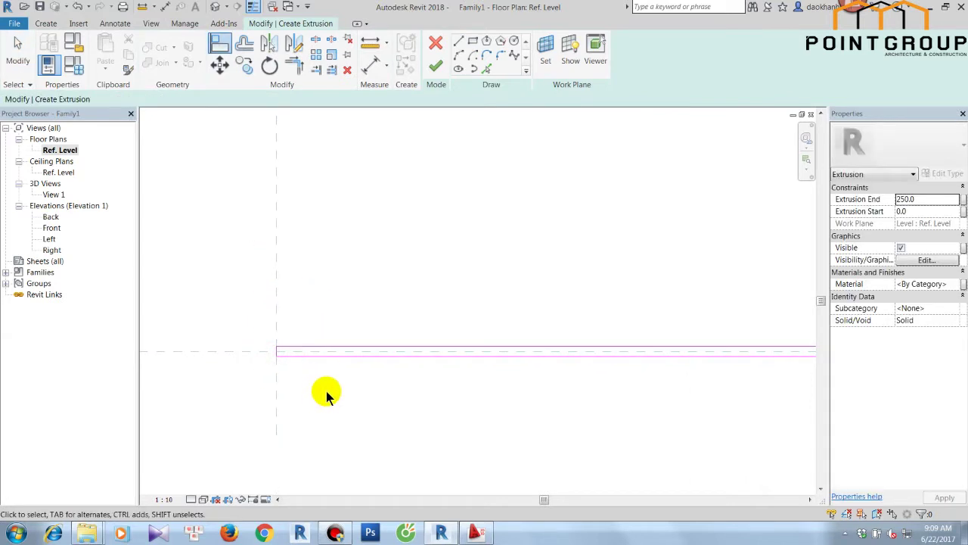
Dimension the back panel's edges with DI and set the dimension to EQ.
key(d)
key(i)
click(358, 350)
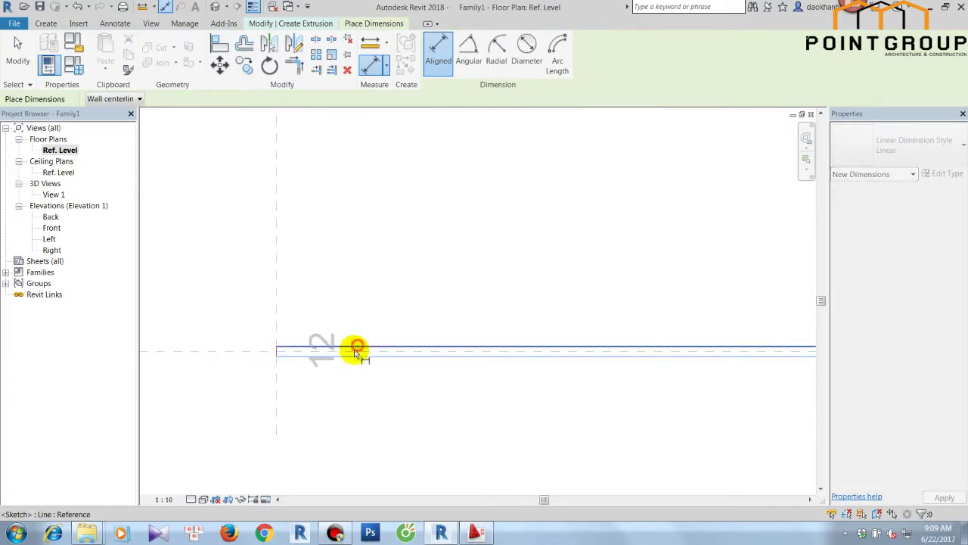
middle_drag(353, 346, 562, 345)
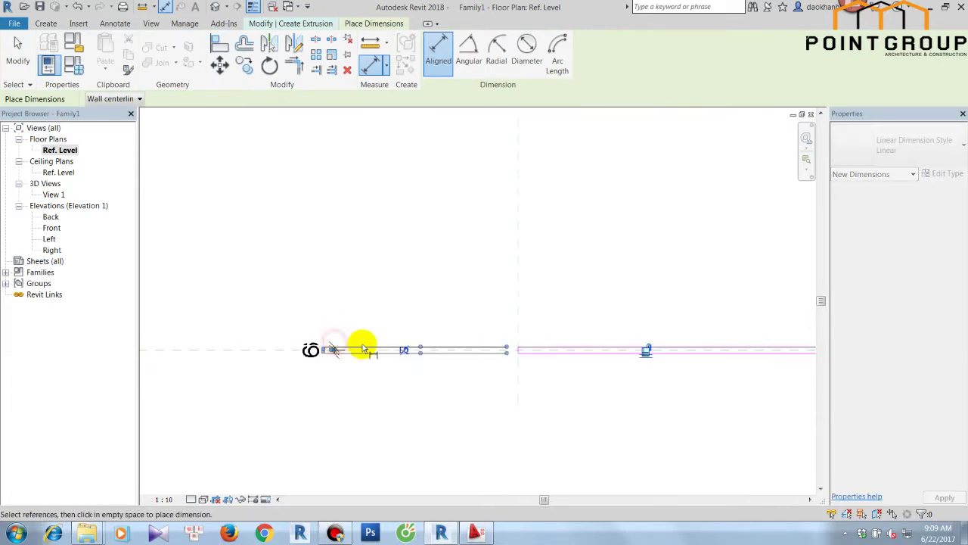
click(402, 349)
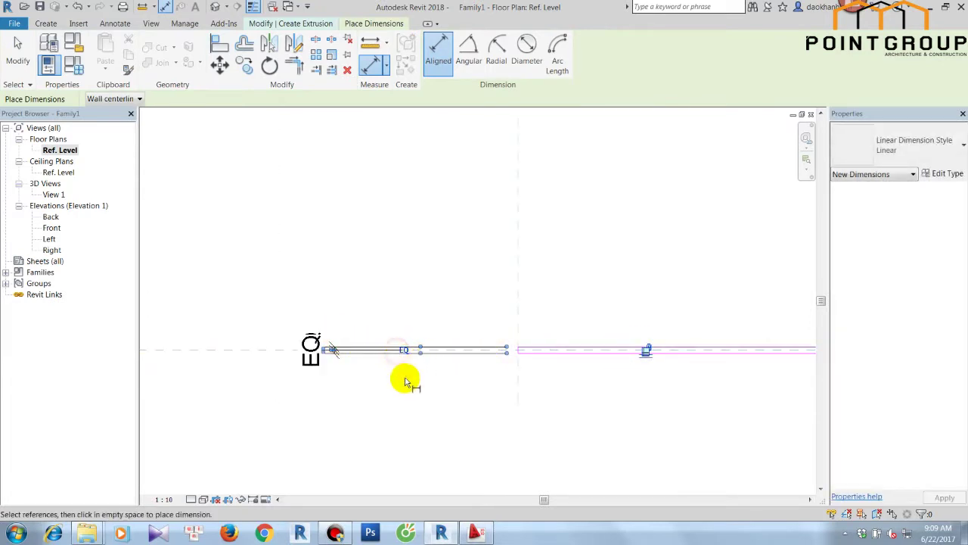
middle_drag(269, 368, 115, 368)
key(Escape)
key(Escape)
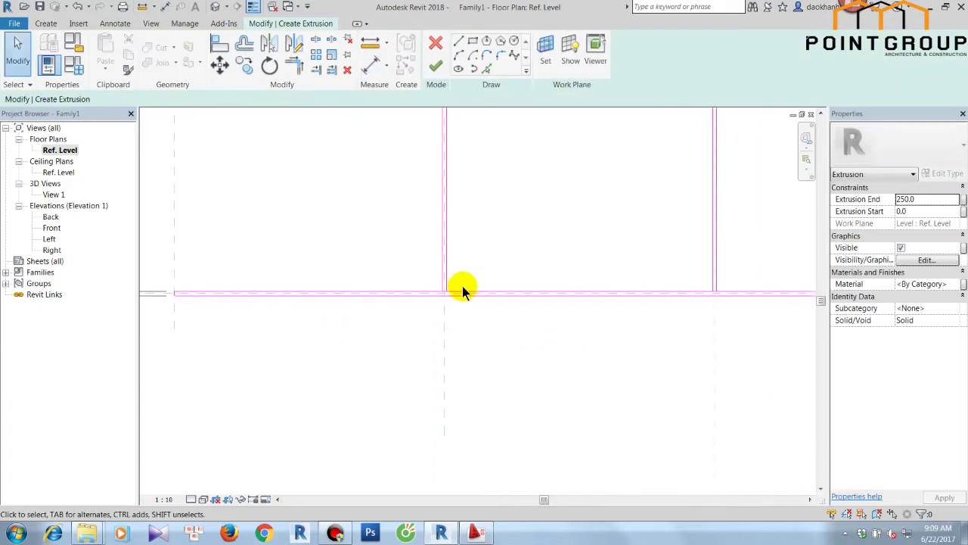
Trim the first side panel line to its corner with Trim/Extend to Corner (TR).
scroll(420, 340, down, 3)
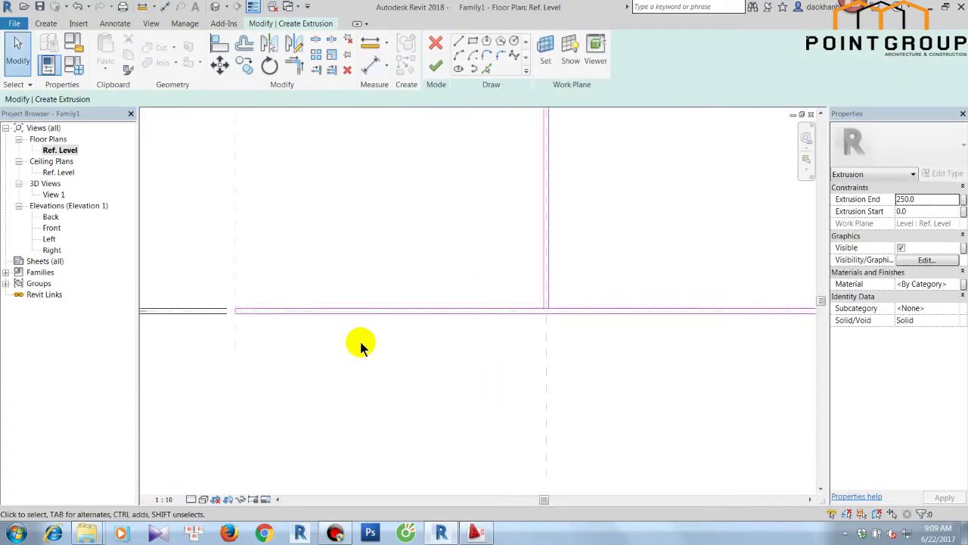
scroll(408, 363, down, 2)
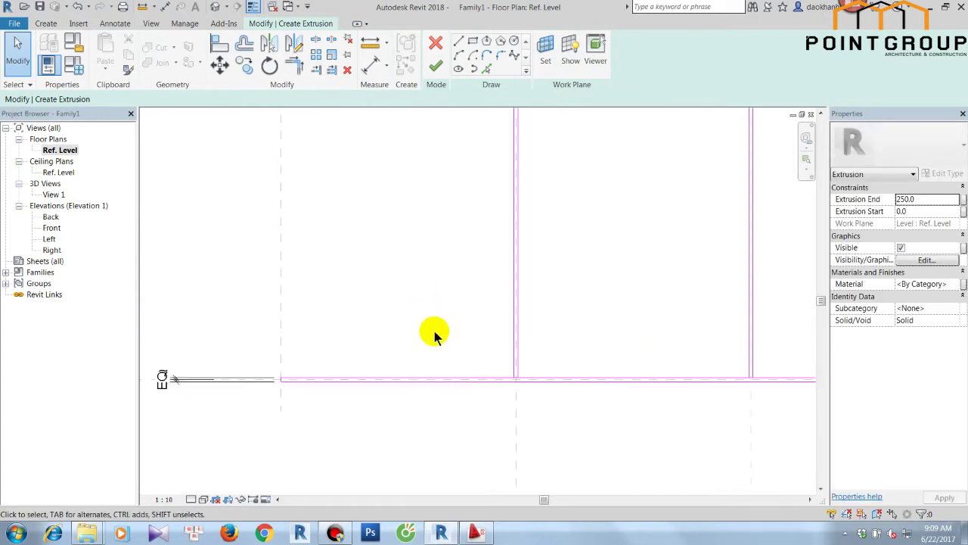
middle_drag(429, 374, 423, 341)
scroll(421, 367, up, 2)
scroll(434, 371, up, 2)
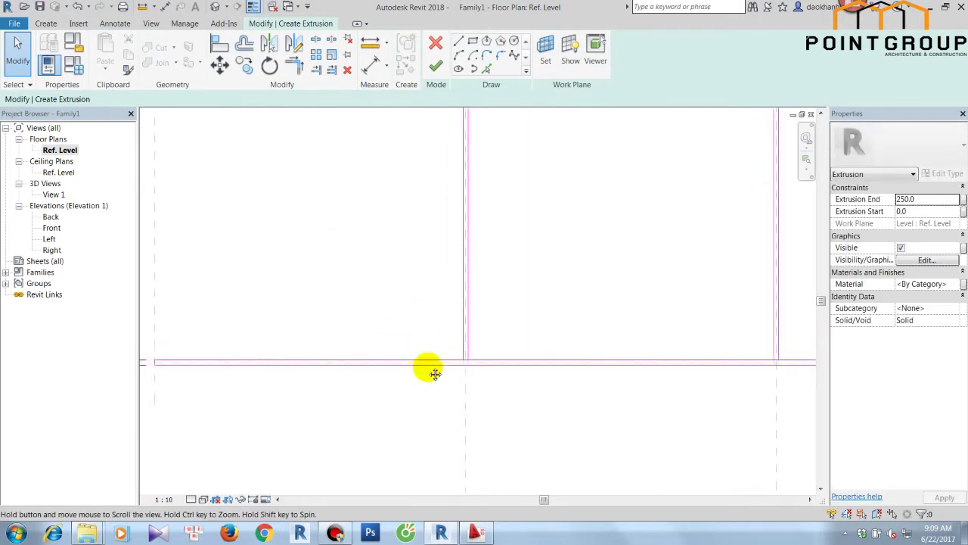
scroll(326, 371, down, 3)
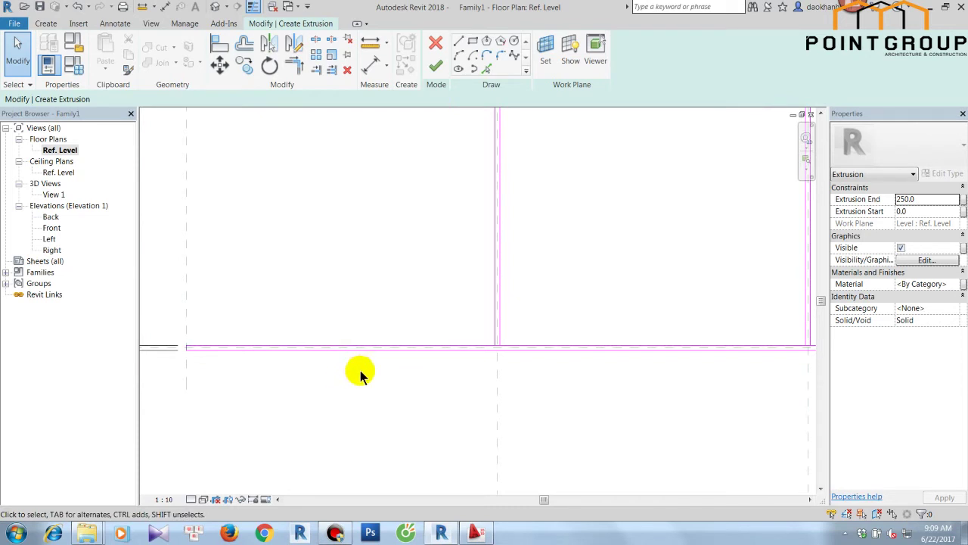
scroll(514, 345, up, 2)
scroll(560, 358, up, 2)
scroll(575, 359, up, 2)
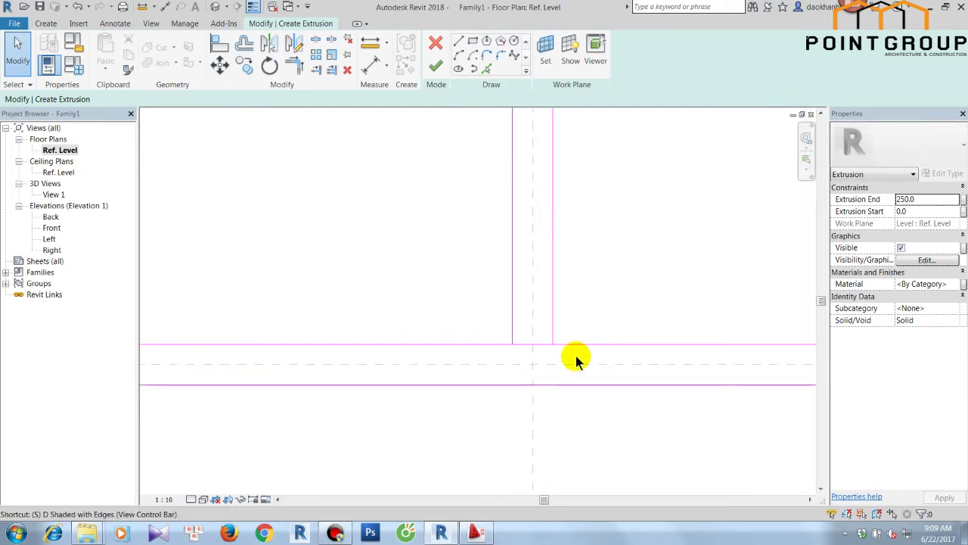
key(s)
key(l)
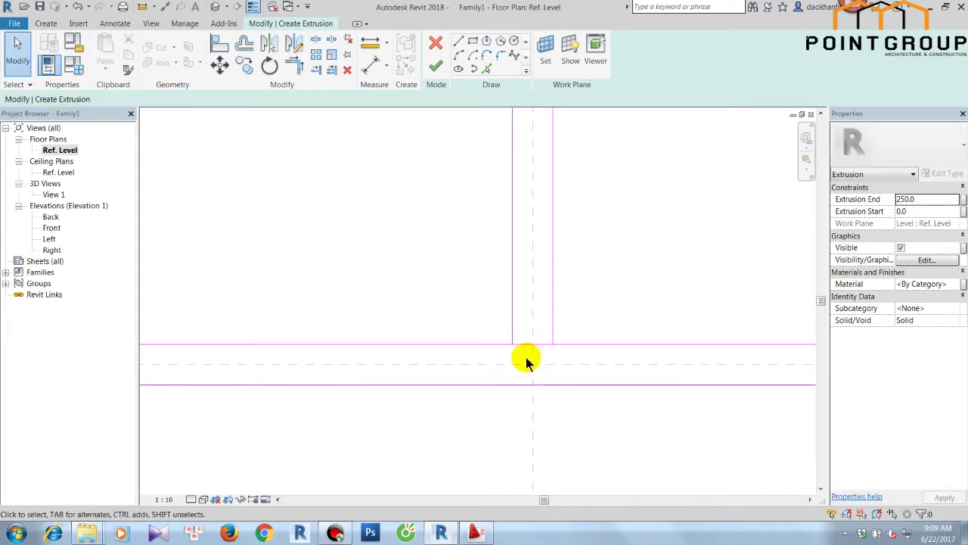
key(t)
key(r)
click(512, 324)
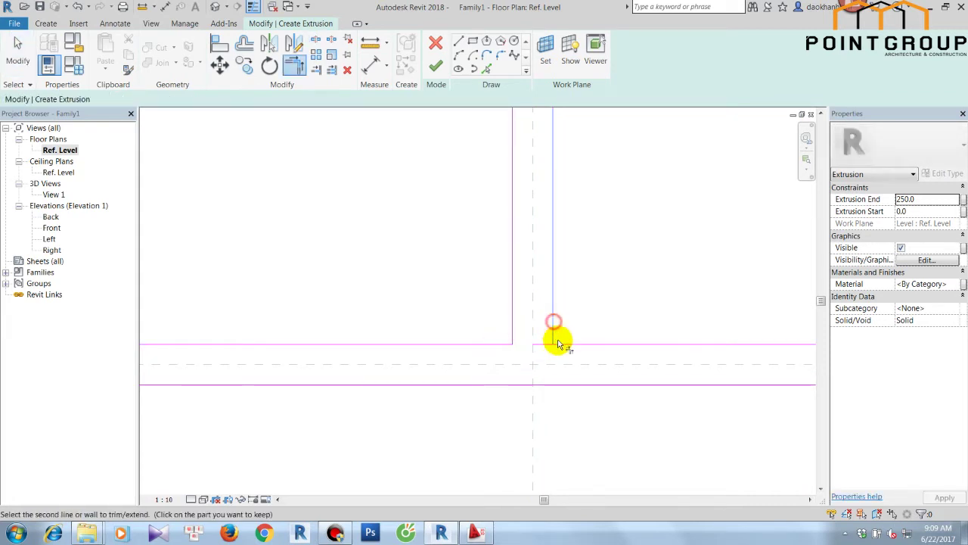
Trim the back panel line to meet the next side panel at a corner.
scroll(598, 348, down, 3)
scroll(458, 371, down, 1)
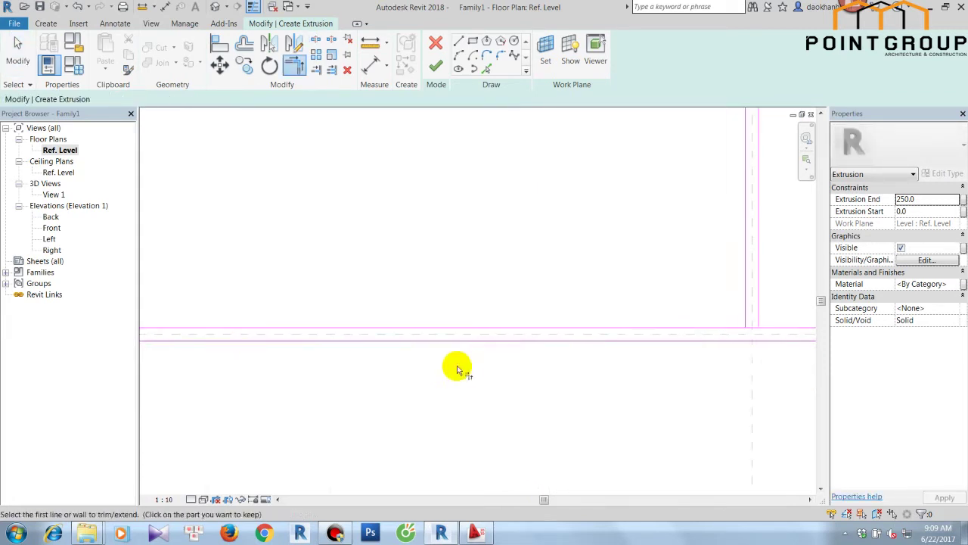
scroll(553, 325, up, 1)
scroll(551, 326, up, 1)
key(s)
key(l)
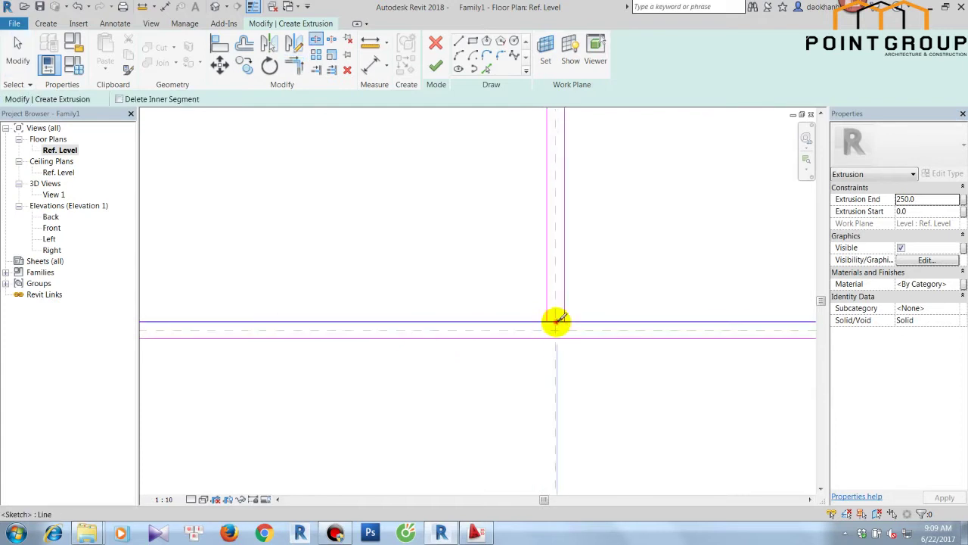
key(t)
key(r)
click(546, 310)
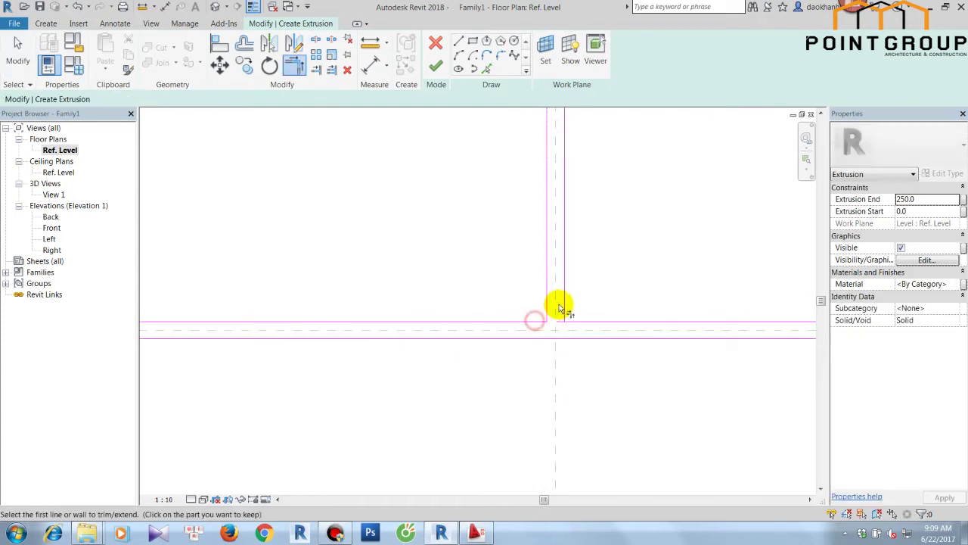
click(566, 308)
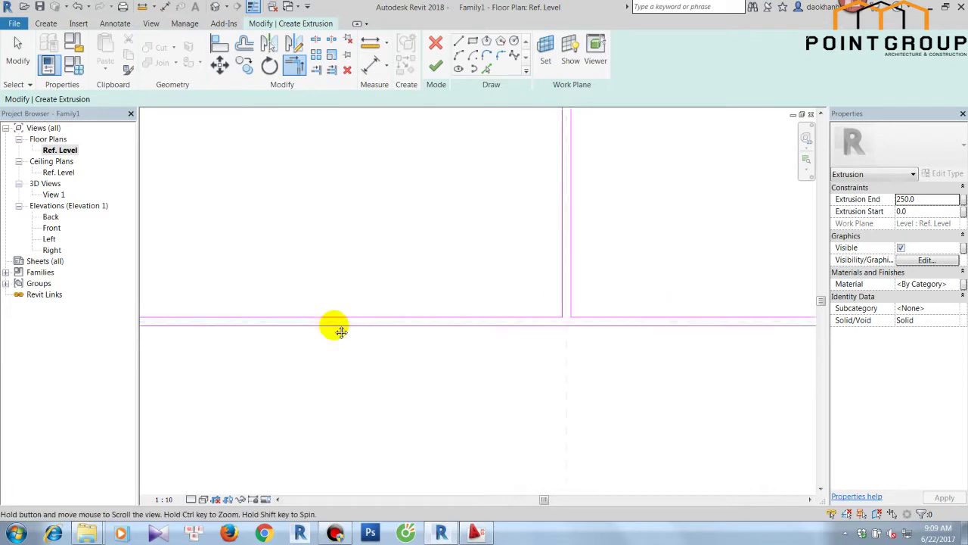
Split the back panel line at the panel corner with Split Element (SL).
key(s)
key(l)
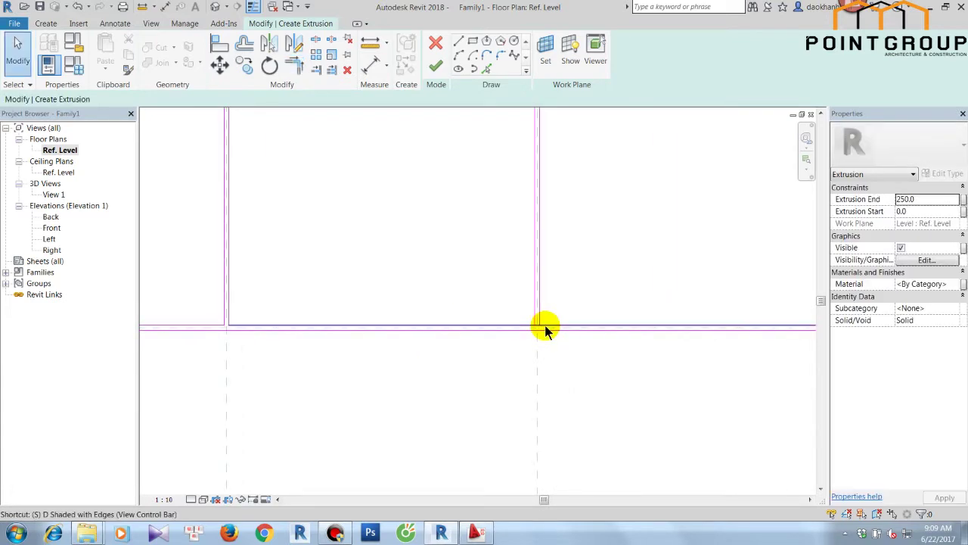
scroll(530, 318, up, 2)
click(530, 319)
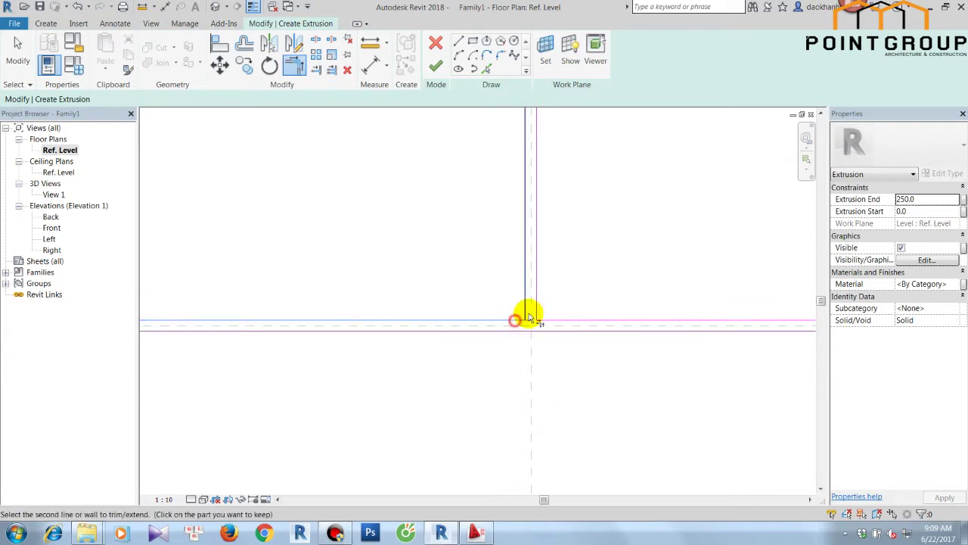
scroll(454, 329, down, 3)
scroll(423, 348, down, 2)
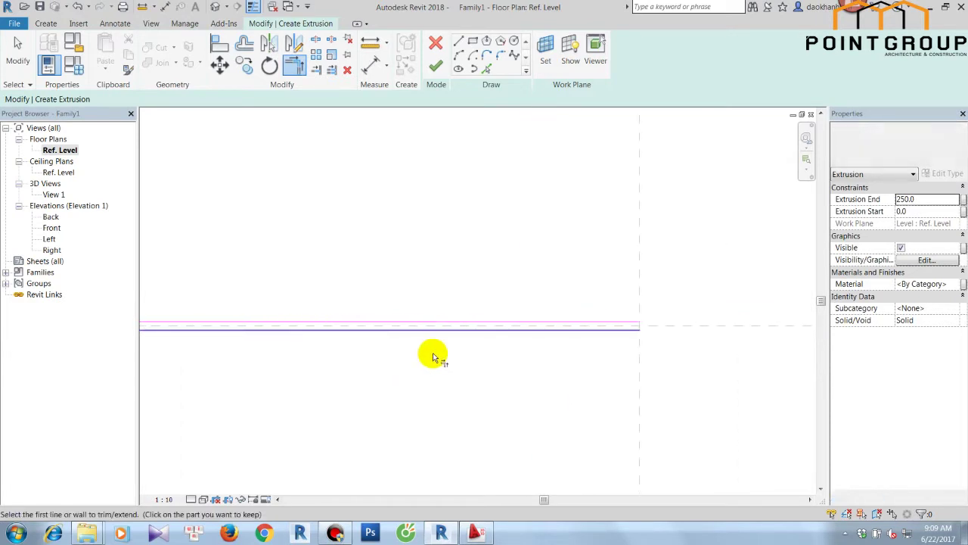
key(Escape)
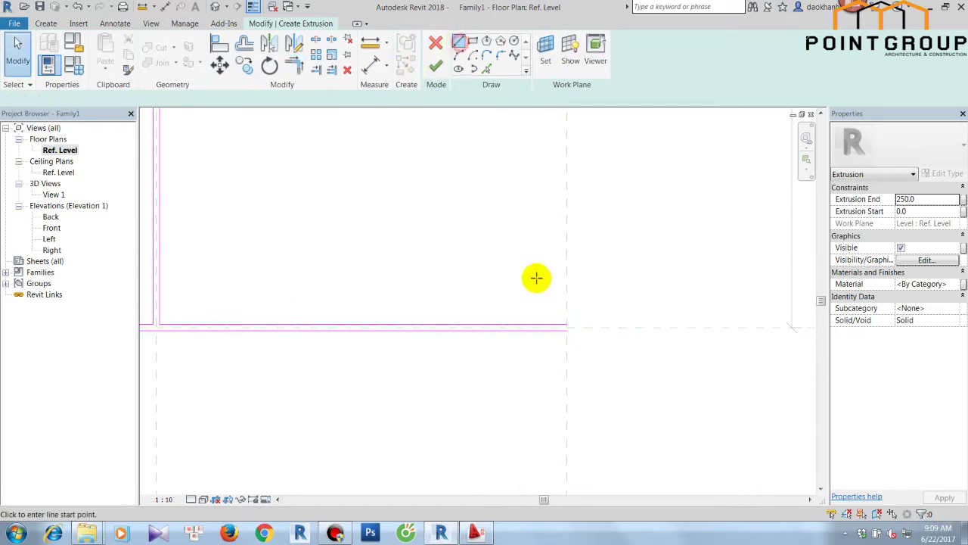
scroll(536, 278, up, 3)
click(593, 359)
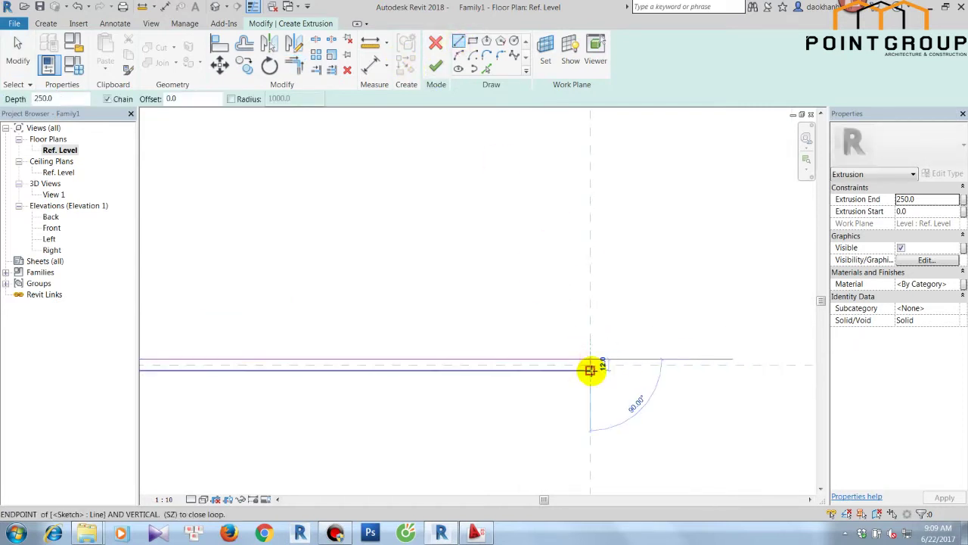
key(Escape)
key(Escape)
scroll(404, 298, down, 5)
scroll(492, 216, up, 2)
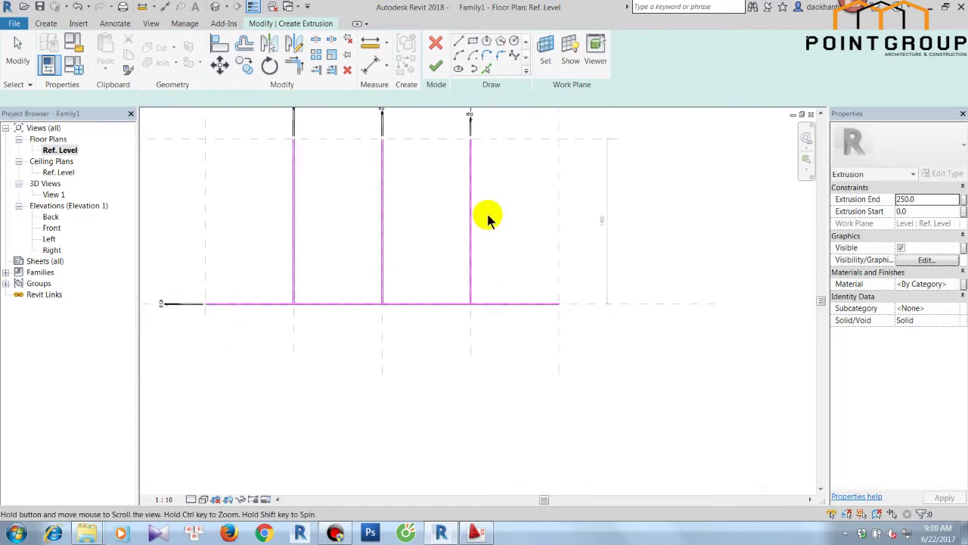
Attempt to finish the extrusion sketch and continue past the 'Lines must be in closed loops' error.
click(435, 66)
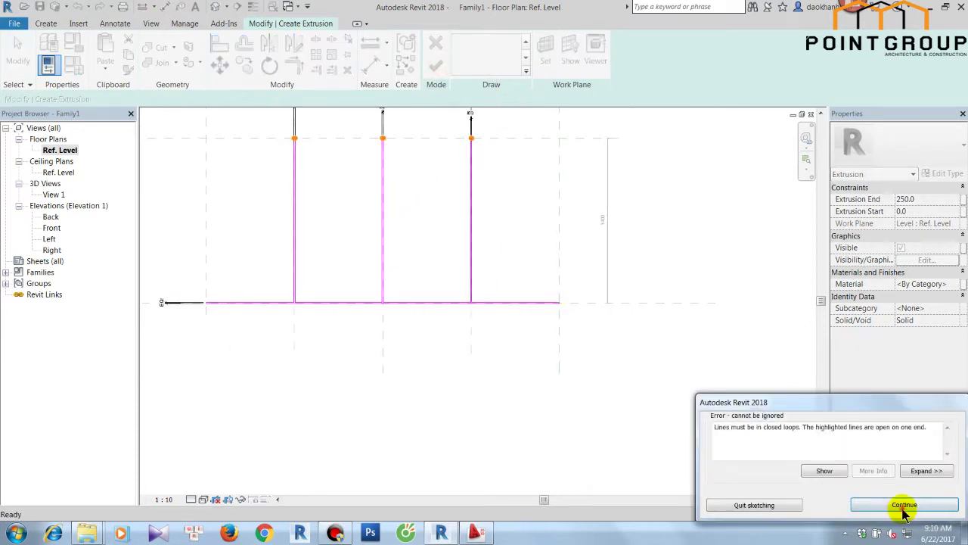
click(904, 505)
scroll(439, 239, up, 3)
Draw short lines across the open top ends of the side panel outlines.
click(459, 40)
scroll(256, 153, up, 1)
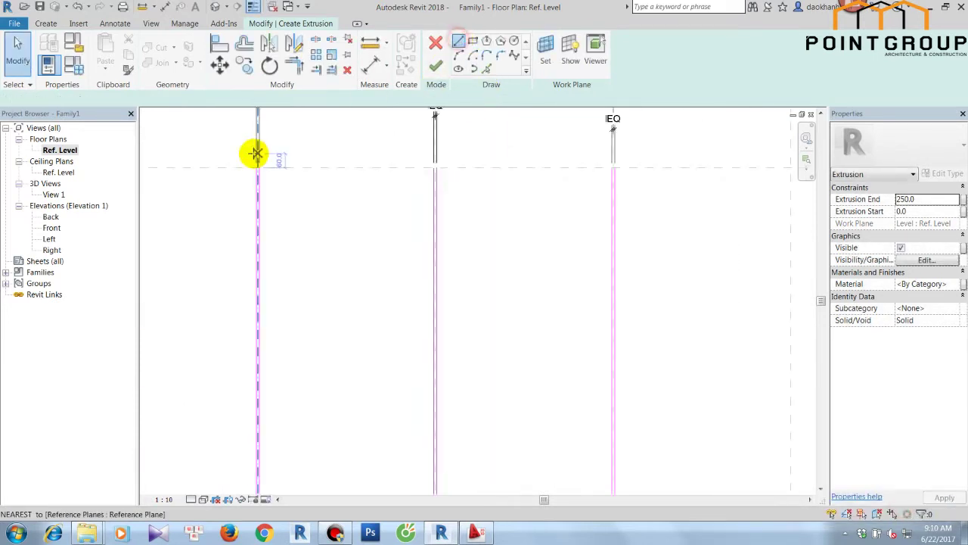
scroll(257, 154, up, 3)
click(261, 180)
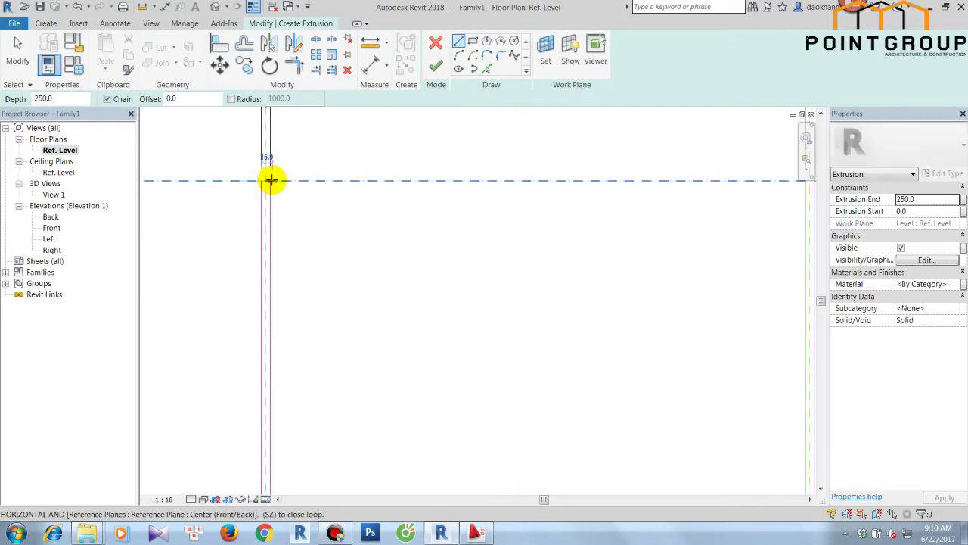
scroll(480, 242, down, 3)
scroll(580, 173, up, 2)
scroll(482, 198, up, 2)
click(482, 198)
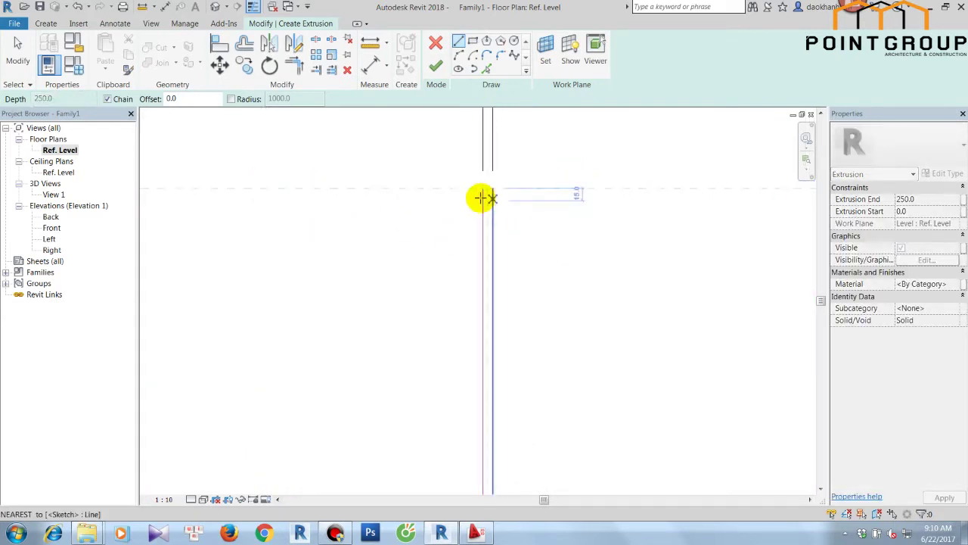
click(490, 189)
key(Escape)
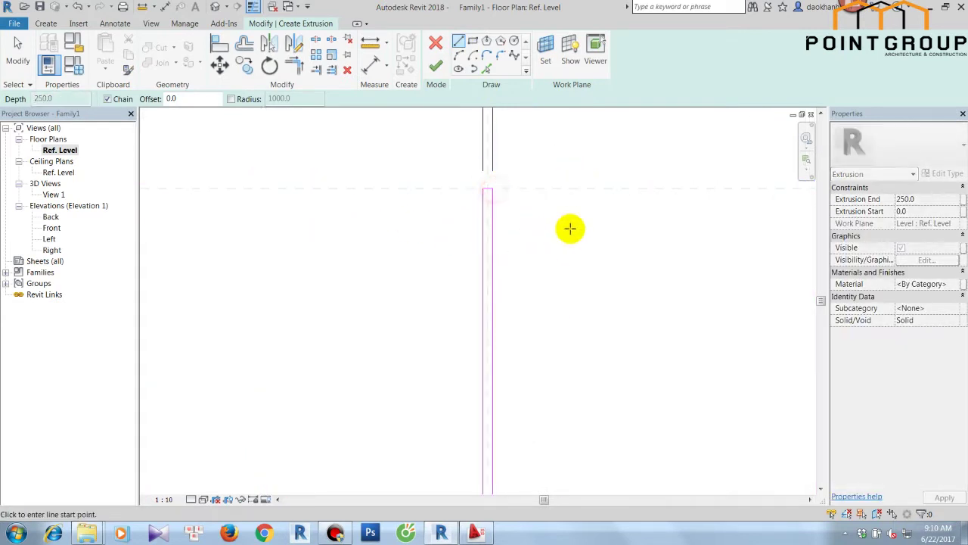
scroll(567, 223, down, 2)
scroll(656, 204, up, 2)
click(660, 204)
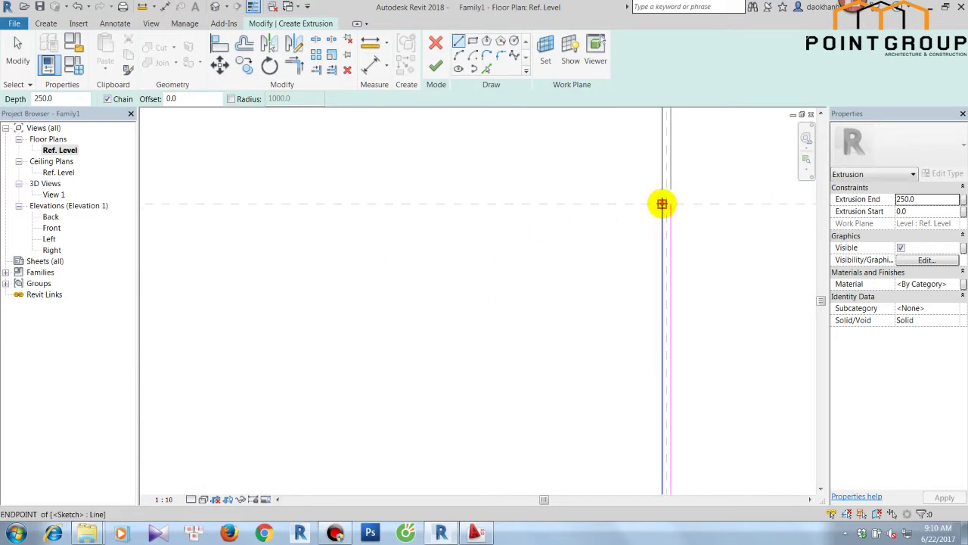
scroll(608, 265, down, 2)
Align the left panel's end to the horizontal reference plane with Align (AL).
scroll(650, 273, down, 1)
key(Escape)
key(Escape)
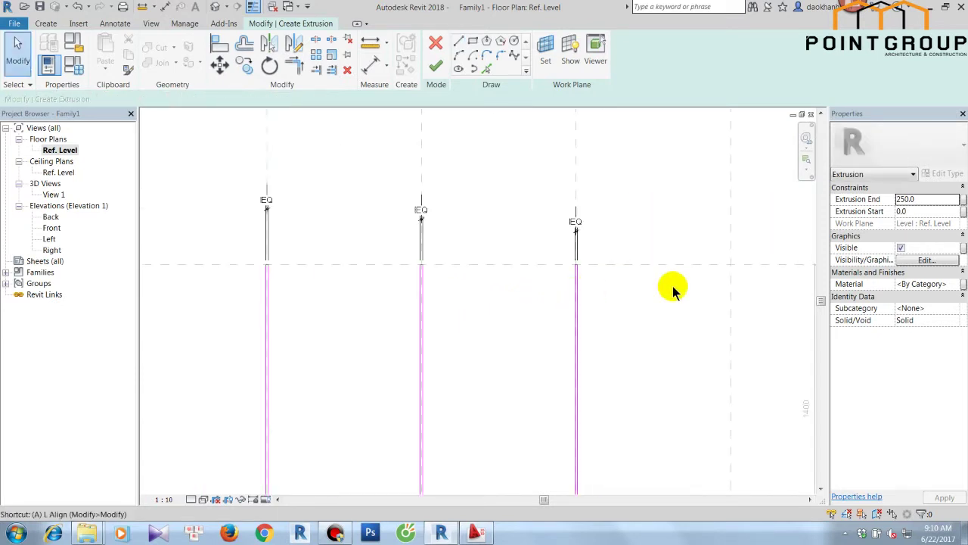
key(a)
key(l)
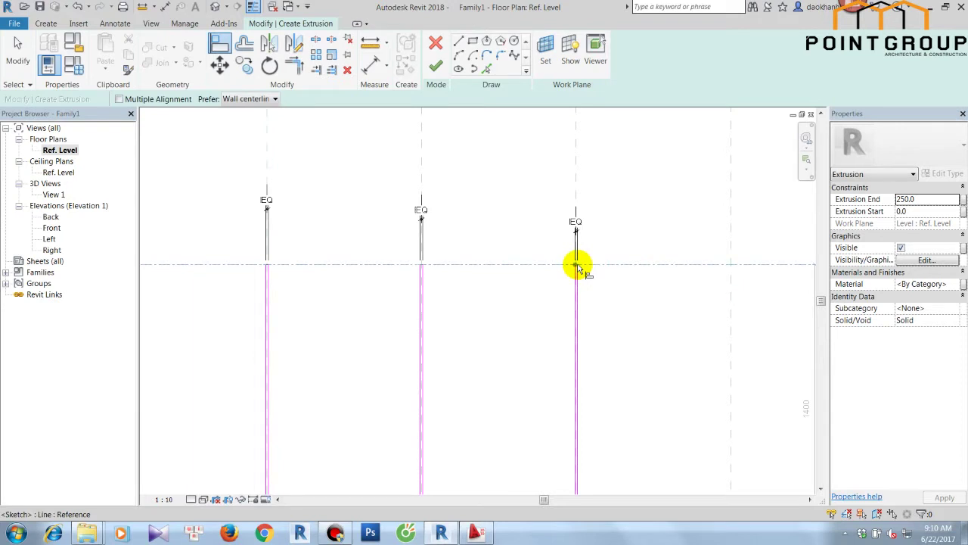
scroll(577, 266, up, 3)
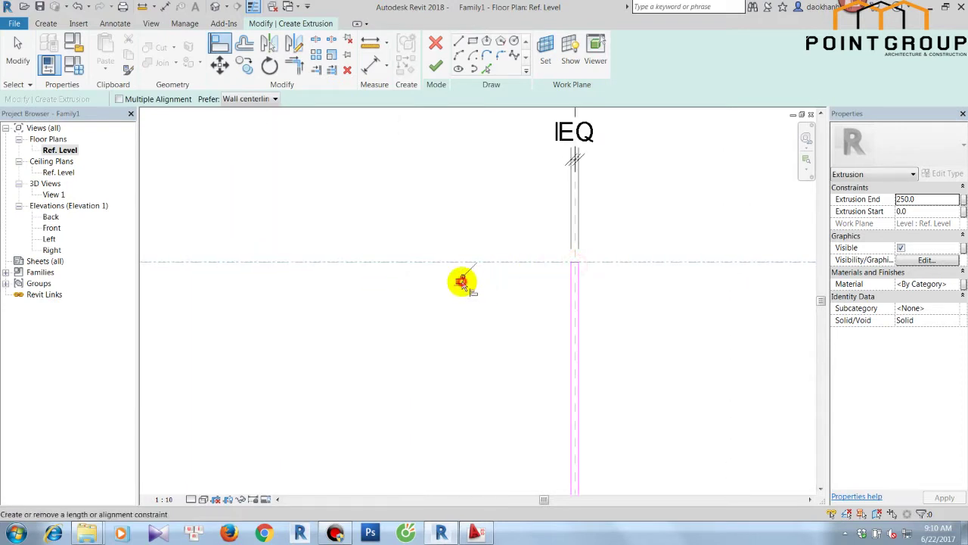
scroll(461, 280, down, 2)
middle_drag(489, 277, 623, 254)
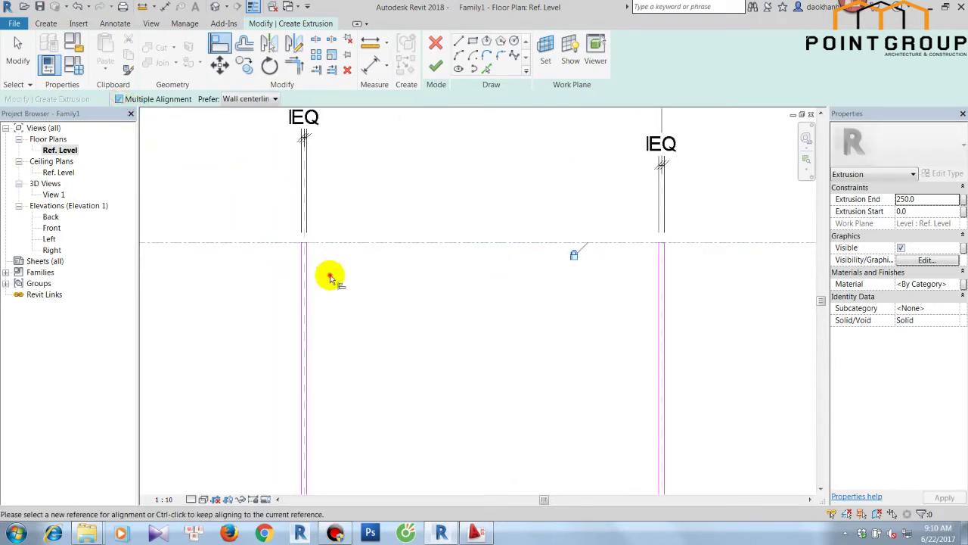
click(713, 248)
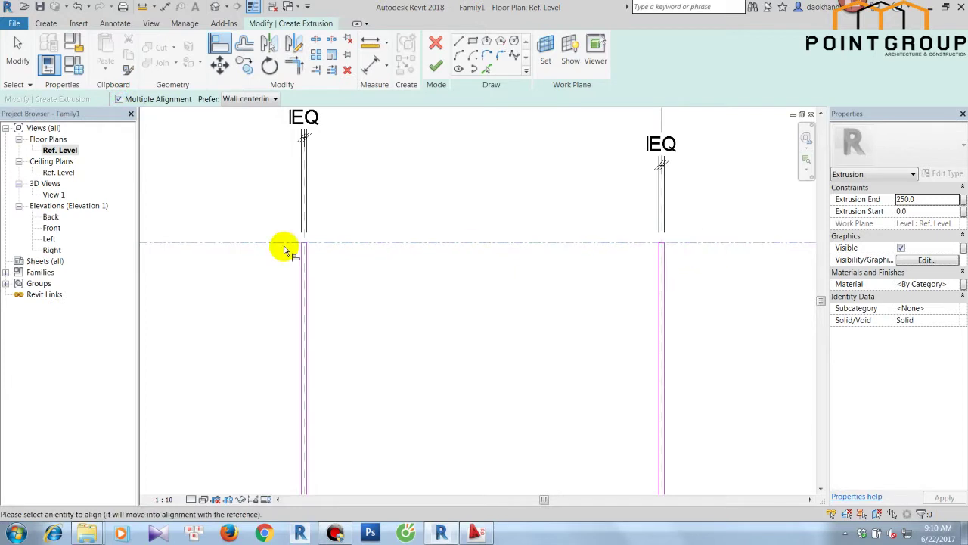
click(408, 242)
click(304, 244)
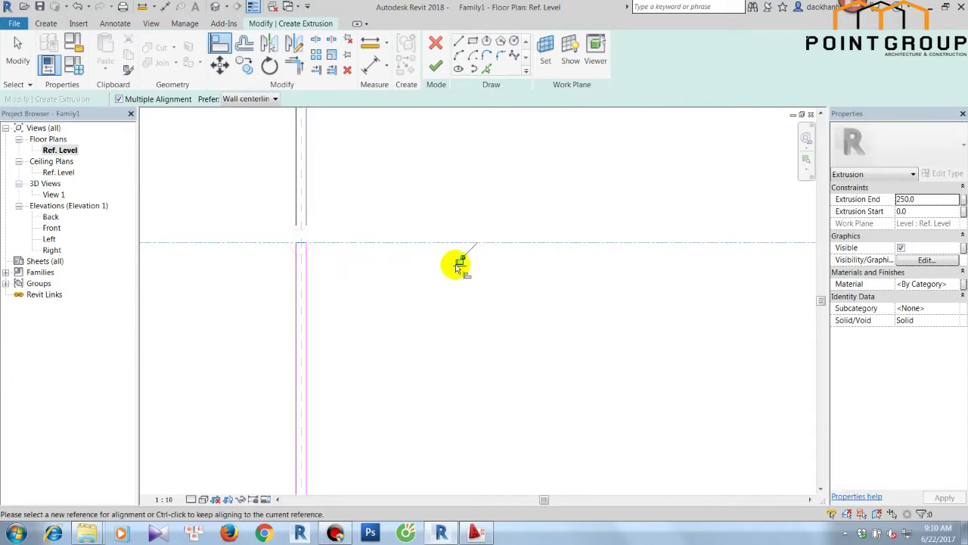
Align the remaining panel end to the same reference plane.
scroll(371, 270, down, 2)
scroll(371, 260, down, 1)
scroll(311, 291, up, 1)
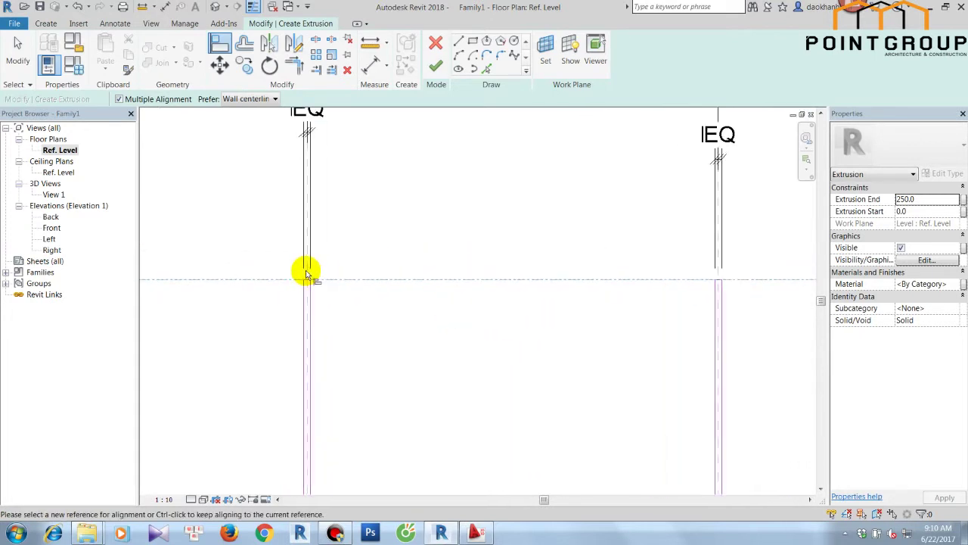
scroll(306, 280, up, 3)
click(306, 285)
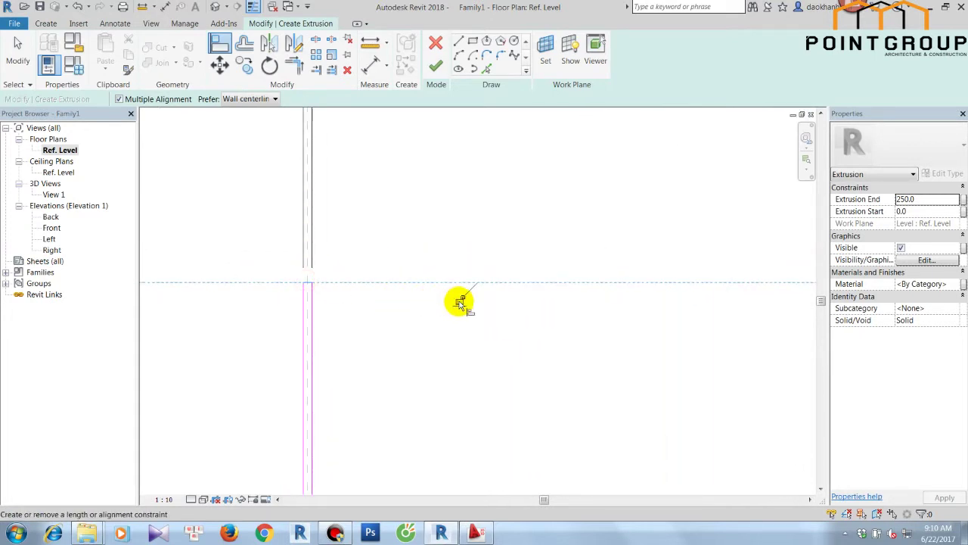
scroll(477, 302, down, 3)
scroll(465, 280, down, 3)
key(Escape)
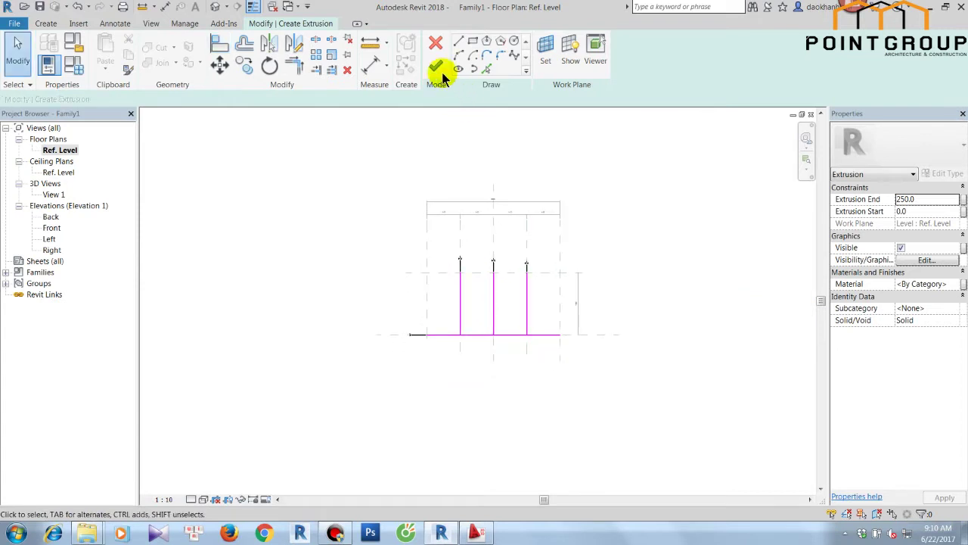
Finish the extrusion sketch into a solid panel extrusion.
click(438, 70)
scroll(552, 244, up, 2)
key(Escape)
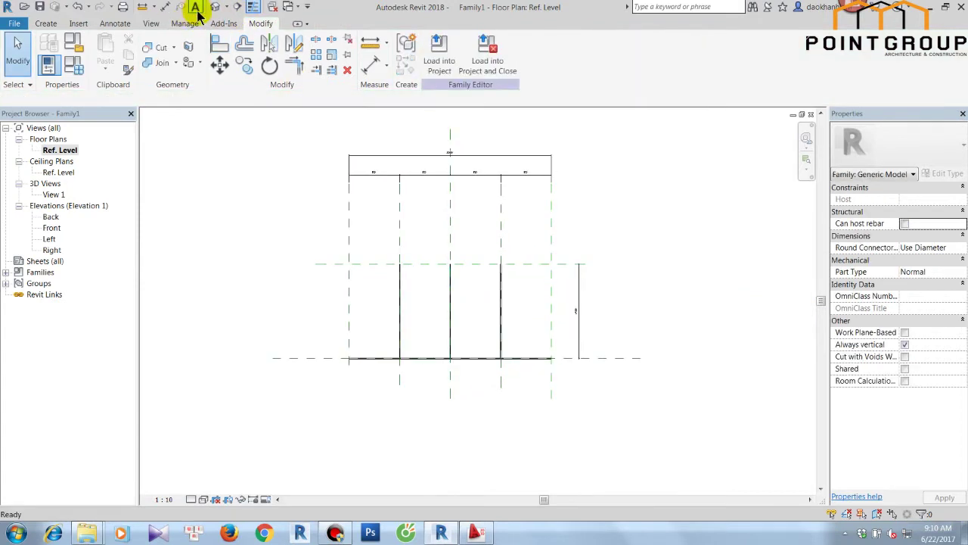
Check the extrusions in the Default 3D view, then open the Front elevation.
click(215, 7)
scroll(443, 280, down, 2)
scroll(479, 346, down, 1)
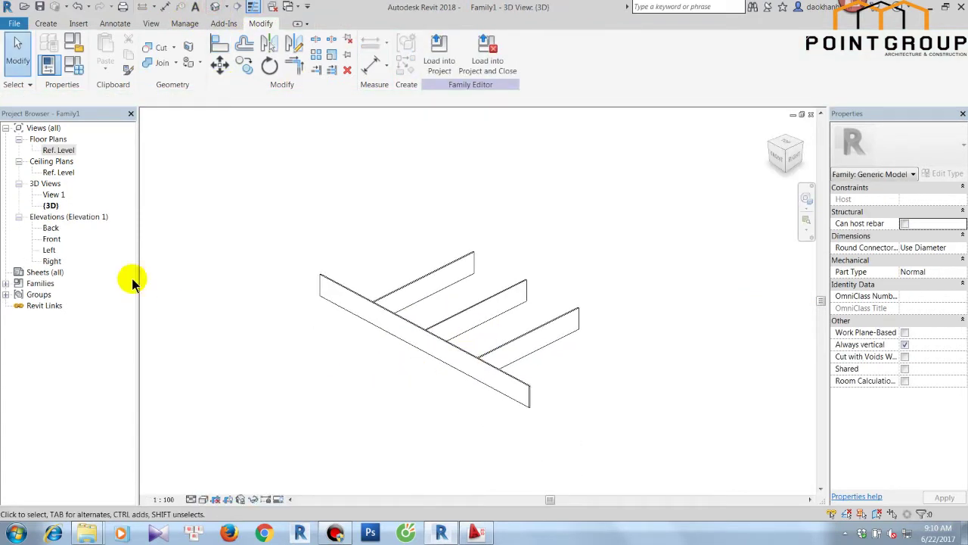
double_click(52, 239)
Move the horizontal reference plane with MV, then undo the misplaced move.
scroll(421, 363, down, 2)
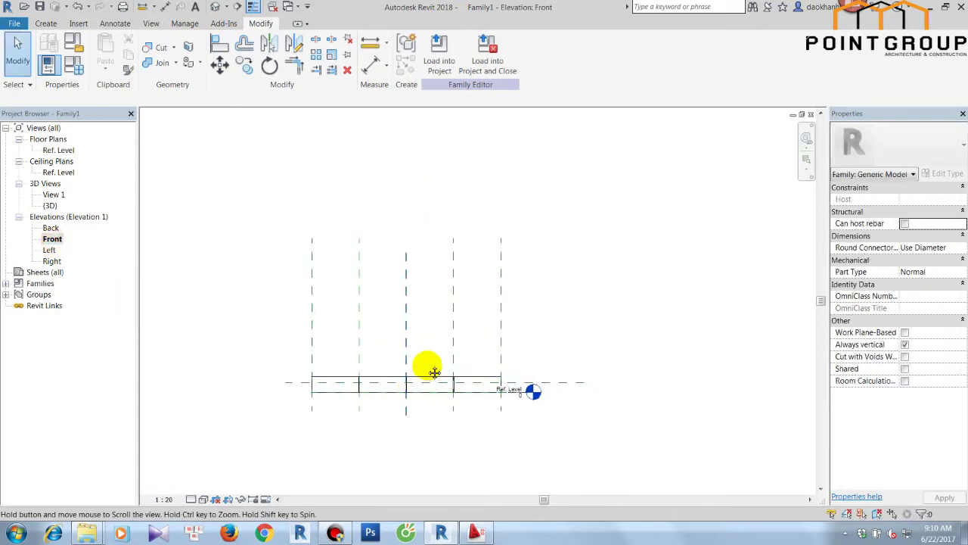
click(561, 386)
scroll(288, 363, up, 2)
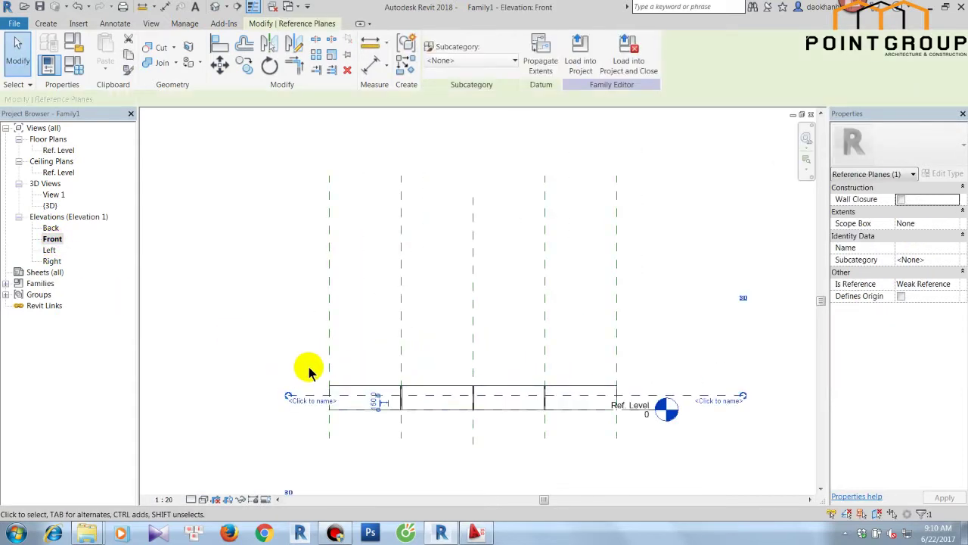
key(m)
key(v)
click(310, 395)
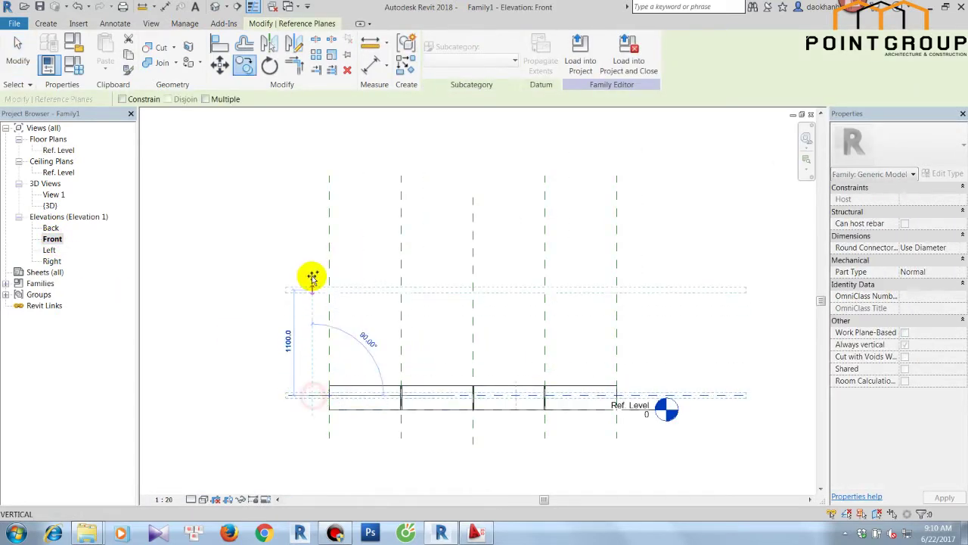
click(307, 246)
key(ctrl+z)
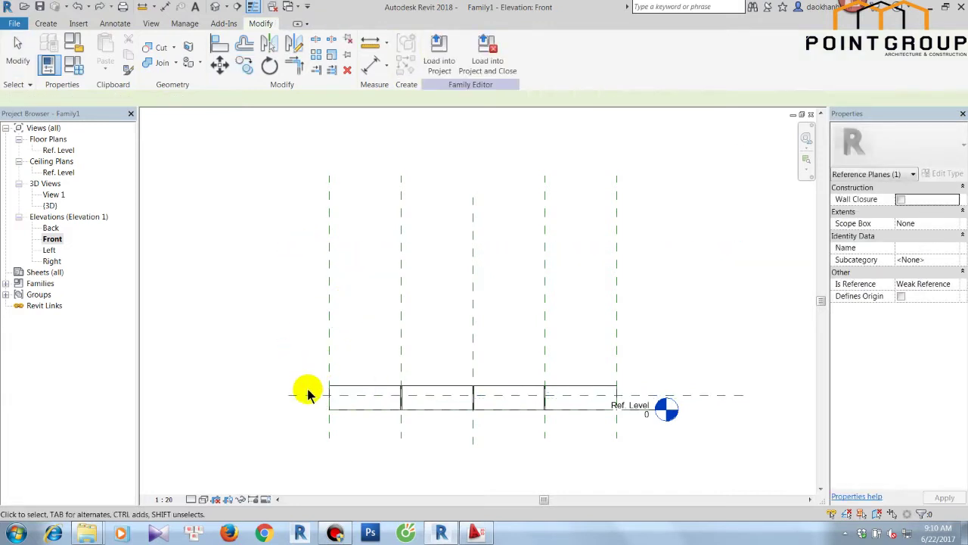
Move the reference plane to 1700 above the reference level.
key(m)
key(v)
click(310, 395)
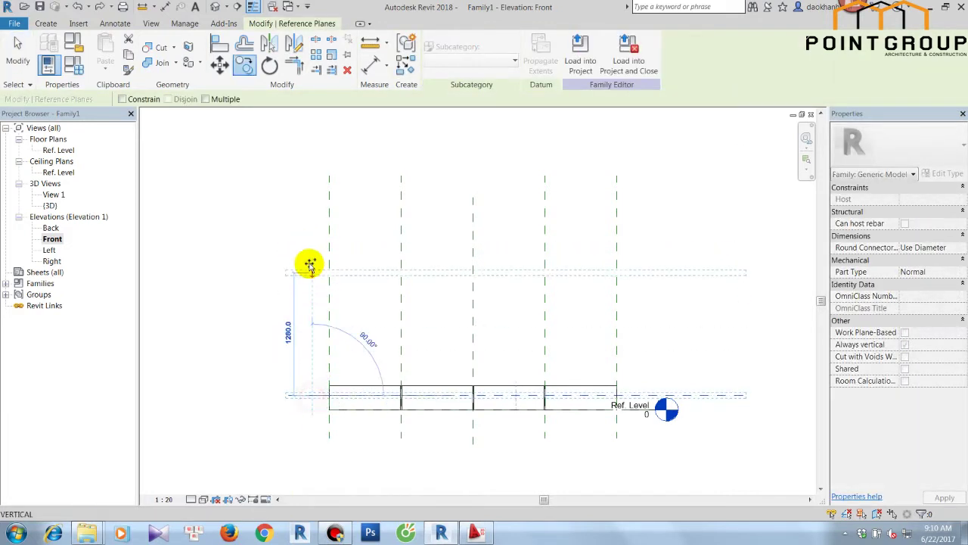
click(313, 233)
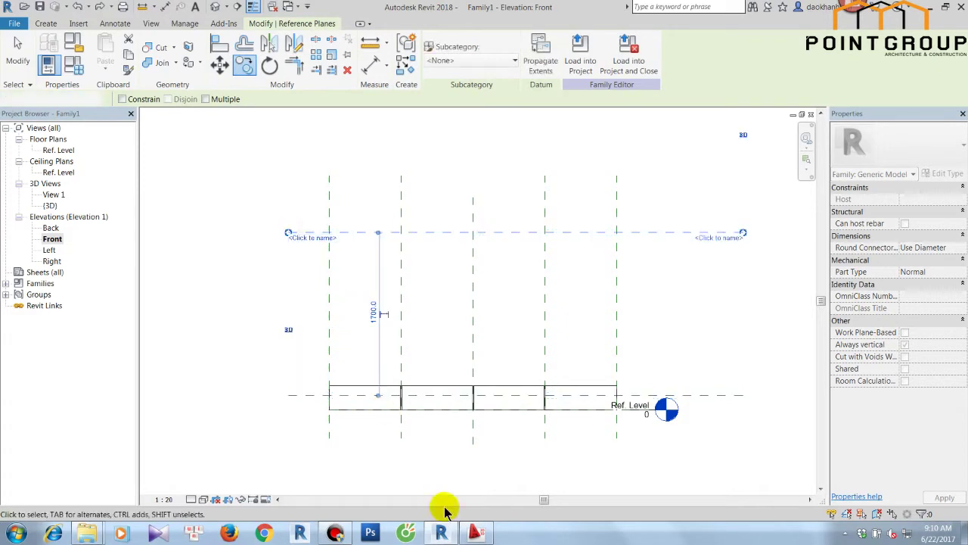
key(Escape)
click(476, 533)
Add a 4030 vertical dimension from floor line to partition top beside the elevation.
middle_drag(757, 303, 425, 300)
middle_drag(454, 265, 424, 301)
scroll(748, 199, up, 5)
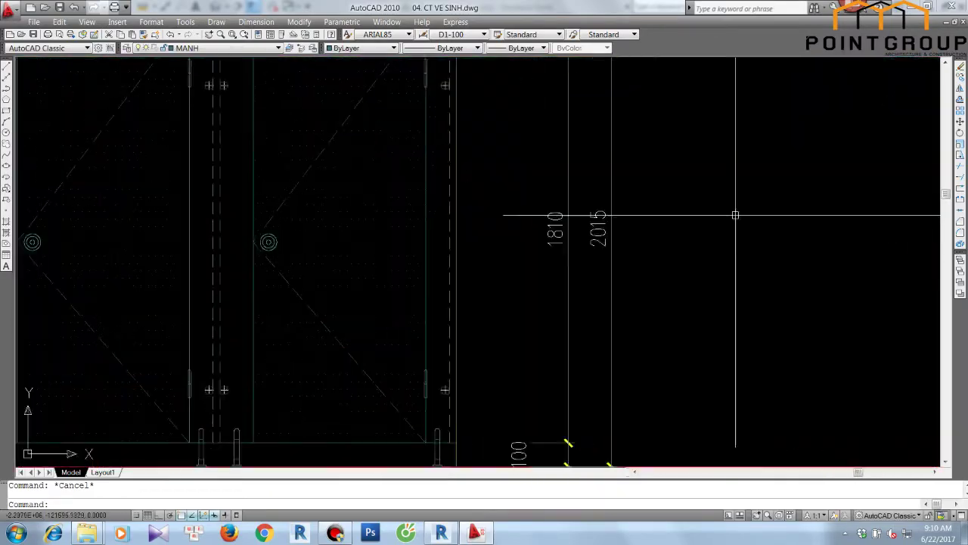
scroll(659, 270, down, 2)
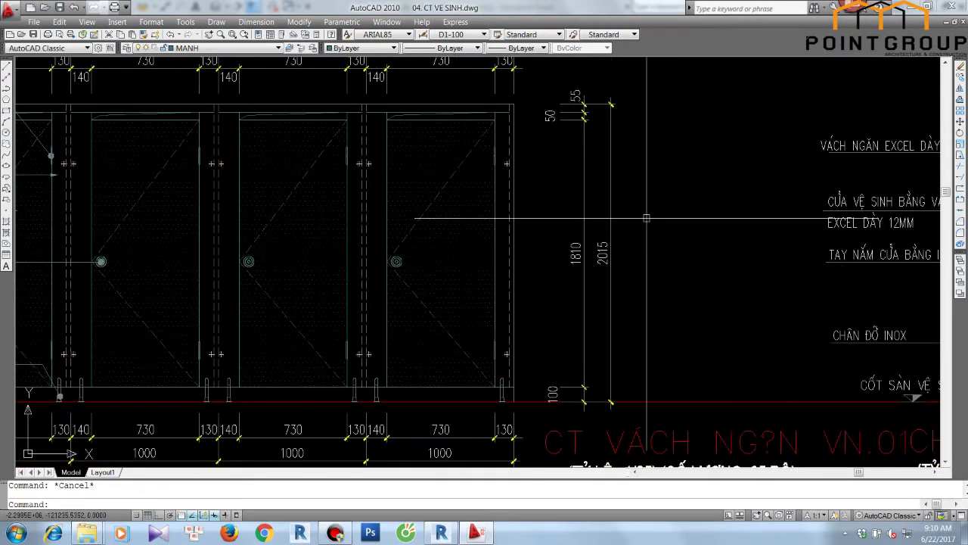
scroll(537, 108, up, 2)
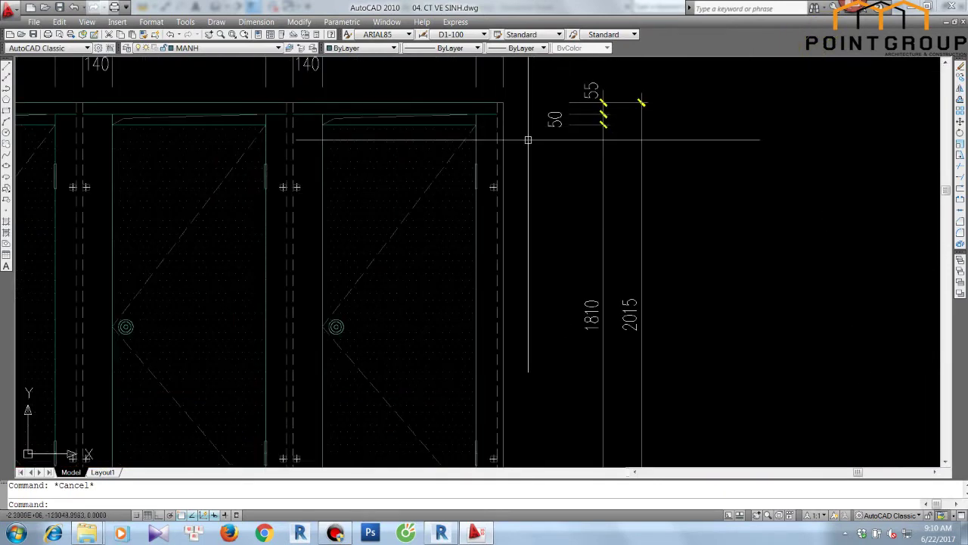
scroll(533, 159, down, 1)
scroll(549, 189, down, 2)
text(dli)
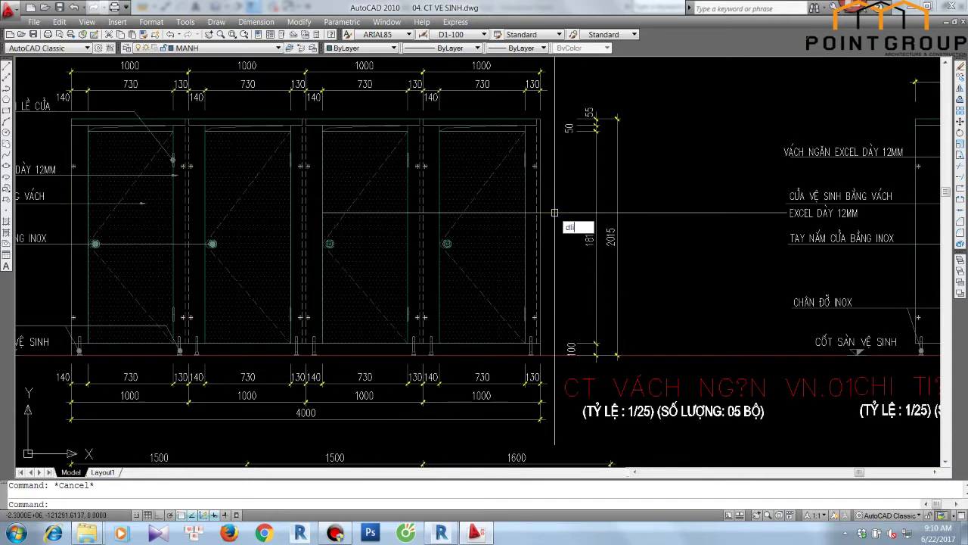
key(Return)
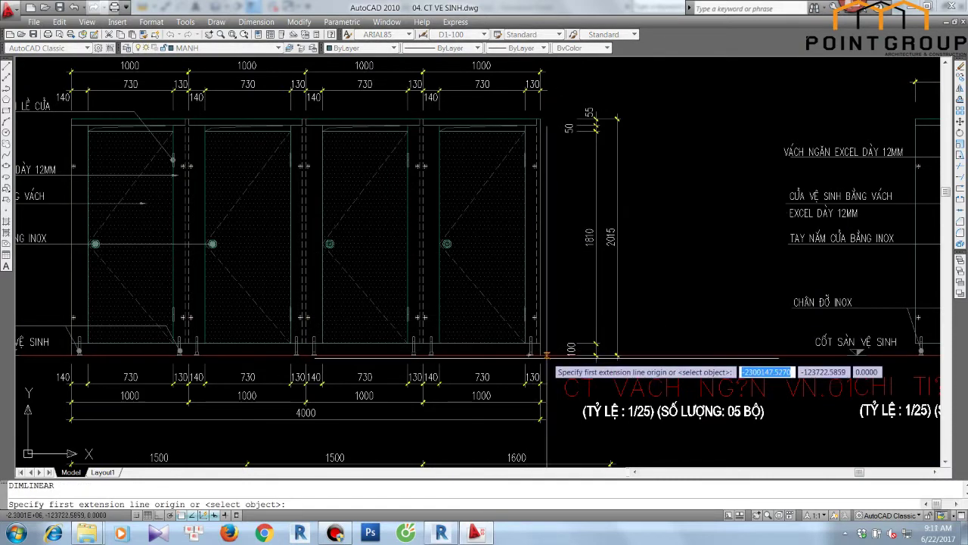
click(540, 354)
scroll(533, 130, up, 2)
scroll(530, 131, up, 4)
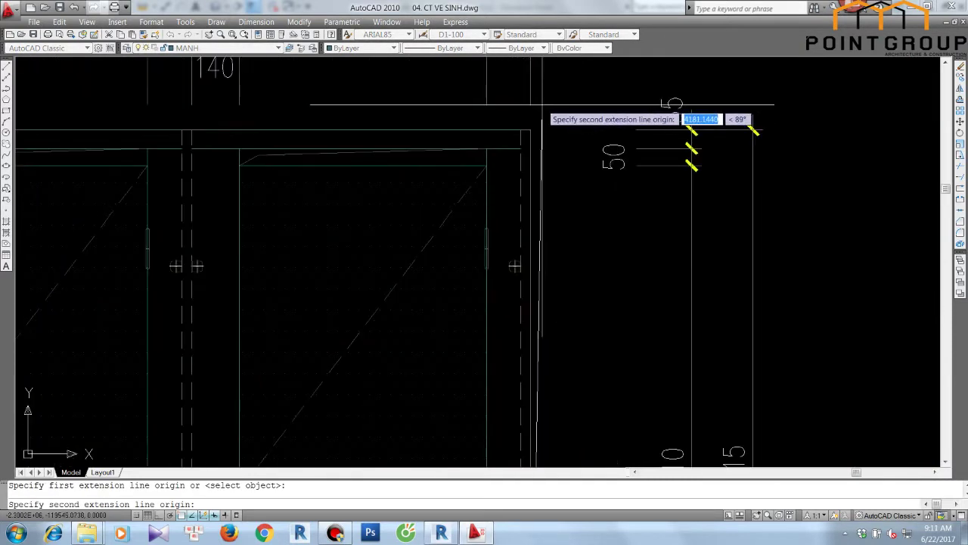
click(529, 130)
scroll(558, 198, down, 2)
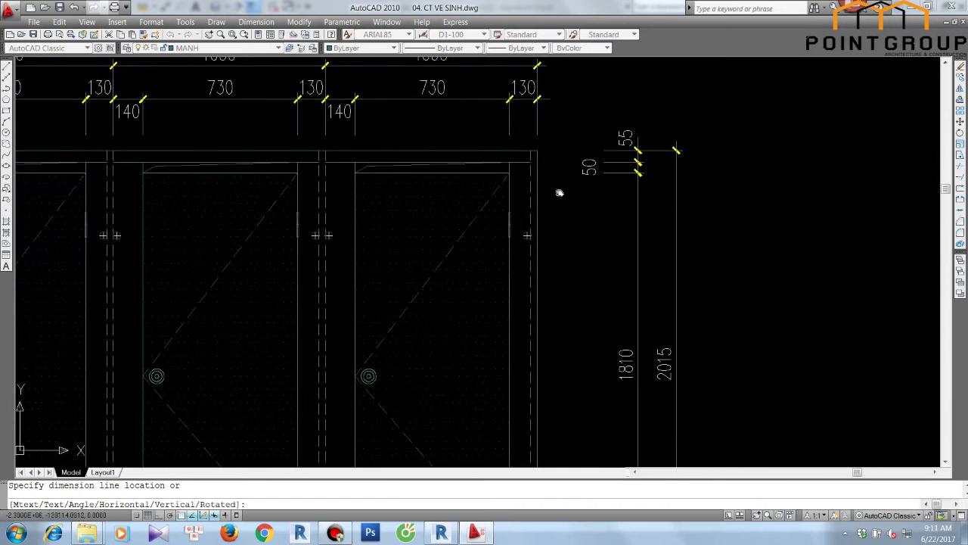
middle_drag(558, 193, 449, 145)
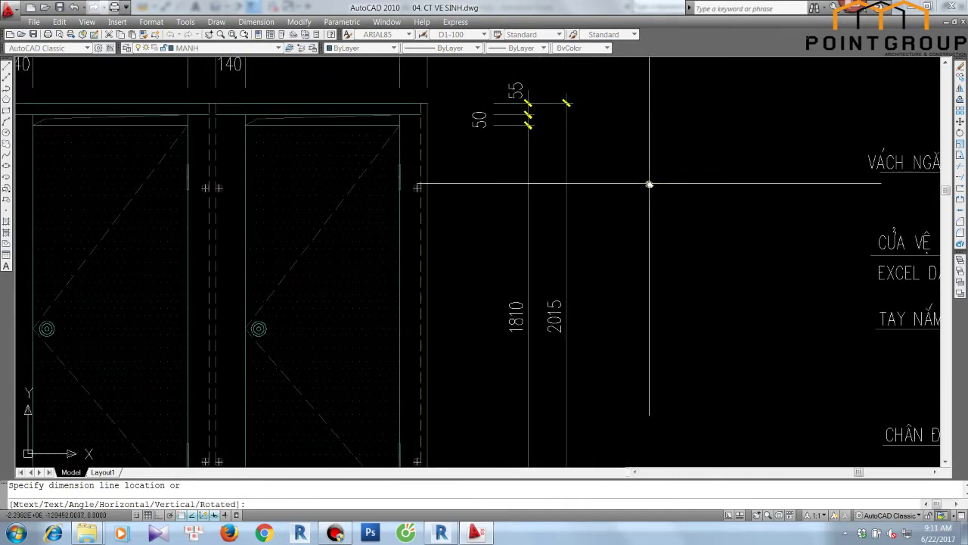
middle_drag(649, 183, 633, 123)
scroll(633, 123, down, 5)
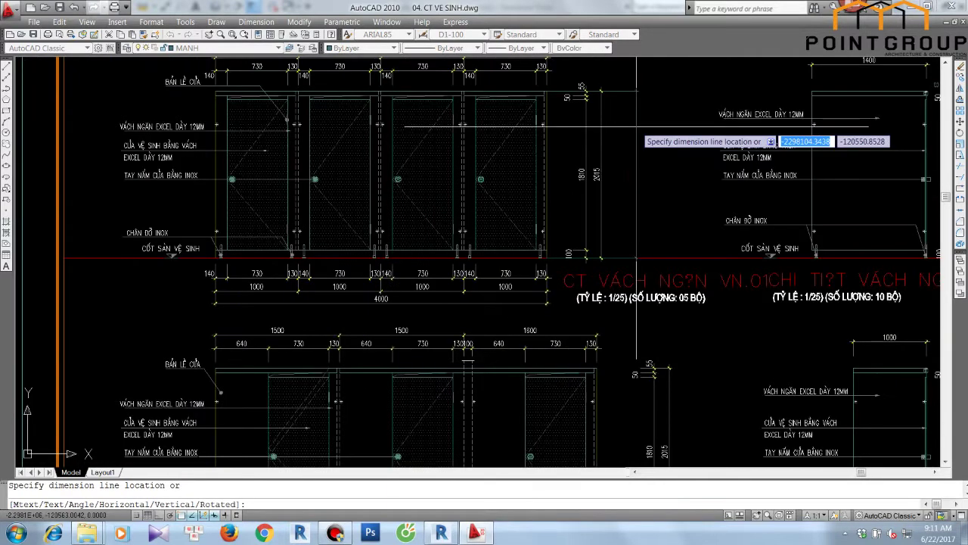
click(630, 131)
scroll(622, 161, up, 5)
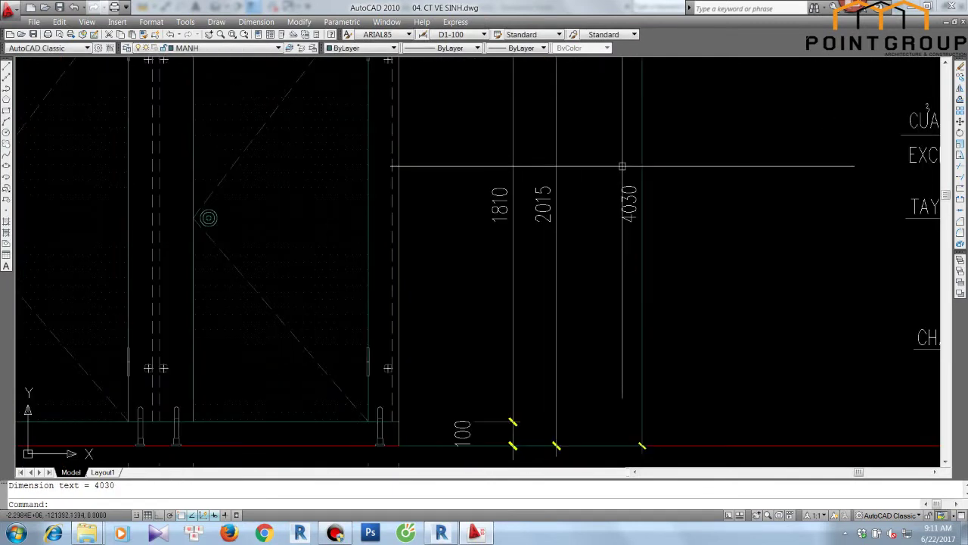
key(Escape)
Match the 4030 dimension's properties to the existing 2015 dimension.
text(ma)
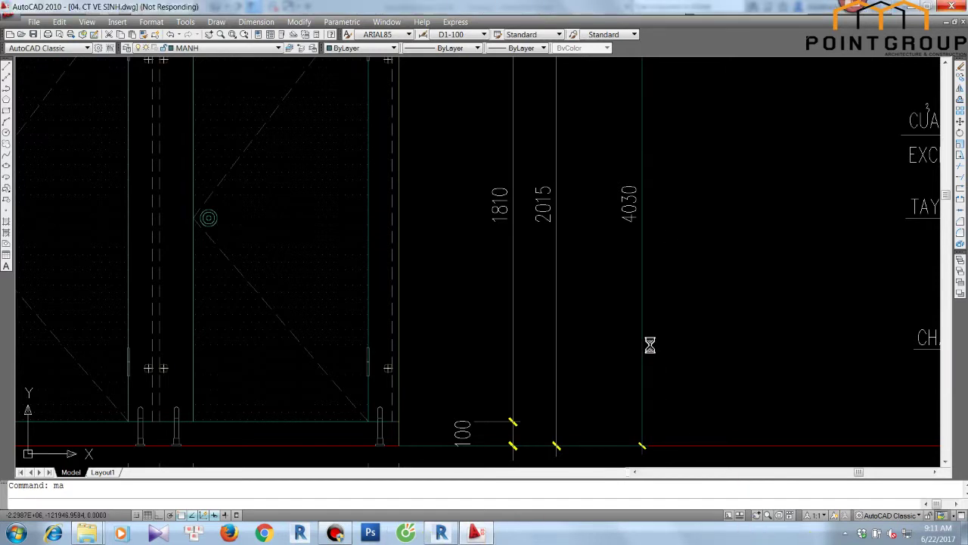
key(Return)
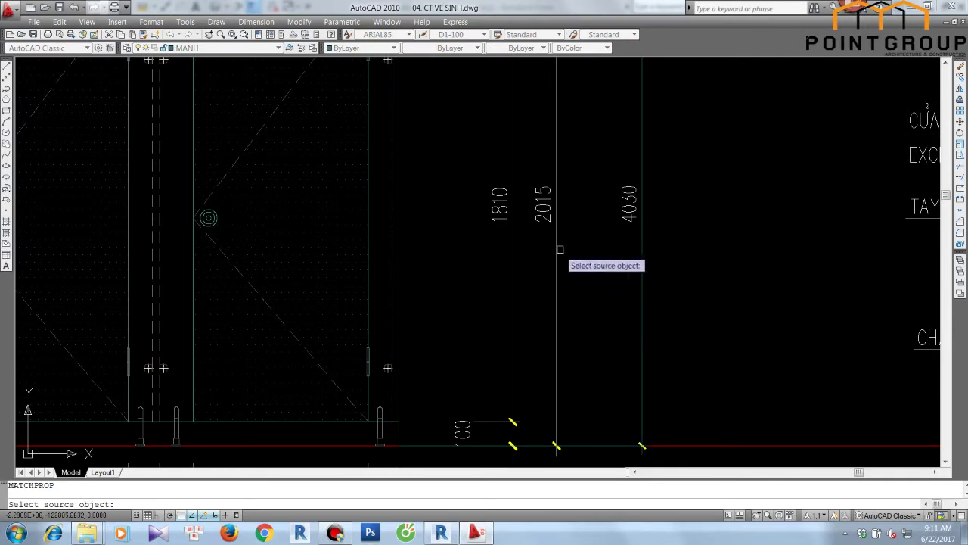
click(559, 249)
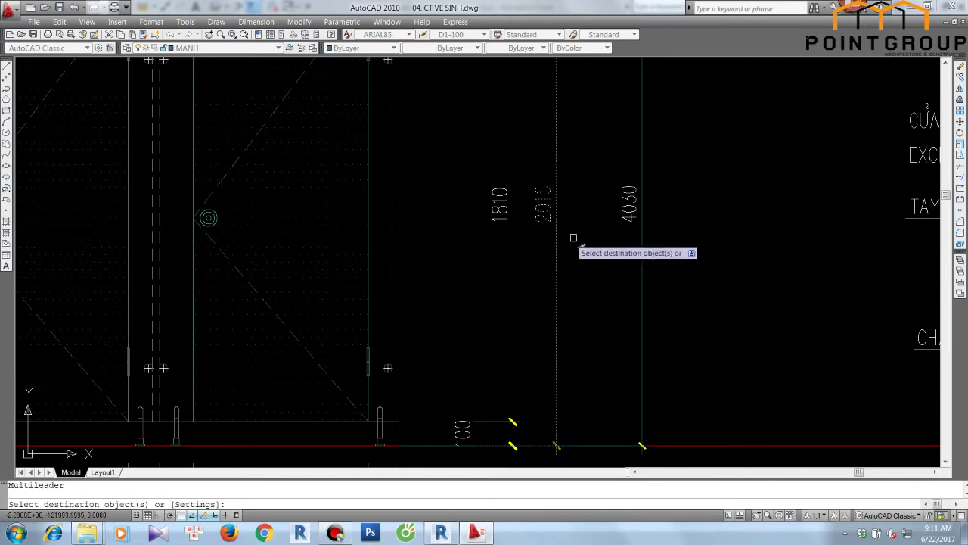
click(642, 251)
key(Escape)
scroll(596, 246, down, 4)
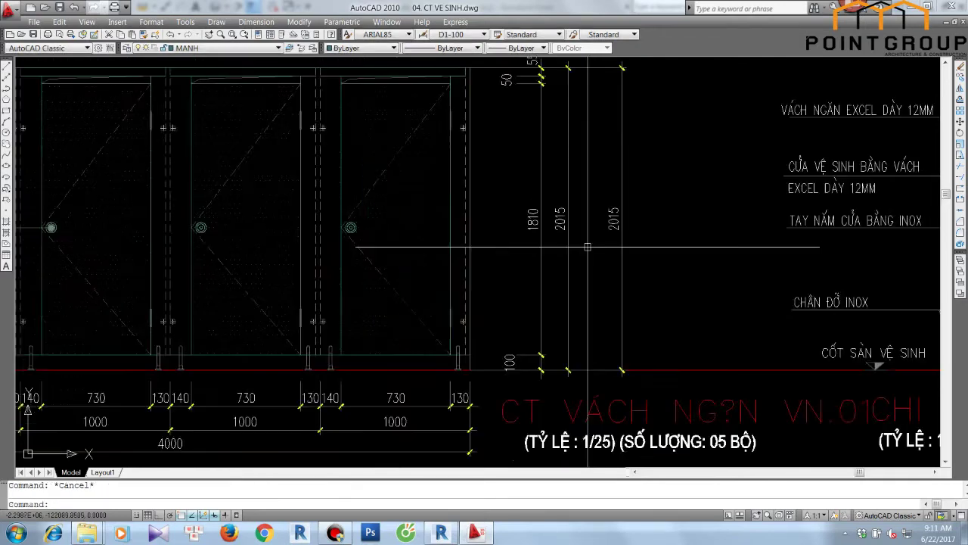
scroll(530, 227, up, 1)
scroll(522, 224, up, 1)
scroll(511, 222, up, 1)
text(d)
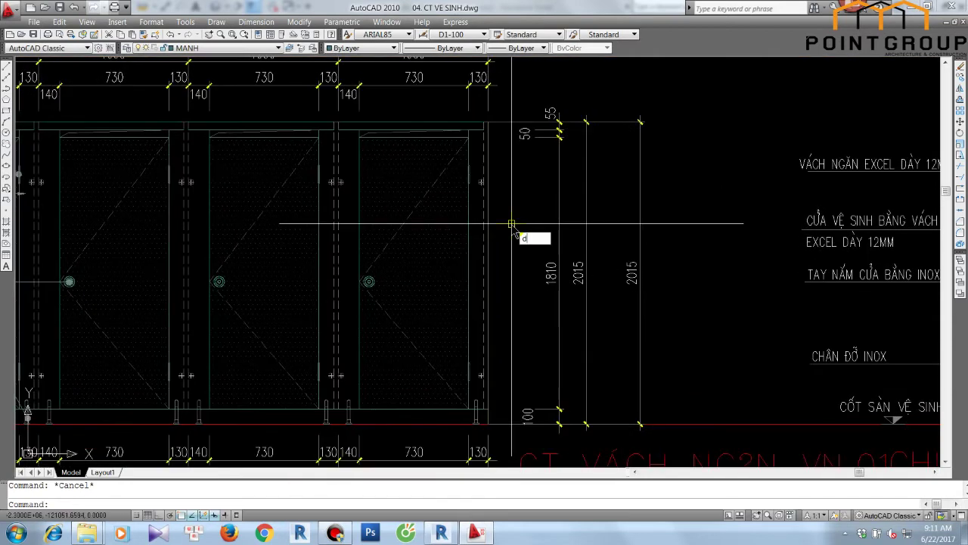
Add a 3620 vertical dimension from partition base to top.
text(li)
key(Return)
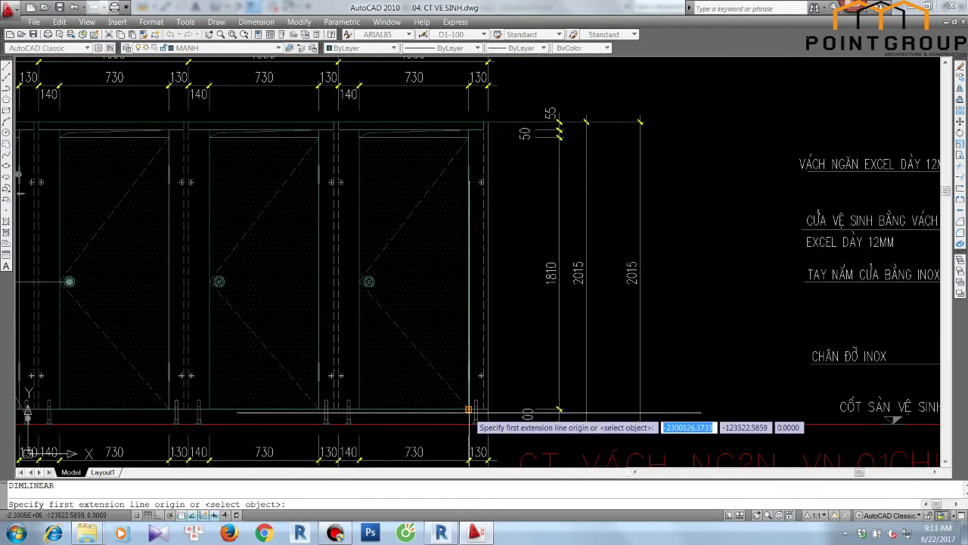
click(469, 410)
click(483, 135)
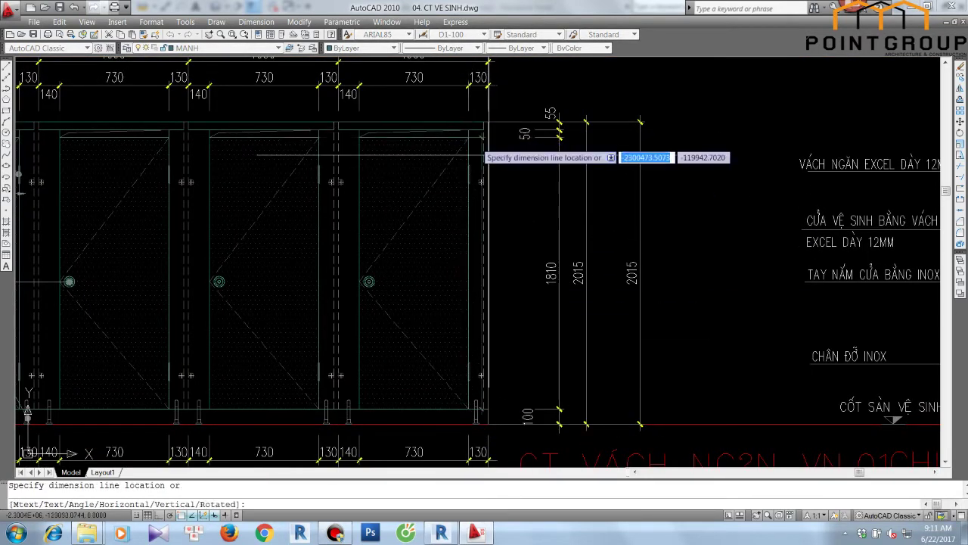
click(510, 197)
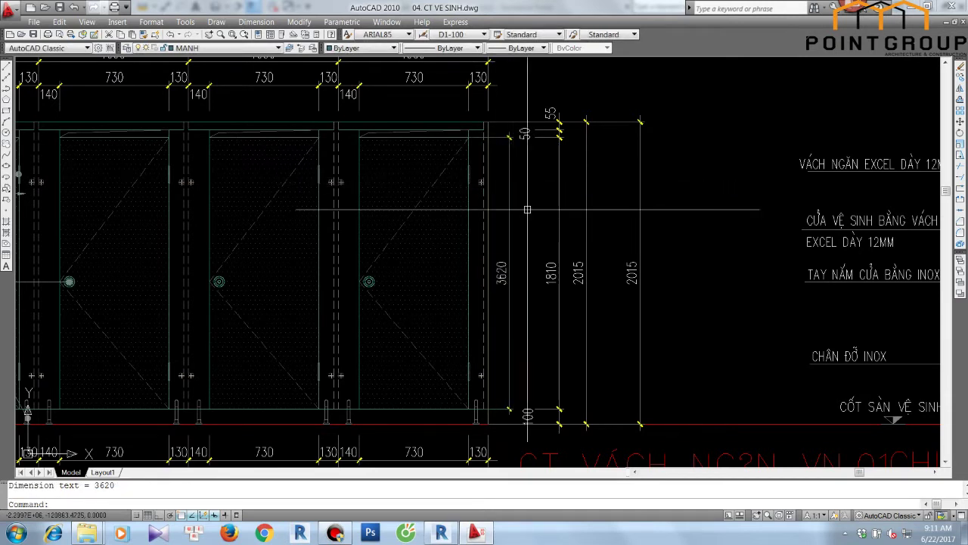
key(Escape)
Match the 3620 dimension's properties to the existing 1810 dimension.
key(Return)
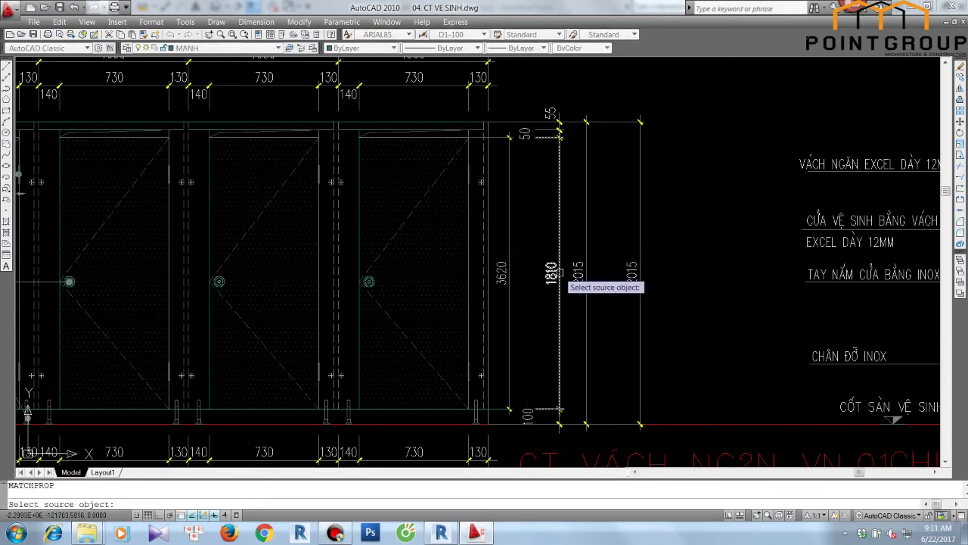
click(509, 279)
click(559, 282)
key(Escape)
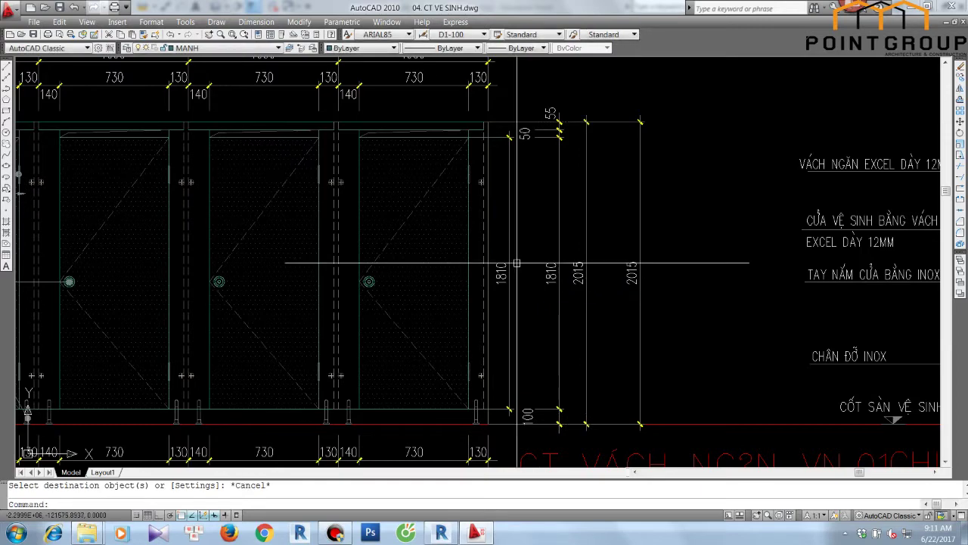
scroll(481, 109, up, 3)
scroll(462, 185, up, 2)
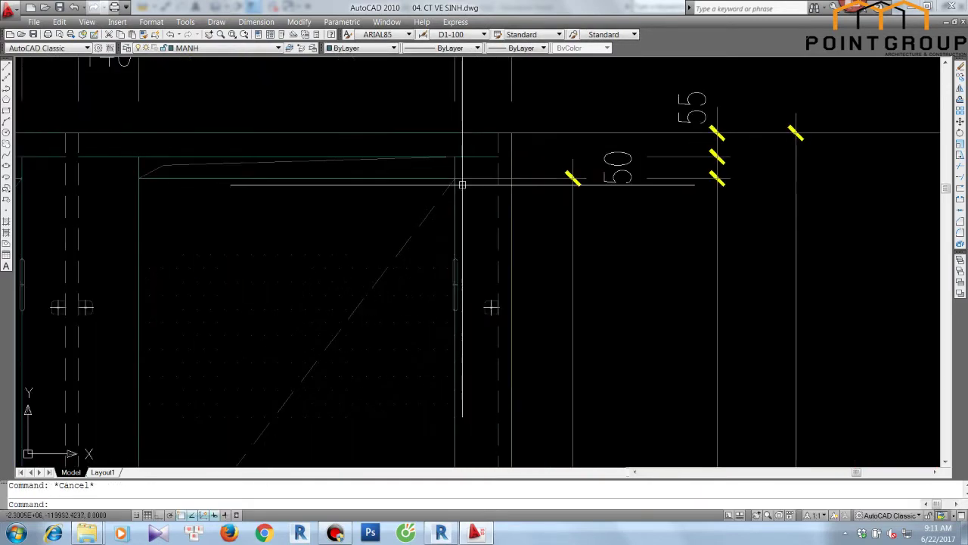
scroll(460, 163, down, 5)
scroll(460, 163, down, 5)
scroll(526, 284, up, 5)
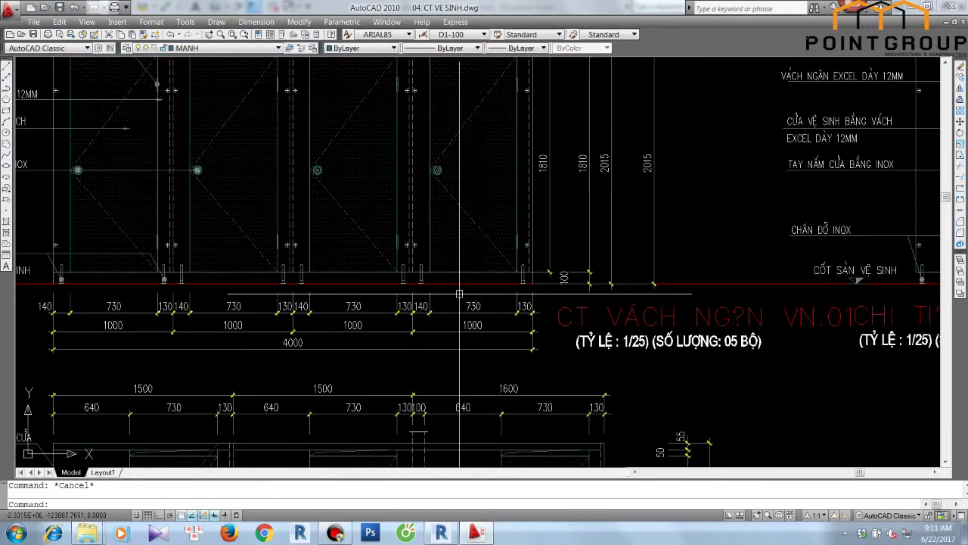
scroll(525, 284, up, 1)
Stretch the panel extrusion so it runs from 150 up to 1850 at the upper reference plane.
key(alt+Tab)
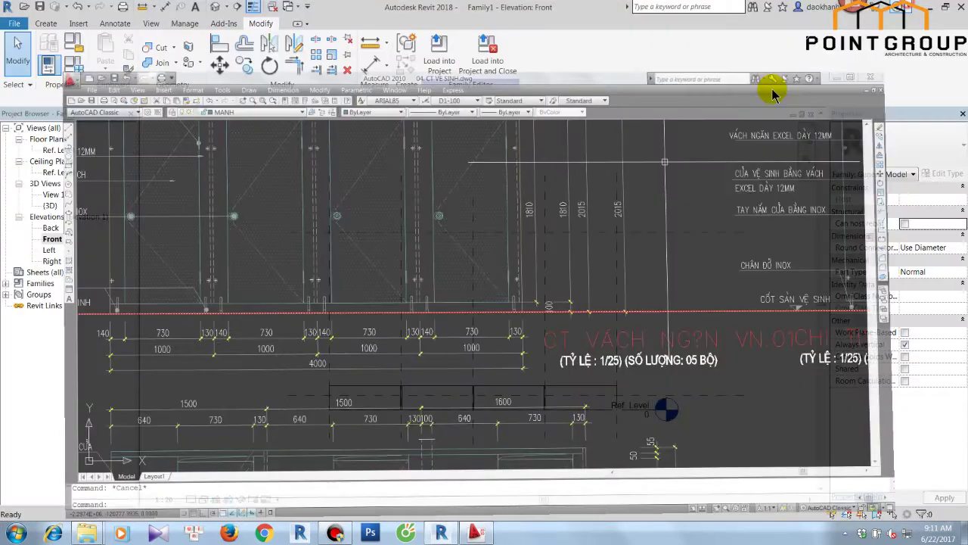
scroll(477, 389, up, 2)
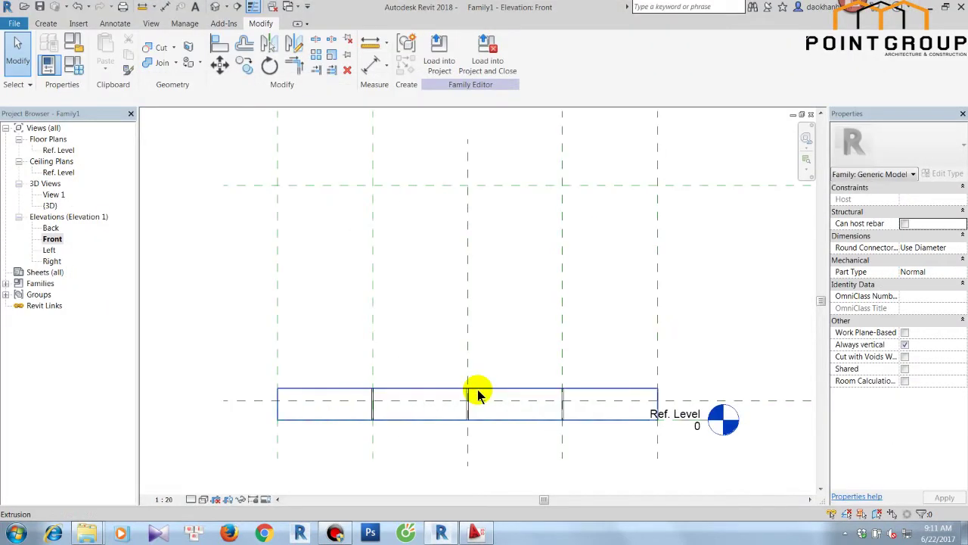
click(478, 389)
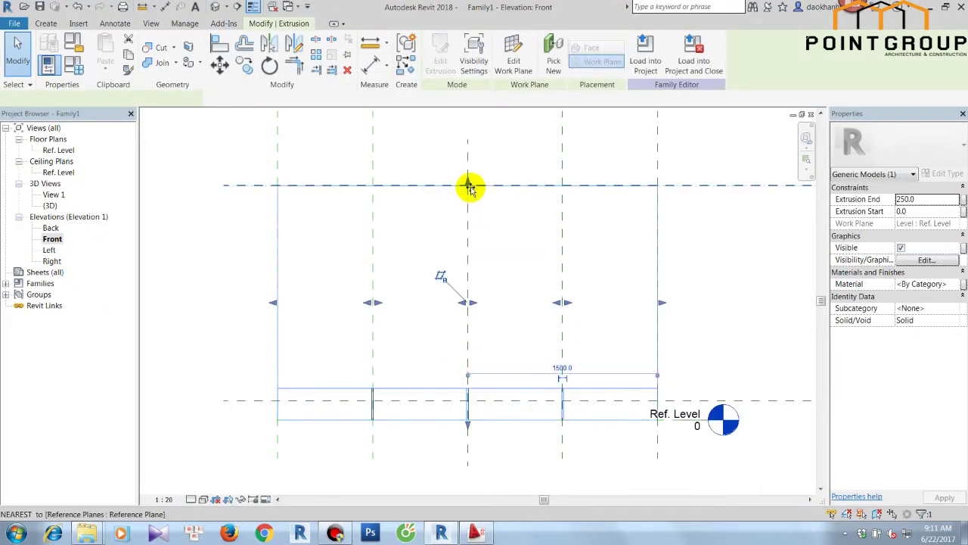
drag(466, 309, 469, 184)
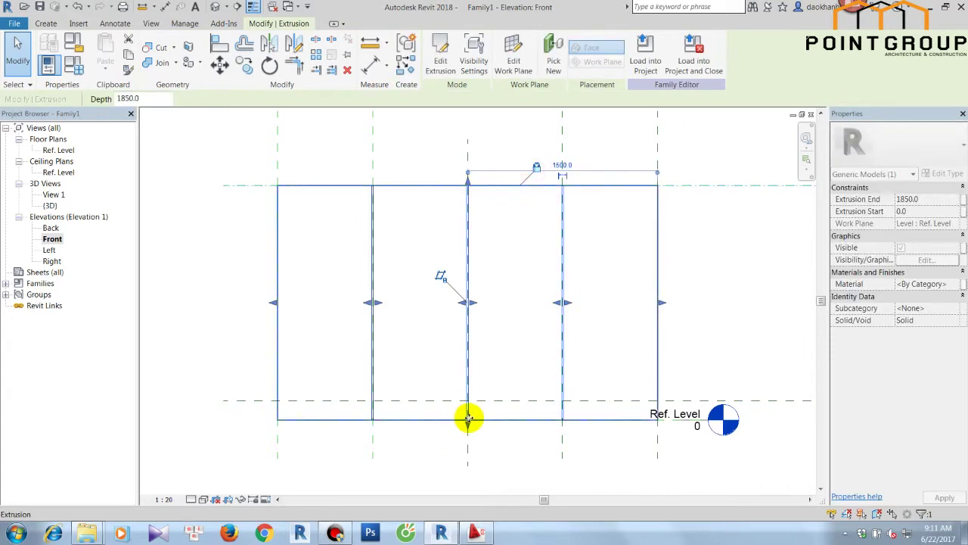
mouse_move(467, 422)
mouse_down()
mouse_move(469, 403)
mouse_move(467, 413)
mouse_up()
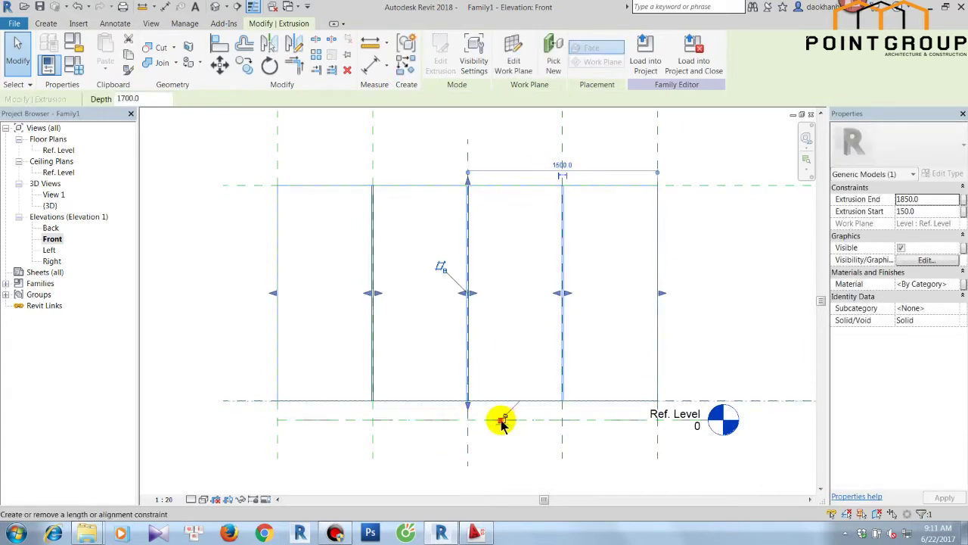
click(514, 369)
scroll(549, 246, up, 3)
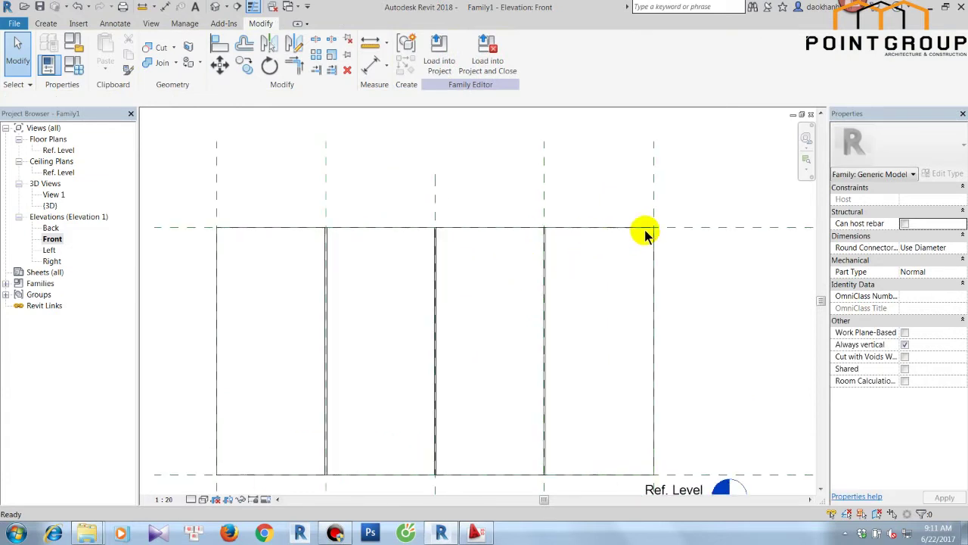
Reposition the top horizontal reference plane by editing its 1700 height dimension.
click(555, 234)
scroll(534, 345, down, 2)
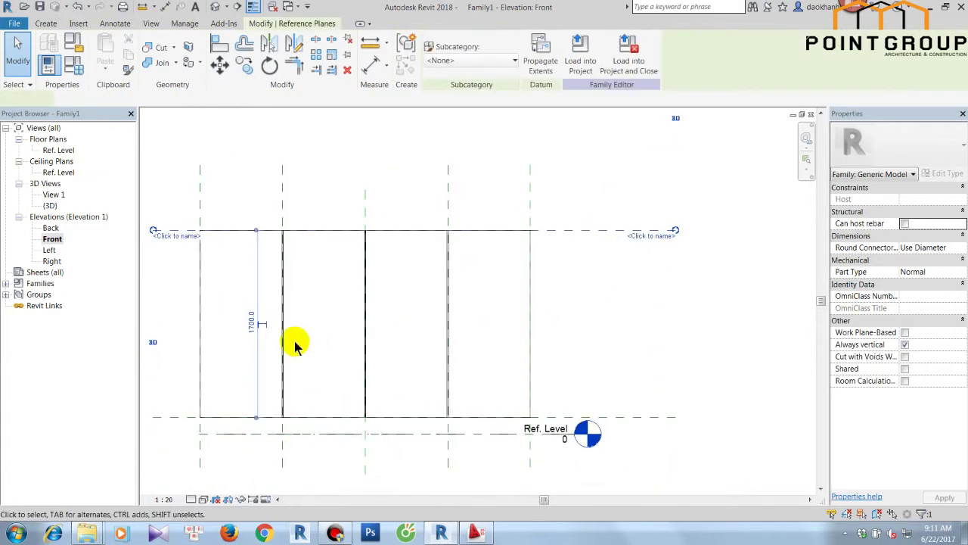
click(253, 326)
text(1800)
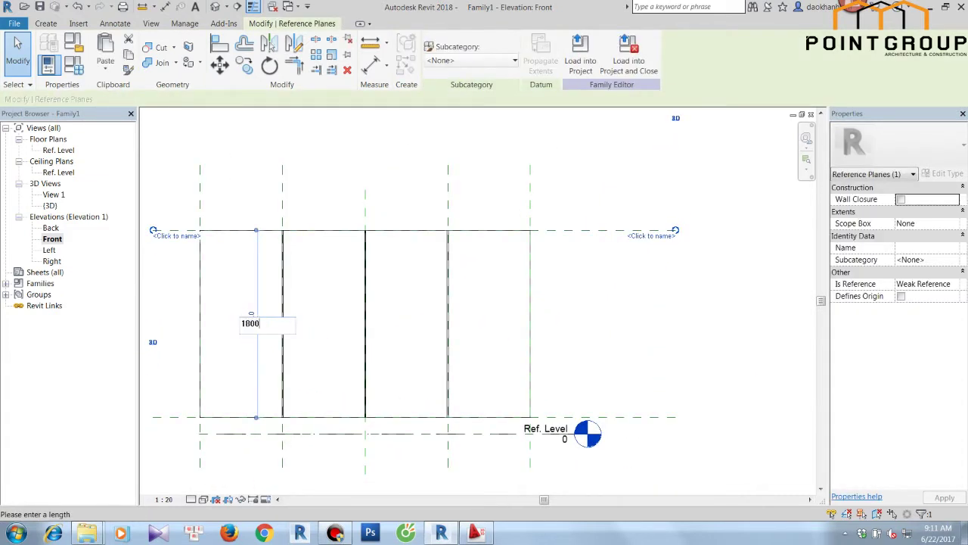
key(Return)
key(Escape)
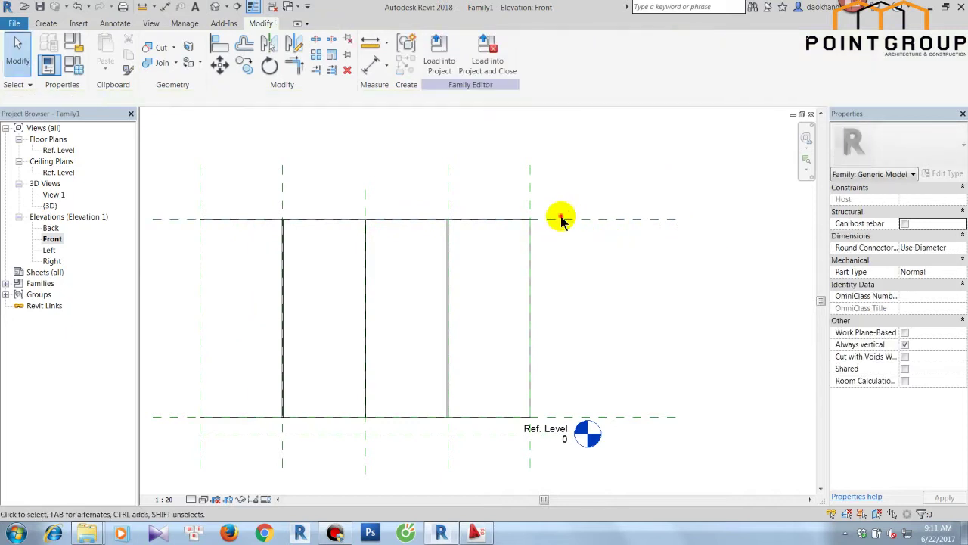
scroll(560, 219, up, 2)
middle_drag(553, 227, 571, 340)
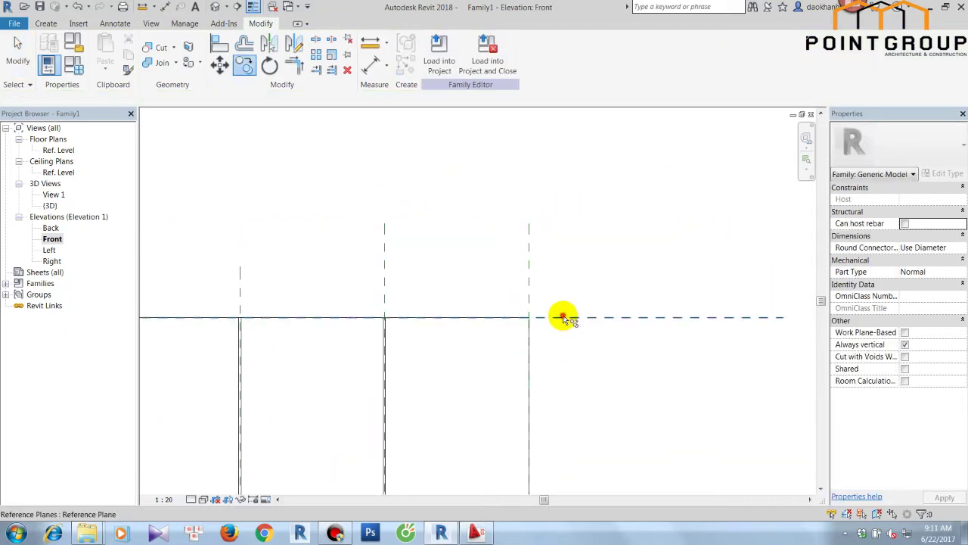
Copy the top reference plane (CO) to a new plane 50 above the original.
click(571, 319)
key(c)
key(o)
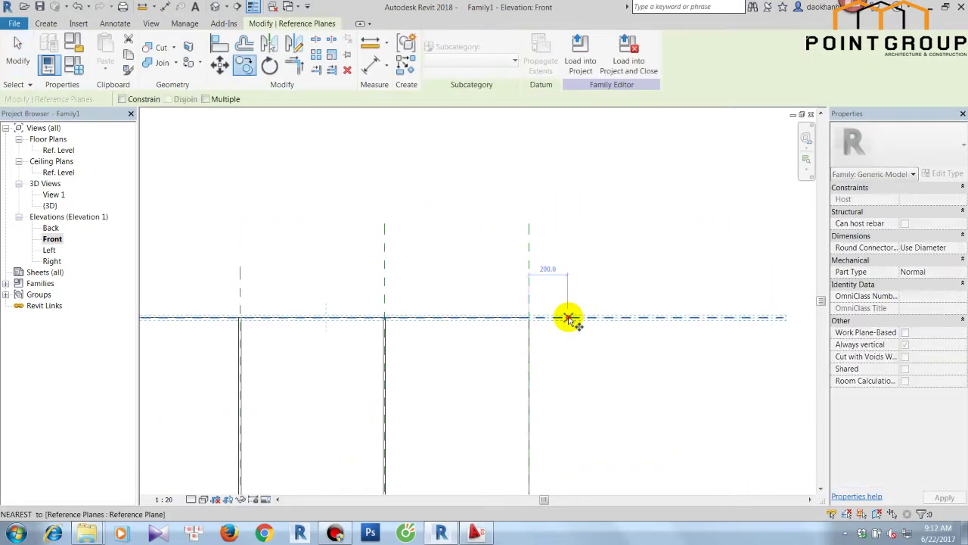
click(567, 317)
key(Return)
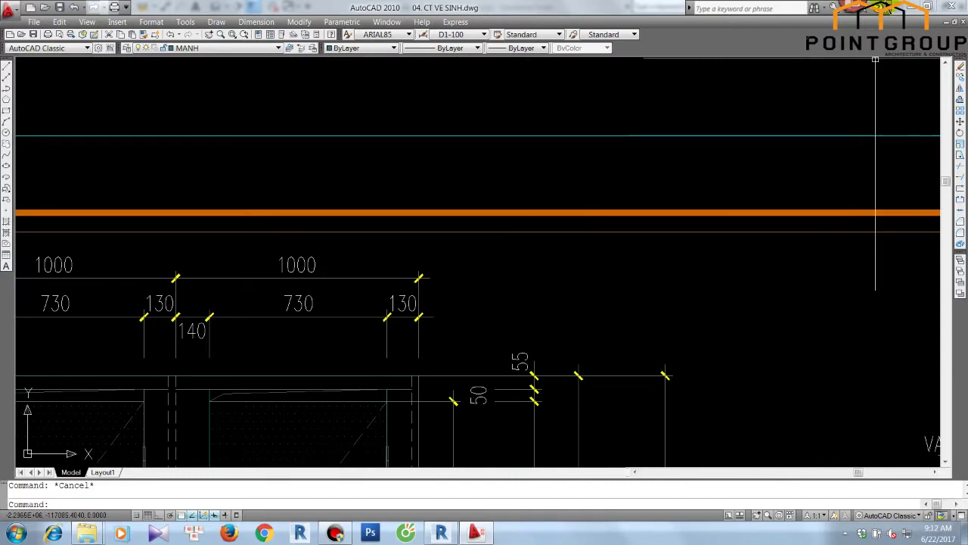
click(913, 8)
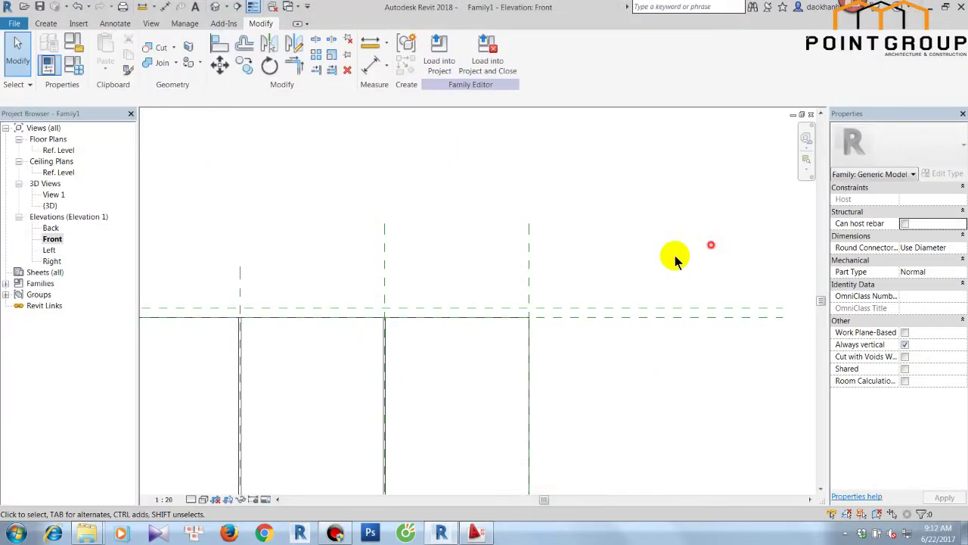
Copy the new reference plane again, placing another plane 20 apart.
click(561, 324)
key(c)
key(o)
click(557, 327)
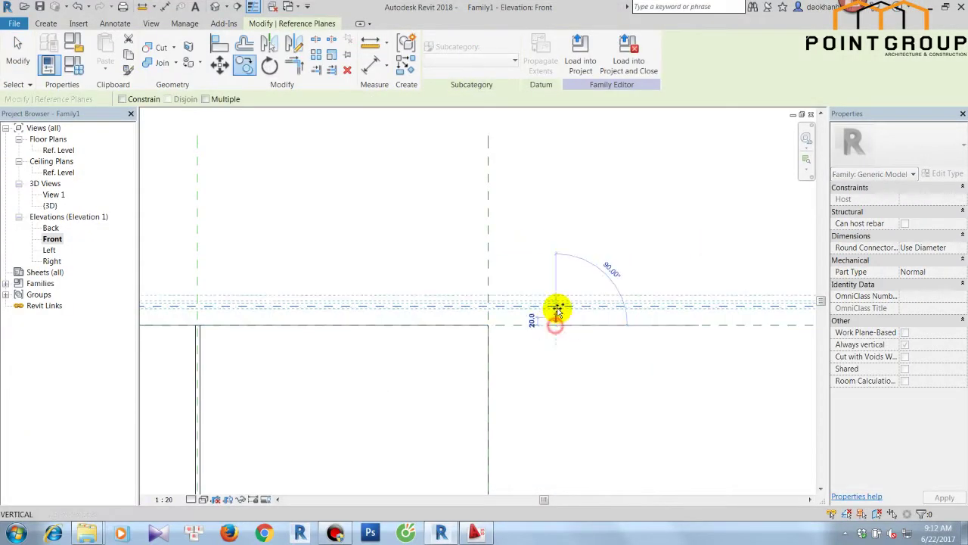
click(557, 307)
scroll(576, 247, down, 3)
key(Escape)
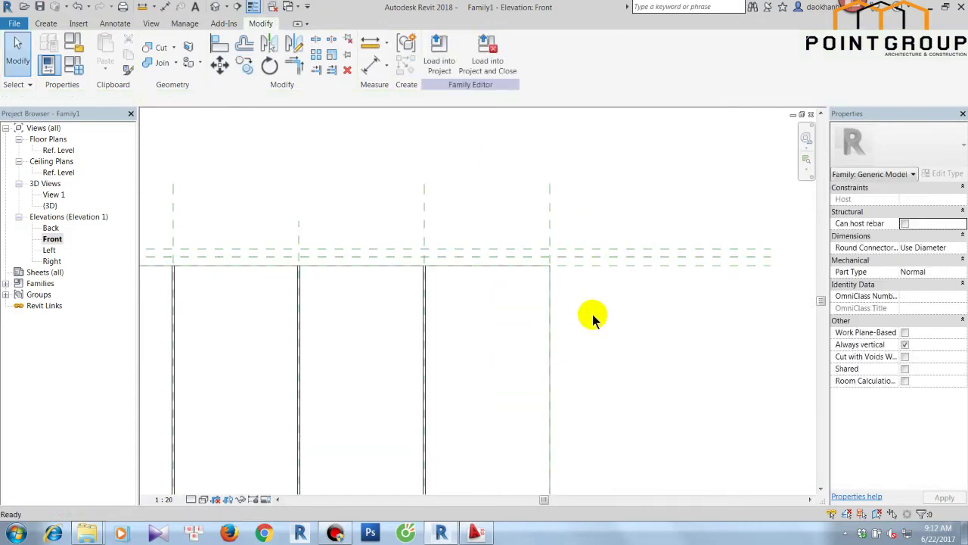
scroll(407, 269, up, 1)
scroll(438, 283, up, 2)
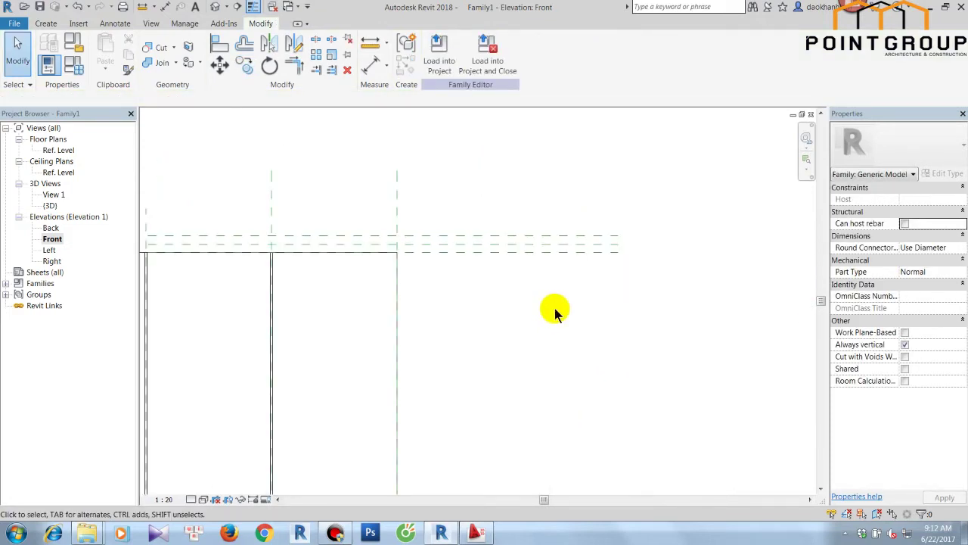
scroll(533, 269, down, 2)
Inspect the partition panels in the default 3D view, then return to the Front elevation.
click(217, 8)
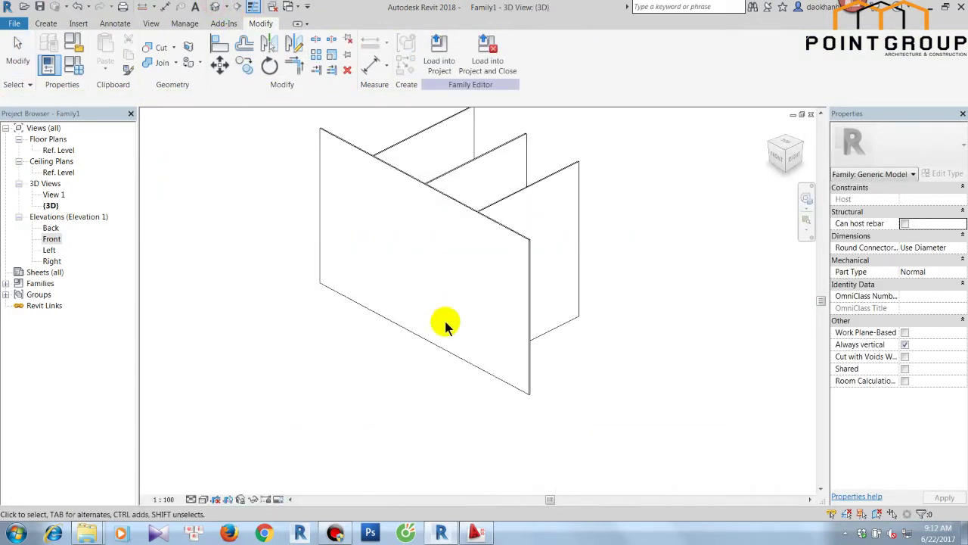
mouse_move(443, 261)
shift+middle_down()
mouse_move(670, 335)
mouse_move(548, 331)
shift+middle_up()
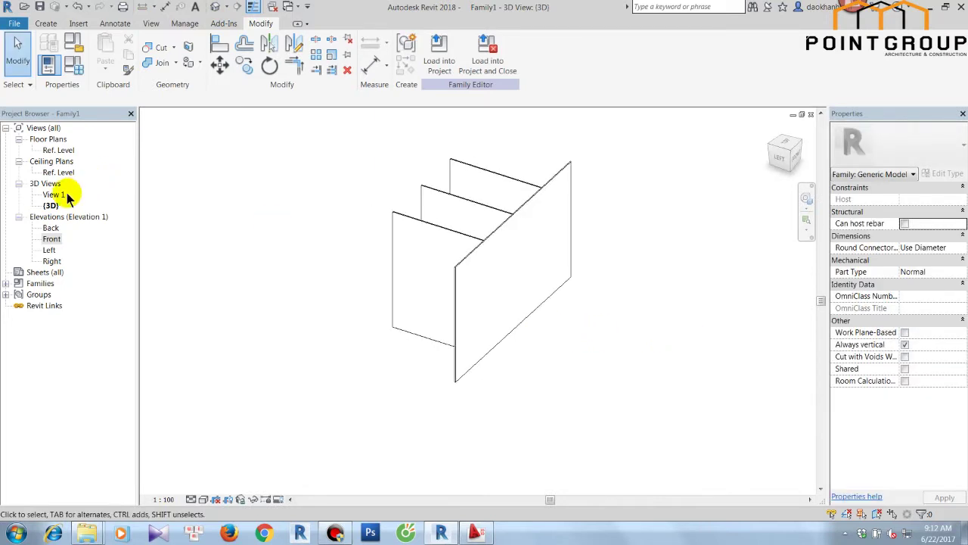
double_click(50, 239)
scroll(543, 277, down, 2)
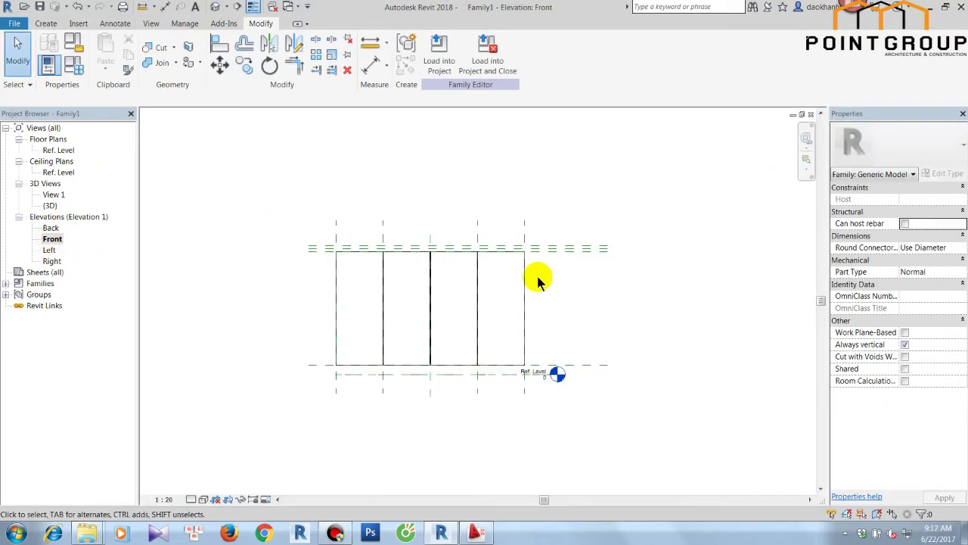
scroll(540, 277, up, 3)
scroll(579, 280, up, 3)
scroll(575, 258, up, 2)
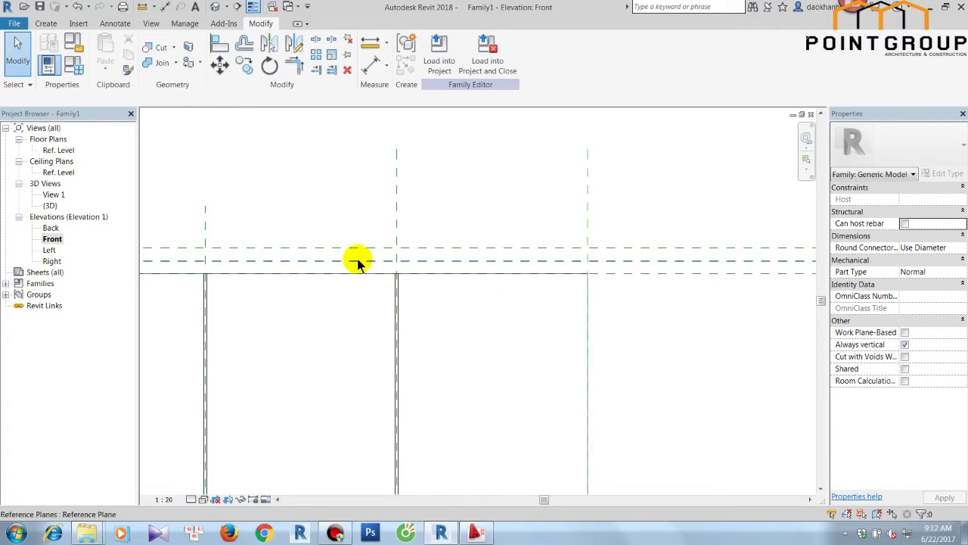
Name the reference plane just above the partition top 'A'.
scroll(358, 261, up, 1)
middle_drag(663, 258, 557, 327)
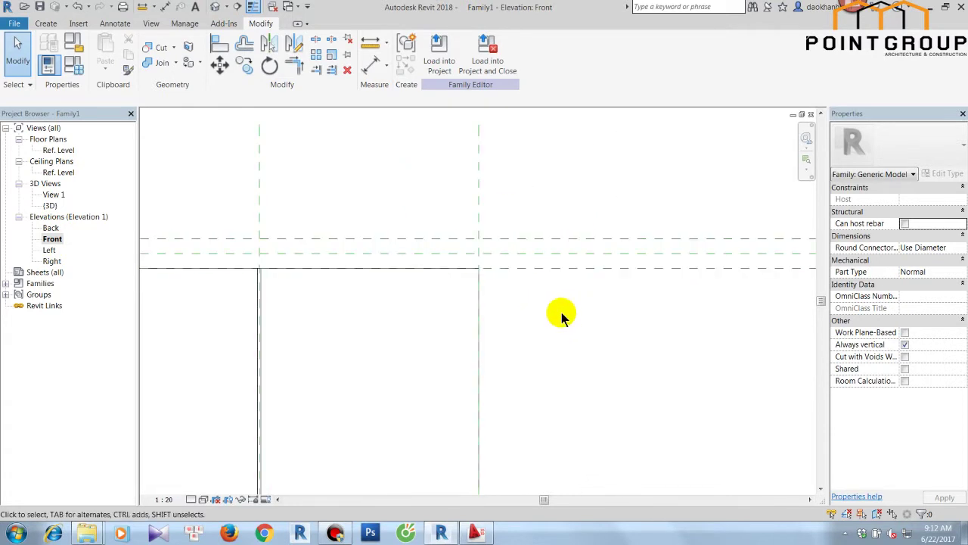
click(617, 256)
text(a)
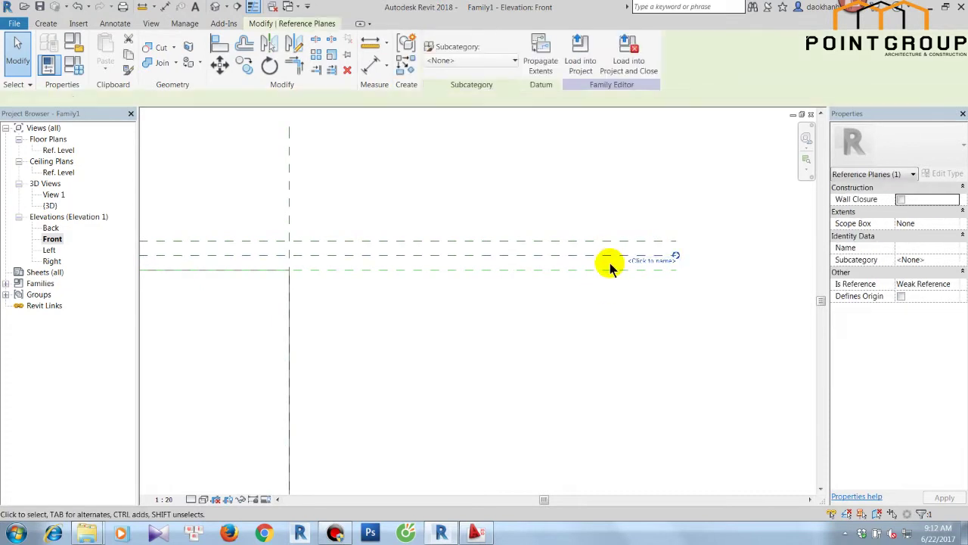
click(645, 322)
click(676, 259)
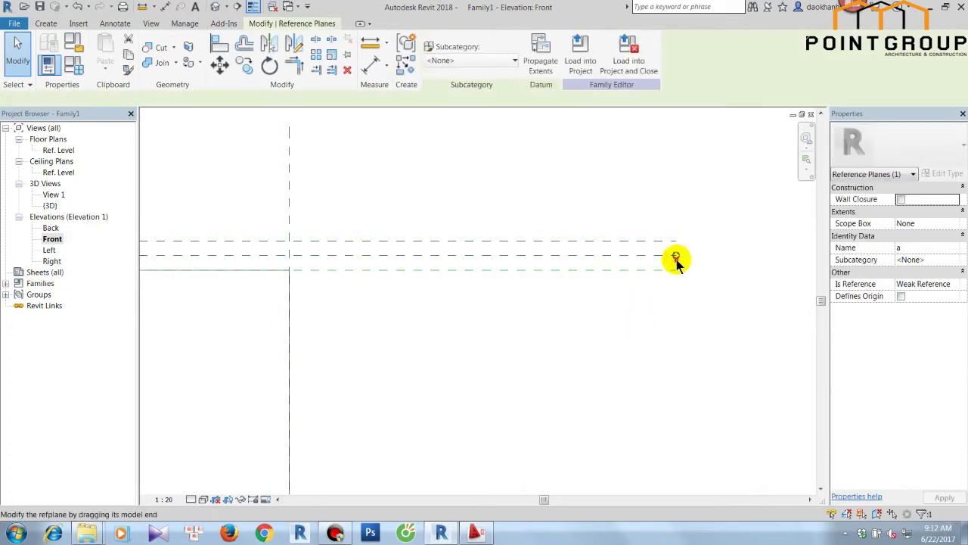
click(676, 258)
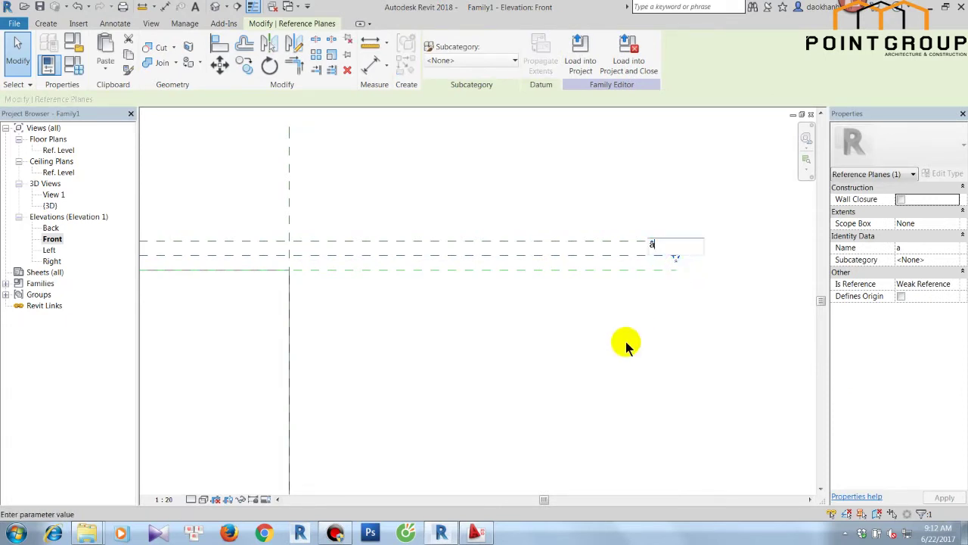
click(626, 341)
click(675, 260)
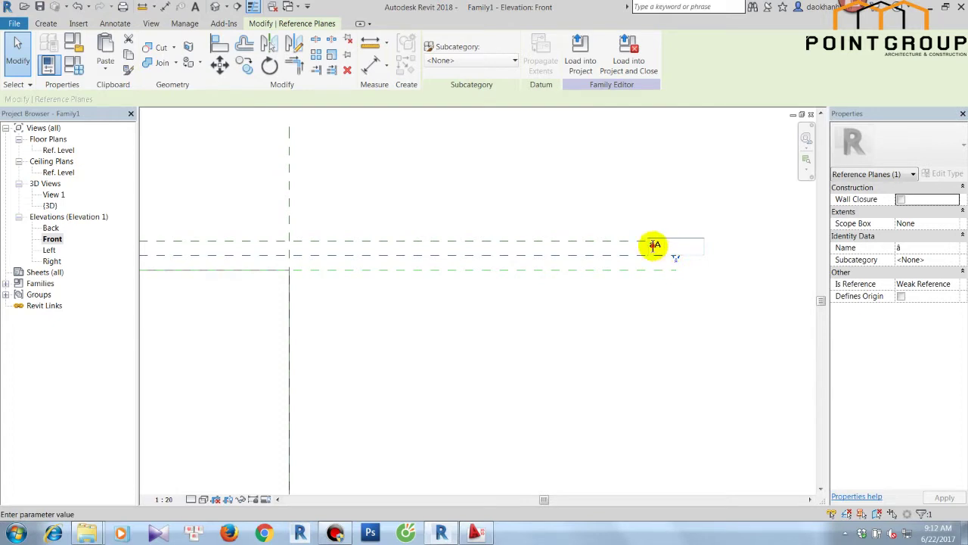
click(497, 283)
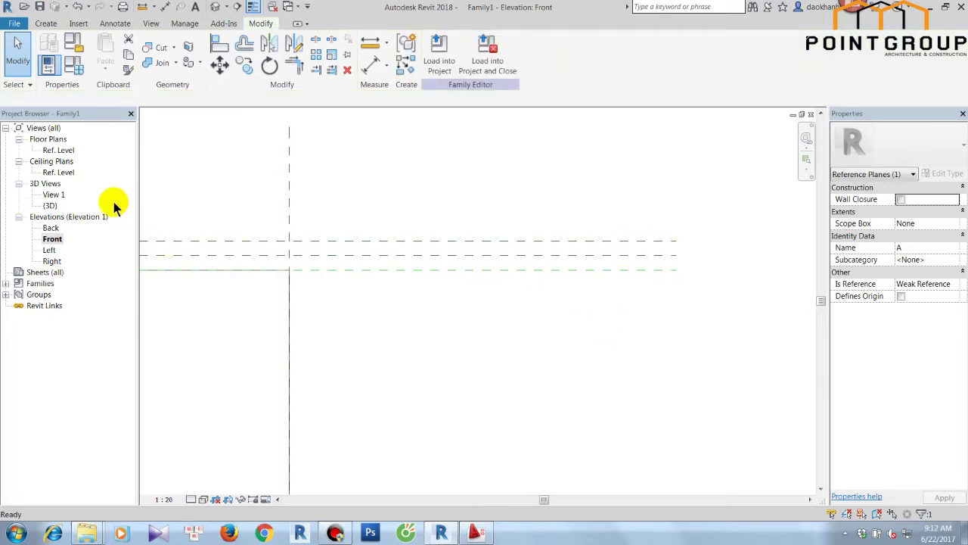
In the Ref. Level floor plan, start a sweep with reference plane A as its work plane.
double_click(63, 153)
scroll(471, 345, up, 2)
scroll(487, 274, up, 2)
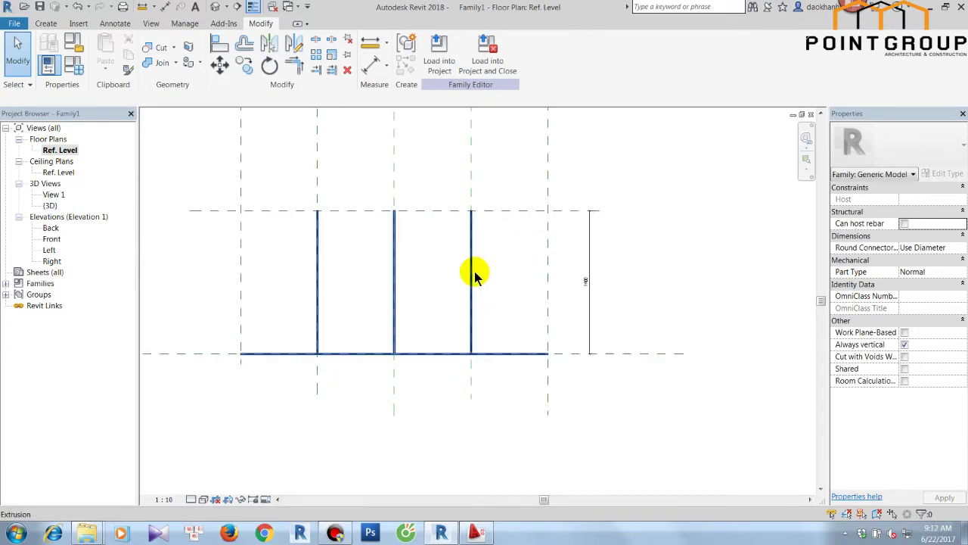
middle_drag(475, 273, 519, 274)
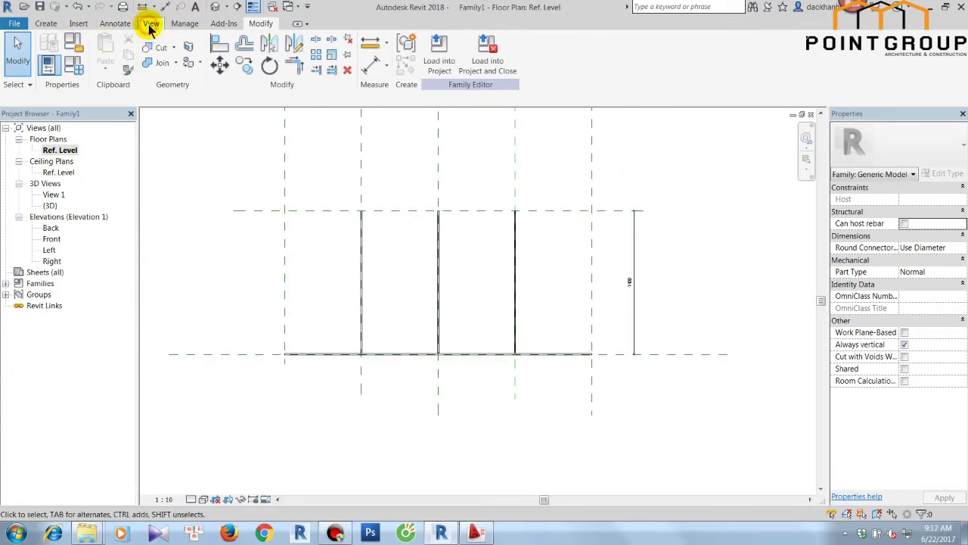
click(151, 25)
click(48, 24)
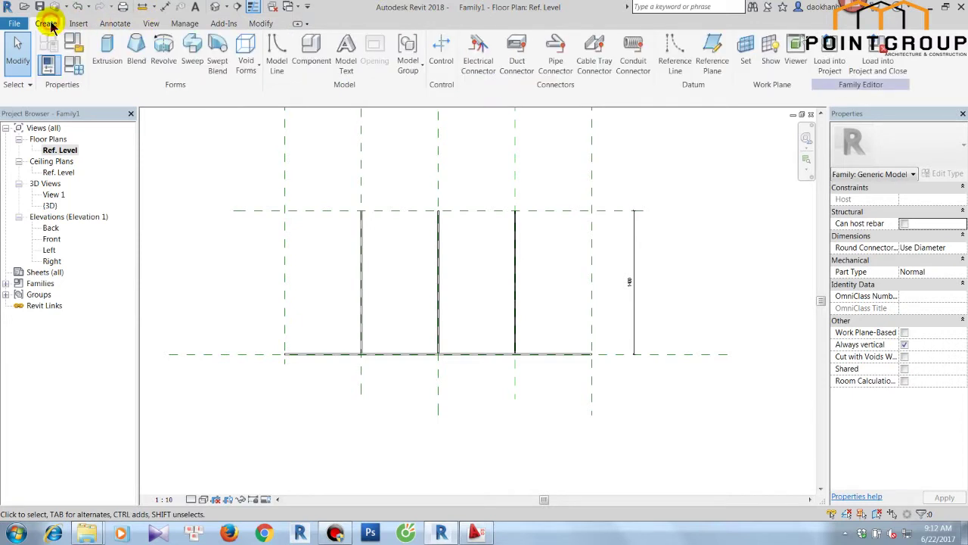
click(191, 65)
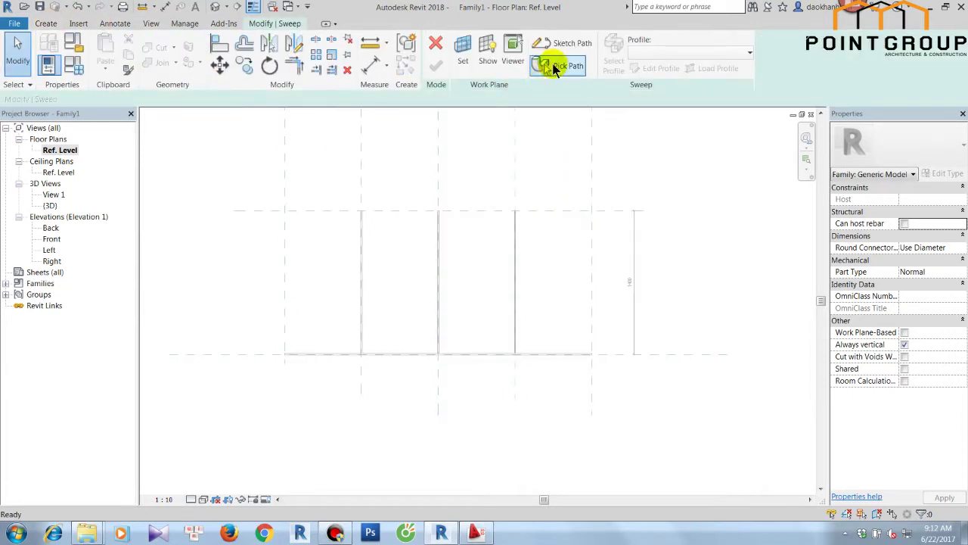
click(463, 55)
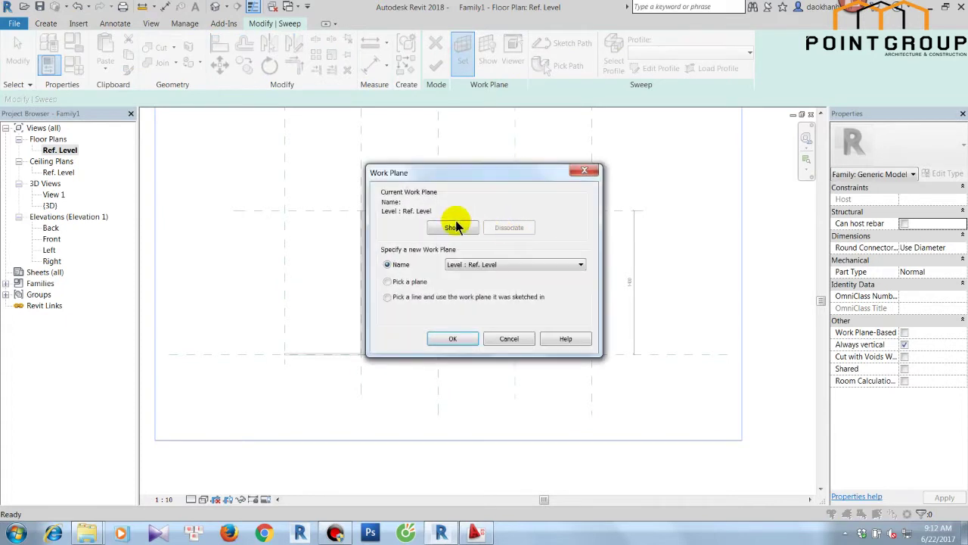
click(519, 263)
click(518, 279)
click(471, 341)
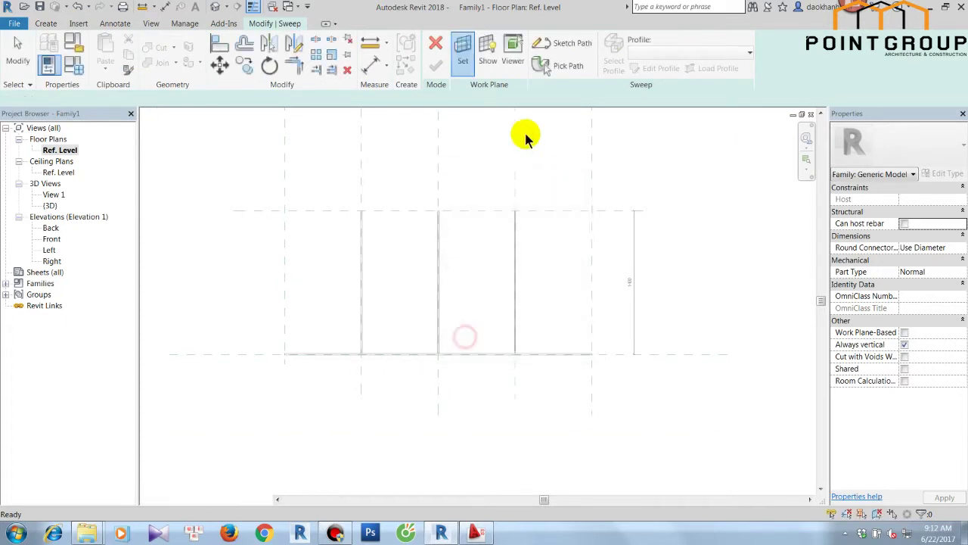
Begin a line rectangle for the sweep path, then cancel it and return to the sweep options.
click(580, 65)
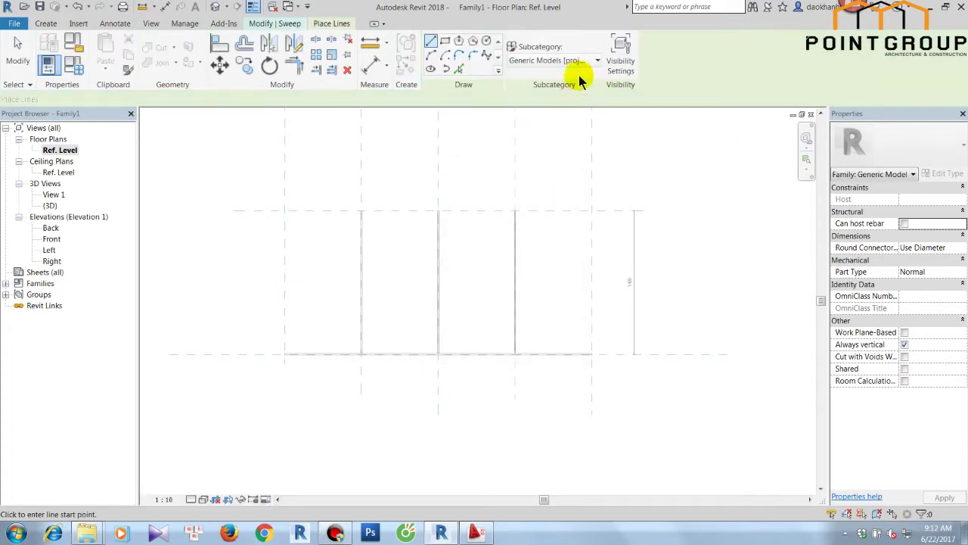
click(283, 210)
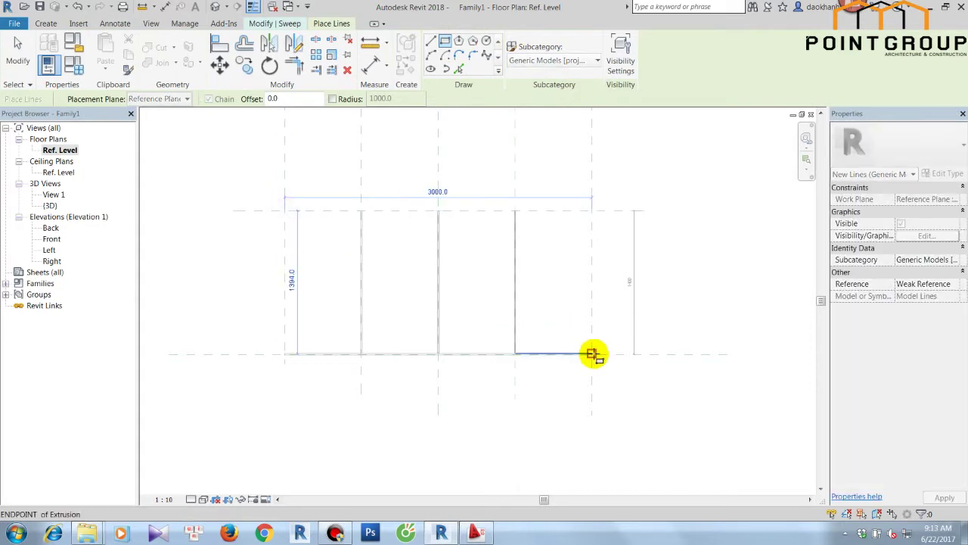
scroll(592, 353, up, 5)
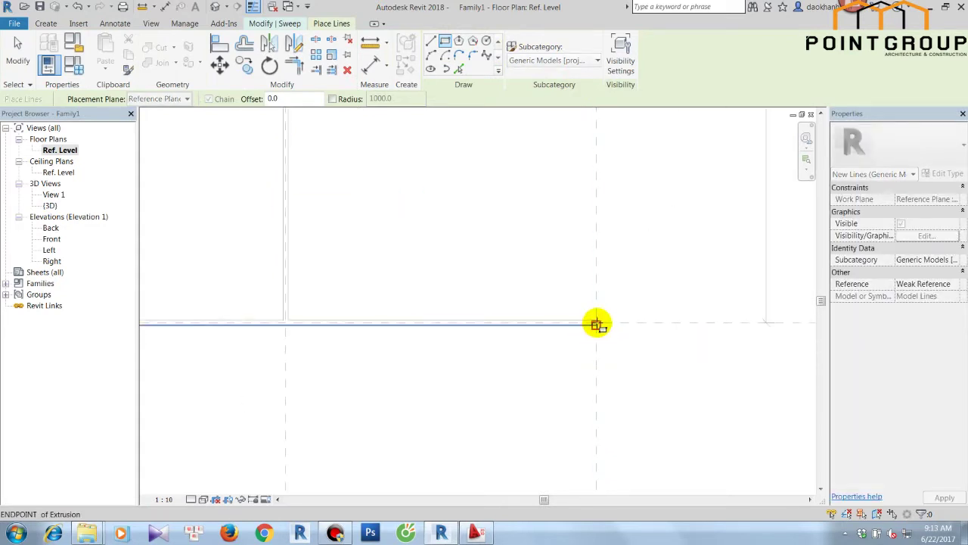
click(596, 325)
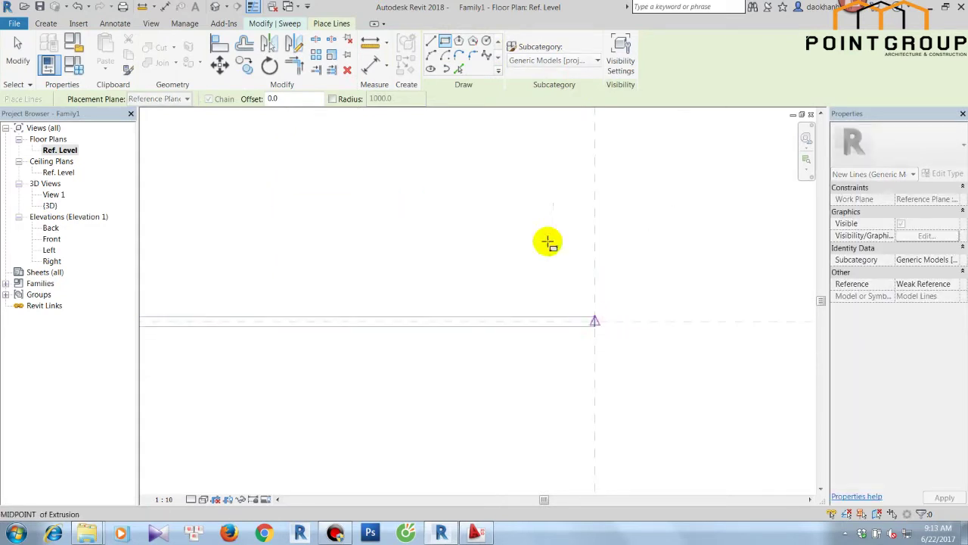
key(z)
key(f)
click(454, 43)
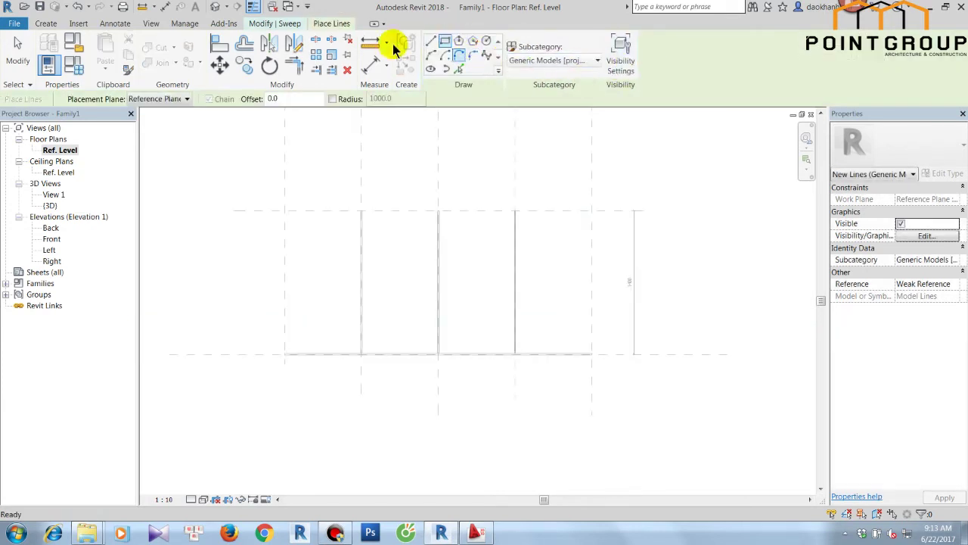
click(282, 21)
Sketch the sweep path as a rectangle around the partition panels.
click(670, 40)
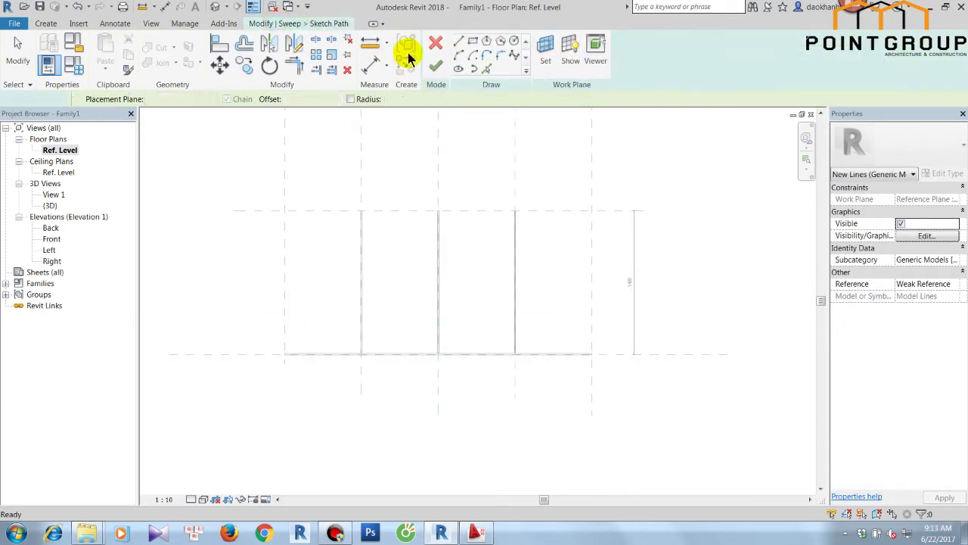
click(472, 40)
scroll(507, 243, down, 2)
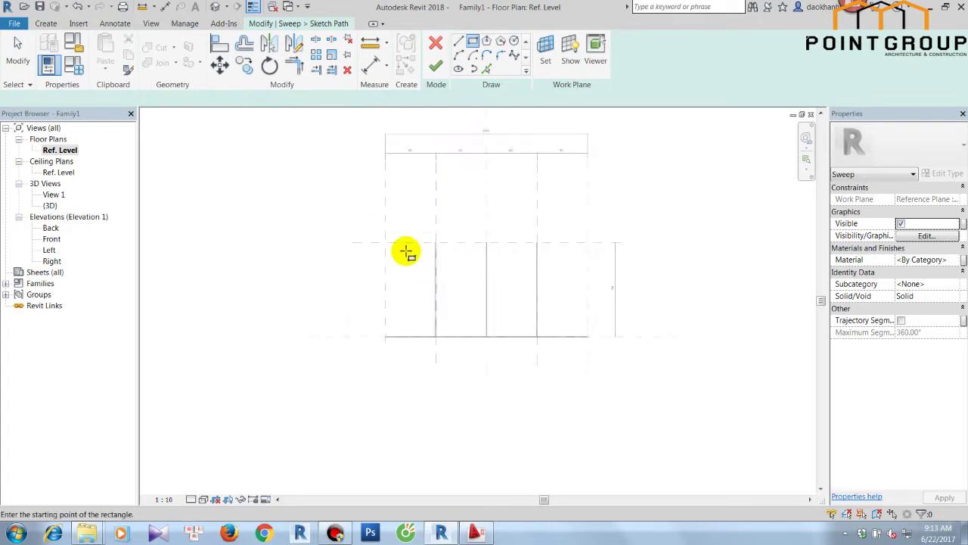
scroll(363, 234, up, 3)
click(283, 167)
middle_drag(600, 385, 520, 313)
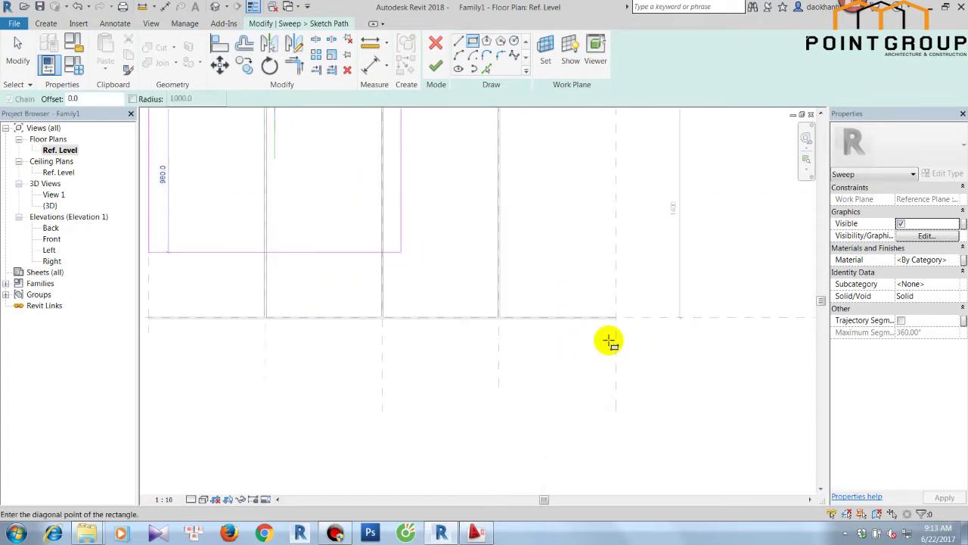
scroll(610, 341, up, 3)
scroll(627, 309, up, 2)
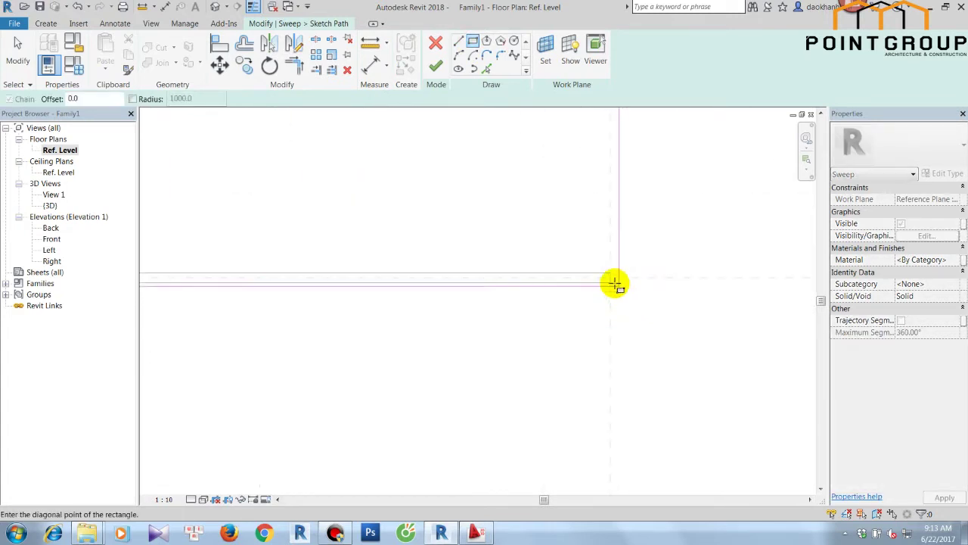
click(500, 257)
scroll(519, 253, down, 2)
scroll(558, 340, down, 2)
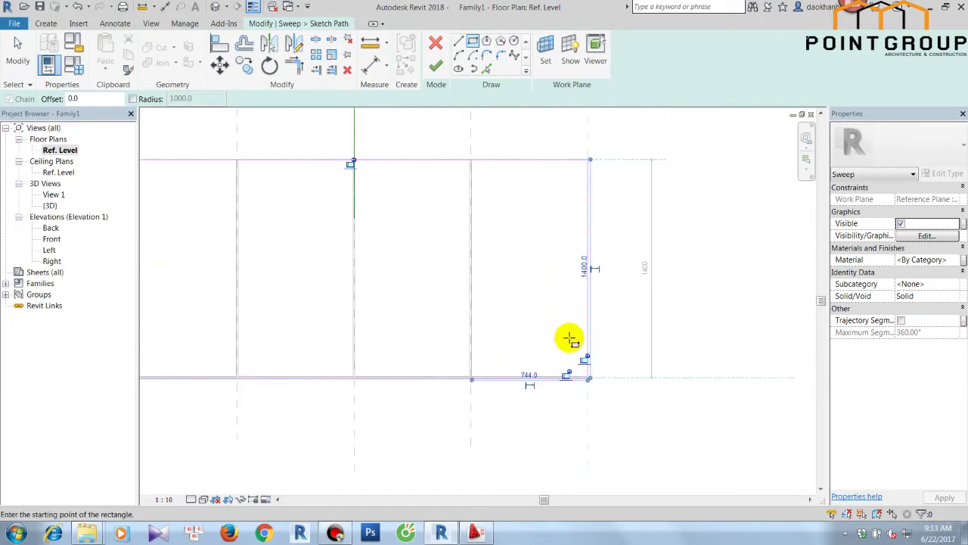
scroll(569, 339, down, 2)
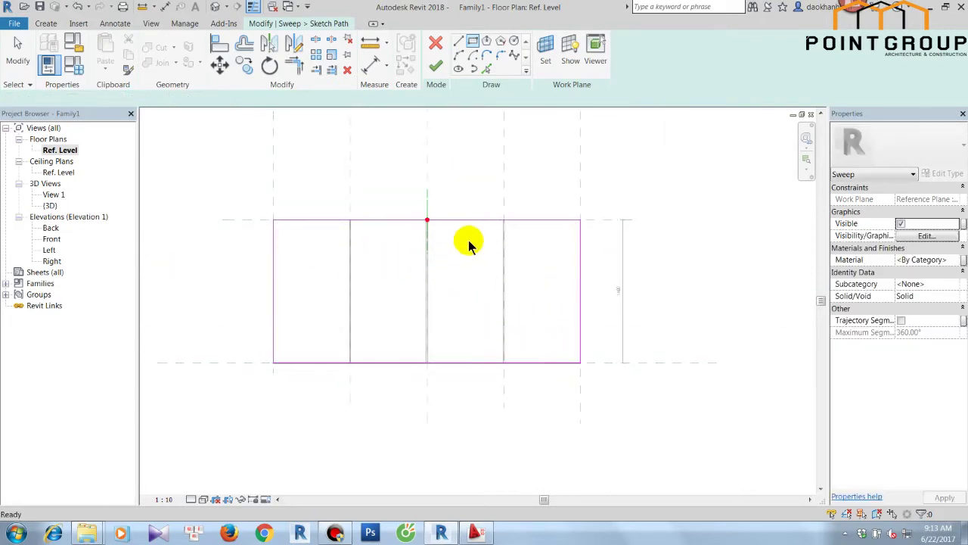
Delete the rectangle's top line to leave an open three-sided path.
key(Escape)
key(Escape)
click(456, 219)
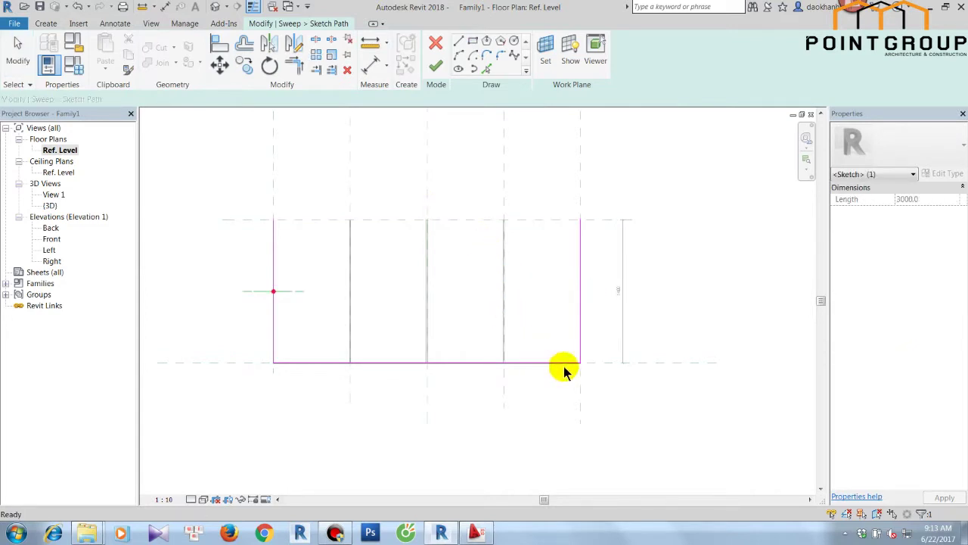
click(563, 366)
middle_drag(599, 302, 593, 326)
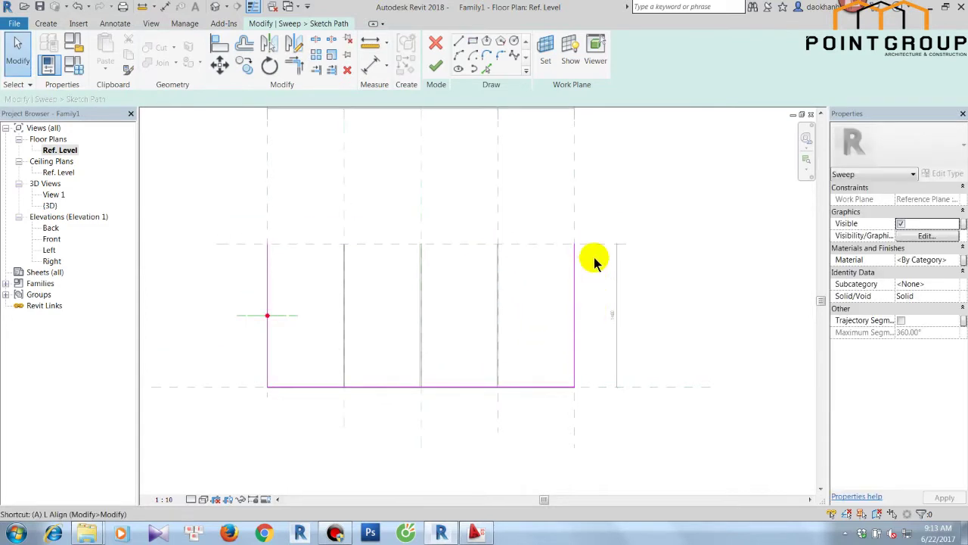
Align (AL) the bottom and left path lines to their reference planes, then finish the path.
click(578, 267)
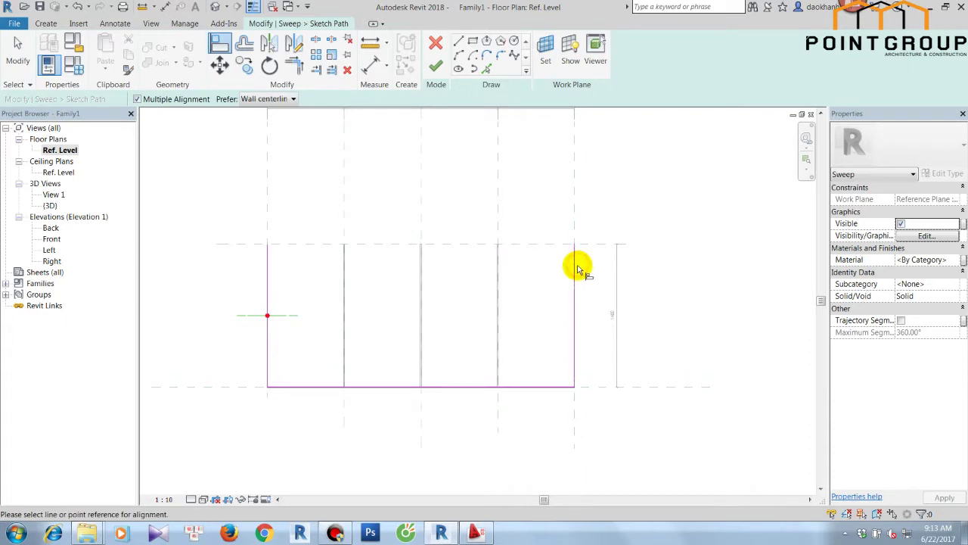
key(Escape)
key(Escape)
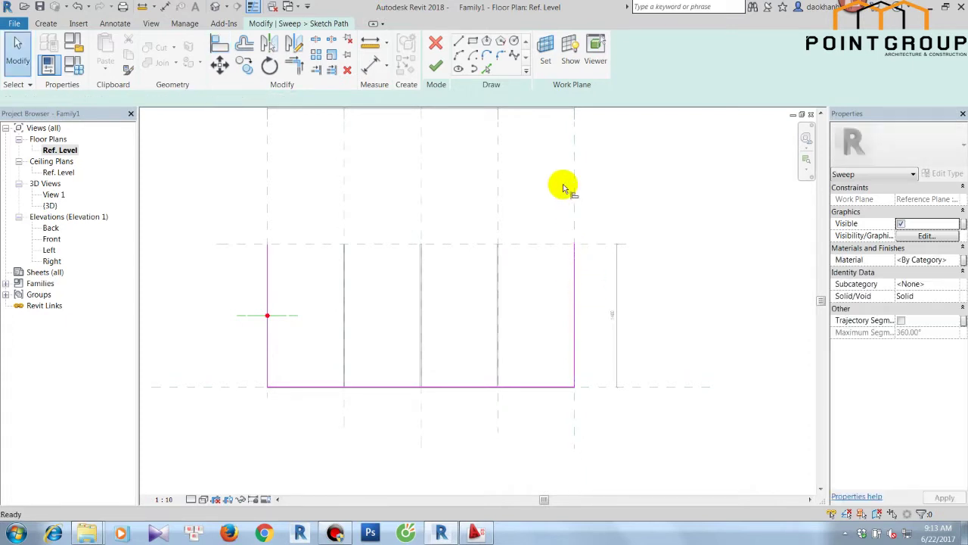
key(a)
key(l)
click(575, 299)
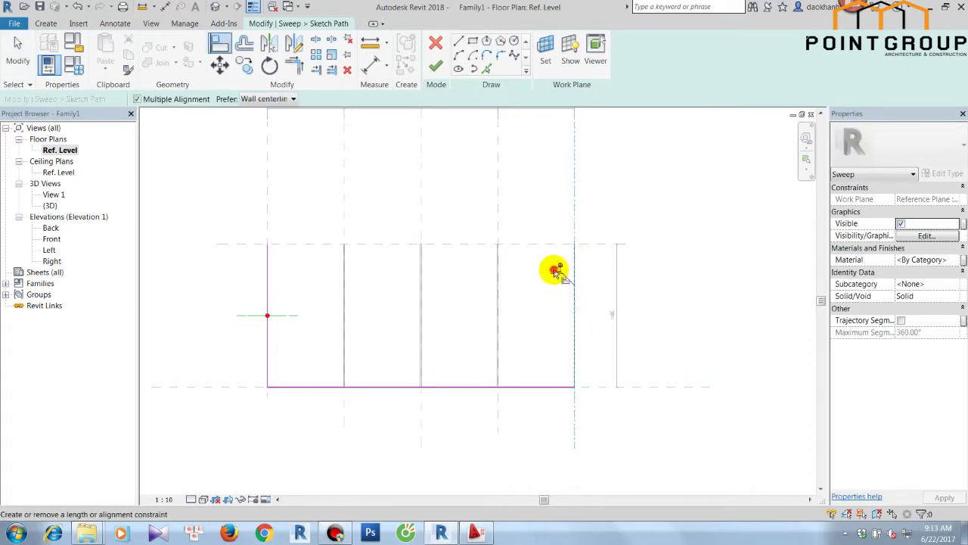
click(540, 332)
click(647, 387)
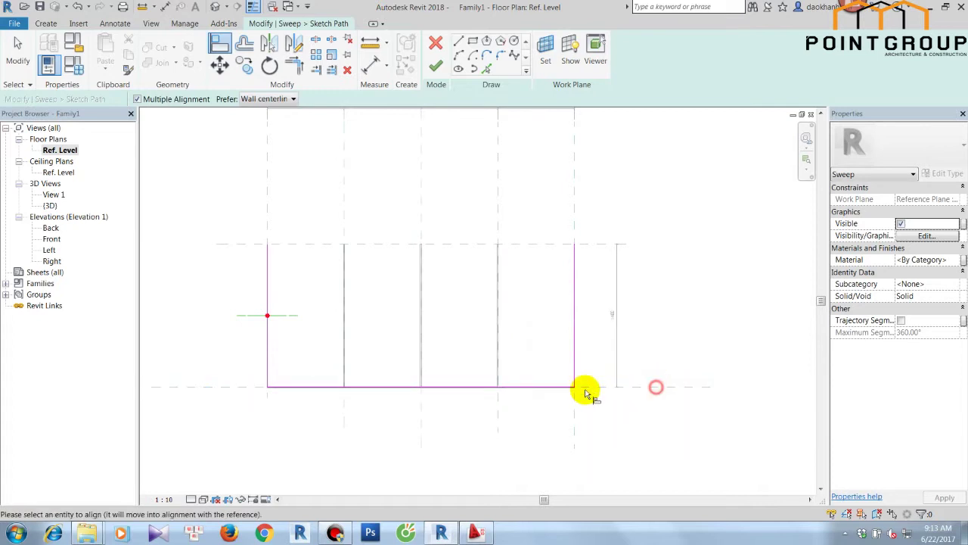
click(529, 388)
click(460, 318)
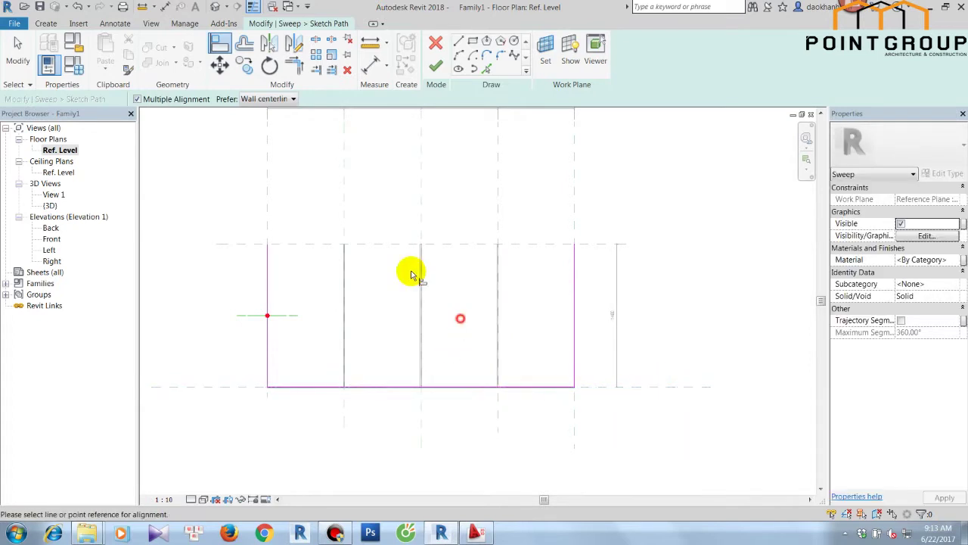
click(269, 191)
click(271, 275)
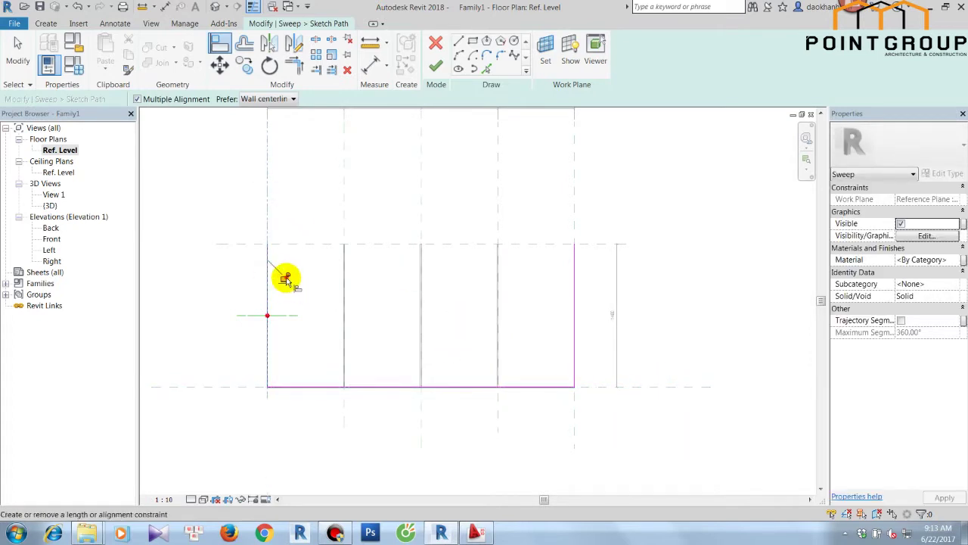
key(Escape)
scroll(378, 167, down, 2)
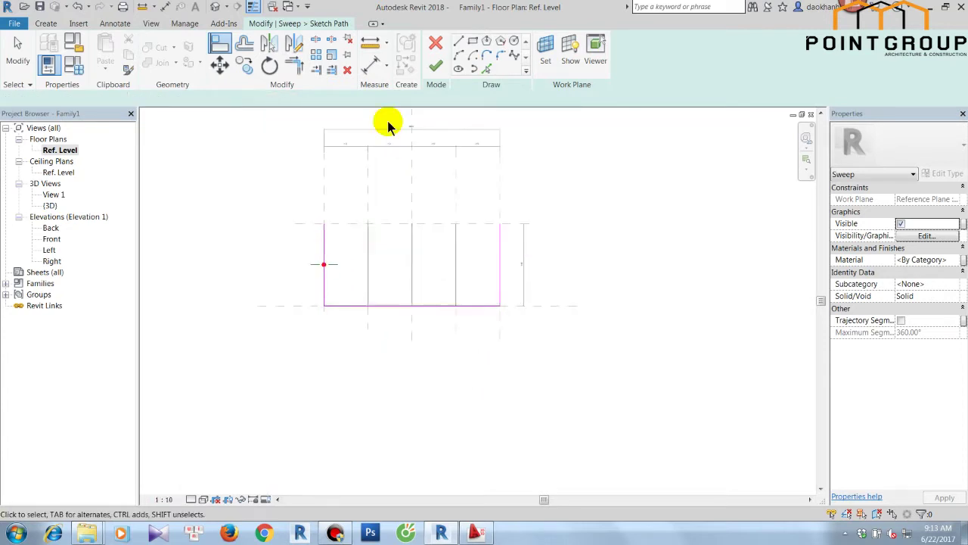
click(437, 68)
In the 3D view, select the sweep profile at the path start and briefly try Edit Profile.
click(216, 6)
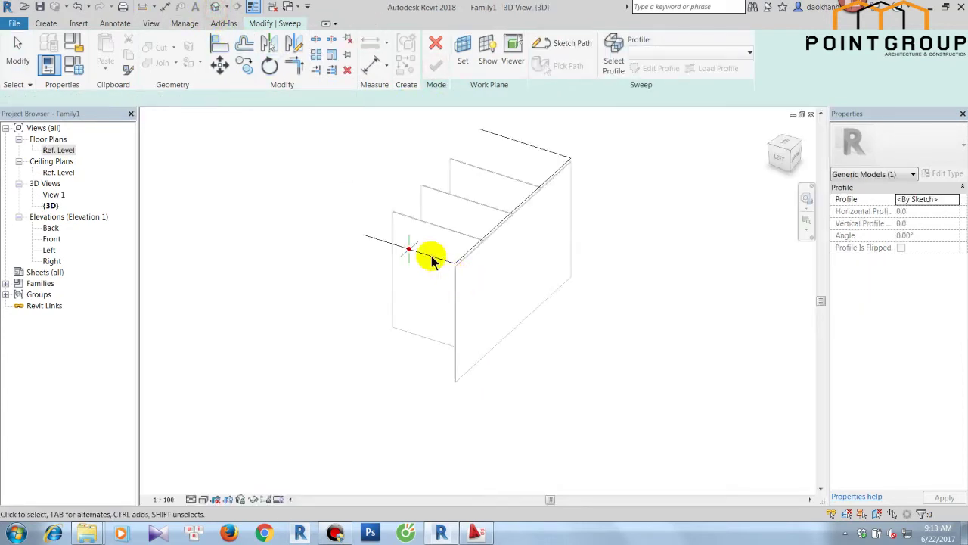
mouse_move(432, 255)
shift+middle_down()
mouse_move(659, 287)
mouse_move(569, 214)
shift+middle_up()
scroll(569, 214, up, 2)
click(560, 201)
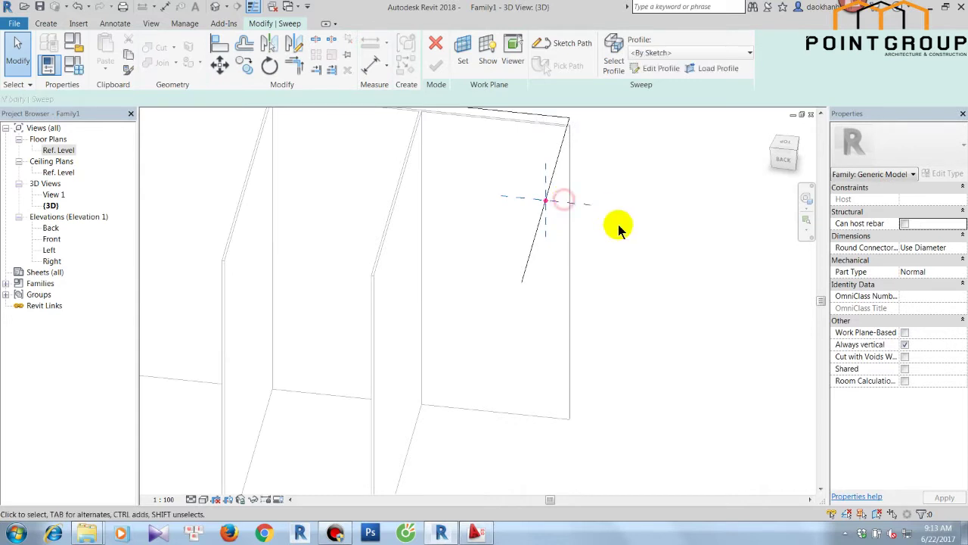
scroll(615, 227, up, 2)
click(655, 70)
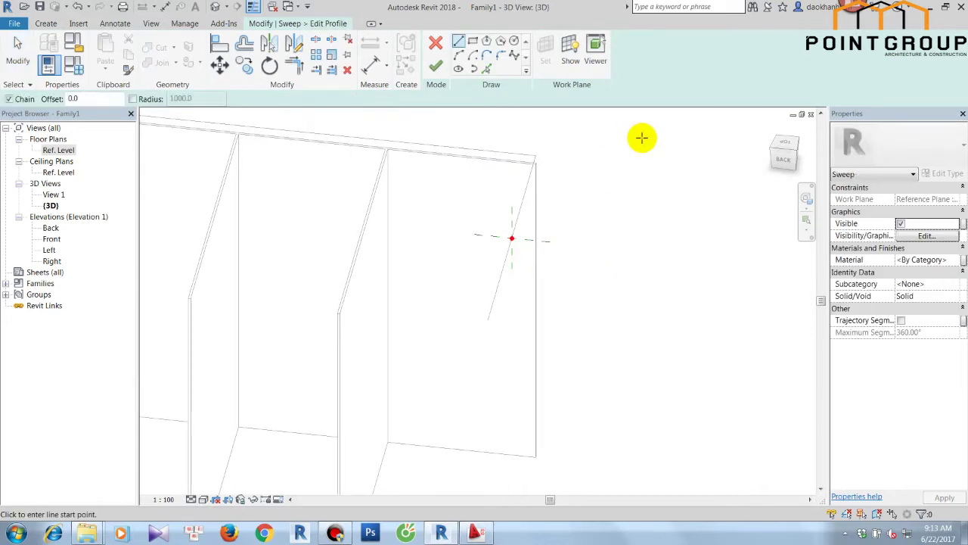
click(436, 66)
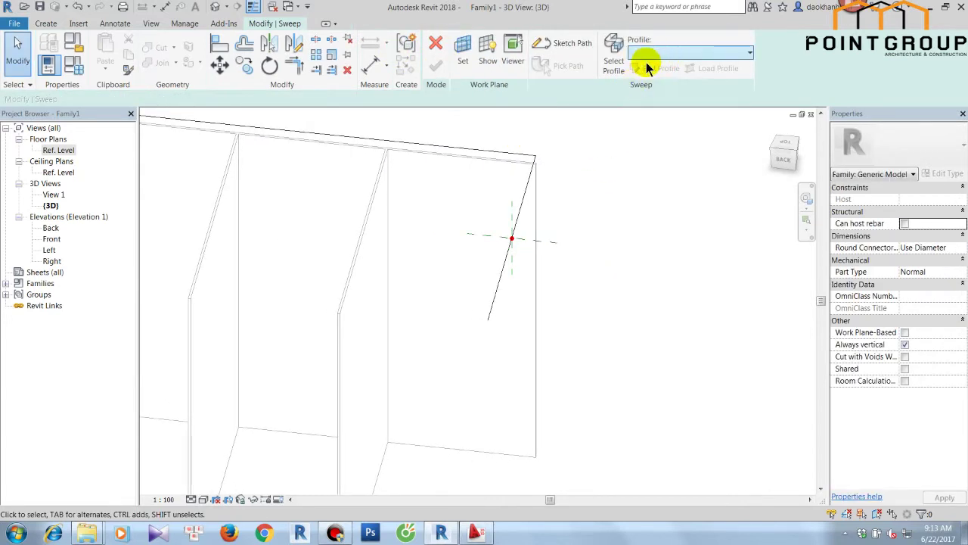
Keep the profile as By Sketch, checking the Load Profile dialog without loading anything.
click(624, 66)
click(678, 53)
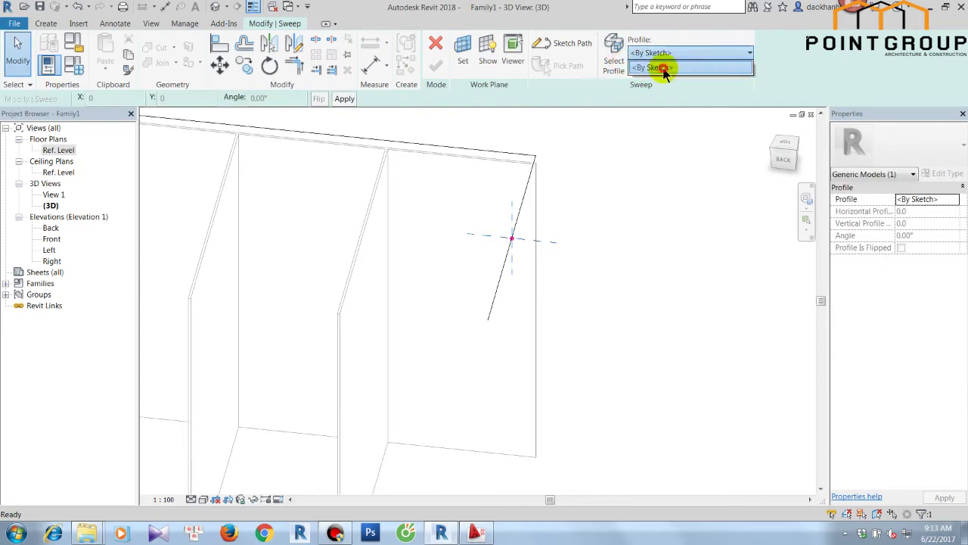
click(666, 67)
click(713, 76)
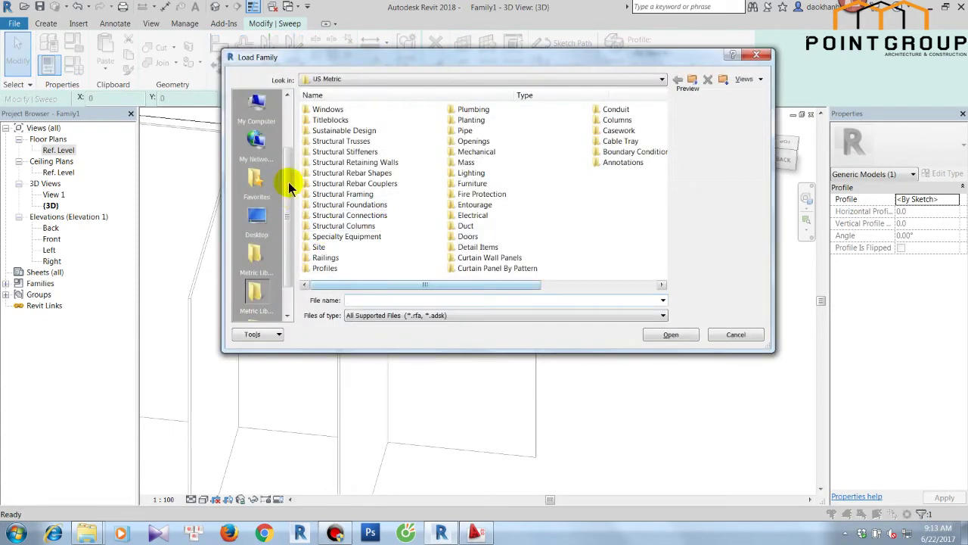
click(756, 55)
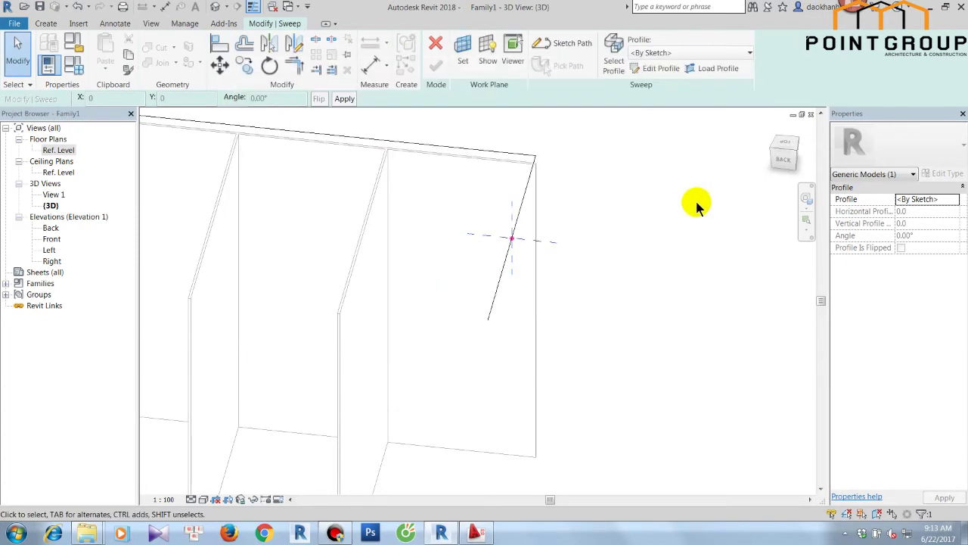
click(593, 261)
Reselect the profile at the path start and open its sketch with Edit Profile.
click(522, 241)
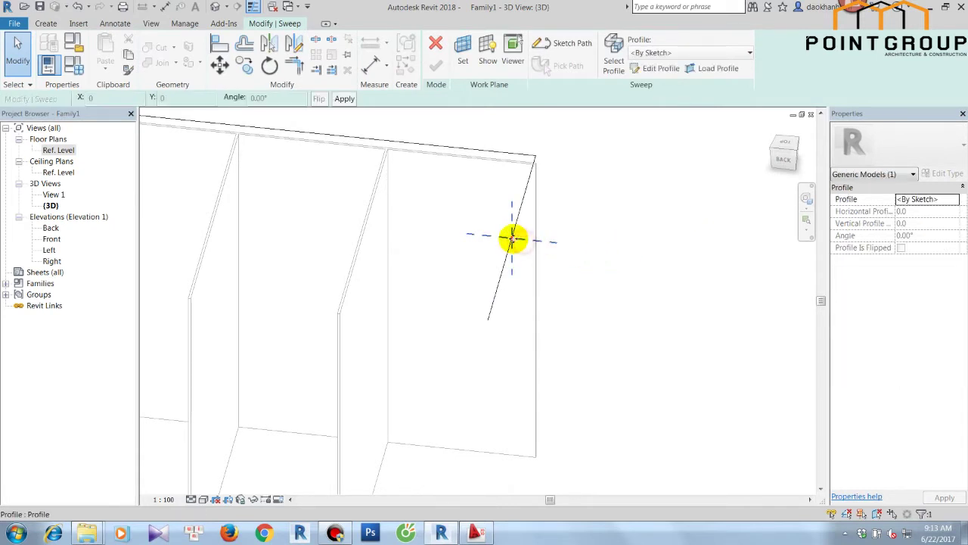
scroll(512, 238, up, 2)
scroll(512, 237, up, 2)
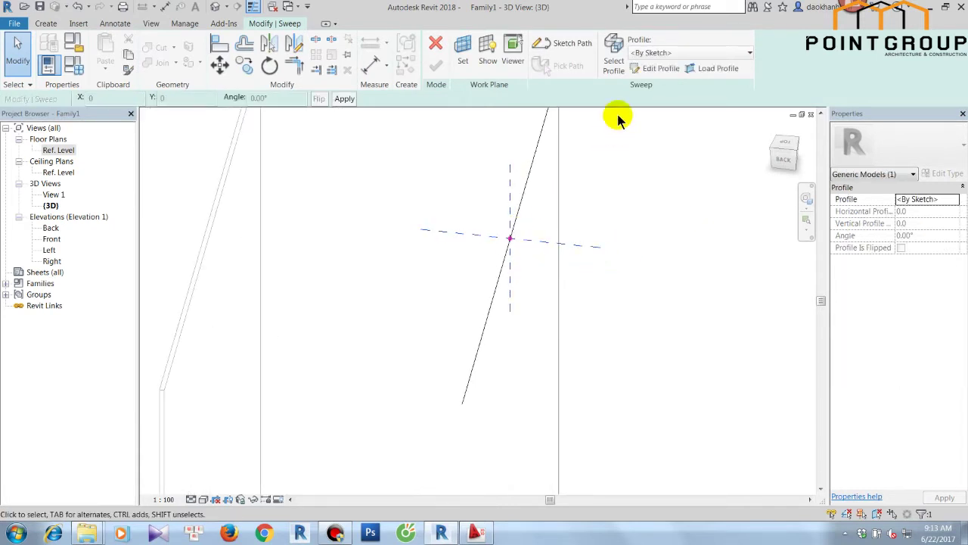
click(649, 68)
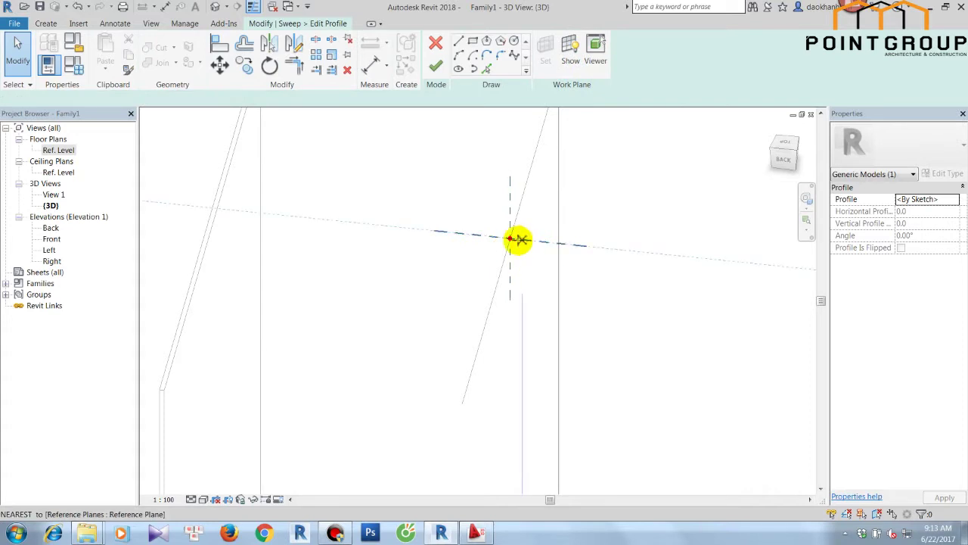
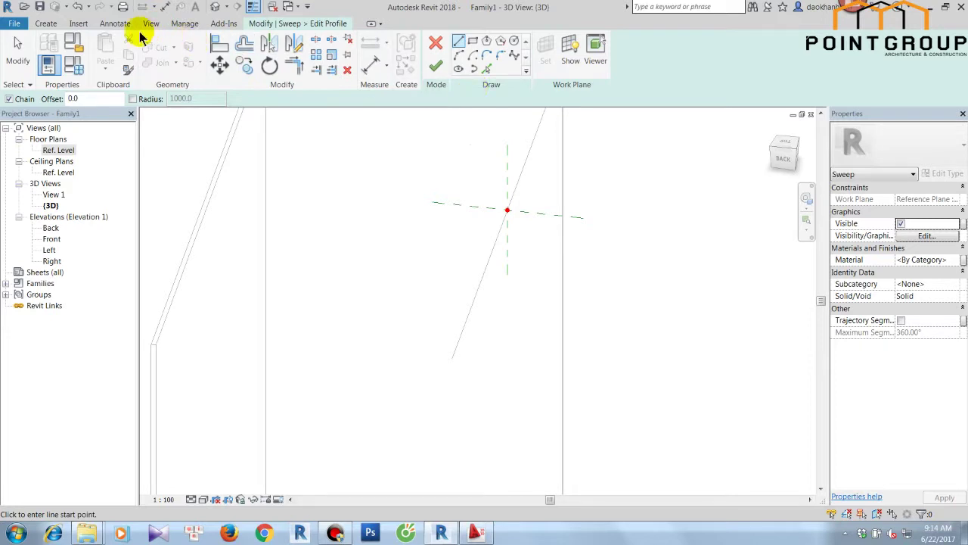
Start a CAD import and browse to D:\DCCD\Revit\Family to pick thanh treo tren.dwg.
click(80, 23)
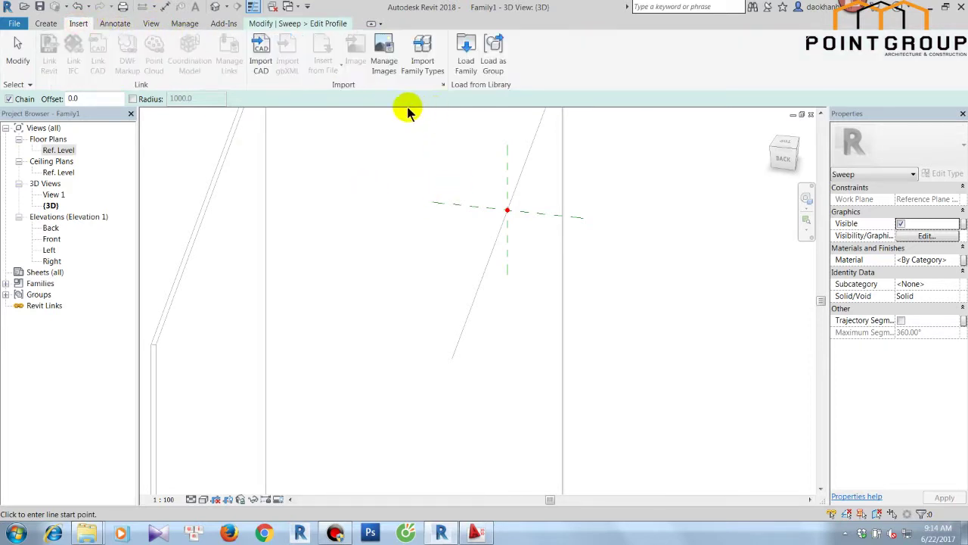
click(261, 68)
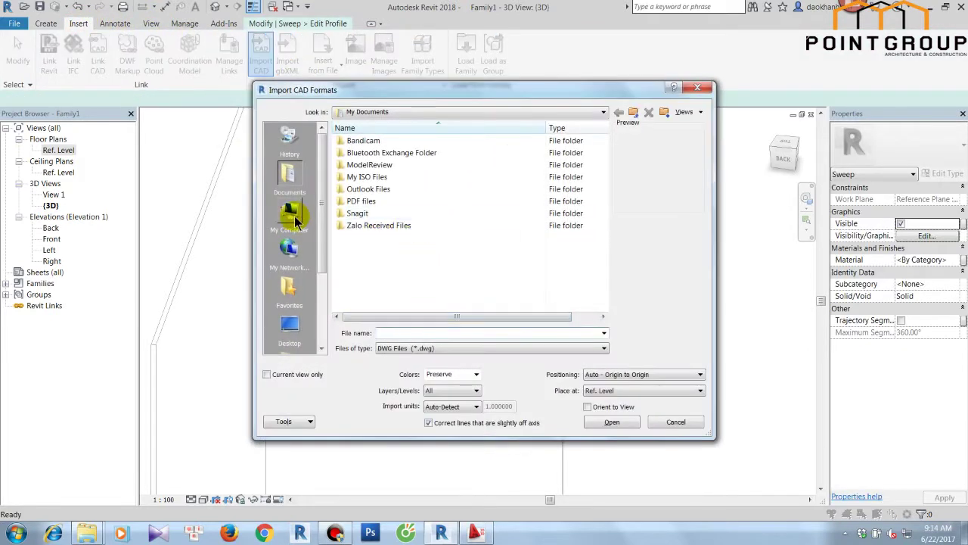
click(295, 218)
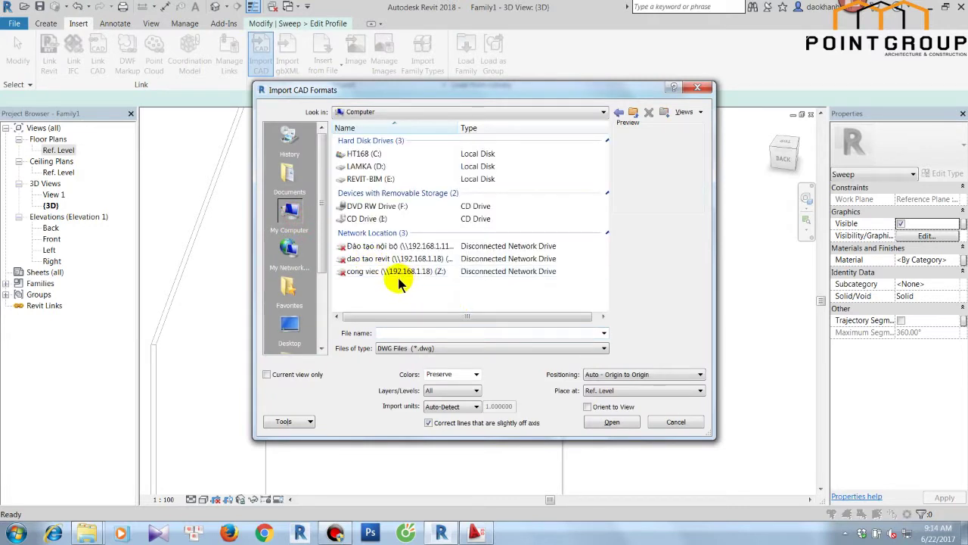
double_click(362, 166)
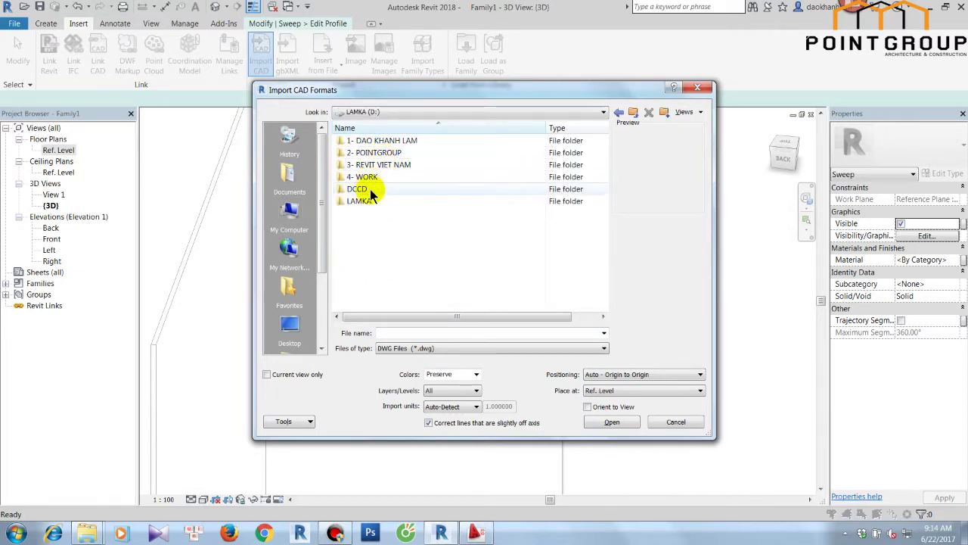
double_click(368, 190)
scroll(395, 273, down, 5)
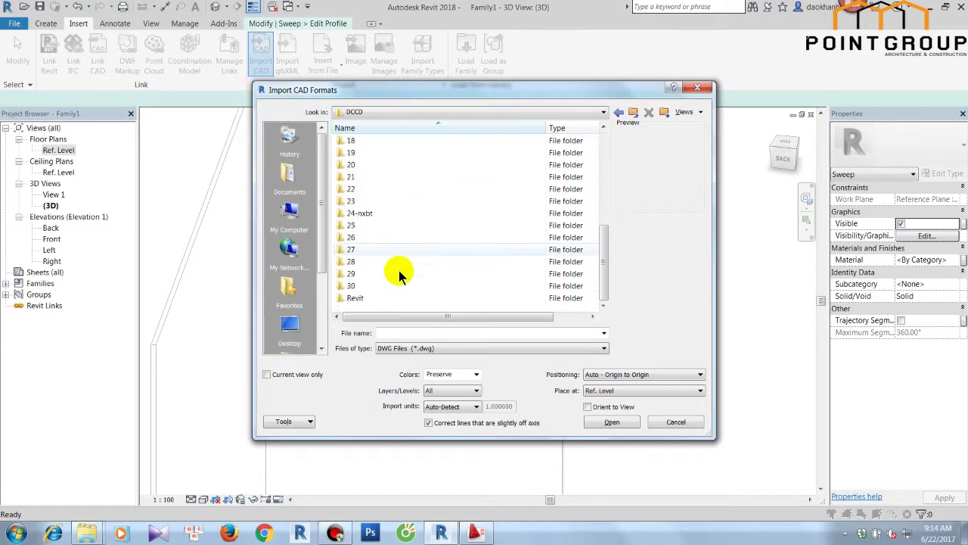
double_click(360, 295)
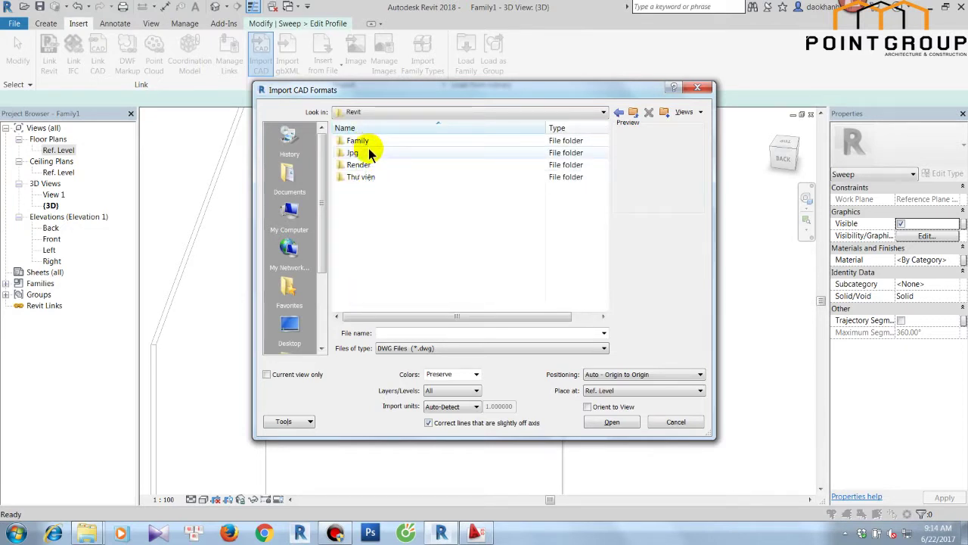
double_click(368, 147)
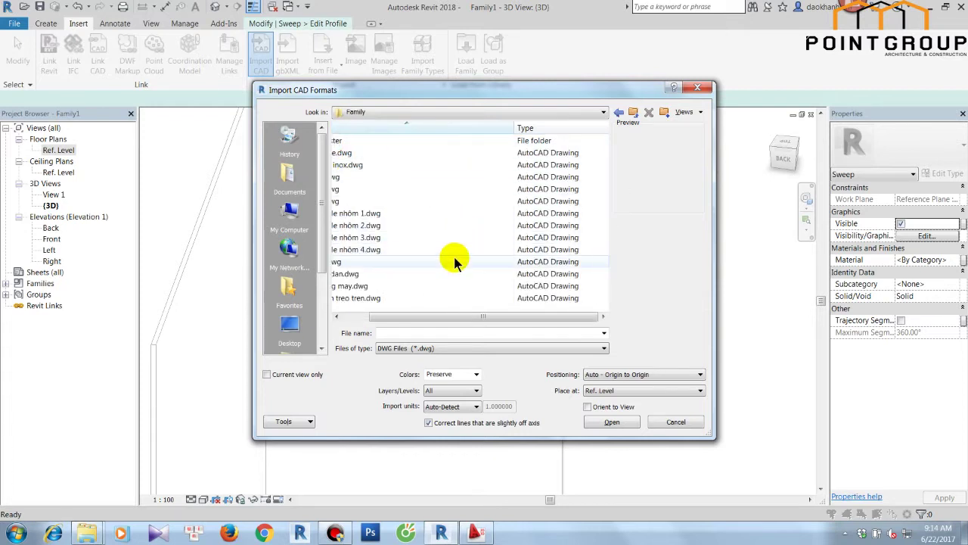
click(376, 154)
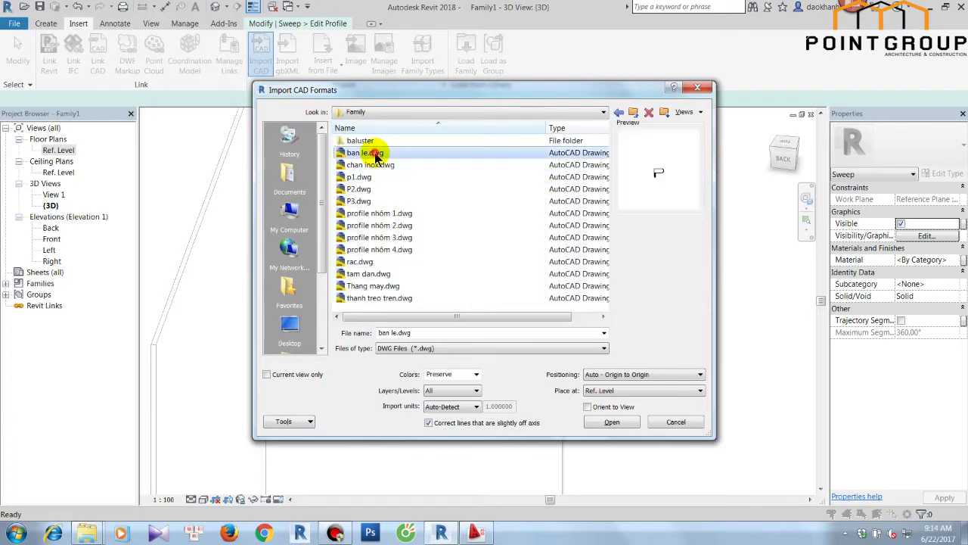
click(377, 164)
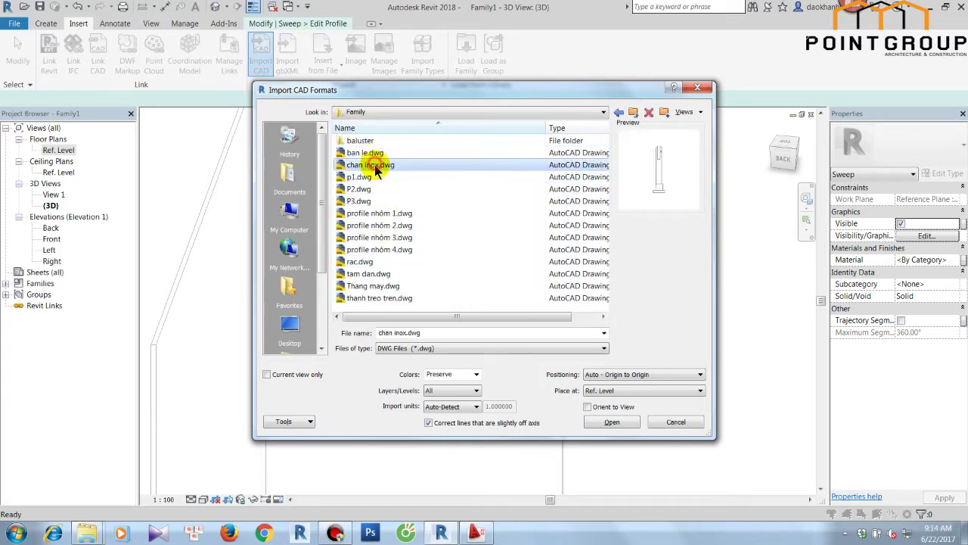
click(388, 297)
Import the drawing in millimetres, positioned center-to-center at Ref. Level.
click(459, 412)
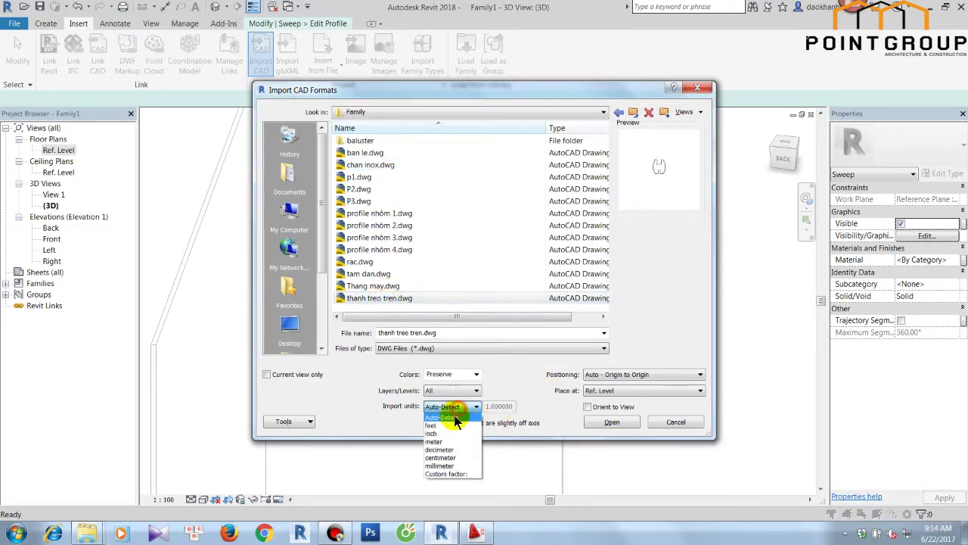
click(442, 466)
click(643, 373)
click(639, 382)
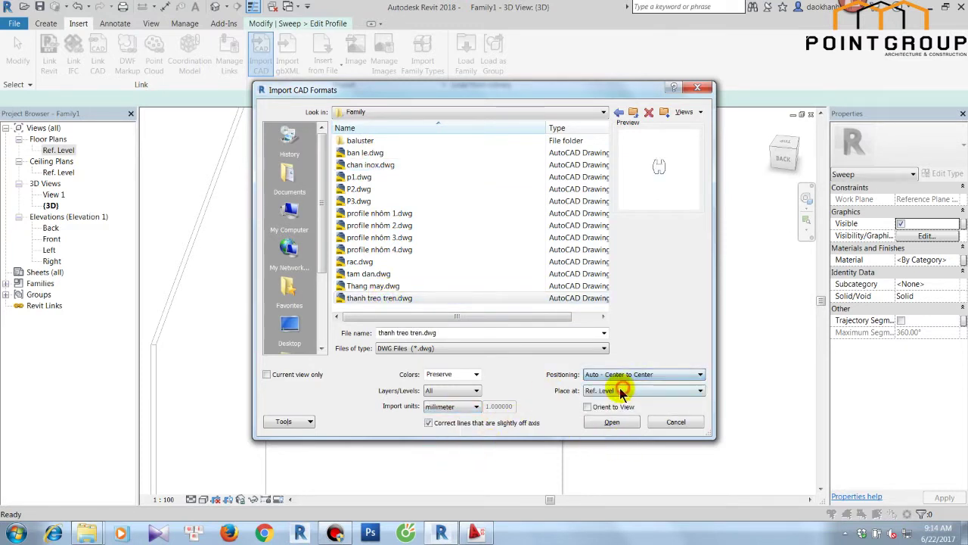
click(602, 423)
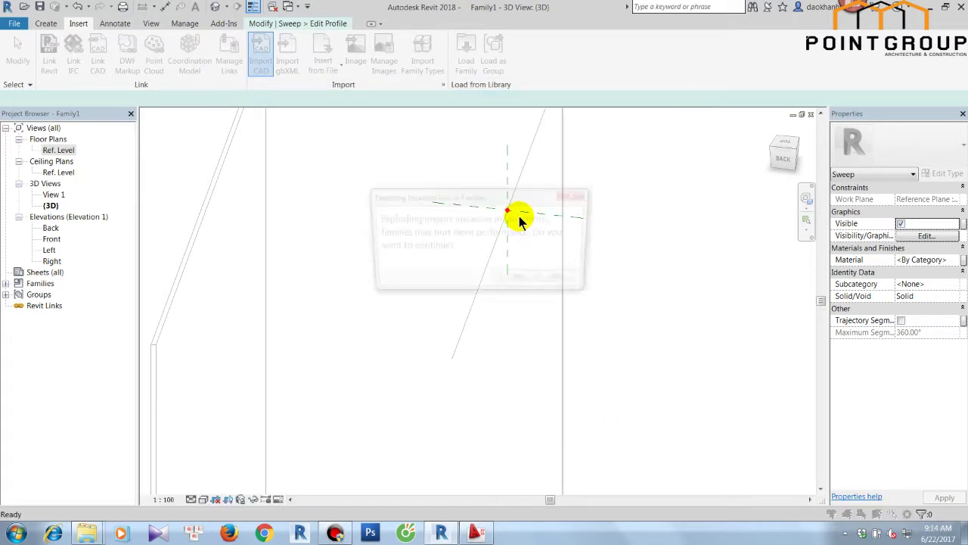
Explode the imported drawing and dismiss the overlapping-lines warning.
click(518, 219)
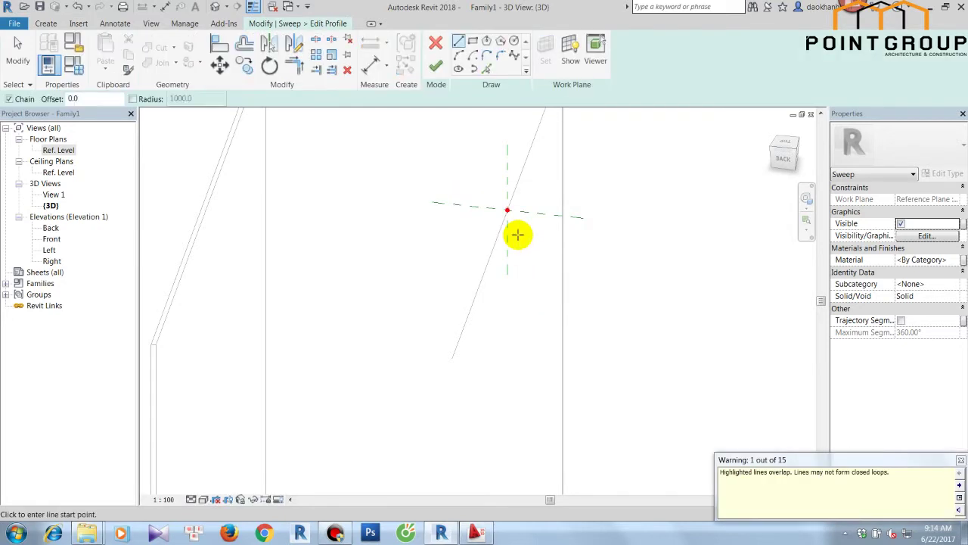
scroll(508, 209, up, 3)
scroll(523, 225, up, 1)
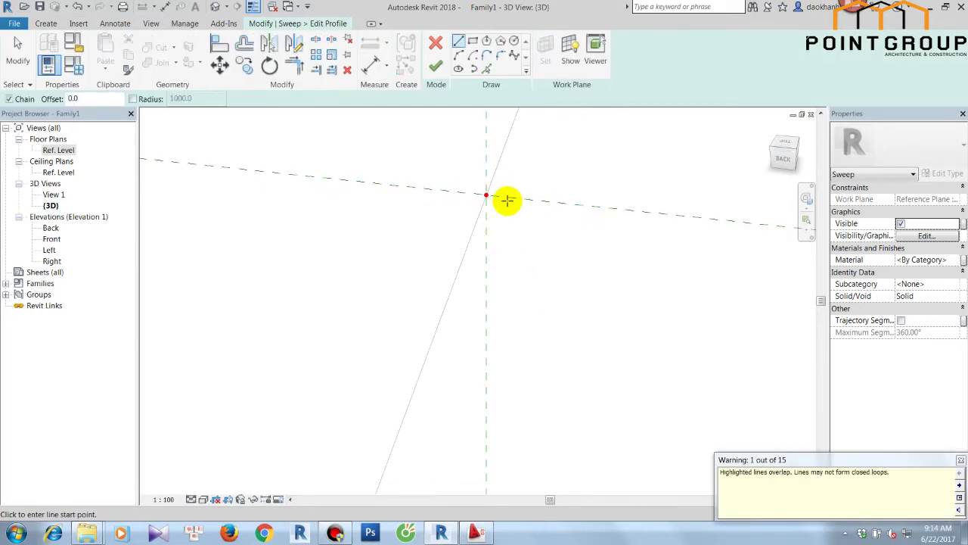
click(960, 459)
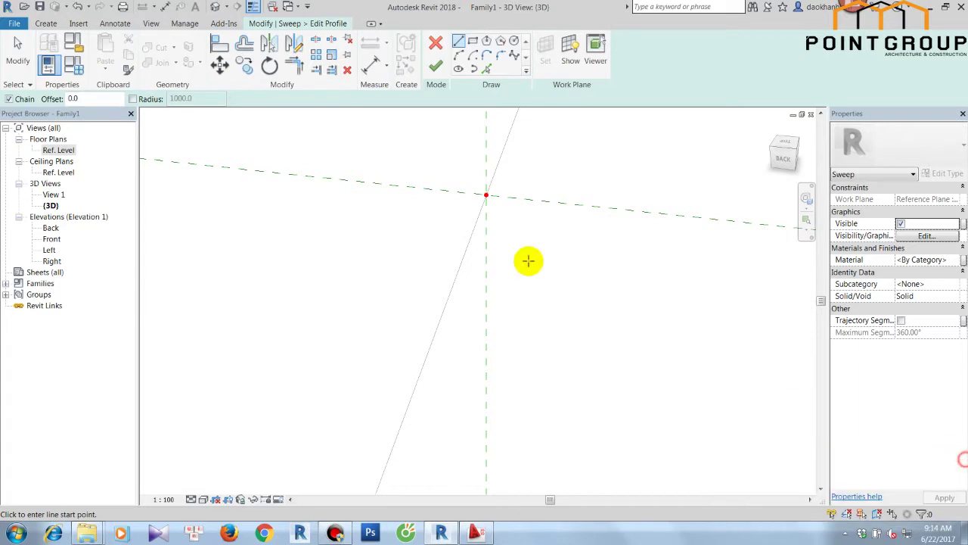
Window-select the 14 profile elements, then clear the selection and return to the sweep.
click(487, 199)
scroll(473, 202, down, 2)
scroll(474, 194, down, 2)
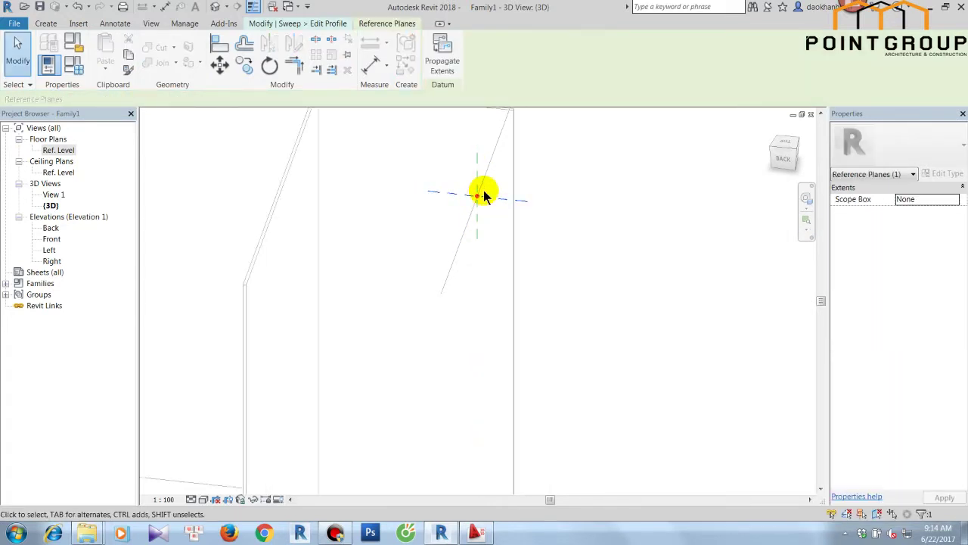
scroll(479, 189, down, 3)
scroll(505, 266, down, 3)
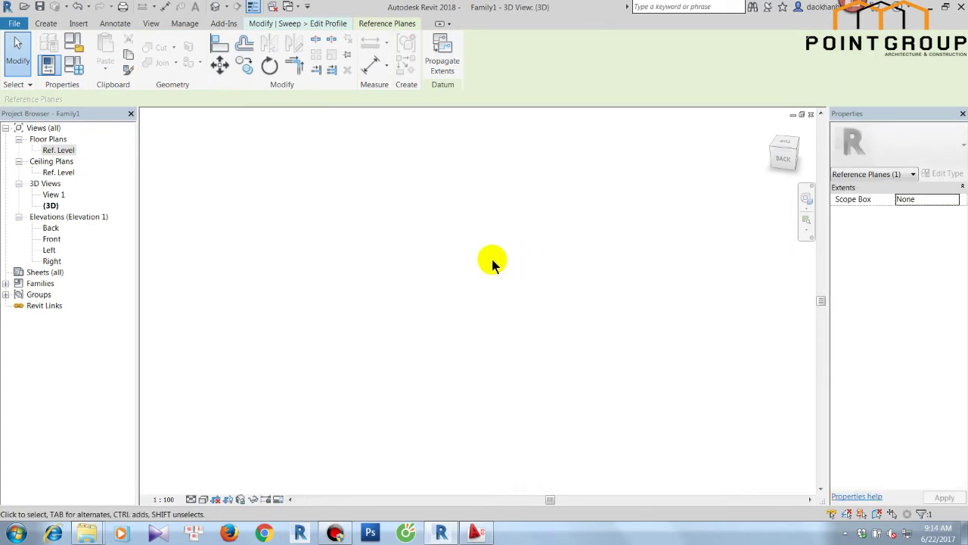
drag(277, 182, 715, 422)
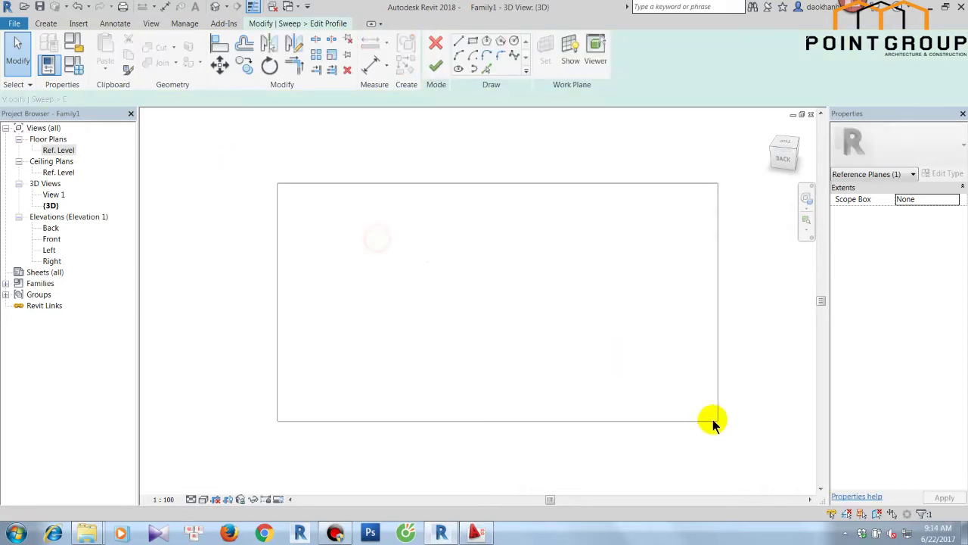
click(617, 340)
scroll(479, 303, up, 5)
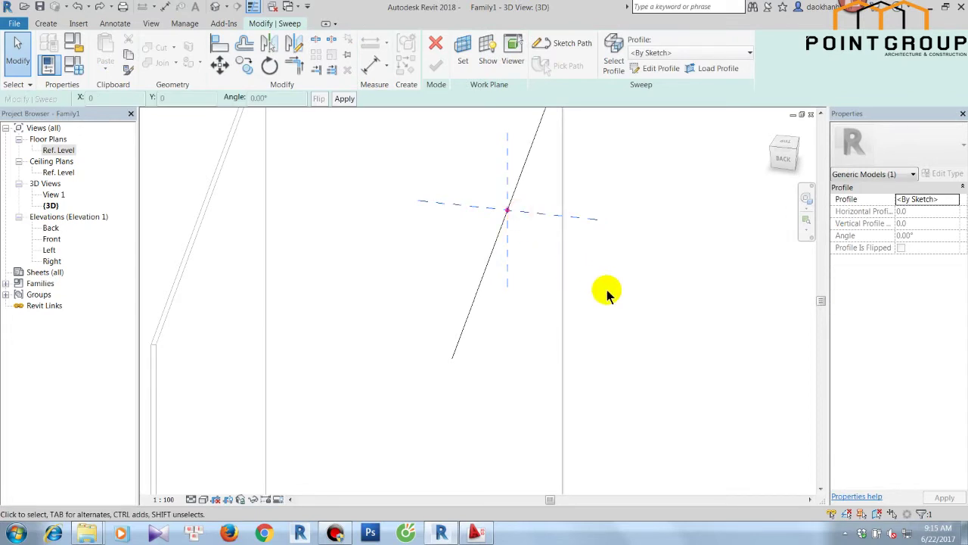
scroll(609, 293, down, 2)
click(626, 294)
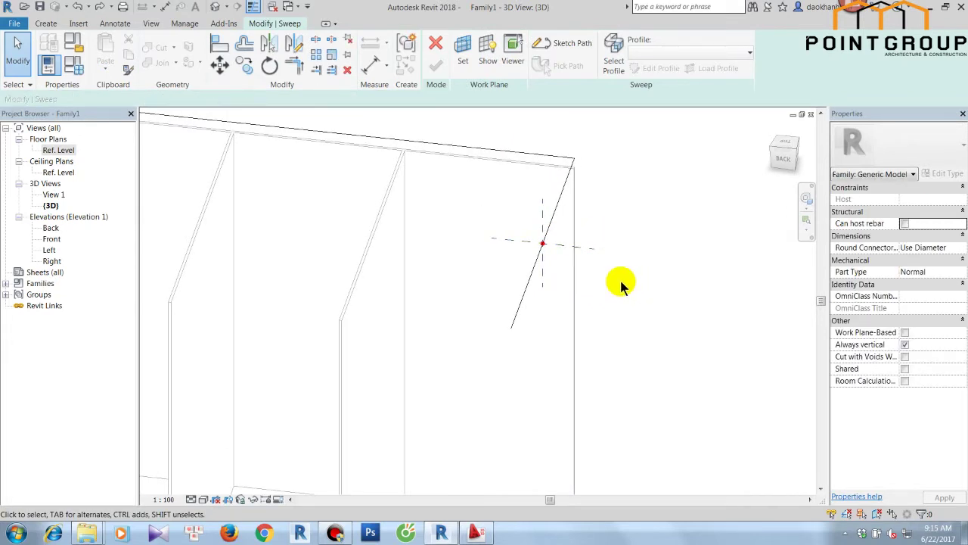
Create a new family from the Metric Profile template.
click(16, 25)
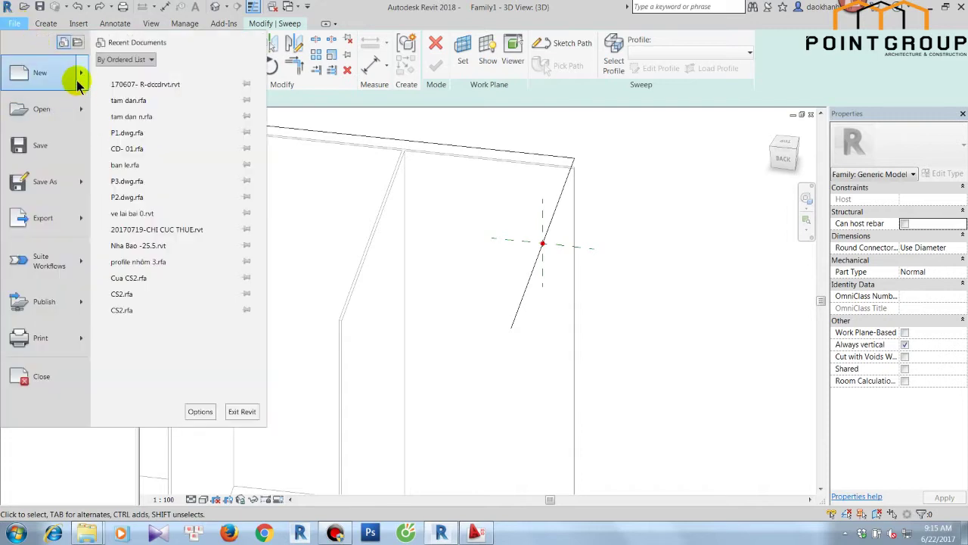
mouse_move(41, 73)
click(140, 106)
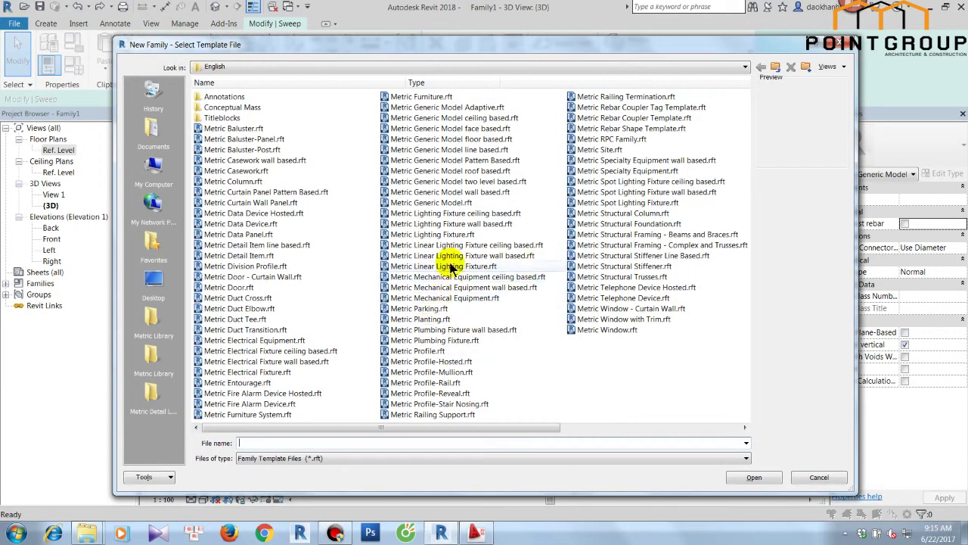
click(428, 351)
click(749, 477)
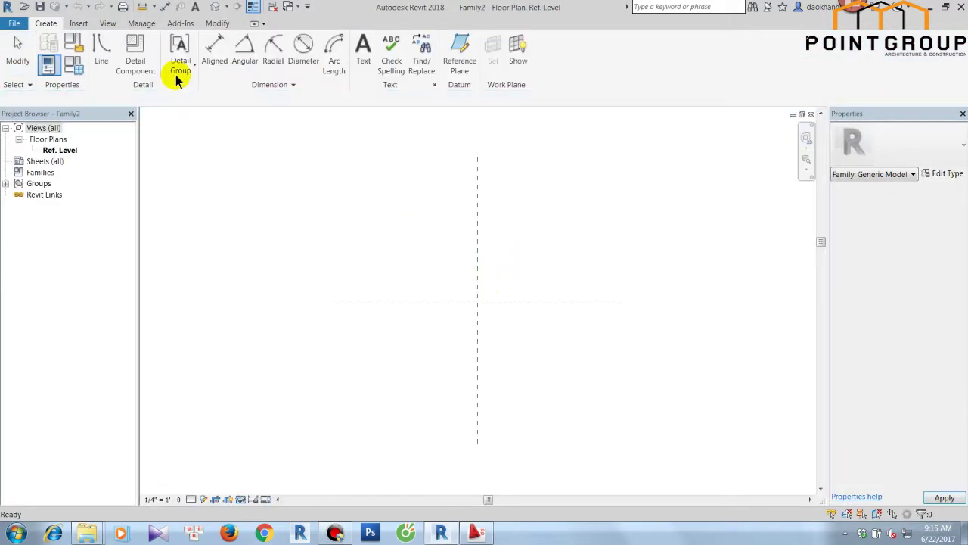
Import thanh treo tren.dwg into the profile family and select it.
click(78, 24)
click(257, 54)
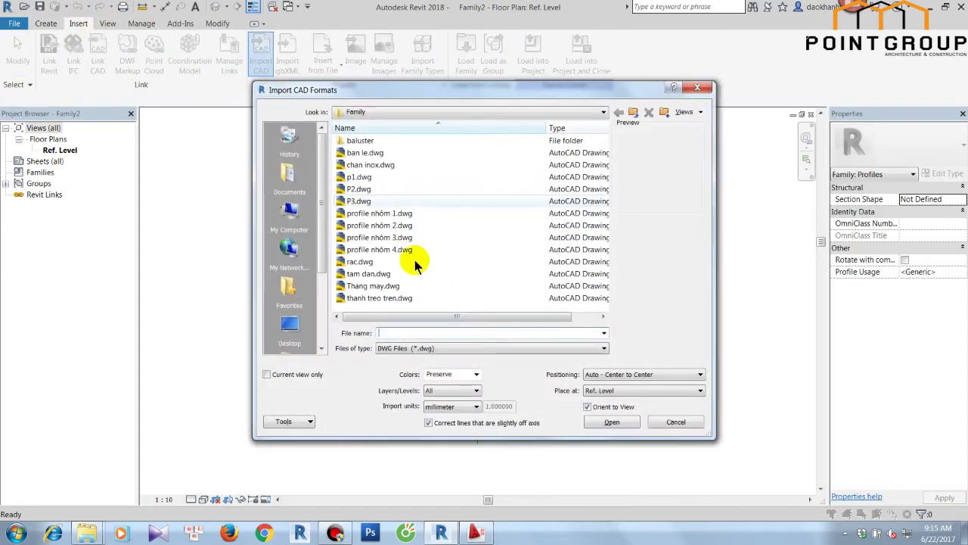
click(385, 299)
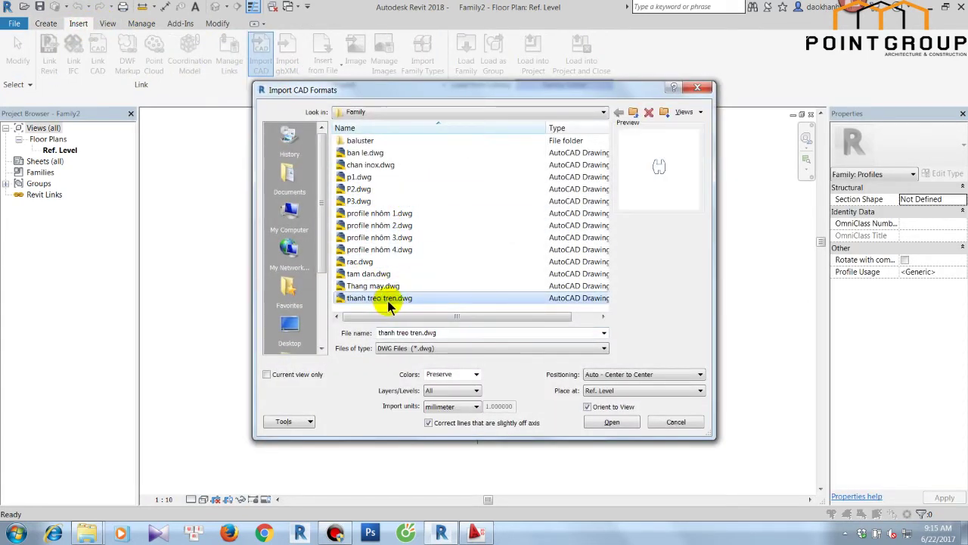
click(611, 423)
click(494, 309)
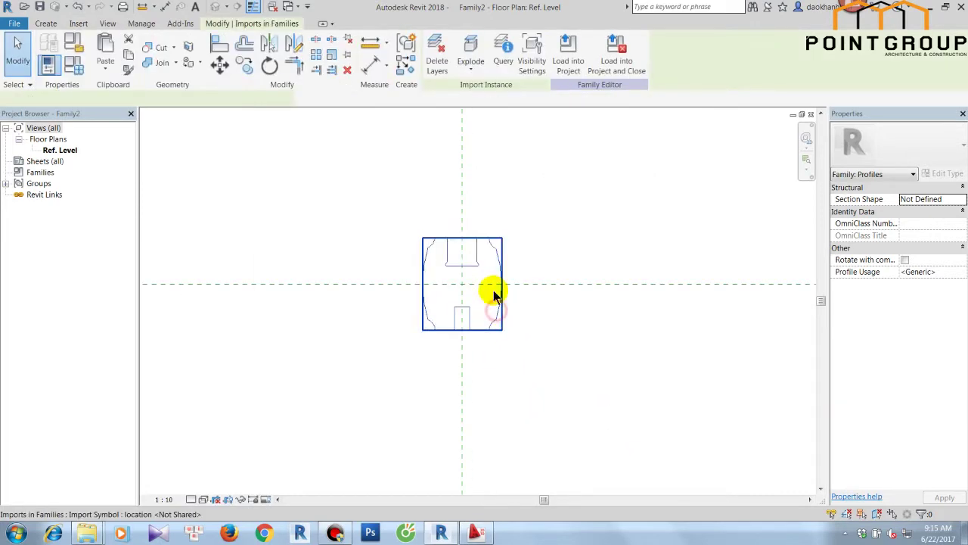
Fully explode the imported drawing into separate lines.
scroll(493, 295, up, 3)
scroll(496, 314, down, 1)
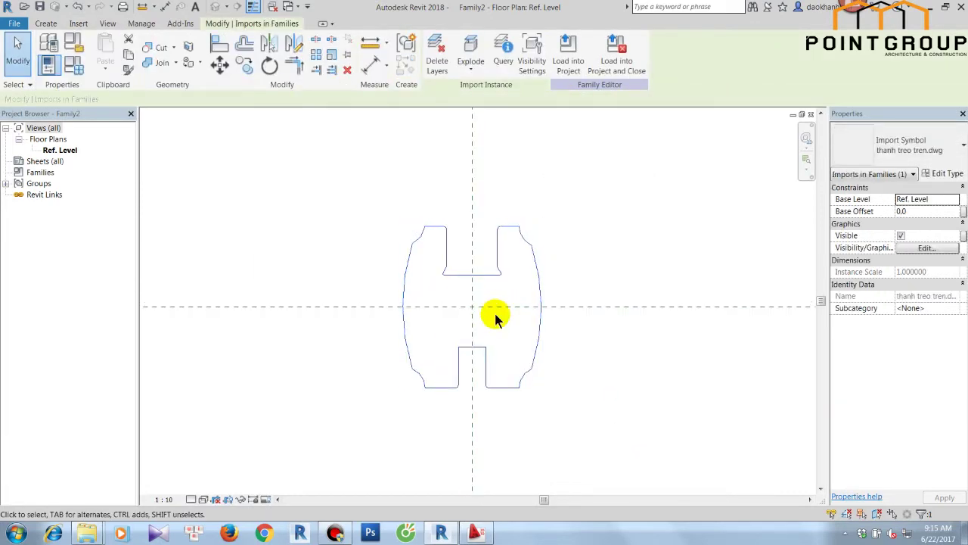
click(572, 372)
click(537, 328)
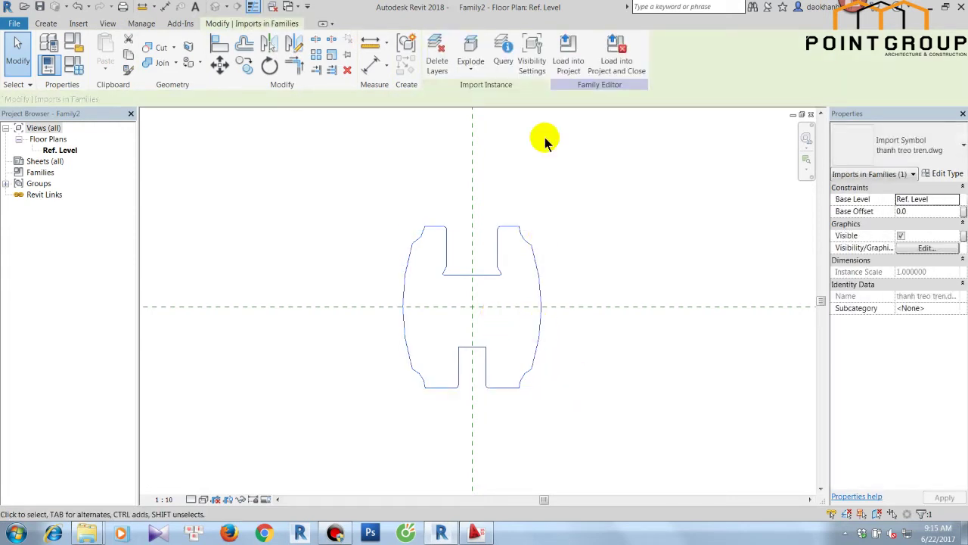
click(469, 72)
click(477, 113)
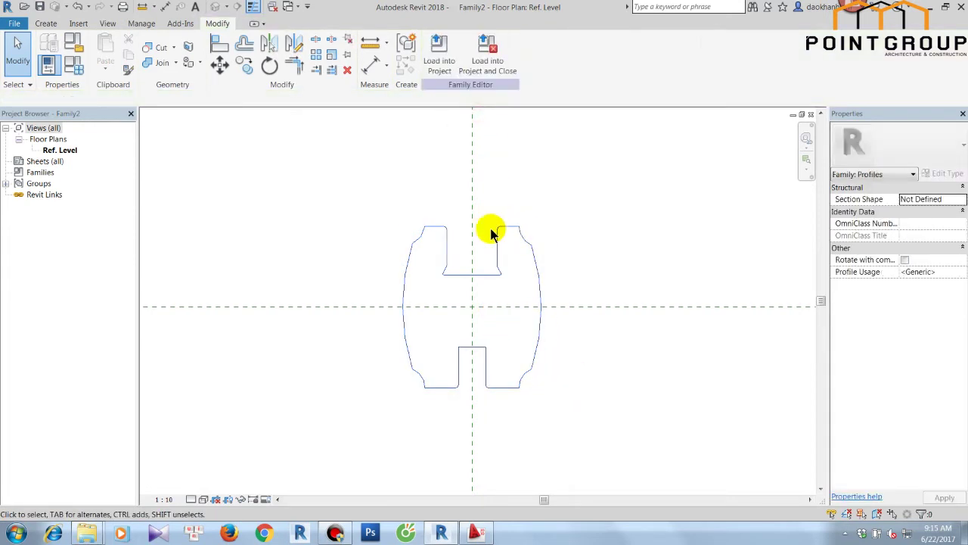
Assign all exploded profile lines to the Profiles subcategory.
mouse_move(381, 211)
mouse_down()
mouse_move(620, 392)
mouse_move(614, 412)
mouse_up()
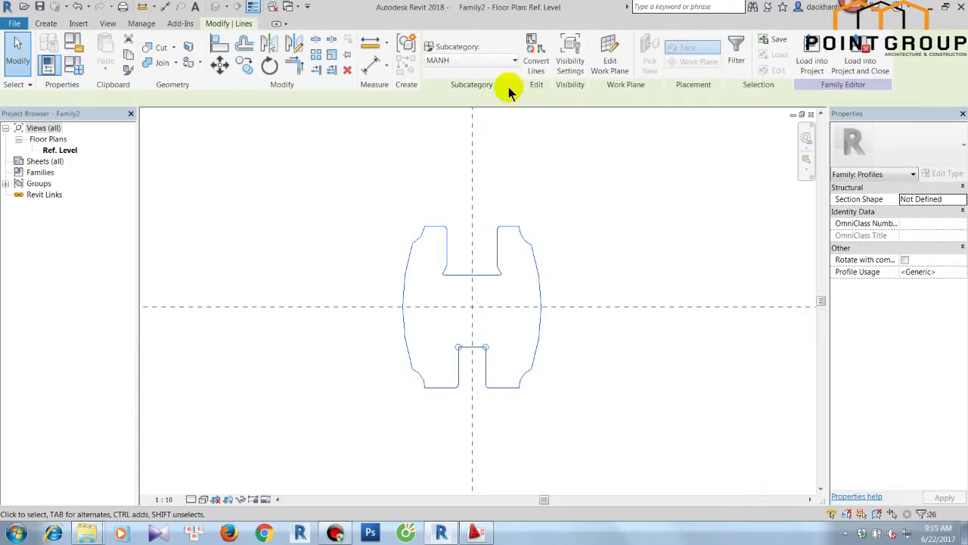
click(495, 65)
click(454, 75)
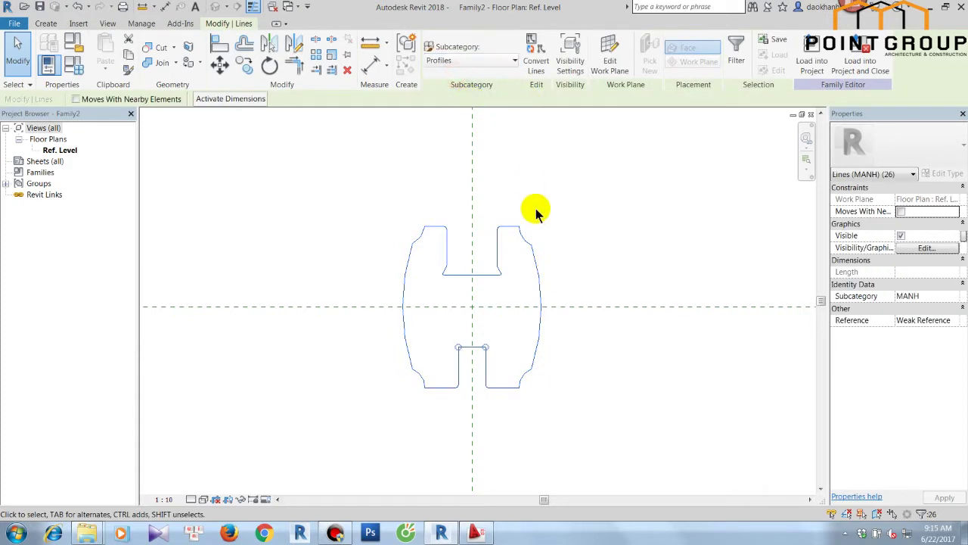
click(602, 214)
scroll(547, 272, down, 2)
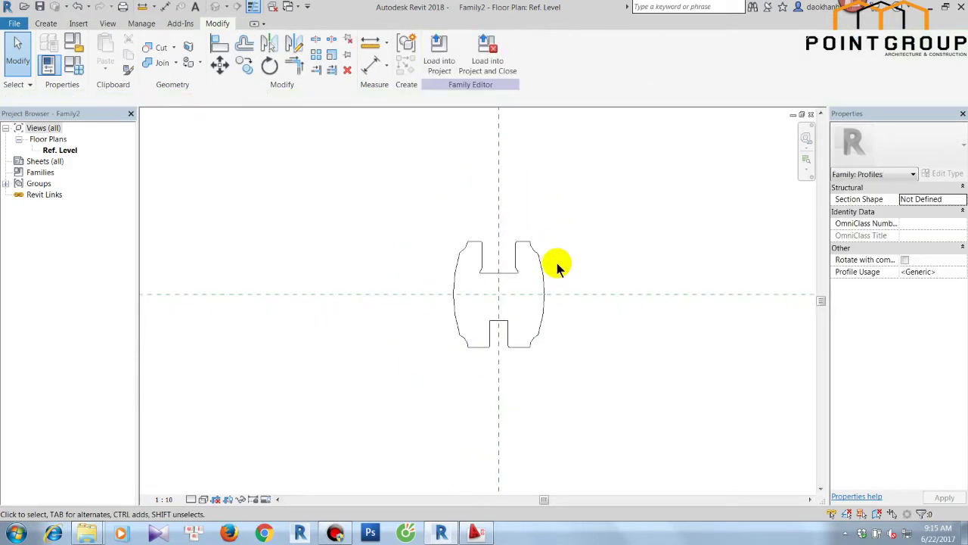
Try Load into Project, cancel it, and bring up Save As with Ctrl+S.
click(439, 70)
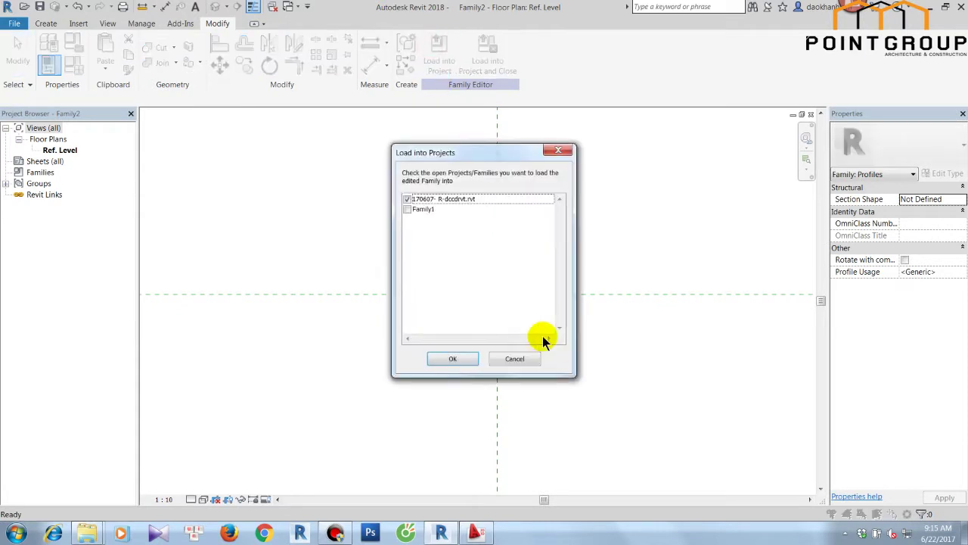
click(558, 149)
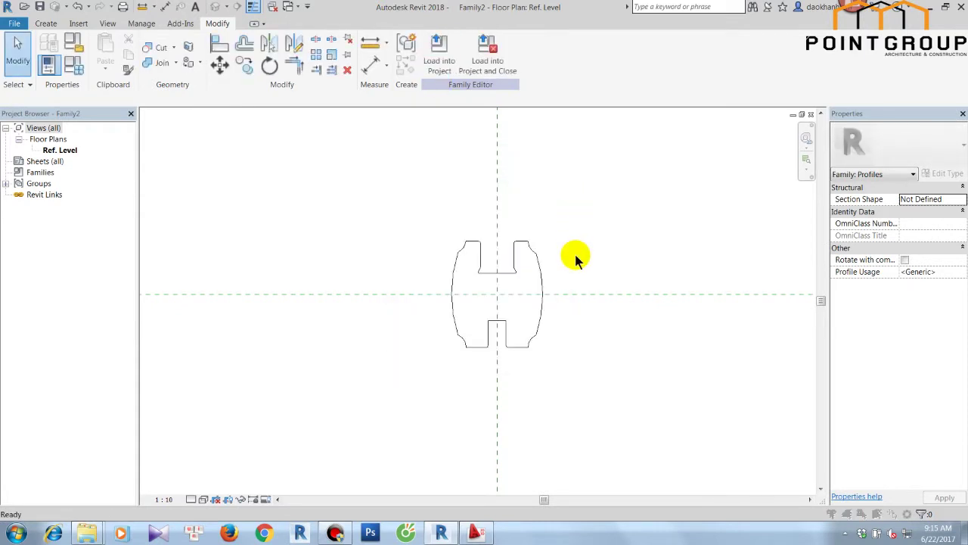
key(ctrl+s)
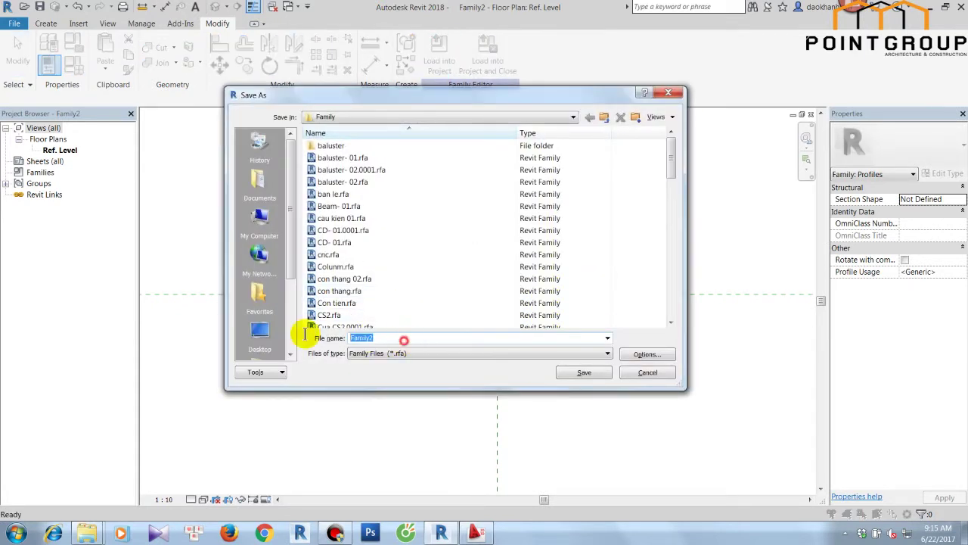
Save the profile family as thanh treo tren.rfa.
click(454, 242)
click(486, 339)
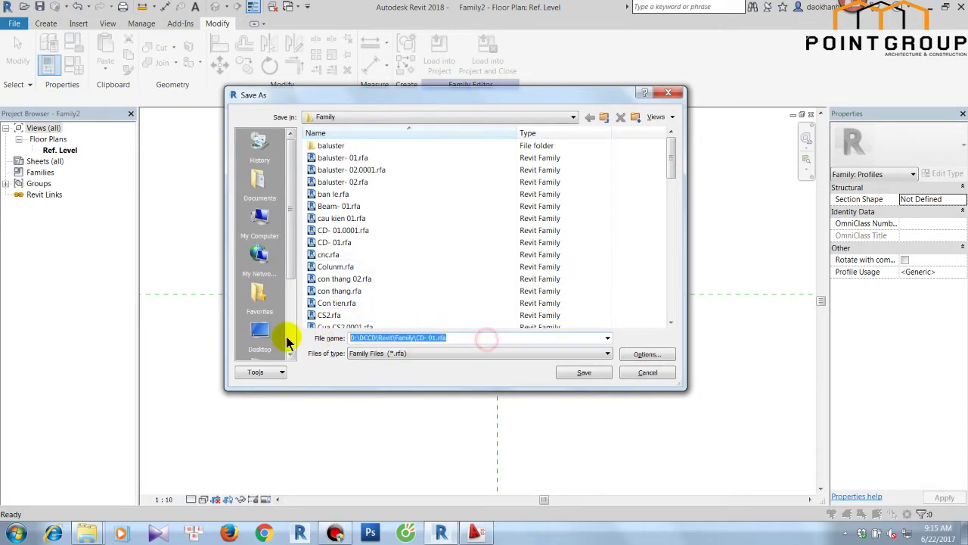
text(thanh t)
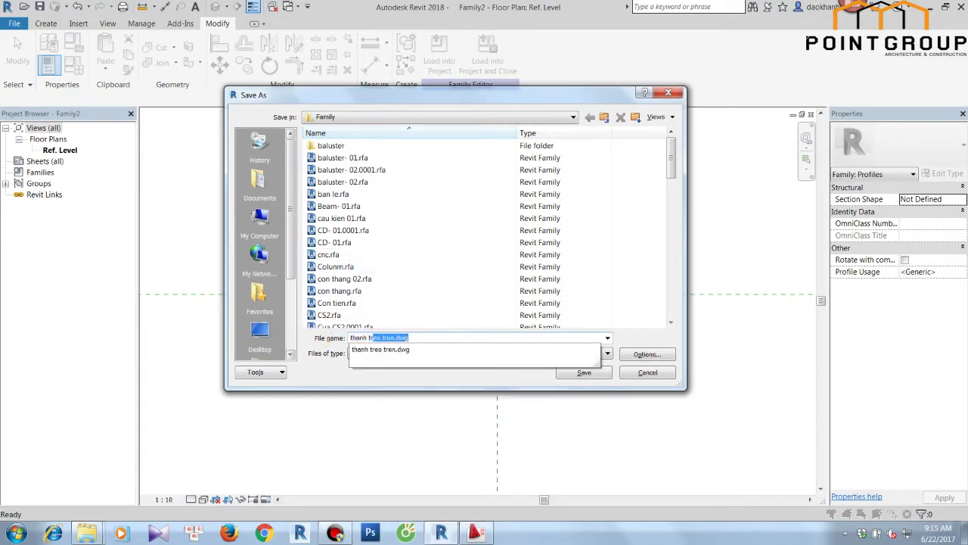
click(439, 339)
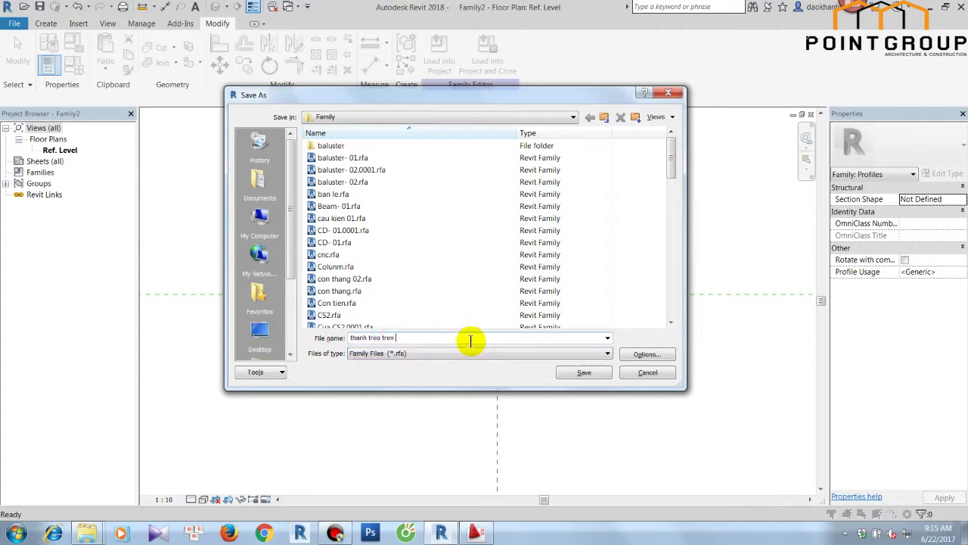
click(600, 372)
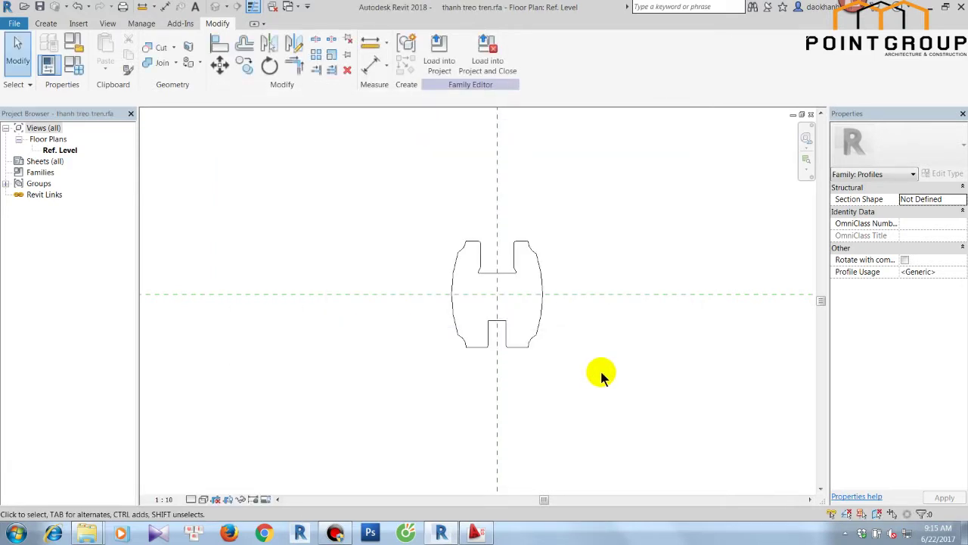
Check the horizontal slot line, then load the profile into the 170607 project.
click(496, 274)
scroll(494, 272, up, 5)
click(499, 270)
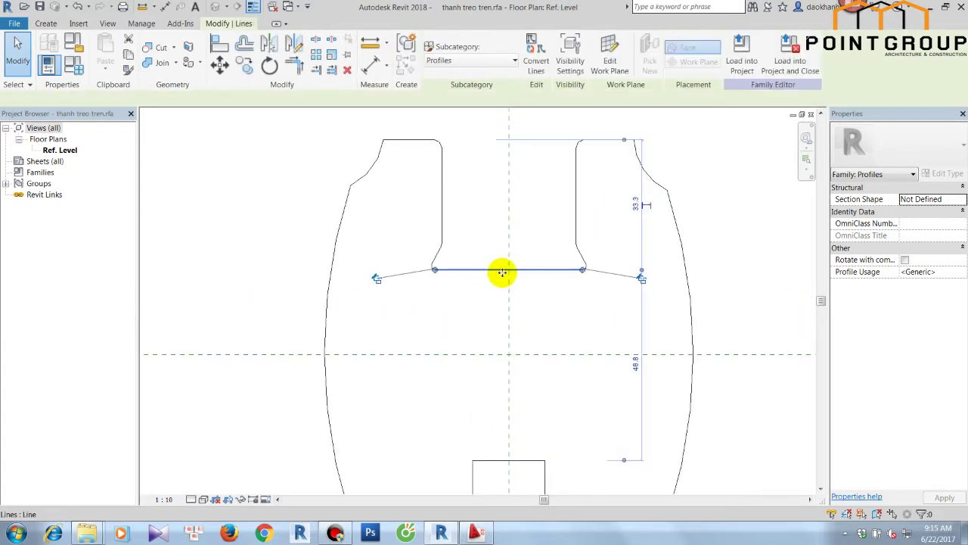
key(Escape)
scroll(435, 271, up, 4)
scroll(434, 272, up, 1)
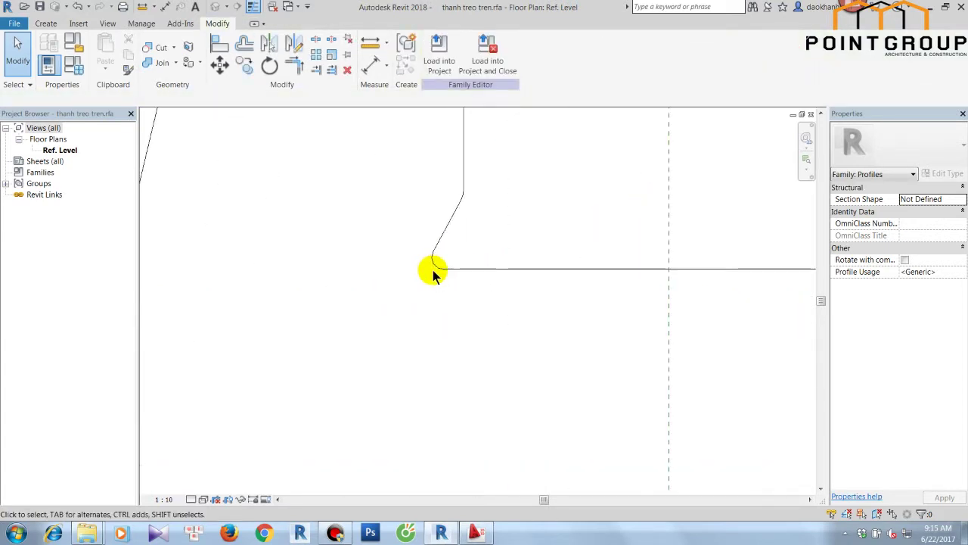
click(439, 55)
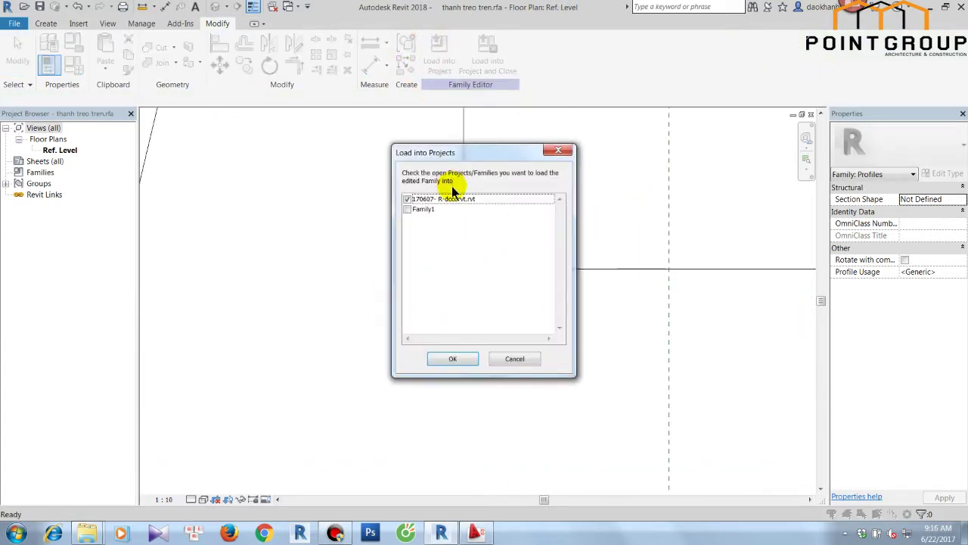
click(452, 362)
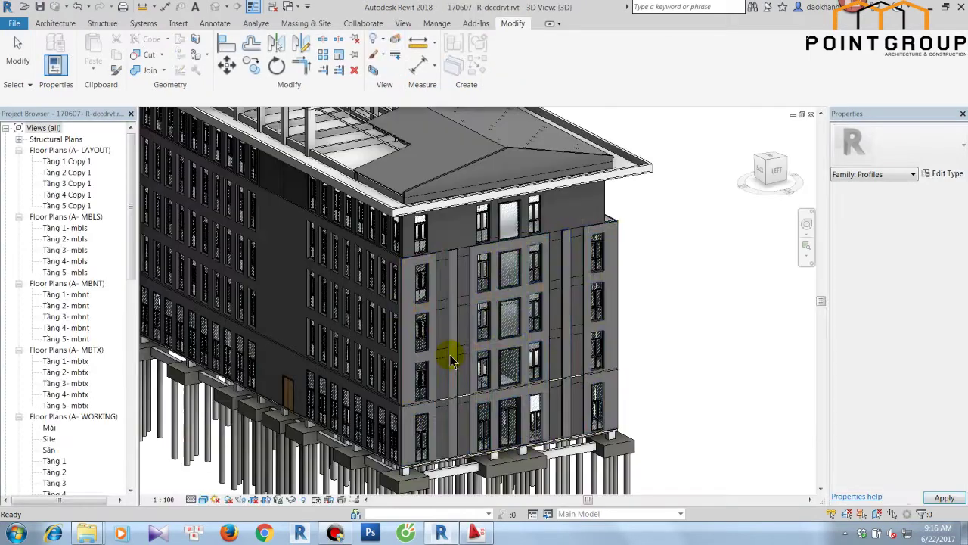
Load the profile into Family1 only, excluding the building project.
key(ctrl+Tab)
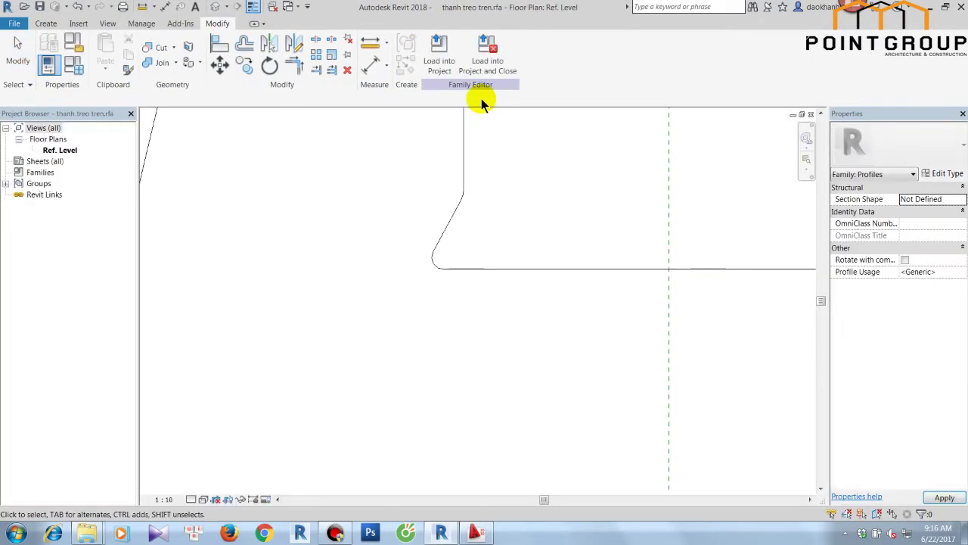
click(440, 61)
click(408, 200)
click(408, 210)
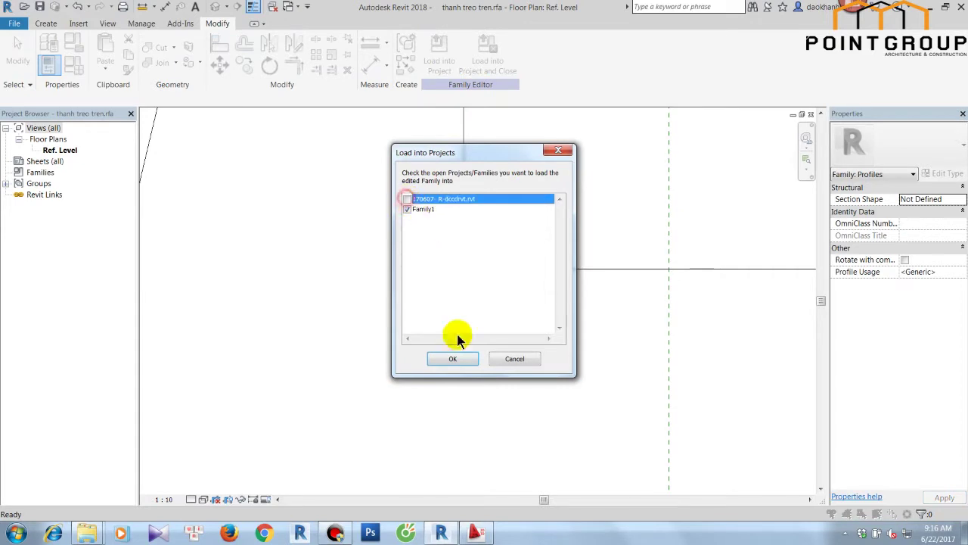
click(452, 358)
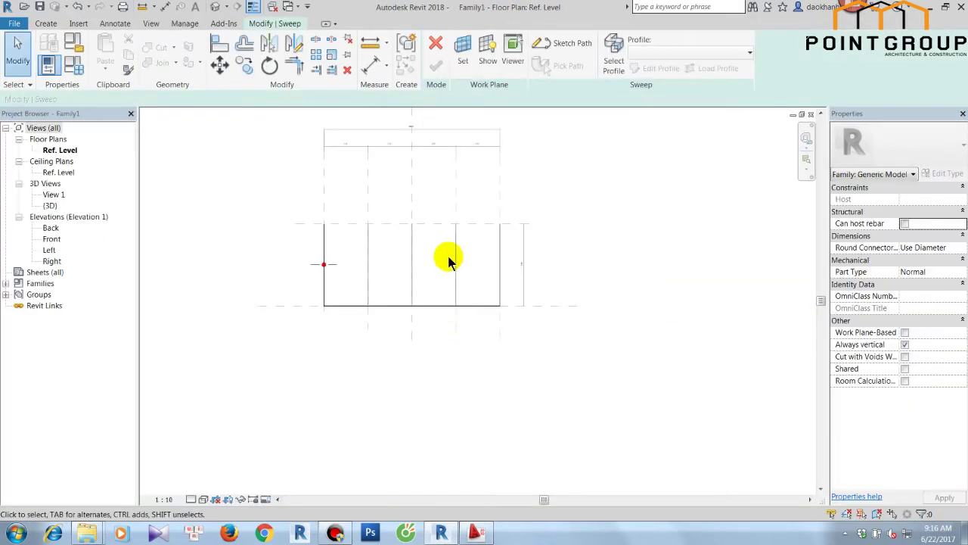
In the 3D view, set the rail sweep's profile to thanh treo tren and finish the sweep.
click(215, 8)
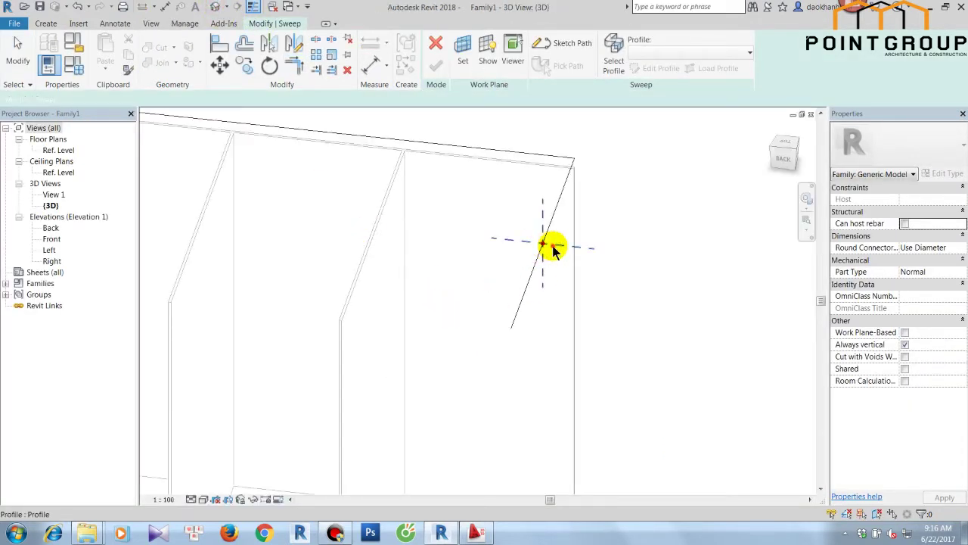
click(553, 246)
click(681, 53)
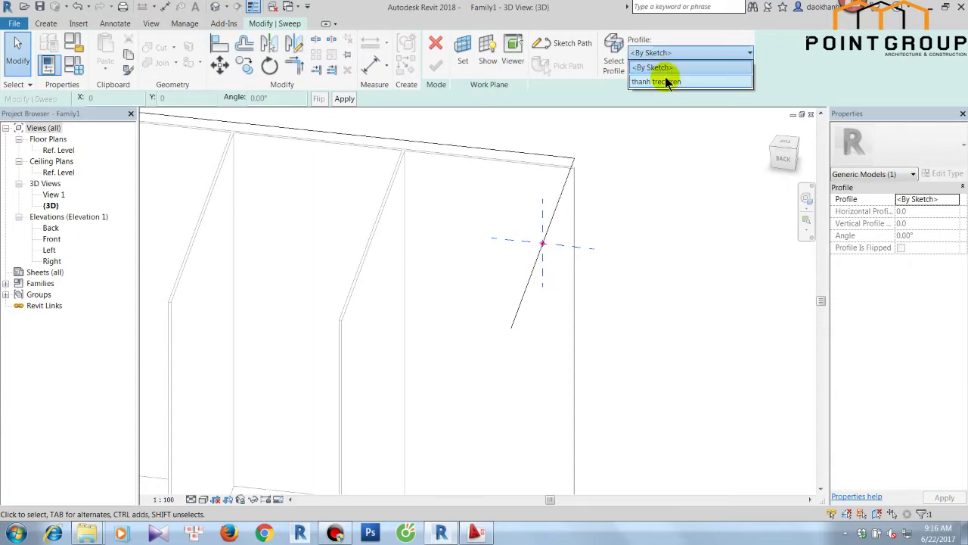
click(667, 82)
click(435, 66)
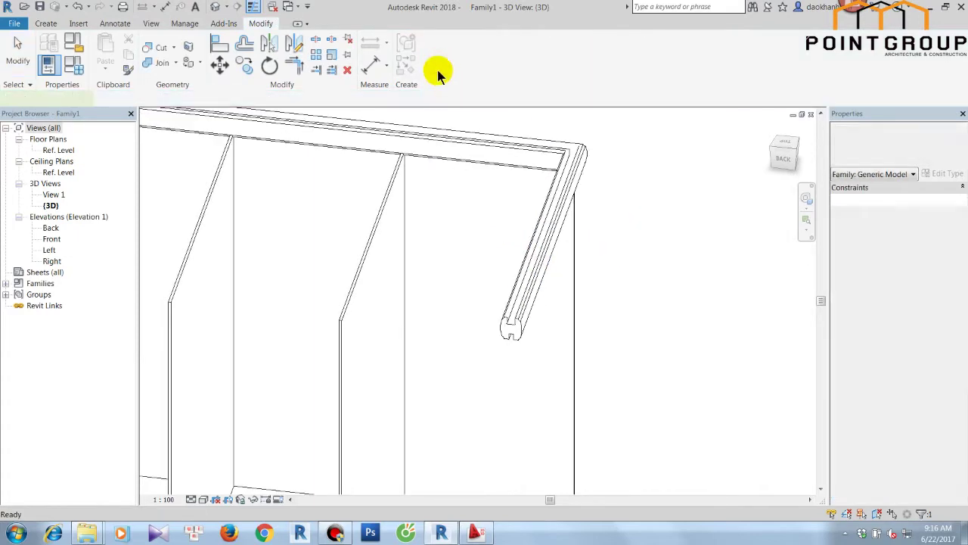
Switch the 3D view to the Shaded visual style.
scroll(648, 270, down, 5)
scroll(658, 281, down, 2)
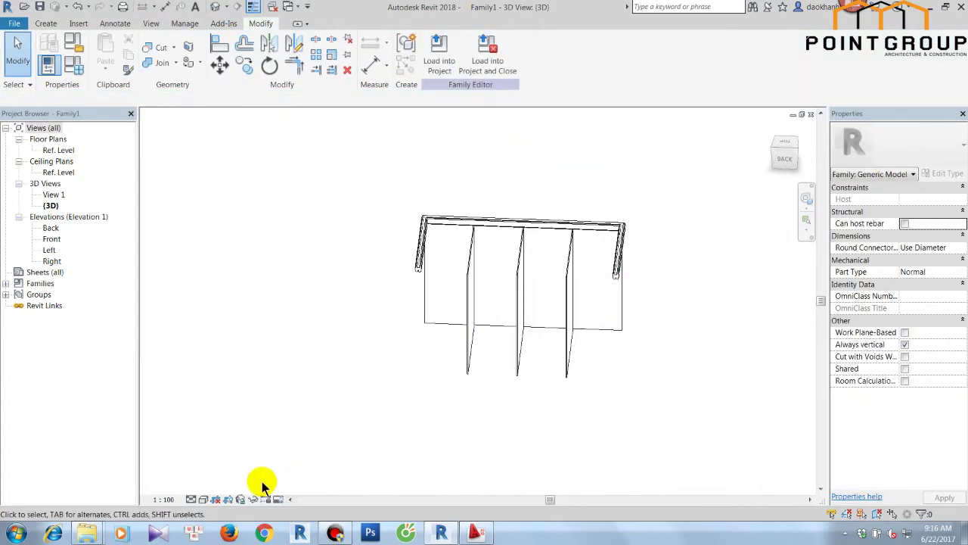
click(203, 499)
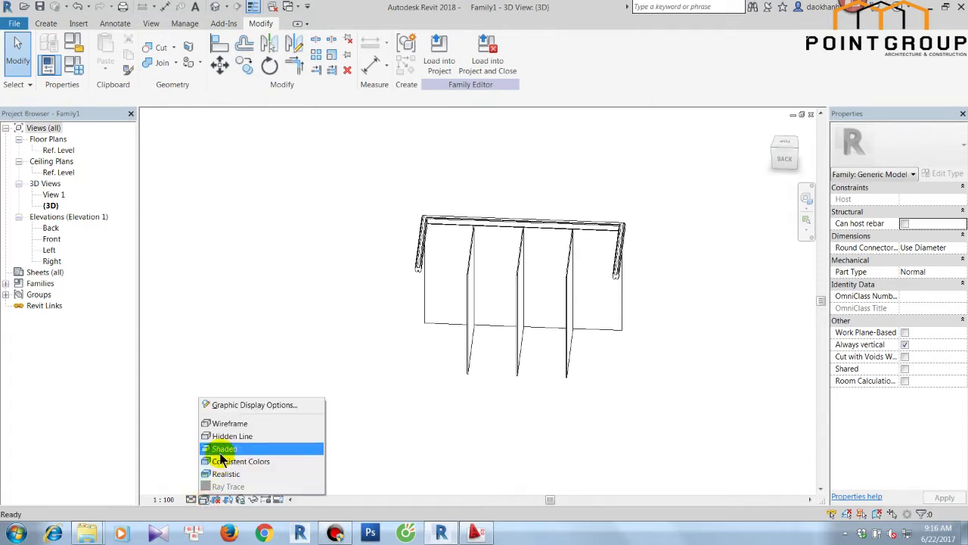
click(219, 450)
Orbit around the model to inspect the rail end and front.
mouse_move(573, 298)
shift+middle_down()
mouse_move(674, 295)
mouse_move(612, 255)
mouse_move(529, 384)
mouse_move(642, 374)
mouse_move(451, 363)
shift+middle_up()
scroll(514, 378, down, 3)
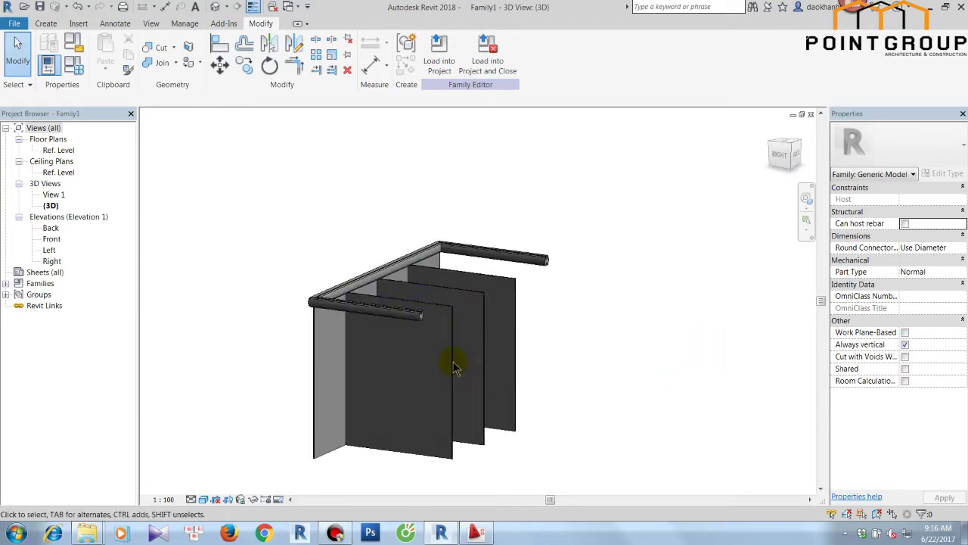
scroll(531, 323, up, 3)
shift+middle_drag(532, 323, 270, 330)
scroll(279, 302, up, 3)
scroll(255, 310, down, 3)
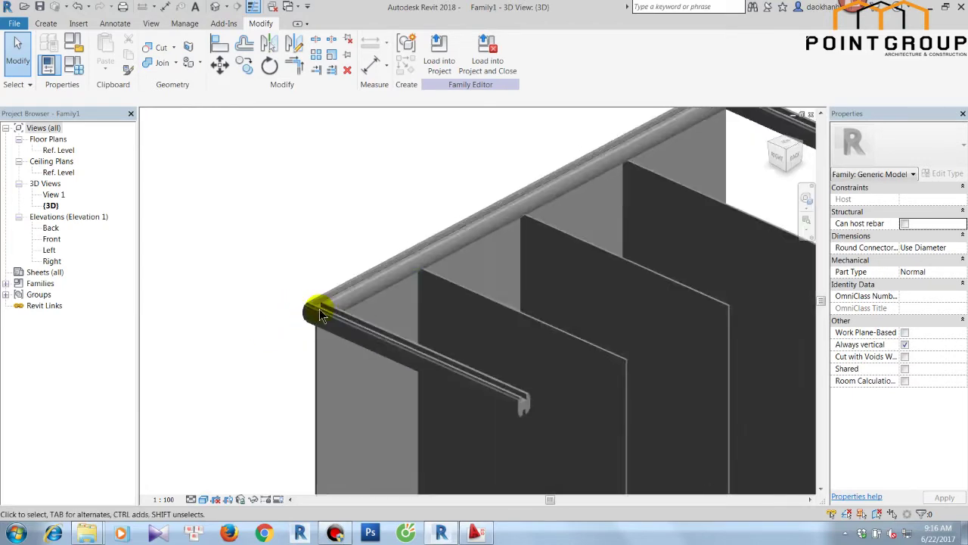
scroll(255, 309, down, 2)
click(390, 357)
shift+middle_drag(391, 357, 674, 350)
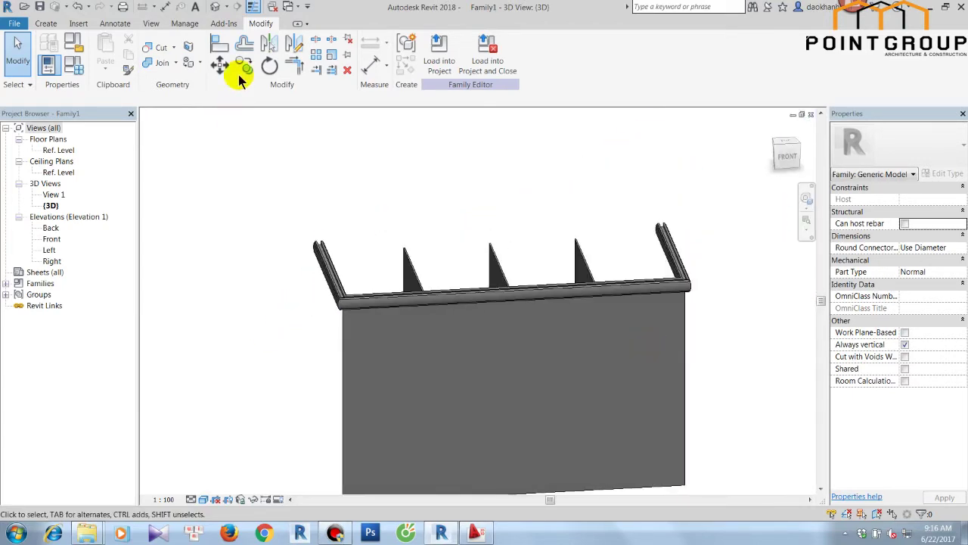
scroll(333, 242, down, 2)
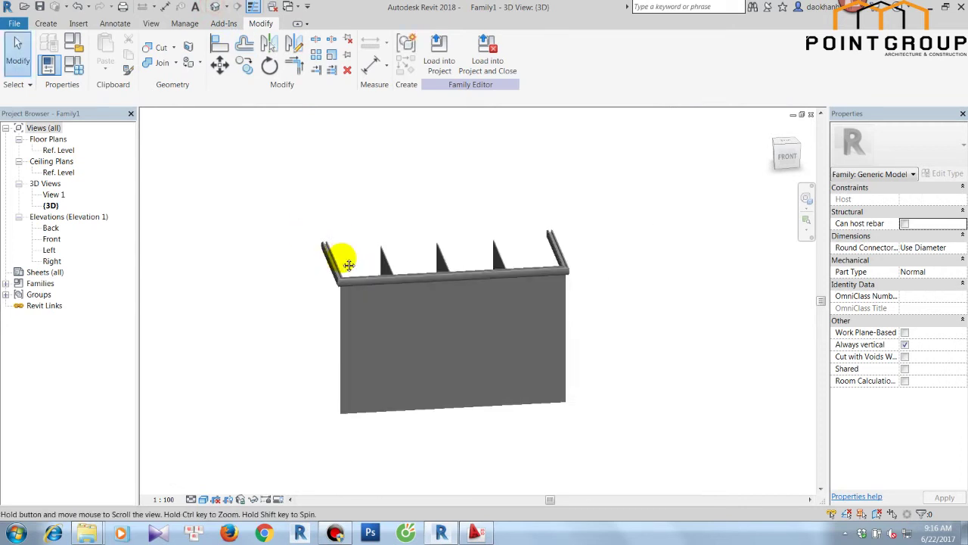
scroll(395, 307, up, 2)
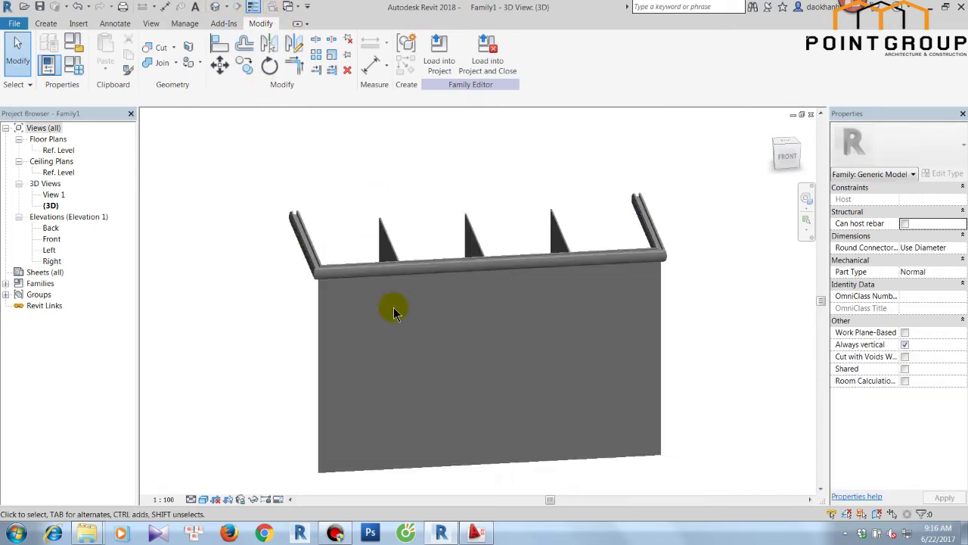
scroll(361, 242, up, 1)
Open the top rail sweep for editing and finish without changes.
click(361, 255)
double_click(361, 254)
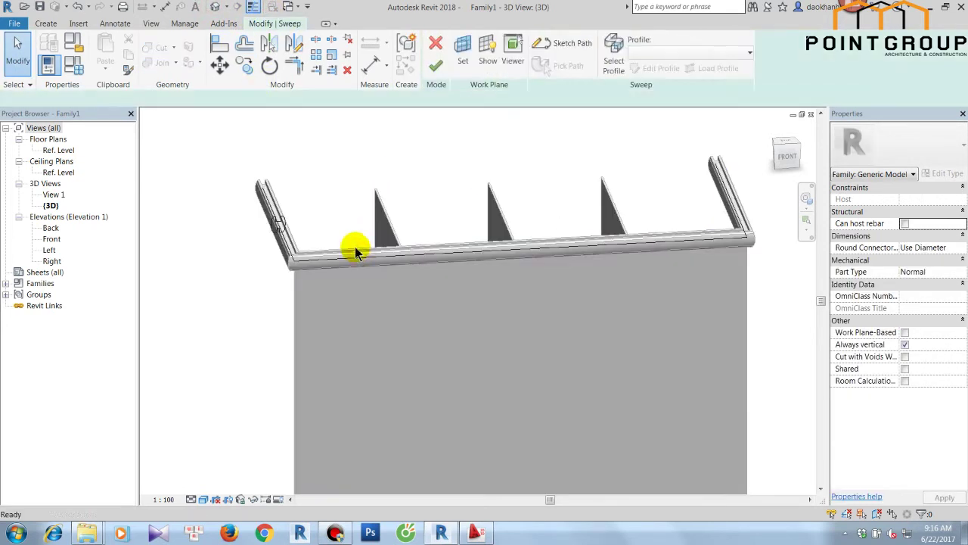
click(437, 68)
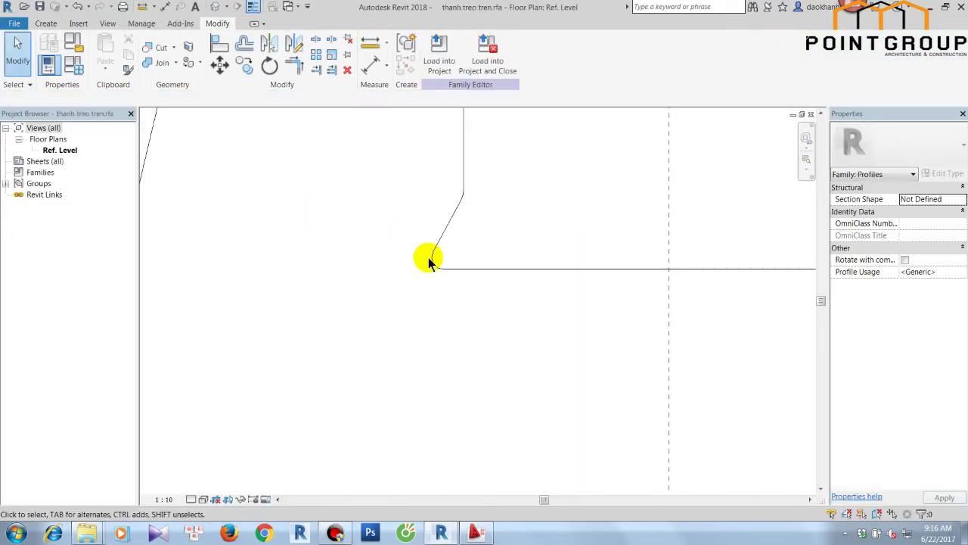
Scale all profile lines by 0.5 about the centre and load the profile into Family1.
scroll(427, 259, down, 2)
scroll(435, 261, down, 2)
drag(350, 123, 583, 400)
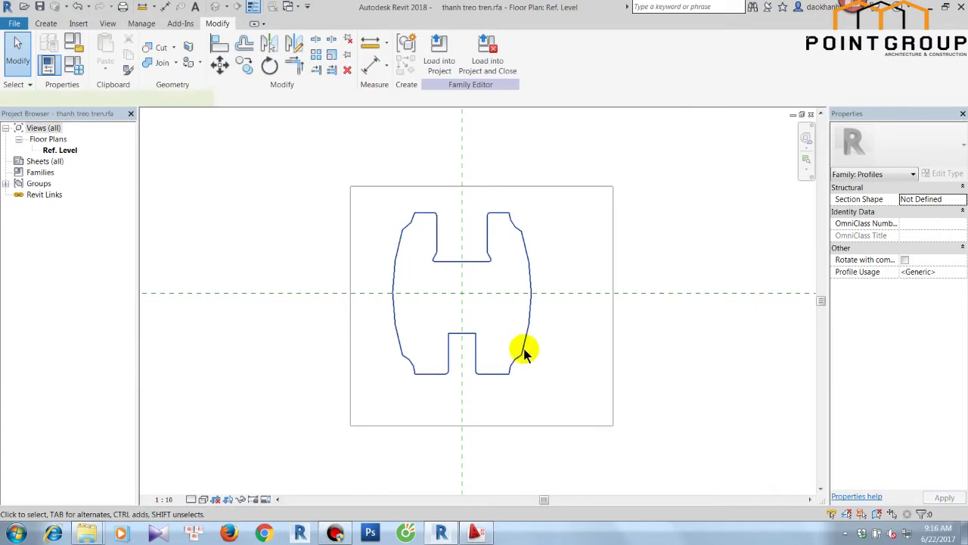
click(339, 56)
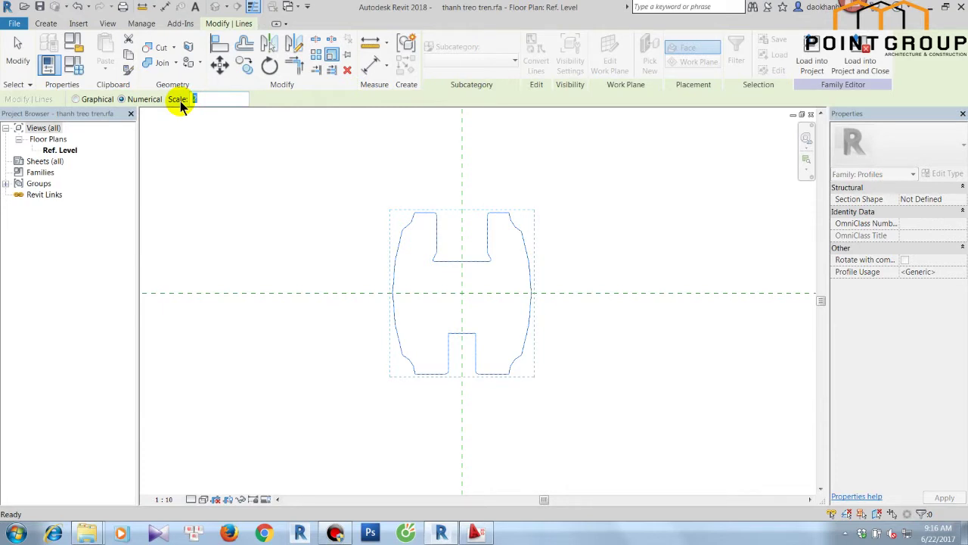
click(459, 293)
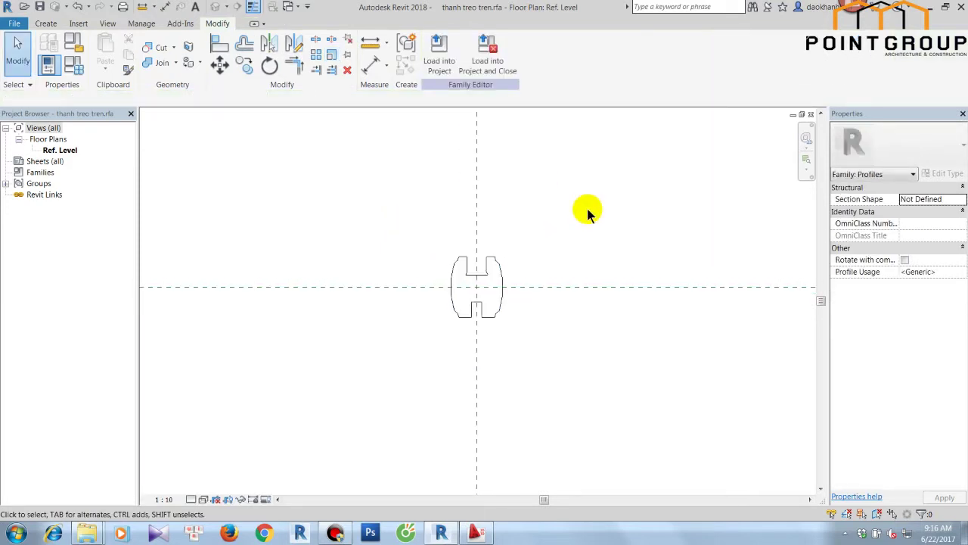
click(437, 59)
click(452, 360)
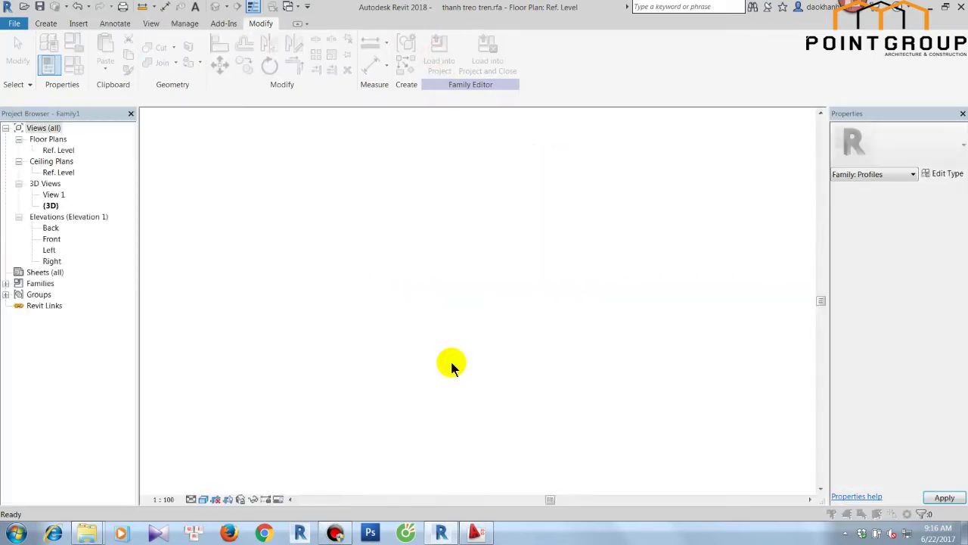
Overwrite the existing profile, dismiss the can't-make-type error, and return to the profile family.
click(468, 231)
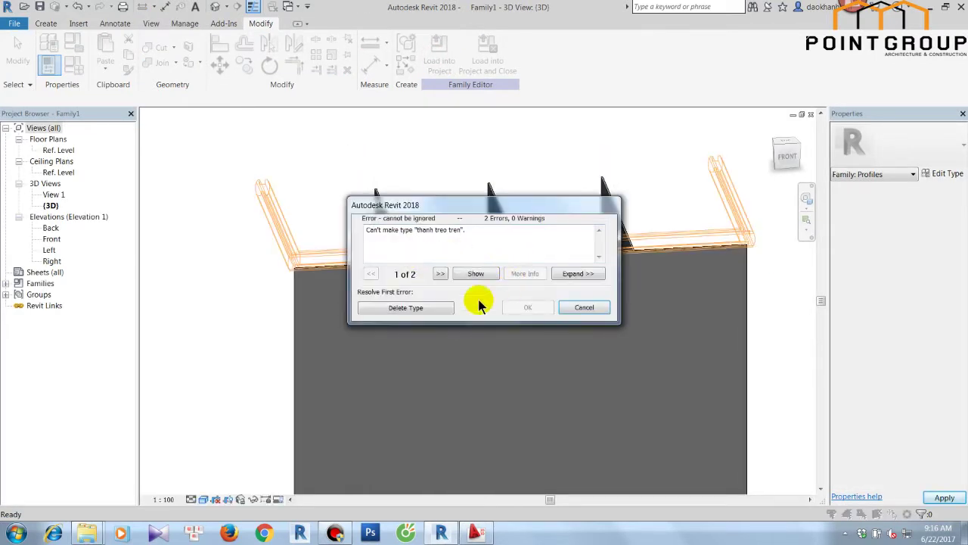
click(419, 370)
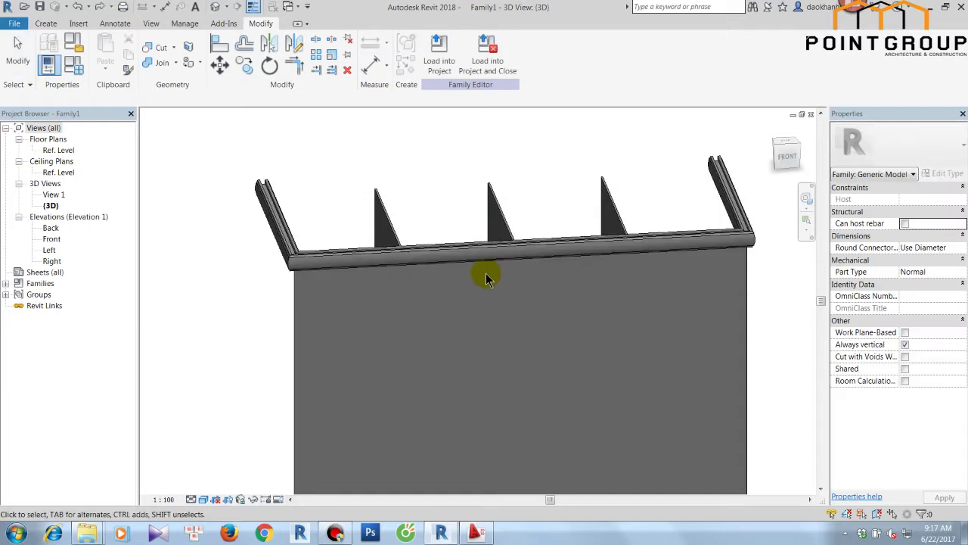
key(ctrl+Tab)
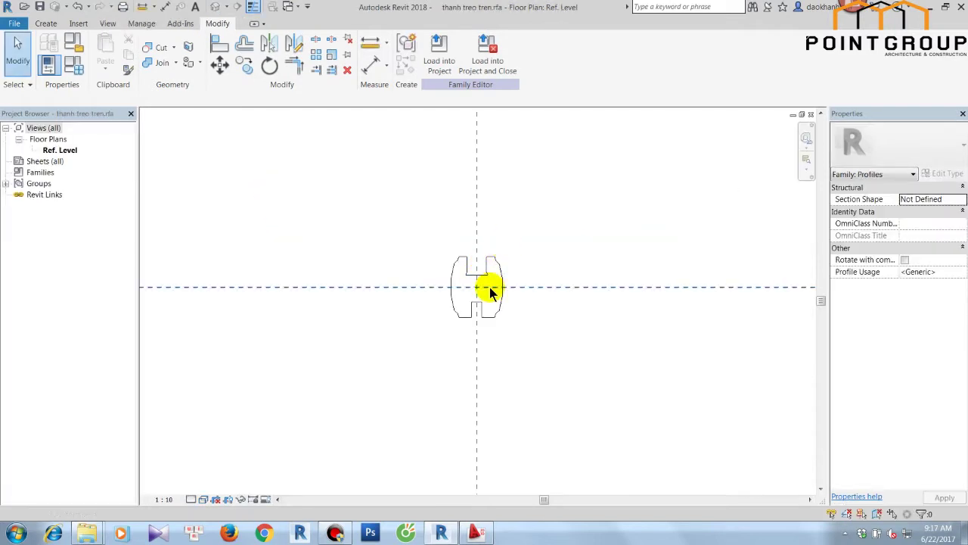
scroll(490, 288, up, 2)
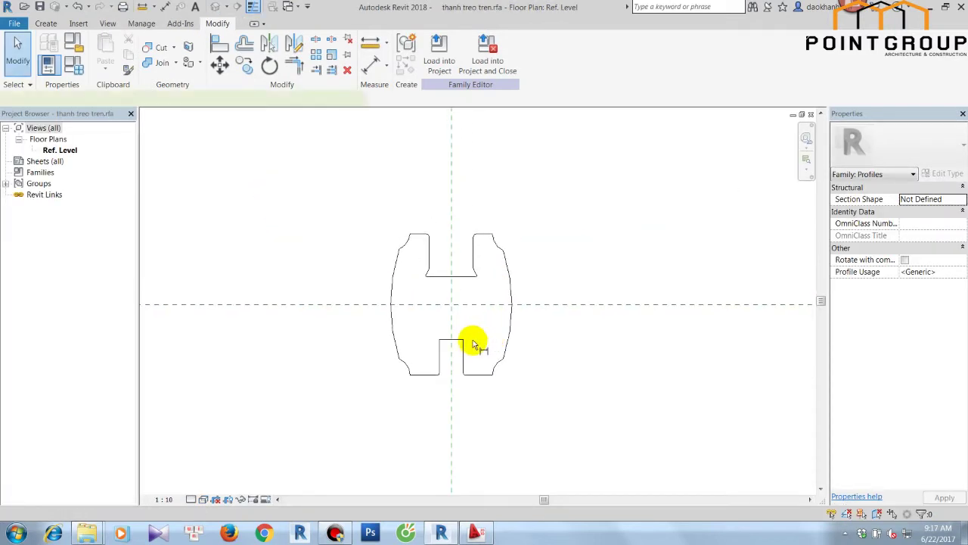
Measure the profile's 55 height with a DI aligned dimension, then cancel it.
key(d)
key(i)
click(471, 376)
click(484, 231)
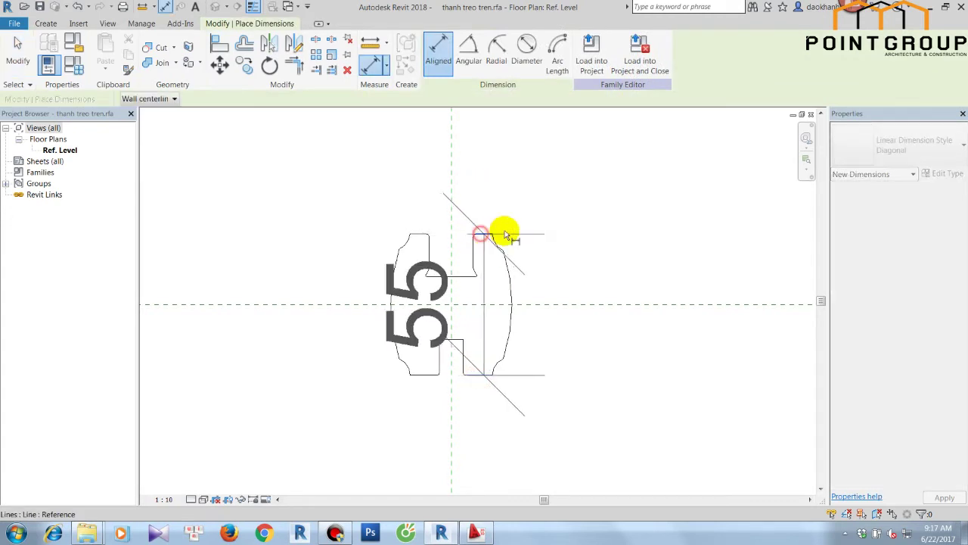
key(Escape)
key(Escape)
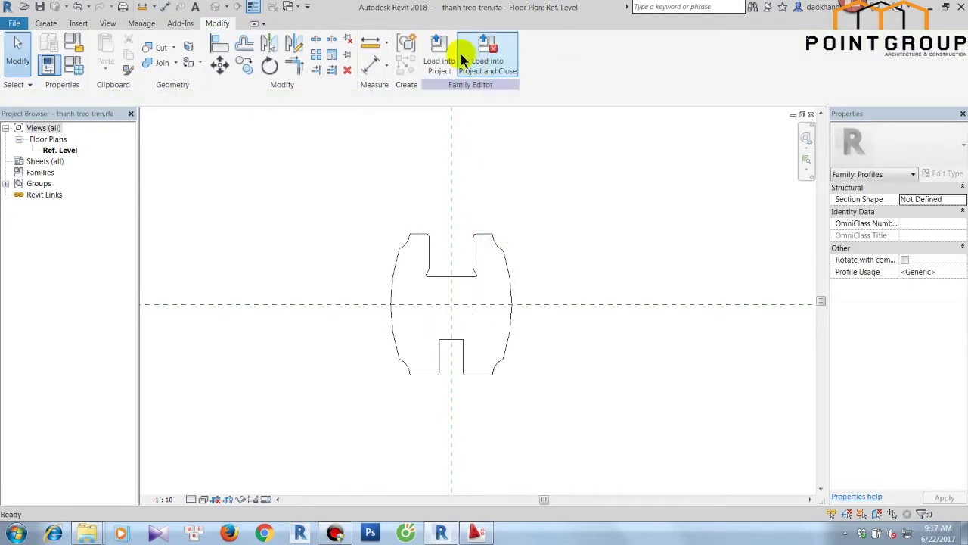
Start loading into Family1 only, toggling the project target, then cancel.
click(441, 53)
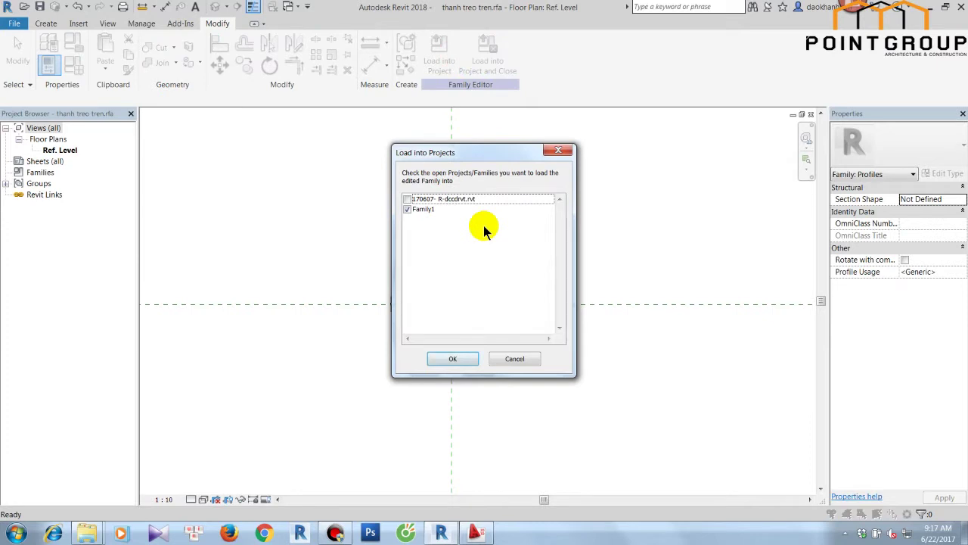
click(407, 199)
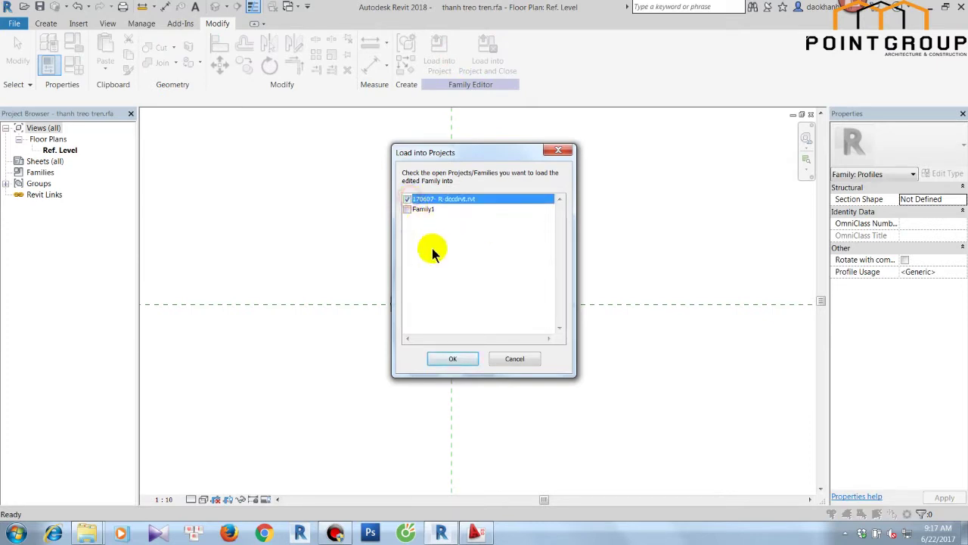
click(407, 209)
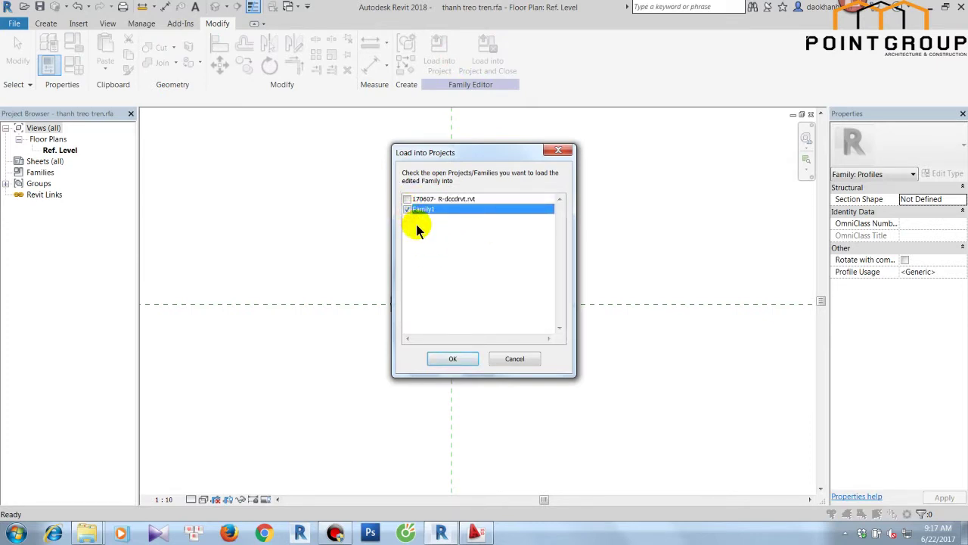
click(511, 358)
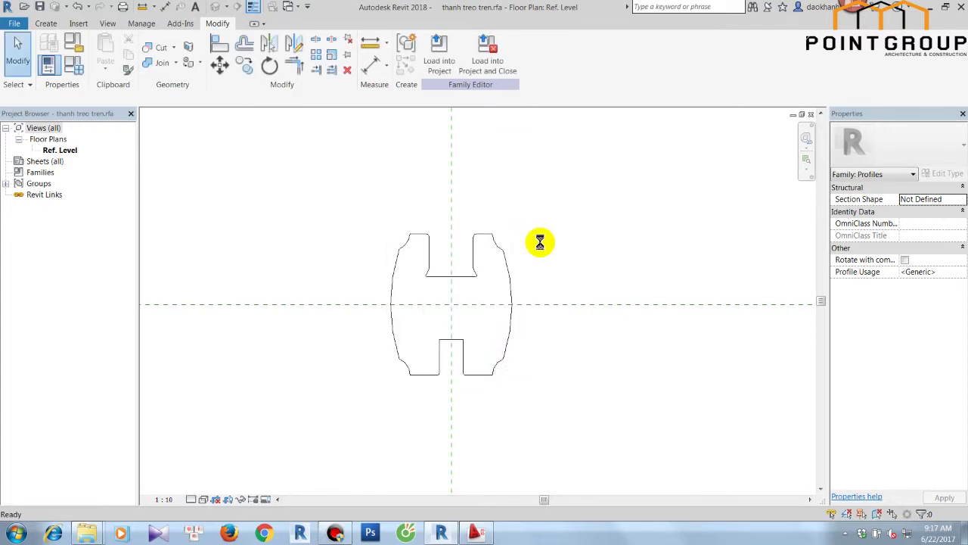
Reload into Family1, overwrite the existing version, and delete the thanh treo tren type.
click(438, 53)
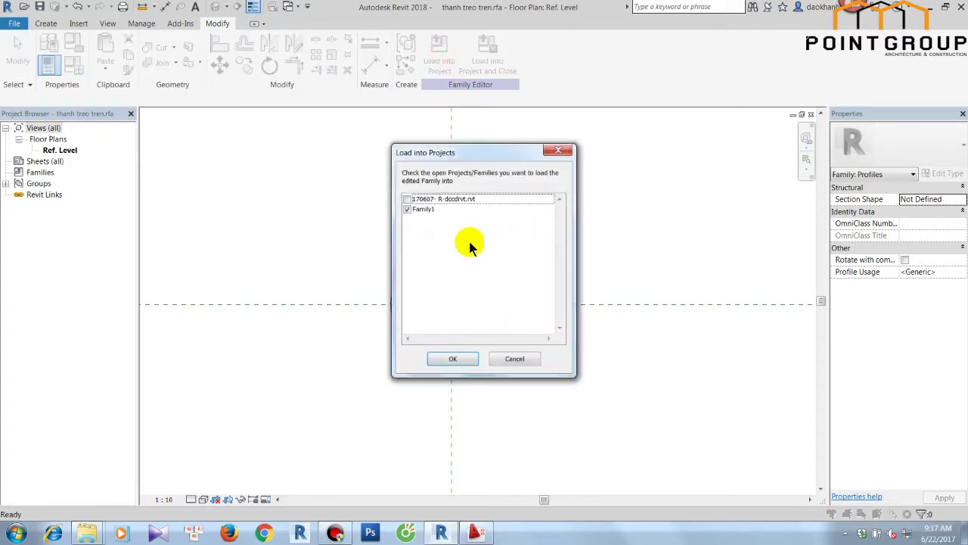
click(463, 362)
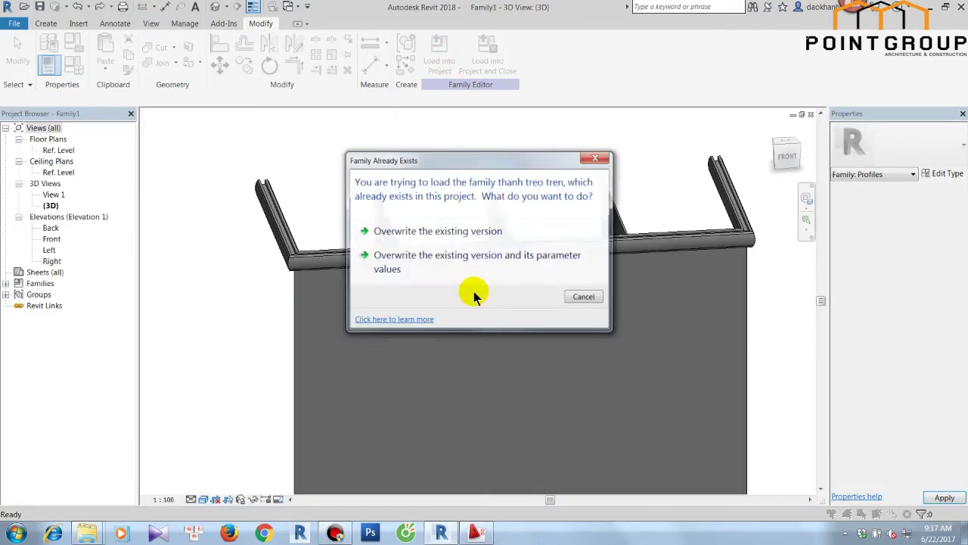
click(472, 288)
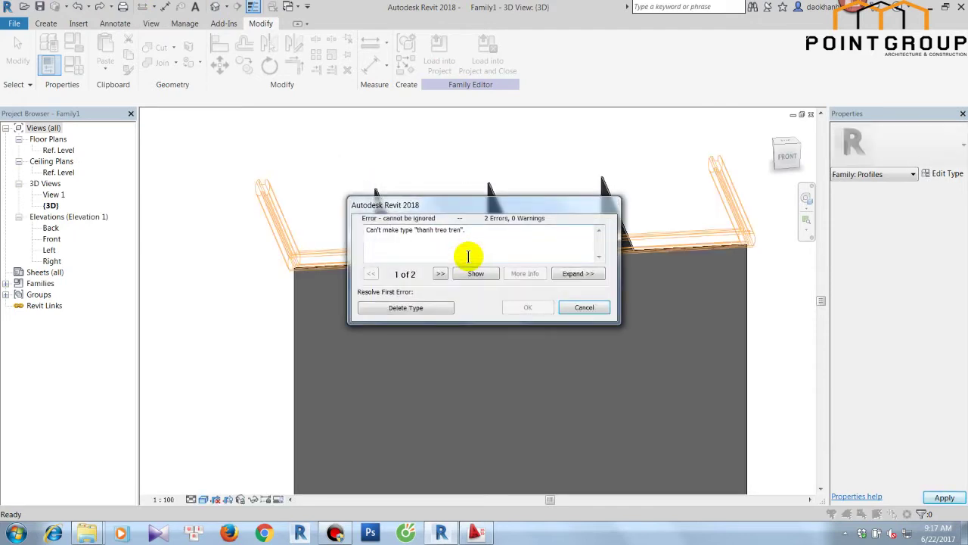
click(445, 309)
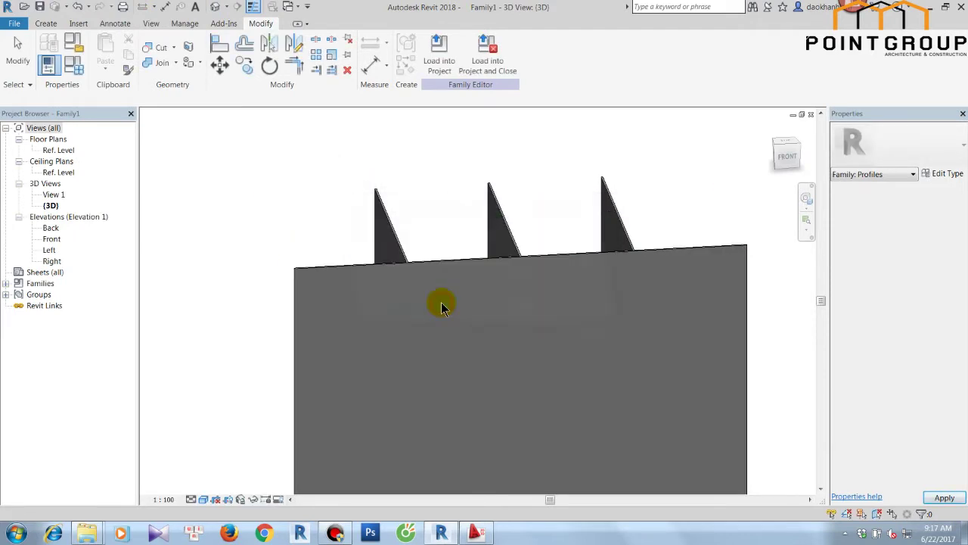
Reopen the top rail sweep and confirm its profile is thanh treo tren.
double_click(473, 254)
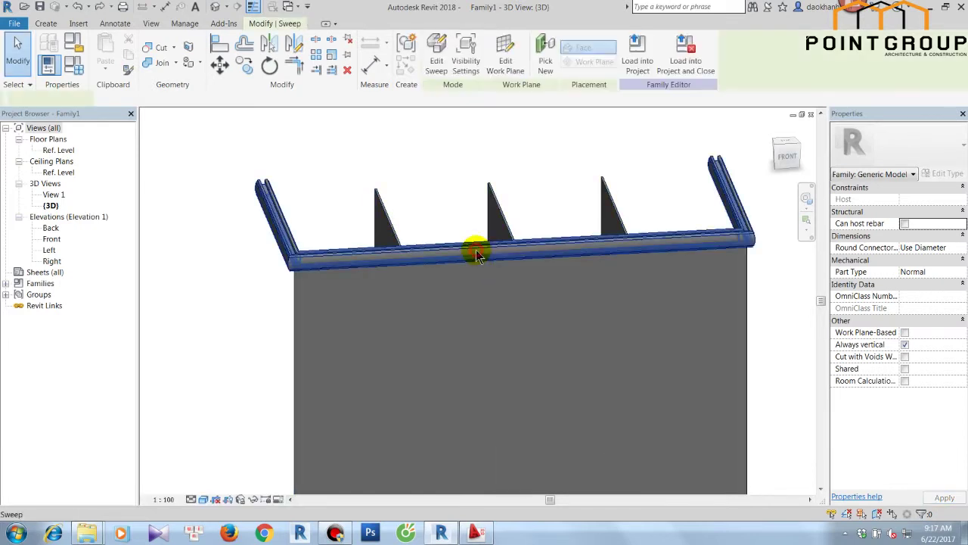
shift+middle_drag(476, 284, 441, 277)
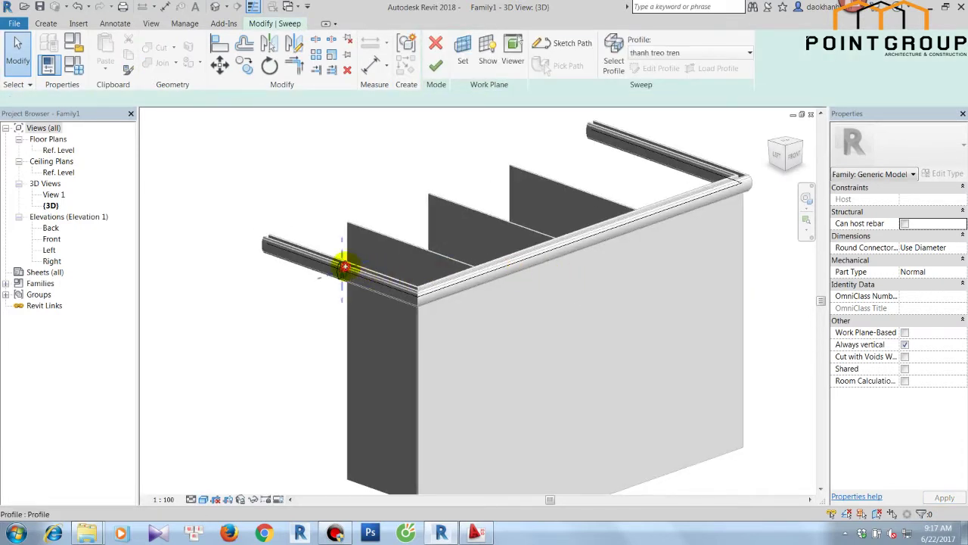
click(344, 266)
scroll(344, 266, up, 2)
click(673, 53)
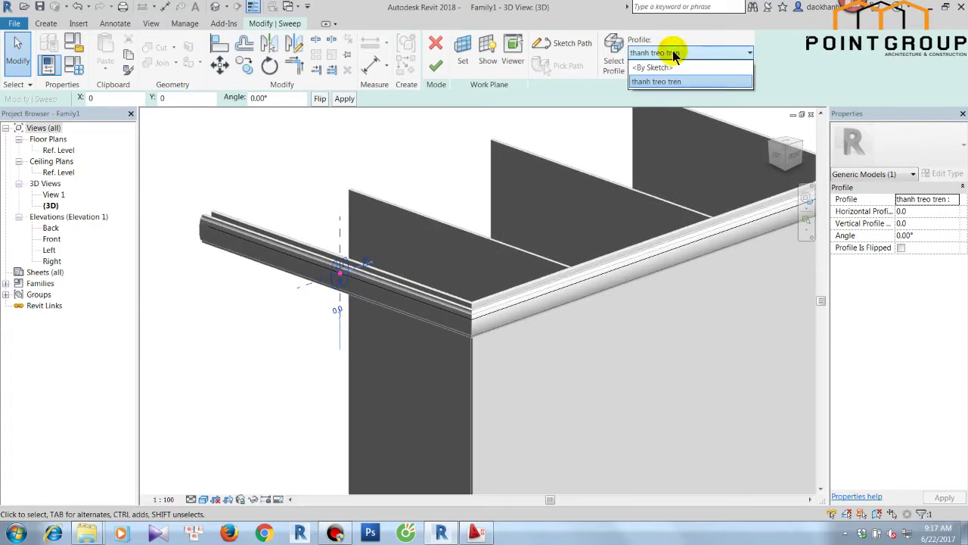
click(674, 53)
Deselect the profile and finish the top rail sweep edit.
scroll(335, 271, up, 2)
scroll(335, 274, up, 2)
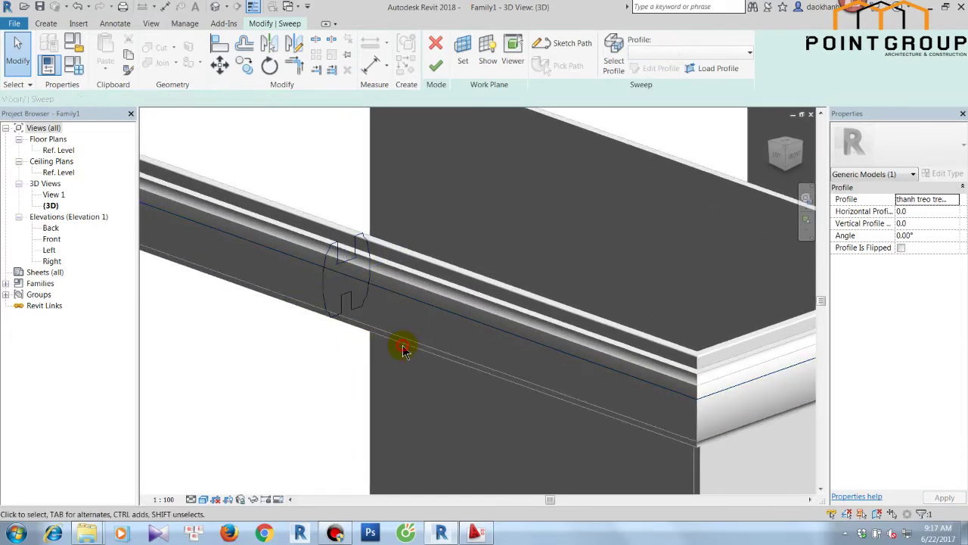
click(405, 348)
click(435, 76)
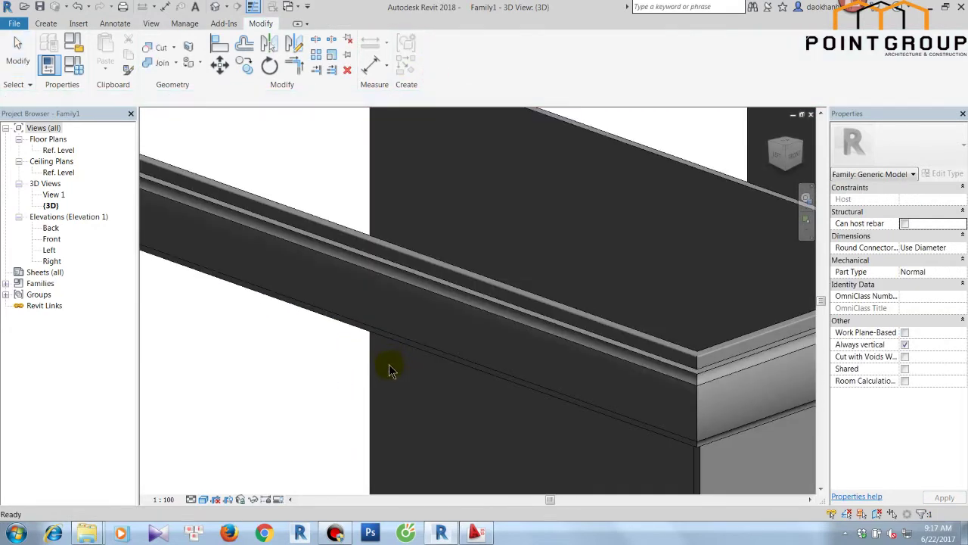
scroll(393, 366, down, 3)
Save the profile family as thanh treo tren1.rfa and load it into Family1.
key(ctrl+Tab)
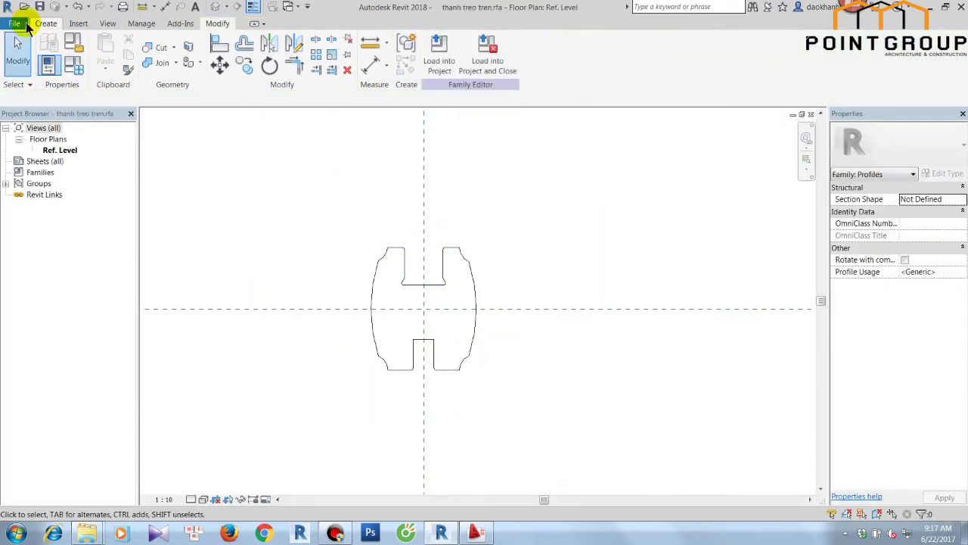
click(14, 23)
mouse_move(44, 182)
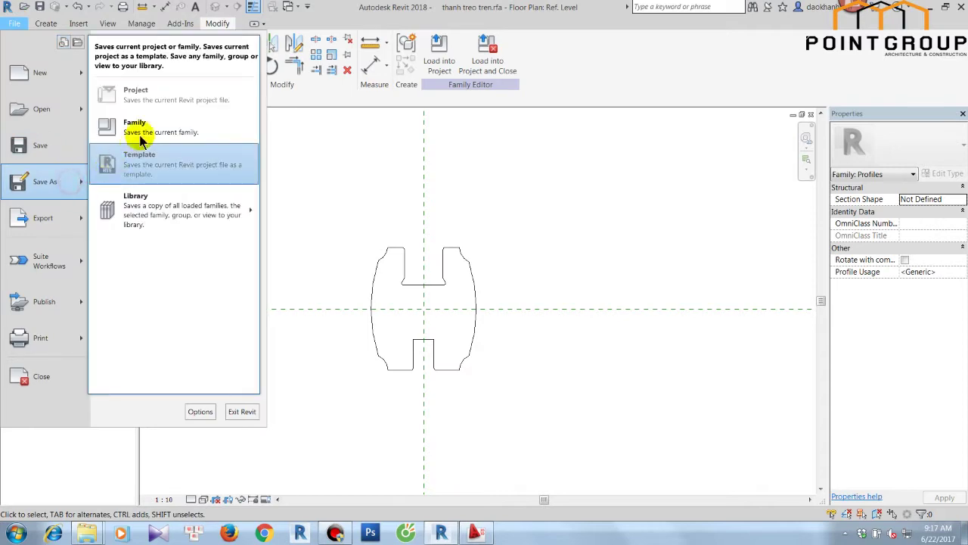
click(141, 126)
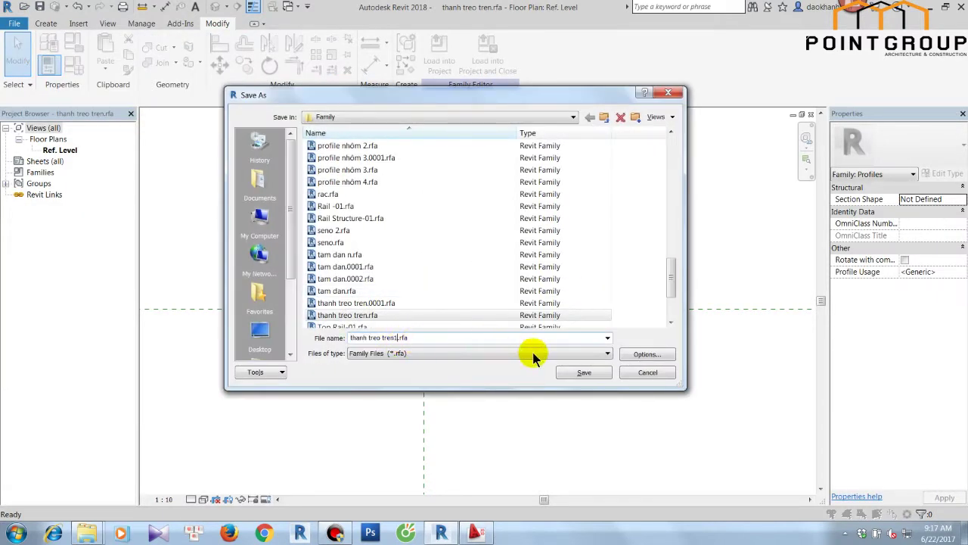
click(580, 373)
click(439, 55)
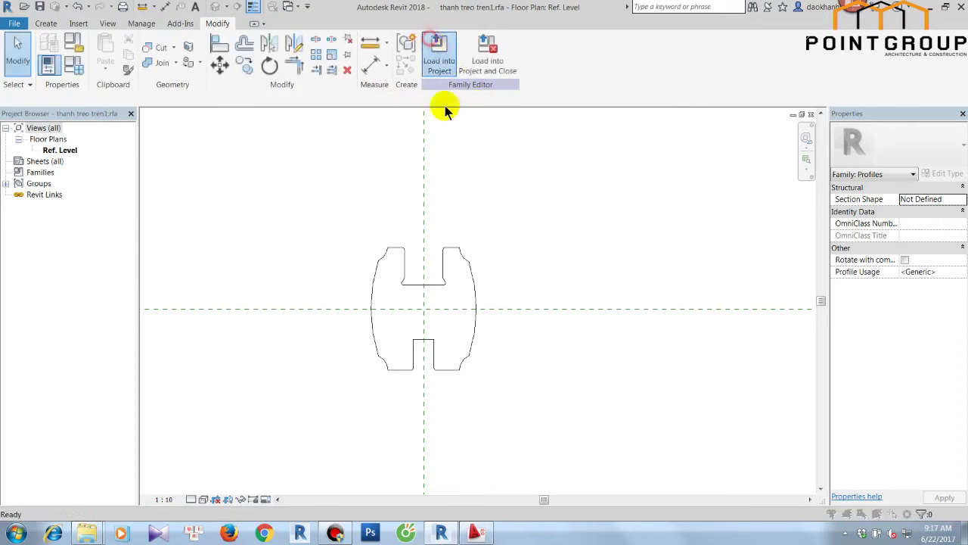
click(466, 360)
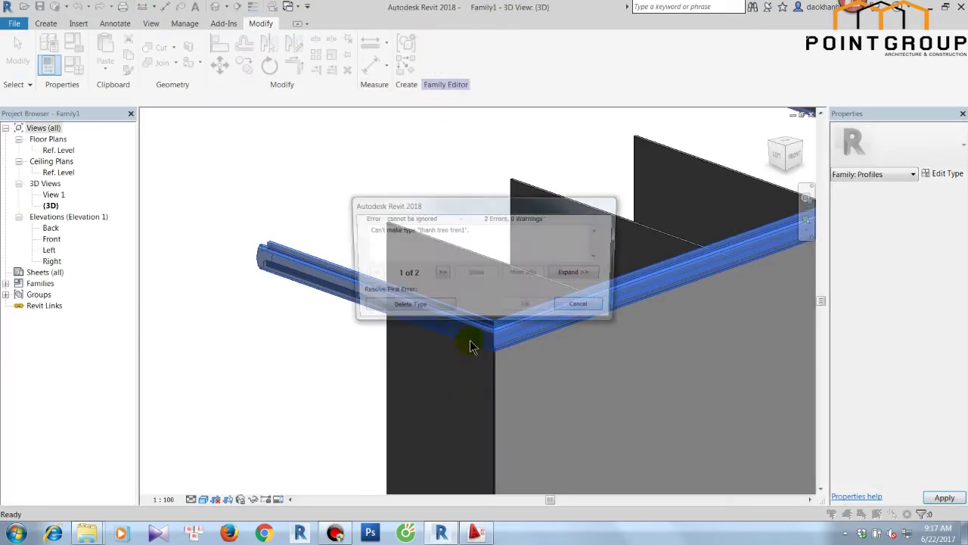
Delete the failed type, then finish the bar sweep with the thanh treo tren profile.
click(442, 308)
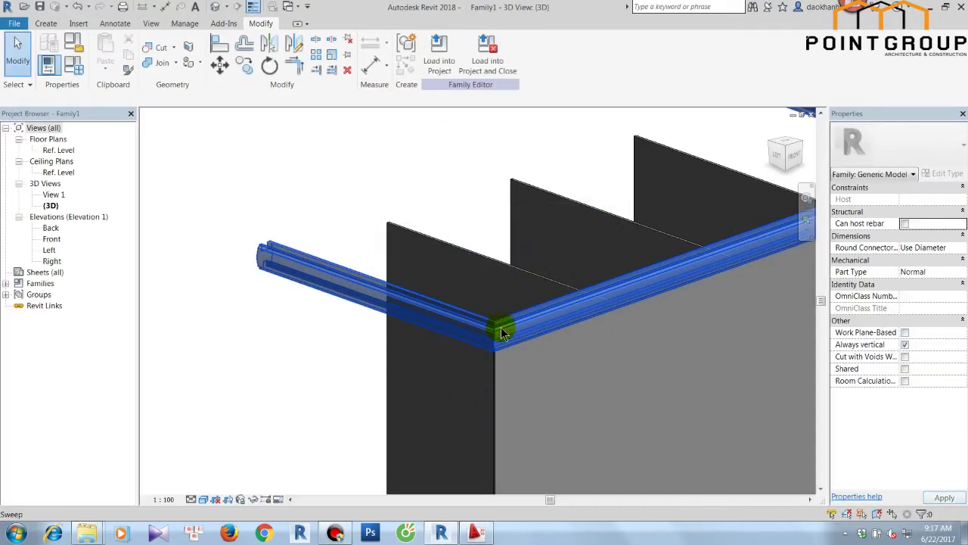
click(493, 325)
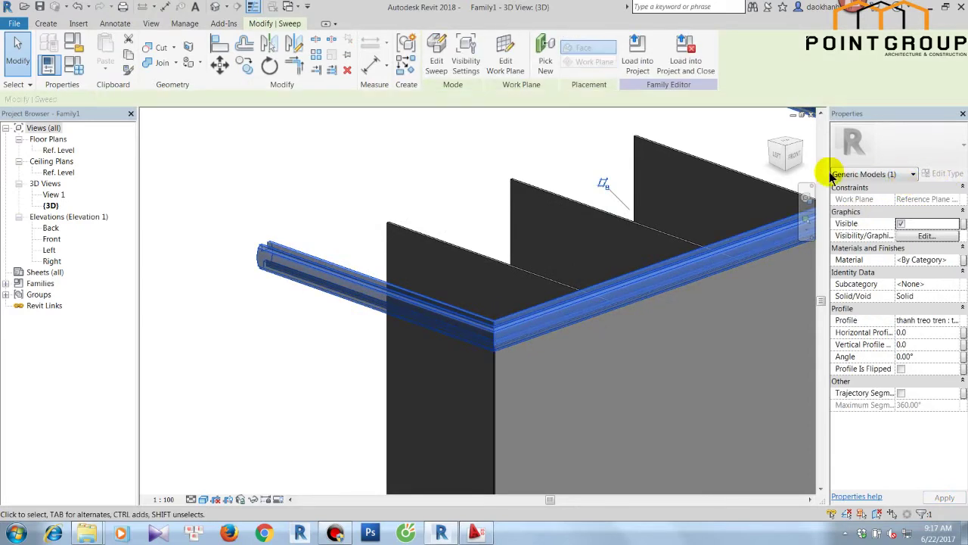
double_click(383, 291)
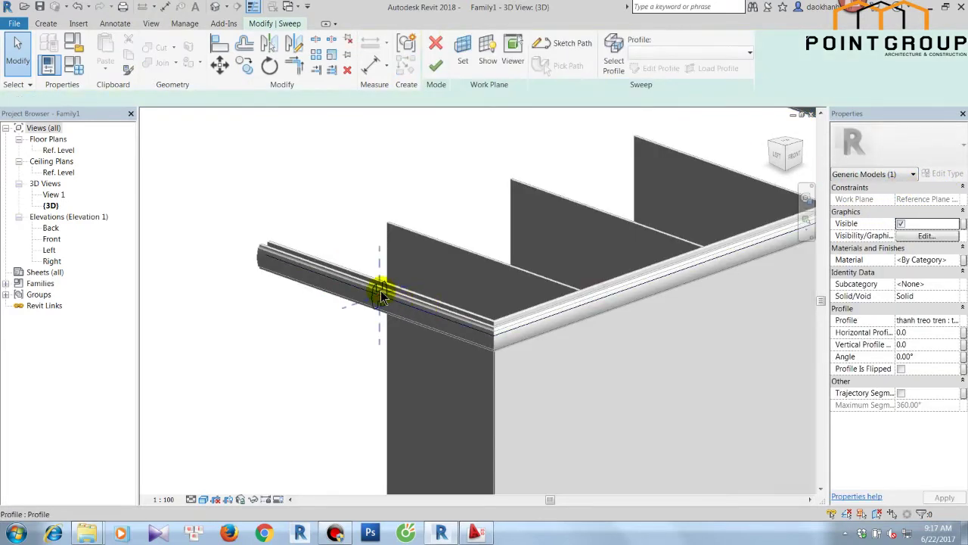
click(696, 52)
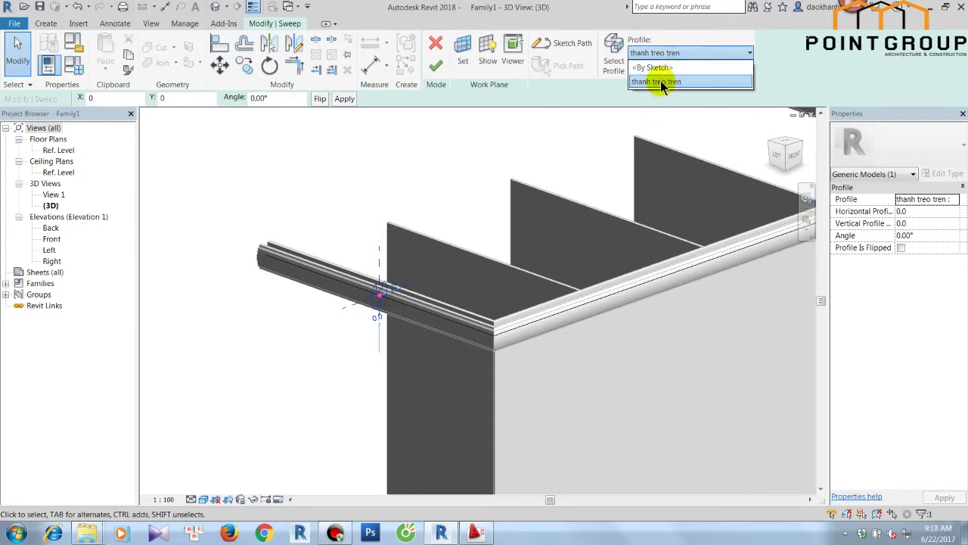
click(661, 82)
click(490, 208)
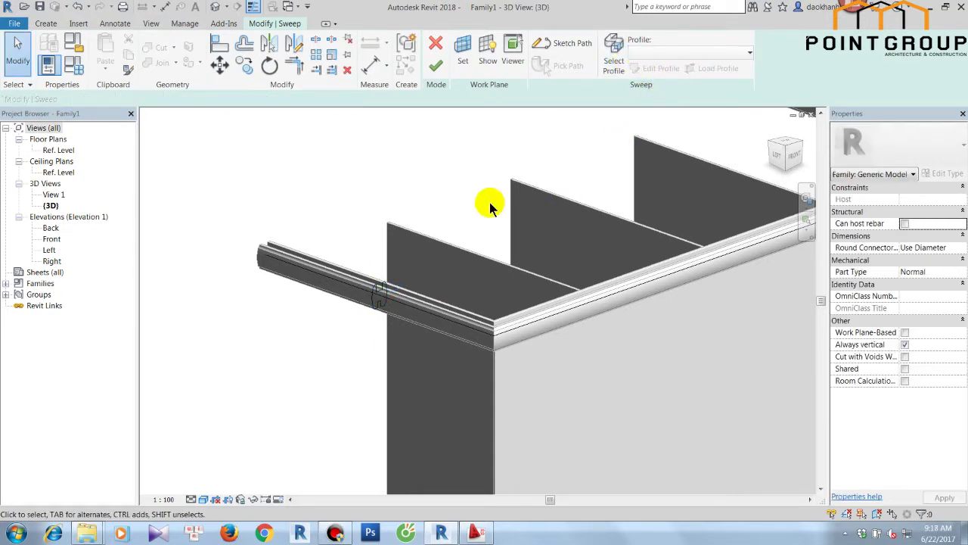
click(437, 66)
Reopen the finished bar sweep and bring up the Load Profile dialog.
shift+middle_drag(460, 195, 454, 210)
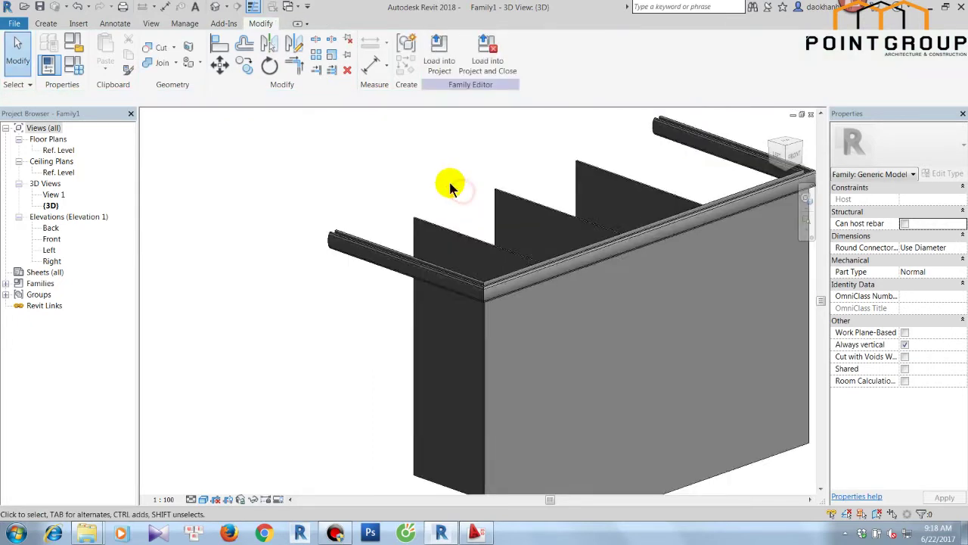
click(474, 296)
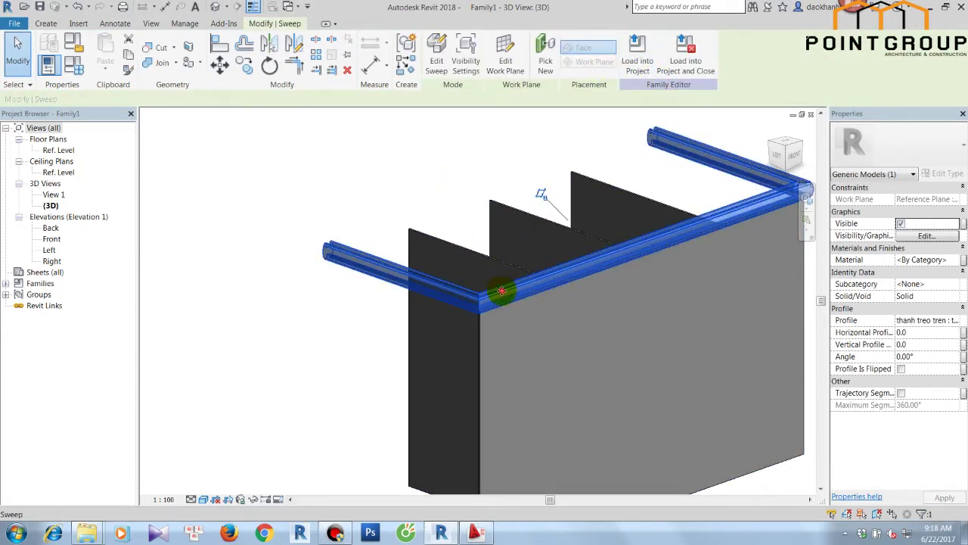
double_click(402, 275)
click(705, 69)
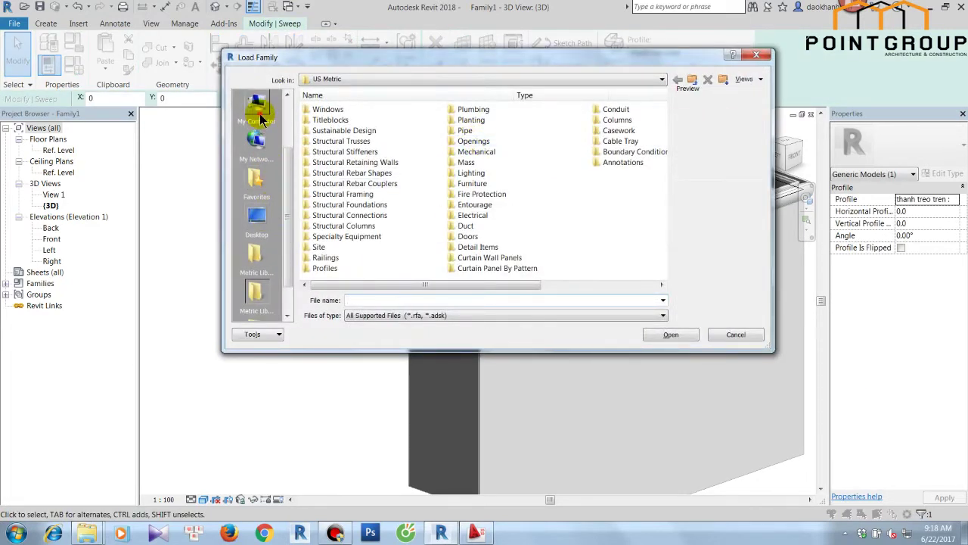
Load thanh treo tren1.rfa from D:\DCCD\Revit\Family as the sweep's profile.
click(261, 119)
double_click(325, 120)
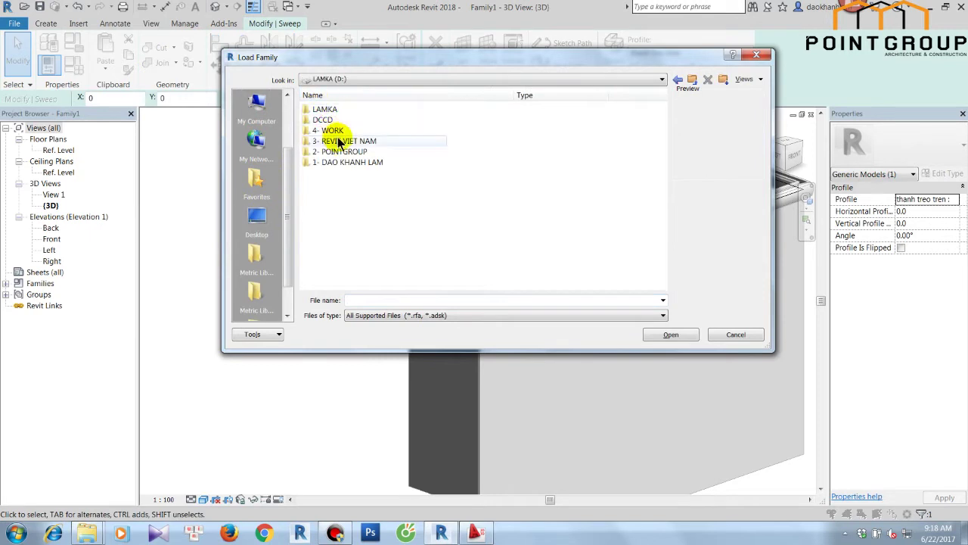
double_click(329, 121)
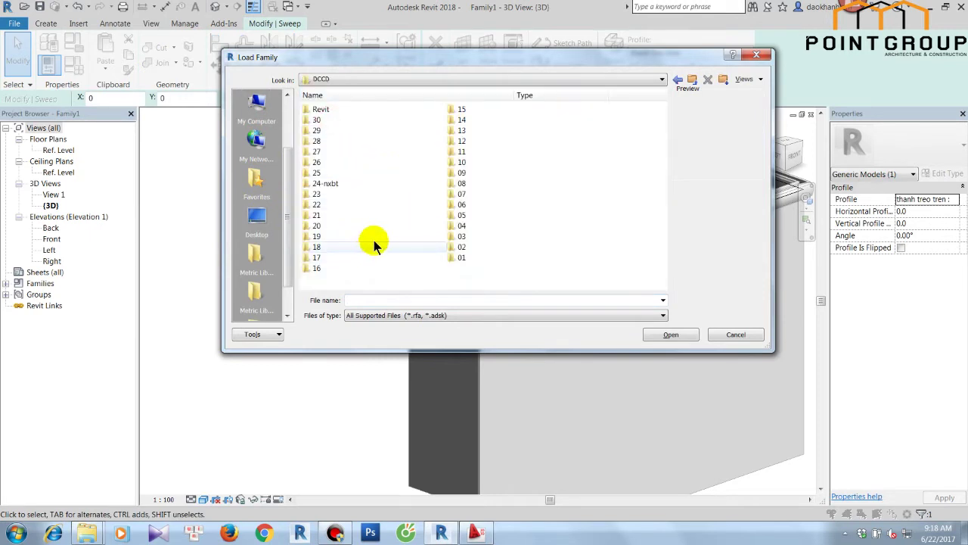
double_click(333, 111)
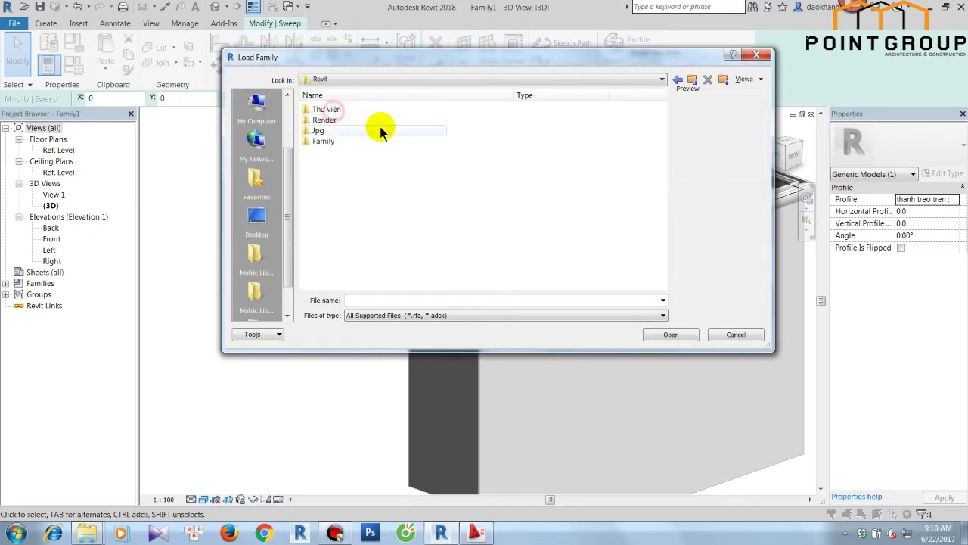
double_click(329, 144)
click(378, 204)
click(363, 184)
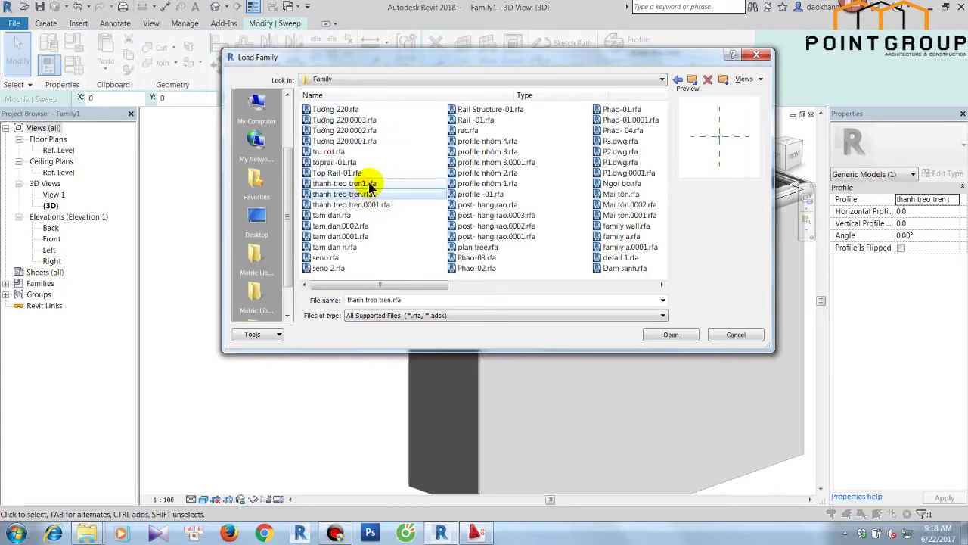
click(663, 337)
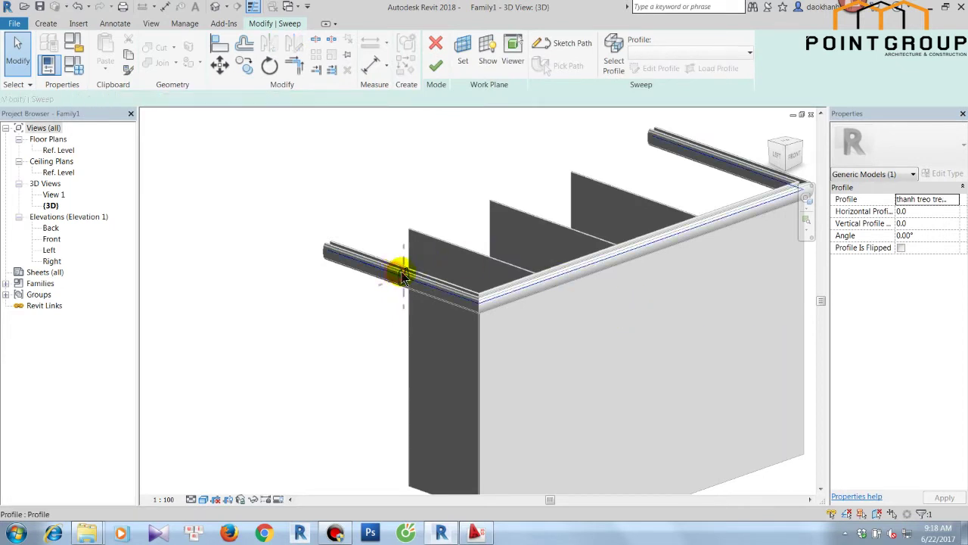
Keep thanh treo tren as the sweep profile and deselect it.
scroll(416, 269, up, 2)
click(684, 51)
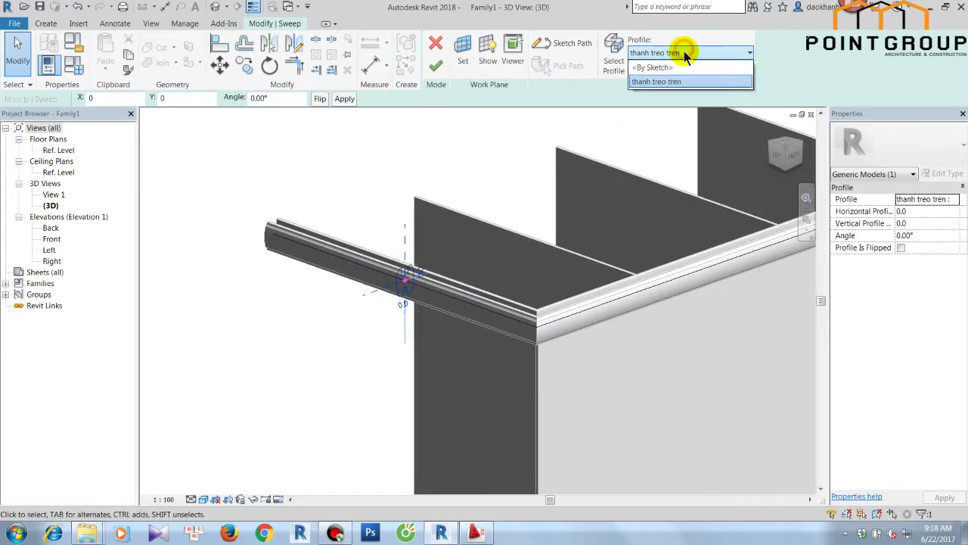
click(672, 81)
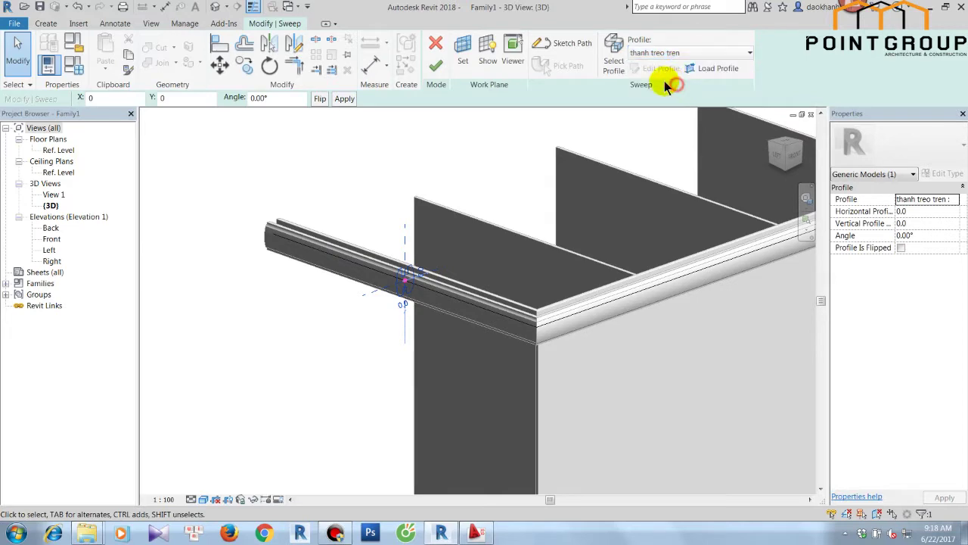
click(428, 346)
Open the thanh treo tren1 profile family, inspect its slotted outline, and reload it into Family1.
double_click(428, 344)
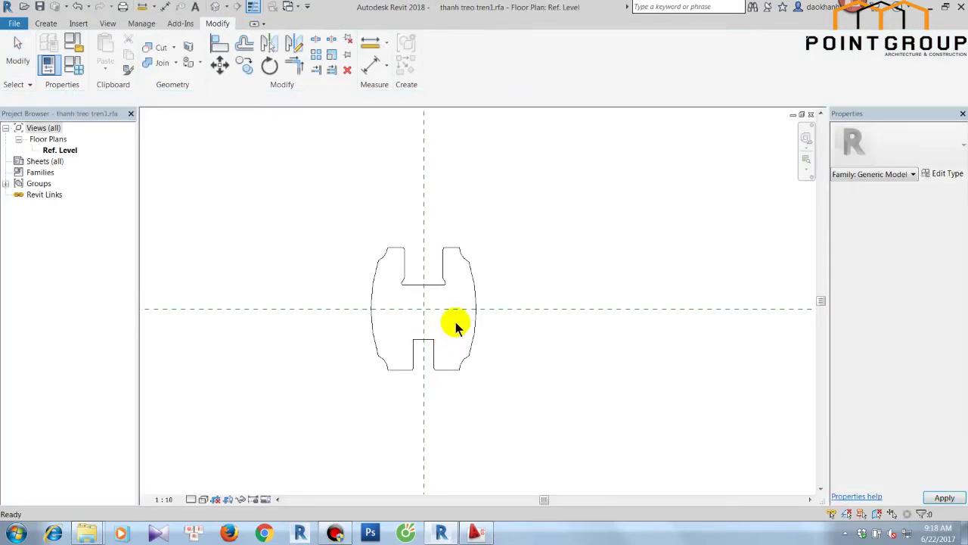
click(472, 292)
click(499, 280)
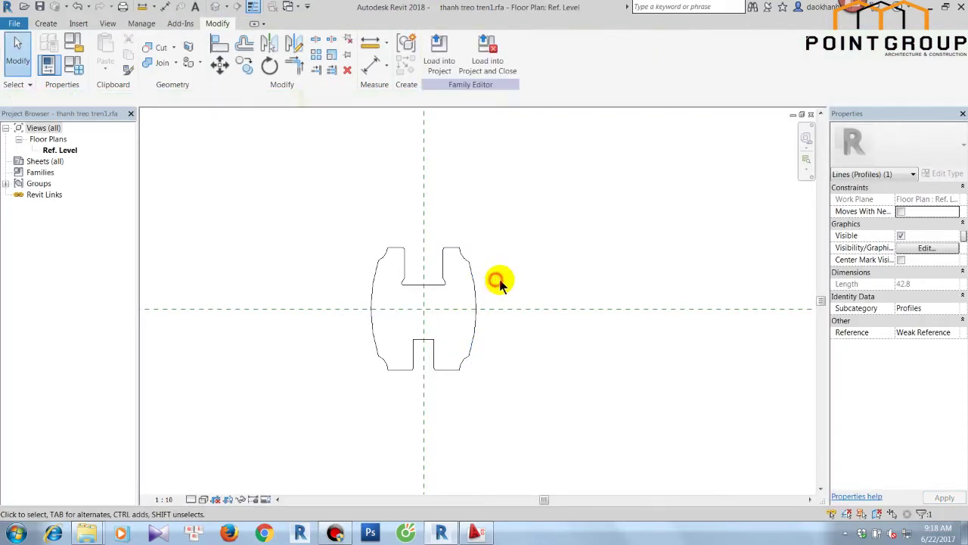
scroll(499, 280, down, 2)
drag(395, 237, 544, 373)
click(577, 372)
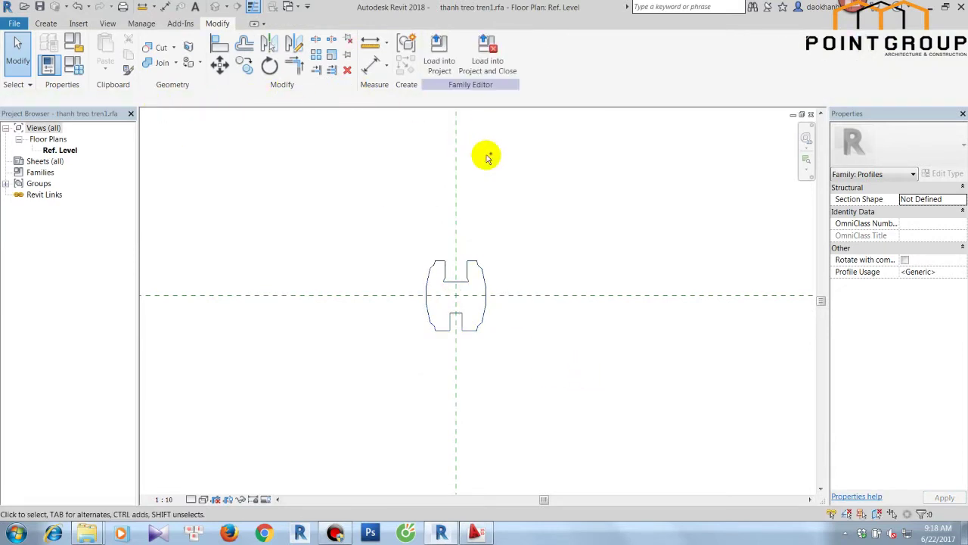
click(439, 68)
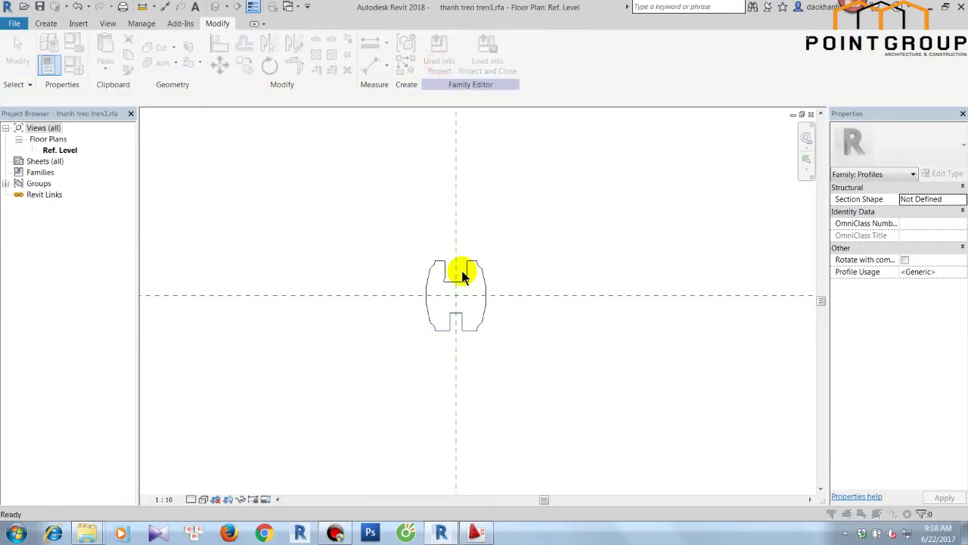
click(457, 361)
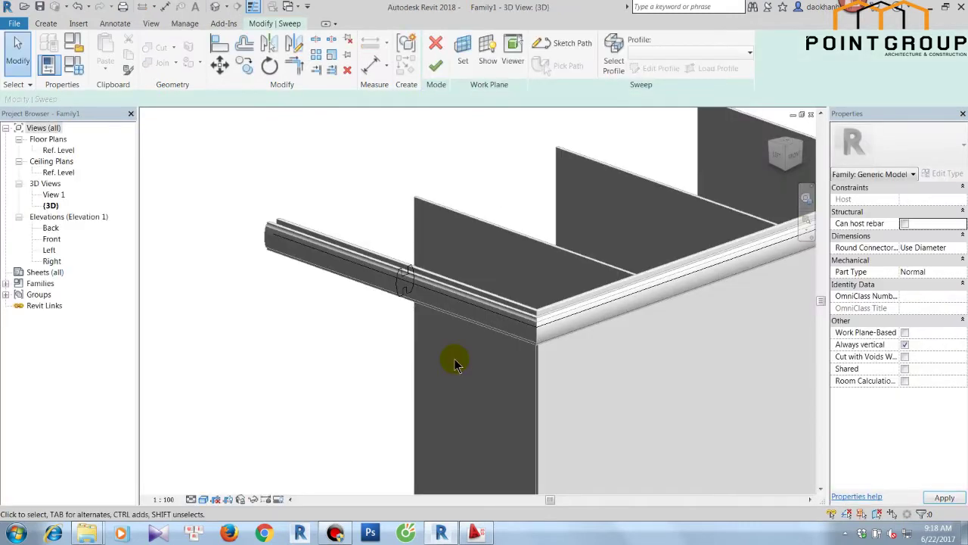
Apply the thanh treo tren profile to the bar sweep and finish it.
click(407, 276)
click(703, 57)
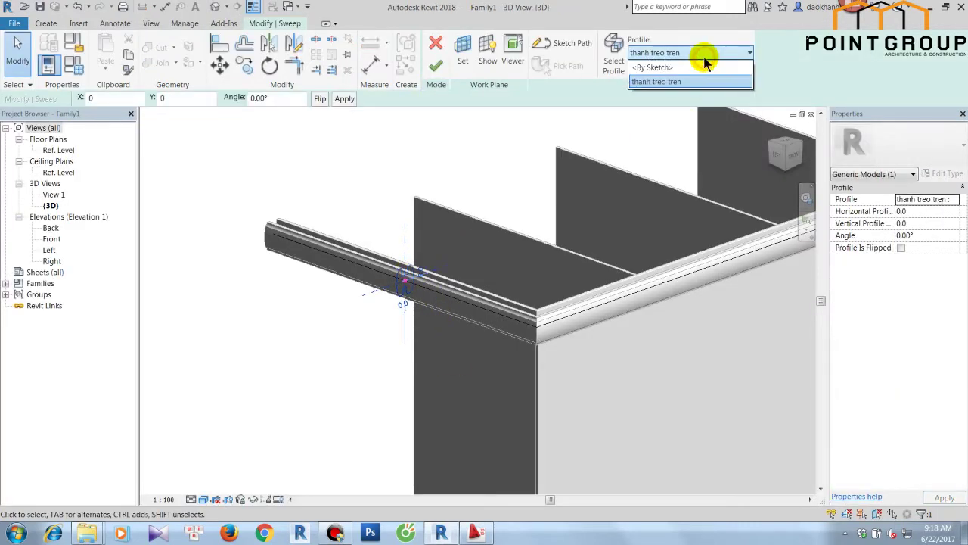
click(668, 83)
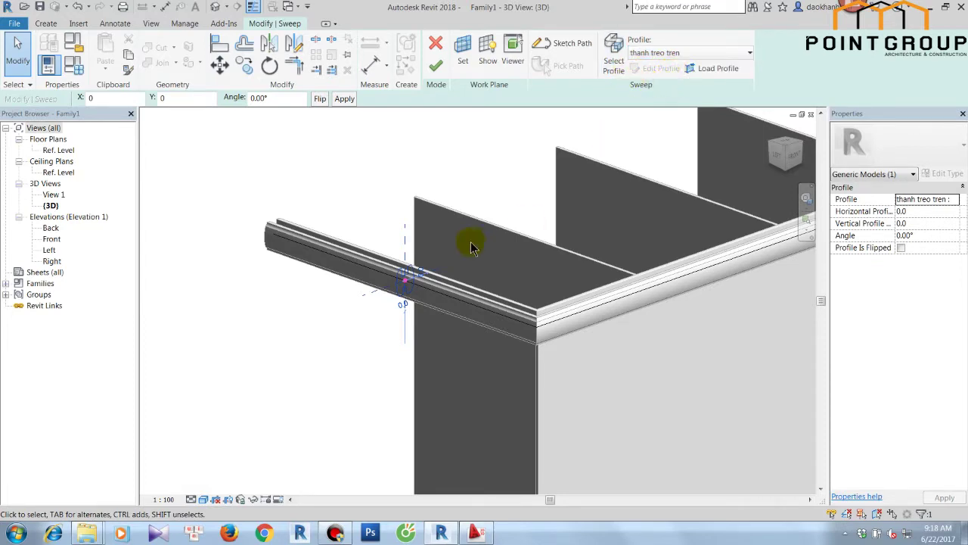
click(434, 69)
Reopen the bar sweep and orbit the view to see the profile on the bar.
click(469, 309)
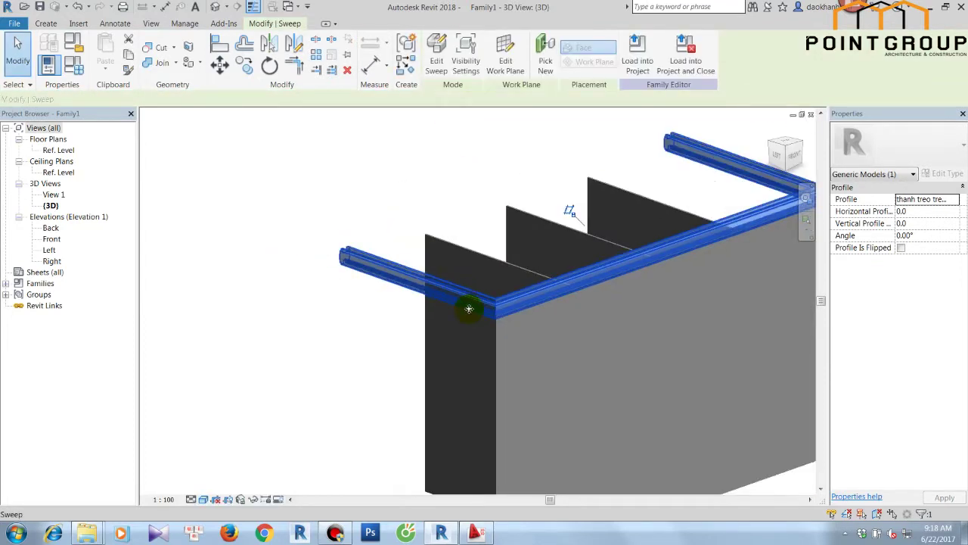
mouse_move(469, 309)
shift+middle_down()
mouse_move(680, 346)
mouse_move(595, 287)
shift+middle_up()
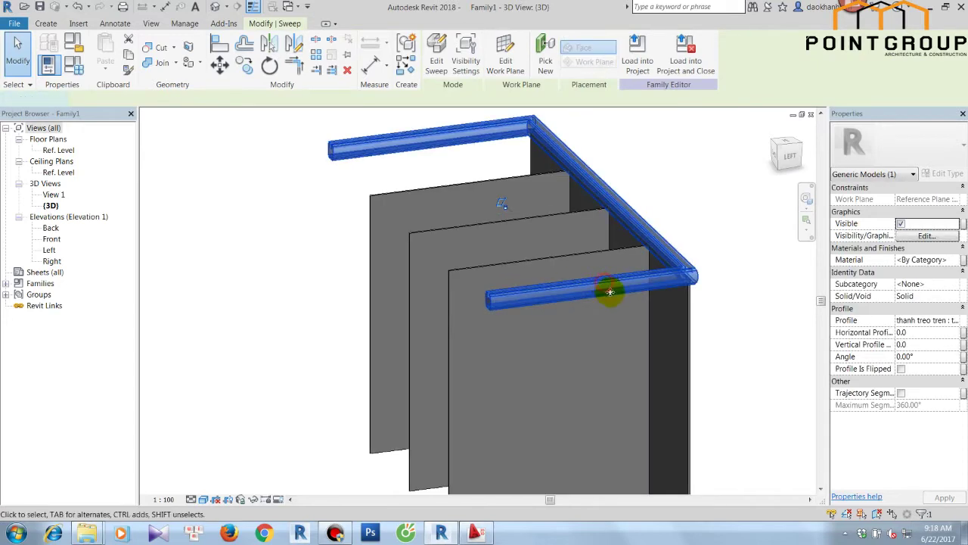
double_click(609, 292)
scroll(573, 280, up, 5)
click(577, 277)
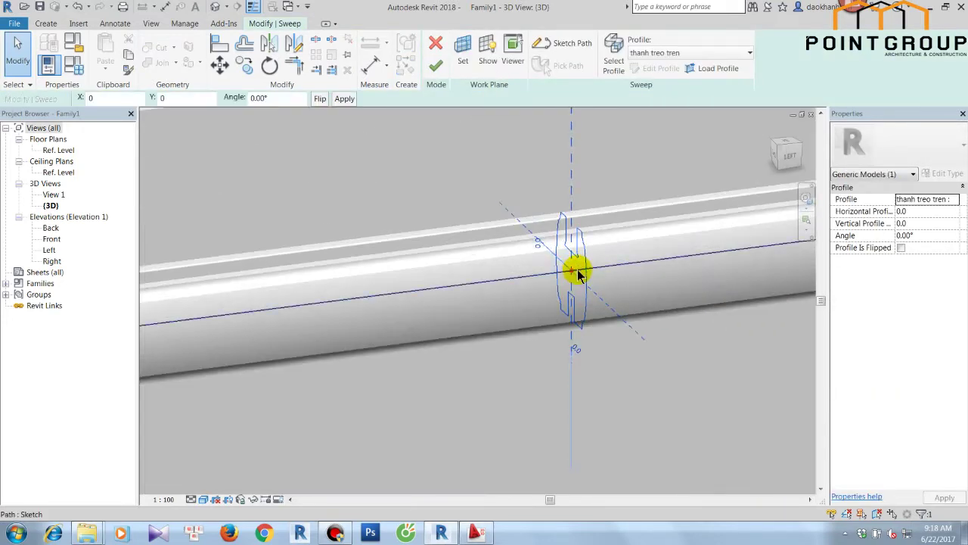
mouse_move(578, 276)
shift+middle_down()
mouse_move(612, 268)
mouse_move(676, 275)
mouse_move(541, 291)
shift+middle_up()
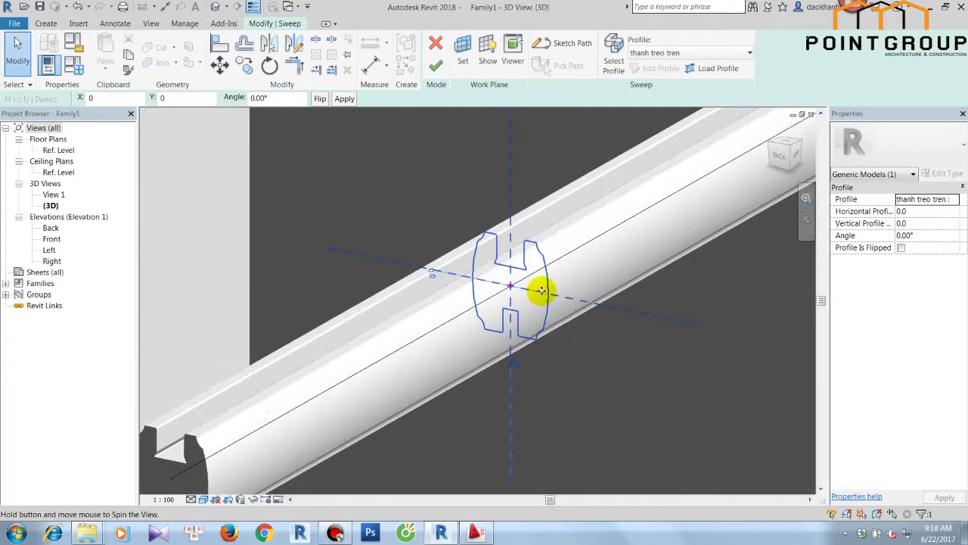
scroll(536, 249, down, 2)
middle_drag(537, 245, 535, 312)
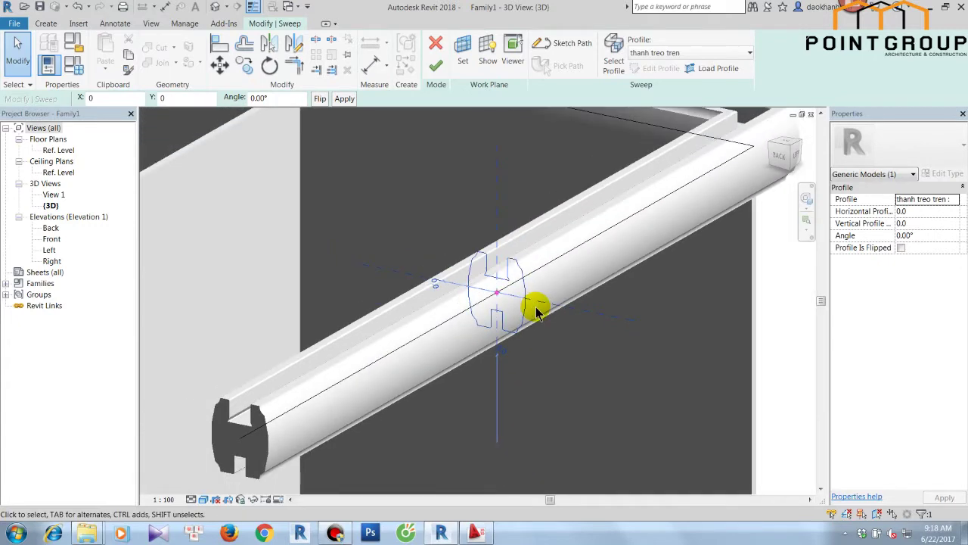
shift+middle_drag(580, 285, 605, 227)
Switch the sweep profile to <By Sketch>, then back to thanh treo tren.
click(675, 55)
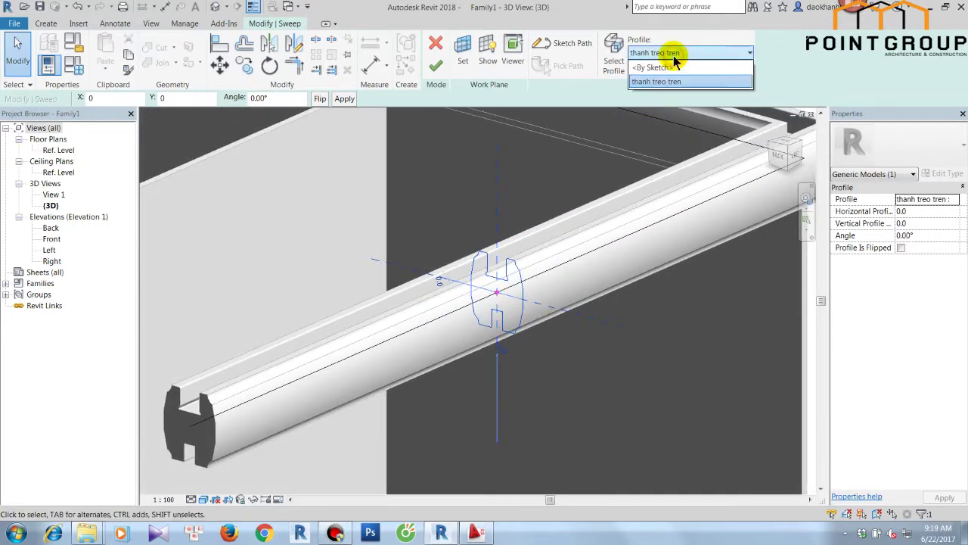
click(670, 67)
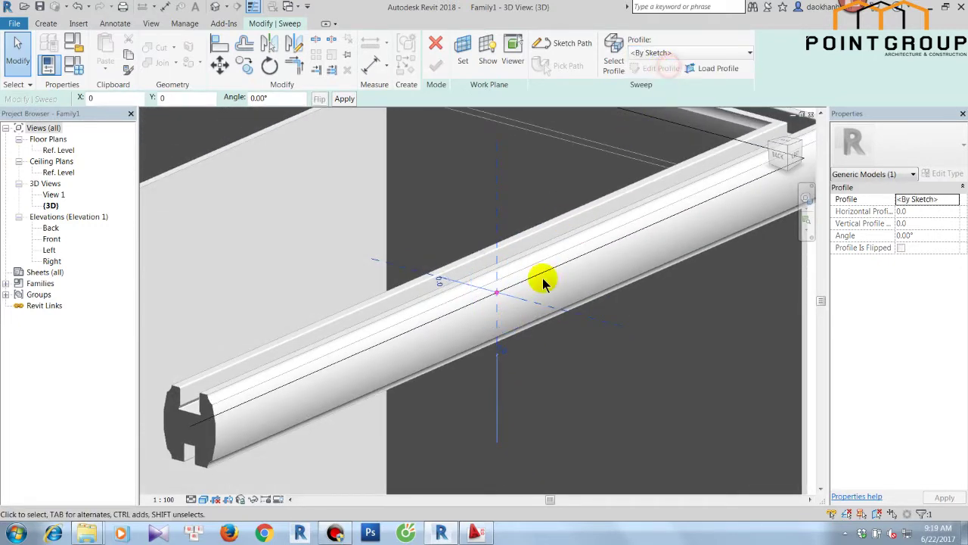
click(713, 54)
click(657, 77)
Load thanh treo tren1.rfa from D:\DCCD\Revit\Family as the sweep's profile family.
click(715, 68)
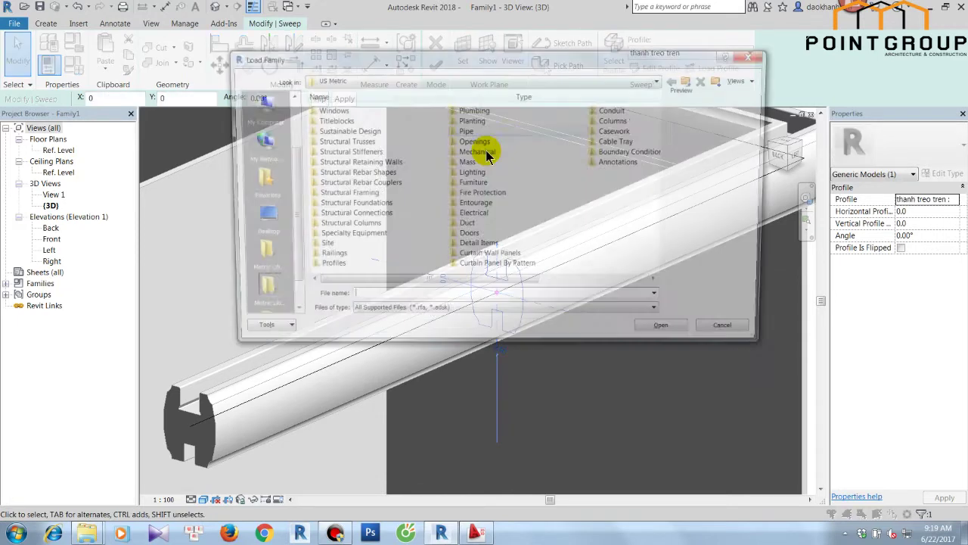
click(272, 113)
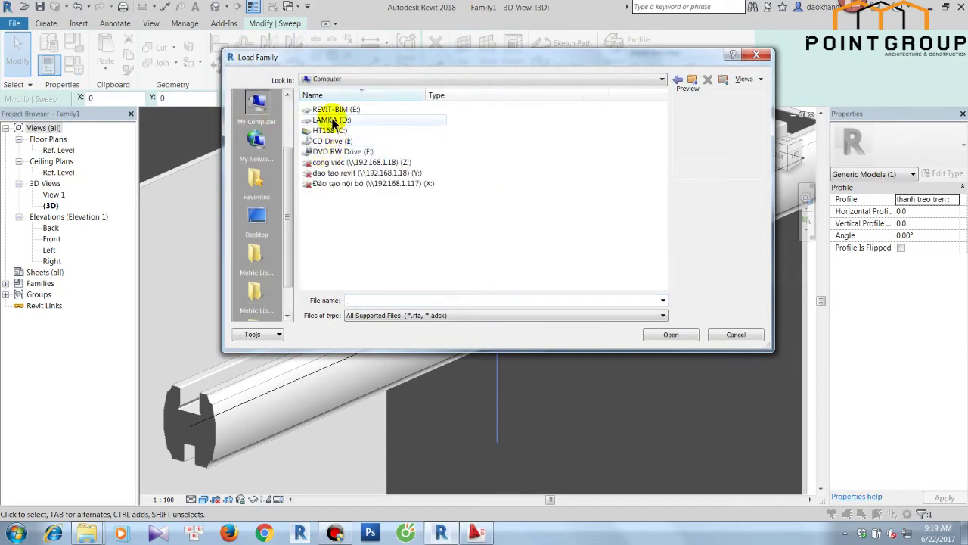
double_click(325, 120)
click(324, 121)
double_click(325, 121)
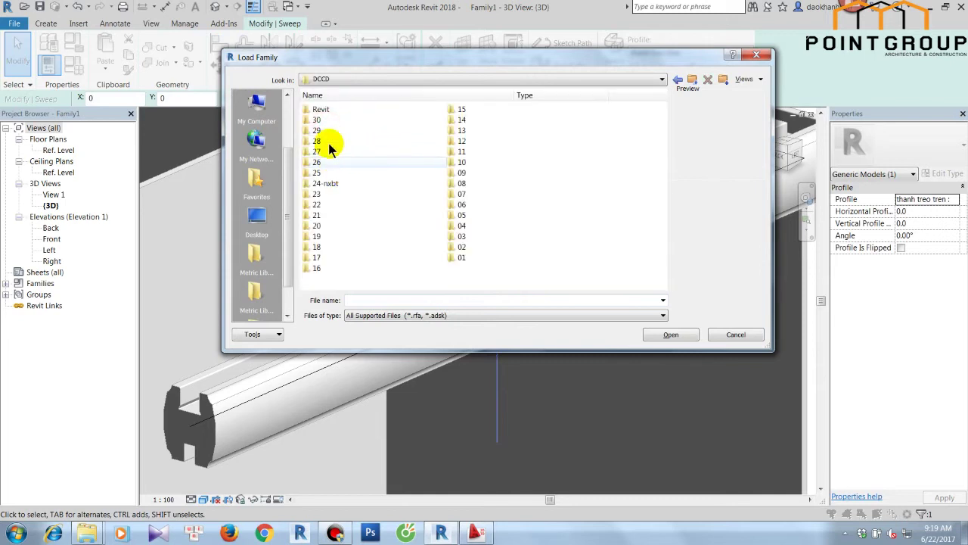
double_click(323, 110)
double_click(325, 140)
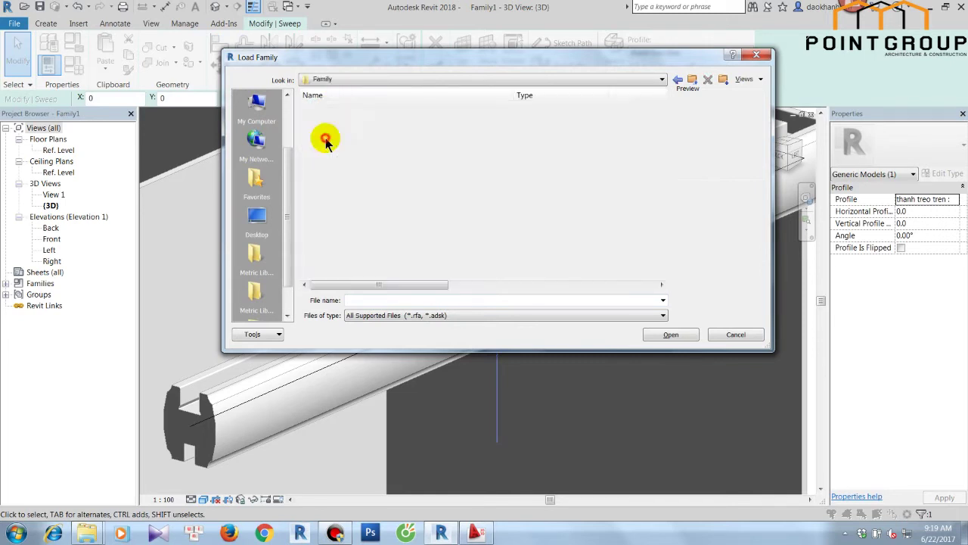
click(367, 206)
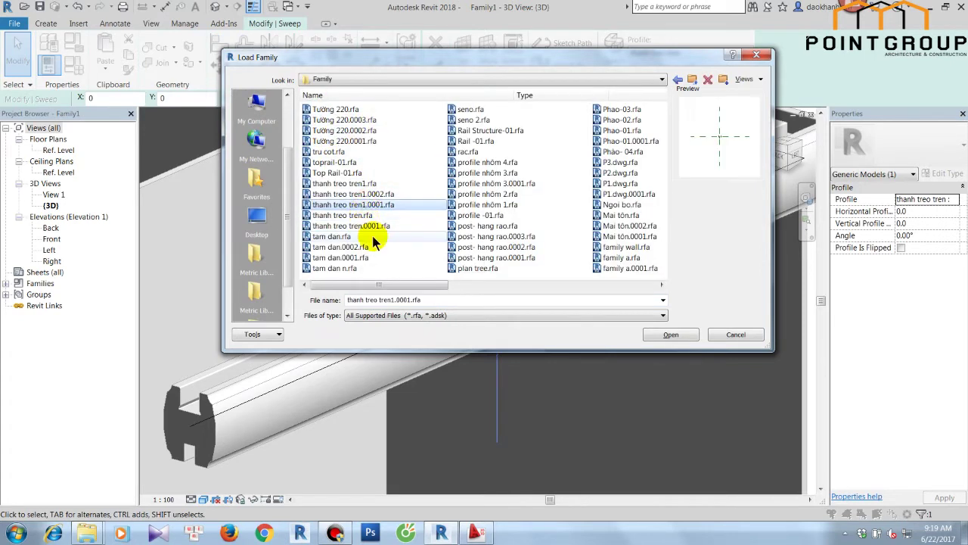
click(364, 185)
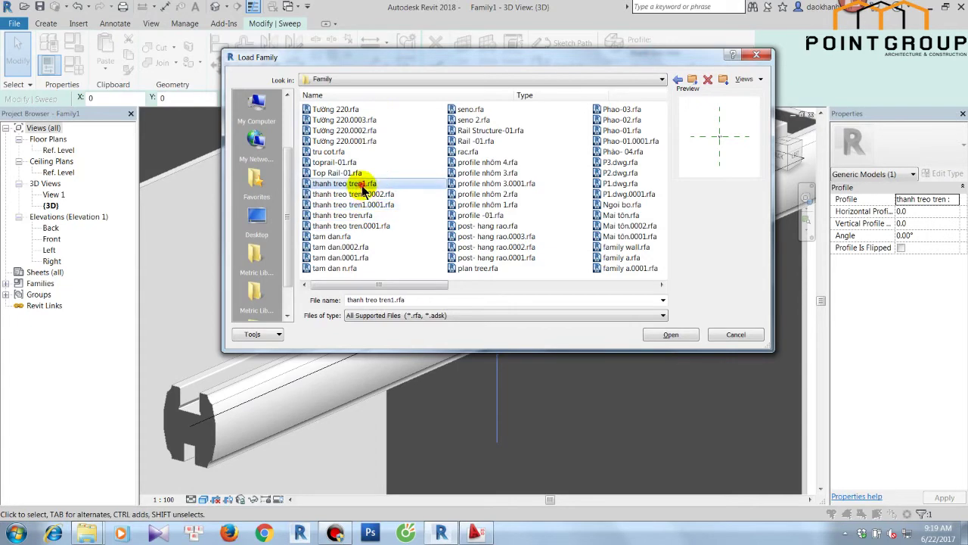
click(672, 335)
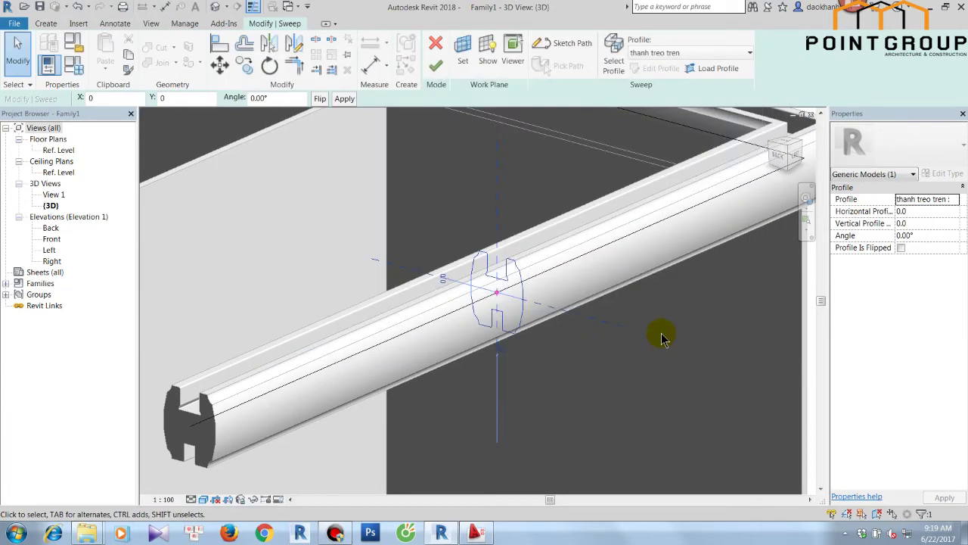
Keep thanh treo tren as the profile and finish the sweep.
click(683, 53)
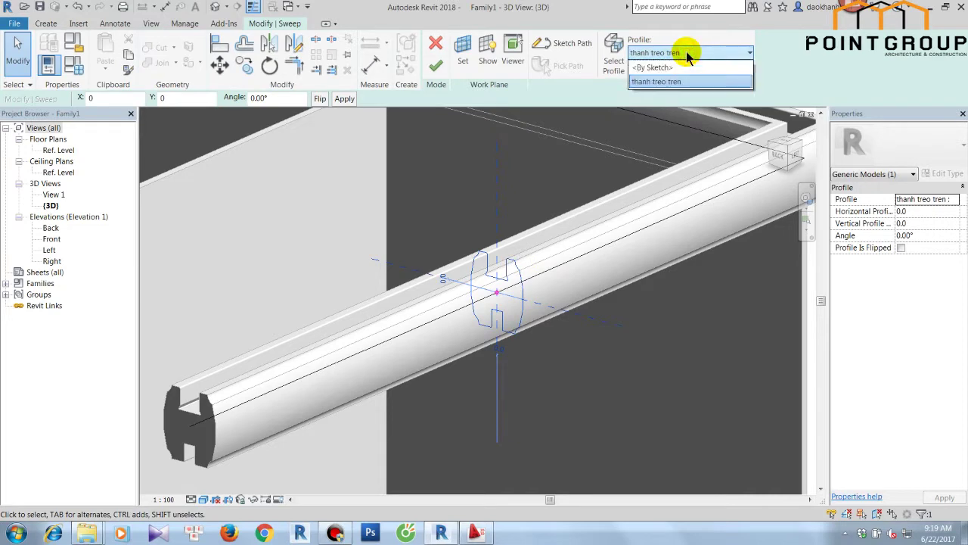
click(681, 53)
click(438, 65)
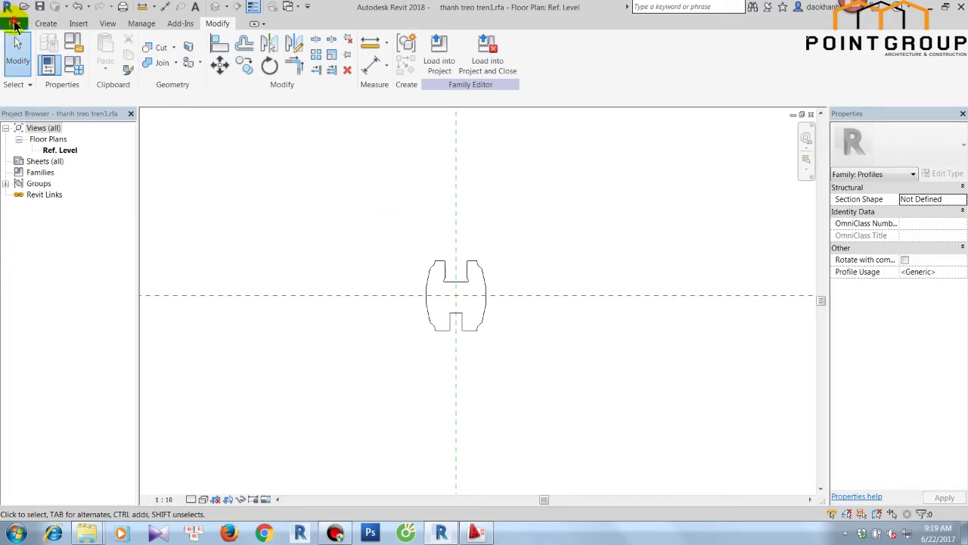
Save the profile family as thanh treo 1.rfa.
click(13, 25)
mouse_move(44, 181)
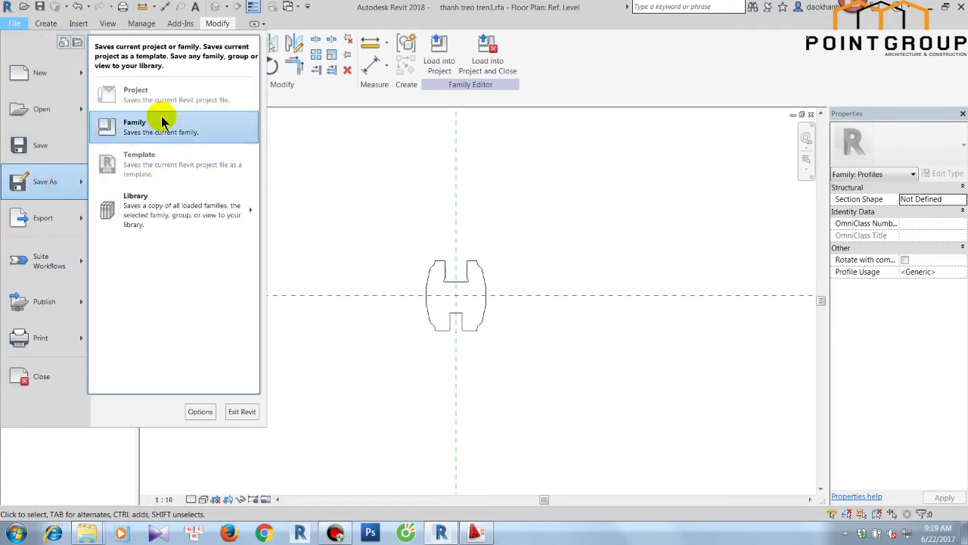
click(161, 121)
text(thanh treo)
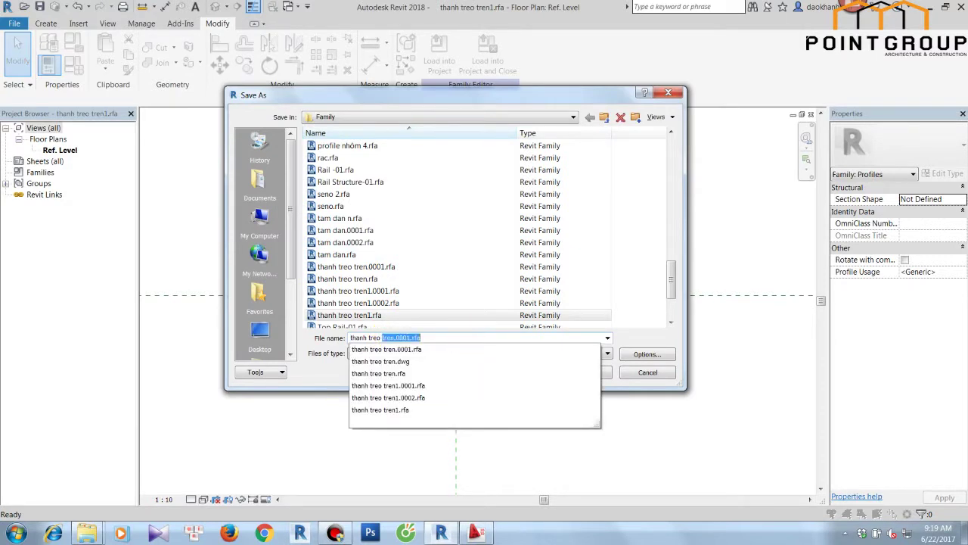
text(1)
click(593, 371)
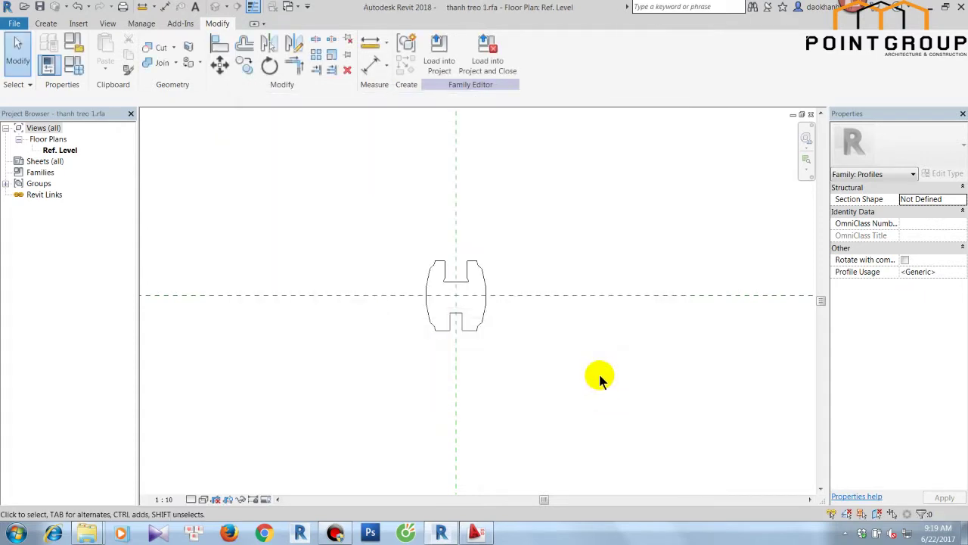
Try loading thanh treo 1.rfa into Family1 and dismiss the type-creation and load-failure errors.
click(438, 62)
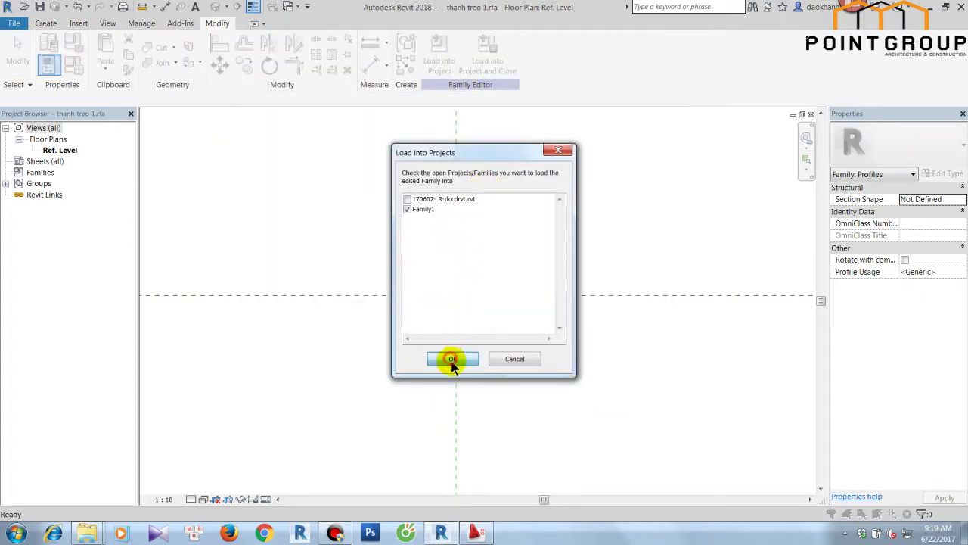
click(452, 361)
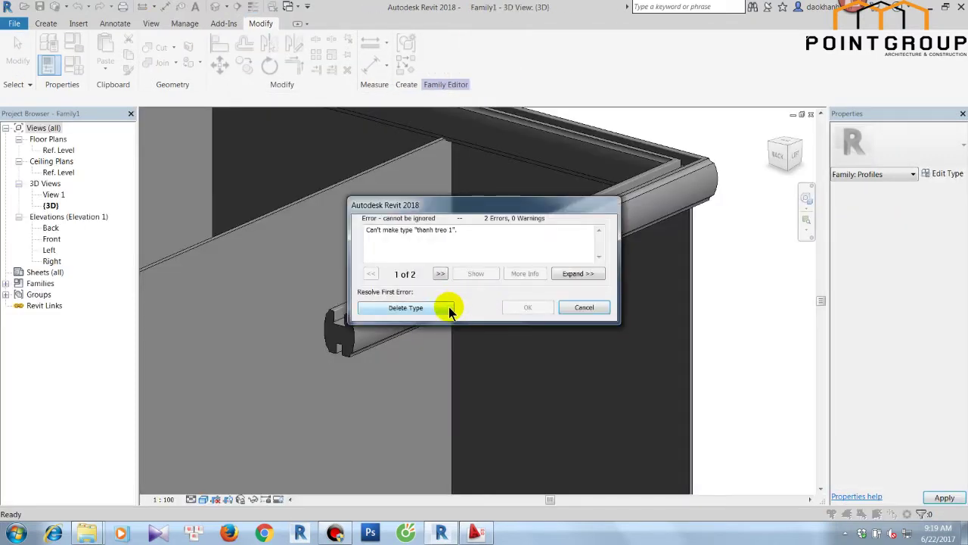
click(584, 309)
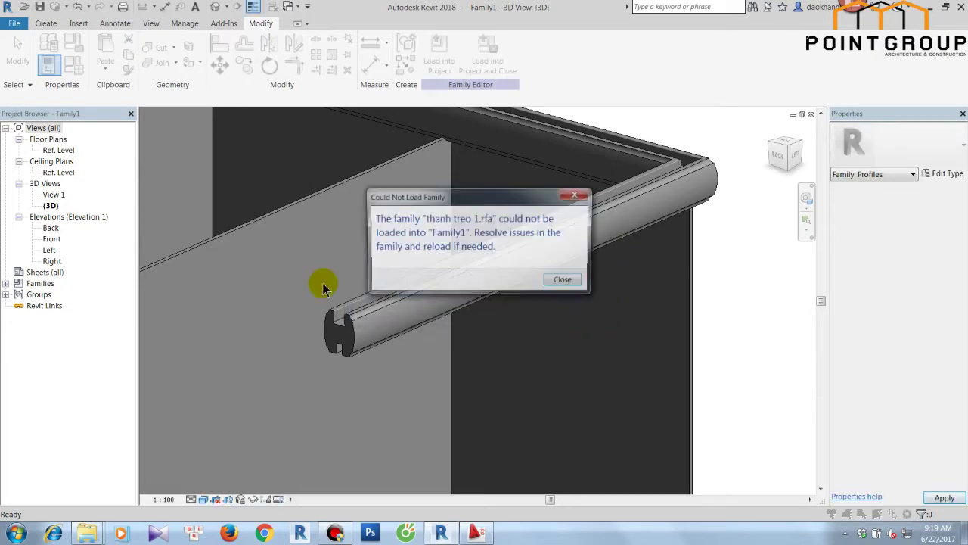
click(564, 281)
Inspect the profile's inner bottom lines, then close the profile family view.
scroll(473, 280, up, 2)
scroll(457, 285, up, 2)
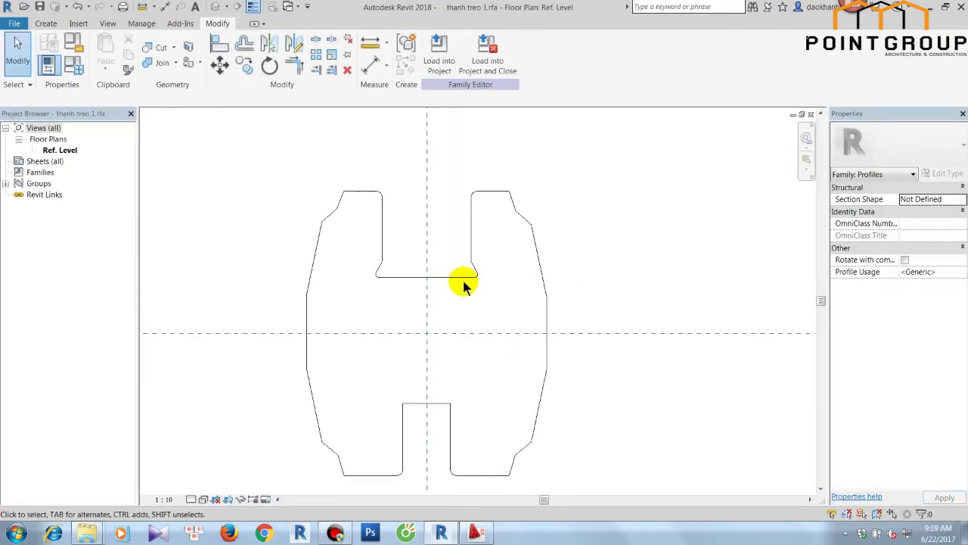
scroll(464, 285, up, 2)
drag(309, 223, 521, 313)
scroll(515, 291, down, 1)
click(517, 284)
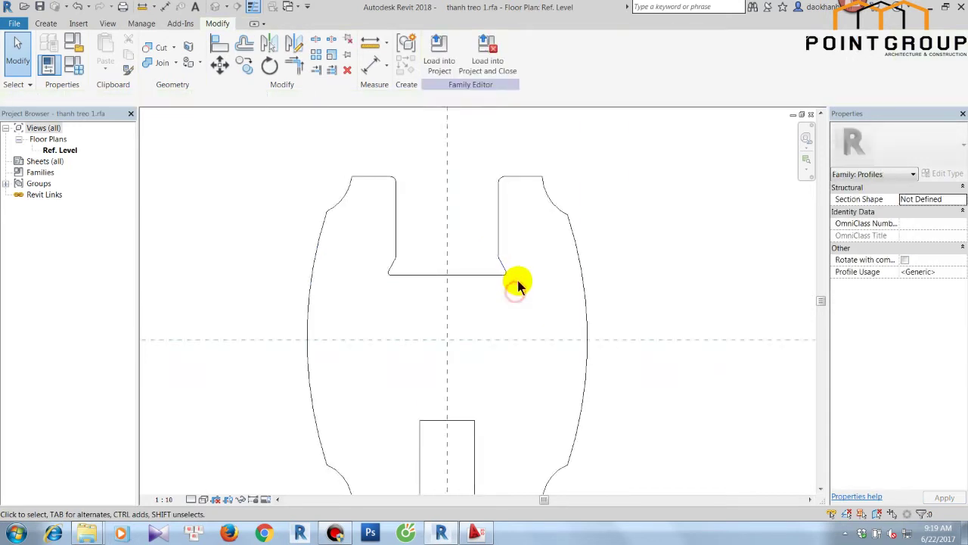
scroll(518, 284, down, 3)
scroll(654, 193, down, 1)
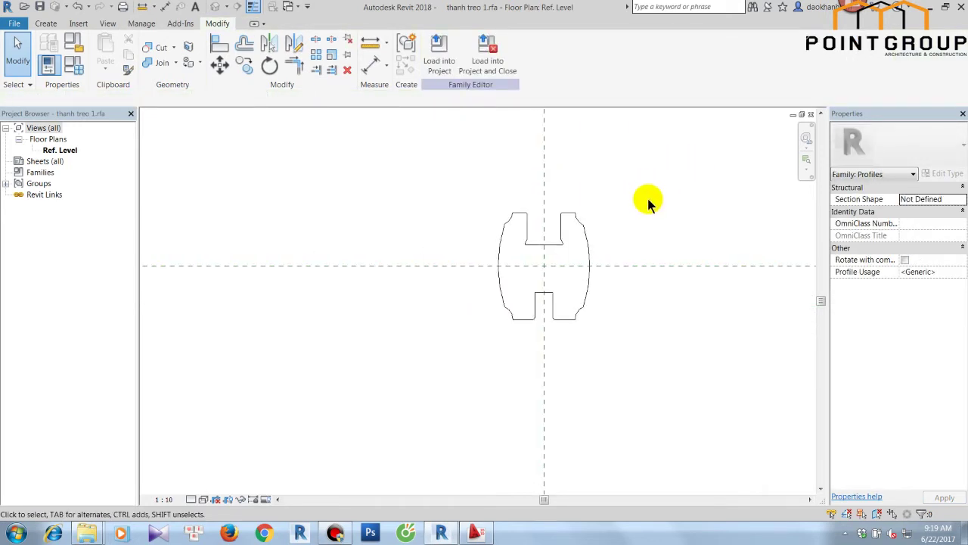
click(811, 115)
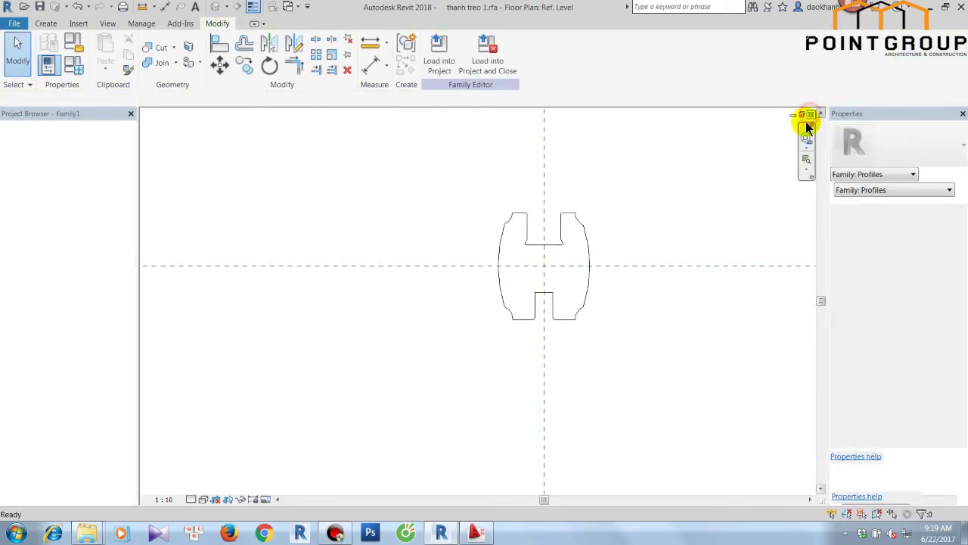
Reopen the Family1 rail sweep and check its profile placement in the preview window.
click(462, 292)
scroll(674, 287, down, 3)
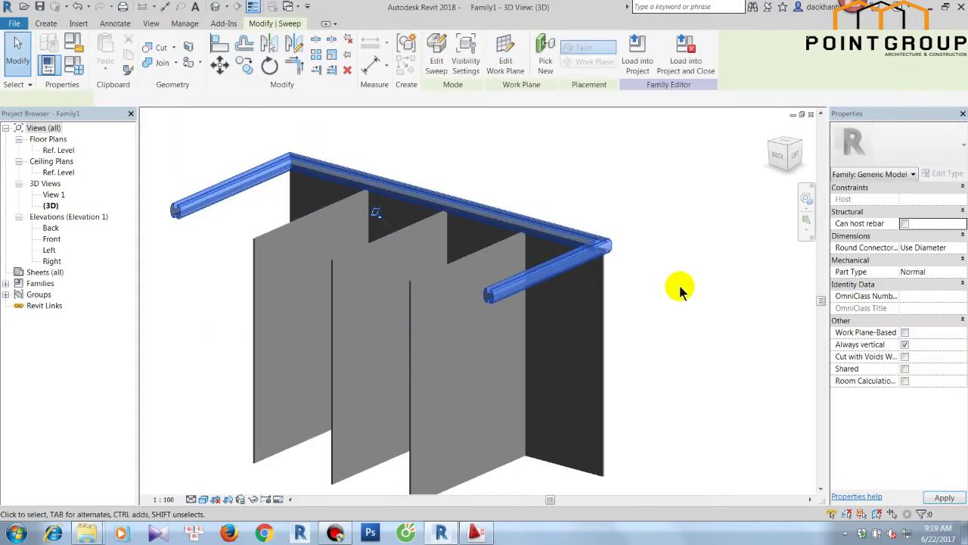
mouse_move(674, 287)
shift+middle_down()
mouse_move(458, 288)
mouse_move(611, 291)
mouse_move(701, 247)
mouse_move(681, 250)
shift+middle_up()
double_click(684, 257)
scroll(687, 253, up, 3)
scroll(698, 242, up, 3)
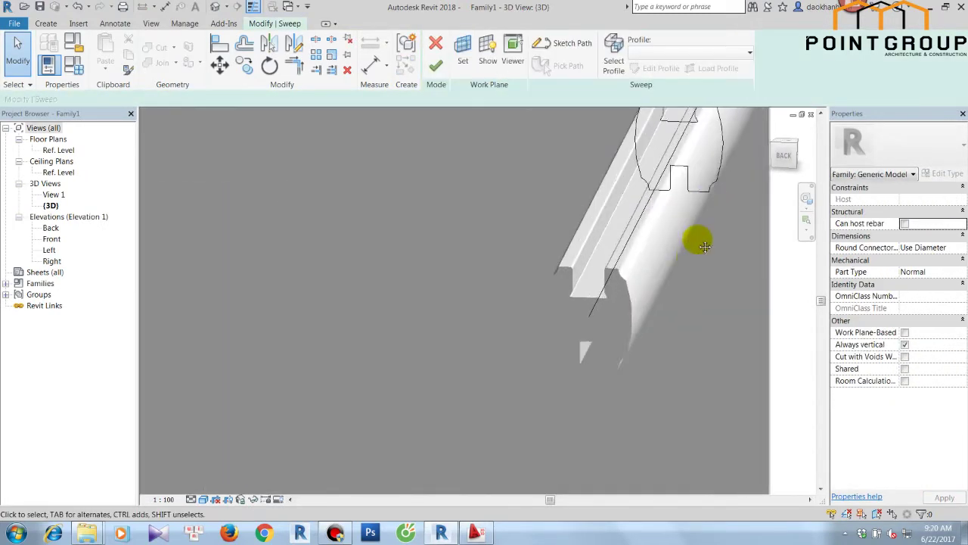
click(631, 282)
scroll(611, 265, up, 3)
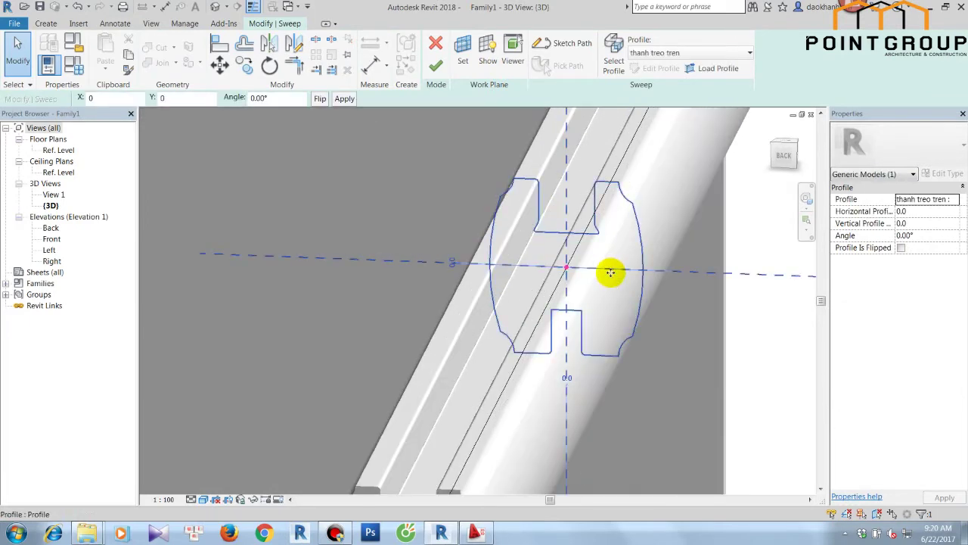
mouse_move(621, 185)
middle_down()
mouse_move(497, 162)
mouse_move(428, 167)
middle_up()
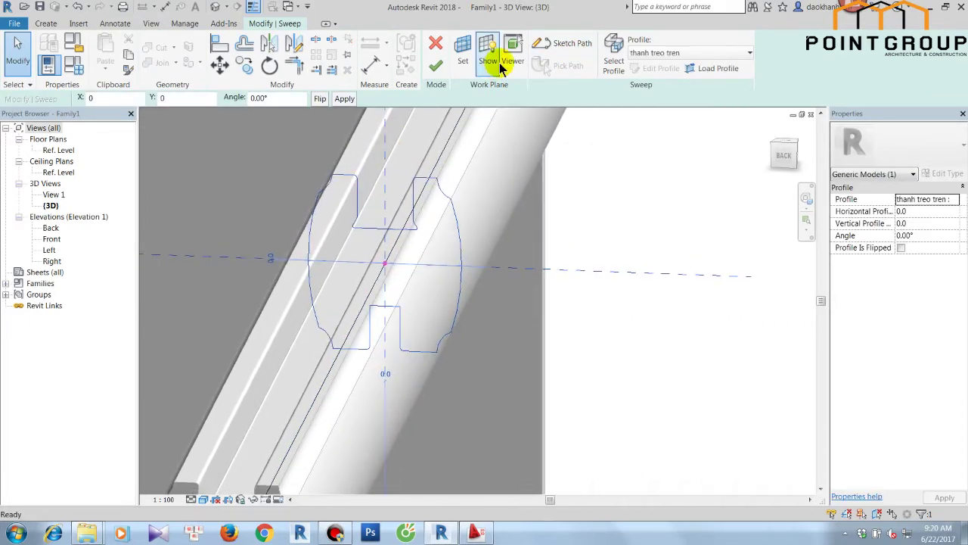
scroll(530, 212, down, 3)
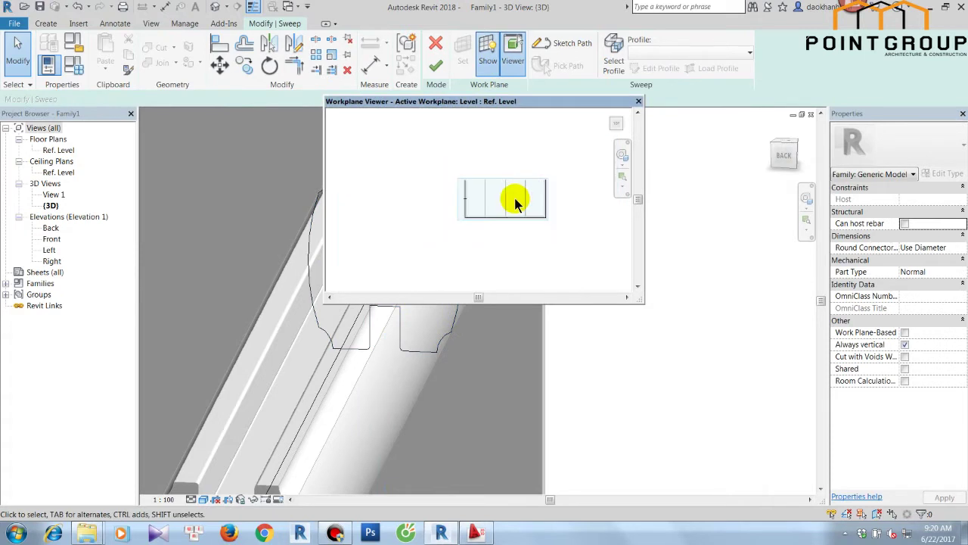
scroll(530, 211, up, 2)
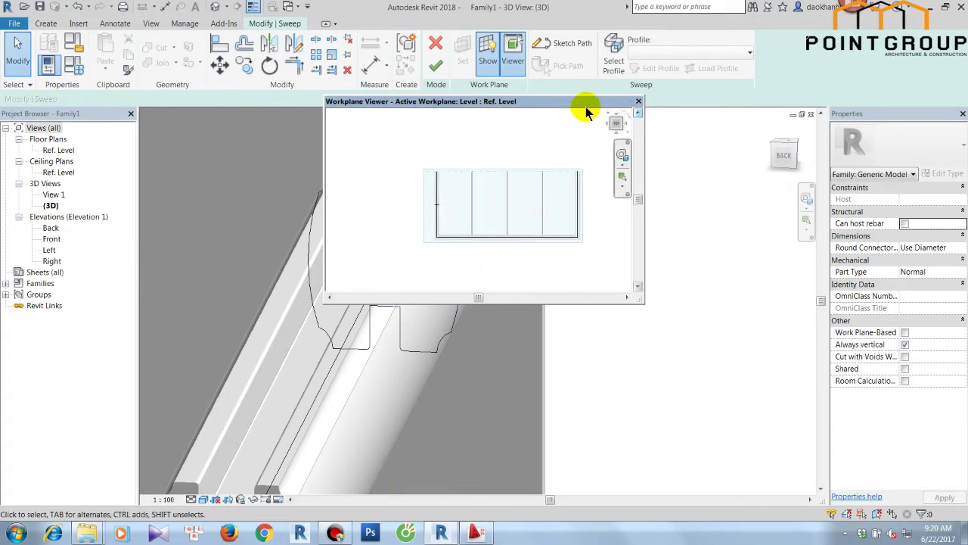
mouse_move(575, 102)
mouse_down()
mouse_move(594, 146)
mouse_move(623, 151)
mouse_up()
click(613, 61)
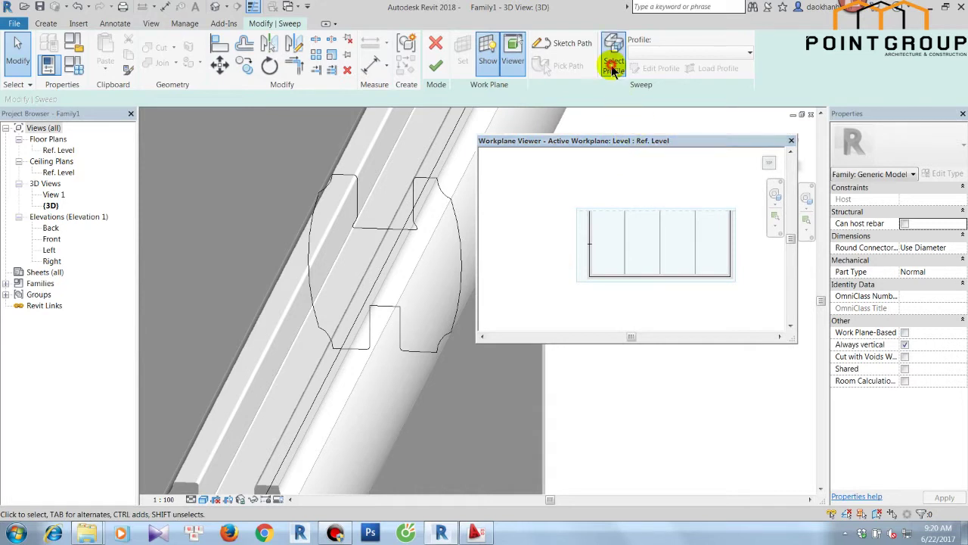
Switch the sweep profile to a sketched one and finish past the empty-sketch error.
click(605, 274)
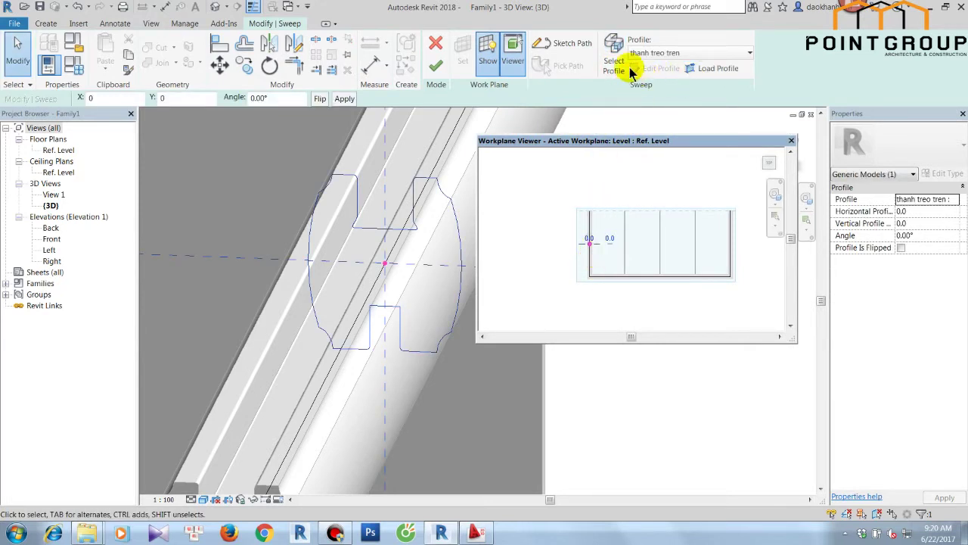
click(676, 53)
click(654, 62)
click(652, 68)
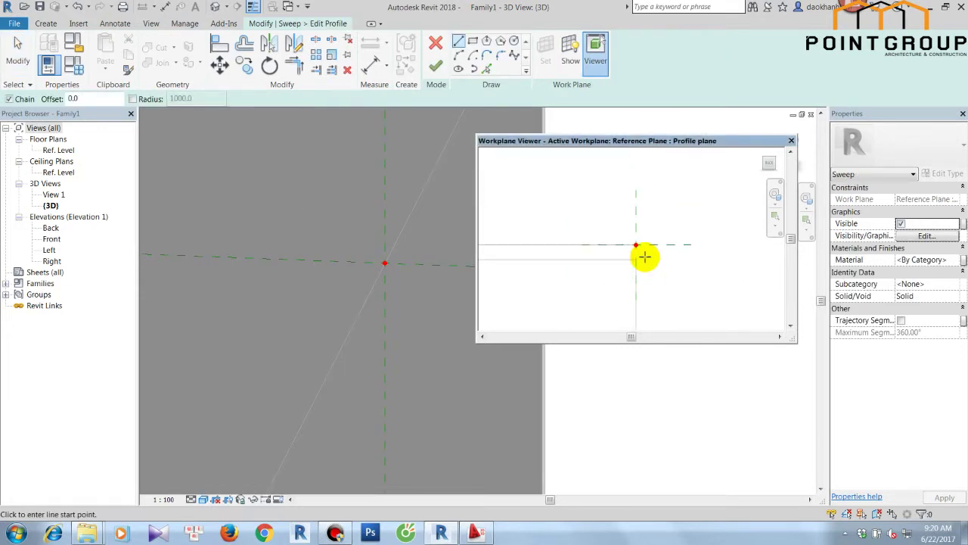
scroll(647, 250, up, 2)
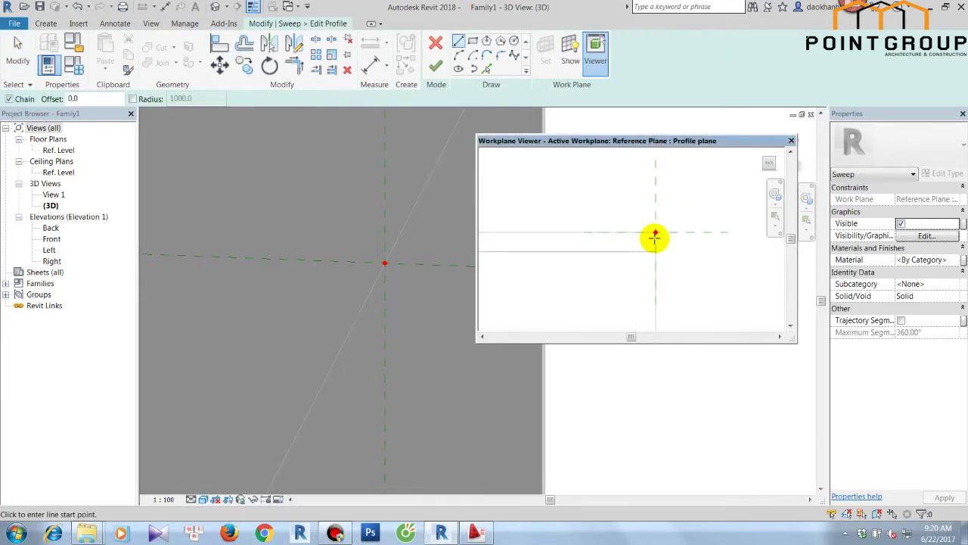
click(792, 142)
click(437, 66)
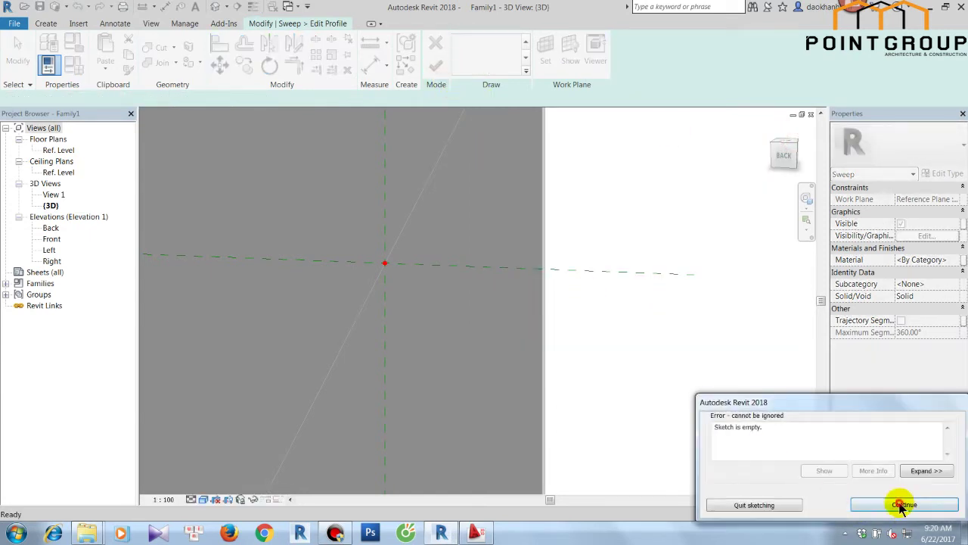
click(901, 505)
click(438, 44)
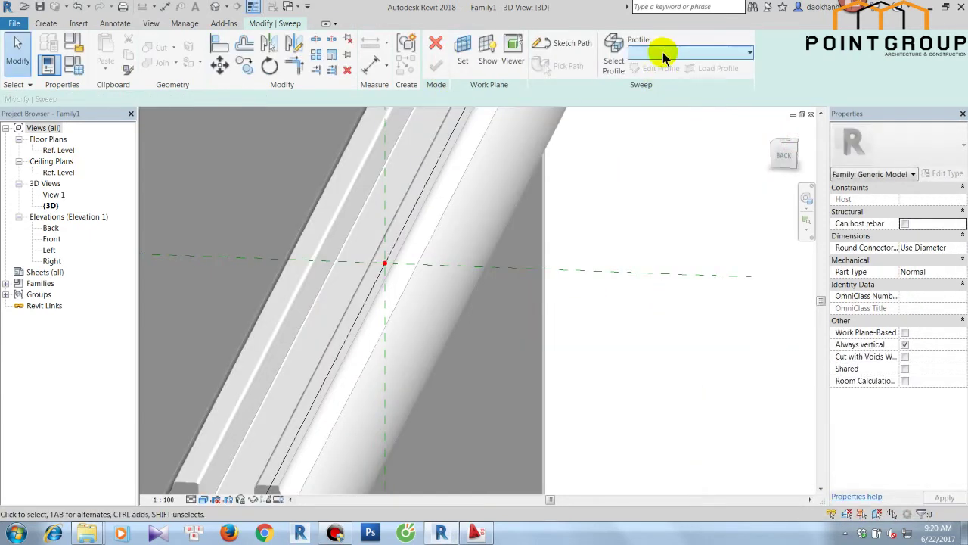
Check the empty profile list, then cancel the sweep edit and discard the changes.
click(664, 53)
click(681, 55)
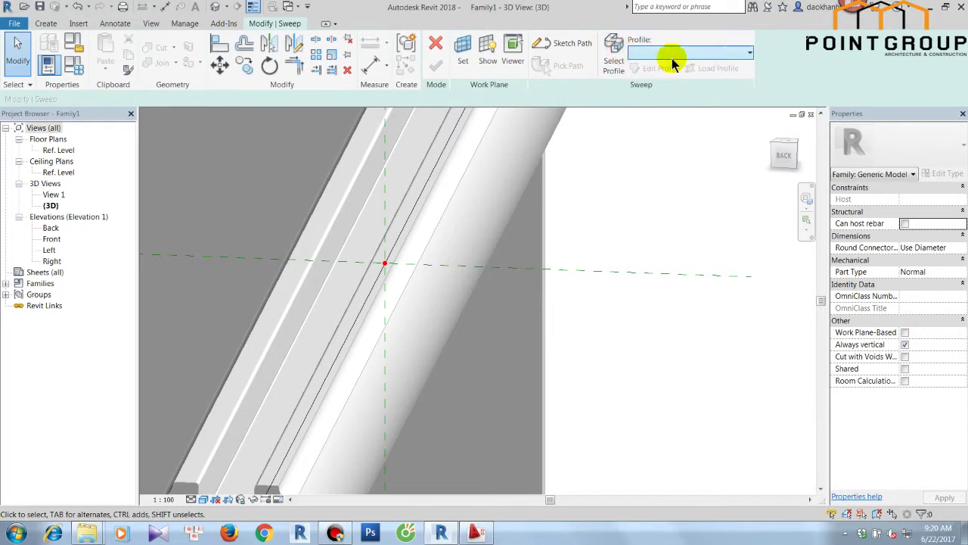
click(648, 50)
click(649, 49)
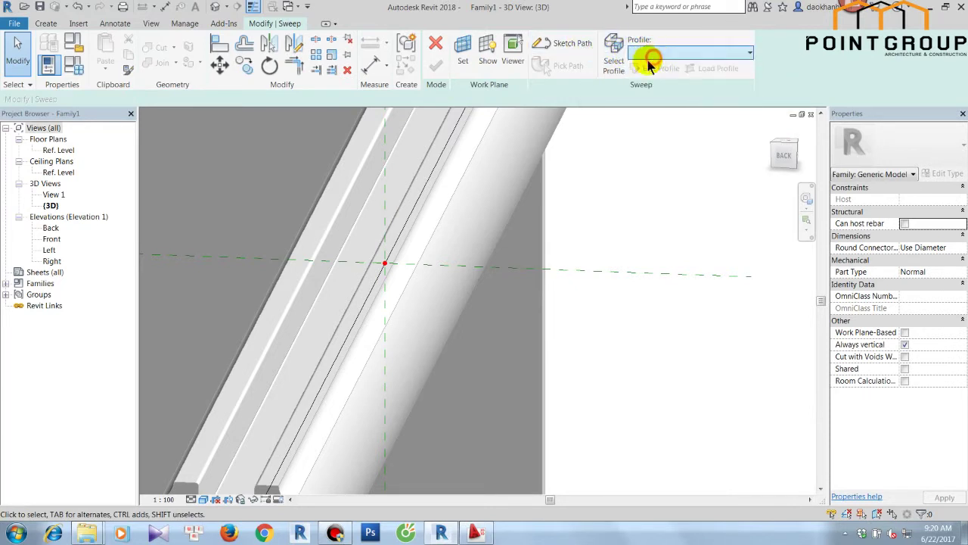
click(436, 43)
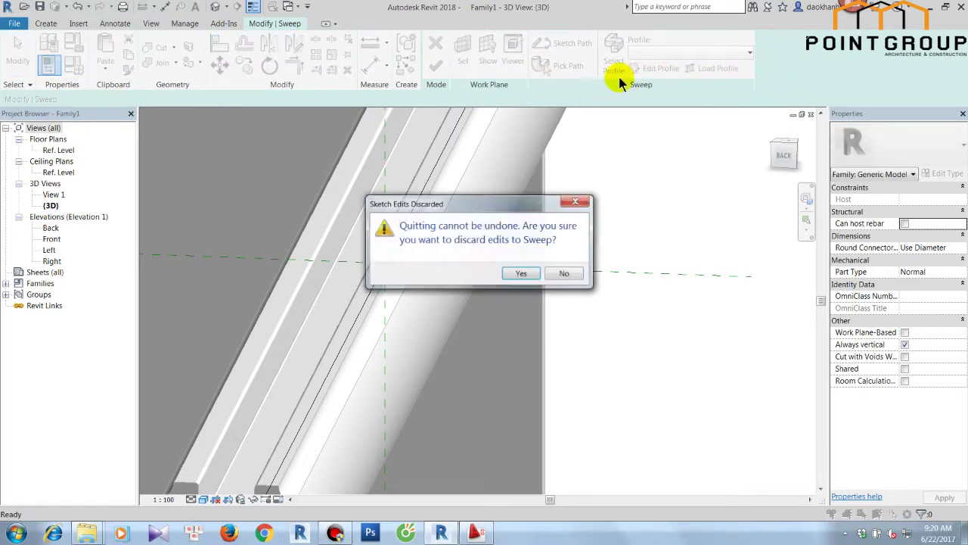
click(521, 273)
Orbit to the front, open the Ref. Level floor plan, and inspect the rail in plan.
click(735, 287)
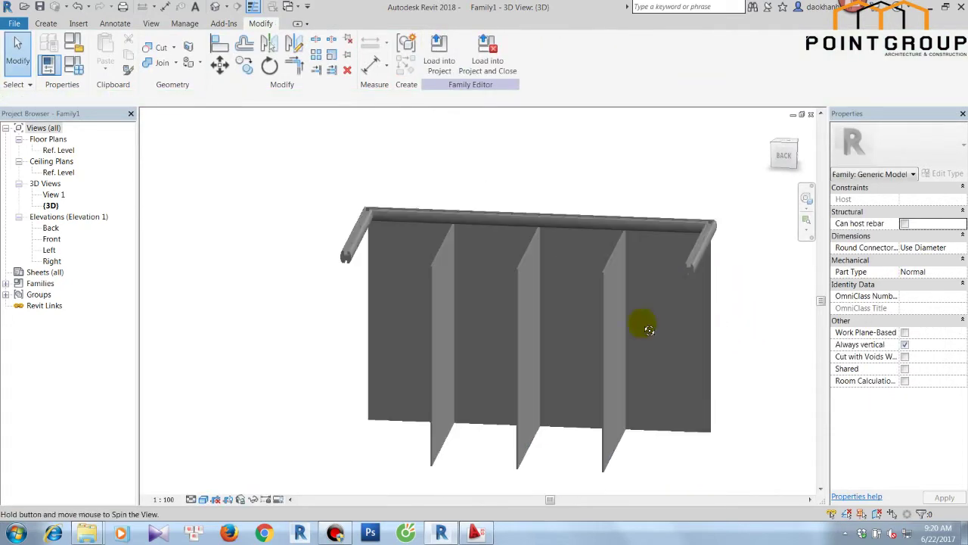
mouse_move(642, 325)
shift+middle_down()
mouse_move(648, 341)
mouse_move(556, 352)
mouse_move(572, 325)
shift+middle_up()
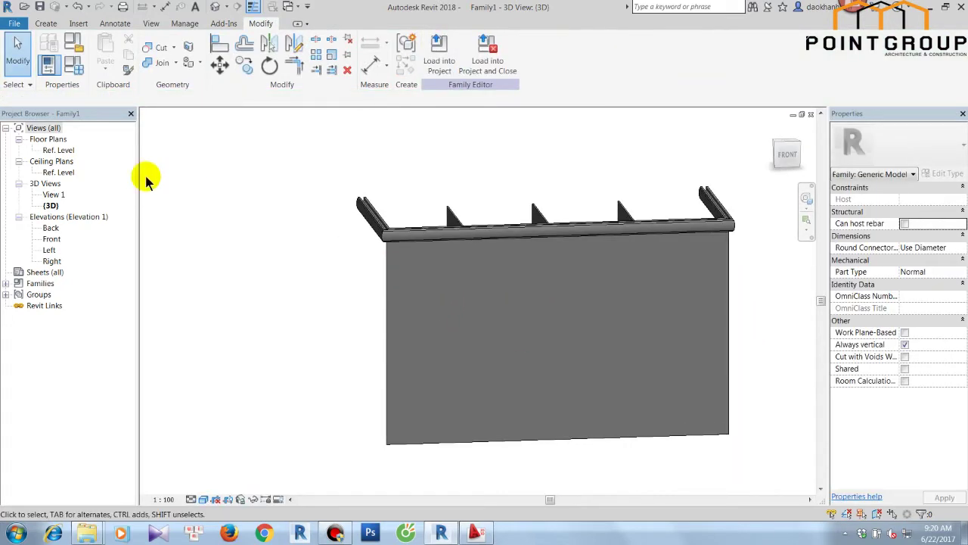
double_click(54, 152)
scroll(454, 250, up, 5)
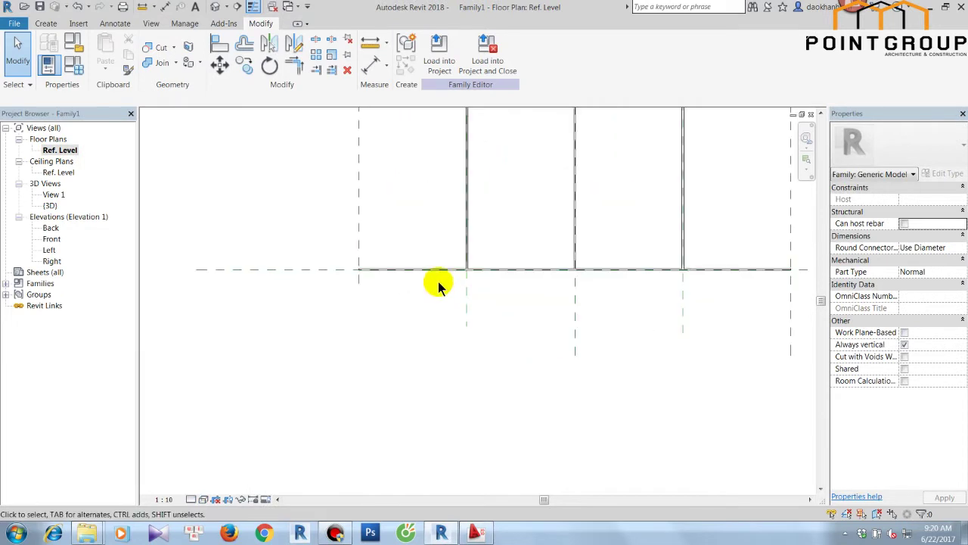
scroll(439, 283, up, 2)
click(448, 264)
click(400, 383)
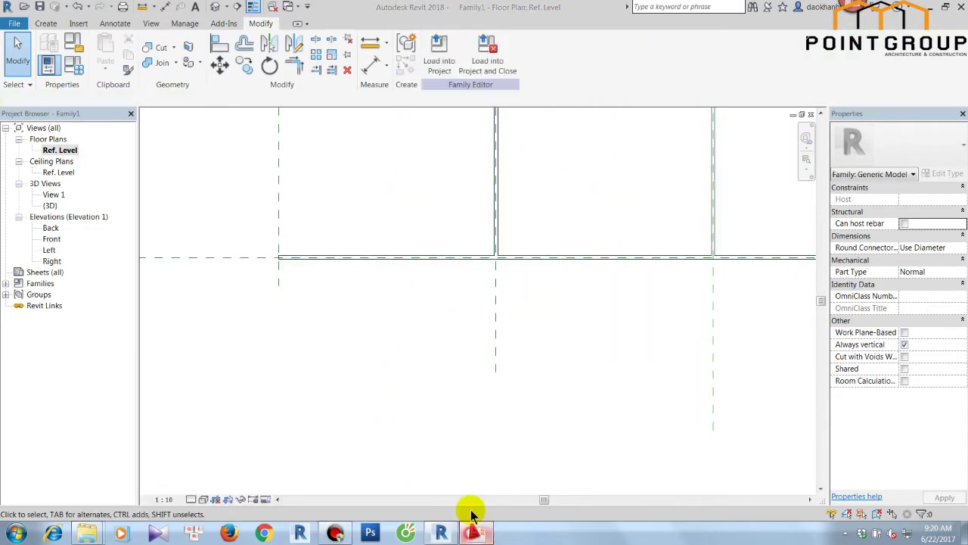
click(474, 532)
Read the 140/730/130 panel and 1000/4000 post spacing dimensions in AutoCAD, then minimize AutoCAD.
scroll(567, 355, down, 5)
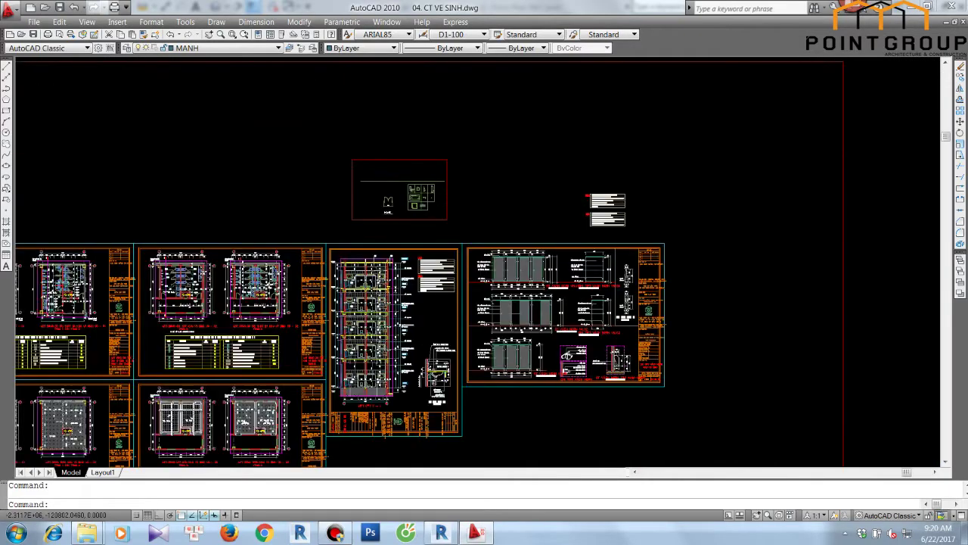
scroll(567, 355, up, 5)
scroll(530, 378, up, 3)
scroll(477, 406, up, 3)
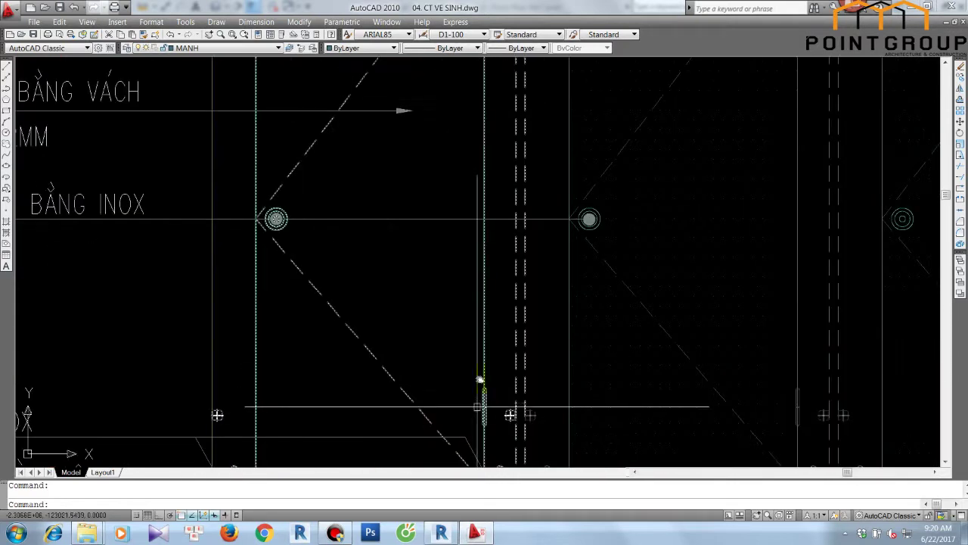
scroll(477, 407, down, 3)
scroll(469, 253, up, 2)
scroll(467, 287, down, 2)
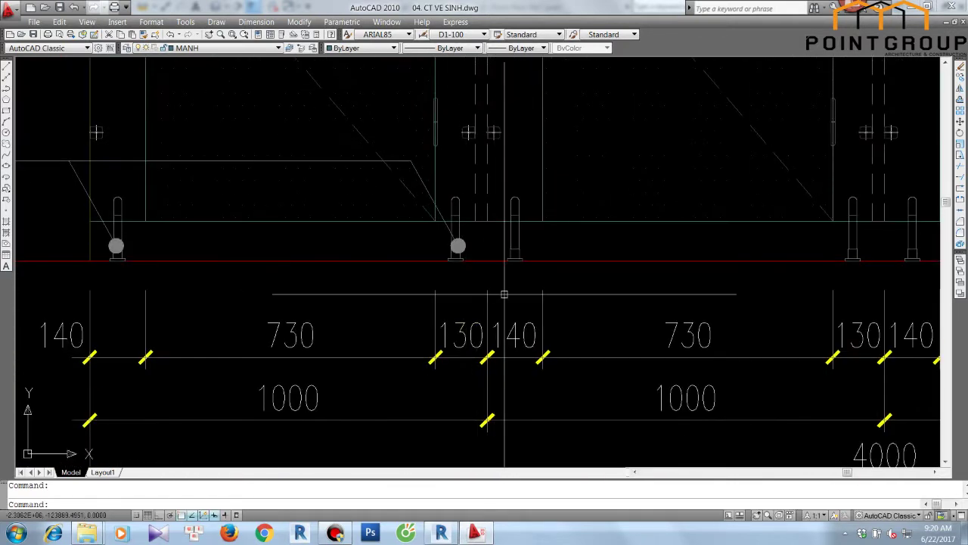
middle_drag(504, 294, 520, 348)
key(Escape)
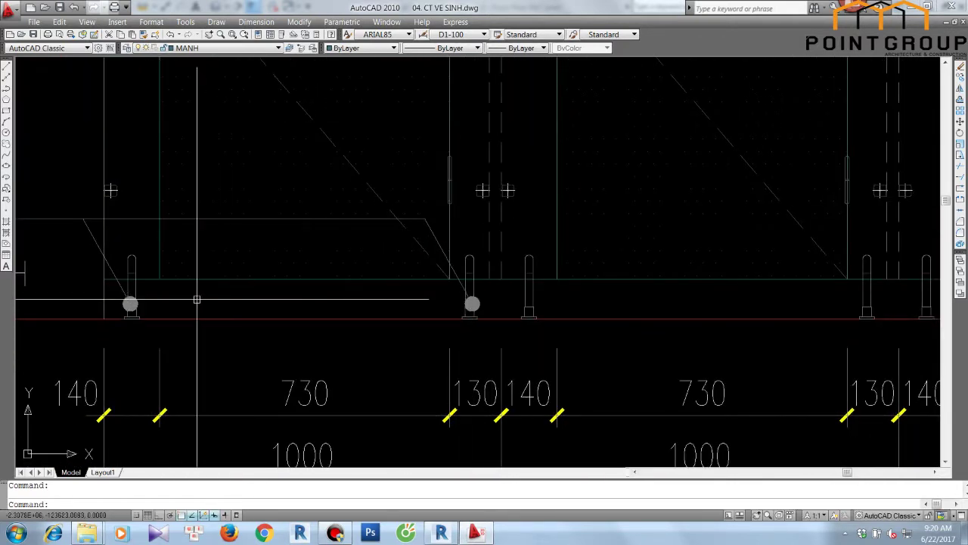
scroll(388, 341, down, 3)
scroll(388, 341, up, 1)
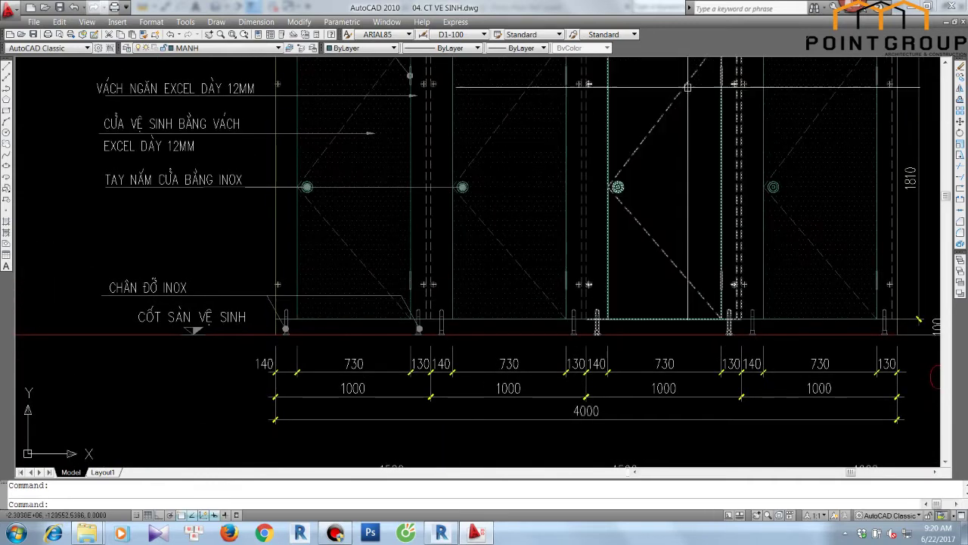
click(915, 10)
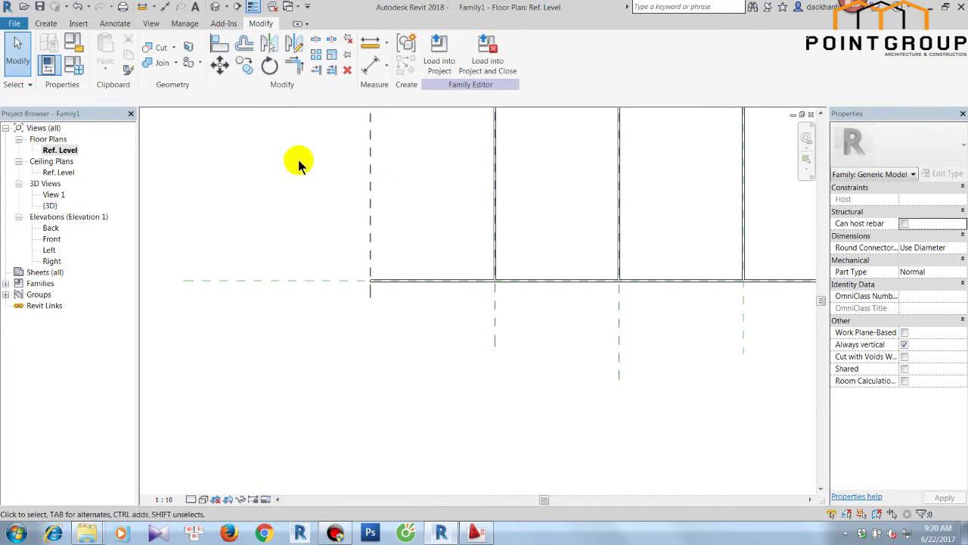
Orbit the partition's 3D view to inspect the panel ends, then return to the front view.
click(216, 6)
scroll(461, 273, down, 2)
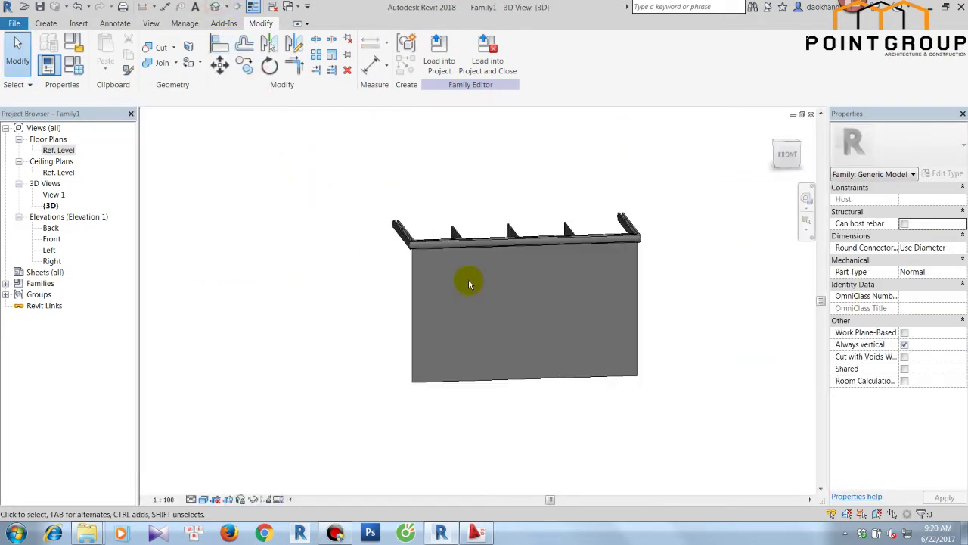
shift+middle_drag(469, 284, 529, 378)
scroll(649, 378, up, 3)
shift+middle_drag(648, 378, 685, 379)
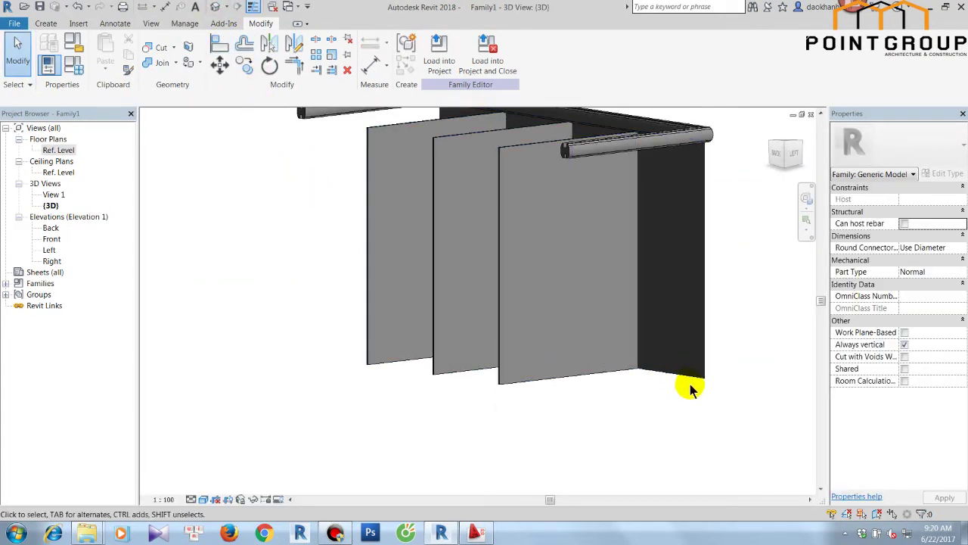
click(639, 382)
click(641, 408)
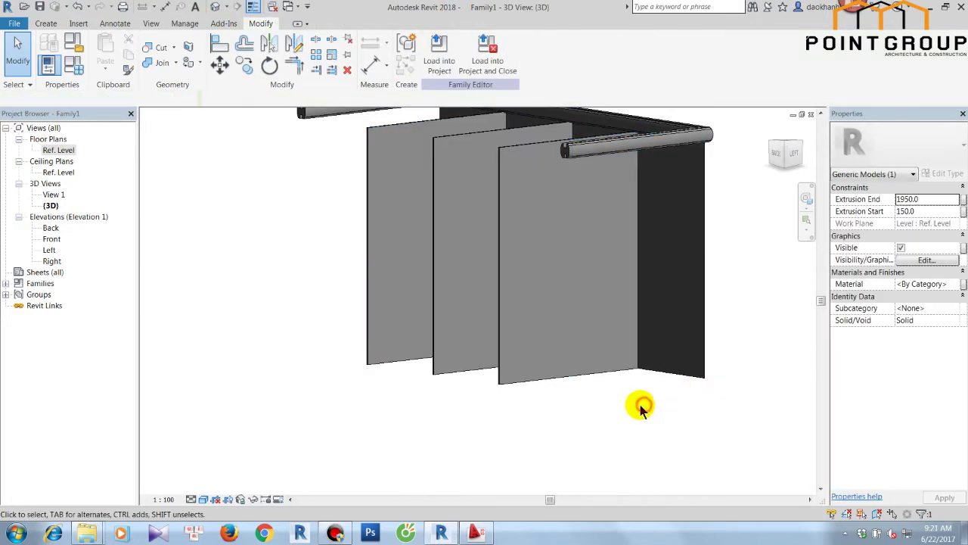
scroll(345, 416, down, 3)
mouse_move(345, 416)
shift+middle_down()
mouse_move(432, 389)
mouse_move(412, 371)
shift+middle_up()
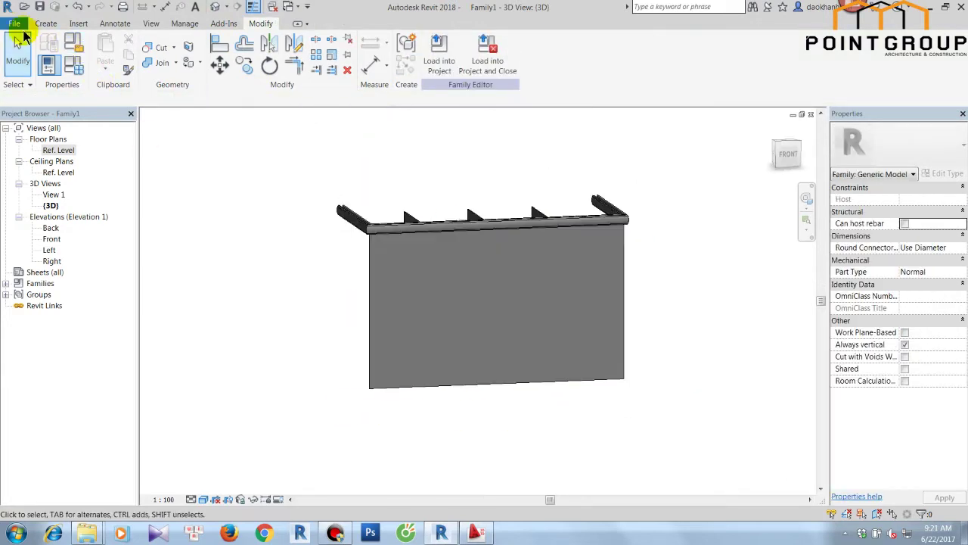
Begin a new project, browse its templates, then cancel it.
click(19, 28)
click(75, 76)
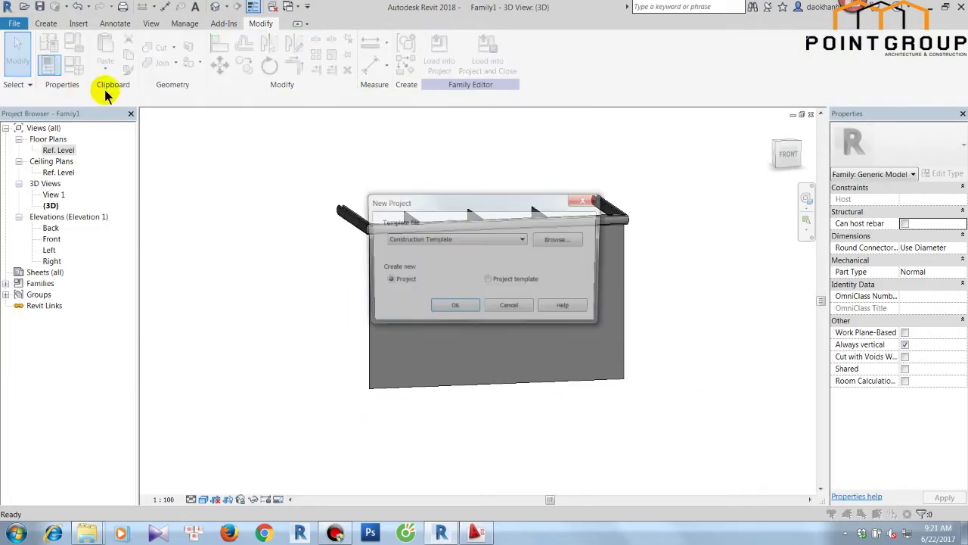
click(438, 241)
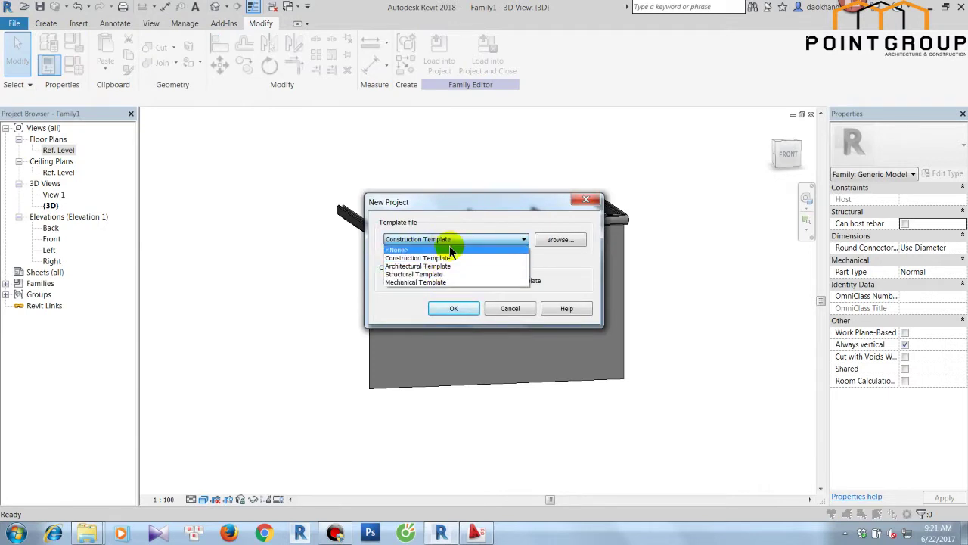
click(424, 246)
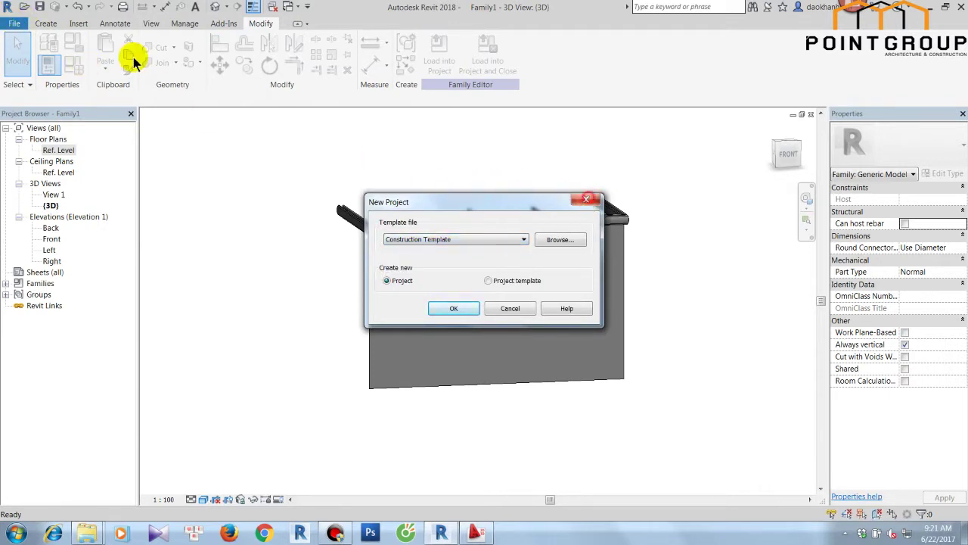
click(15, 23)
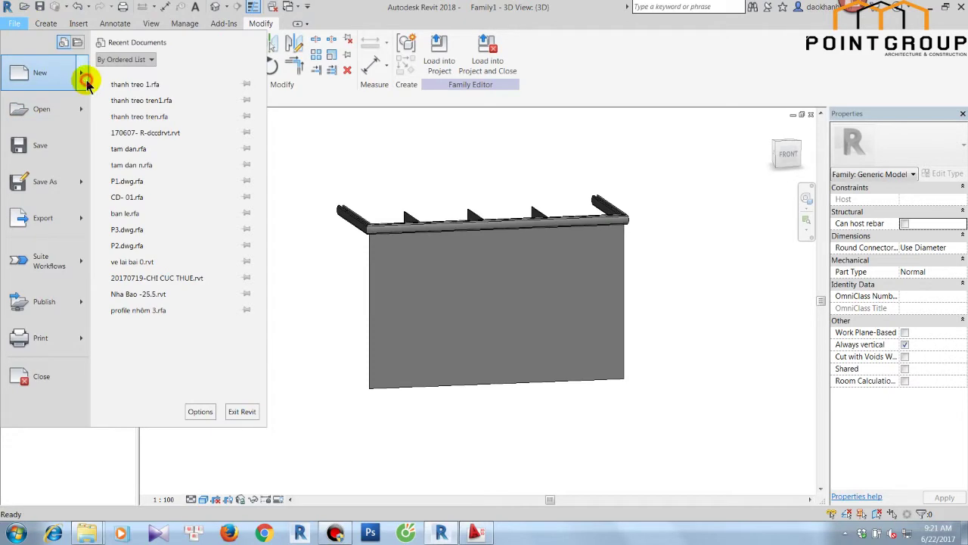
Create a new family from the Metric Generic Model.rft template.
mouse_move(53, 72)
click(133, 119)
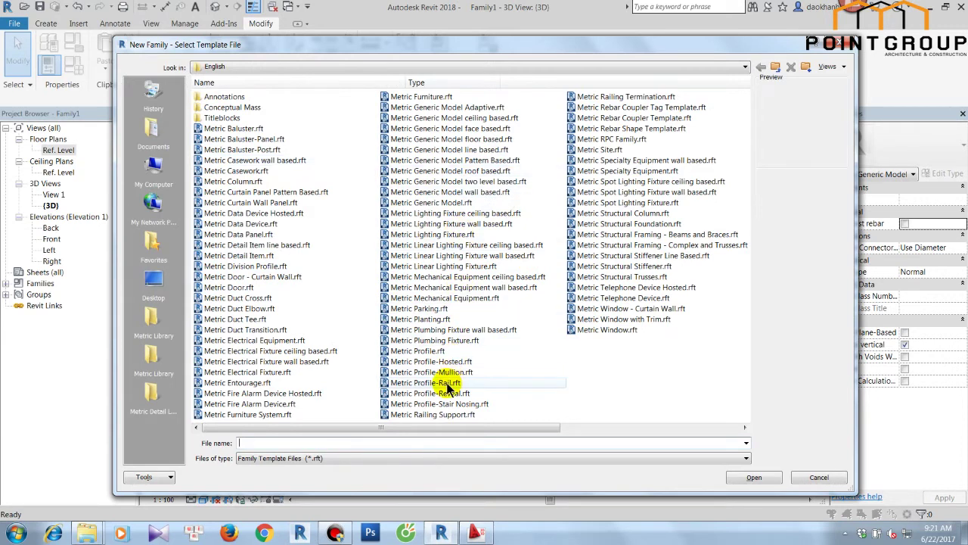
click(448, 202)
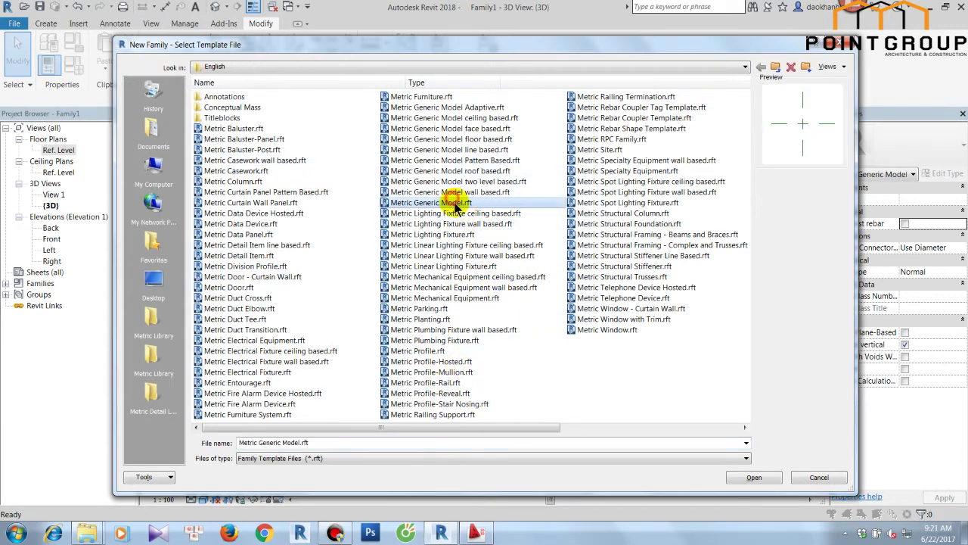
click(766, 481)
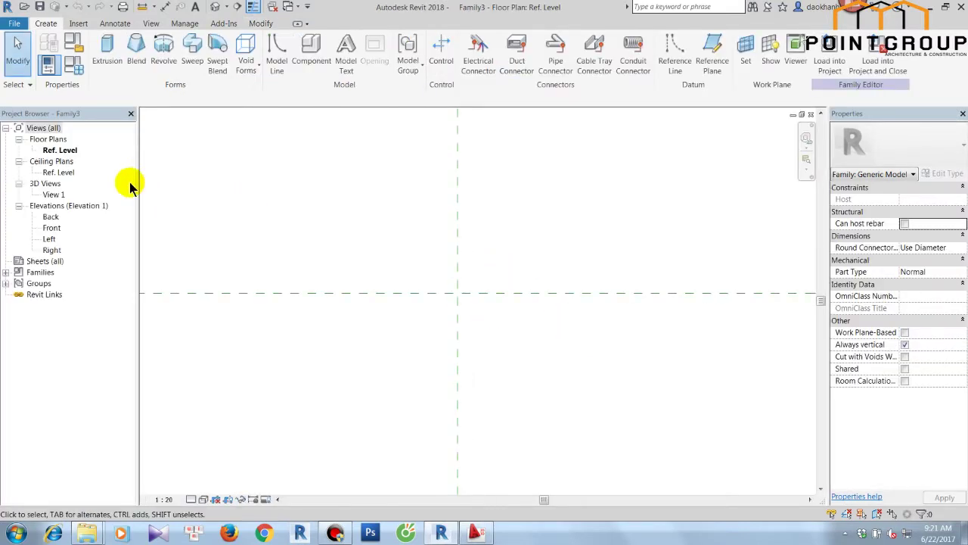
Draw a horizontal reference plane above Ref. Level in the Front elevation.
double_click(53, 227)
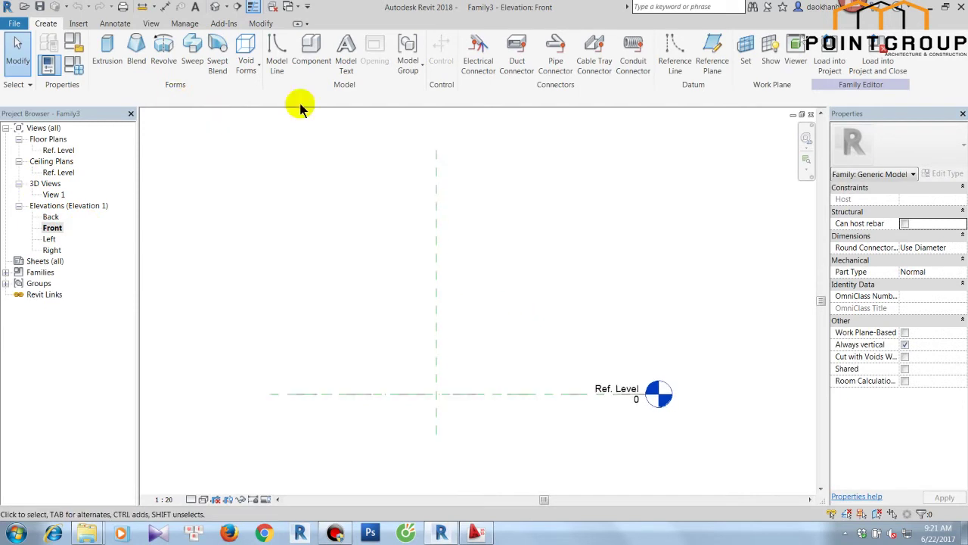
click(712, 52)
click(349, 364)
click(545, 369)
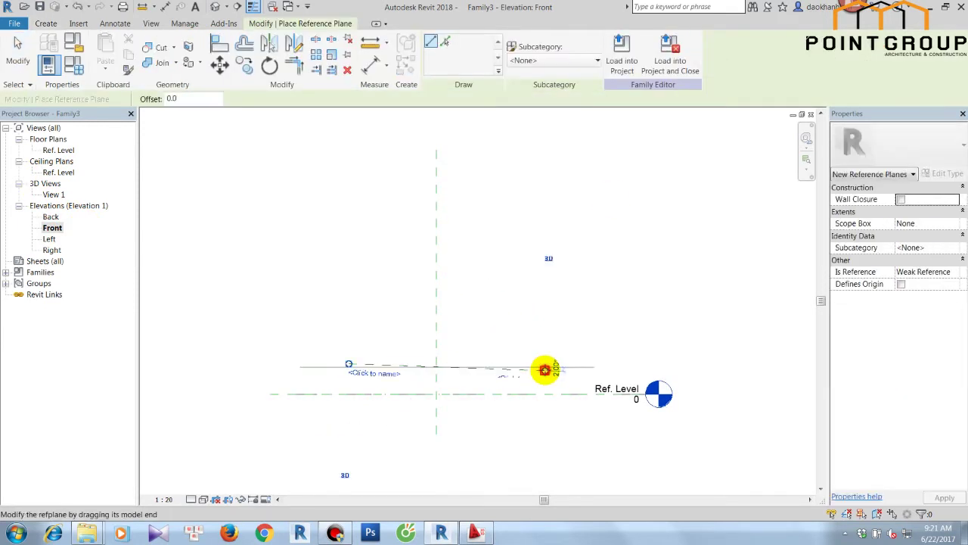
key(Escape)
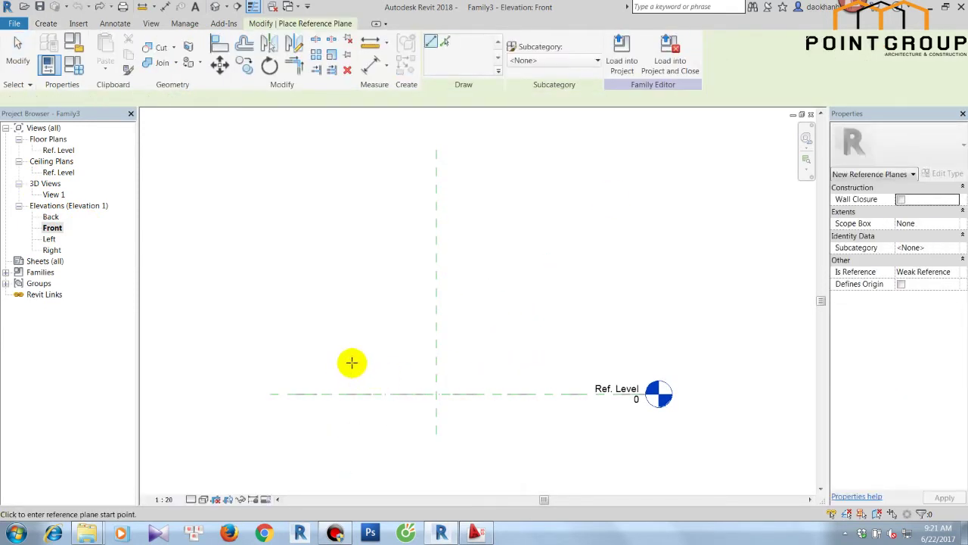
click(609, 361)
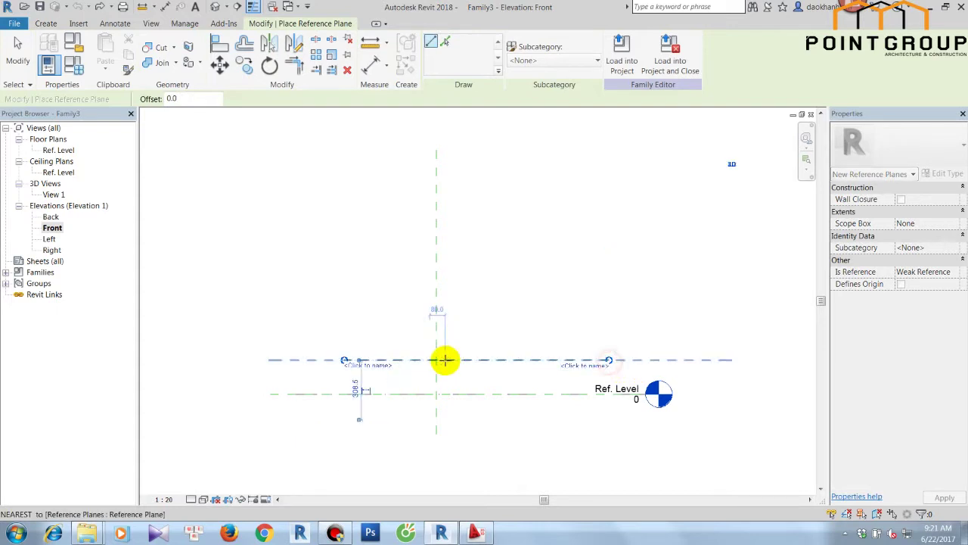
scroll(444, 361, up, 3)
key(Escape)
Edit the plane's distance from Ref. Level, then open the Ref. Level floor plan.
click(343, 395)
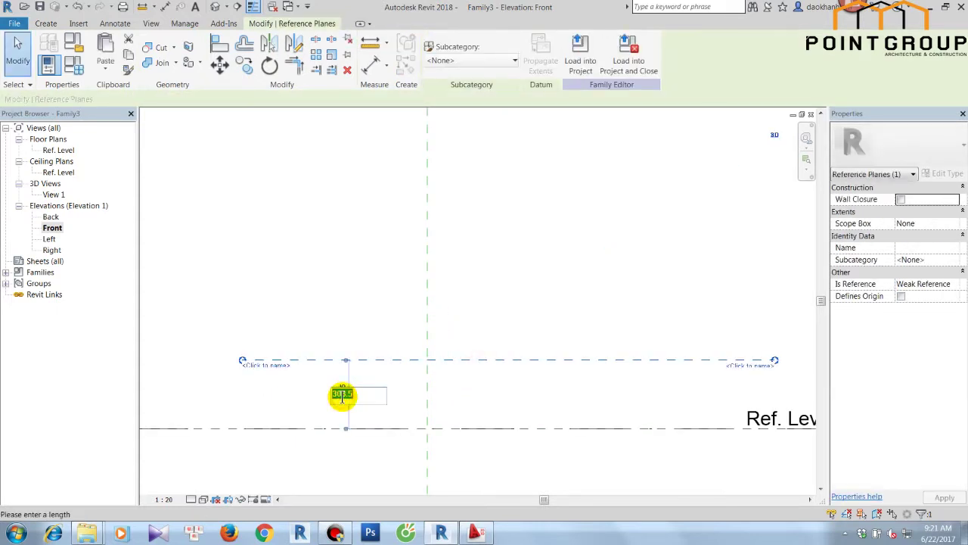
key(Return)
key(Escape)
middle_drag(421, 421, 447, 405)
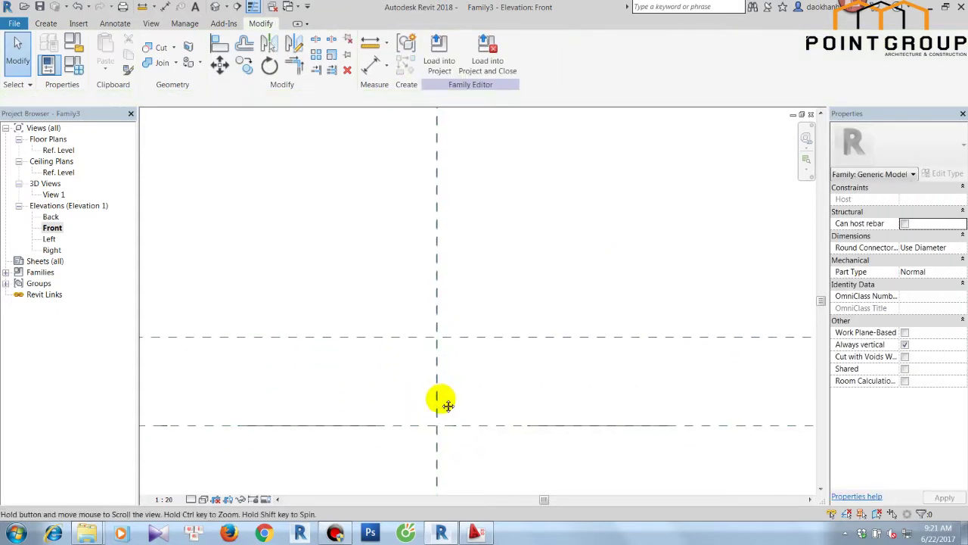
double_click(59, 150)
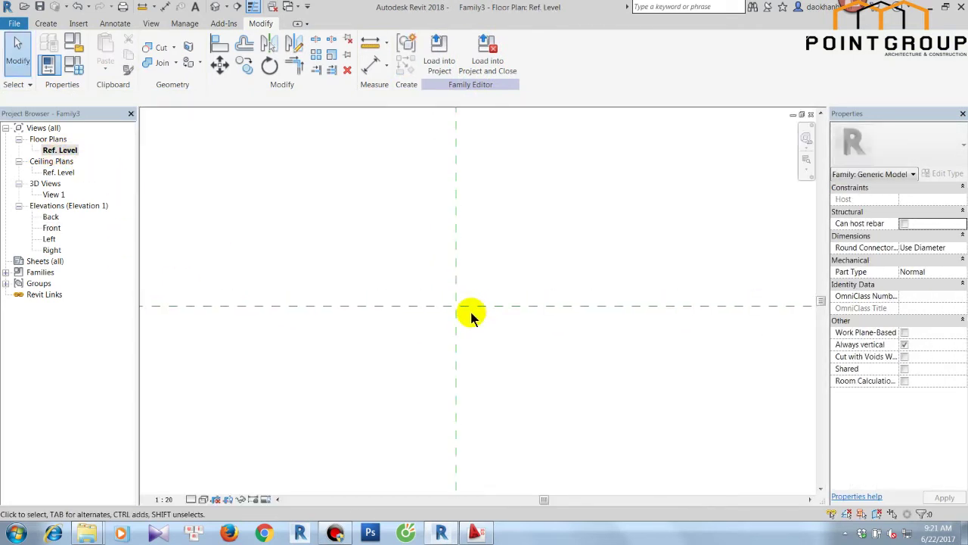
Zoom around the stainless post base detail in 04. CT VE SINH.dwg, then minimize AutoCAD.
click(477, 533)
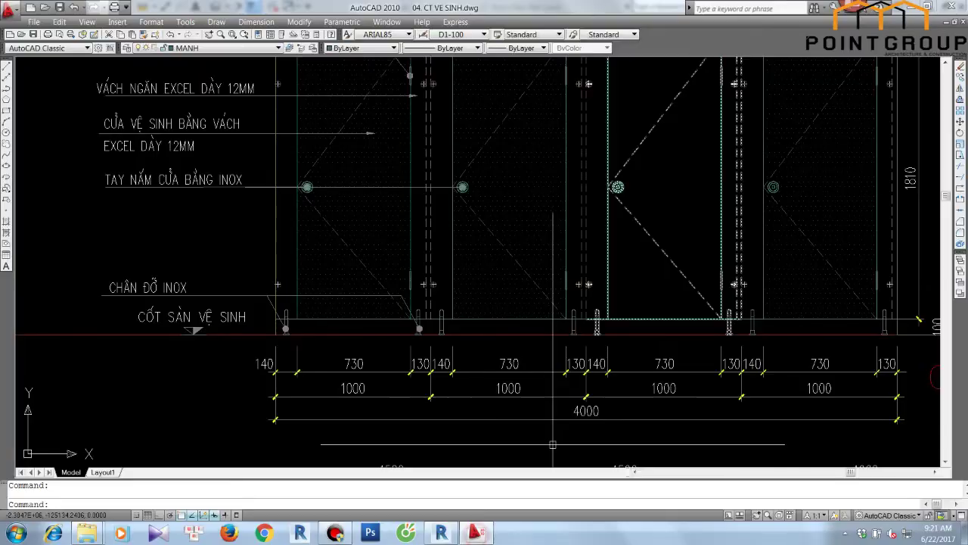
scroll(529, 302, down, 4)
scroll(529, 261, down, 1)
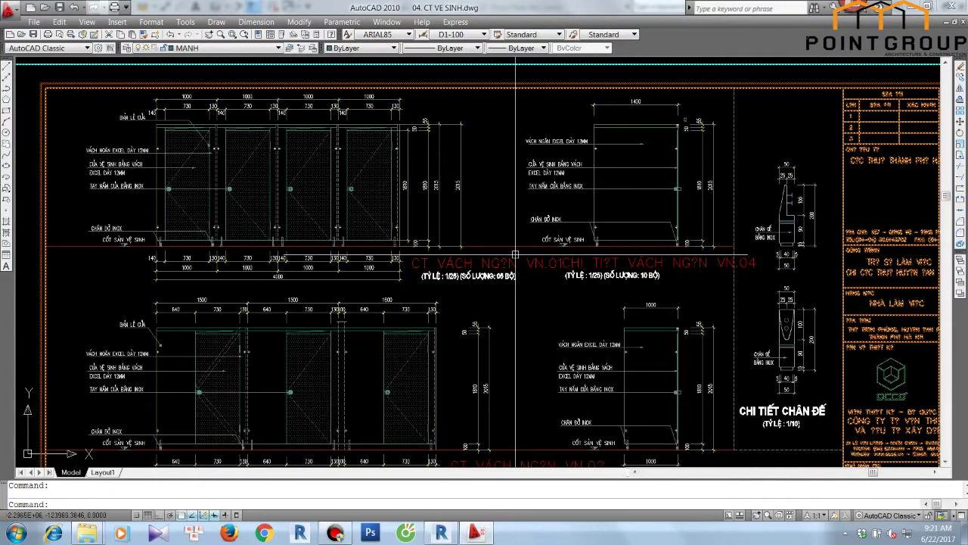
scroll(529, 264, up, 3)
scroll(379, 287, up, 3)
scroll(352, 218, up, 2)
scroll(352, 218, up, 3)
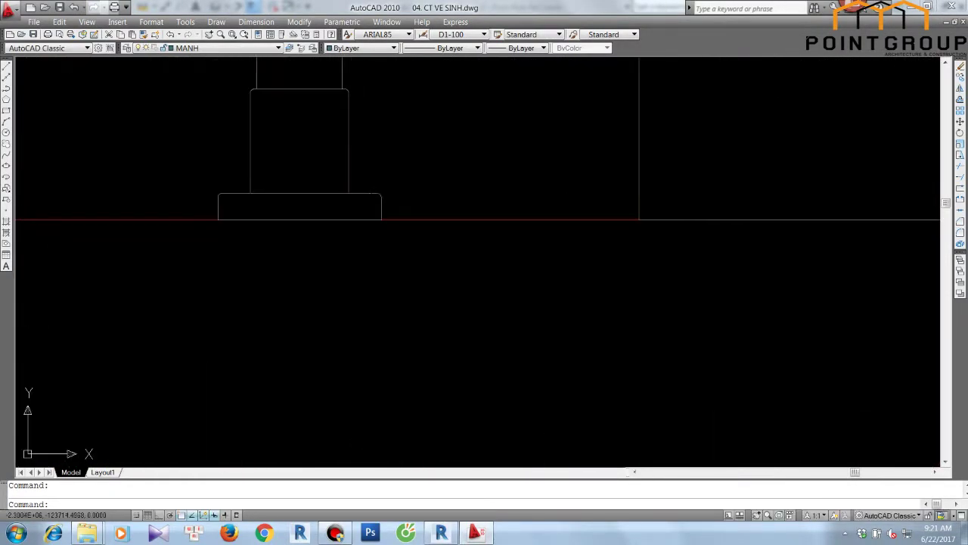
scroll(329, 201, down, 1)
scroll(329, 201, down, 3)
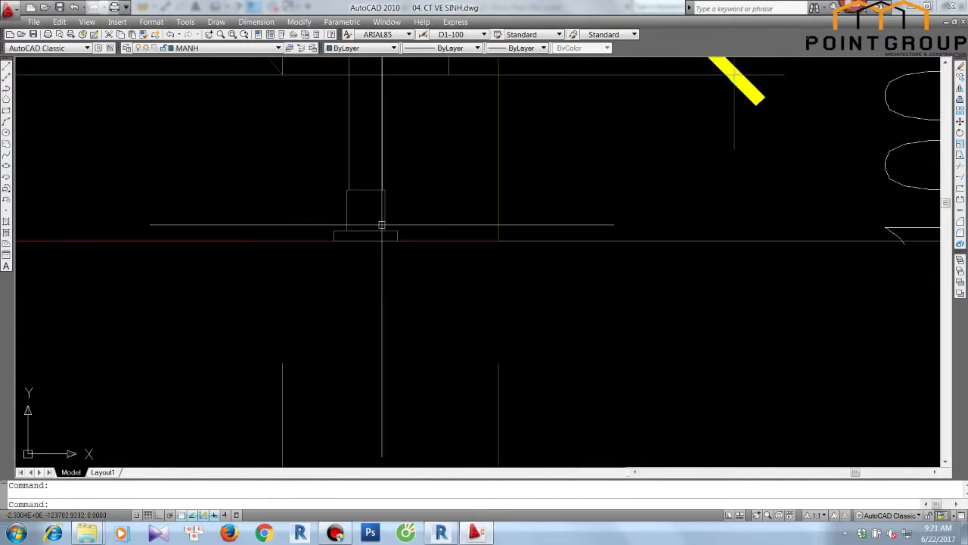
scroll(382, 223, up, 1)
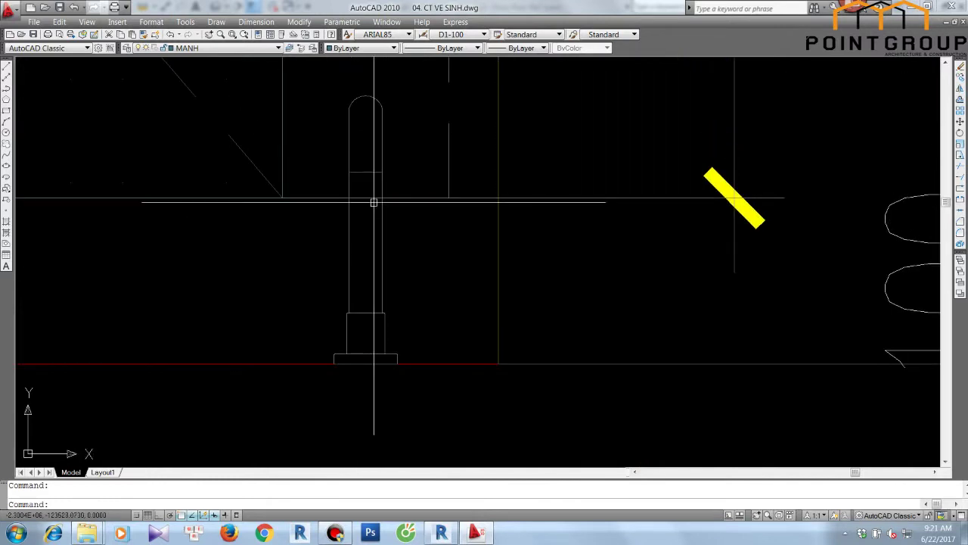
click(914, 9)
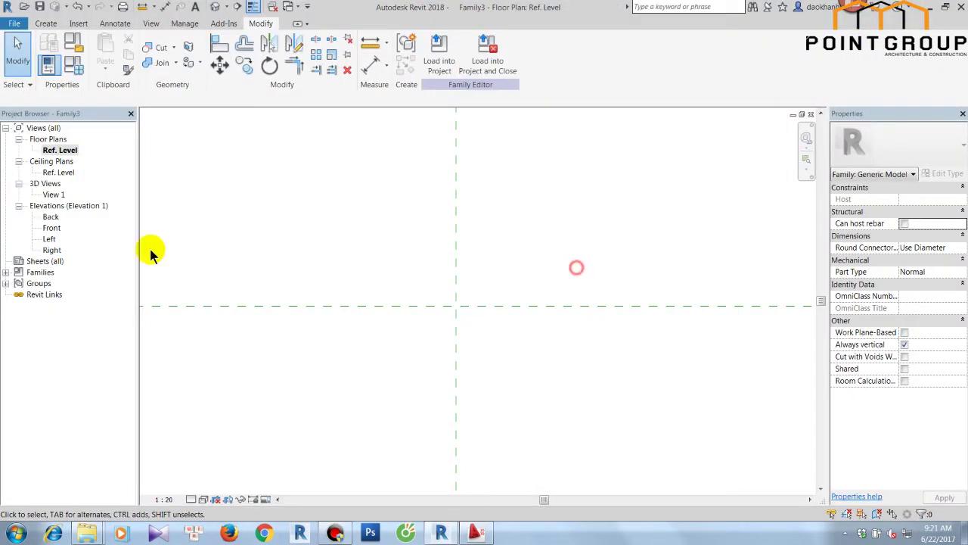
Import chan inox.dwg into the Front elevation with center-to-center positioning.
click(61, 171)
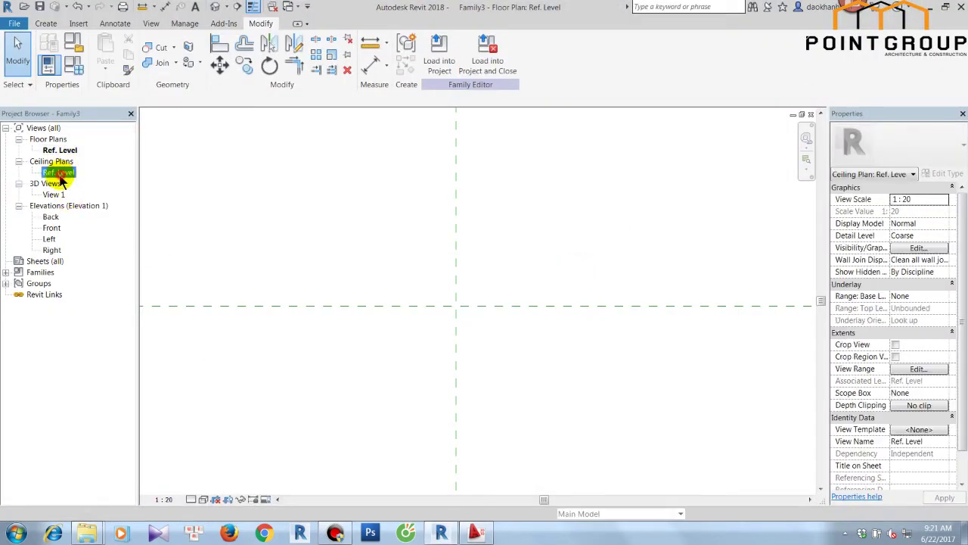
double_click(49, 228)
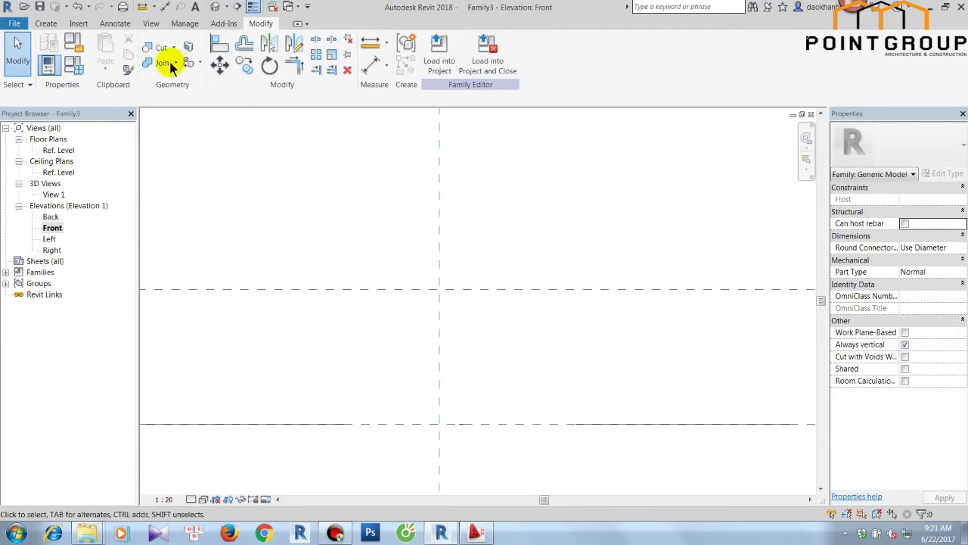
middle_drag(488, 350, 346, 254)
scroll(422, 290, down, 1)
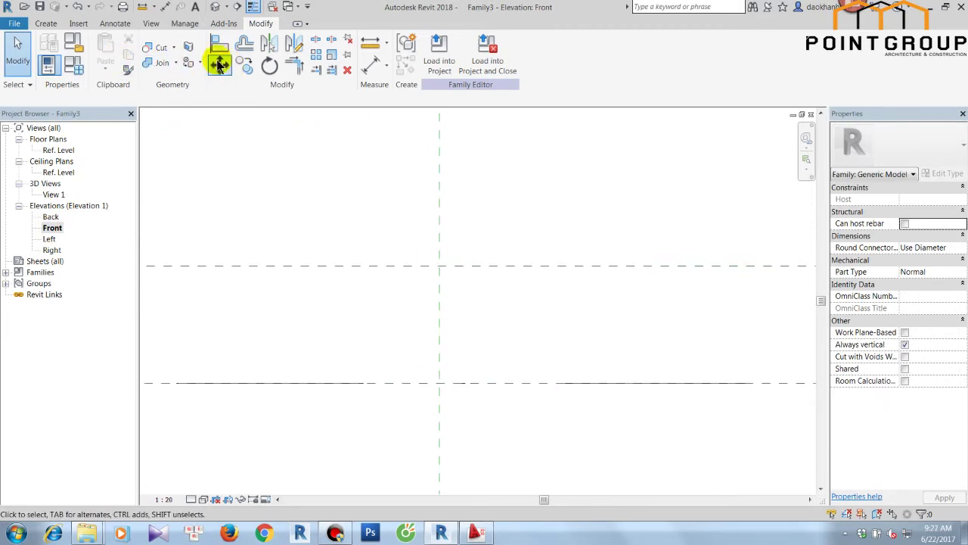
click(78, 23)
click(261, 54)
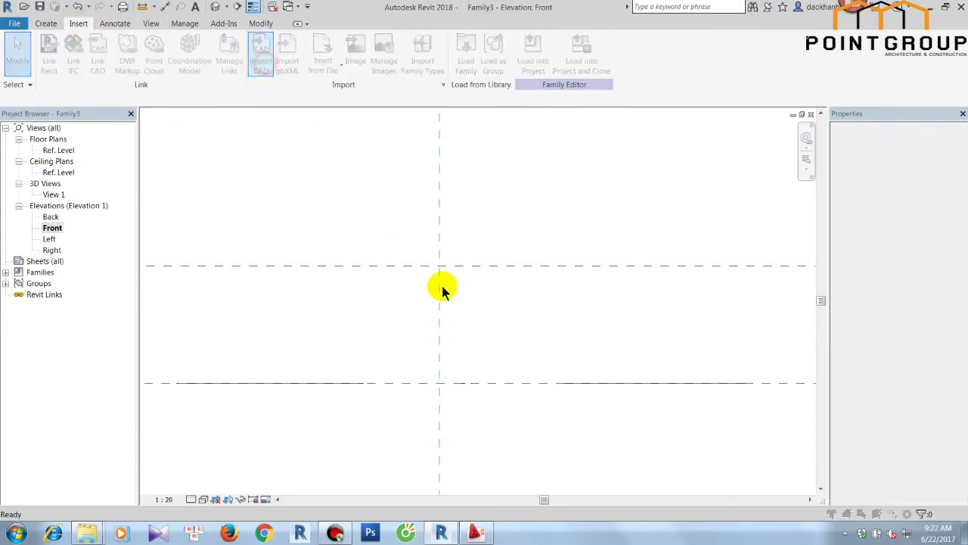
click(369, 214)
click(367, 154)
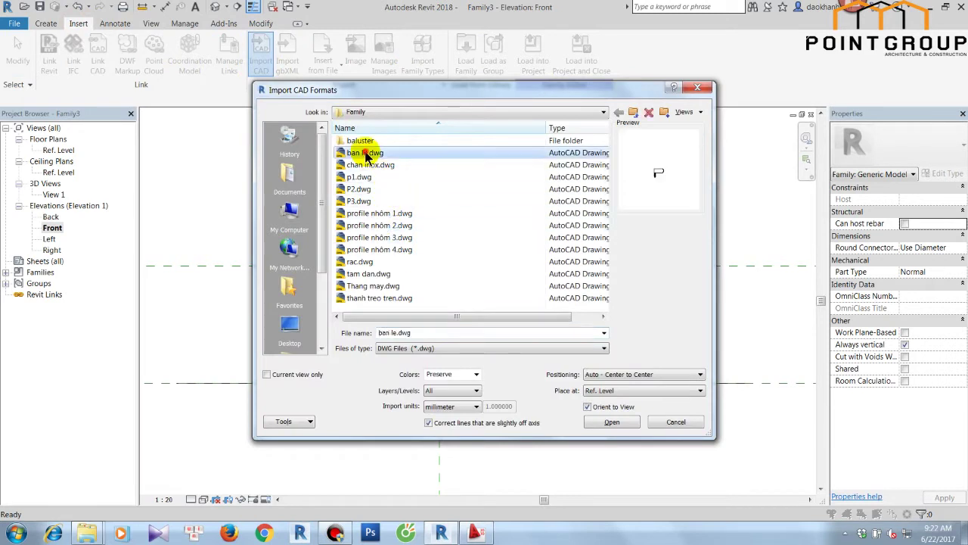
click(371, 164)
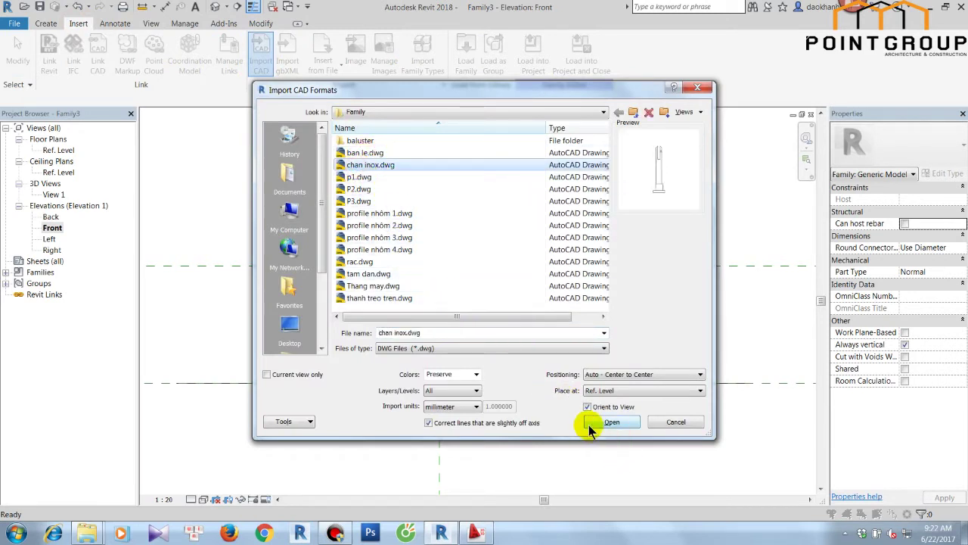
click(700, 374)
click(635, 384)
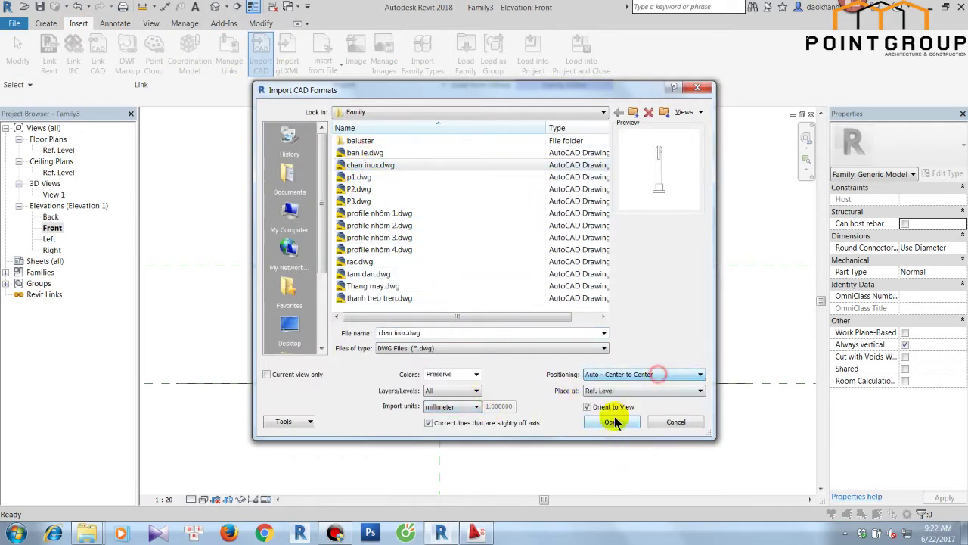
click(611, 421)
Move the imported foot so its base sits on the reference-plane intersection.
scroll(497, 295, down, 2)
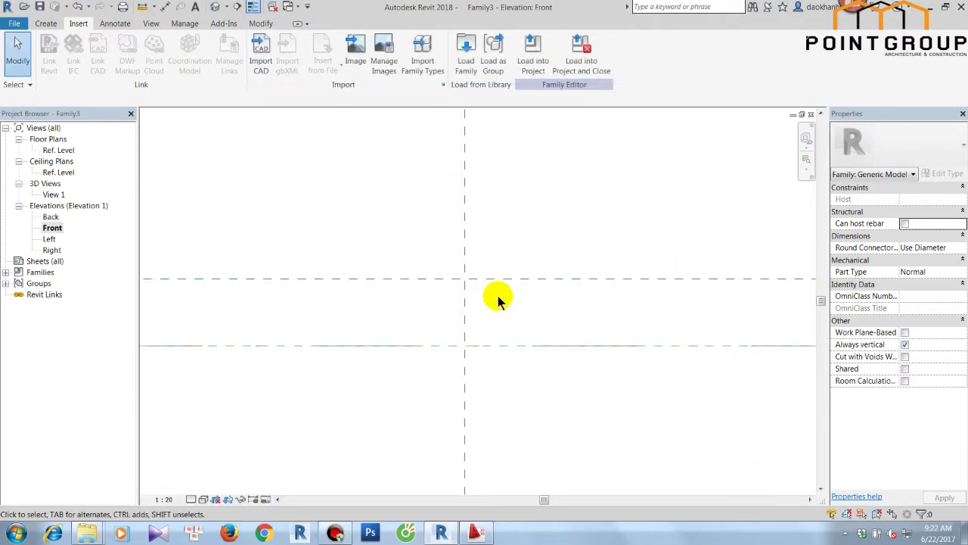
scroll(498, 296, down, 2)
click(483, 306)
scroll(522, 302, up, 1)
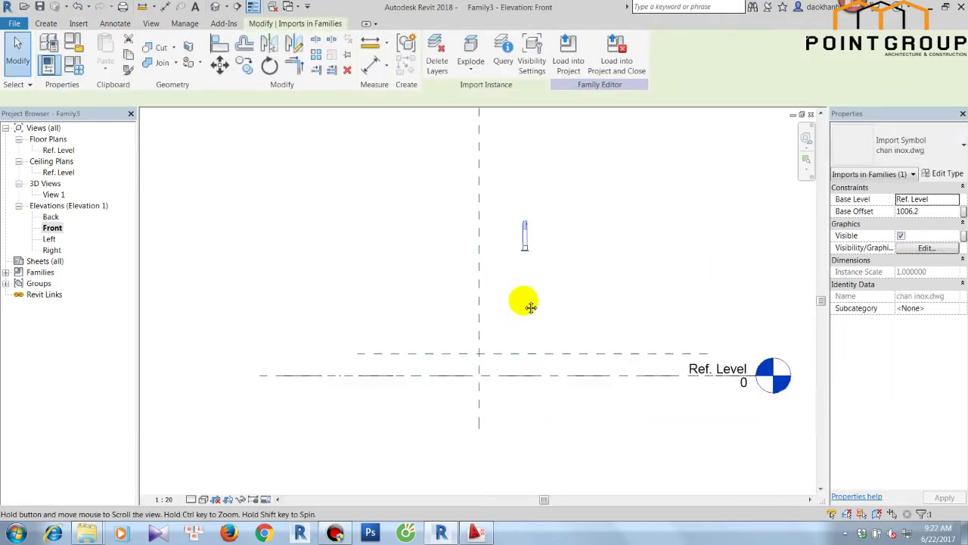
scroll(518, 301, up, 2)
key(v)
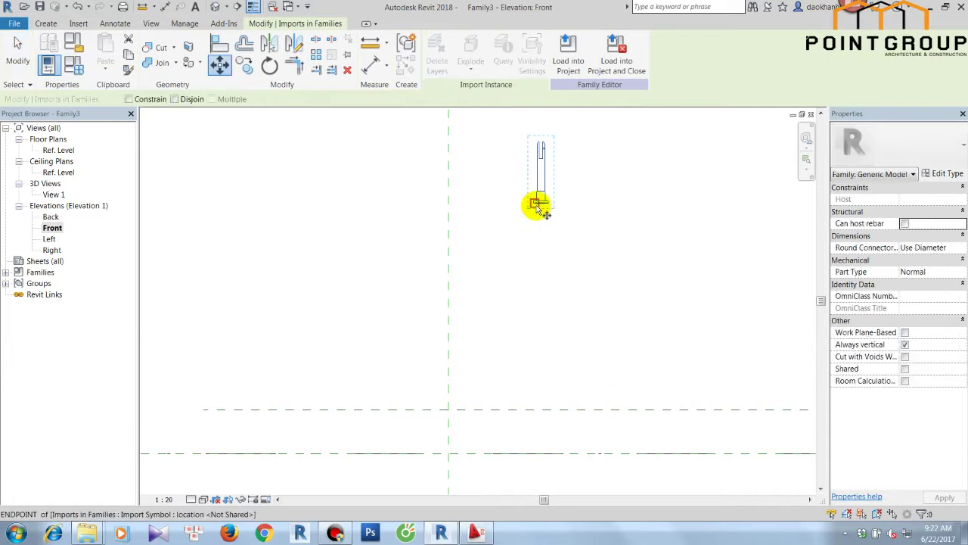
click(541, 210)
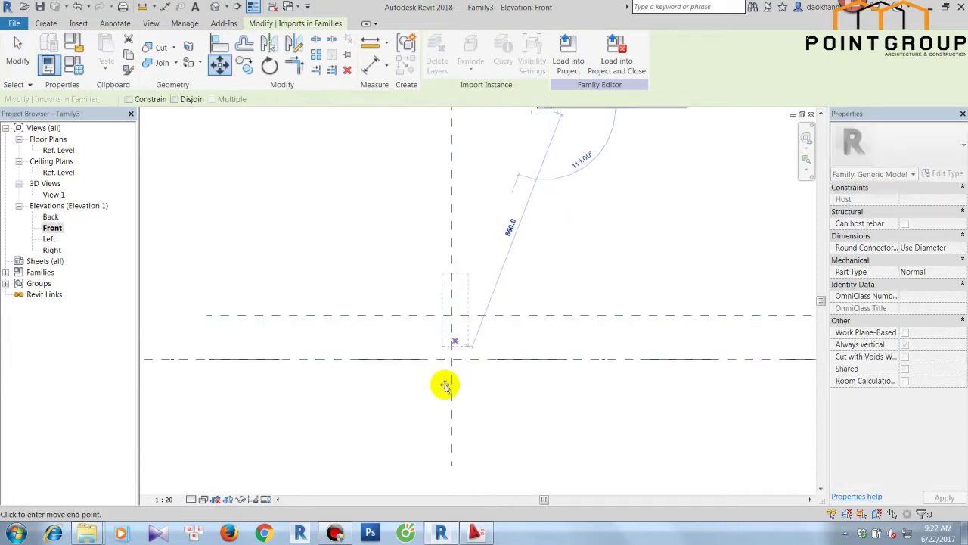
click(455, 346)
click(455, 291)
scroll(455, 289, up, 2)
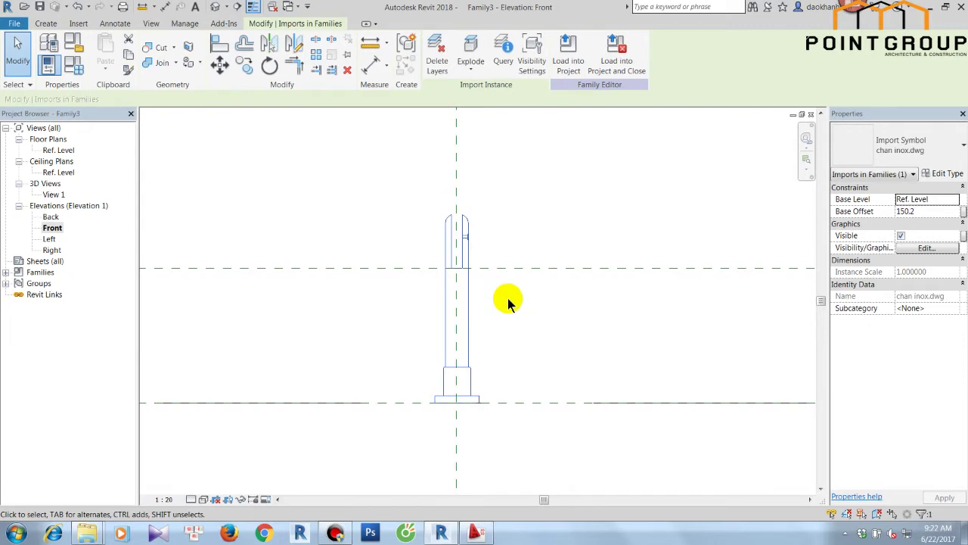
click(508, 301)
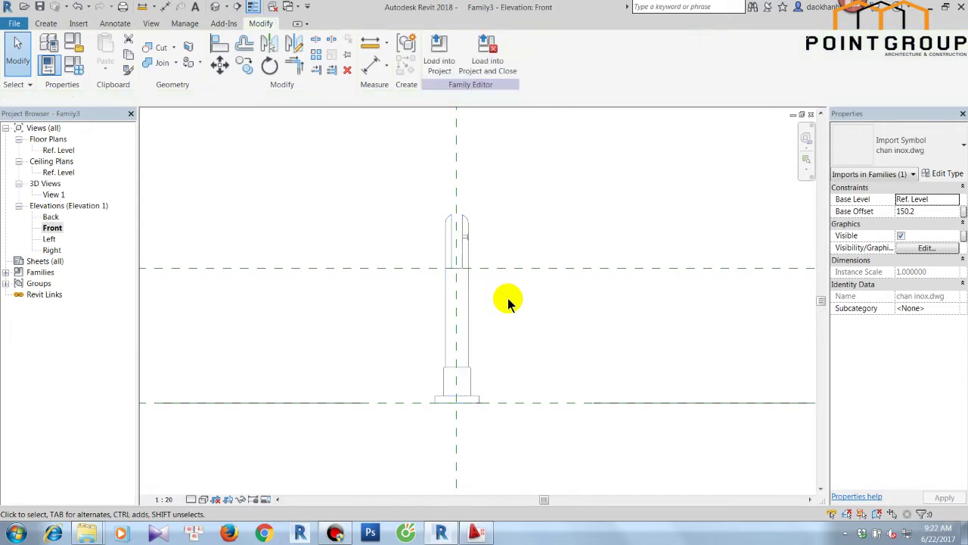
mouse_move(476, 532)
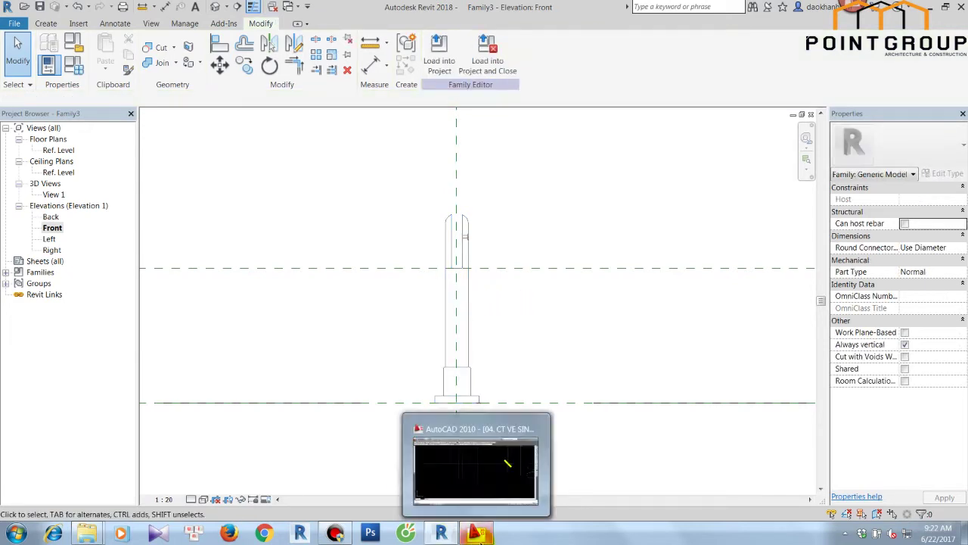
click(485, 536)
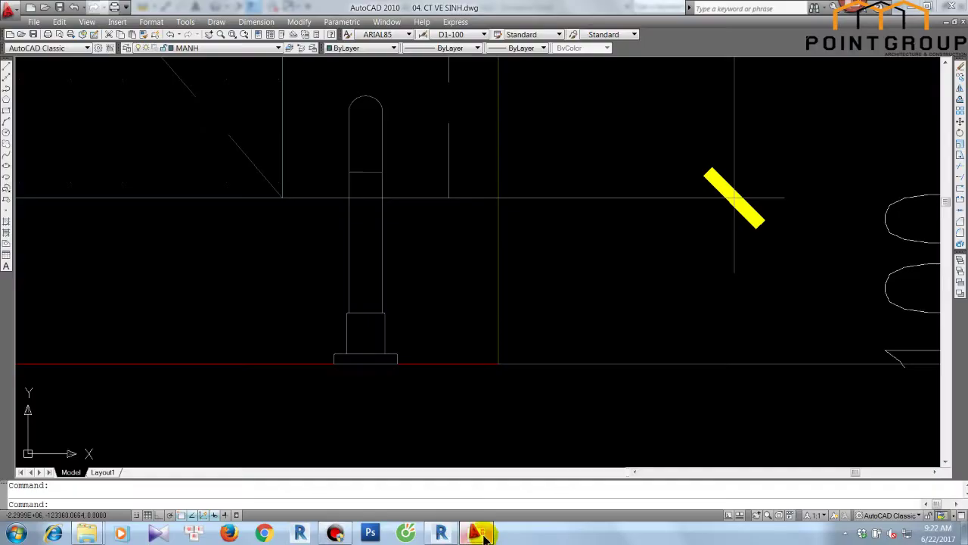
scroll(395, 94, down, 2)
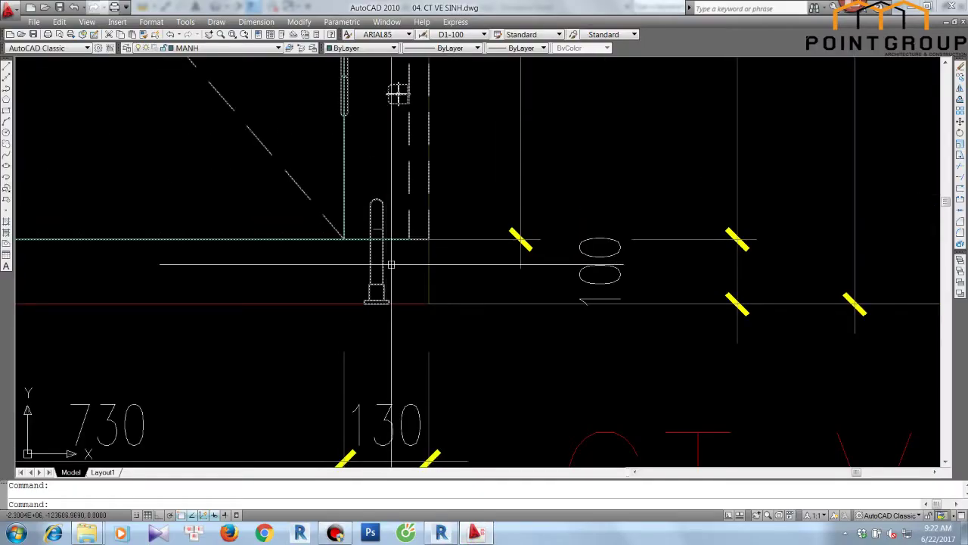
scroll(391, 264, up, 4)
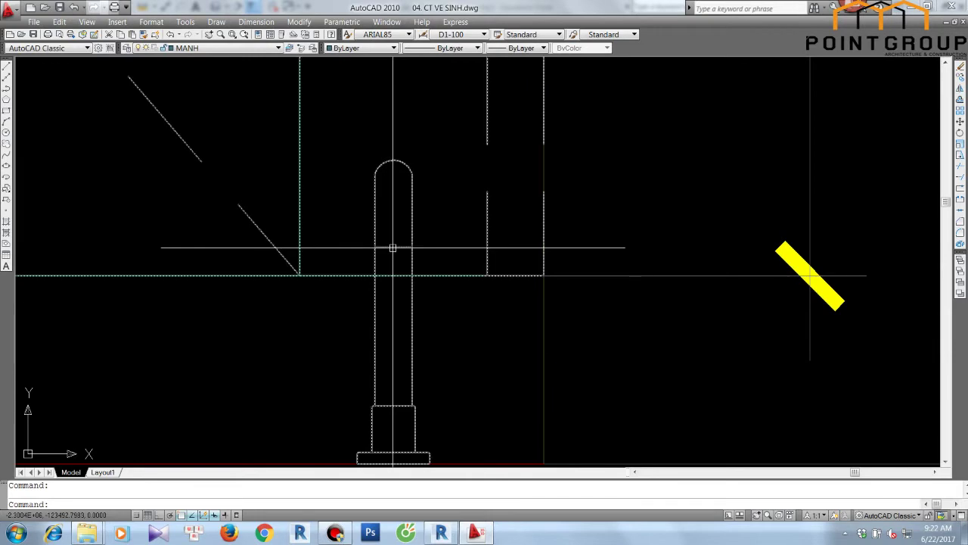
scroll(393, 253, down, 2)
scroll(393, 255, down, 2)
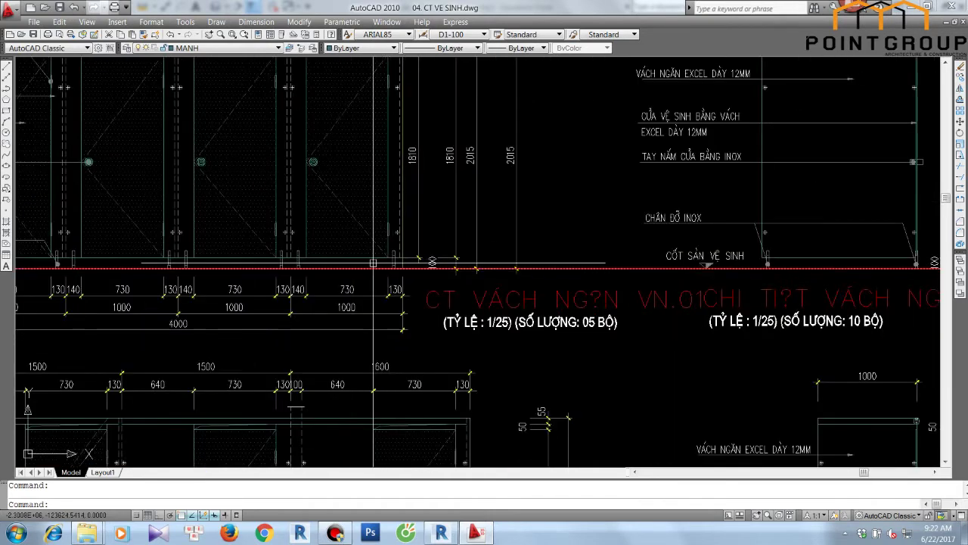
click(915, 13)
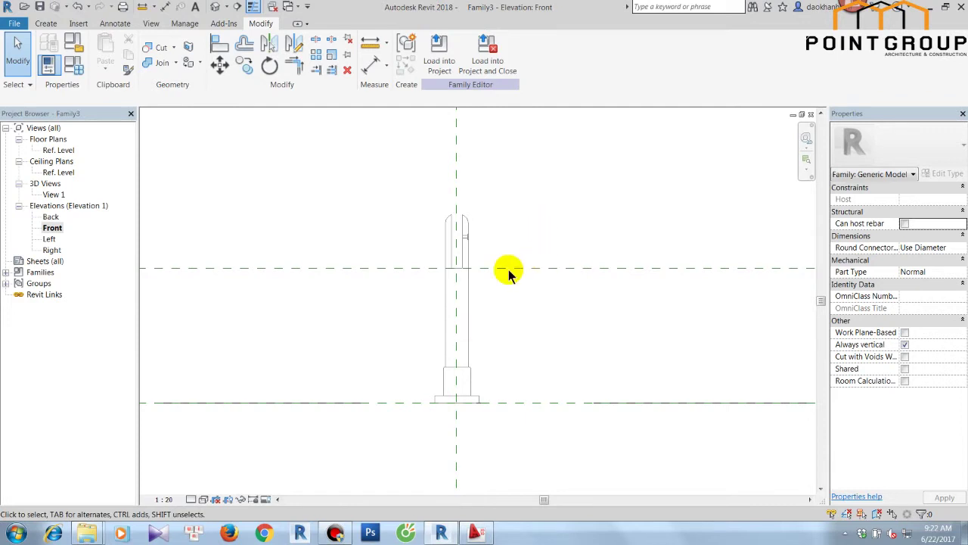
Start a revolved solid over the imported foot in the Front elevation.
click(467, 310)
click(493, 302)
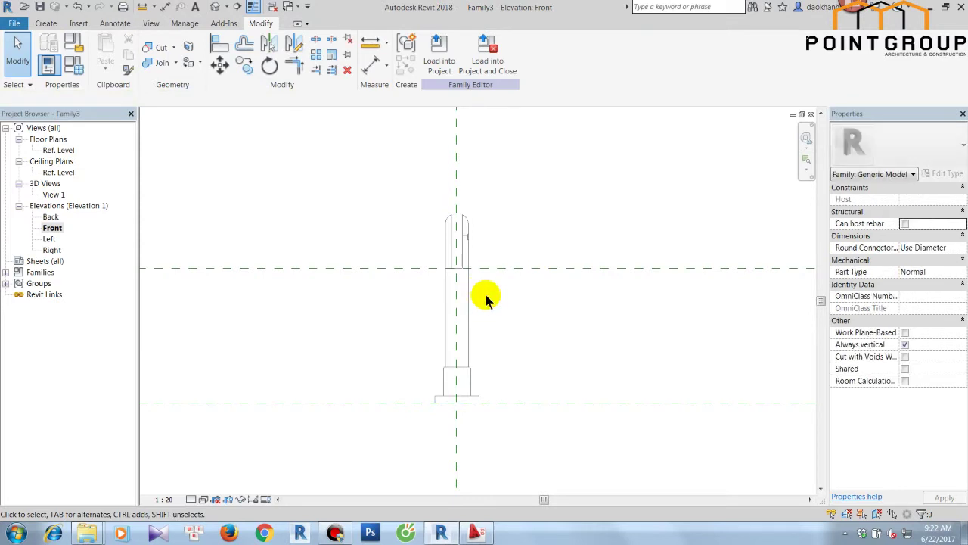
scroll(496, 314, up, 1)
middle_drag(496, 314, 480, 309)
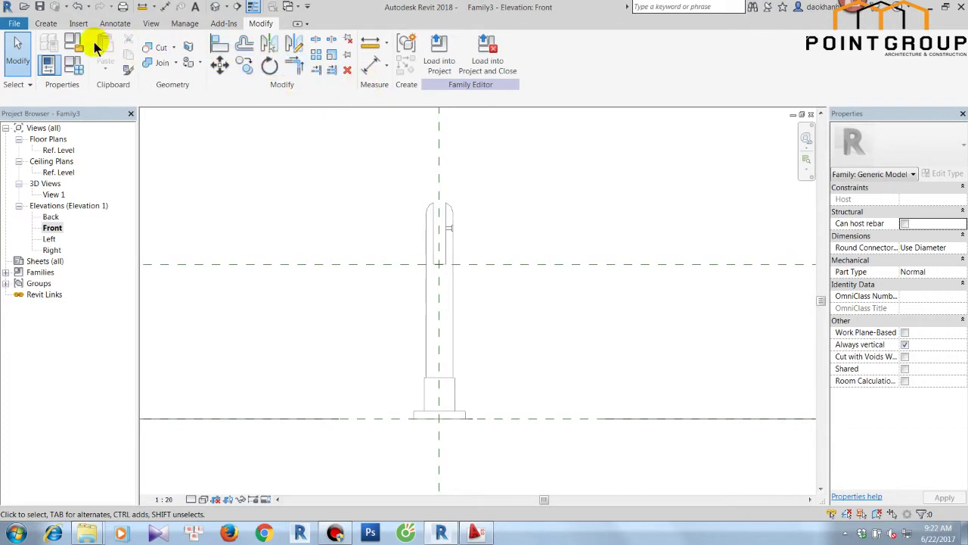
click(45, 23)
click(163, 46)
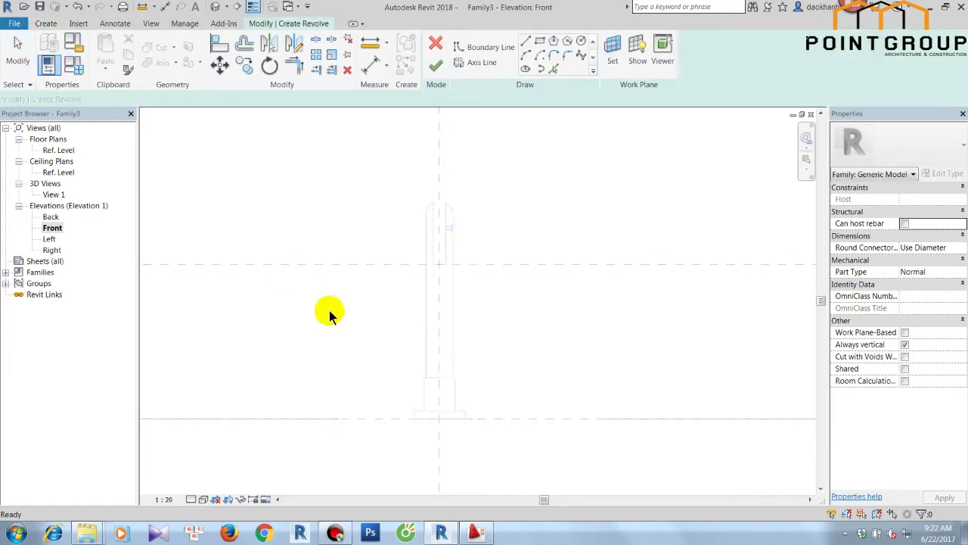
scroll(431, 409, up, 3)
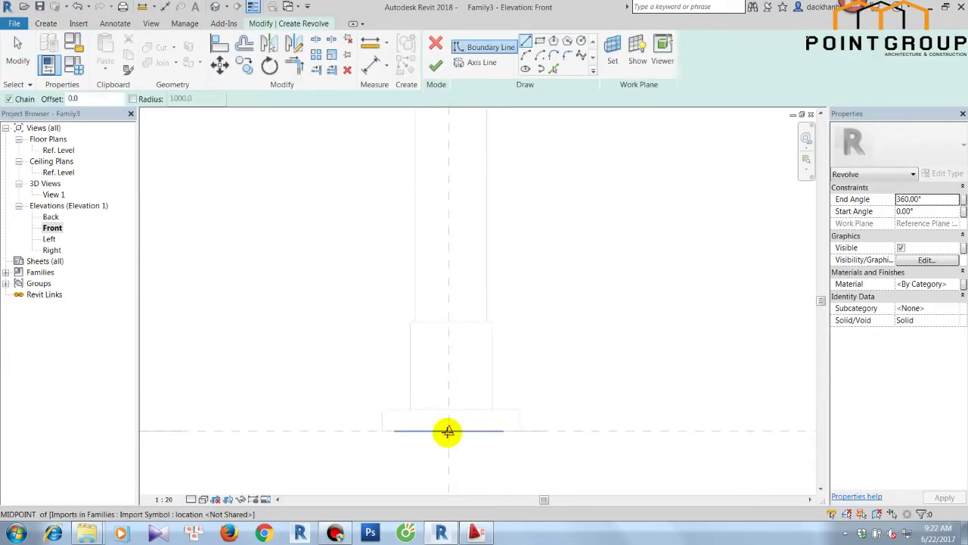
Pick the base's vertical, horizontal and next vertical edges into the profile, trimming them to a corner.
click(383, 429)
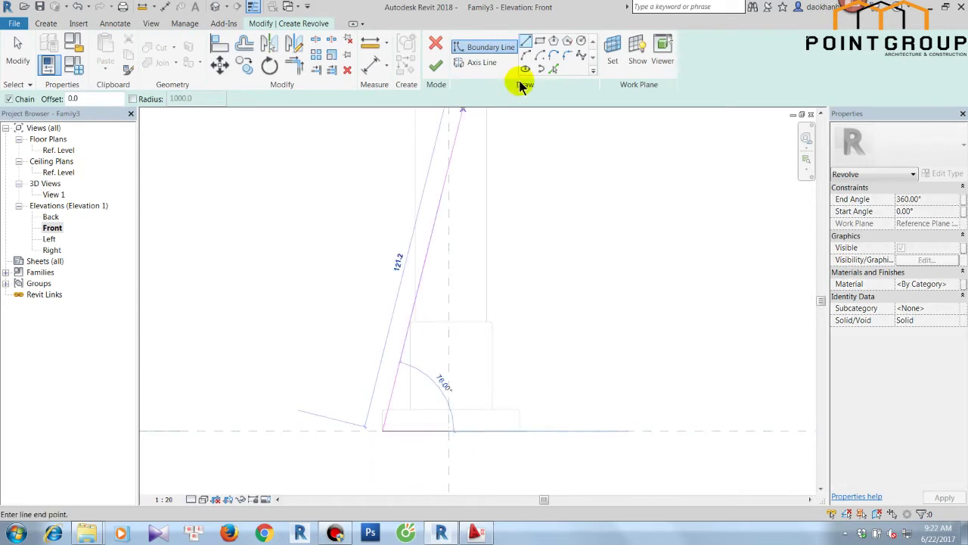
click(553, 69)
scroll(396, 492, up, 3)
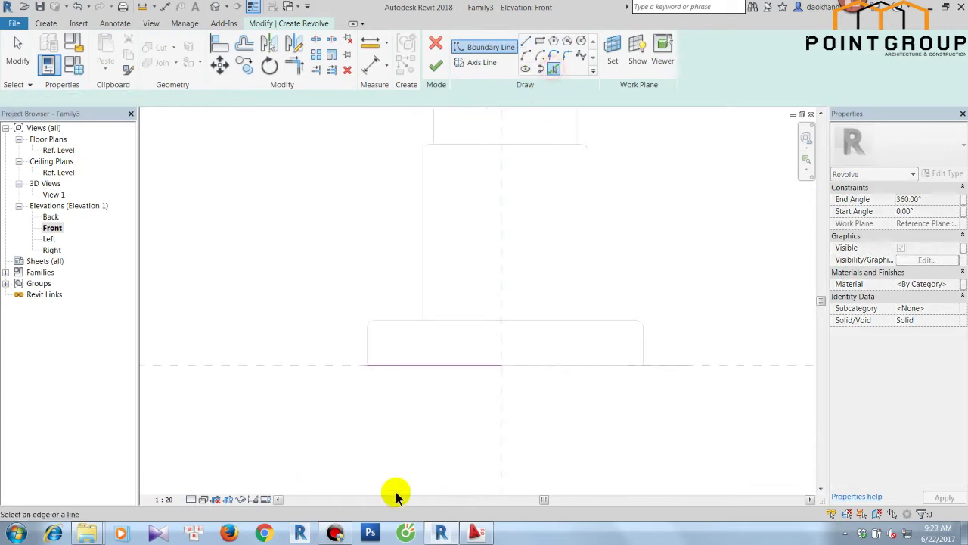
click(372, 341)
scroll(372, 323, up, 3)
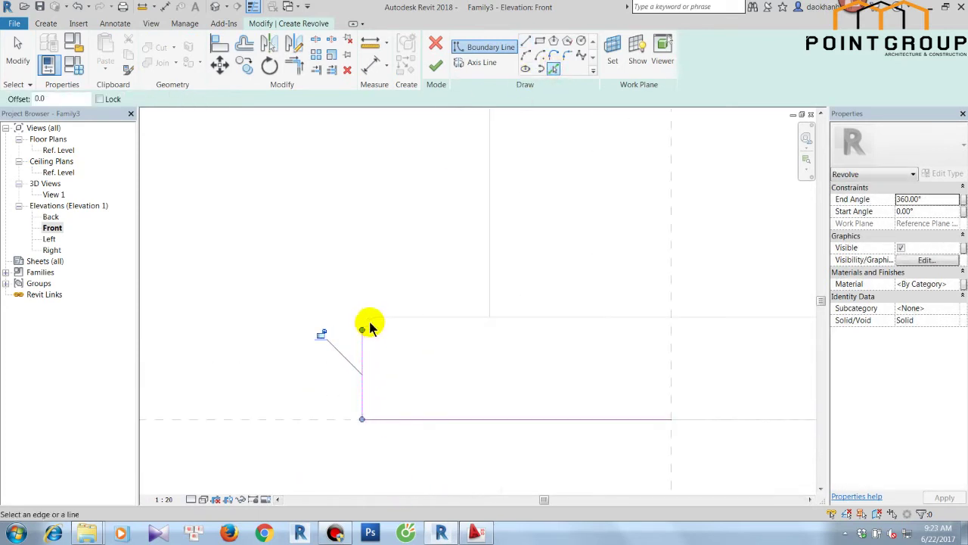
click(413, 319)
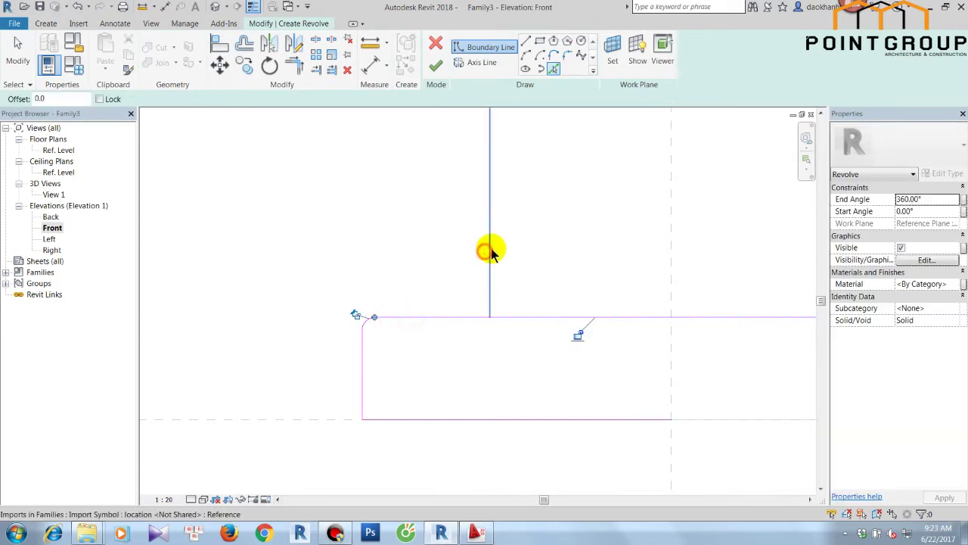
click(491, 249)
scroll(530, 287, down, 2)
key(t)
key(r)
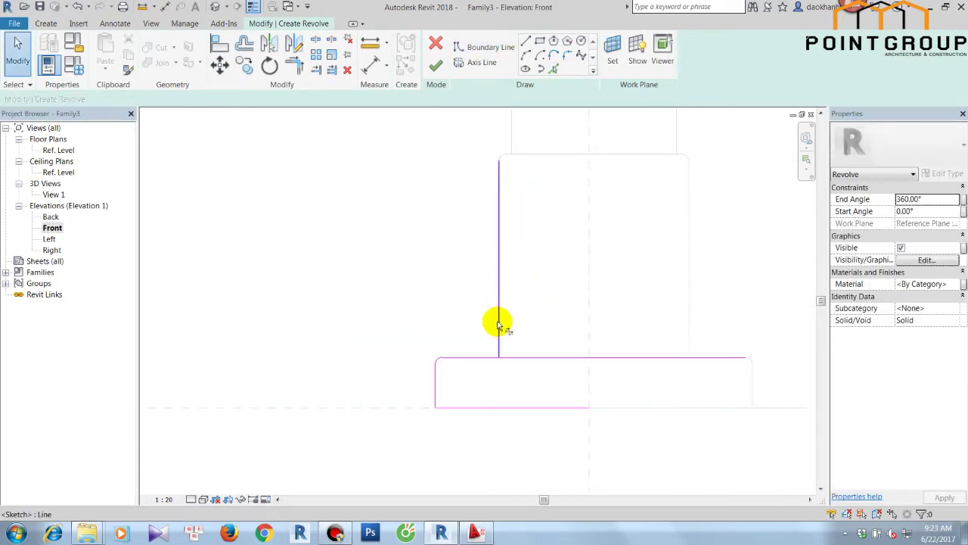
click(498, 324)
click(491, 358)
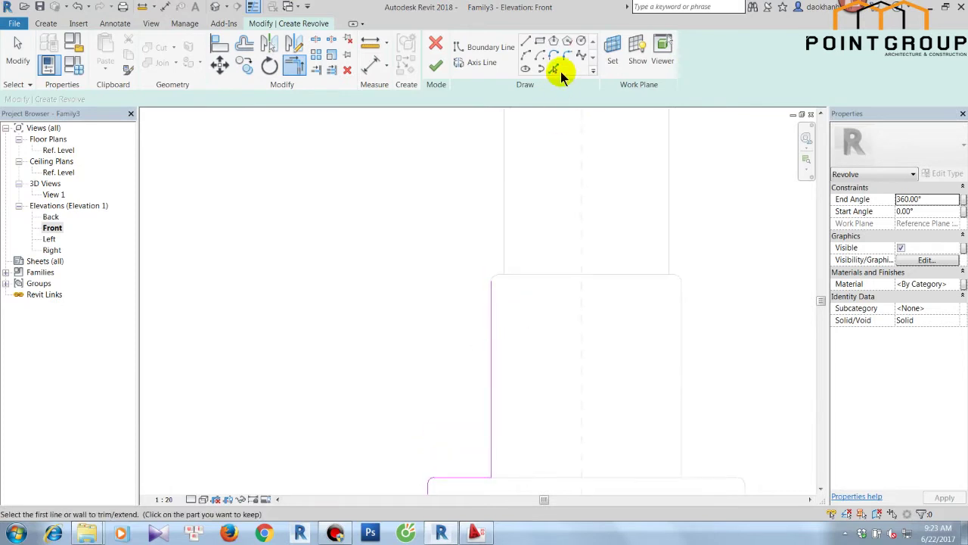
Add the rounded corner edge and the top arc edge to the profile.
click(559, 72)
scroll(499, 303, up, 3)
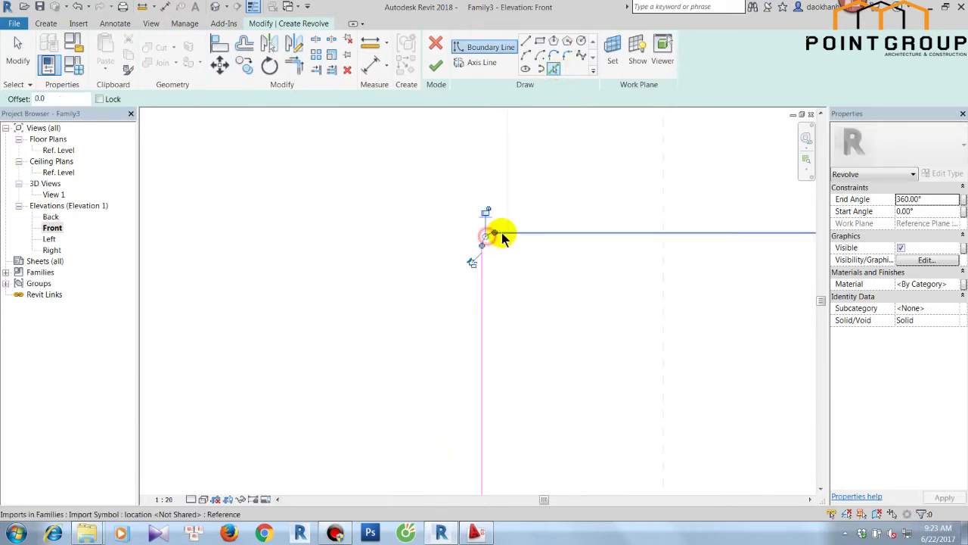
click(503, 238)
middle_drag(530, 210, 509, 280)
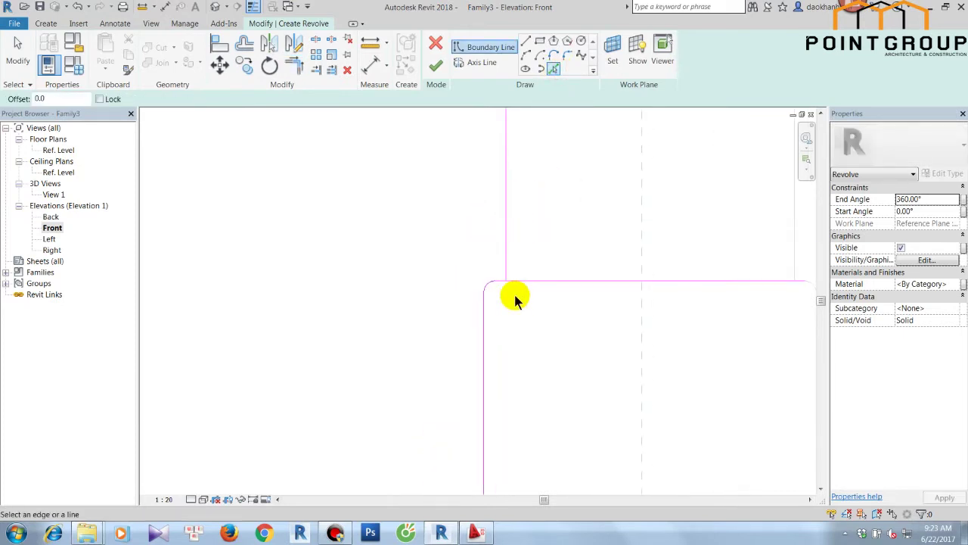
key(Escape)
key(t)
key(r)
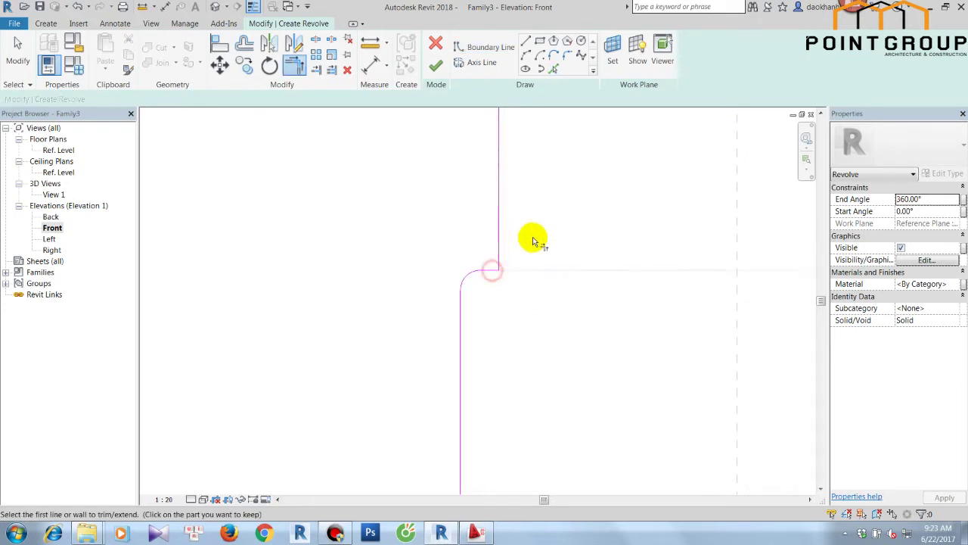
scroll(530, 242, down, 2)
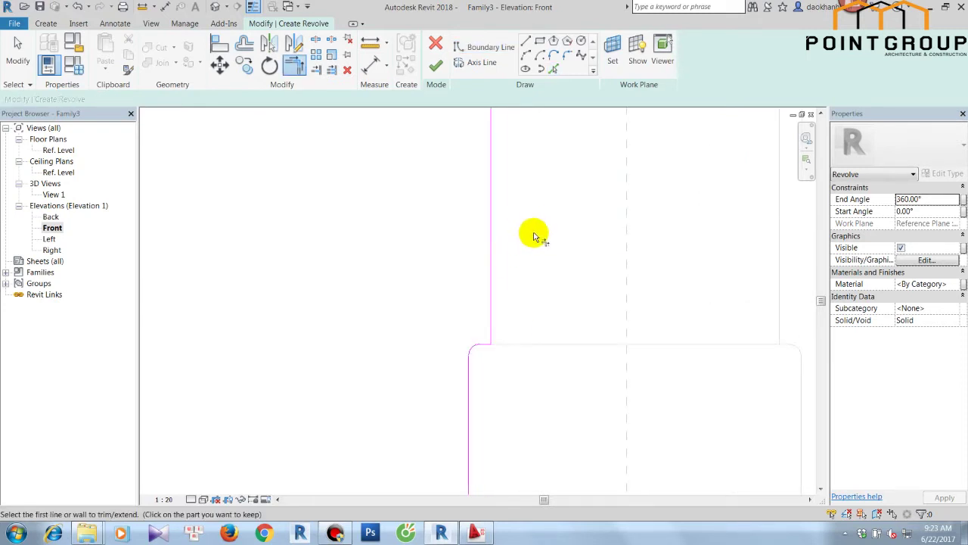
scroll(534, 249, down, 1)
scroll(517, 247, down, 2)
scroll(530, 227, down, 2)
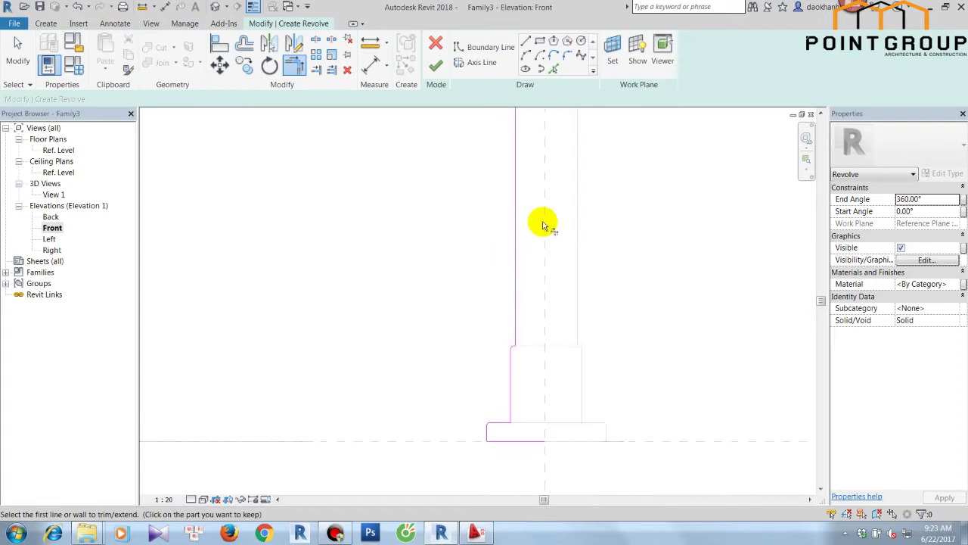
scroll(538, 288, down, 1)
middle_drag(530, 326, 528, 125)
scroll(528, 128, up, 3)
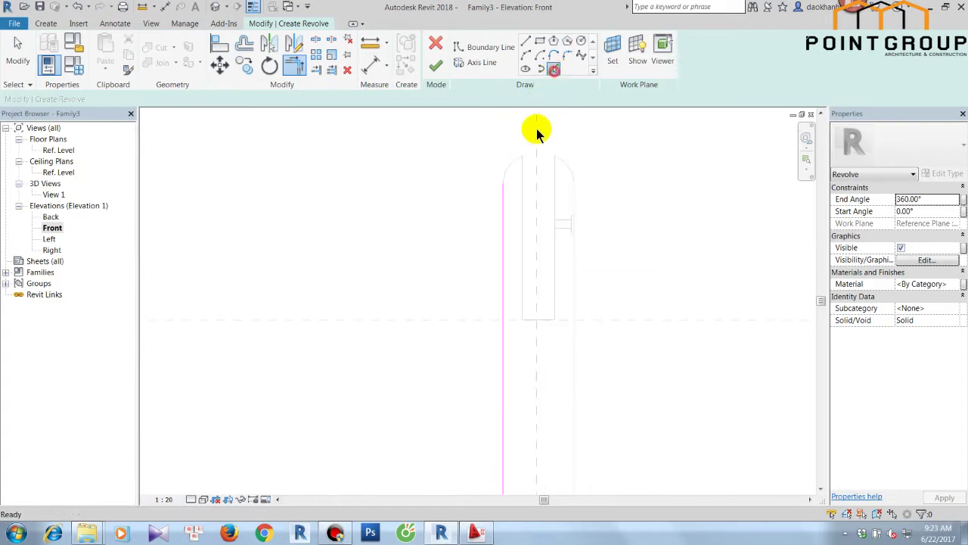
scroll(519, 155, up, 2)
click(501, 184)
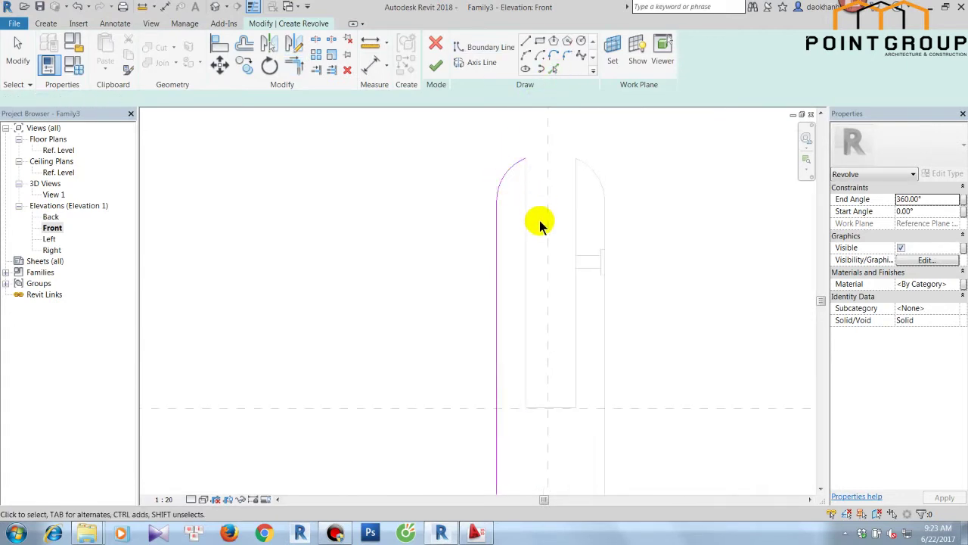
Stretch the arc's end onto the centre plane and close the profile with a line to the bottom corner.
scroll(540, 225, down, 1)
click(525, 41)
scroll(514, 232, up, 2)
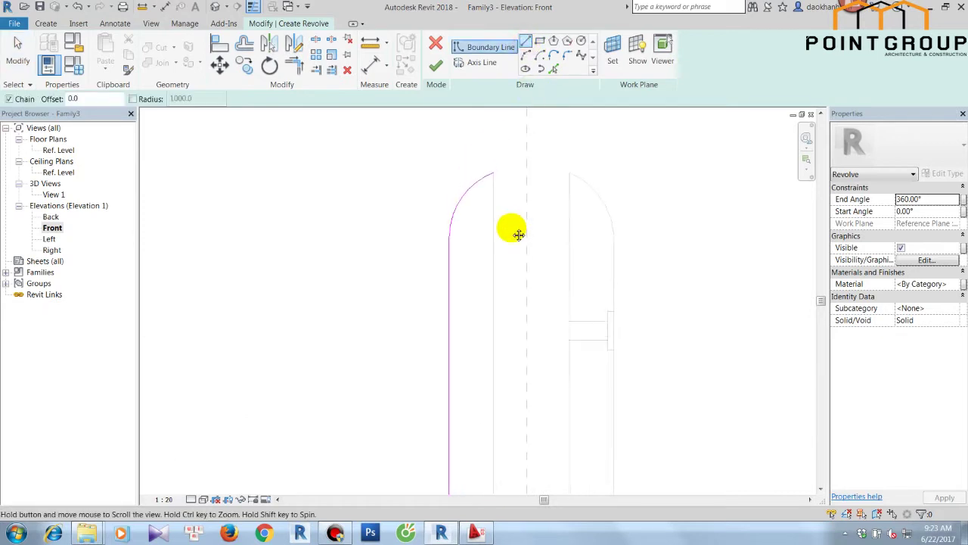
scroll(494, 172, up, 1)
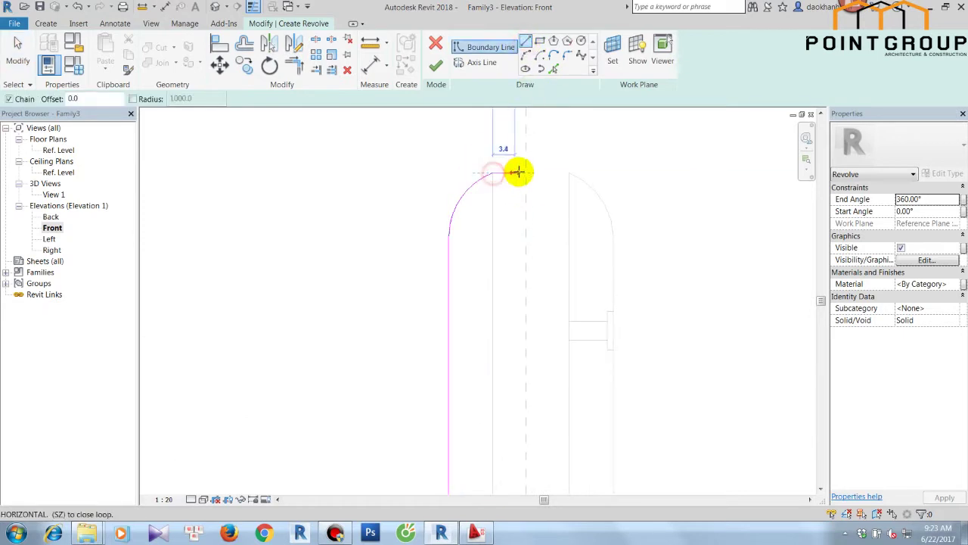
key(Escape)
key(Escape)
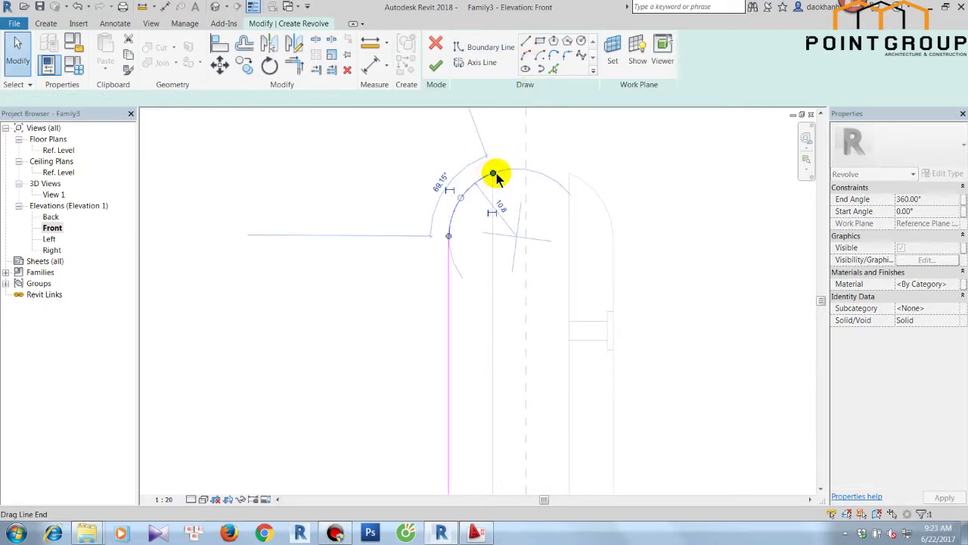
drag(490, 176, 526, 168)
scroll(533, 205, down, 1)
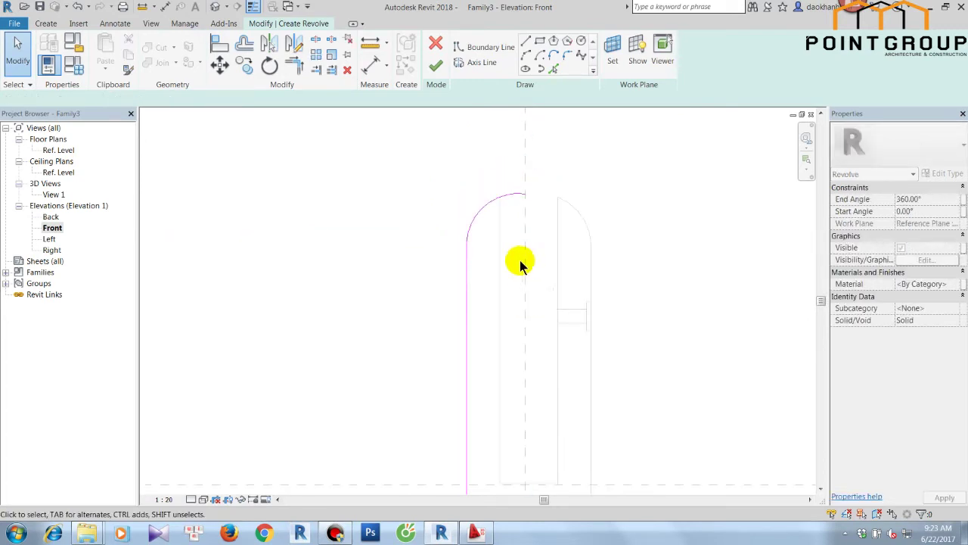
scroll(519, 264, down, 1)
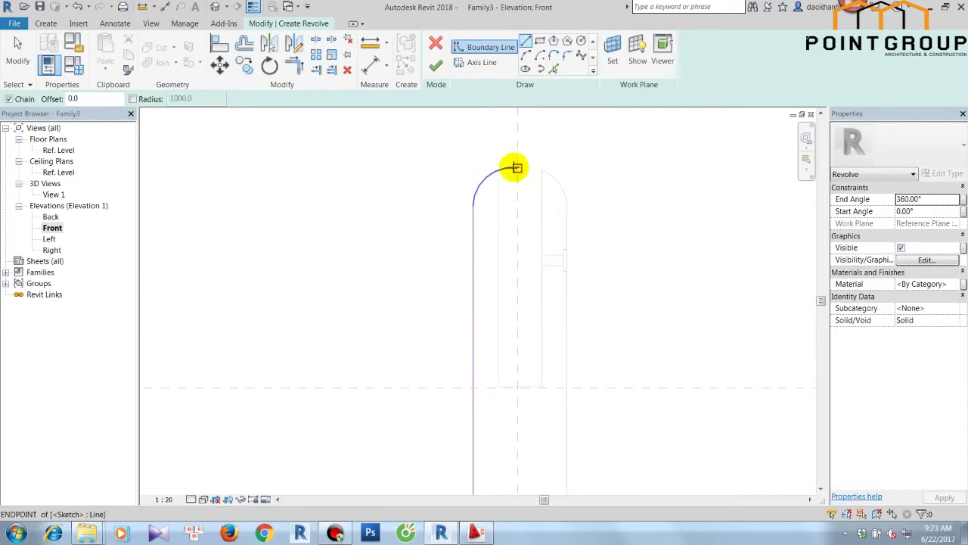
scroll(521, 167, down, 2)
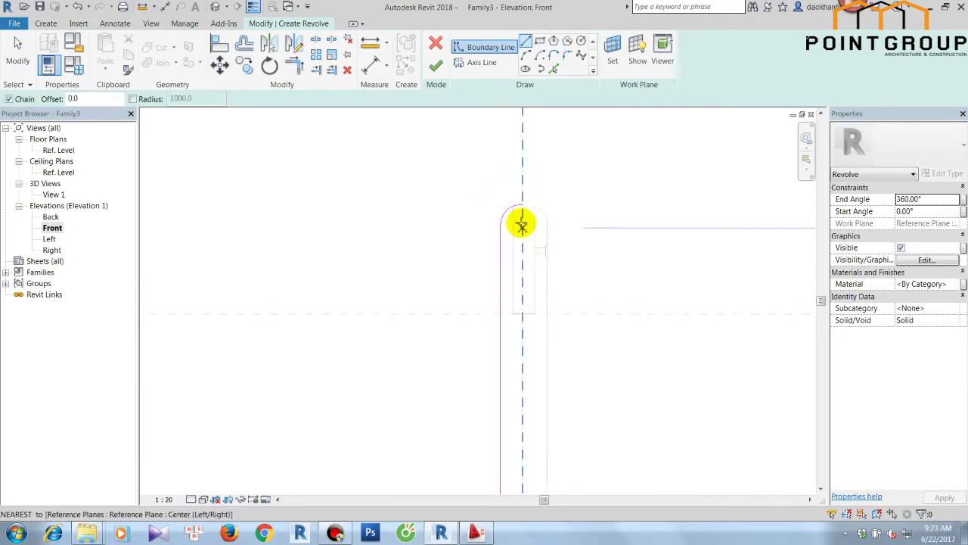
click(521, 204)
scroll(504, 303, up, 2)
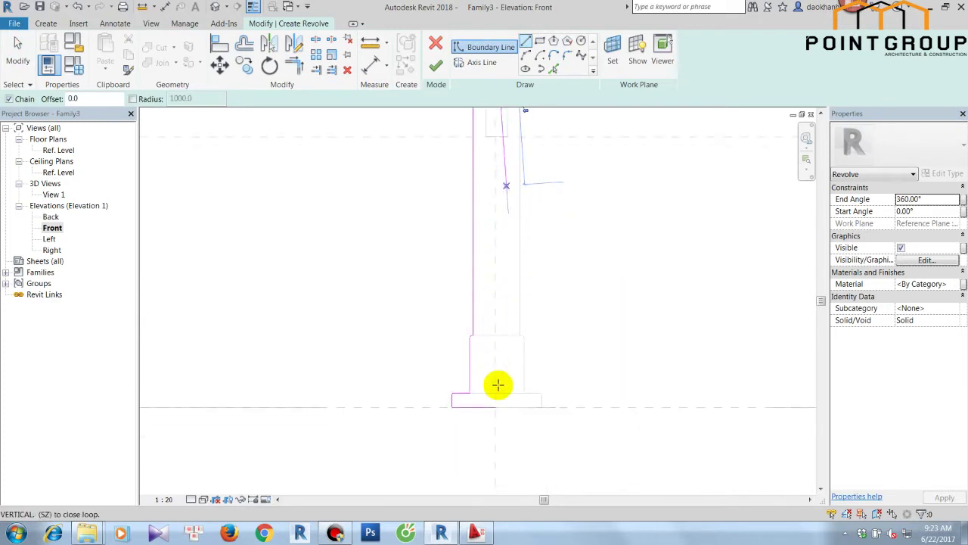
click(500, 415)
key(Escape)
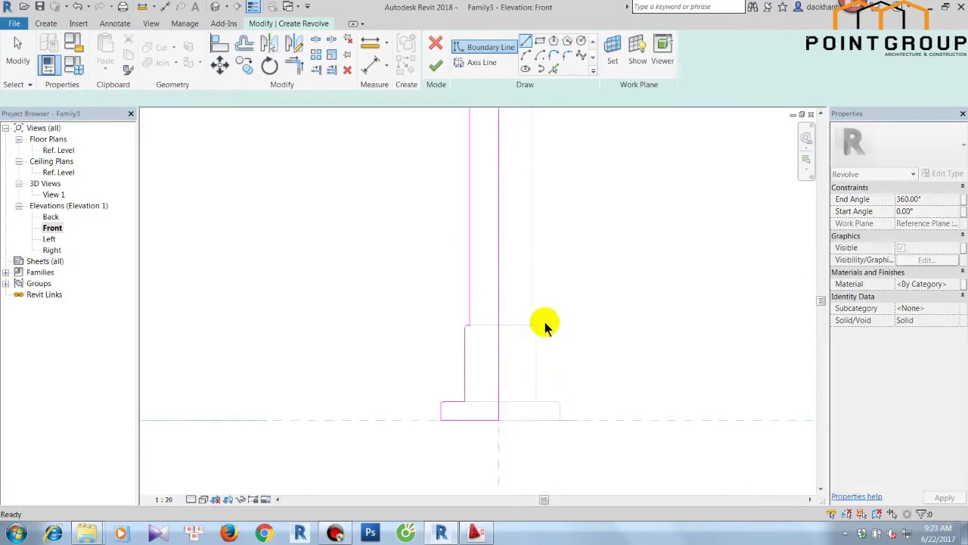
scroll(545, 325, down, 2)
Add the missing revolution axis along the centre plane and finish the revolve.
click(436, 65)
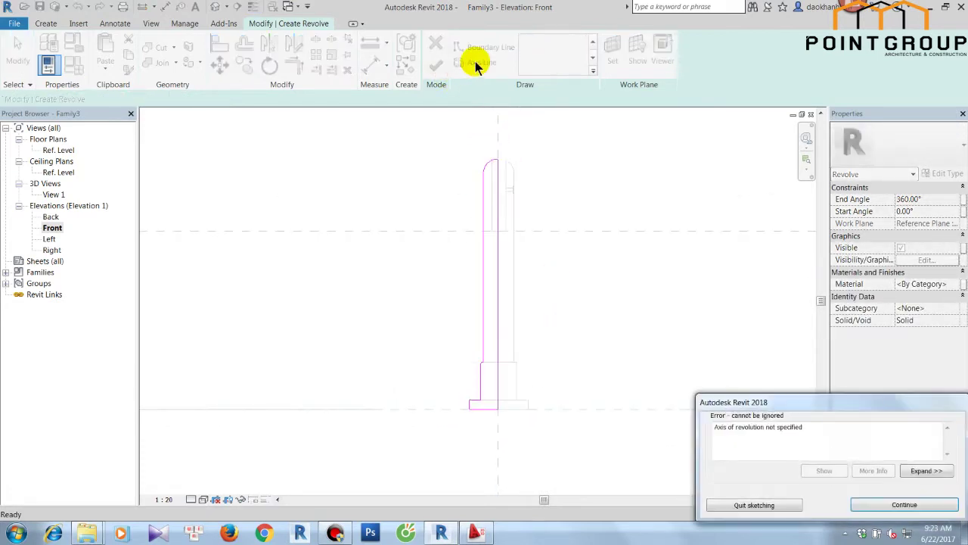
click(891, 513)
click(481, 62)
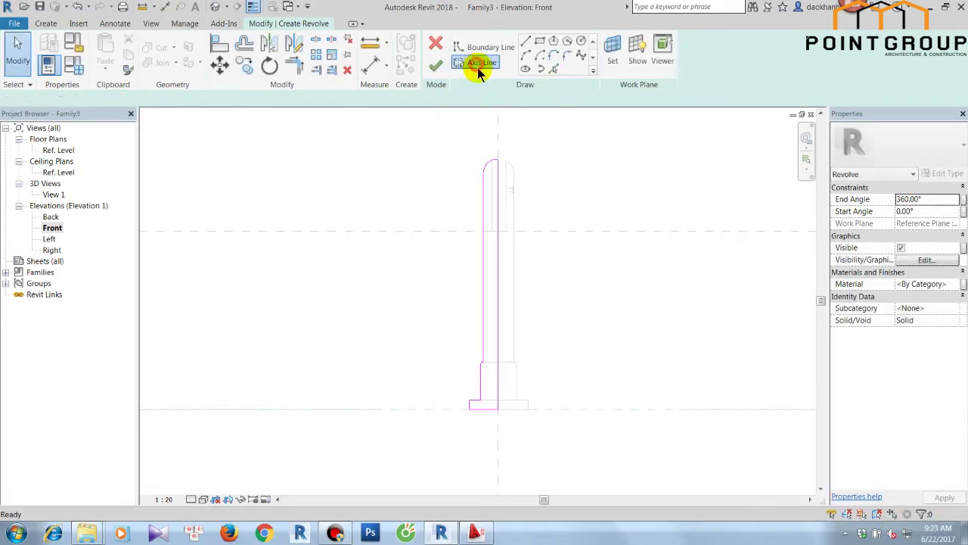
click(496, 122)
click(496, 448)
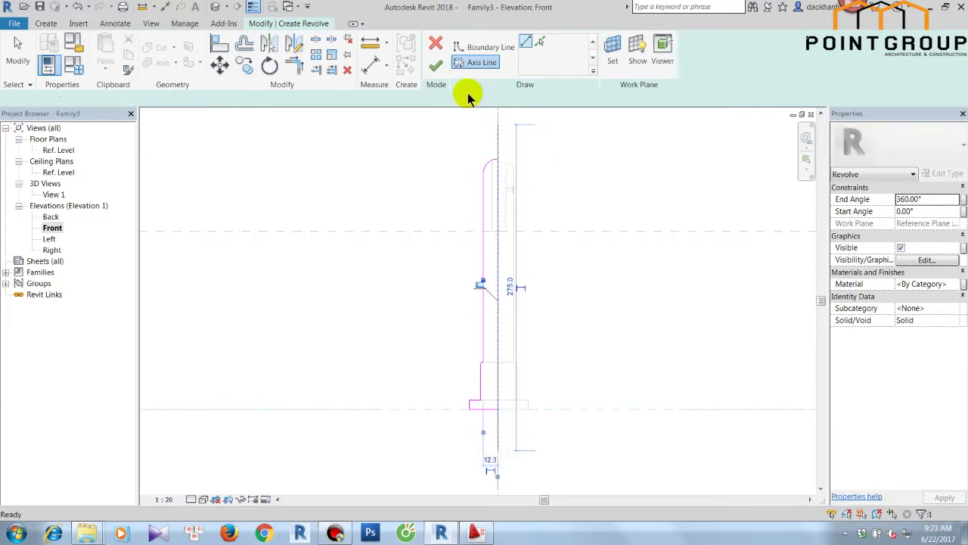
click(437, 73)
Check the new revolved foot and the imported chan inox.dwg by selecting each in turn.
click(540, 184)
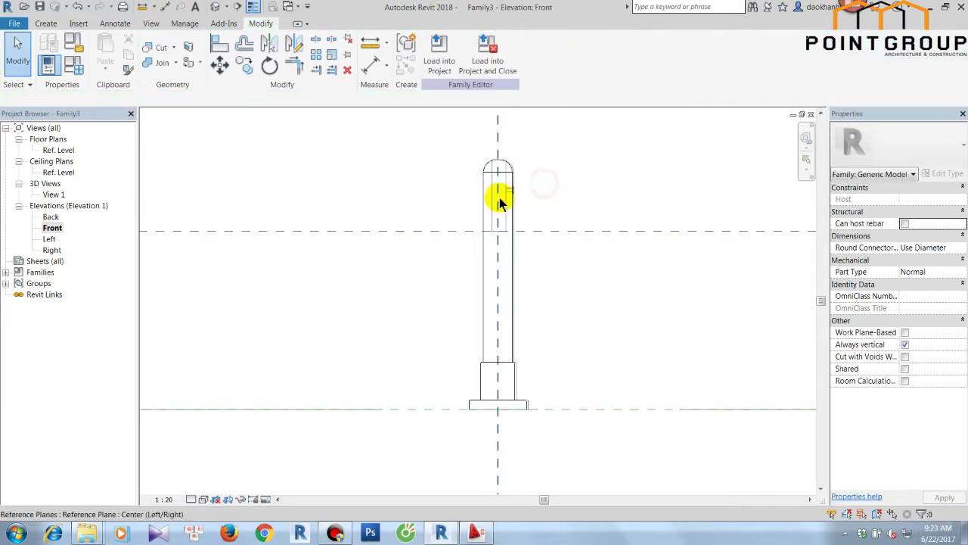
scroll(522, 178, up, 2)
click(519, 151)
scroll(518, 151, up, 3)
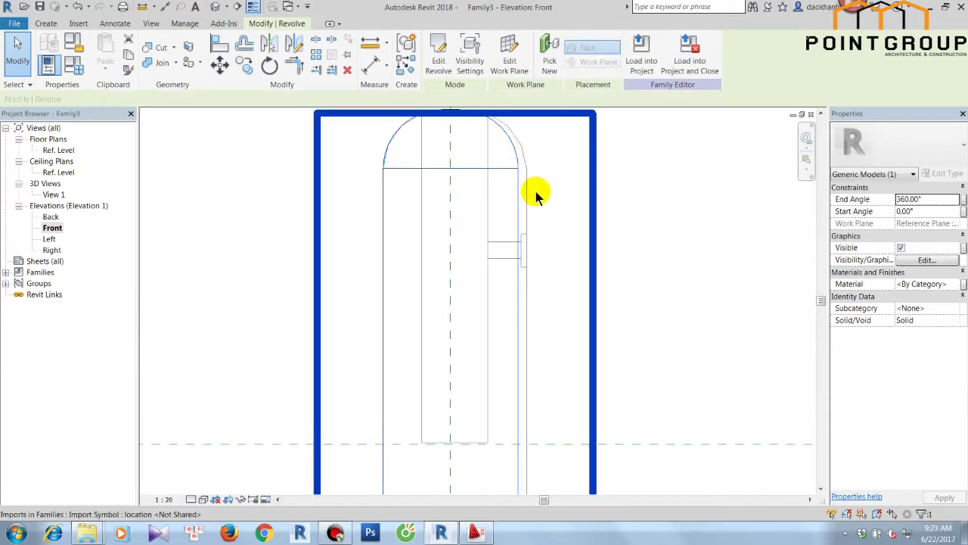
scroll(549, 242, down, 2)
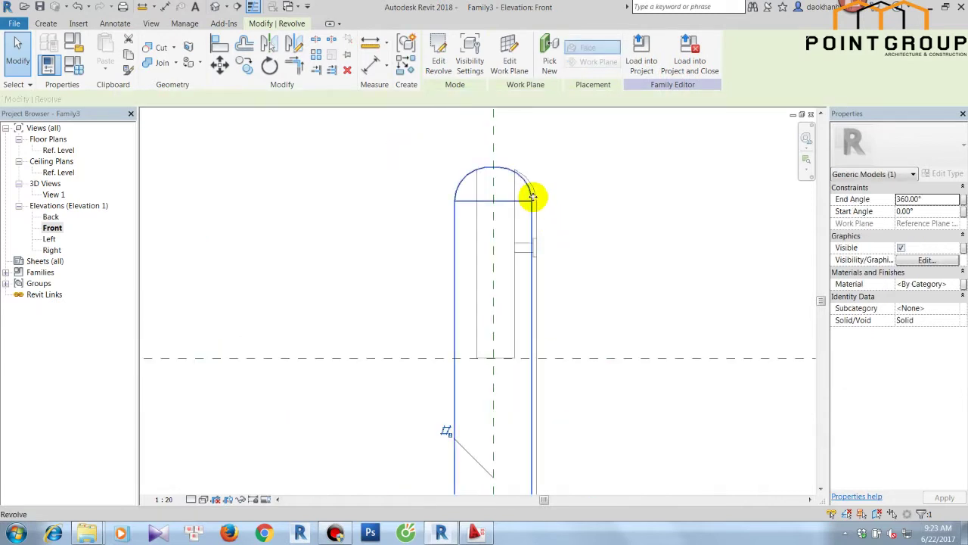
click(539, 201)
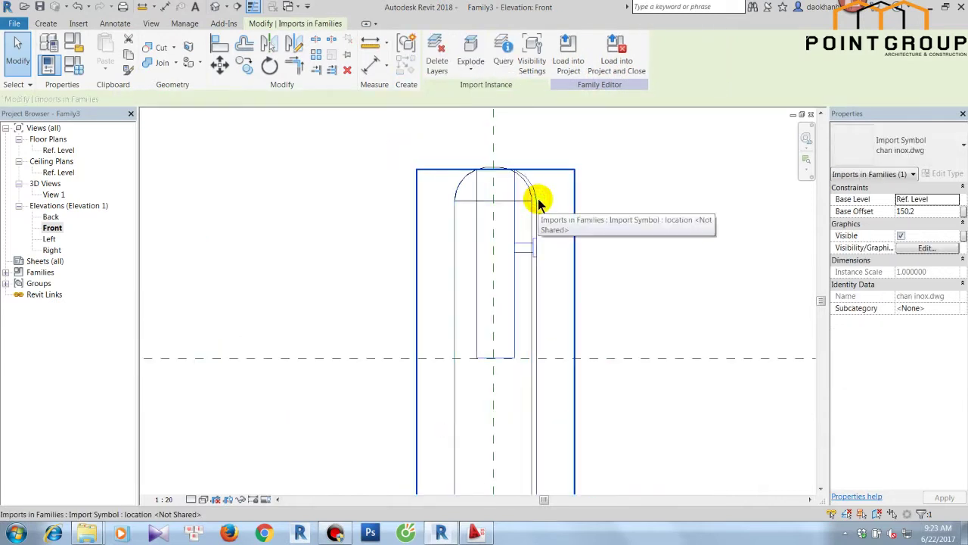
click(569, 238)
Bring the column base into view and select the revolved foot there.
scroll(566, 244, down, 2)
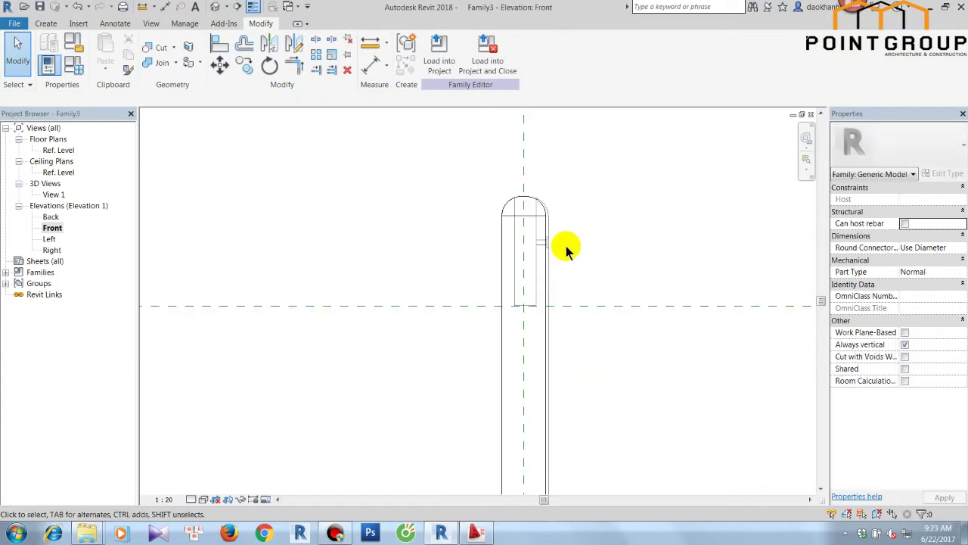
middle_drag(566, 246, 533, 124)
scroll(516, 396, up, 1)
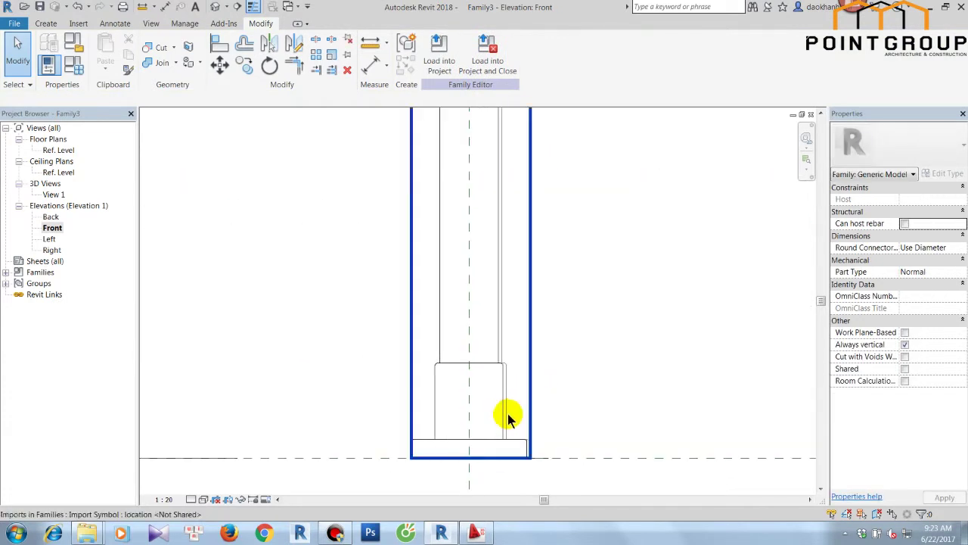
click(508, 413)
click(507, 413)
click(501, 411)
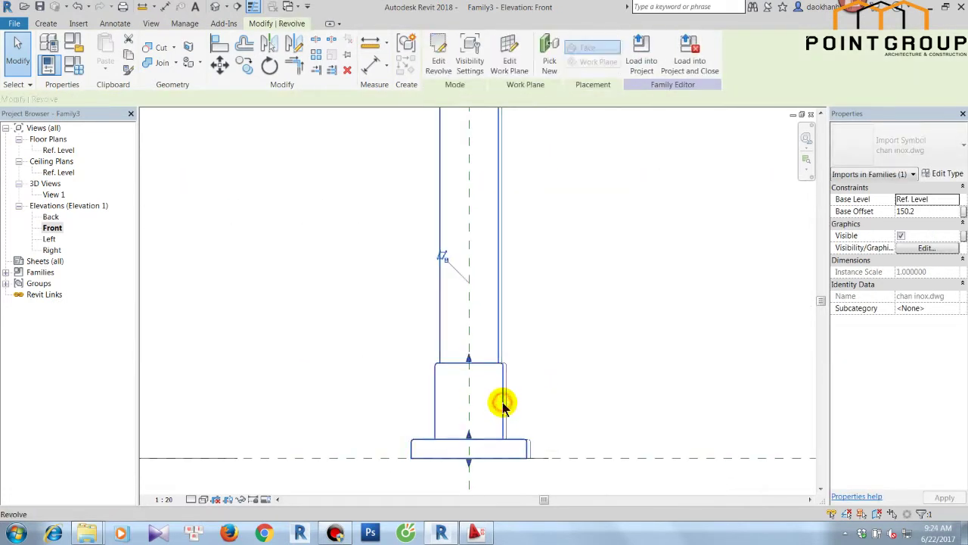
scroll(493, 452, up, 2)
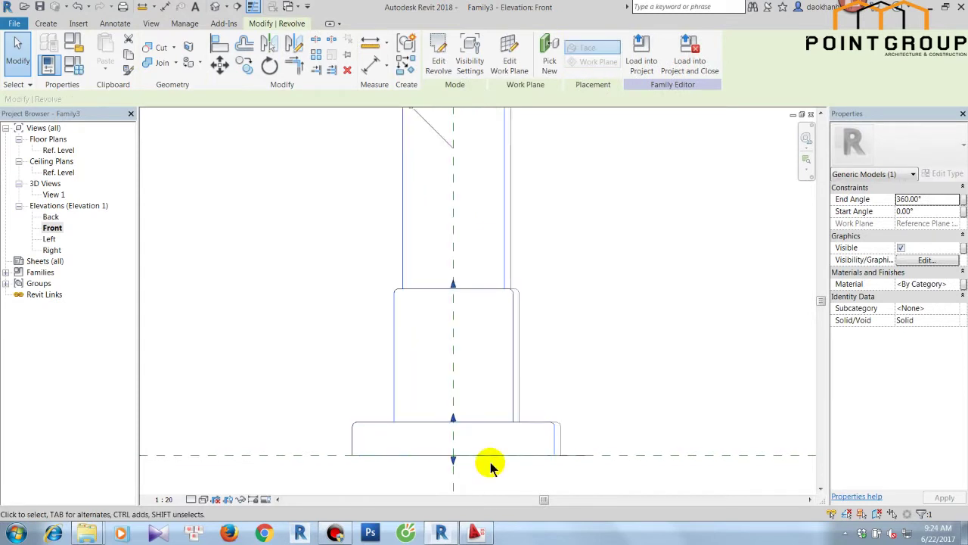
Reopen the revolve profile and finish it to produce the solid column, then deselect it.
double_click(501, 452)
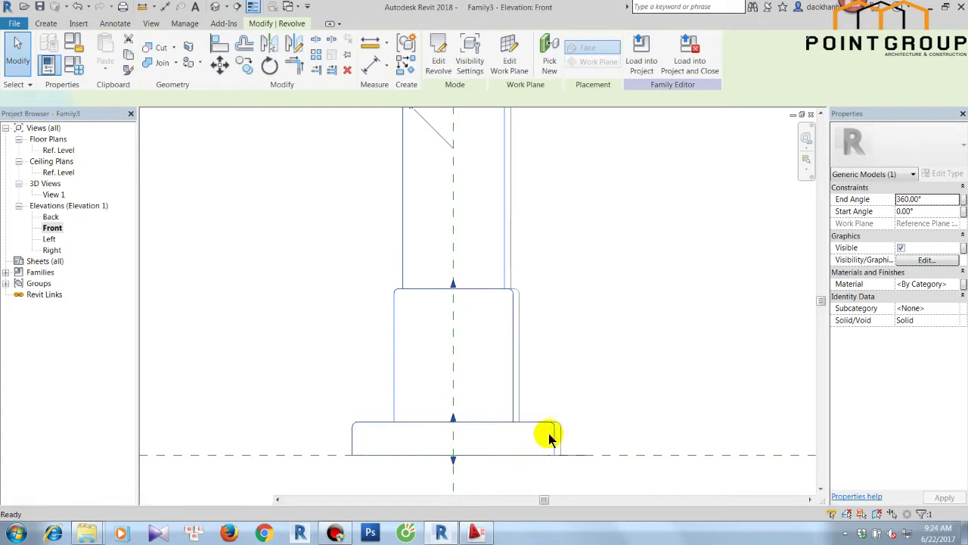
scroll(521, 406, up, 2)
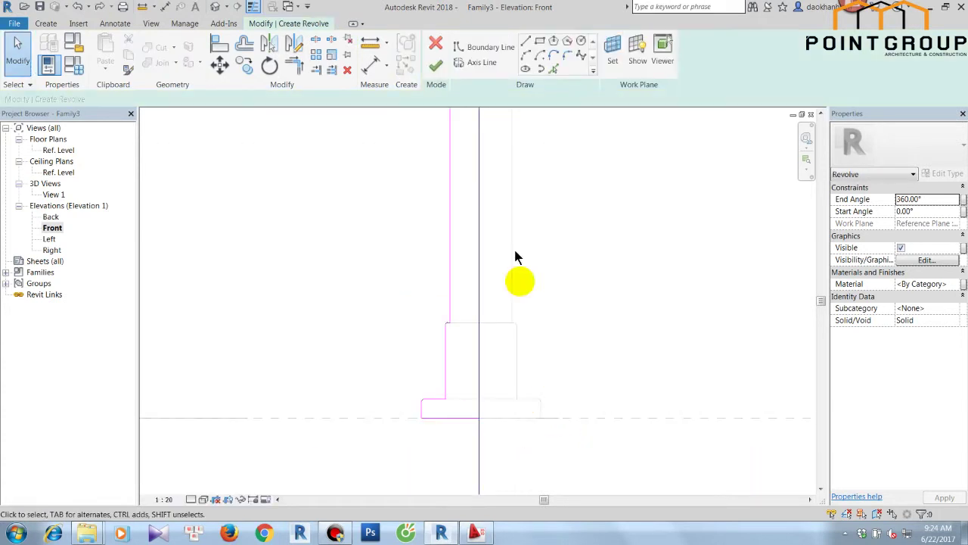
click(437, 66)
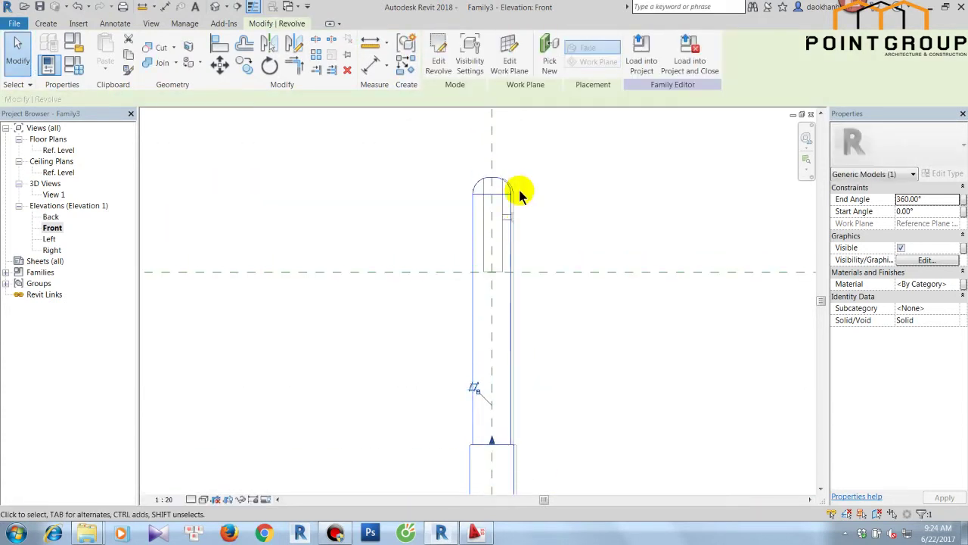
key(Escape)
scroll(493, 134, up, 3)
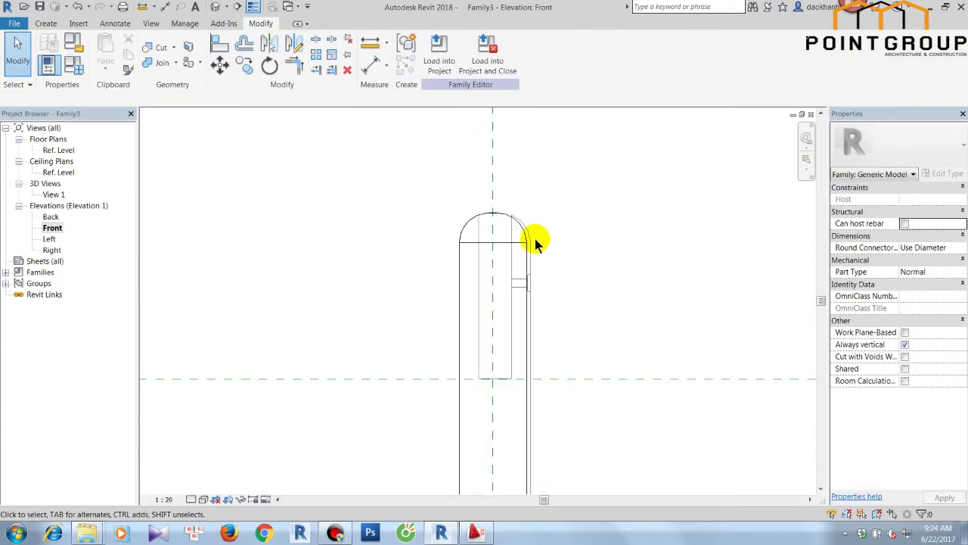
Start an aligned dimension (DI) across the column profile.
key(d)
key(i)
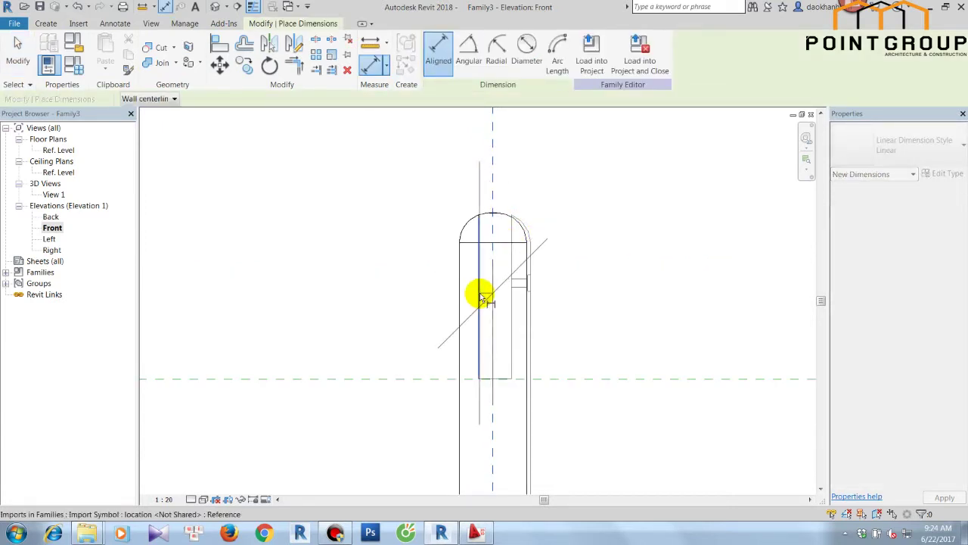
scroll(512, 245, down, 2)
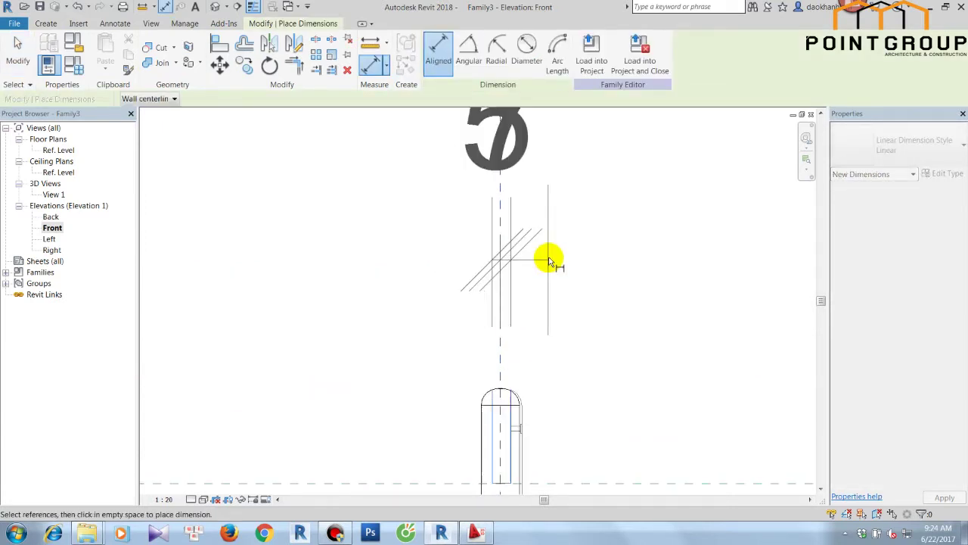
scroll(552, 288, down, 2)
scroll(557, 237, down, 2)
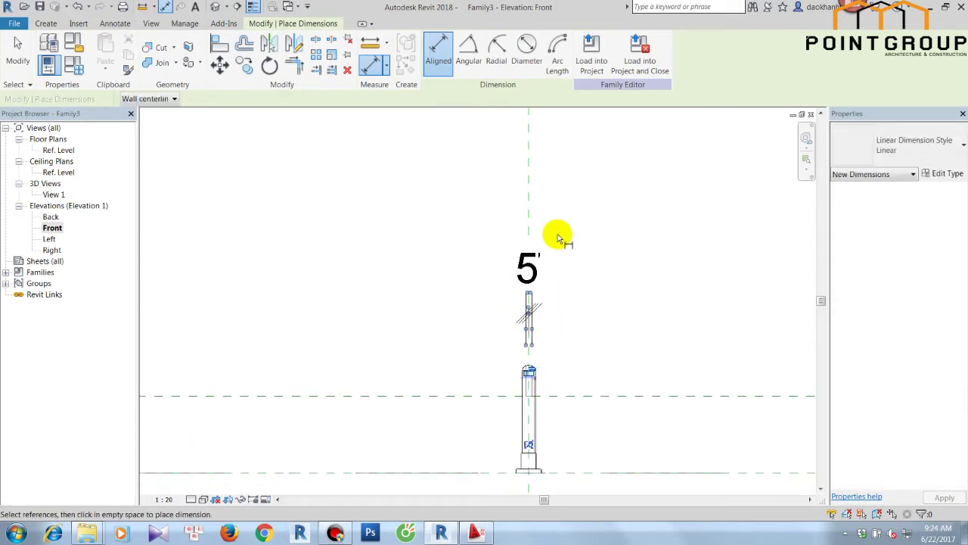
scroll(559, 295, down, 1)
scroll(567, 253, down, 1)
scroll(573, 250, down, 2)
scroll(574, 322, down, 1)
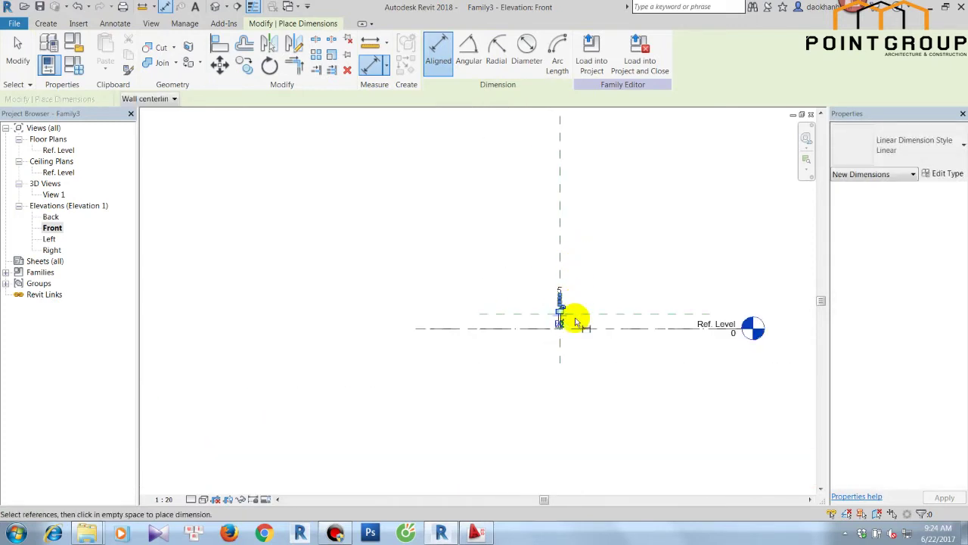
scroll(575, 321, up, 1)
scroll(557, 324, up, 3)
Toggle EQ on the dimension and remove the constraints Revit cannot satisfy.
click(528, 321)
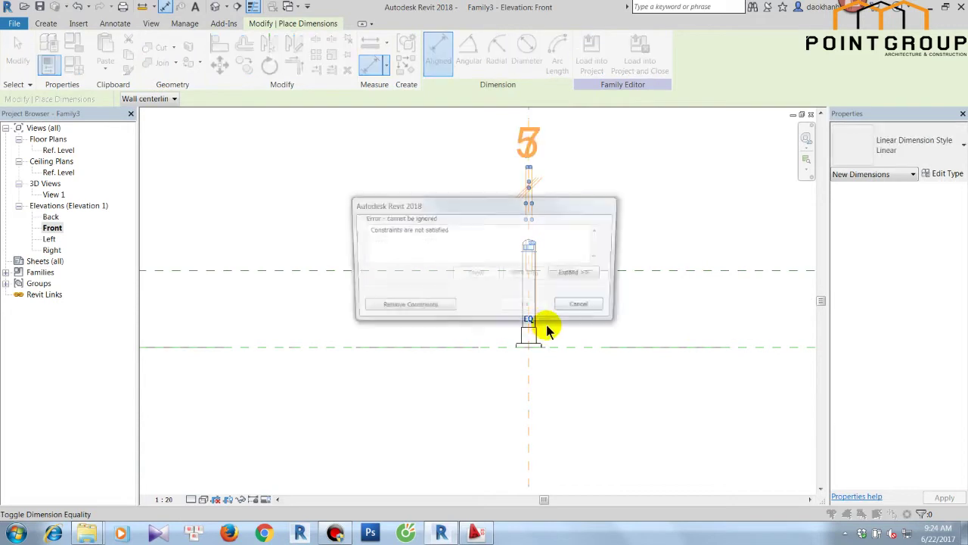
click(424, 309)
scroll(539, 312, up, 1)
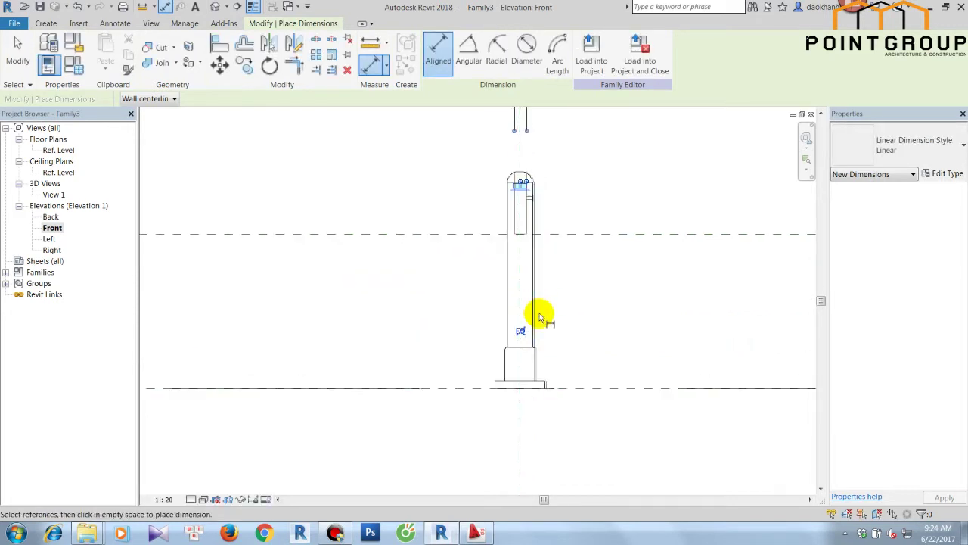
scroll(540, 314, up, 3)
Exit the dimension tool and select the revolved column.
key(Escape)
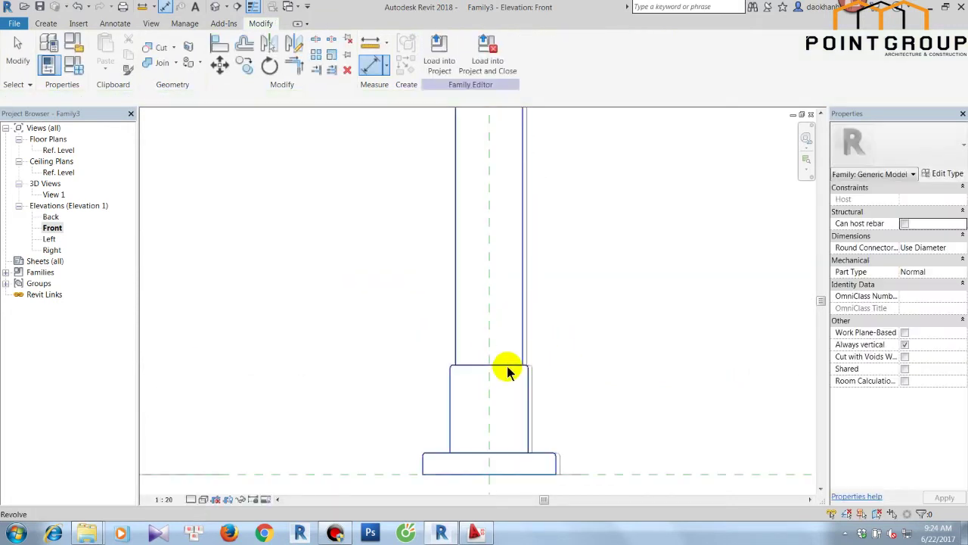
click(508, 364)
scroll(560, 369, down, 2)
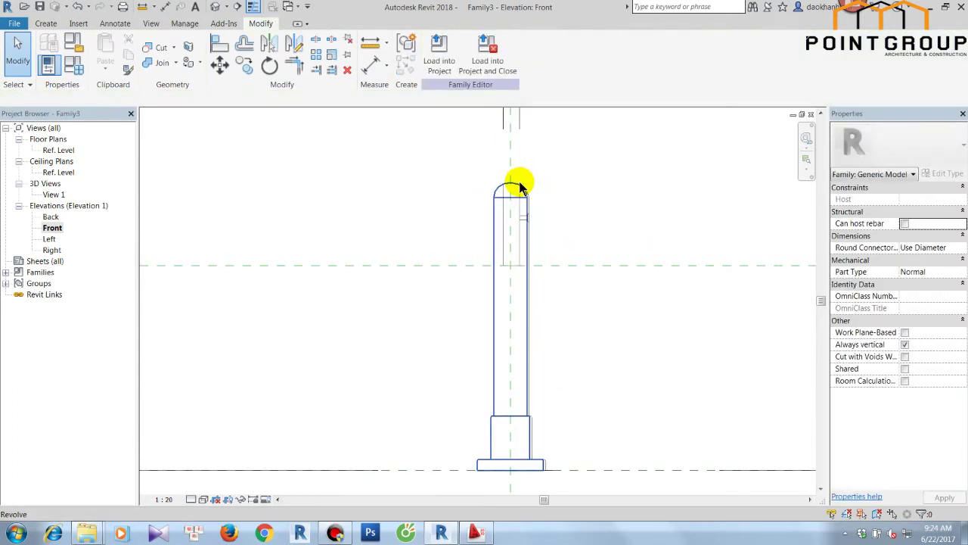
scroll(524, 208, up, 3)
click(524, 208)
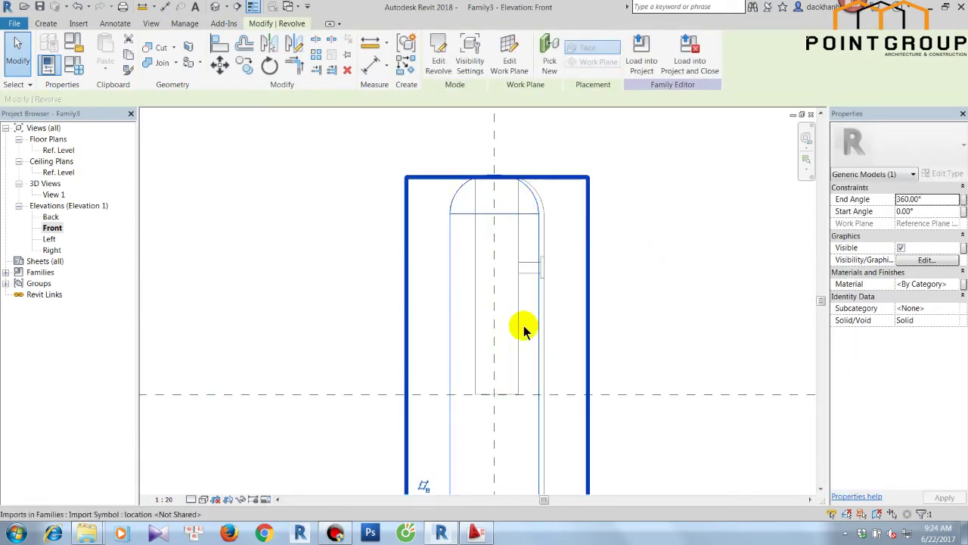
Sketch a first void extrusion outline at the reference-plane intersection and finish it.
click(593, 326)
click(45, 22)
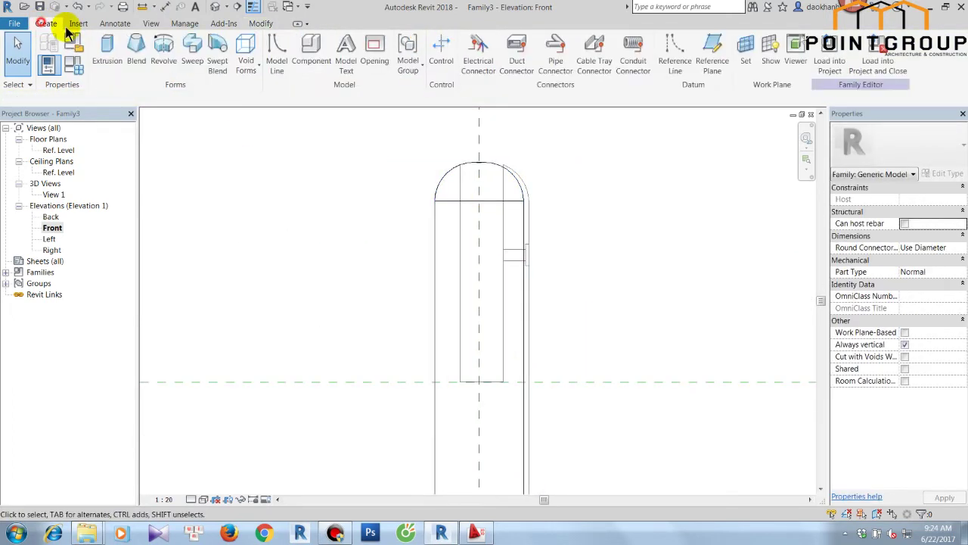
click(246, 62)
click(262, 91)
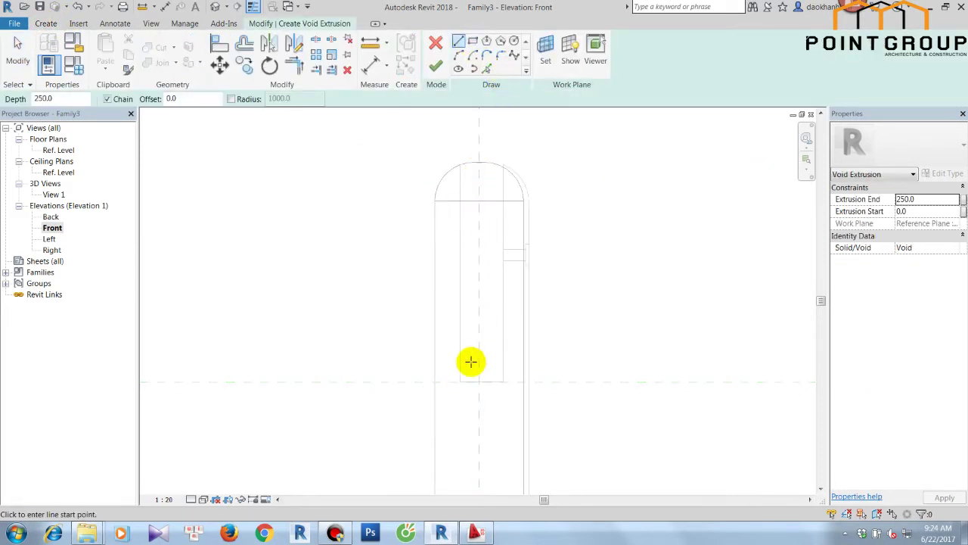
click(460, 382)
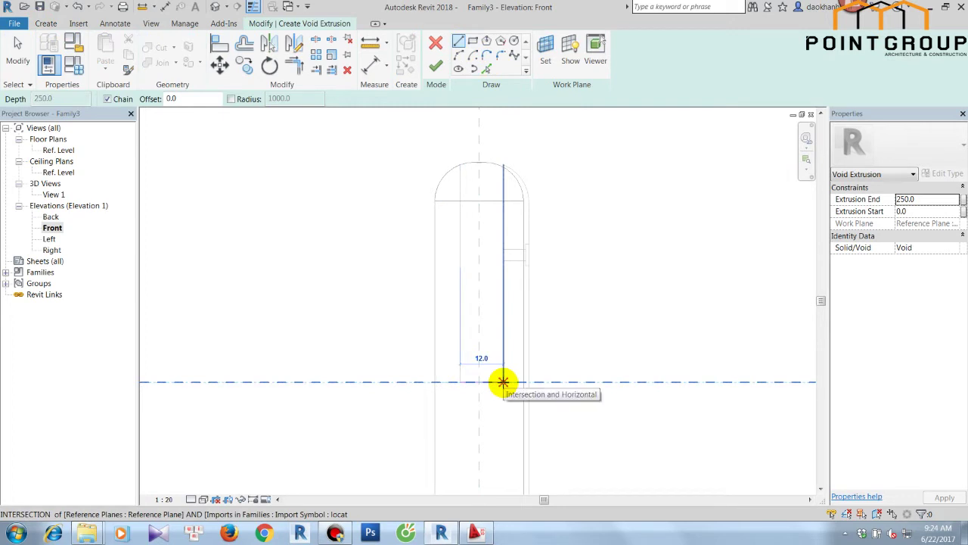
click(503, 382)
click(436, 67)
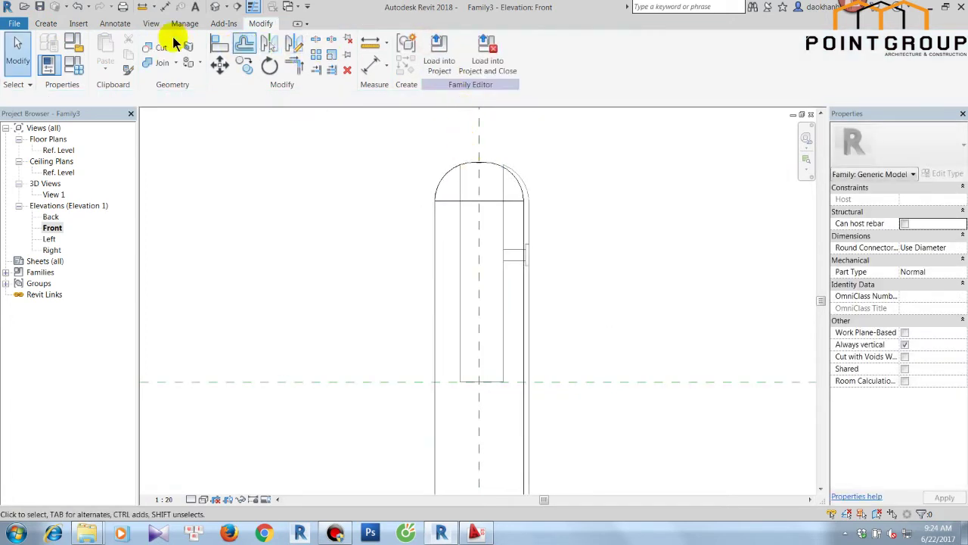
Start a new void extrusion and pick the inner vertical edge and horizontal reference line.
click(47, 24)
click(244, 68)
click(255, 92)
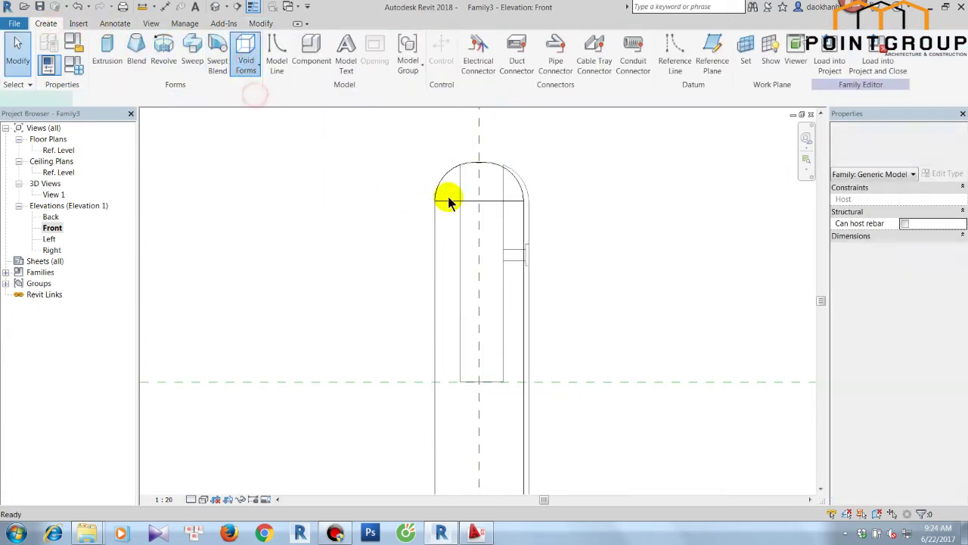
click(488, 70)
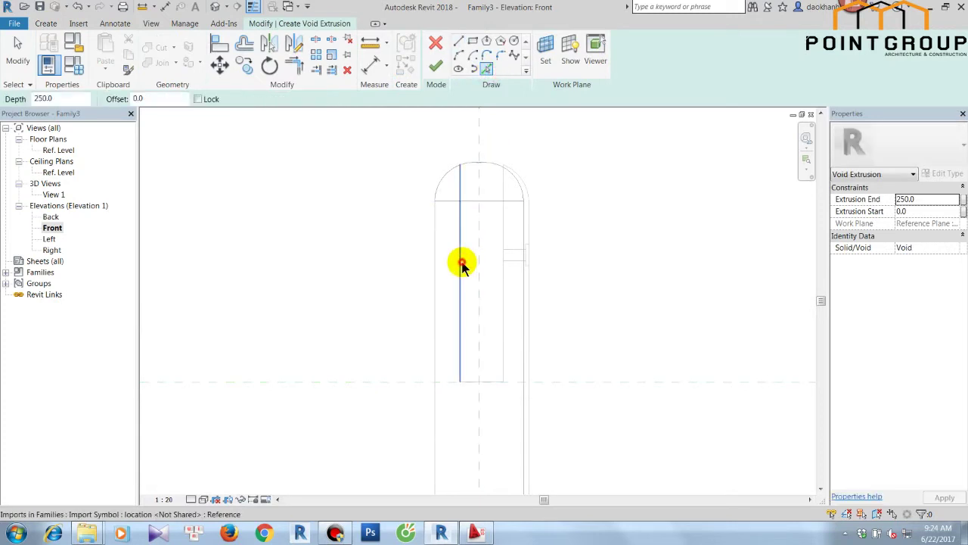
click(462, 264)
click(490, 380)
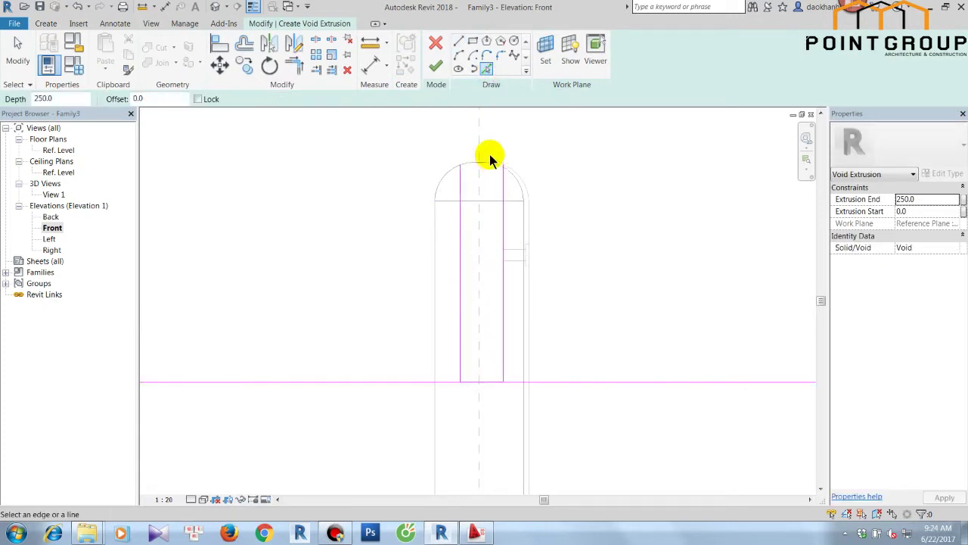
key(Escape)
key(Escape)
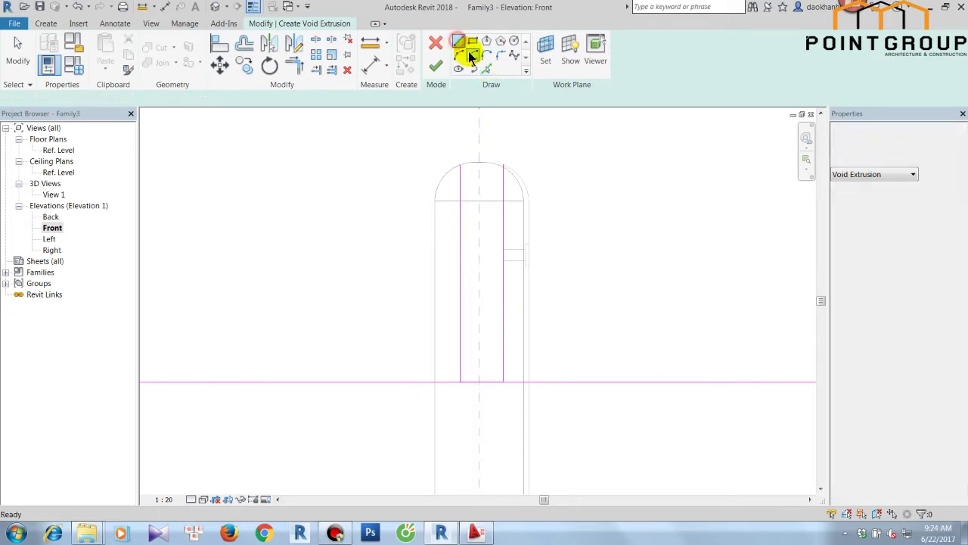
Draw the arc across the top of the slot outline.
click(469, 52)
click(460, 165)
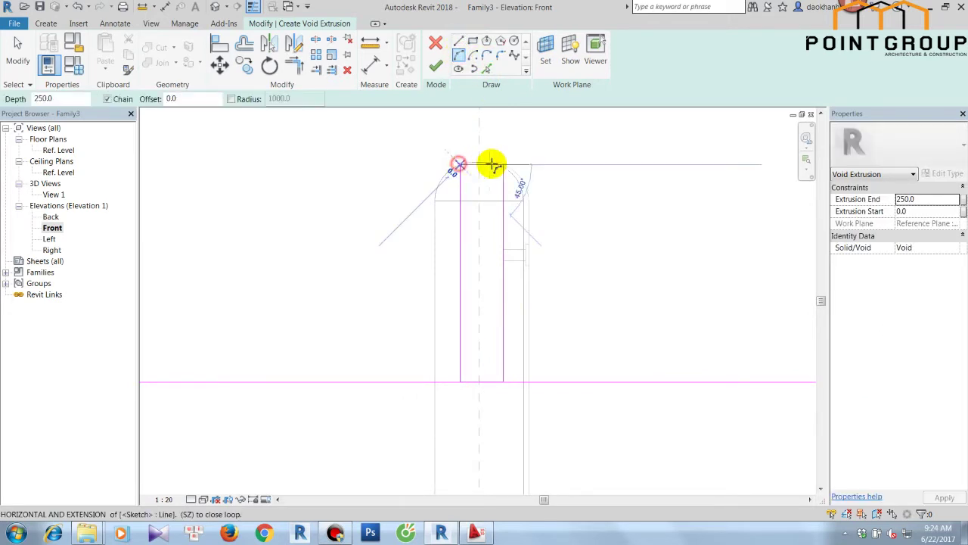
scroll(495, 163, up, 3)
click(504, 164)
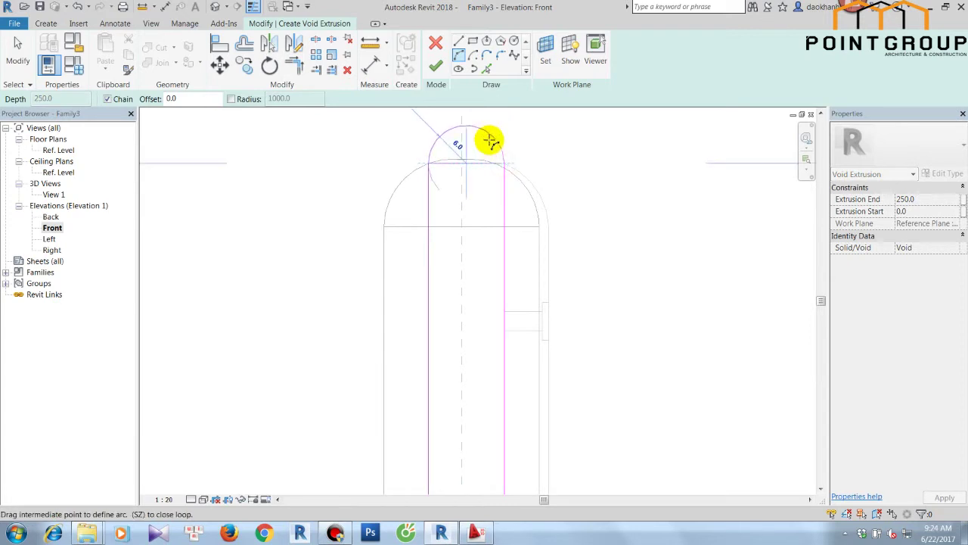
click(493, 145)
key(Escape)
key(Escape)
scroll(507, 239, down, 3)
scroll(506, 239, down, 1)
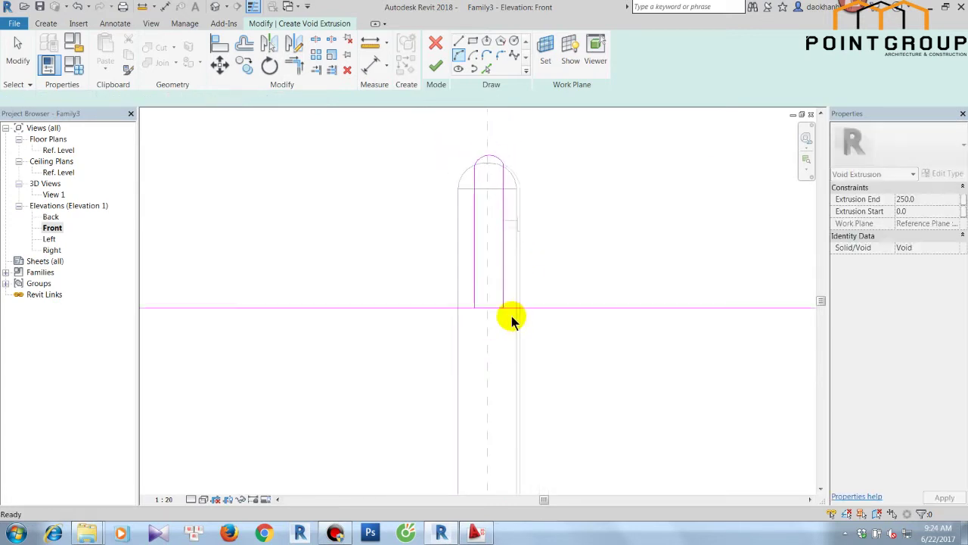
Trim both bottom corners of the slot outline with TR.
key(t)
key(r)
click(475, 302)
click(484, 308)
click(498, 307)
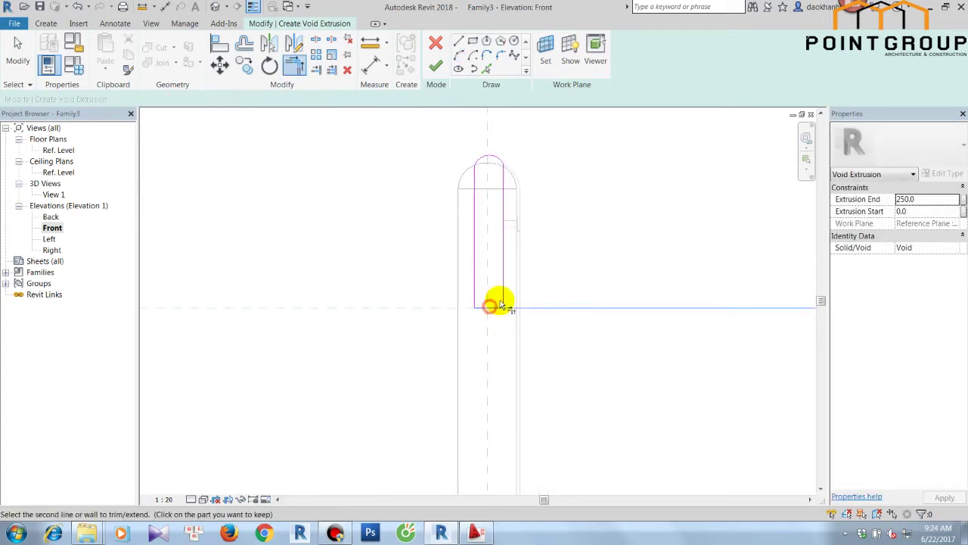
click(503, 298)
key(Escape)
key(Escape)
scroll(499, 153, up, 1)
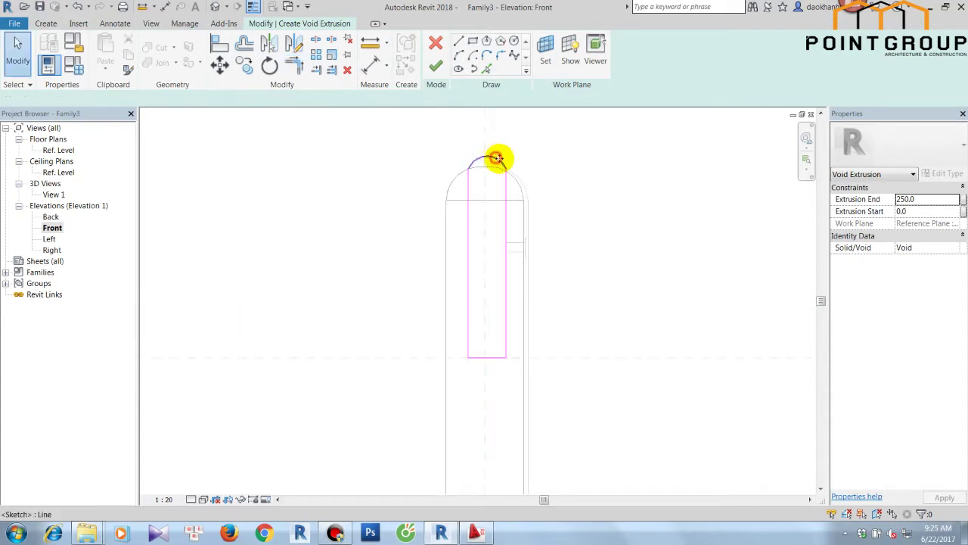
Add the short top line, extend the right side to it, and finish the void extrusion.
click(459, 43)
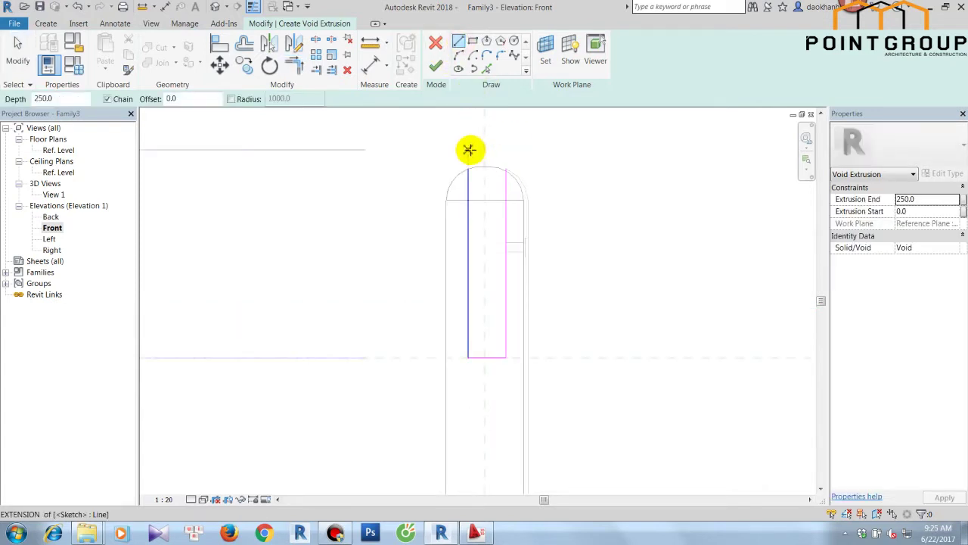
click(469, 149)
click(506, 148)
key(t)
key(r)
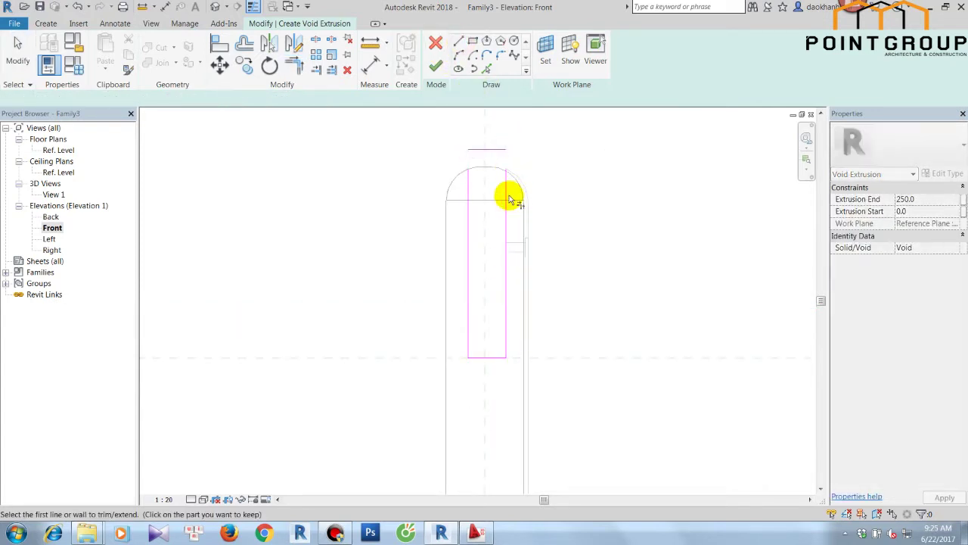
click(506, 195)
click(491, 151)
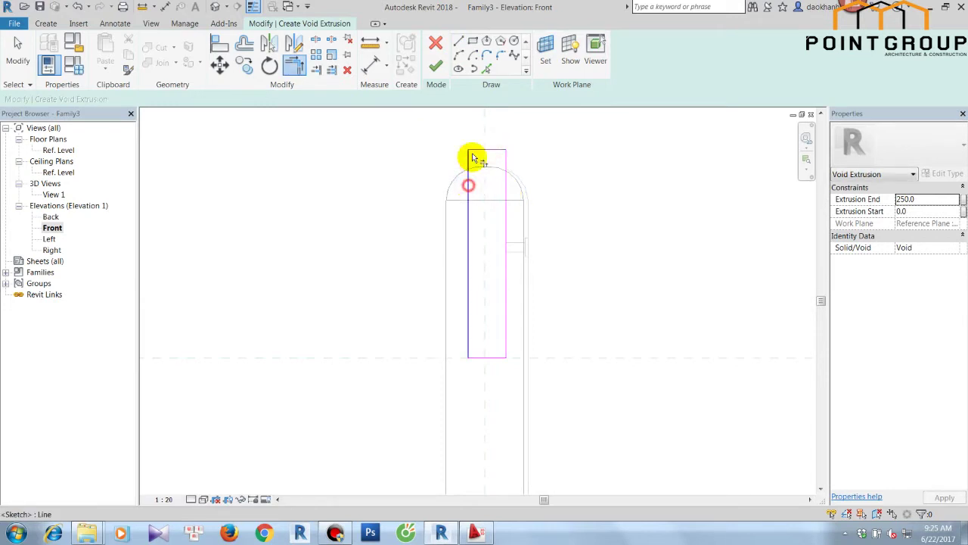
click(435, 66)
In the default 3D view, resize the void extrusion and orbit to inspect the slot.
click(572, 187)
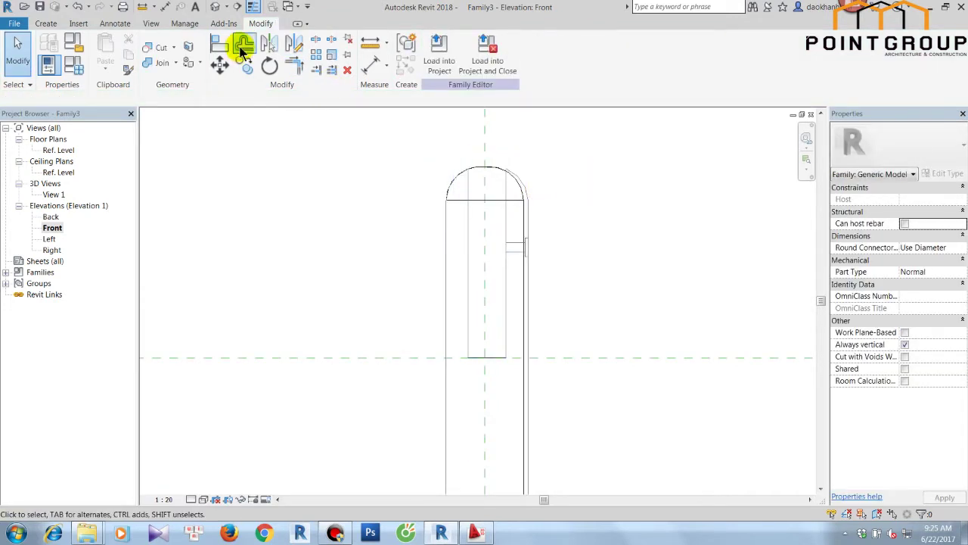
click(216, 7)
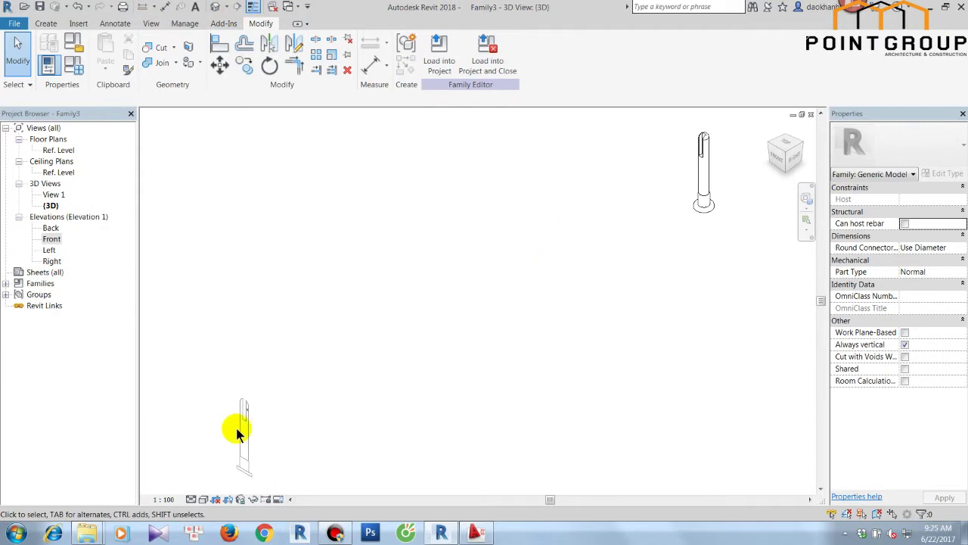
click(710, 144)
scroll(659, 217, up, 2)
scroll(620, 219, up, 1)
mouse_move(580, 235)
mouse_down()
mouse_move(607, 219)
mouse_move(640, 242)
mouse_up()
click(629, 285)
shift+middle_drag(629, 285, 429, 376)
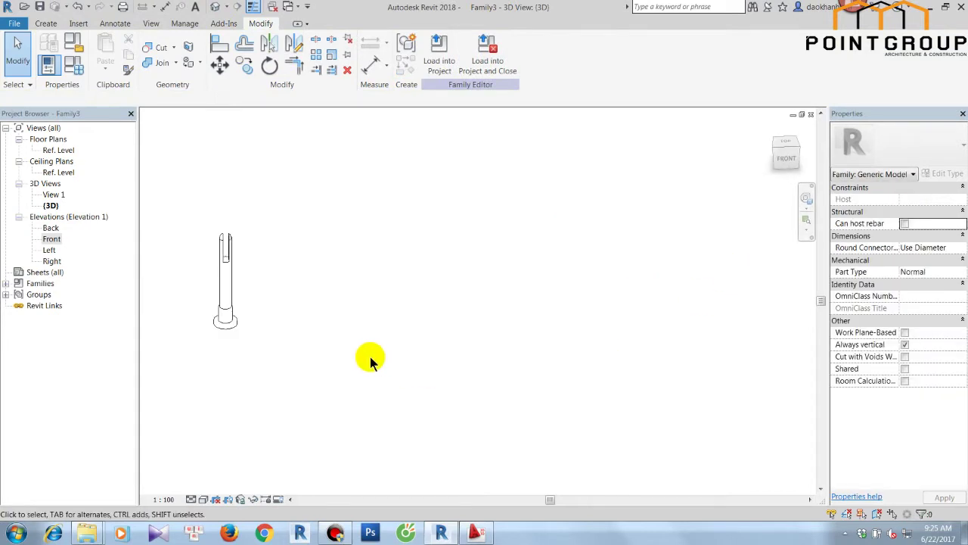
mouse_move(371, 360)
shift+middle_down()
mouse_move(404, 303)
mouse_move(475, 310)
shift+middle_up()
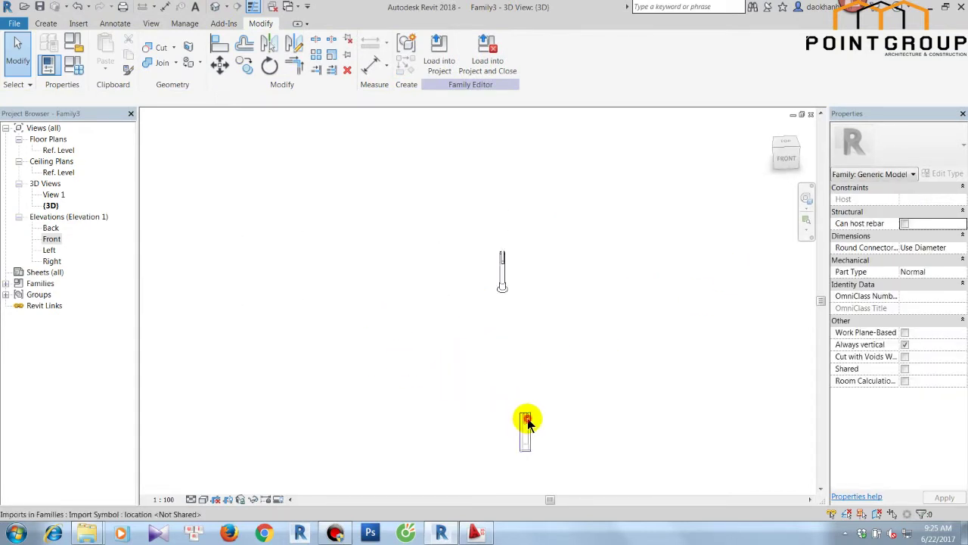
Delete the stray imported symbol and switch the visual style to Shaded.
click(527, 422)
key(Delete)
scroll(519, 273, up, 3)
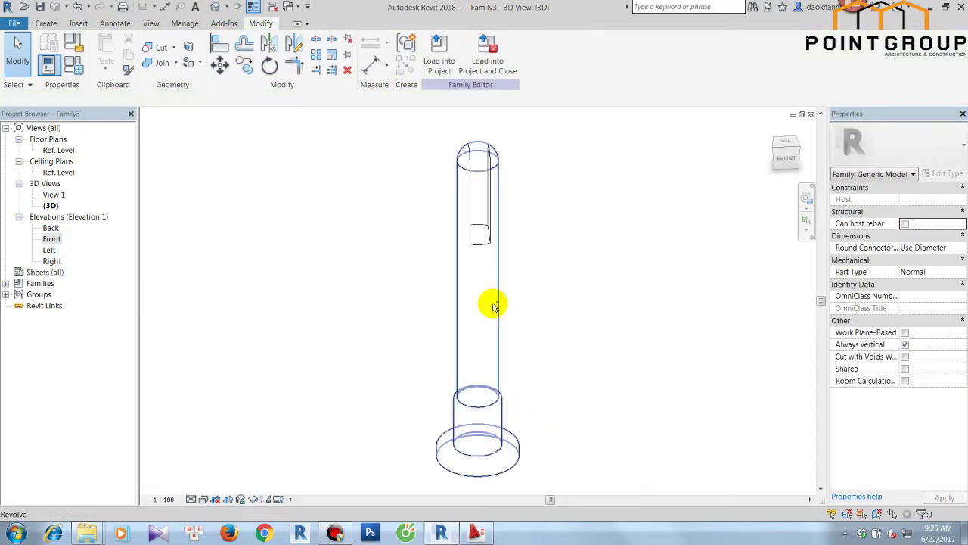
shift+middle_drag(492, 303, 645, 295)
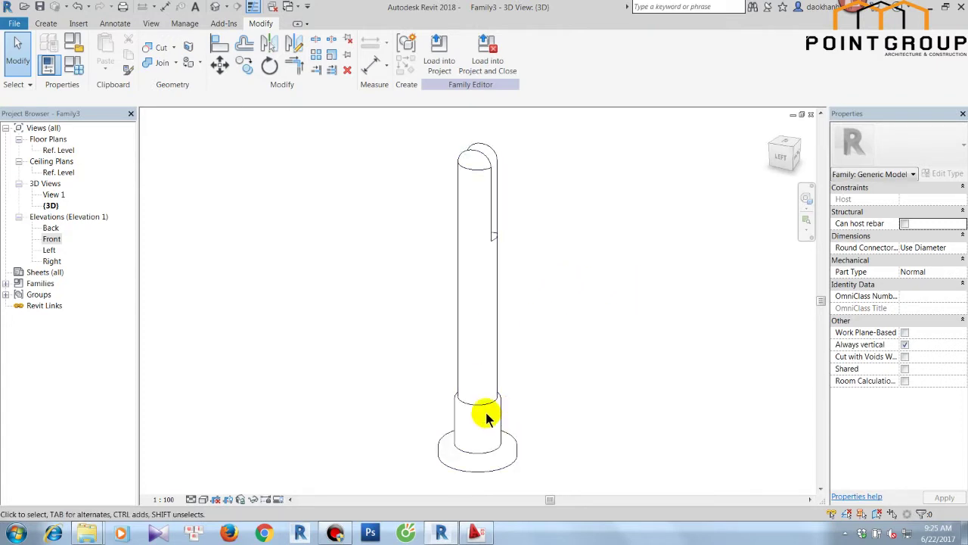
click(202, 499)
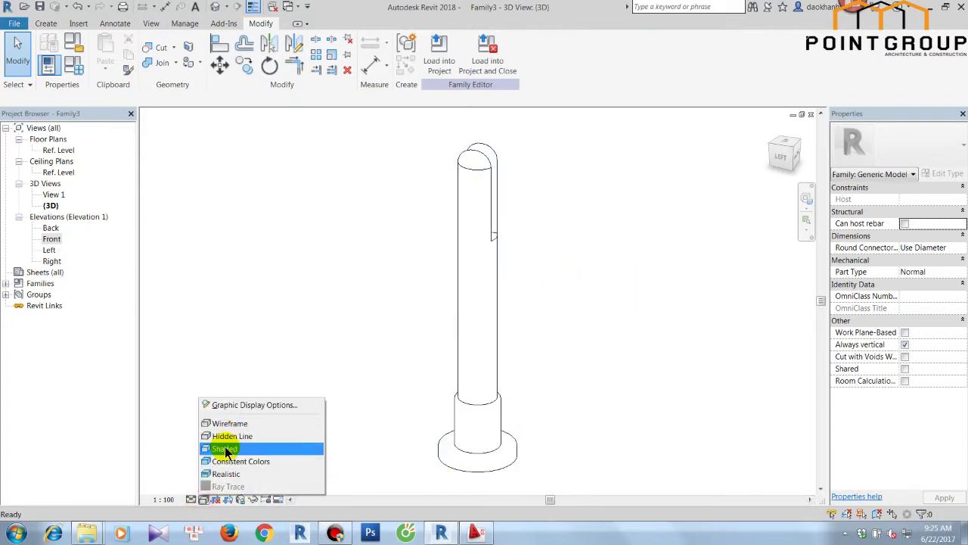
click(224, 448)
Select the post and the void box, then deselect so the void cuts the post.
click(443, 392)
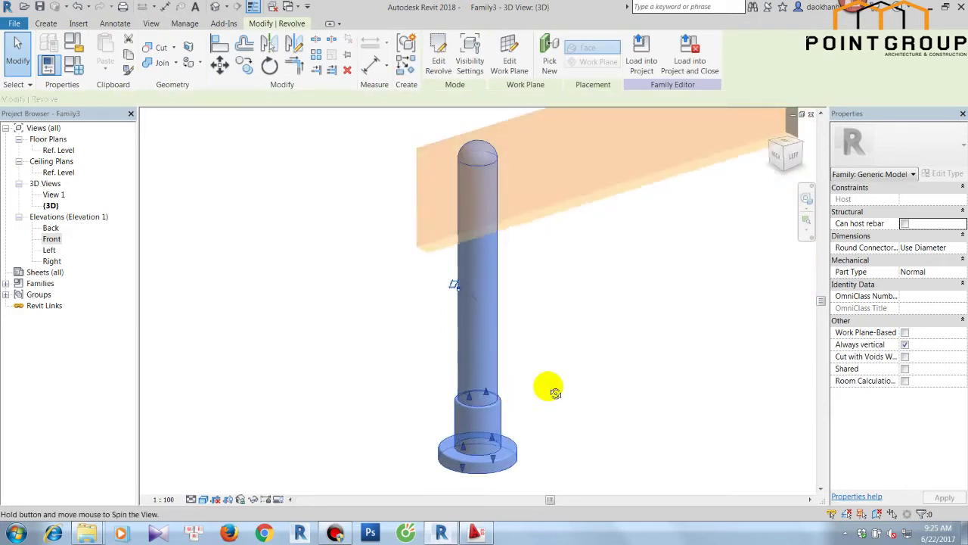
scroll(566, 363, down, 3)
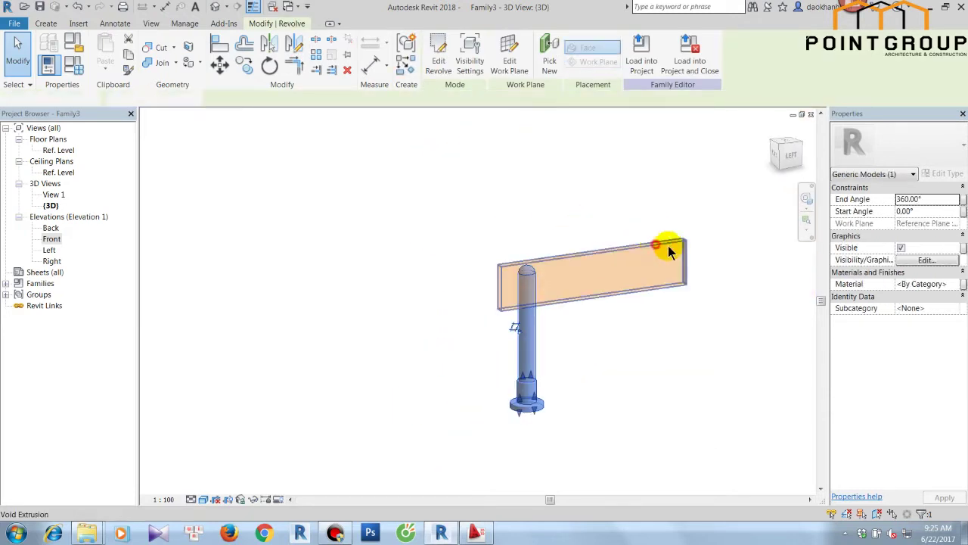
click(680, 256)
click(549, 331)
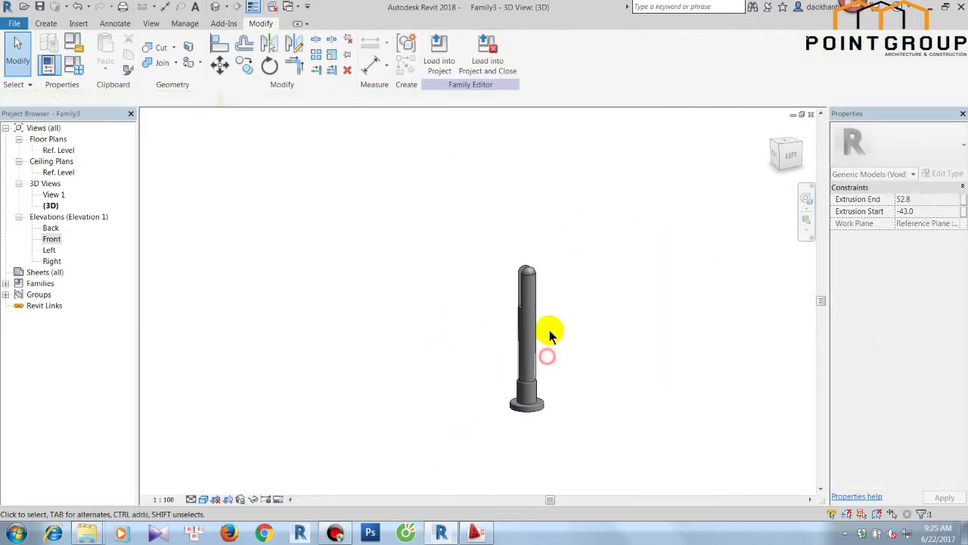
mouse_move(549, 330)
shift+middle_down()
mouse_move(745, 335)
mouse_move(605, 382)
mouse_move(552, 303)
shift+middle_up()
scroll(625, 393, up, 2)
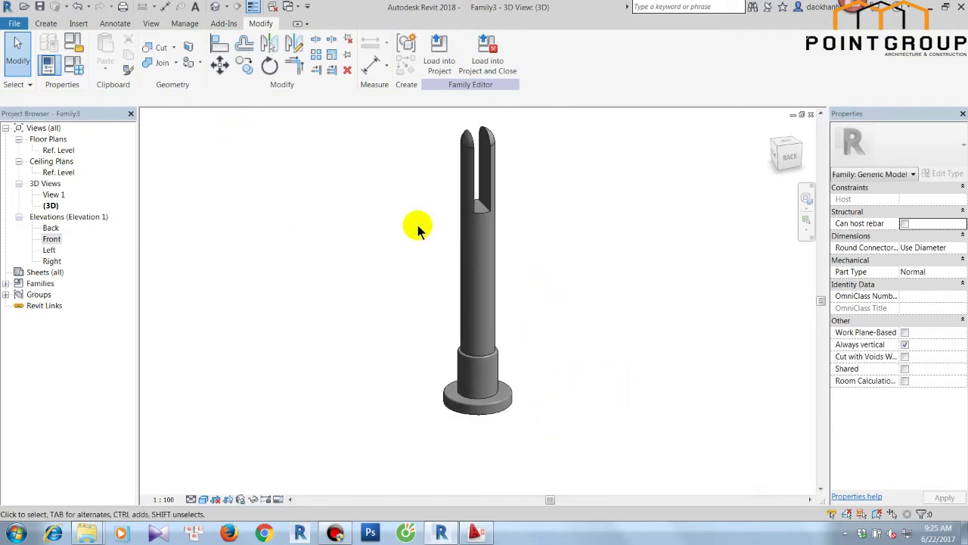
scroll(284, 243, down, 2)
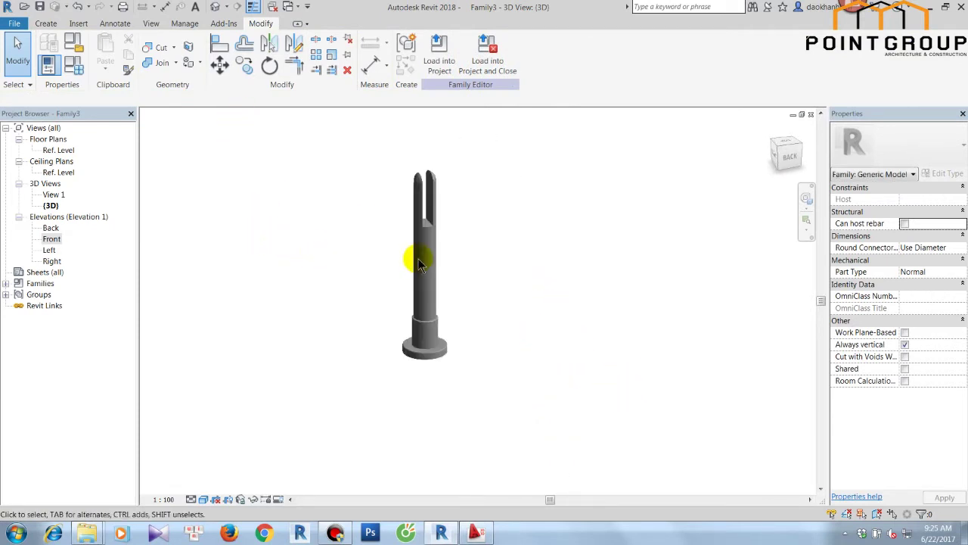
Reselect the void from the right side, then deselect it to reveal the slot cut.
click(425, 201)
scroll(427, 193, up, 2)
mouse_move(427, 193)
shift+middle_down()
mouse_move(471, 216)
mouse_move(558, 217)
mouse_move(464, 216)
shift+middle_up()
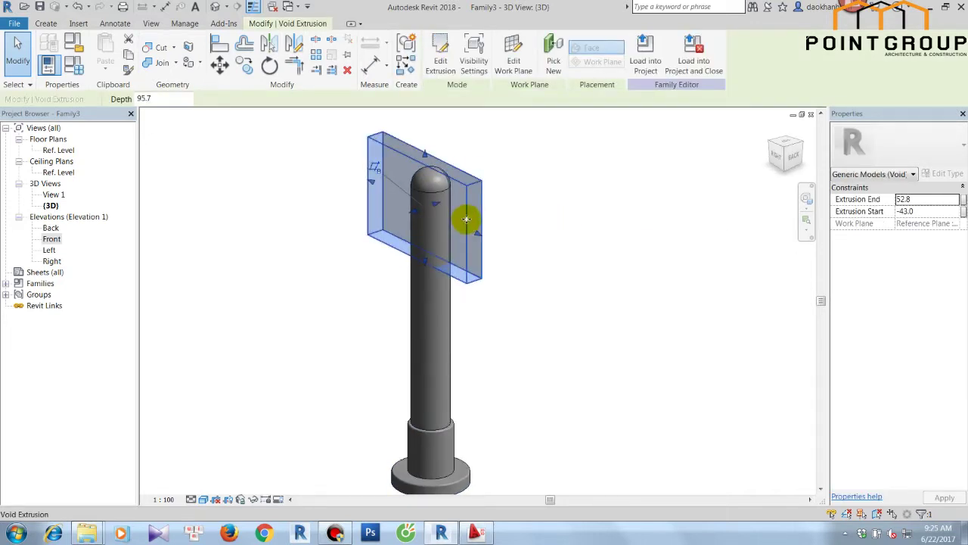
scroll(492, 227, down, 2)
click(547, 257)
mouse_move(551, 259)
shift+middle_down()
mouse_move(361, 249)
mouse_move(512, 261)
mouse_move(471, 253)
shift+middle_up()
Orbit and zoom around the slotted post to inspect its two prongs.
scroll(521, 259, up, 1)
scroll(520, 259, up, 1)
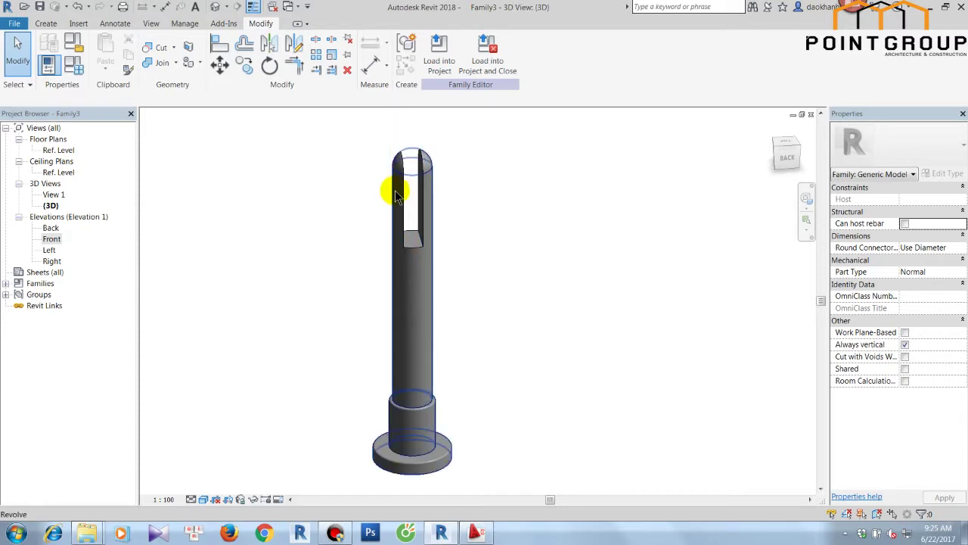
scroll(313, 210, down, 5)
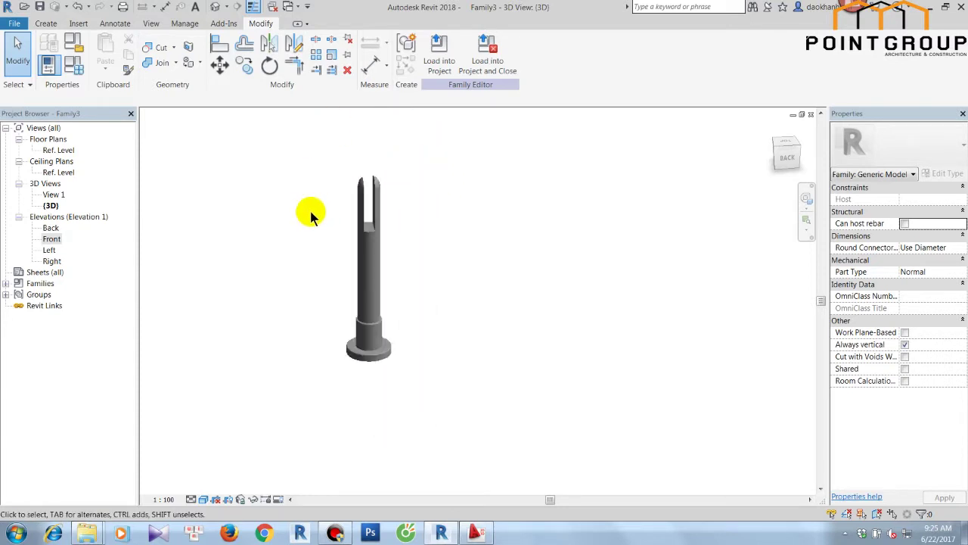
scroll(295, 234, up, 2)
mouse_move(298, 223)
shift+middle_down()
mouse_move(342, 250)
mouse_move(323, 236)
shift+middle_up()
scroll(337, 236, up, 2)
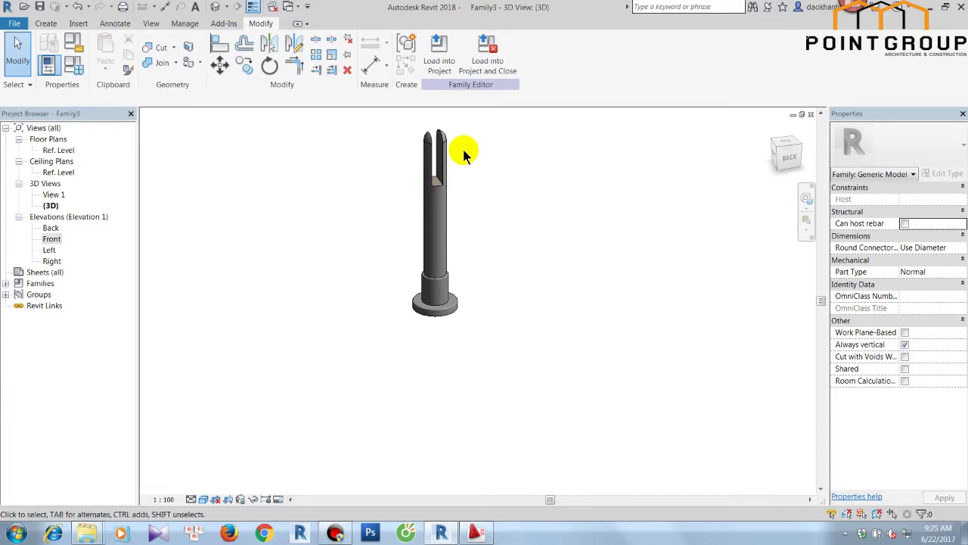
scroll(460, 147, up, 2)
scroll(314, 236, down, 2)
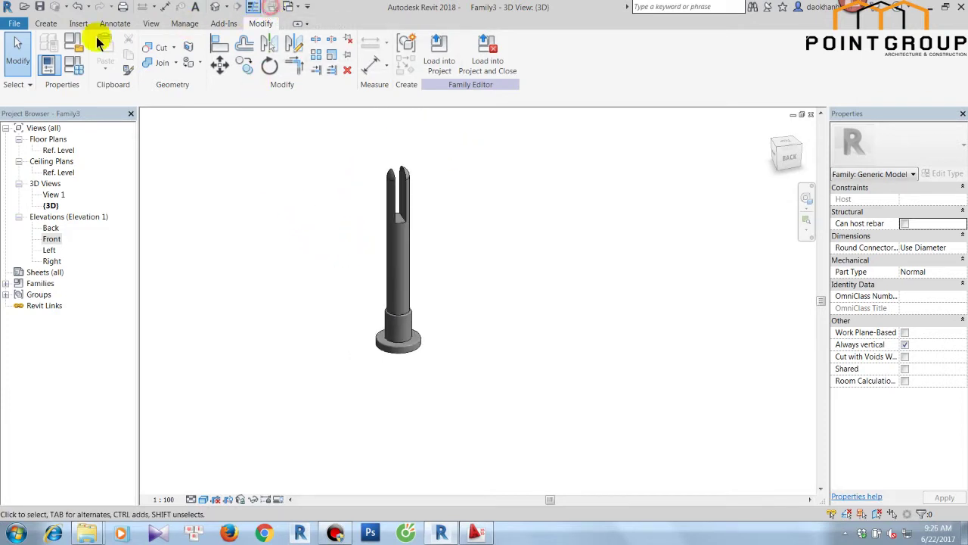
Save the family under the new name phu kien.rfa using Save As > Family.
click(15, 23)
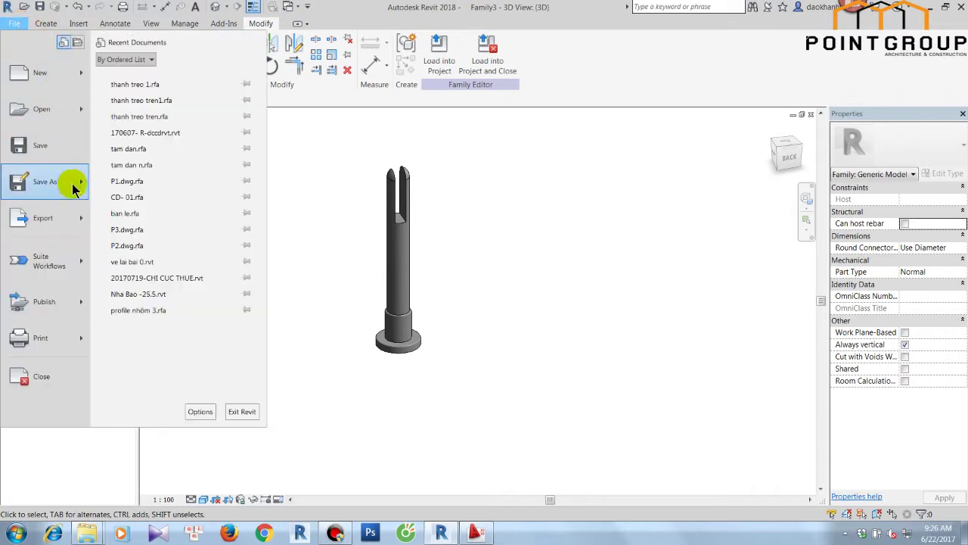
mouse_move(45, 182)
click(163, 121)
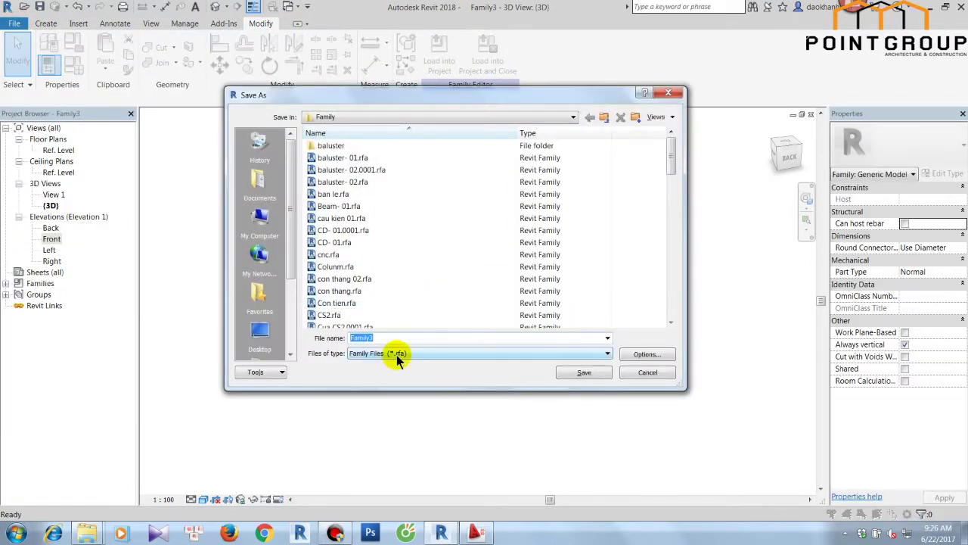
click(397, 353)
text(phu kien)
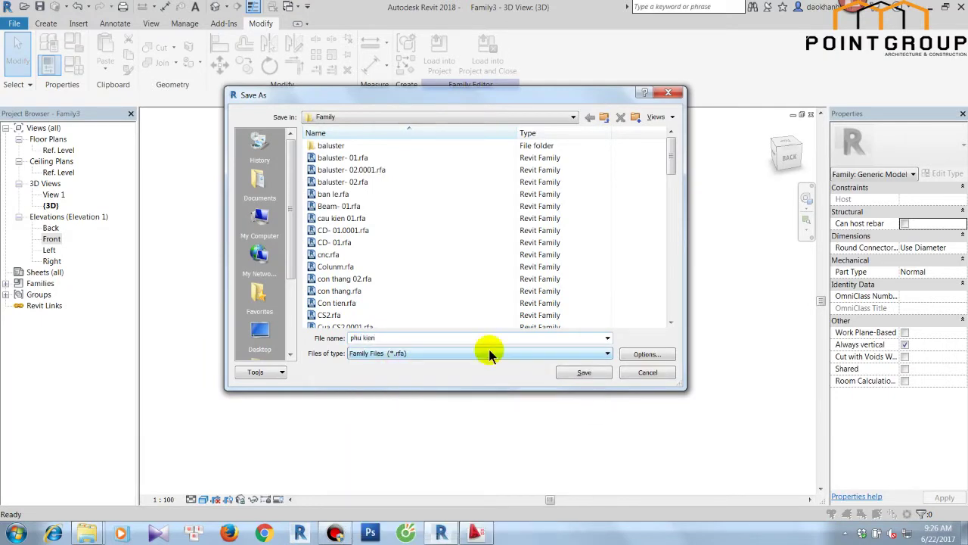
click(584, 373)
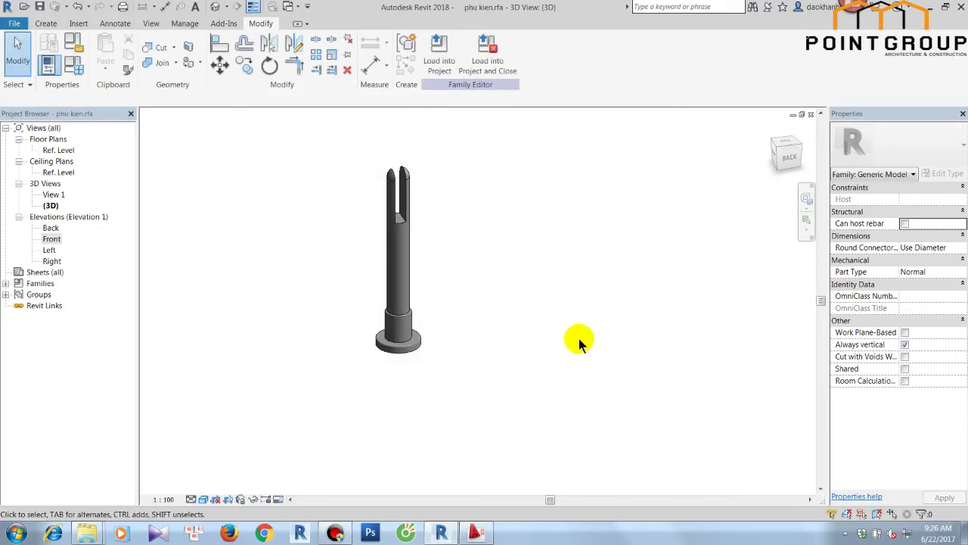
Load phu kien into Family1, place the post, and open the Ref. Level floor plan.
click(439, 53)
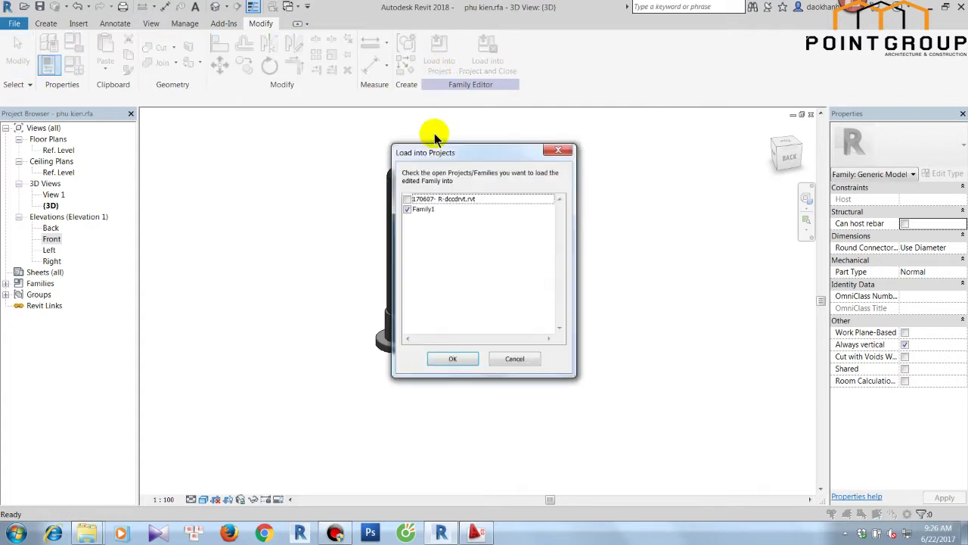
click(457, 361)
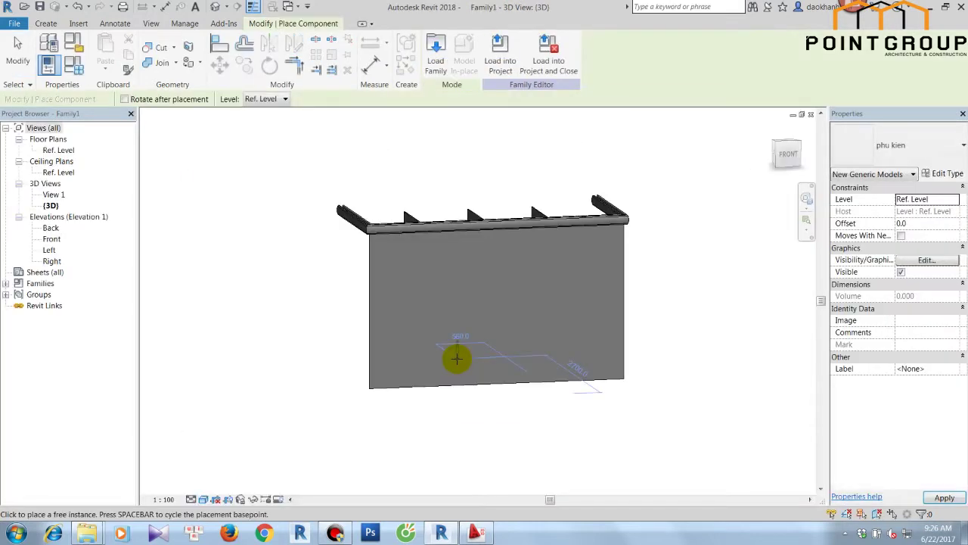
scroll(407, 377, up, 3)
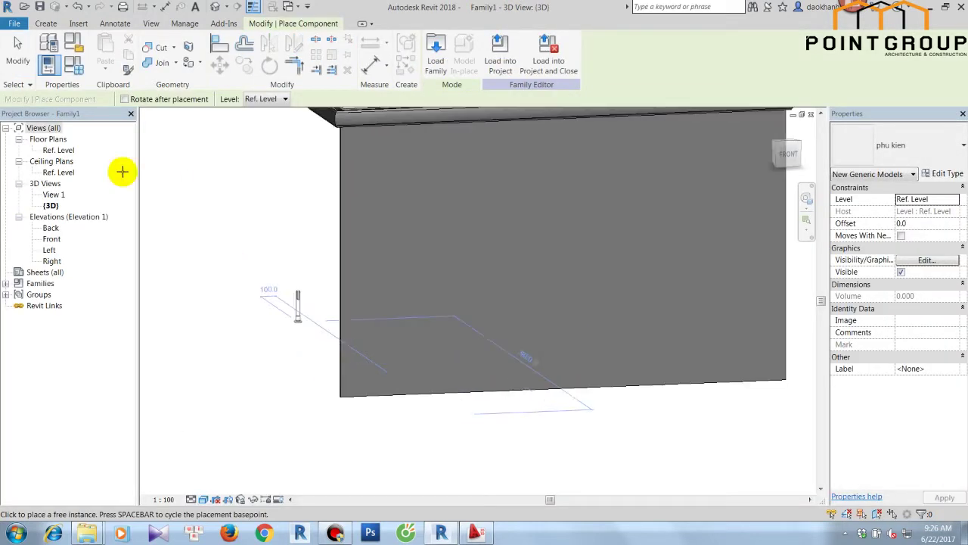
double_click(60, 150)
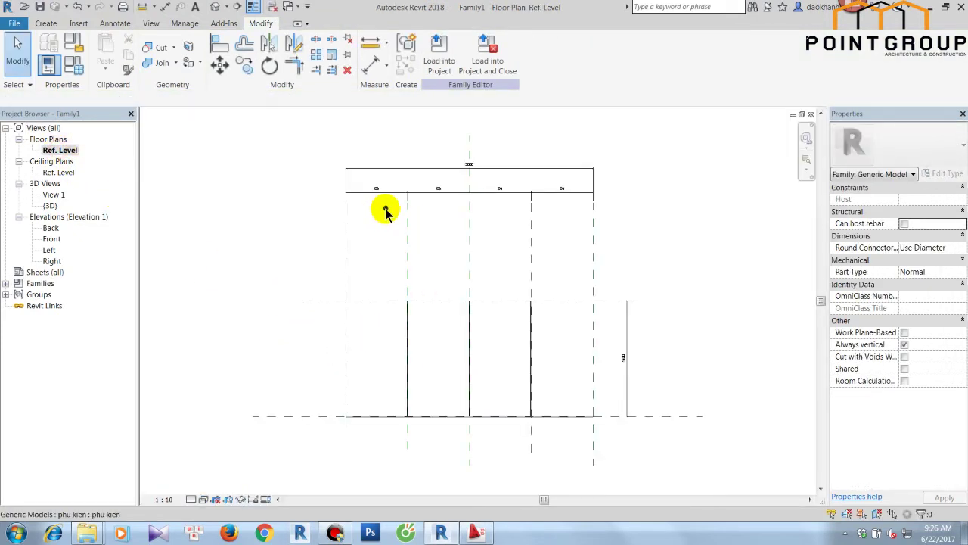
Move the phu kien foot down in plan until it sits near the partition's horizontal reference plane.
click(385, 210)
scroll(387, 206, up, 2)
scroll(389, 200, up, 2)
mouse_move(389, 199)
mouse_down()
mouse_move(390, 355)
mouse_move(426, 473)
mouse_move(421, 464)
mouse_up()
middle_drag(462, 380, 449, 318)
scroll(479, 281, up, 2)
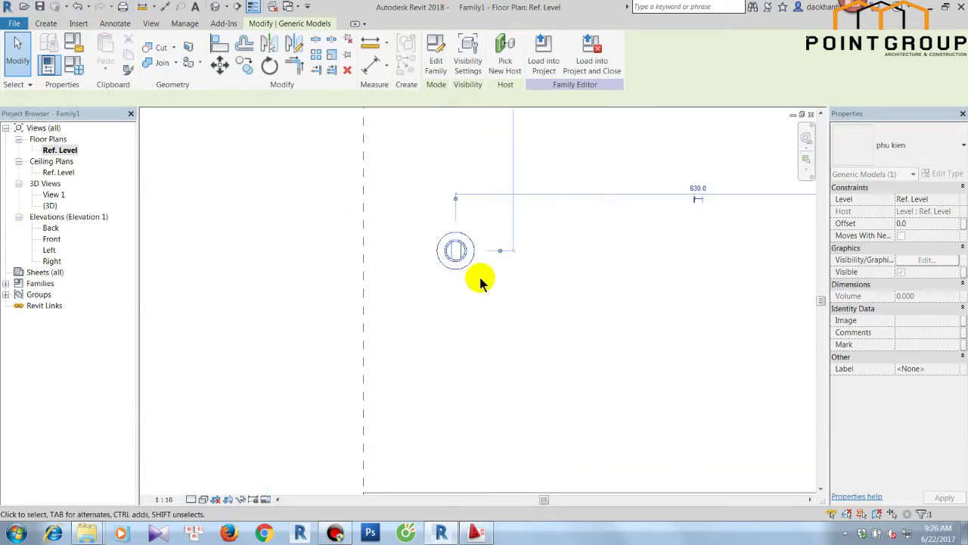
click(461, 253)
drag(454, 252, 452, 435)
middle_drag(452, 435, 461, 302)
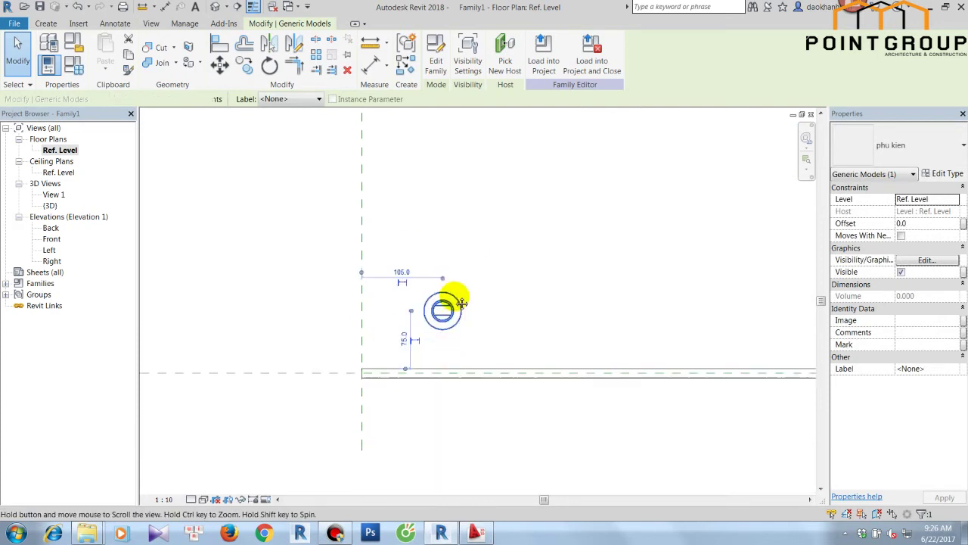
scroll(420, 371, up, 3)
click(432, 422)
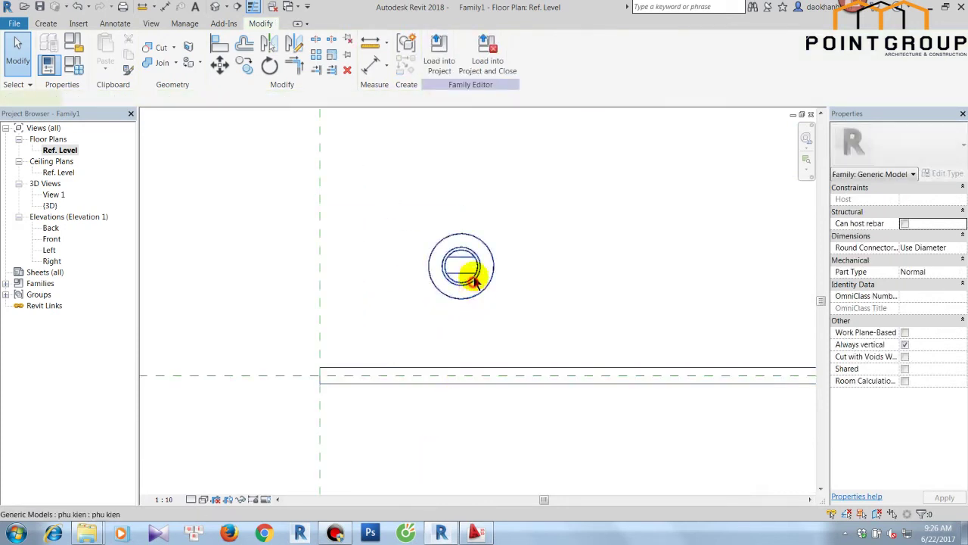
drag(471, 295, 391, 362)
scroll(392, 361, up, 3)
click(423, 400)
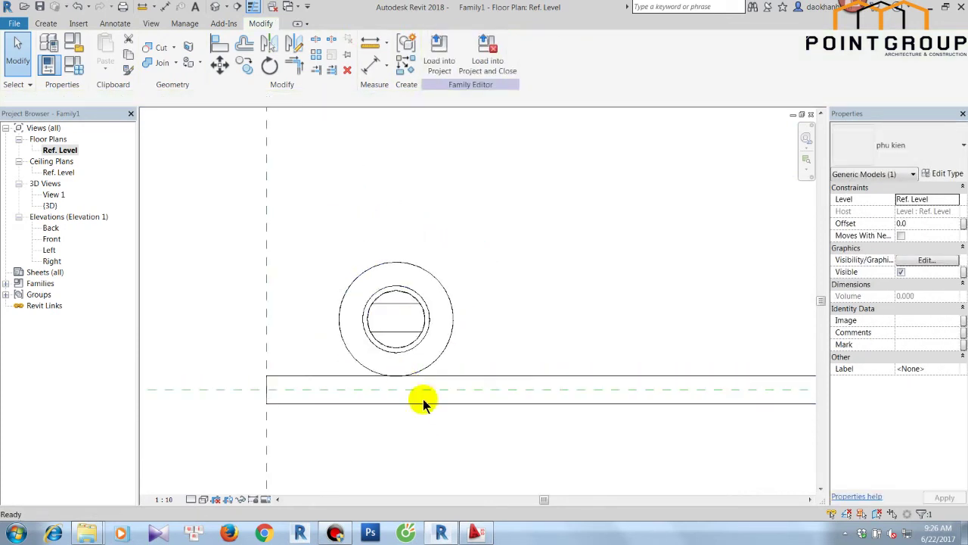
Start an aligned dimension (DI) by picking the foot's reference line.
key(d)
key(i)
click(404, 329)
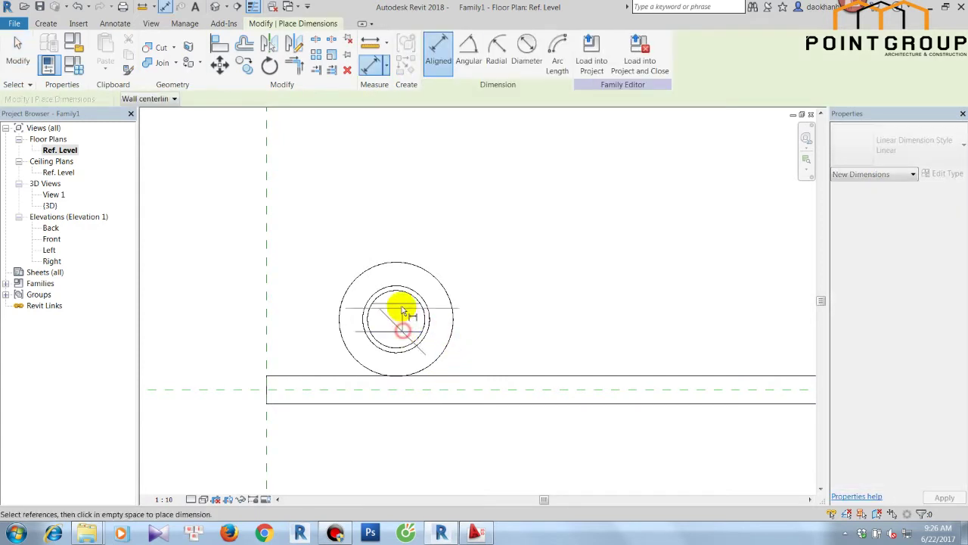
click(401, 305)
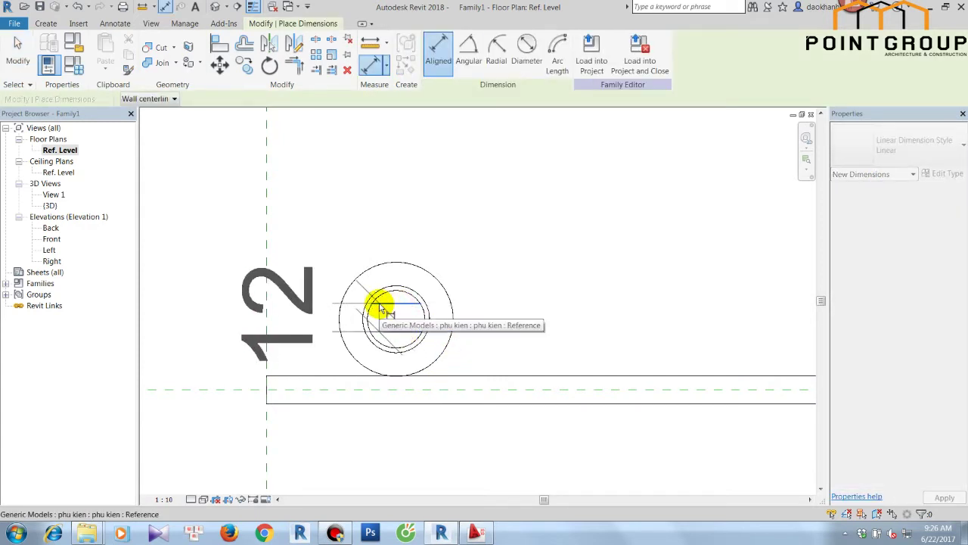
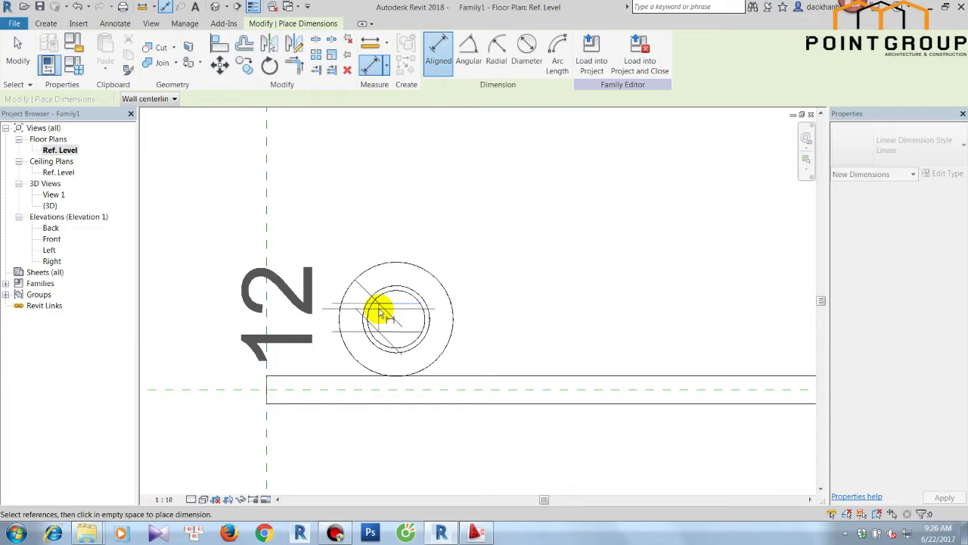
Cancel the unfinished dimension and align the round leg's centre onto the horizontal reference plane.
key(Escape)
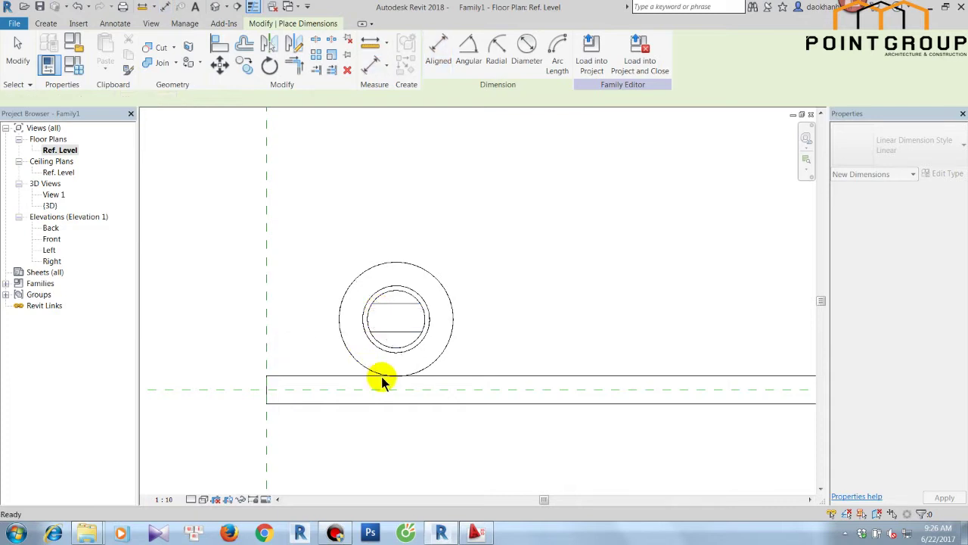
key(Escape)
key(a)
key(l)
click(468, 377)
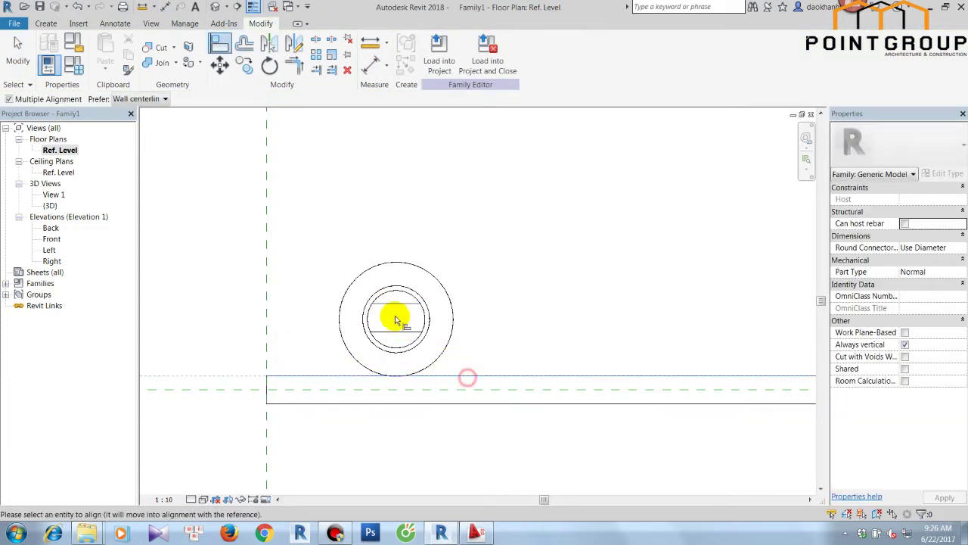
click(401, 307)
key(Escape)
key(Escape)
Inspect the aligned leg in the 3D view, then return to the Ref. Level floor plan.
scroll(444, 353, down, 2)
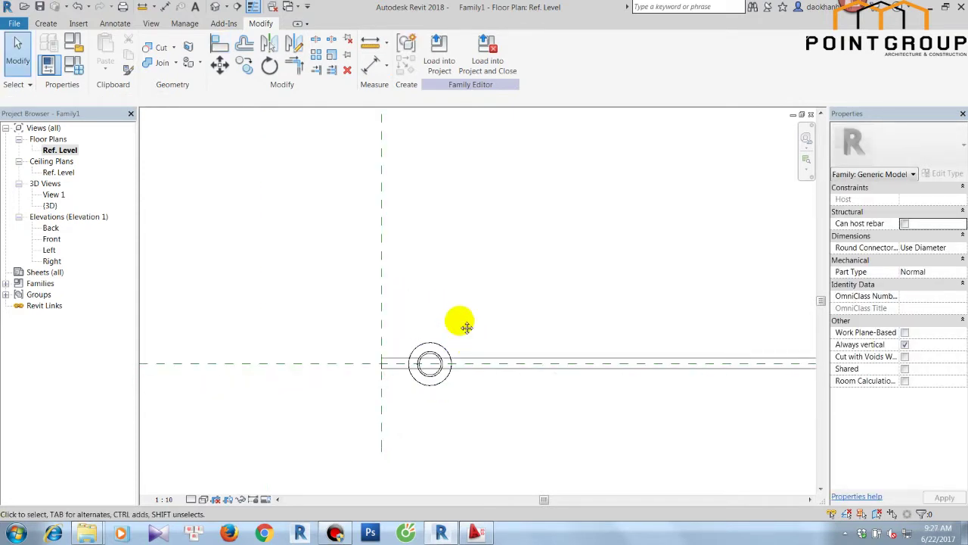
scroll(460, 320, down, 2)
click(217, 7)
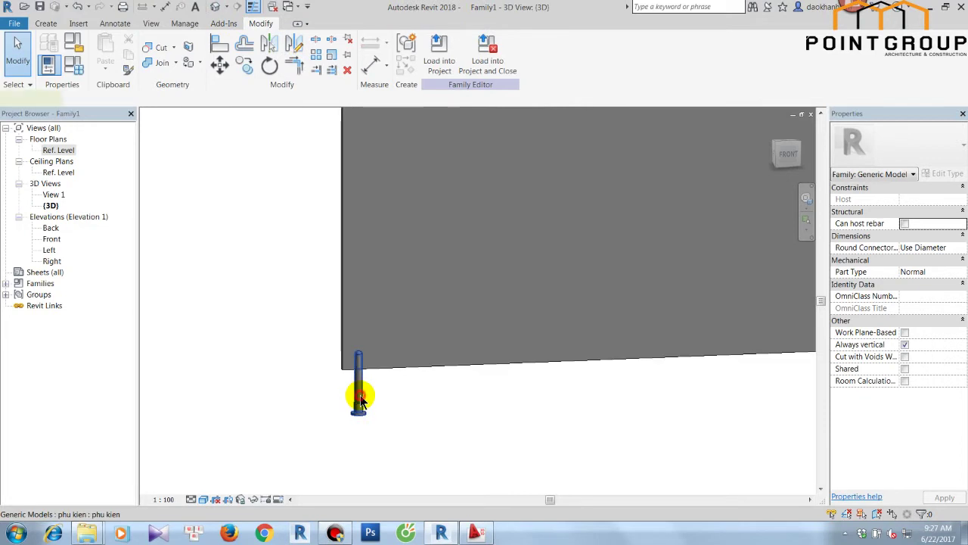
click(361, 401)
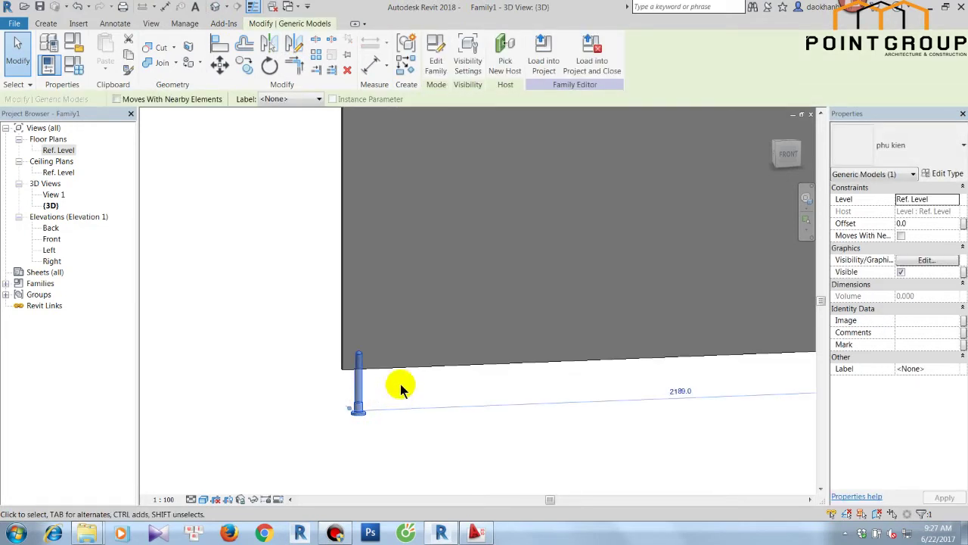
double_click(61, 149)
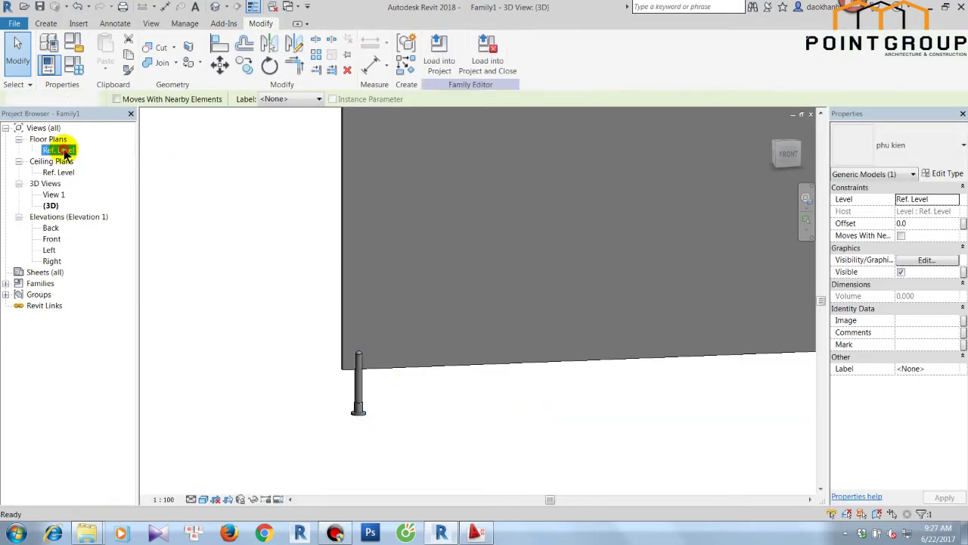
click(417, 351)
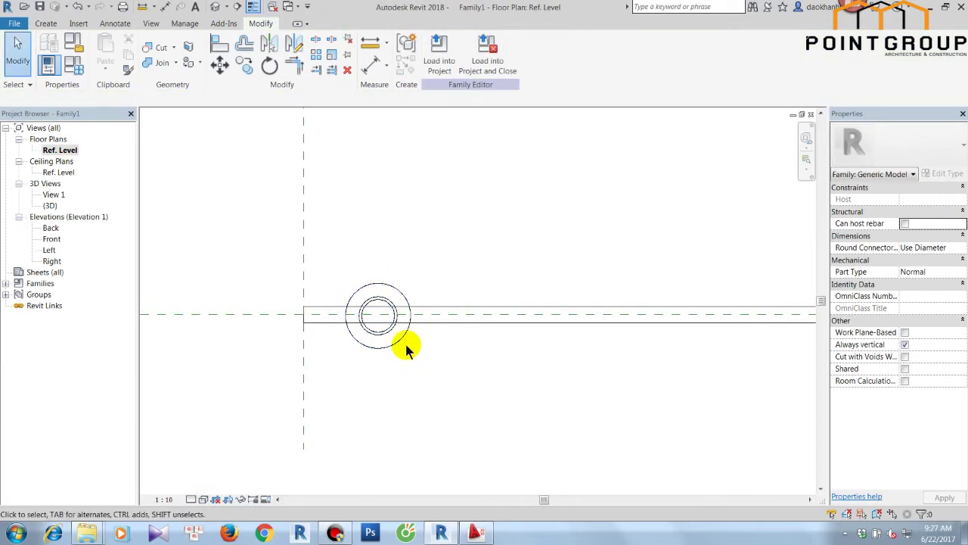
Place an aligned dimension (55) from the vertical reference plane to the leg centre.
key(d)
key(i)
click(304, 246)
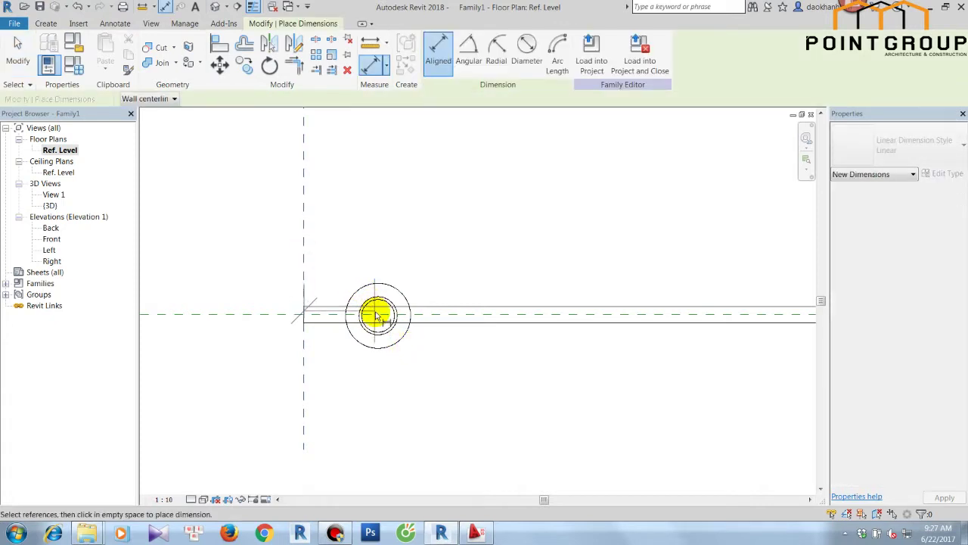
click(380, 321)
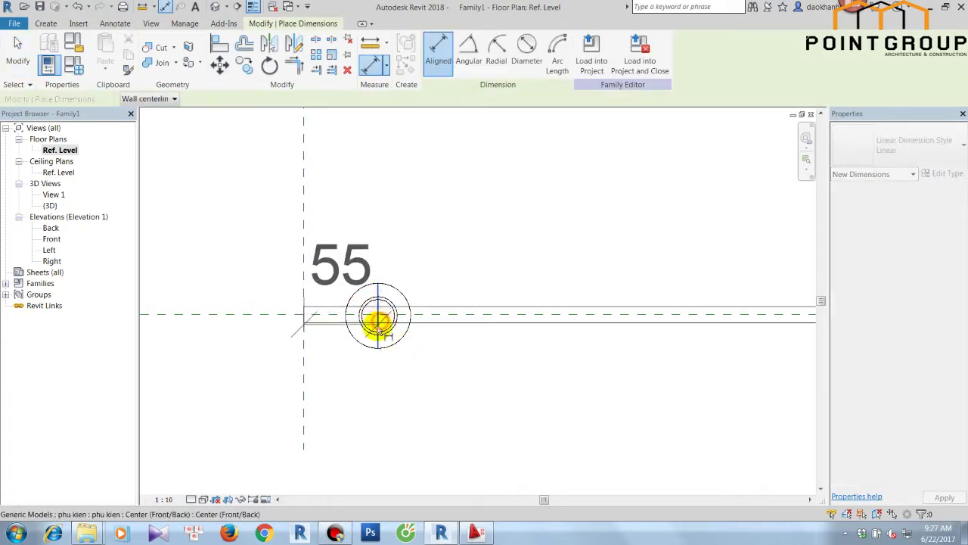
scroll(378, 325, down, 1)
scroll(376, 331, down, 1)
middle_drag(376, 333, 369, 182)
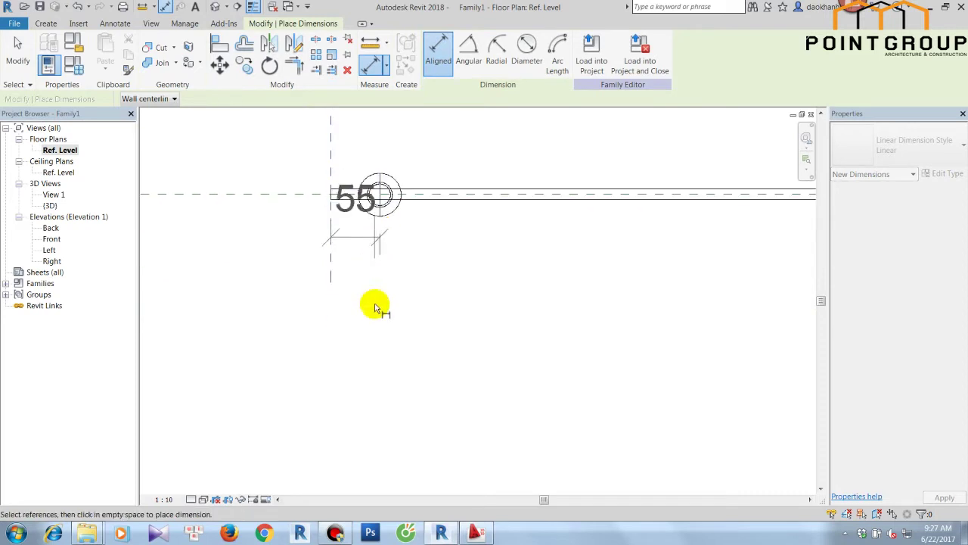
click(380, 345)
key(Escape)
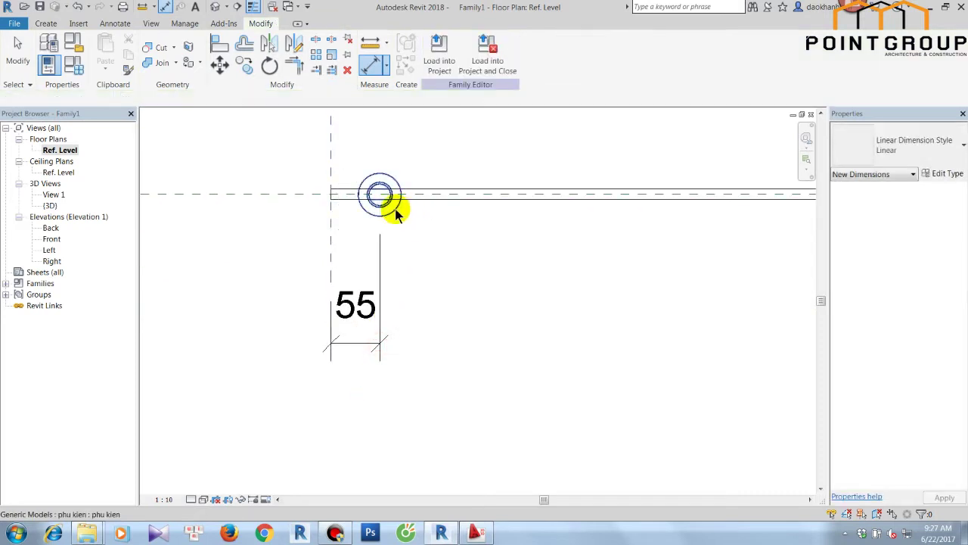
Change the leg's dimension value from 55 to 130.
click(395, 206)
double_click(357, 322)
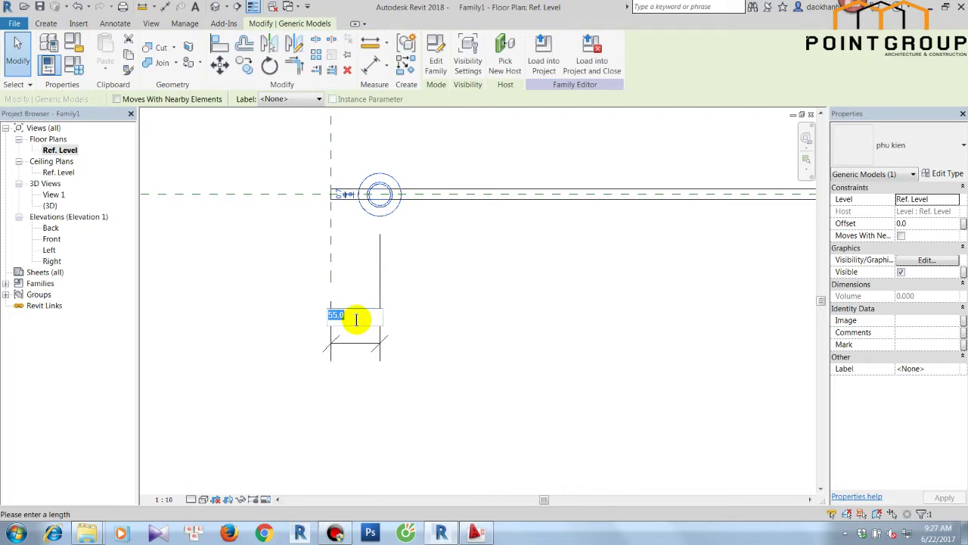
text(130)
key(Return)
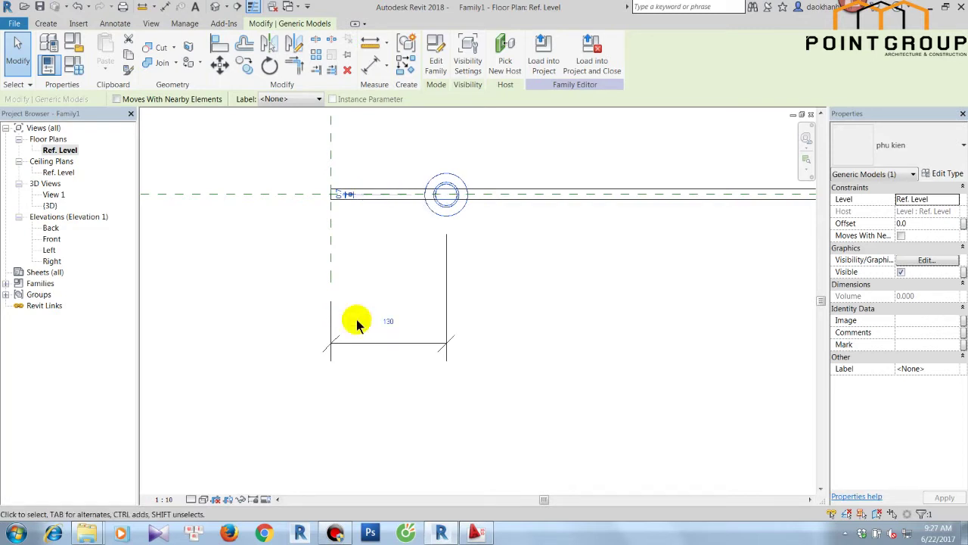
key(Escape)
Measure the panel-edge-to-leg spacing on the AutoCAD partition base detail with a temporary DIMLINEAR.
click(476, 533)
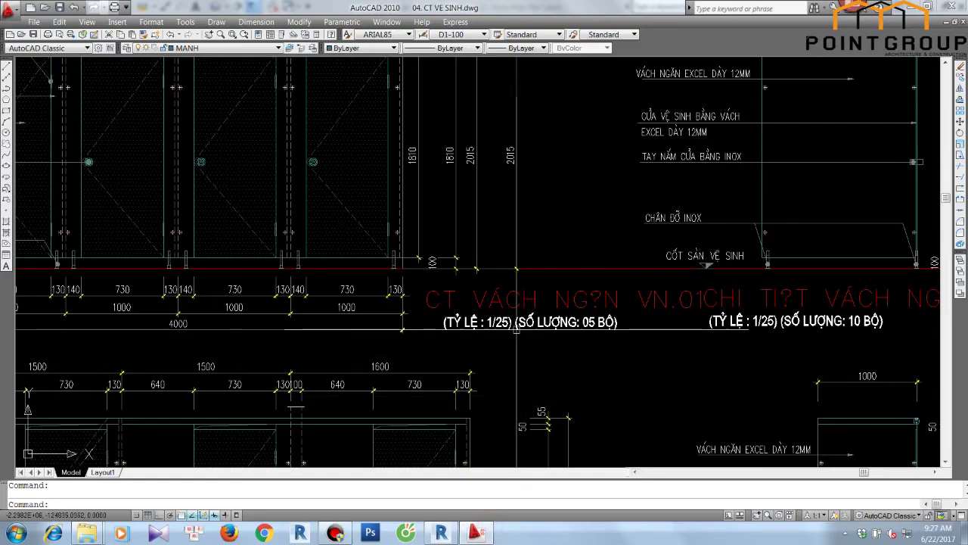
middle_drag(706, 265, 660, 278)
scroll(250, 254, down, 3)
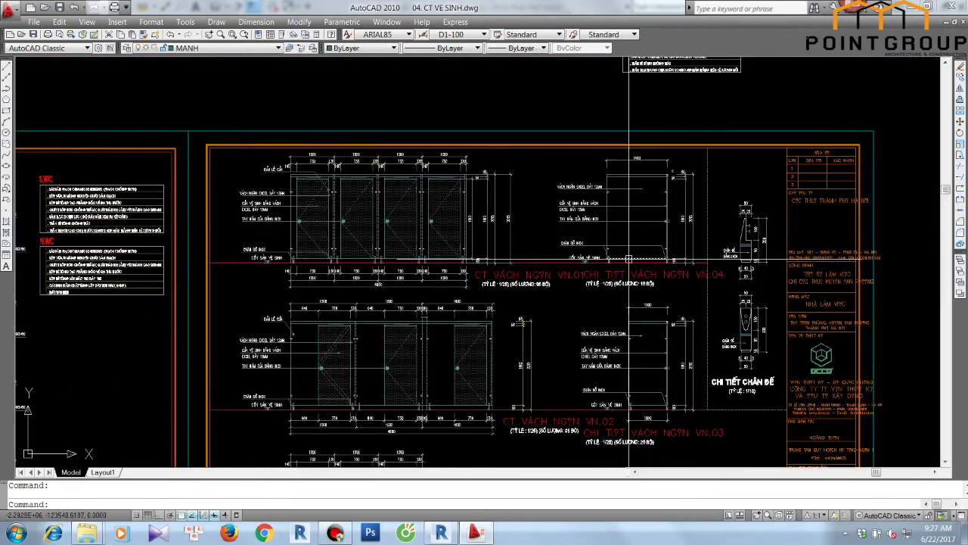
scroll(249, 253, up, 2)
scroll(250, 254, up, 1)
scroll(249, 254, up, 2)
scroll(279, 285, up, 2)
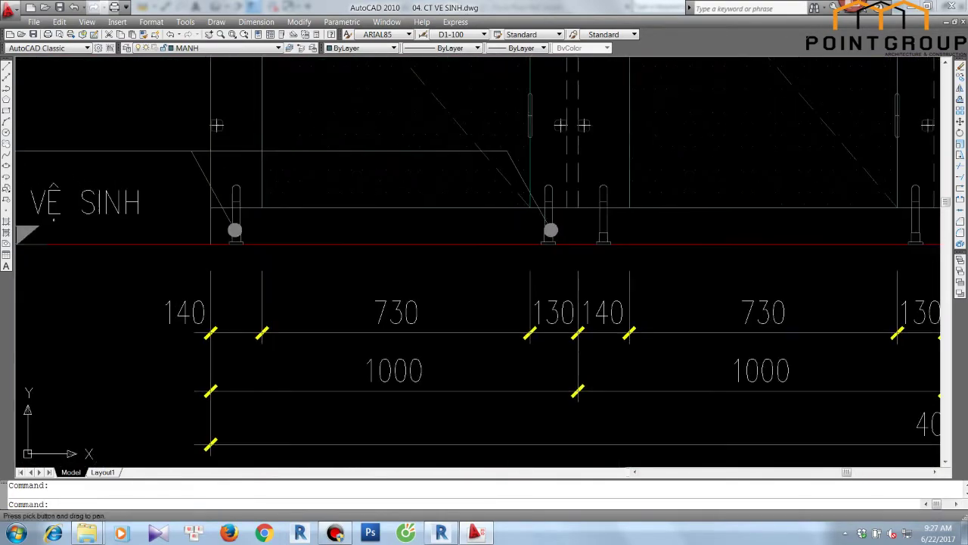
scroll(279, 285, down, 5)
scroll(279, 285, up, 1)
scroll(279, 285, down, 3)
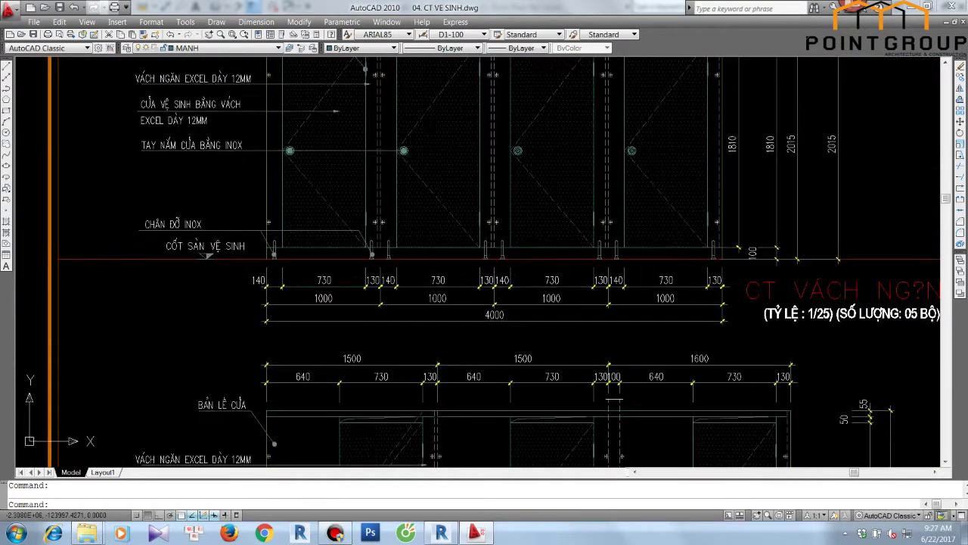
scroll(279, 285, up, 3)
scroll(279, 285, down, 4)
scroll(279, 285, up, 2)
mouse_move(317, 265)
middle_down()
mouse_move(331, 122)
mouse_move(426, 228)
middle_up()
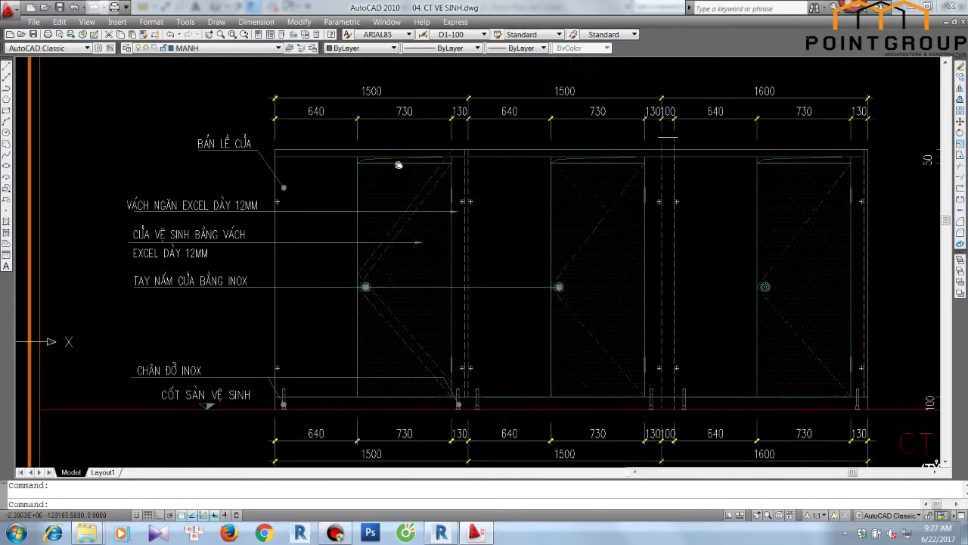
scroll(345, 403, up, 3)
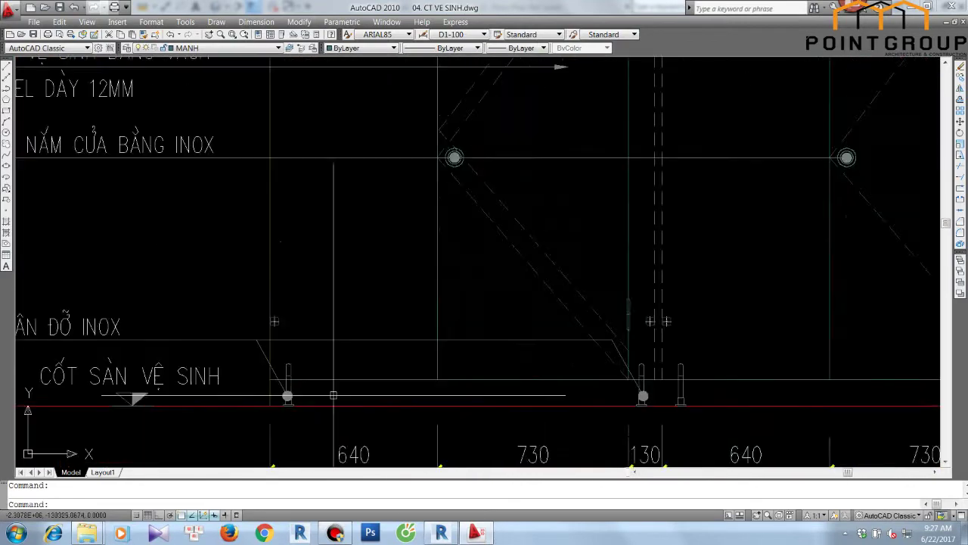
scroll(325, 408, up, 2)
scroll(326, 409, down, 2)
scroll(320, 411, up, 2)
scroll(310, 381, up, 2)
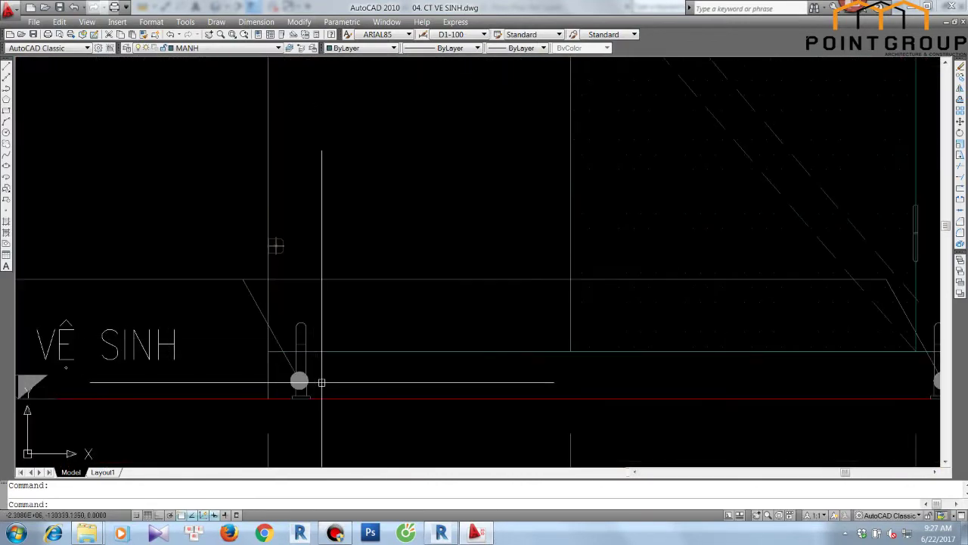
text(dli)
key(Return)
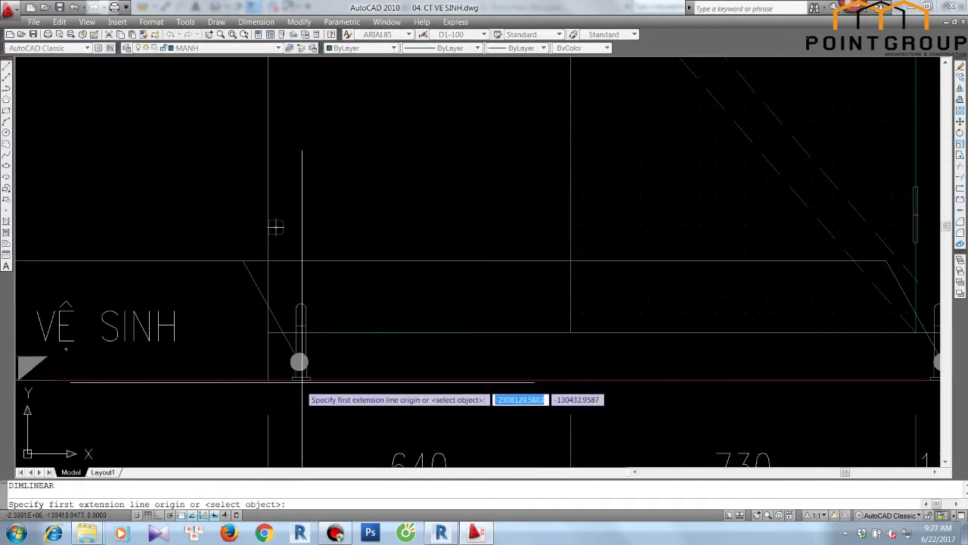
click(306, 381)
click(266, 380)
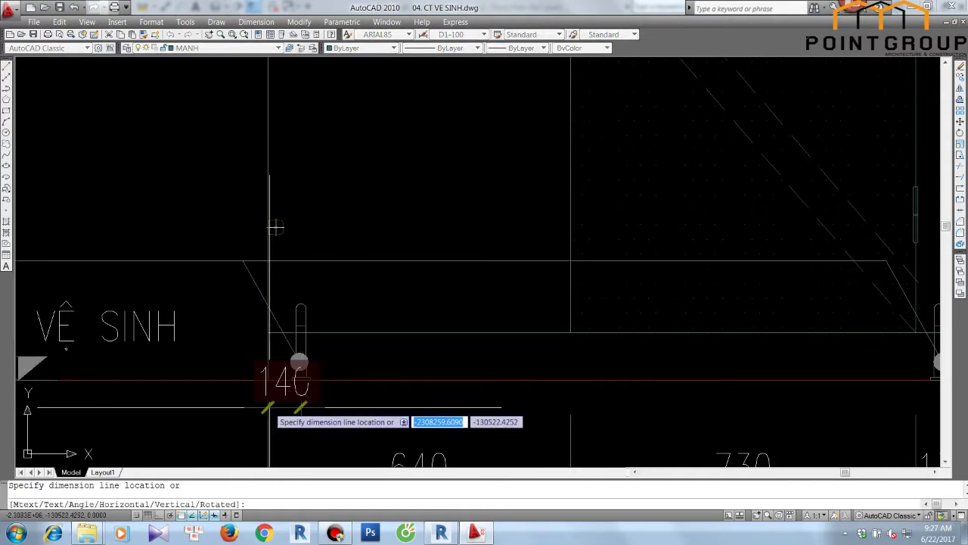
scroll(274, 227, down, 3)
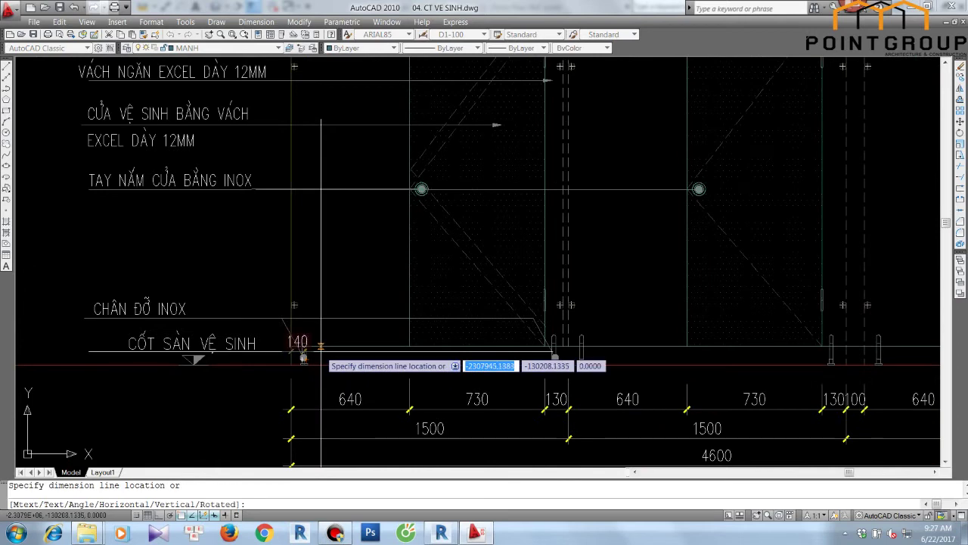
key(Escape)
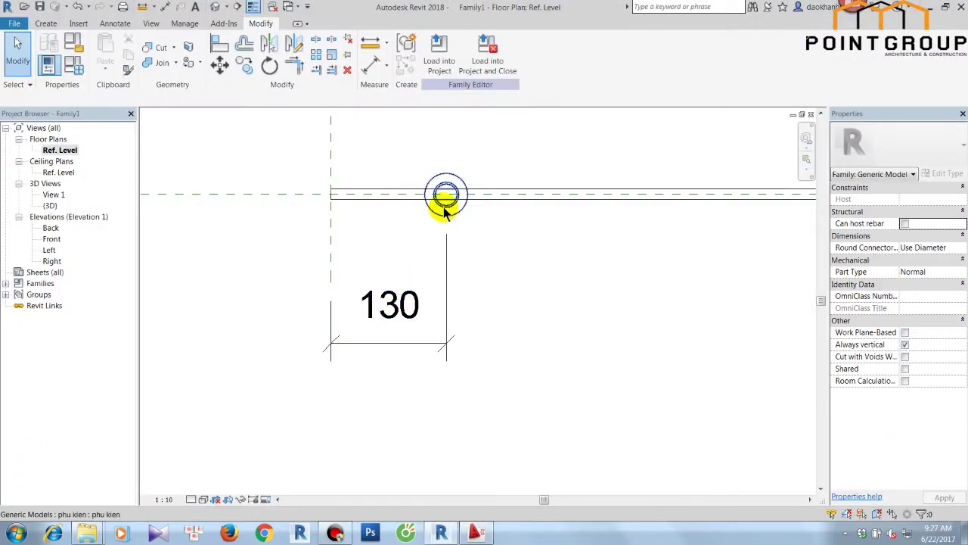
Change the Revit leg's offset from the vertical reference plane from 130 to 80.
click(446, 194)
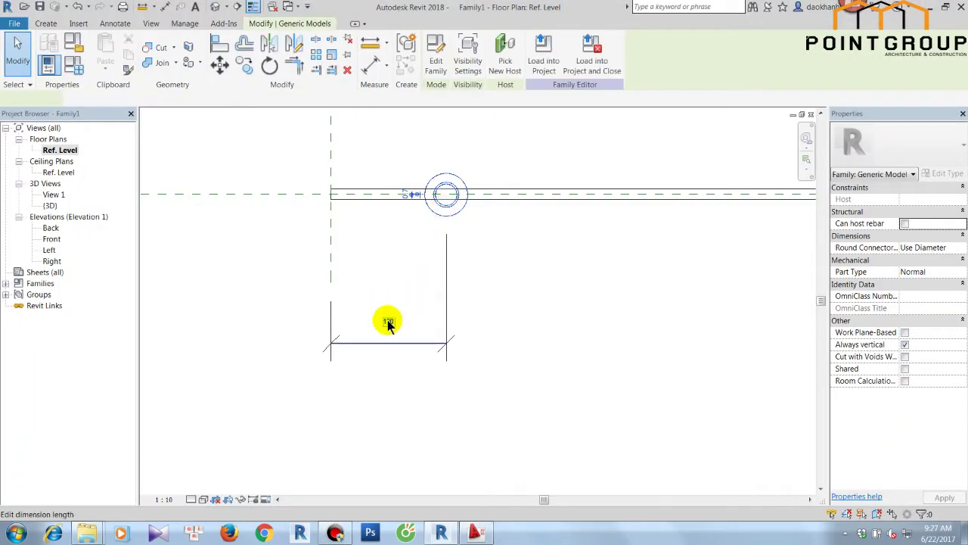
click(386, 318)
text(0)
key(Return)
key(Escape)
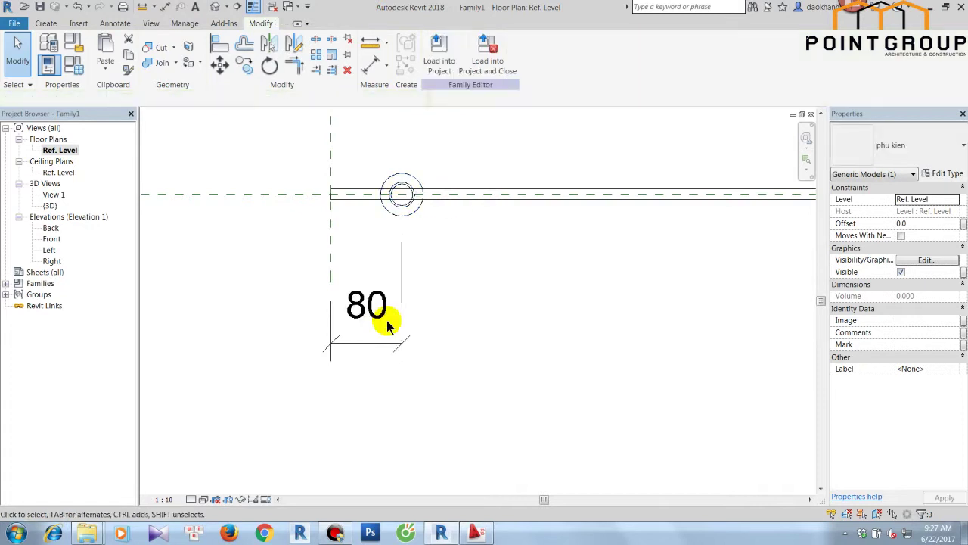
scroll(454, 299, down, 2)
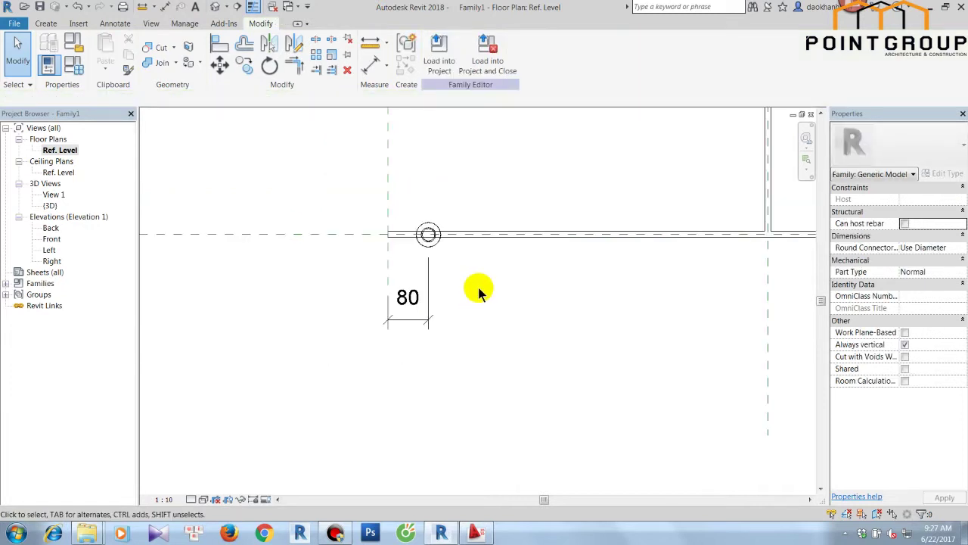
click(478, 533)
scroll(445, 335, down, 2)
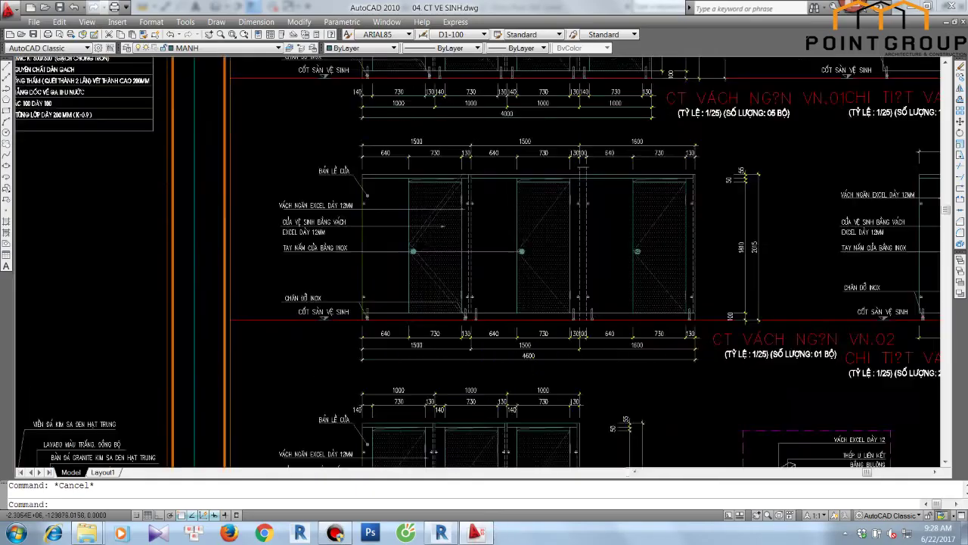
scroll(446, 335, down, 2)
scroll(446, 335, up, 3)
scroll(431, 302, up, 3)
scroll(416, 257, up, 1)
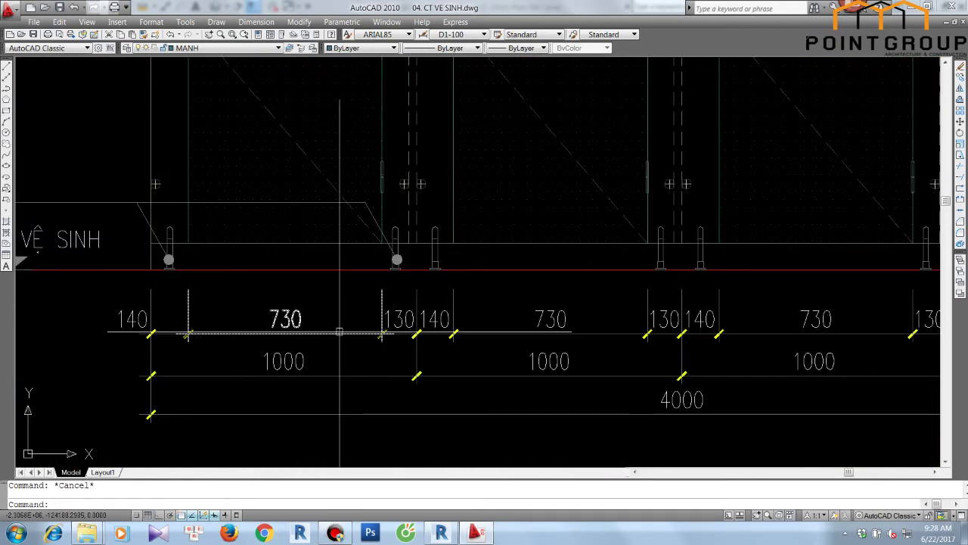
click(915, 9)
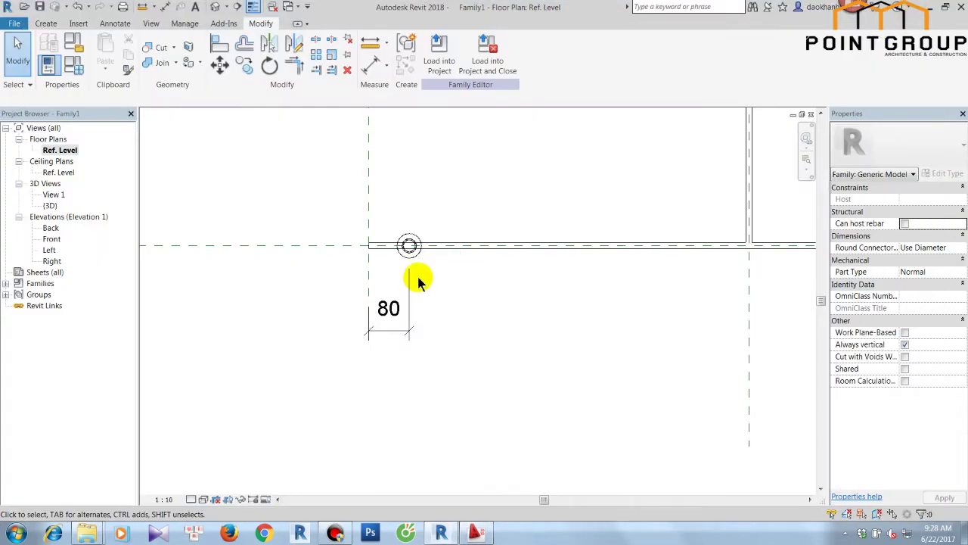
Extend the vertical reference plane at the panel end downward.
scroll(465, 295, down, 1)
scroll(460, 298, up, 1)
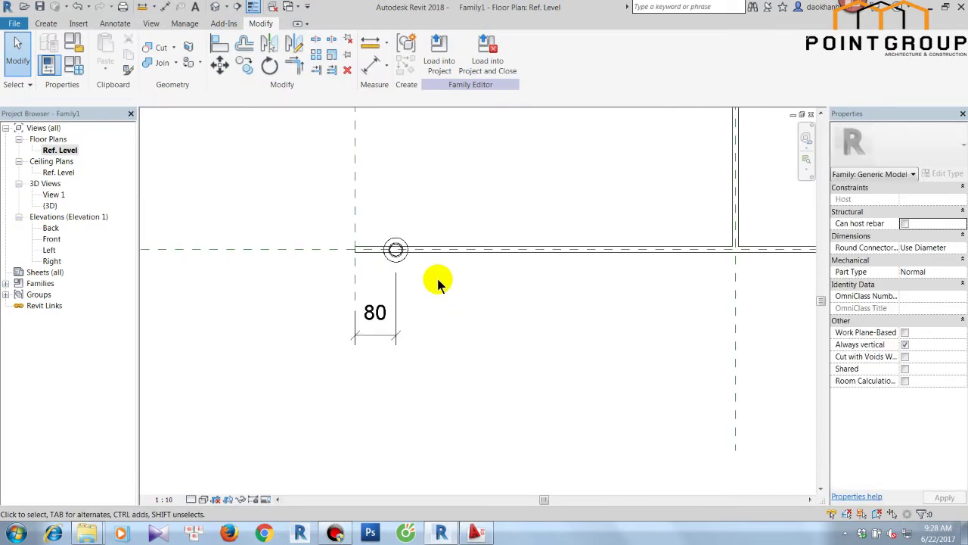
click(401, 261)
scroll(449, 305, down, 1)
scroll(447, 346, down, 1)
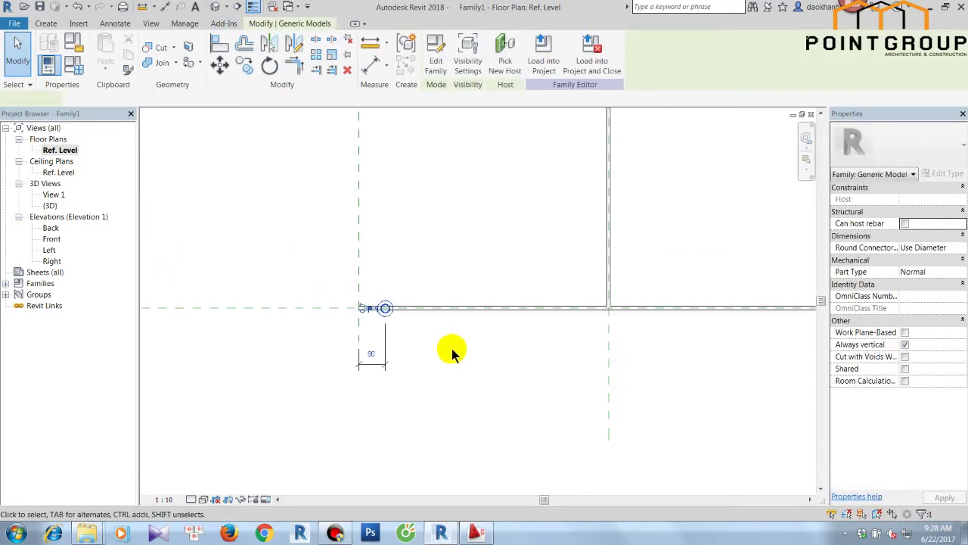
scroll(454, 351, down, 1)
click(455, 352)
middle_drag(454, 352, 457, 371)
click(412, 254)
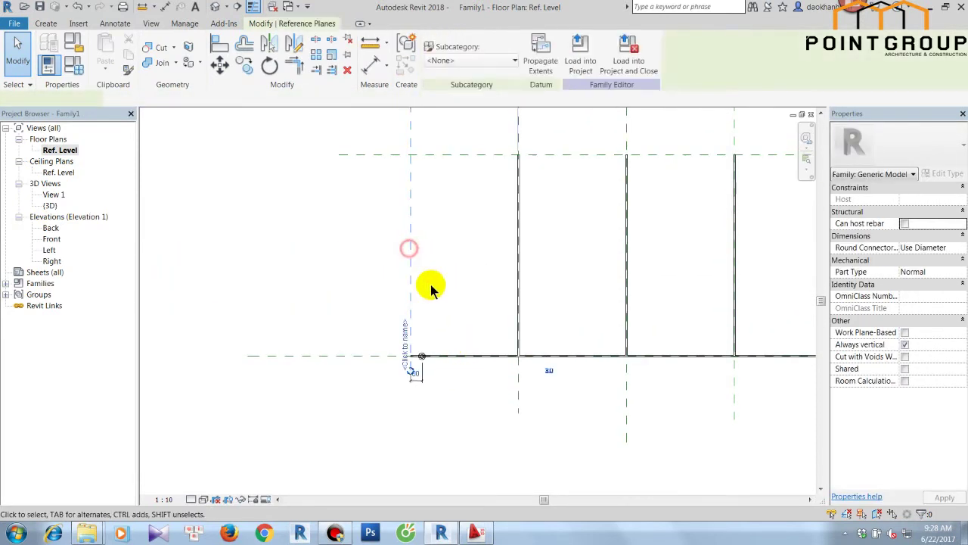
scroll(432, 286, up, 1)
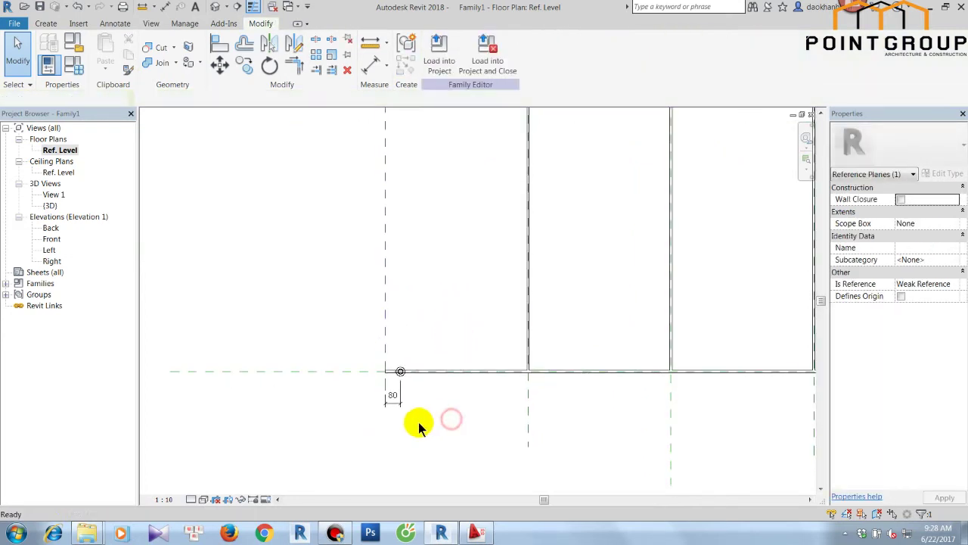
scroll(419, 422, down, 1)
click(361, 287)
middle_drag(362, 365, 361, 321)
click(354, 304)
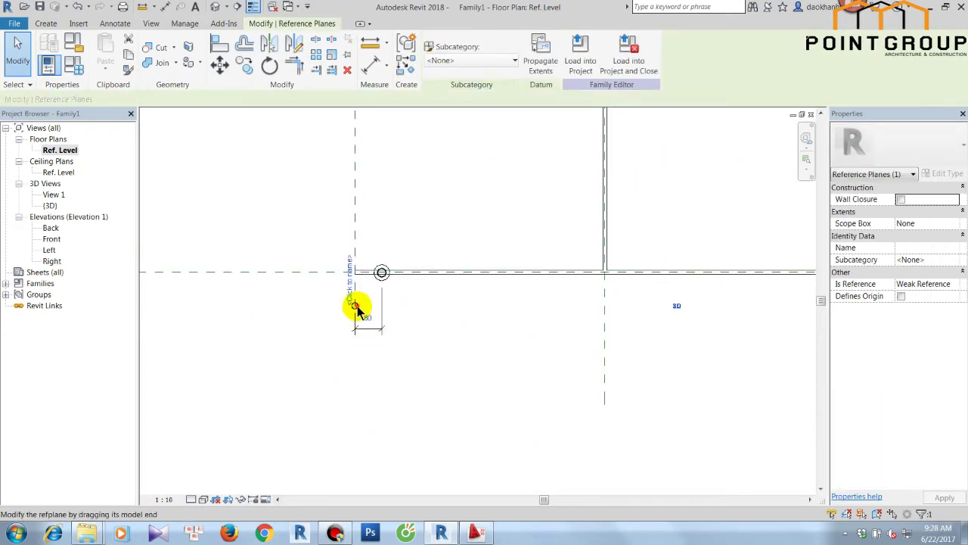
drag(353, 305, 353, 400)
click(430, 371)
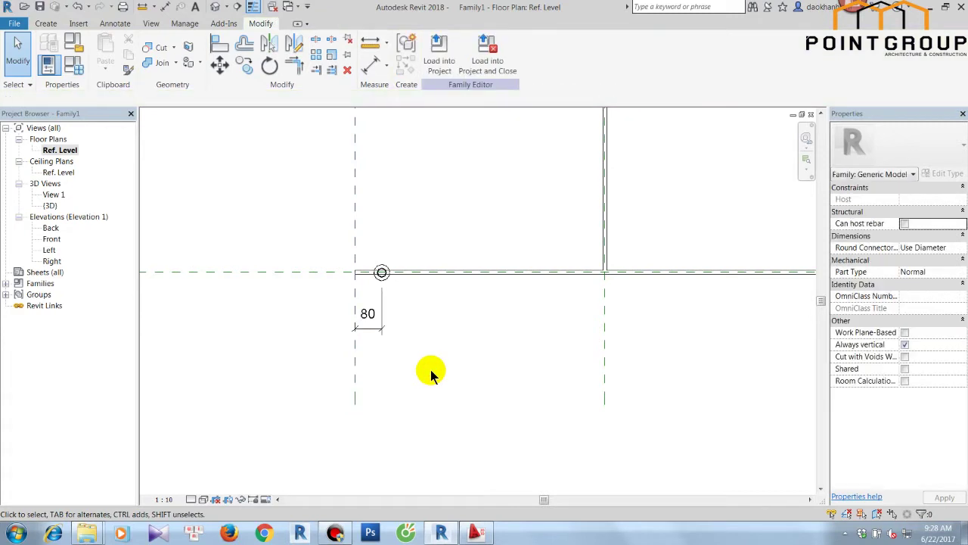
scroll(381, 344, up, 1)
Move the 80 dimension line closer to the panel and review the front panel extrusion sketch.
click(379, 322)
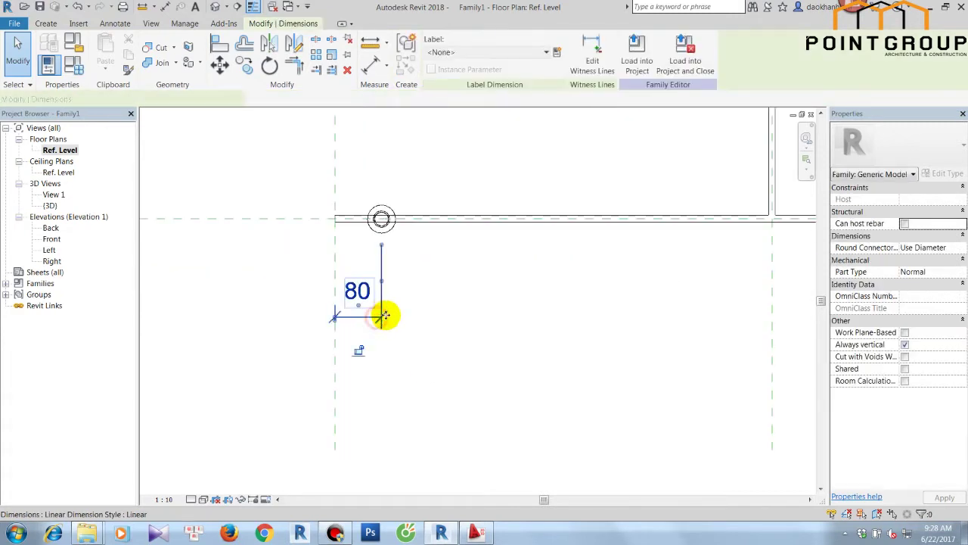
drag(382, 315, 383, 301)
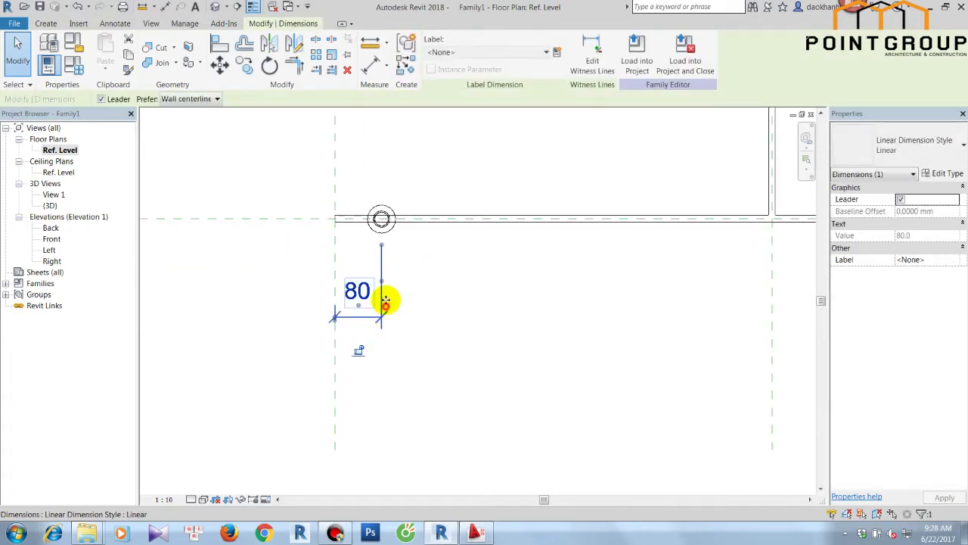
click(469, 291)
scroll(499, 317, down, 1)
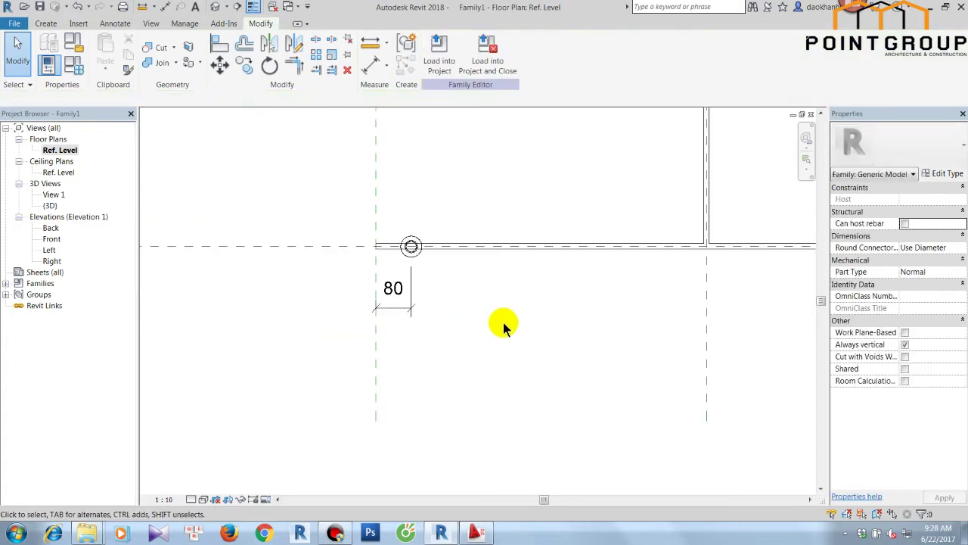
scroll(503, 314, down, 1)
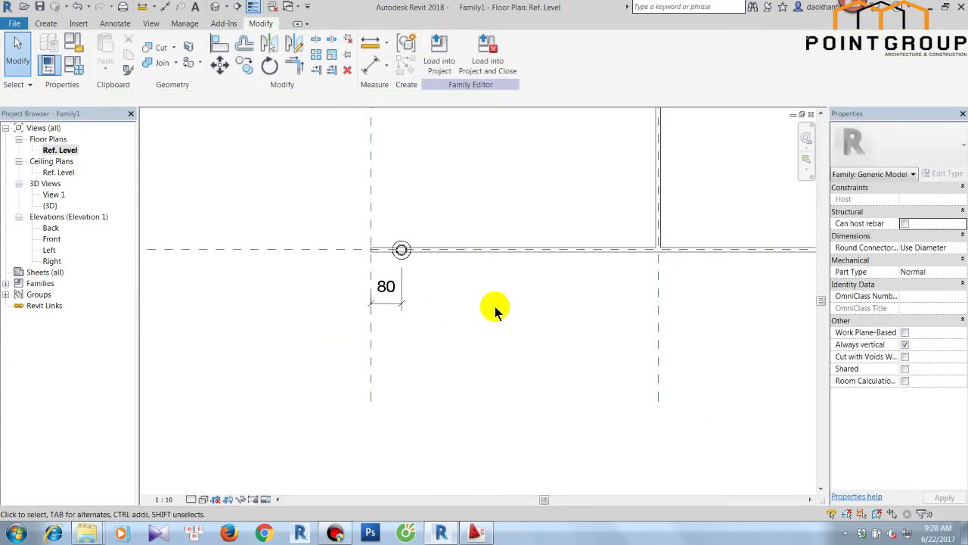
click(503, 249)
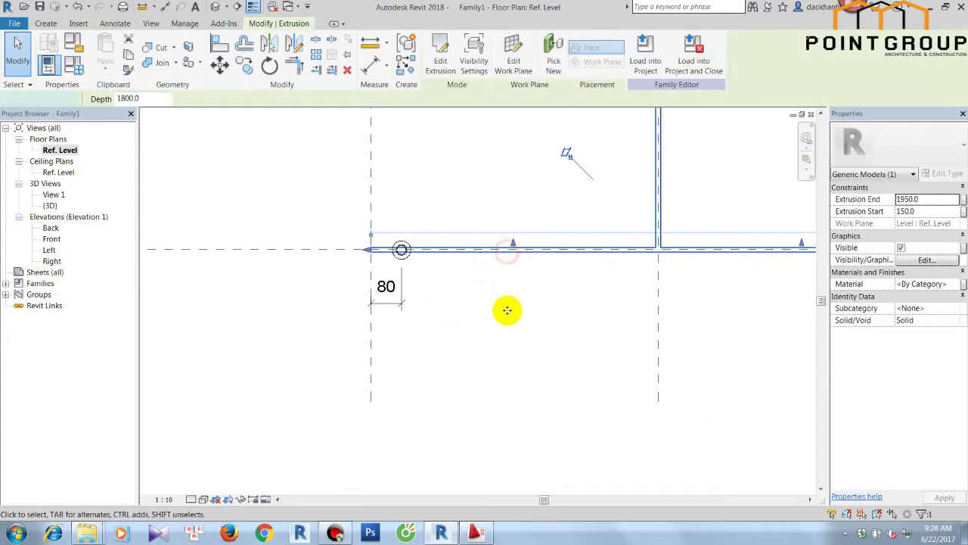
click(458, 57)
click(437, 68)
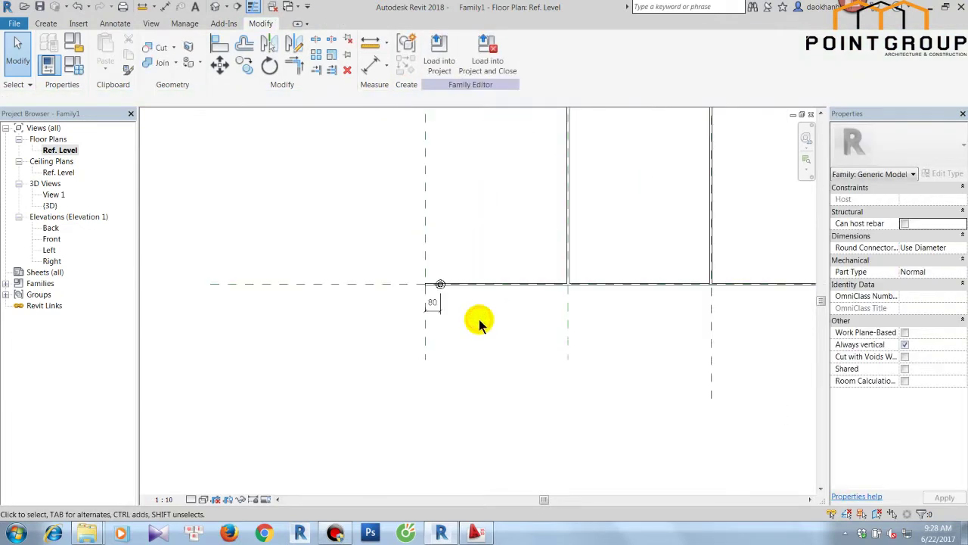
Add a new vertical reference plane running from above the panels to below the panel line.
click(575, 362)
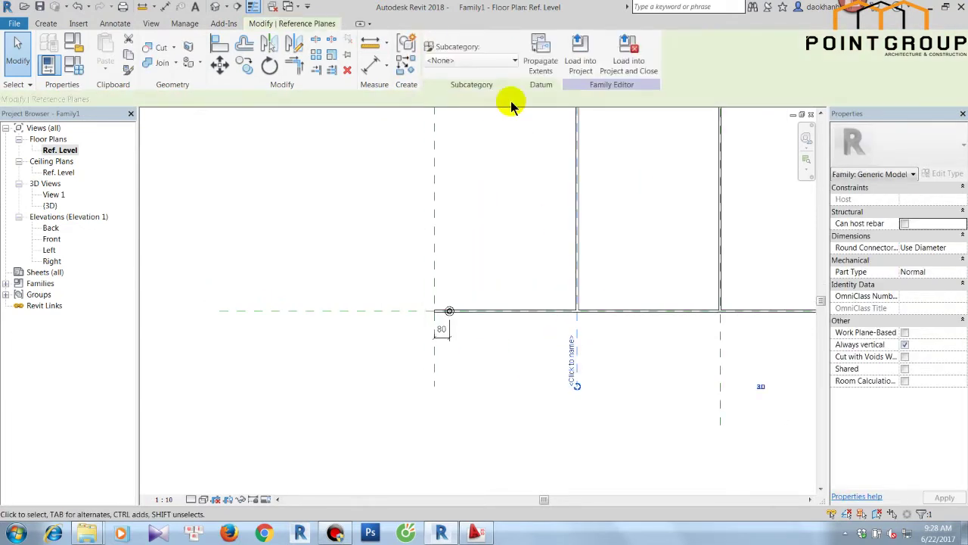
click(406, 61)
scroll(476, 190, down, 2)
middle_drag(489, 293, 492, 442)
click(478, 205)
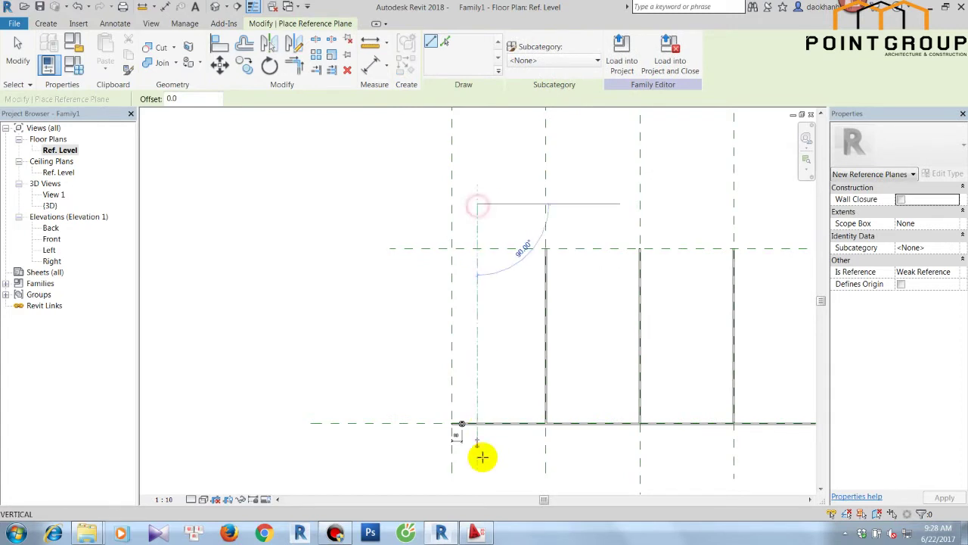
click(477, 455)
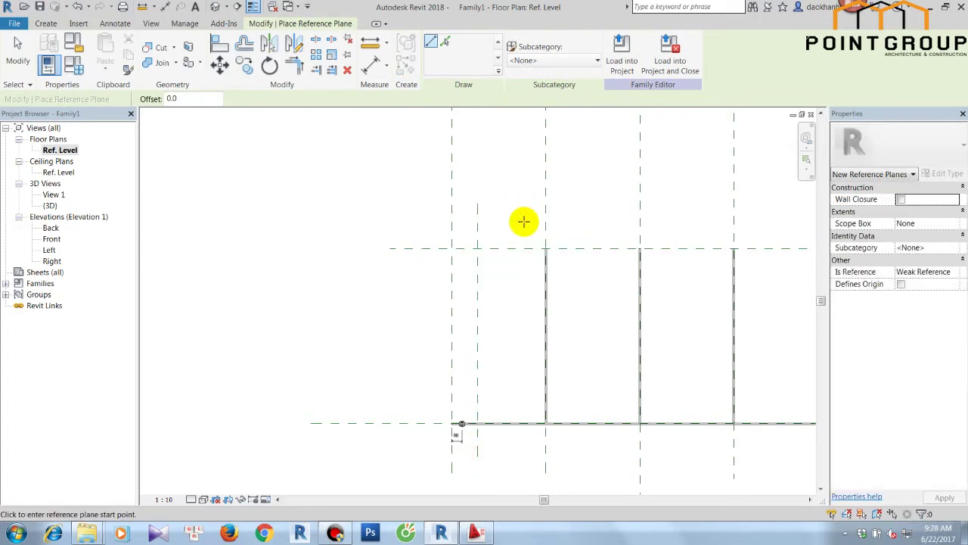
key(Escape)
key(Escape)
middle_drag(504, 460, 505, 412)
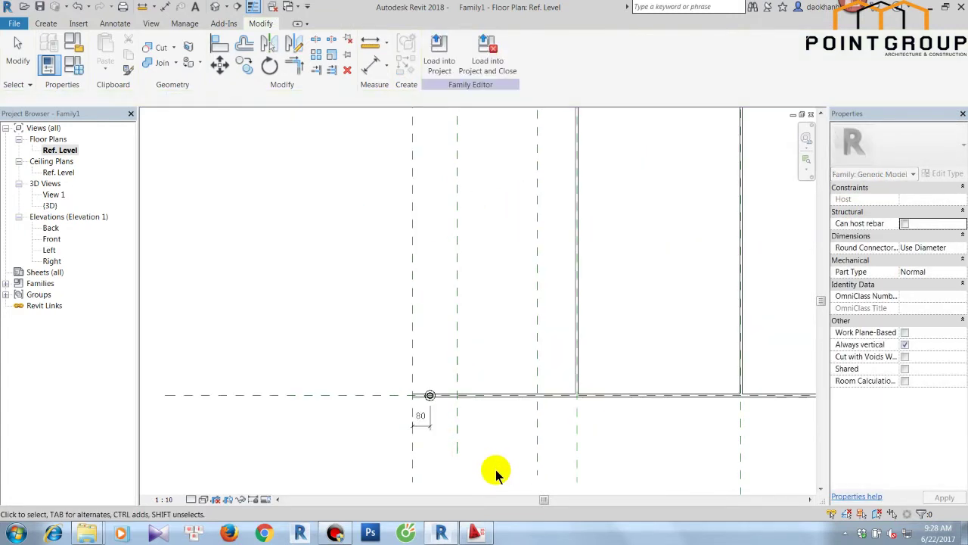
Dimension the left end (203) and right post (180) reference plane pairs.
key(d)
key(i)
click(458, 376)
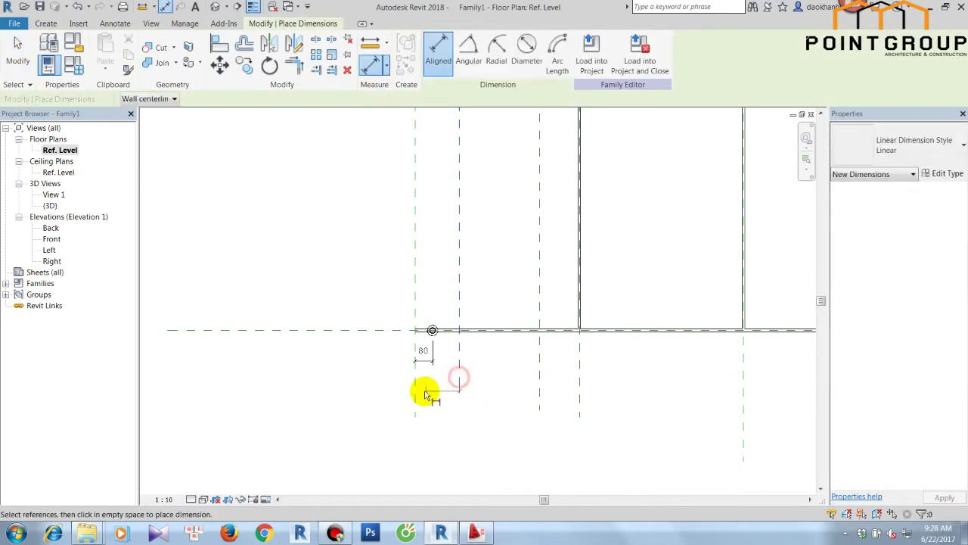
click(416, 393)
click(434, 459)
click(539, 390)
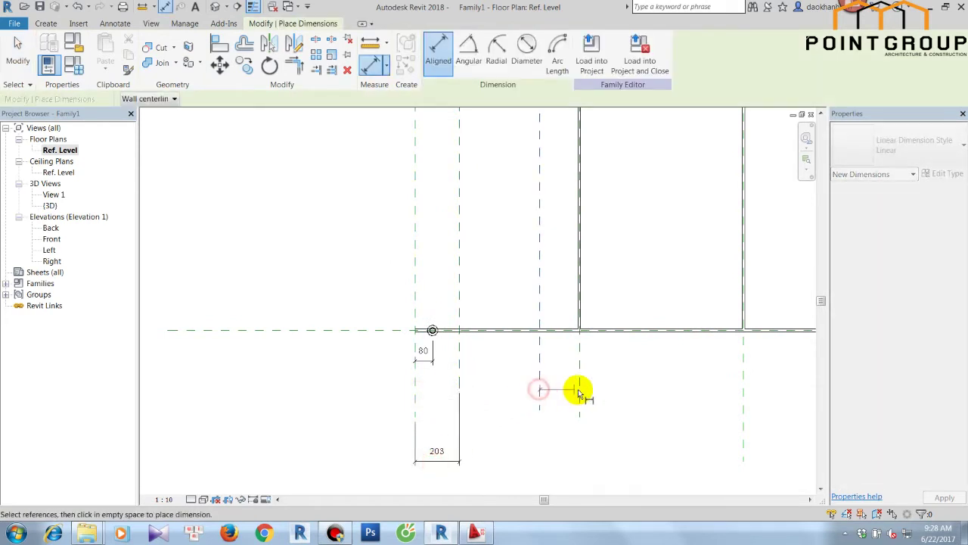
click(579, 389)
middle_drag(514, 433, 537, 401)
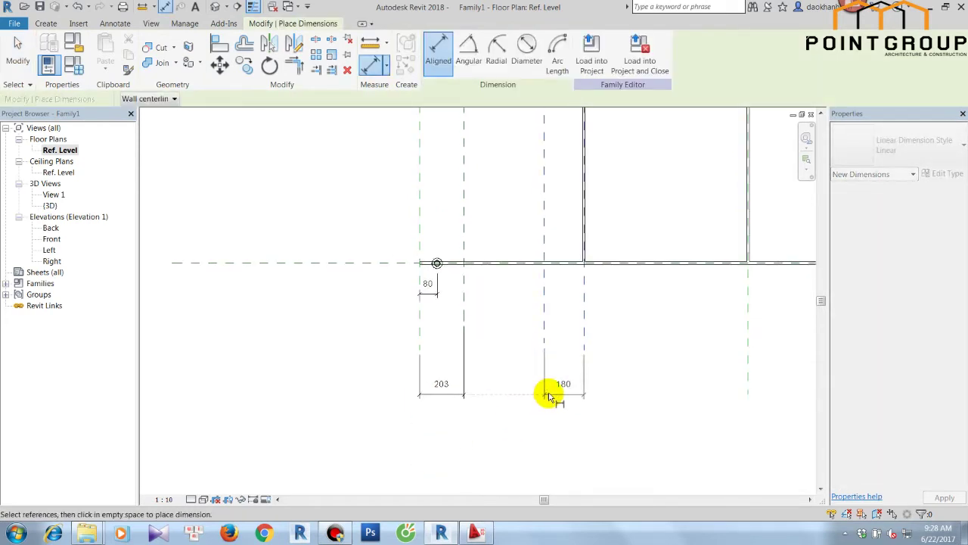
click(550, 396)
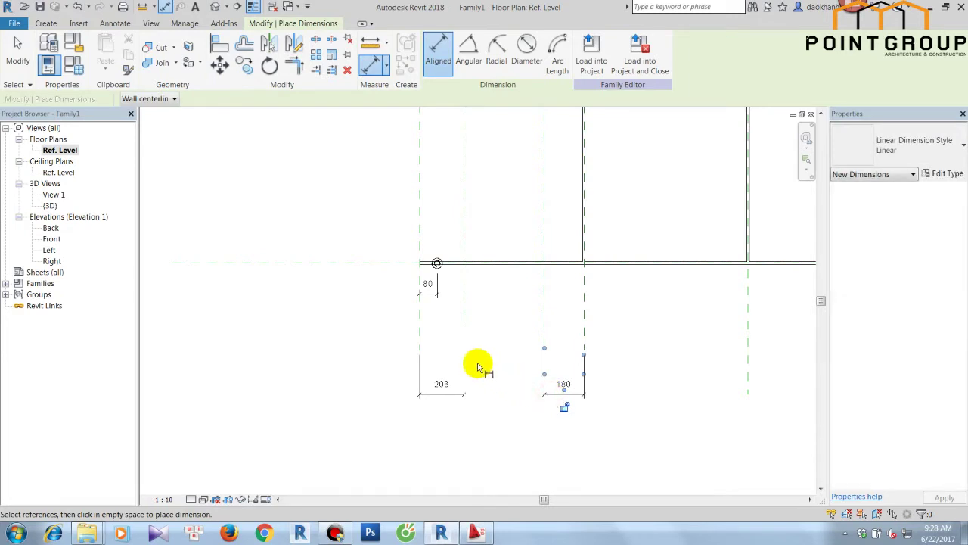
key(Escape)
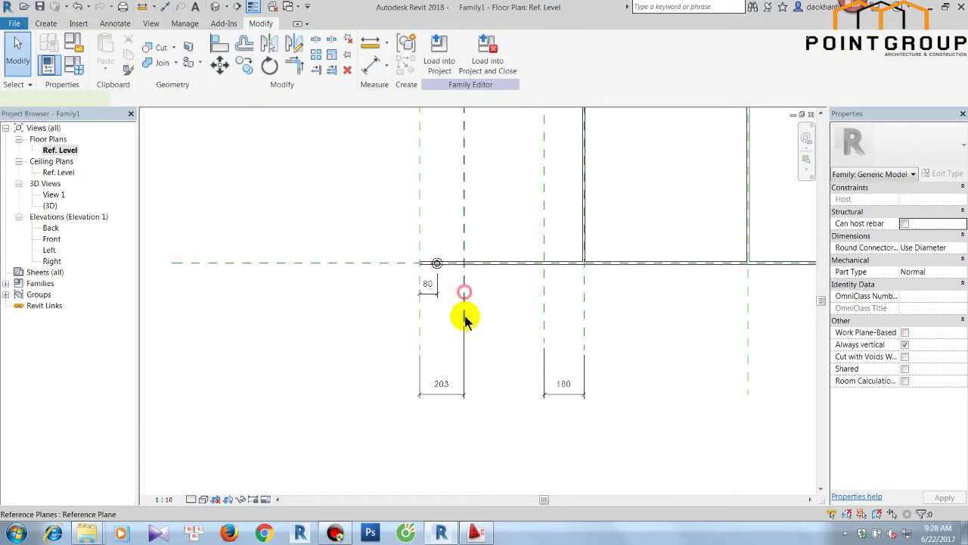
Set both the left end spacing and the right post width to 150.
click(463, 312)
click(437, 381)
text(15)
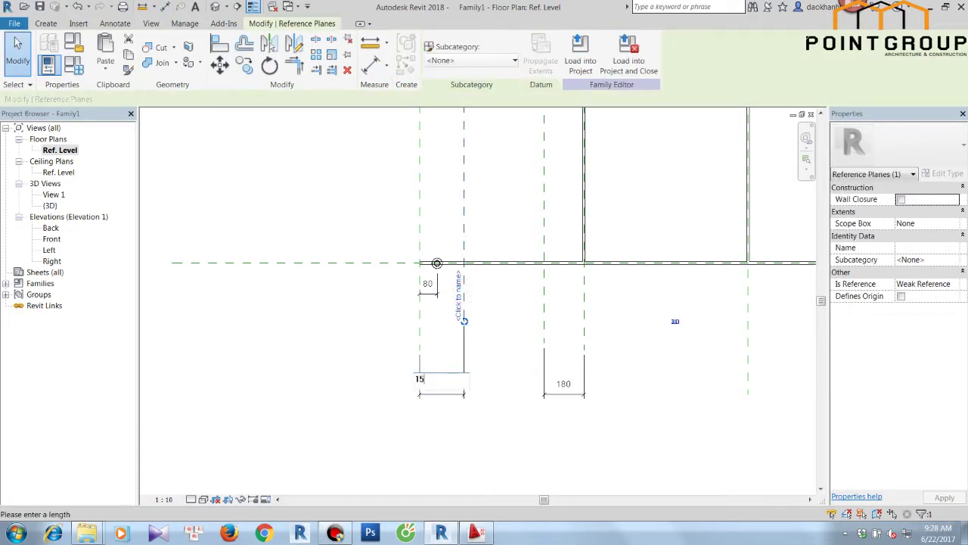
text(0)
key(Return)
click(551, 310)
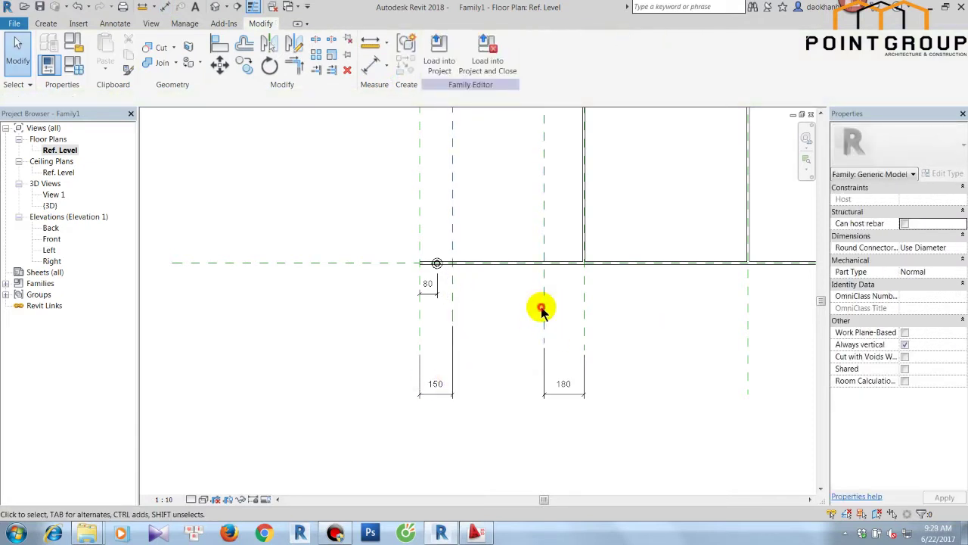
click(546, 316)
click(563, 384)
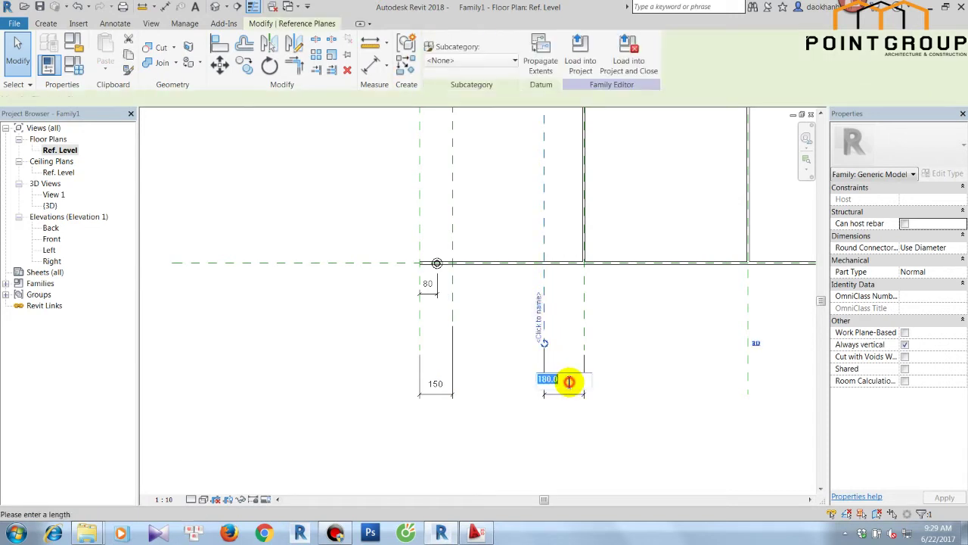
text(150)
key(Return)
click(568, 385)
middle_drag(568, 384, 516, 380)
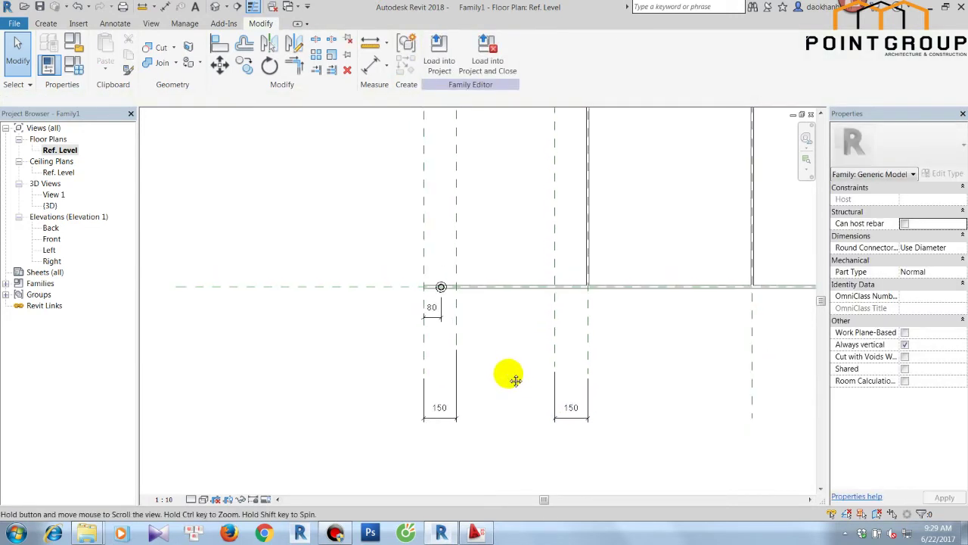
Dimension the 450 opening, then reduce the left end width to 100, widening it to 500.
key(d)
key(i)
click(555, 322)
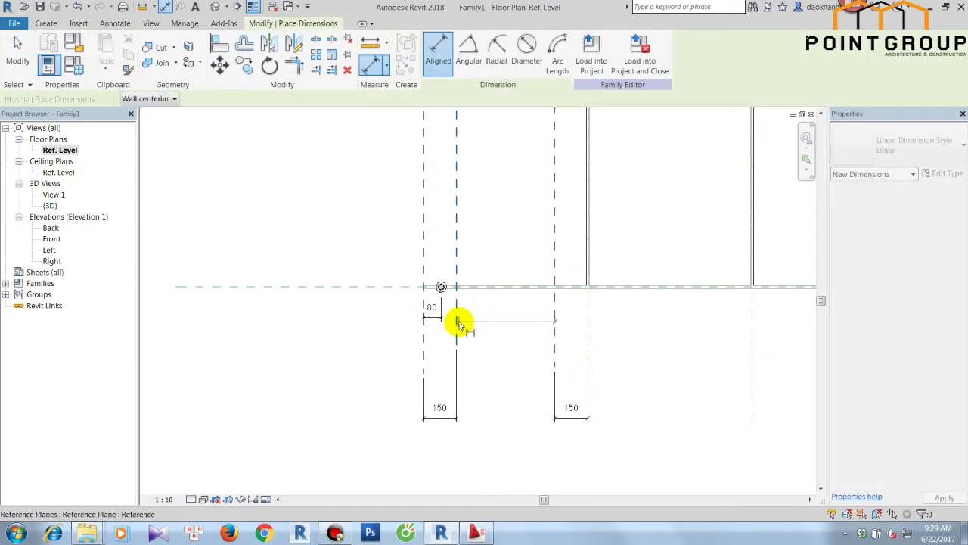
click(460, 324)
click(481, 322)
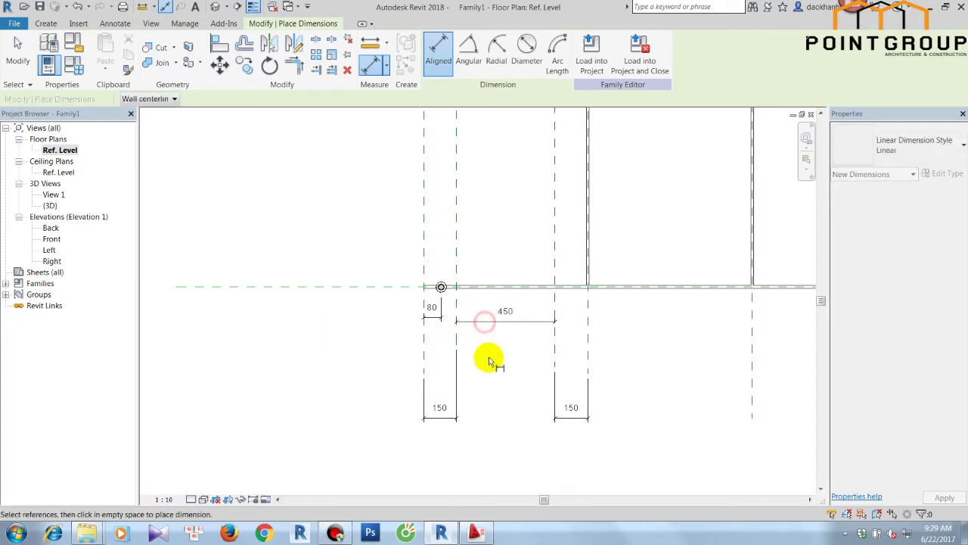
key(Escape)
key(Escape)
click(455, 261)
click(441, 405)
text(1)
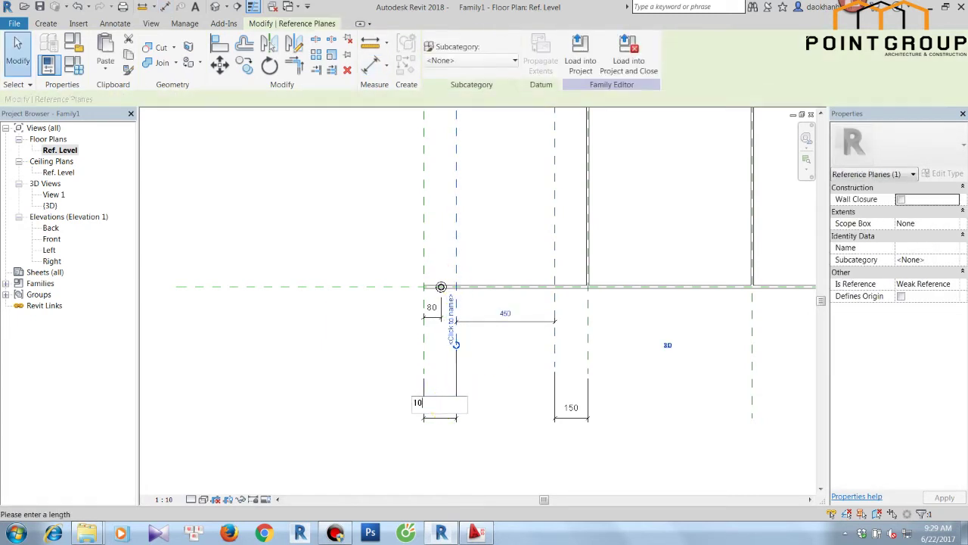
text(0)
key(Return)
Reduce the right post width to 100 so the gap beside the leg reads 550.
click(560, 359)
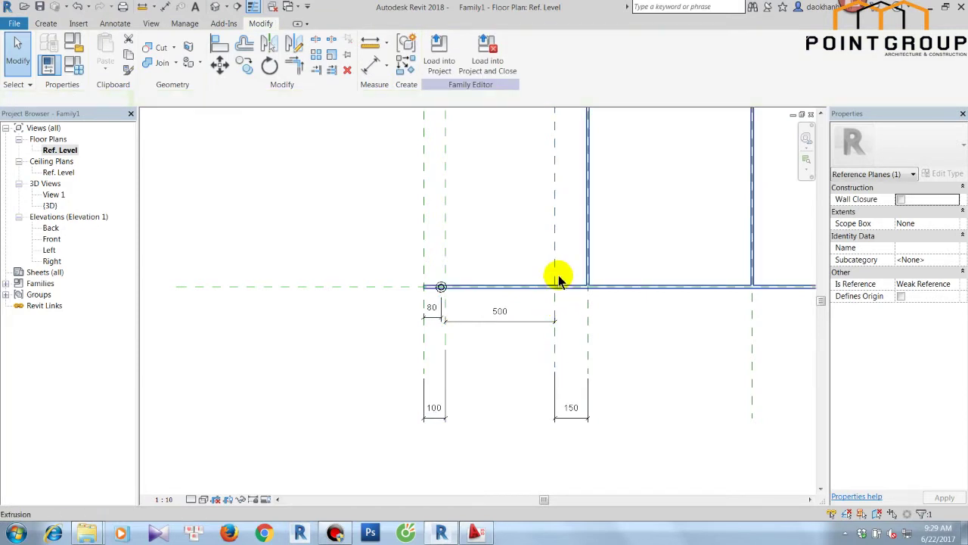
click(557, 264)
click(572, 409)
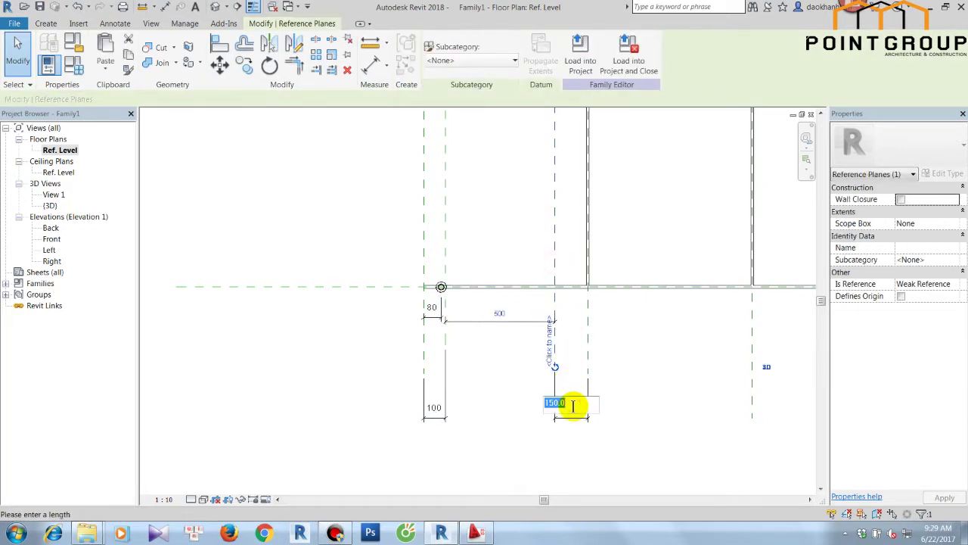
text(100)
key(Return)
click(626, 395)
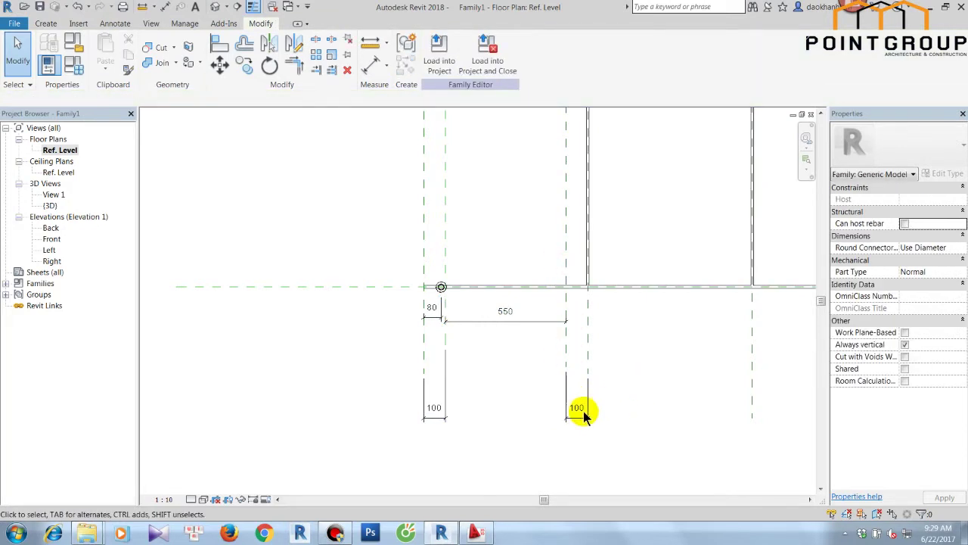
scroll(596, 364, up, 2)
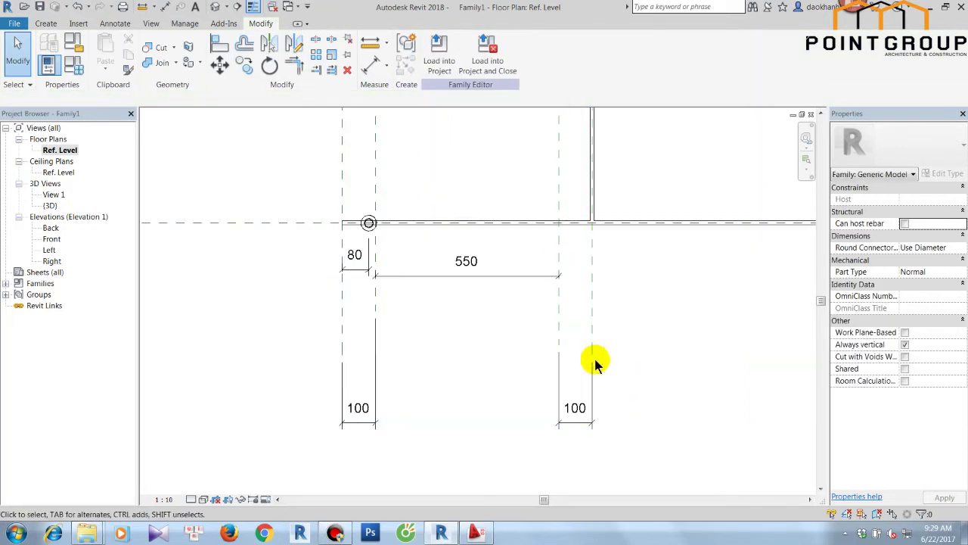
click(560, 244)
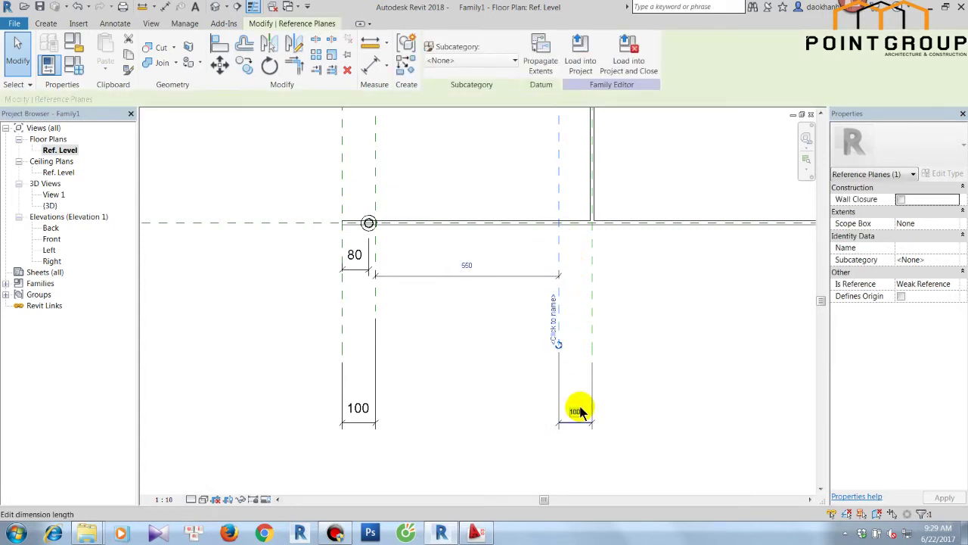
scroll(579, 387, down, 2)
scroll(560, 387, down, 1)
click(552, 387)
Try setting the rightmost reference plane's distance to 1000, then cancel the dimension error.
scroll(556, 387, down, 2)
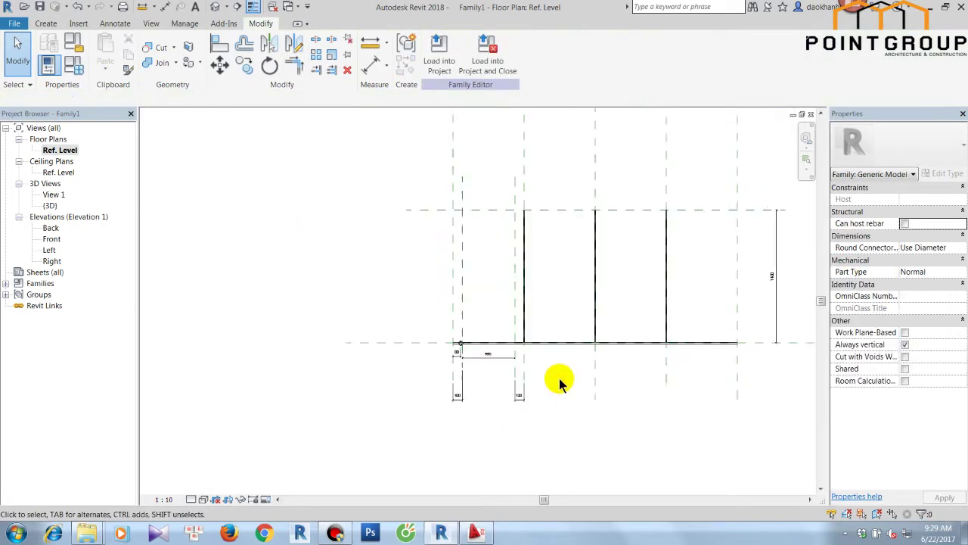
scroll(493, 195, up, 2)
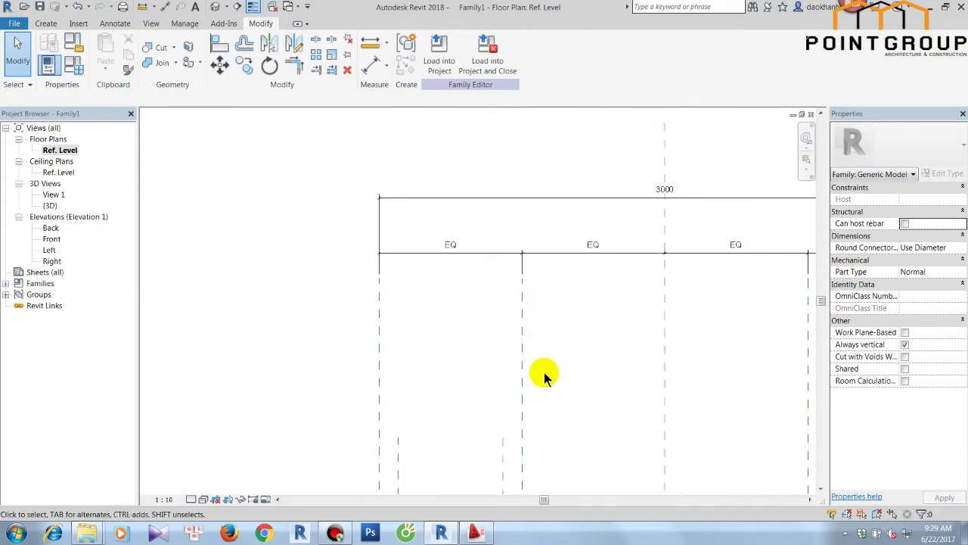
scroll(522, 325, up, 1)
scroll(488, 264, down, 2)
scroll(476, 255, down, 1)
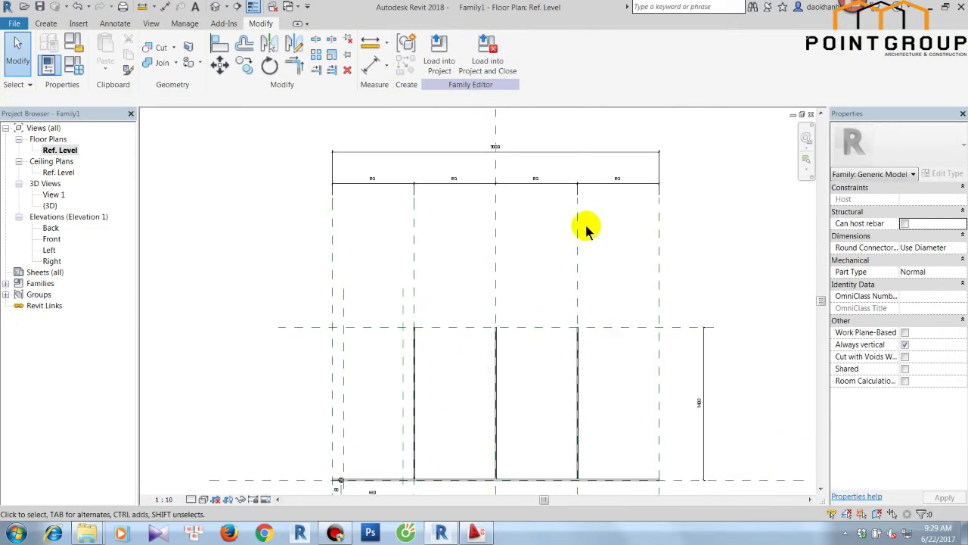
click(657, 241)
click(618, 261)
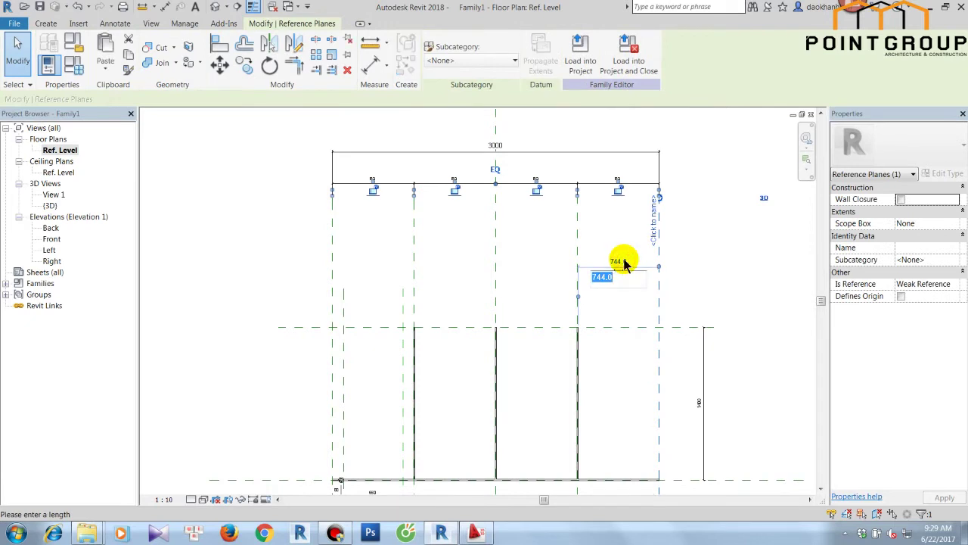
key(Return)
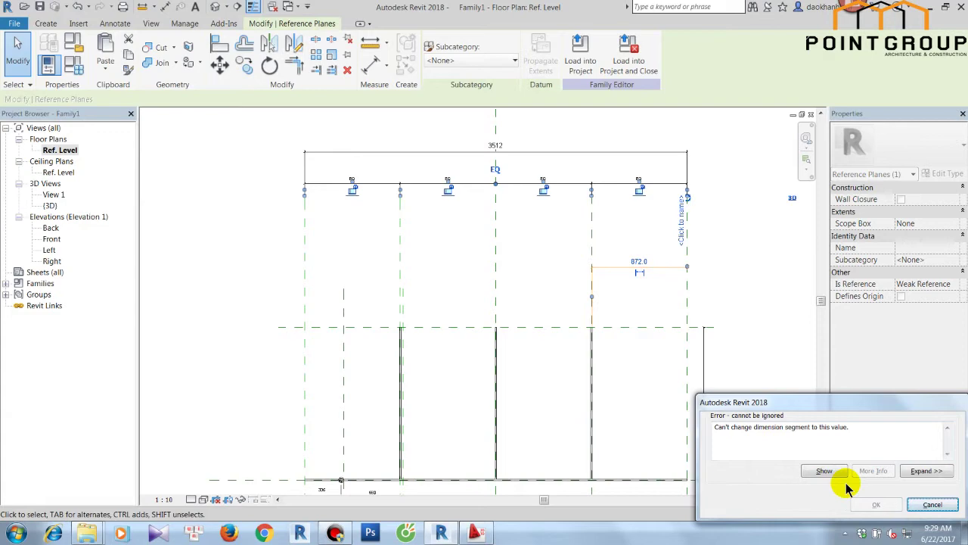
click(938, 506)
Delete the two leg reference planes along with their 550 and 100 dimensions.
scroll(504, 426, down, 2)
scroll(389, 340, up, 4)
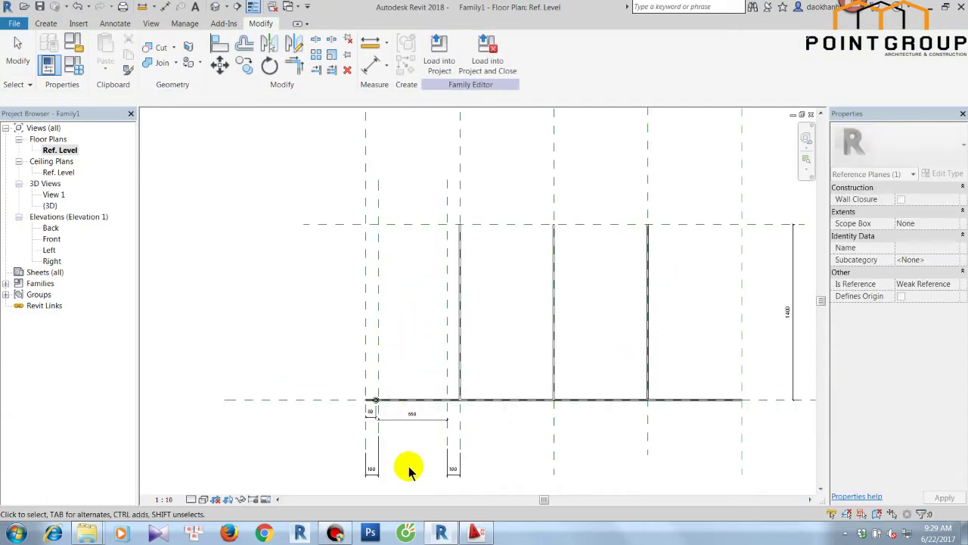
click(409, 470)
middle_drag(391, 376, 388, 326)
click(379, 285)
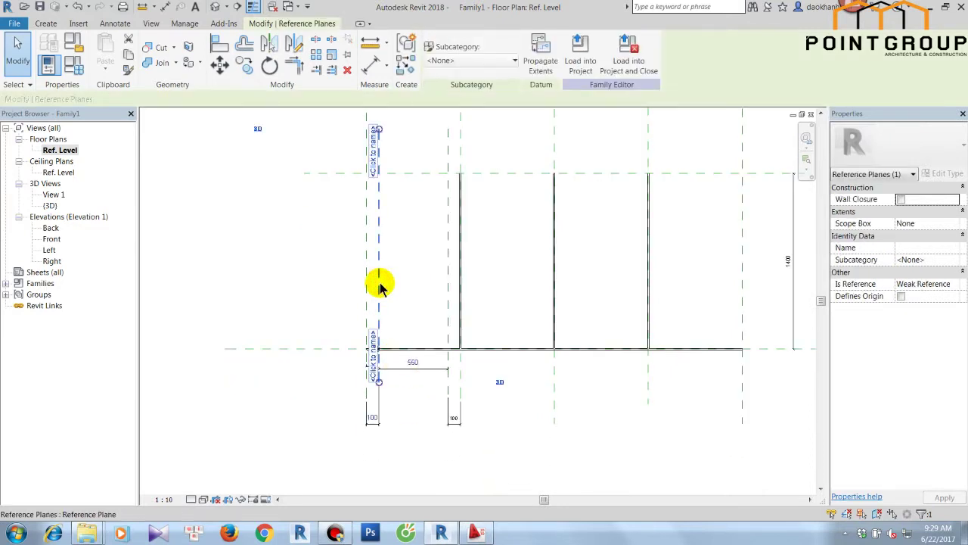
key(Delete)
click(448, 289)
key(Delete)
scroll(467, 340, down, 3)
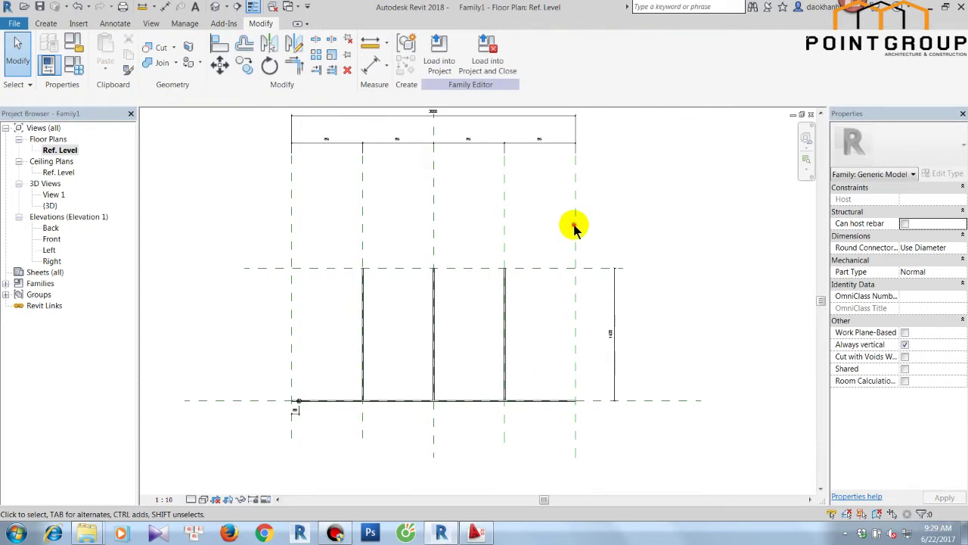
Retry the 1000 distance on the rightmost plane and cancel the error again.
click(575, 170)
text(1000)
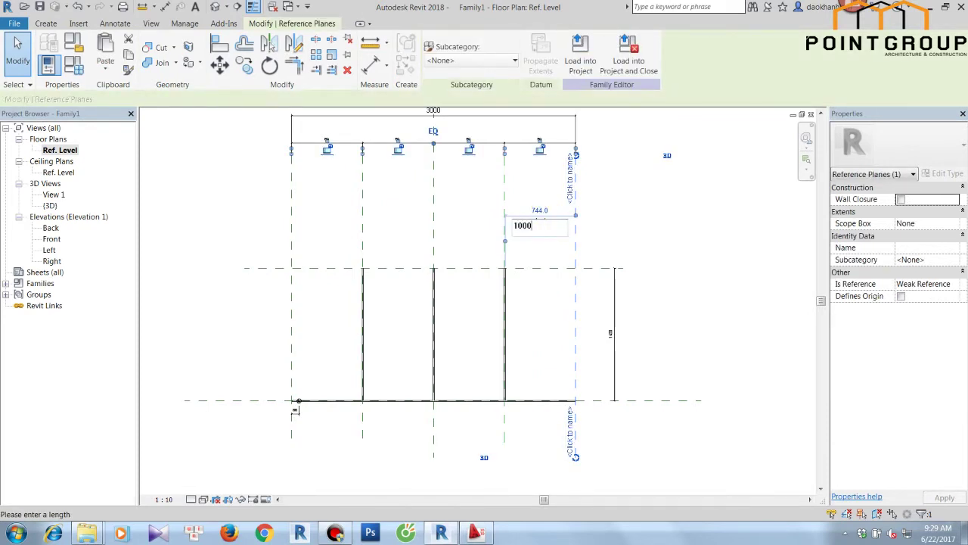
click(537, 207)
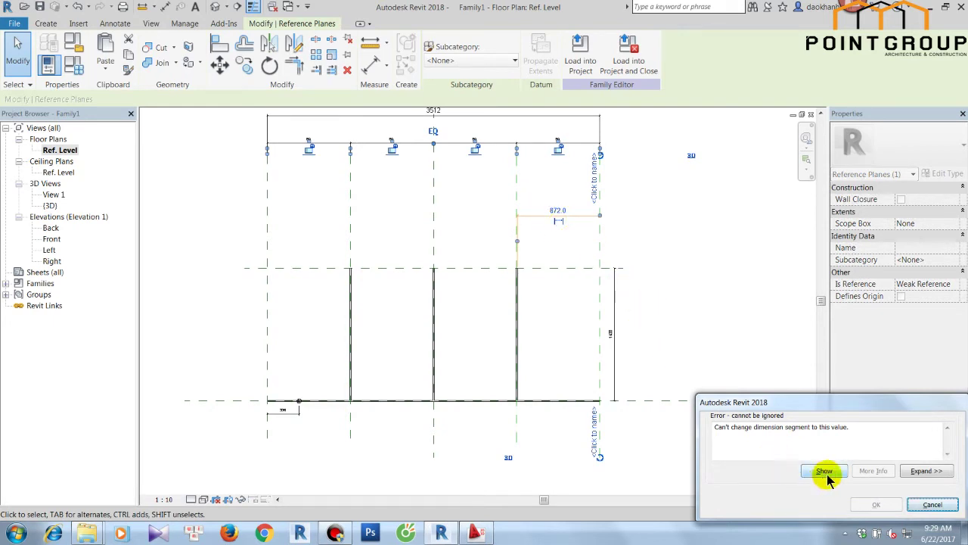
click(938, 505)
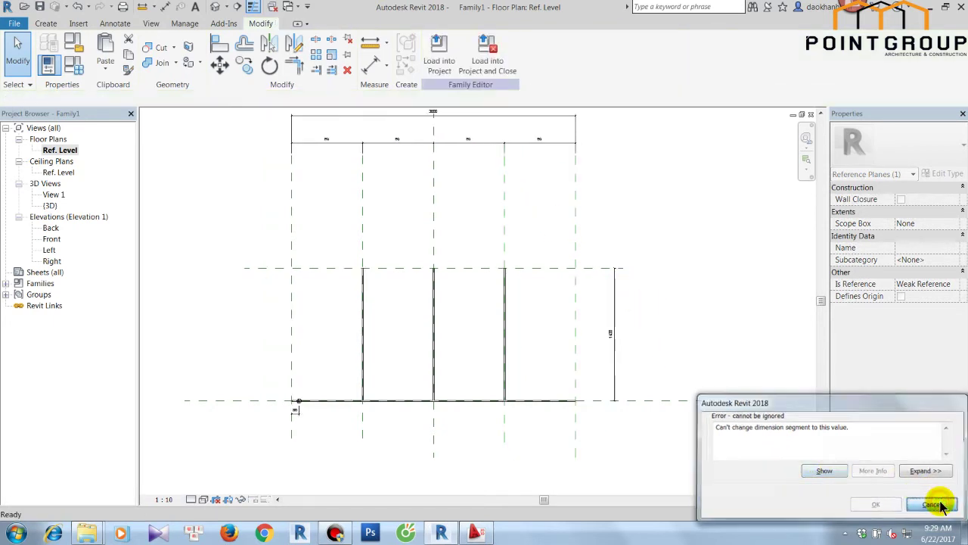
scroll(499, 352, down, 3)
Check the still-empty family parameter list and drag the rightmost reference plane outward.
middle_drag(499, 351, 469, 328)
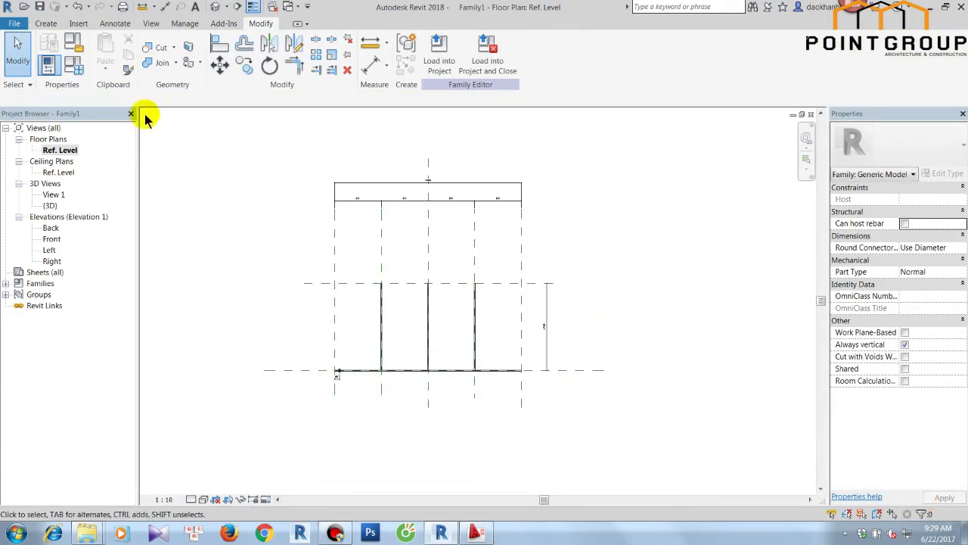
click(74, 64)
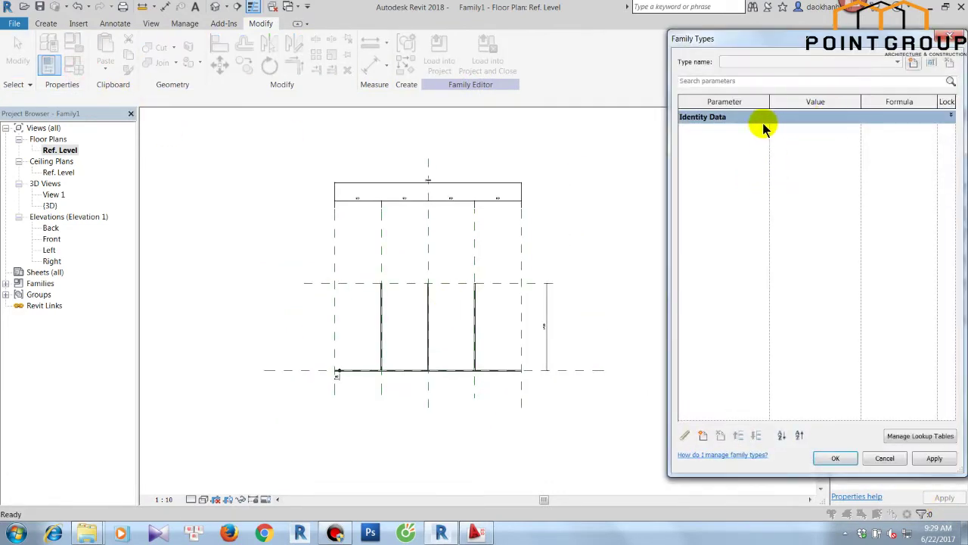
click(952, 40)
scroll(449, 259, up, 2)
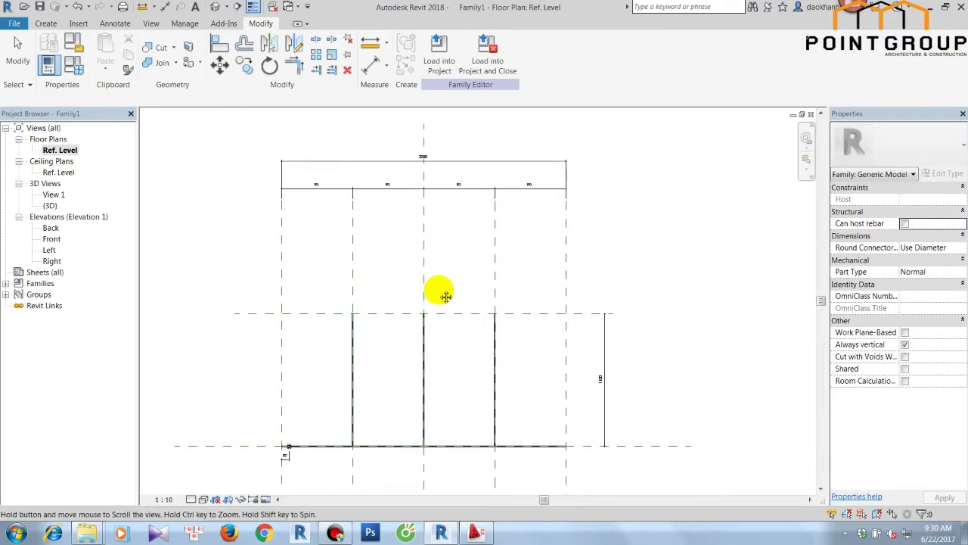
scroll(446, 272, up, 2)
middle_drag(463, 244, 470, 267)
click(554, 261)
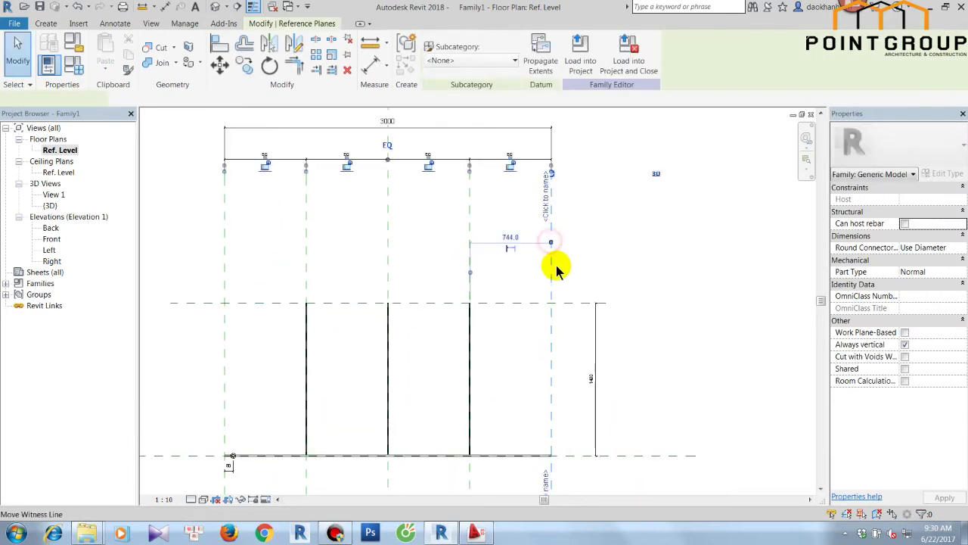
drag(558, 267, 577, 270)
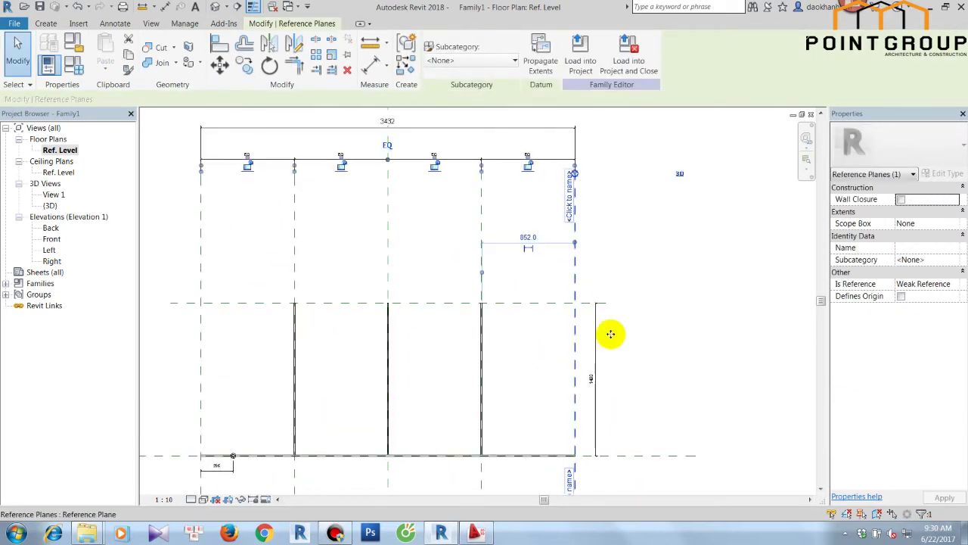
Label the 3432 overall width dimension with a new type parameter L.
click(388, 123)
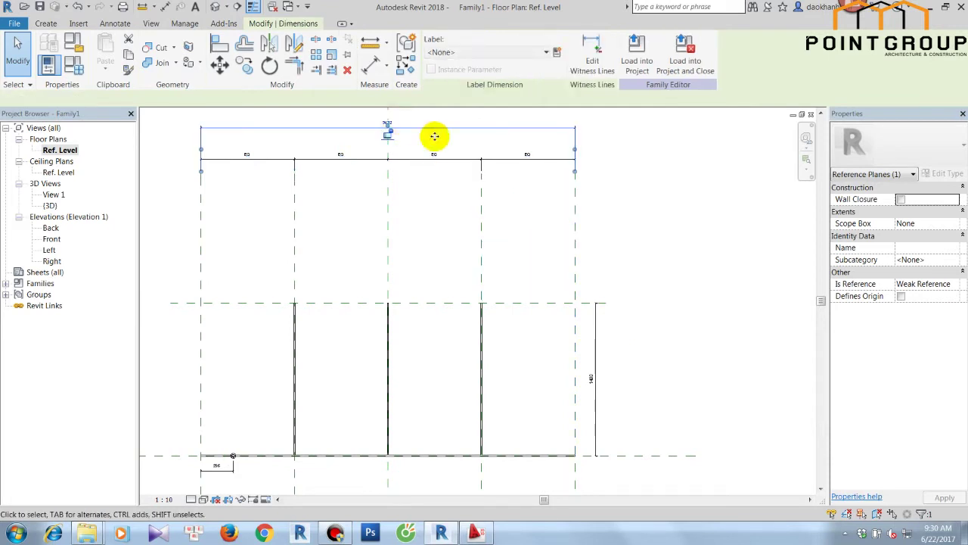
click(574, 168)
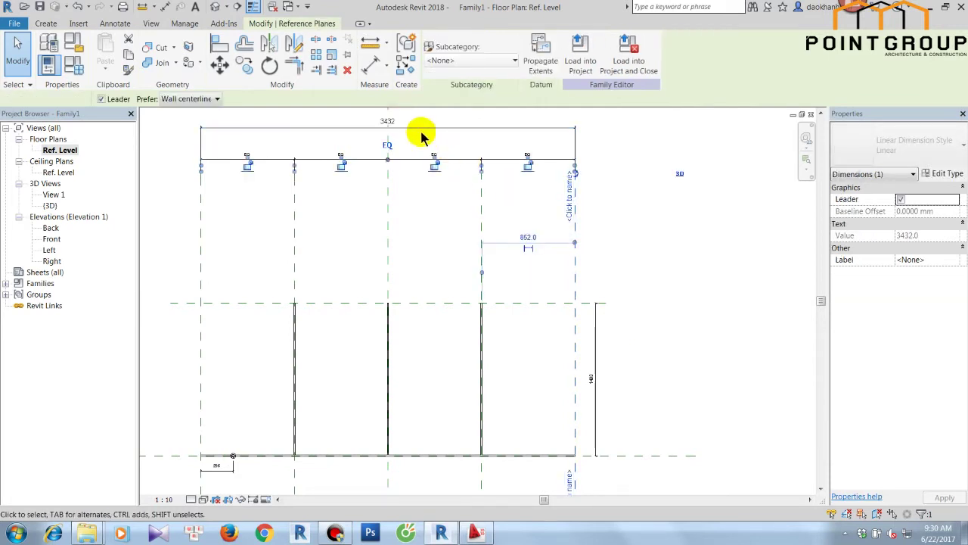
click(390, 124)
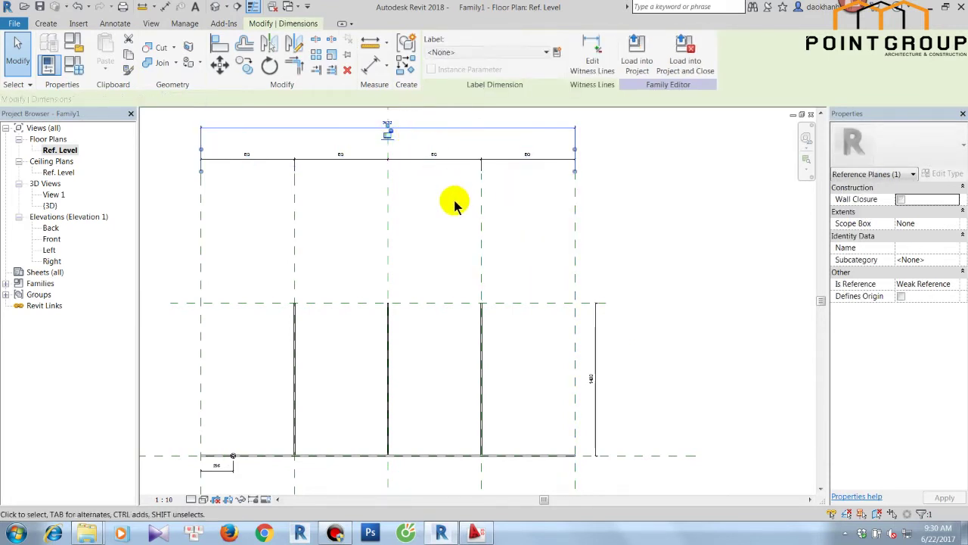
click(504, 227)
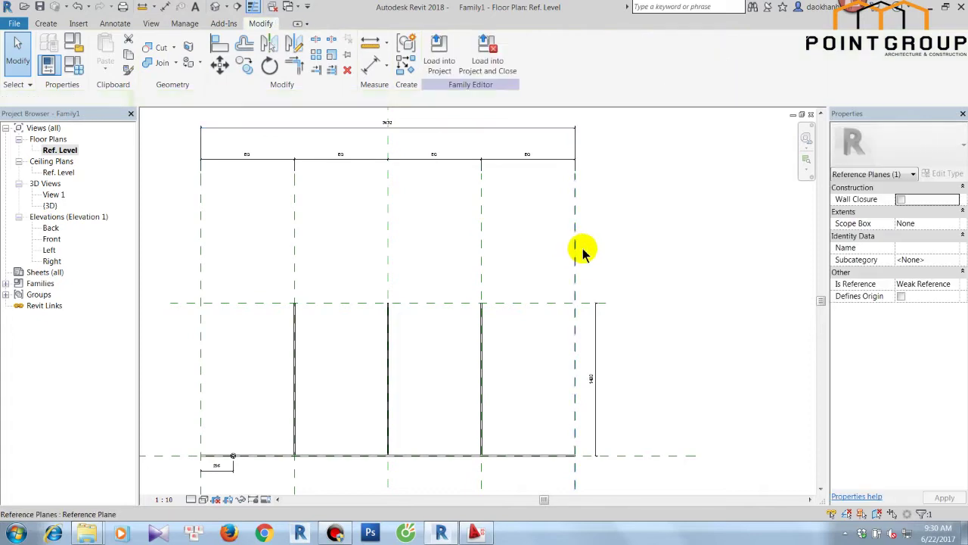
click(469, 127)
click(556, 53)
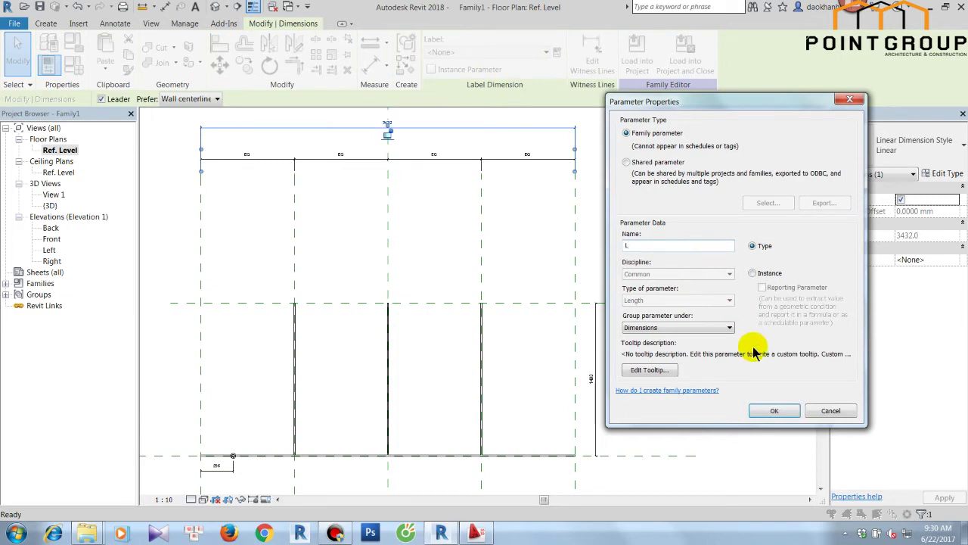
click(766, 412)
click(724, 361)
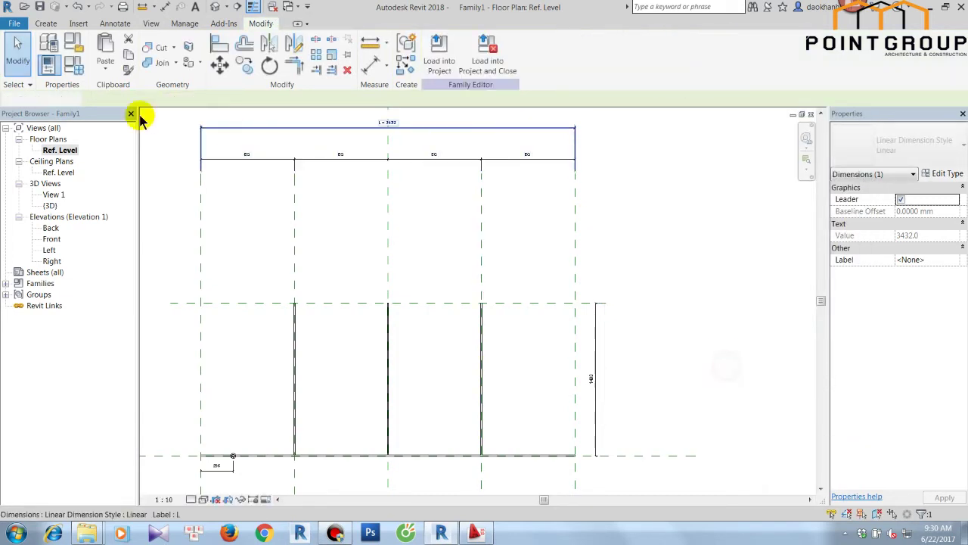
Set L to 4000 in Family Types so the four equal bays widen.
click(83, 68)
text(4000)
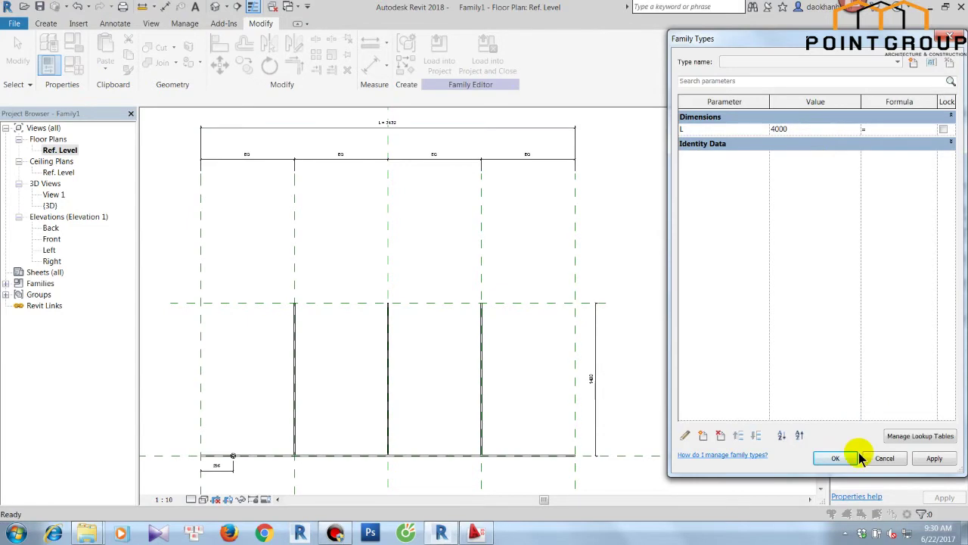
click(855, 458)
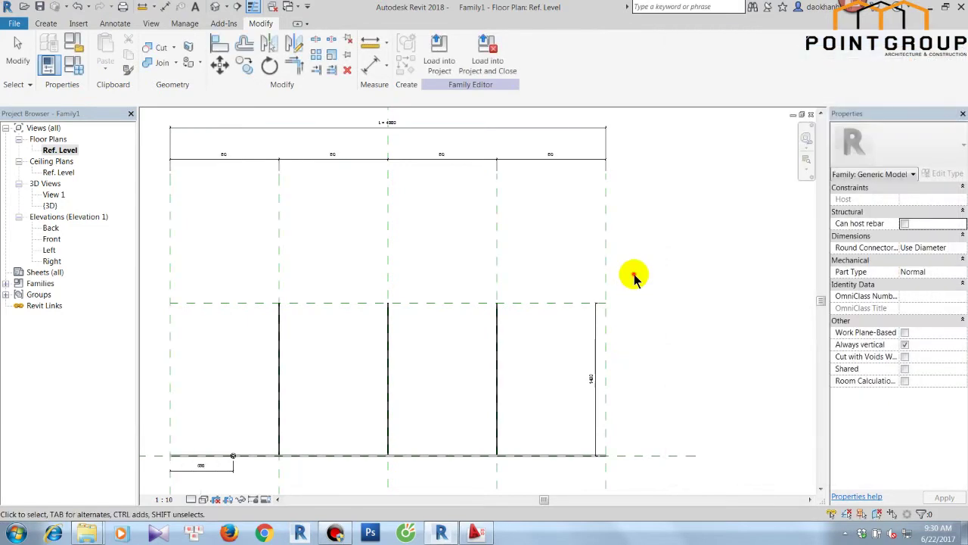
scroll(586, 318, up, 2)
scroll(414, 364, up, 3)
scroll(414, 364, up, 4)
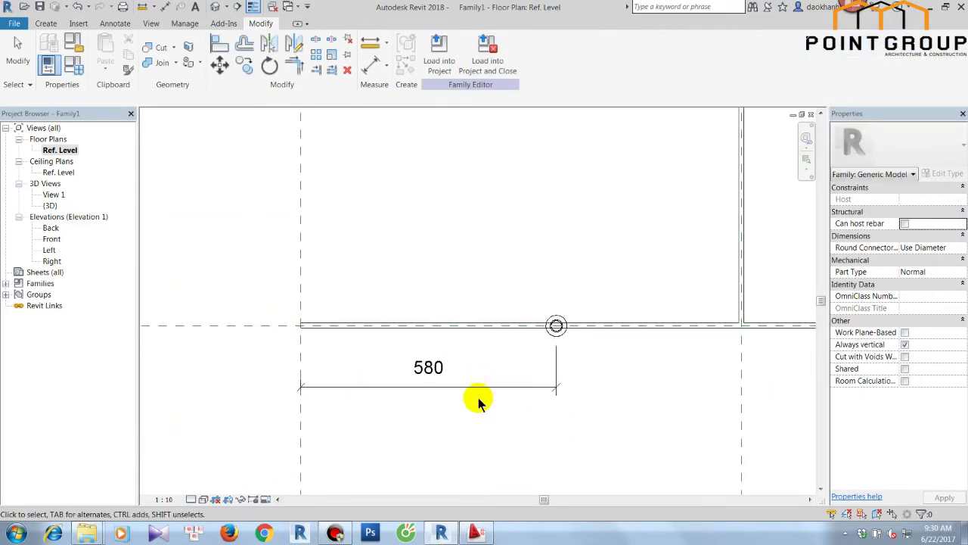
Change the connector's 580 distance from the left plane to 80.
click(475, 389)
key(Delete)
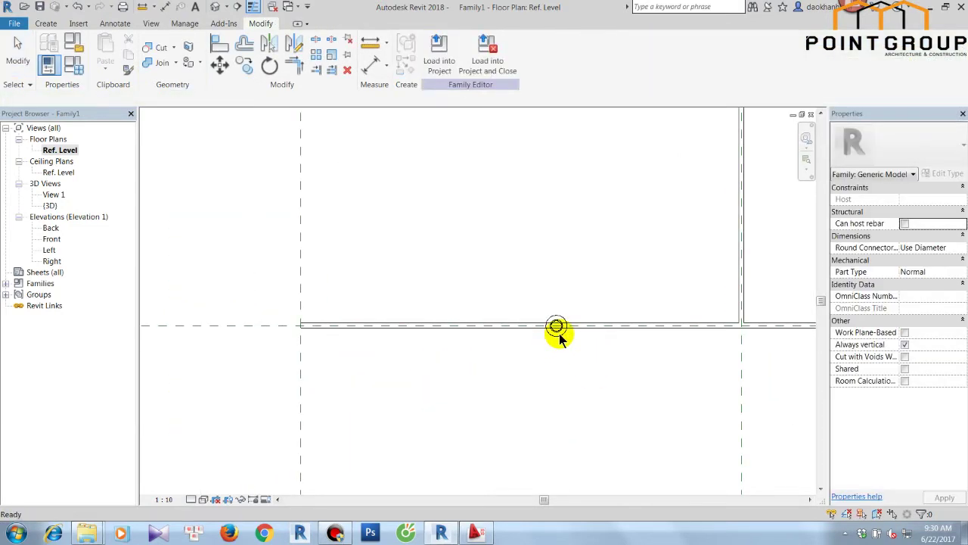
key(ctrl+z)
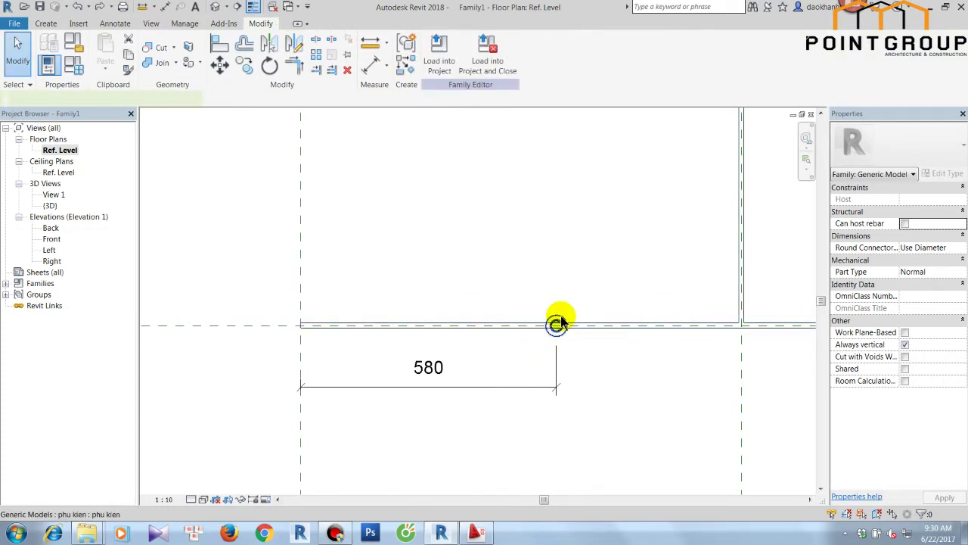
click(554, 327)
click(429, 368)
text(8)
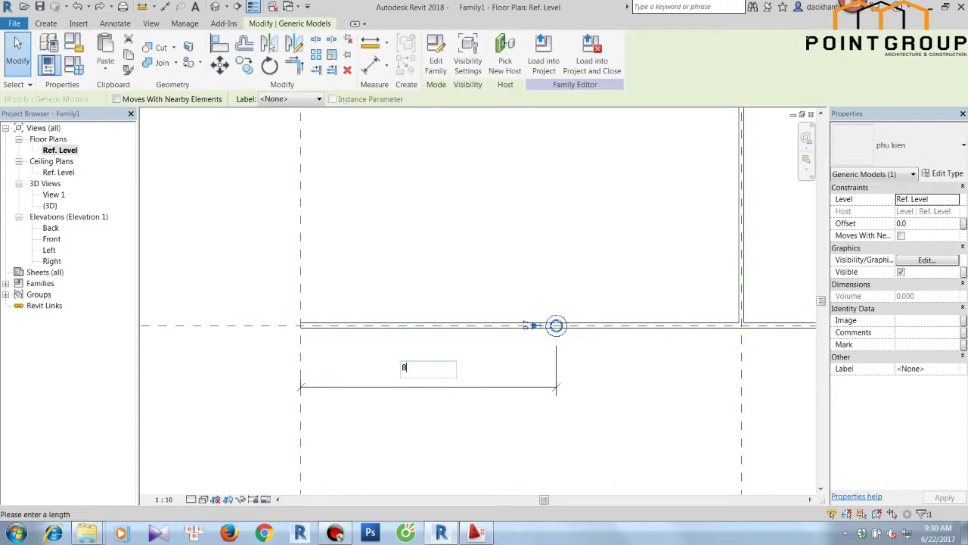
text(0)
key(Return)
click(430, 372)
scroll(431, 373, down, 1)
scroll(430, 373, down, 1)
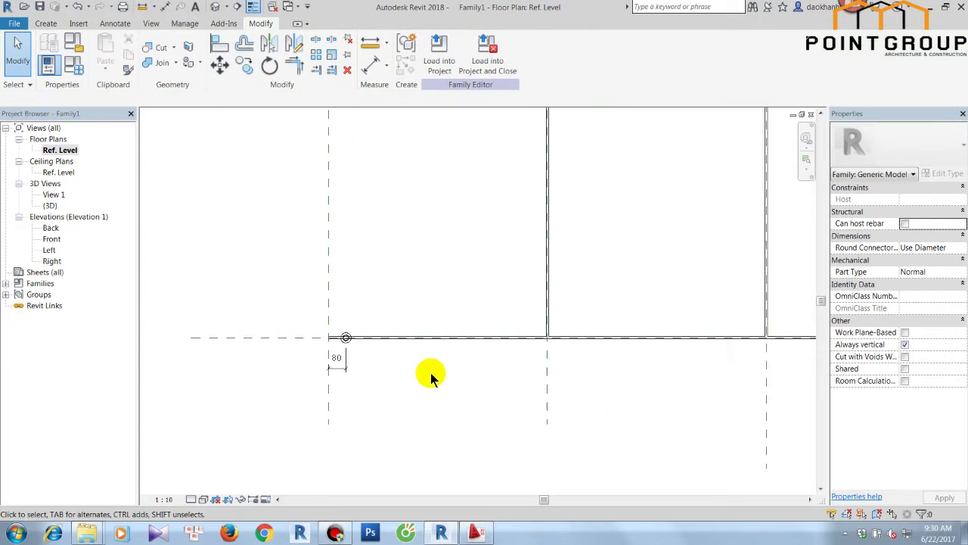
scroll(431, 372, up, 2)
scroll(431, 378, down, 1)
scroll(435, 382, down, 3)
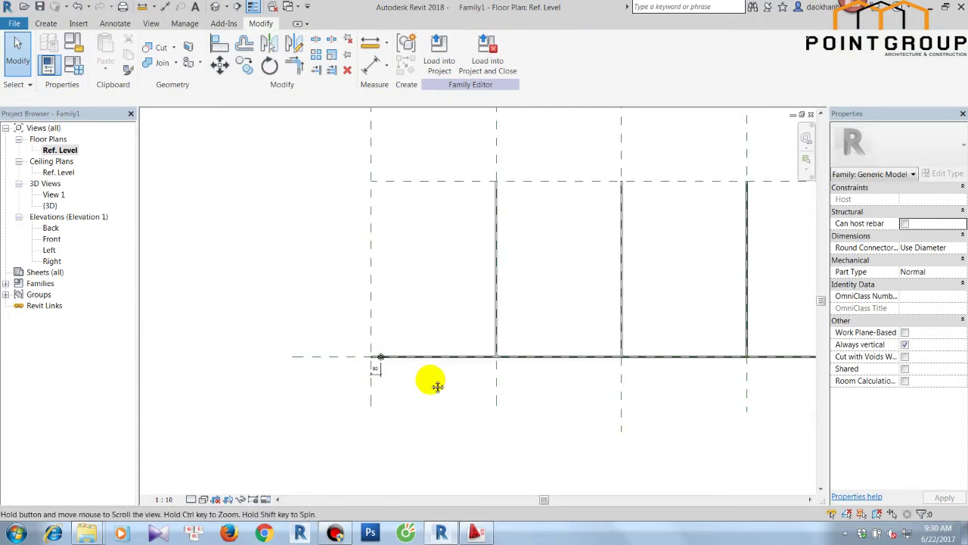
Draw two new vertical reference planes beside the connector.
click(371, 312)
click(401, 73)
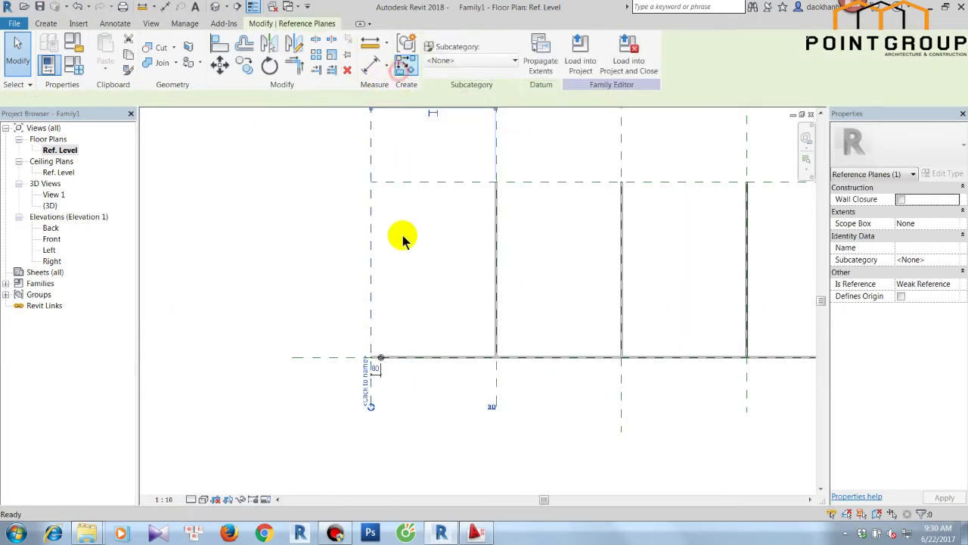
click(400, 164)
click(397, 412)
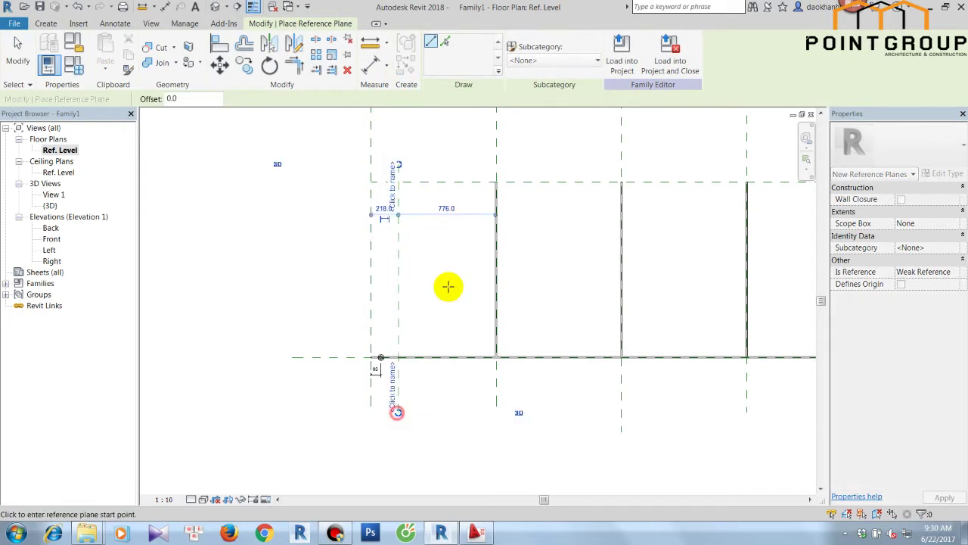
click(466, 164)
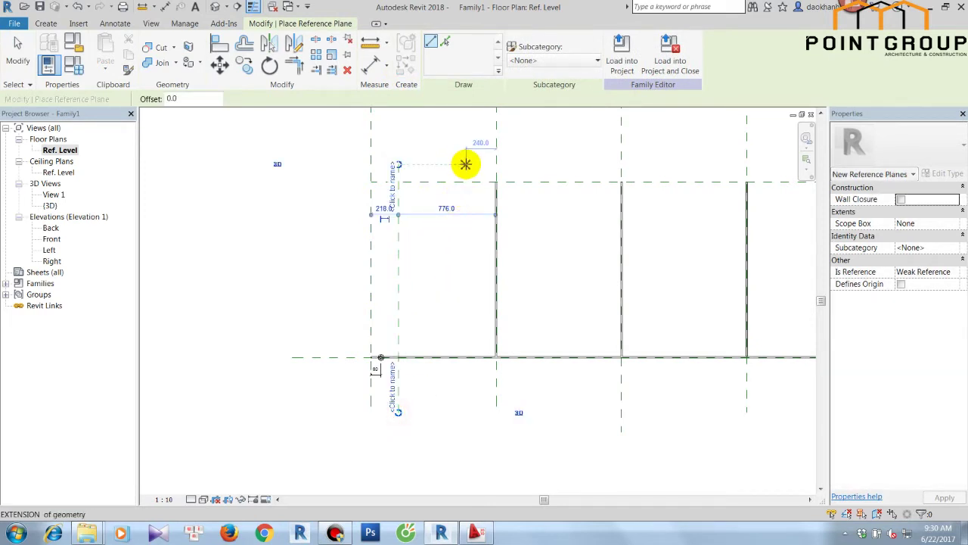
click(465, 404)
scroll(379, 361, up, 5)
key(Escape)
Align the connector to the front horizontal reference plane and lock it.
middle_drag(285, 392, 305, 393)
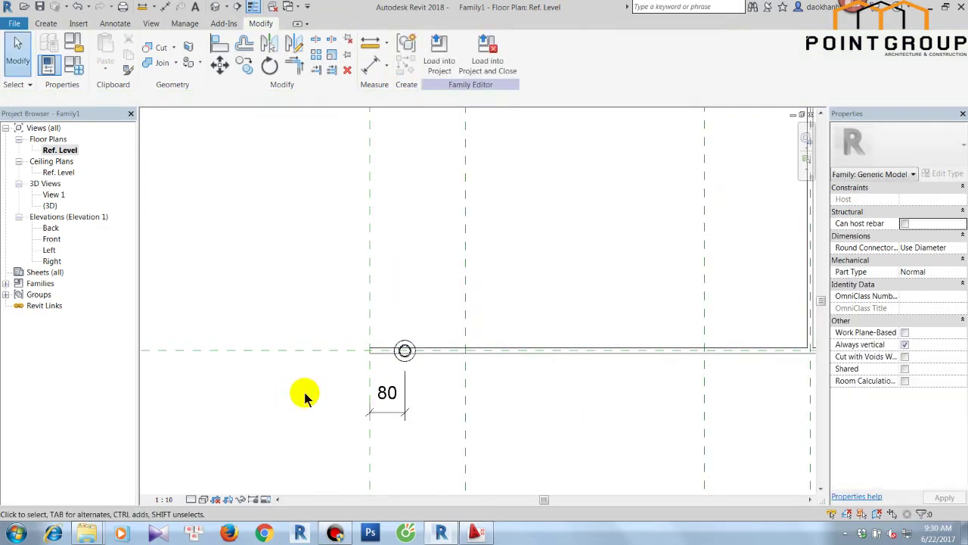
key(l)
scroll(385, 360, up, 2)
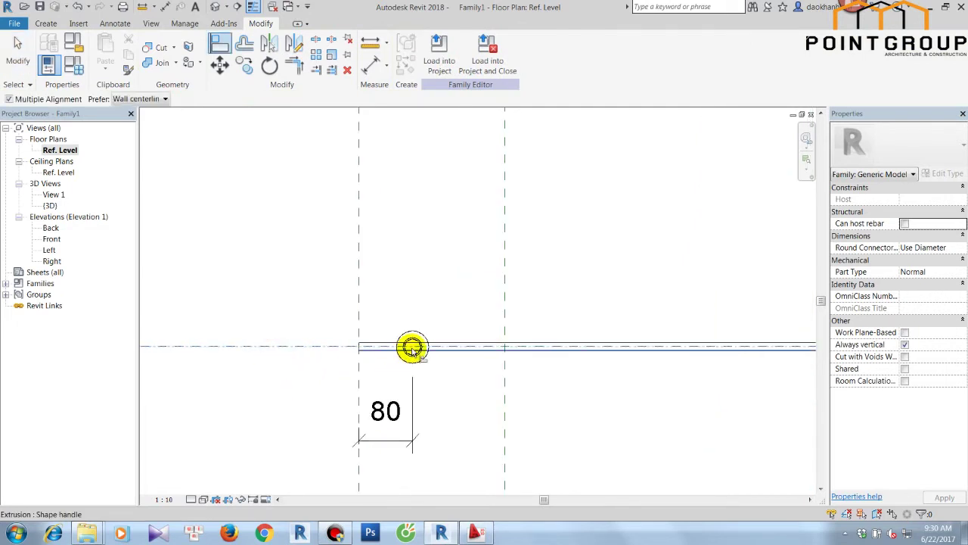
click(413, 348)
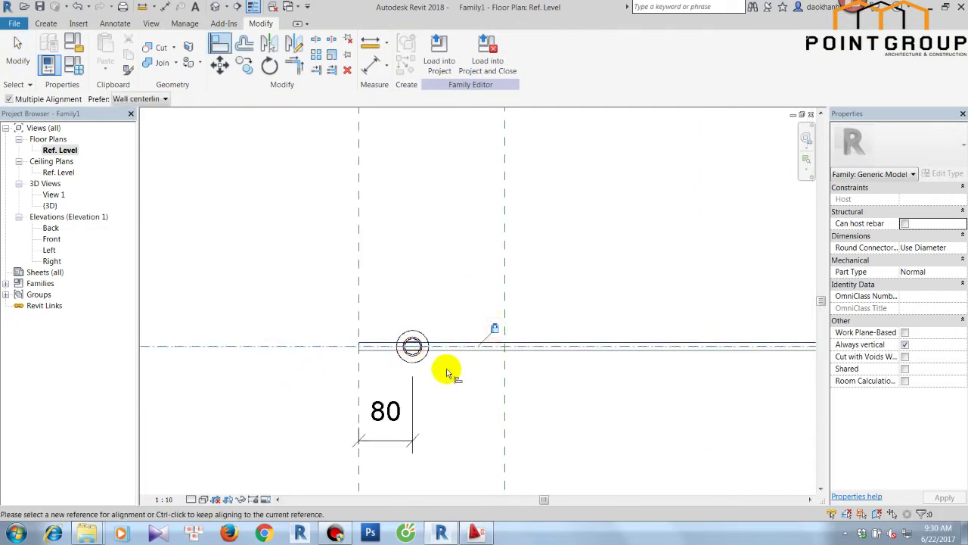
click(413, 422)
click(385, 475)
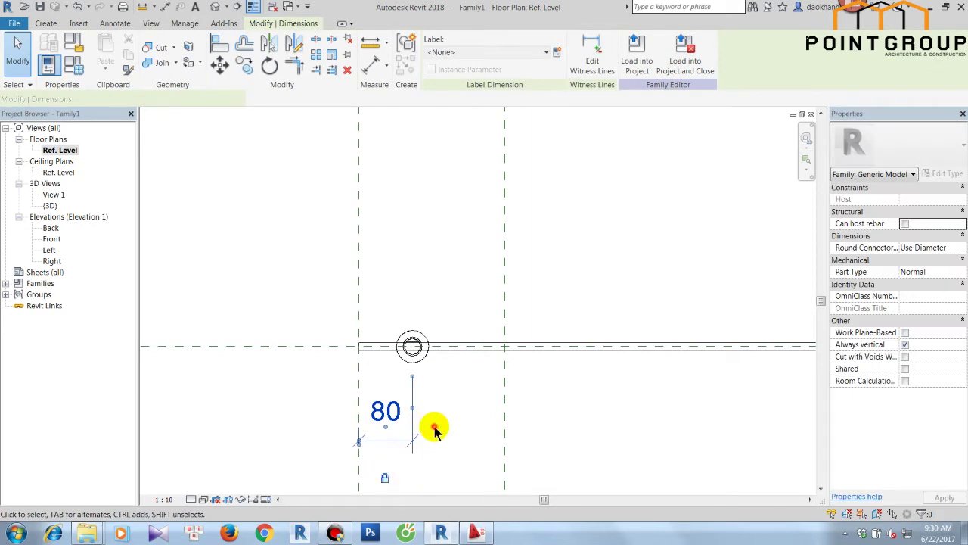
key(Escape)
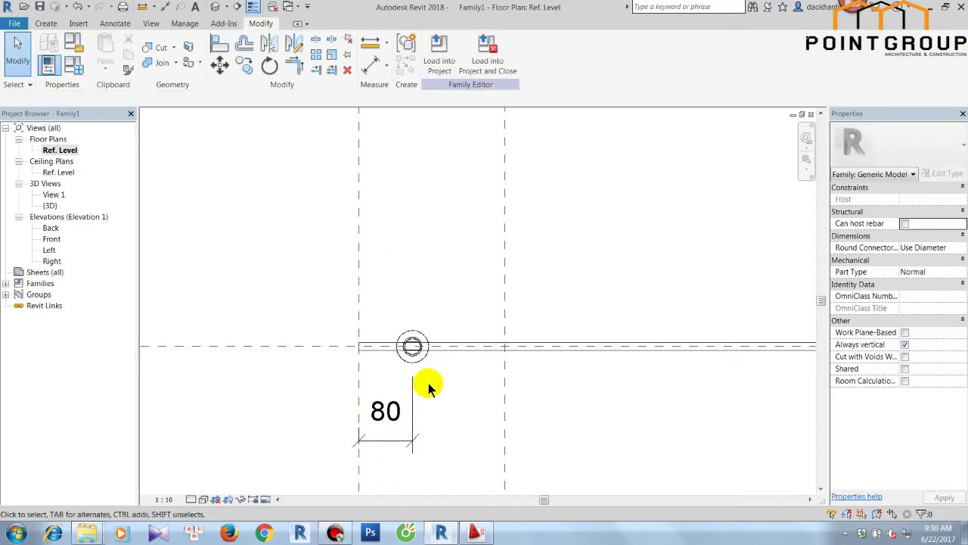
scroll(413, 385, down, 2)
scroll(396, 371, down, 2)
scroll(428, 333, down, 2)
Place the partition depth dimension and label it with a new 'Chieu sau' parameter.
scroll(476, 316, up, 1)
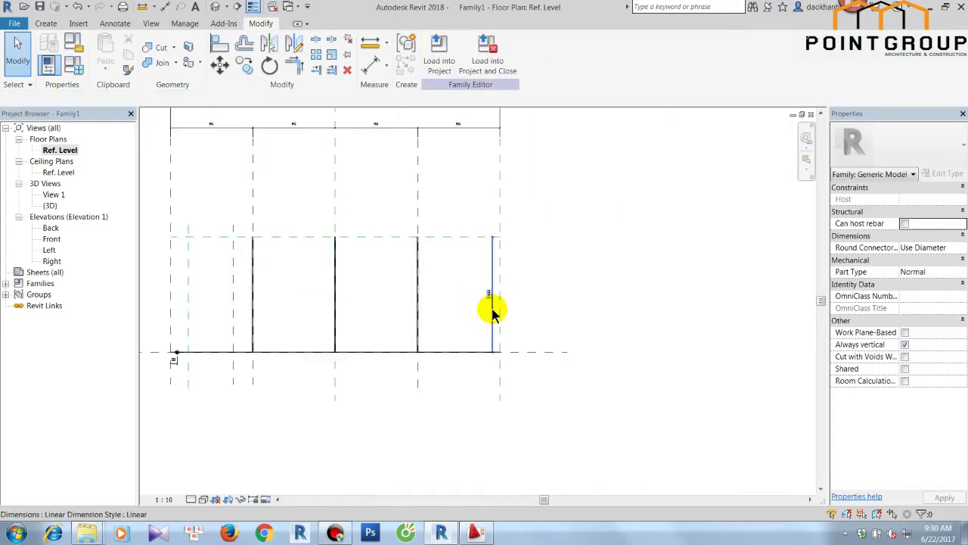
scroll(492, 314, up, 1)
drag(492, 310, 557, 316)
key(Escape)
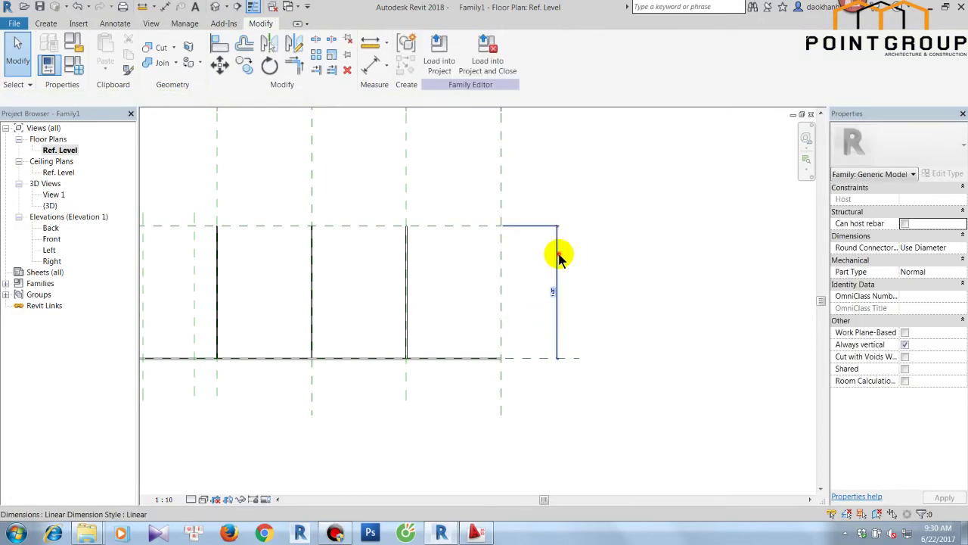
click(558, 258)
click(556, 52)
text(Chieu sau)
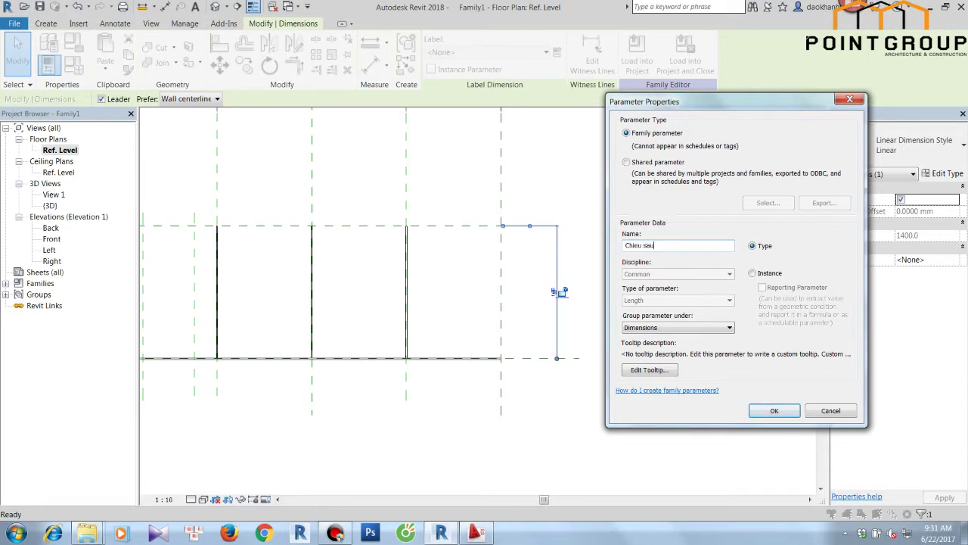
click(756, 409)
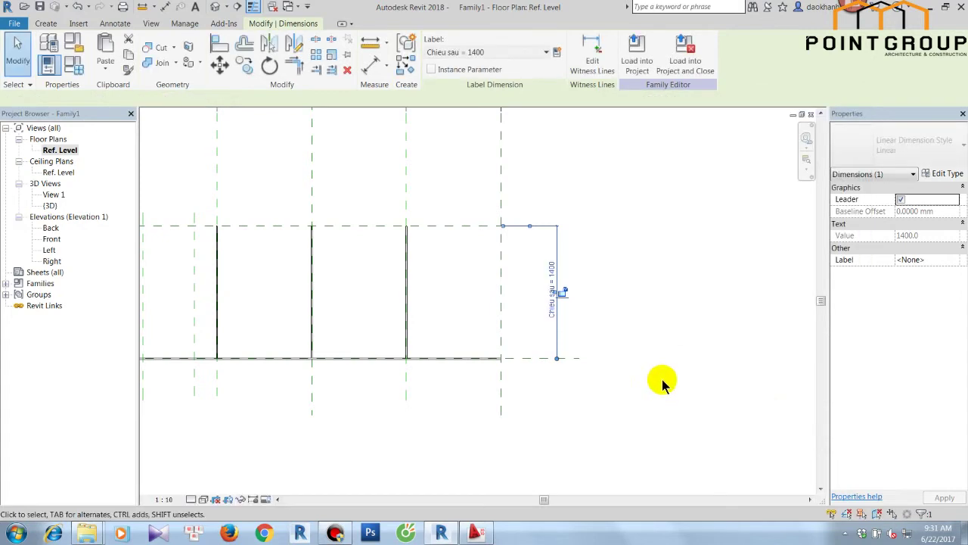
click(662, 379)
Flex Chieu sau to 1500 in Family Types, then set it back to 1400.
scroll(603, 305, down, 2)
scroll(511, 355, up, 2)
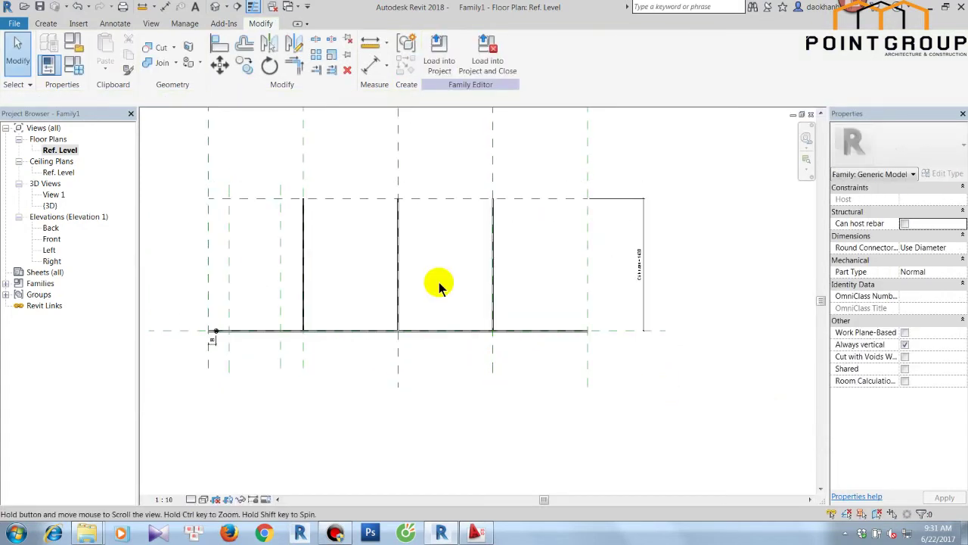
click(76, 65)
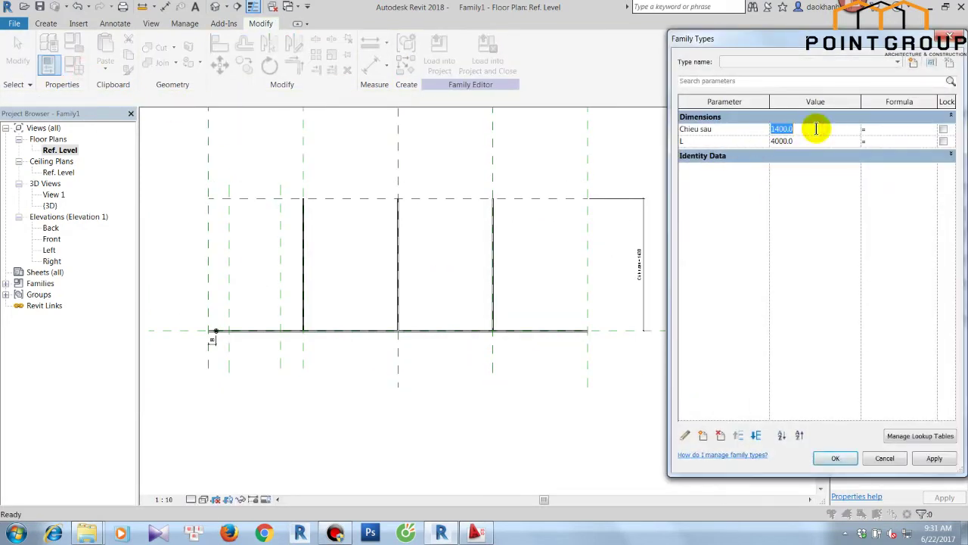
click(935, 459)
text(1400)
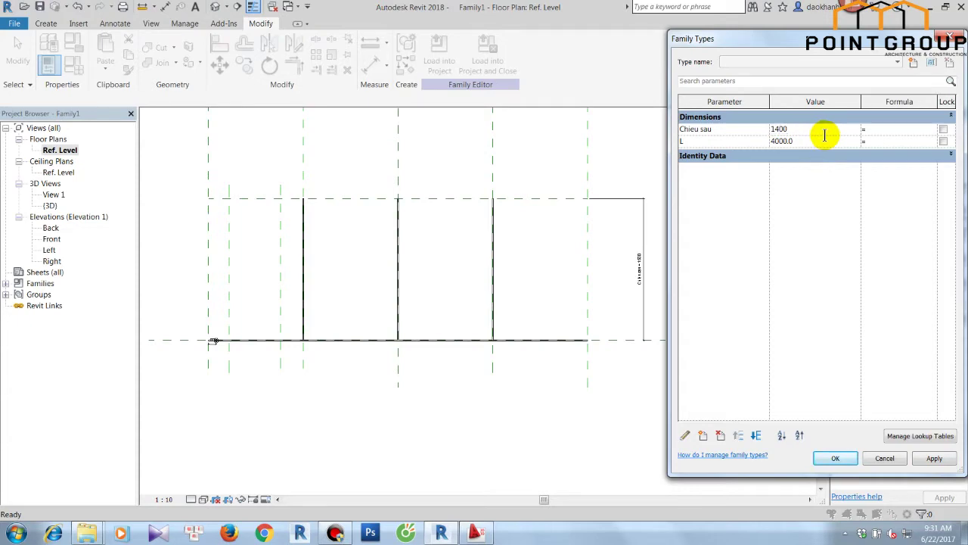
click(932, 458)
click(835, 458)
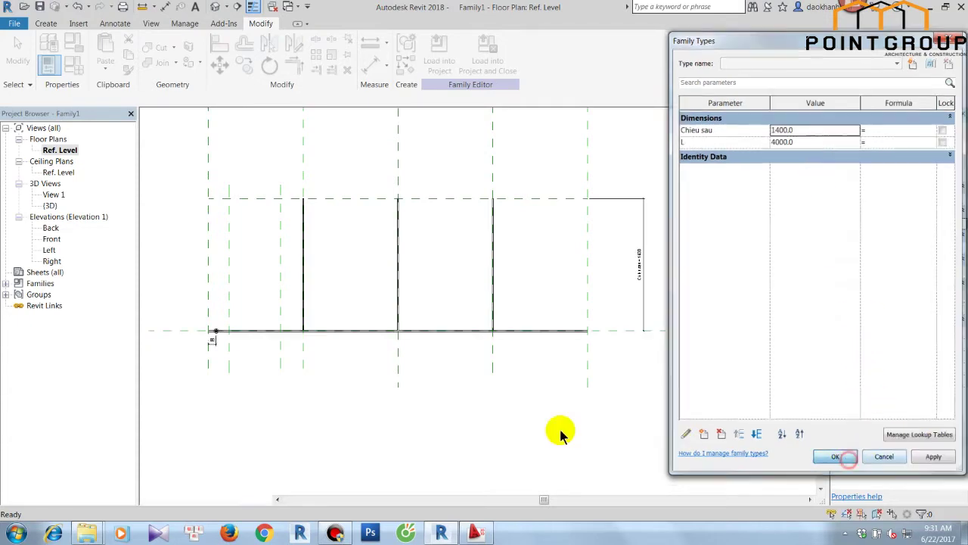
scroll(166, 384, up, 5)
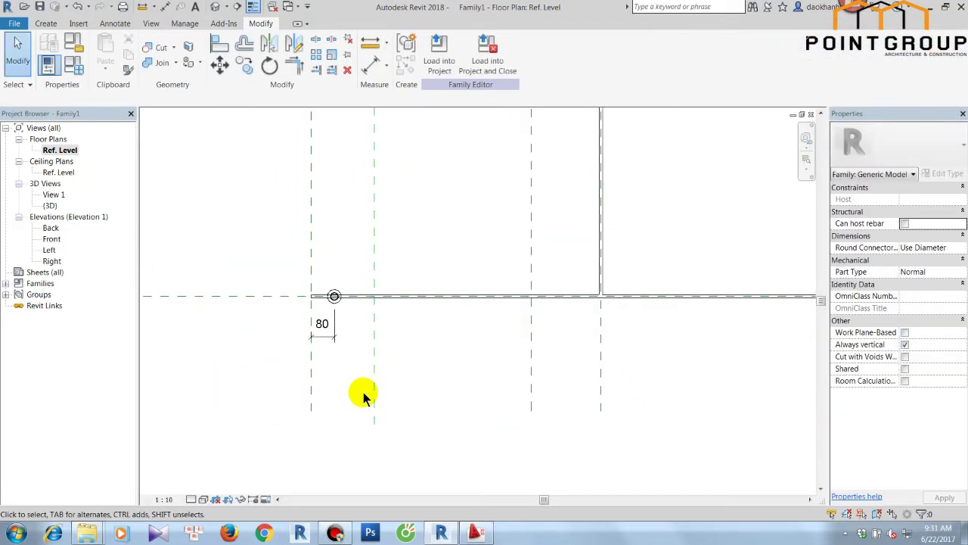
Dimension the left and right leg reference-plane pairs, measuring 218 and 240.
key(d)
key(i)
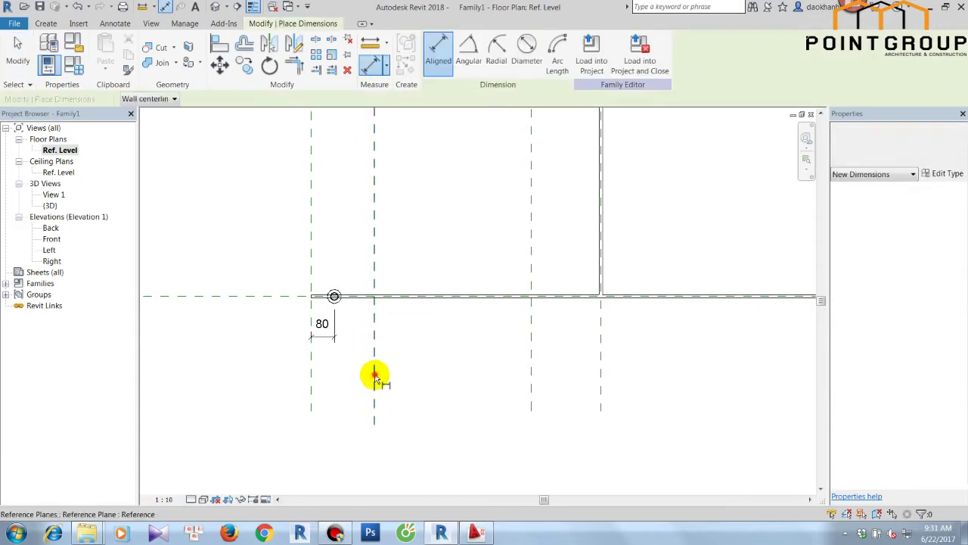
click(374, 373)
click(313, 382)
middle_drag(338, 452, 351, 362)
click(346, 413)
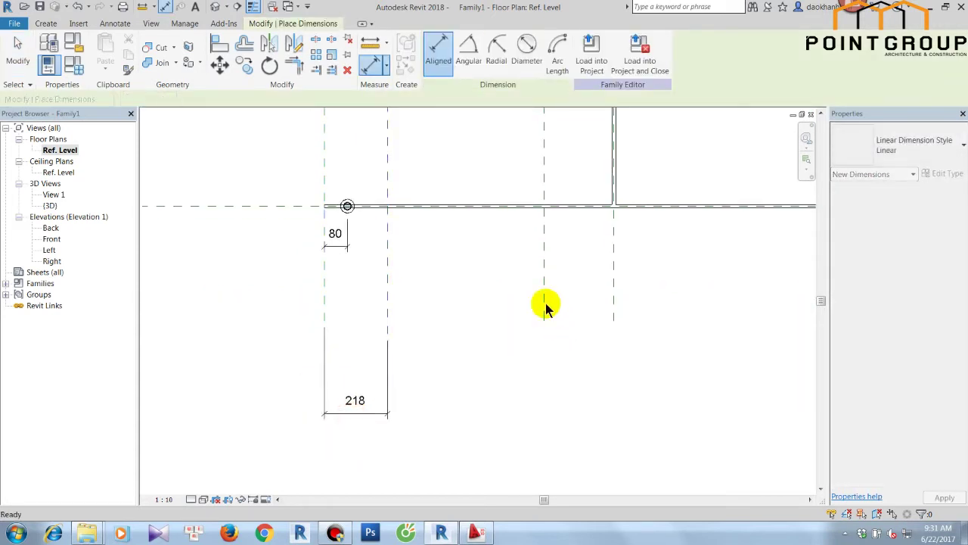
key(Escape)
key(Escape)
key(i)
click(544, 288)
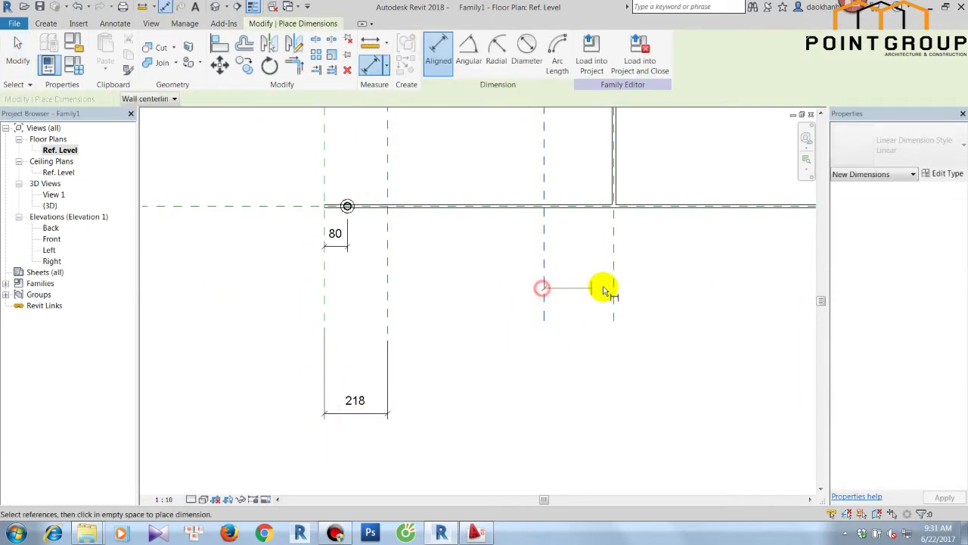
click(614, 286)
click(591, 401)
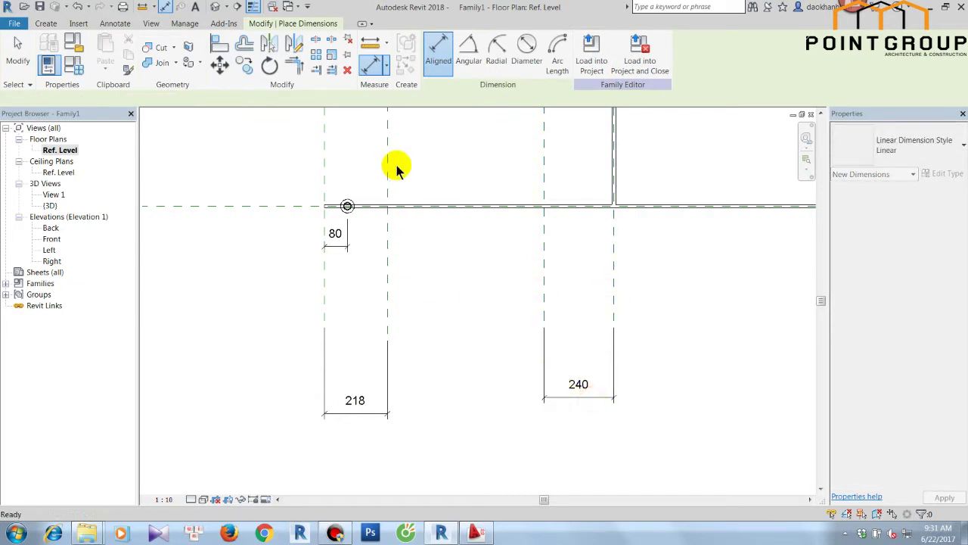
key(Escape)
key(Escape)
Set both leg reference-plane spacings to 150.
click(389, 155)
click(357, 403)
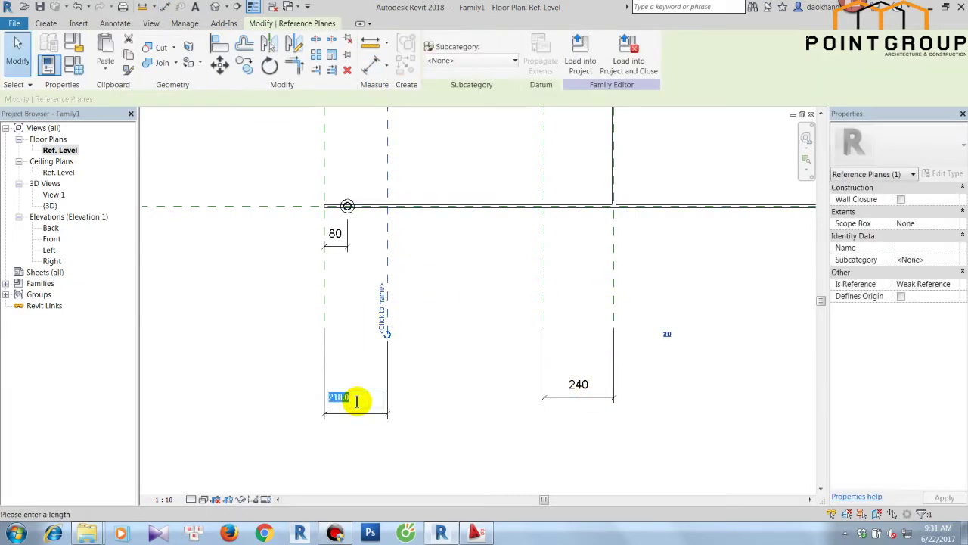
text(150)
key(Return)
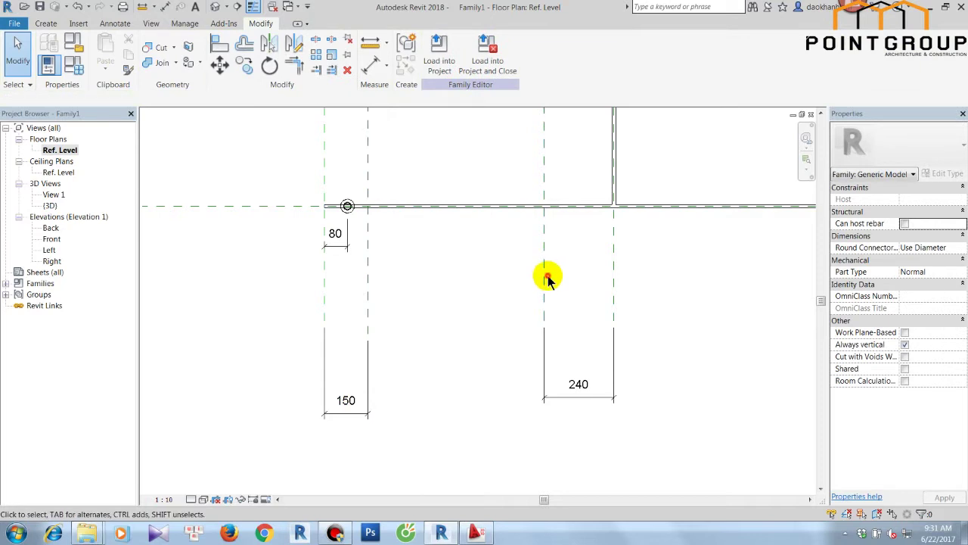
click(544, 282)
click(579, 384)
text(15)
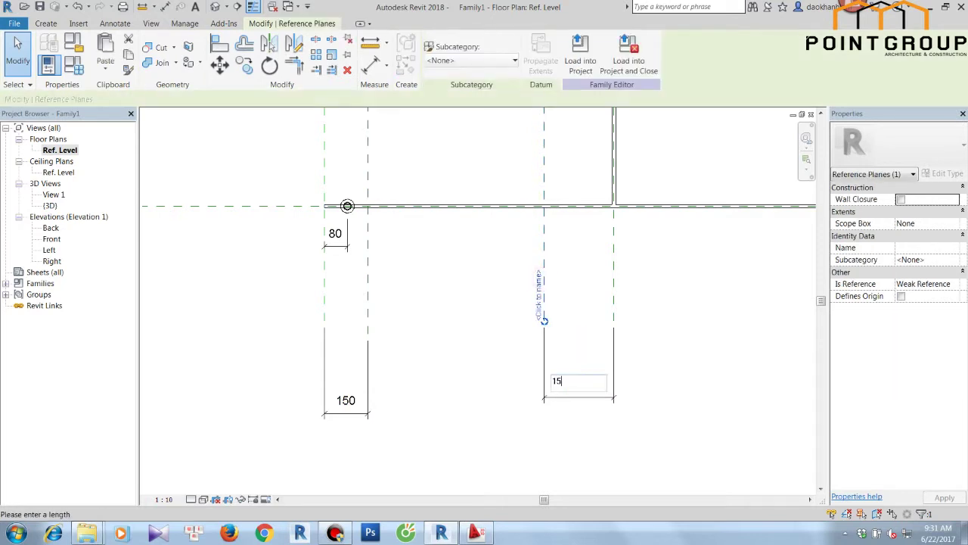
text(0)
key(Return)
middle_drag(441, 308, 431, 335)
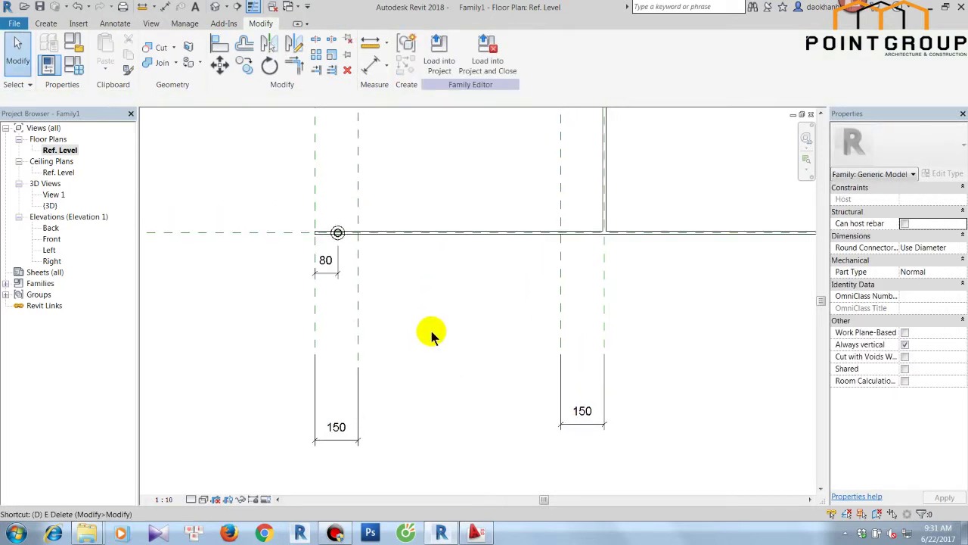
Add a 700 dimension between the inner planes, then undo it.
key(i)
click(561, 302)
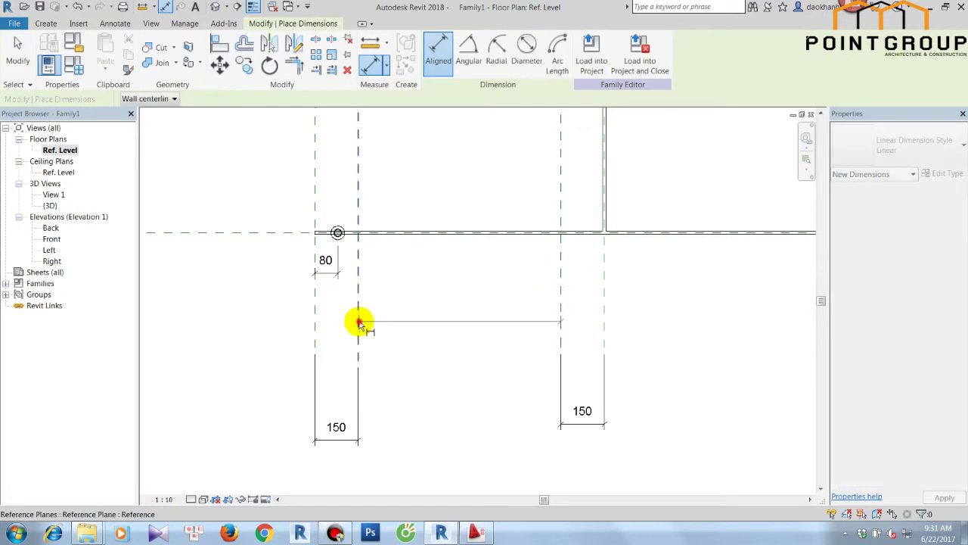
click(359, 324)
click(457, 184)
middle_drag(469, 199, 497, 259)
key(Escape)
key(Escape)
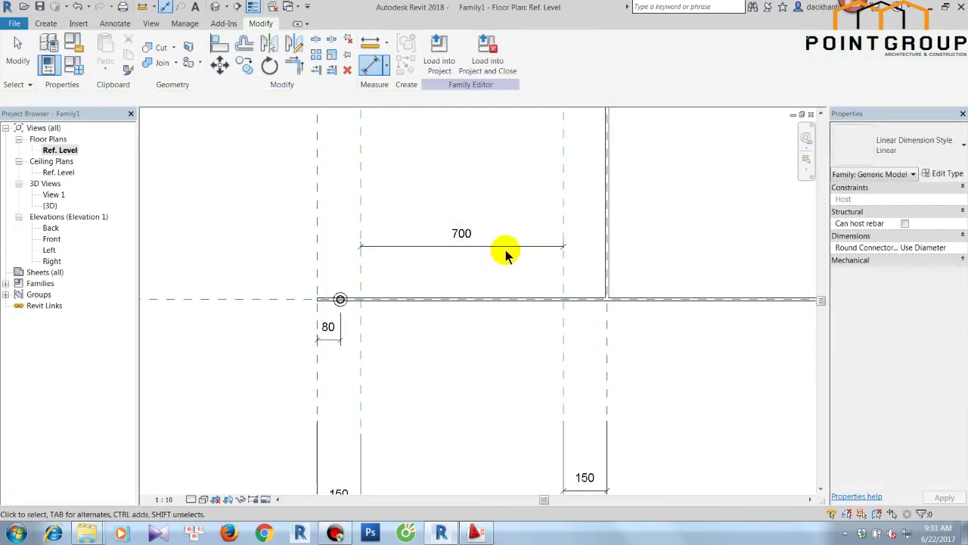
key(ctrl+z)
scroll(499, 272, down, 2)
scroll(493, 292, up, 2)
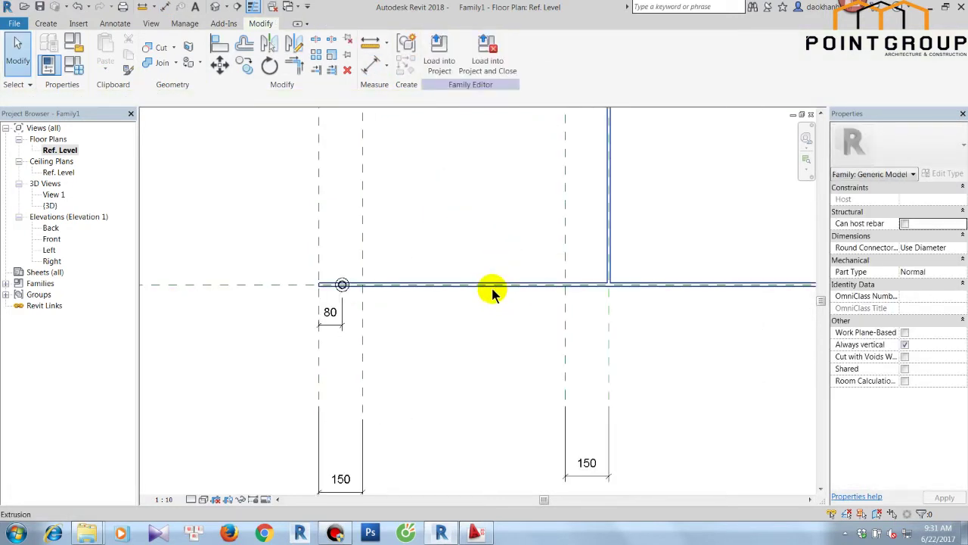
Add a witness line at the fitting's centre to the 80 dimension (80 | 70) and make it EQ.
scroll(346, 291, up, 1)
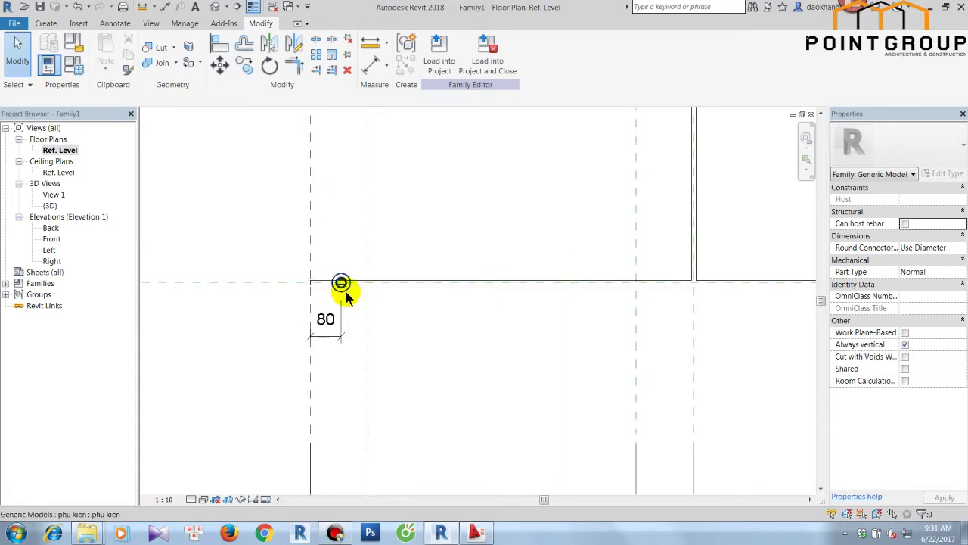
scroll(346, 291, up, 1)
click(345, 292)
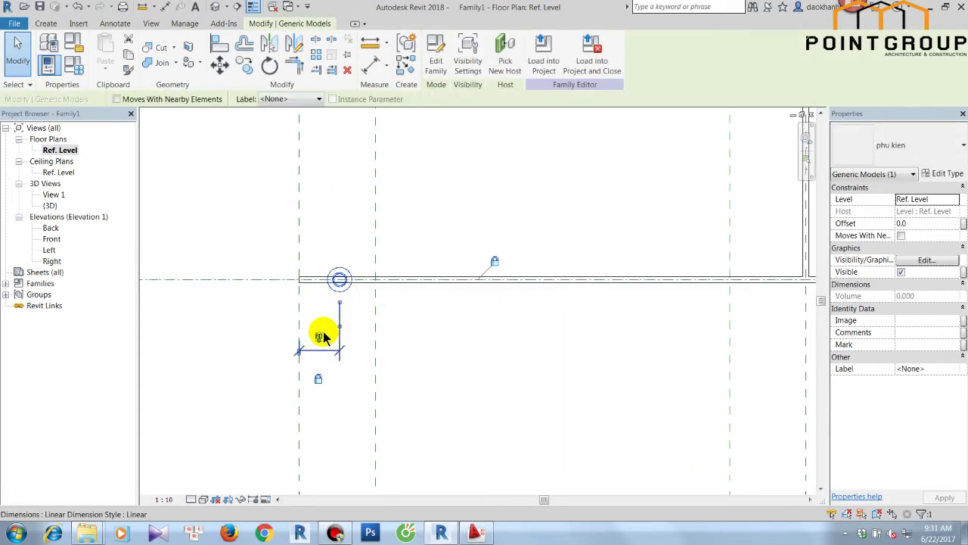
click(323, 337)
key(Escape)
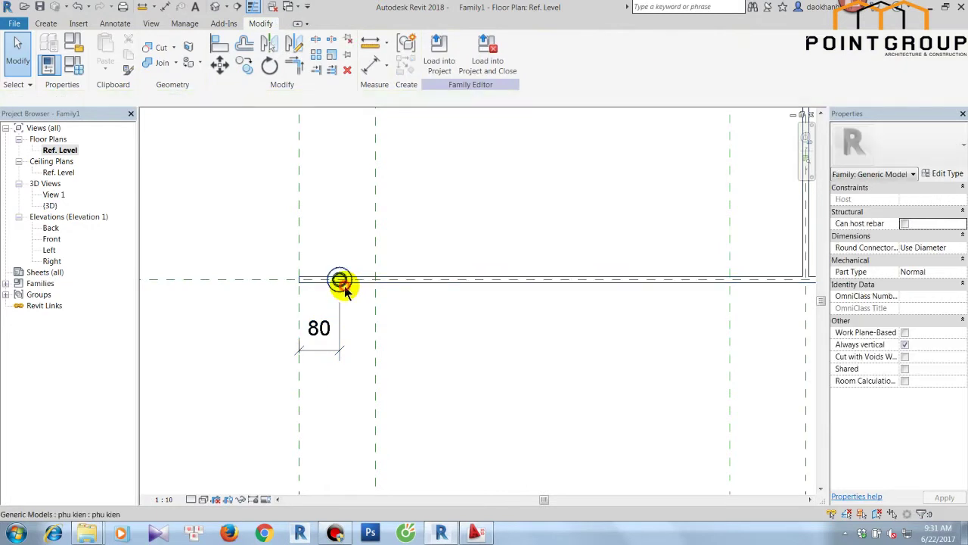
scroll(341, 283, up, 2)
click(298, 371)
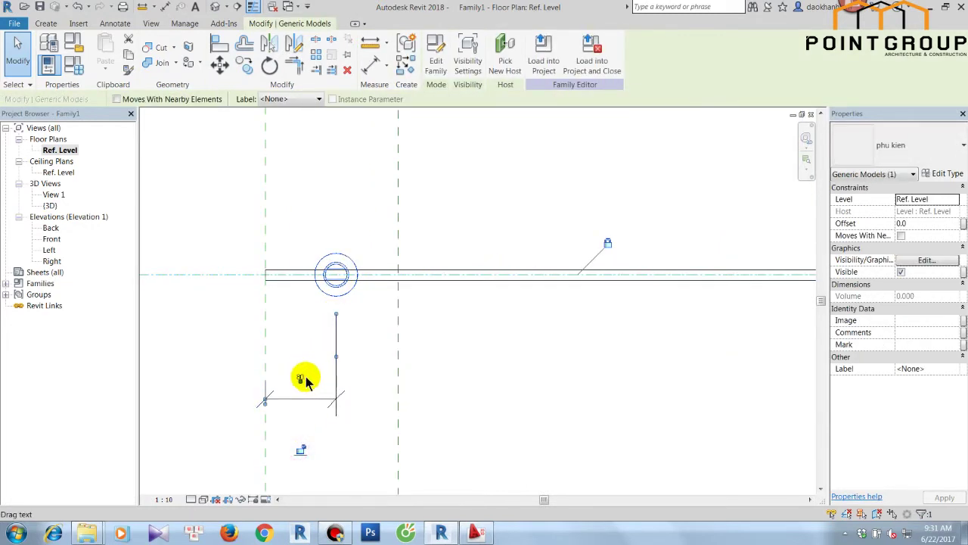
click(325, 333)
scroll(328, 335, down, 2)
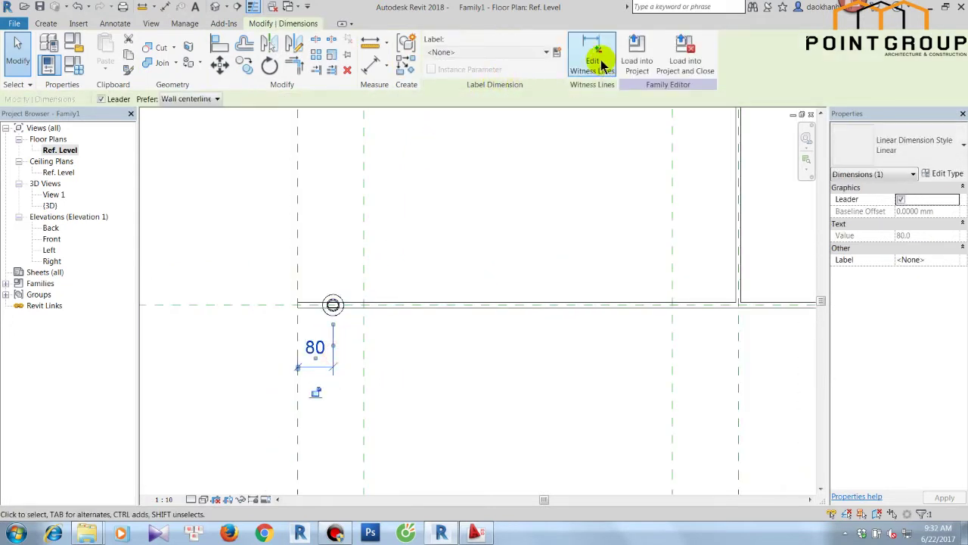
click(599, 70)
click(363, 376)
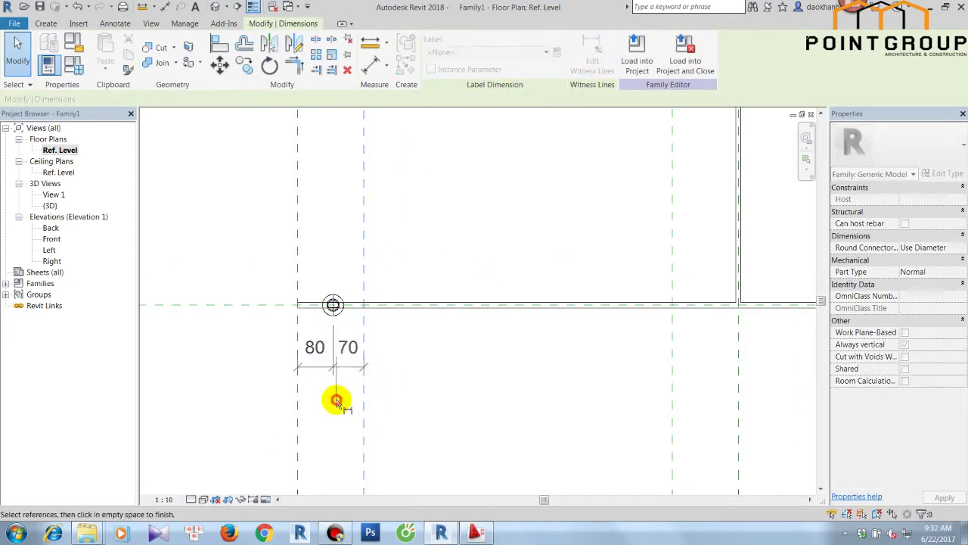
click(333, 363)
click(333, 305)
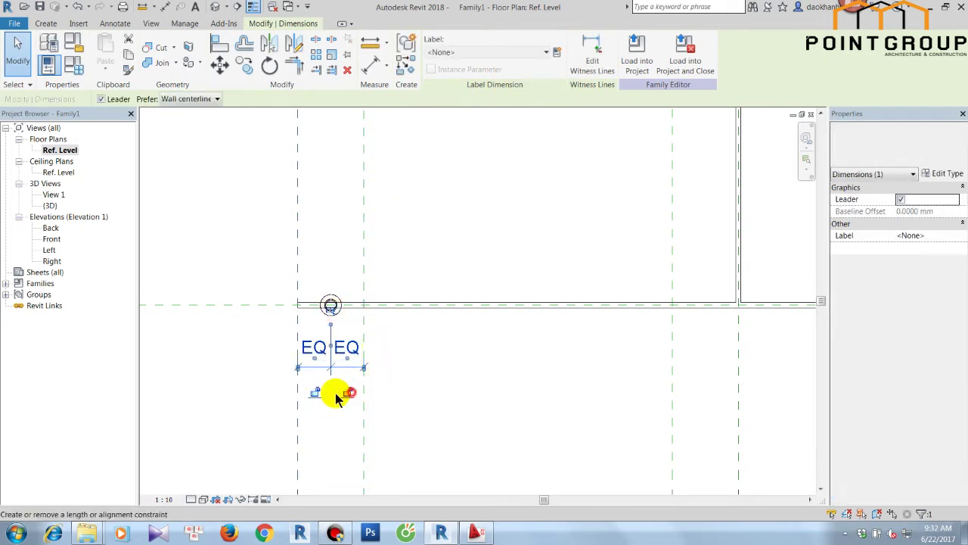
Verify the phu kien fitting now sits centred between the left leg planes.
click(420, 386)
scroll(422, 356, down, 3)
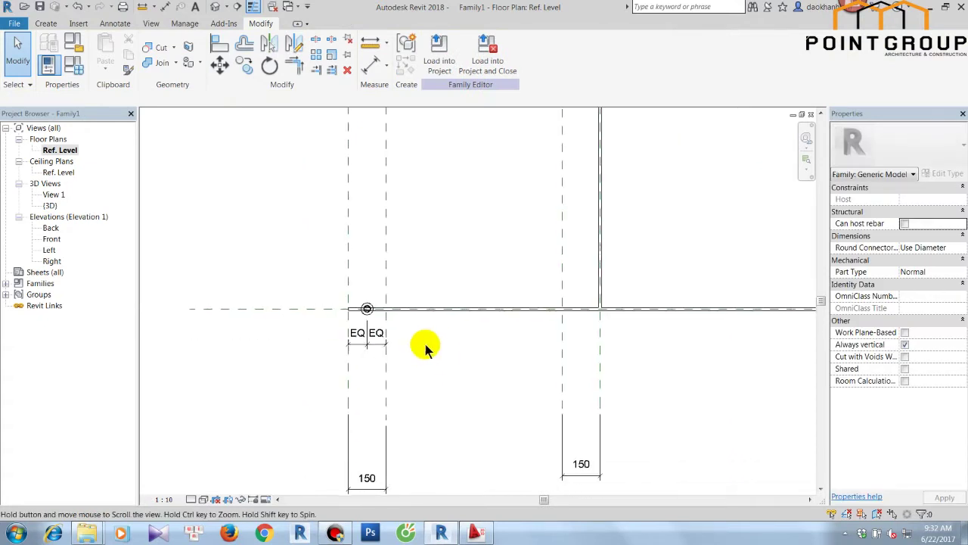
scroll(407, 303, up, 2)
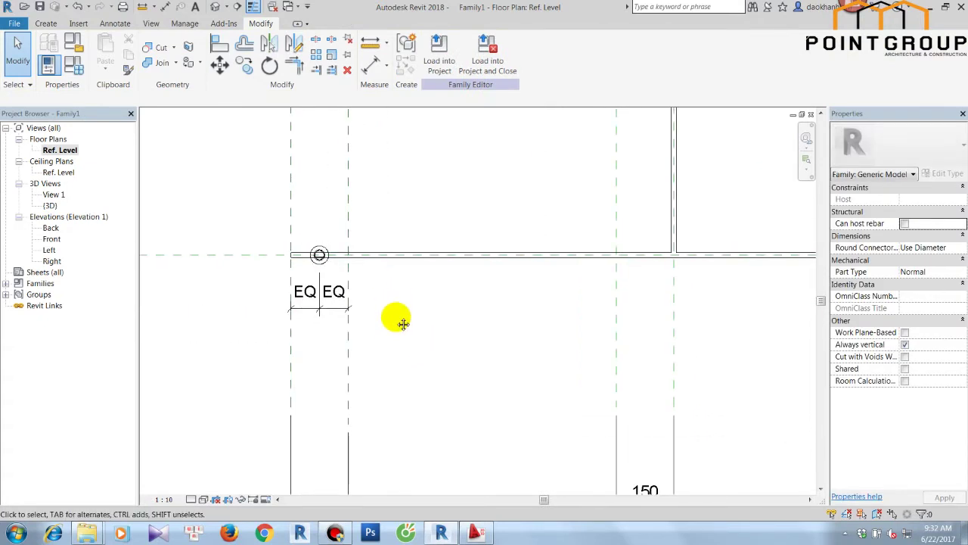
middle_drag(361, 285, 361, 295)
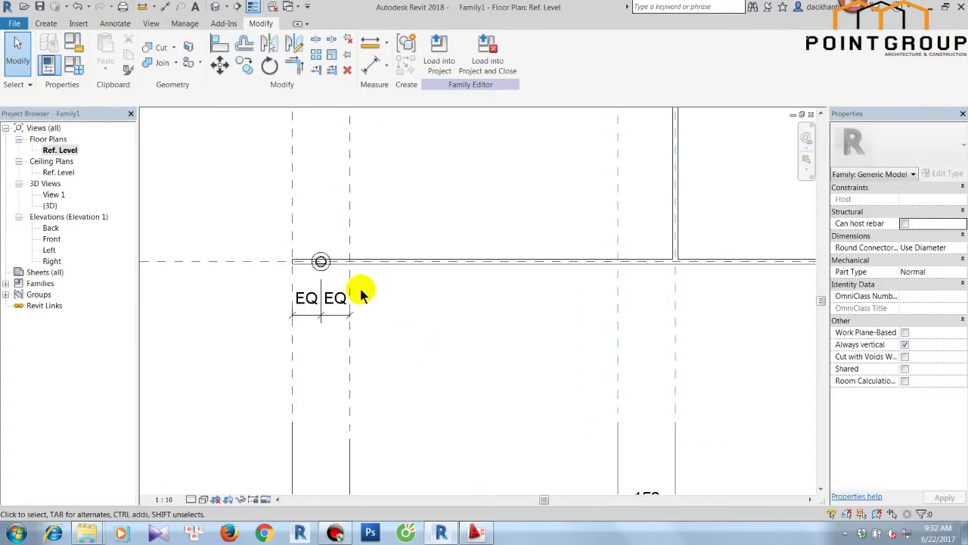
click(324, 265)
scroll(411, 302, down, 2)
click(443, 368)
Copy the phu kien fitting onto the right pair of reference planes with CO.
scroll(318, 344, up, 2)
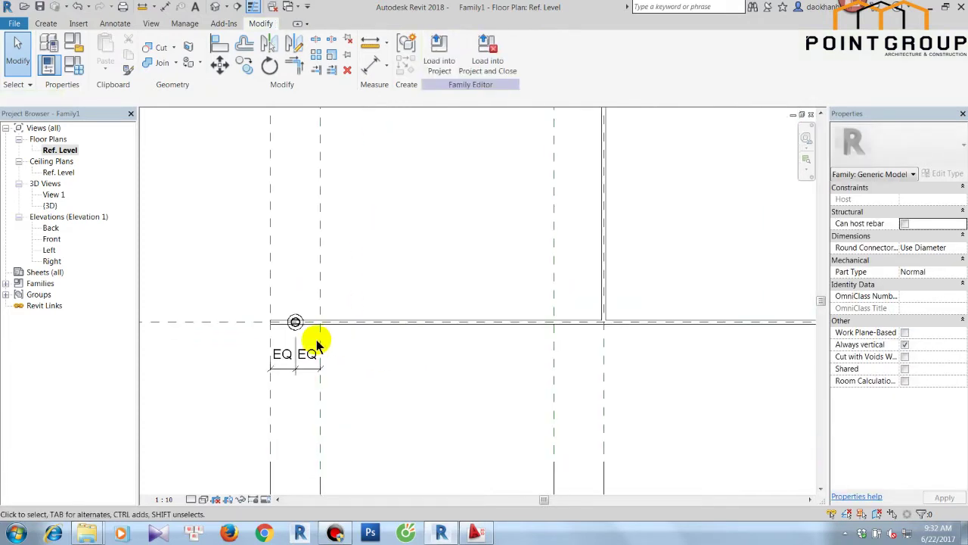
click(295, 331)
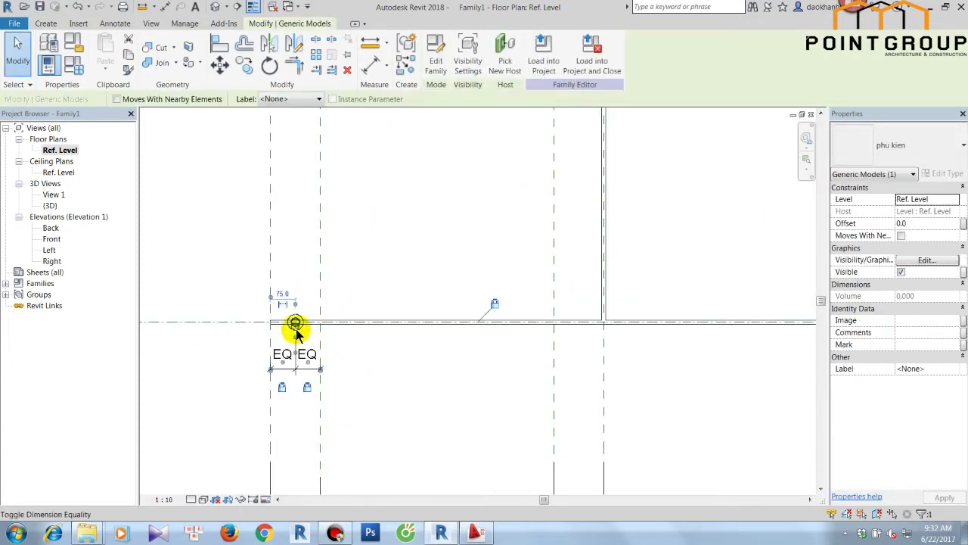
key(c)
key(o)
scroll(295, 324, up, 2)
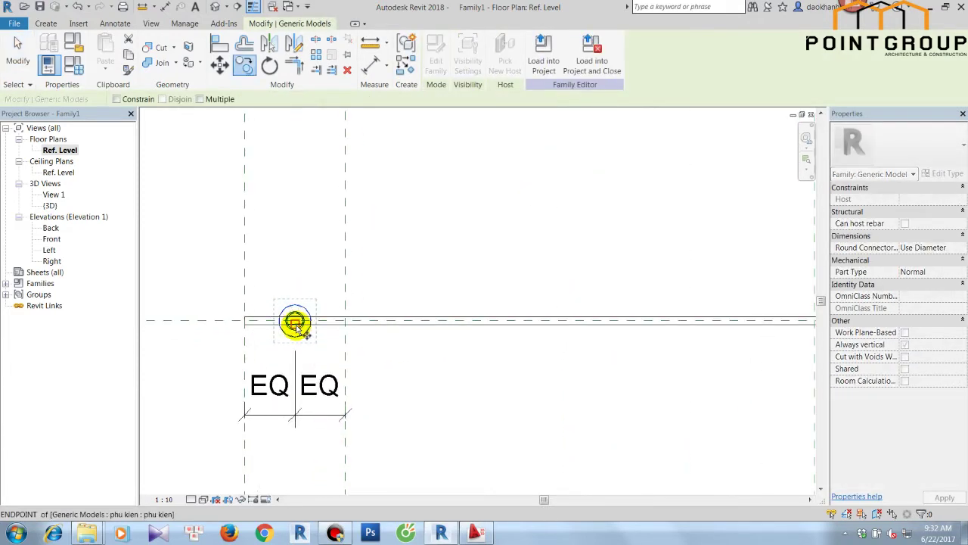
scroll(297, 324, up, 2)
click(295, 321)
scroll(325, 327, down, 2)
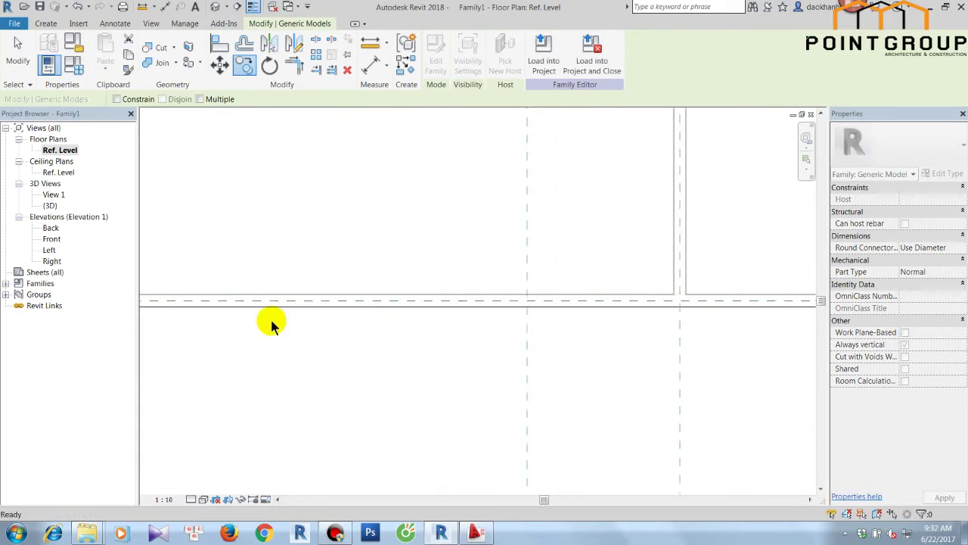
click(541, 307)
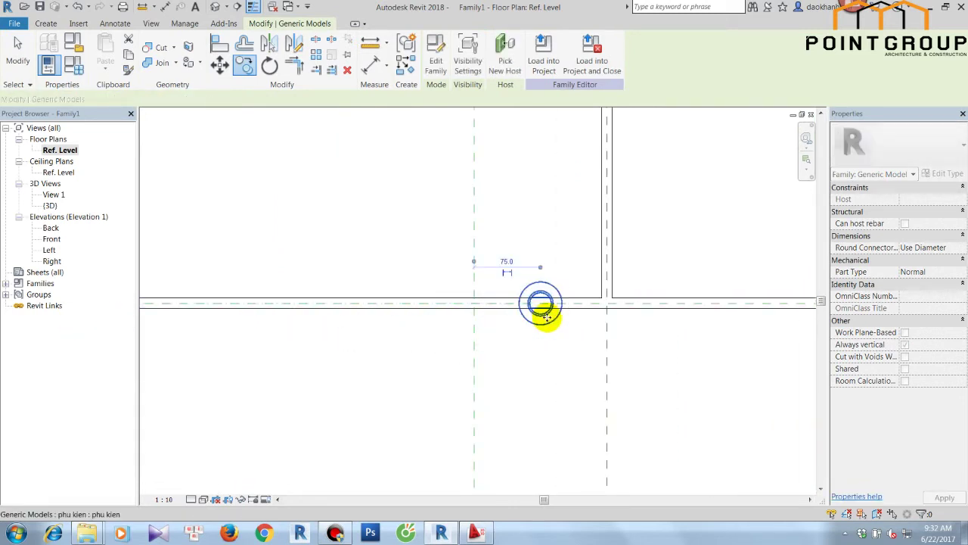
middle_drag(504, 367, 514, 363)
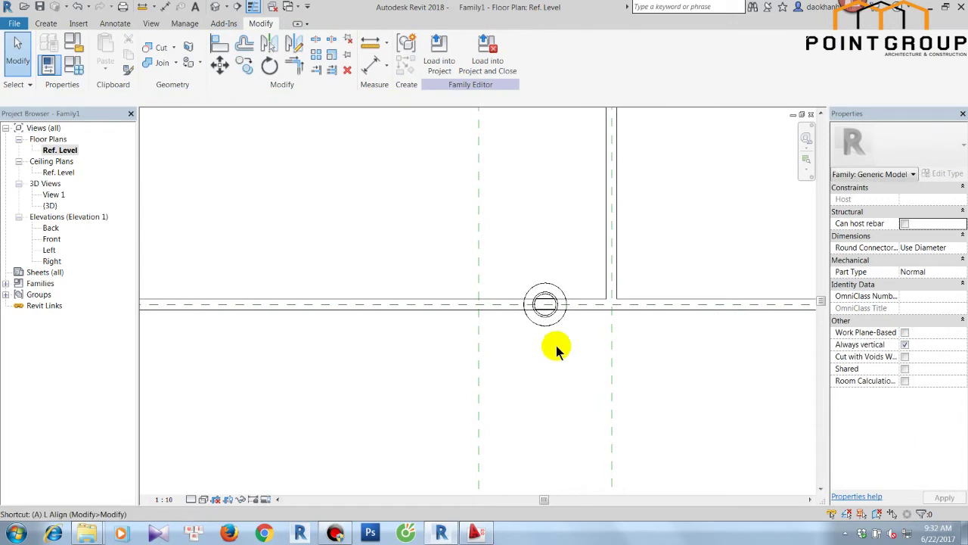
Align the copied fitting to the horizontal panel line and lock it.
key(l)
click(598, 306)
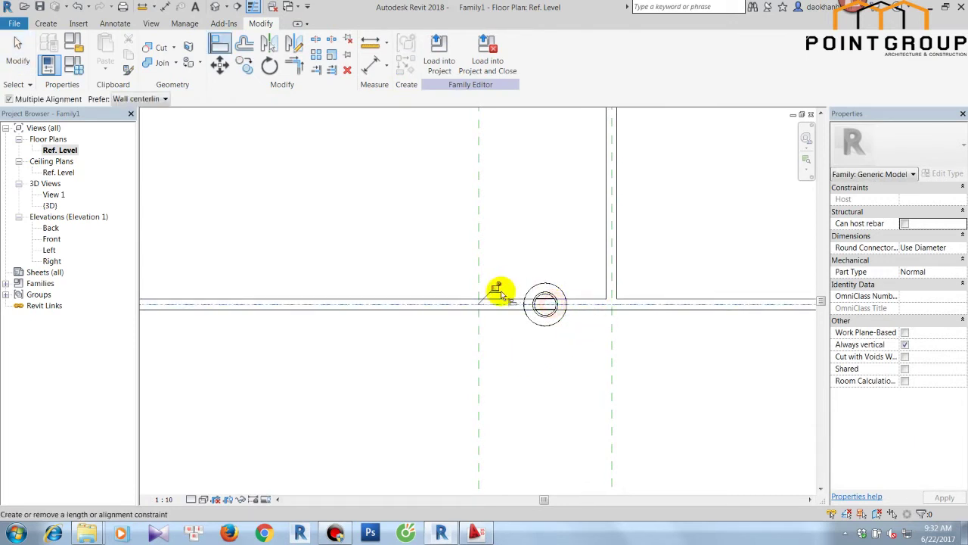
click(497, 289)
scroll(521, 355, down, 1)
Add a 75 | 75 aligned dimension from the left plane through the fitting to the right plane.
key(d)
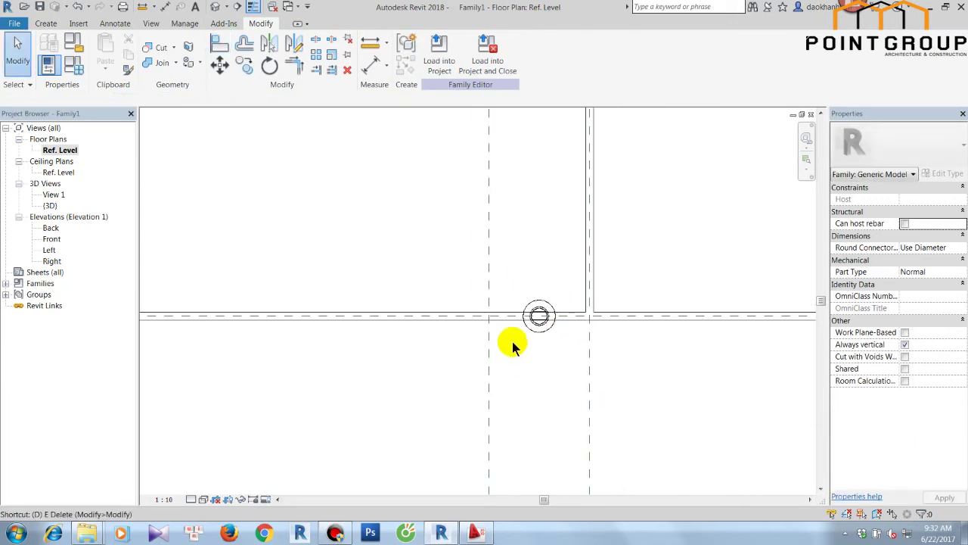
key(i)
click(491, 347)
key(Escape)
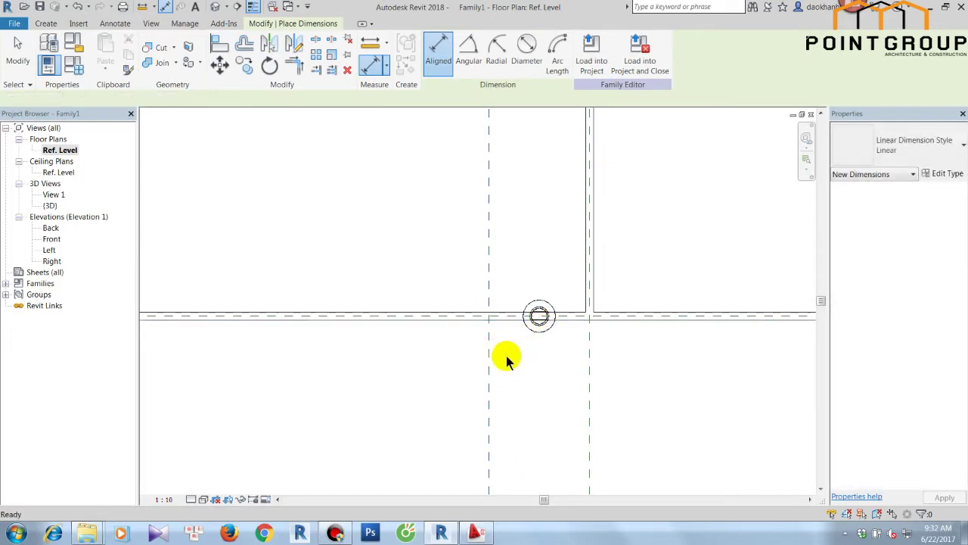
key(Escape)
click(491, 356)
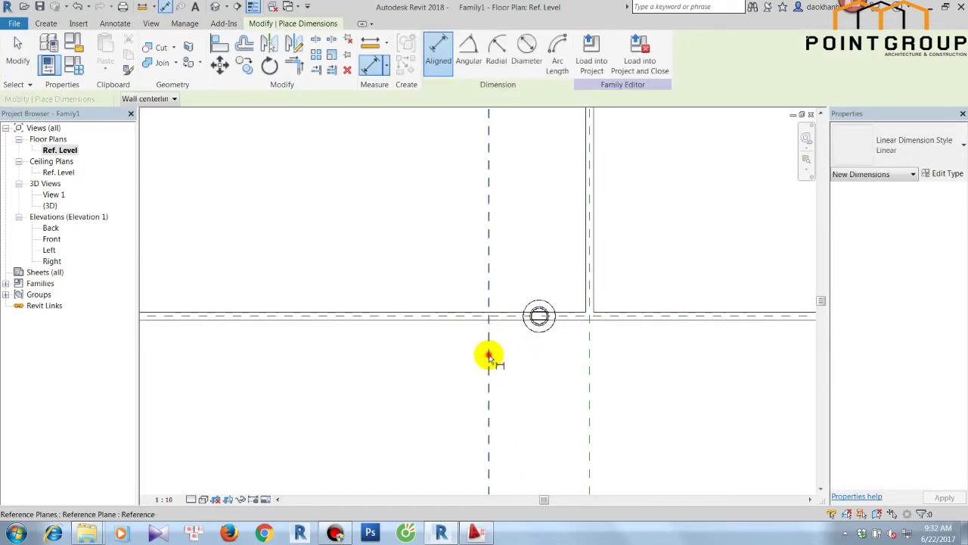
click(540, 318)
click(590, 368)
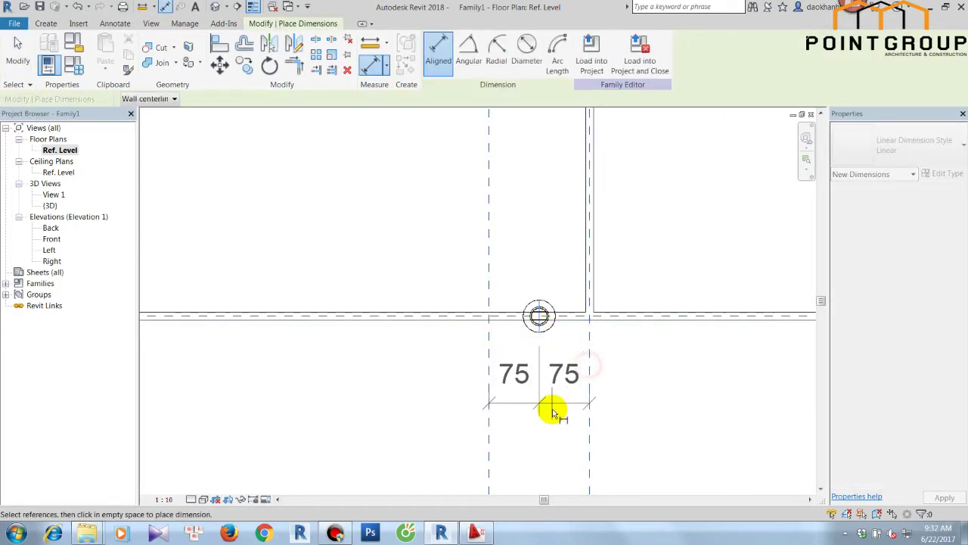
click(556, 401)
scroll(545, 346, down, 1)
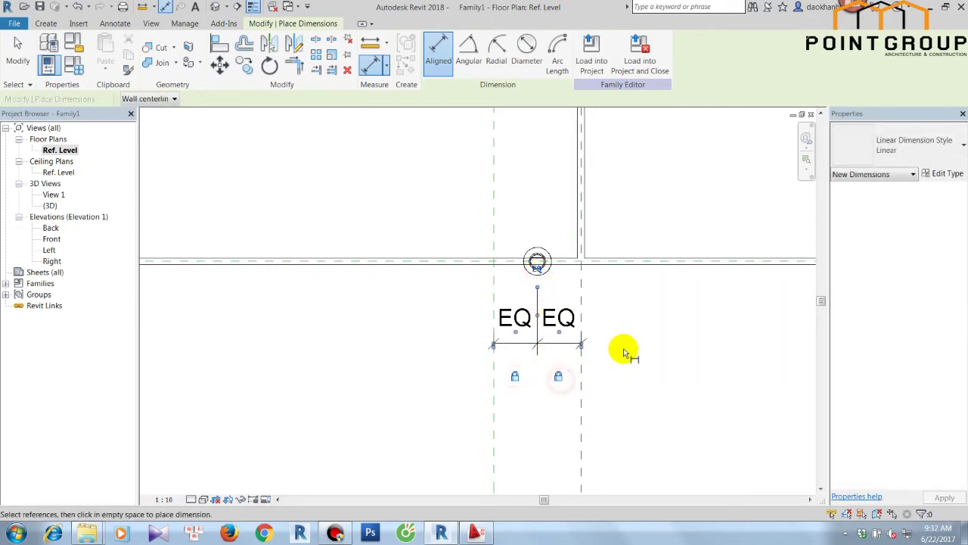
scroll(623, 352, down, 2)
key(Escape)
key(Escape)
scroll(605, 348, up, 1)
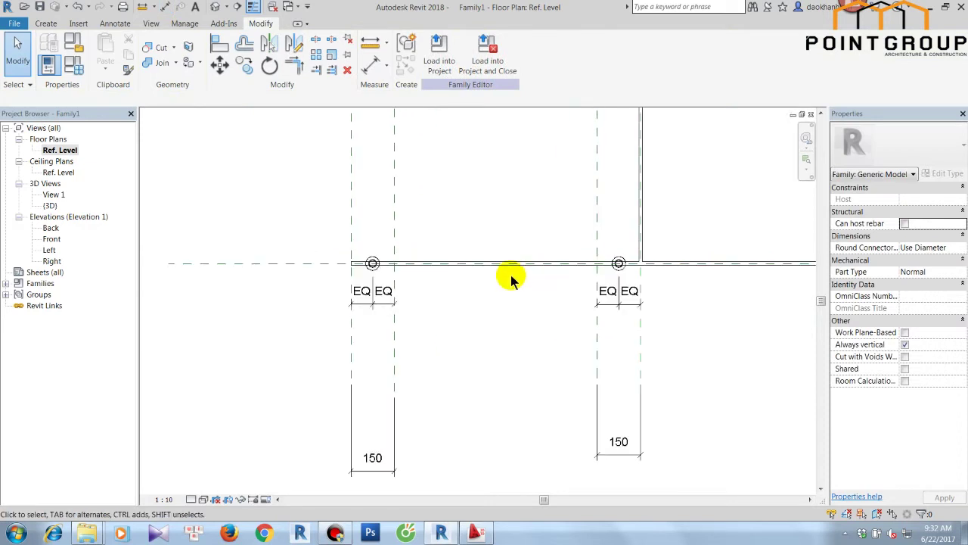
Edit the panel extrusion sketch and draw a short line at the right reference plane.
double_click(519, 267)
scroll(605, 249, up, 2)
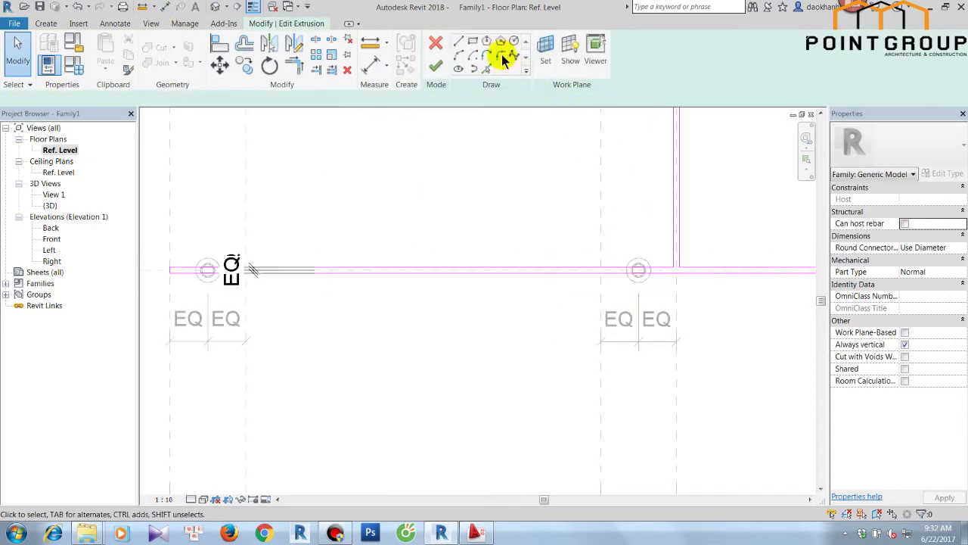
click(460, 41)
scroll(605, 266, up, 1)
scroll(594, 264, up, 1)
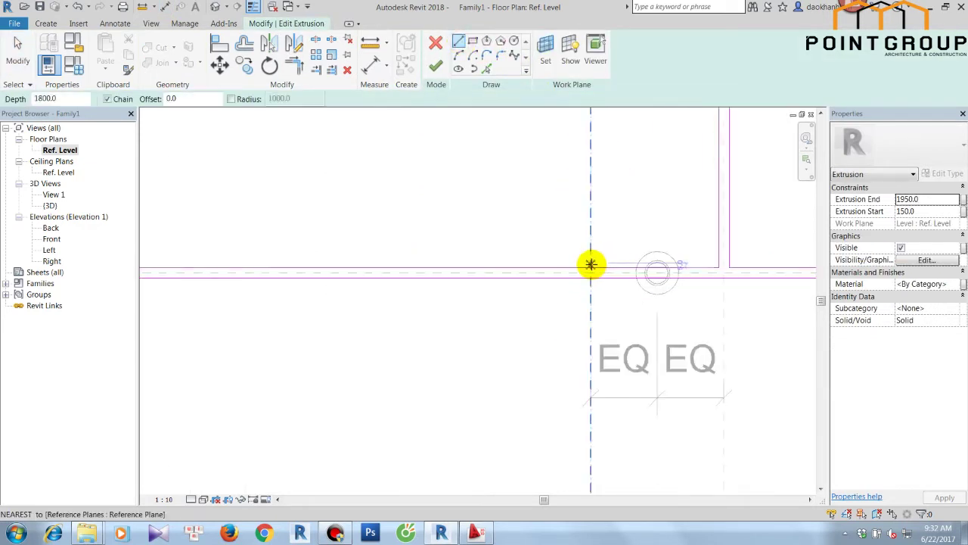
click(591, 266)
click(591, 275)
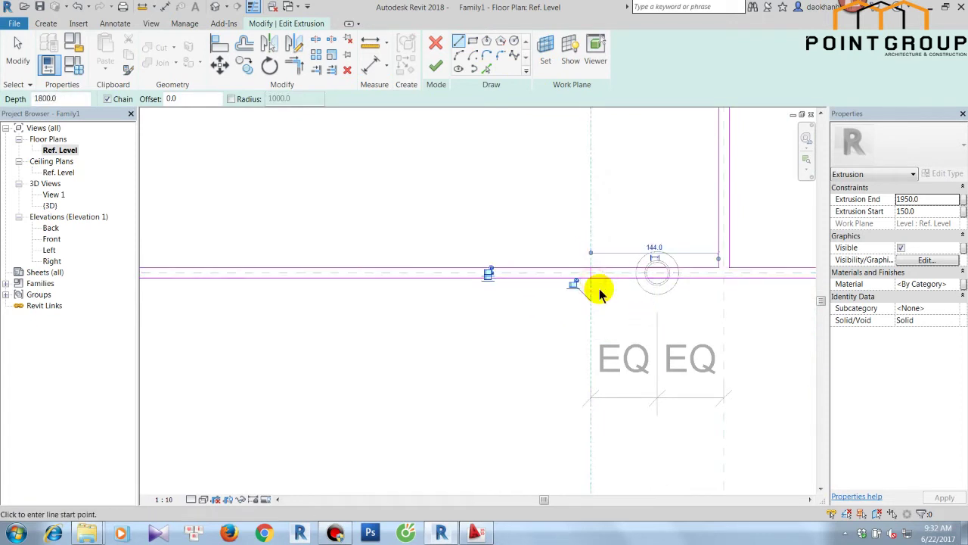
key(Escape)
key(Escape)
scroll(394, 318, down, 2)
scroll(424, 295, up, 2)
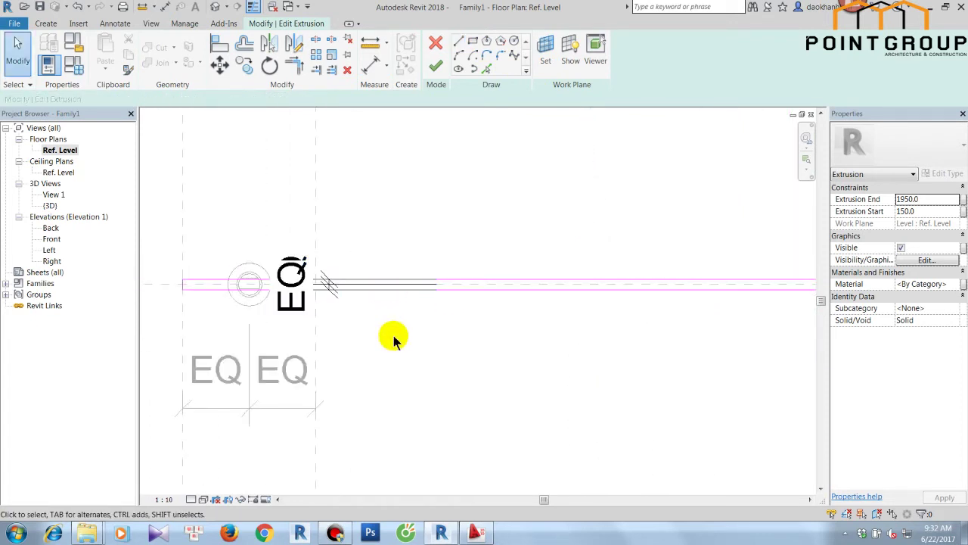
Move the EQ dimension labels aside so they don't obstruct the sketch.
click(303, 271)
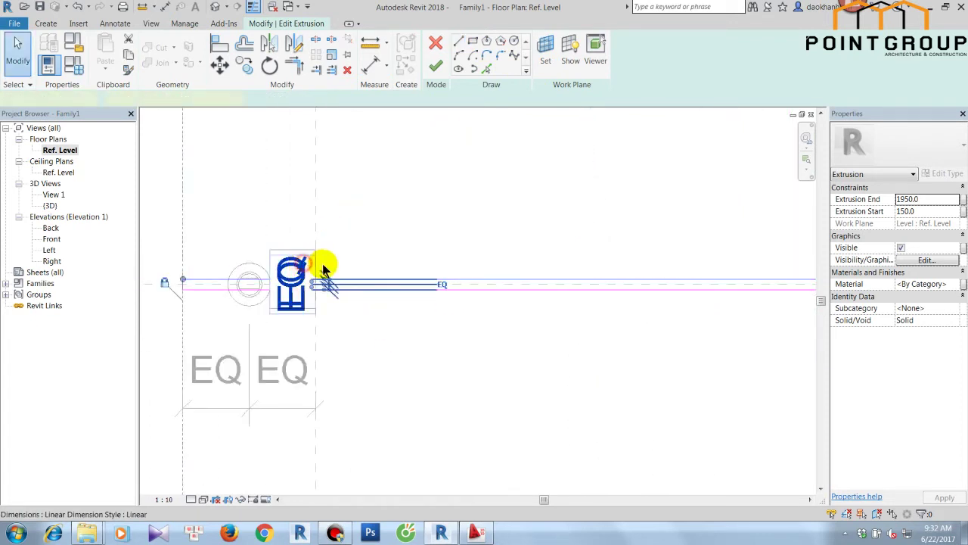
mouse_move(323, 269)
mouse_down()
mouse_move(454, 270)
mouse_move(348, 272)
mouse_up()
middle_drag(669, 291, 456, 303)
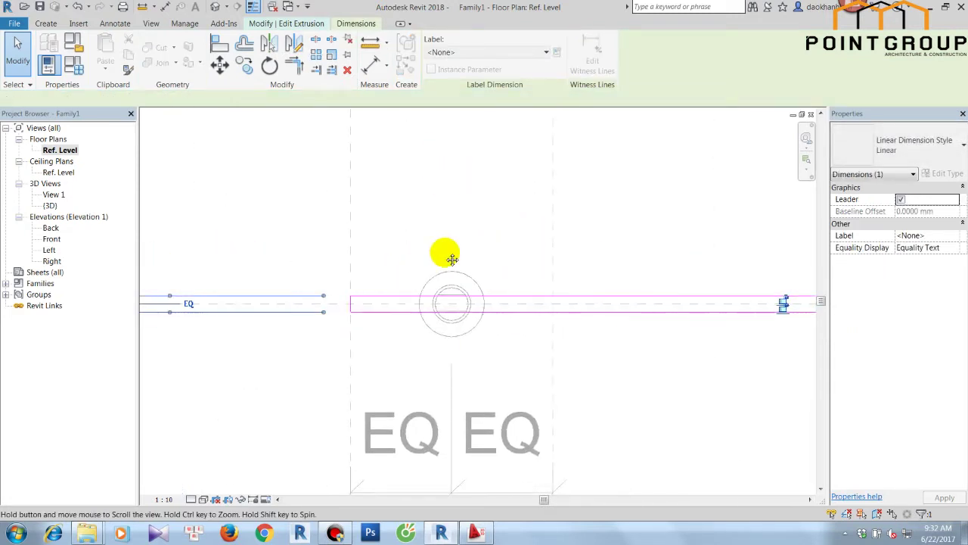
key(Escape)
scroll(453, 250, down, 2)
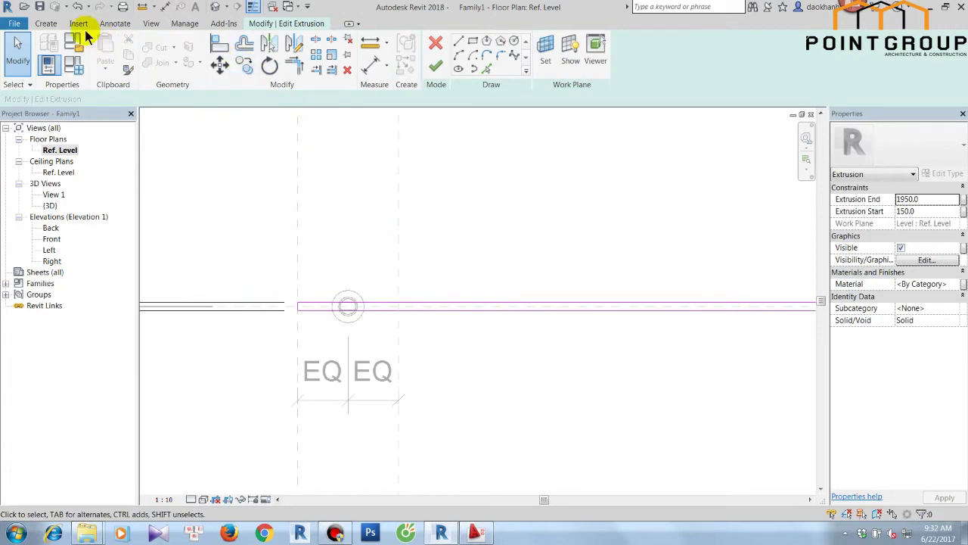
Split the panel sketch line at the leg position with Split Element (SL).
click(458, 42)
scroll(469, 277, up, 2)
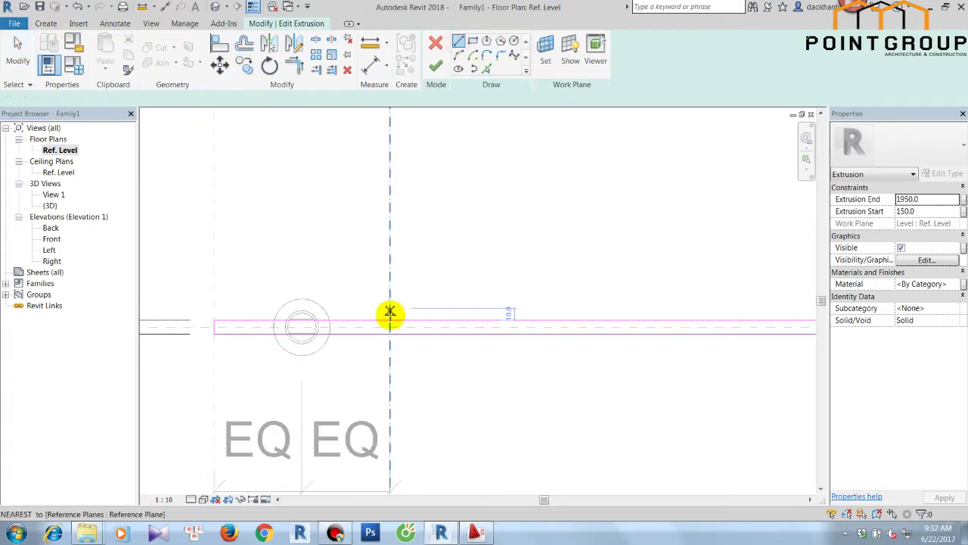
click(390, 327)
key(Escape)
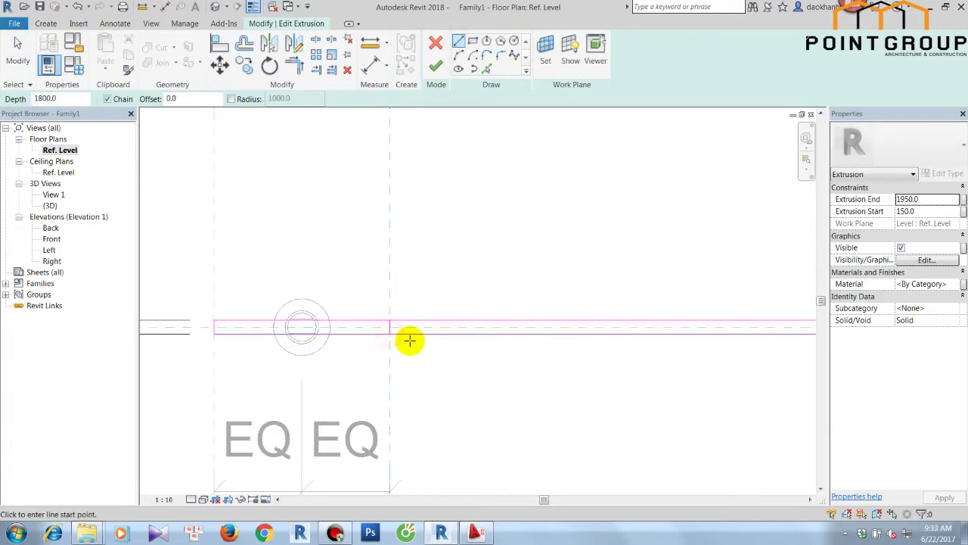
key(Escape)
scroll(445, 356, down, 1)
middle_drag(445, 356, 486, 379)
key(s)
key(l)
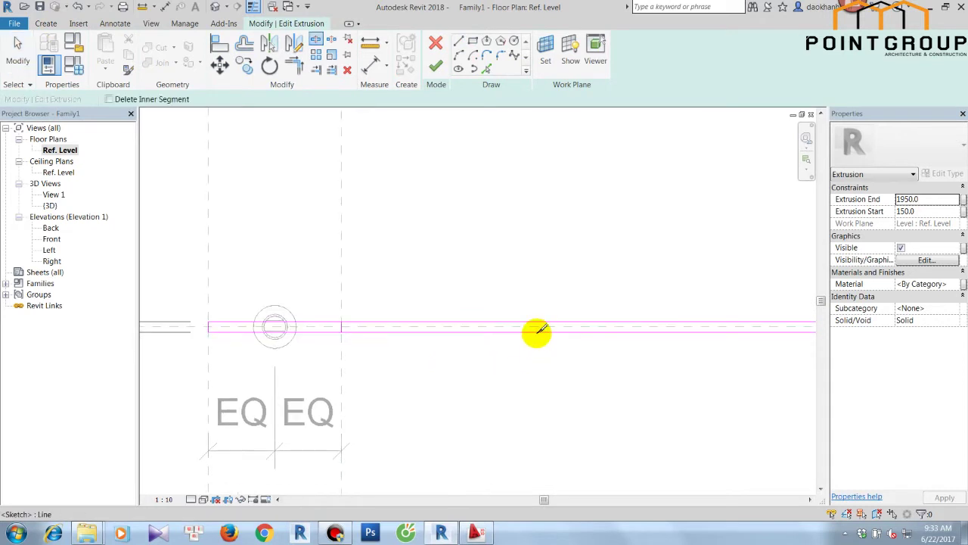
click(545, 321)
scroll(331, 341, up, 1)
key(Escape)
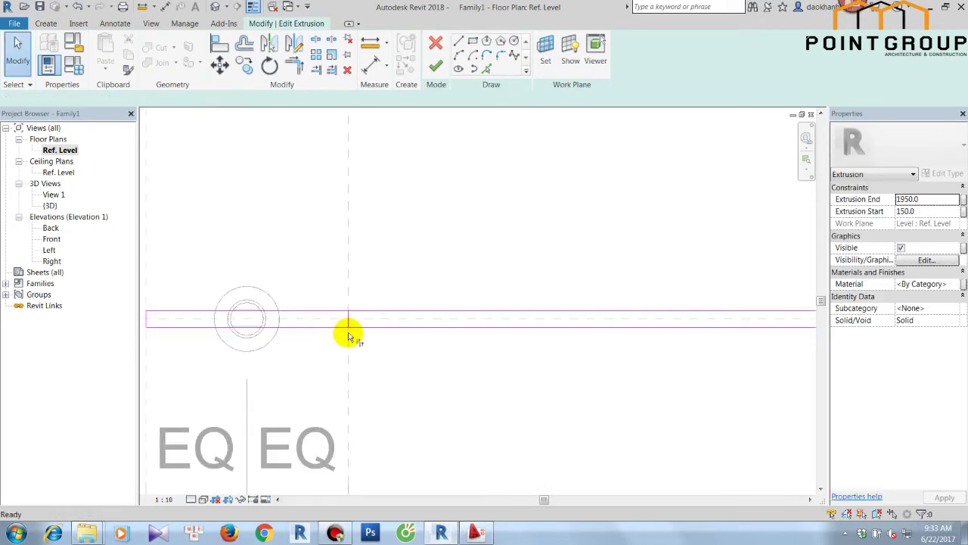
scroll(346, 325, up, 1)
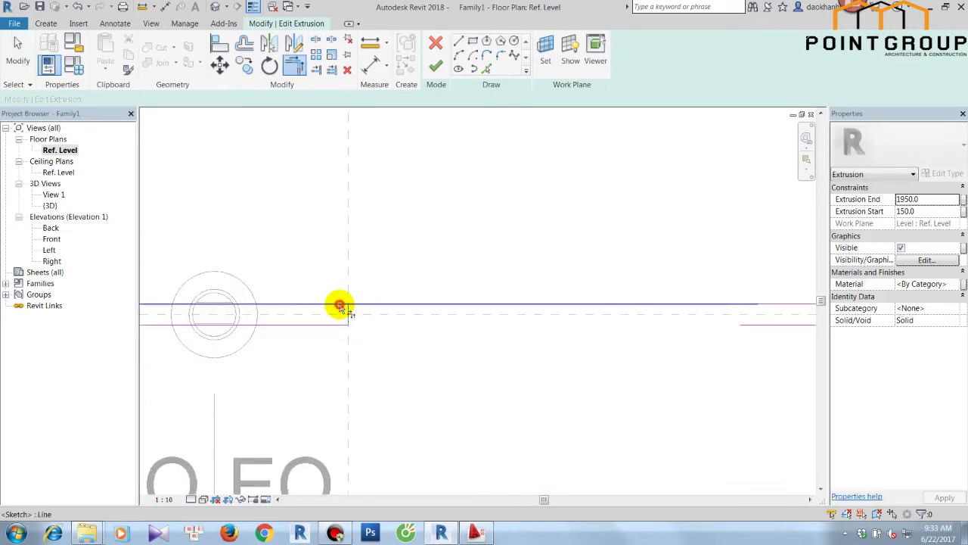
scroll(340, 302, up, 1)
mouse_move(282, 345)
middle_down()
mouse_move(363, 347)
mouse_move(202, 347)
middle_up()
Trim the sketch lines to a corner (TR) and finish the panel extrusion.
key(t)
key(r)
click(625, 307)
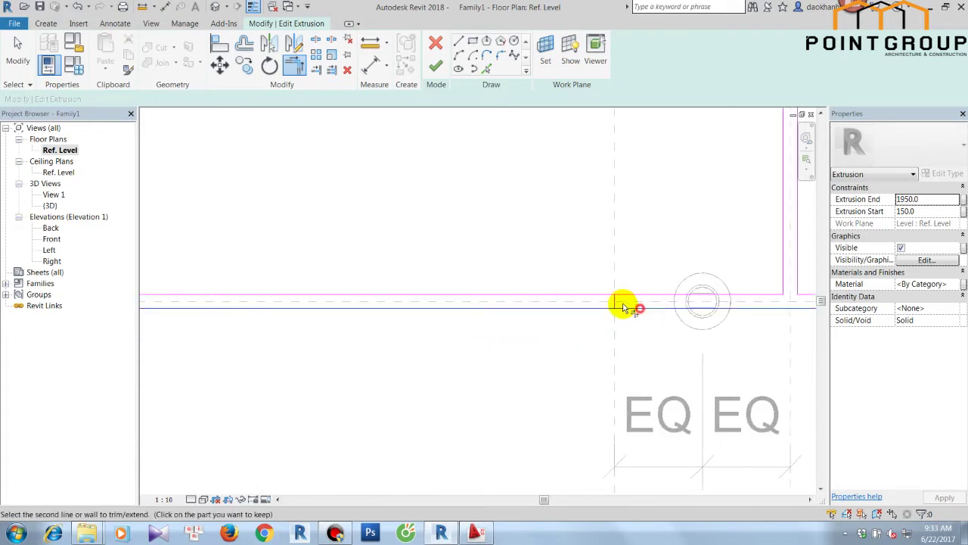
click(627, 300)
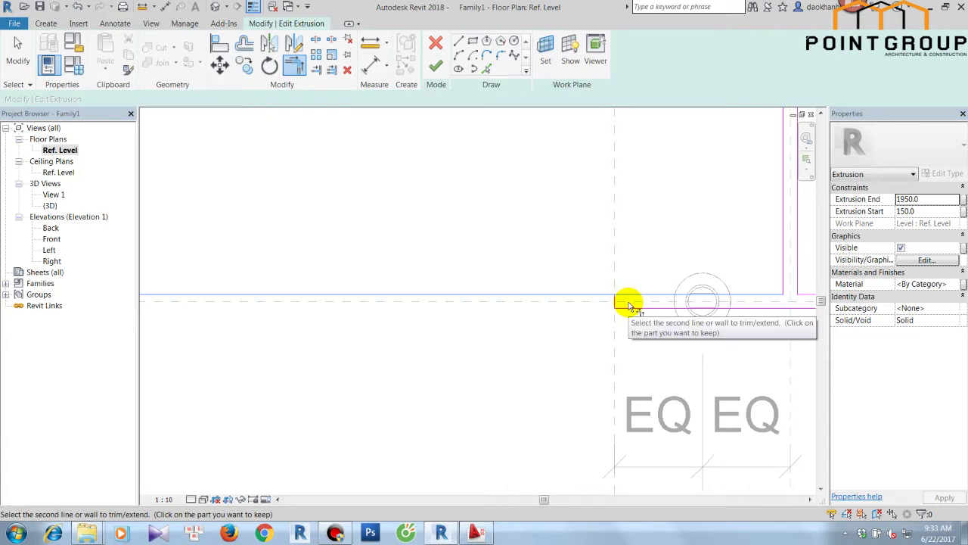
click(510, 298)
key(Escape)
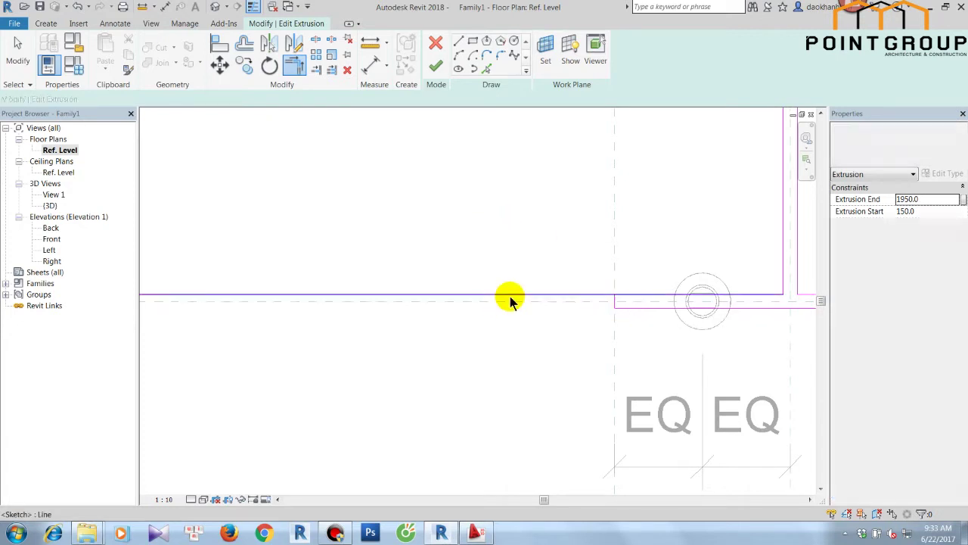
scroll(522, 298, down, 2)
scroll(579, 301, up, 2)
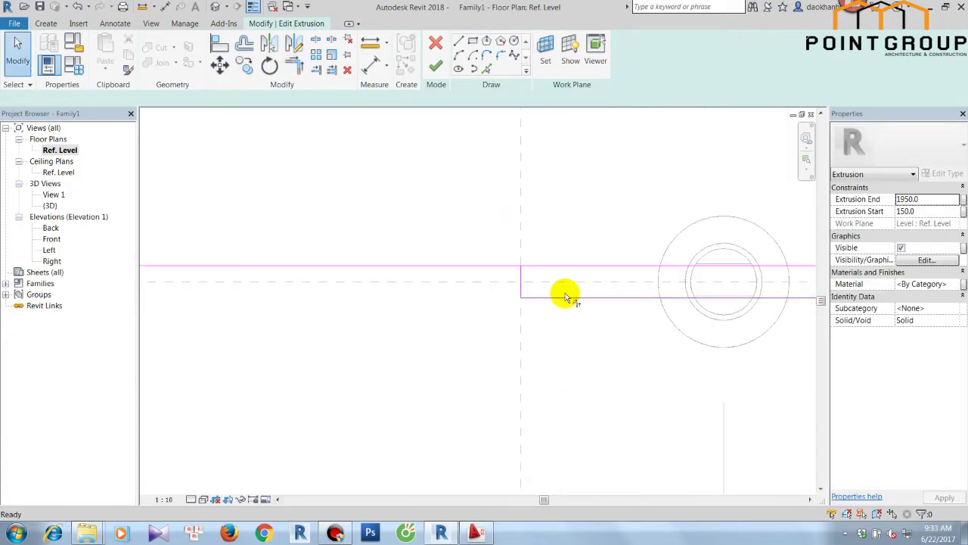
scroll(532, 264, down, 1)
scroll(480, 229, down, 2)
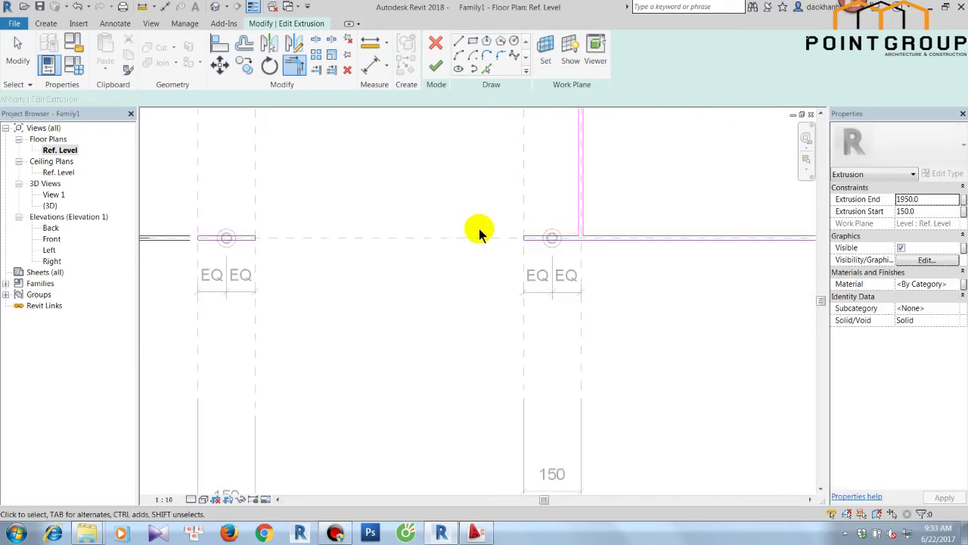
click(436, 67)
Dismiss the save reminder and orbit the partition in 3D to a front-on view.
scroll(472, 269, down, 2)
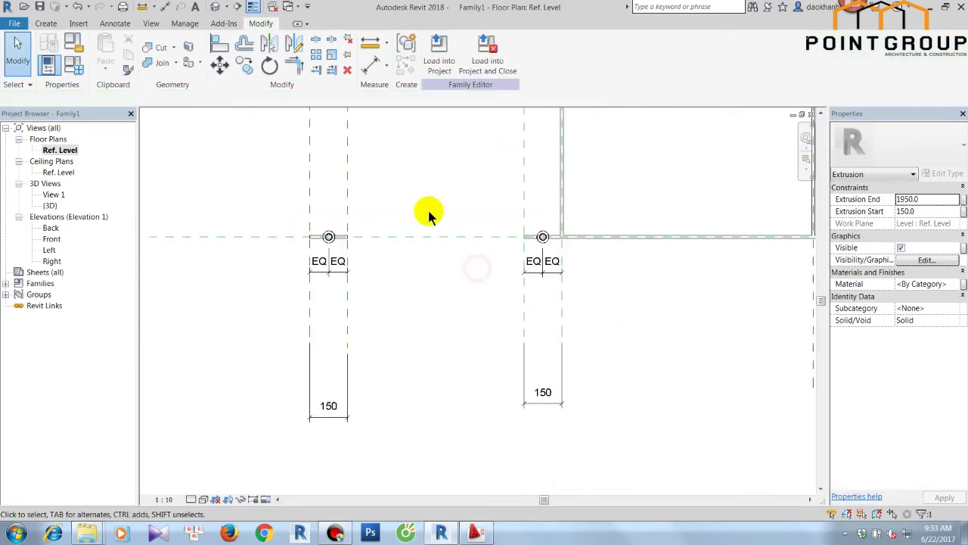
click(432, 212)
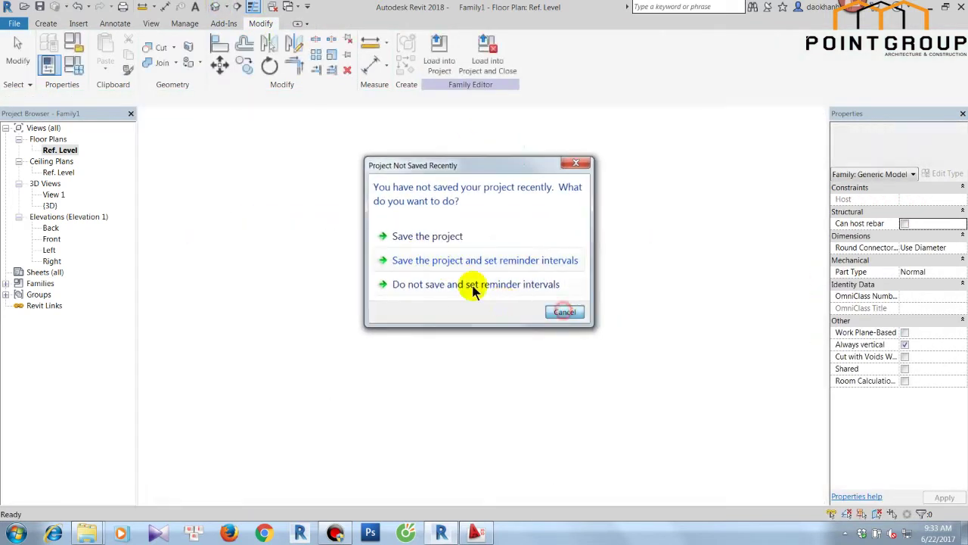
click(471, 286)
shift+middle_drag(471, 276, 551, 371)
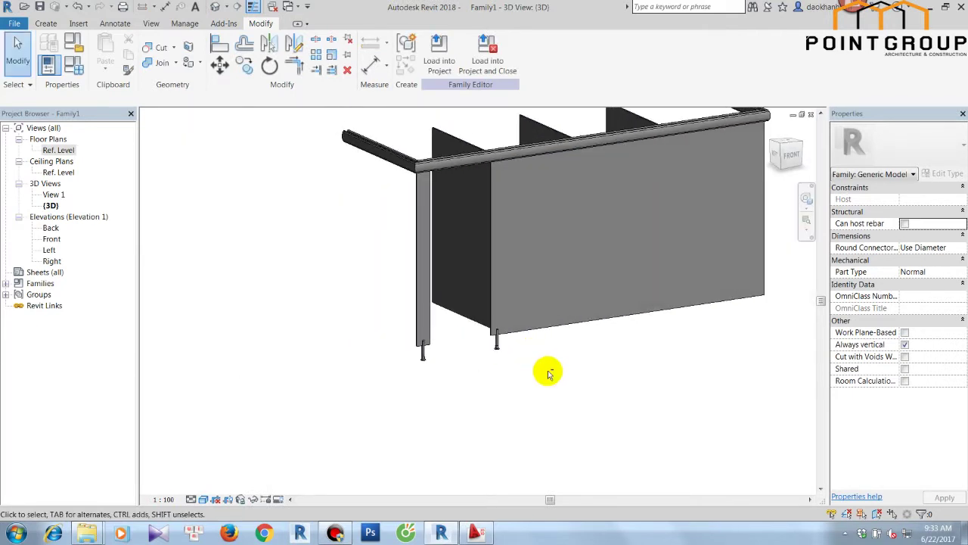
scroll(465, 296, up, 3)
scroll(432, 328, up, 2)
shift+middle_drag(421, 324, 446, 325)
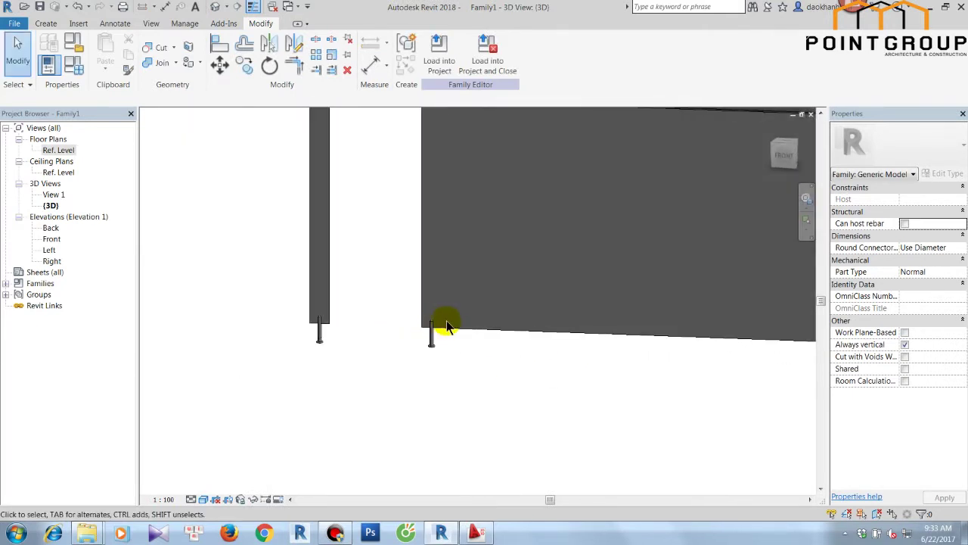
In the Ref. Level plan, align the panel end to the left leg's reference plane.
double_click(61, 150)
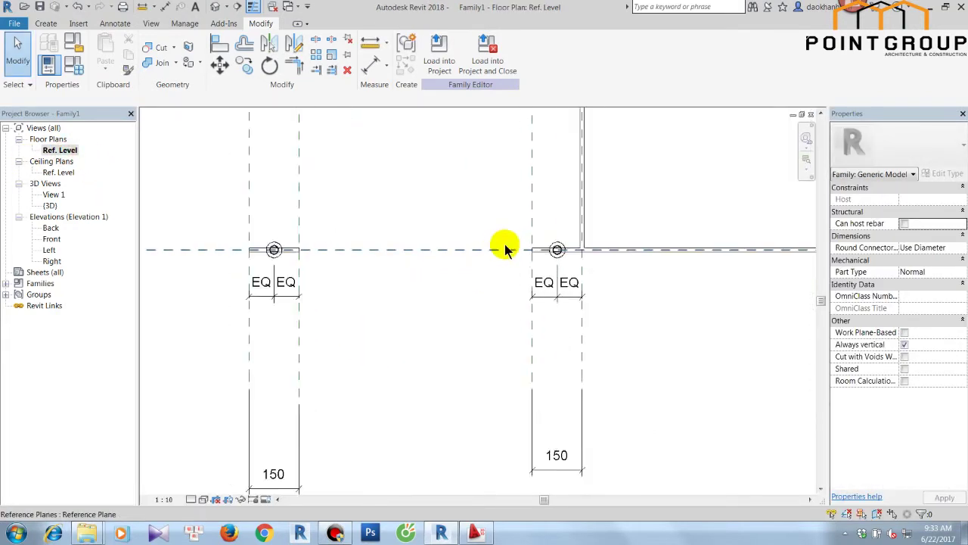
scroll(503, 257, up, 2)
key(a)
key(l)
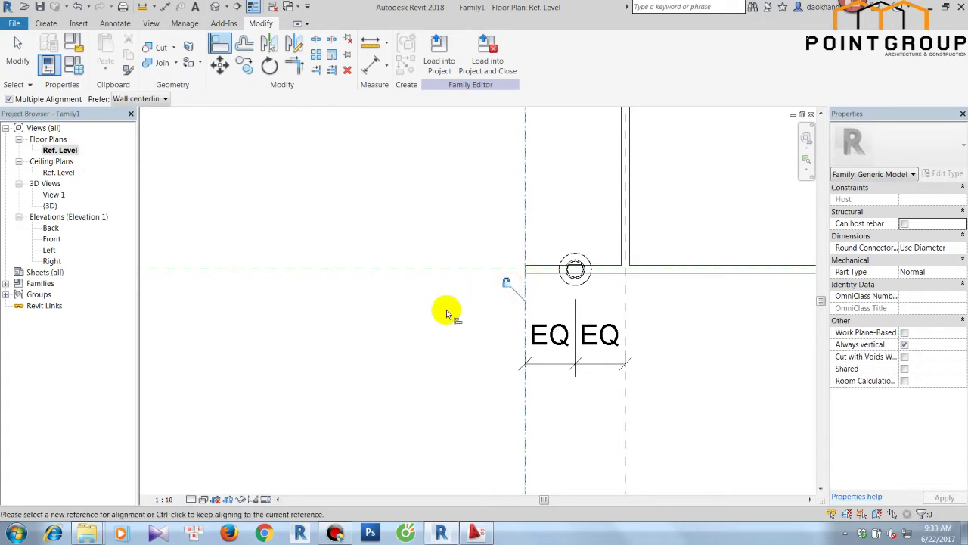
middle_drag(705, 225, 342, 253)
click(272, 247)
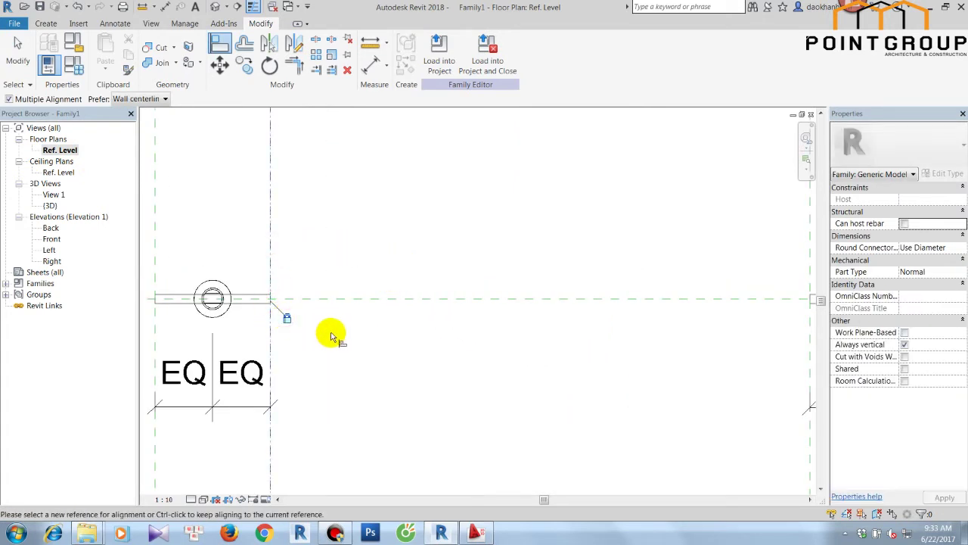
scroll(386, 333, down, 2)
key(Escape)
scroll(412, 330, down, 2)
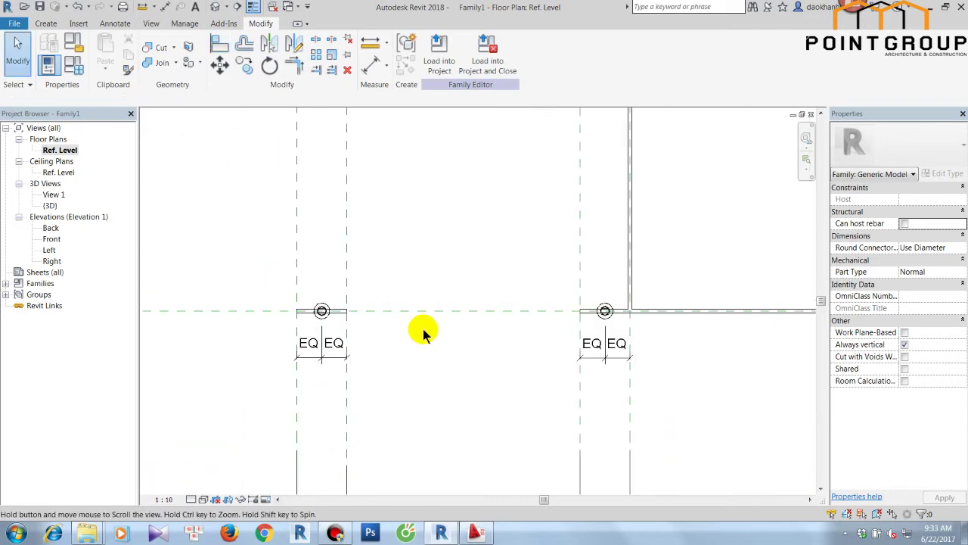
scroll(431, 337, up, 1)
scroll(304, 316, up, 2)
Create a 250-deep, 700-long rectangular extrusion between the leg reference planes, edge locked.
click(304, 315)
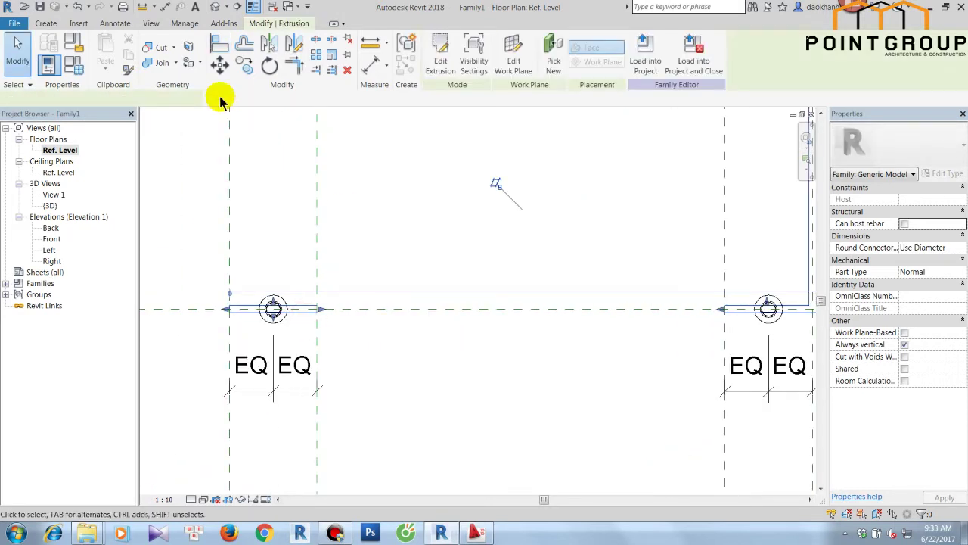
key(Escape)
click(46, 24)
click(103, 41)
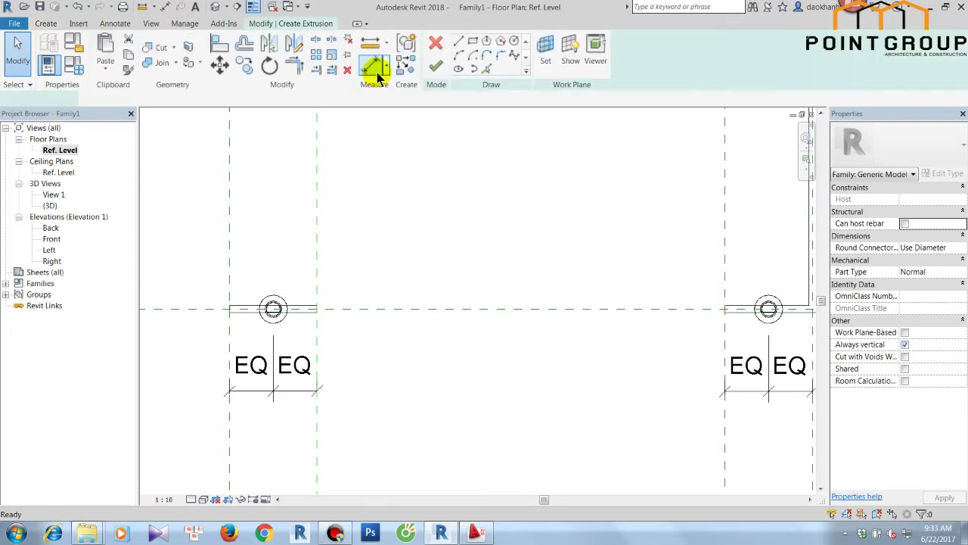
click(477, 47)
scroll(323, 306, up, 2)
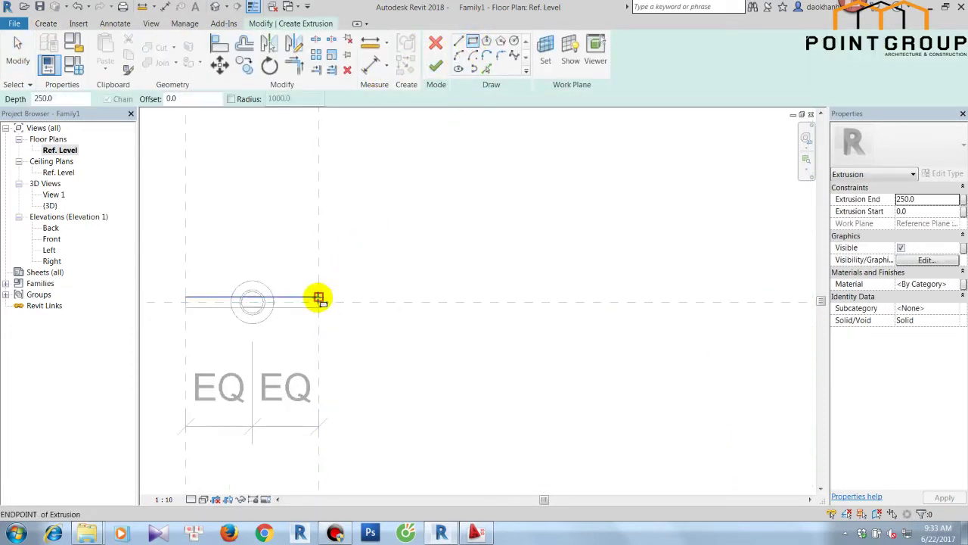
click(319, 298)
middle_drag(529, 328, 411, 303)
scroll(550, 277, up, 2)
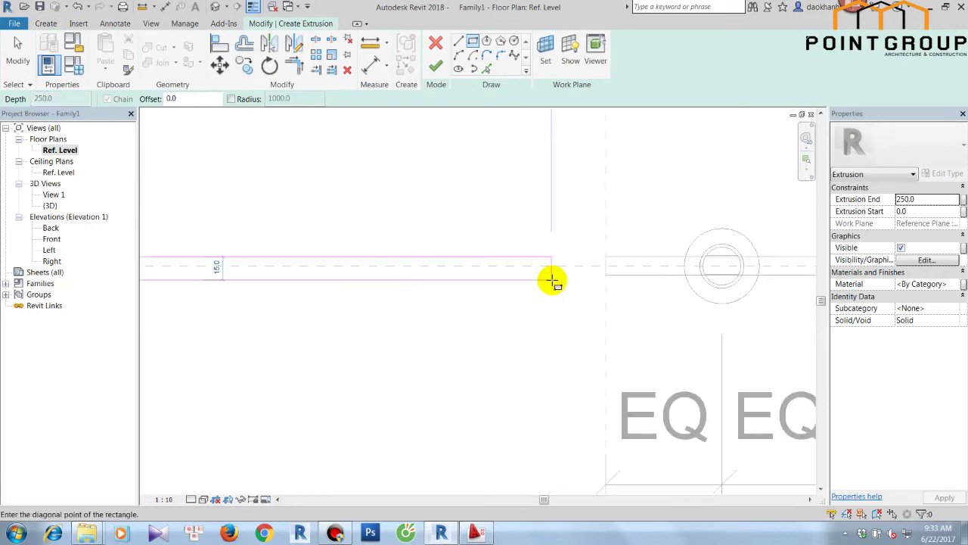
click(602, 274)
scroll(586, 287, down, 2)
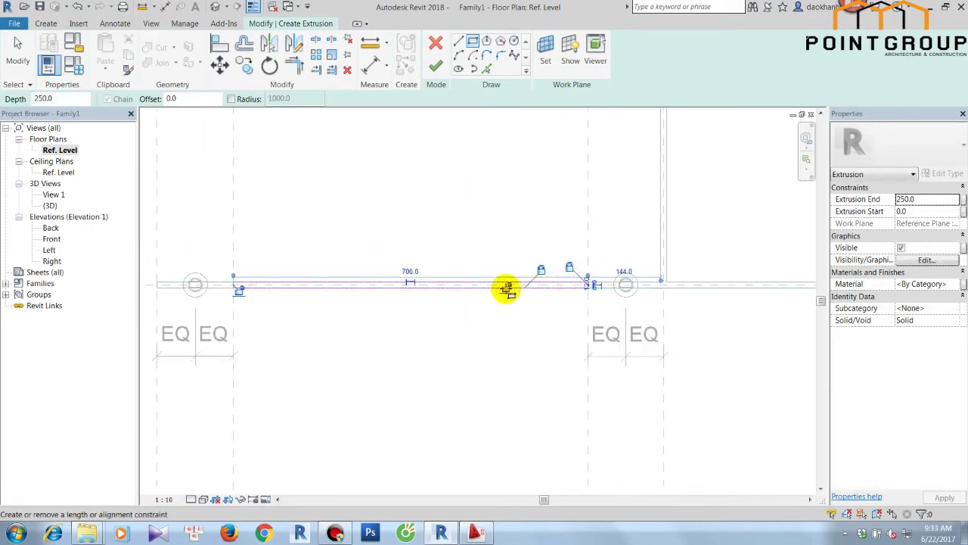
click(240, 288)
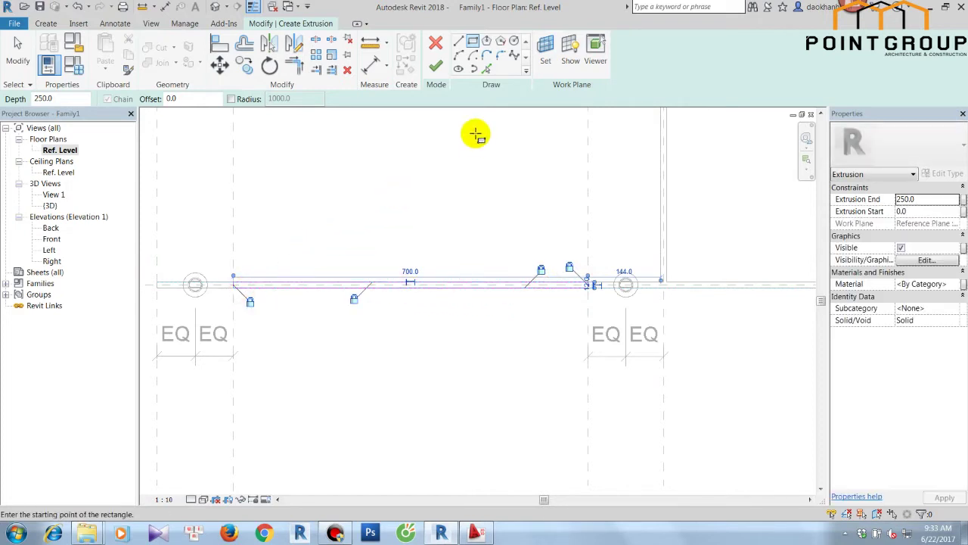
click(437, 67)
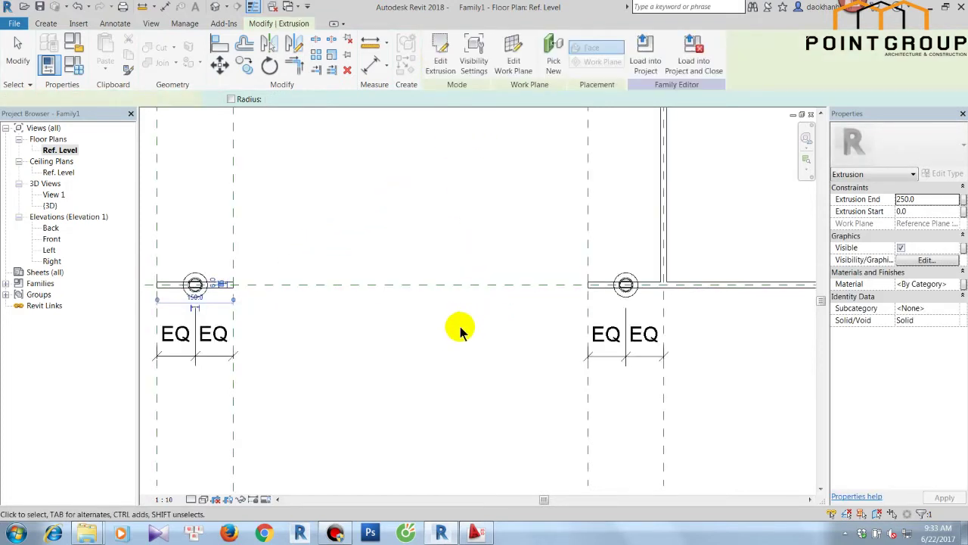
In the Front elevation, stretch the new extrusion down and lower its top to the rail line (-50).
scroll(437, 318, down, 1)
click(419, 321)
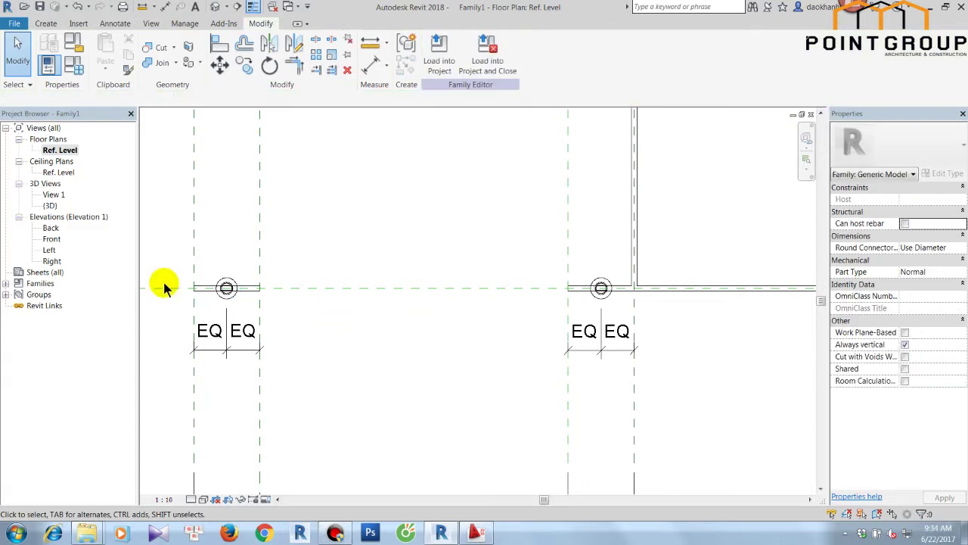
double_click(52, 238)
click(337, 343)
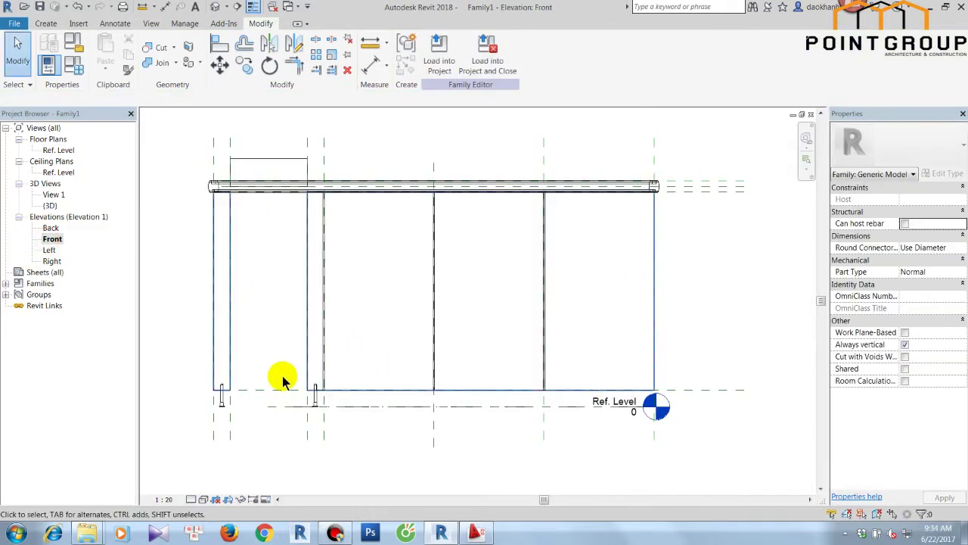
click(281, 158)
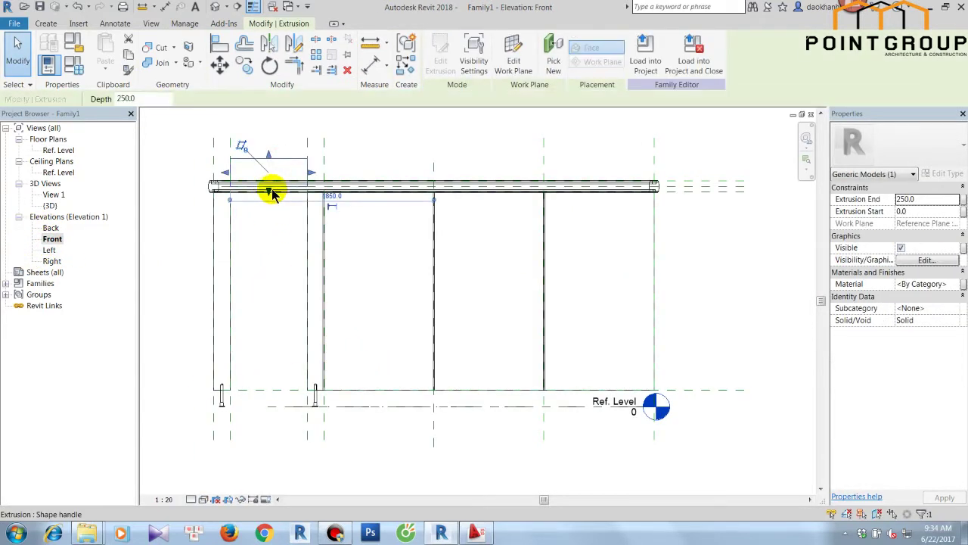
drag(269, 193, 264, 390)
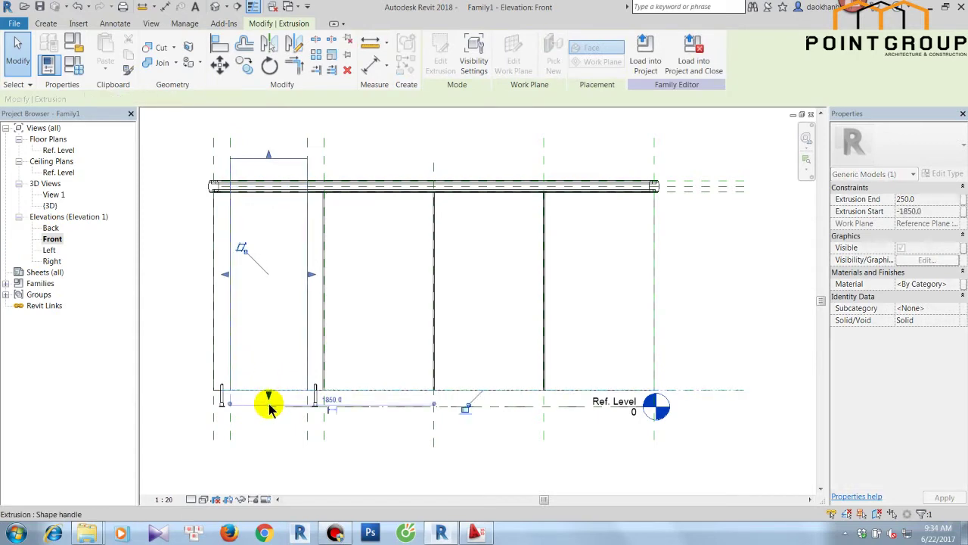
scroll(281, 219, up, 1)
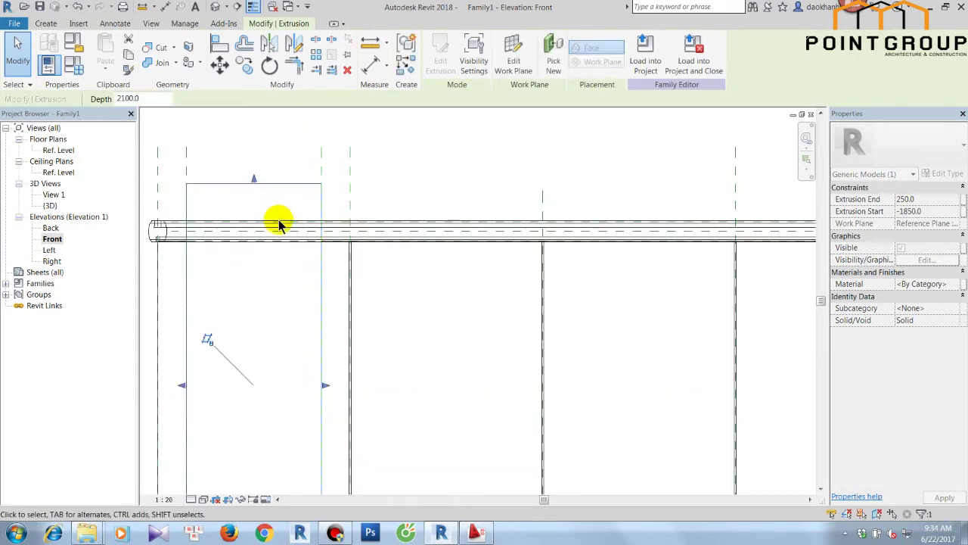
scroll(329, 244, up, 1)
scroll(321, 152, up, 1)
drag(312, 135, 314, 229)
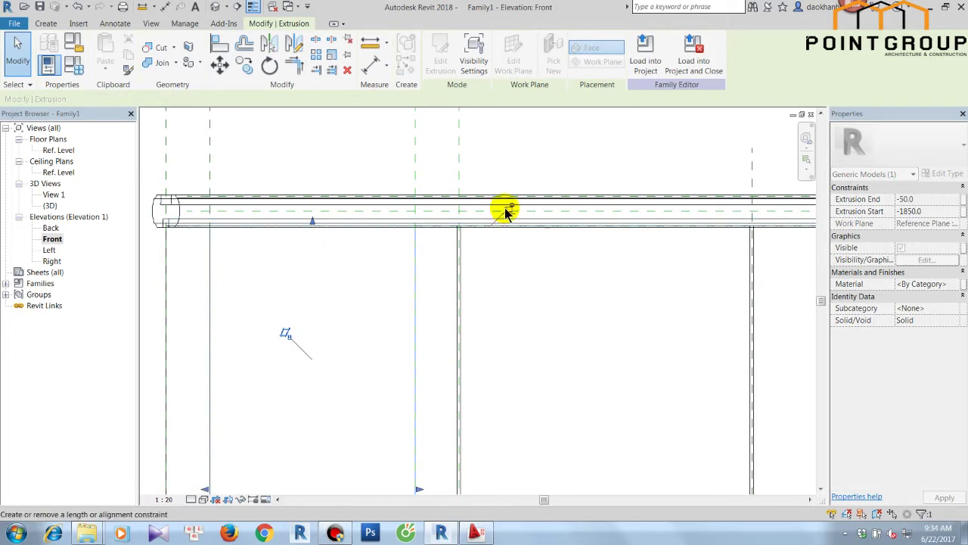
click(523, 287)
In the 3D view, select the top rail sweep and enter its edit mode.
click(215, 7)
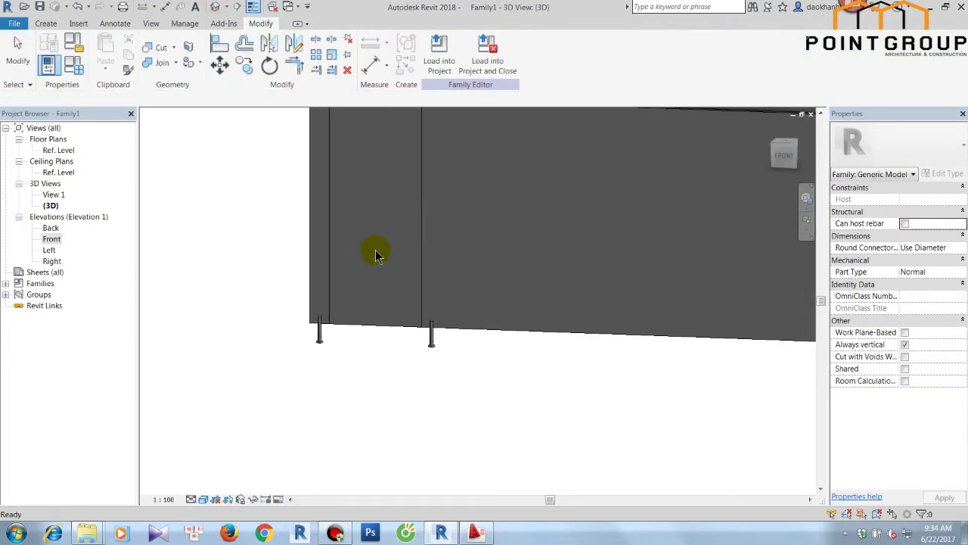
scroll(404, 303, down, 5)
shift+middle_drag(443, 342, 451, 316)
scroll(453, 347, up, 3)
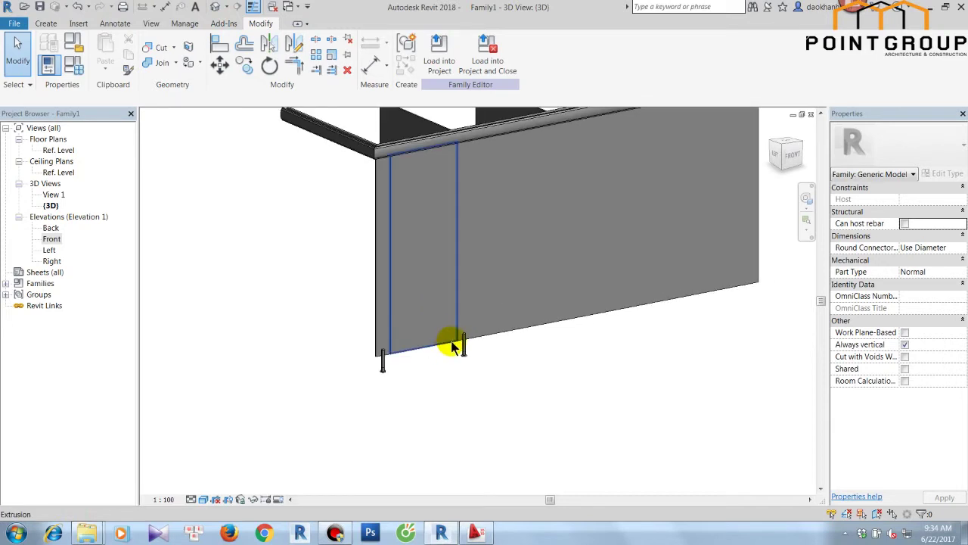
click(397, 151)
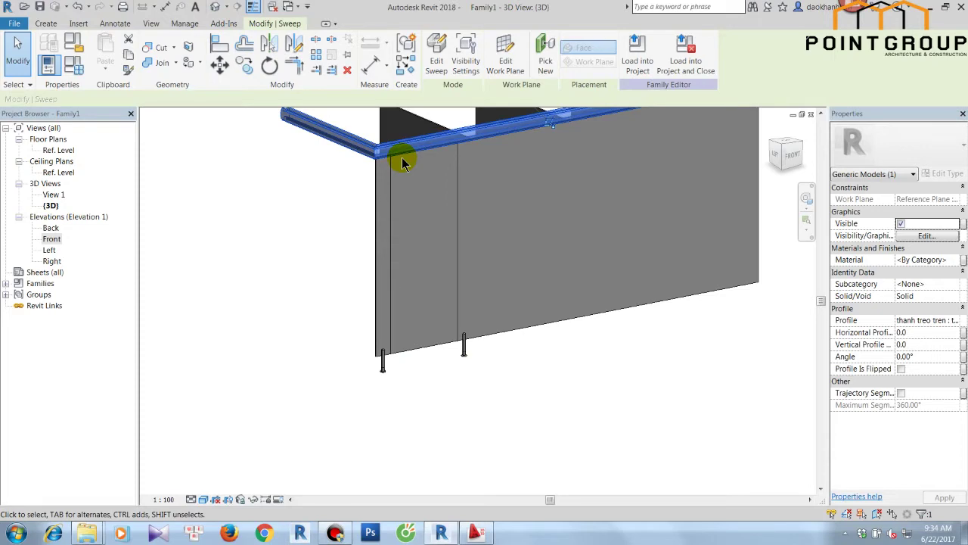
shift+middle_drag(402, 163, 414, 196)
double_click(410, 189)
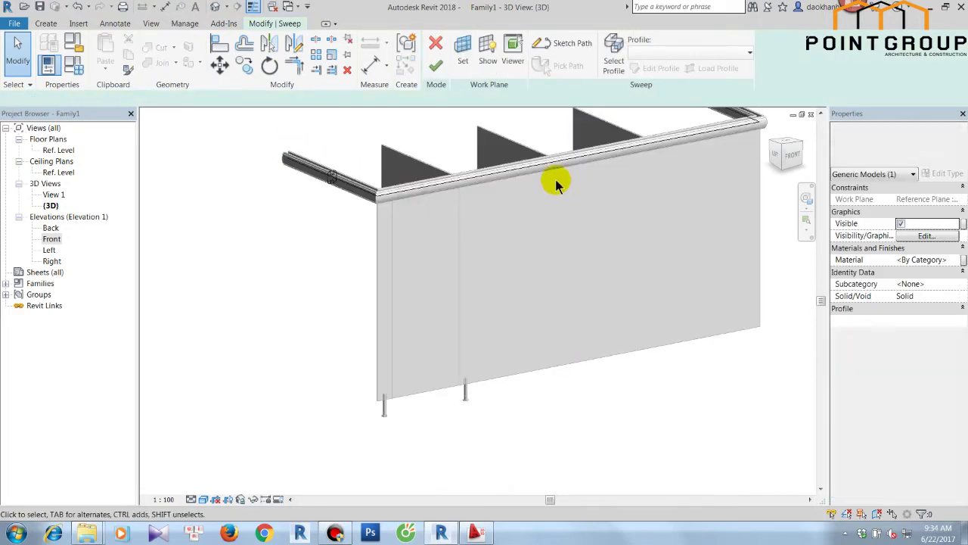
click(330, 180)
scroll(339, 178, up, 3)
scroll(339, 178, up, 2)
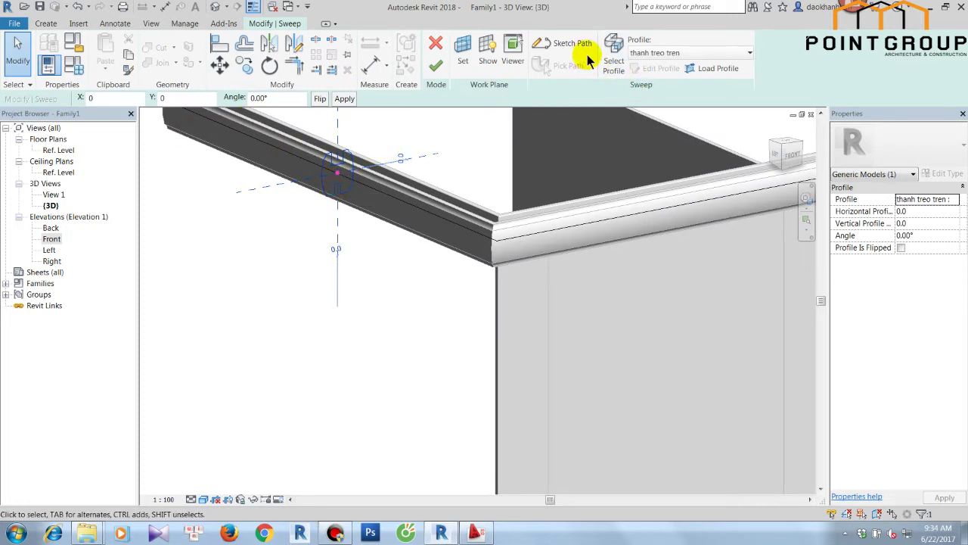
click(621, 69)
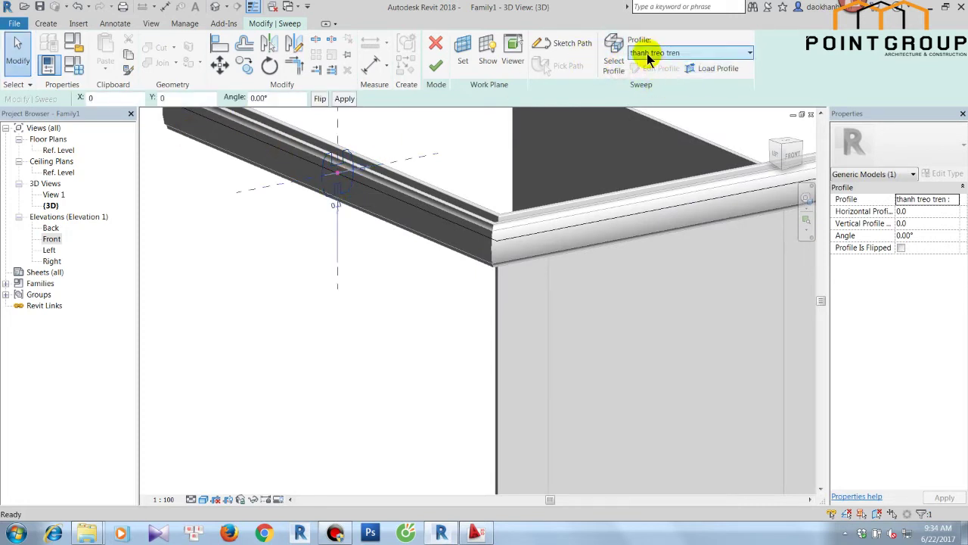
click(568, 53)
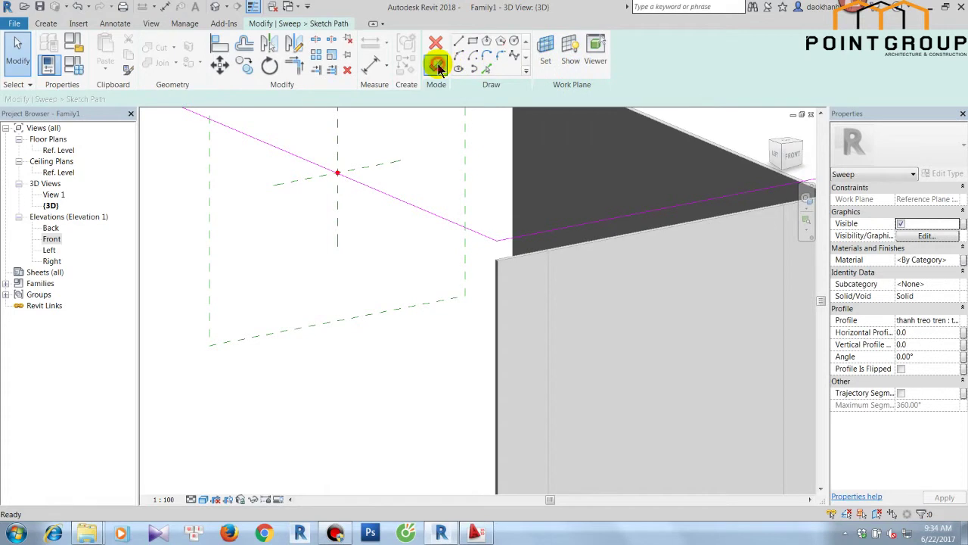
click(434, 63)
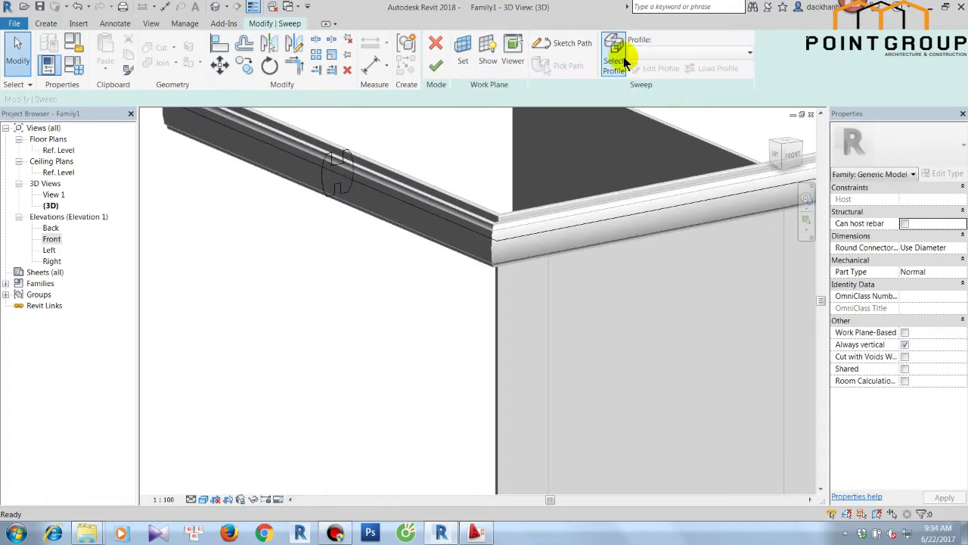
Change the sweep profile from thanh treo tren to <By Sketch> and start editing it.
click(688, 54)
click(689, 55)
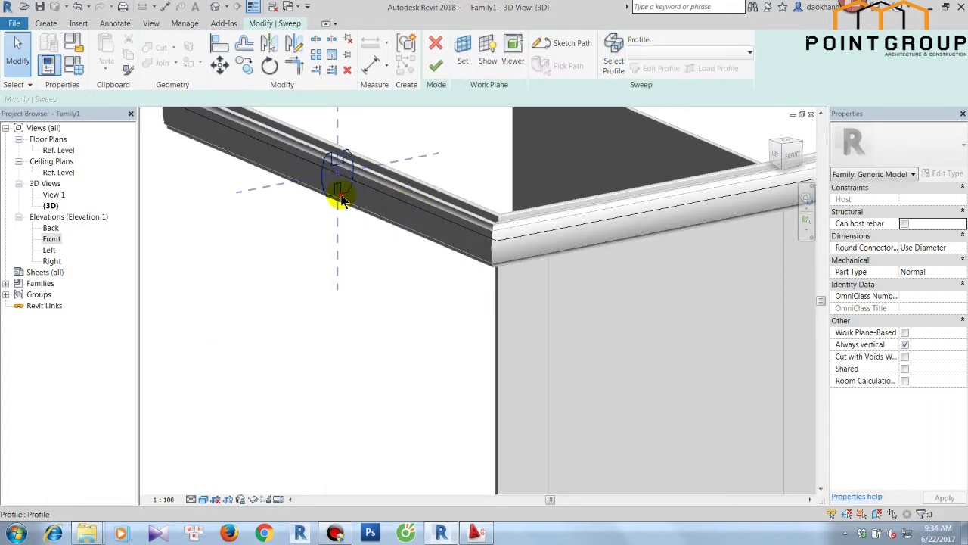
click(680, 53)
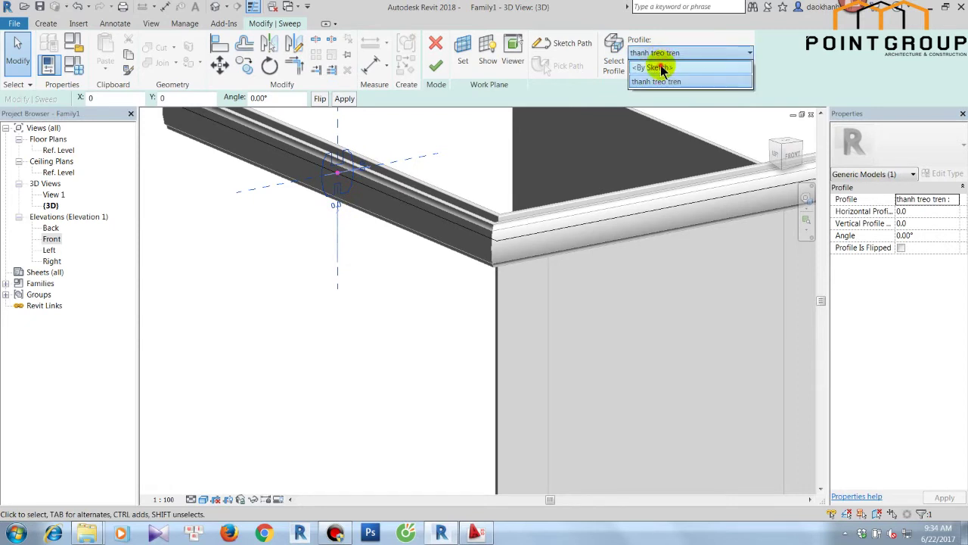
click(652, 61)
click(651, 69)
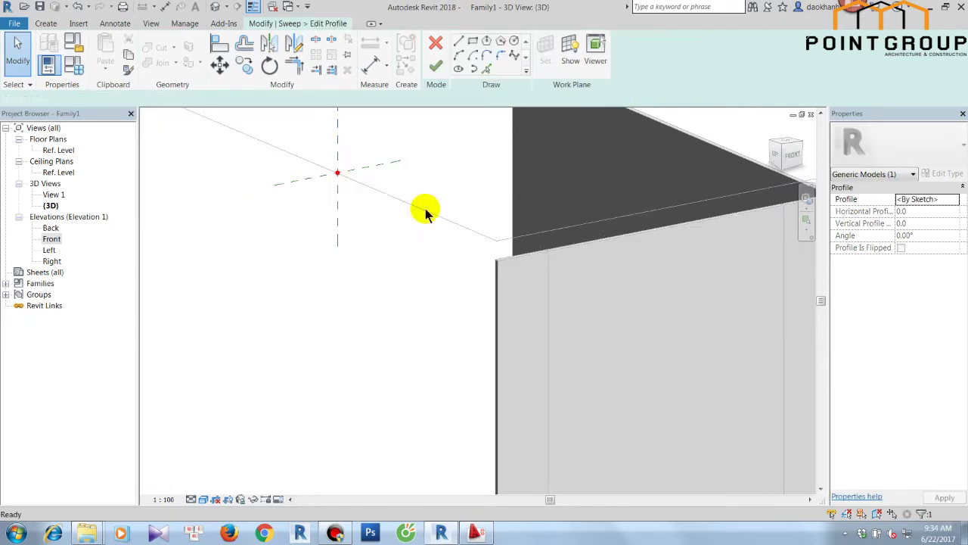
Draw a vertical profile line down from the reference-plane intersection, then a 6 mm horizontal step.
click(791, 158)
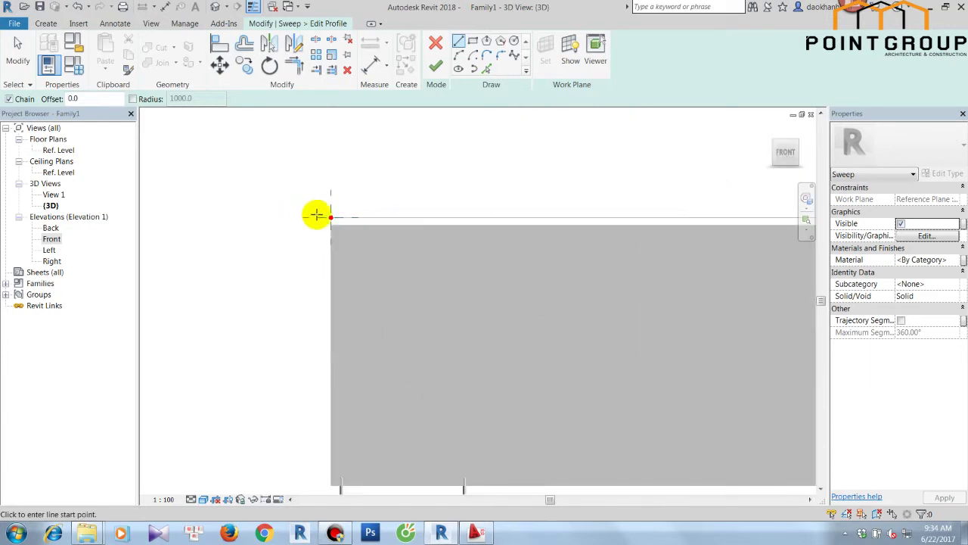
scroll(316, 215, up, 5)
scroll(326, 214, up, 3)
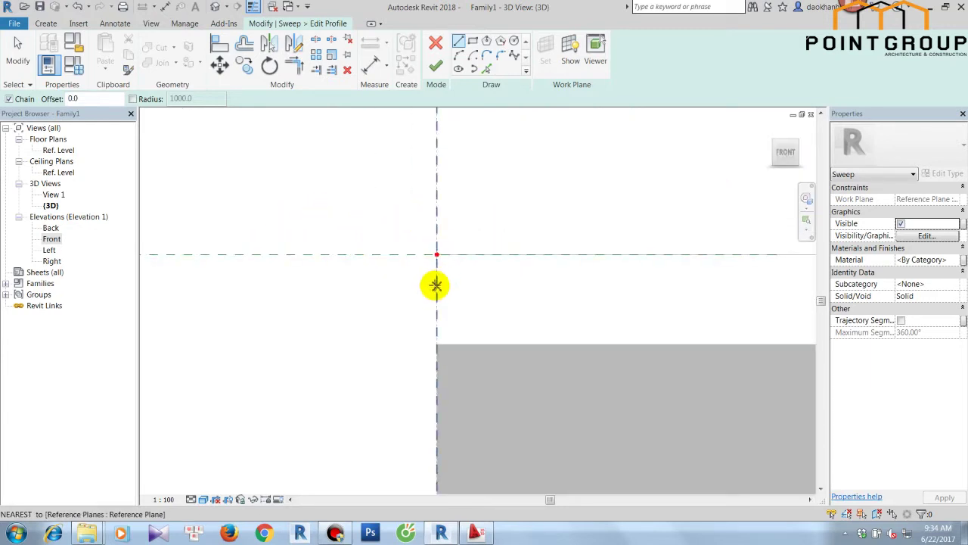
scroll(436, 286, up, 2)
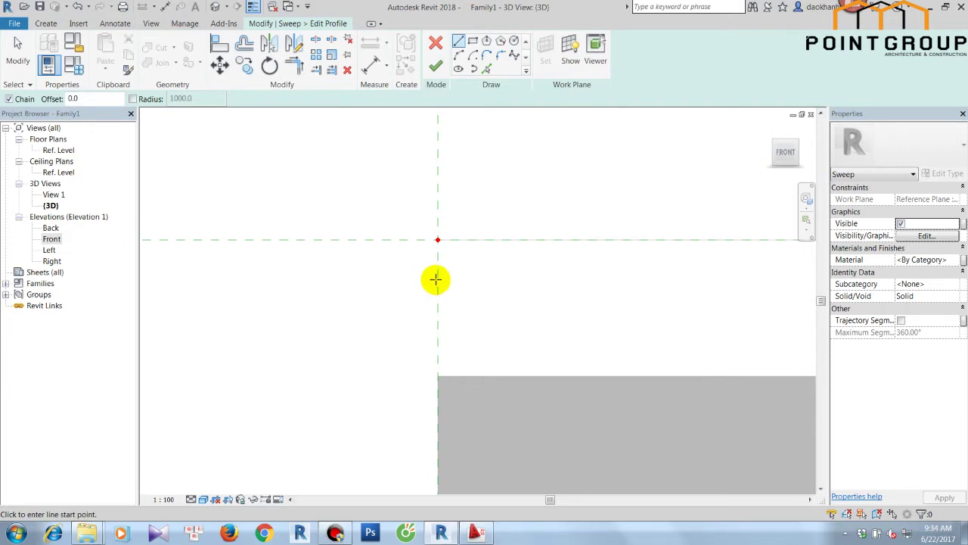
click(438, 240)
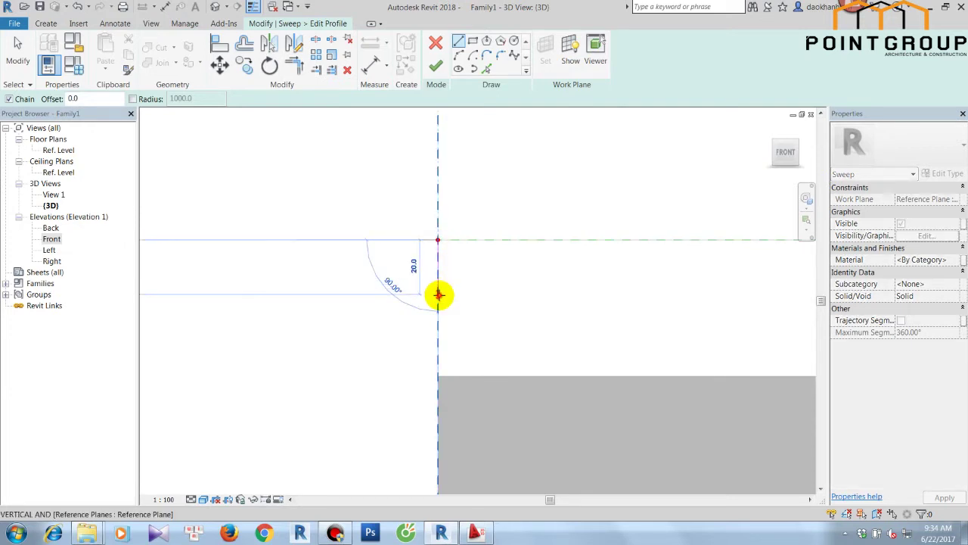
click(438, 294)
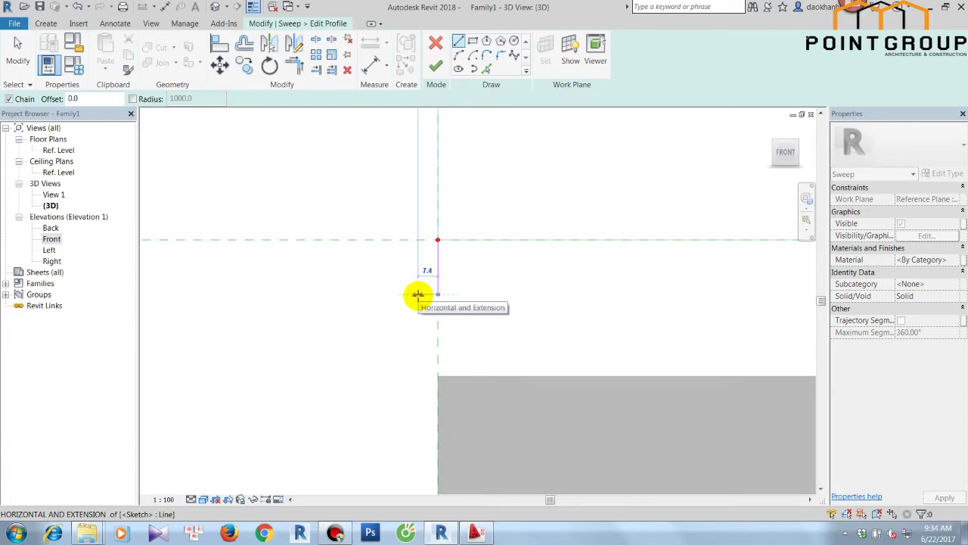
text(6)
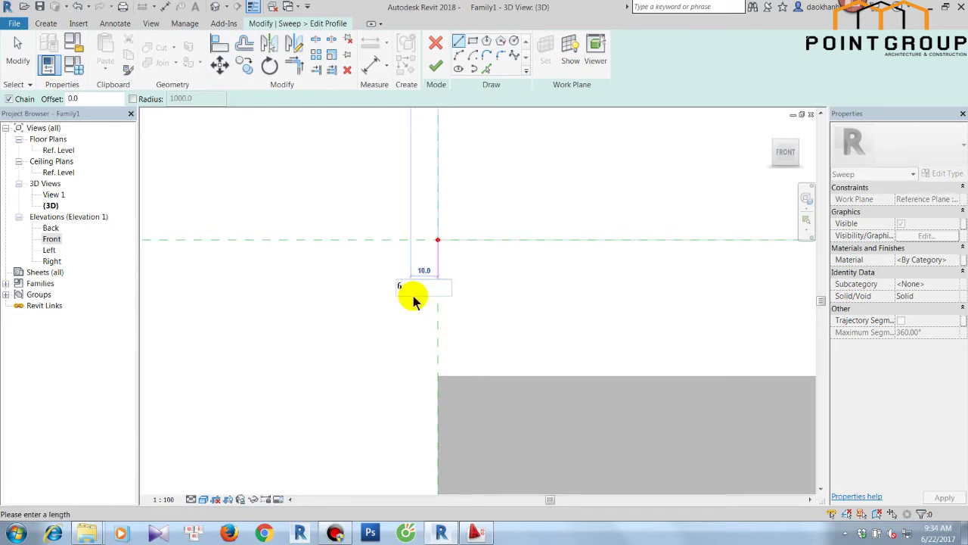
key(Return)
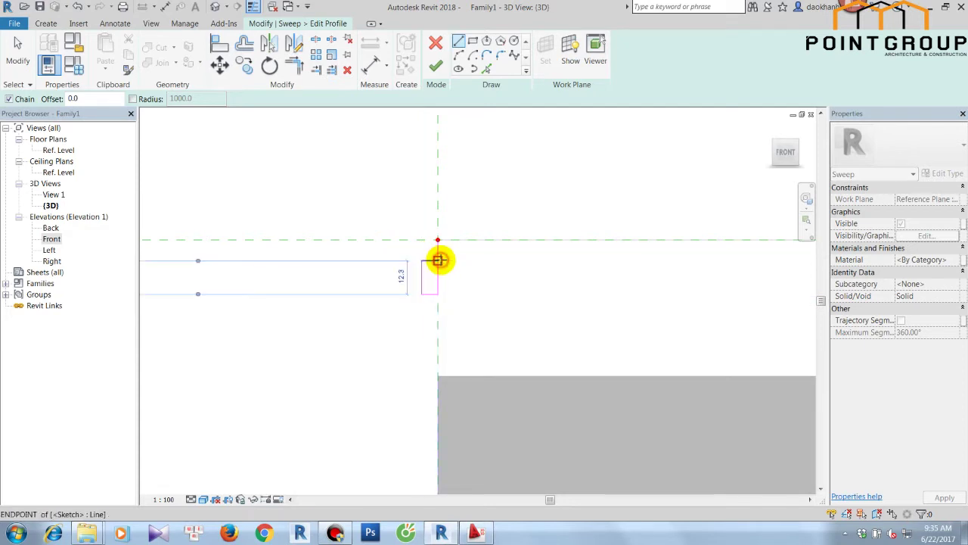
scroll(441, 264, up, 2)
key(Escape)
key(Escape)
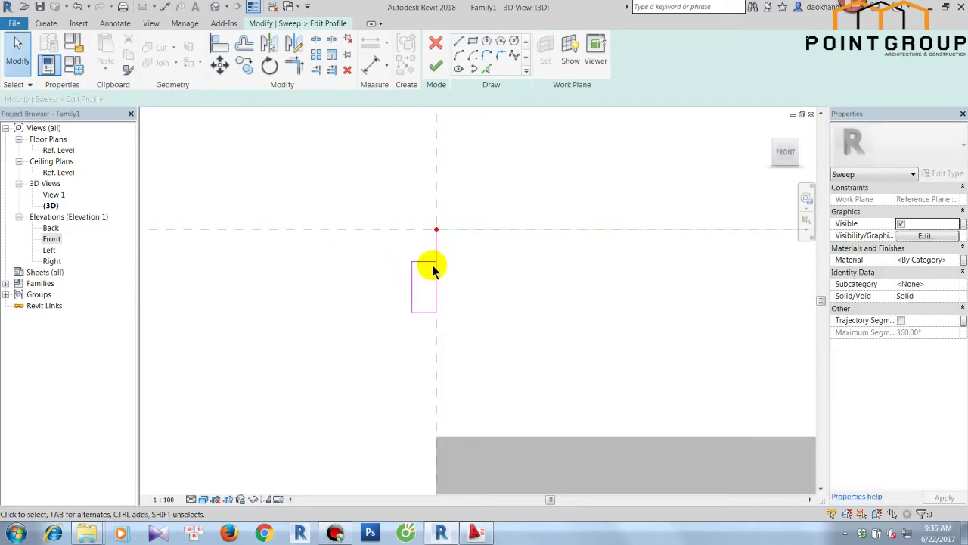
Trim the top line into a corner and delete the long extra bottom line.
key(t)
key(r)
click(422, 261)
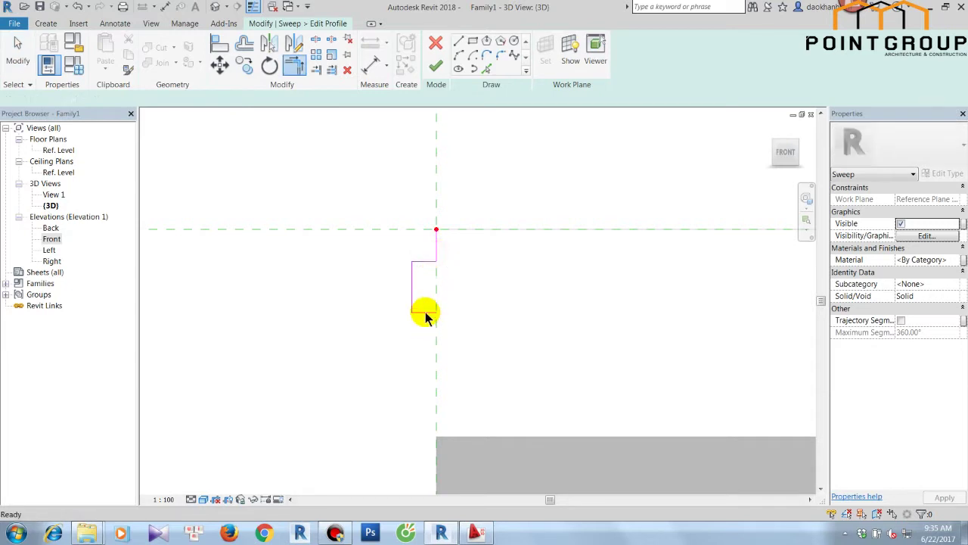
key(Escape)
key(Escape)
click(428, 313)
key(Delete)
Add a bottom line and a vertical line on the reference plane to close the outline.
click(457, 46)
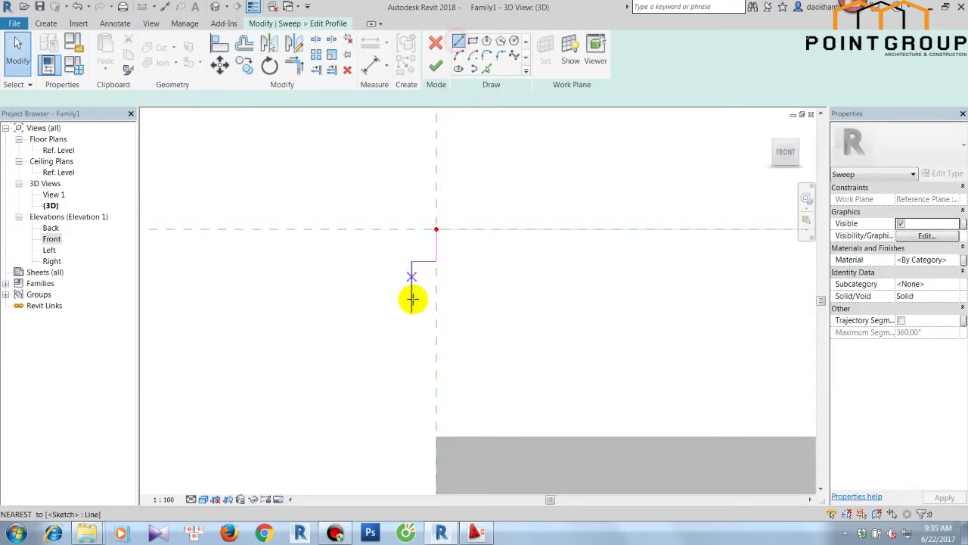
click(412, 310)
text(8)
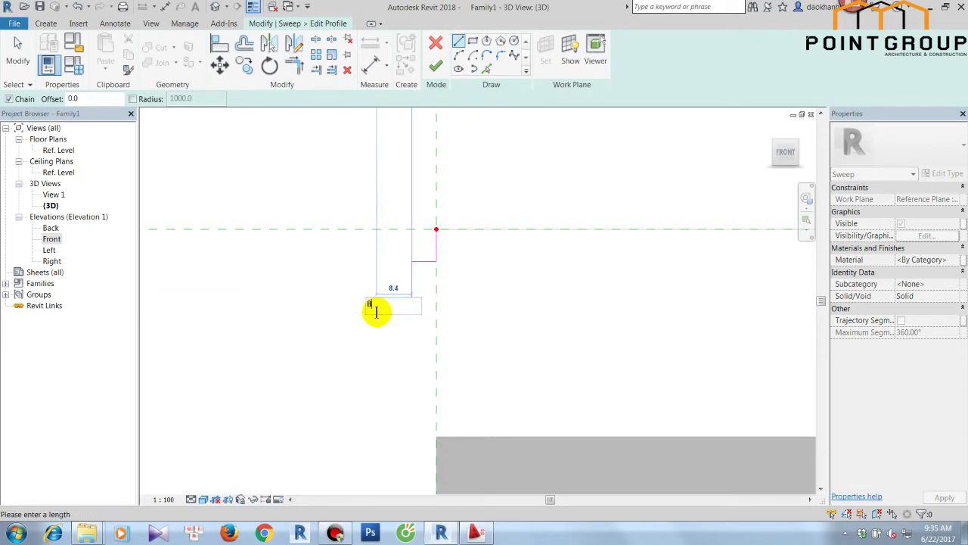
click(375, 311)
key(Escape)
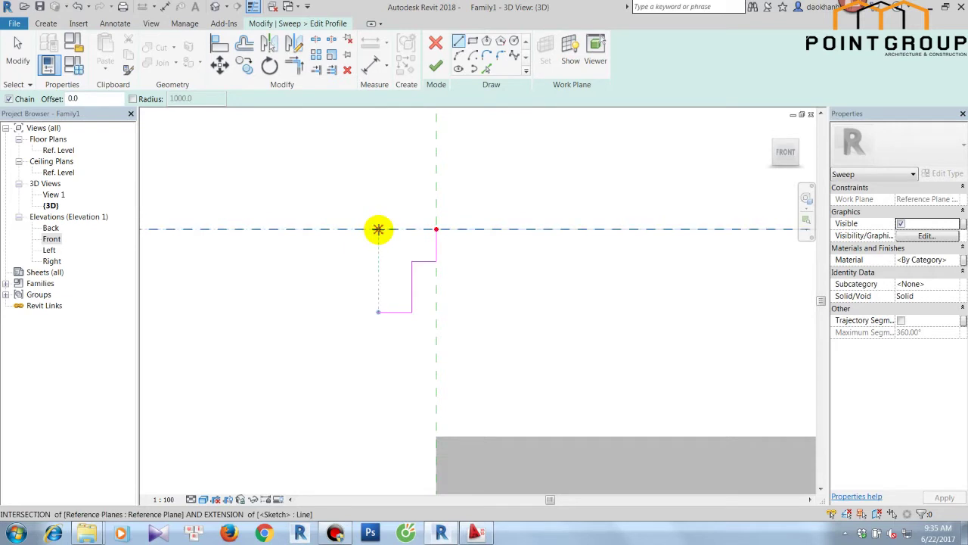
click(379, 229)
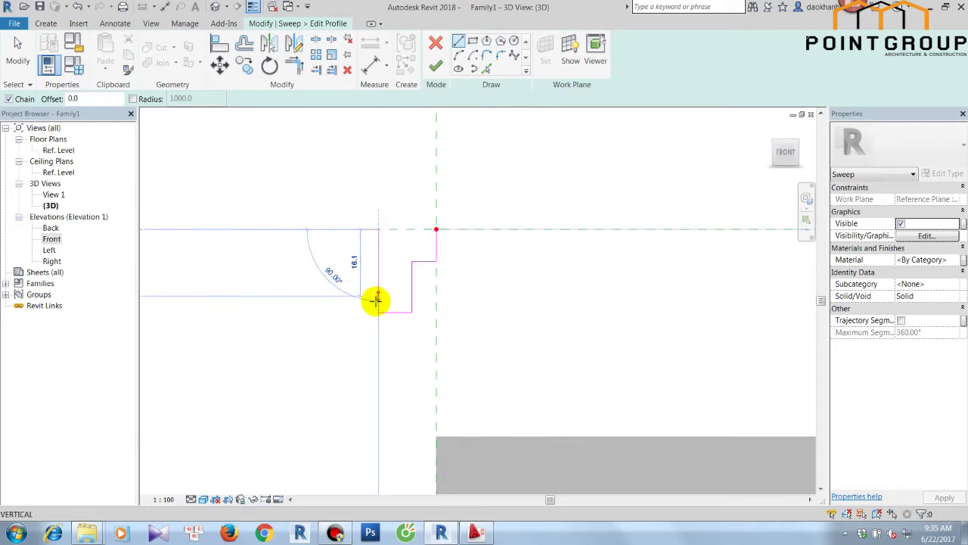
click(375, 311)
key(Escape)
key(Escape)
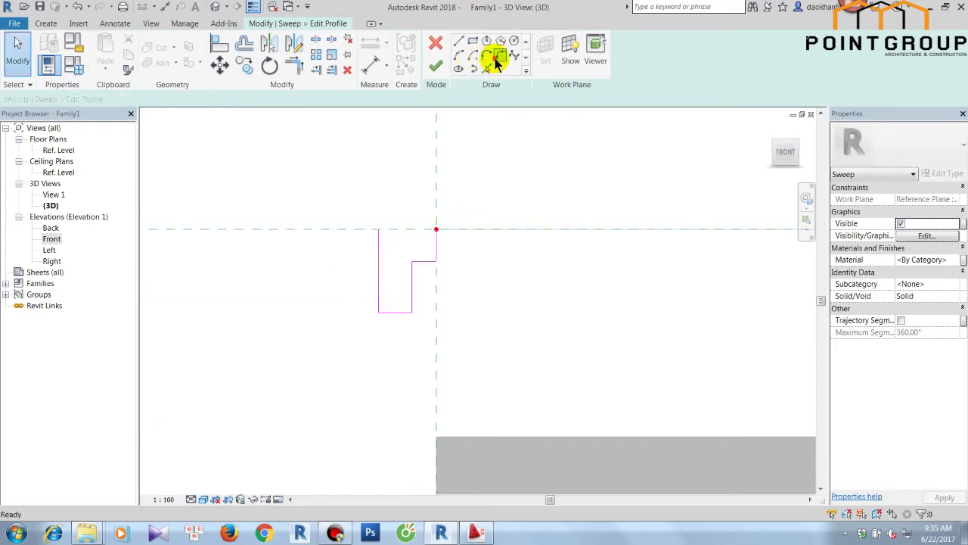
Round the profile's lower-left corner with a fillet arc.
click(499, 55)
click(379, 303)
click(382, 310)
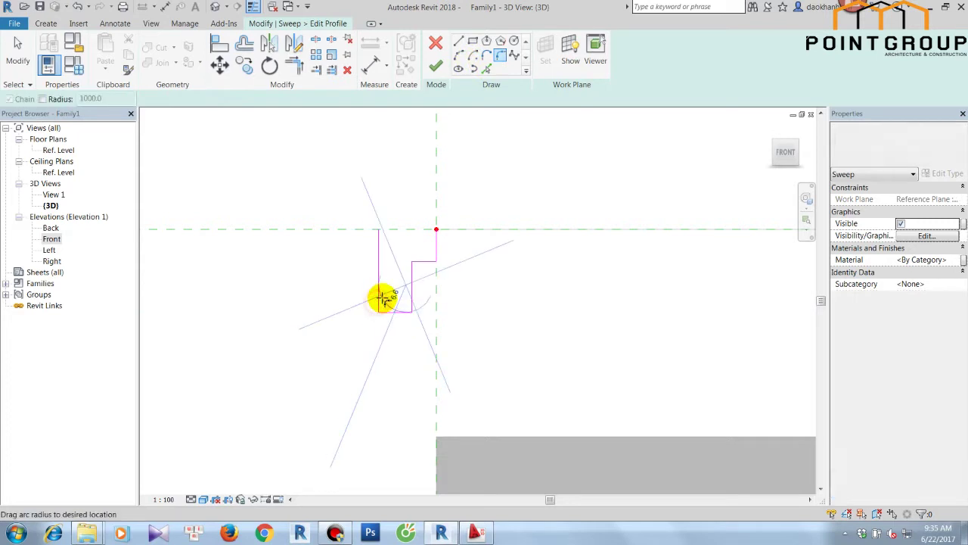
click(382, 300)
key(Escape)
key(Escape)
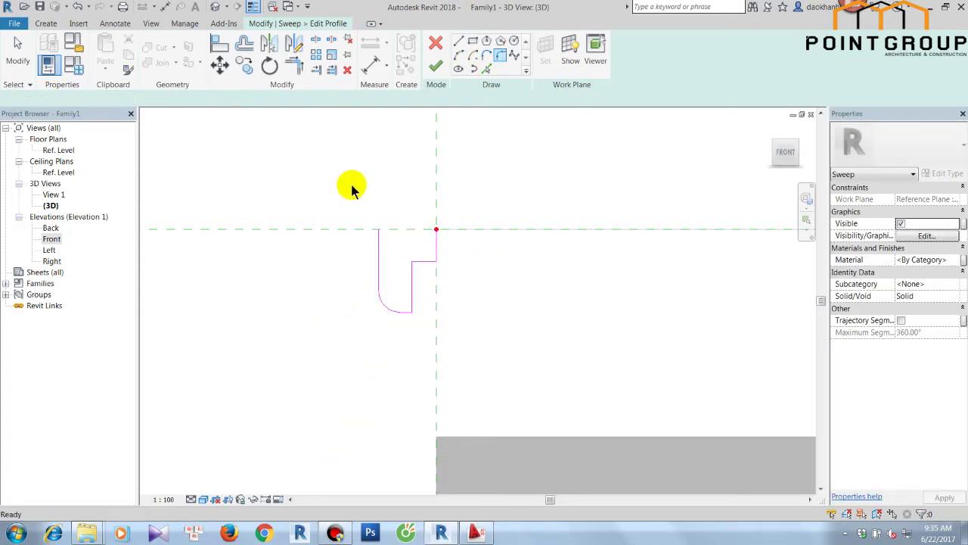
Mirror the profile lines across the horizontal reference plane.
drag(353, 188, 462, 325)
key(m)
key(m)
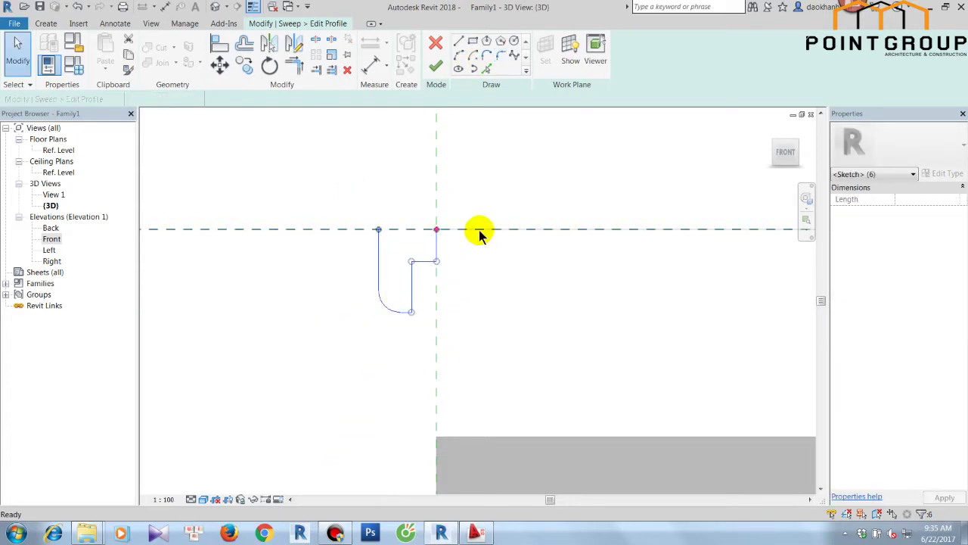
click(477, 229)
middle_drag(478, 231, 489, 312)
click(338, 168)
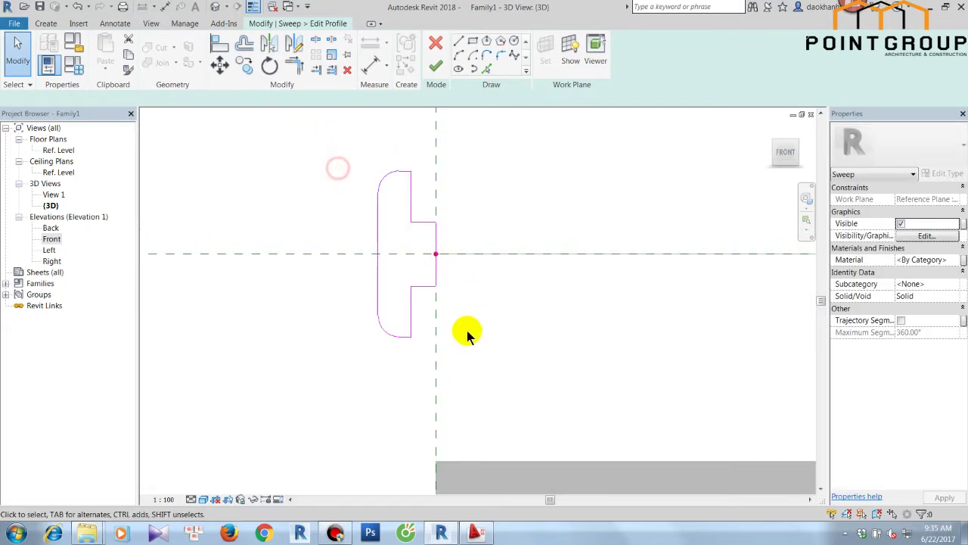
Delete the duplicate vertical line at the profile's centre.
click(417, 245)
scroll(445, 241, up, 3)
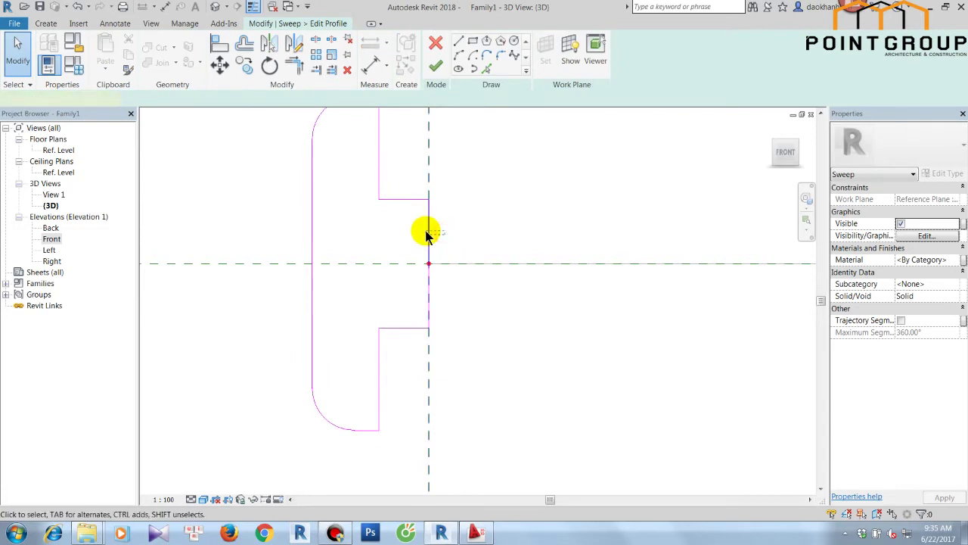
click(431, 231)
key(Escape)
click(431, 231)
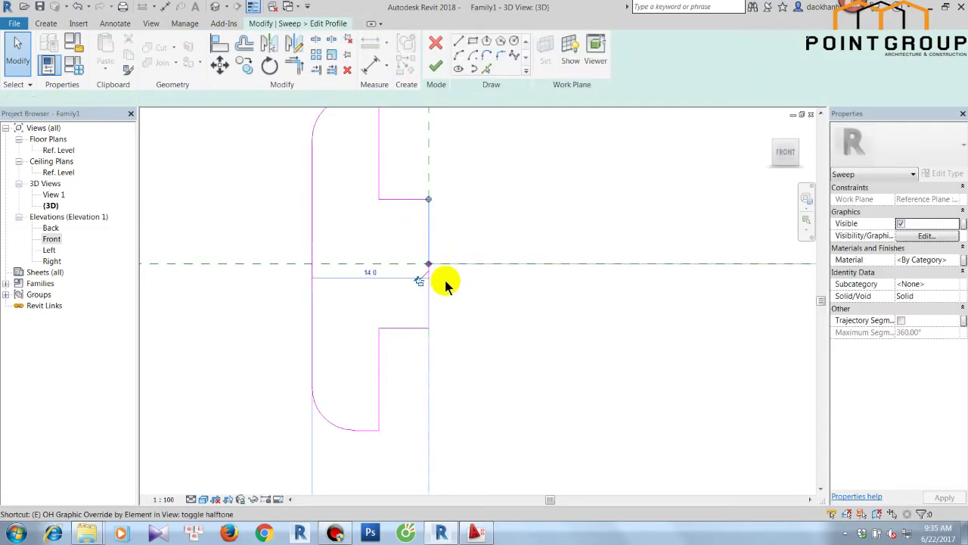
key(Escape)
key(Delete)
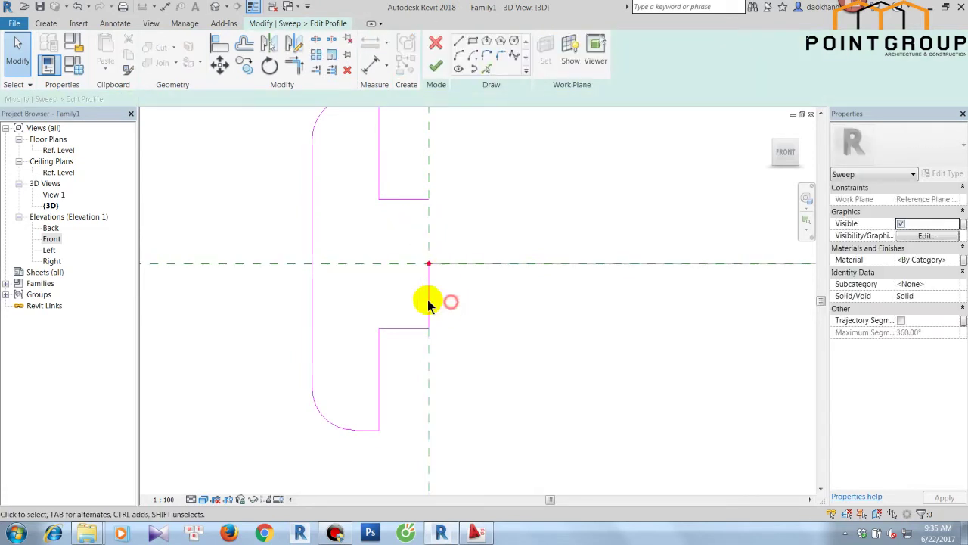
Mirror the half profile about the vertical plane into a full H shape and finish the sketch.
scroll(460, 280, down, 3)
drag(292, 147, 510, 381)
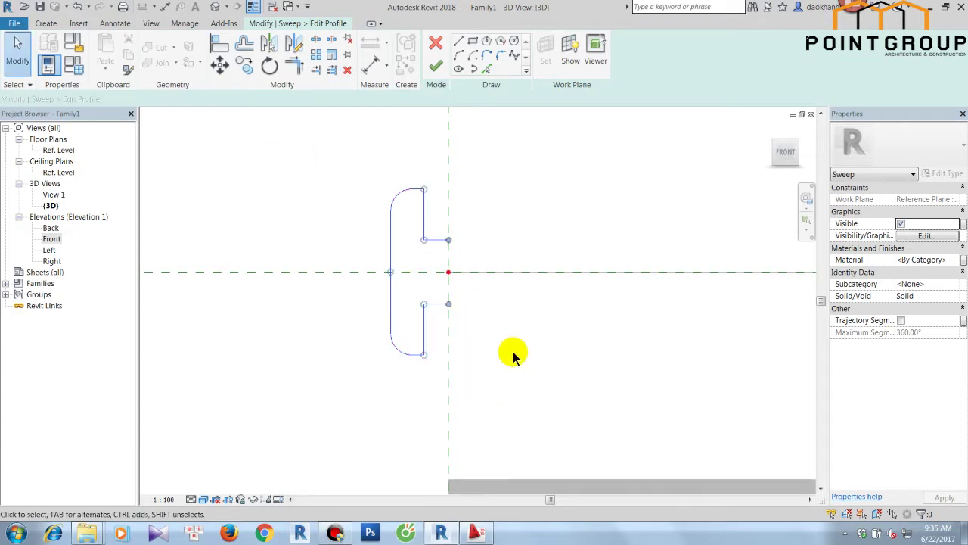
click(448, 203)
scroll(474, 208, down, 2)
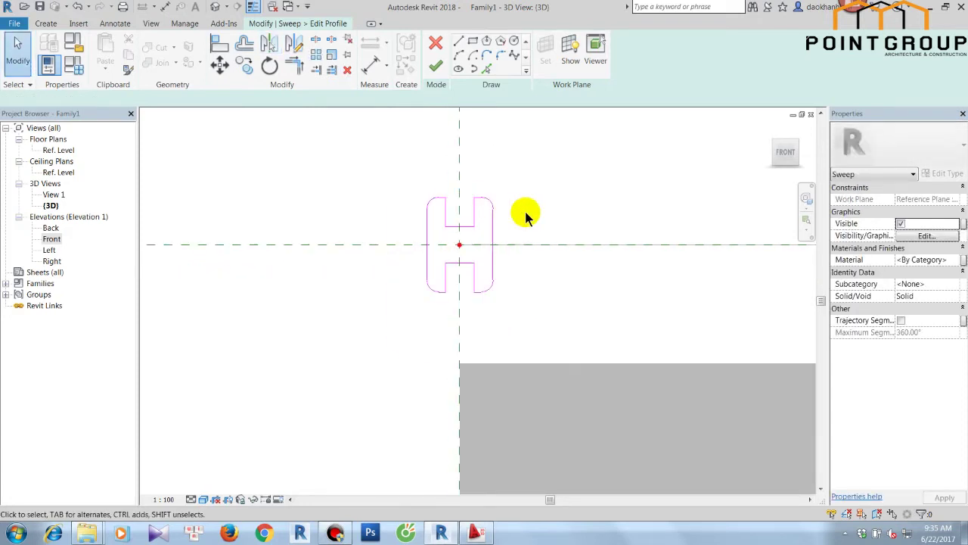
click(435, 66)
Finish the top rail sweep, orbit the 3D view to check it, then open the Front elevation.
click(436, 65)
click(346, 260)
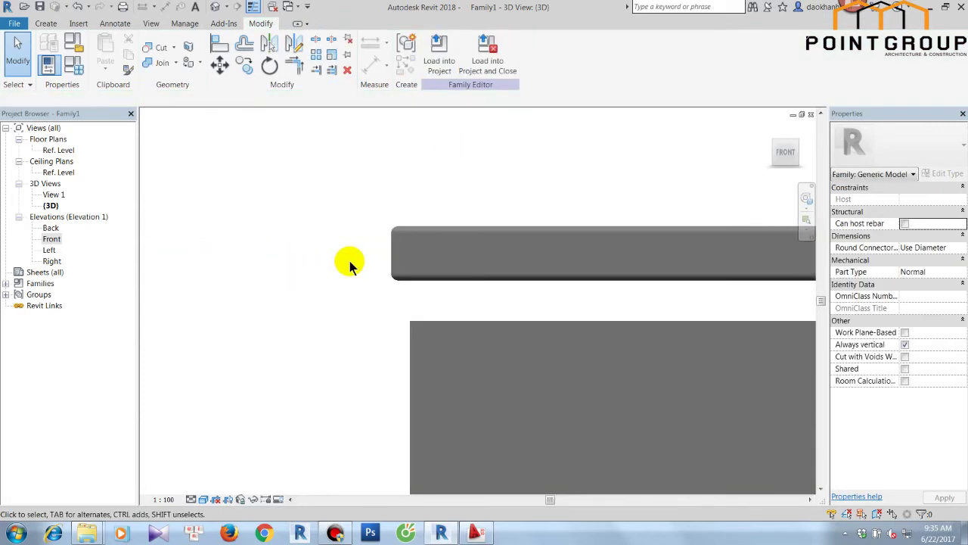
mouse_move(345, 259)
shift+middle_down()
mouse_move(566, 402)
mouse_move(442, 332)
mouse_move(466, 311)
shift+middle_up()
scroll(442, 331, down, 4)
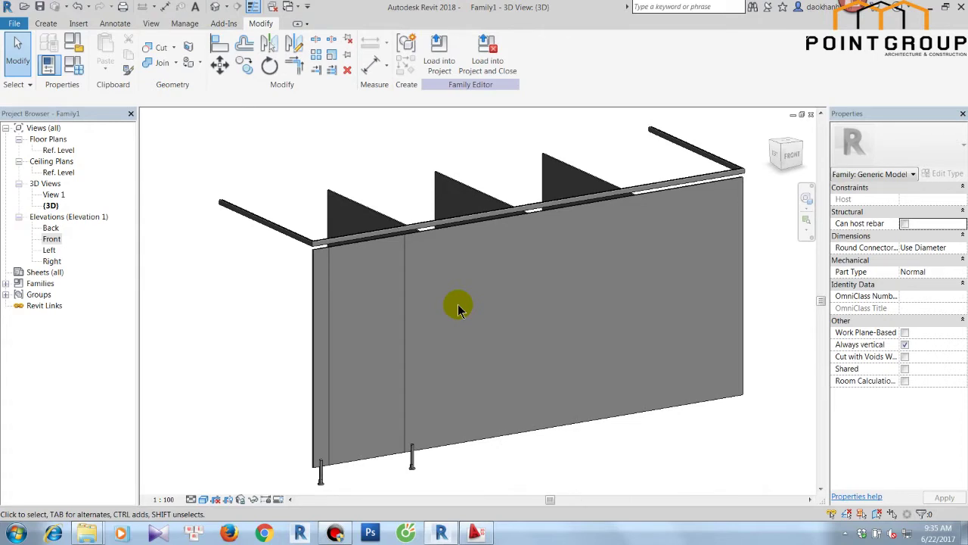
scroll(435, 297, up, 3)
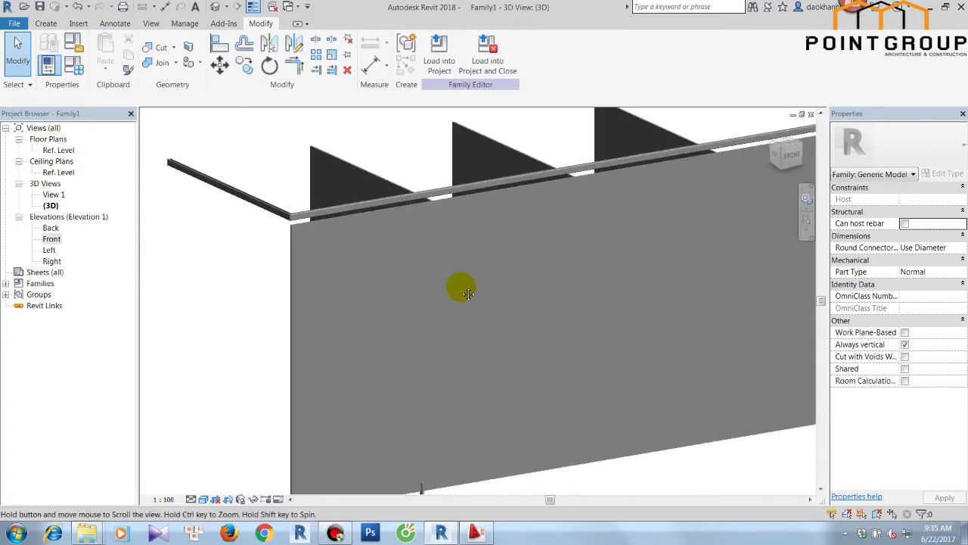
double_click(51, 238)
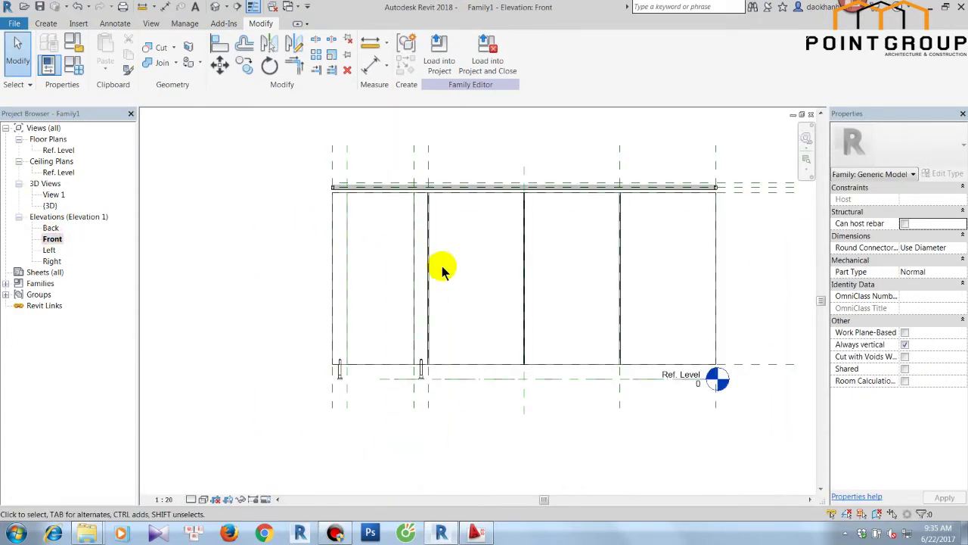
Extend the upper horizontal reference plane further to the left.
scroll(423, 271, up, 3)
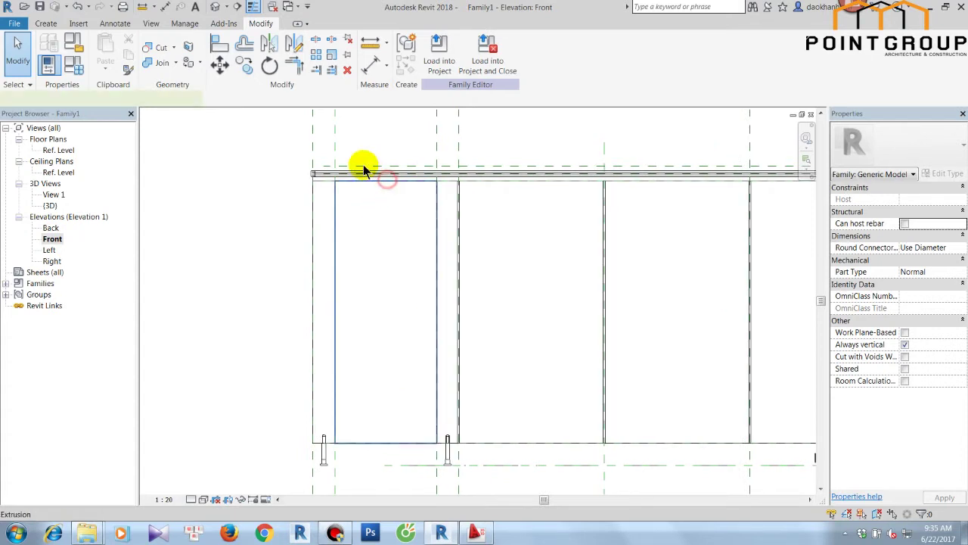
click(363, 164)
scroll(335, 184, up, 2)
scroll(320, 195, up, 2)
key(Escape)
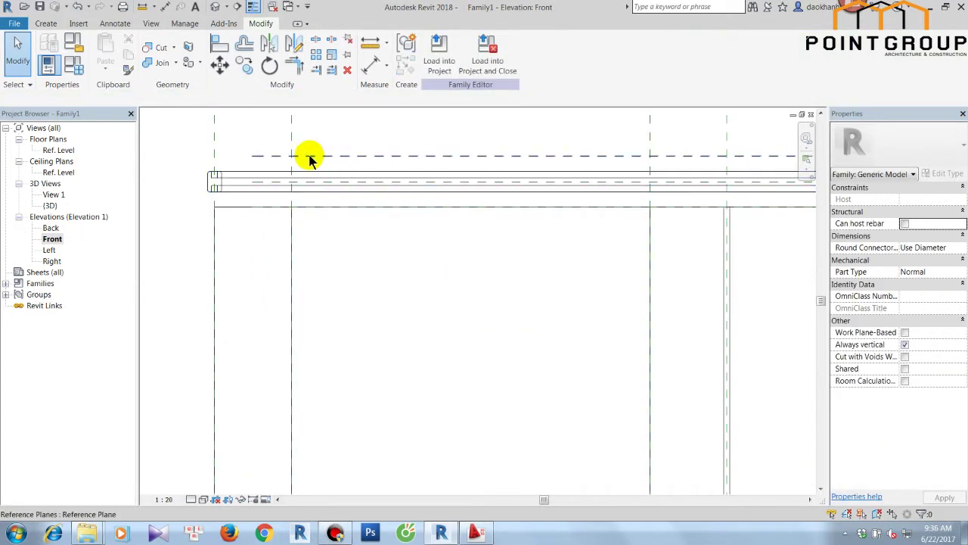
click(308, 156)
drag(252, 156, 150, 156)
key(Escape)
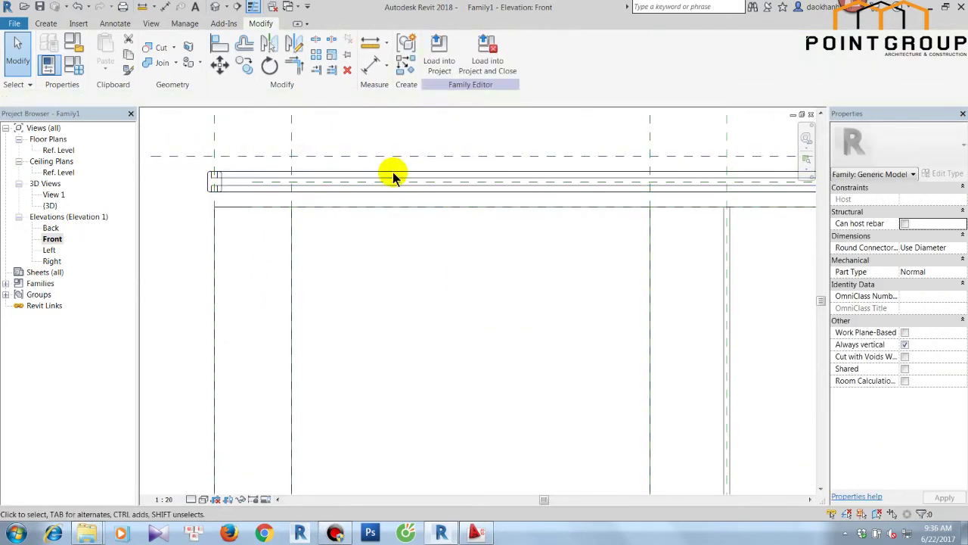
Move the top rail sweep higher up in the Front elevation.
click(480, 194)
scroll(514, 196, up, 2)
scroll(304, 232, up, 2)
click(304, 227)
scroll(418, 219, down, 2)
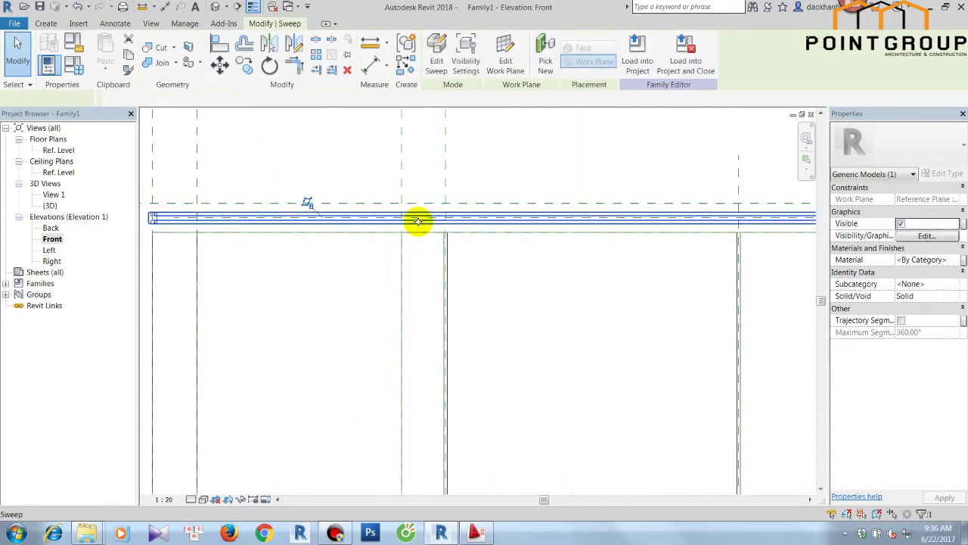
scroll(345, 190, up, 2)
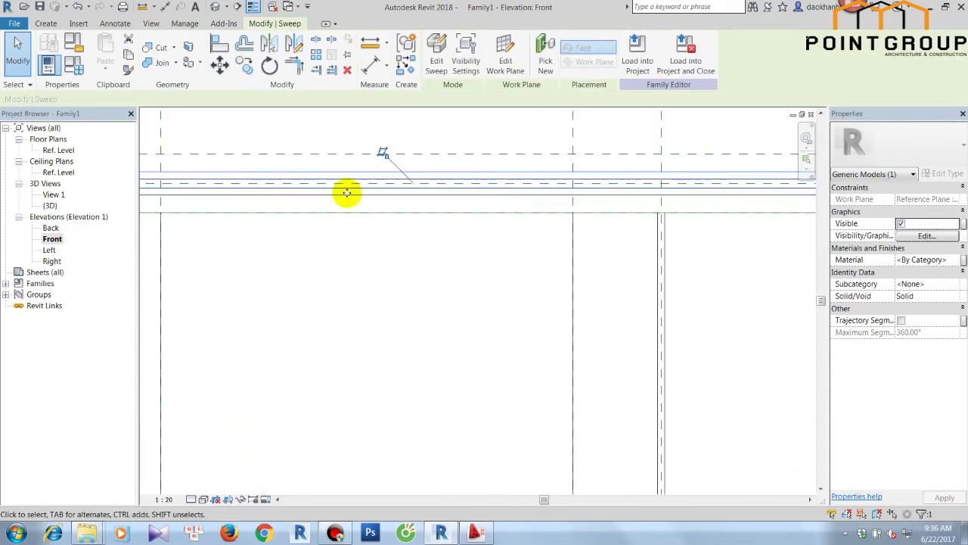
scroll(400, 237, up, 2)
scroll(437, 231, up, 1)
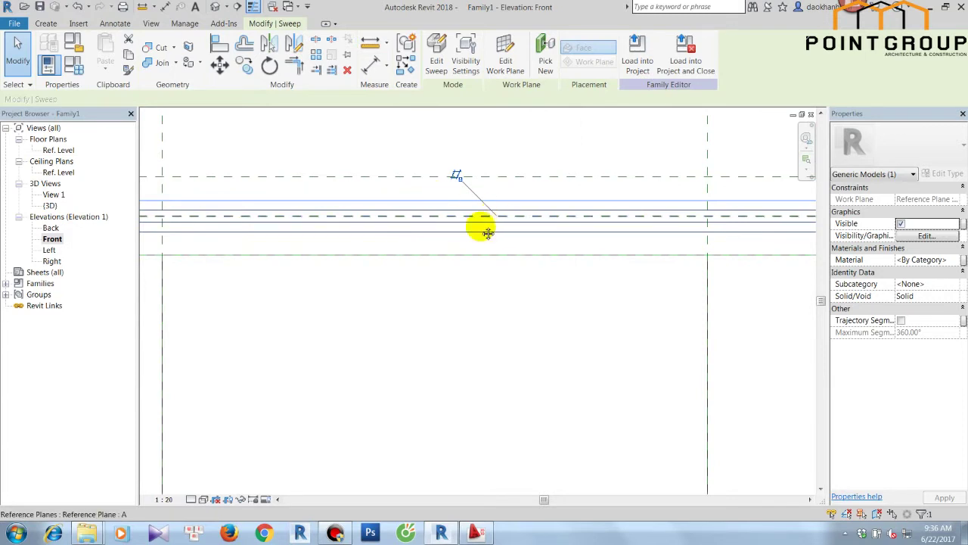
scroll(522, 151, down, 1)
scroll(509, 177, down, 2)
scroll(489, 181, down, 1)
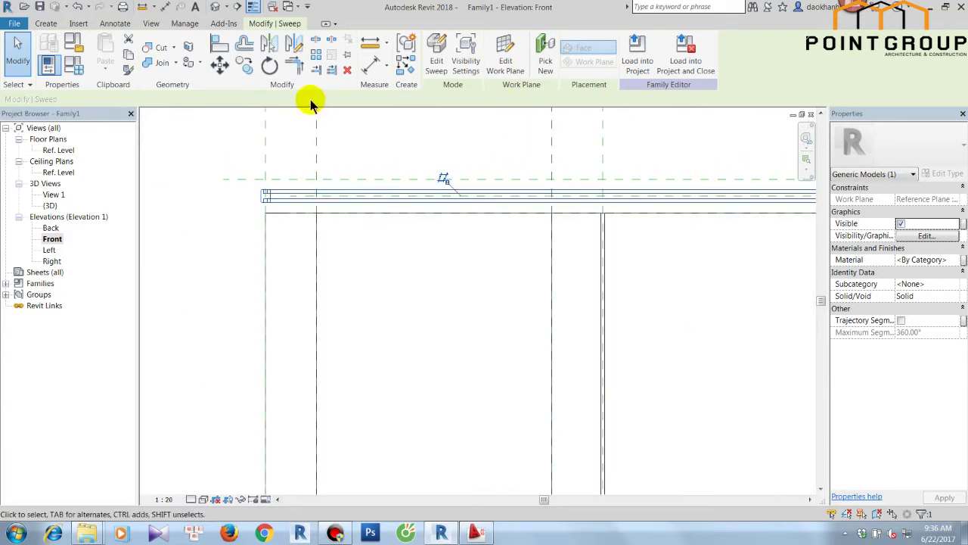
scroll(464, 194, up, 2)
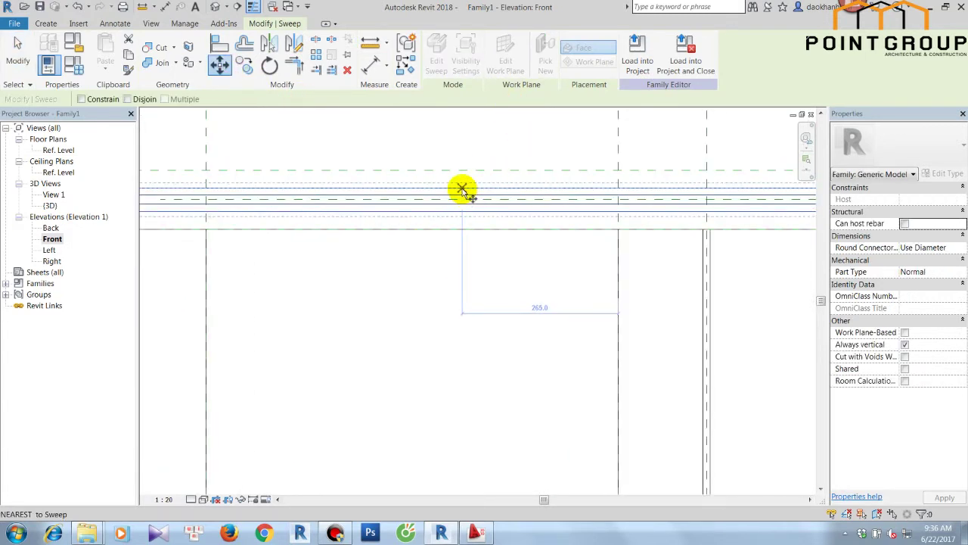
click(462, 189)
click(461, 171)
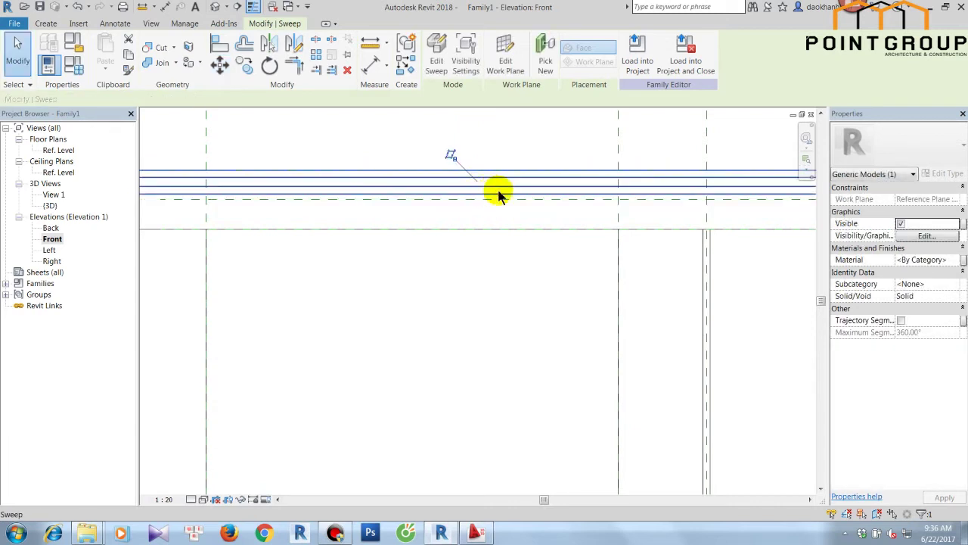
key(Escape)
Align the rail's edge to the upper reference plane using AL.
key(a)
key(l)
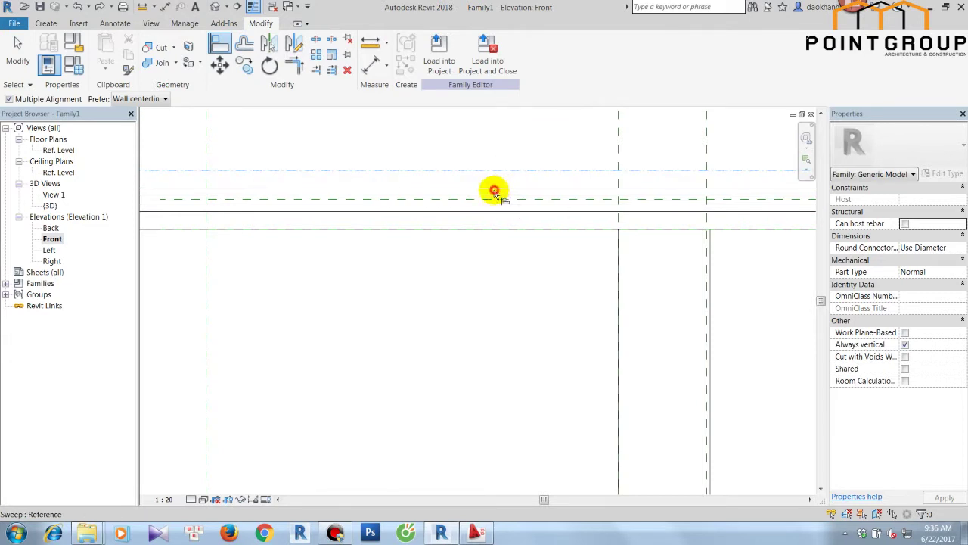
click(493, 190)
scroll(497, 195, down, 2)
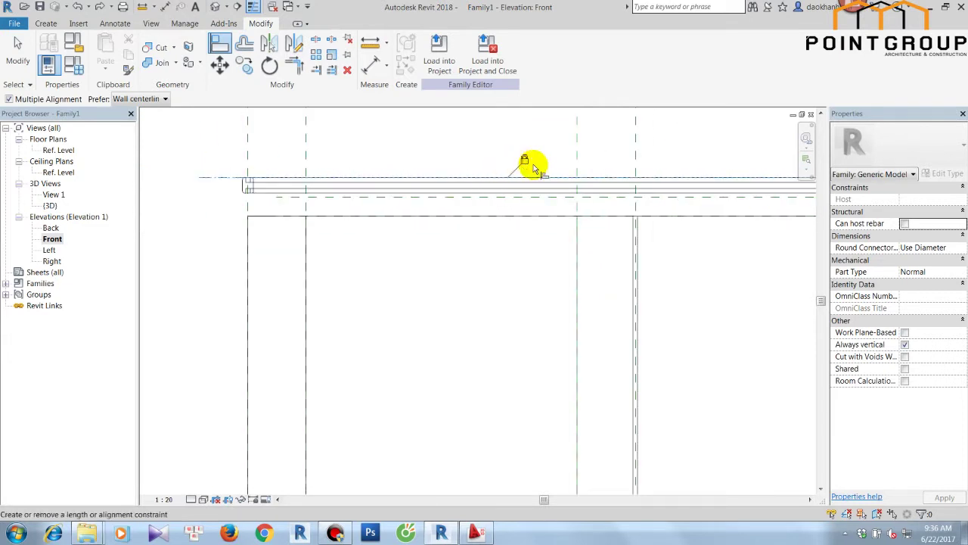
key(Escape)
key(Escape)
Orbit the default 3D view and inspect the narrow front panel.
click(215, 7)
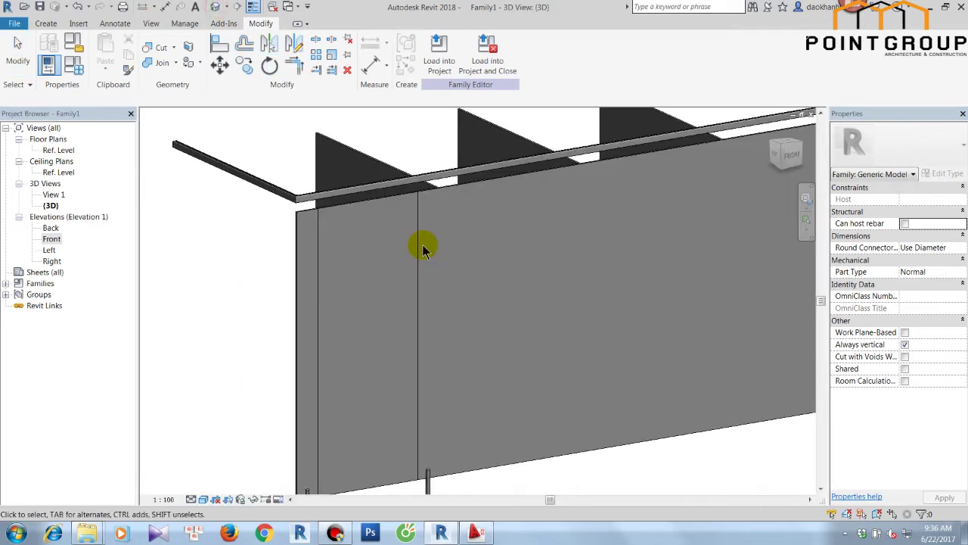
mouse_move(540, 277)
shift+middle_down()
mouse_move(410, 277)
mouse_move(493, 275)
shift+middle_up()
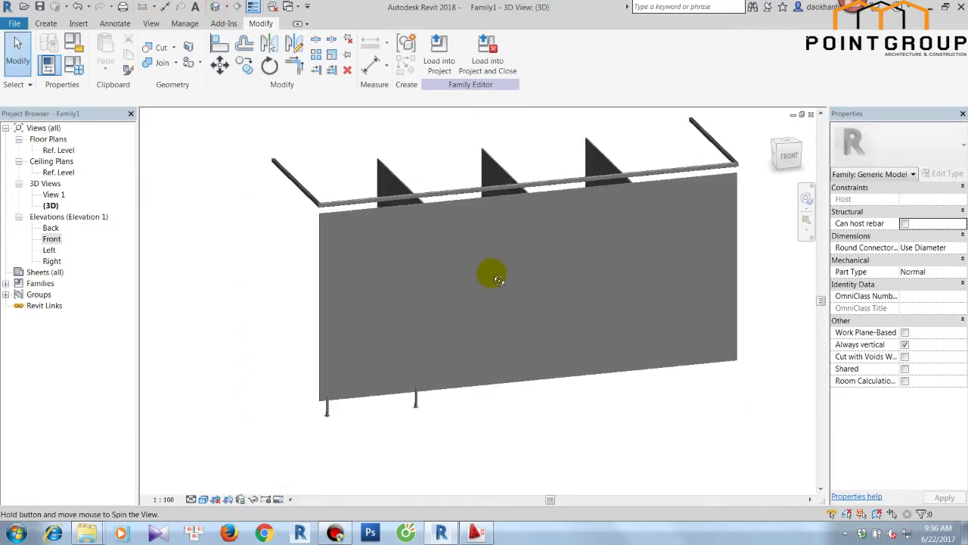
scroll(389, 238, up, 3)
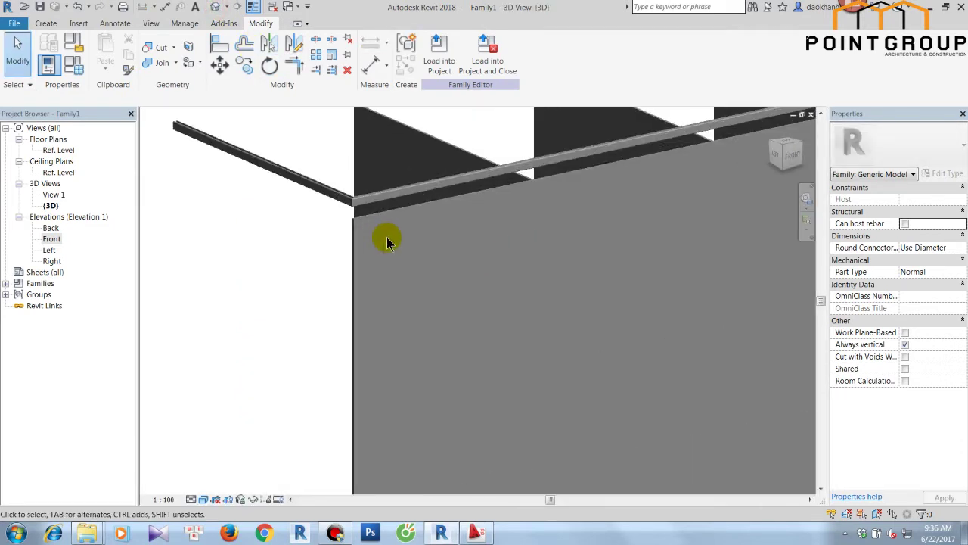
click(427, 213)
shift+middle_drag(529, 253, 567, 272)
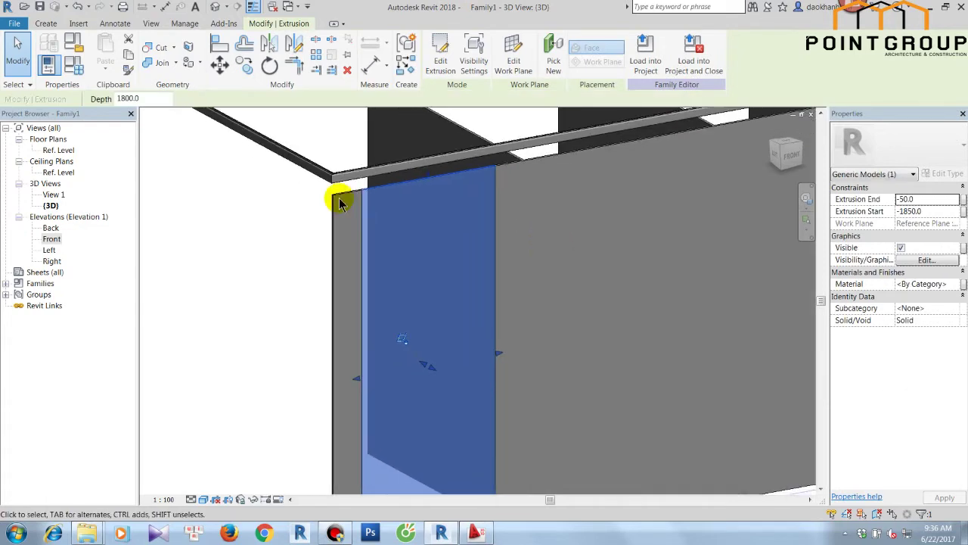
key(Escape)
Check the Front elevation, then inspect the connector's position in the Ref. Level plan.
double_click(52, 238)
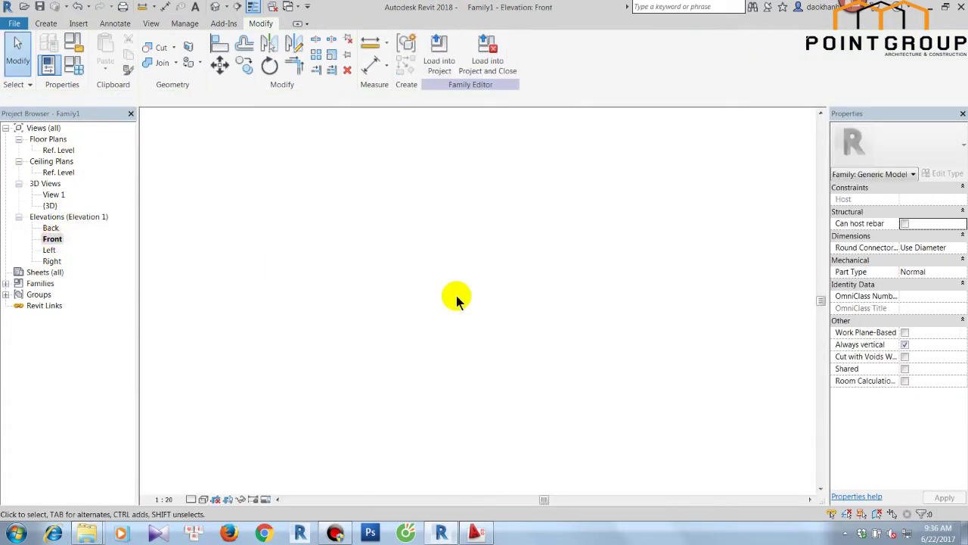
double_click(59, 150)
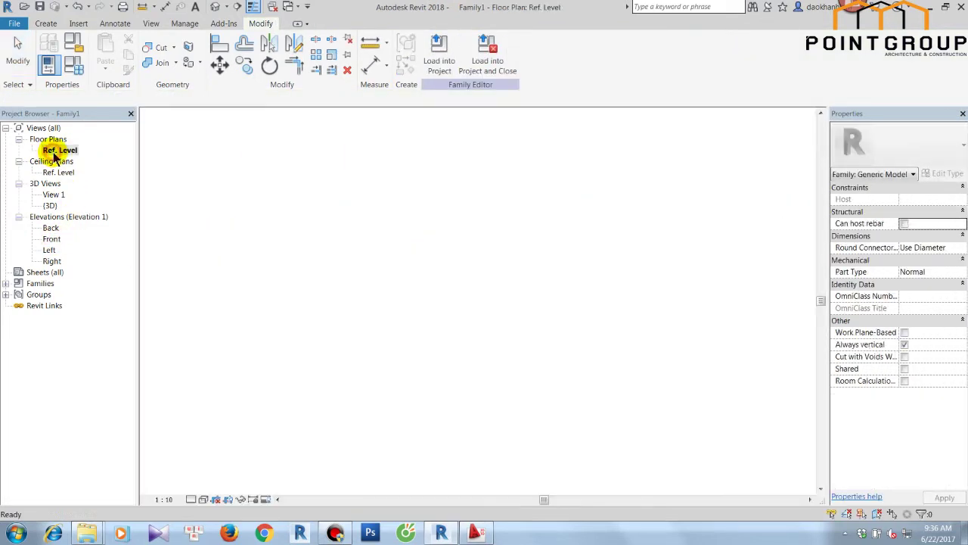
scroll(409, 280, down, 2)
scroll(505, 208, up, 5)
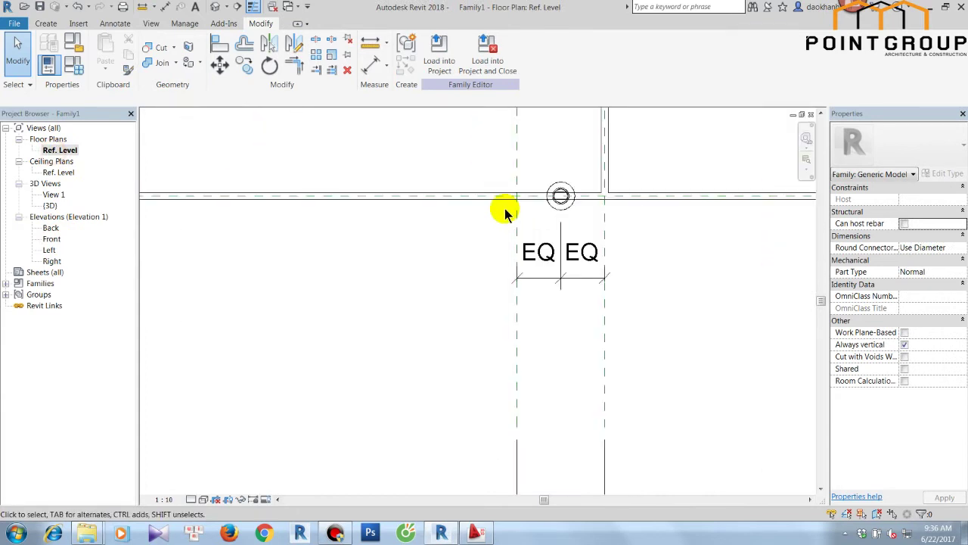
click(558, 215)
key(Escape)
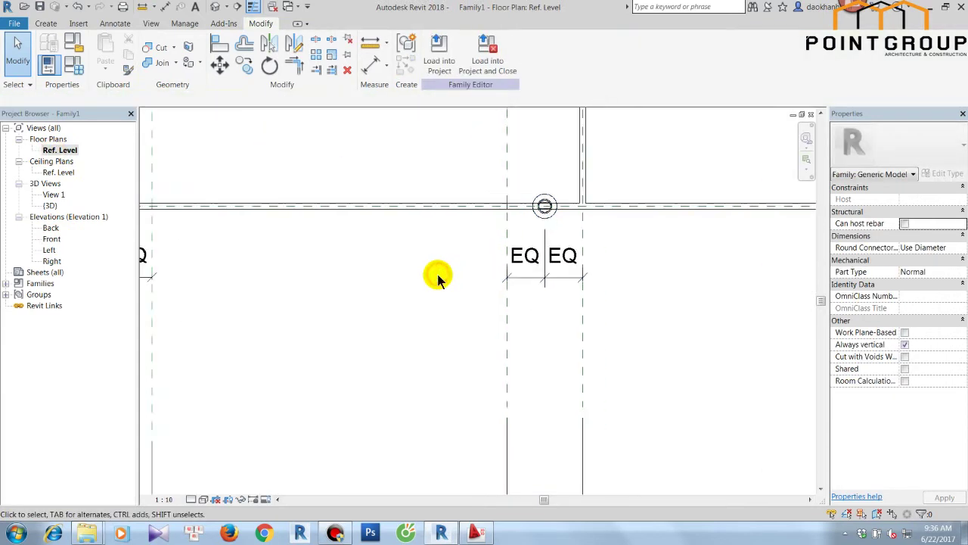
scroll(436, 277, down, 2)
middle_drag(436, 276, 424, 282)
Stretch the front panel extrusion's end to the reference plane, removing the unsatisfiable constraints.
click(406, 241)
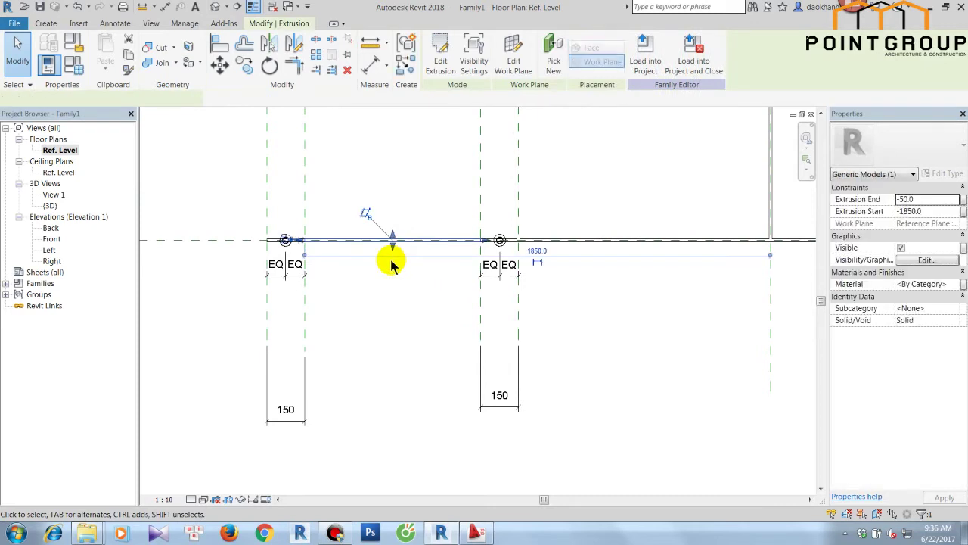
scroll(407, 292, up, 2)
scroll(409, 294, up, 2)
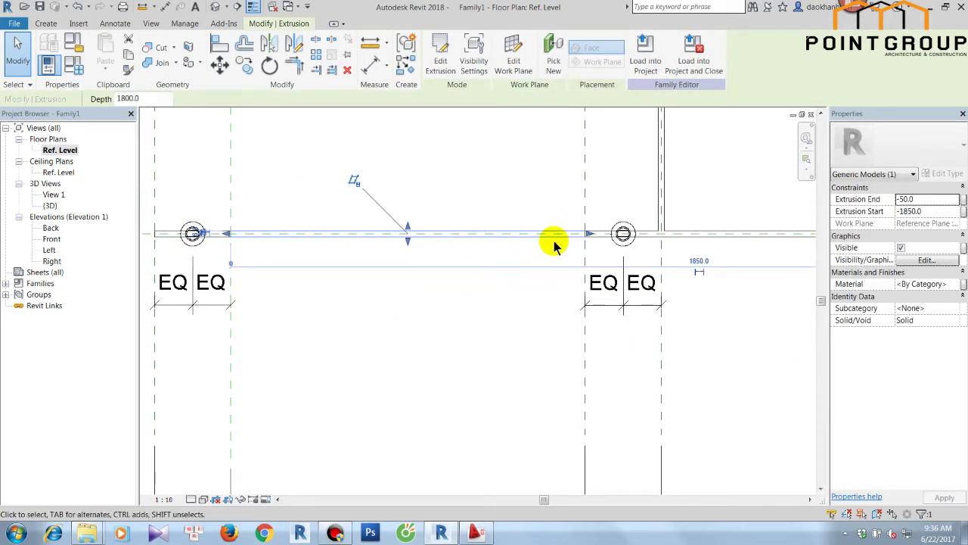
scroll(555, 243, up, 2)
drag(577, 233, 564, 242)
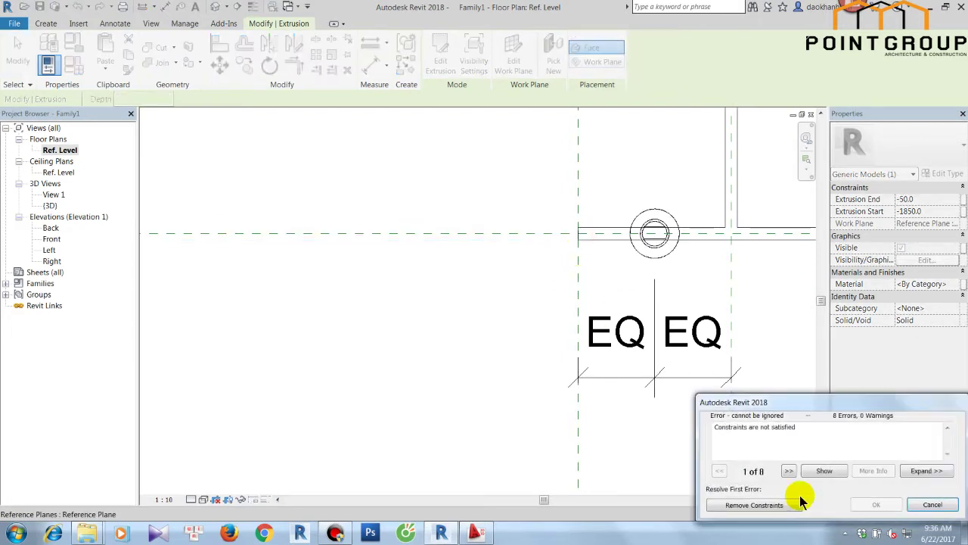
click(932, 505)
scroll(378, 288, down, 2)
scroll(412, 317, down, 1)
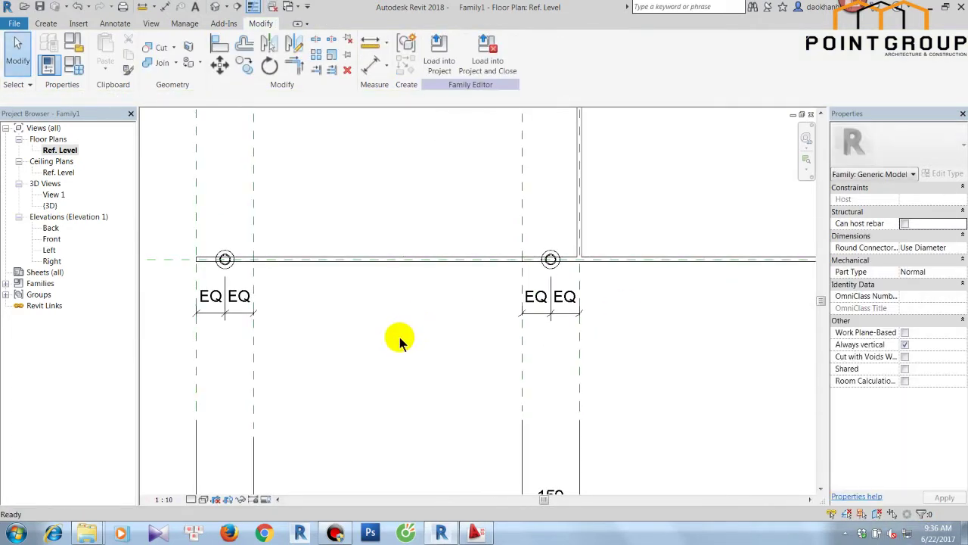
middle_drag(400, 340, 427, 362)
Place the 700 aligned dimension between the opening's two reference planes.
key(d)
key(i)
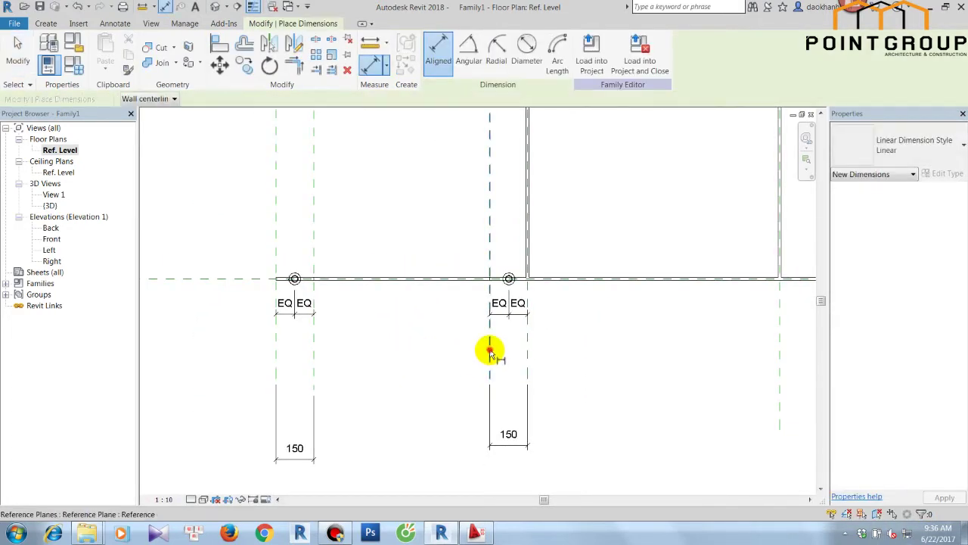
click(491, 342)
click(314, 352)
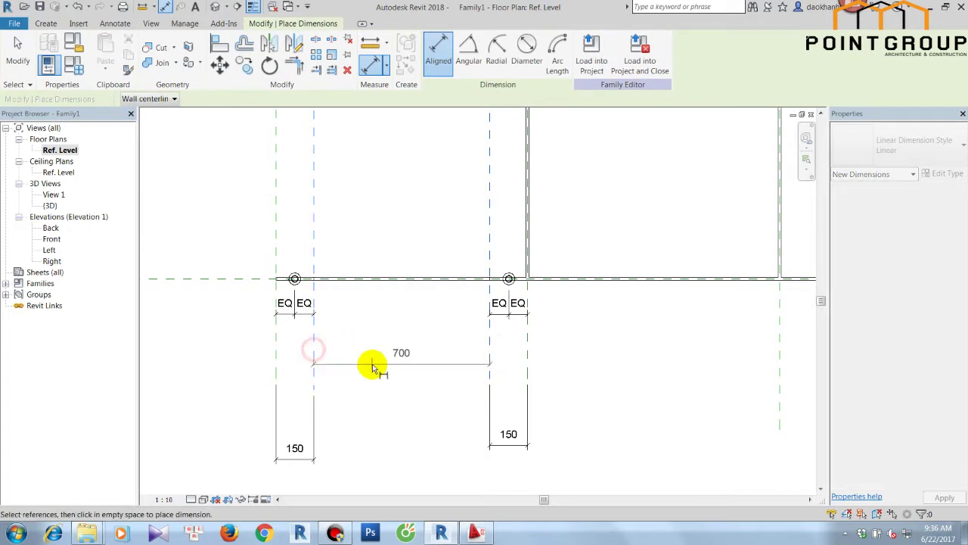
click(373, 365)
key(Escape)
key(Escape)
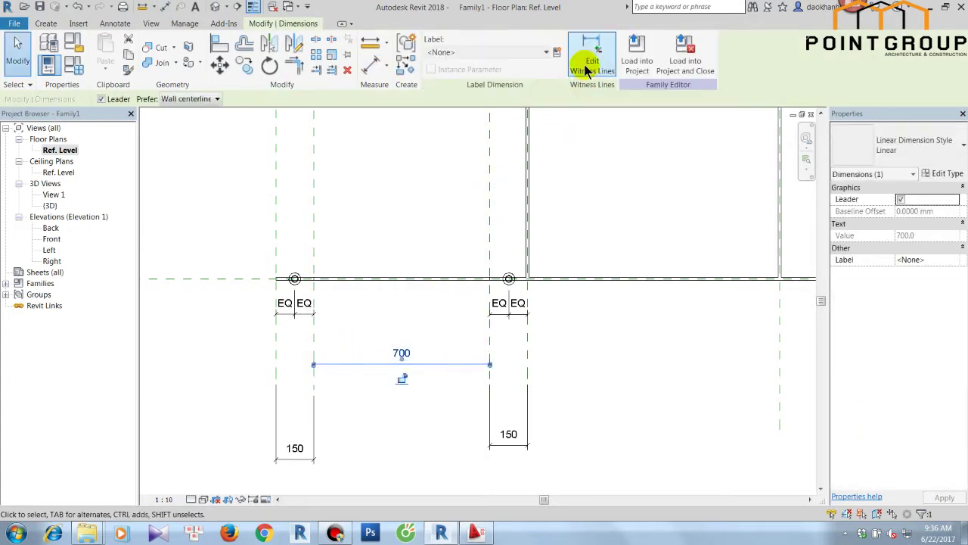
Label the dimension with a new 'chieu rong cua' parameter.
click(556, 52)
text(chieu rong cua)
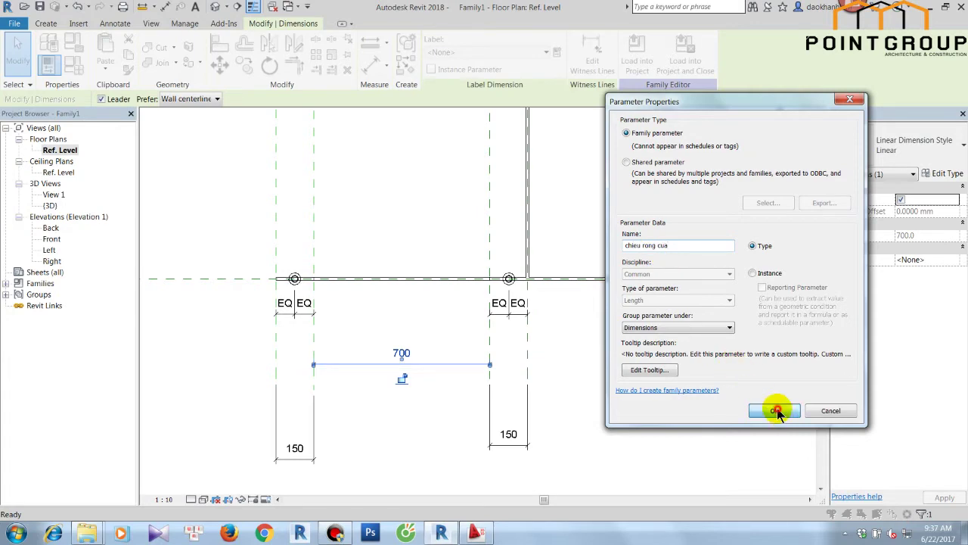
click(775, 410)
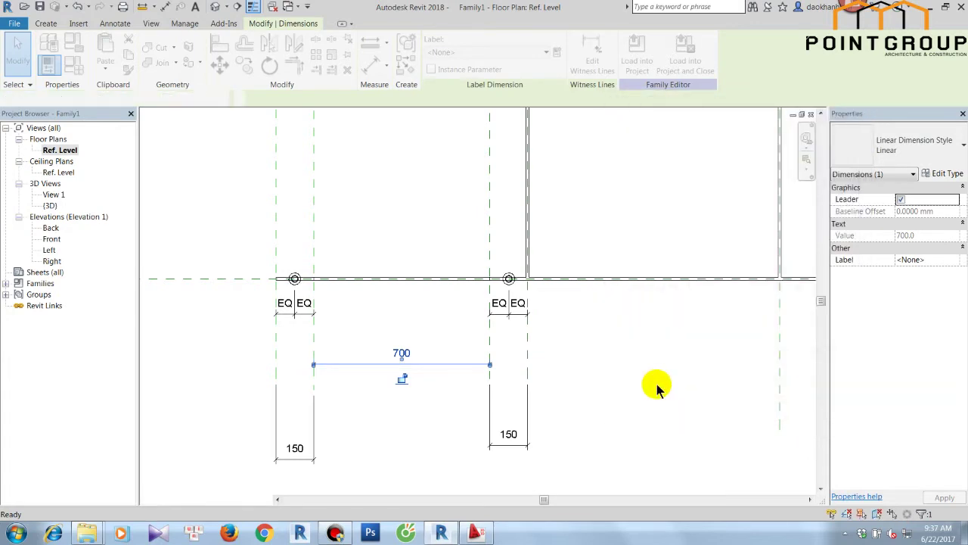
click(649, 382)
scroll(376, 300, down, 2)
Flex chieu rong cua to 600 in Family Types, removing the blocking constraints.
click(75, 67)
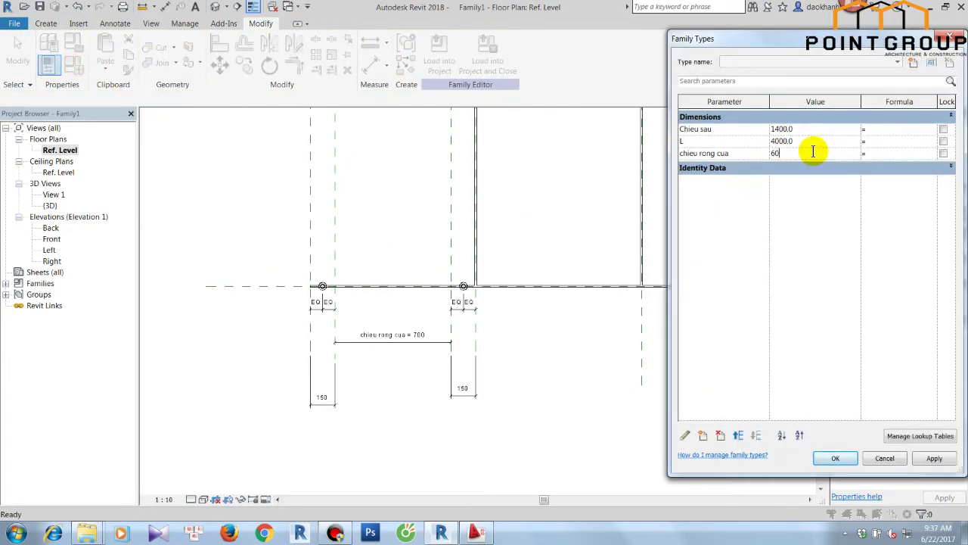
click(928, 459)
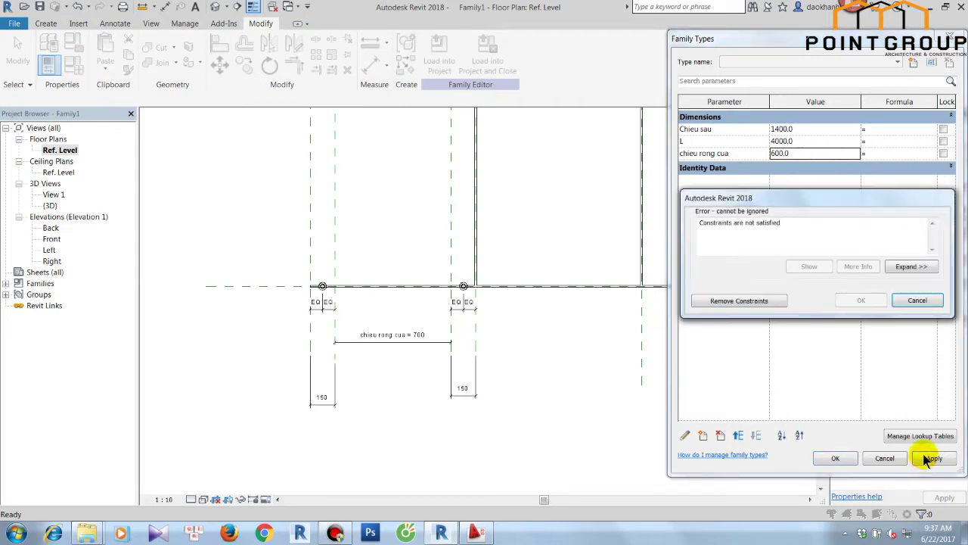
click(749, 301)
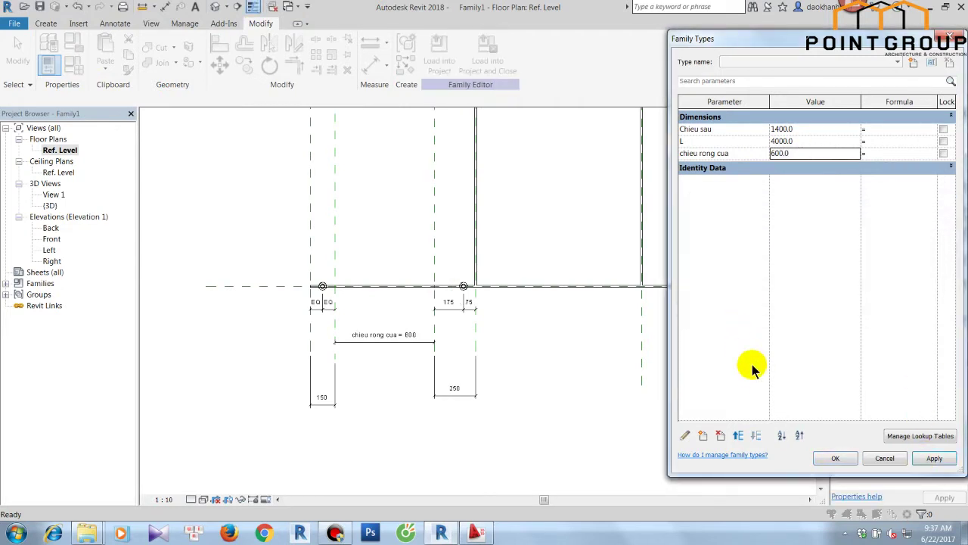
click(837, 459)
scroll(409, 286, up, 3)
scroll(447, 288, up, 2)
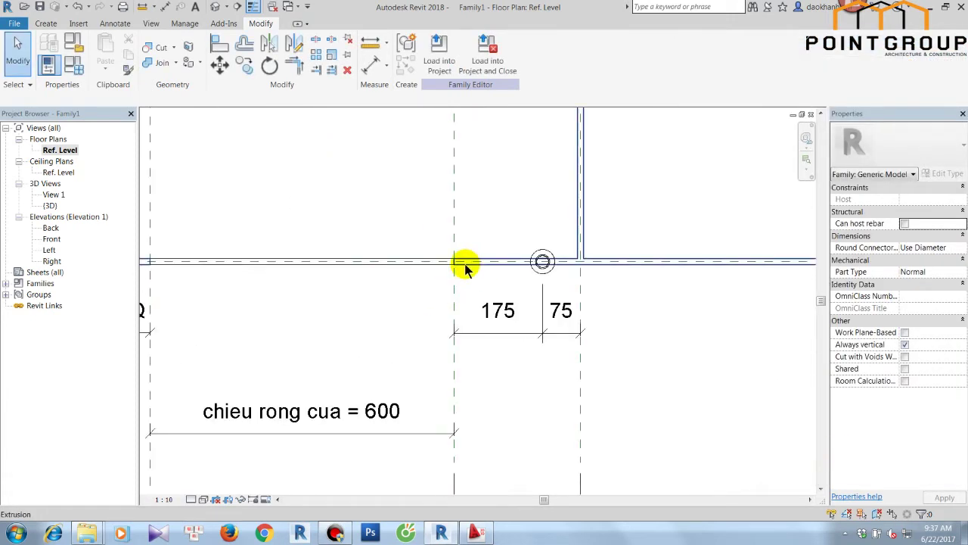
click(454, 279)
scroll(449, 281, down, 2)
click(421, 303)
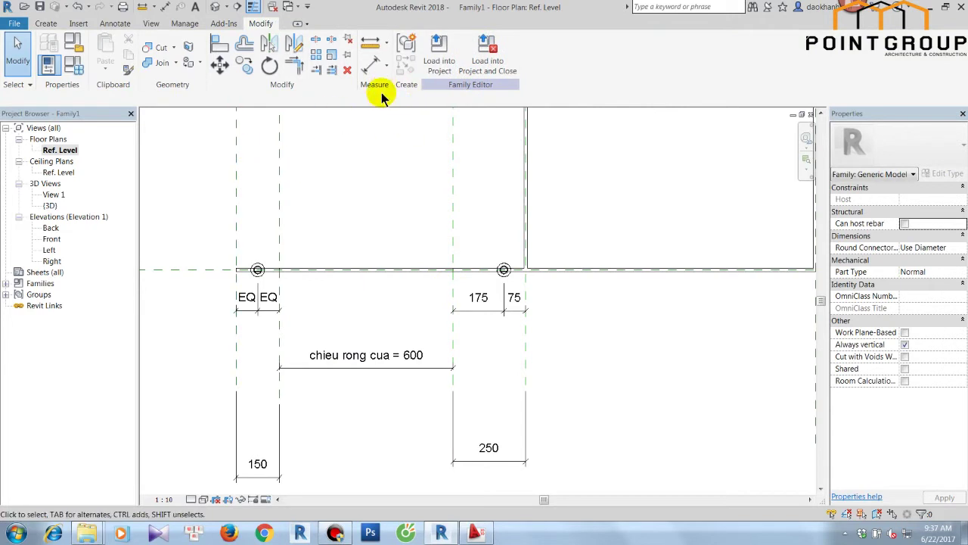
Set chieu rong cua back to 700 in Family Types.
click(73, 68)
text(700)
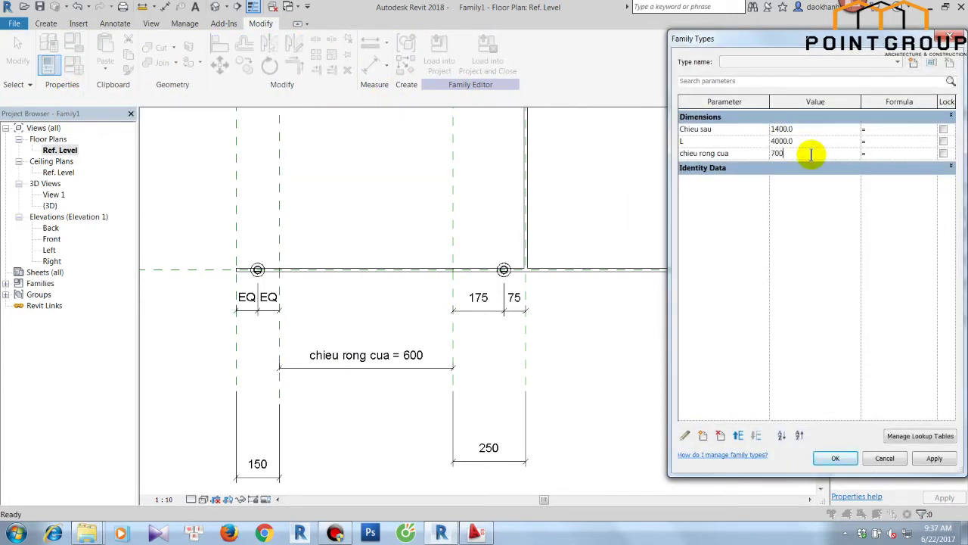
click(834, 460)
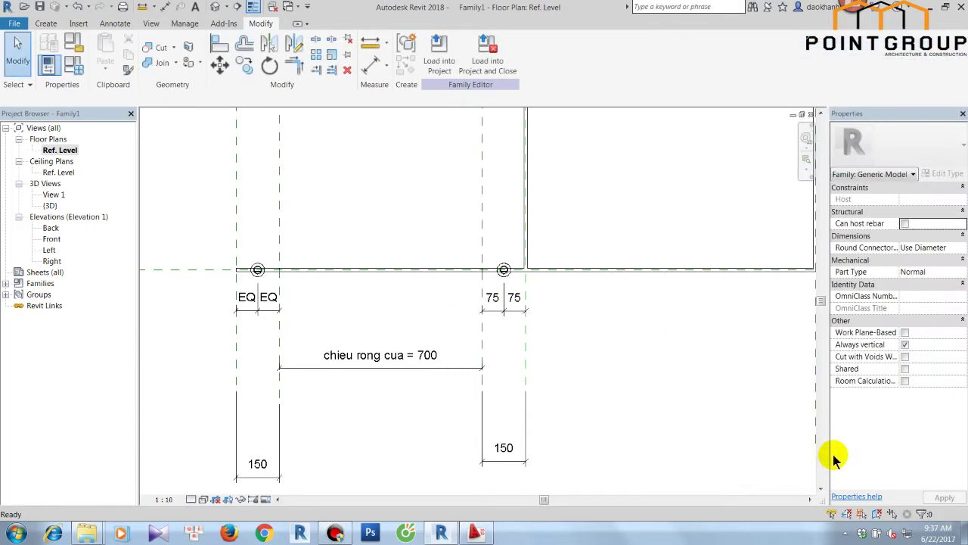
scroll(538, 365, down, 1)
scroll(486, 345, down, 1)
Reopen the front panel extrusion's sketch in Edit Extrusion mode.
scroll(492, 287, up, 2)
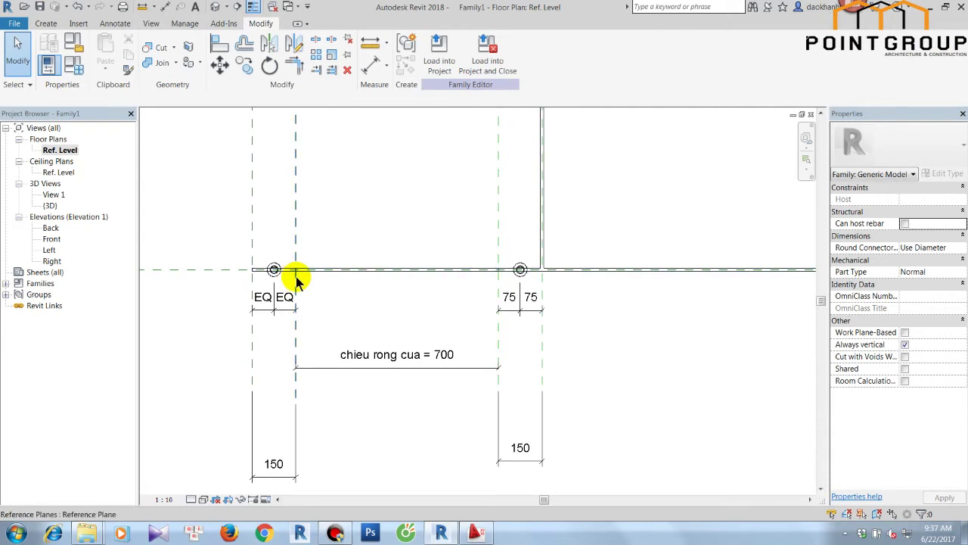
scroll(623, 321, down, 1)
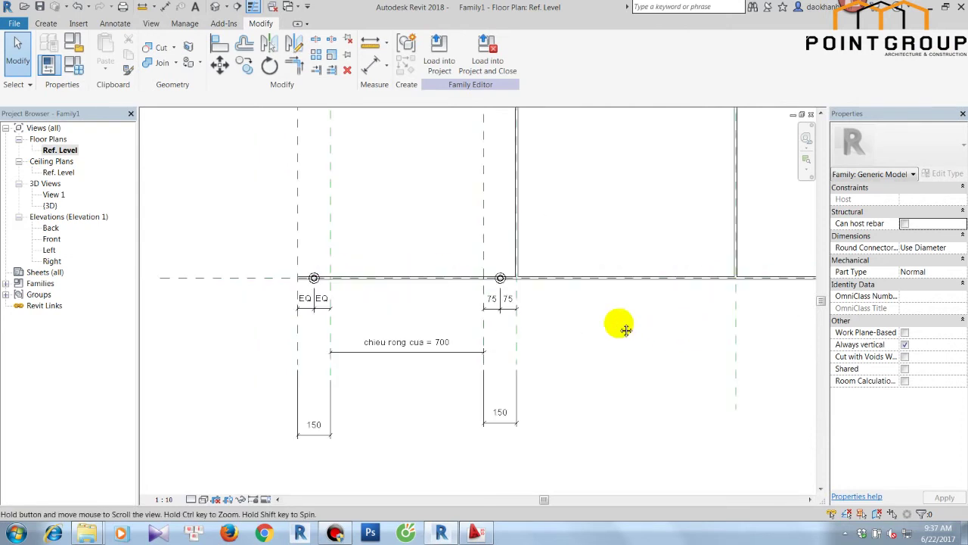
scroll(414, 307, up, 2)
double_click(378, 262)
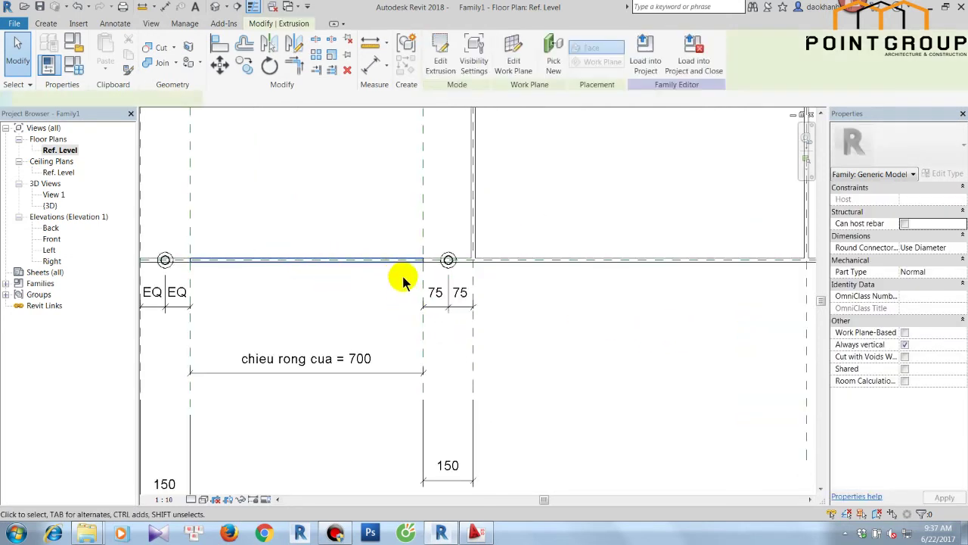
scroll(423, 265, up, 2)
scroll(435, 270, up, 1)
Check the short 12 mm sketch line of the outline, then clear the selection.
click(436, 270)
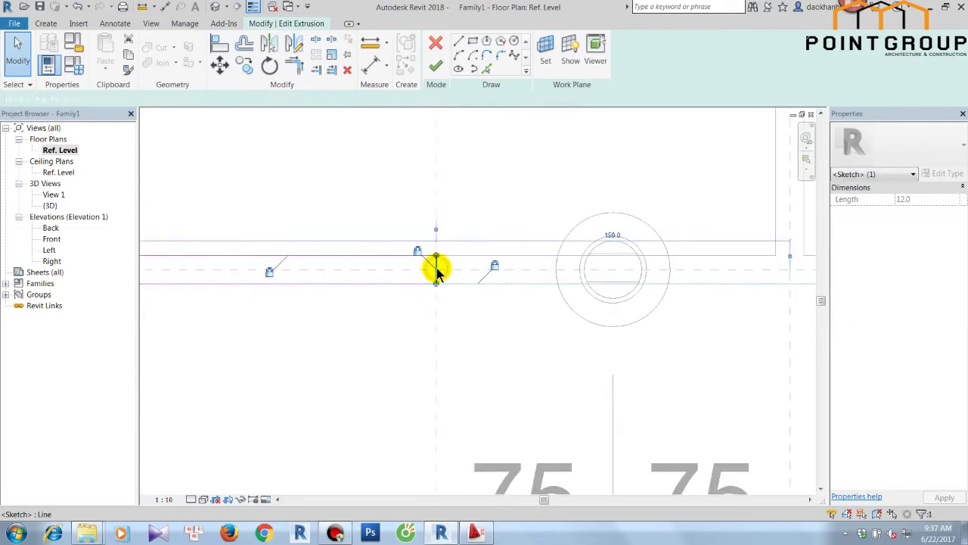
scroll(464, 315, down, 2)
click(378, 335)
scroll(471, 277, up, 2)
scroll(184, 296, up, 1)
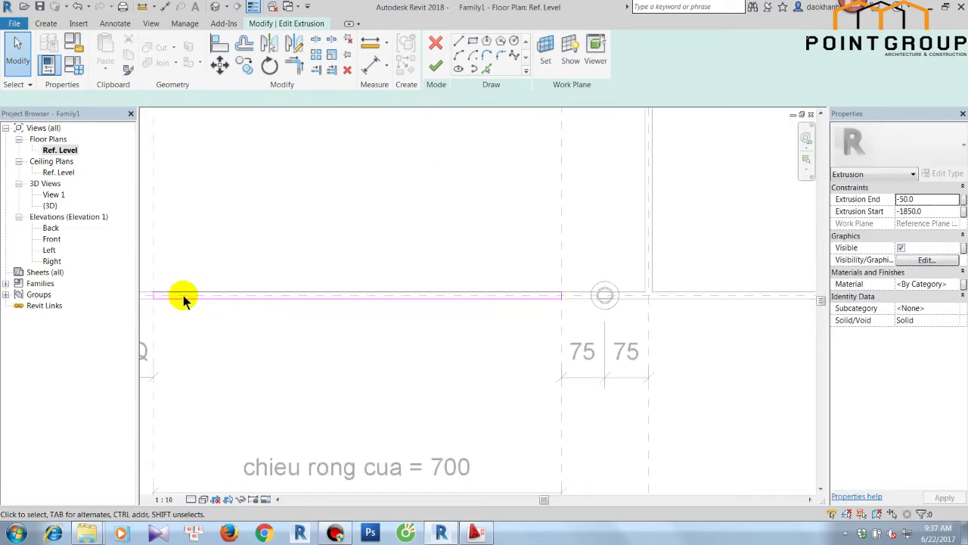
scroll(263, 292, up, 1)
scroll(263, 291, up, 1)
click(244, 284)
Finish the sketch so the panel spans the 700 door opening at 1800 deep, then deselect it.
click(348, 350)
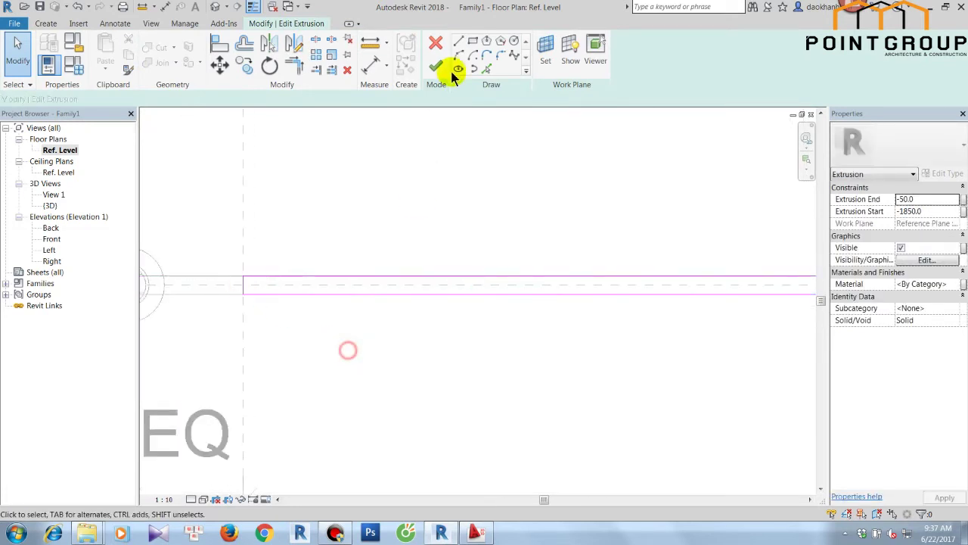
scroll(492, 342, down, 3)
scroll(454, 189, down, 1)
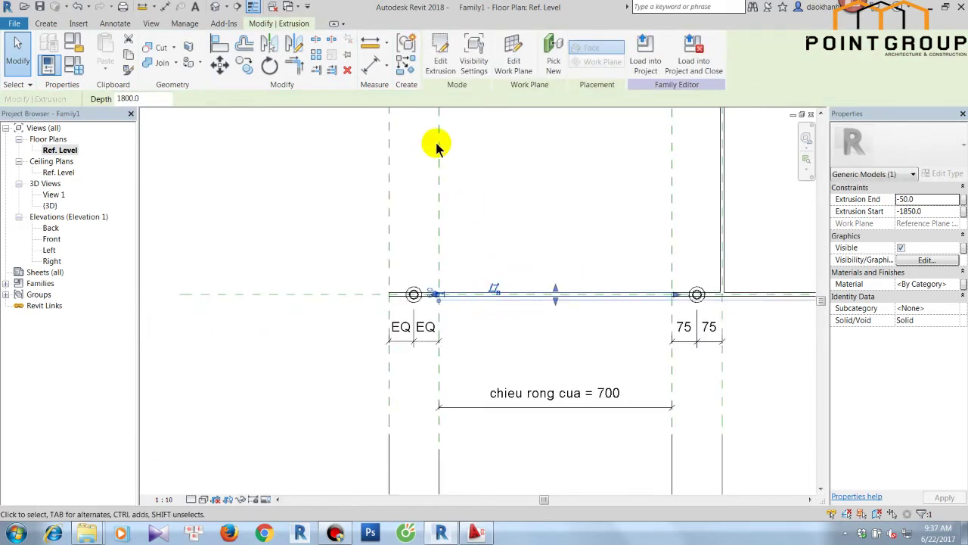
scroll(659, 341, down, 1)
click(670, 345)
scroll(566, 350, up, 2)
scroll(324, 314, down, 1)
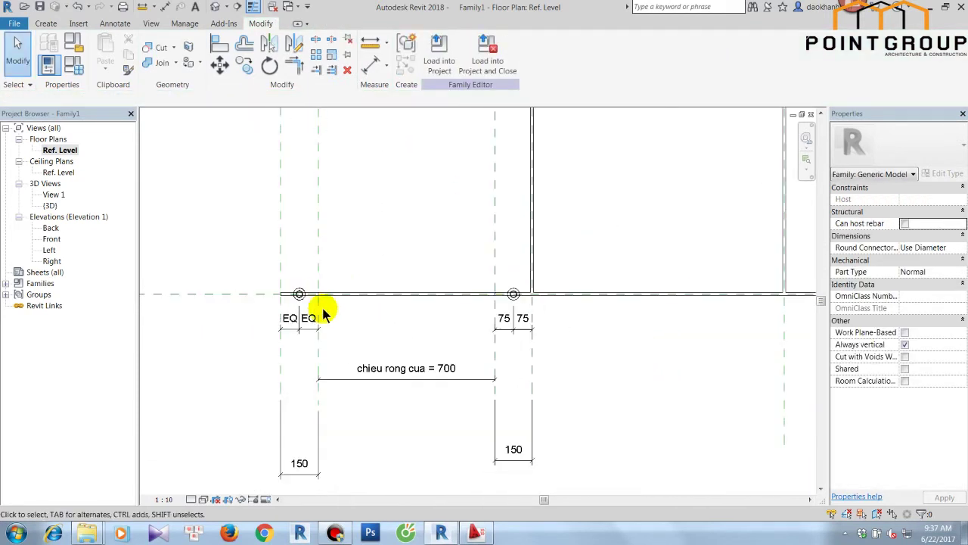
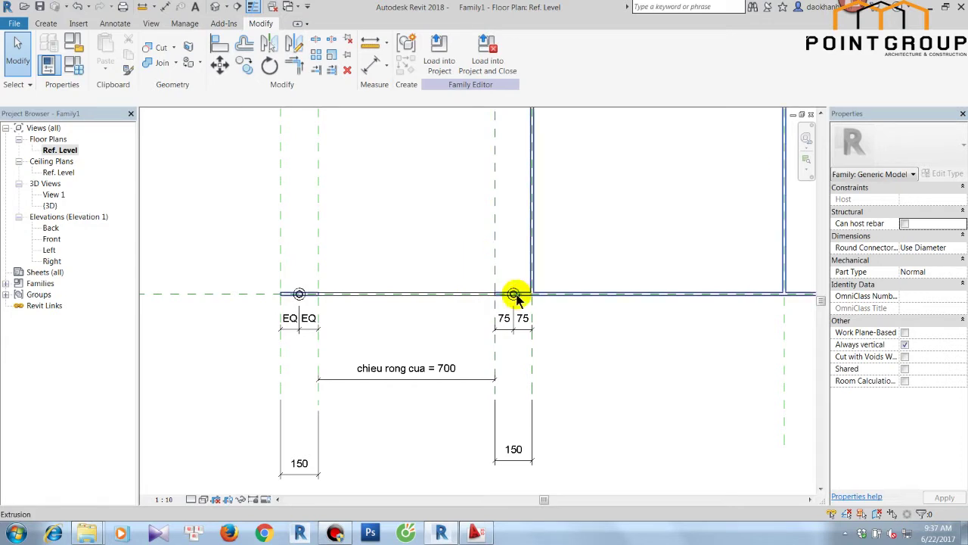
Open the partition panel's extrusion sketch to inspect it, then finish it unchanged.
scroll(514, 294, down, 1)
scroll(473, 295, up, 2)
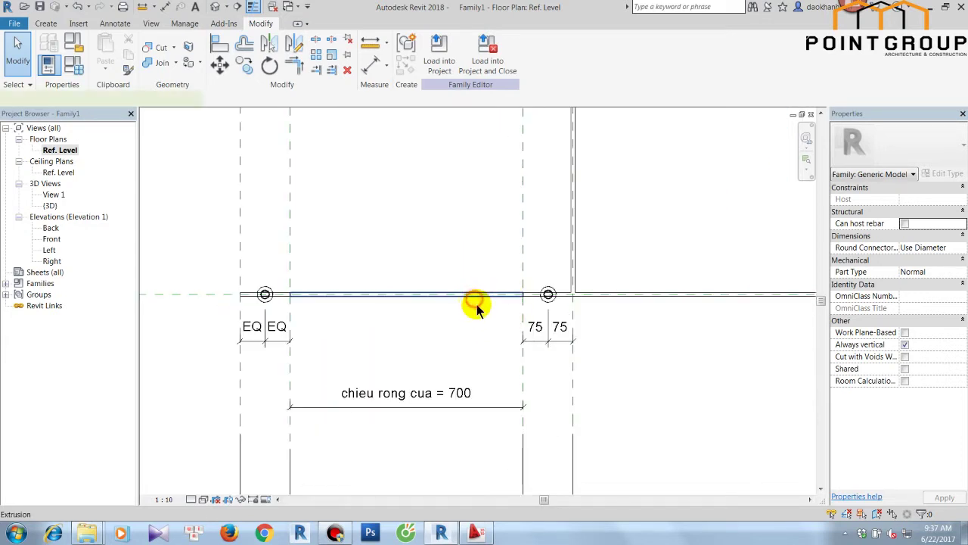
click(479, 296)
scroll(584, 324, down, 2)
middle_drag(596, 333, 396, 332)
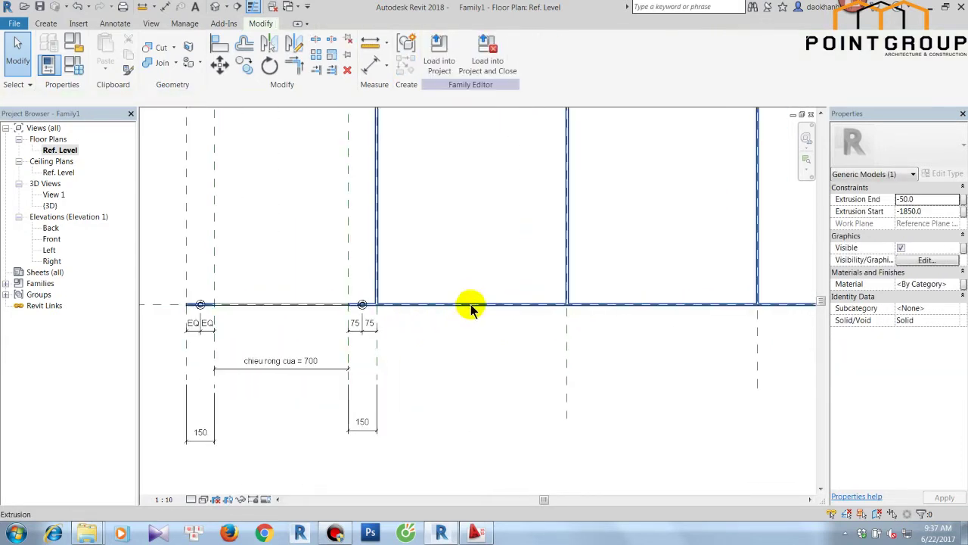
click(472, 303)
double_click(492, 304)
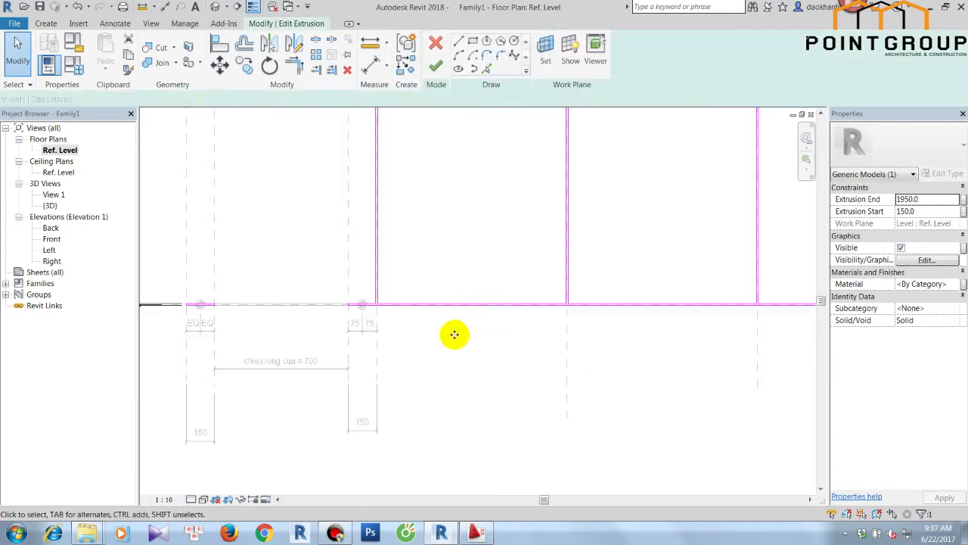
scroll(454, 341, up, 1)
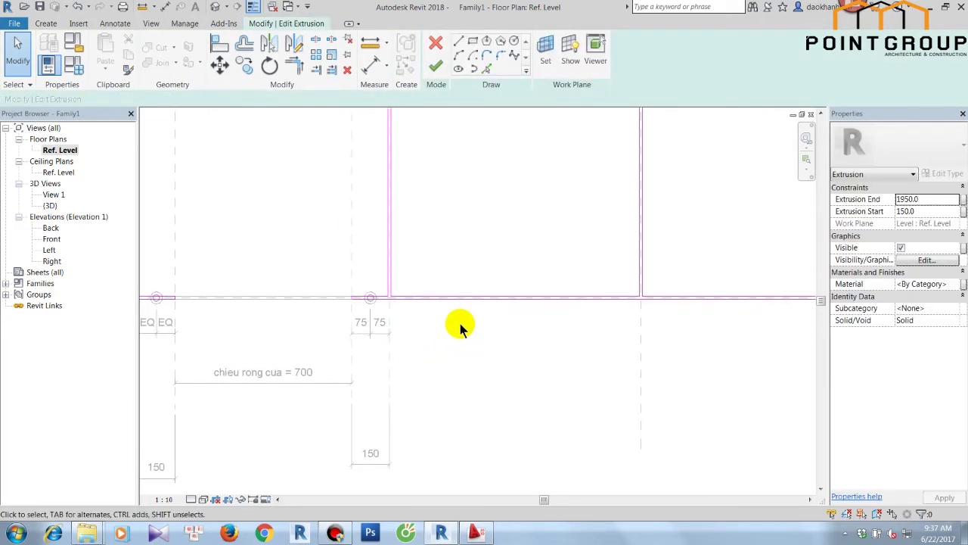
middle_drag(443, 340, 497, 357)
click(436, 66)
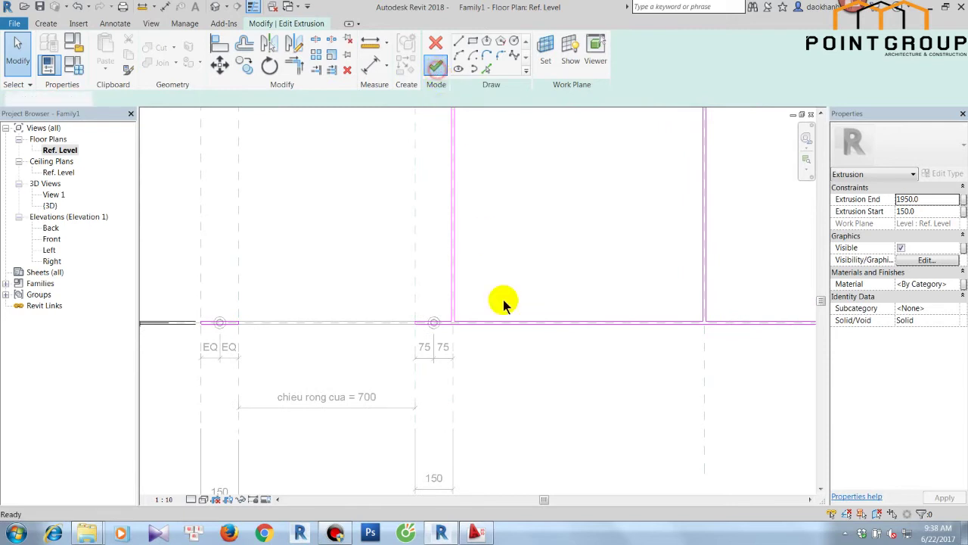
click(519, 385)
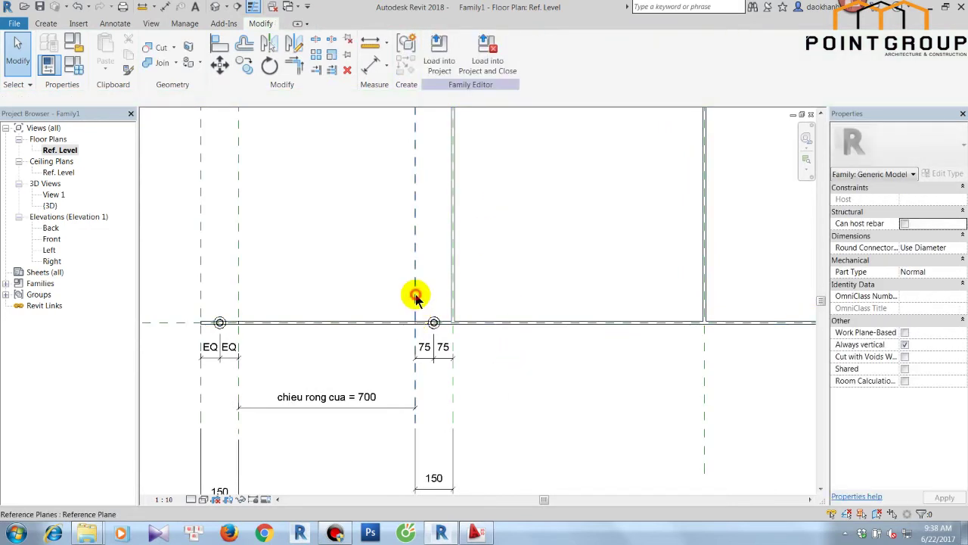
Check the door-edge reference plane, then re-enter and finish the partition extrusion sketch.
click(416, 297)
click(516, 382)
middle_drag(514, 380, 482, 346)
scroll(482, 346, up, 1)
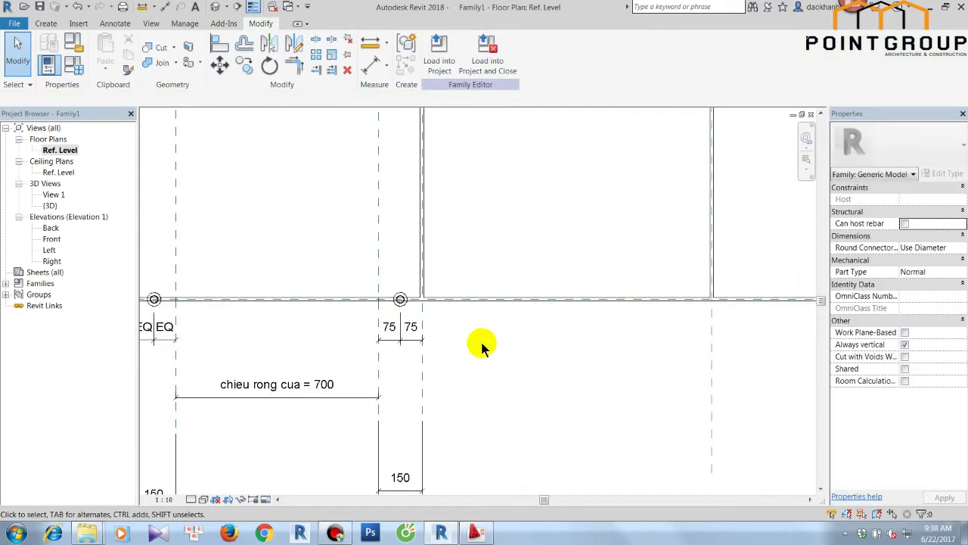
click(488, 301)
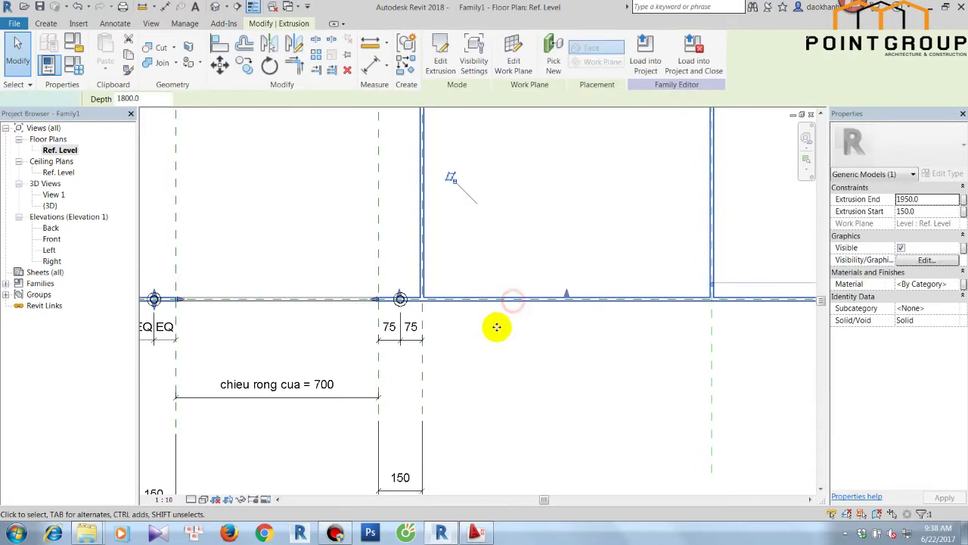
double_click(496, 327)
scroll(496, 328, down, 2)
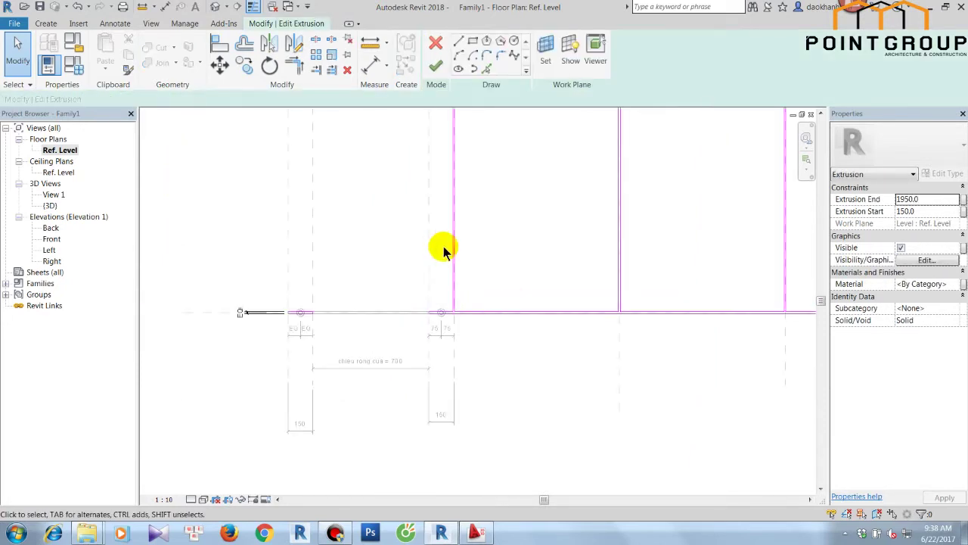
click(432, 68)
scroll(504, 340, down, 2)
click(448, 292)
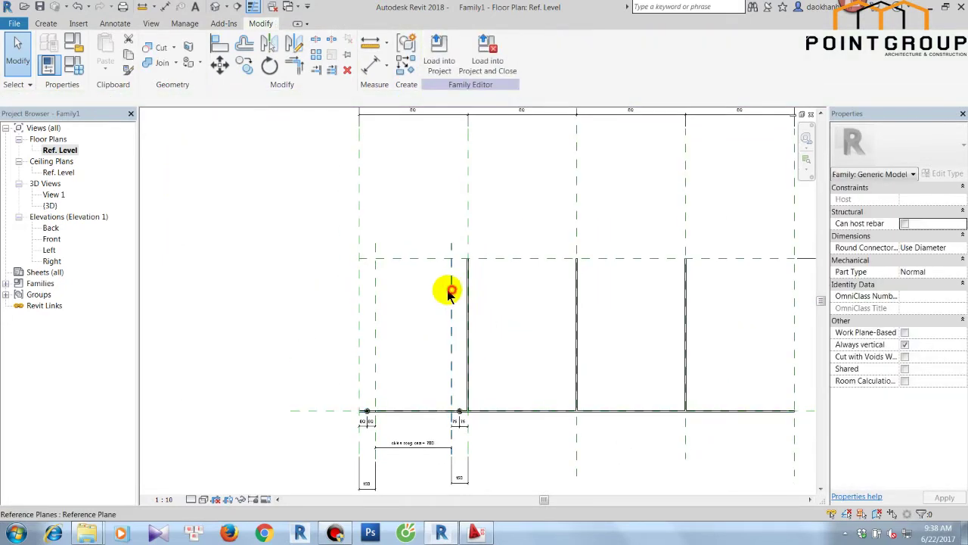
Mirror two stall reference planes across the partition line.
click(450, 292)
ctrl+click(375, 298)
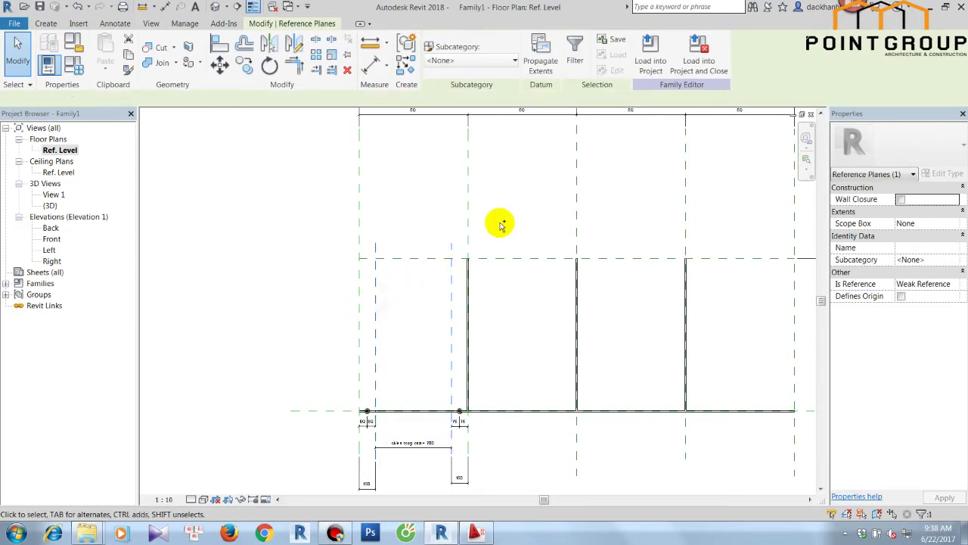
key(m)
key(m)
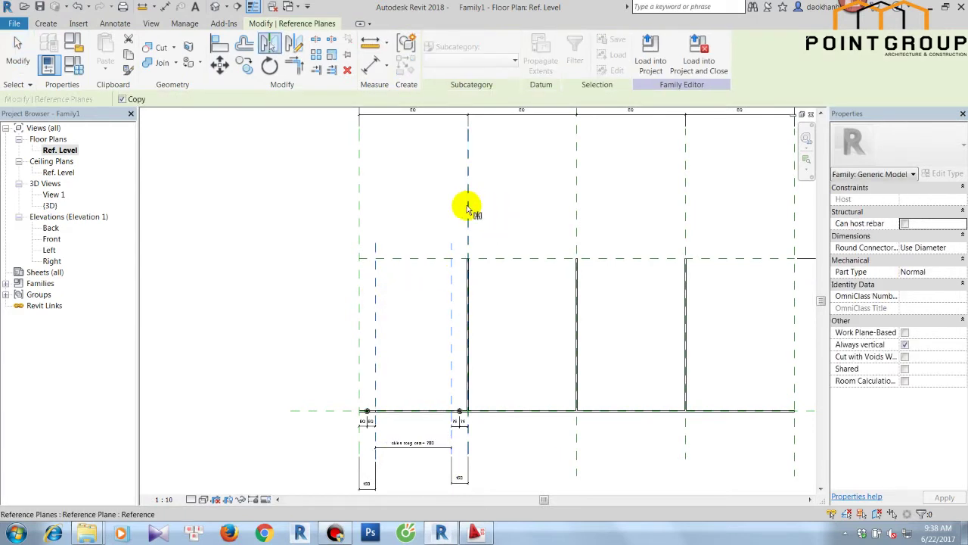
click(467, 205)
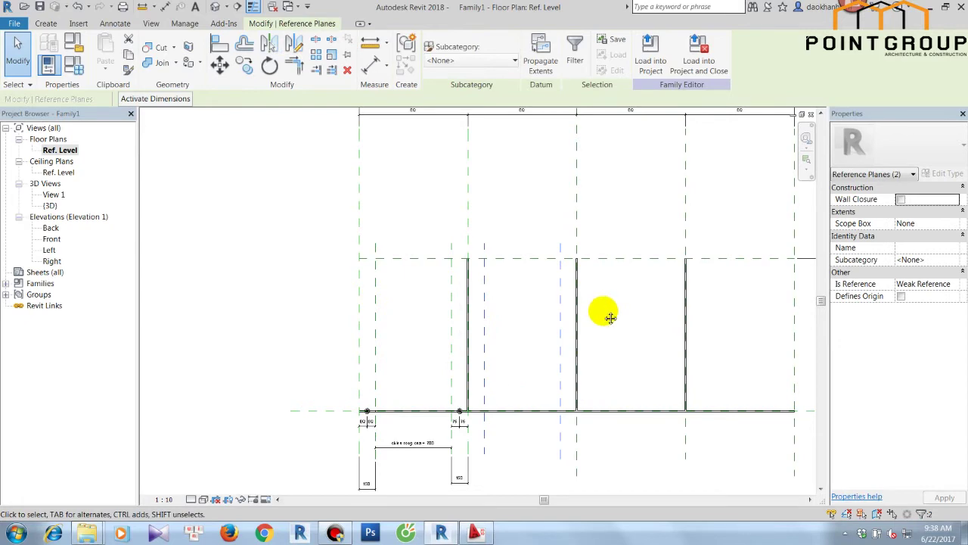
scroll(492, 363, up, 2)
scroll(552, 389, up, 3)
key(Escape)
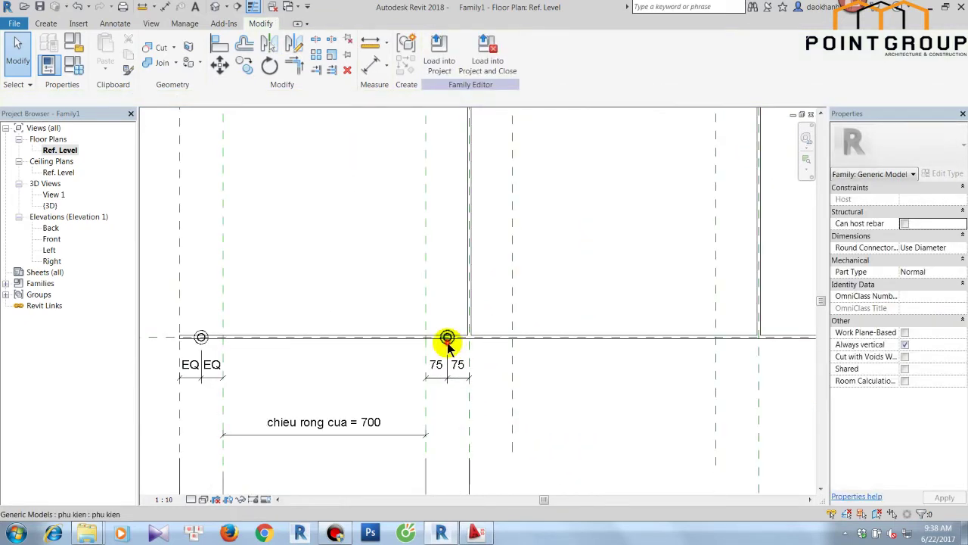
Select the phu kien model and two more reference planes, starting then cancelling a mirror.
click(201, 338)
scroll(287, 341, down, 2)
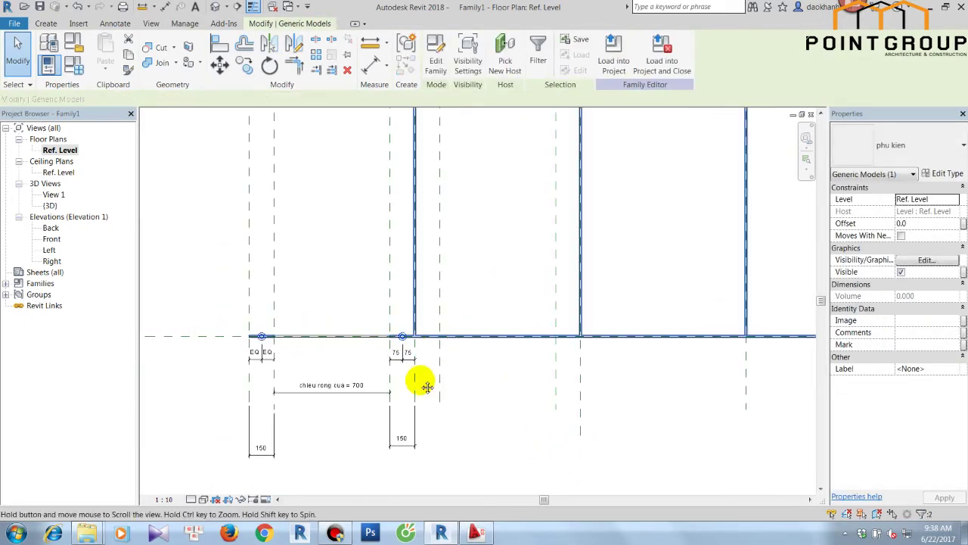
middle_drag(428, 386, 398, 453)
click(410, 287)
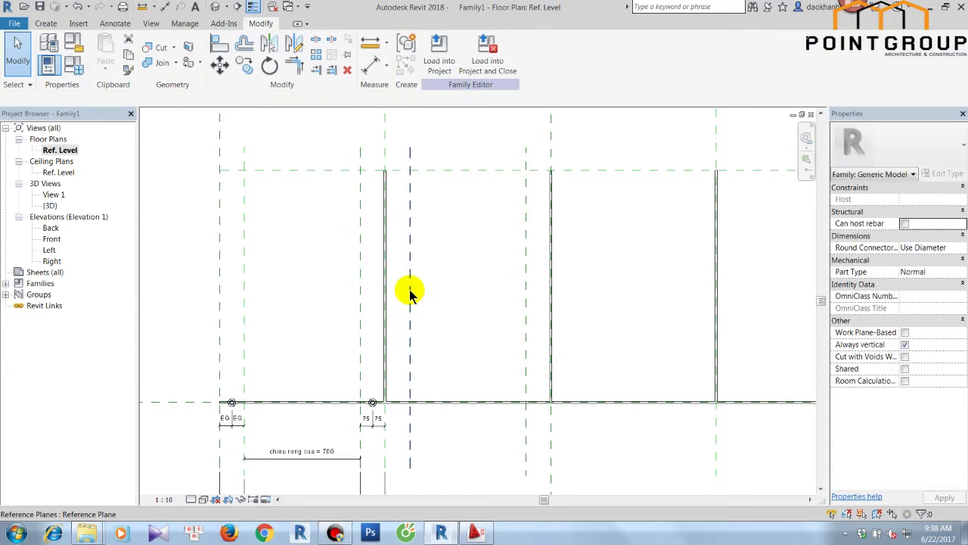
ctrl+click(526, 257)
scroll(462, 288, down, 2)
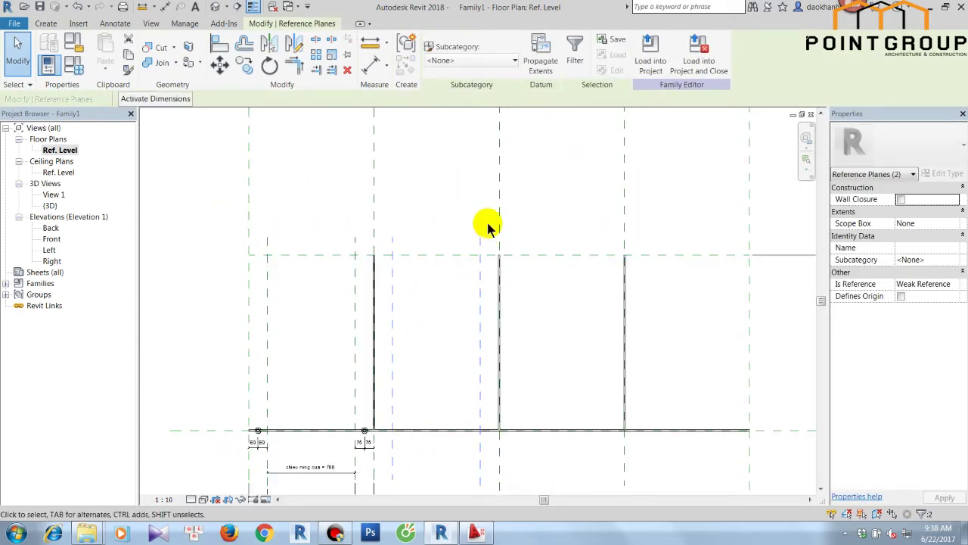
key(m)
key(m)
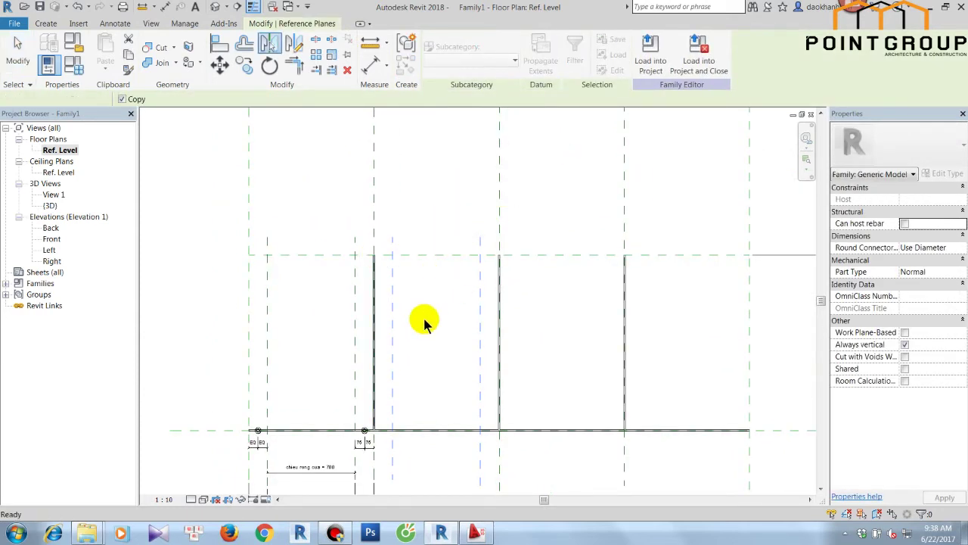
key(Escape)
Mirror four door-side reference planes across the middle partition.
click(391, 341)
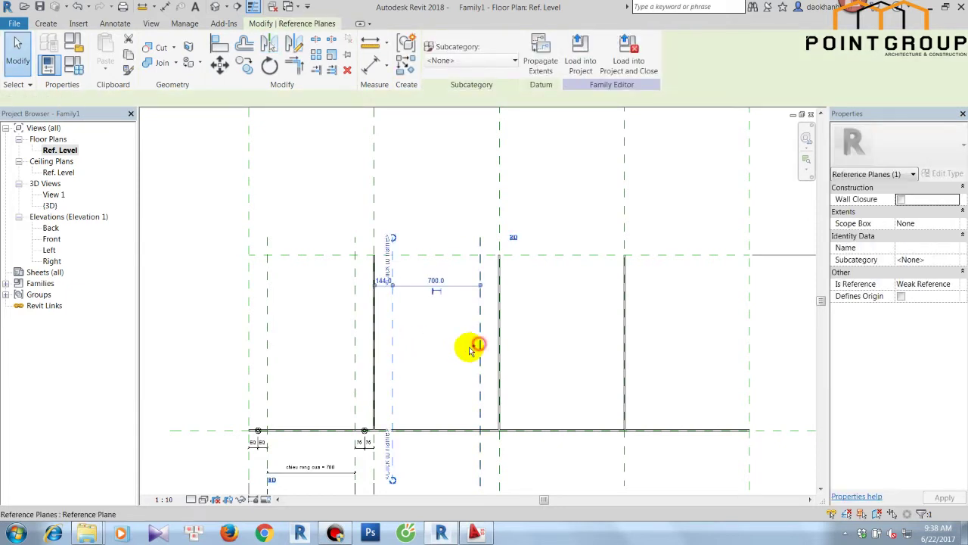
click(359, 354)
ctrl+click(264, 346)
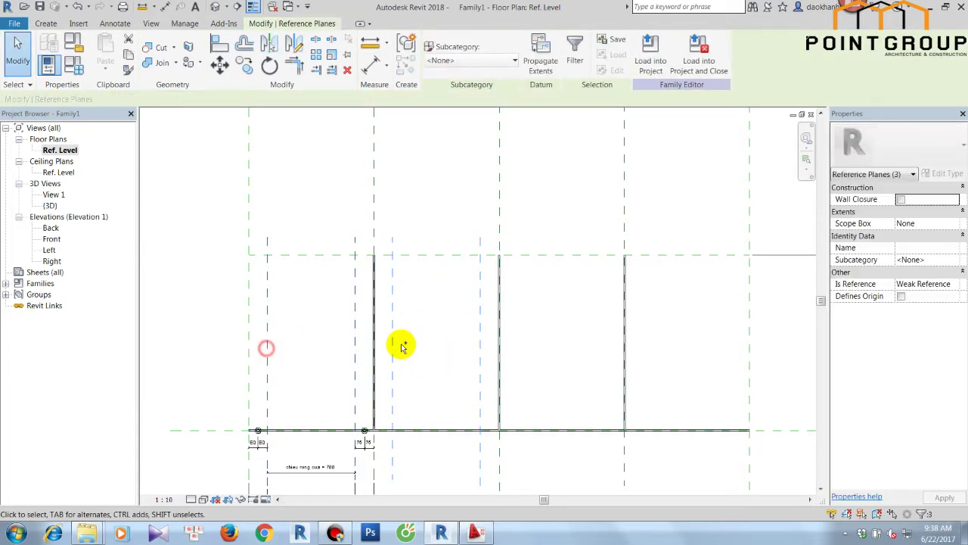
scroll(444, 298, up, 2)
scroll(464, 334, down, 2)
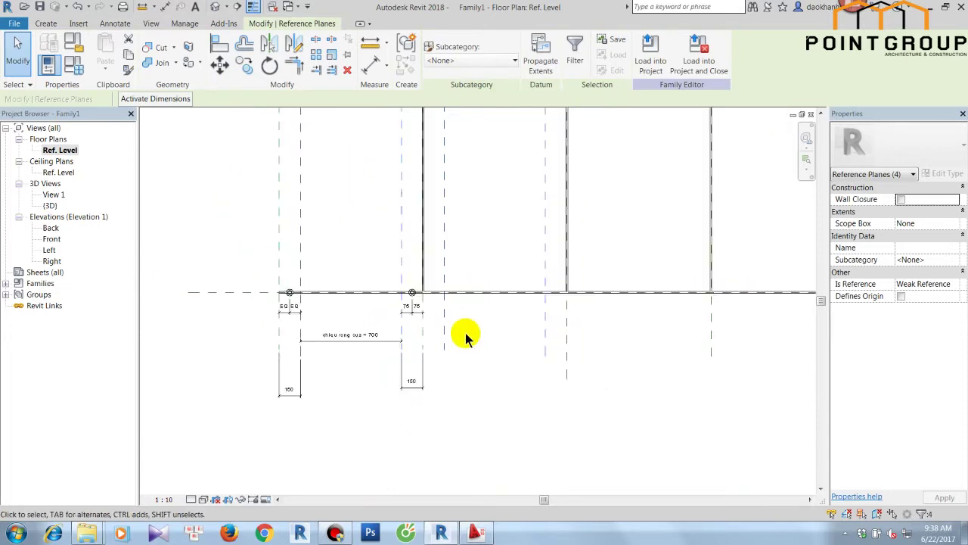
scroll(450, 345, down, 1)
middle_drag(450, 346, 446, 372)
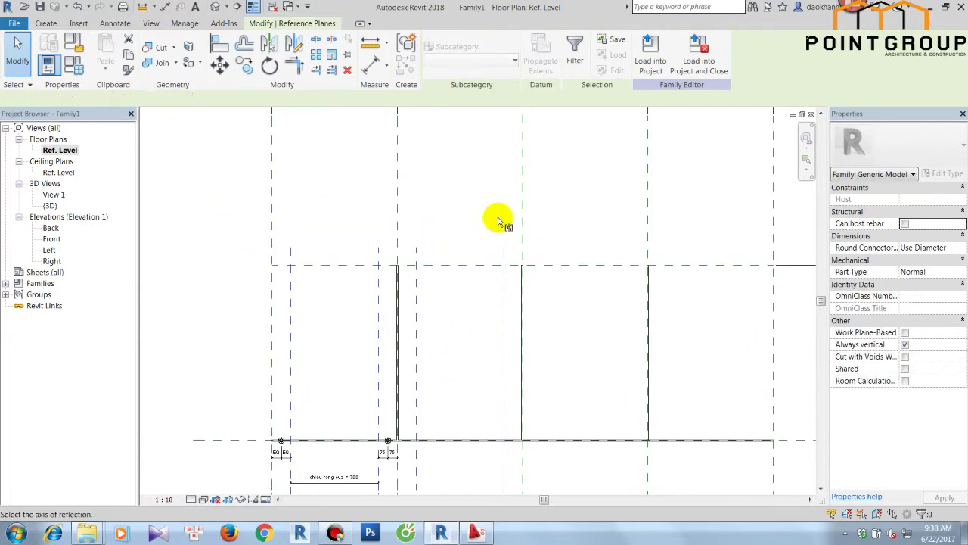
click(521, 227)
scroll(426, 383, down, 1)
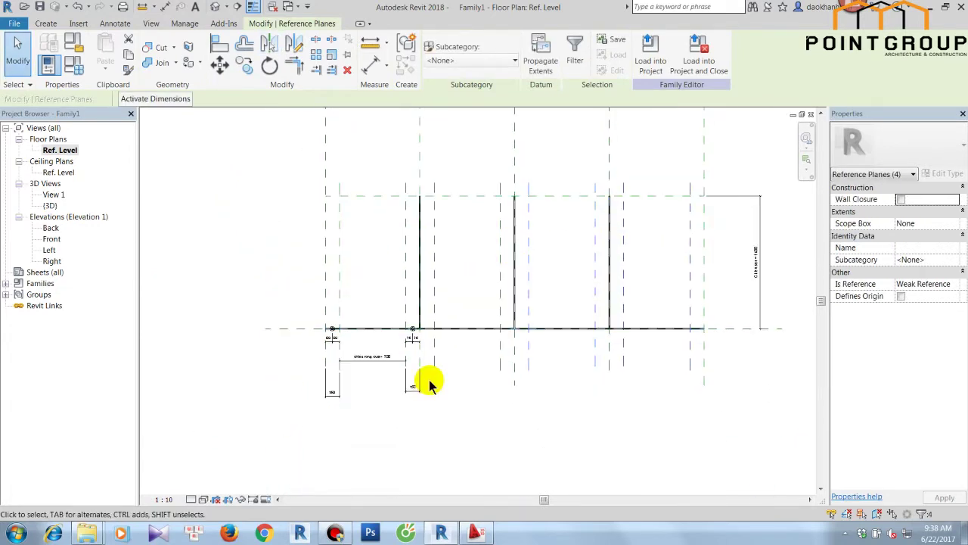
scroll(411, 390, up, 2)
Check the 150 post dimension and clear the selection.
click(411, 389)
scroll(423, 397, up, 2)
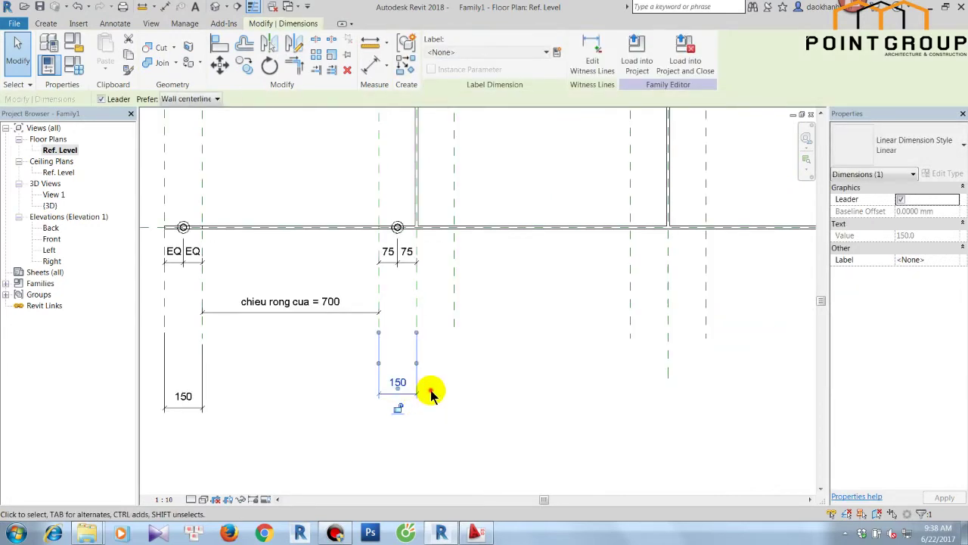
key(Escape)
click(414, 395)
click(461, 385)
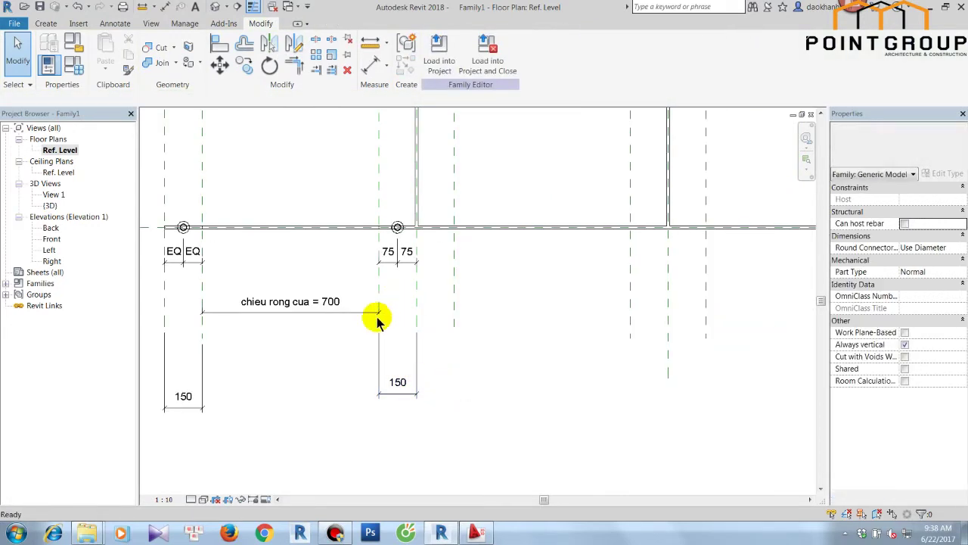
scroll(318, 250, down, 2)
Open the door panel's extrusion sketch and select its angled sketch line.
click(361, 267)
scroll(360, 267, up, 2)
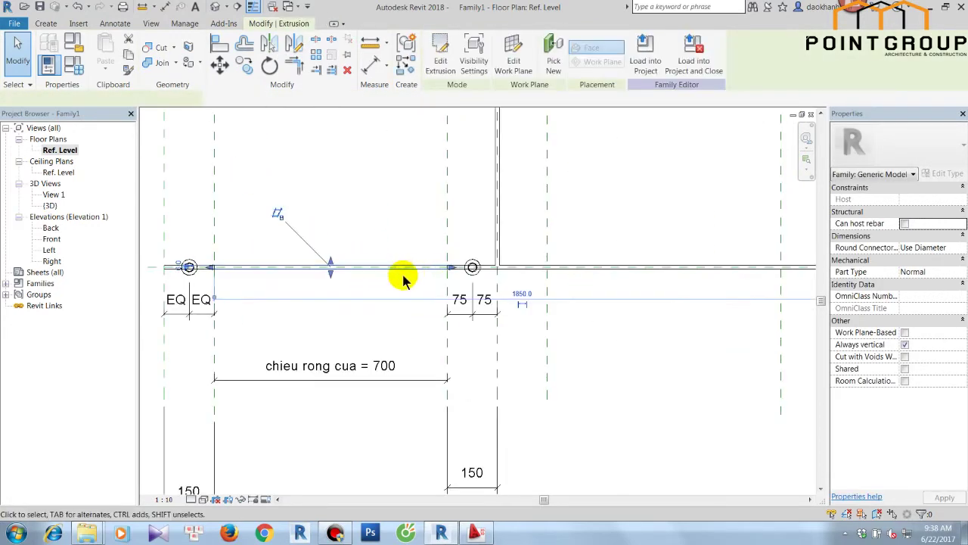
double_click(414, 270)
scroll(432, 271, up, 2)
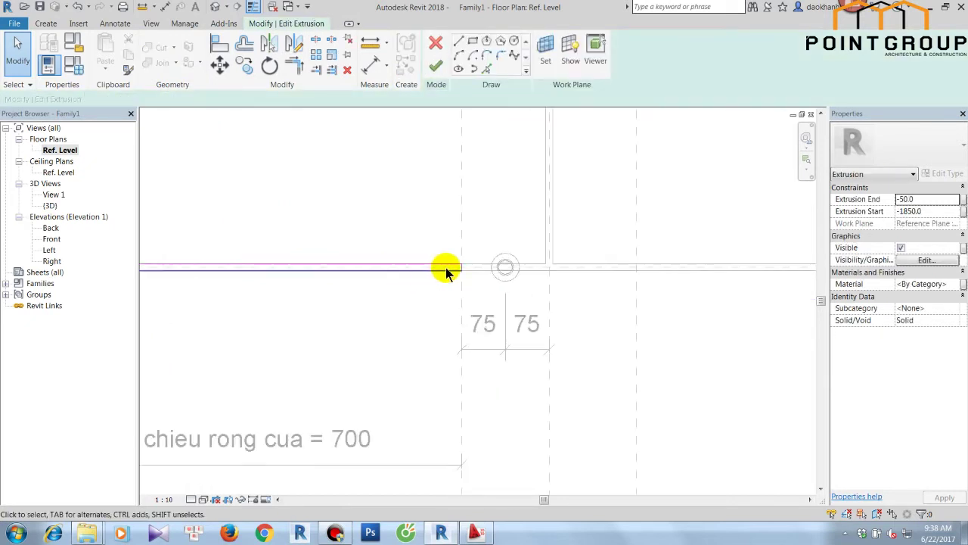
scroll(443, 270, up, 2)
click(489, 270)
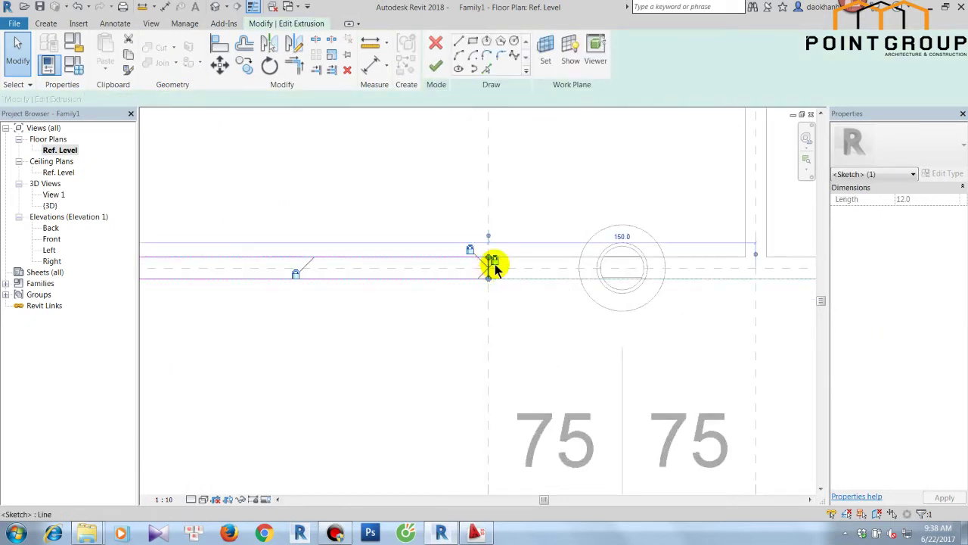
click(481, 257)
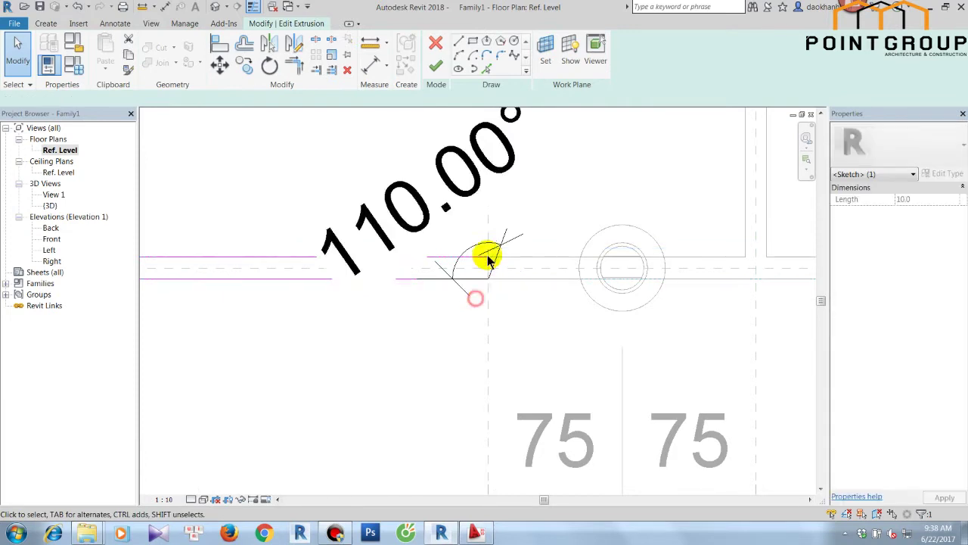
Snap the slanted end line onto the vertical reference plane and finish the sketch.
click(502, 248)
scroll(478, 262, up, 2)
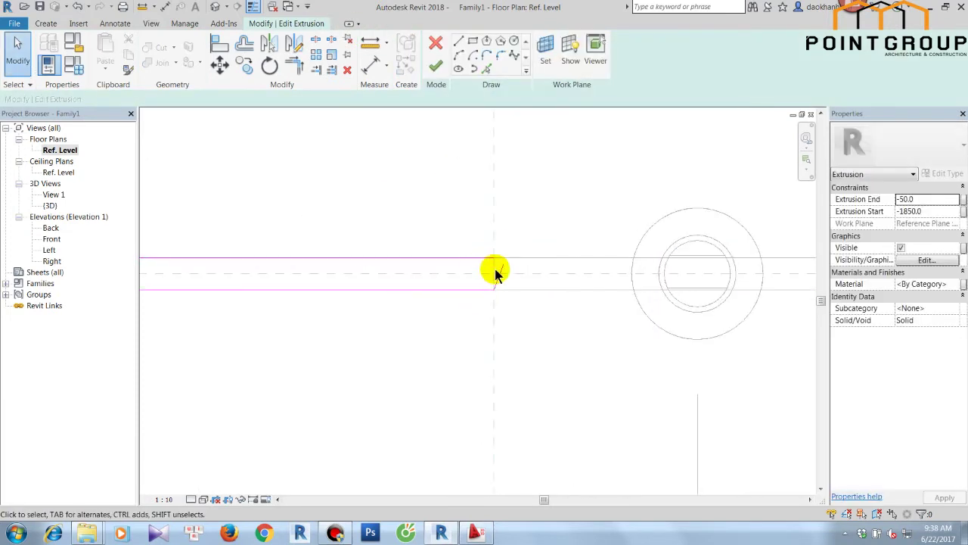
click(500, 275)
scroll(503, 271, up, 2)
drag(488, 250, 407, 266)
click(494, 274)
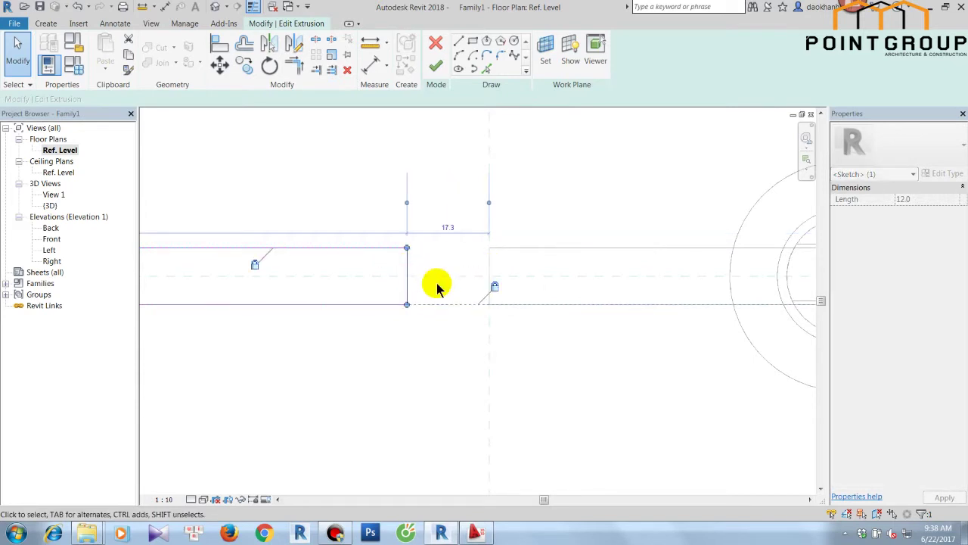
click(439, 275)
scroll(433, 269, down, 3)
mouse_move(433, 270)
middle_down()
mouse_move(596, 298)
mouse_move(484, 316)
middle_up()
scroll(511, 316, down, 2)
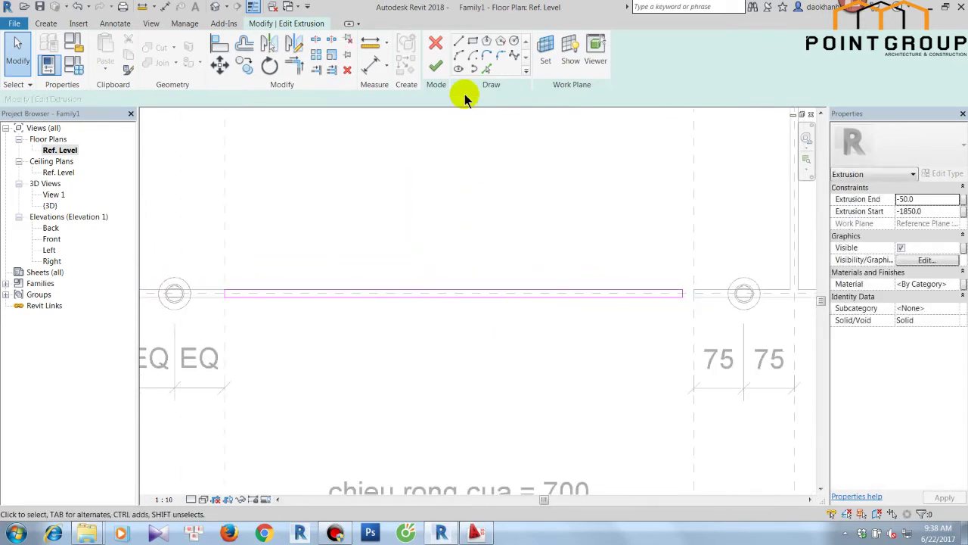
click(437, 66)
Try shortening the extrusion from its end, then dismiss the constraint error and undo it.
click(512, 291)
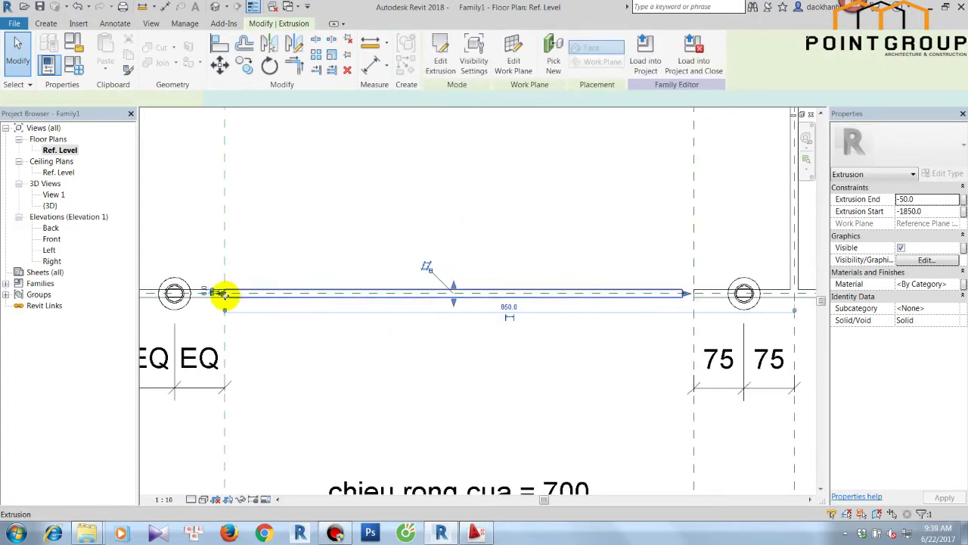
scroll(221, 297, up, 2)
drag(220, 296, 257, 291)
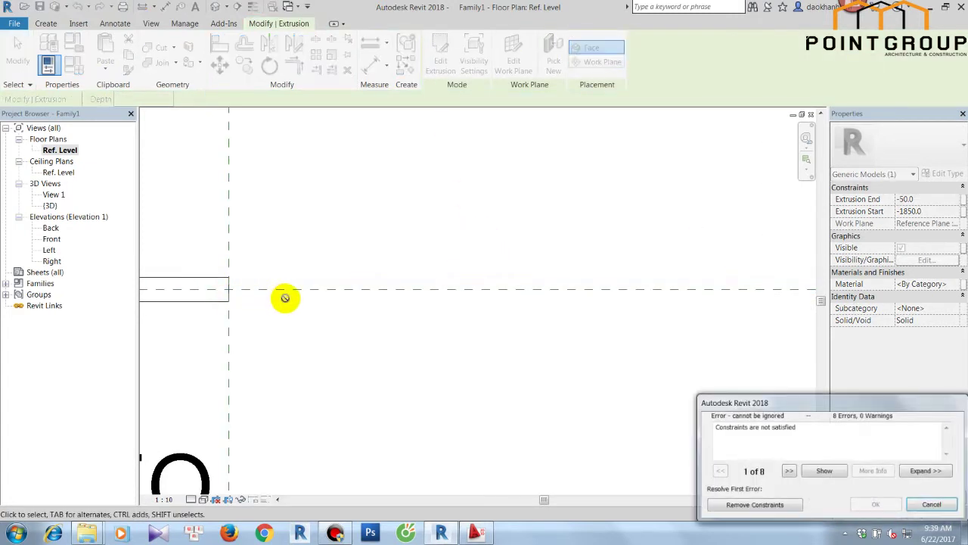
click(932, 504)
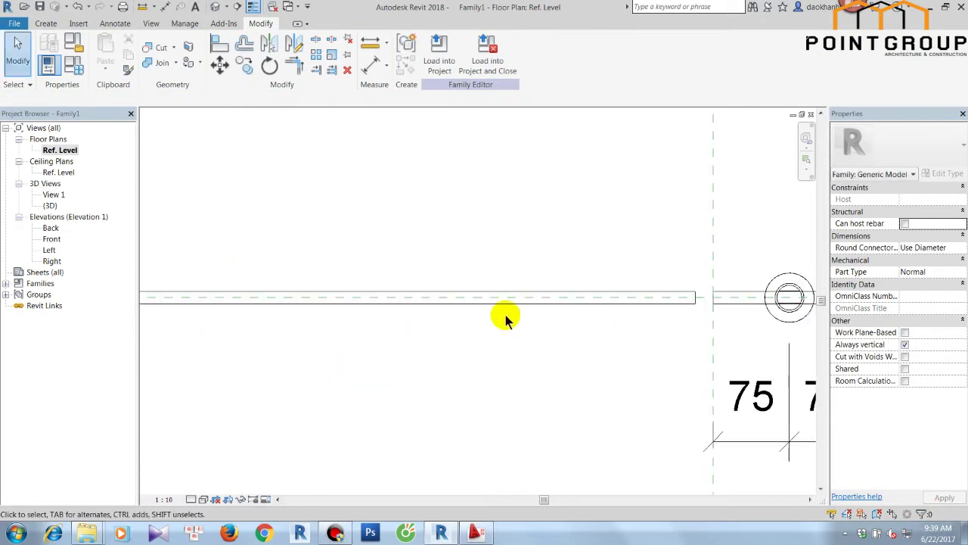
click(637, 303)
scroll(698, 298, up, 2)
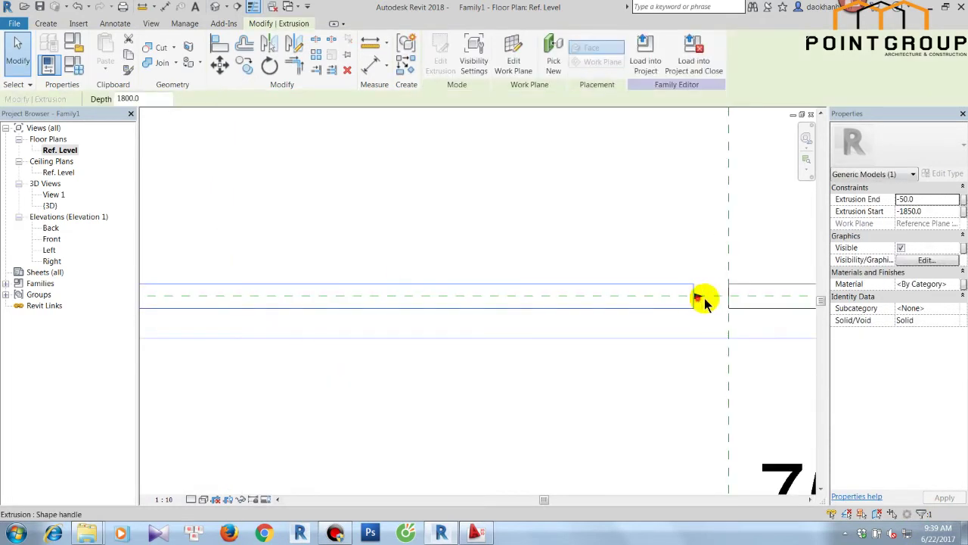
click(644, 355)
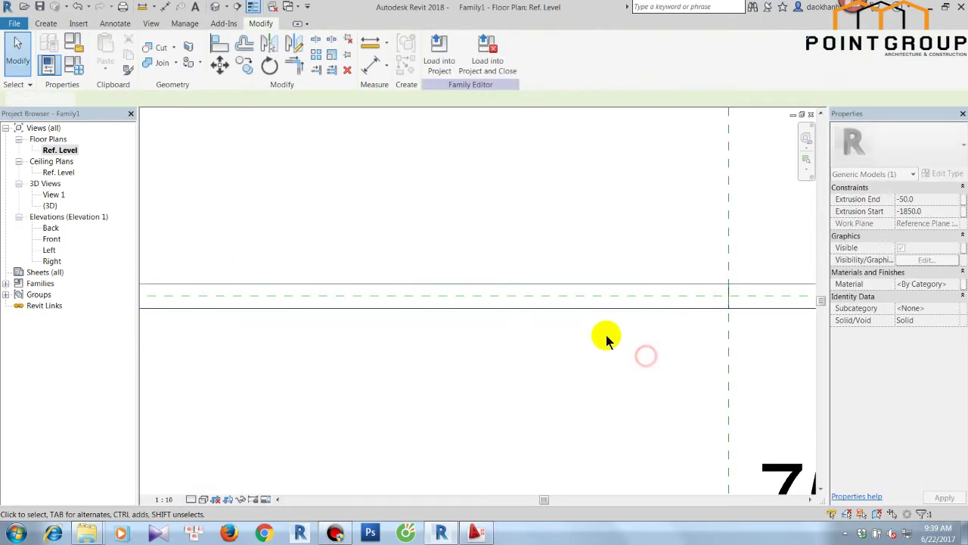
scroll(598, 359, down, 3)
scroll(586, 386, down, 2)
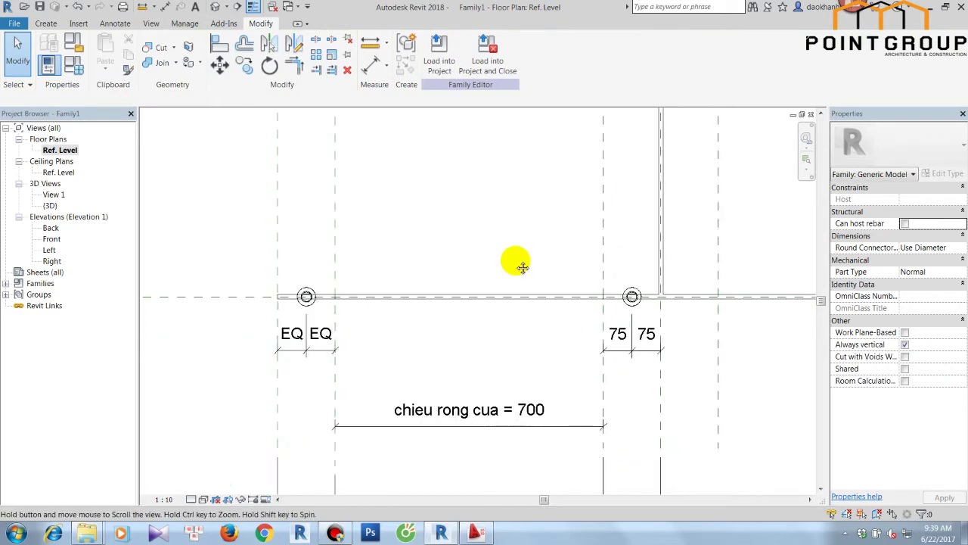
Apply chieu rong cua = 600 in Family Types, then restore 700 and confirm.
click(74, 65)
text(600)
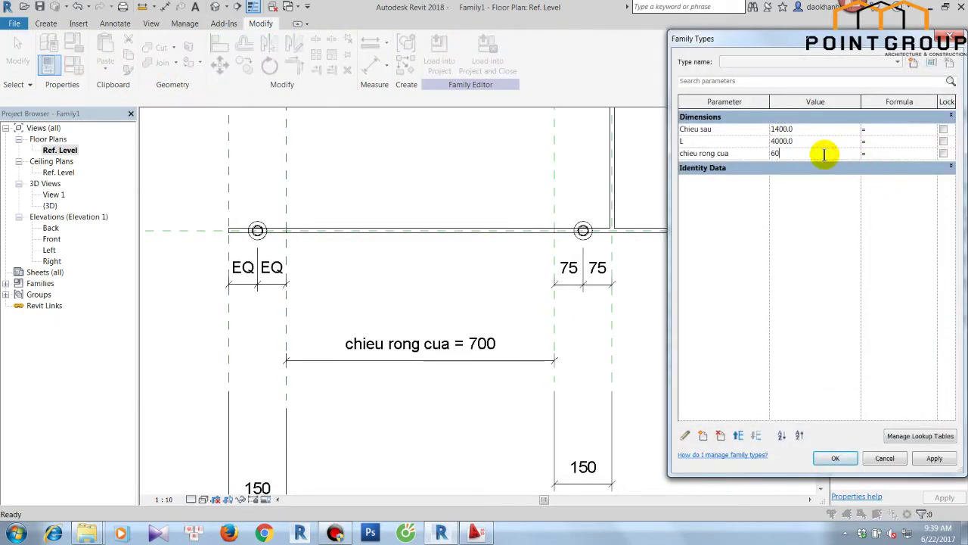
click(937, 460)
text(700)
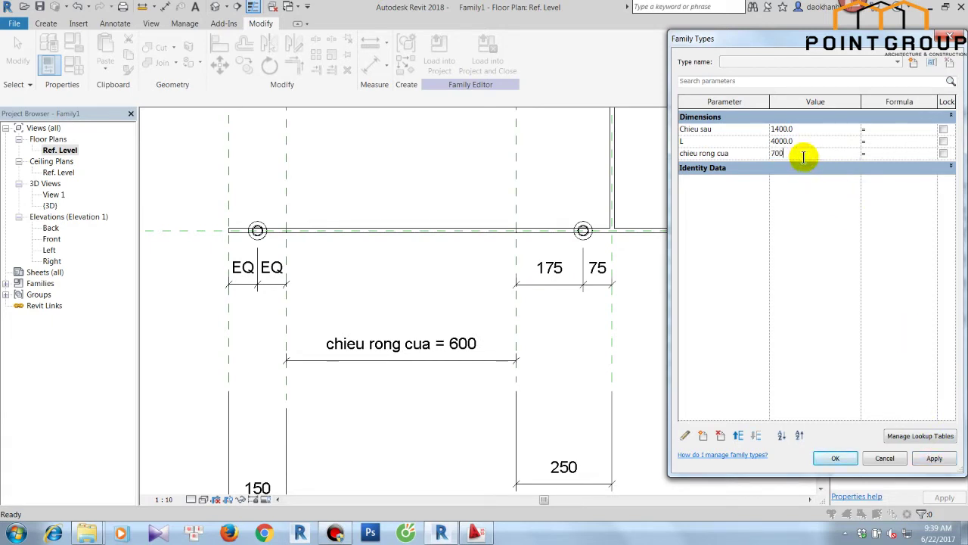
click(937, 459)
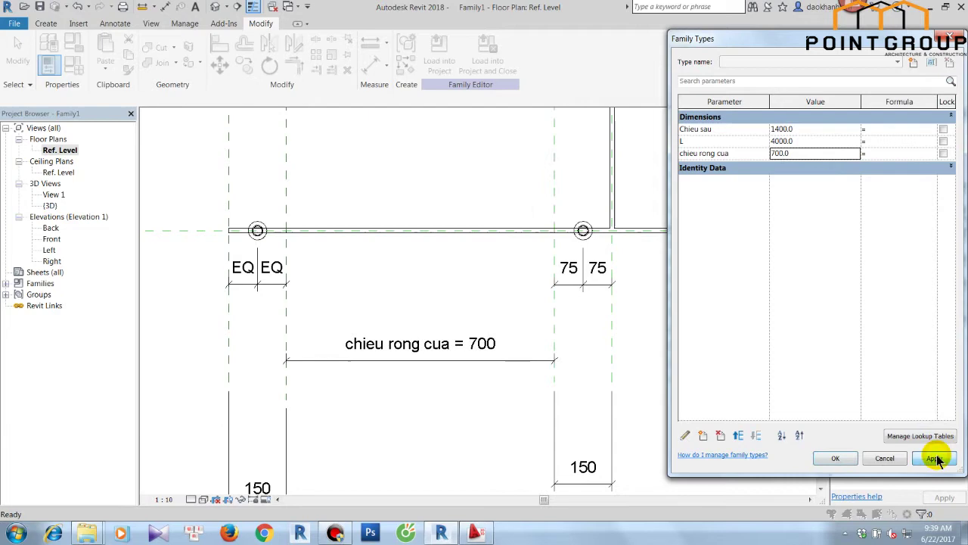
click(835, 457)
scroll(579, 335, down, 2)
middle_drag(580, 335, 458, 294)
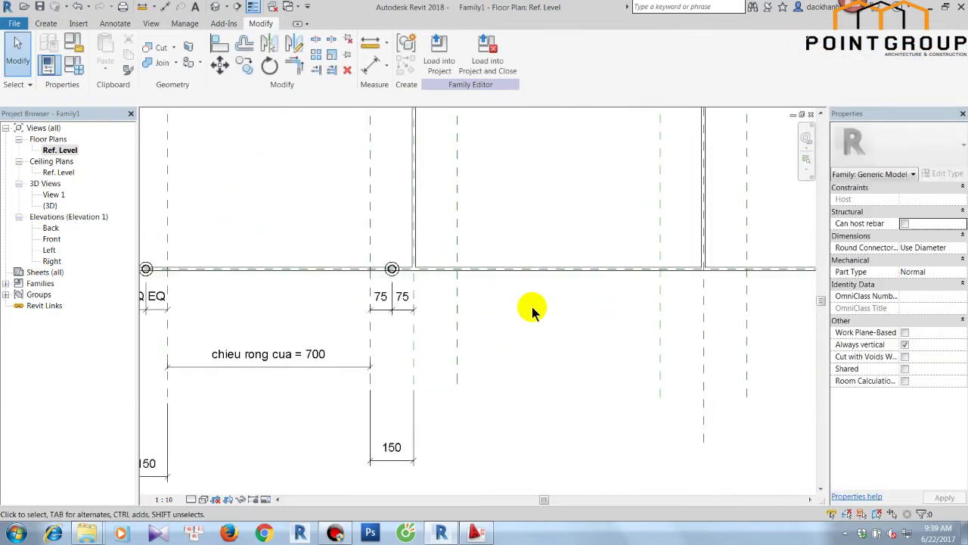
Edit the front partition's extrusion sketch and draw a new line to the plane intersection.
click(499, 276)
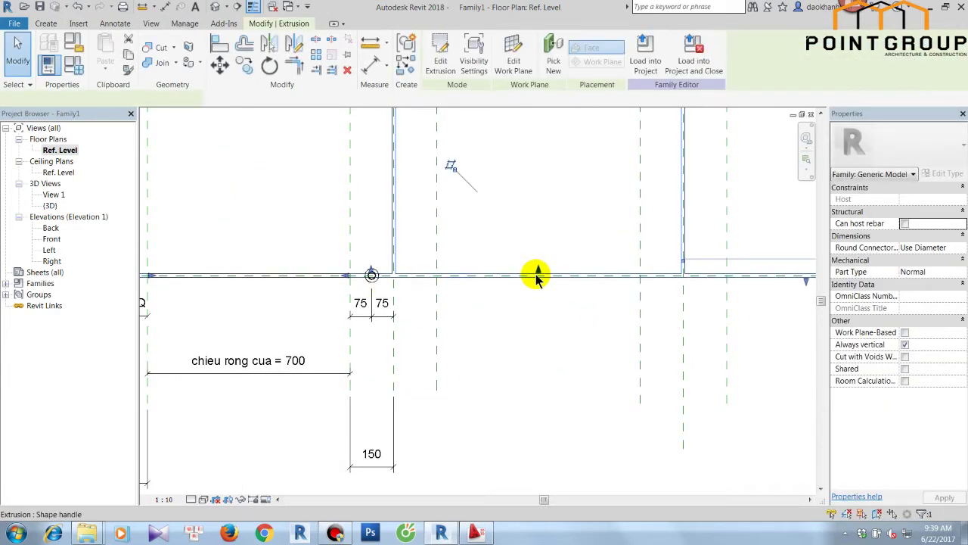
double_click(574, 277)
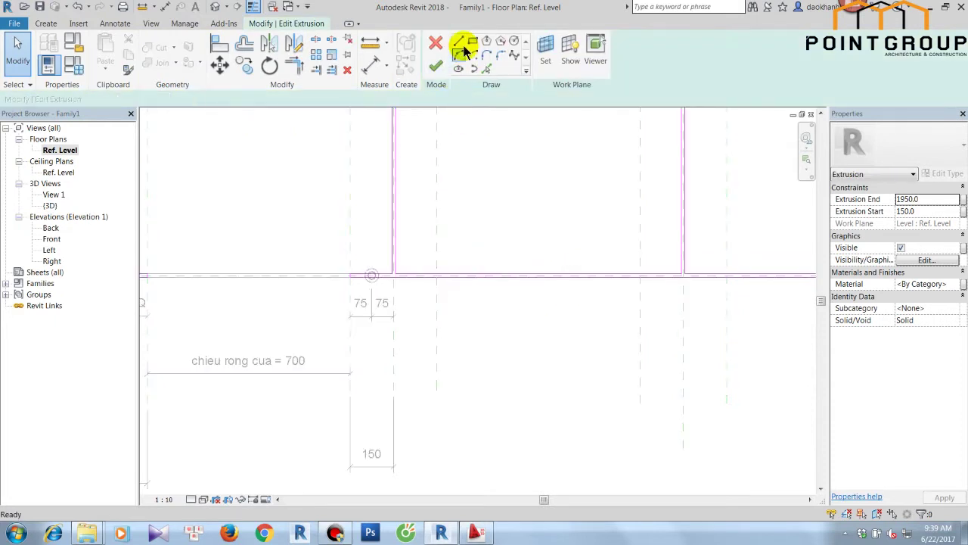
scroll(424, 257, up, 2)
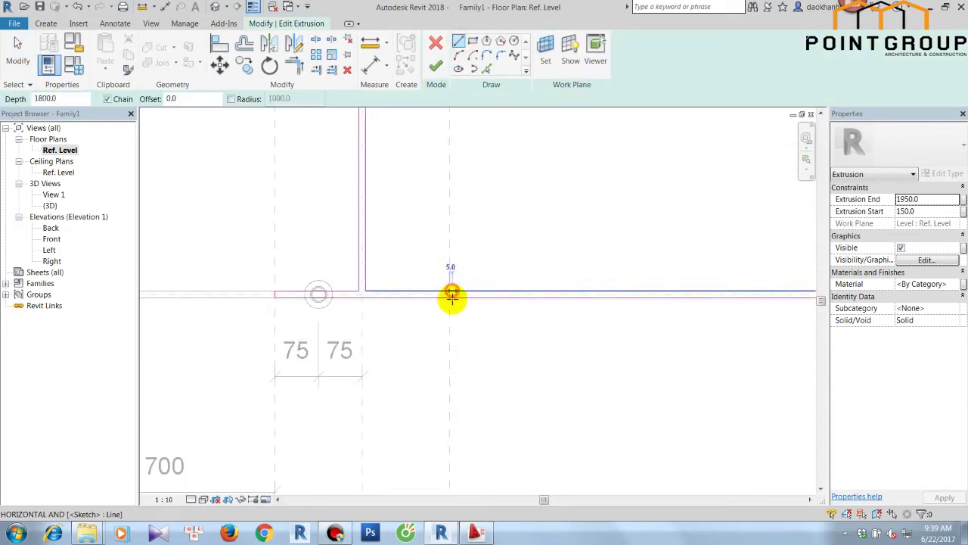
click(450, 298)
scroll(566, 270, down, 2)
scroll(602, 304, up, 2)
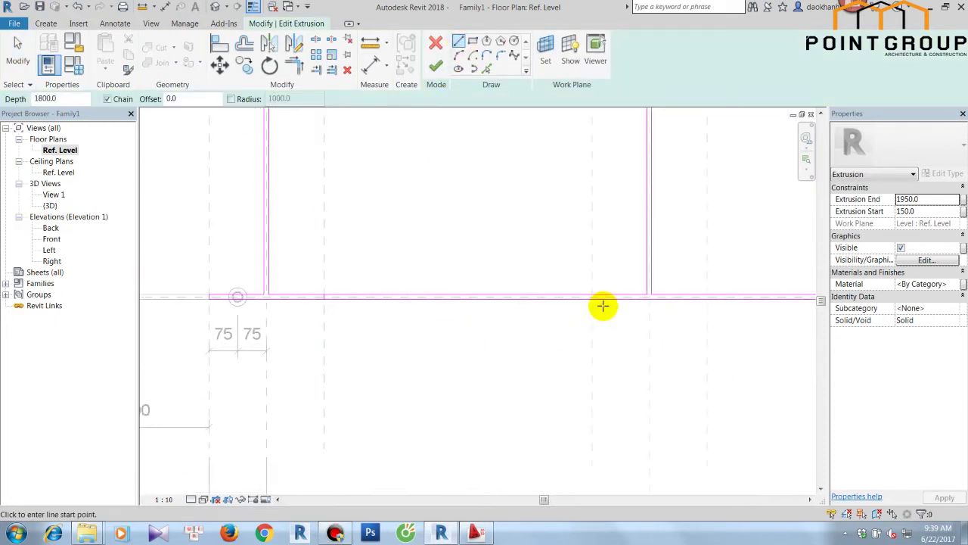
click(589, 288)
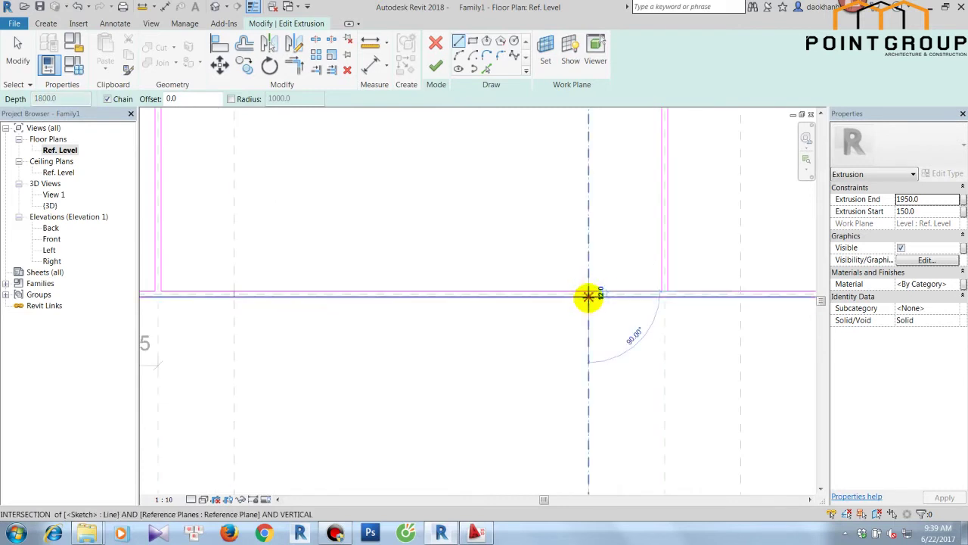
key(Escape)
key(Escape)
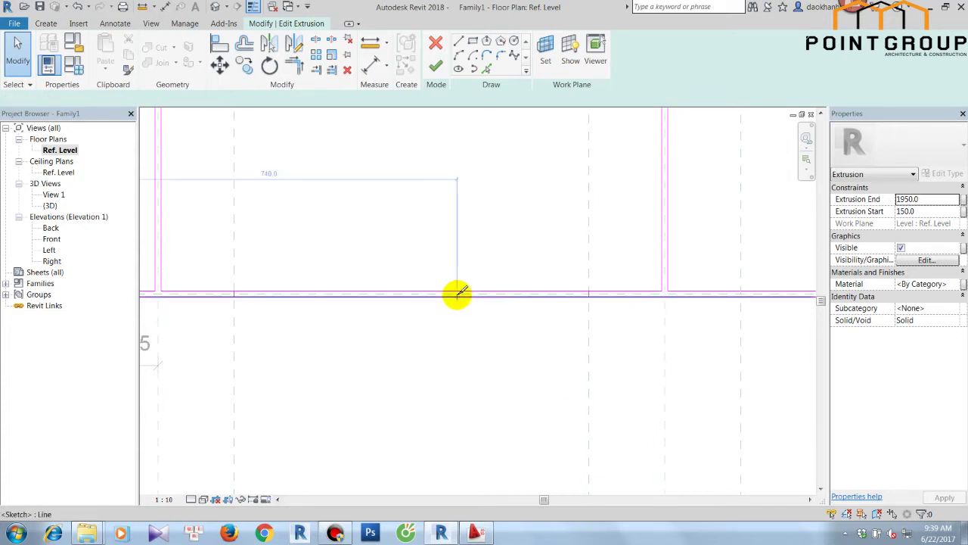
Try Split (SL), then Trim (TR) the two sketch lines to close the far corner.
key(s)
key(l)
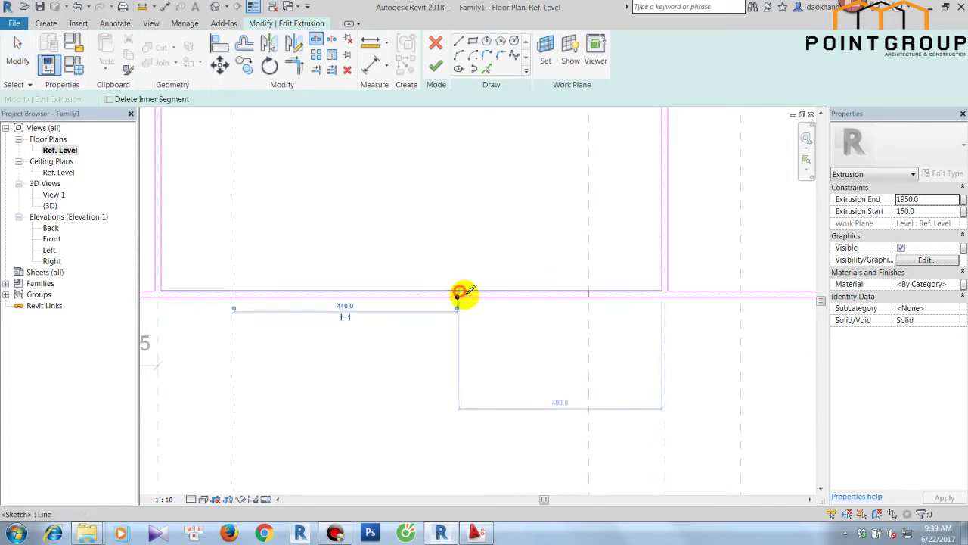
key(Escape)
scroll(611, 310, up, 1)
key(t)
key(r)
scroll(602, 299, up, 2)
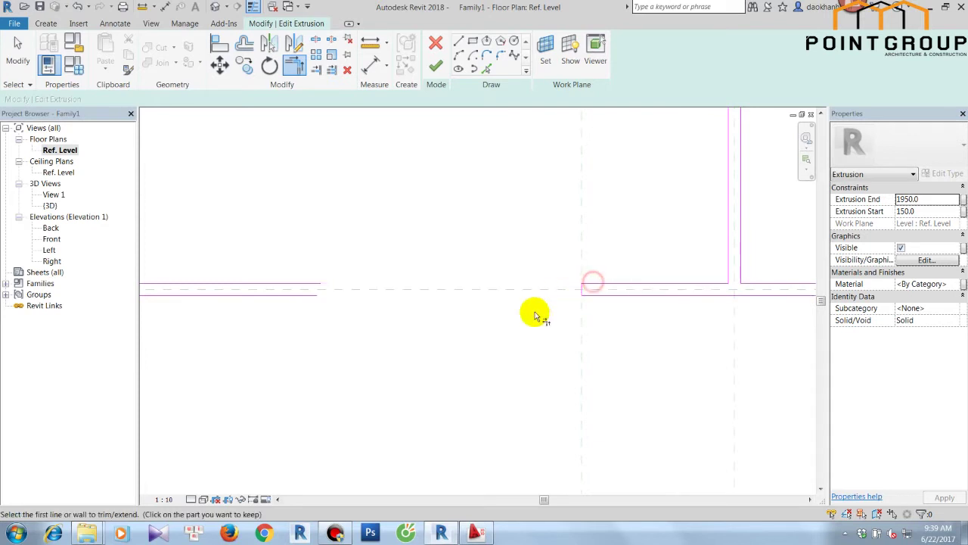
middle_drag(534, 316, 267, 295)
click(265, 293)
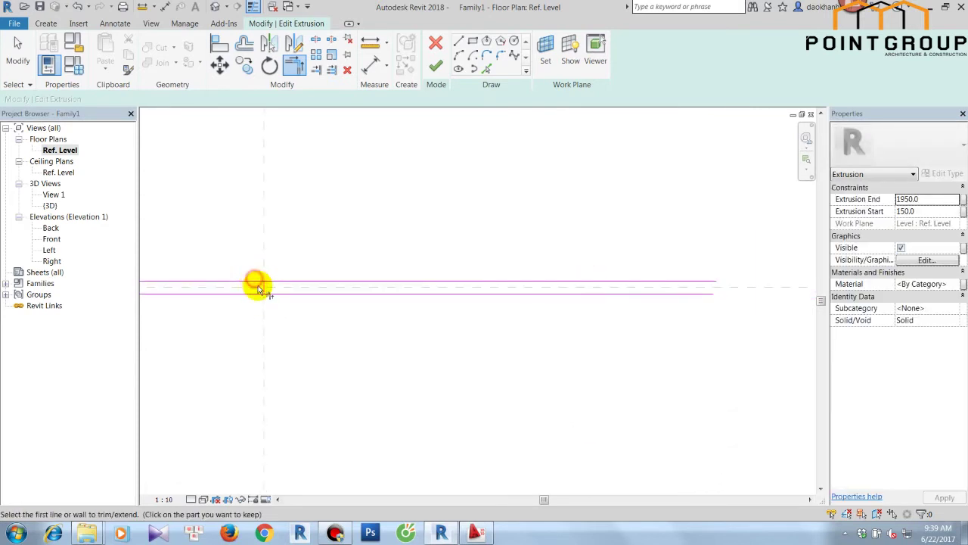
click(261, 289)
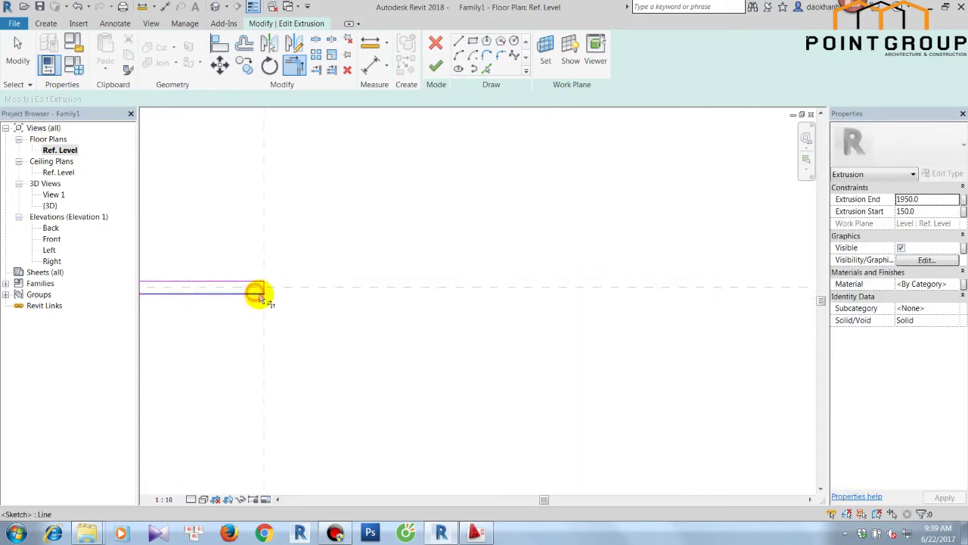
scroll(374, 310, down, 3)
Align (AL) one sketch line end to its door-edge reference plane.
key(Escape)
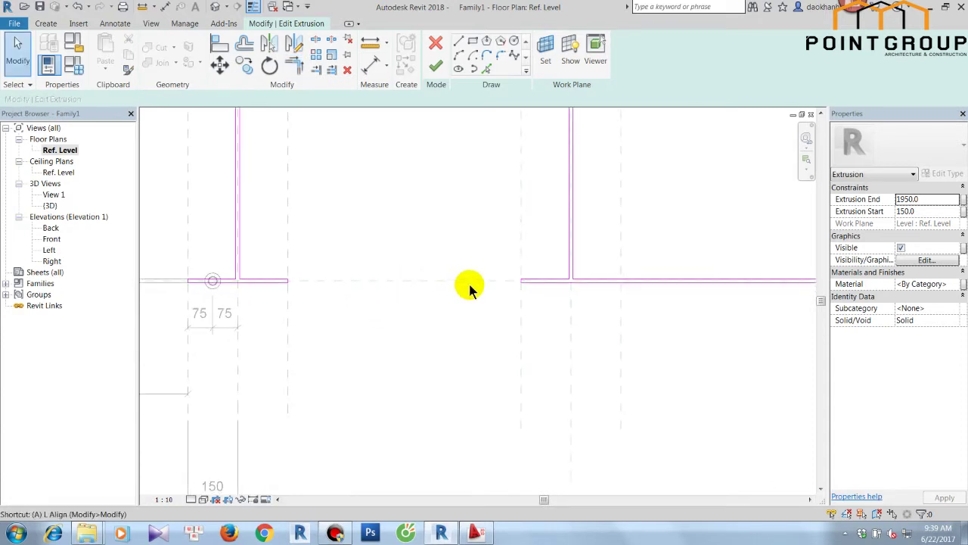
key(a)
key(l)
scroll(516, 287, up, 2)
scroll(522, 285, up, 2)
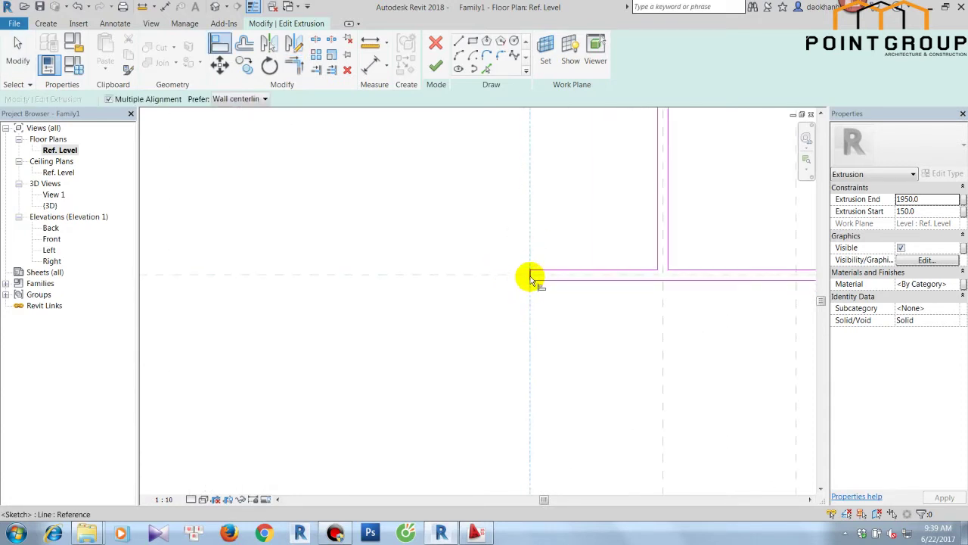
click(515, 281)
scroll(506, 283, down, 2)
click(454, 288)
scroll(380, 281, down, 3)
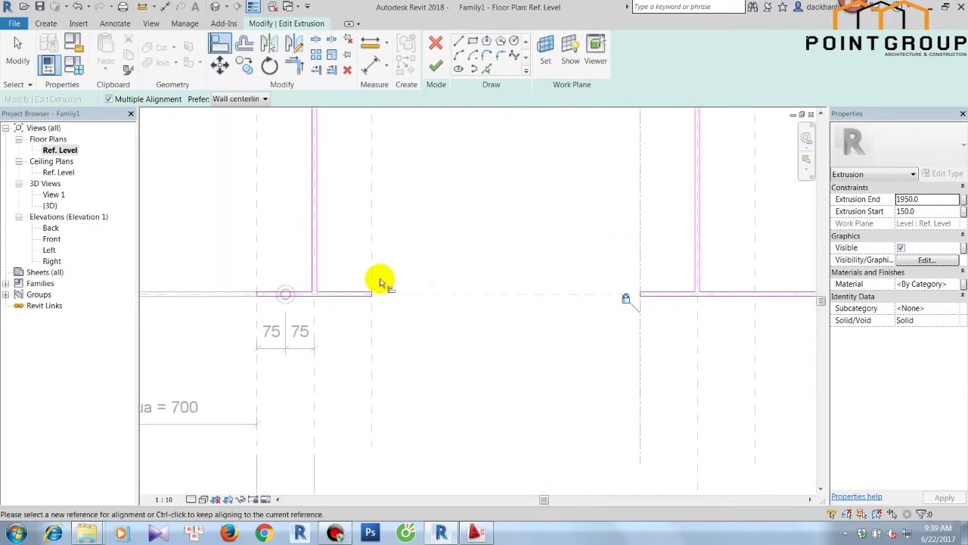
scroll(371, 295, up, 2)
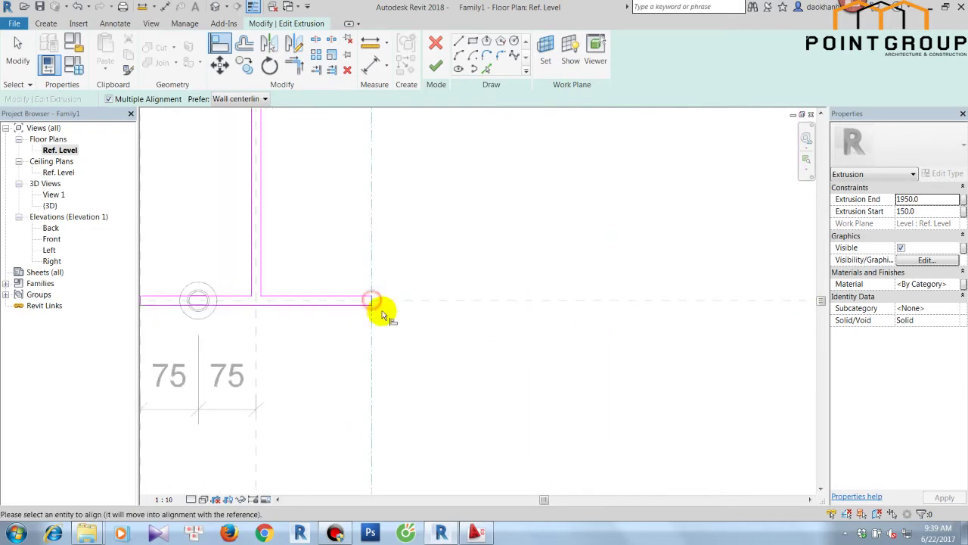
Align the other sketch line end to the door-width plane and finish the extrusion.
key(Escape)
key(a)
key(l)
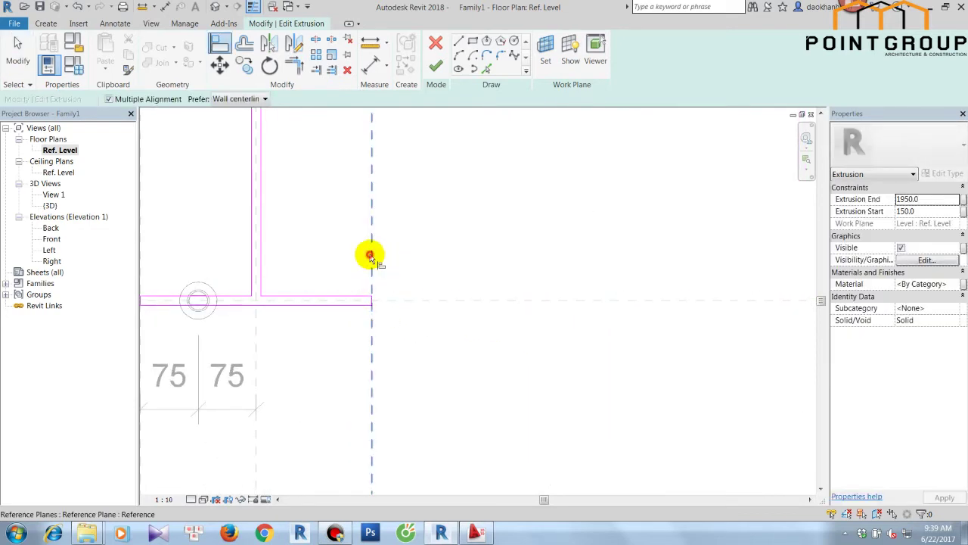
scroll(370, 302, up, 2)
click(370, 293)
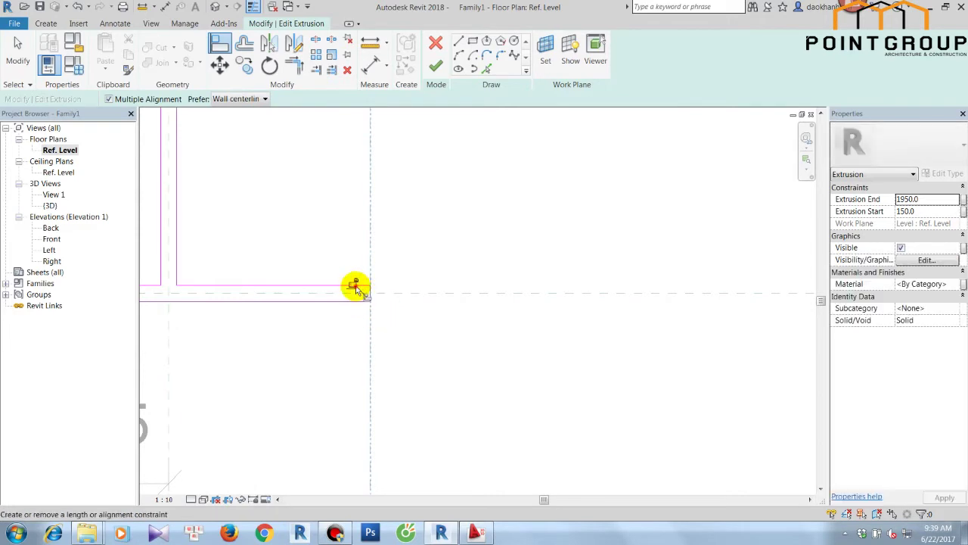
scroll(355, 288, down, 2)
scroll(426, 264, down, 1)
click(436, 67)
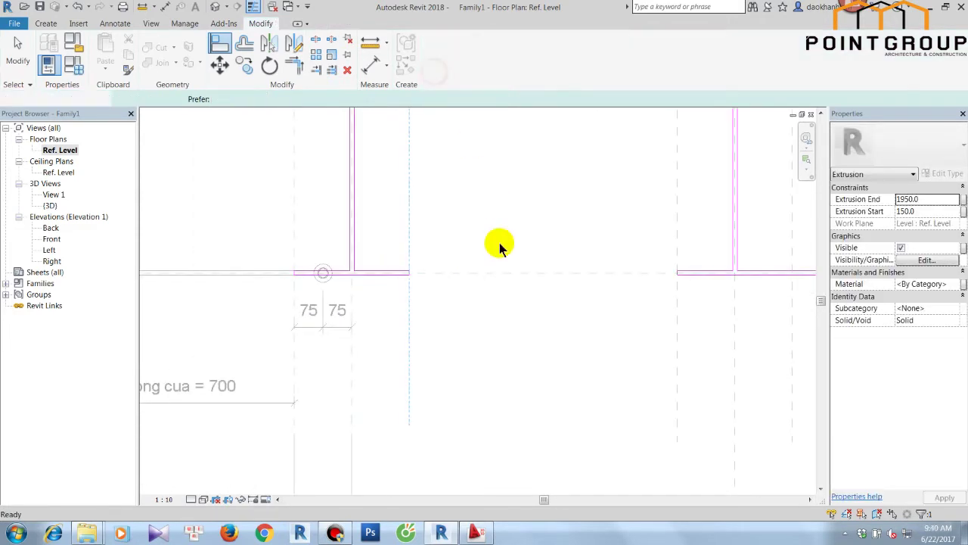
Extend the 150 dimension with a witness line at the next reference plane, making 150/150.
click(510, 302)
scroll(475, 352, down, 2)
scroll(411, 396, up, 2)
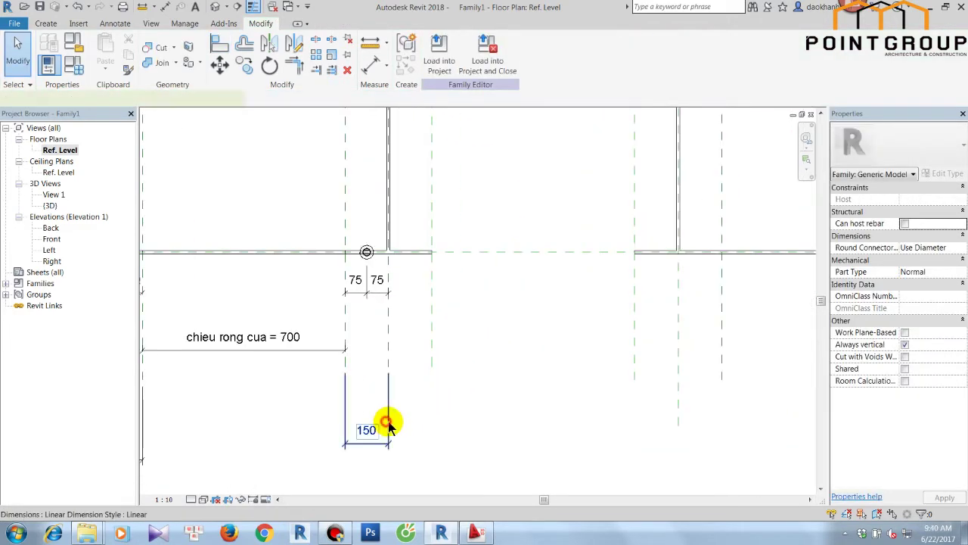
click(387, 426)
click(593, 53)
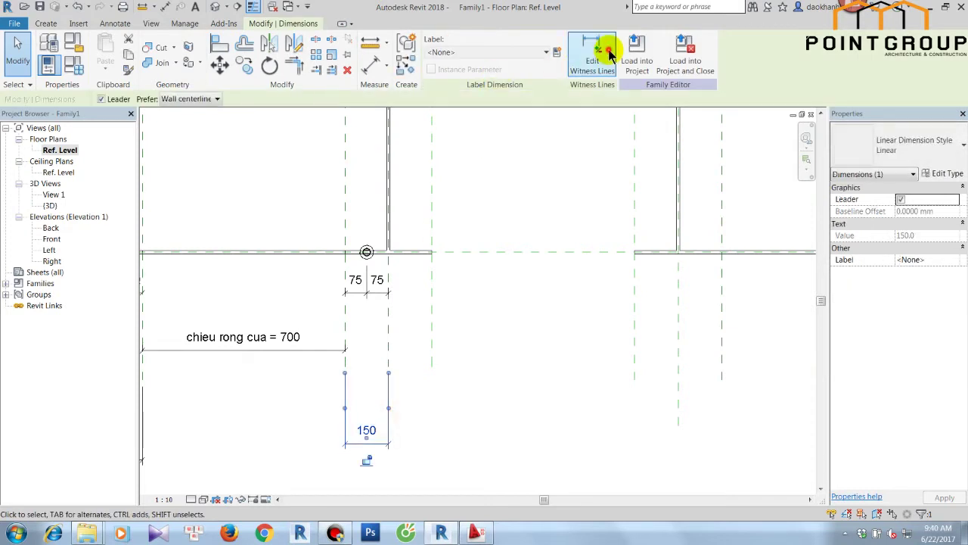
click(431, 338)
click(503, 320)
click(601, 296)
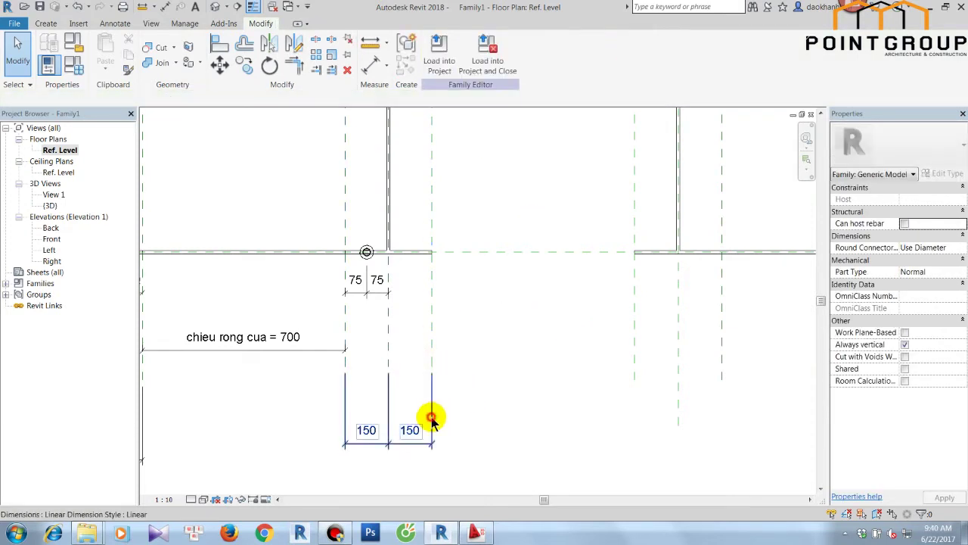
click(431, 419)
click(592, 59)
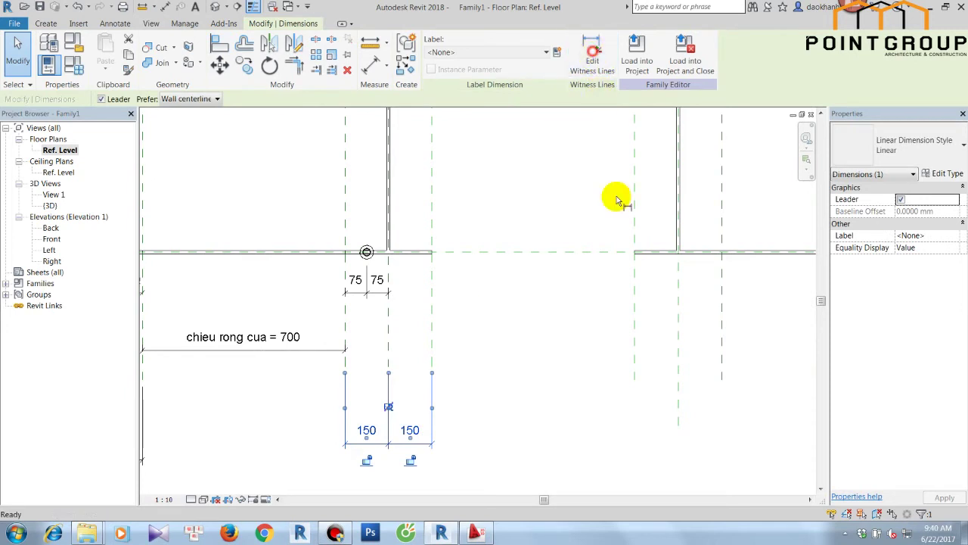
click(634, 325)
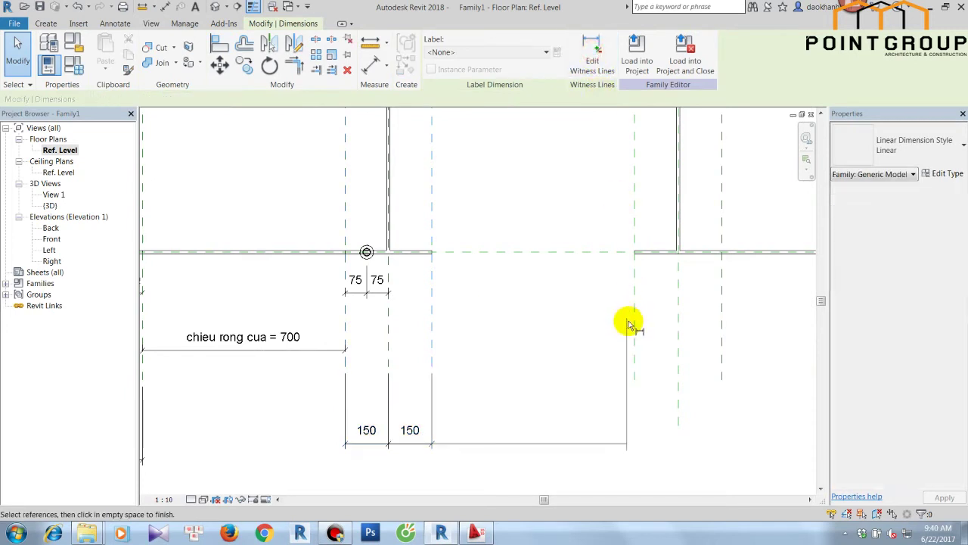
click(679, 333)
click(595, 311)
click(597, 313)
scroll(572, 381, up, 1)
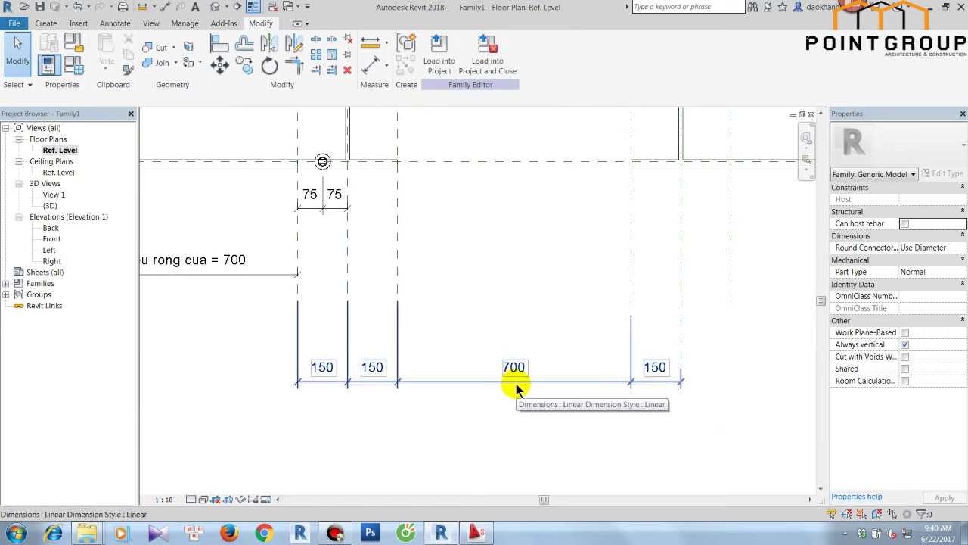
Delete the 700 segment from the chain, leaving the 150, 150 and 150 dimensions.
click(516, 384)
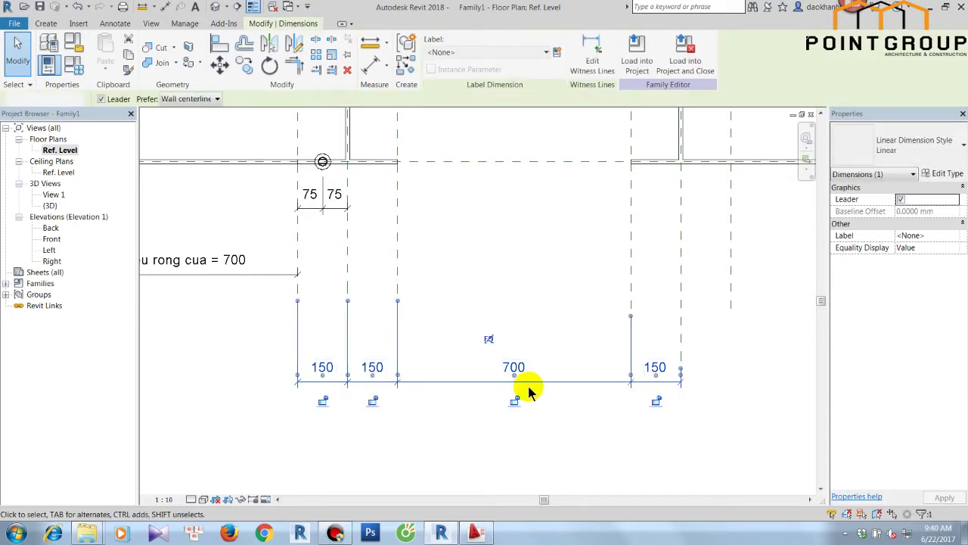
key(Escape)
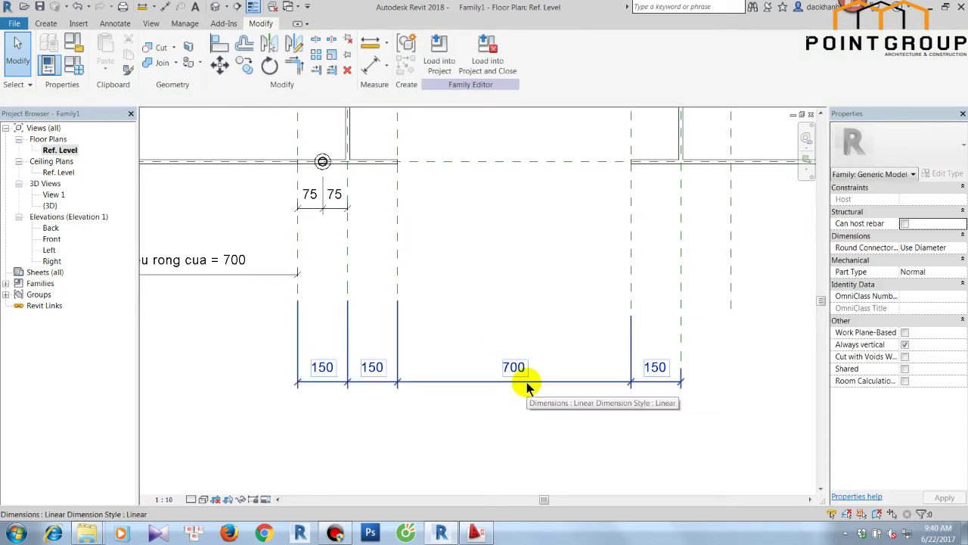
key(Tab)
click(527, 386)
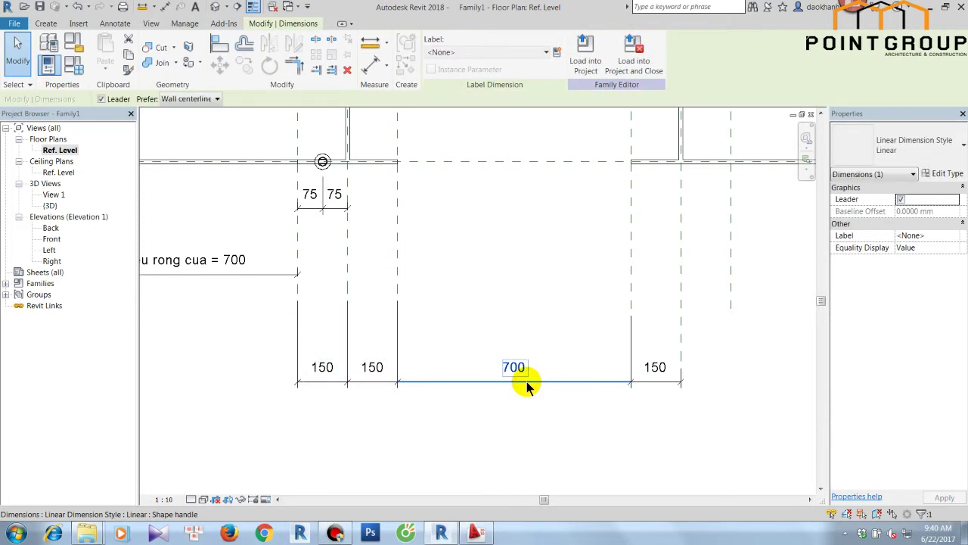
key(Delete)
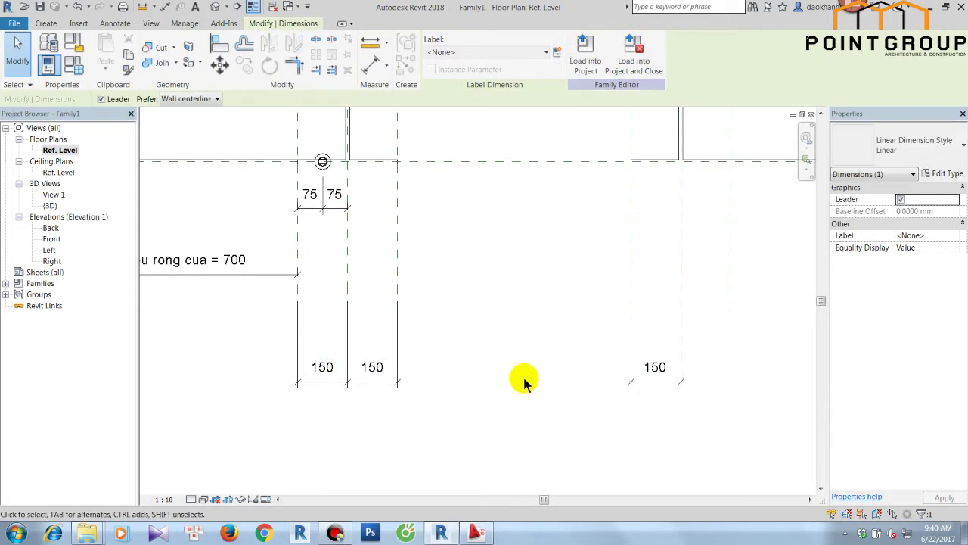
scroll(514, 320, down, 1)
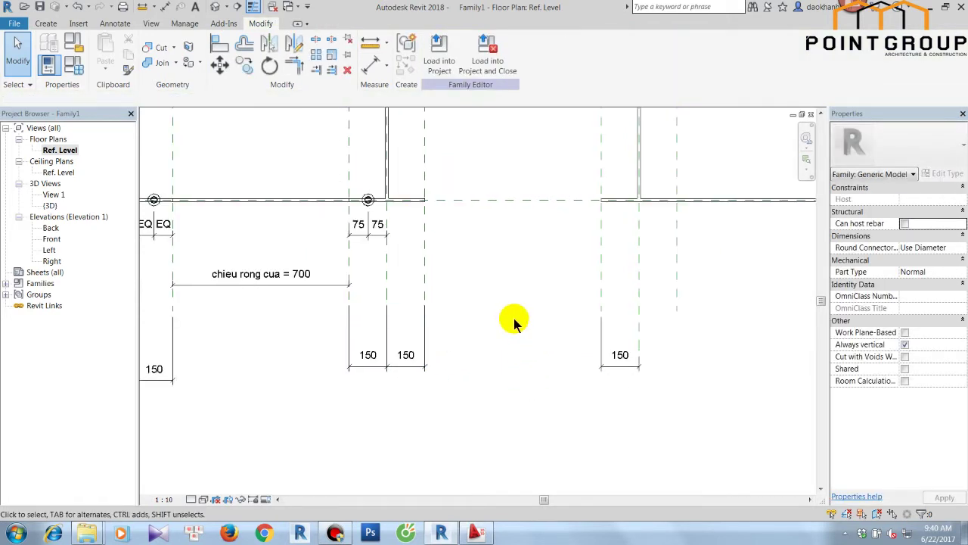
Place a separate 700 aligned dimension across the door opening with DI.
key(d)
key(i)
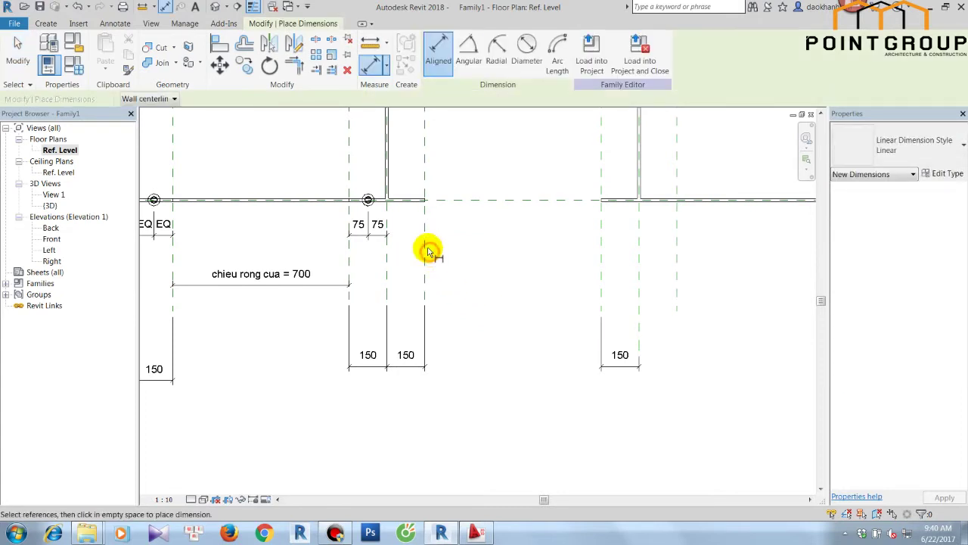
click(426, 246)
click(602, 242)
click(549, 275)
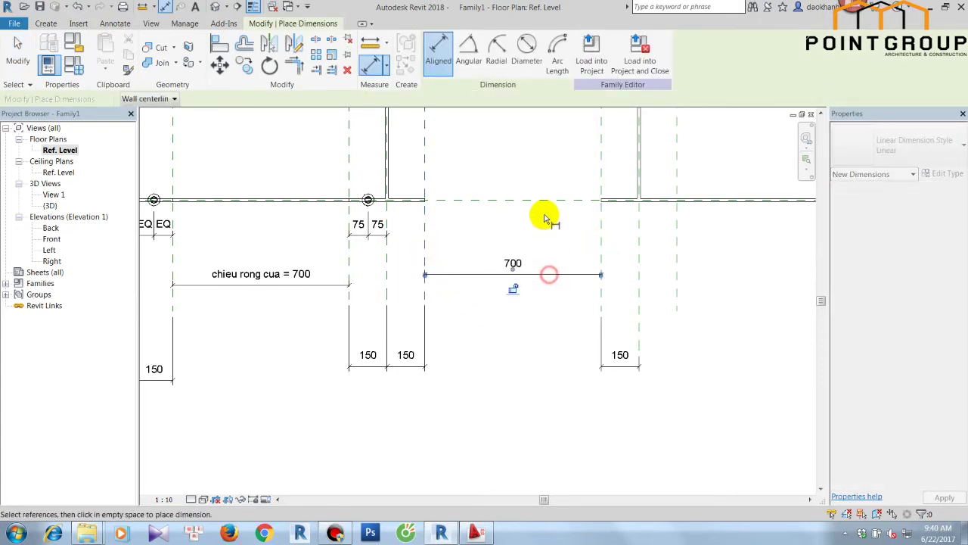
key(Escape)
scroll(542, 224, down, 1)
scroll(454, 230, up, 1)
scroll(378, 223, up, 1)
Mirror the partition panel extrusion over a reference plane into the right-hand bay.
click(348, 213)
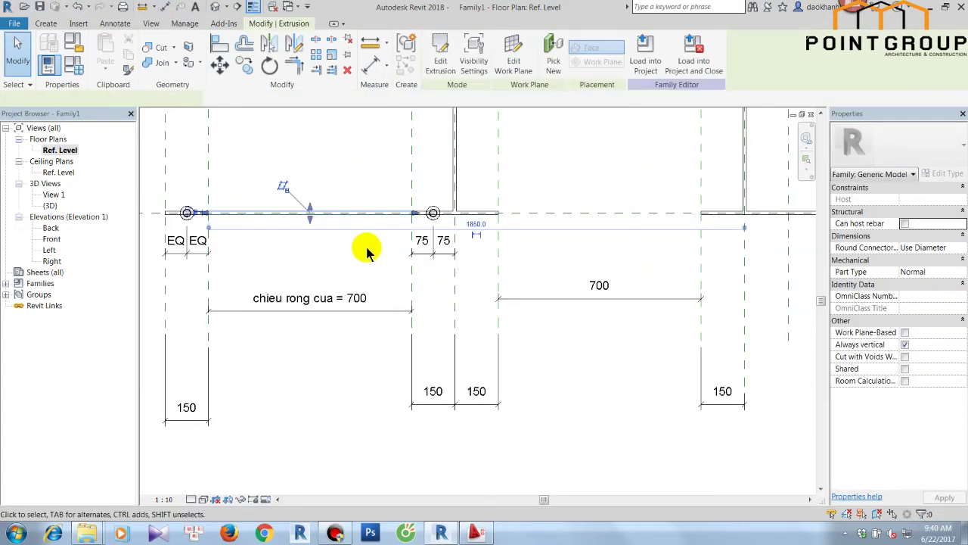
mouse_move(366, 251)
middle_down()
mouse_move(391, 381)
mouse_move(469, 443)
mouse_move(469, 404)
middle_up()
key(m)
key(m)
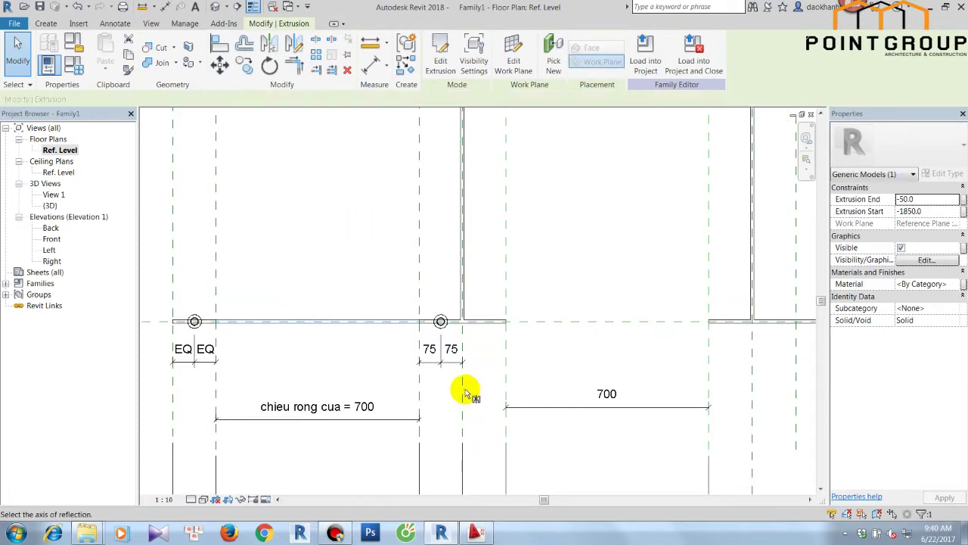
click(462, 388)
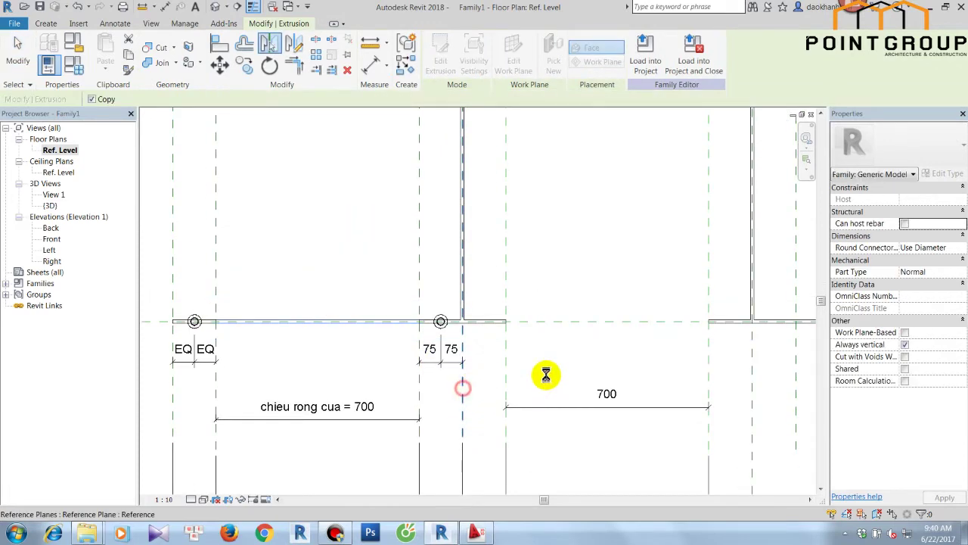
click(605, 367)
click(547, 321)
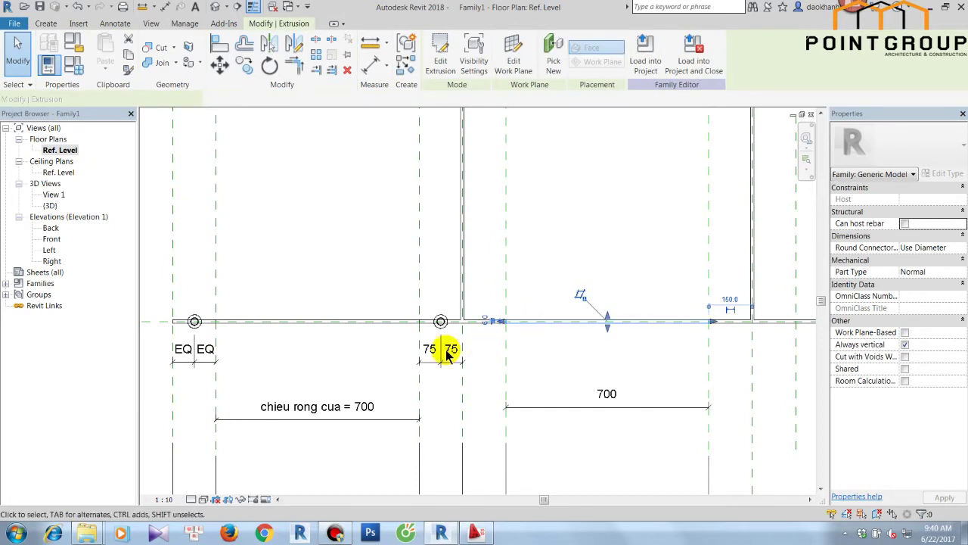
click(580, 361)
scroll(490, 371, down, 2)
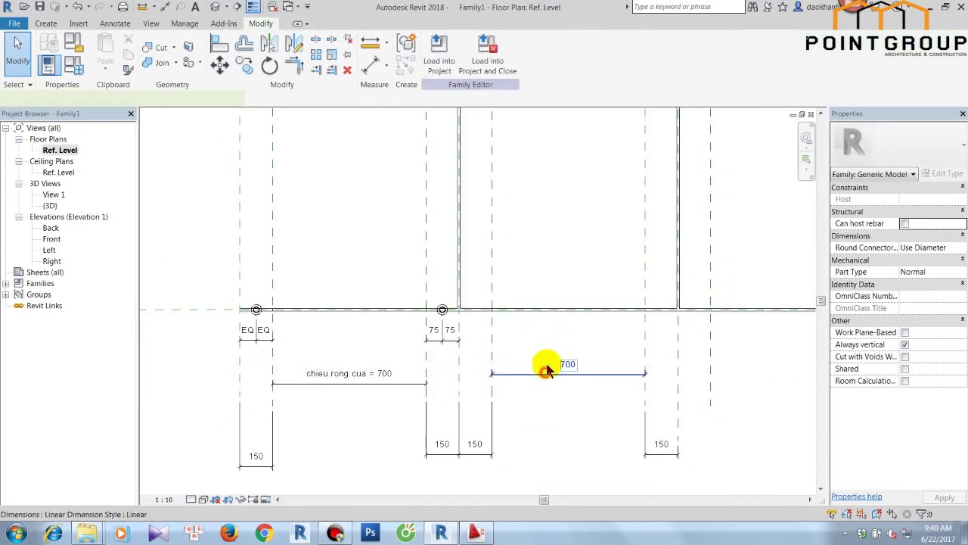
Label the new 700 opening dimension with the chieu rong cua parameter.
click(556, 368)
click(539, 53)
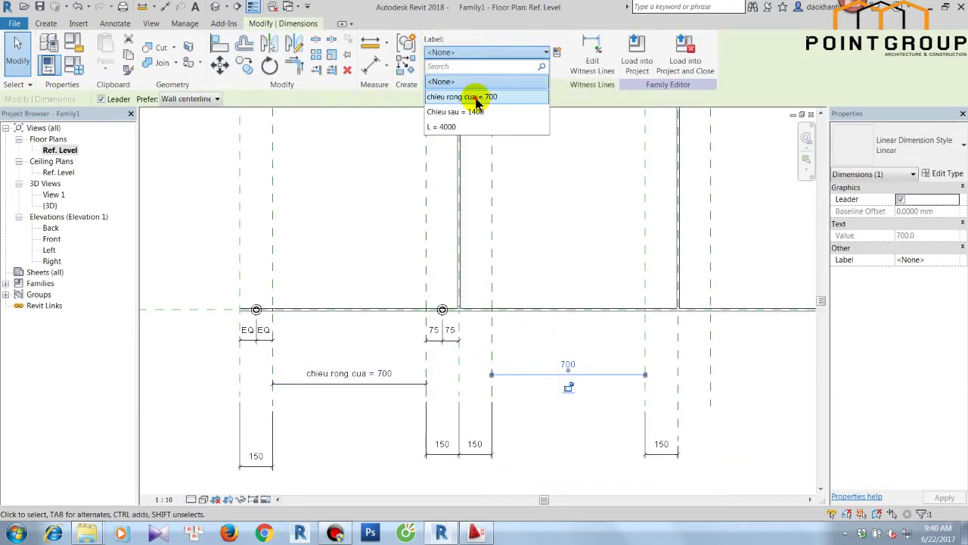
click(514, 97)
click(579, 422)
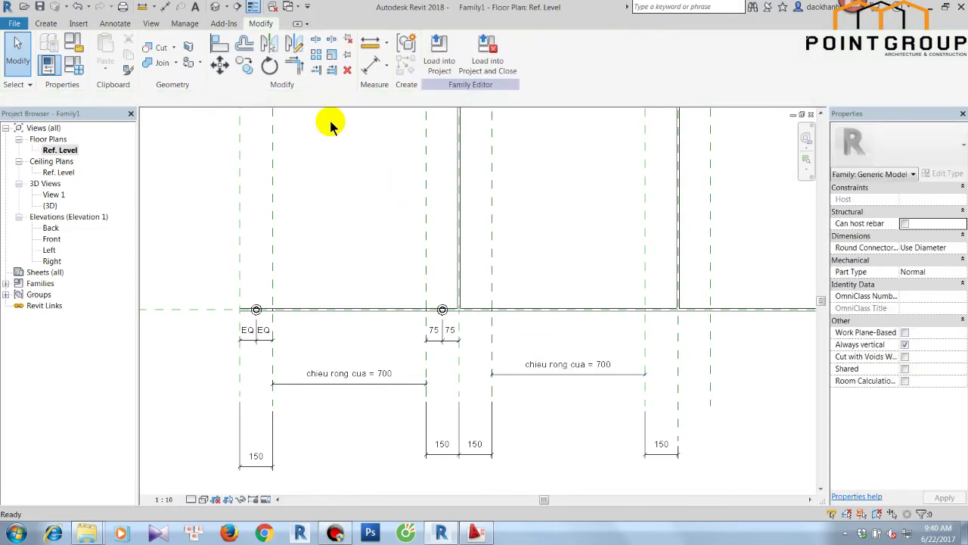
Flex chieu rong cua to 600 in Family Types, then restore it to 700.
click(88, 67)
text(600)
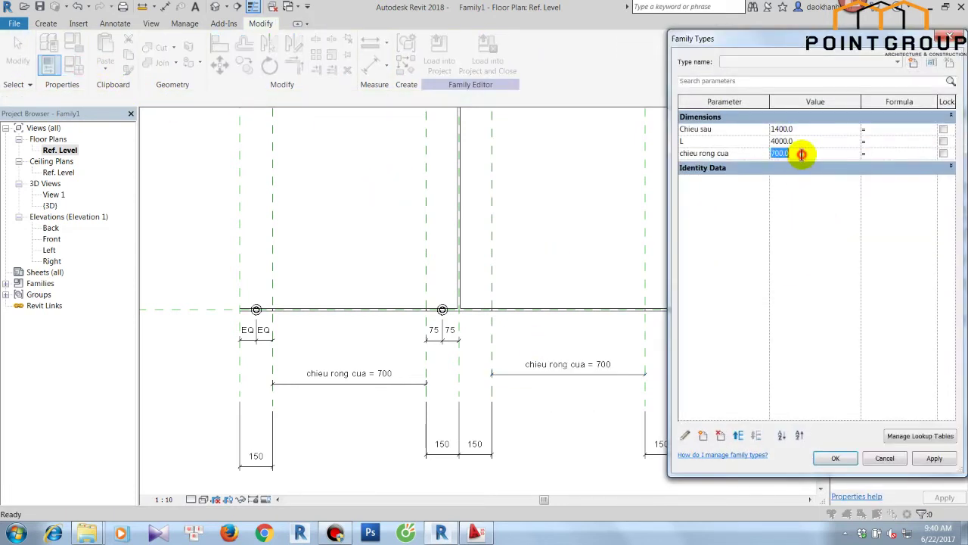
click(936, 460)
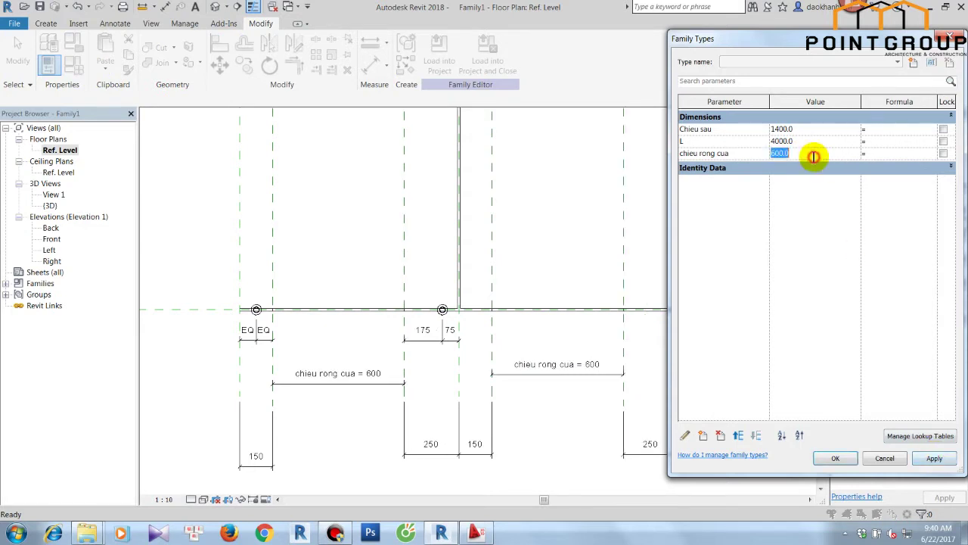
click(935, 458)
click(832, 459)
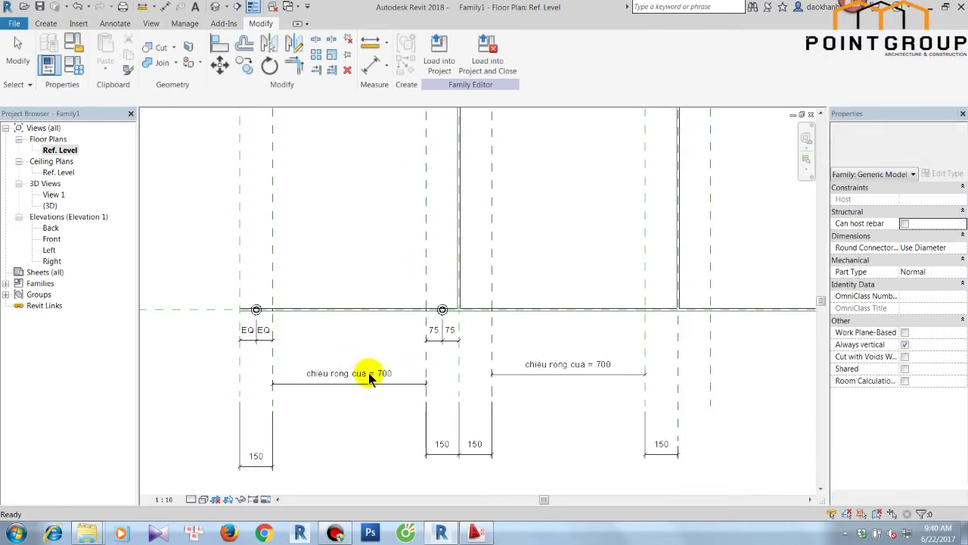
scroll(378, 376, up, 1)
Align the left panel edge to its reference plane and lock it.
click(452, 298)
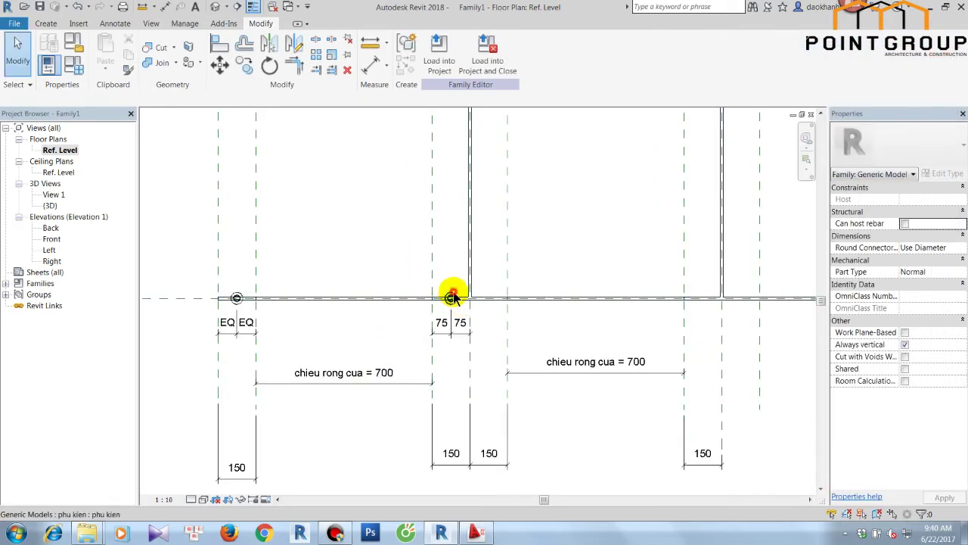
scroll(373, 216, down, 2)
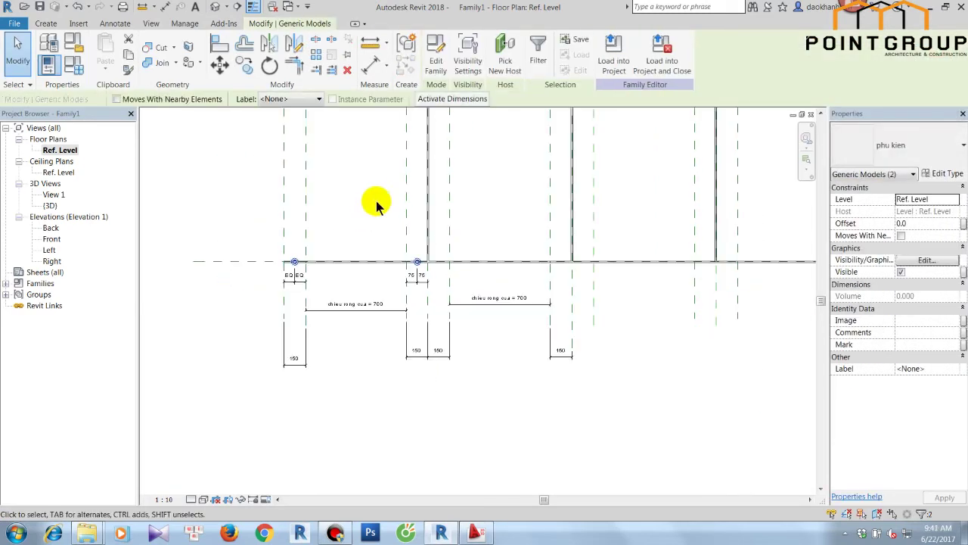
middle_drag(371, 205, 385, 320)
key(Escape)
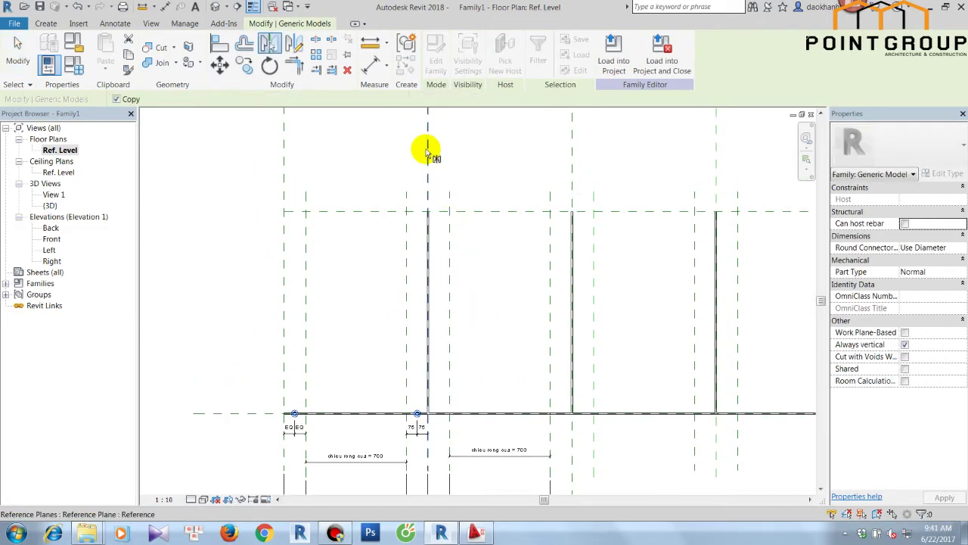
scroll(484, 433, up, 2)
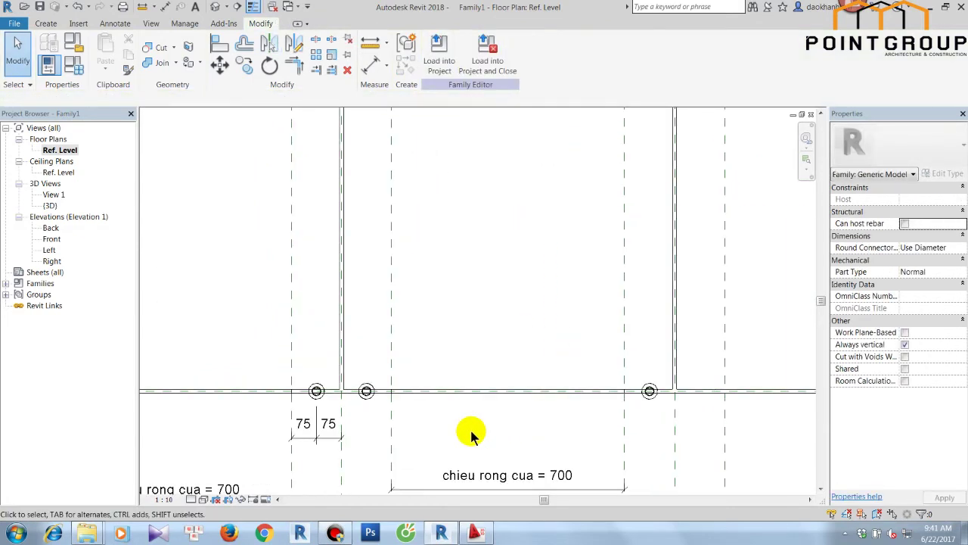
key(l)
scroll(443, 409, up, 2)
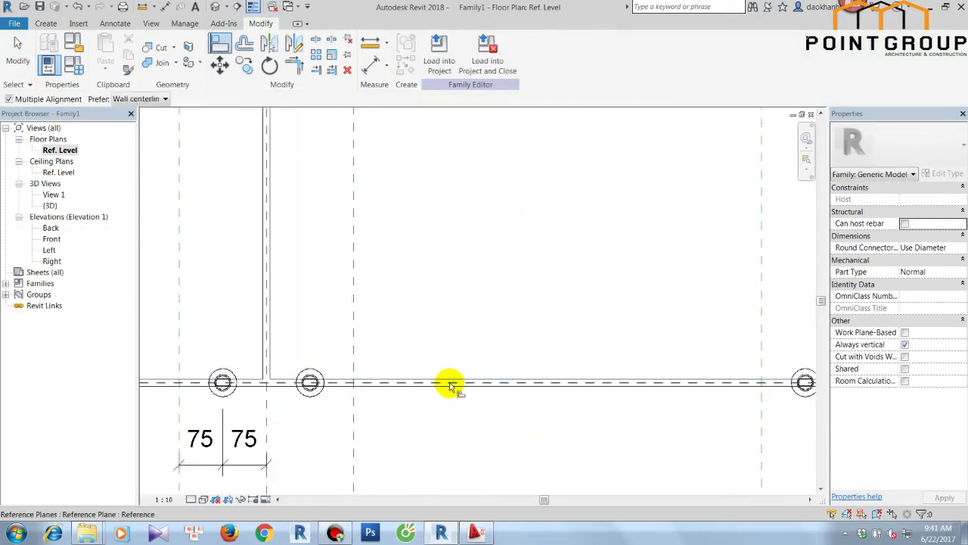
click(318, 384)
click(411, 395)
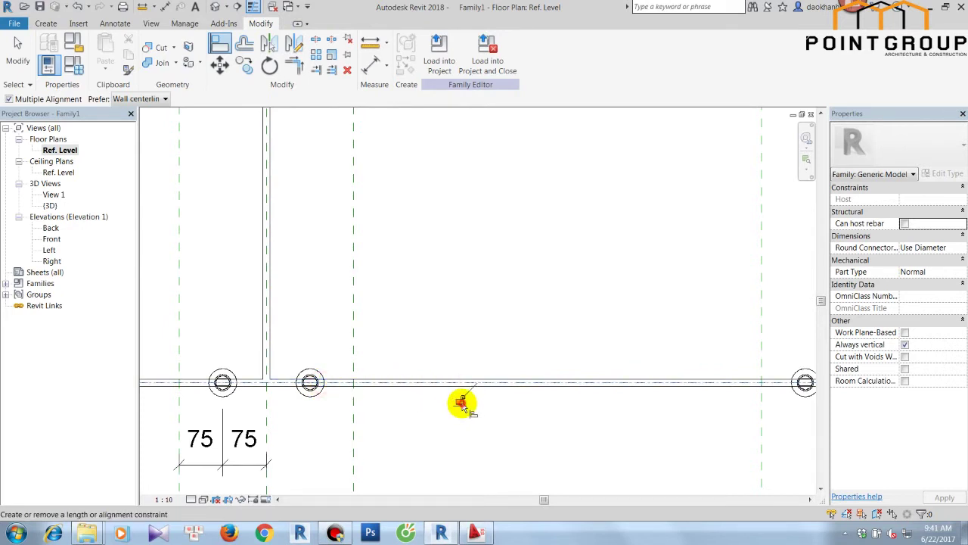
Lock the right-hand panel edge to its reference plane as well.
middle_drag(417, 395, 662, 388)
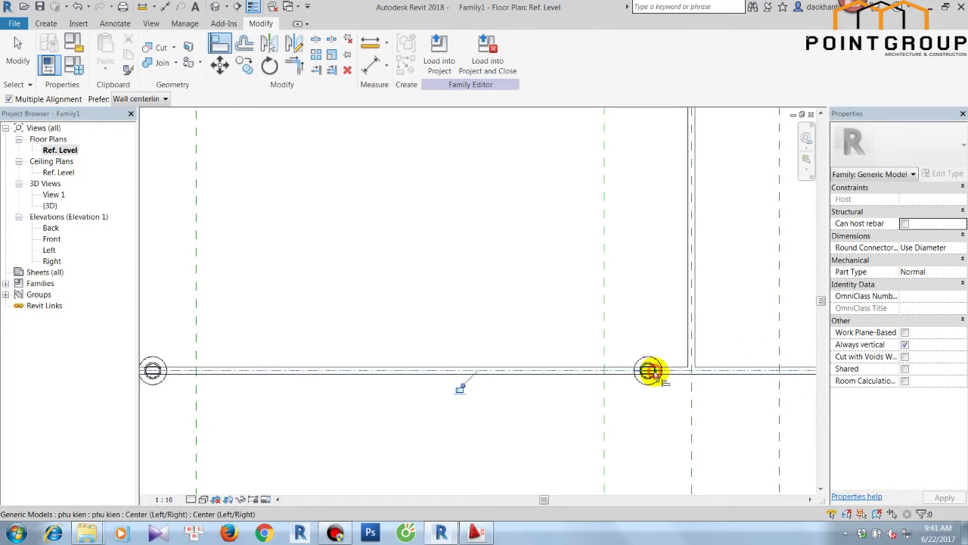
click(459, 388)
scroll(503, 390, down, 2)
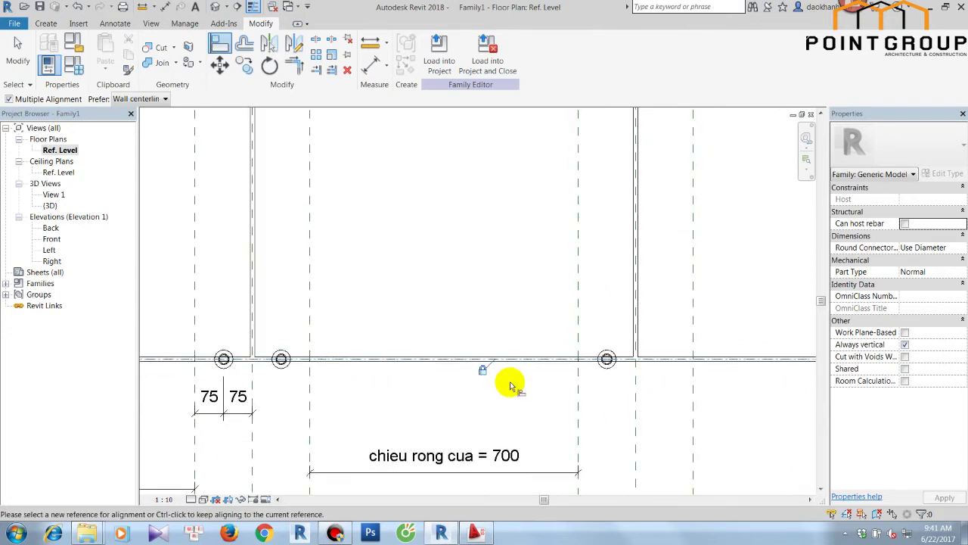
key(Escape)
scroll(507, 382, down, 2)
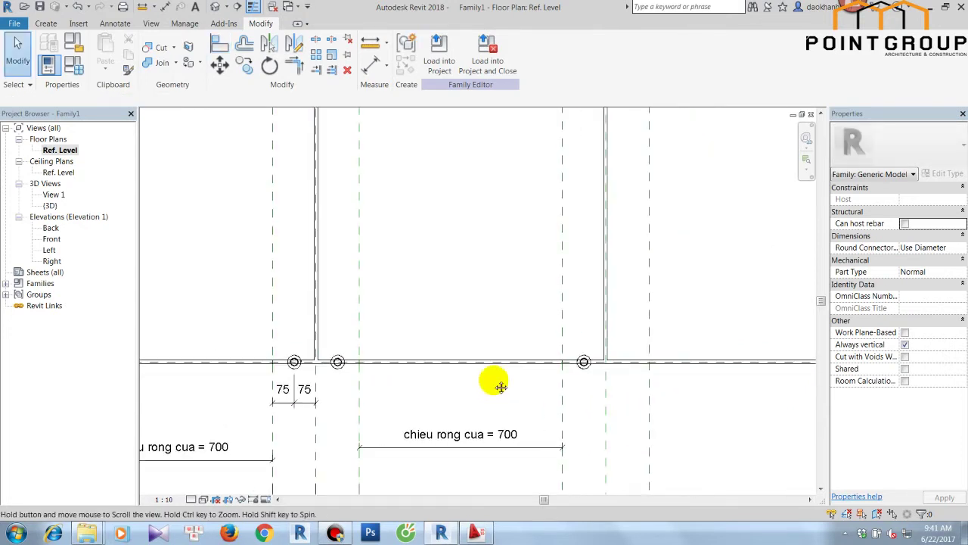
Dimension the left post's planes and centre as 75/75 and set it to EQ.
click(302, 405)
scroll(328, 401, up, 2)
click(337, 403)
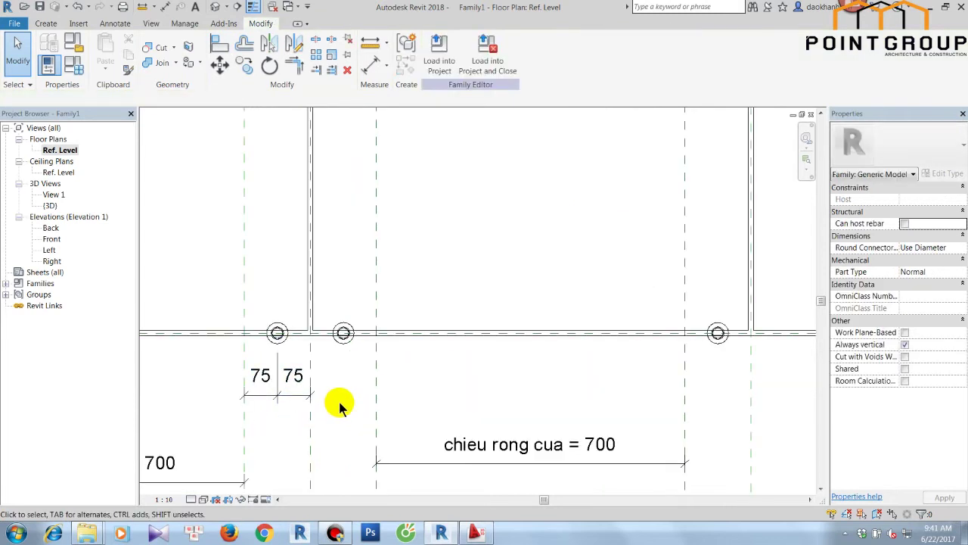
key(d)
key(i)
click(311, 378)
click(377, 382)
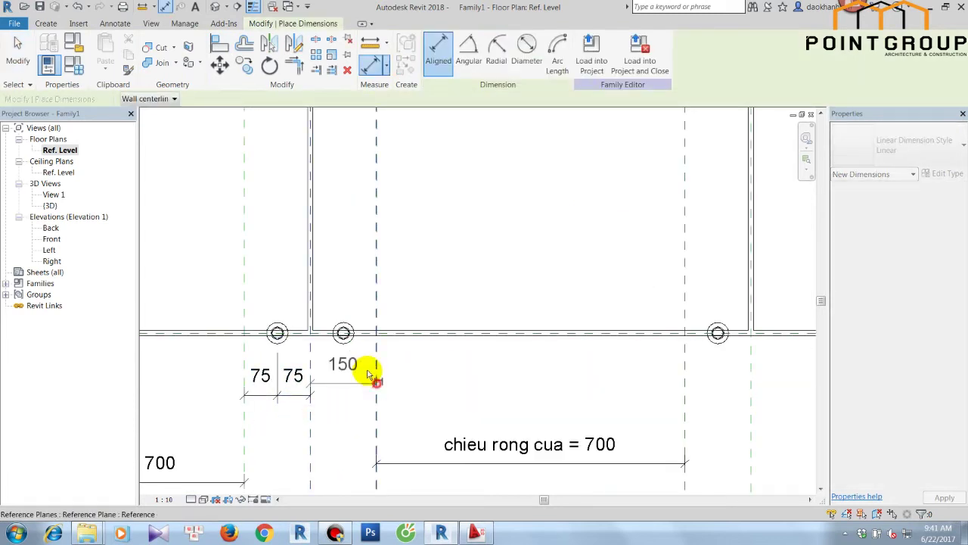
click(345, 280)
click(345, 257)
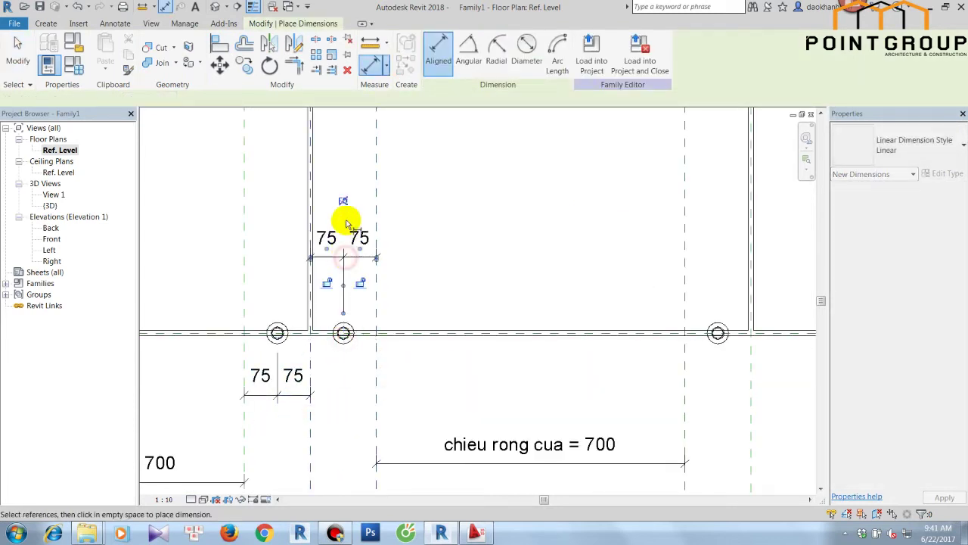
click(521, 246)
Dimension the right post's planes and centre, then equalize it and the lower 75/75 spacing.
click(684, 372)
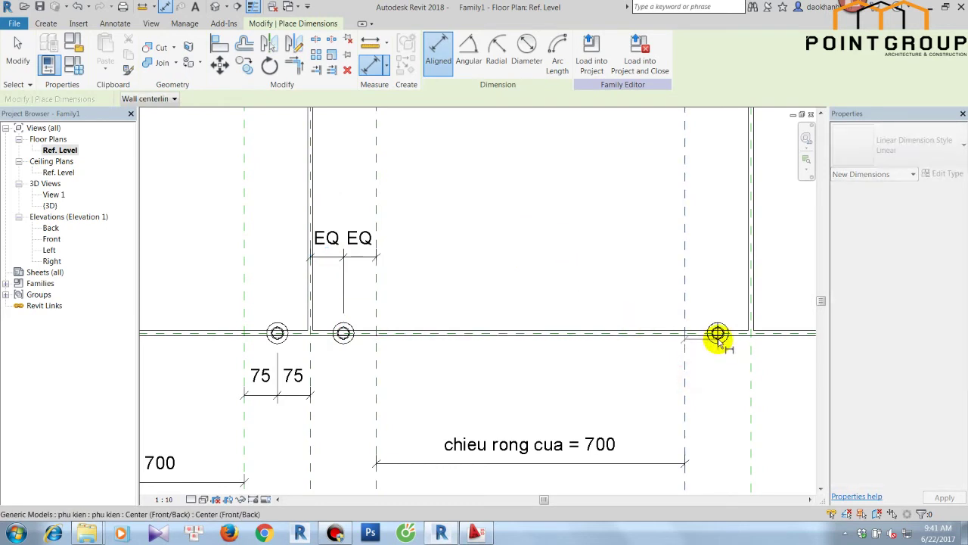
click(718, 333)
click(751, 375)
click(718, 266)
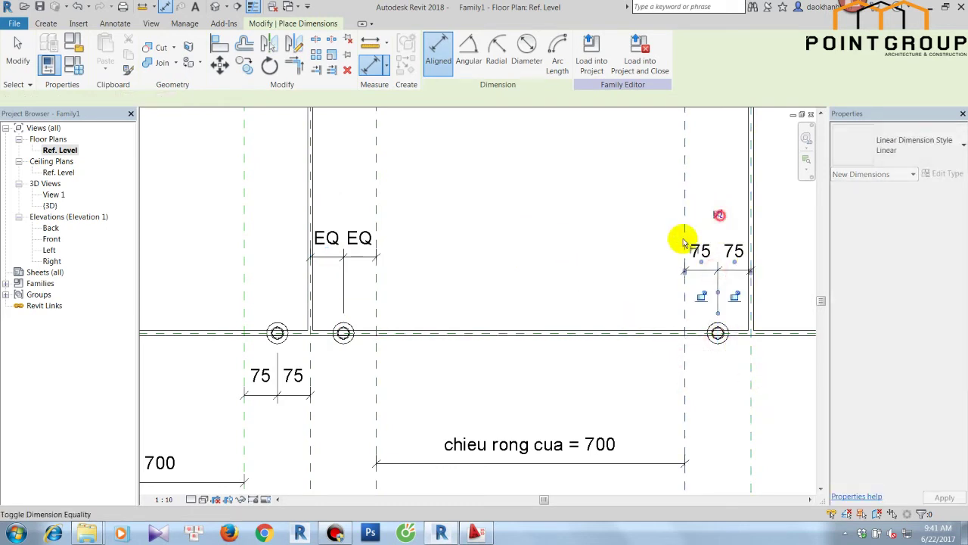
key(Escape)
key(Escape)
click(294, 396)
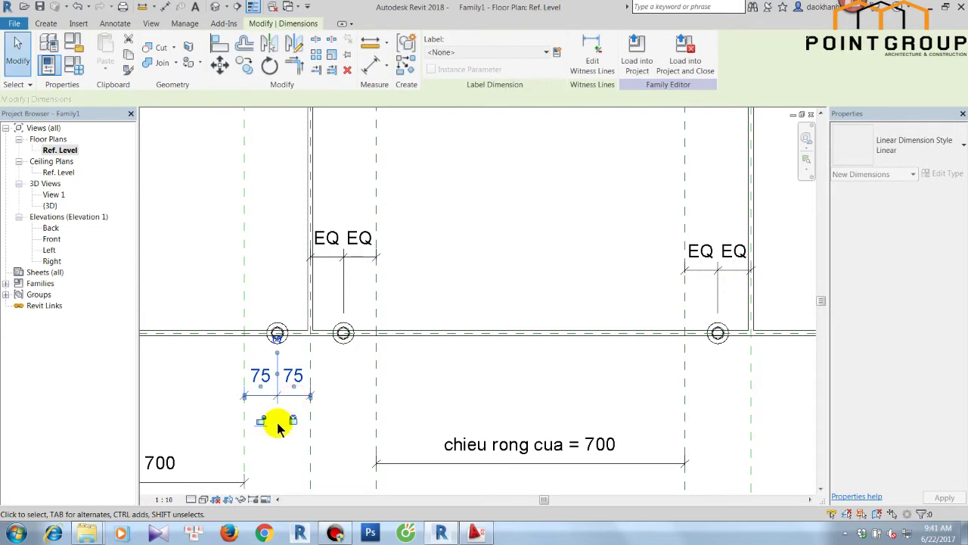
click(261, 420)
key(Escape)
scroll(342, 378, down, 2)
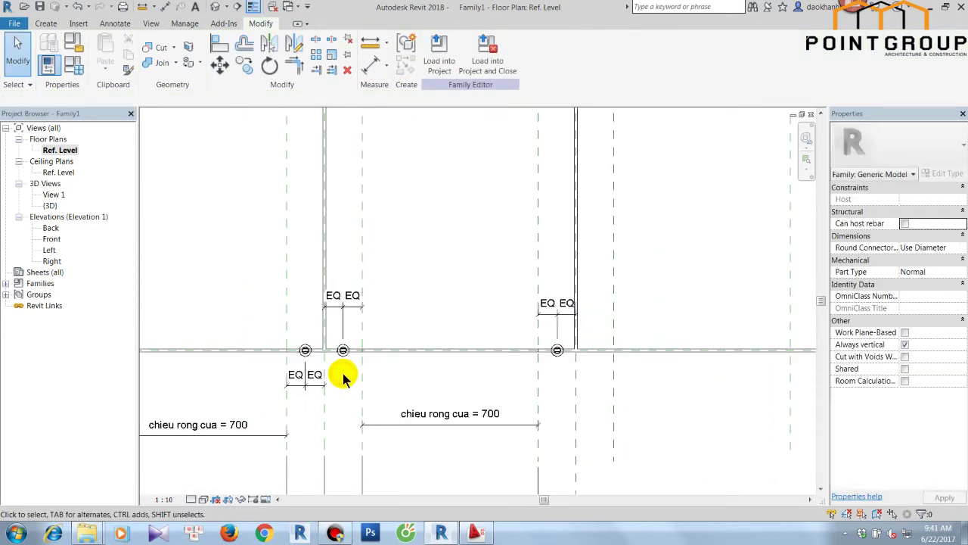
scroll(345, 380, down, 1)
scroll(553, 389, up, 1)
scroll(289, 361, down, 1)
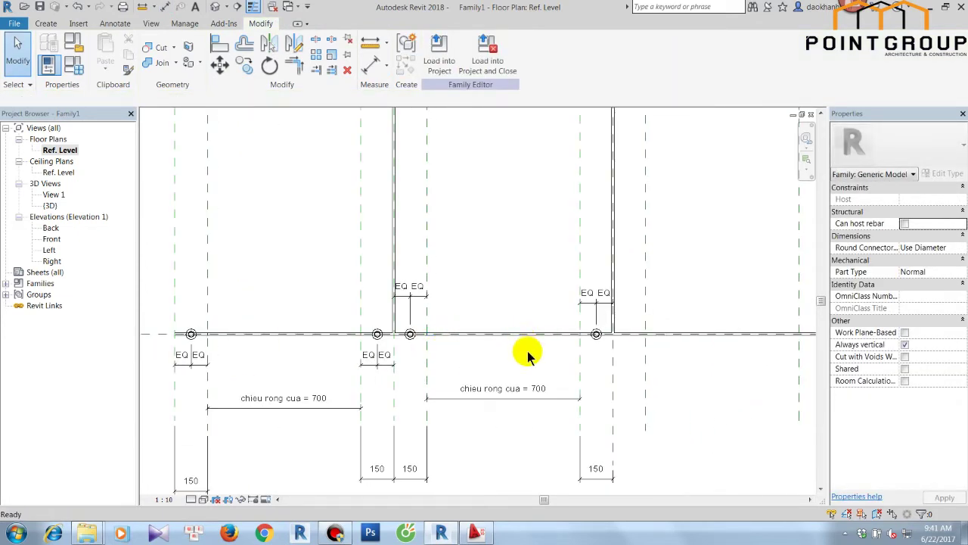
scroll(522, 378, down, 2)
scroll(461, 419, up, 1)
scroll(461, 395, down, 1)
scroll(541, 401, down, 1)
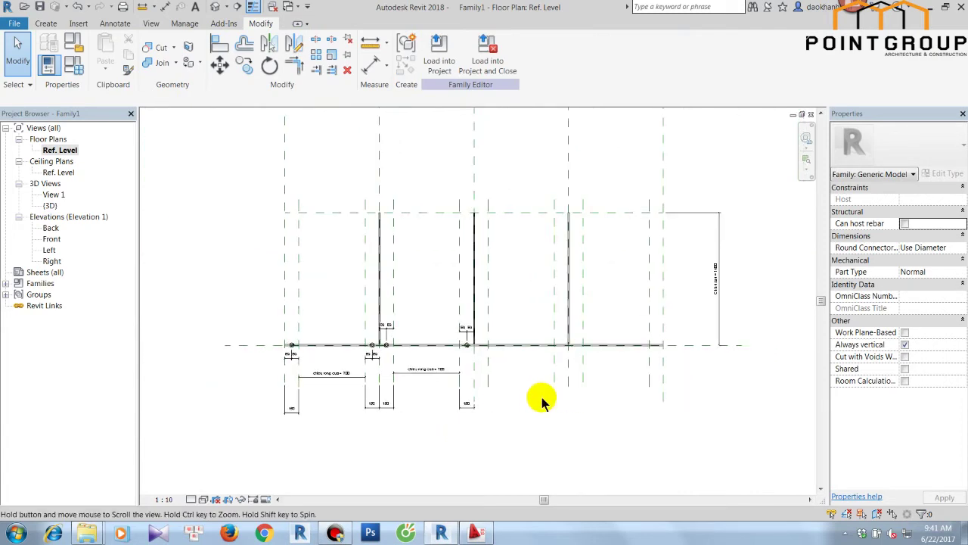
In the 3D view, set chieu rong cua to 650, resolving the constraints error.
click(215, 7)
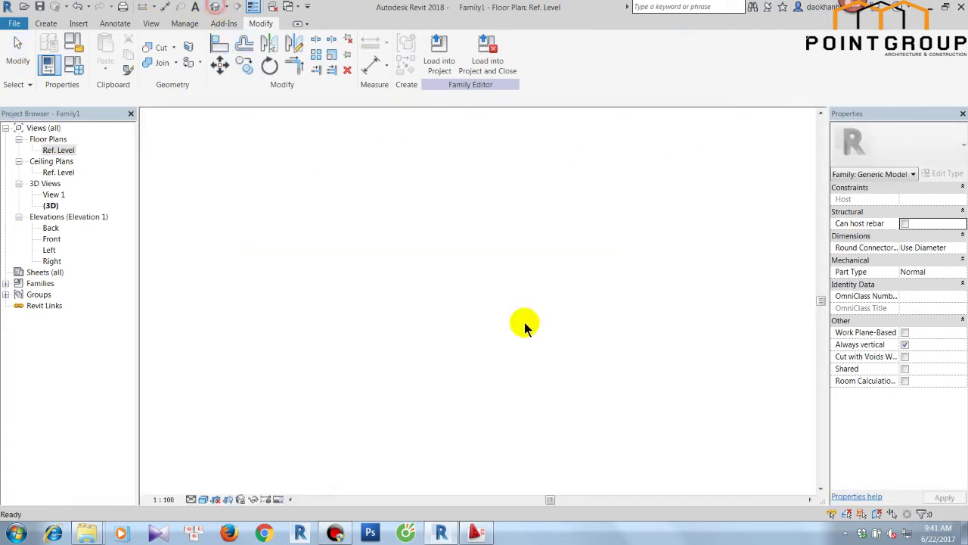
scroll(540, 328, down, 2)
mouse_move(702, 423)
shift+middle_down()
mouse_move(651, 288)
mouse_move(469, 173)
shift+middle_up()
click(93, 67)
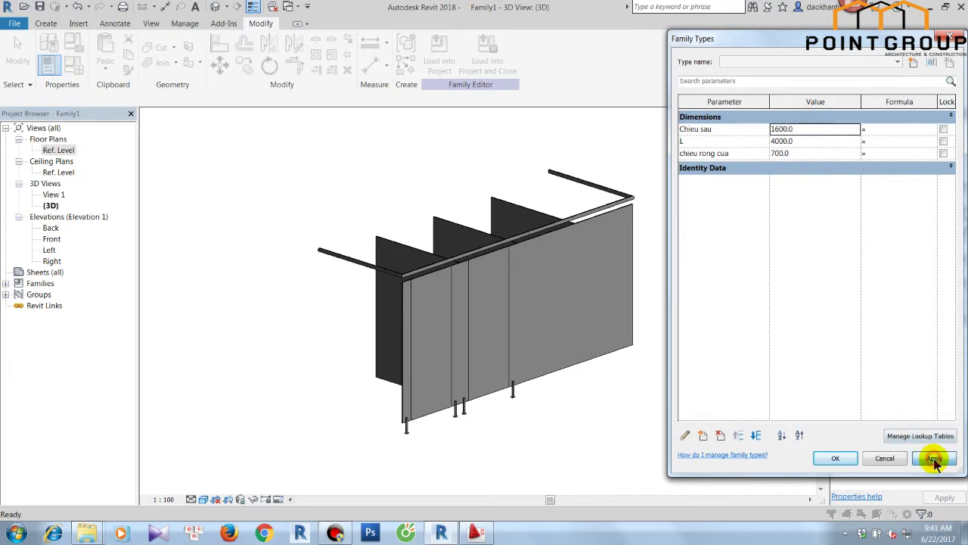
click(935, 459)
text(650)
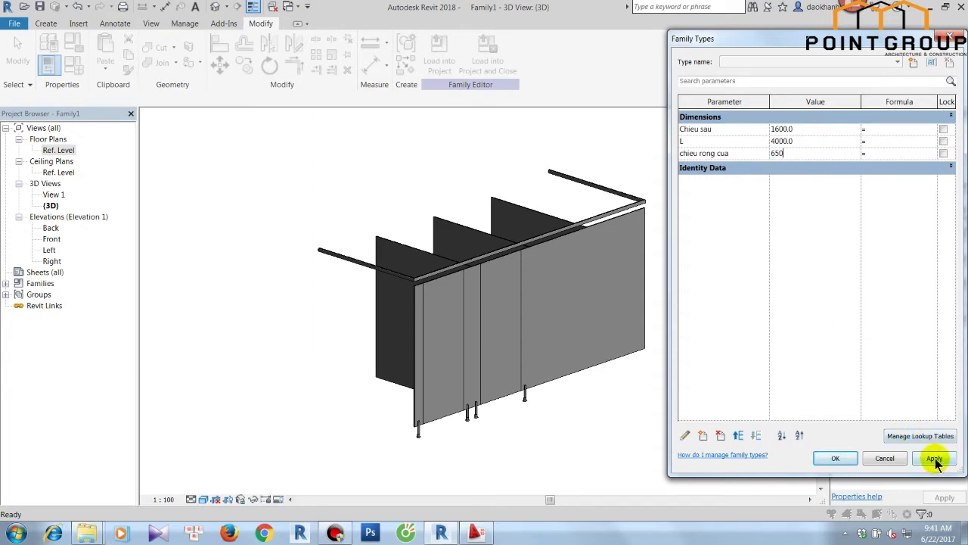
click(935, 460)
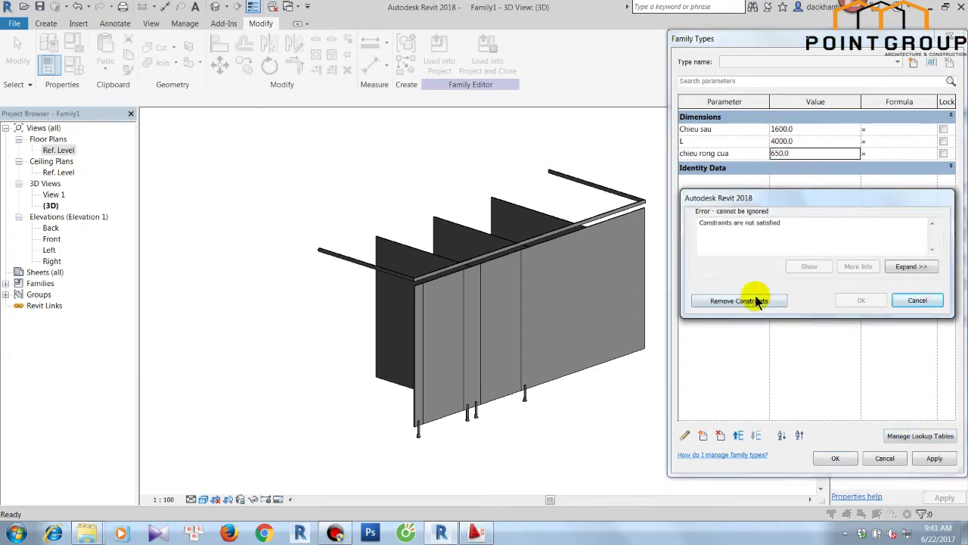
click(757, 300)
click(830, 463)
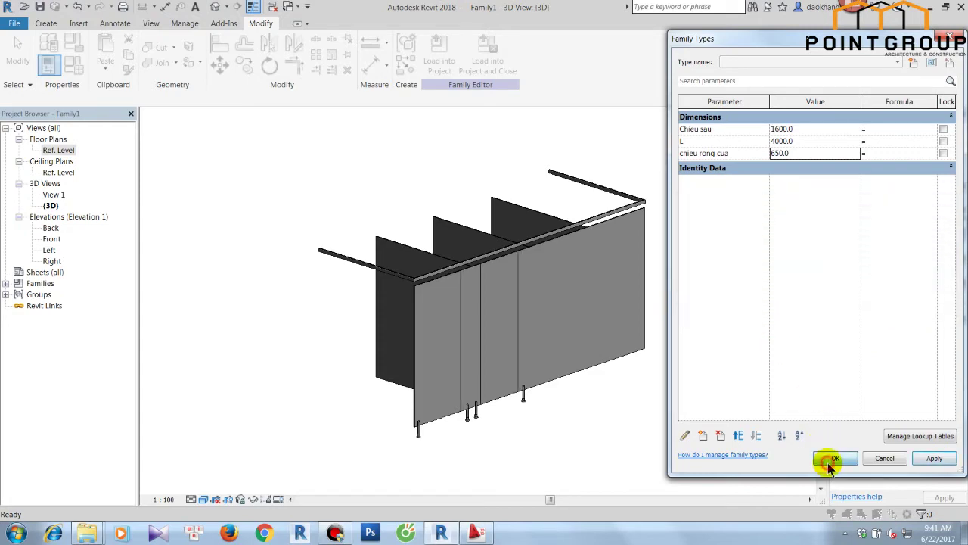
Reset chieu rong cua back to 700 in Family Types.
scroll(493, 272, up, 3)
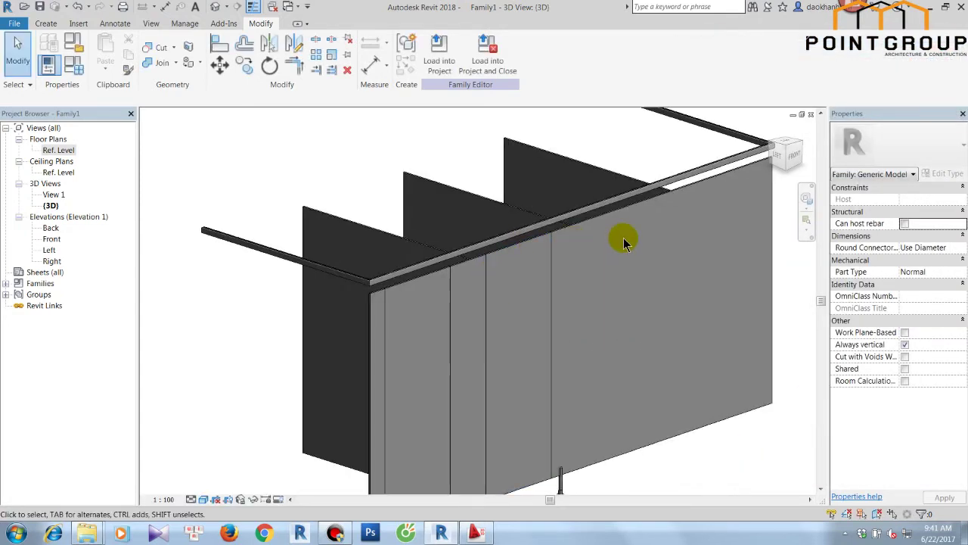
middle_drag(624, 240, 552, 229)
click(75, 68)
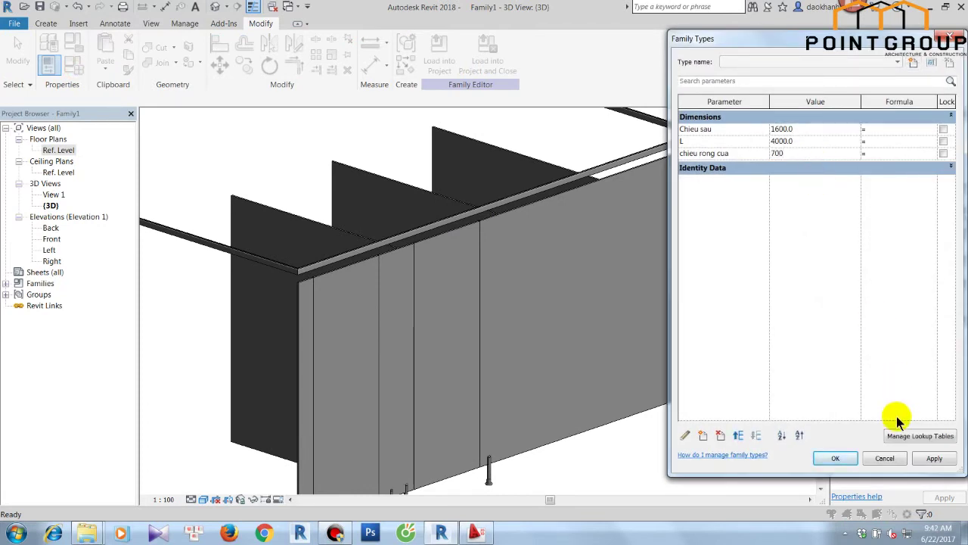
click(935, 459)
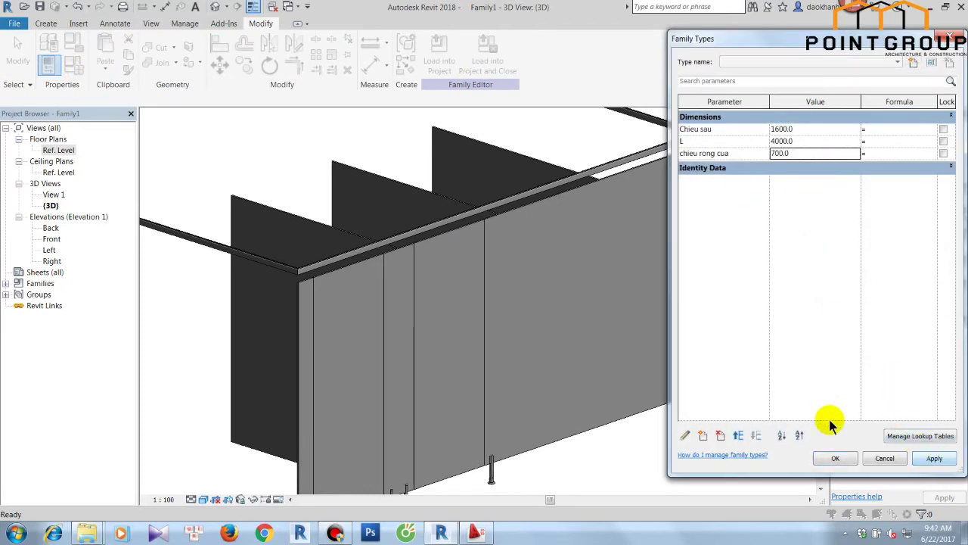
click(836, 458)
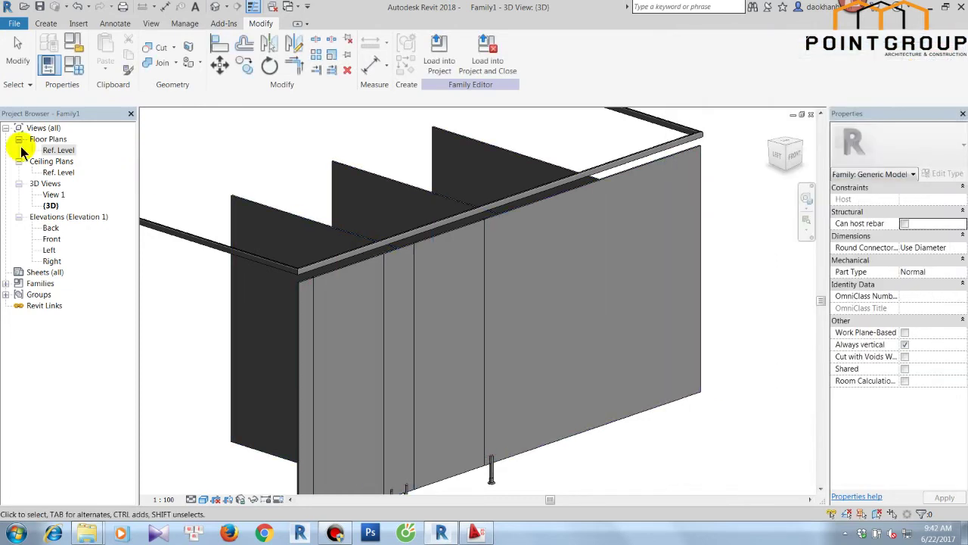
Check the partitions in the Ref. Level floor plan.
double_click(59, 150)
scroll(471, 389, up, 2)
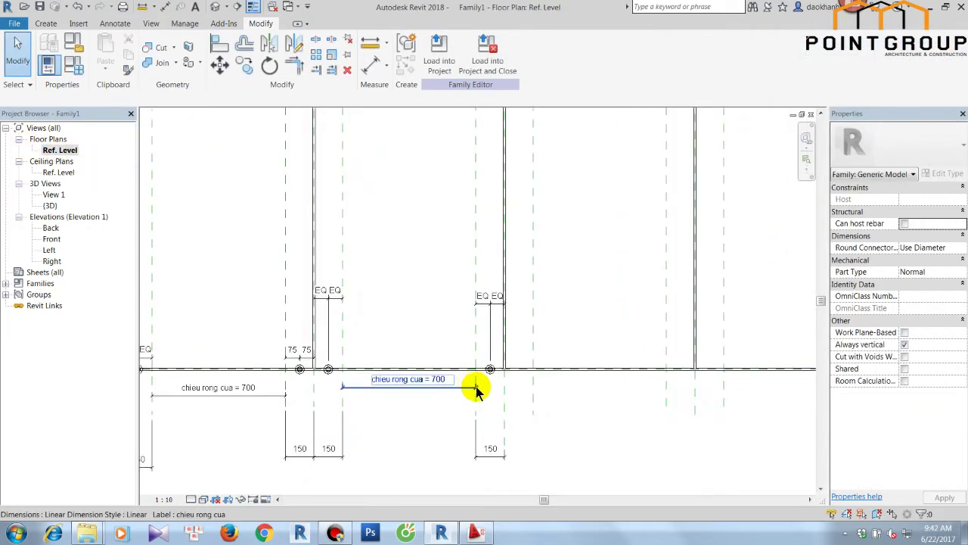
scroll(443, 313, up, 2)
scroll(373, 302, up, 1)
scroll(522, 309, down, 2)
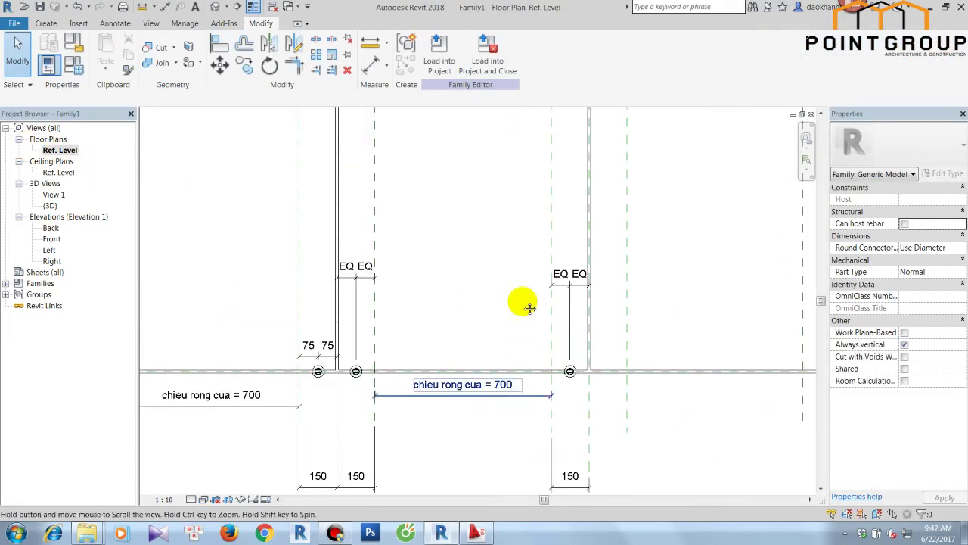
scroll(510, 367, down, 1)
scroll(483, 337, down, 1)
scroll(483, 337, up, 1)
scroll(444, 352, down, 2)
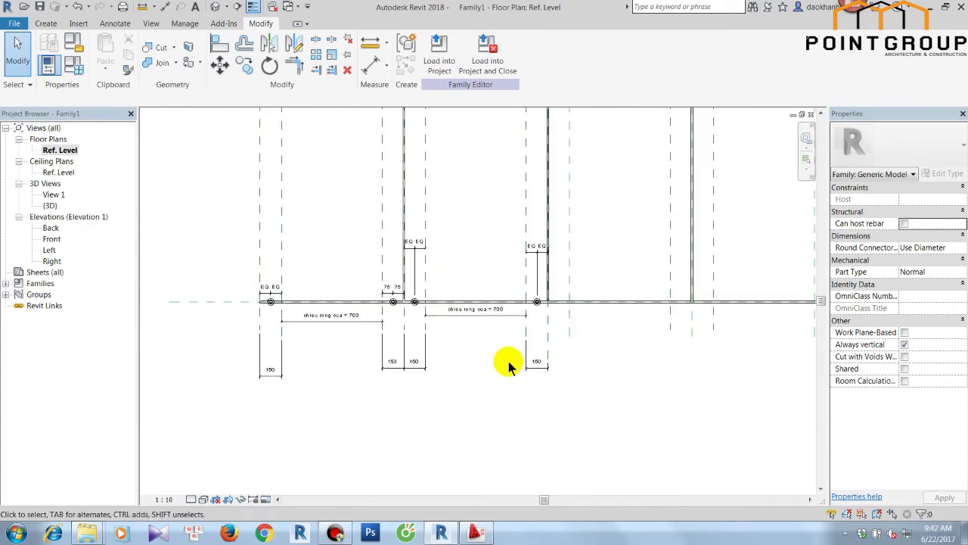
scroll(508, 363, down, 1)
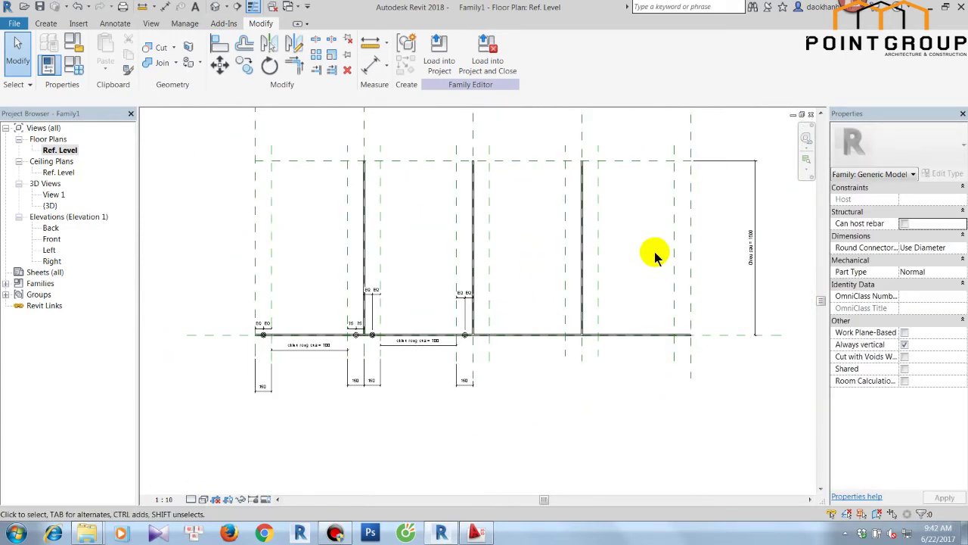
Orbit the 3D view to check the partitions, then open the Front elevation.
click(214, 6)
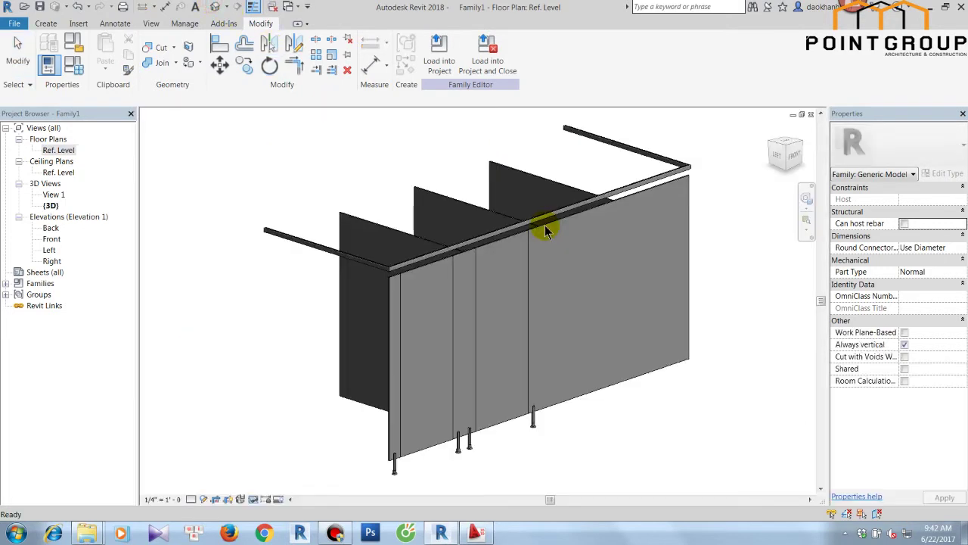
key(Caps_Lock)
mouse_move(615, 298)
shift+middle_down()
mouse_move(411, 281)
mouse_move(542, 300)
mouse_move(527, 250)
mouse_move(555, 280)
mouse_move(549, 275)
shift+middle_up()
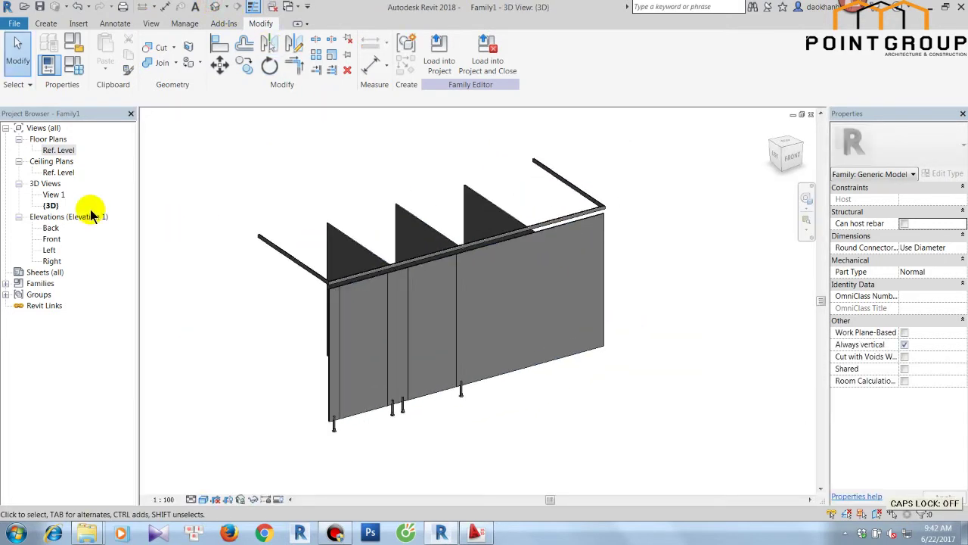
double_click(53, 239)
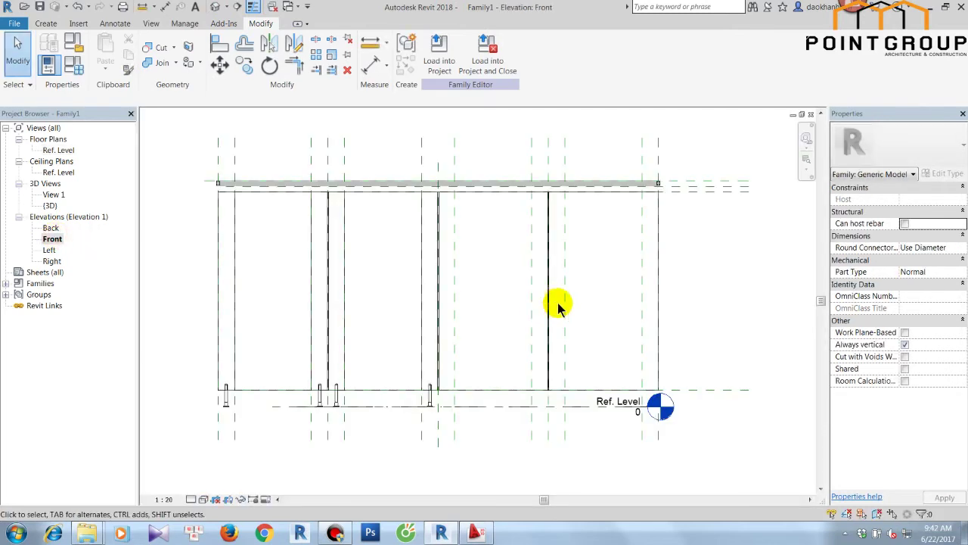
Place aligned dimensions for the 150 base gap above Ref. Level and the 1800 panel height.
scroll(575, 287, down, 2)
scroll(558, 248, up, 4)
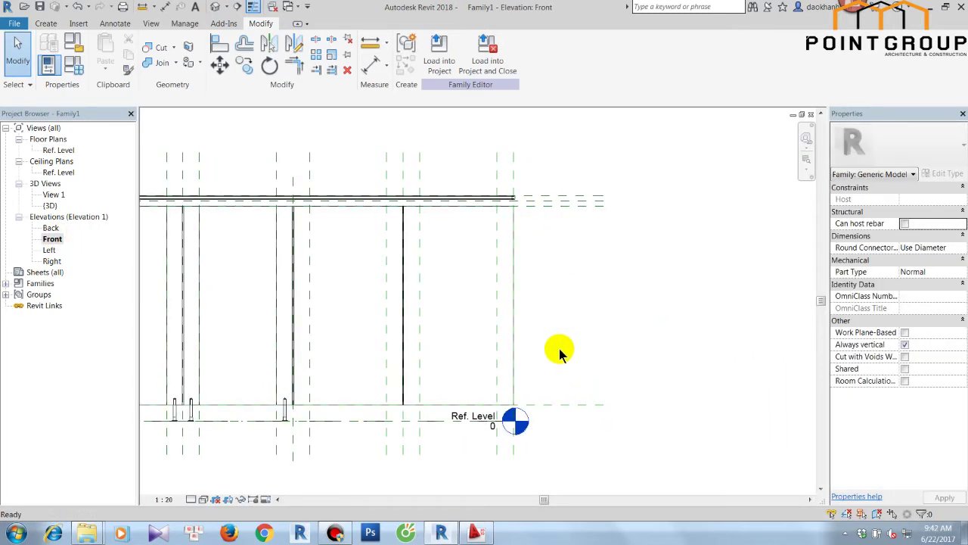
middle_drag(560, 348, 550, 376)
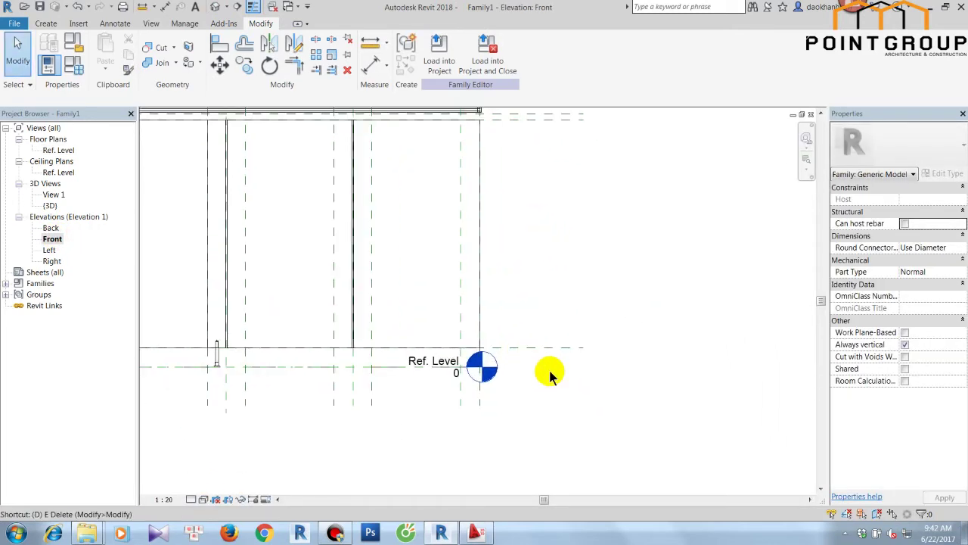
key(d)
key(i)
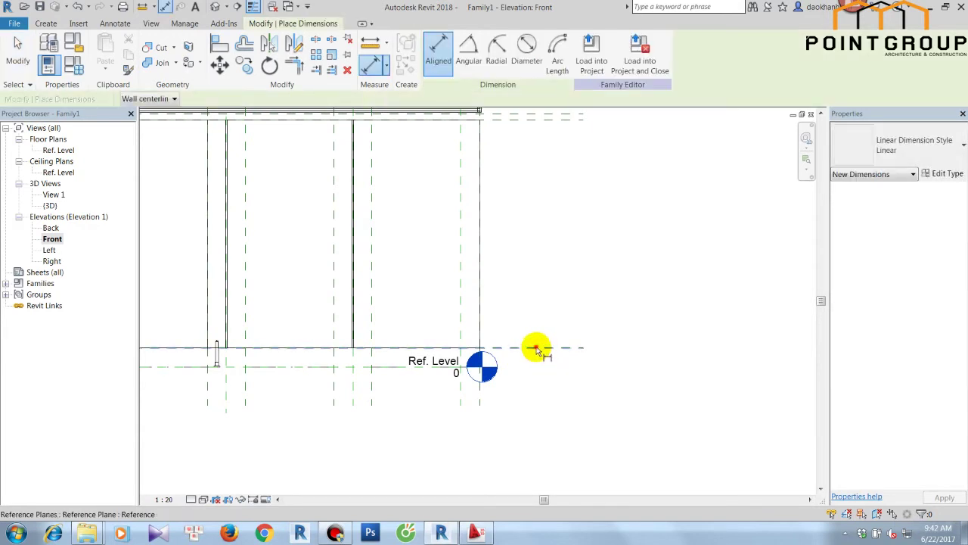
scroll(359, 371, up, 2)
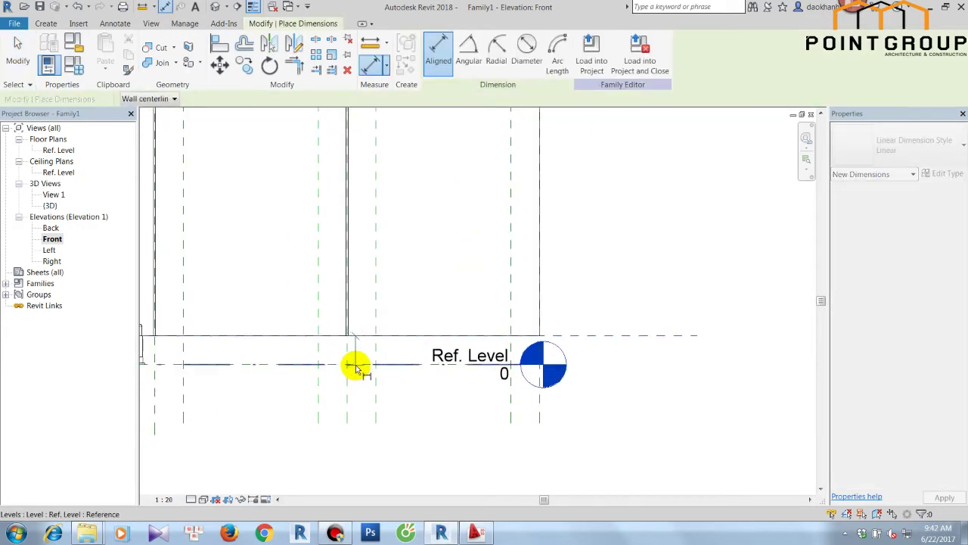
click(355, 367)
click(661, 366)
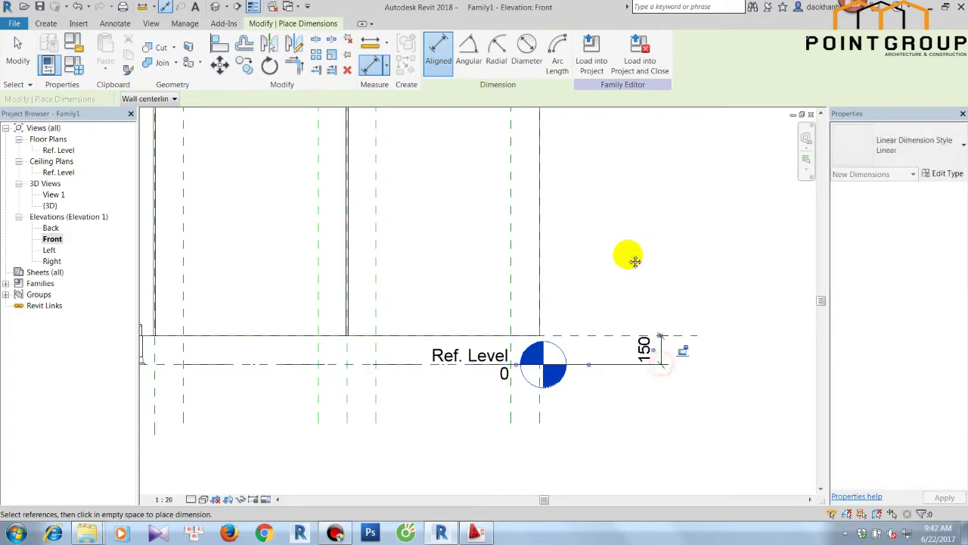
scroll(605, 253, up, 1)
scroll(575, 341, down, 2)
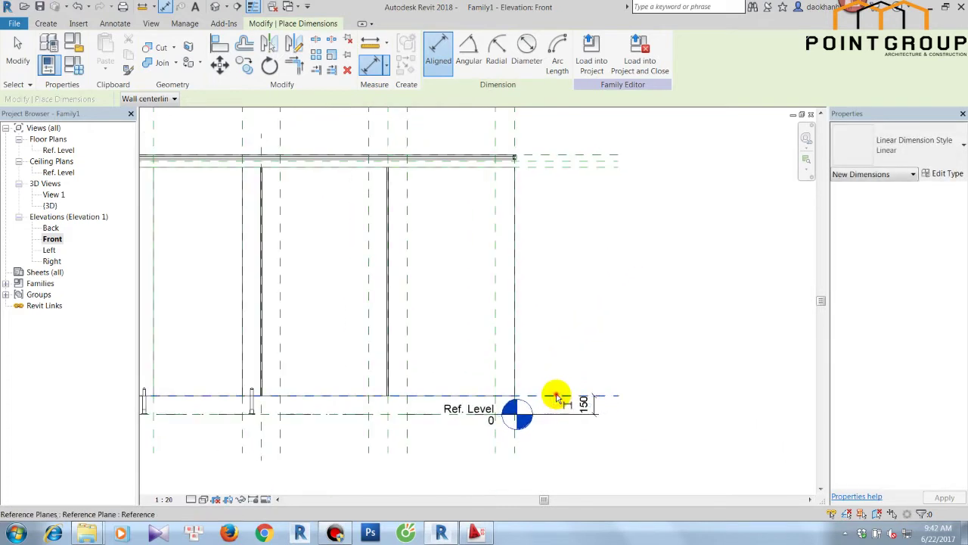
click(556, 395)
scroll(540, 162, up, 2)
click(541, 159)
scroll(525, 212, down, 2)
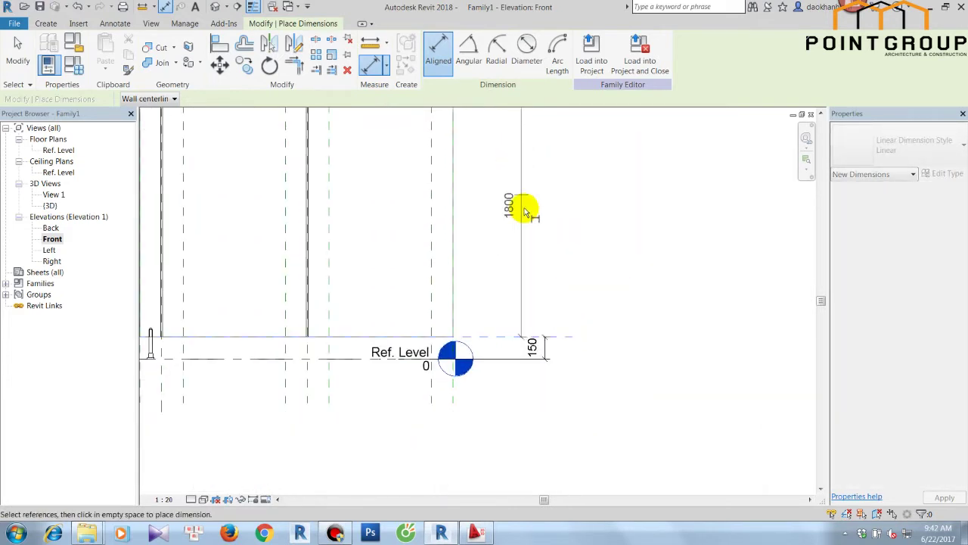
scroll(524, 212, down, 2)
scroll(530, 227, up, 3)
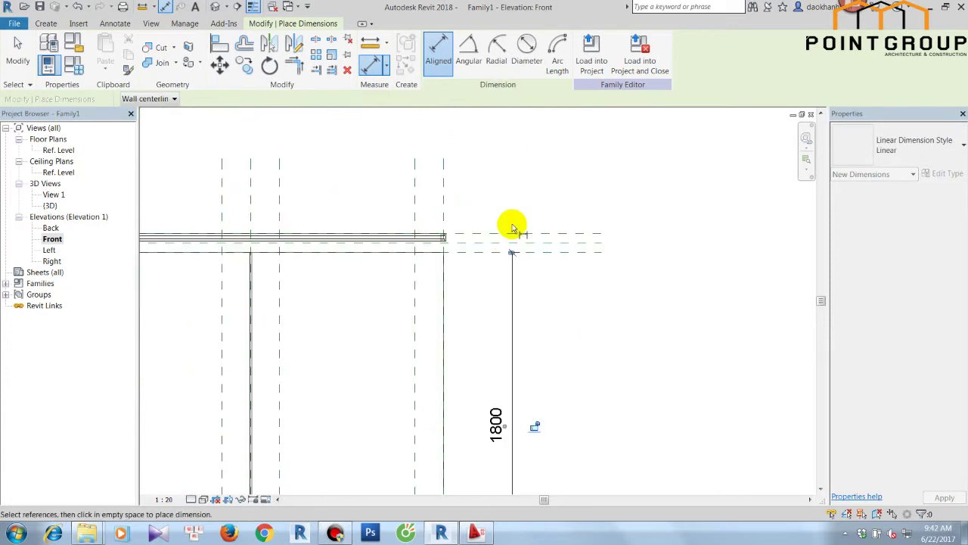
click(474, 259)
Dimension the two 50 offsets between the upper reference planes.
scroll(470, 259, up, 1)
scroll(466, 258, up, 1)
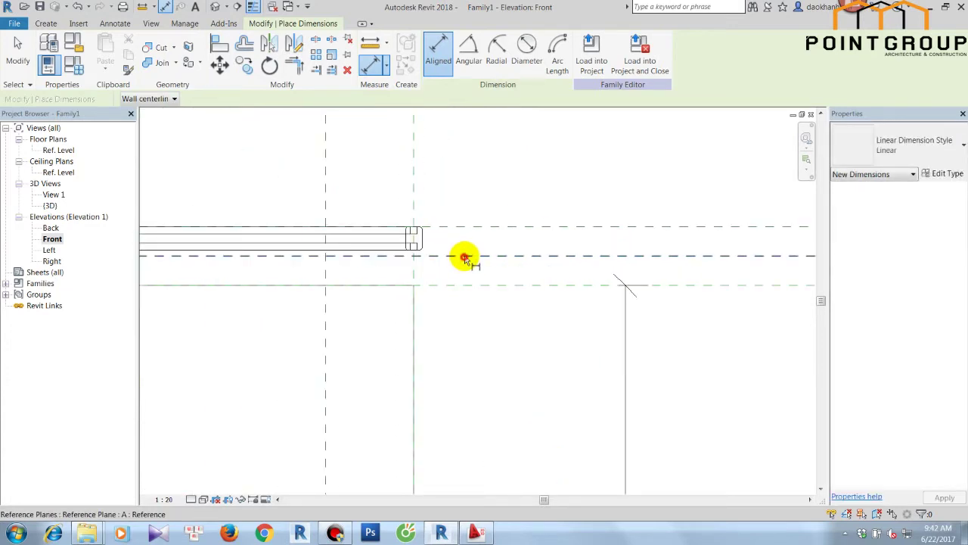
click(465, 257)
click(469, 227)
scroll(504, 253, down, 2)
click(553, 206)
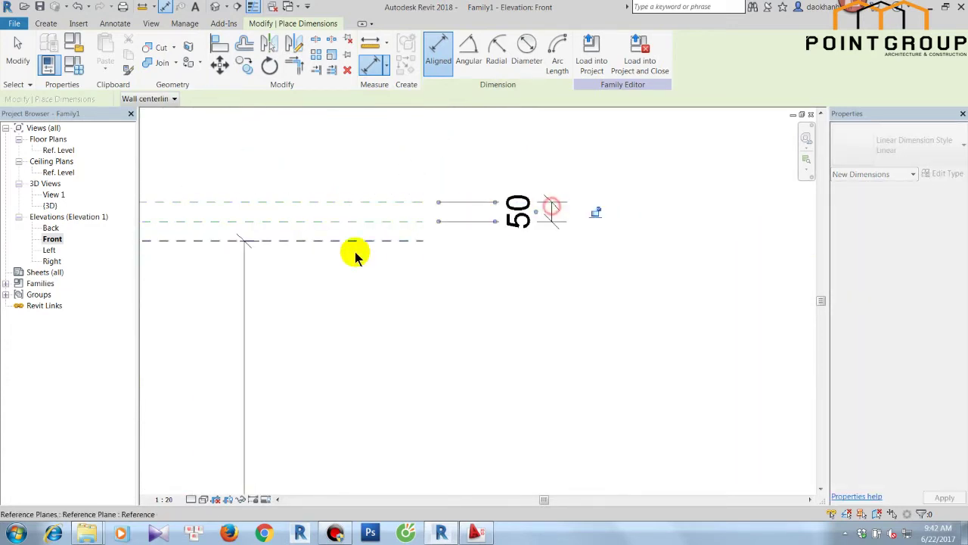
scroll(356, 257, down, 1)
click(389, 265)
click(404, 249)
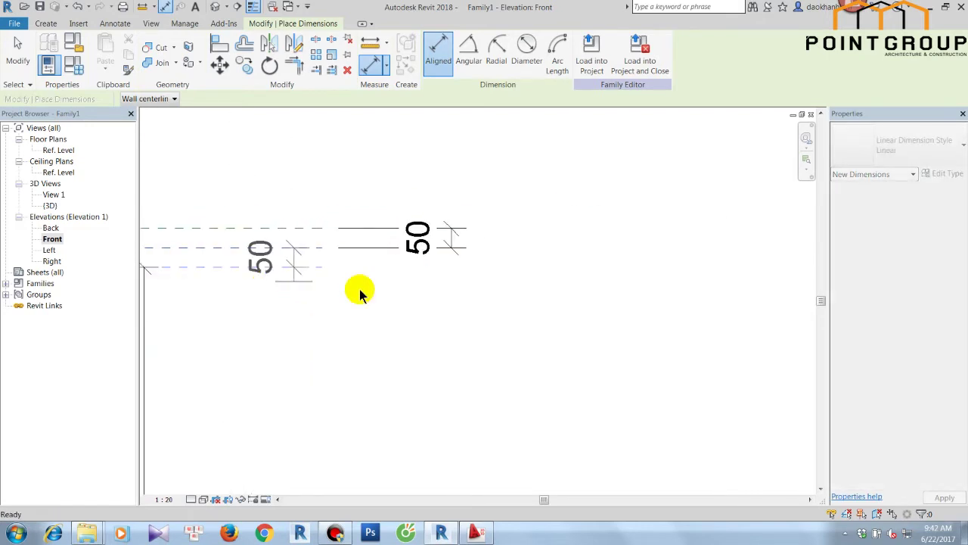
click(510, 291)
scroll(374, 320, down, 1)
Add the 2050 overall height dimension from the top reference plane to Ref. Level.
middle_drag(426, 199, 361, 121)
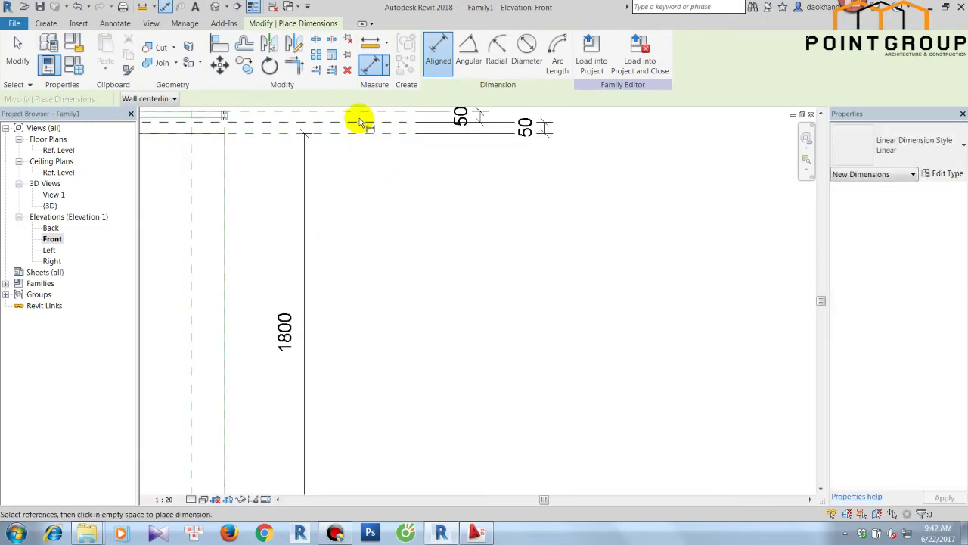
click(360, 123)
scroll(378, 181, down, 1)
scroll(370, 406, up, 2)
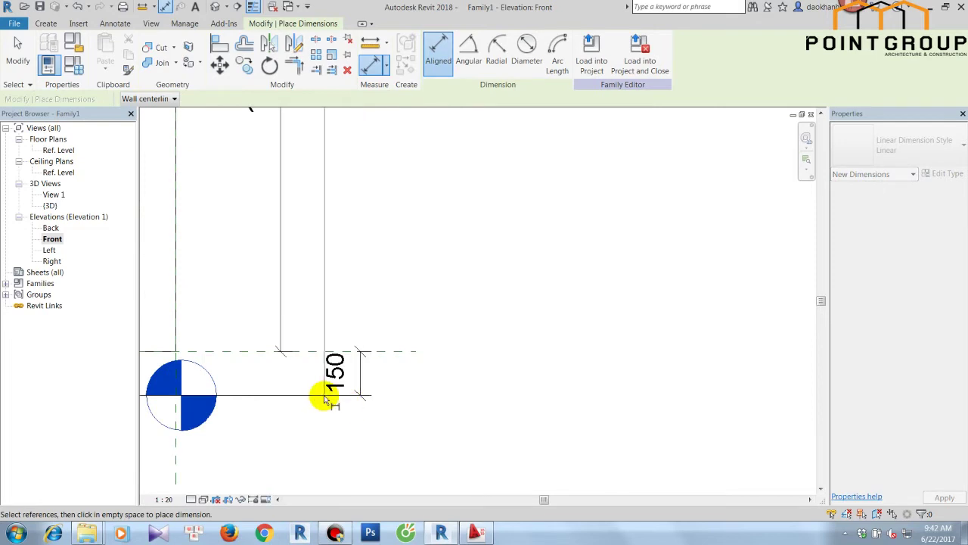
middle_drag(292, 384, 455, 370)
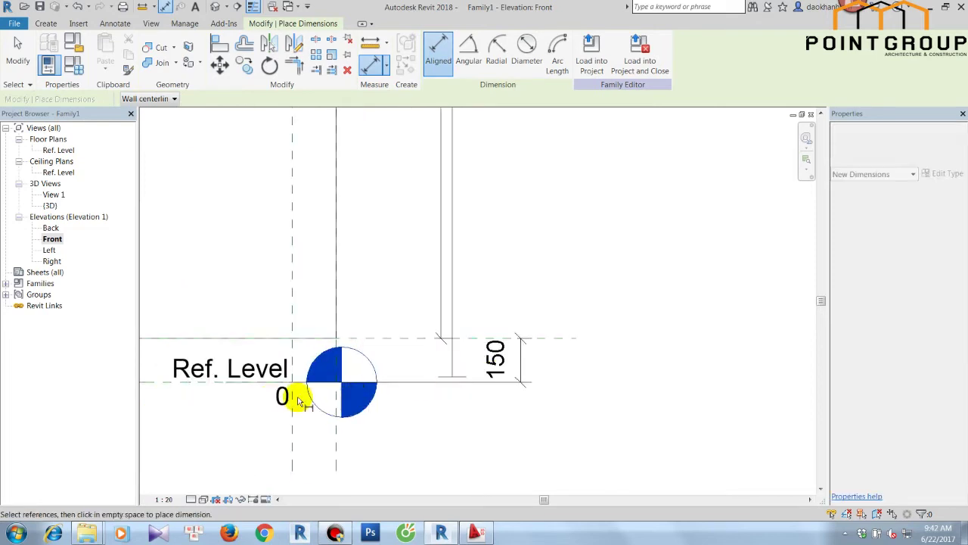
click(212, 382)
scroll(394, 326, down, 2)
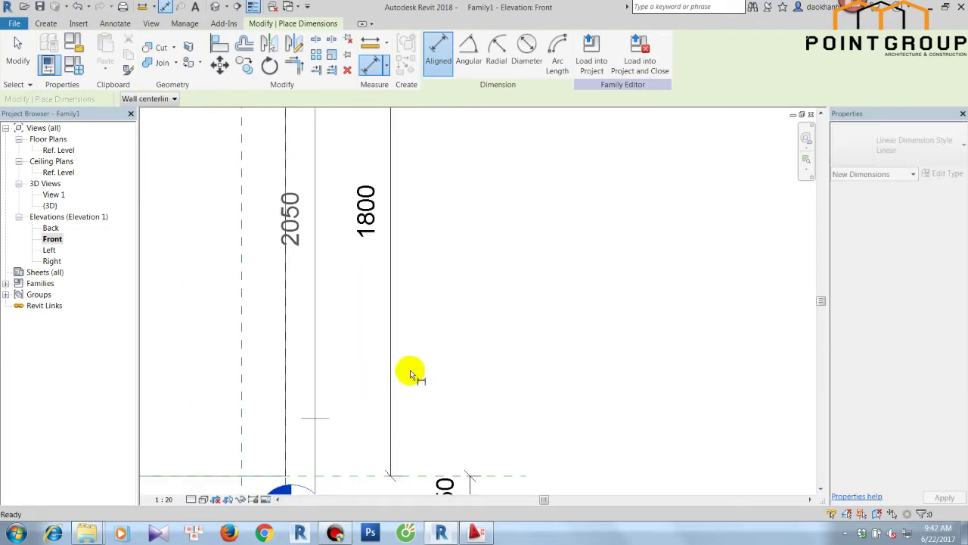
click(450, 358)
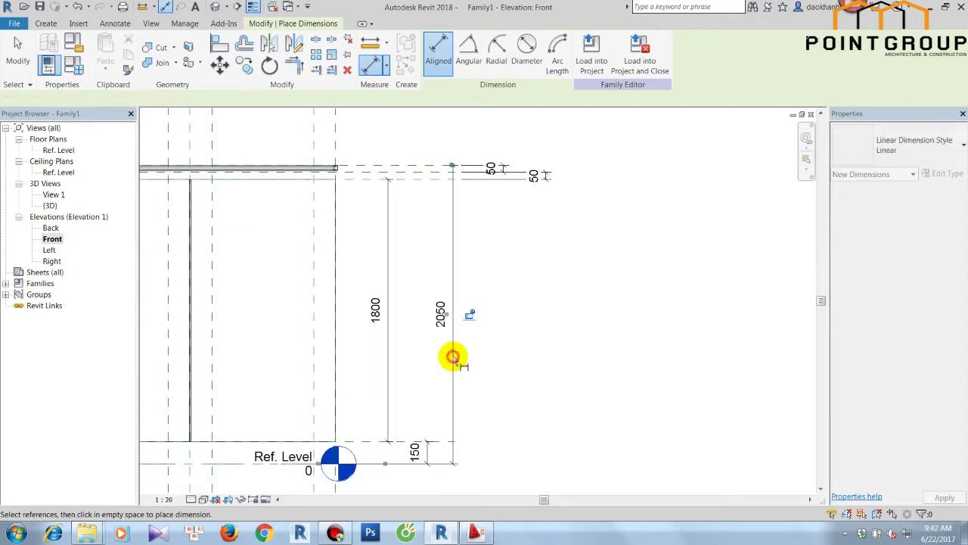
key(Escape)
key(Escape)
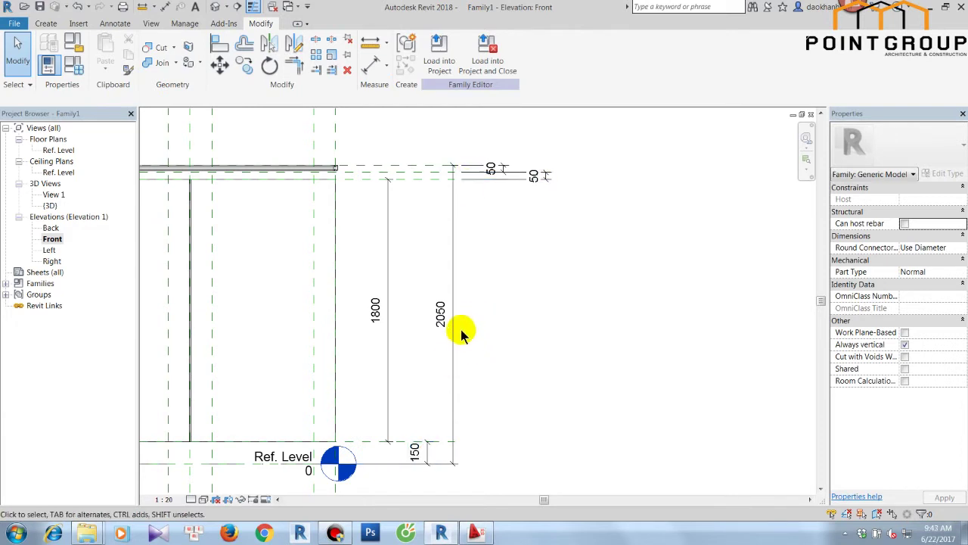
middle_drag(471, 287, 478, 272)
Label the 2050 dimension with new parameter H and the 150 dimension with h1.
click(477, 268)
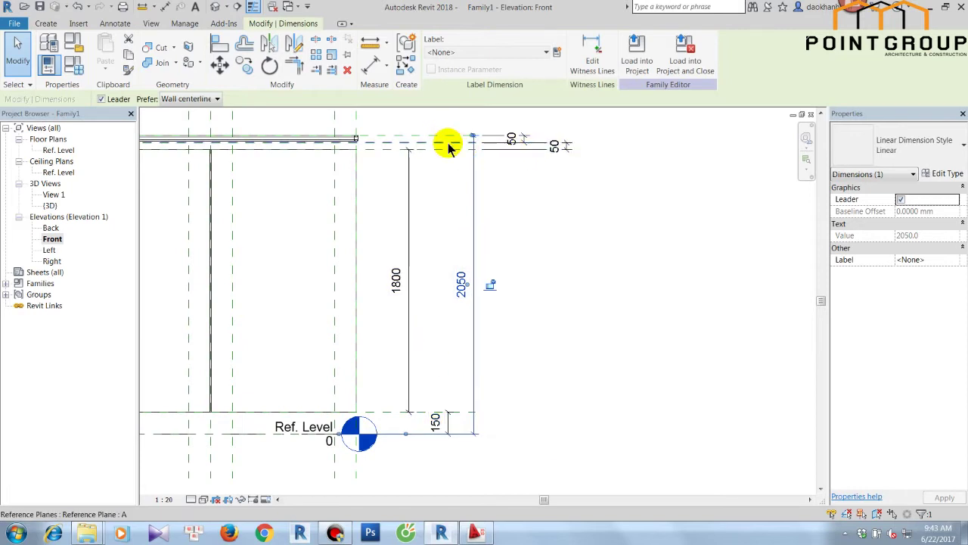
click(503, 182)
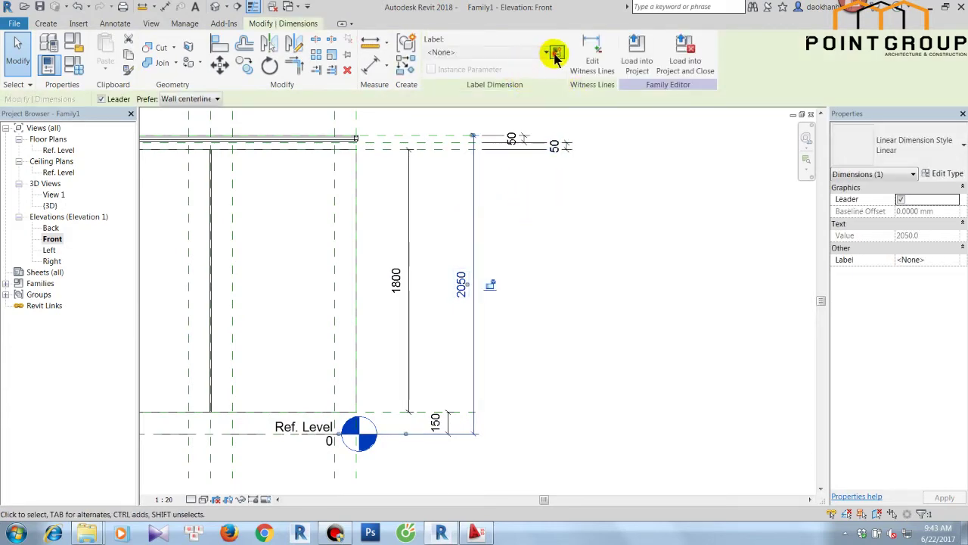
click(556, 51)
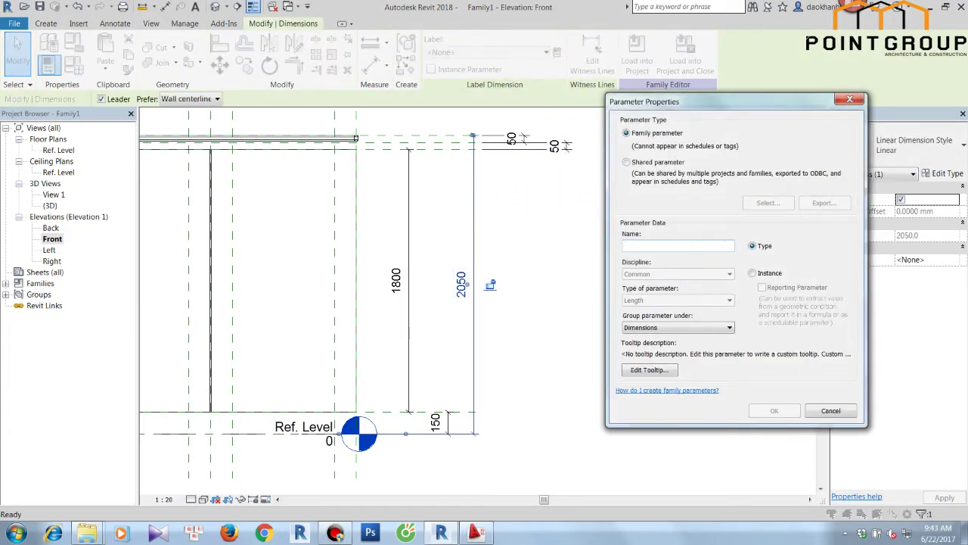
text(H)
click(774, 410)
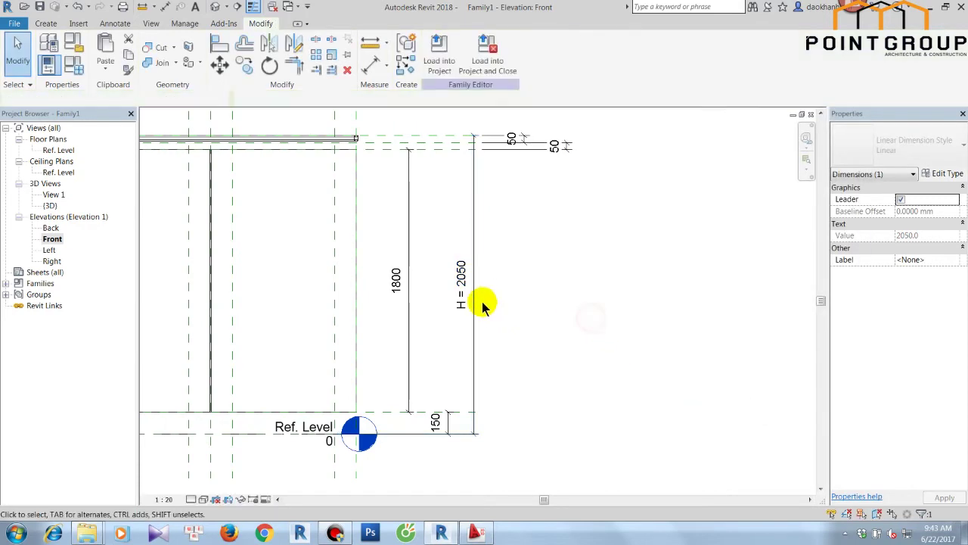
click(444, 429)
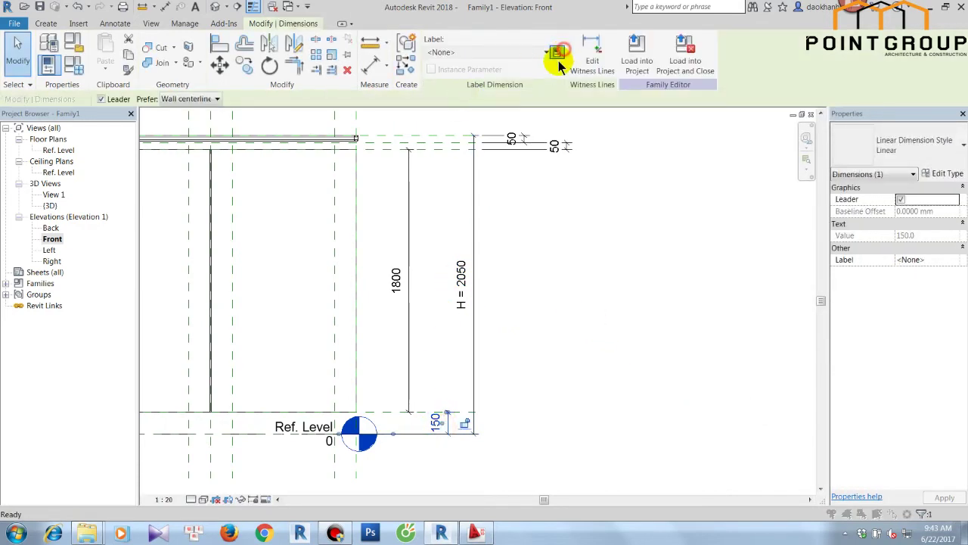
click(556, 52)
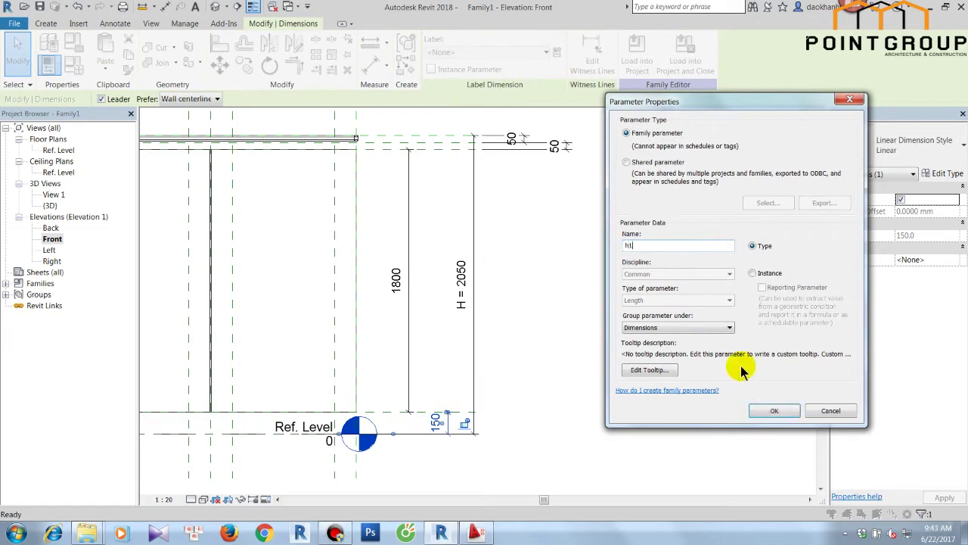
click(776, 408)
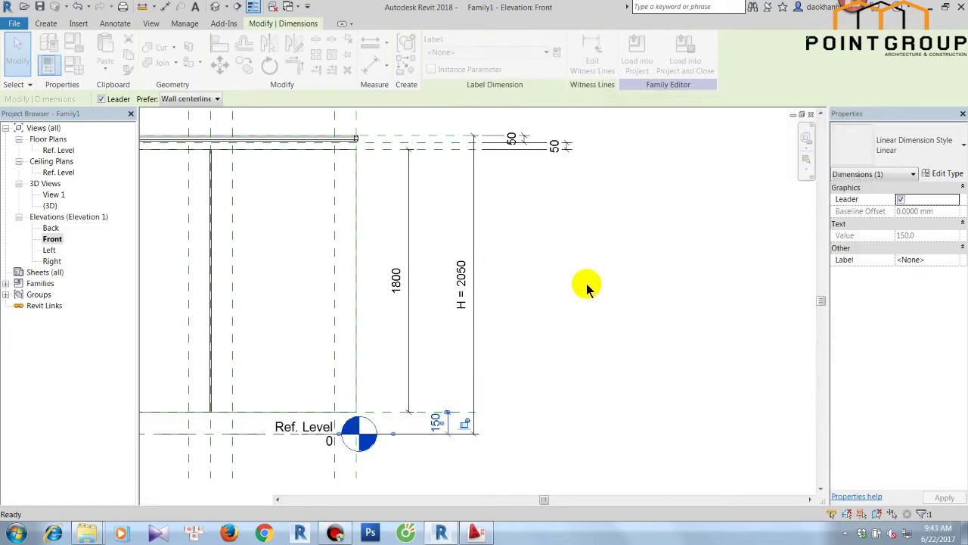
click(574, 281)
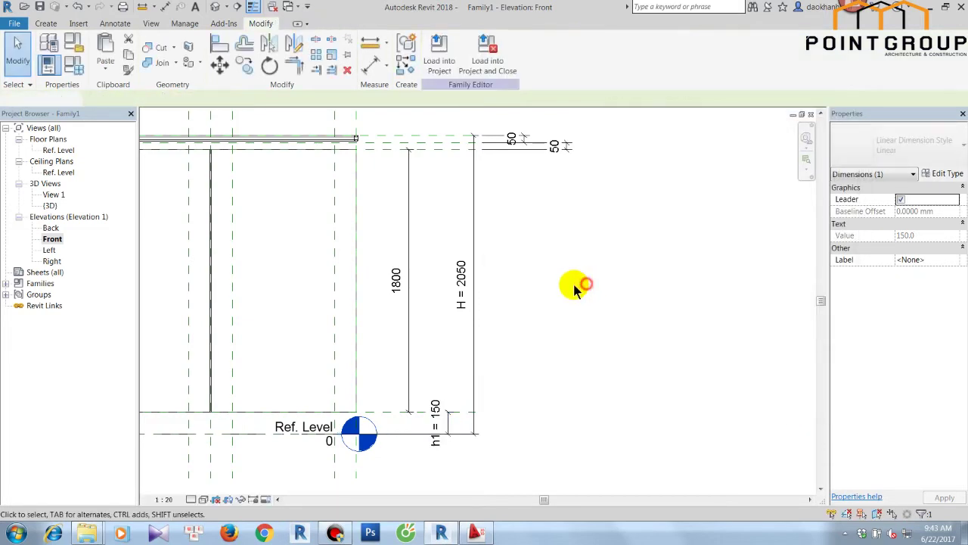
Label the 1800 dimension with a new parameter h2.
click(566, 148)
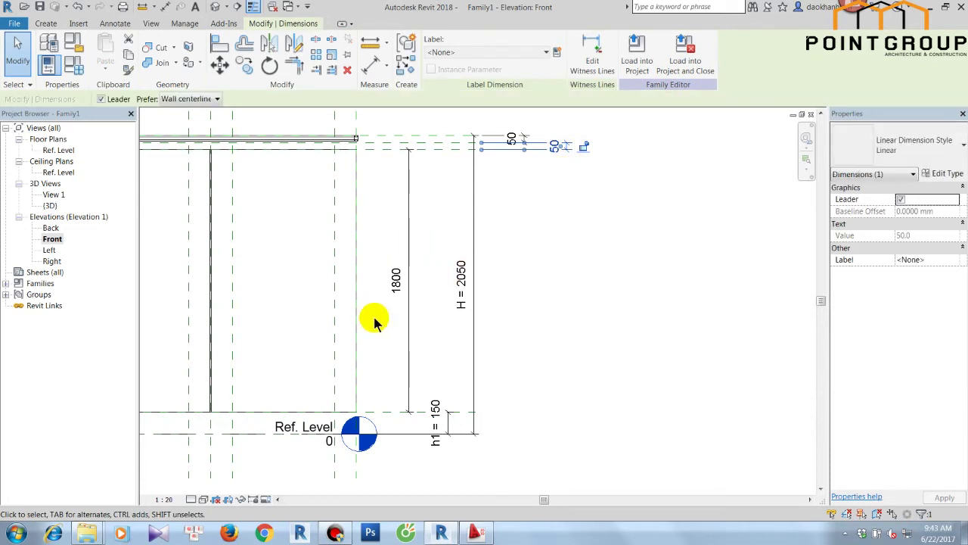
click(409, 224)
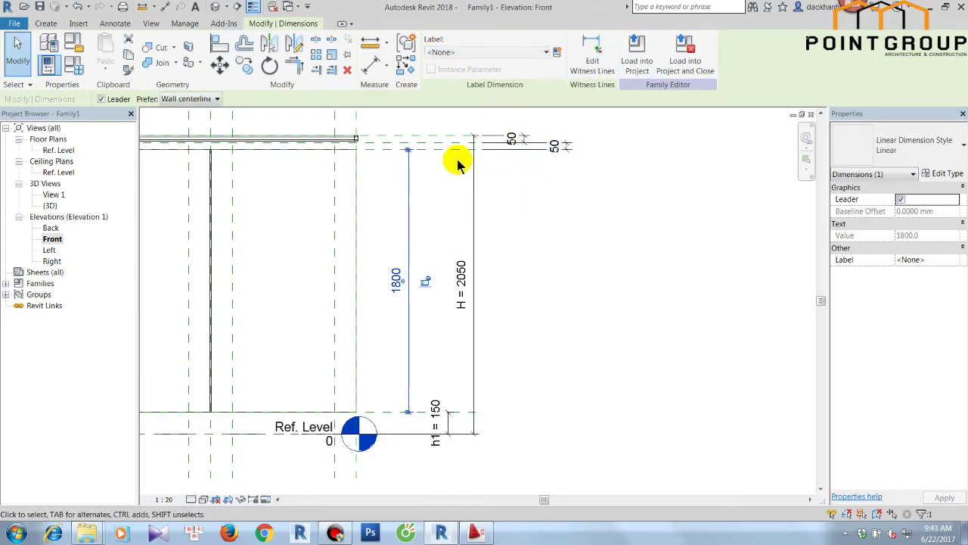
click(557, 51)
text(h2)
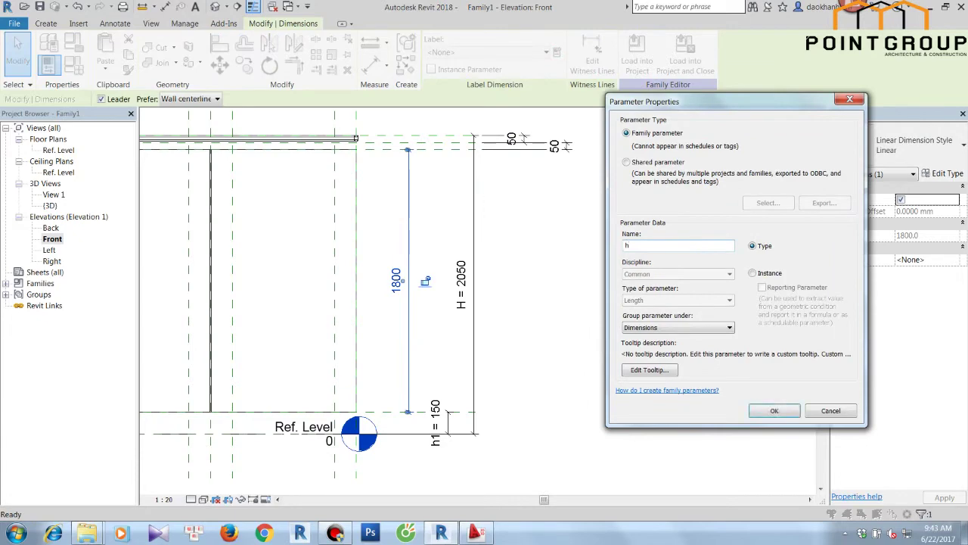
click(773, 408)
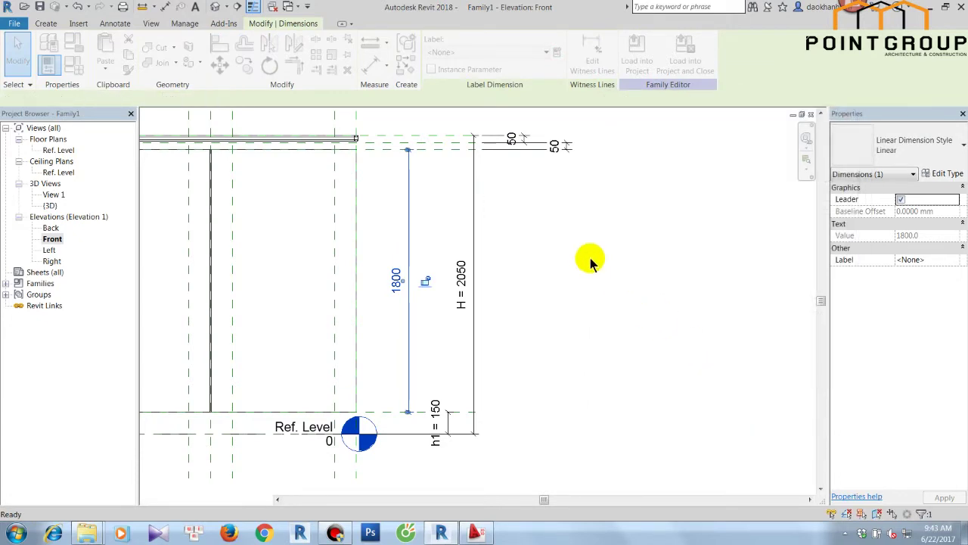
scroll(424, 153, up, 2)
click(457, 136)
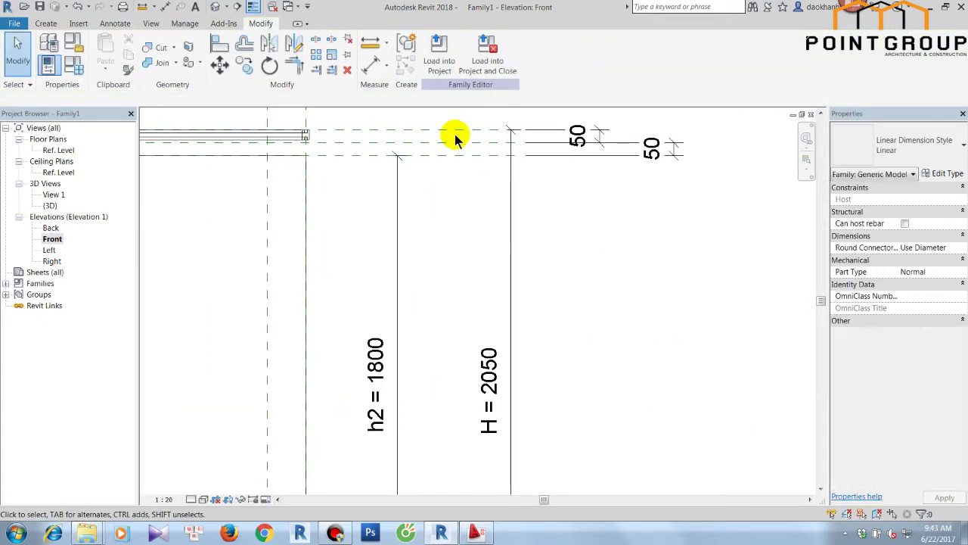
Label the right 50 dimension with a new parameter h3.
click(673, 152)
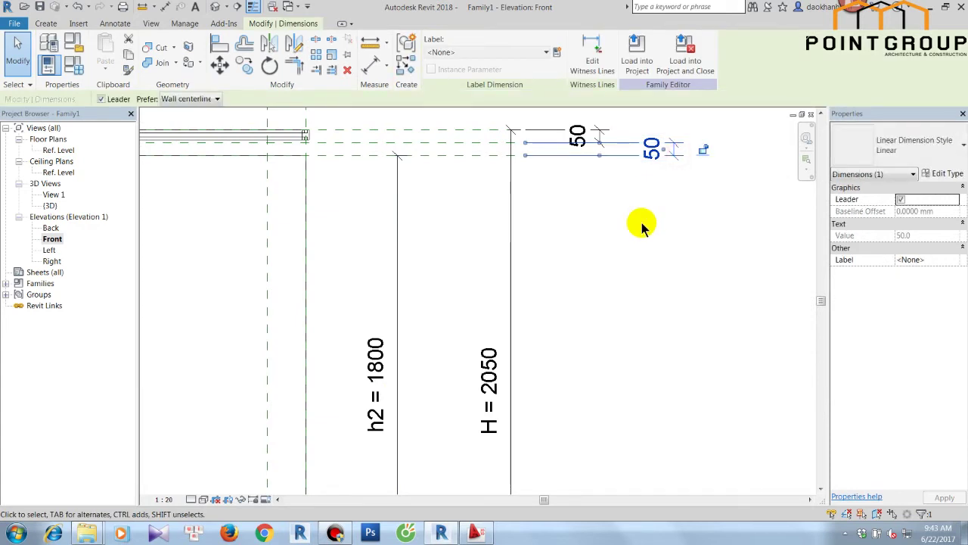
scroll(553, 236, down, 2)
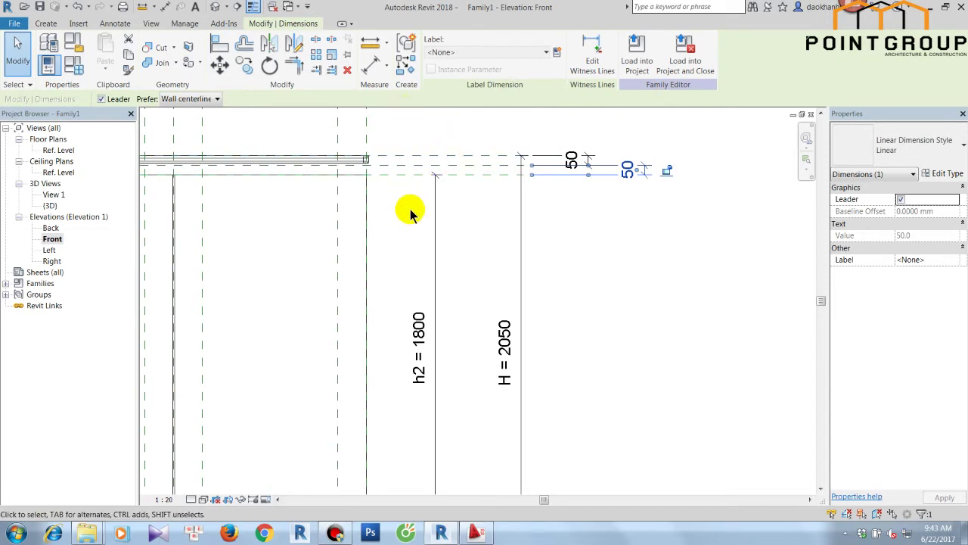
click(556, 53)
text(h3)
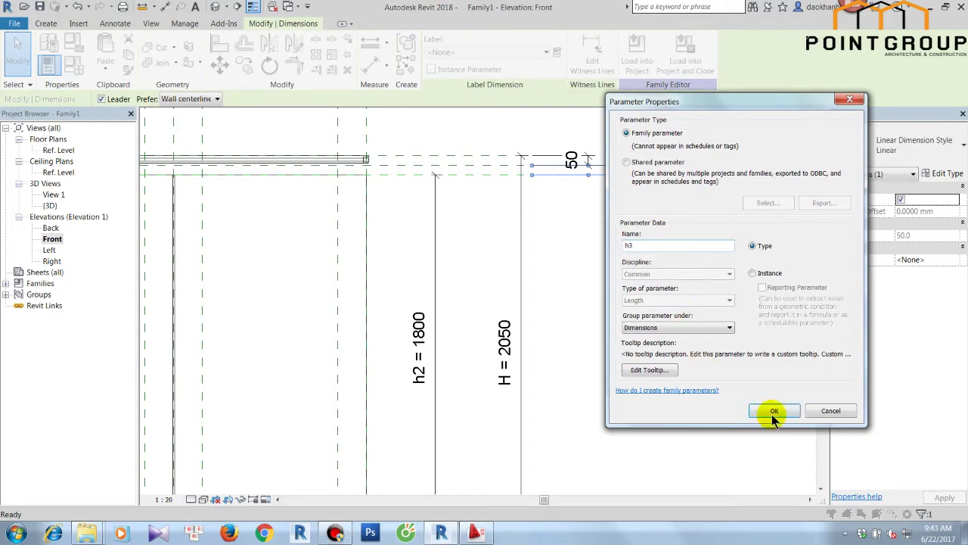
click(774, 410)
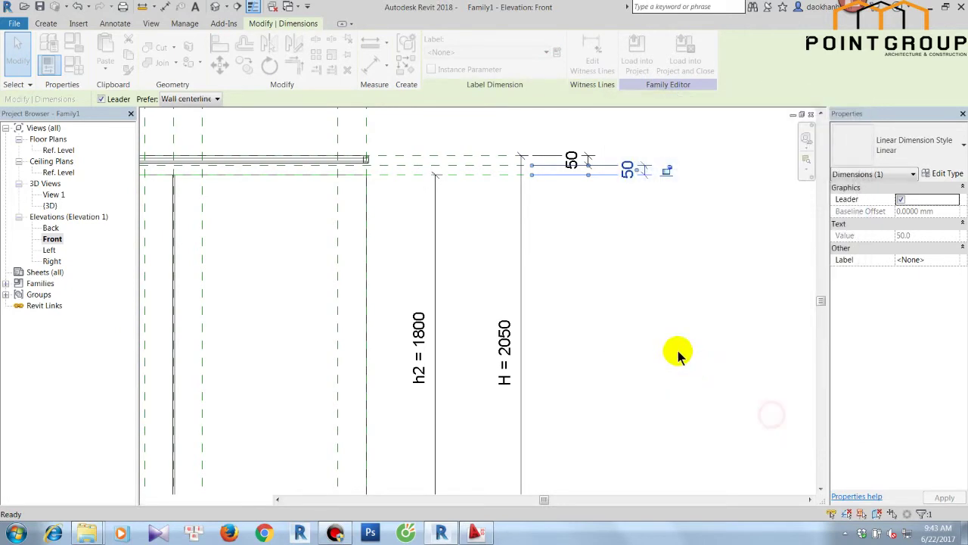
click(571, 226)
scroll(571, 226, down, 2)
scroll(567, 197, up, 1)
scroll(562, 174, up, 1)
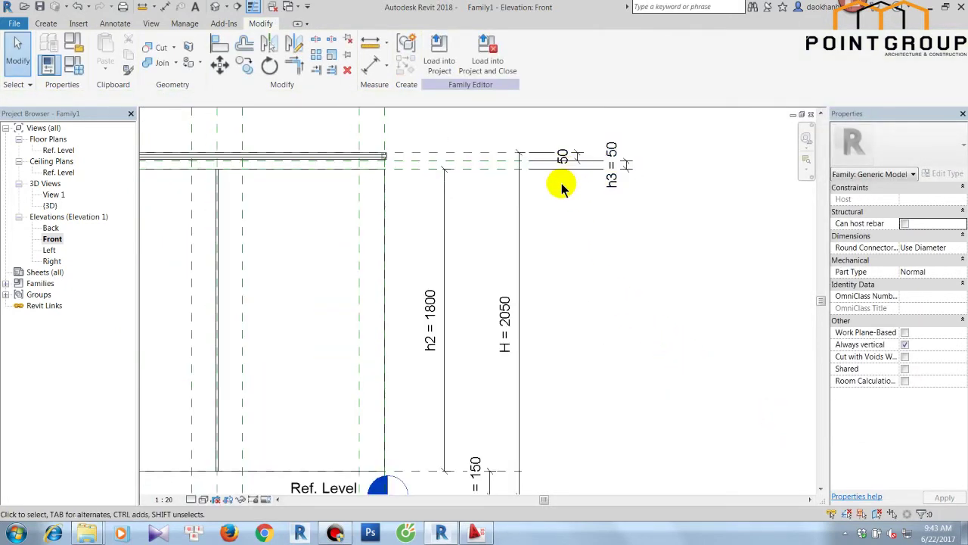
scroll(559, 268, down, 2)
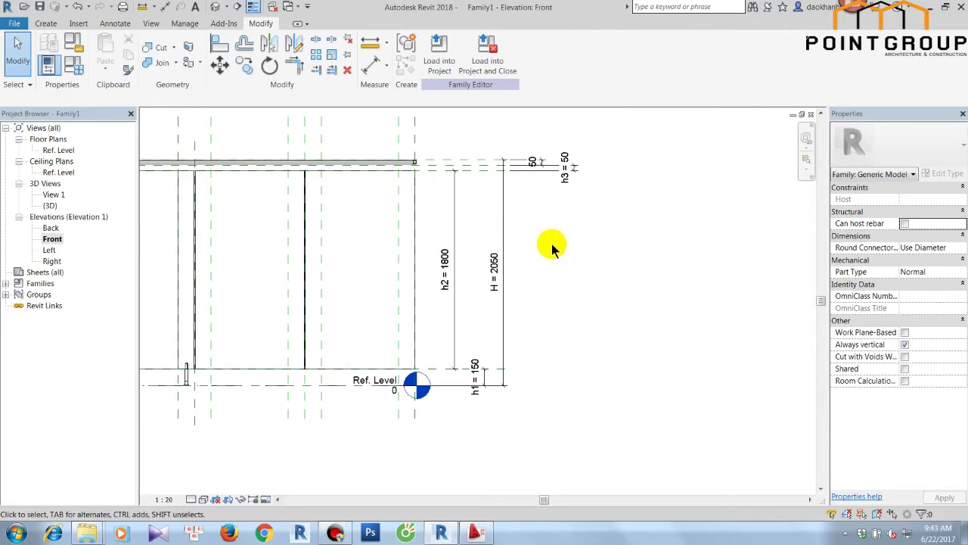
In Family Types, give H the formula =h1+h2+h3+50.
click(75, 64)
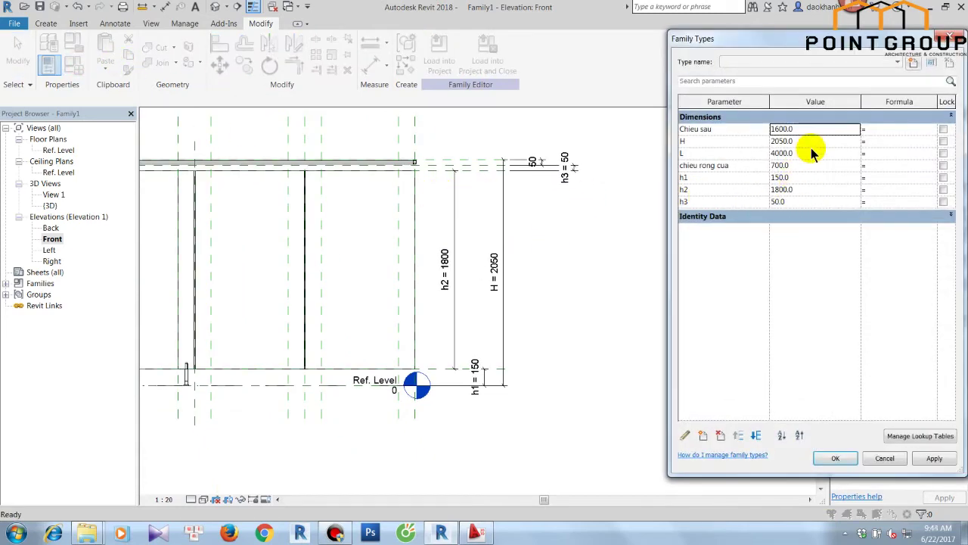
click(696, 177)
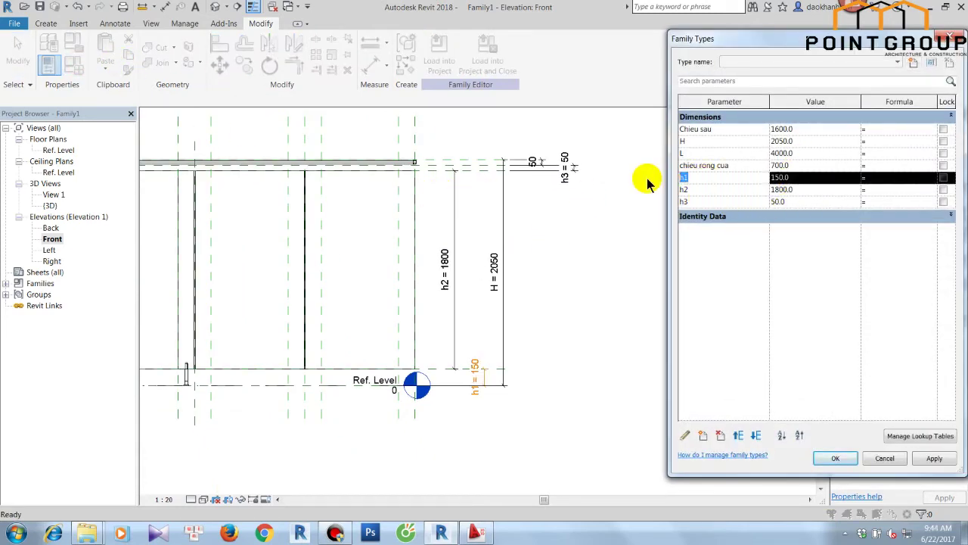
click(883, 140)
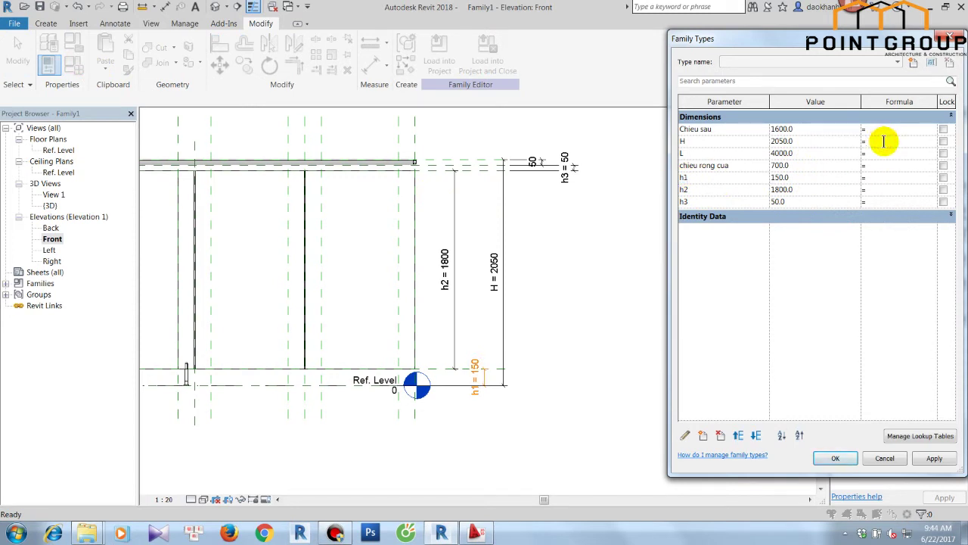
text(h1+)
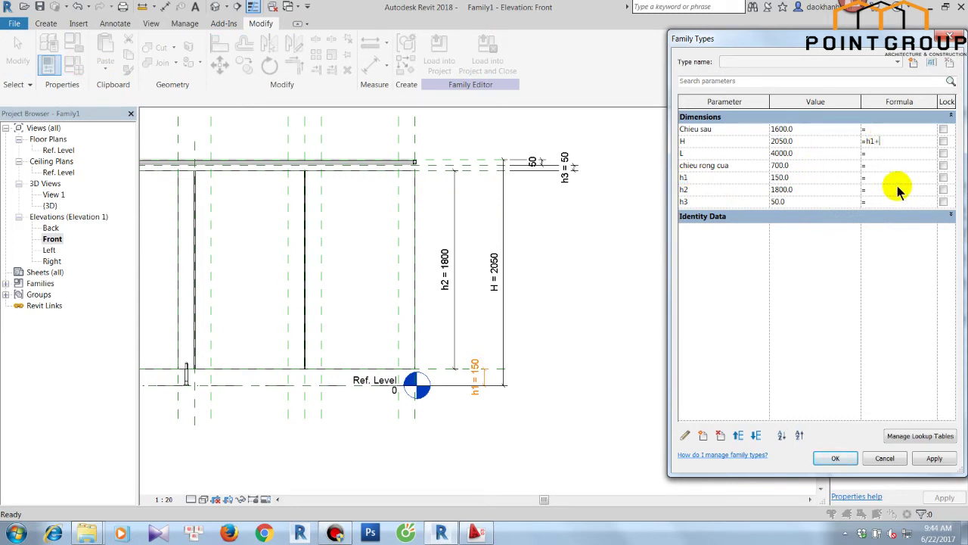
click(731, 190)
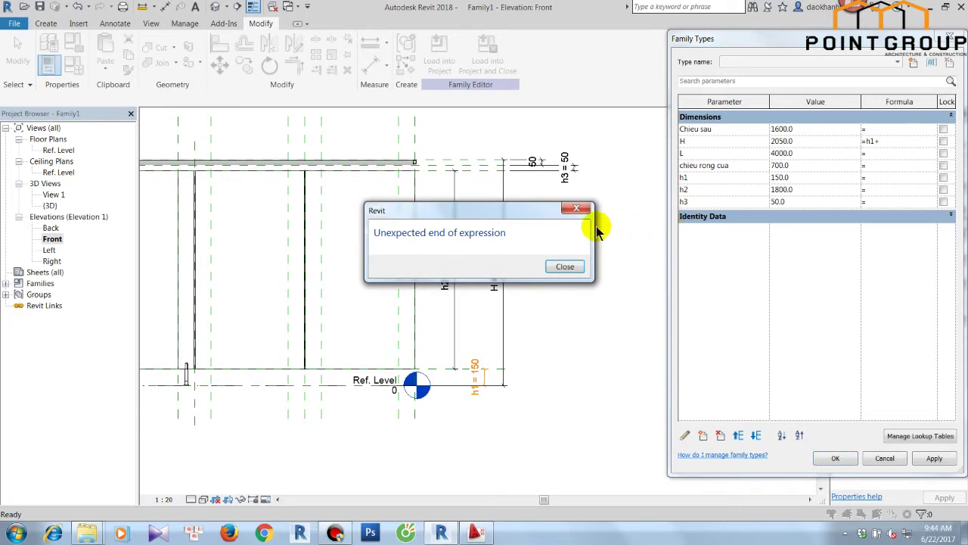
click(563, 267)
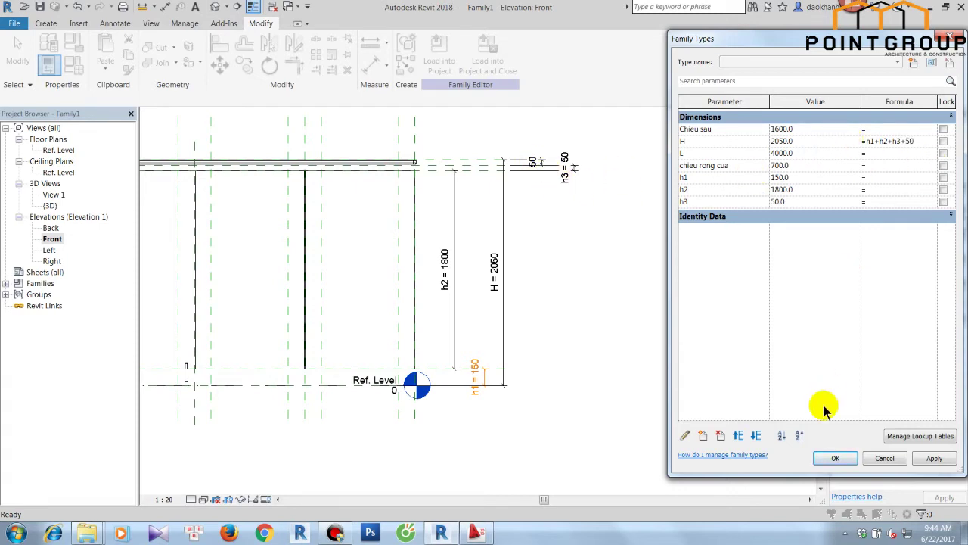
click(836, 457)
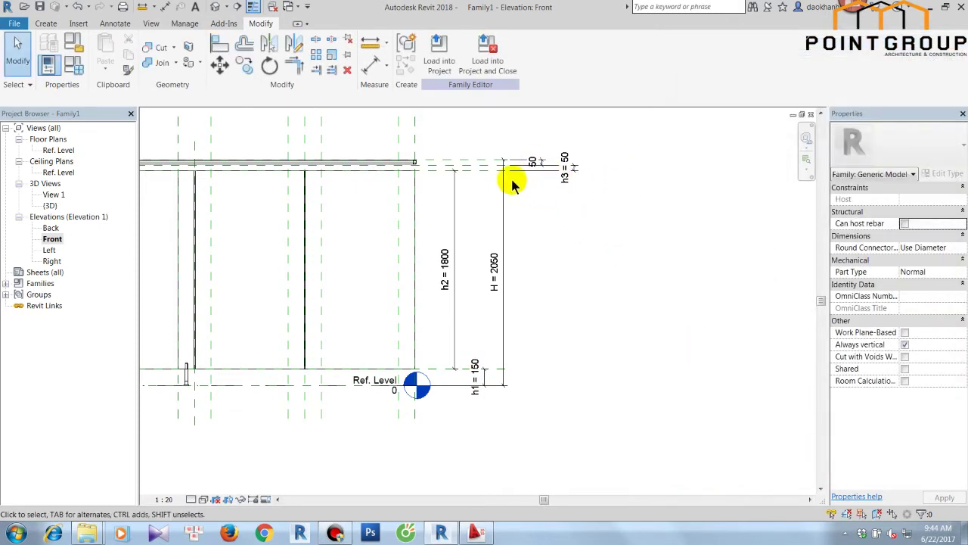
Test h1 at 200 to confirm H updates, then undo back to 150.
click(74, 65)
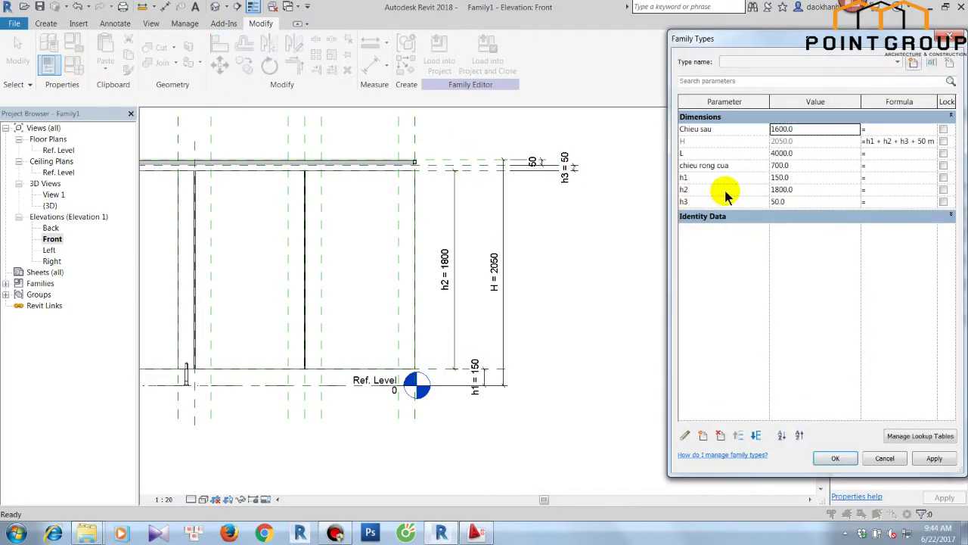
click(813, 178)
text(200)
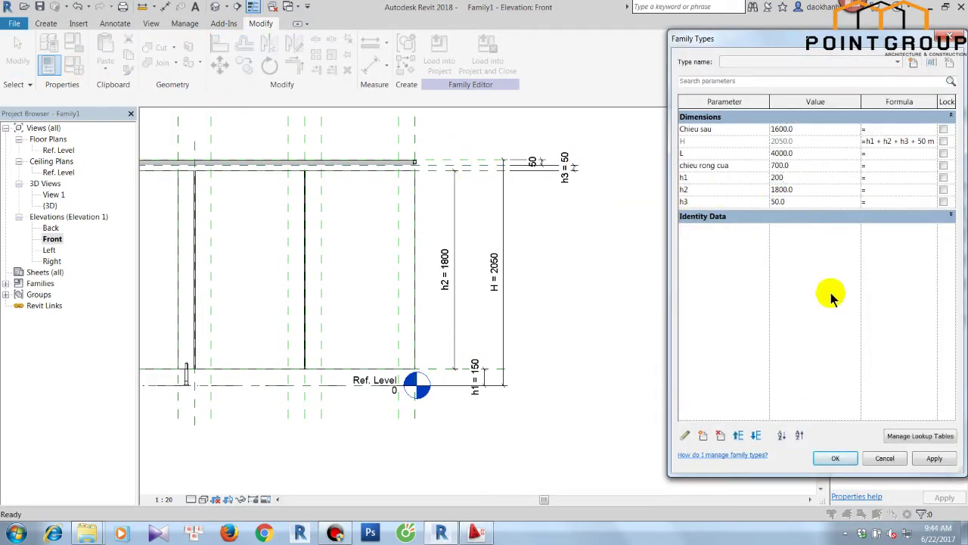
click(837, 458)
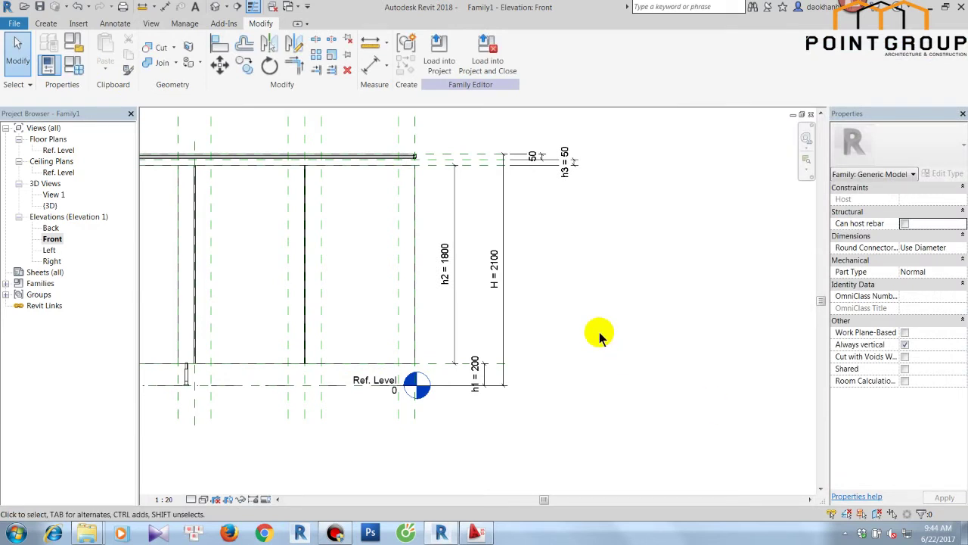
key(ctrl+z)
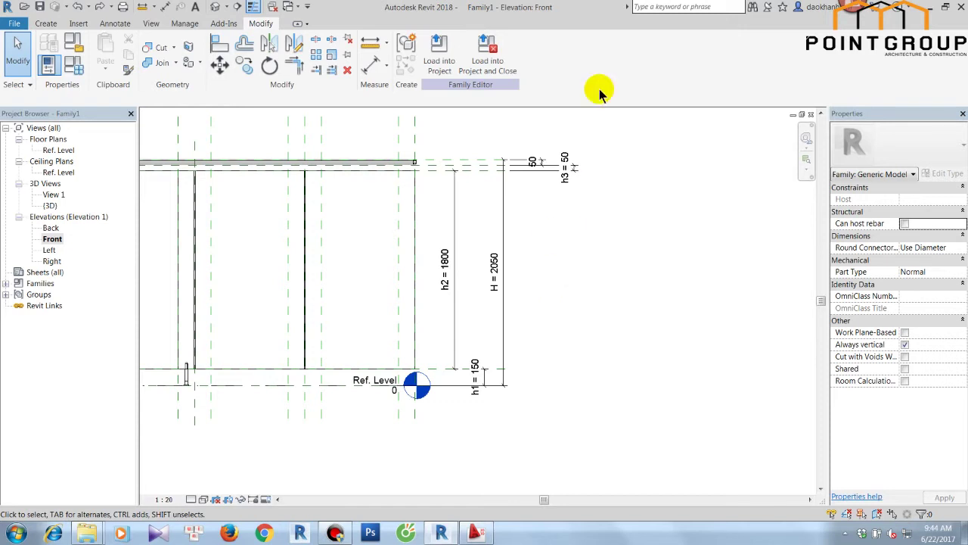
Try loading the family into 170607- R-dccdrvt.rvt and dismiss the resulting errors.
scroll(553, 214, up, 1)
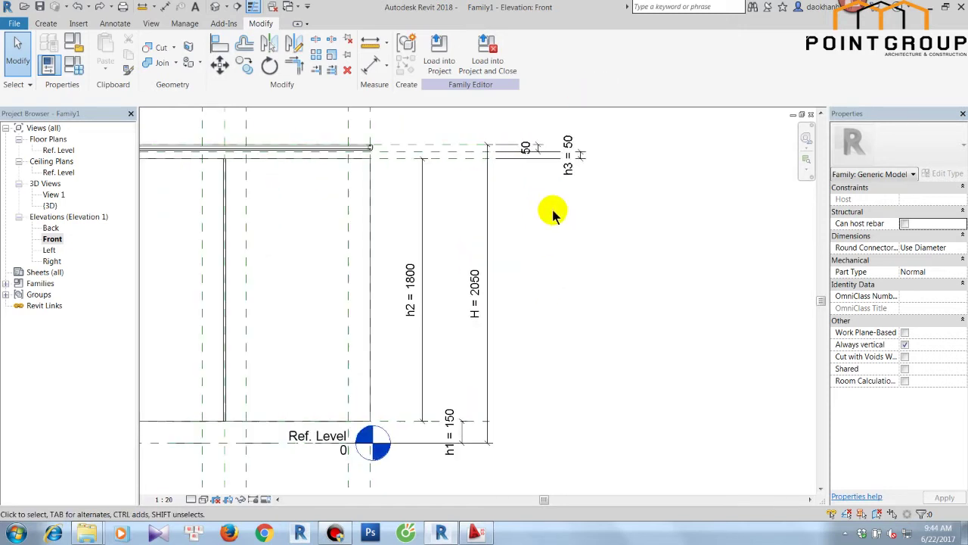
click(433, 50)
click(408, 199)
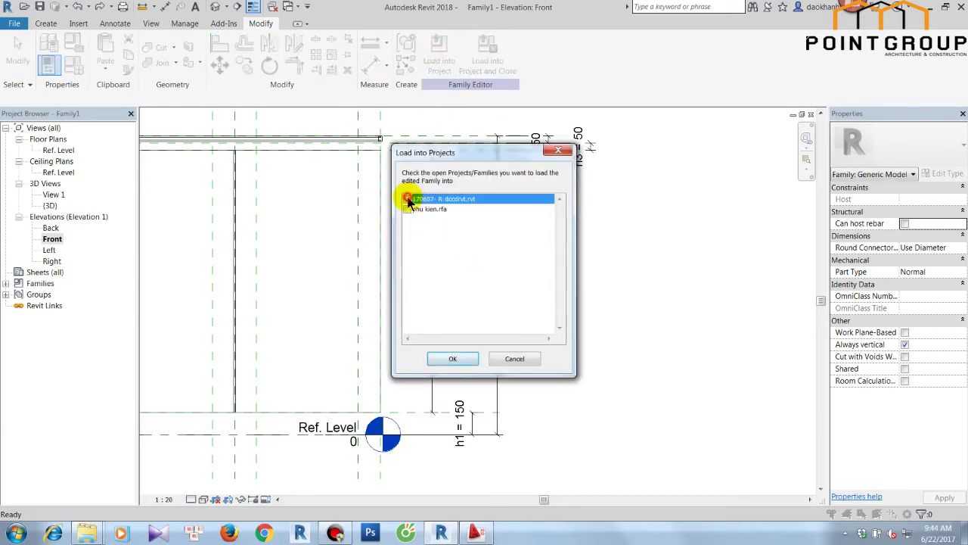
click(460, 359)
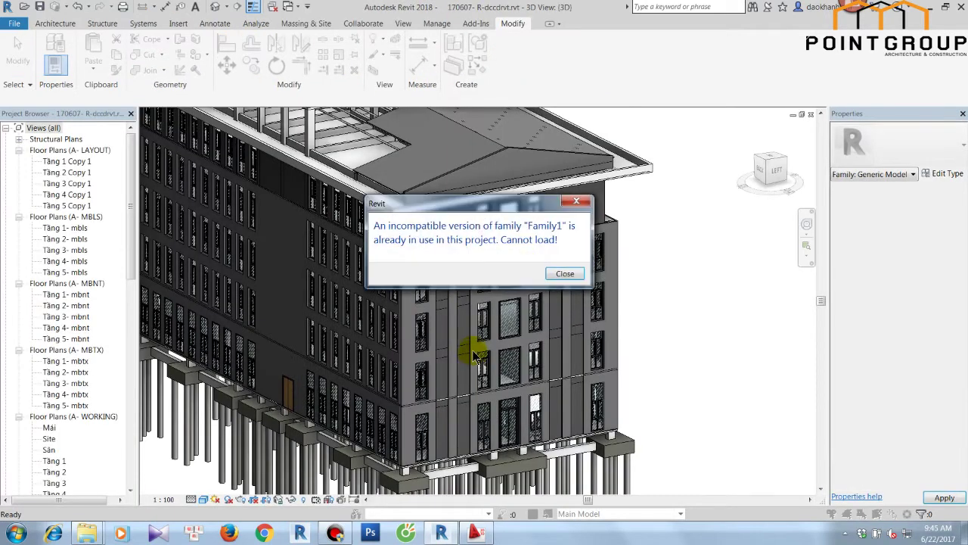
click(562, 276)
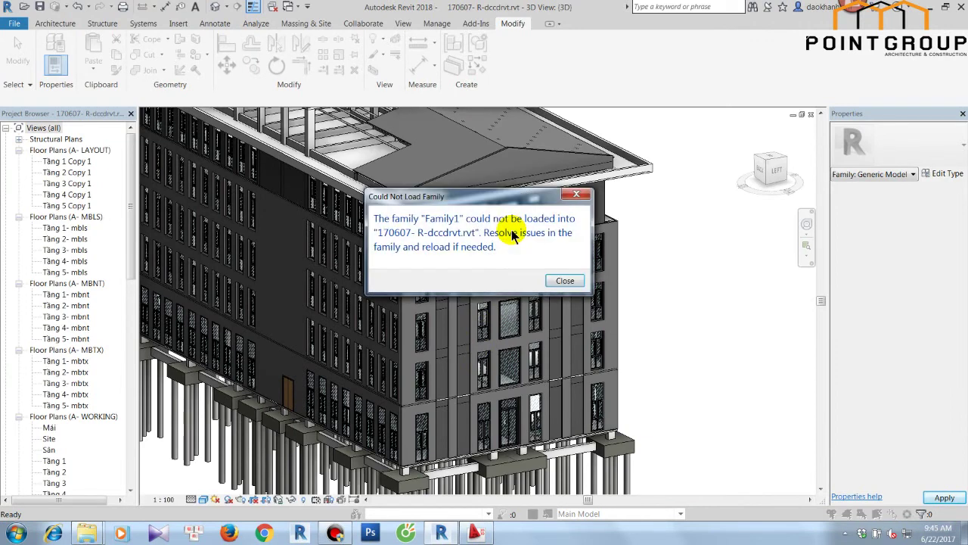
click(565, 282)
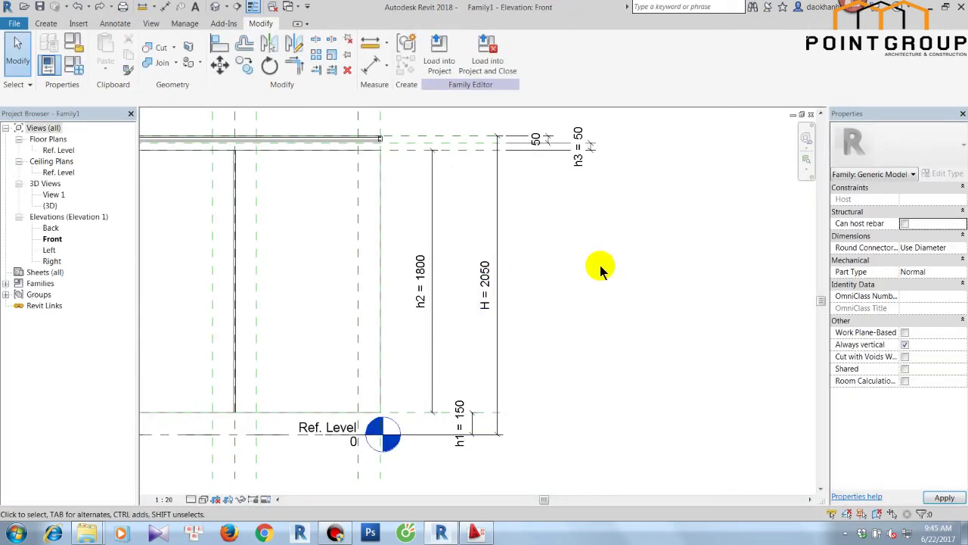
Save the family as Vach ve sinh.rfa and load it into the project.
key(ctrl+s)
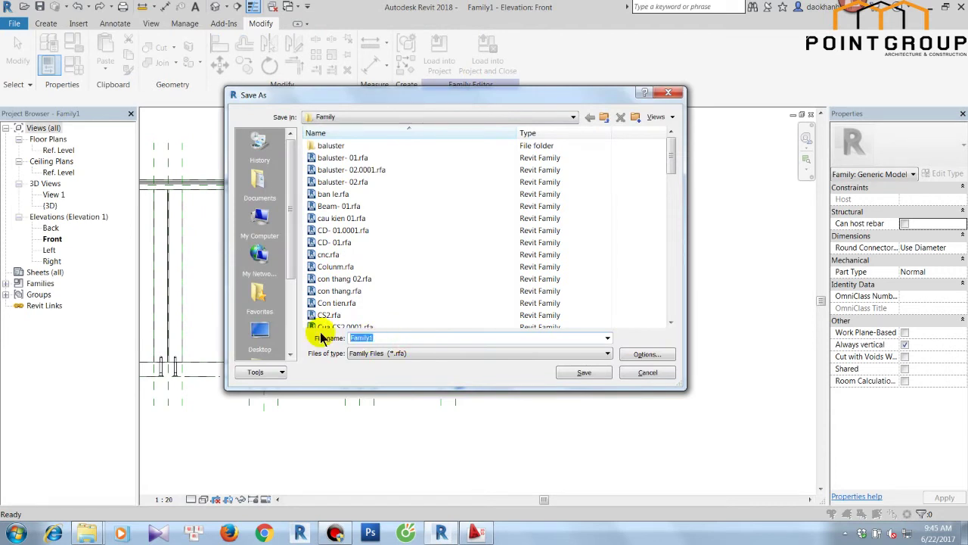
text(b)
key(BackSpace)
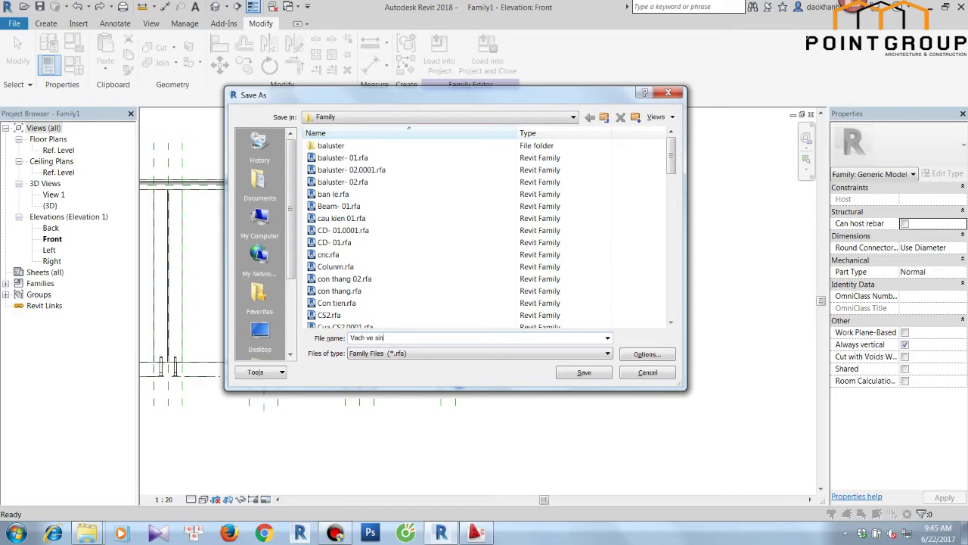
click(584, 373)
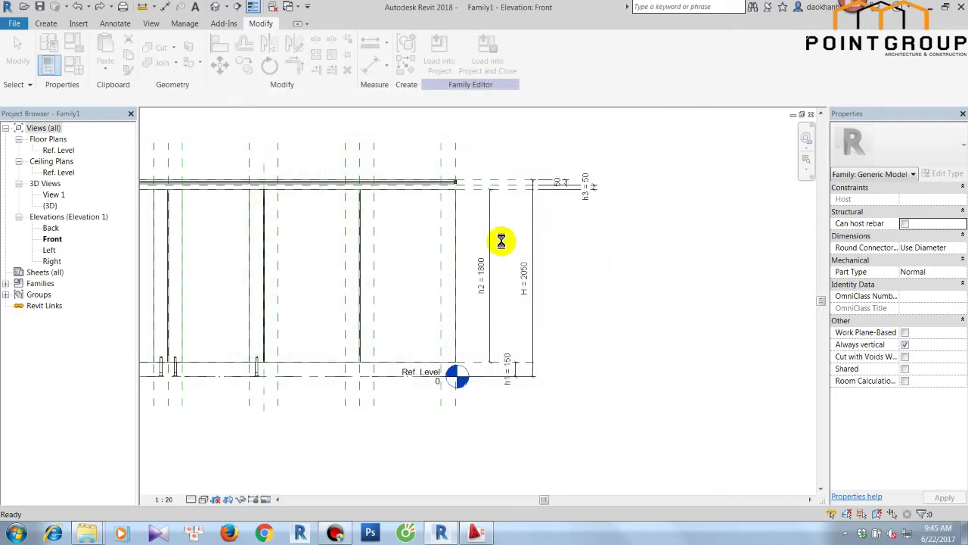
click(439, 57)
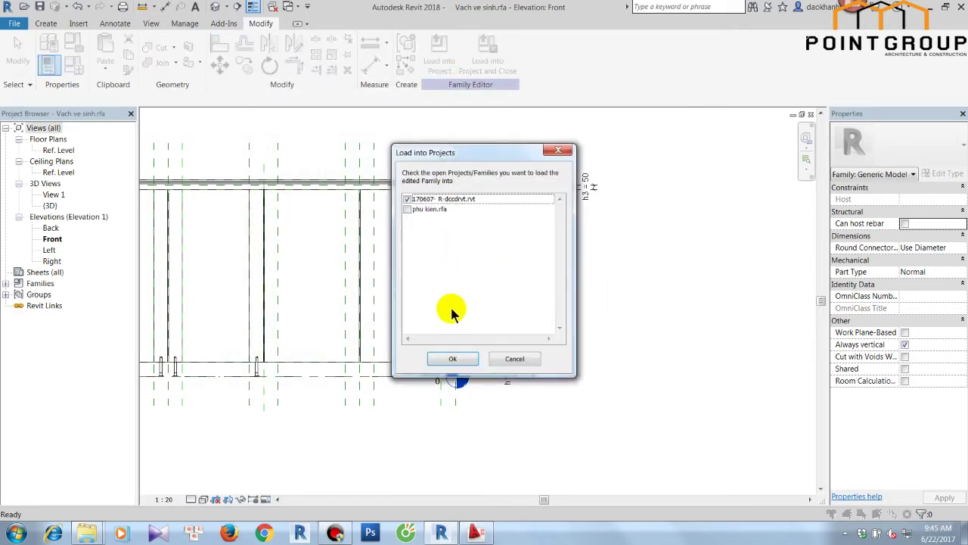
click(449, 359)
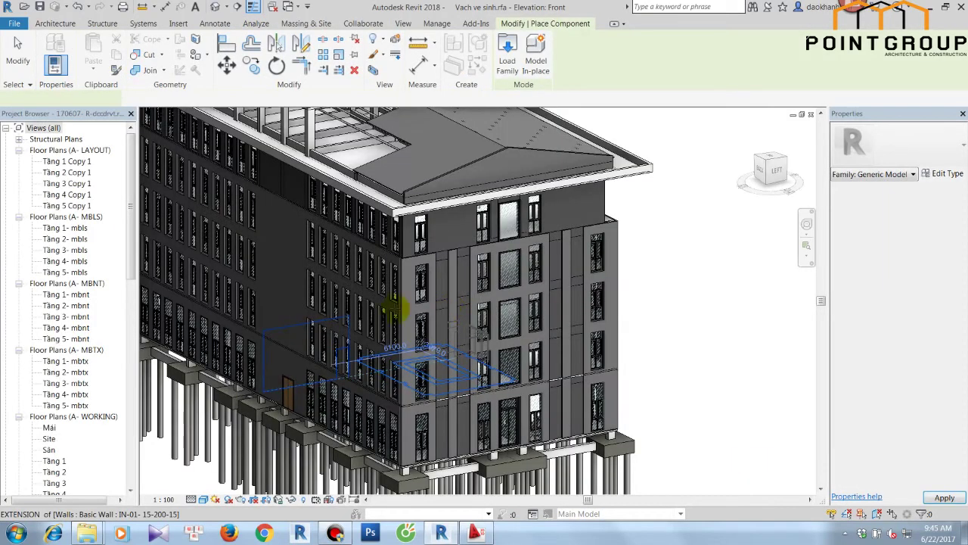
Open the Tầng 1 - mbtx floor plan and zoom onto the toilet area.
click(81, 296)
click(79, 362)
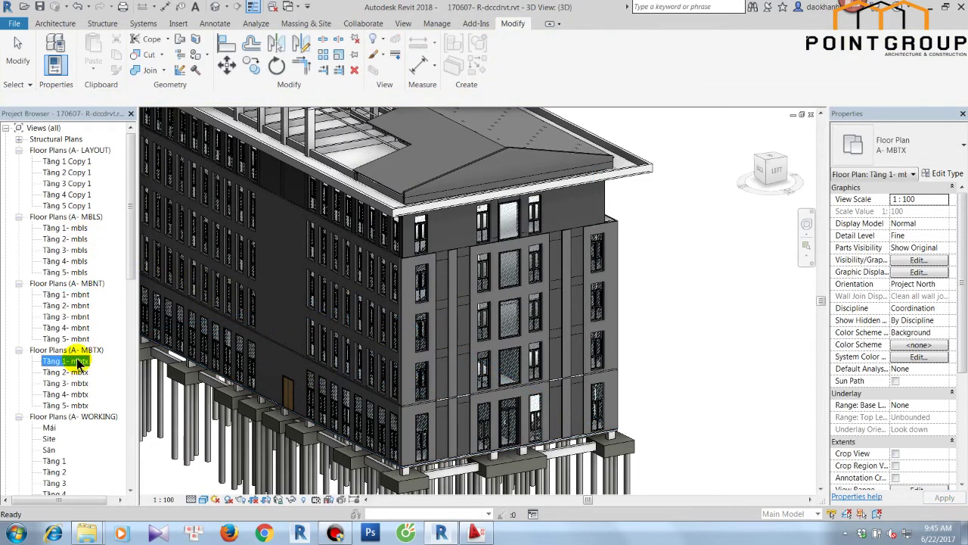
double_click(78, 363)
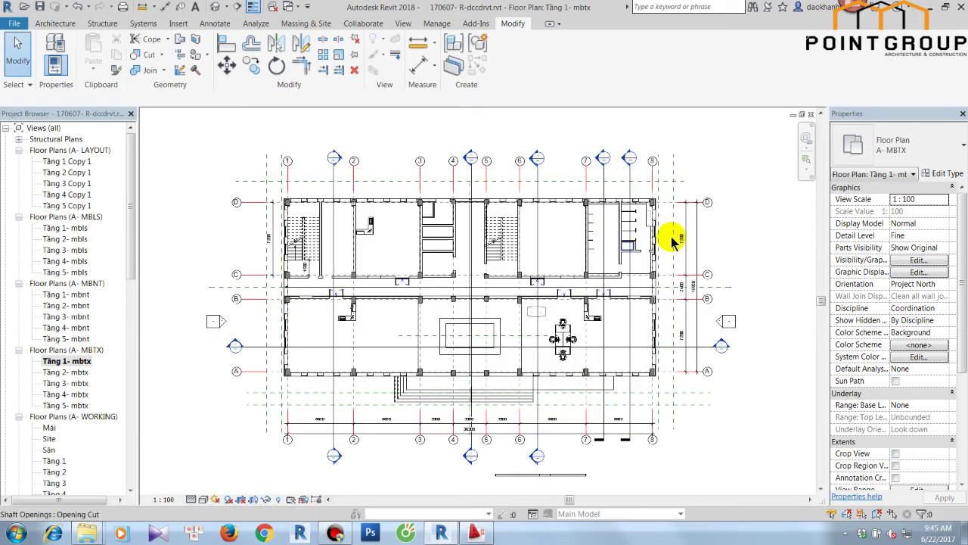
scroll(673, 240, up, 3)
scroll(577, 245, up, 1)
scroll(502, 248, up, 4)
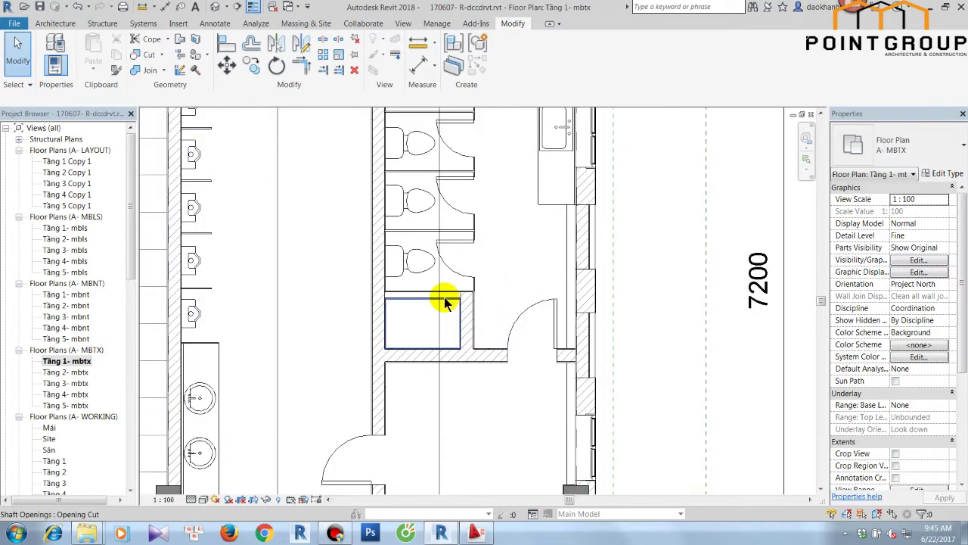
Delete the short vertical and horizontal stall walls, then select the toilet fixtures group.
click(468, 303)
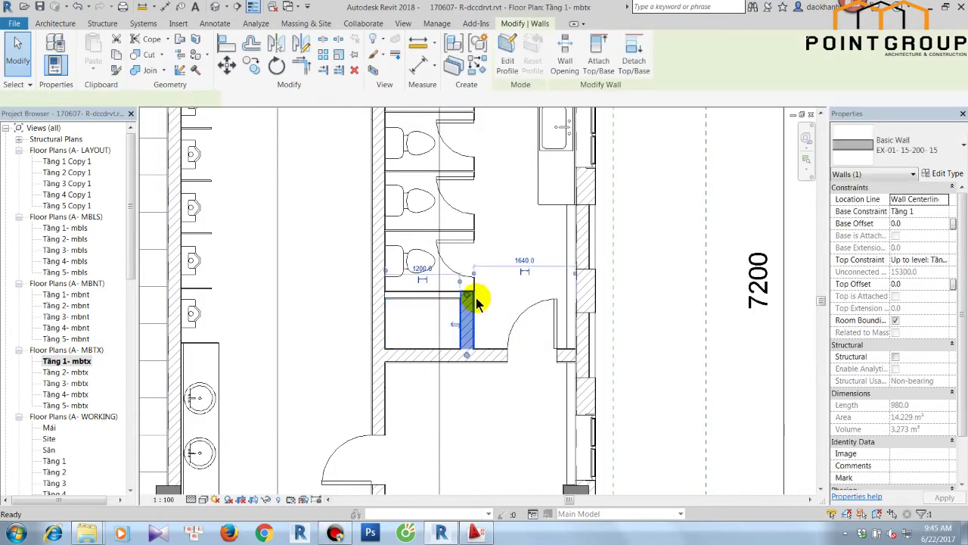
key(Delete)
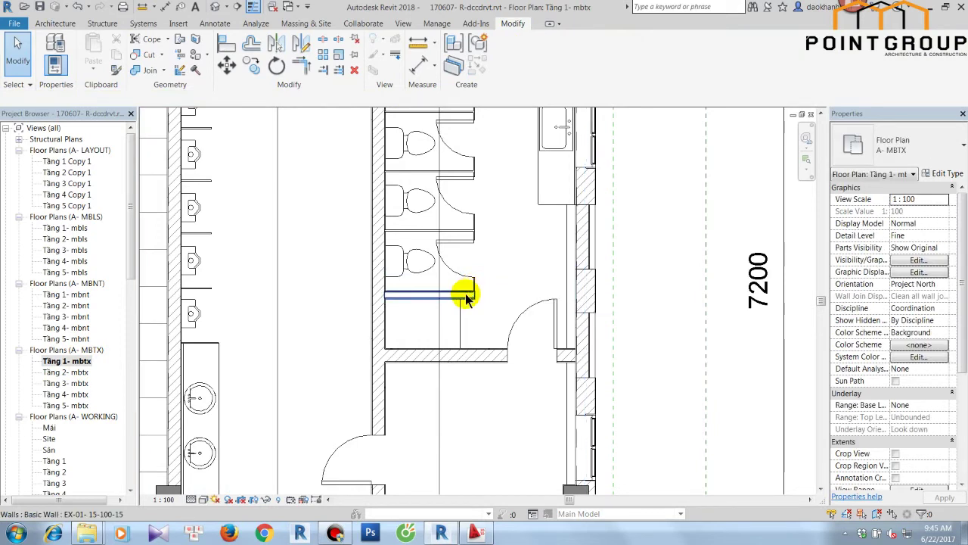
click(468, 295)
key(Delete)
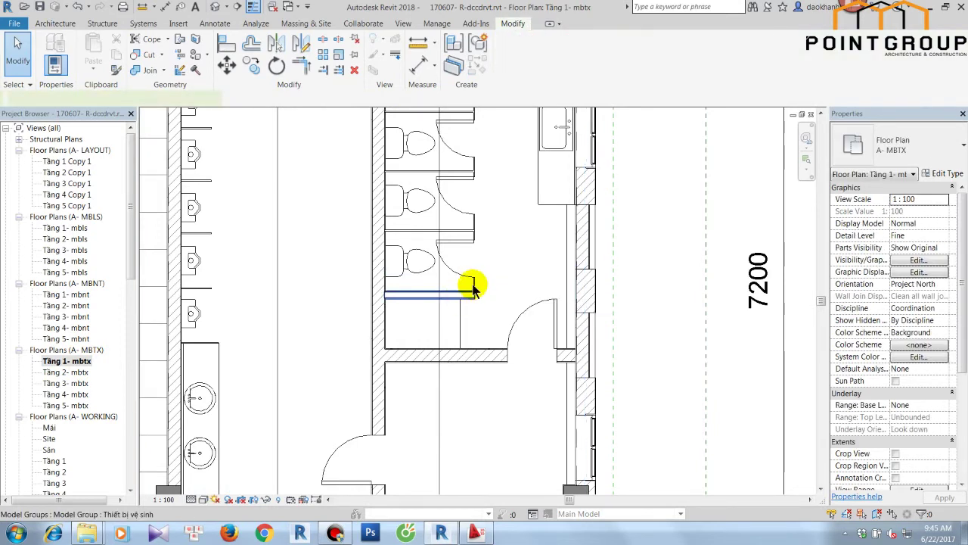
scroll(467, 237, down, 2)
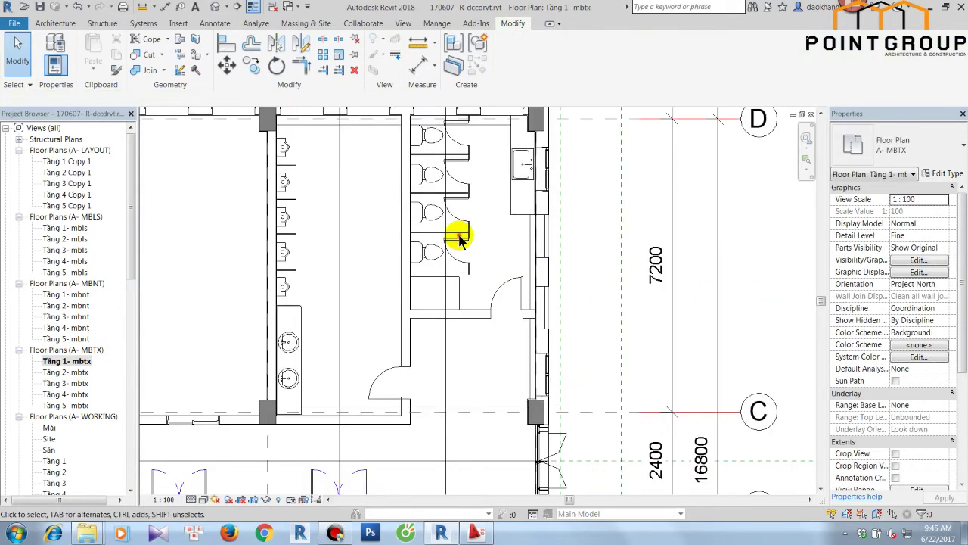
click(467, 233)
Edit the Thiết bị vệ sinh group and delete the old stall partition walls and door.
double_click(467, 233)
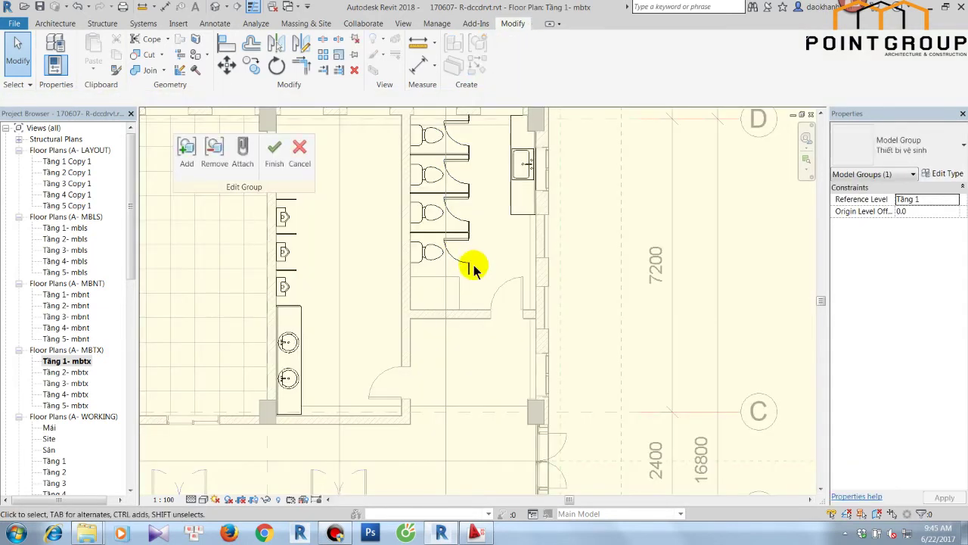
scroll(485, 259, up, 2)
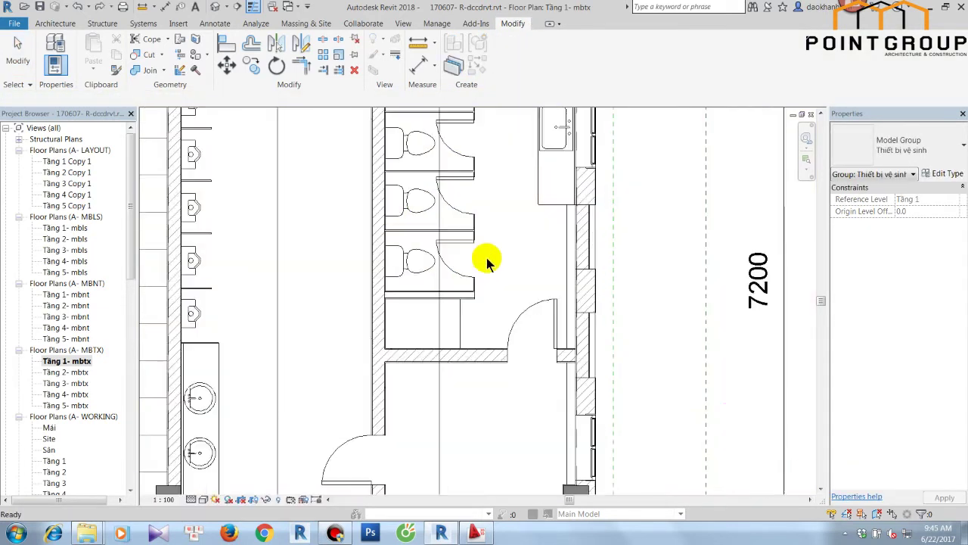
double_click(474, 225)
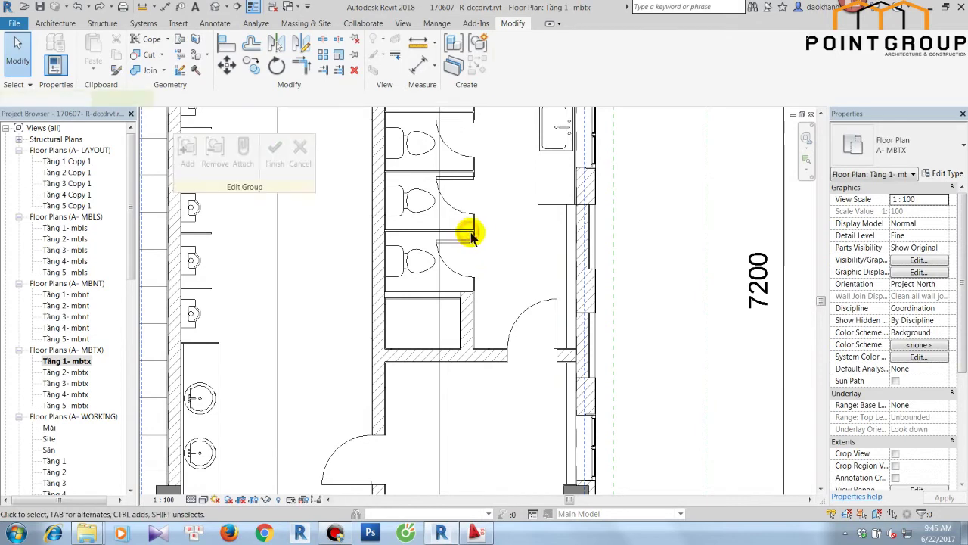
click(472, 231)
key(Delete)
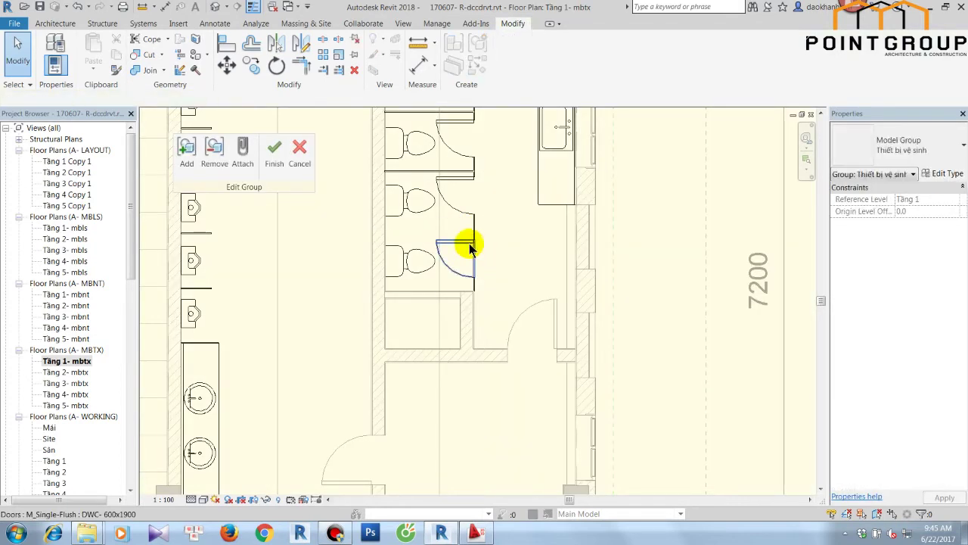
click(469, 241)
key(Delete)
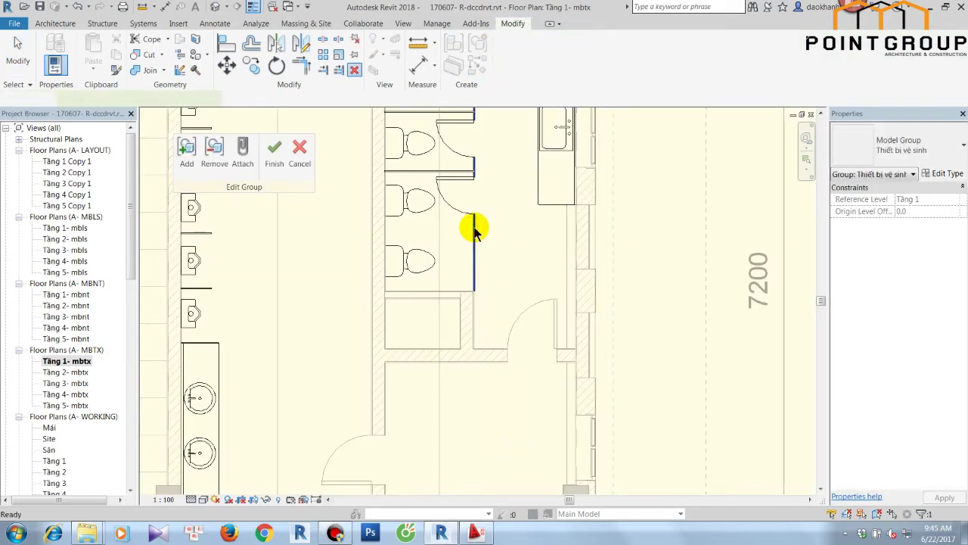
scroll(475, 230, down, 2)
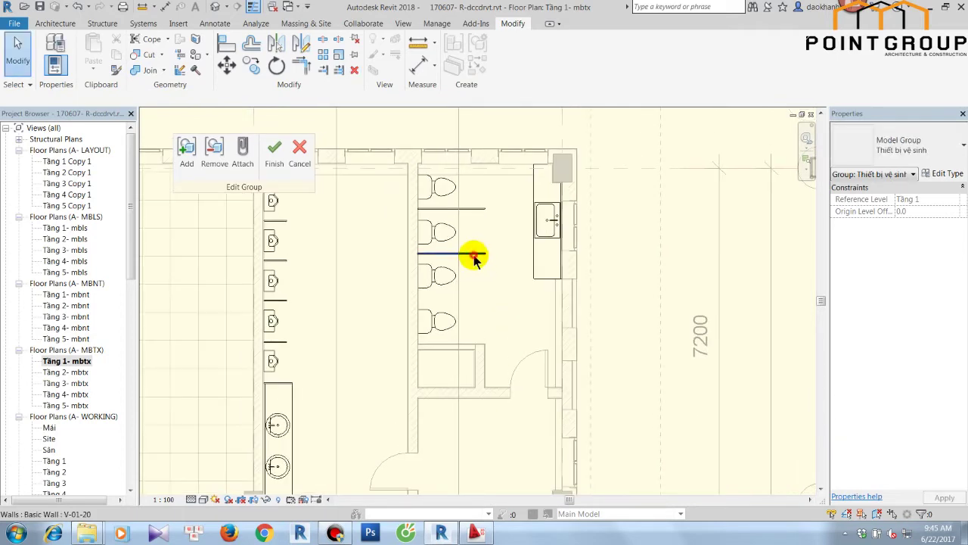
click(472, 252)
key(d)
click(479, 209)
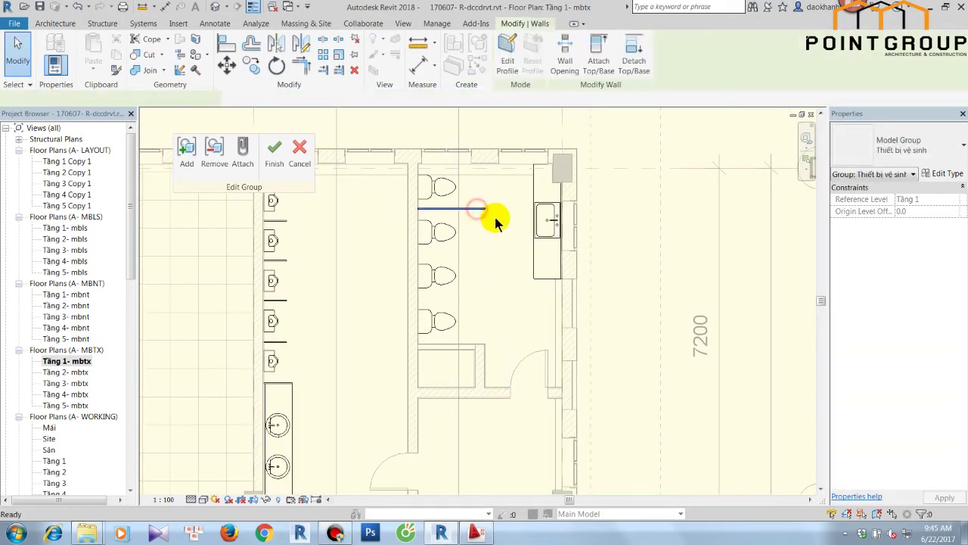
key(Delete)
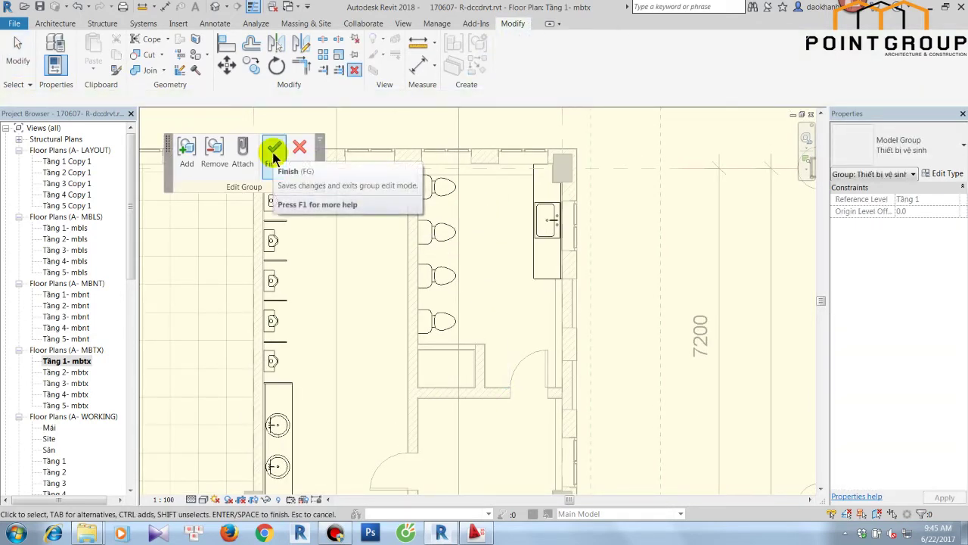
Place the Vach ve sinh partition 720 from the wall using CM.
key(c)
key(m)
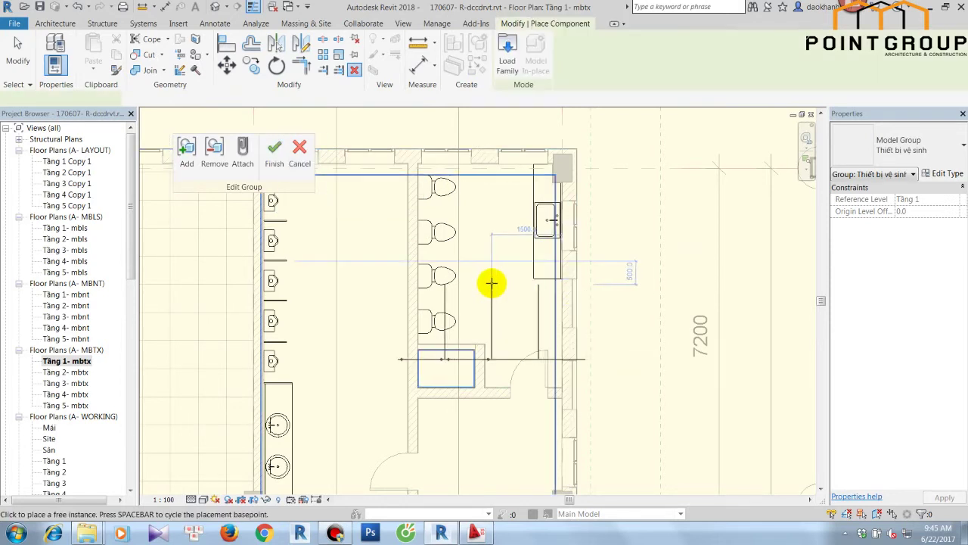
click(414, 270)
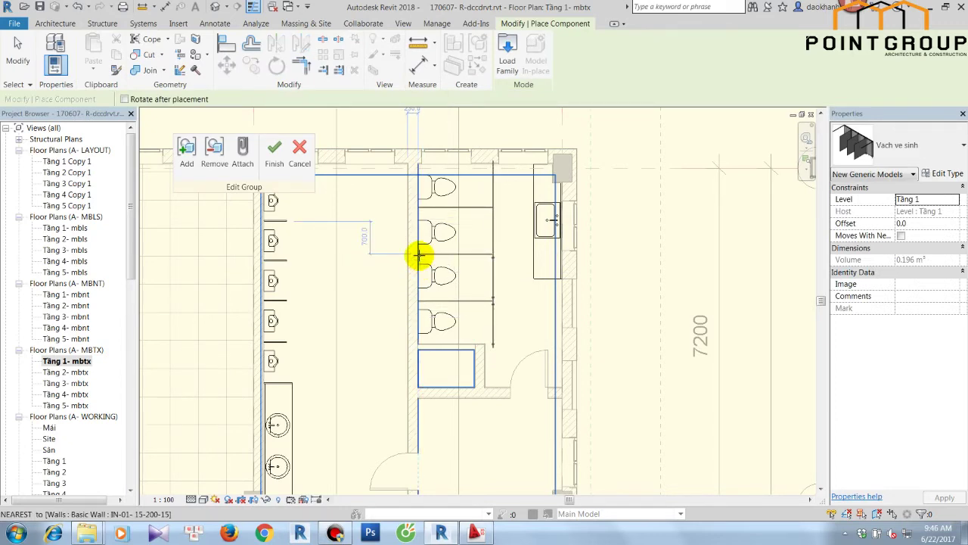
scroll(418, 255, up, 3)
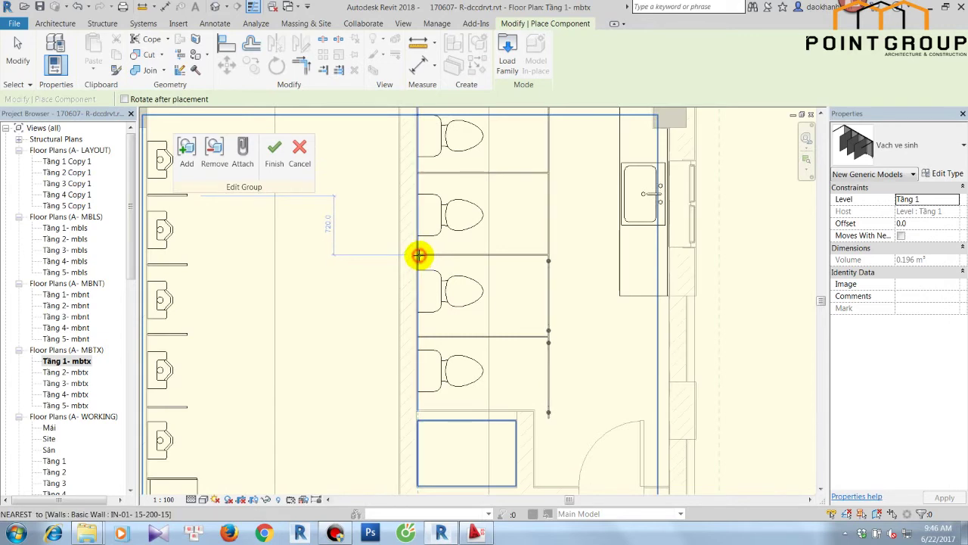
click(419, 255)
key(Escape)
Measure the 3840 wall-to-wall length along the stalls, then select the Vach ve sinh partition.
scroll(538, 235, down, 1)
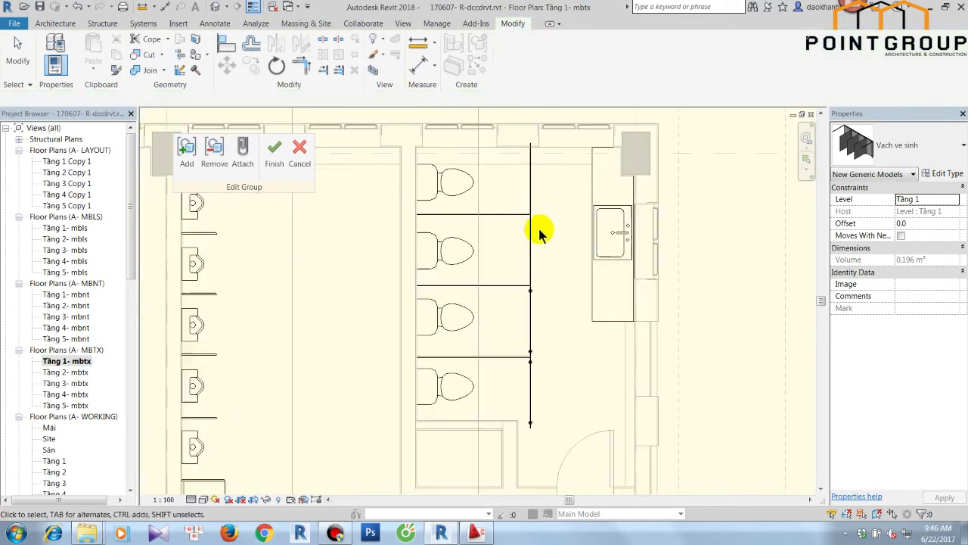
key(Escape)
key(d)
key(i)
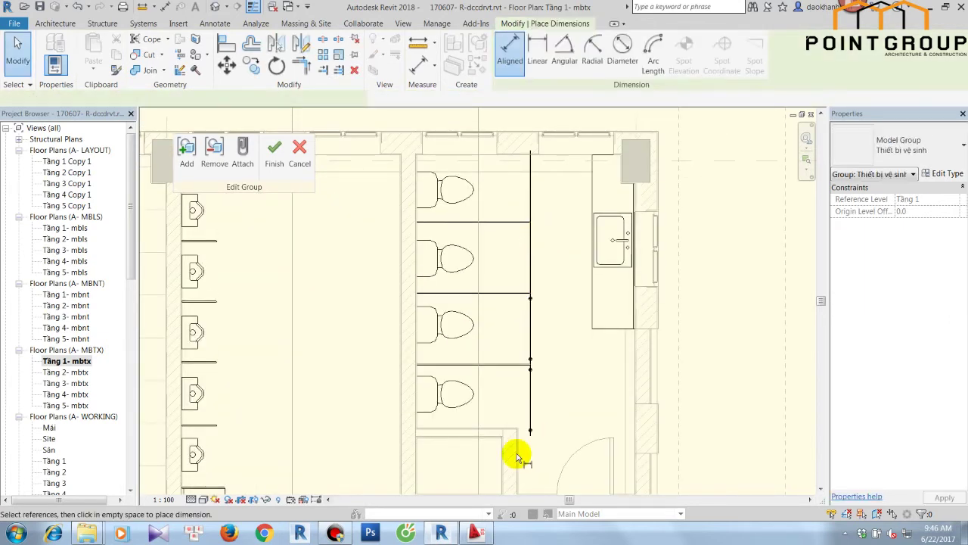
scroll(512, 428, up, 2)
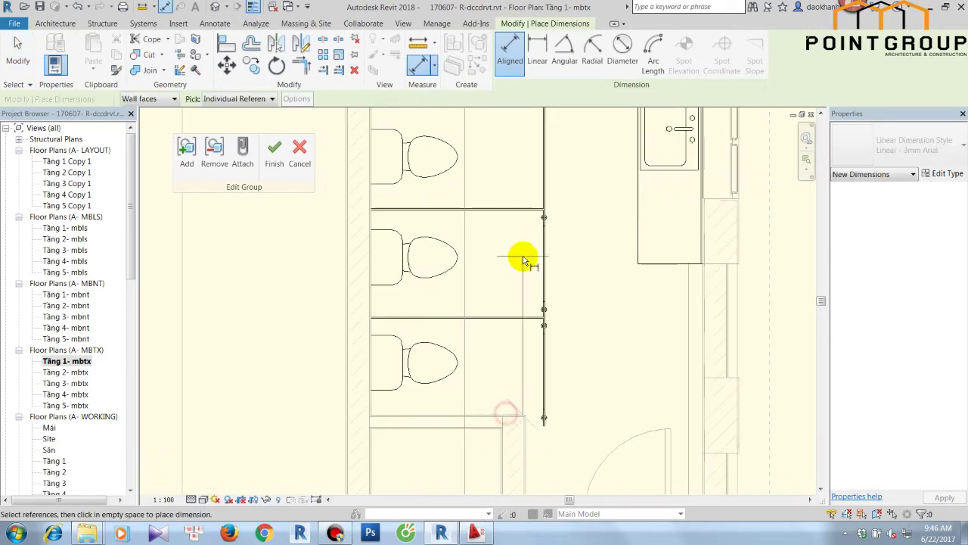
scroll(514, 480, down, 3)
scroll(519, 361, up, 2)
scroll(518, 358, up, 3)
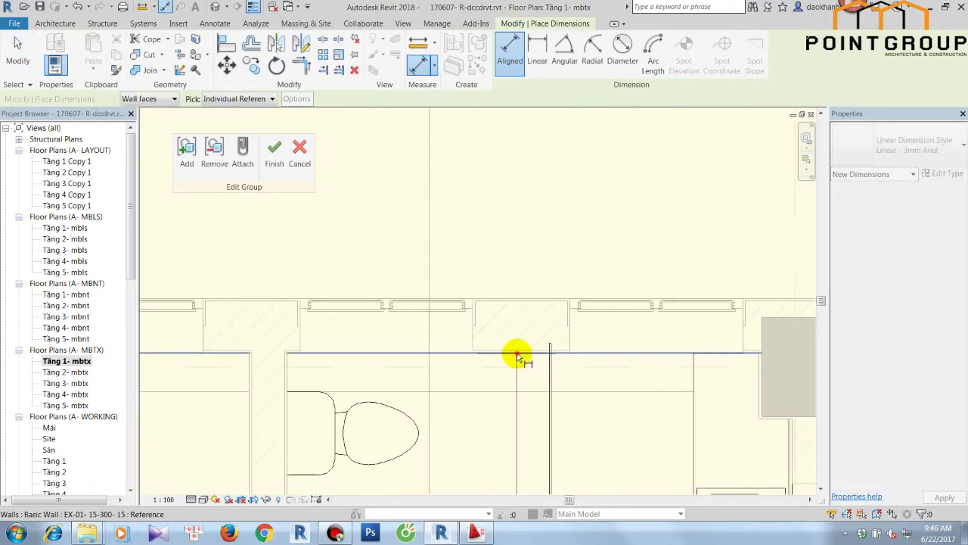
scroll(506, 384, down, 3)
scroll(480, 270, up, 2)
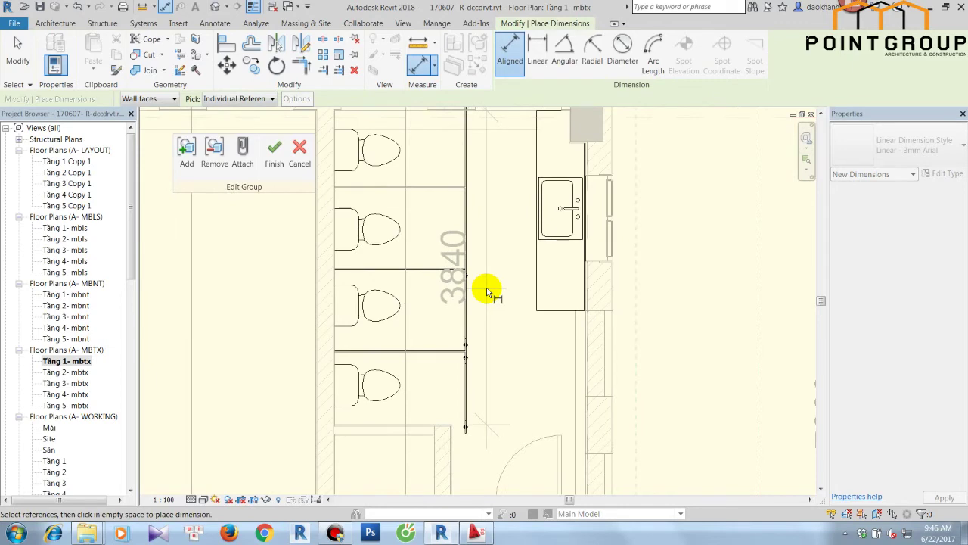
key(Escape)
key(Escape)
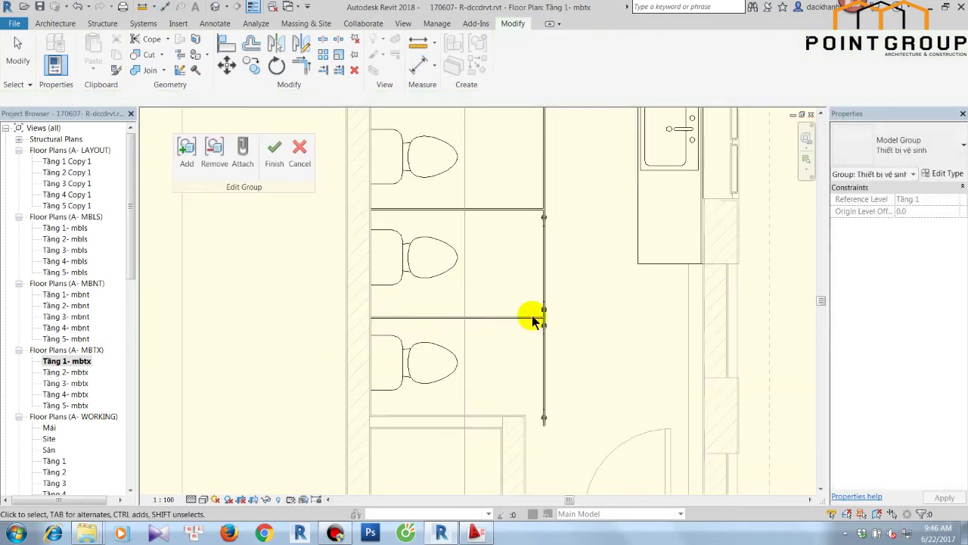
click(543, 316)
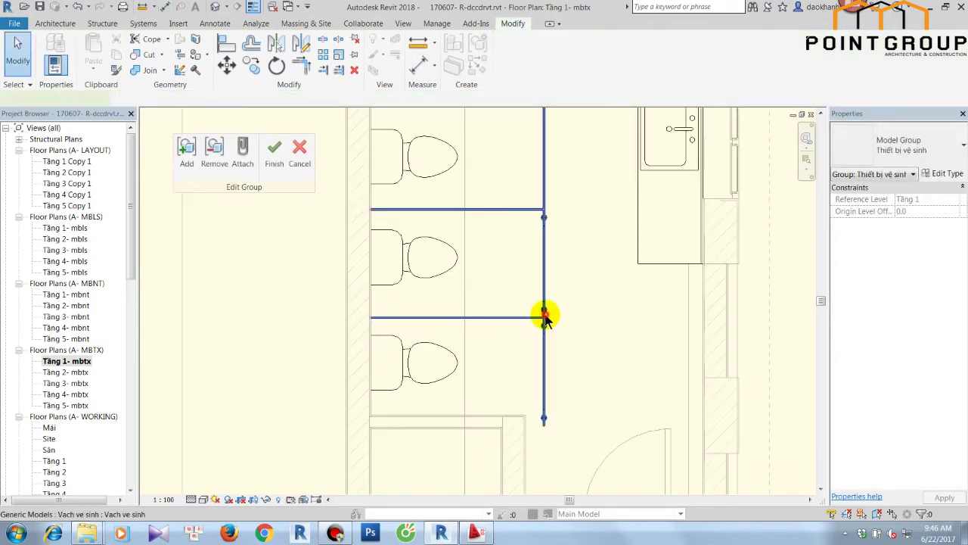
Check the partition's type properties, keeping length L at 3840.
click(944, 173)
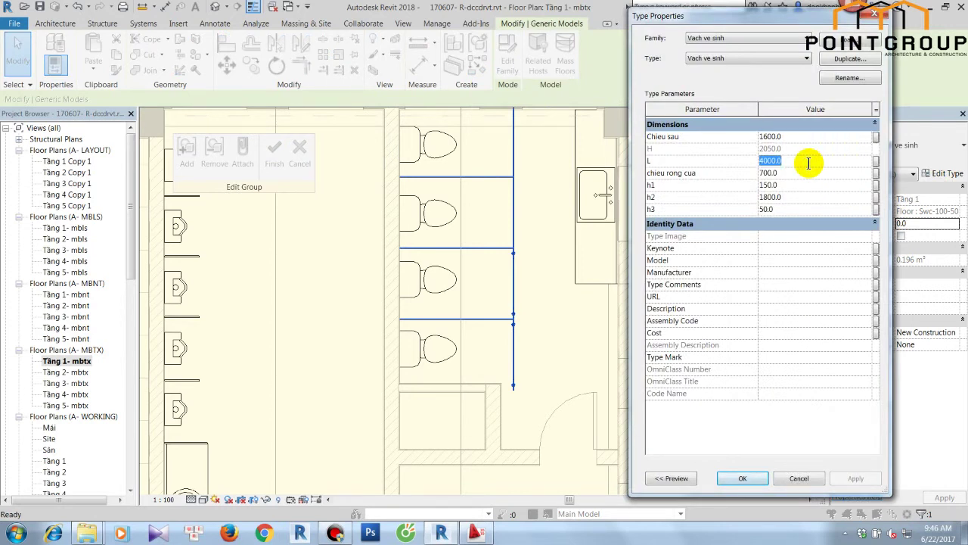
click(742, 479)
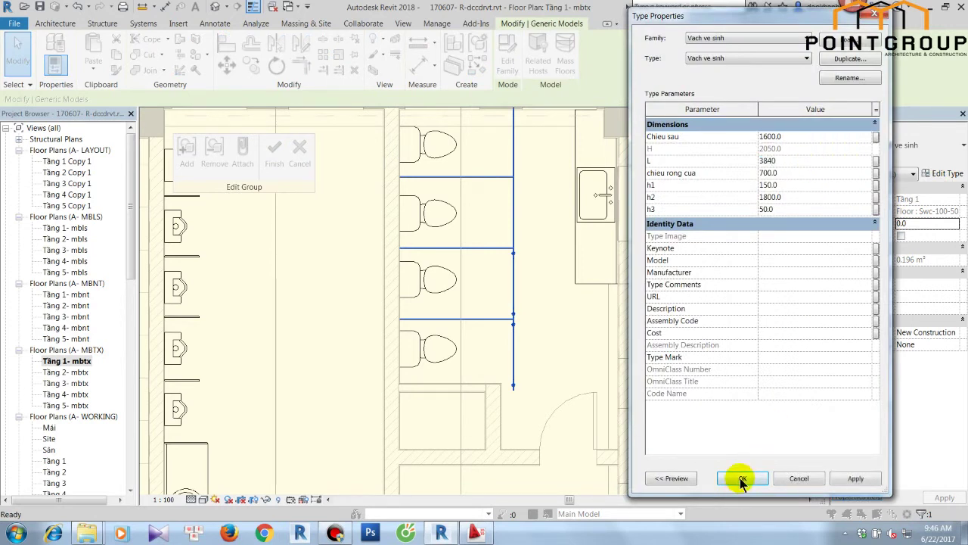
middle_drag(537, 277, 530, 394)
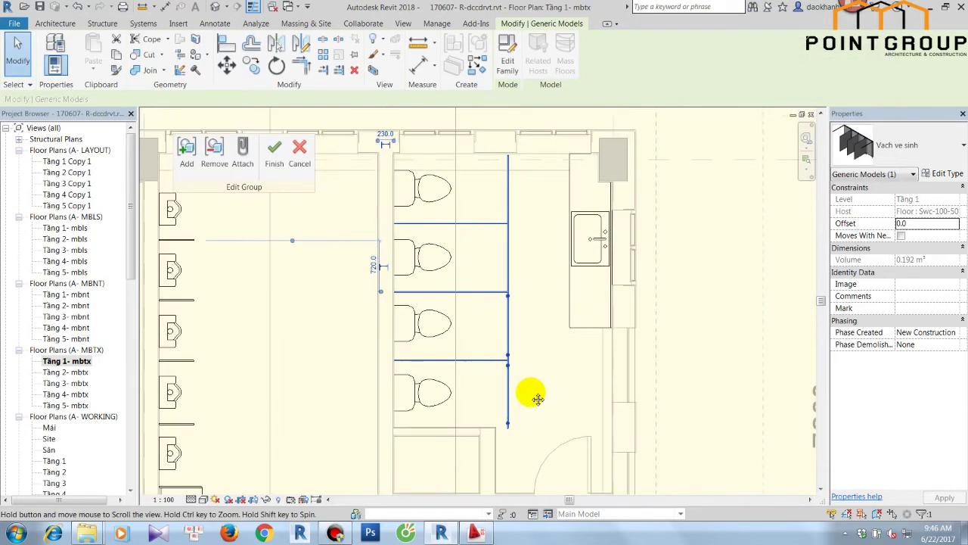
scroll(508, 163, up, 2)
scroll(530, 220, up, 1)
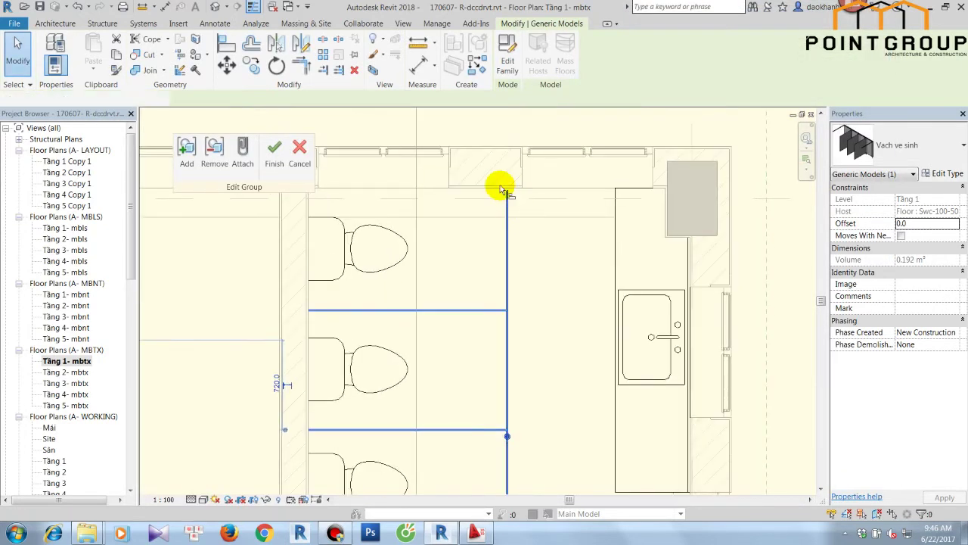
Try aligning the partition to the back wall face with AL, then cancel.
key(Escape)
key(a)
key(l)
scroll(486, 191, up, 2)
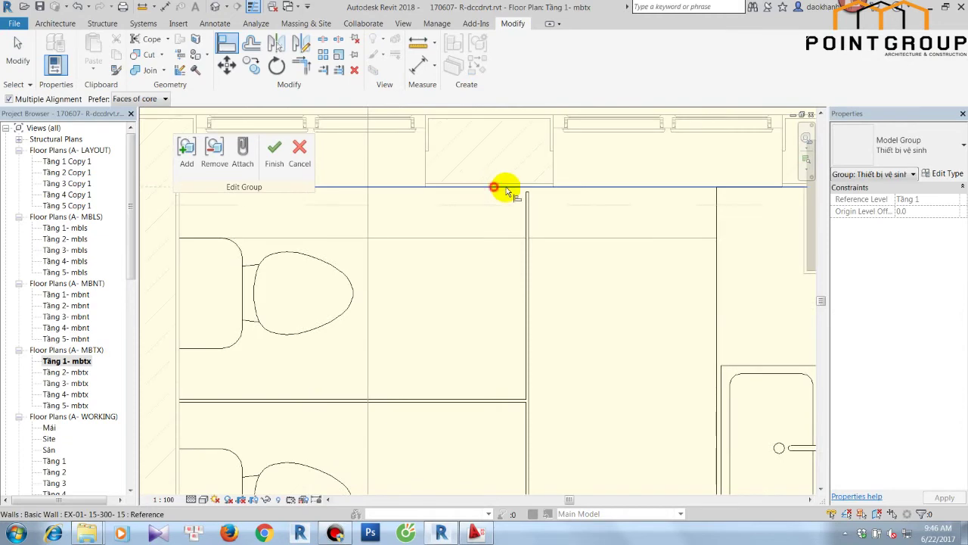
click(526, 194)
scroll(559, 250, down, 3)
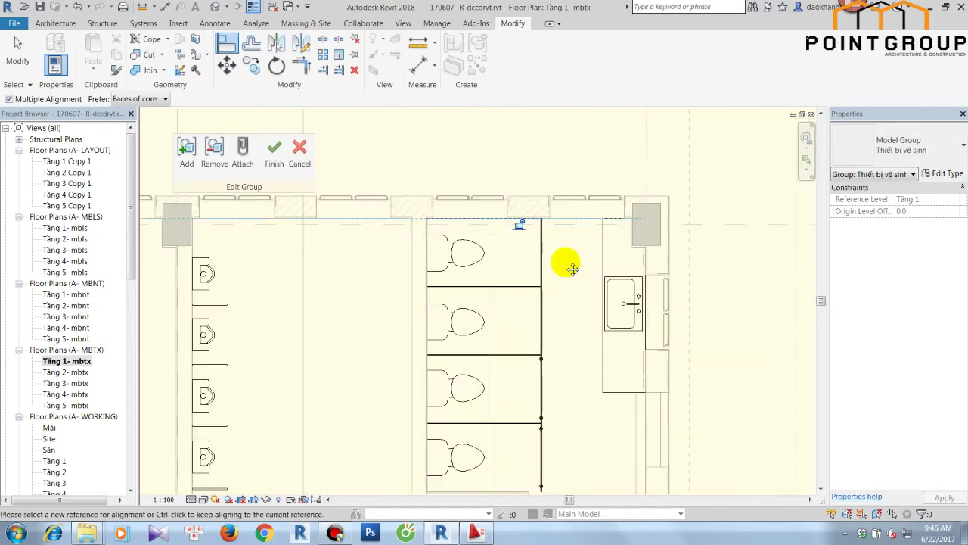
scroll(556, 276, up, 2)
middle_drag(547, 288, 505, 349)
key(Escape)
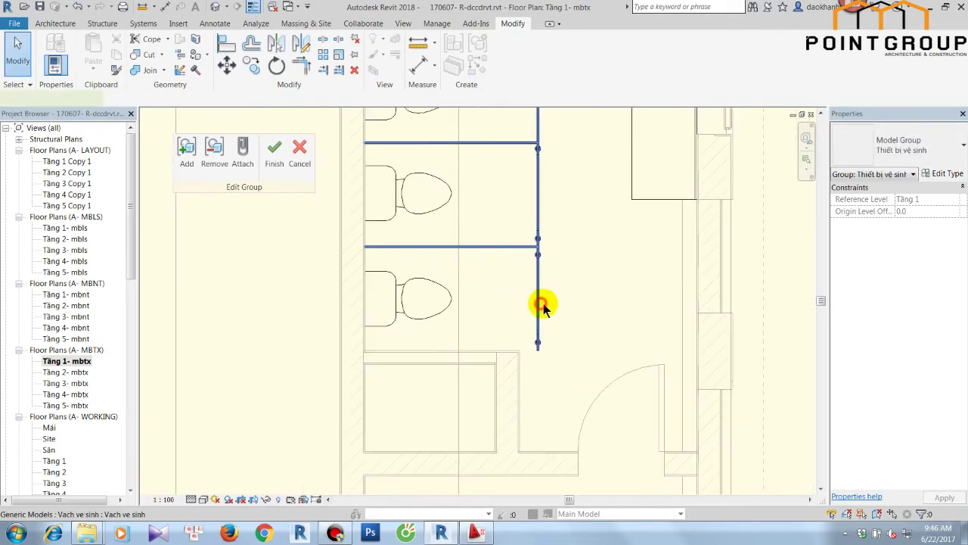
Measure from the stall wall face with an aligned dimension (DI).
click(538, 288)
key(Escape)
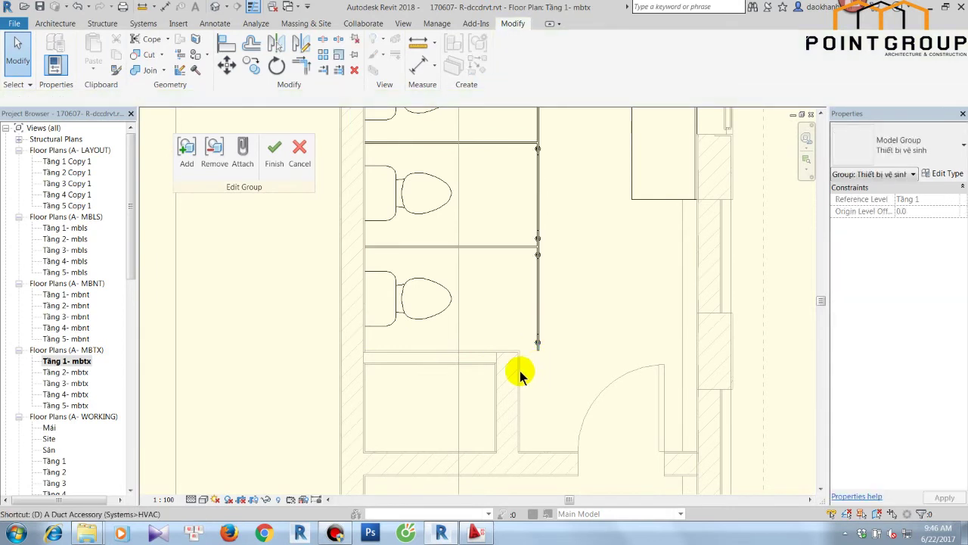
key(d)
key(i)
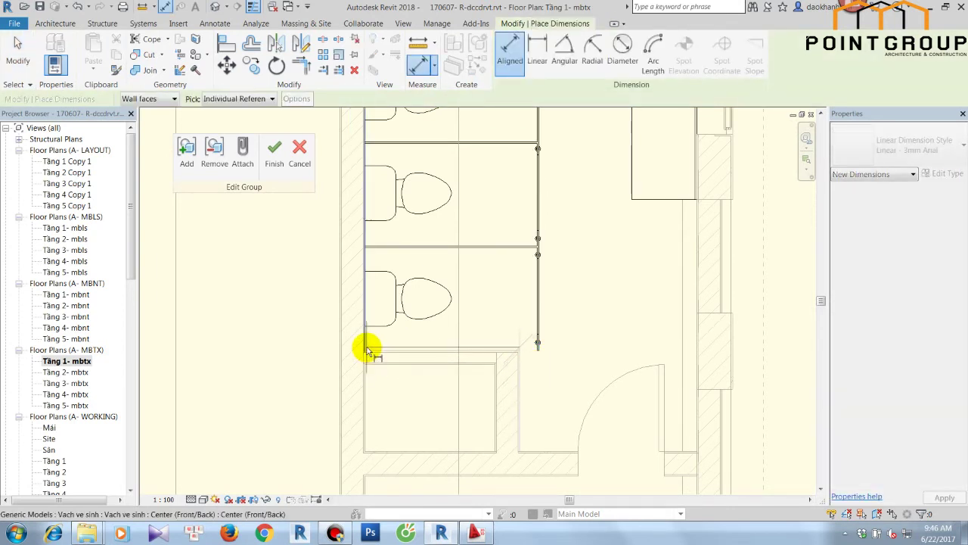
click(368, 351)
key(Escape)
key(Escape)
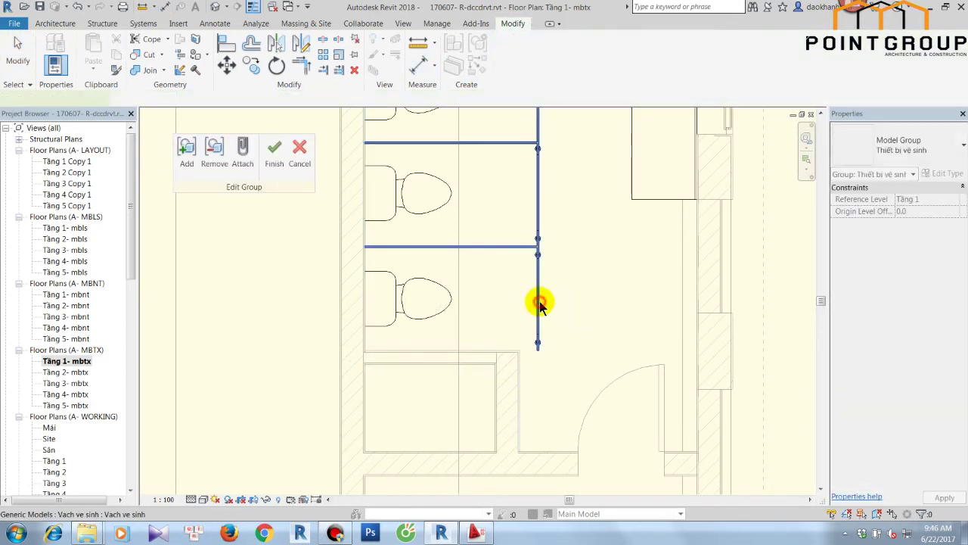
Enter 1430 over the 1600 Chieu sau depth in the Vach ve sinh type properties.
click(539, 302)
click(937, 174)
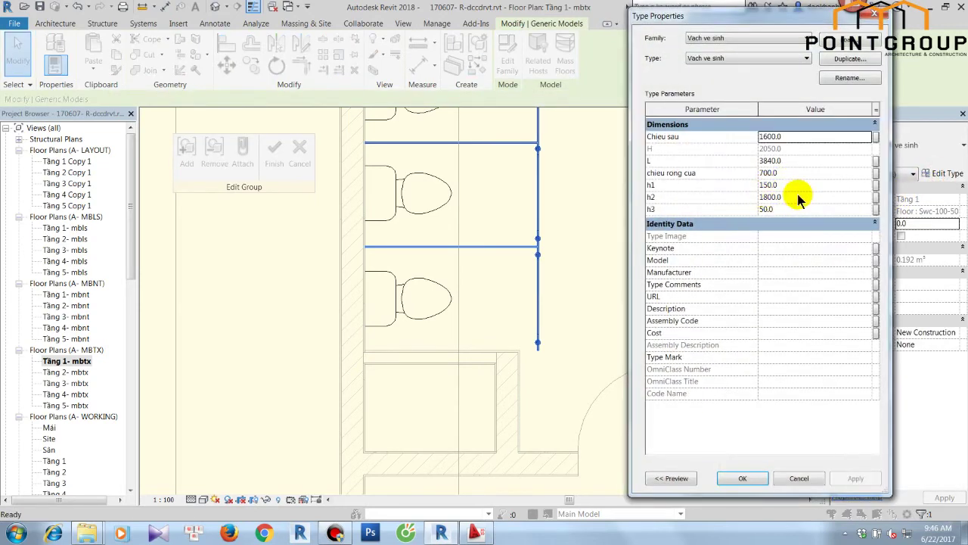
click(795, 138)
text(1430)
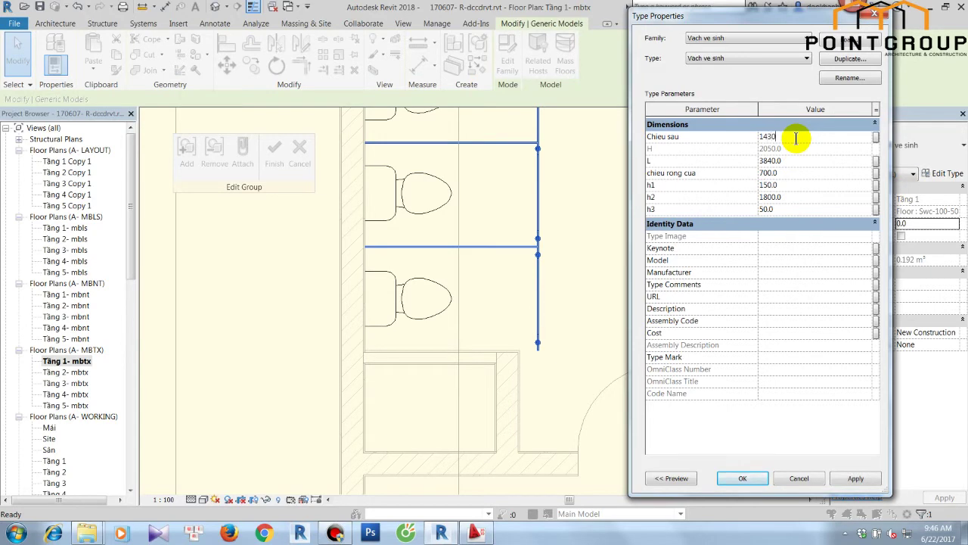
Apply the 1430 depth and align the partition end to the wall face.
click(743, 478)
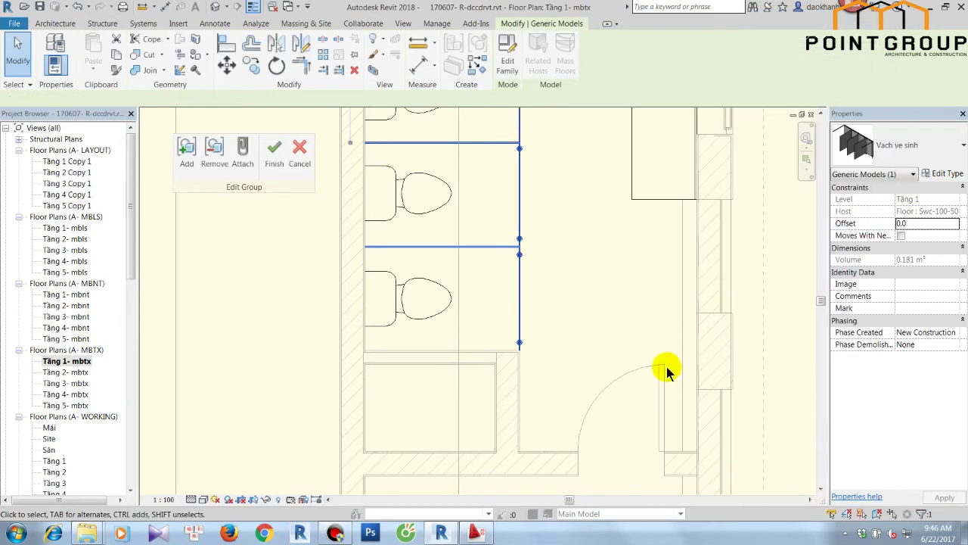
scroll(522, 344, up, 2)
scroll(541, 367, up, 3)
key(Escape)
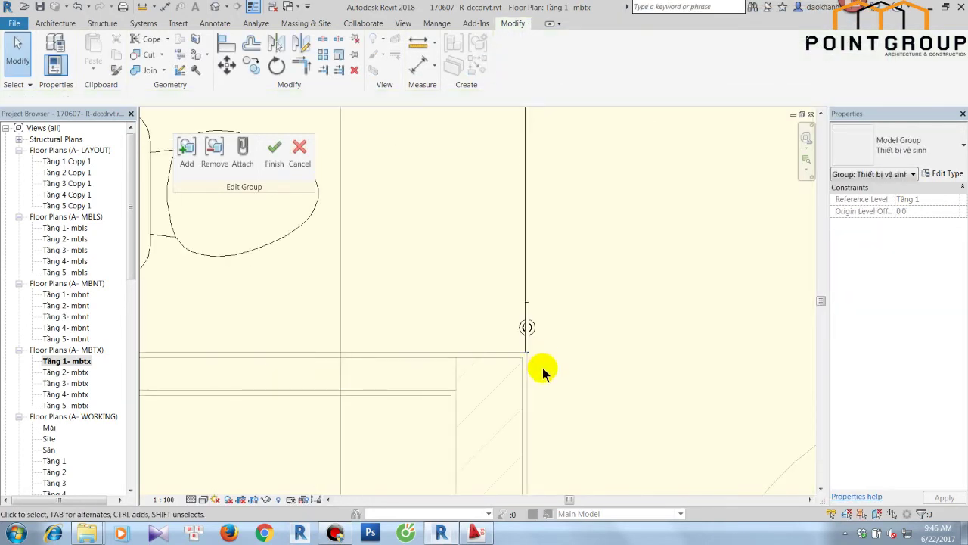
key(a)
key(l)
click(530, 374)
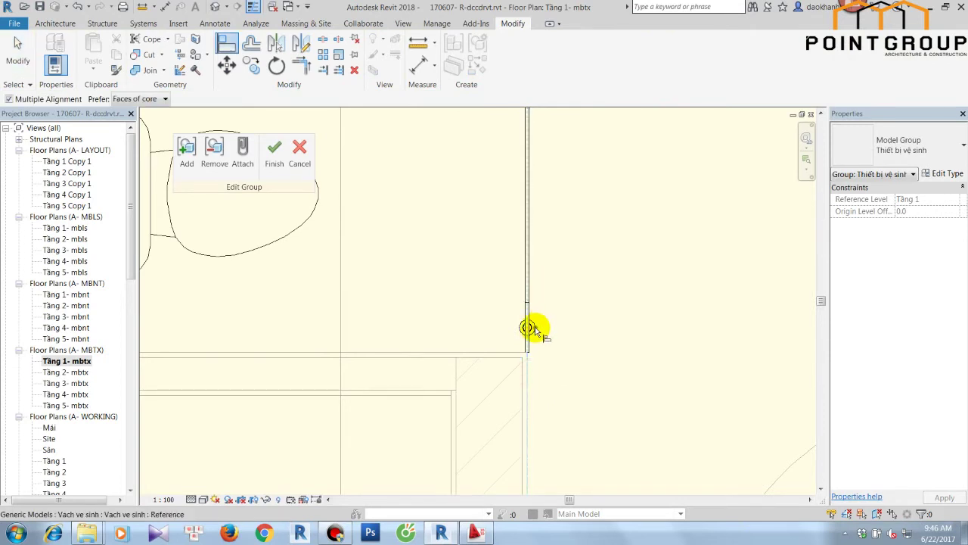
click(535, 328)
key(Escape)
scroll(545, 333, down, 2)
key(Escape)
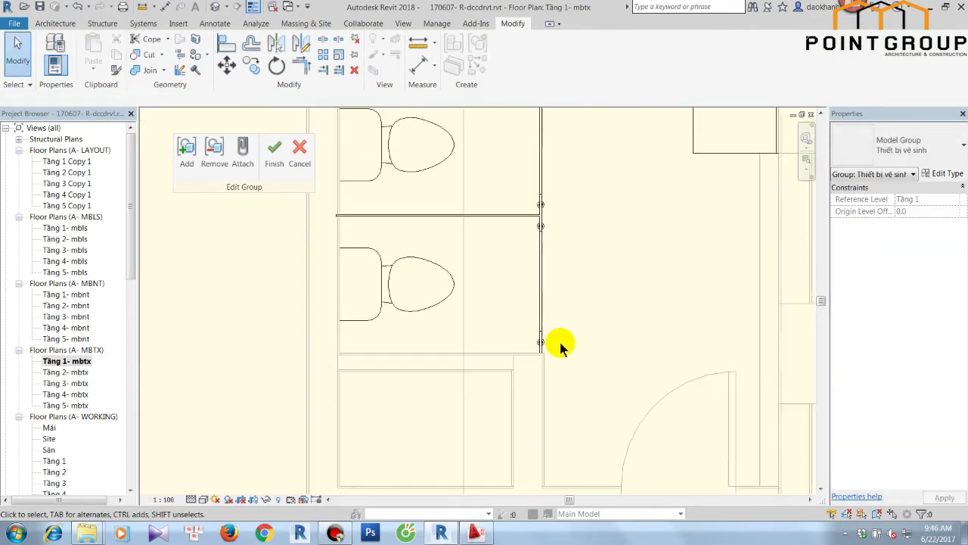
scroll(558, 341, up, 2)
Change the partition's Chieu sau depth to 1400 in its type parameters.
click(449, 258)
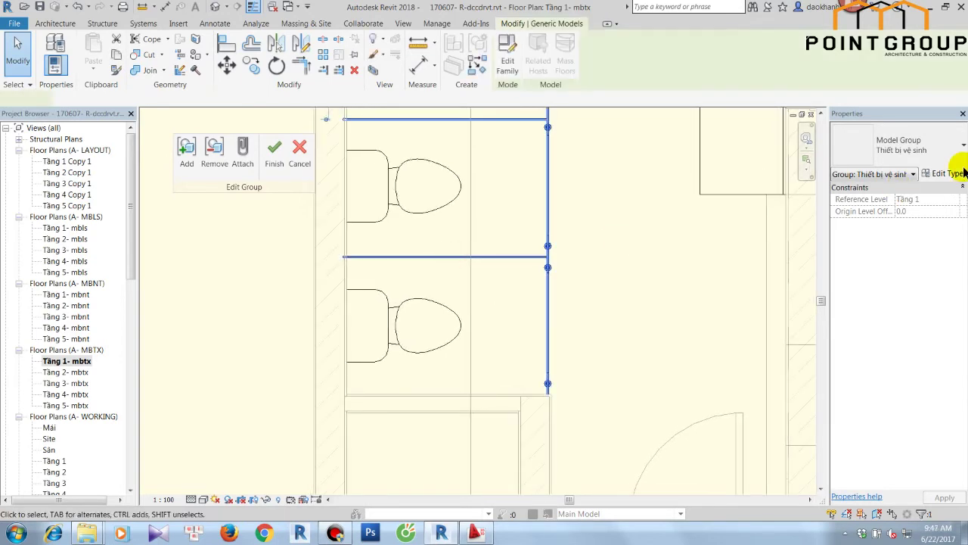
click(941, 173)
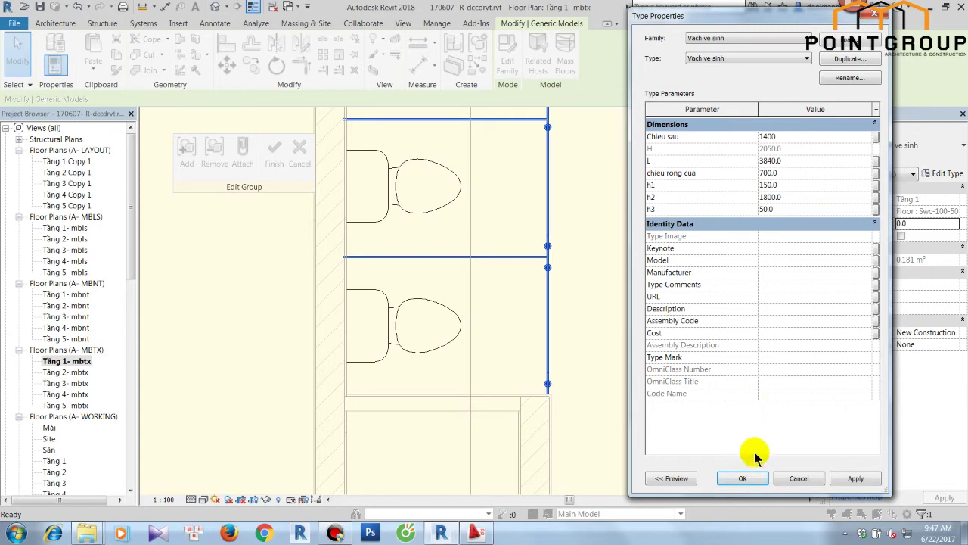
click(743, 478)
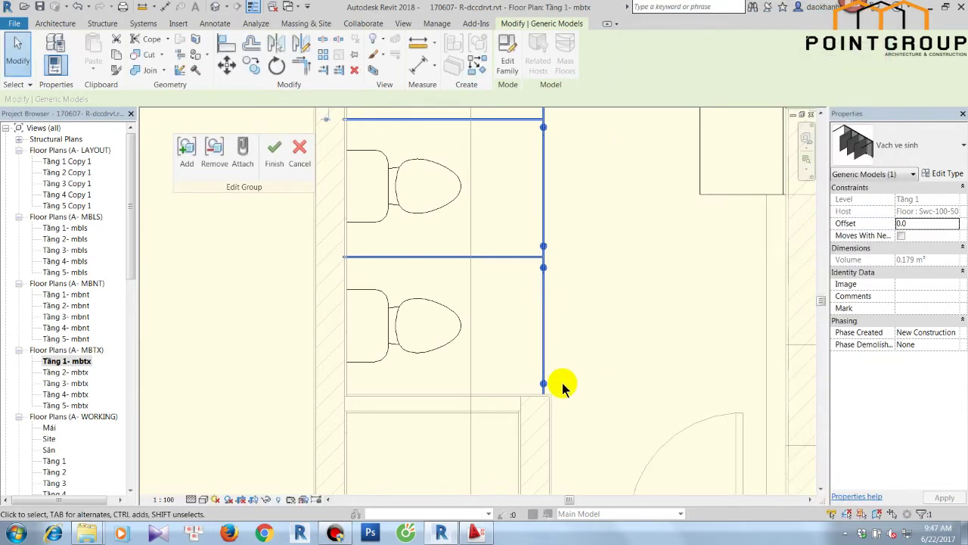
scroll(559, 401, up, 2)
Realign the partition edge and finish editing the toilet group.
key(Escape)
key(l)
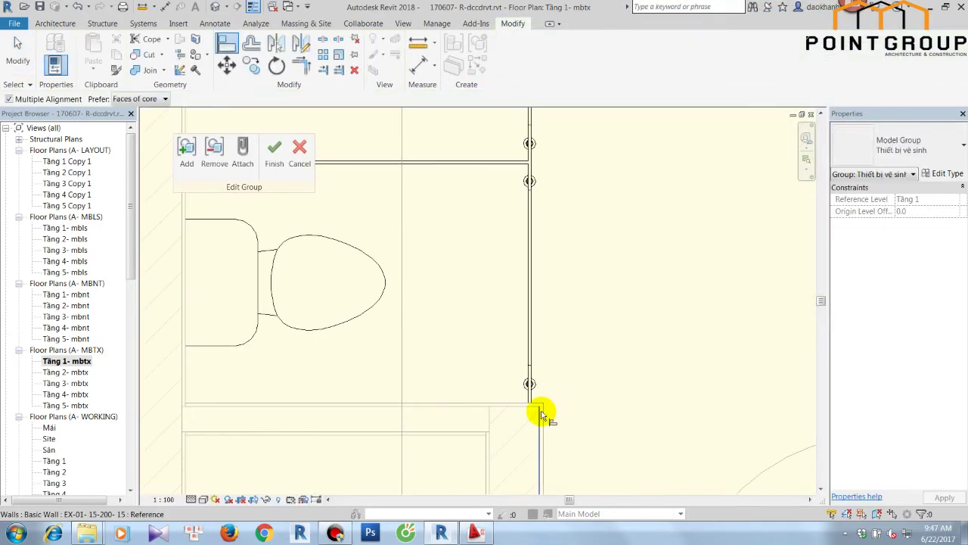
click(532, 384)
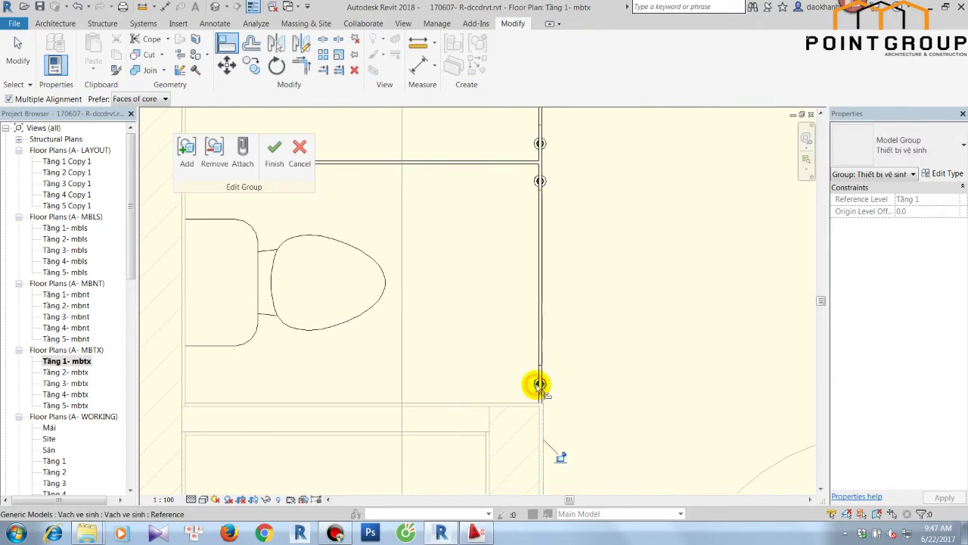
scroll(590, 379, down, 3)
scroll(552, 273, up, 2)
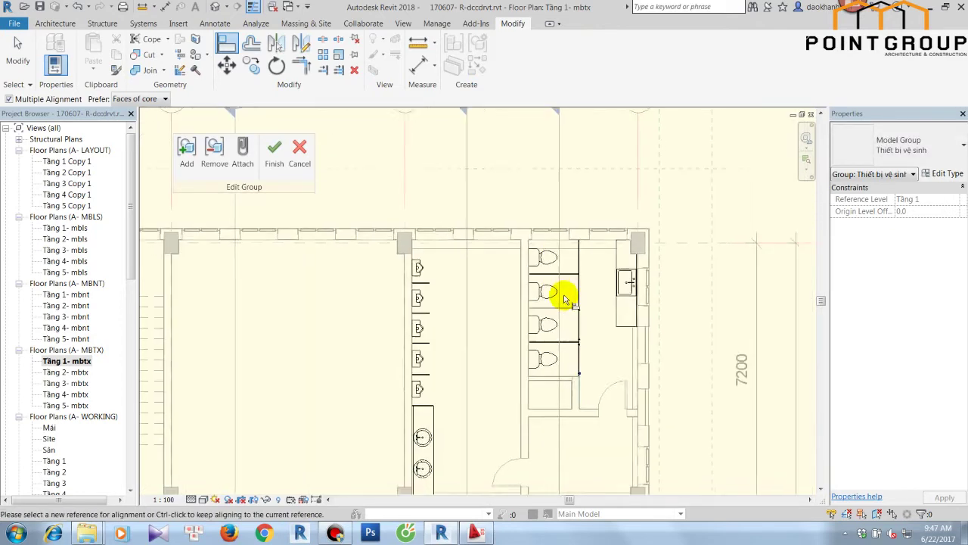
click(272, 150)
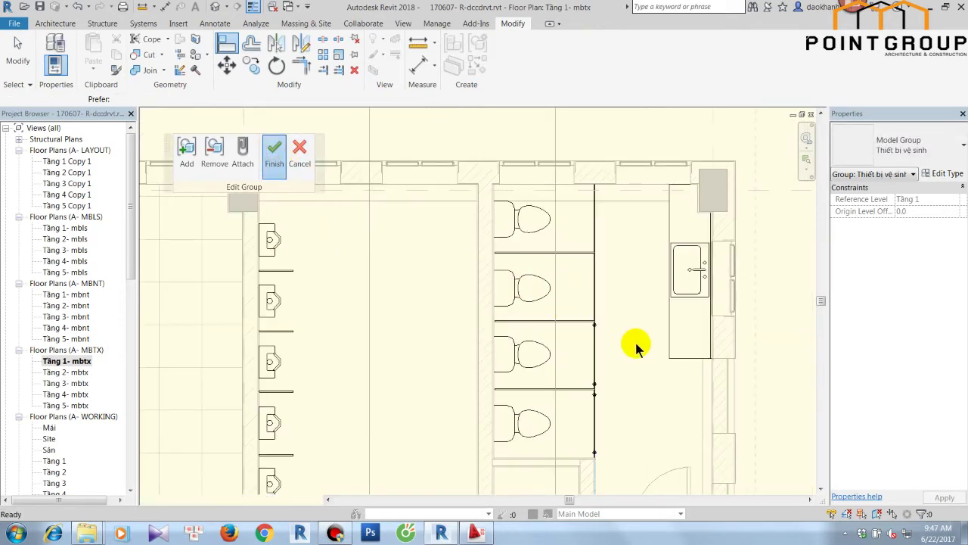
Pan and zoom the plan to review the whole toilet block with its refitted stall partitions.
scroll(600, 292, up, 3)
scroll(593, 229, up, 2)
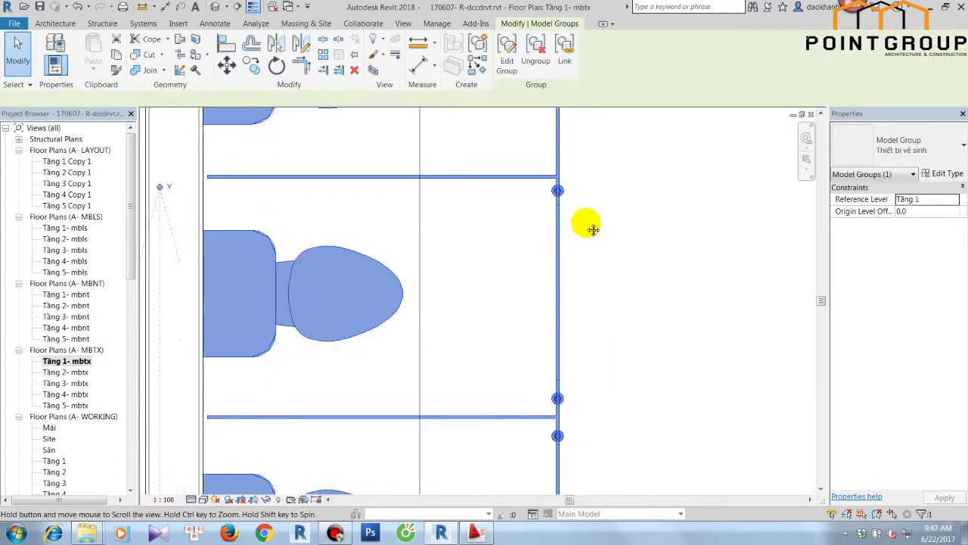
middle_drag(593, 229, 577, 393)
scroll(580, 268, down, 2)
key(Escape)
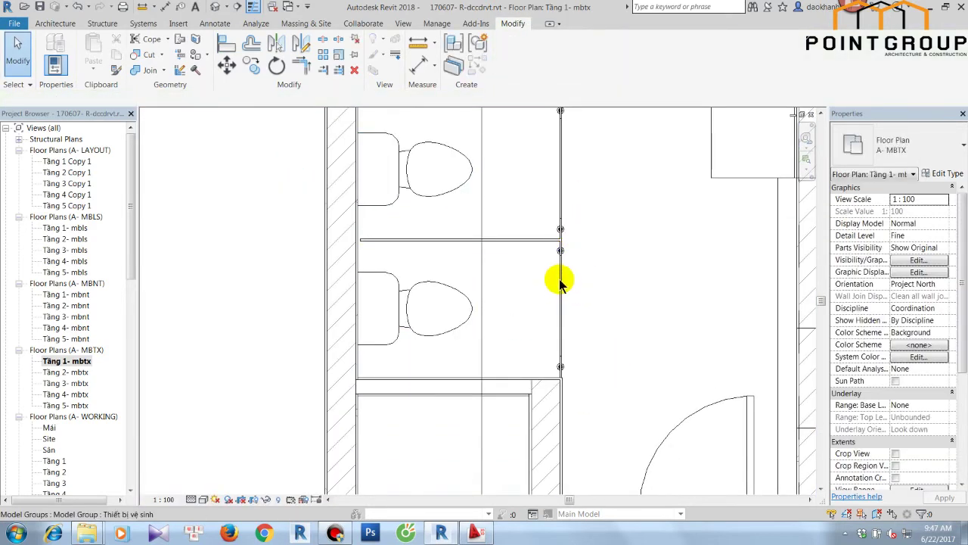
scroll(560, 281, up, 2)
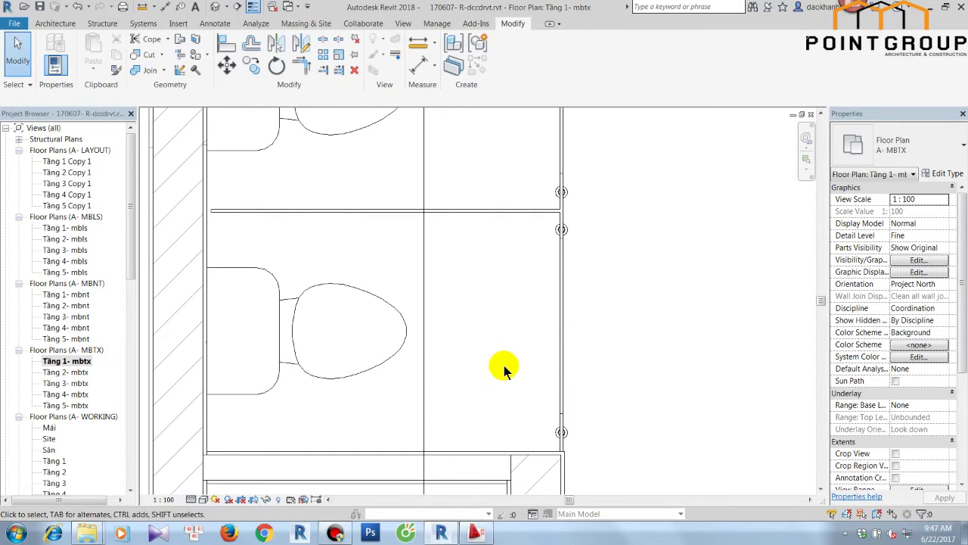
scroll(504, 366, down, 3)
scroll(522, 348, down, 2)
scroll(534, 285, down, 1)
scroll(525, 210, up, 2)
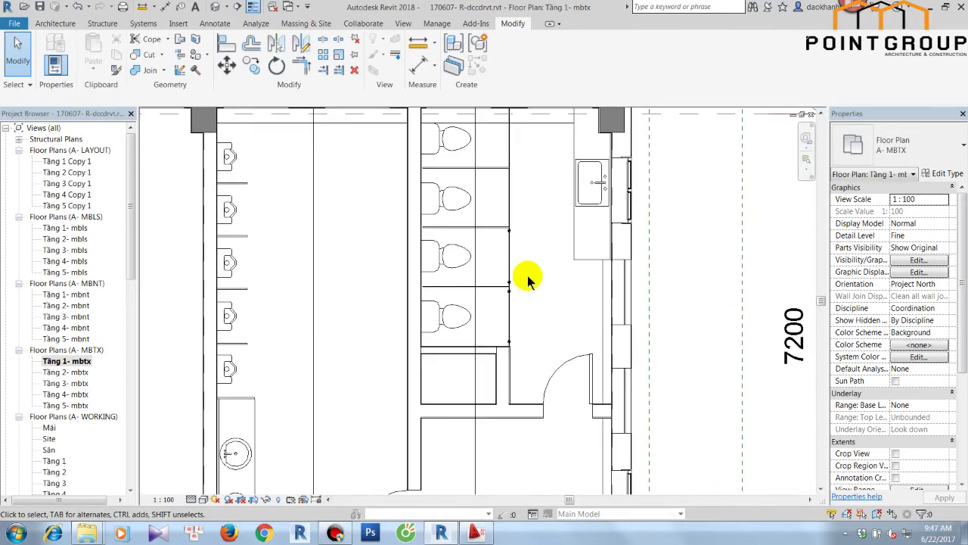
scroll(530, 214, down, 3)
middle_drag(530, 215, 512, 201)
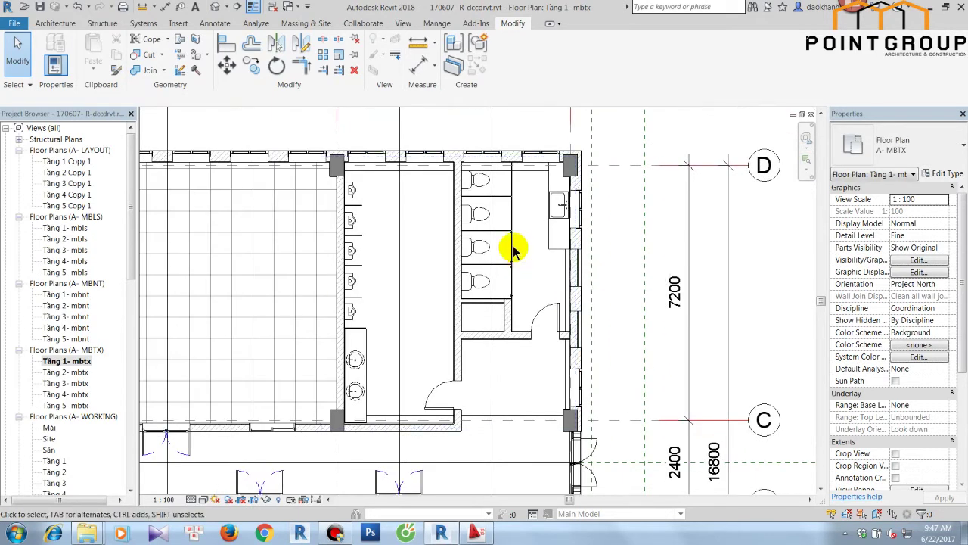
scroll(509, 247, up, 2)
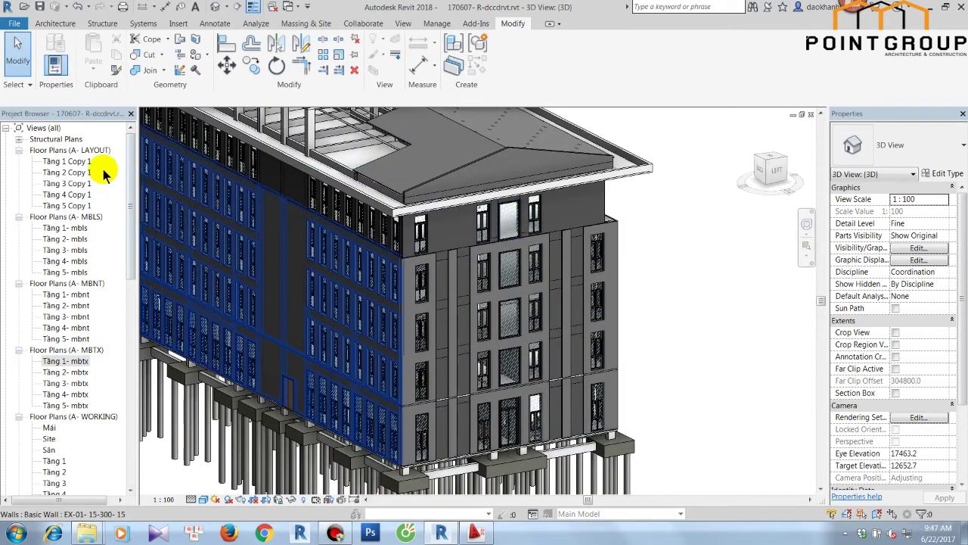
From the Tầng 1 Copy 1 plan, show the toilet partition group in a Selection Box 3D view.
click(70, 163)
double_click(71, 164)
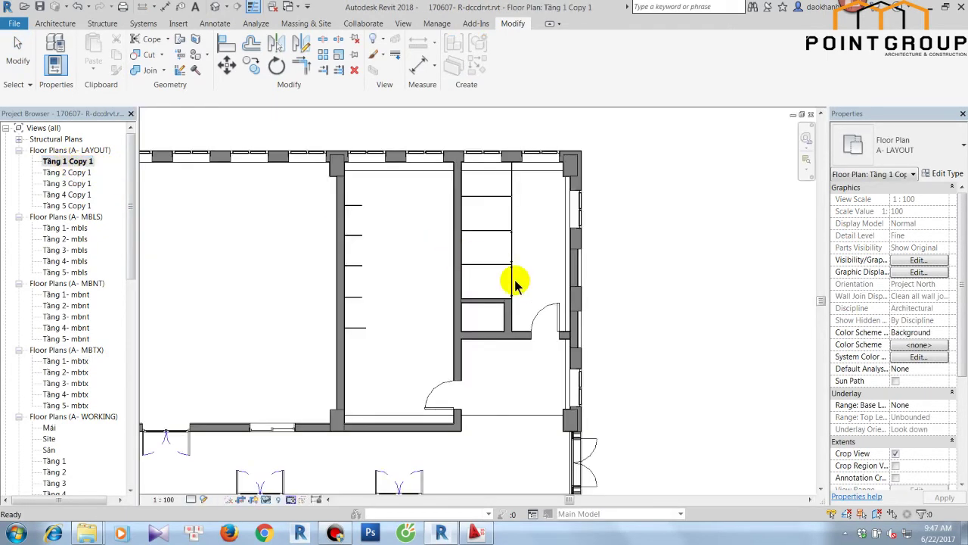
click(512, 276)
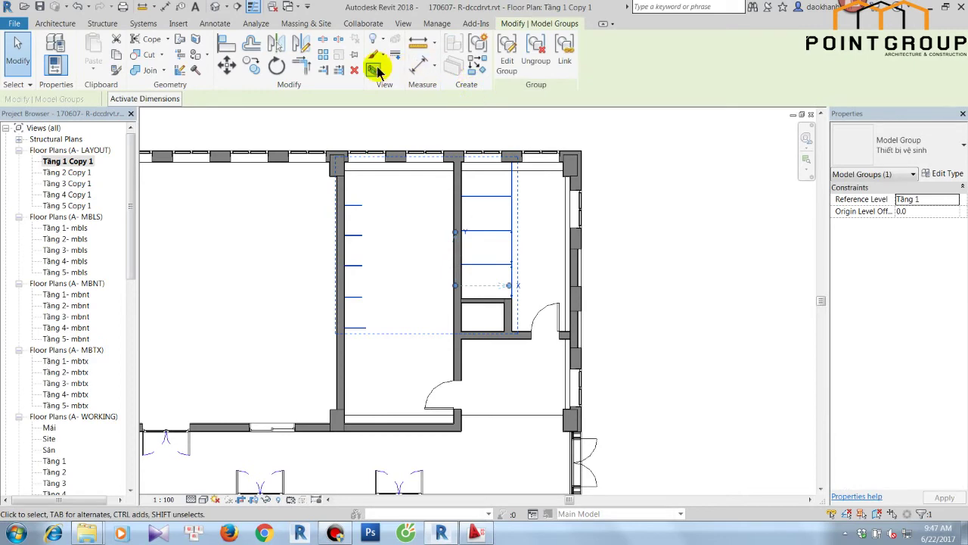
click(373, 68)
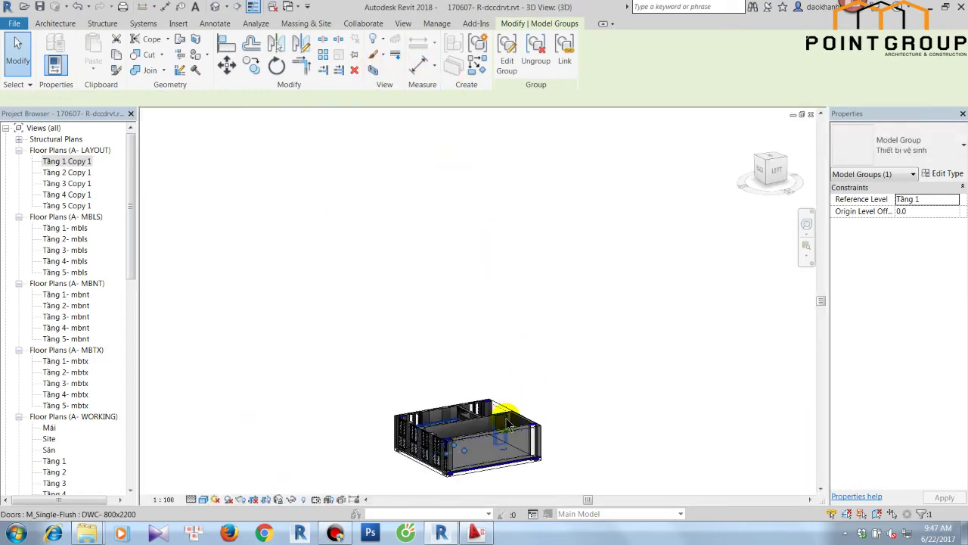
Orbit and zoom the cropped 3D view to inspect the toilet rooms and partitions.
scroll(582, 473, up, 2)
scroll(587, 454, up, 2)
mouse_move(579, 421)
shift+middle_down()
mouse_move(687, 415)
mouse_move(657, 409)
shift+middle_up()
click(657, 409)
scroll(372, 393, up, 5)
mouse_move(371, 393)
shift+middle_down()
mouse_move(277, 277)
mouse_move(485, 347)
mouse_move(544, 242)
mouse_move(534, 292)
mouse_move(471, 368)
shift+middle_up()
scroll(549, 253, up, 3)
scroll(588, 259, down, 3)
mouse_move(588, 277)
shift+middle_down()
mouse_move(577, 259)
mouse_move(271, 243)
shift+middle_up()
scroll(273, 253, up, 2)
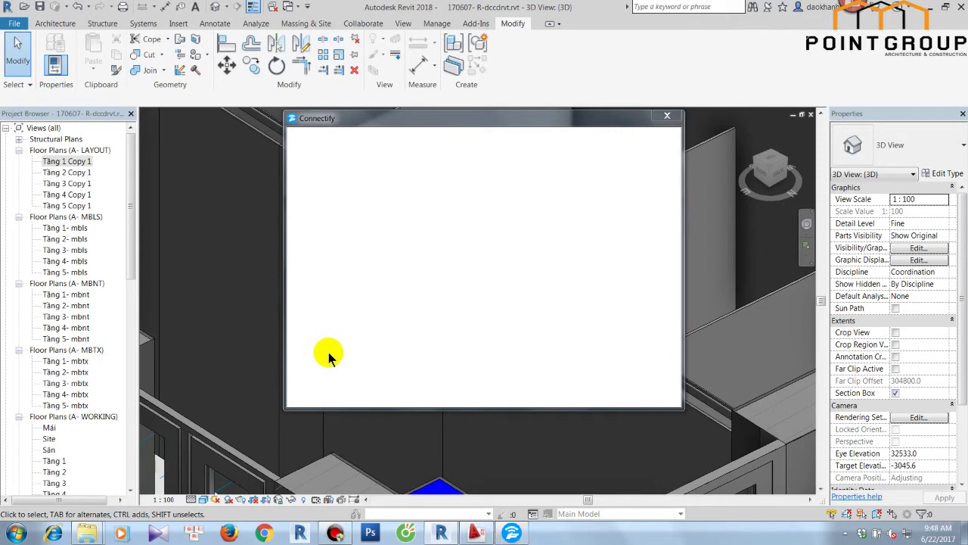
Dismiss the Connectify pop-up and return to the Tầng 1 Copy 1 floor plan.
click(668, 116)
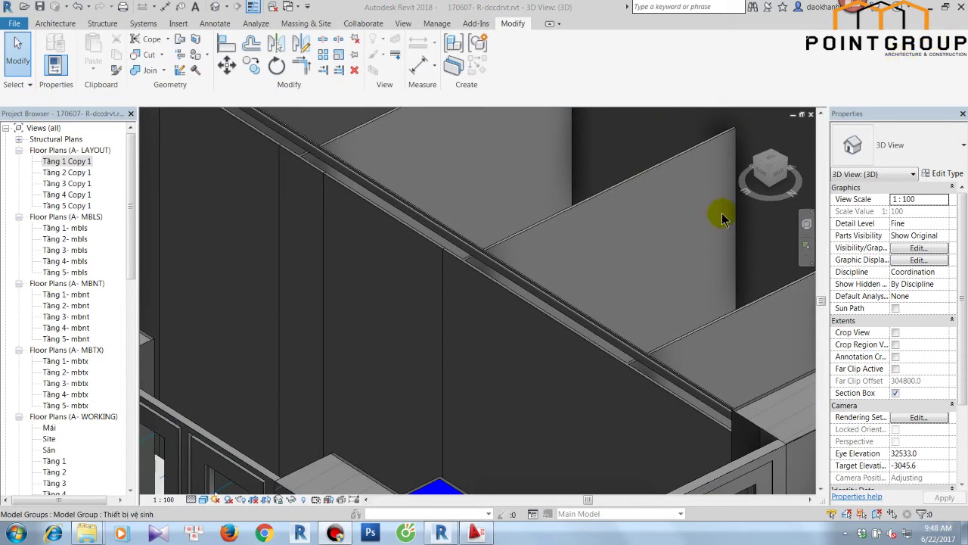
scroll(640, 313, down, 2)
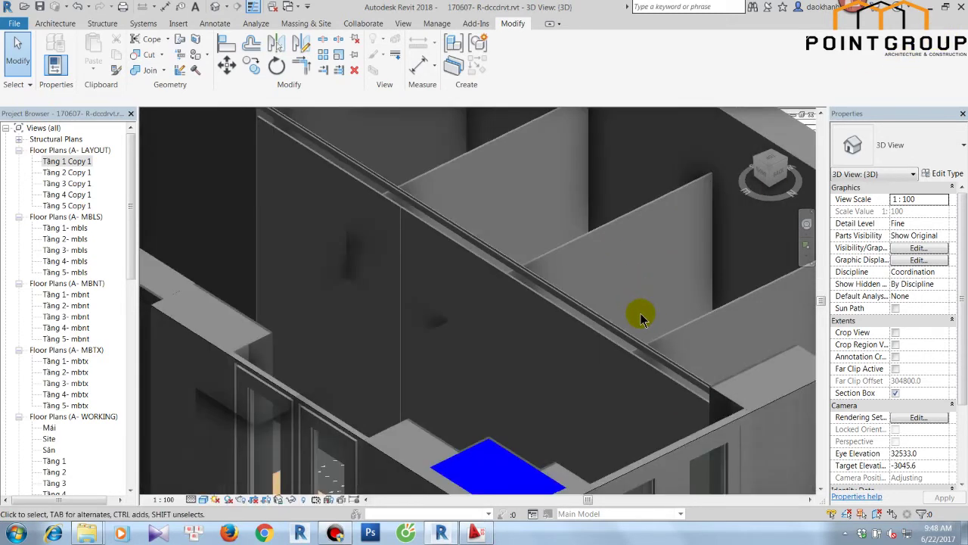
scroll(640, 314, down, 2)
scroll(642, 310, down, 1)
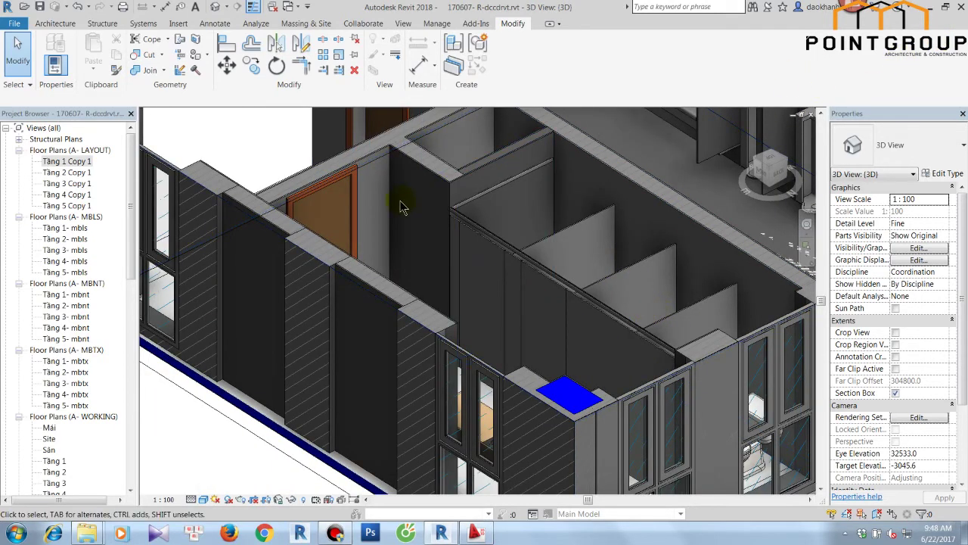
double_click(68, 161)
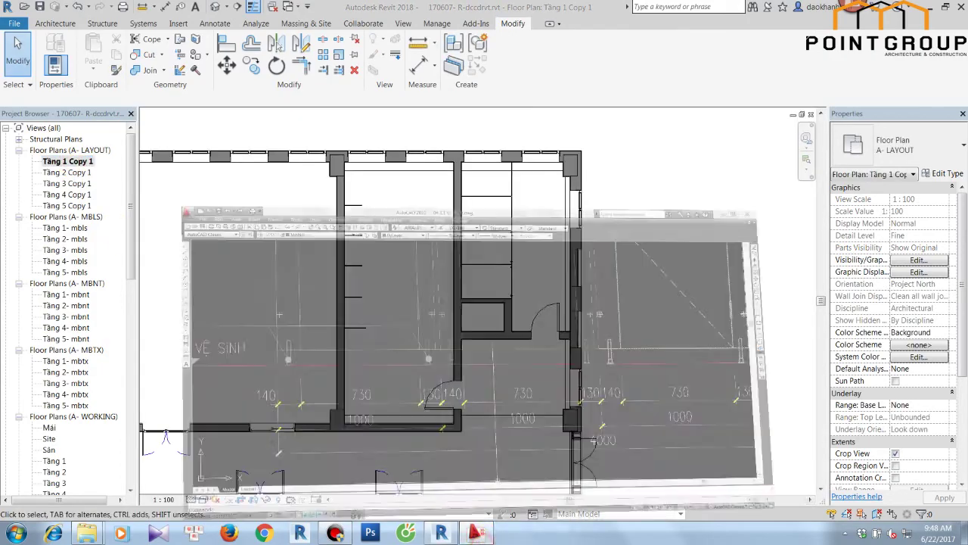
In 04. CT VE SINH.dwg, zoom to the Bồn tiểu nam urinal partition detail dimensioned 400, 1609 and 1200.
click(476, 533)
scroll(490, 372, down, 3)
scroll(490, 372, up, 2)
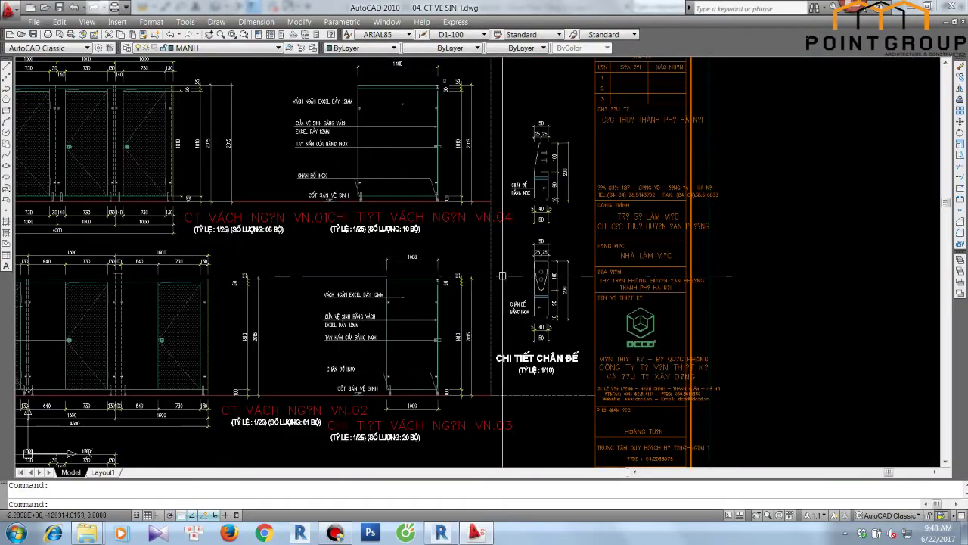
scroll(490, 372, up, 1)
scroll(492, 363, up, 1)
scroll(499, 325, up, 2)
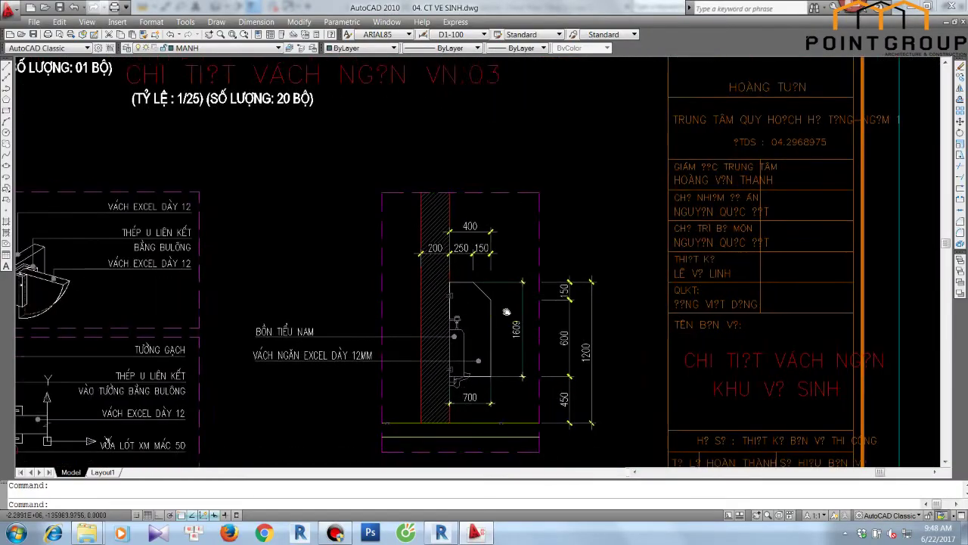
scroll(505, 295, up, 1)
scroll(510, 259, up, 2)
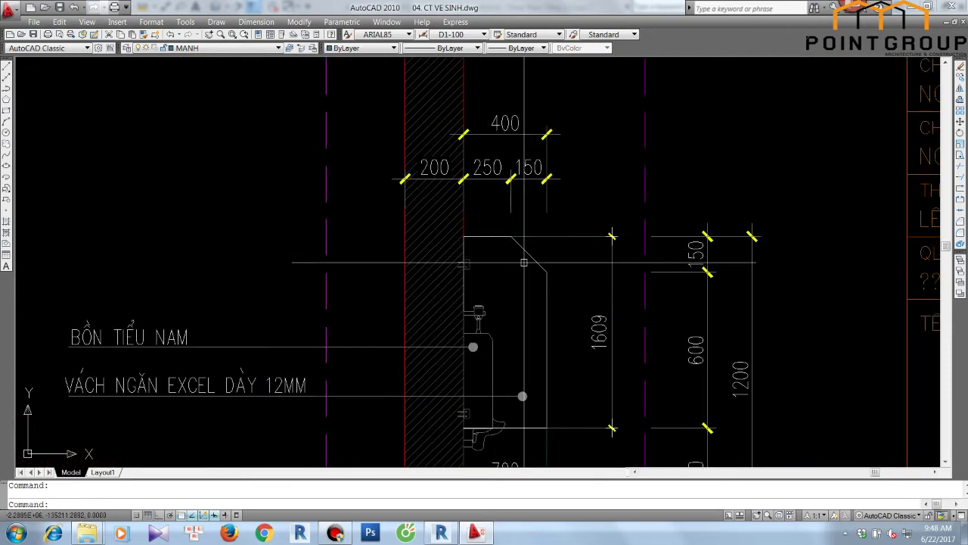
middle_drag(564, 267, 575, 259)
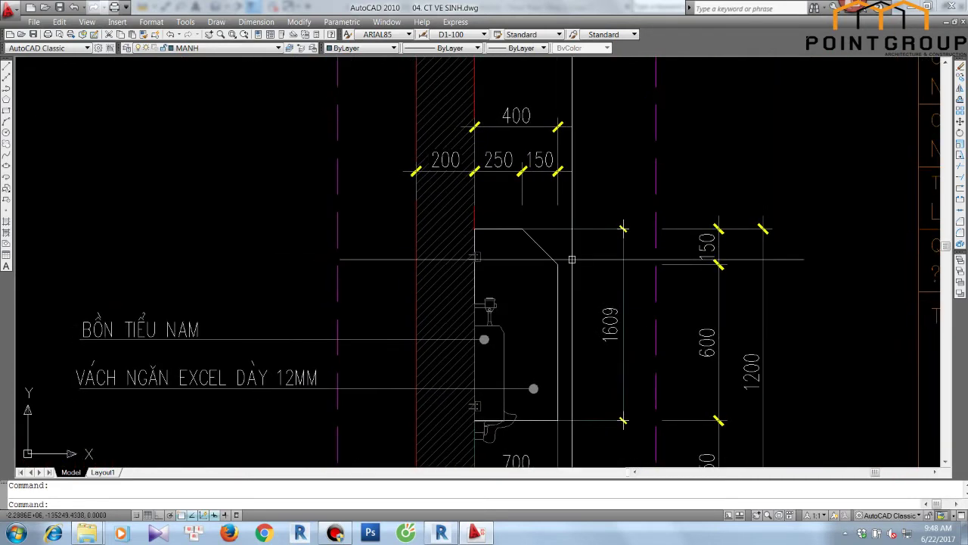
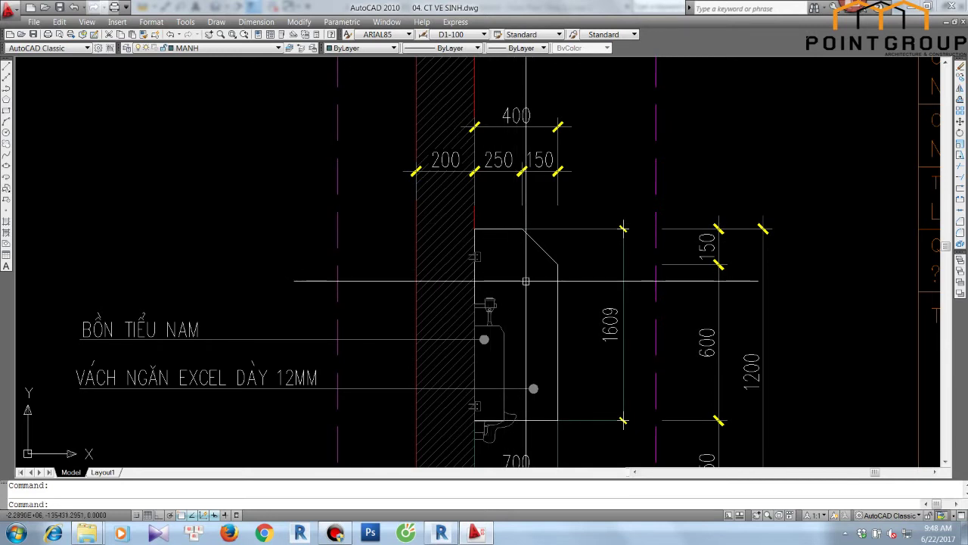
Inspect the urinal partition detail in the AutoCAD reference drawing.
scroll(525, 281, down, 1)
scroll(515, 424, up, 3)
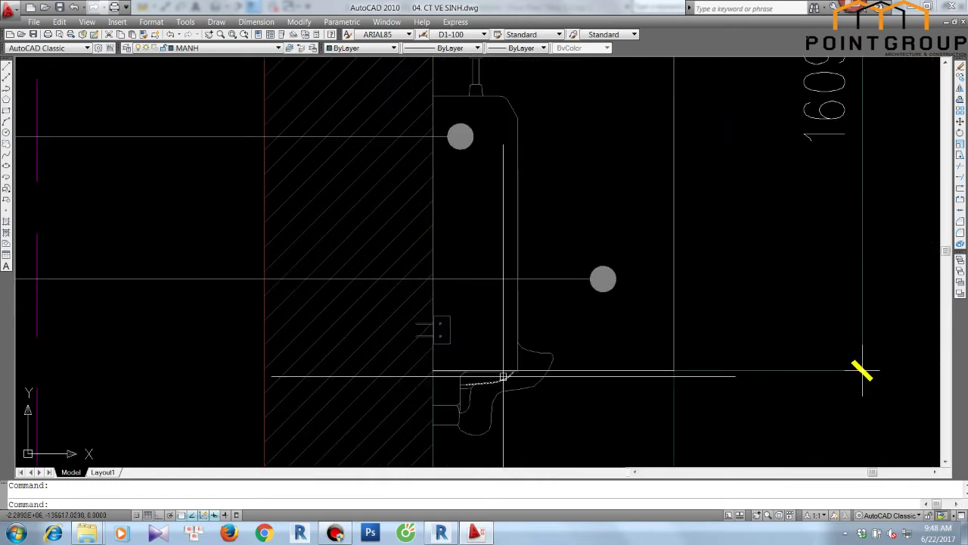
scroll(476, 334, down, 4)
scroll(469, 145, down, 1)
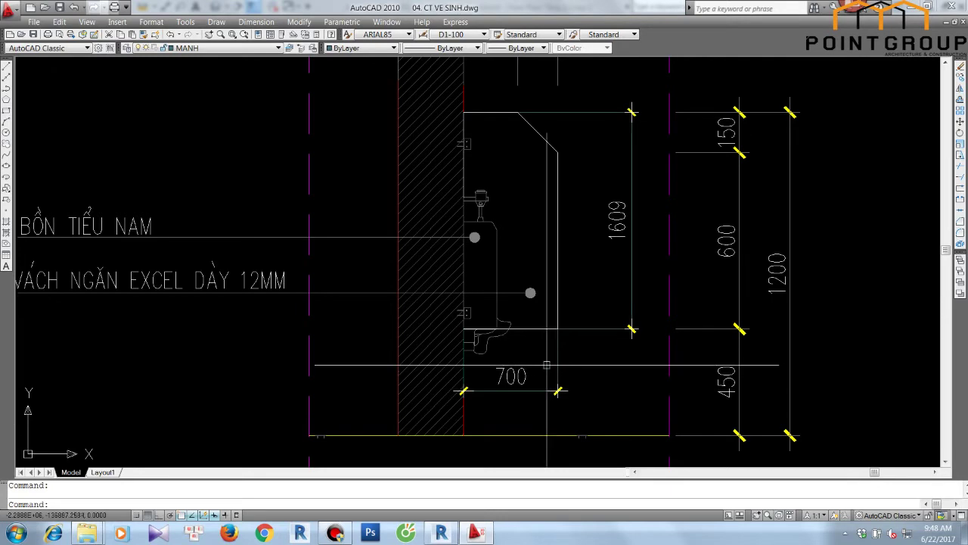
scroll(546, 269, down, 5)
scroll(546, 269, down, 1)
middle_drag(545, 269, 548, 255)
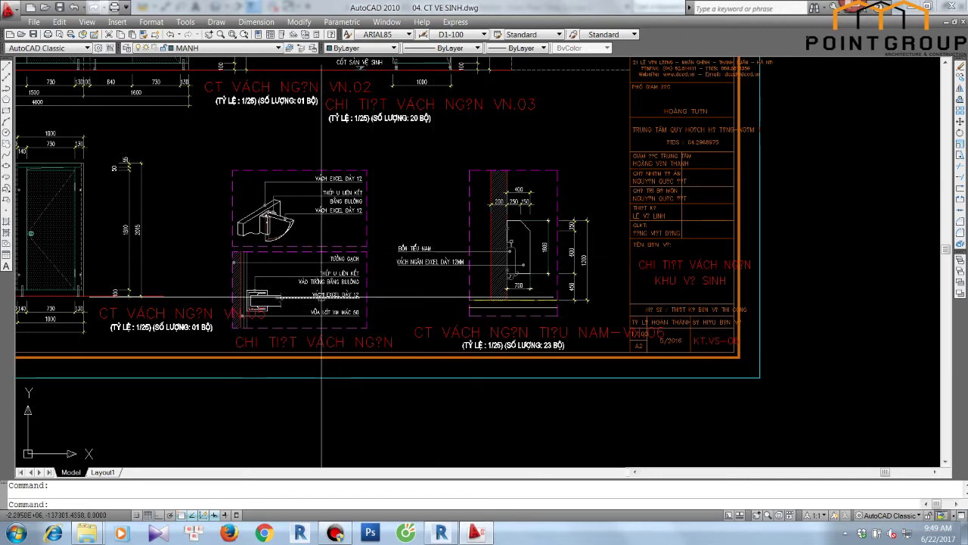
scroll(384, 215, down, 4)
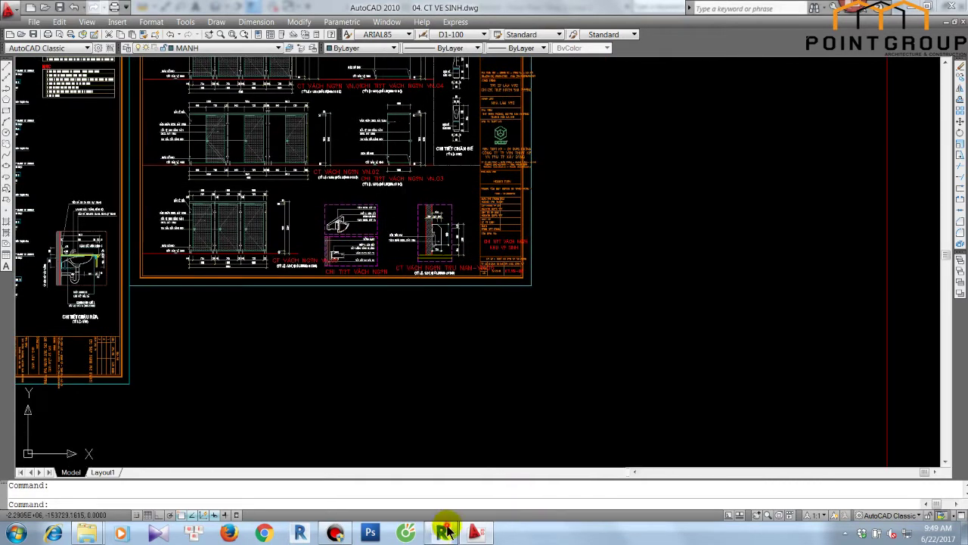
In Revit, start a new family and dismiss the unsaved-project reminder.
click(441, 532)
click(646, 240)
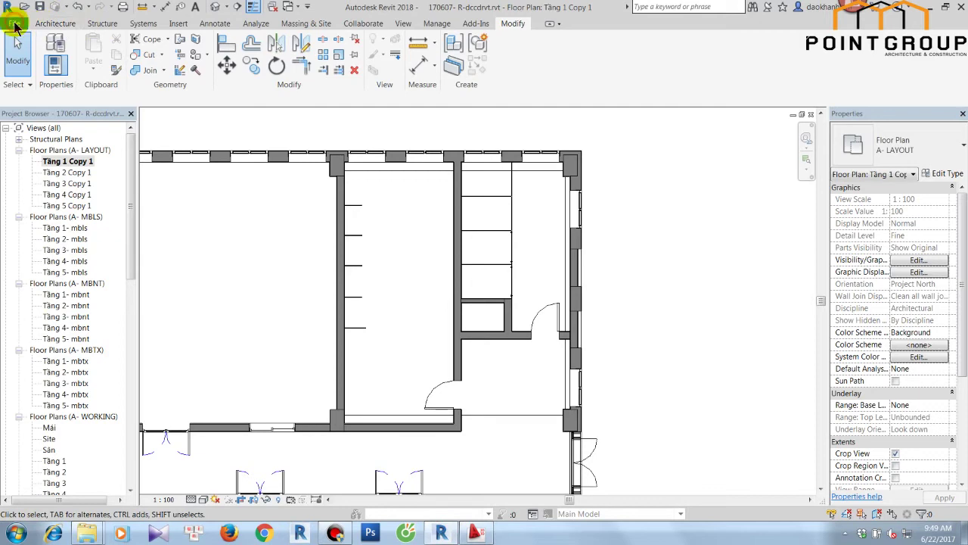
click(14, 24)
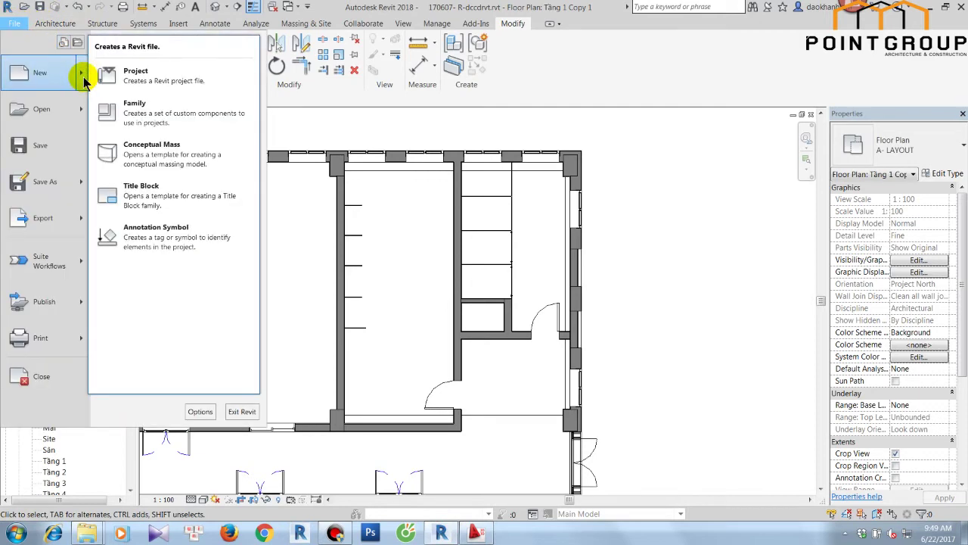
click(161, 119)
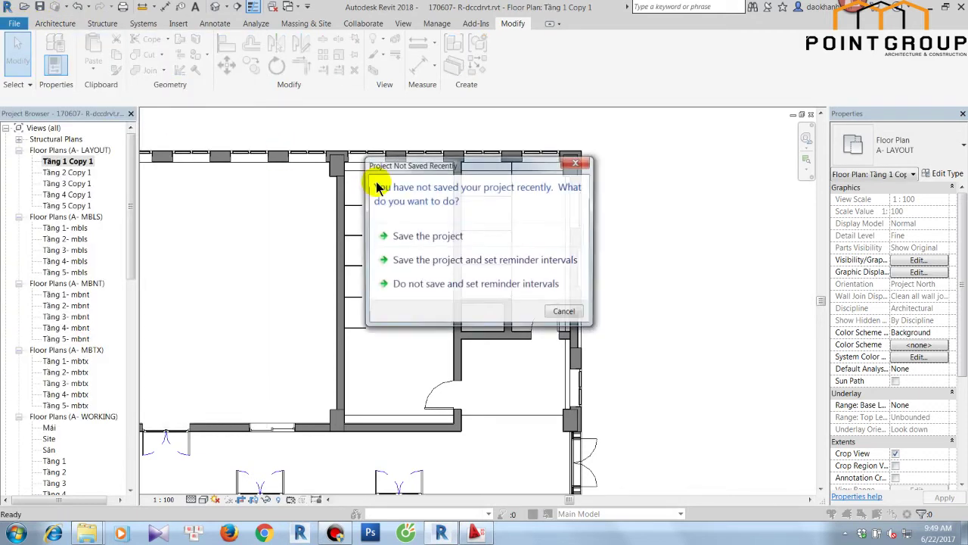
click(583, 166)
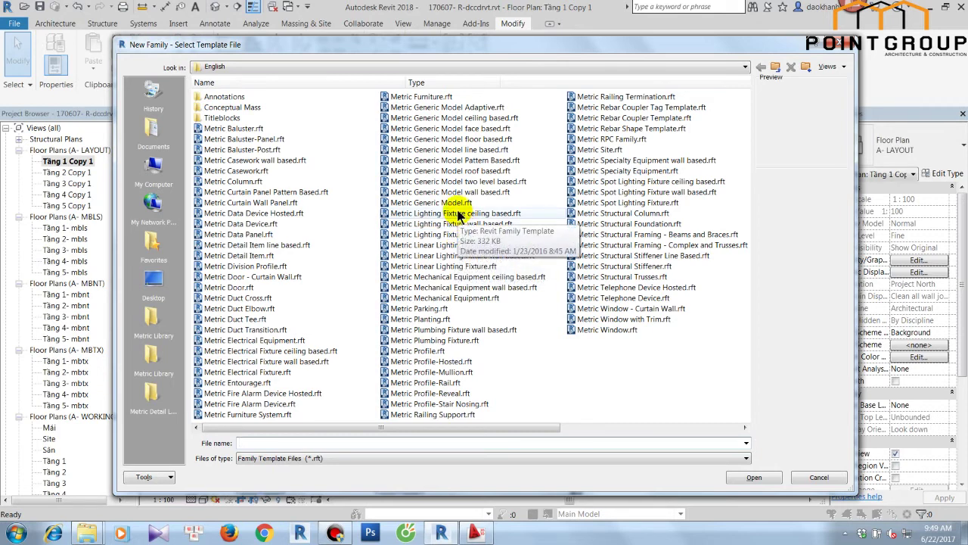
Choose the Metric Generic Model wall based.rft template and open it.
click(443, 202)
click(431, 192)
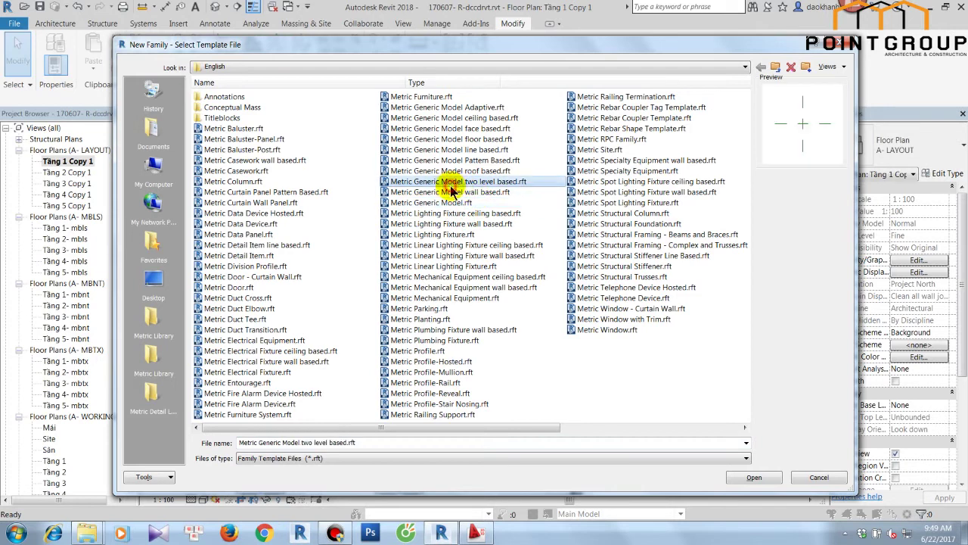
click(453, 182)
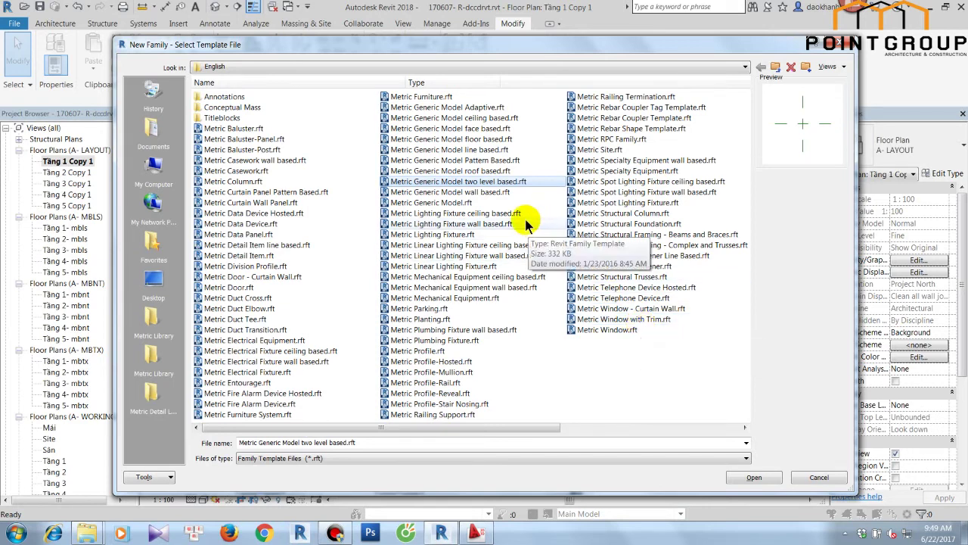
click(436, 194)
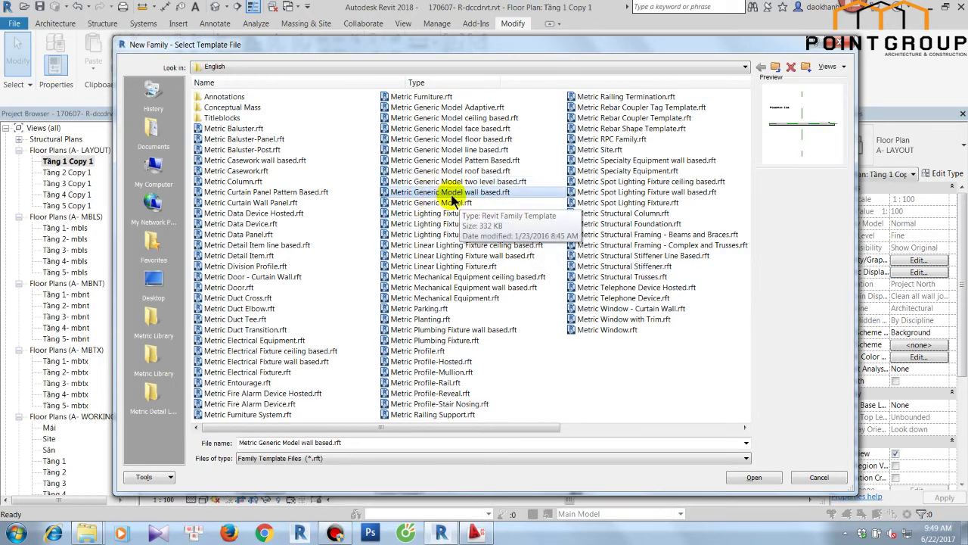
click(753, 476)
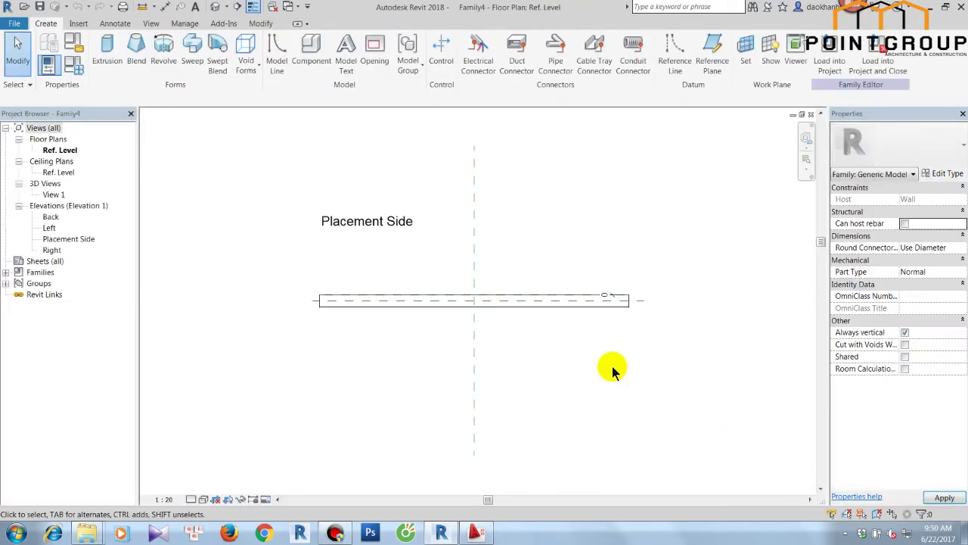
Set the host wall type's structure layer thickness to 200 mm.
click(382, 222)
click(401, 255)
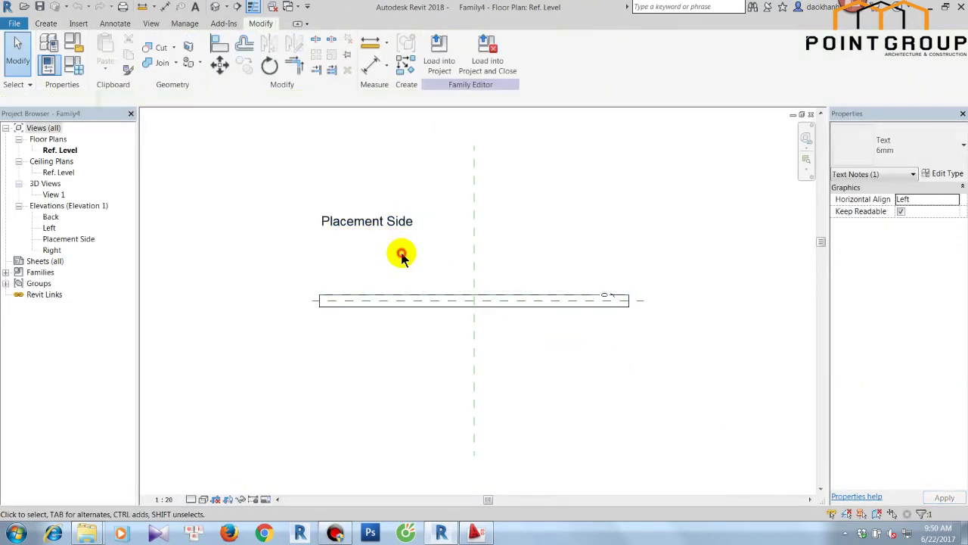
scroll(639, 305, up, 2)
scroll(598, 295, up, 1)
scroll(575, 286, up, 2)
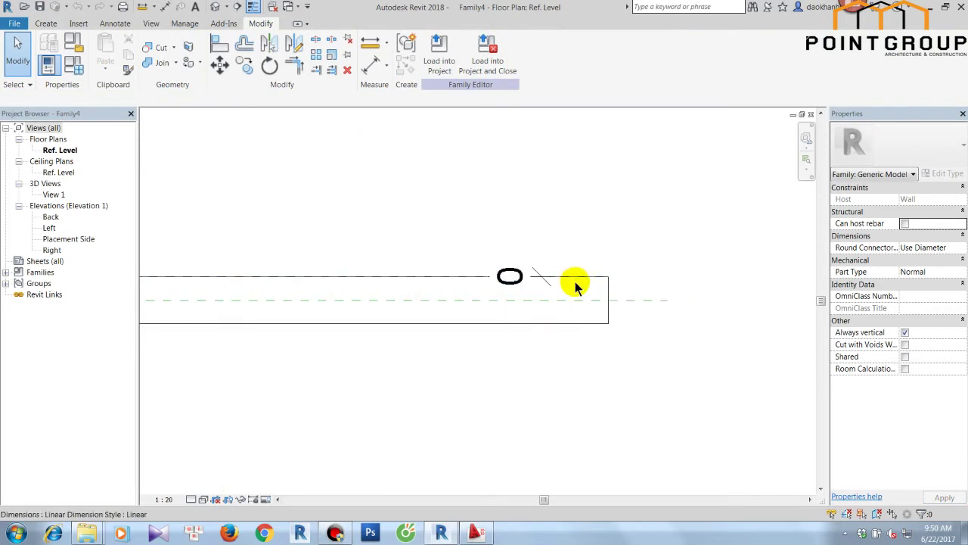
click(600, 283)
click(604, 288)
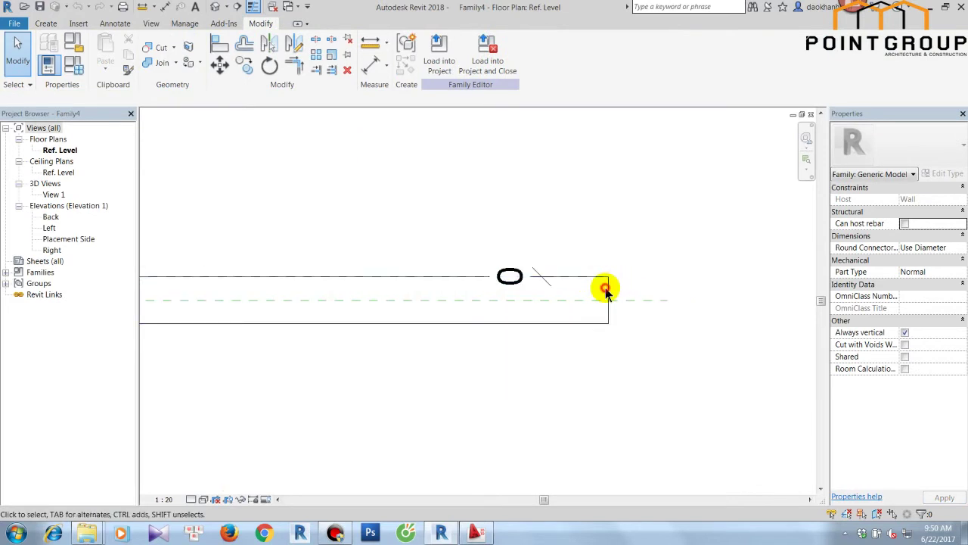
click(611, 288)
click(927, 173)
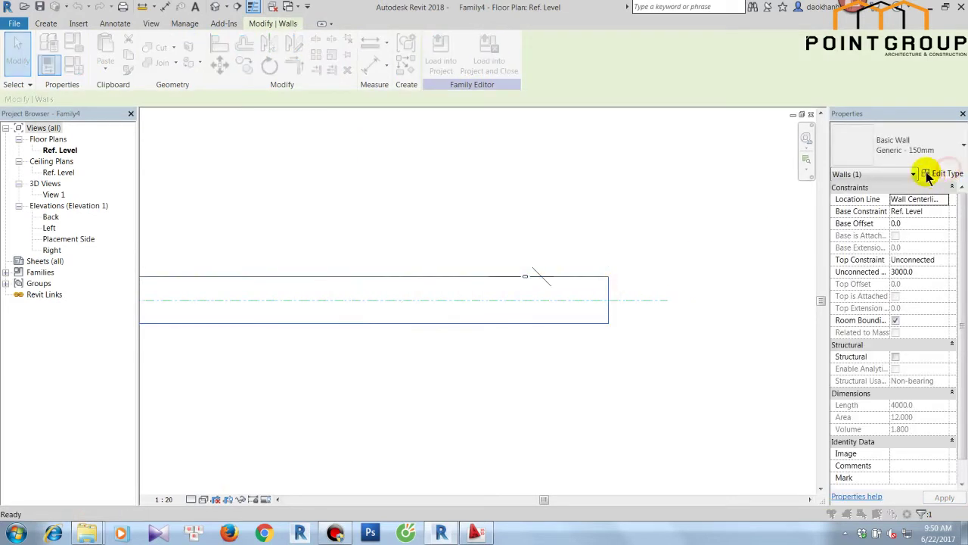
click(797, 138)
click(795, 146)
text(200)
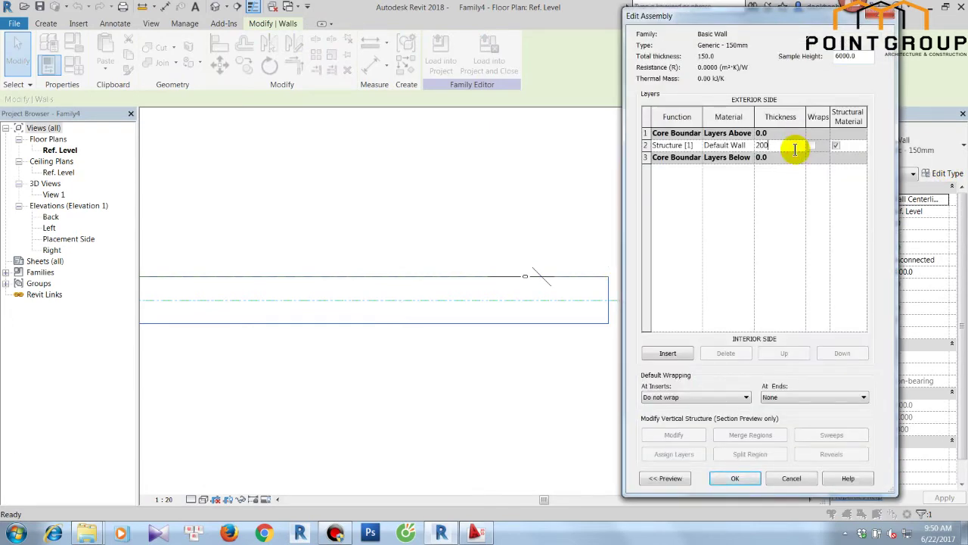
click(730, 480)
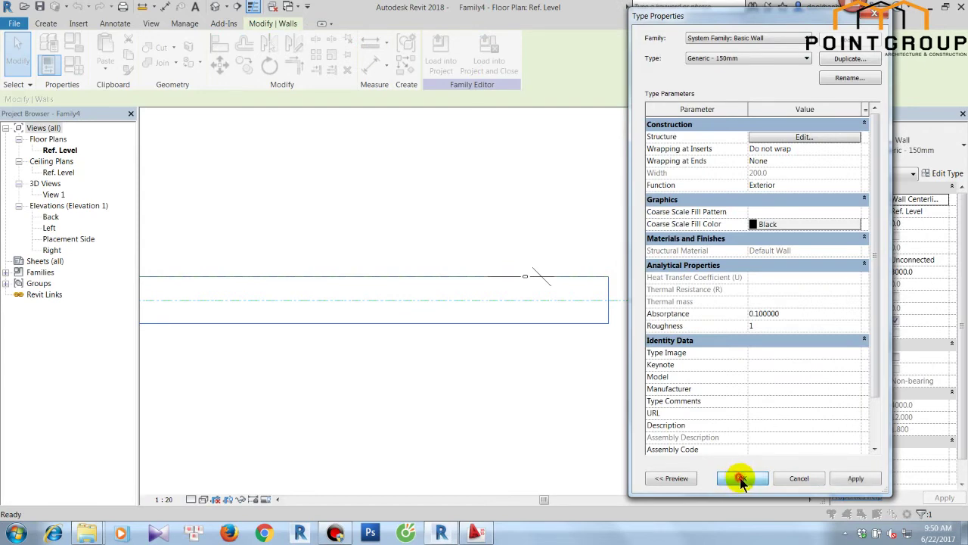
click(741, 479)
click(640, 389)
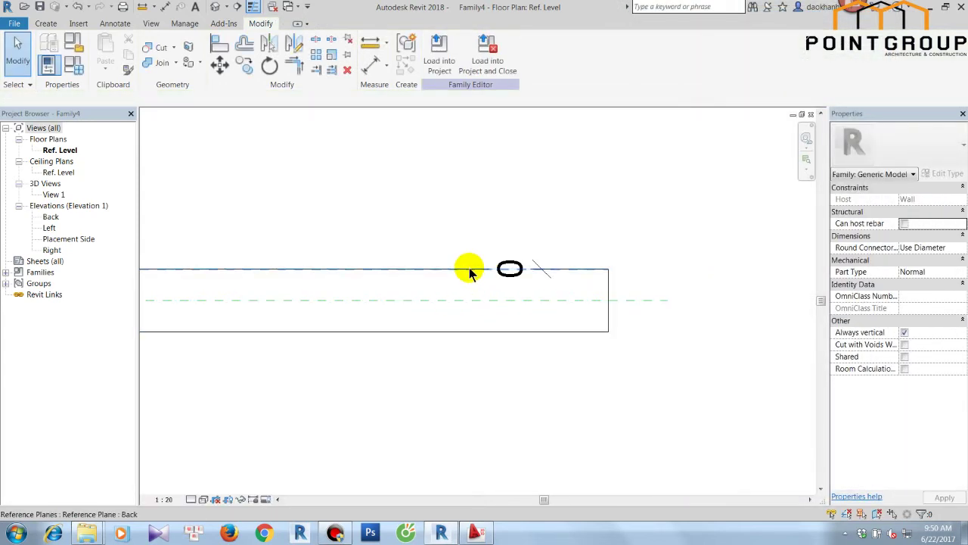
Stretch the Back reference plane's ends farther out to the right and left.
click(469, 269)
drag(608, 268, 752, 274)
click(720, 318)
scroll(676, 283, down, 1)
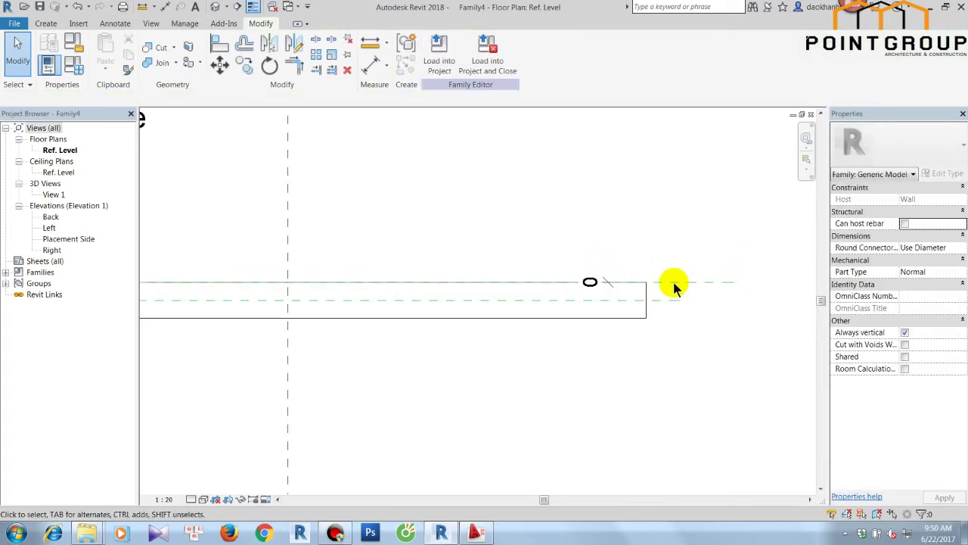
click(673, 285)
middle_drag(599, 308, 663, 249)
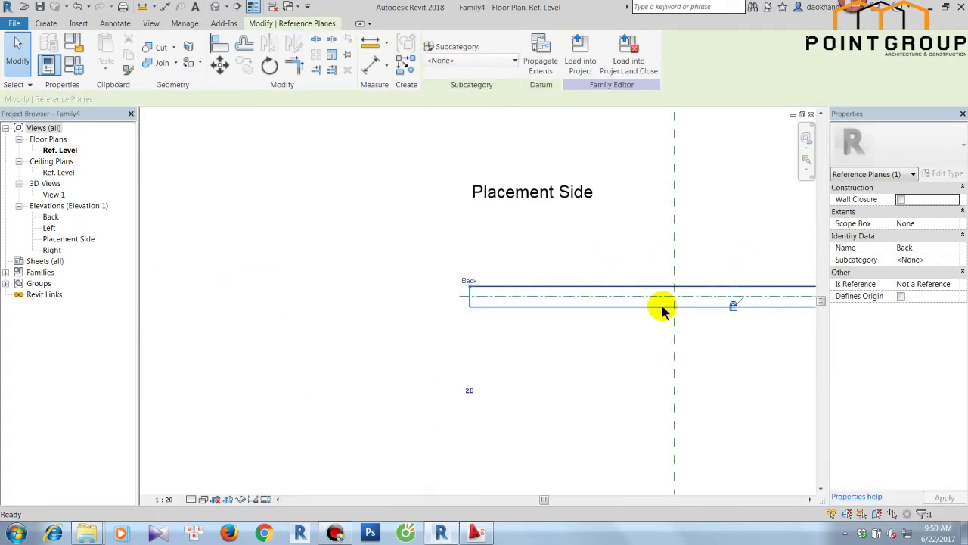
drag(501, 277, 427, 277)
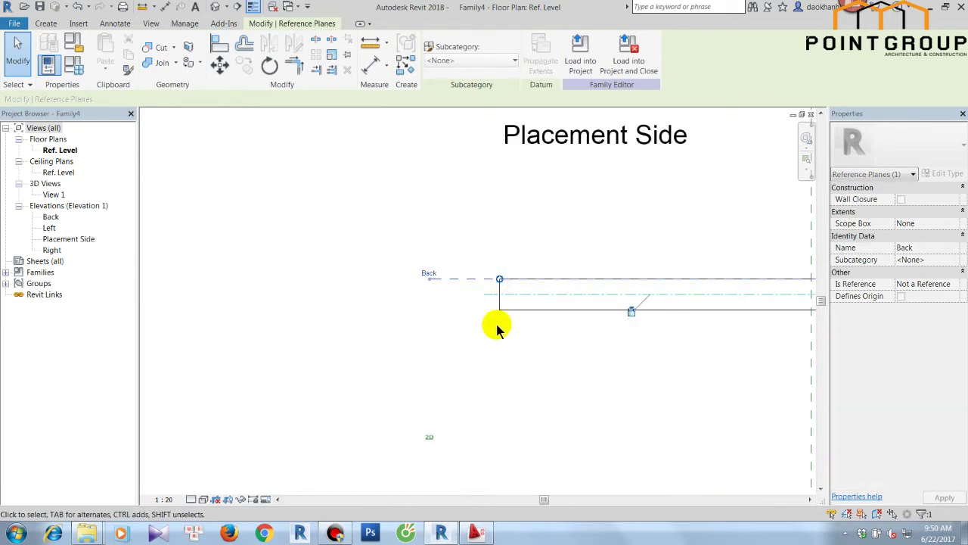
middle_drag(607, 365, 429, 338)
click(429, 338)
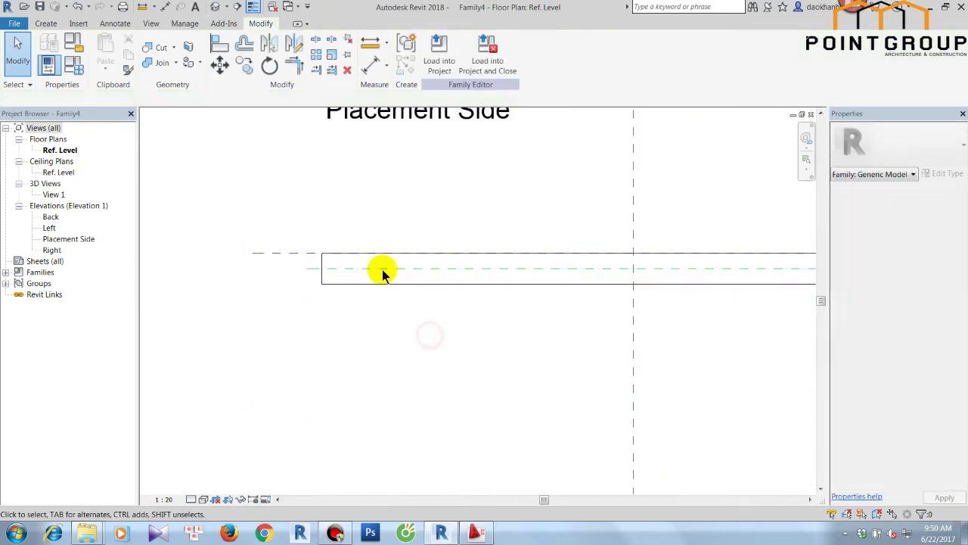
scroll(392, 286, down, 2)
scroll(530, 288, up, 3)
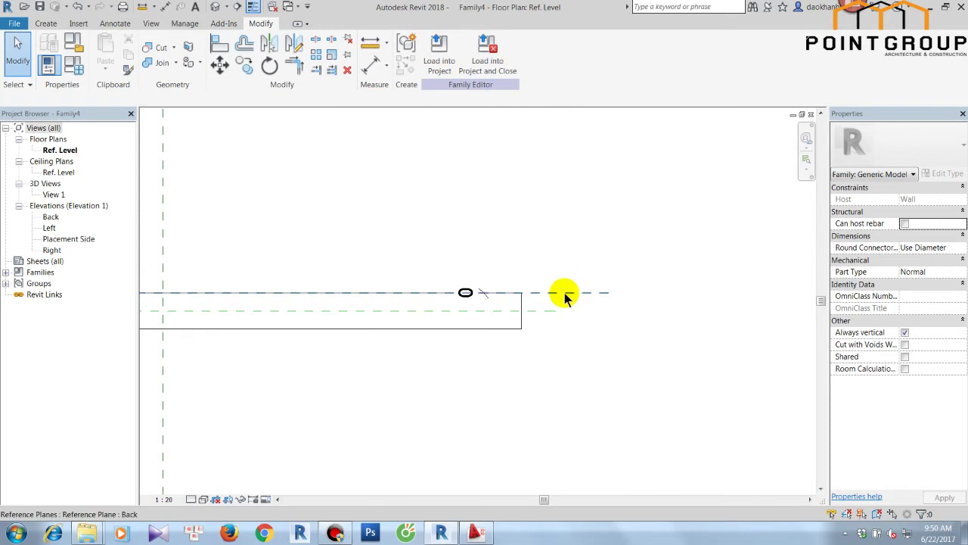
Check the Wall reference plane, then open the Placement Side elevation.
click(553, 312)
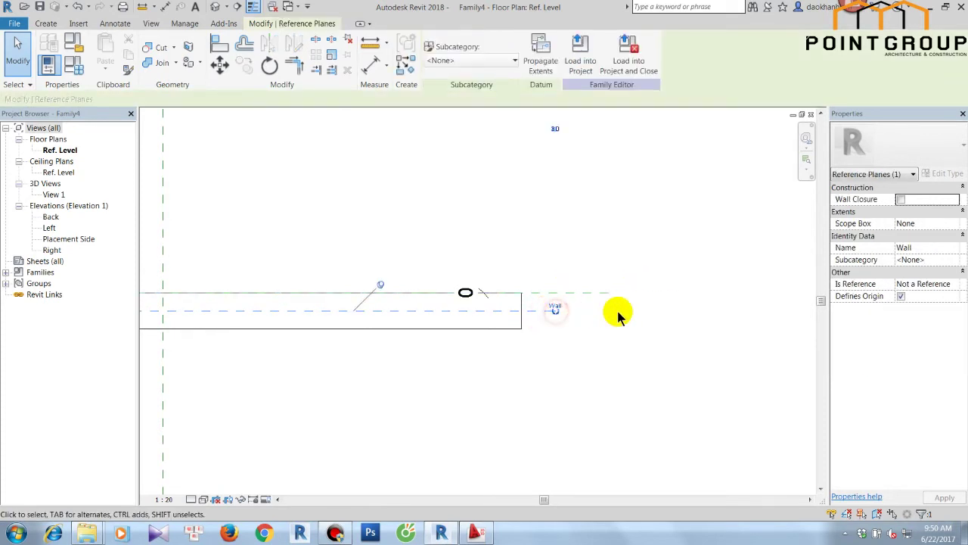
click(566, 339)
middle_drag(508, 348, 480, 322)
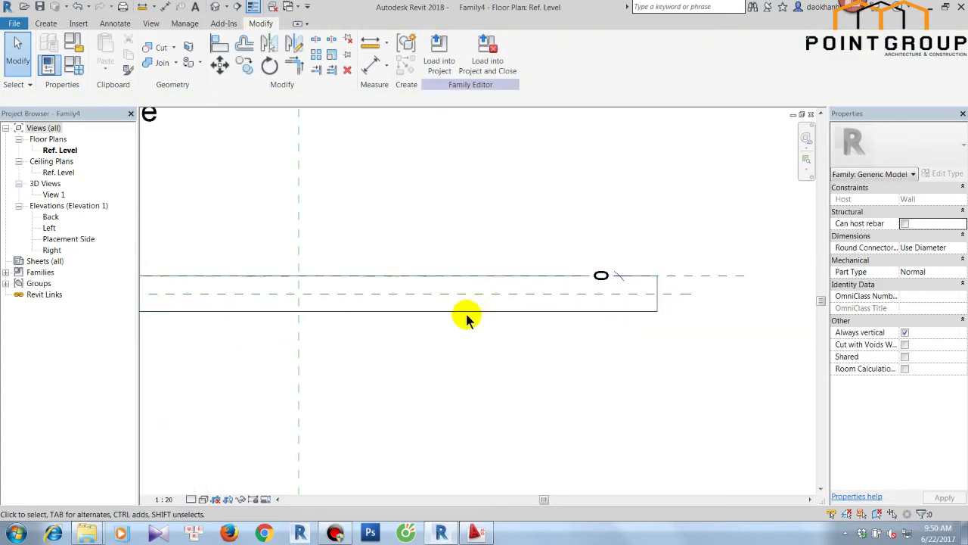
click(461, 316)
click(386, 331)
double_click(76, 241)
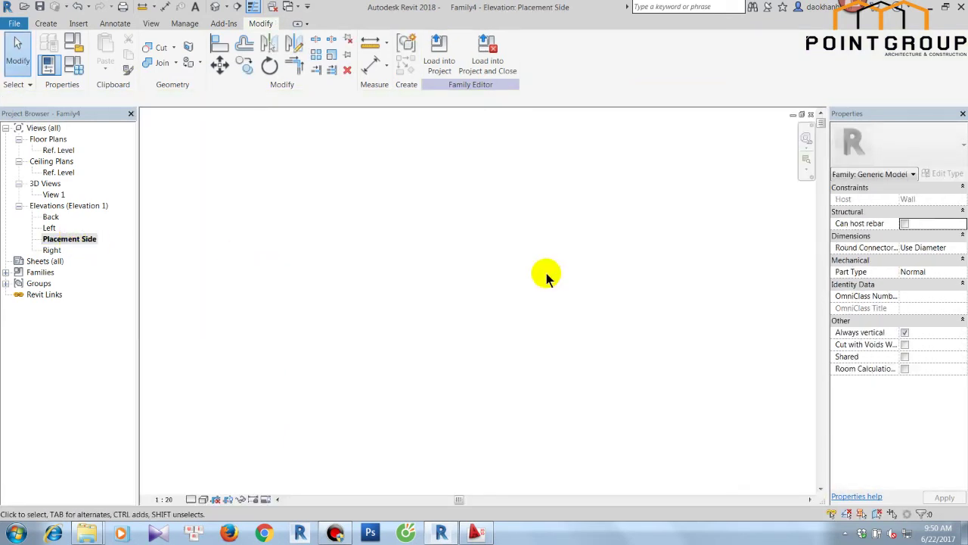
Look at the Back elevation, then return to the Placement Side elevation.
double_click(50, 216)
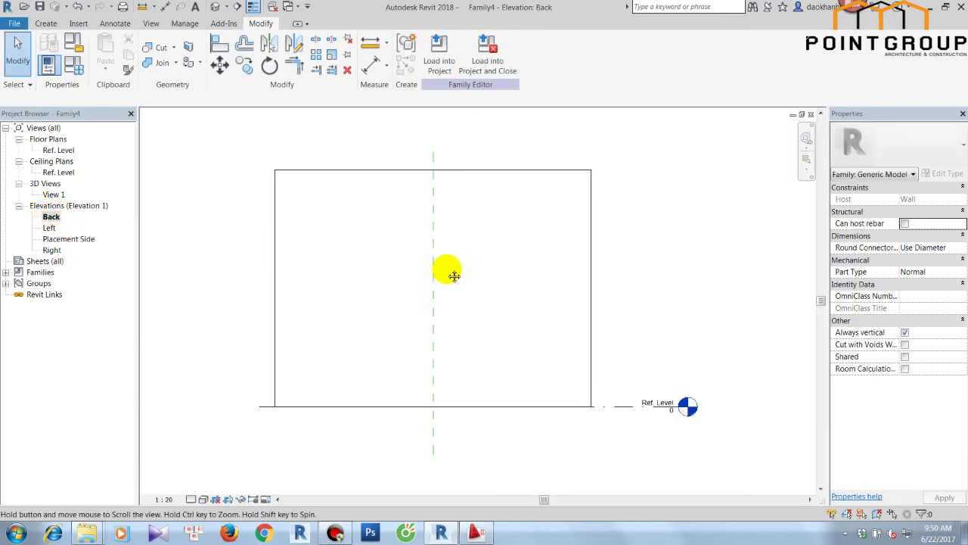
double_click(72, 239)
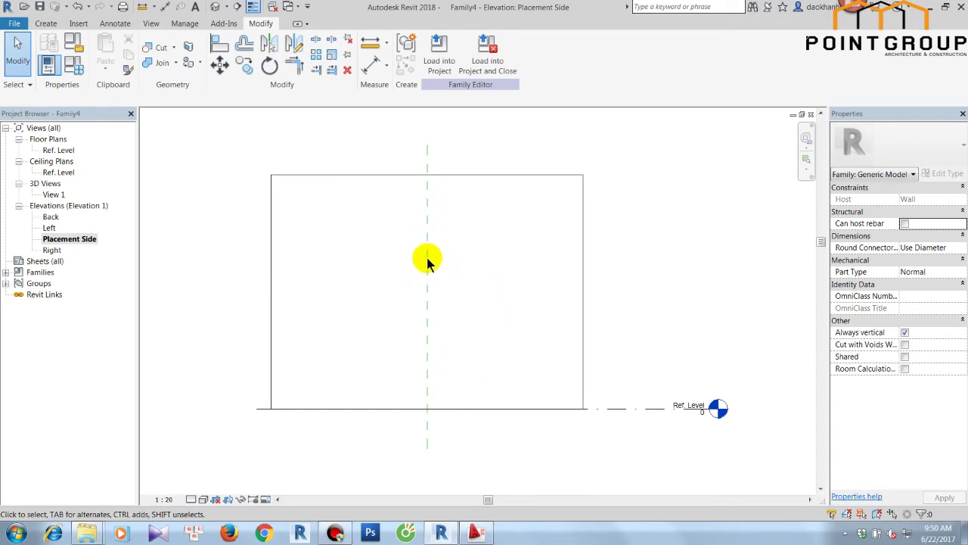
click(61, 149)
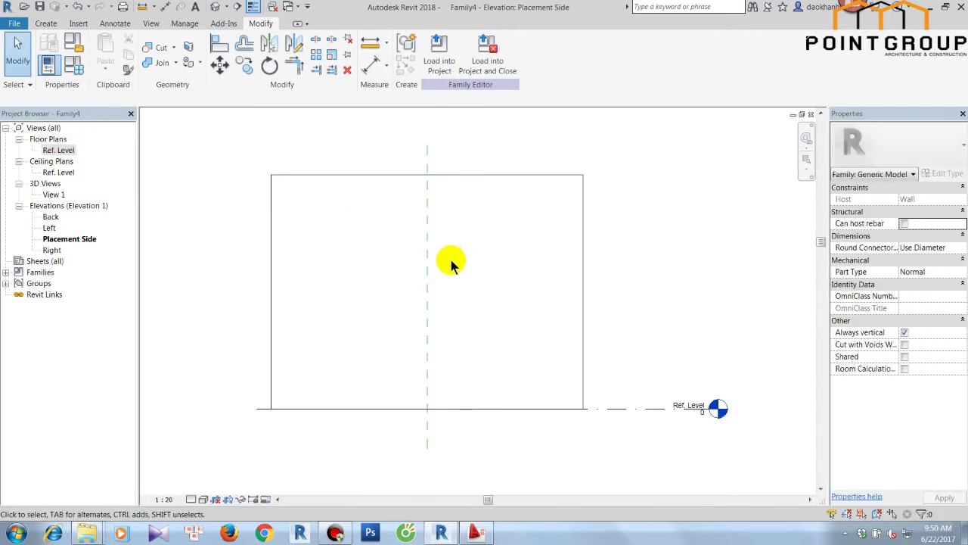
scroll(446, 260, down, 1)
scroll(426, 328, up, 1)
scroll(426, 295, up, 1)
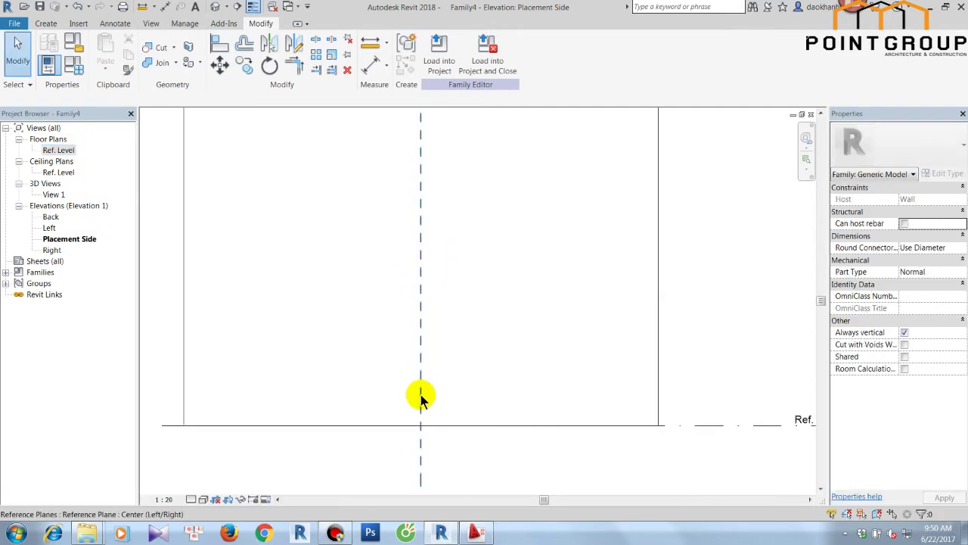
Draw two horizontal reference planes, one just above Ref. Level and one higher up.
click(45, 24)
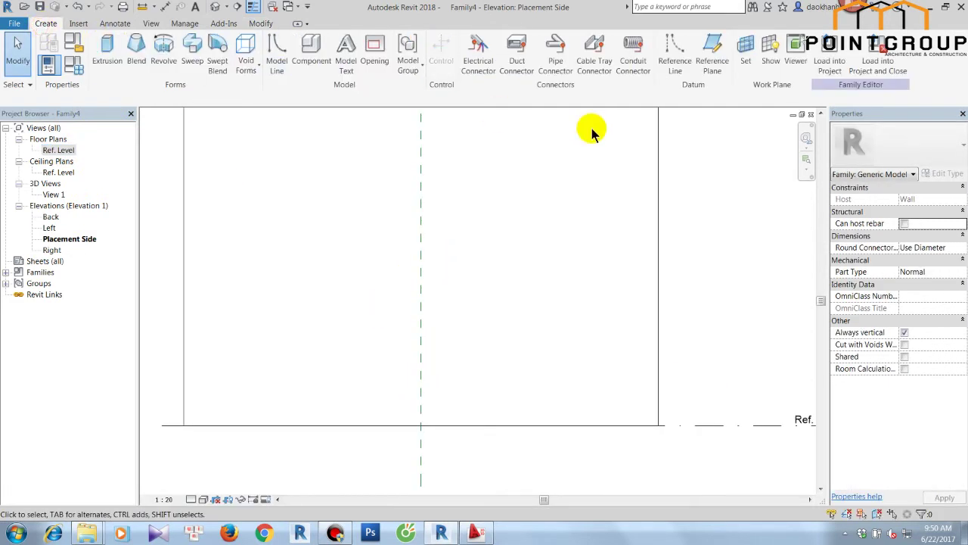
click(681, 46)
scroll(584, 272, down, 1)
click(262, 255)
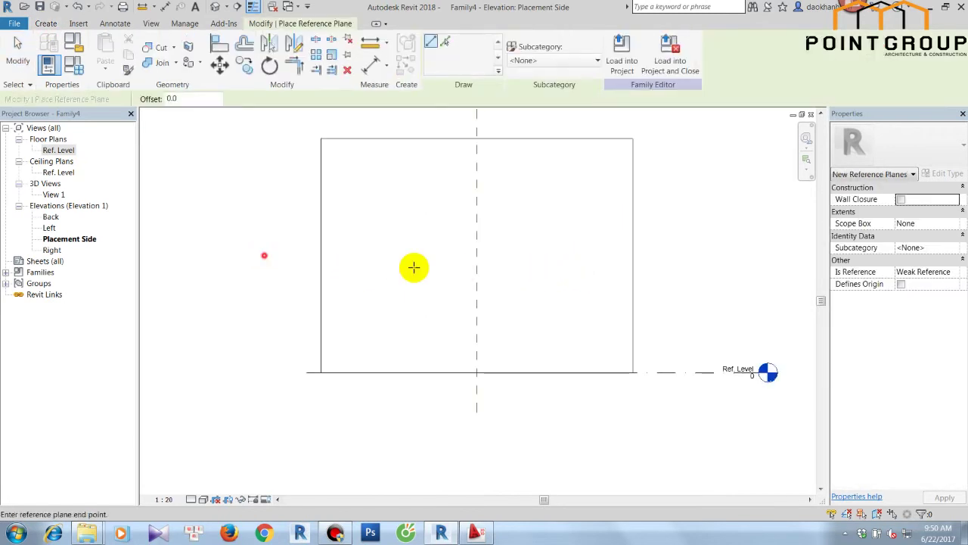
click(704, 256)
click(275, 340)
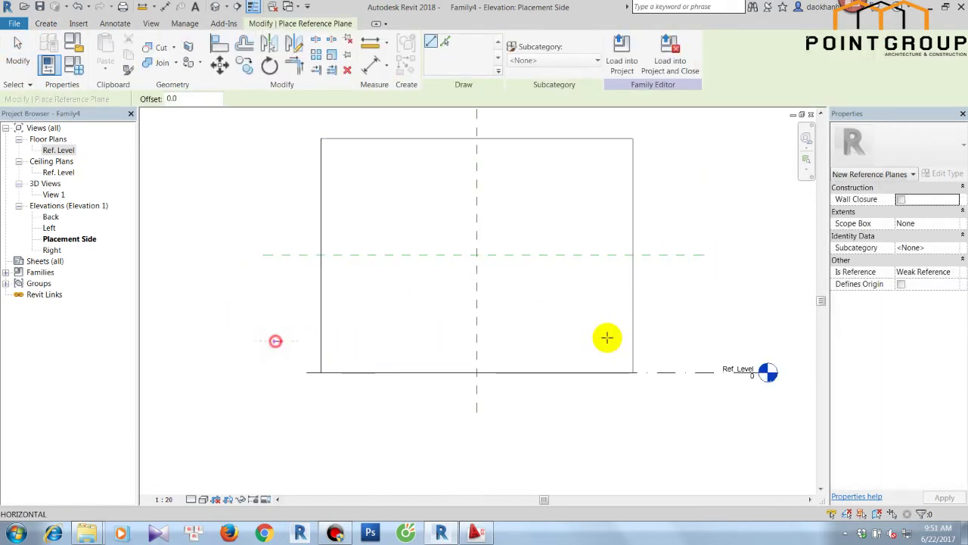
click(716, 340)
key(Escape)
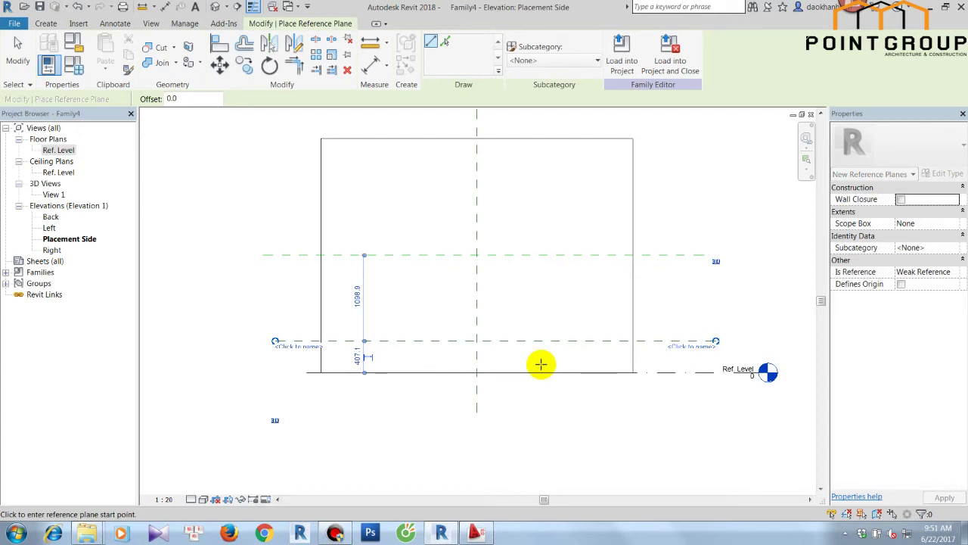
key(Escape)
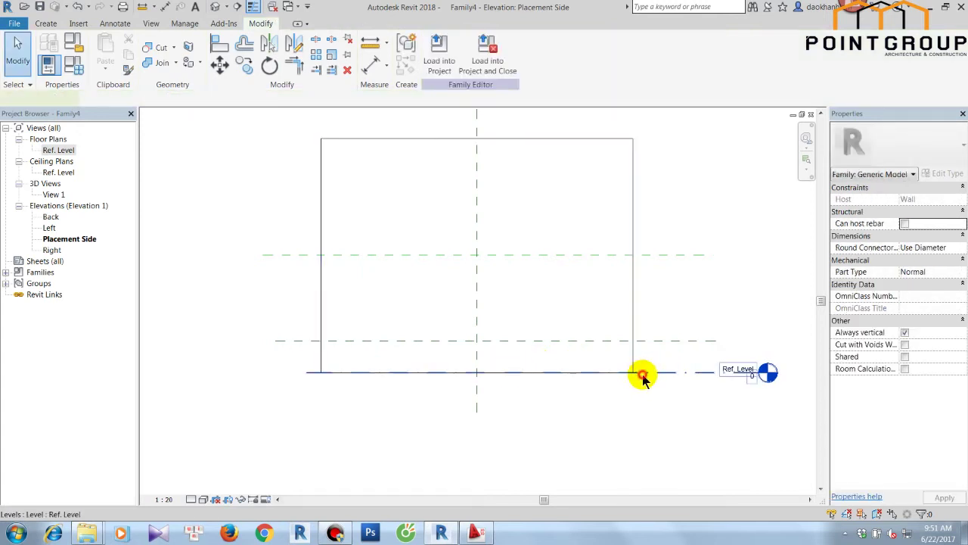
Dimension the lower plane 407 above Ref. Level and the gap between planes as 1099.
click(642, 375)
key(Escape)
key(d)
key(i)
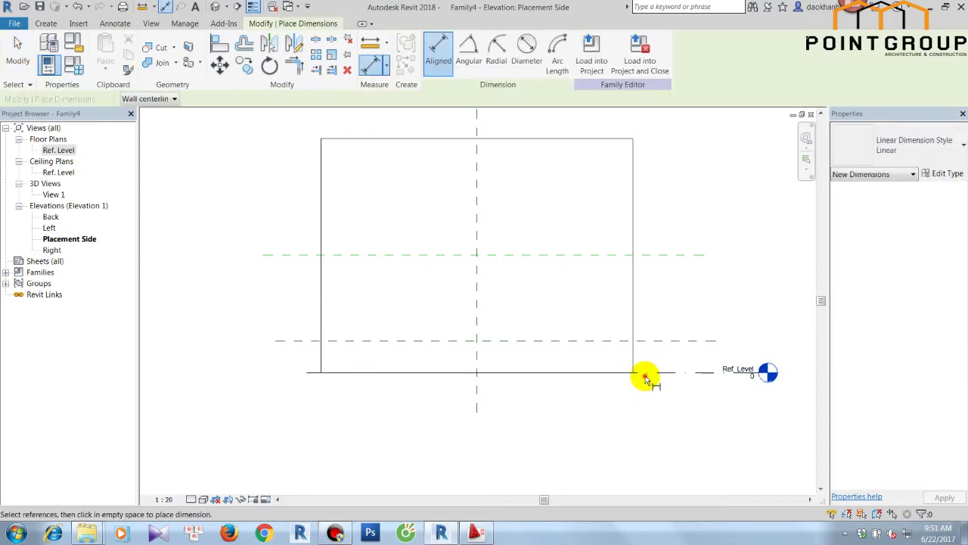
click(642, 370)
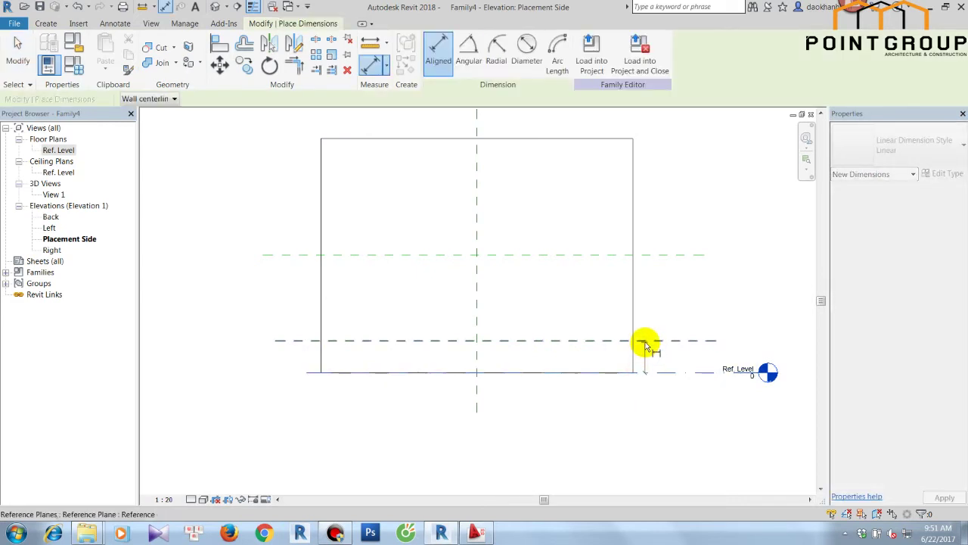
click(646, 342)
click(251, 354)
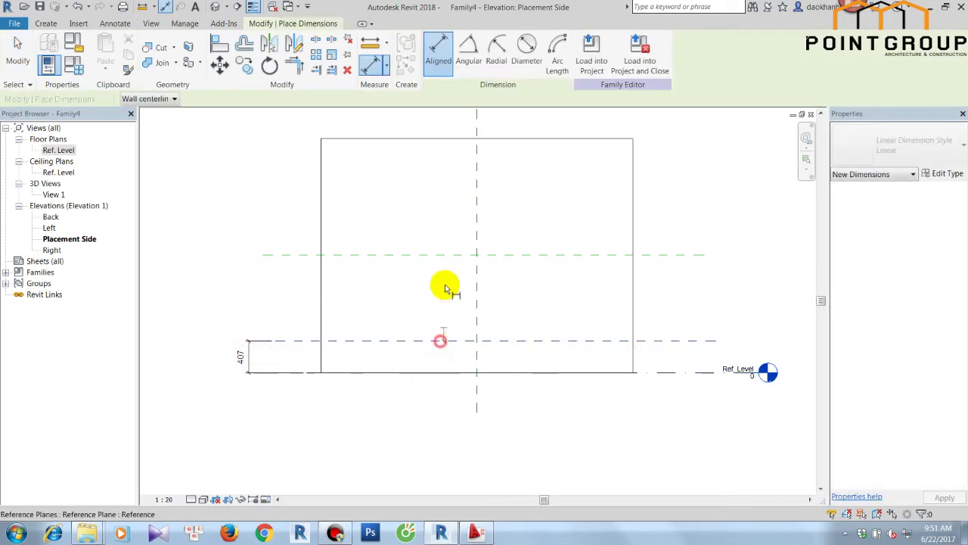
click(439, 255)
click(286, 290)
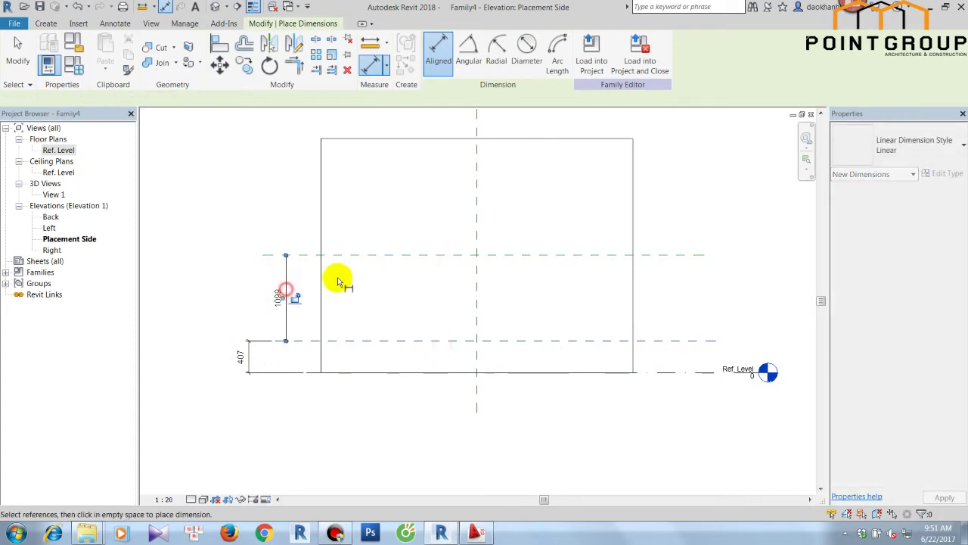
key(Escape)
key(Escape)
Re-centre the elevation and check the 407 dimension.
scroll(497, 283, down, 1)
middle_drag(506, 260, 425, 256)
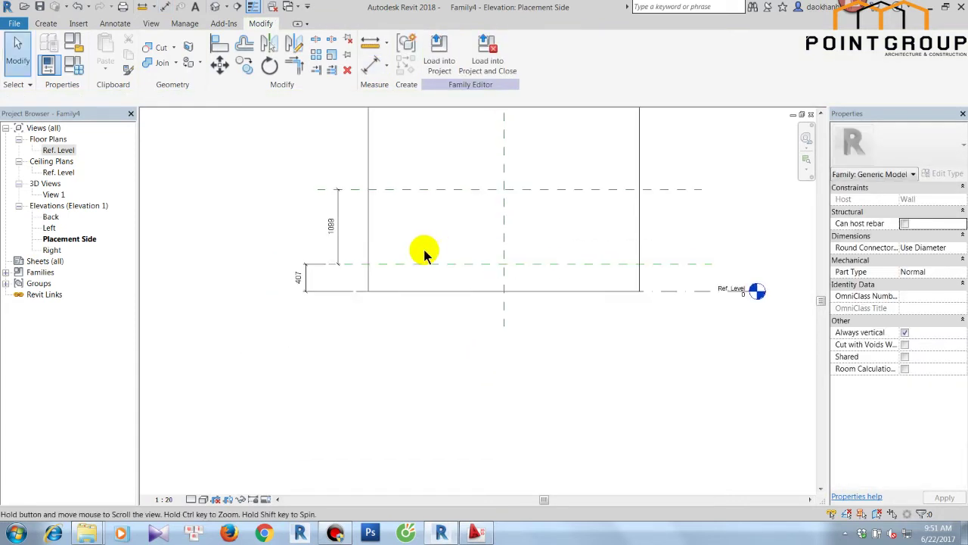
scroll(424, 257, up, 2)
click(422, 258)
key(Escape)
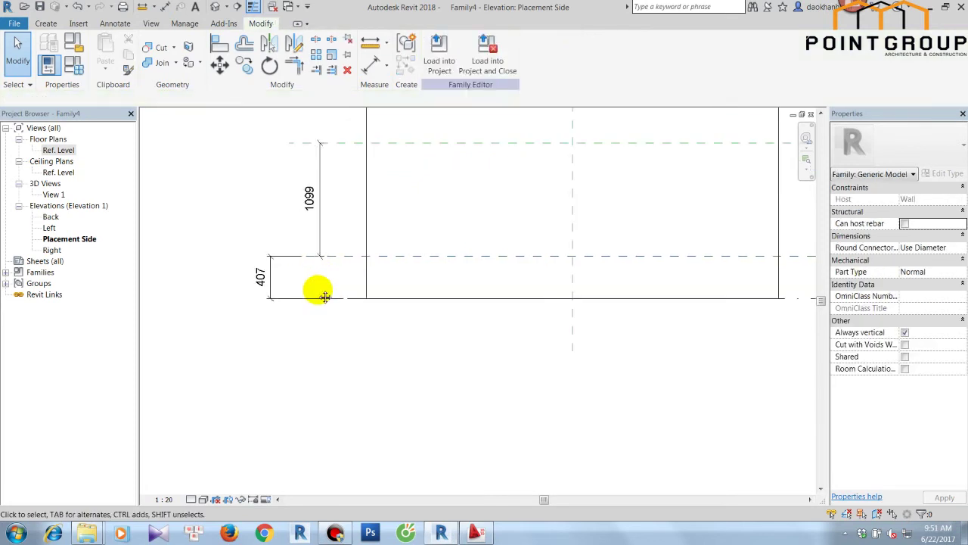
scroll(324, 297, up, 1)
click(273, 281)
scroll(474, 264, down, 2)
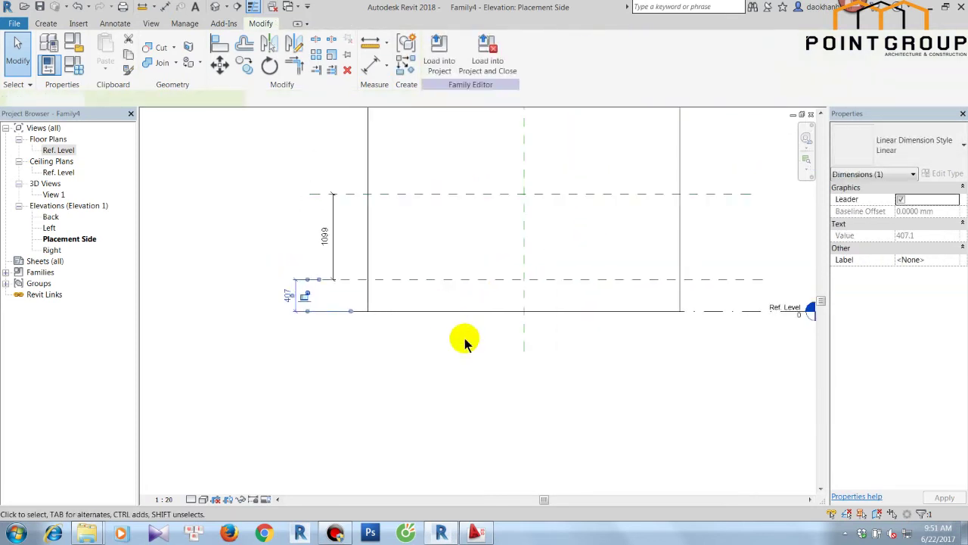
click(482, 371)
Add an overall 1506 dimension from Ref. Level to the upper reference plane.
key(d)
key(i)
scroll(560, 348, up, 1)
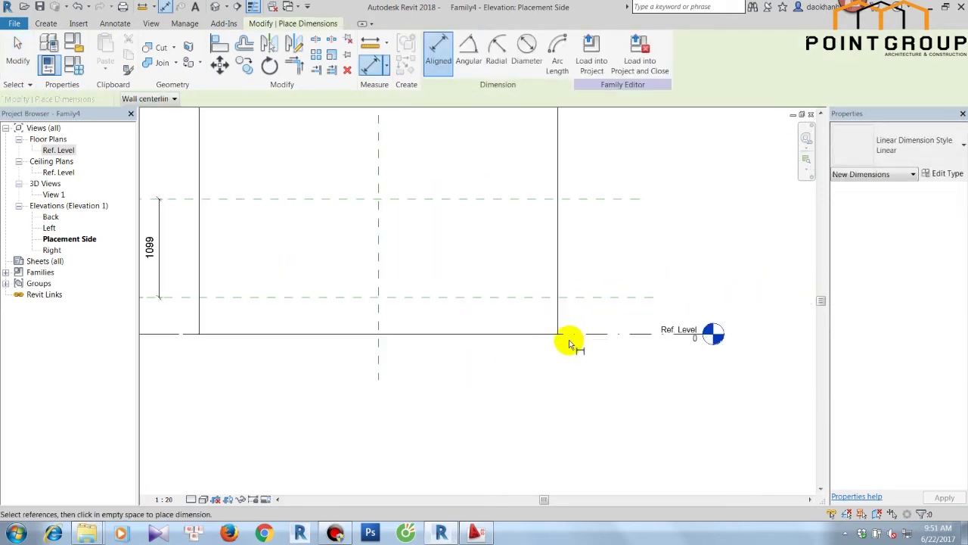
click(569, 333)
click(509, 200)
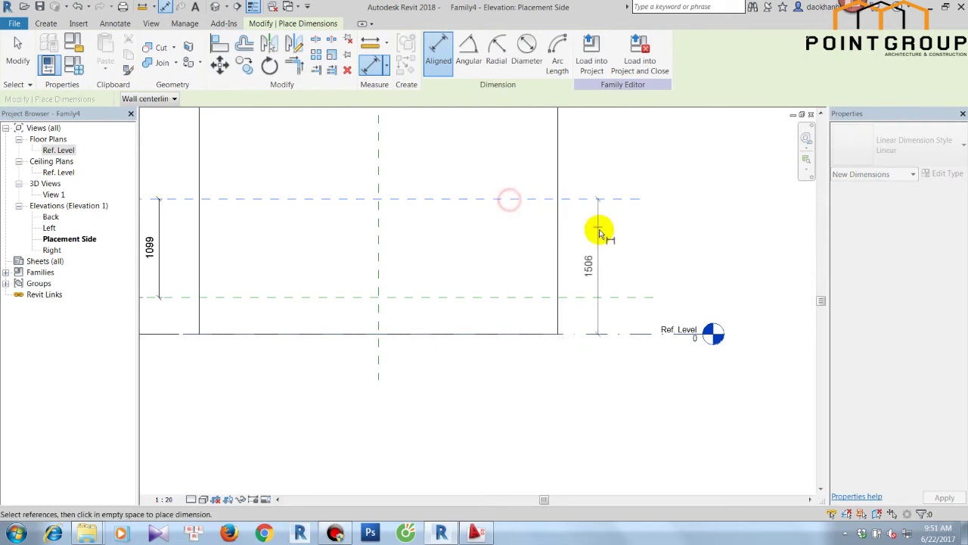
click(617, 232)
click(476, 532)
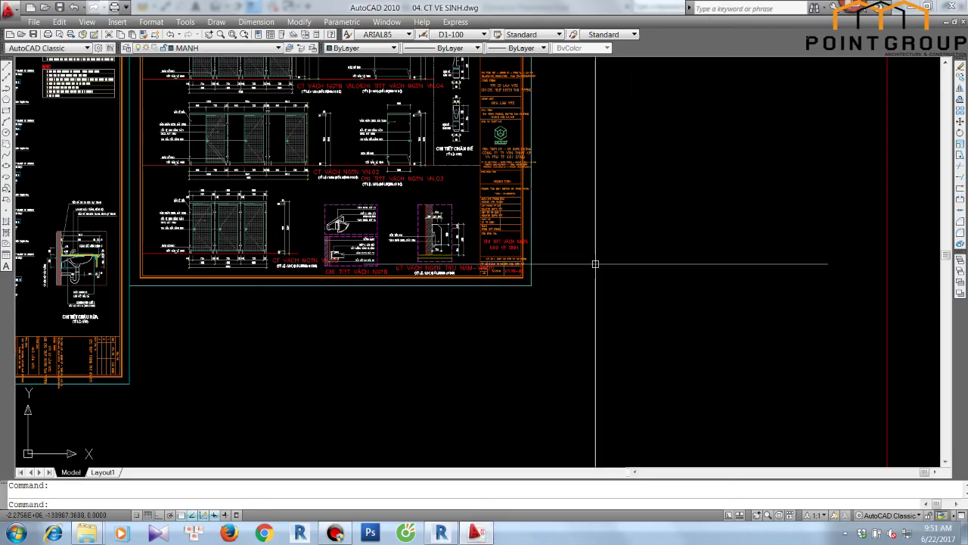
Copy the 450 dimension's properties onto the 700 and 1609 dimensions, making them 350 and 804.
scroll(595, 264, down, 3)
scroll(501, 238, up, 2)
scroll(454, 257, up, 3)
scroll(451, 276, up, 2)
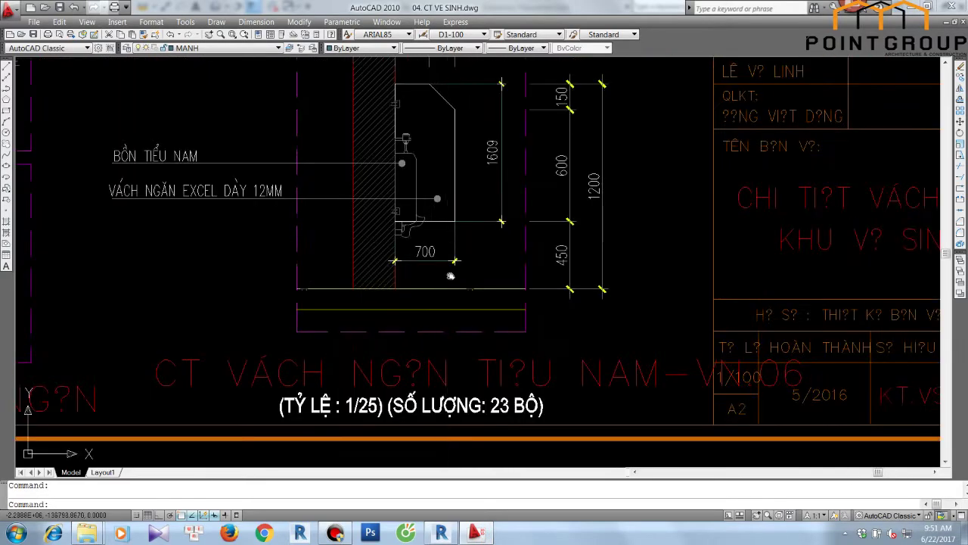
scroll(450, 276, up, 3)
scroll(522, 331, down, 2)
text(m)
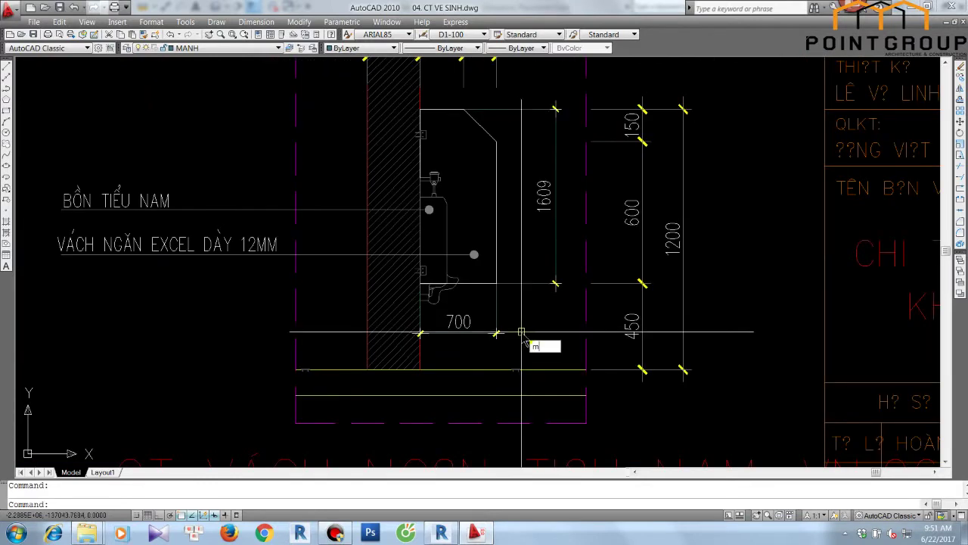
text(a)
key(Return)
click(642, 337)
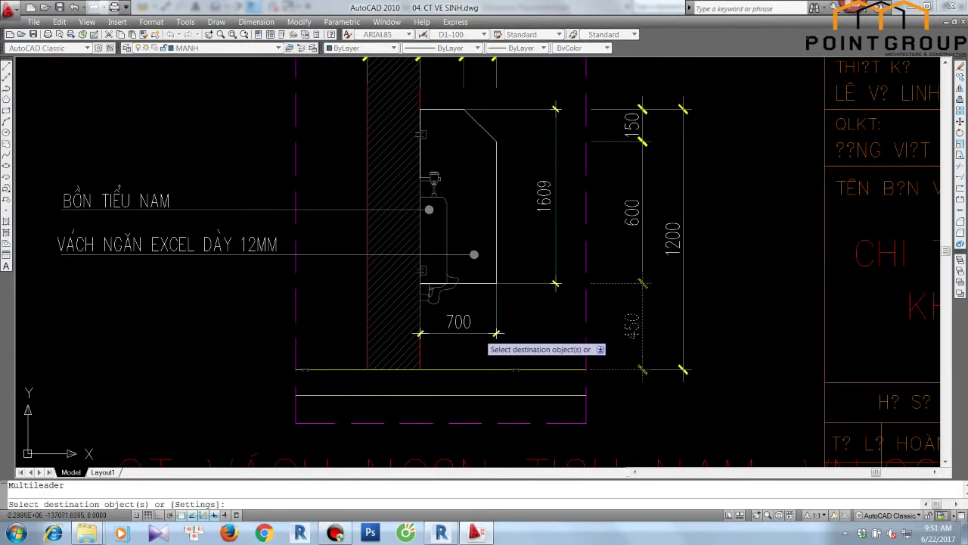
click(488, 337)
click(553, 284)
key(Escape)
Review the updated urinal detail, then minimise AutoCAD to return to Revit.
scroll(560, 231, down, 2)
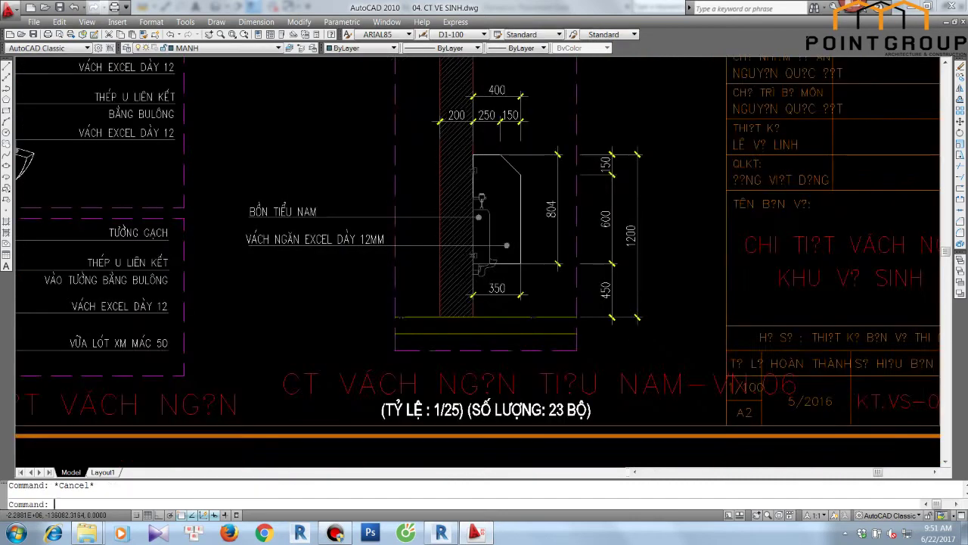
scroll(558, 226, down, 3)
scroll(558, 227, up, 3)
scroll(558, 226, up, 2)
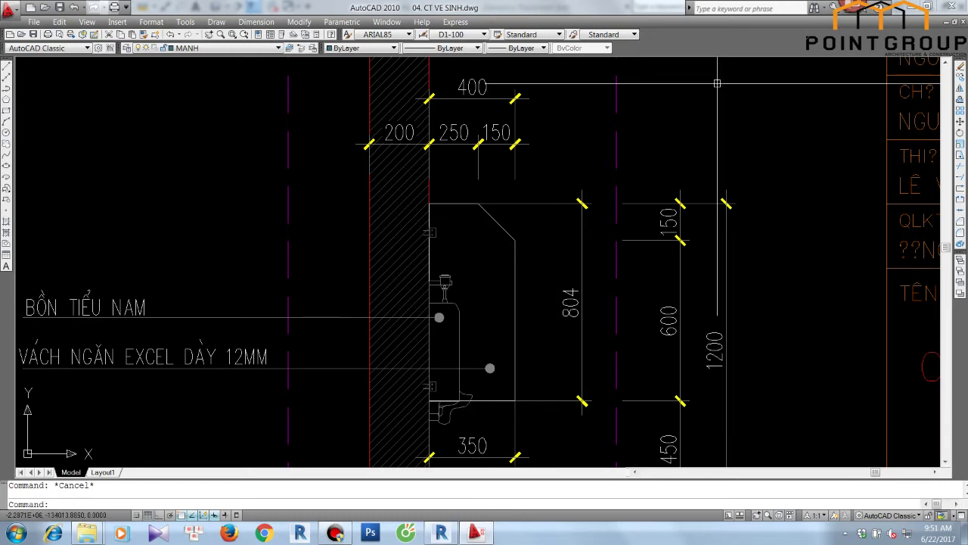
middle_drag(517, 187, 500, 180)
scroll(496, 174, down, 1)
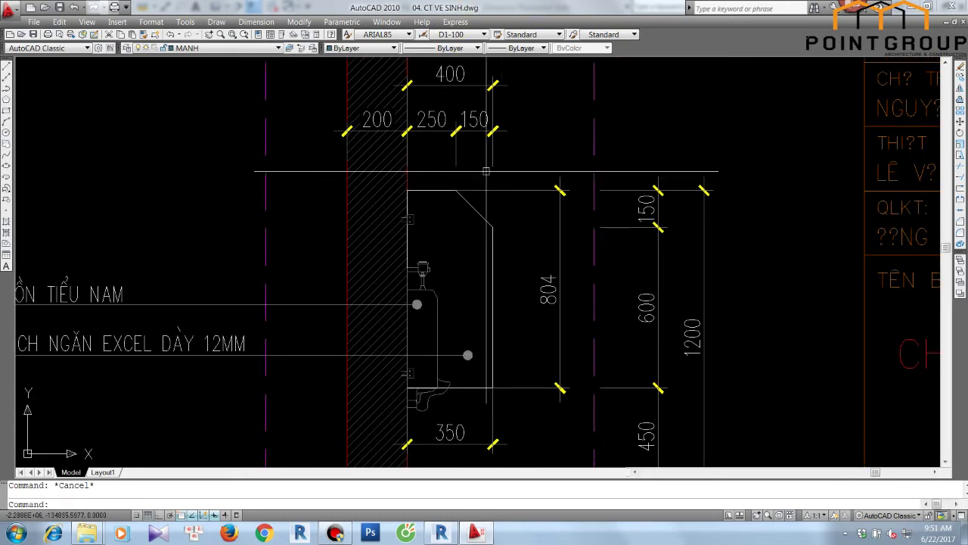
scroll(492, 172, up, 2)
scroll(488, 162, down, 2)
scroll(487, 159, down, 1)
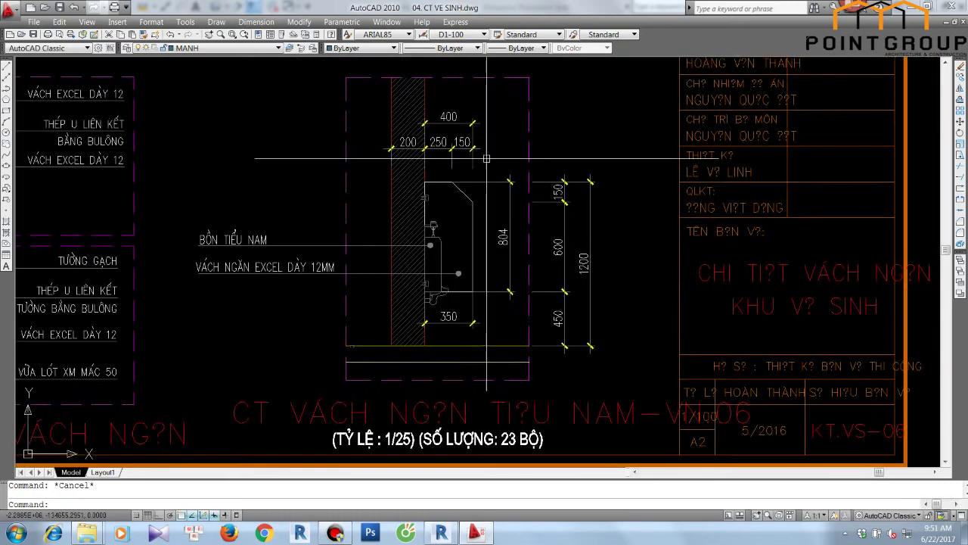
click(916, 11)
Open the Ref. Level floor plan and check the Back reference plane there.
scroll(552, 245, down, 1)
scroll(338, 258, up, 1)
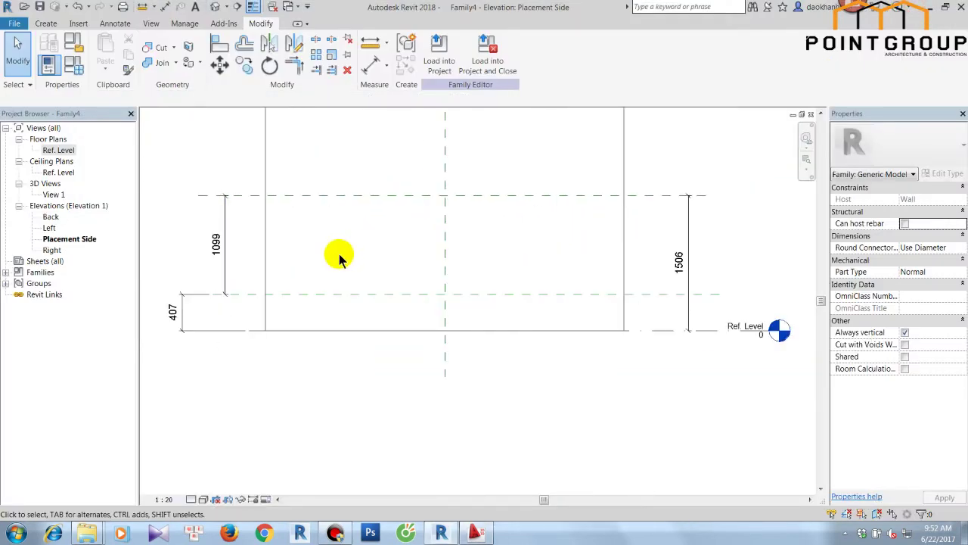
scroll(529, 242, down, 1)
scroll(472, 257, up, 1)
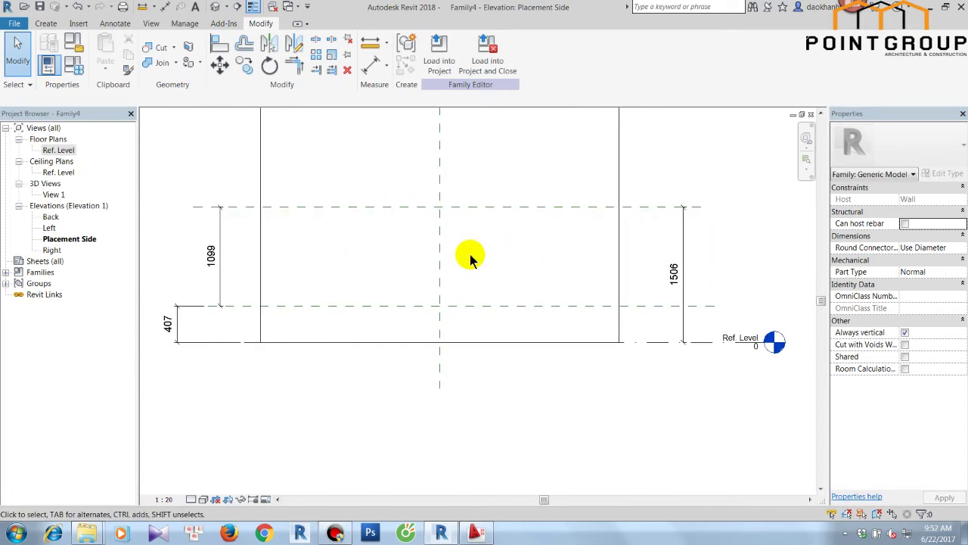
scroll(452, 274, down, 1)
scroll(450, 250, up, 1)
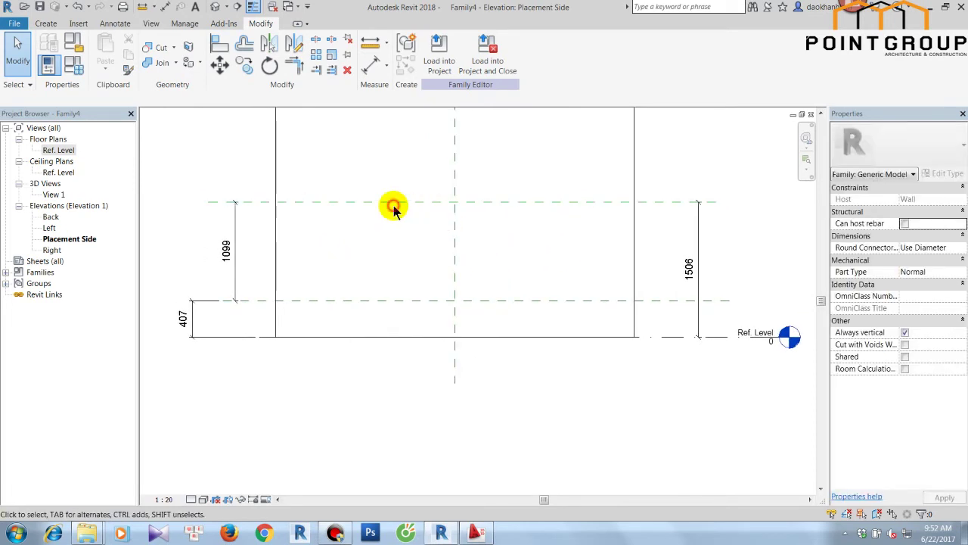
click(394, 202)
click(417, 252)
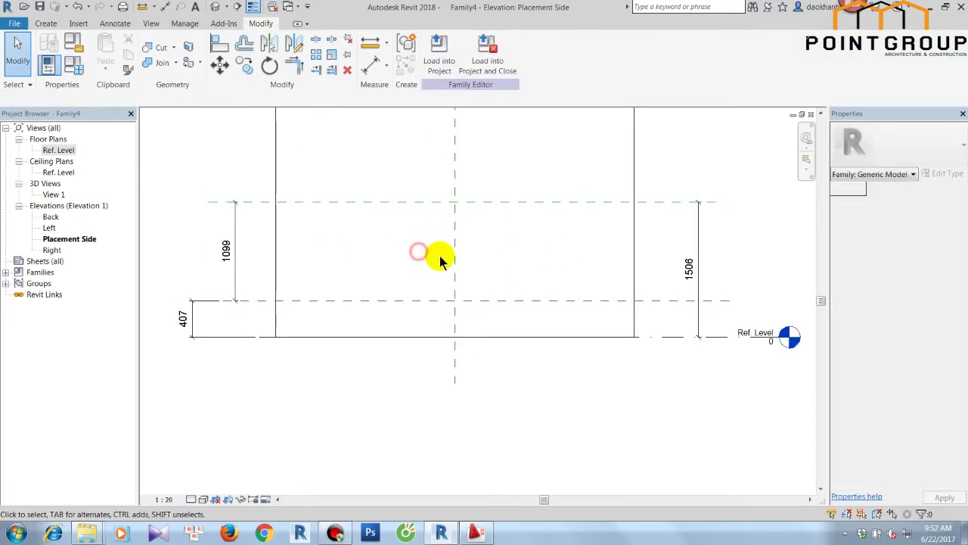
double_click(62, 150)
scroll(352, 281, up, 1)
scroll(353, 337, down, 3)
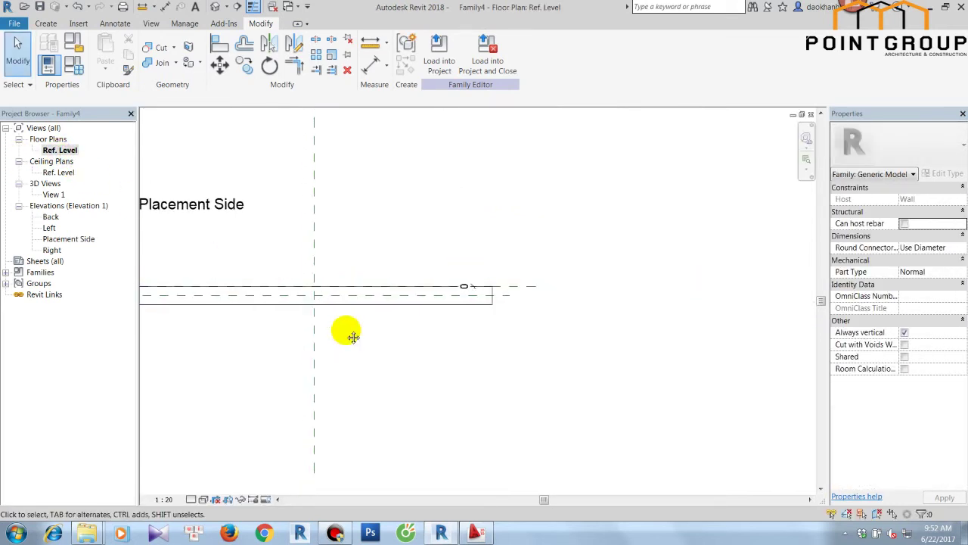
scroll(353, 336, up, 2)
mouse_move(396, 298)
middle_down()
mouse_move(440, 341)
mouse_move(445, 326)
middle_up()
click(671, 340)
click(481, 263)
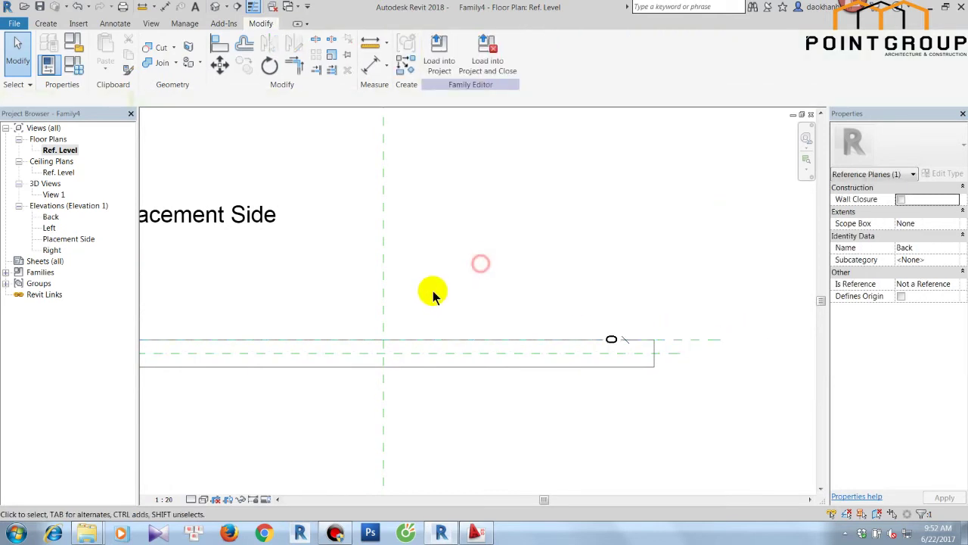
scroll(439, 292, down, 1)
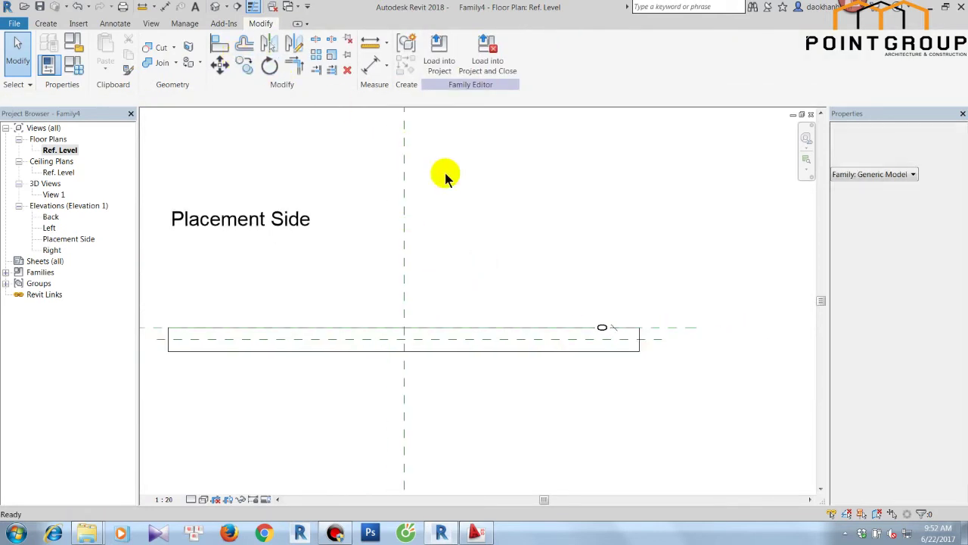
Start and cancel an extrusion sketch, view the Left elevation, then return to Ref. Level.
click(46, 22)
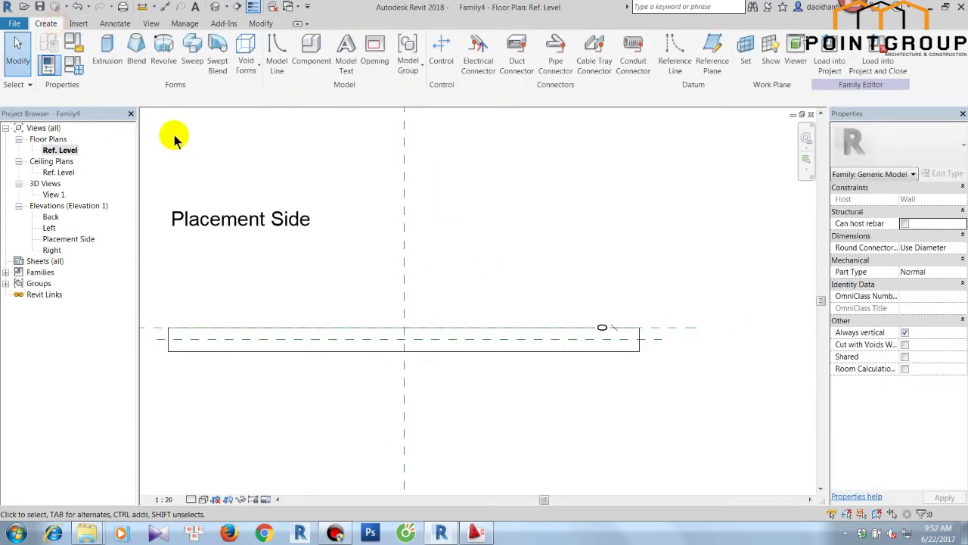
click(106, 47)
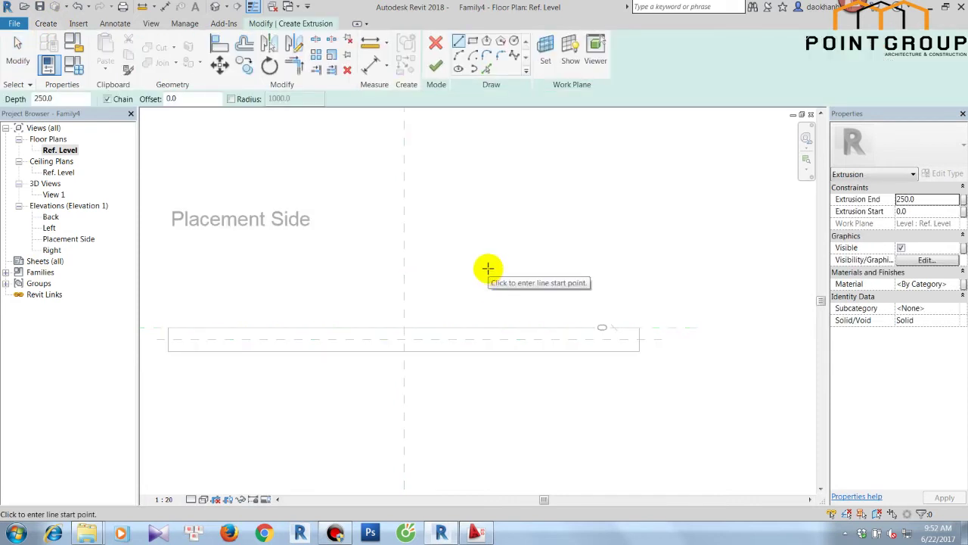
click(436, 43)
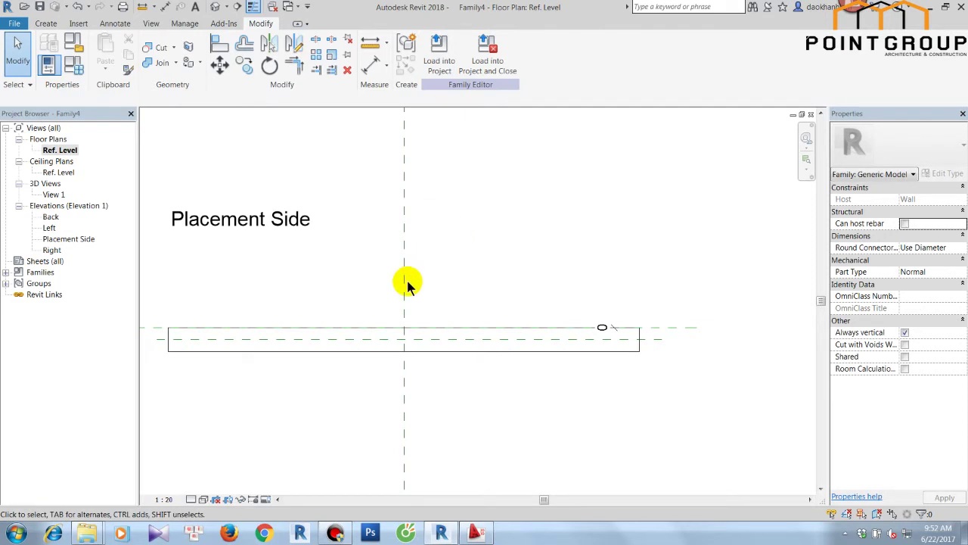
double_click(49, 227)
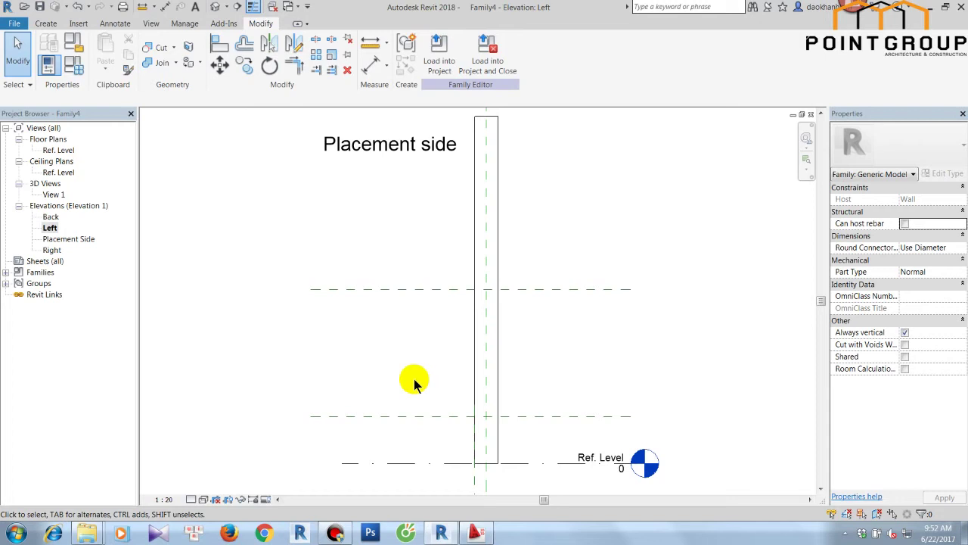
double_click(59, 150)
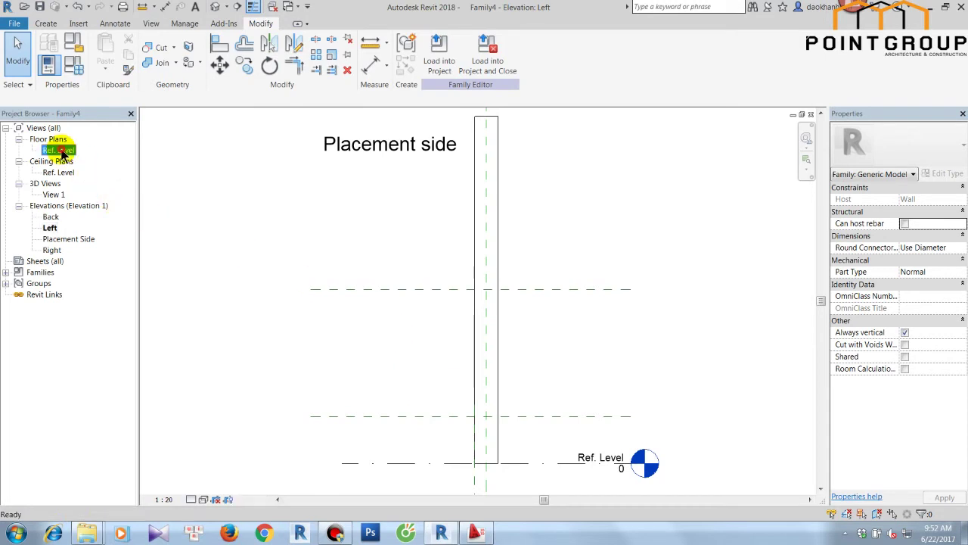
Draw two vertical reference planes, one each side of the centre plane.
click(404, 303)
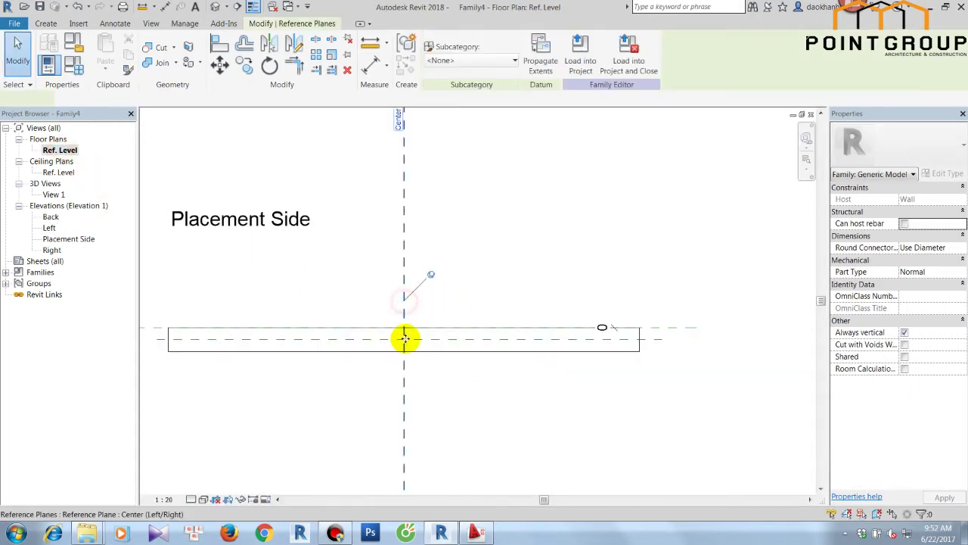
scroll(404, 335, up, 2)
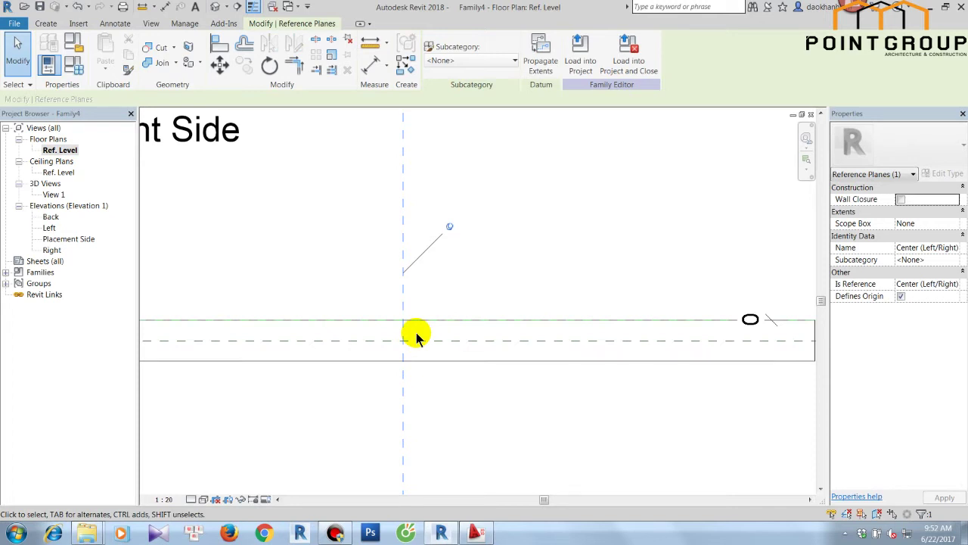
click(45, 23)
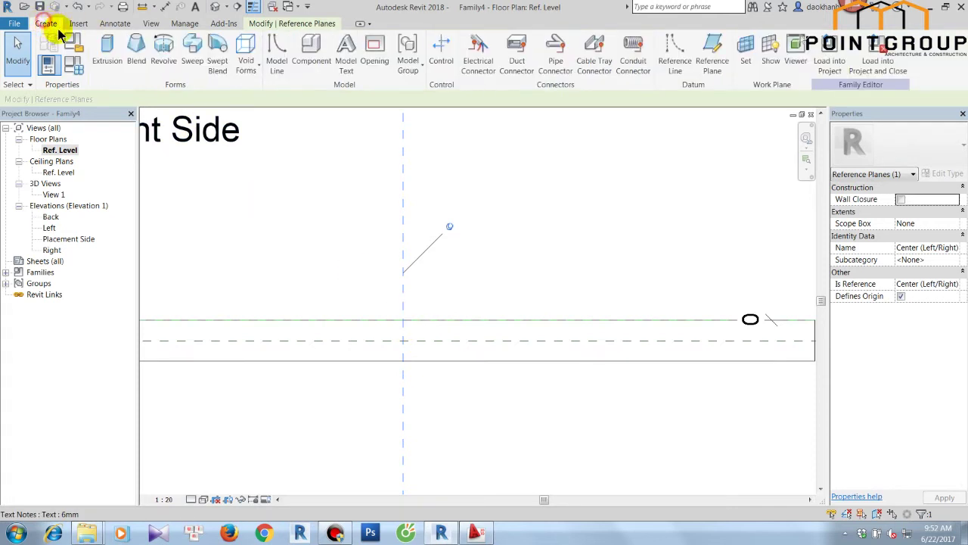
click(711, 56)
click(413, 226)
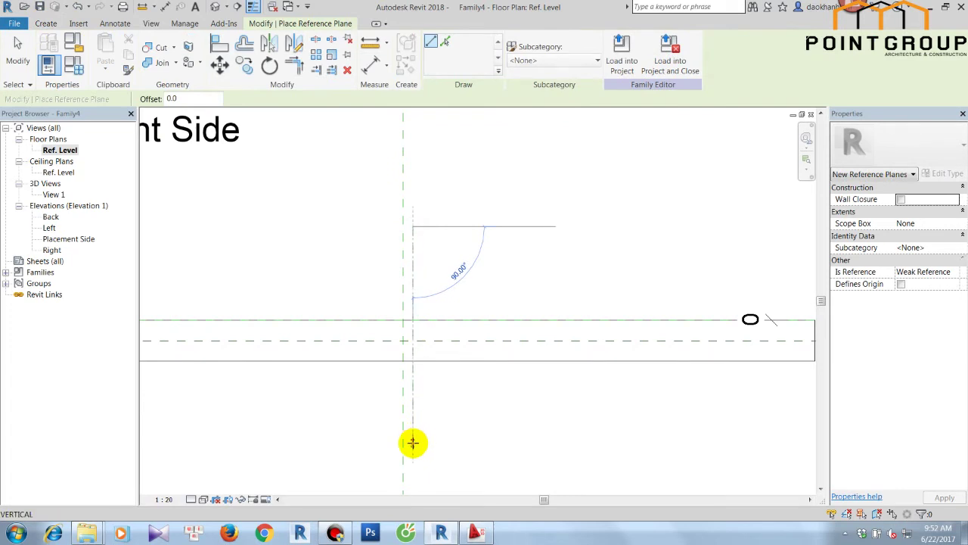
click(412, 443)
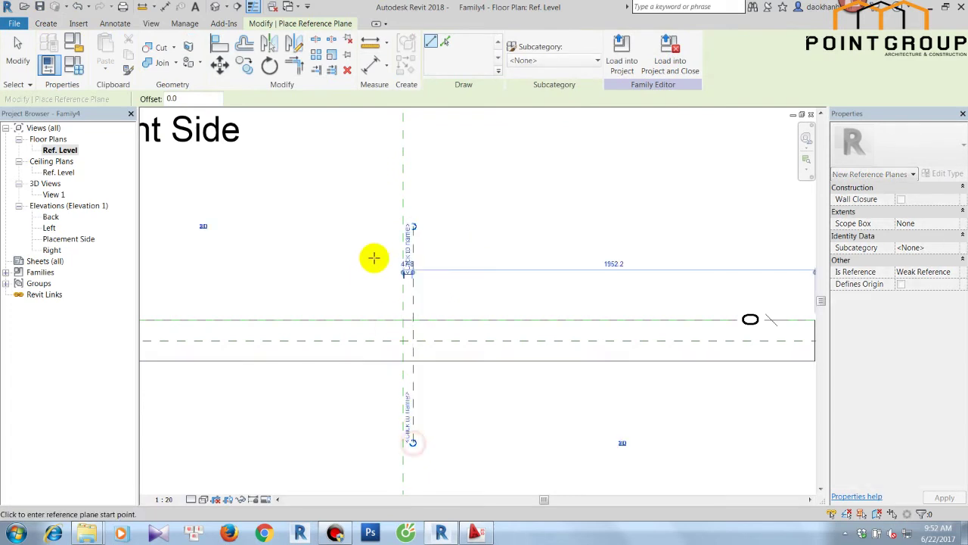
click(394, 224)
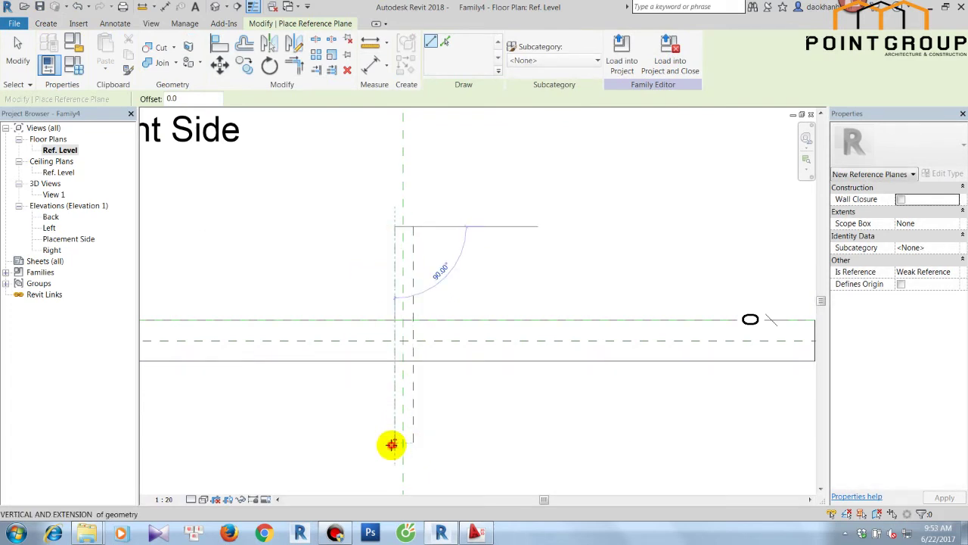
click(391, 444)
scroll(410, 406, up, 3)
key(Escape)
Dimension the three vertical planes and set the dimension to EQ so they're equally spaced.
key(i)
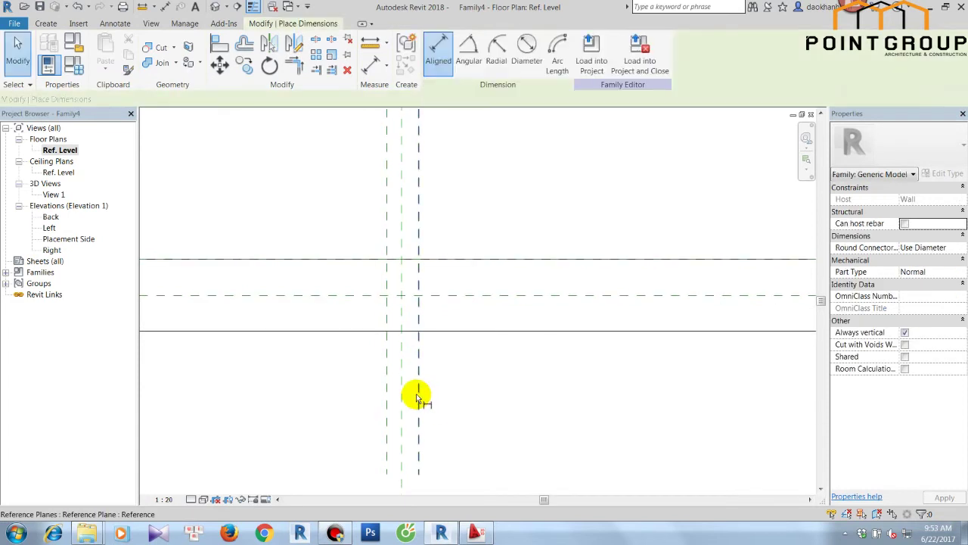
click(416, 393)
middle_drag(386, 394, 400, 484)
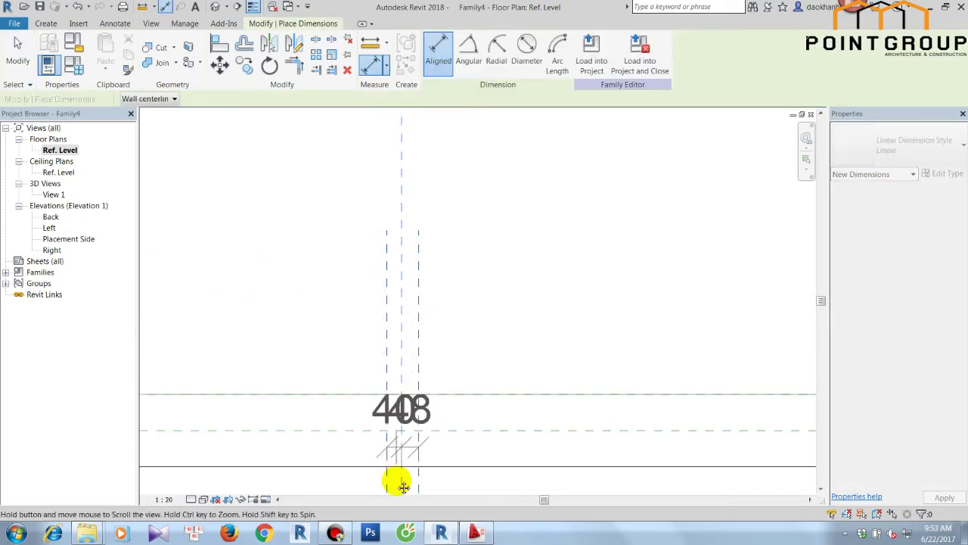
click(427, 318)
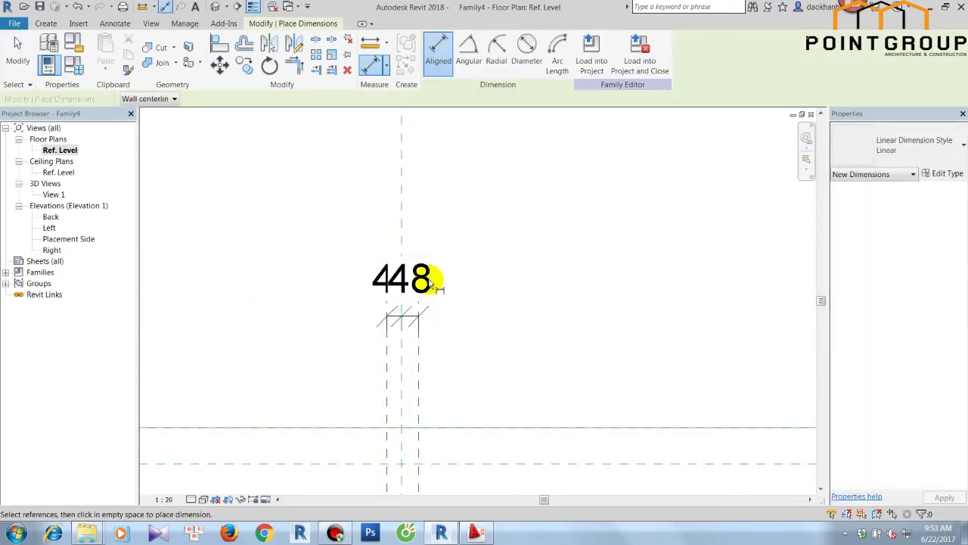
key(Escape)
click(427, 279)
click(406, 227)
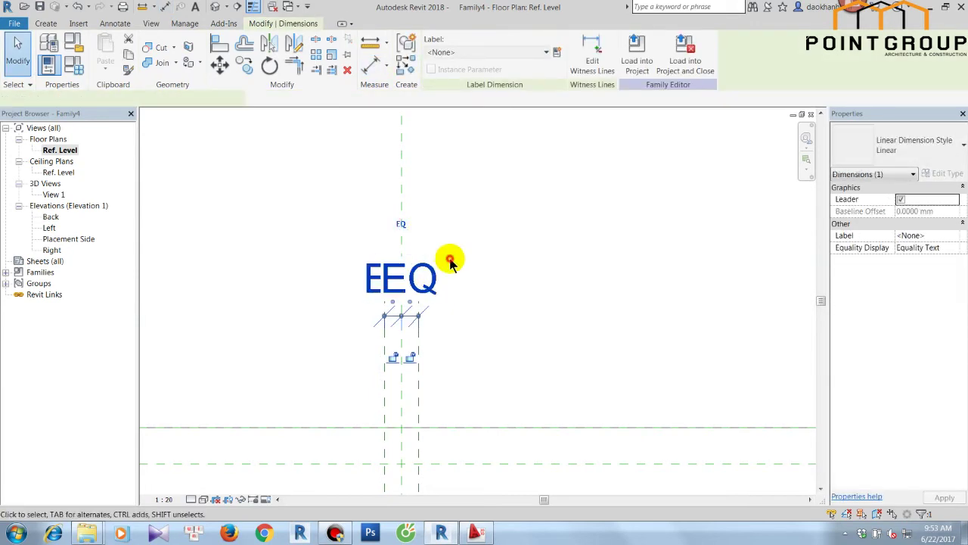
click(454, 264)
middle_drag(465, 277, 454, 106)
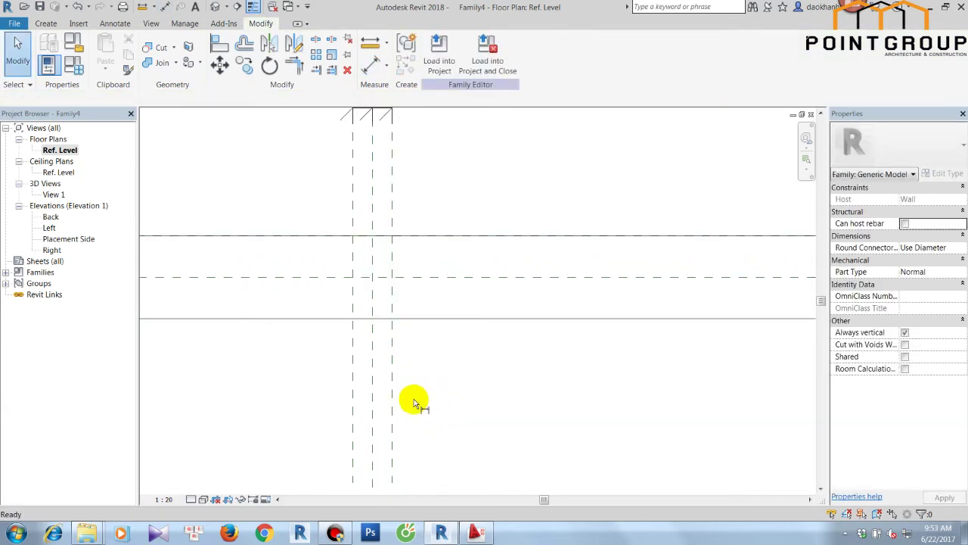
Add a 96 overall dimension across the two outer reference planes using DI.
key(d)
key(i)
click(354, 426)
click(365, 430)
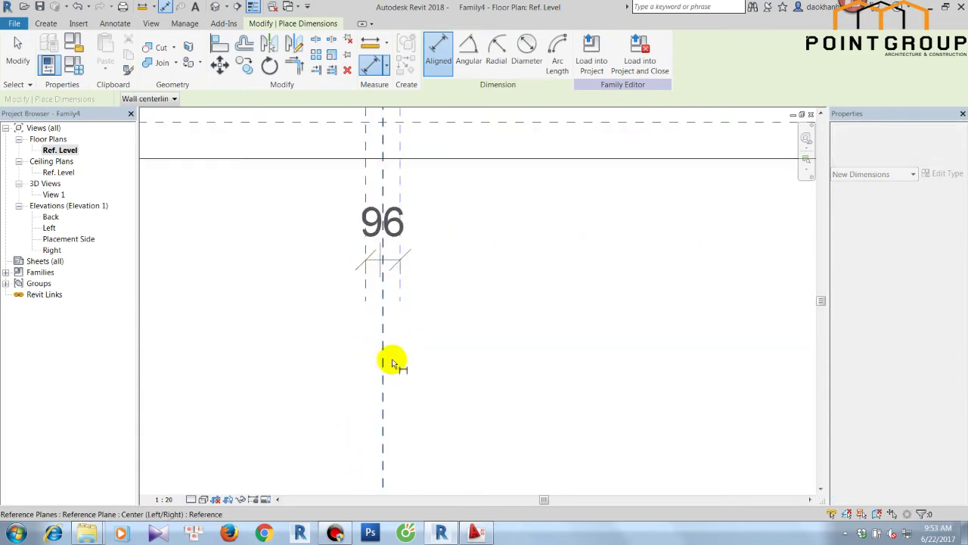
scroll(389, 363, down, 1)
key(Escape)
click(399, 407)
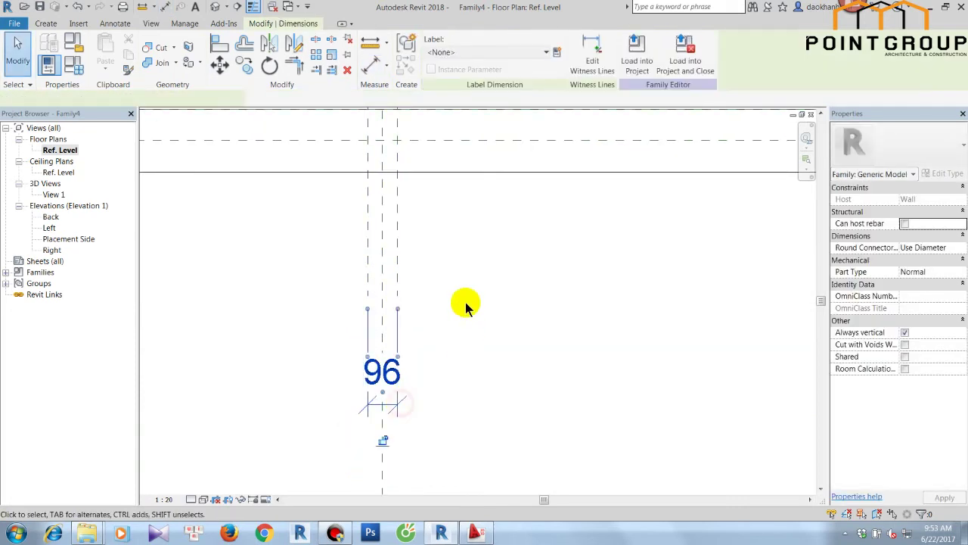
middle_drag(464, 303, 469, 326)
click(469, 326)
Open the Left elevation and start a new extrusion sketch.
key(Escape)
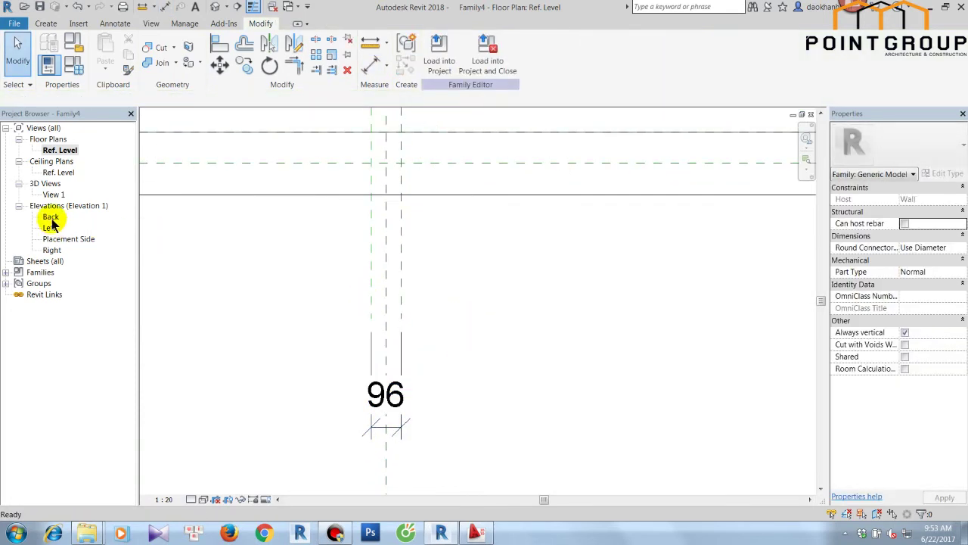
double_click(50, 229)
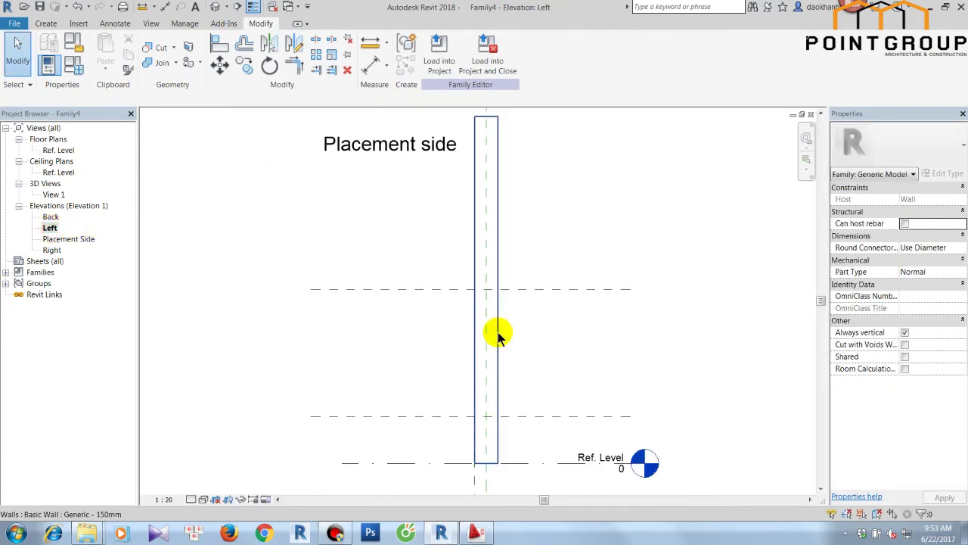
middle_drag(497, 336, 450, 280)
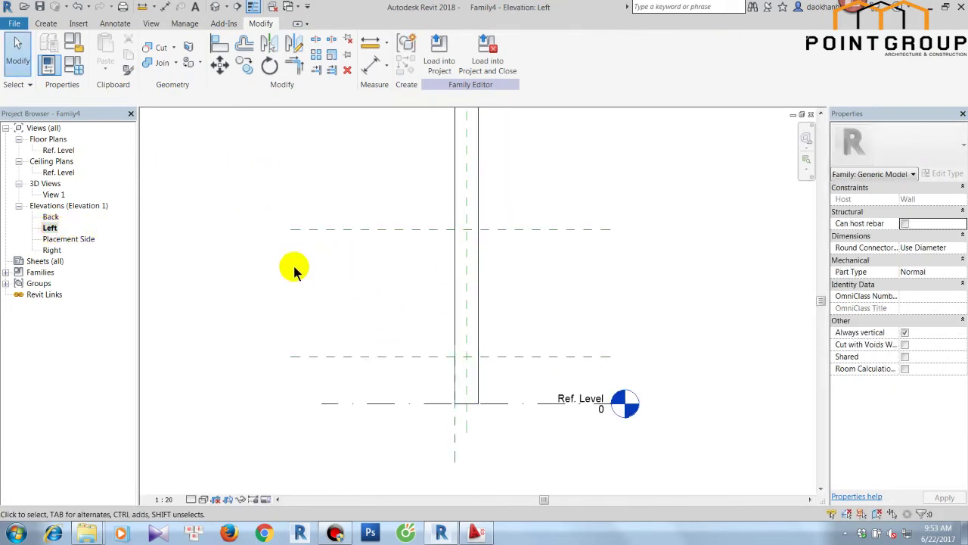
middle_drag(413, 328, 426, 348)
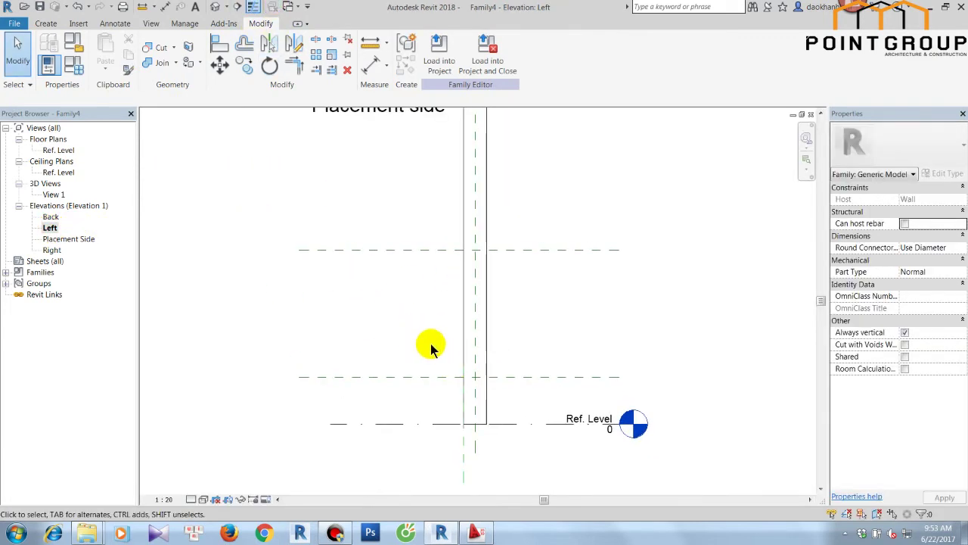
scroll(421, 341, down, 2)
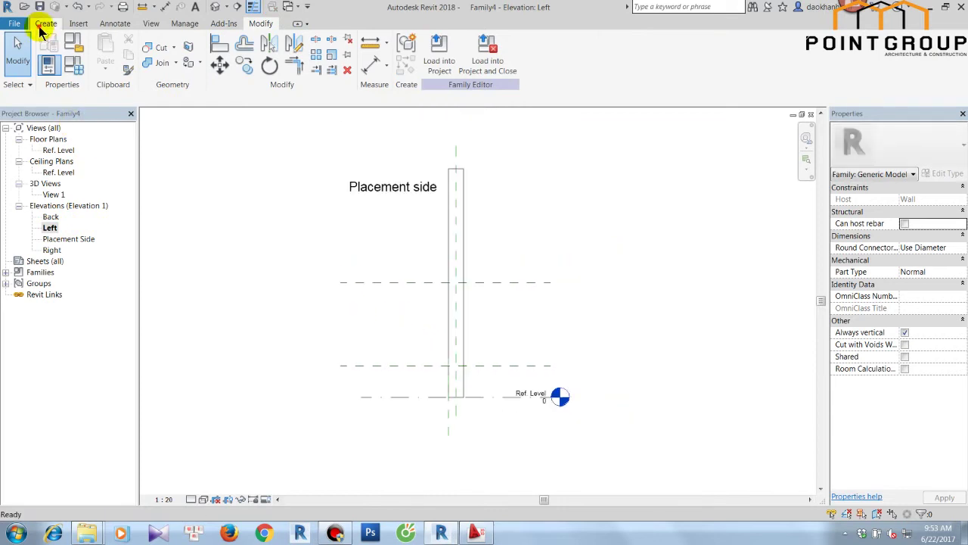
click(41, 27)
click(104, 47)
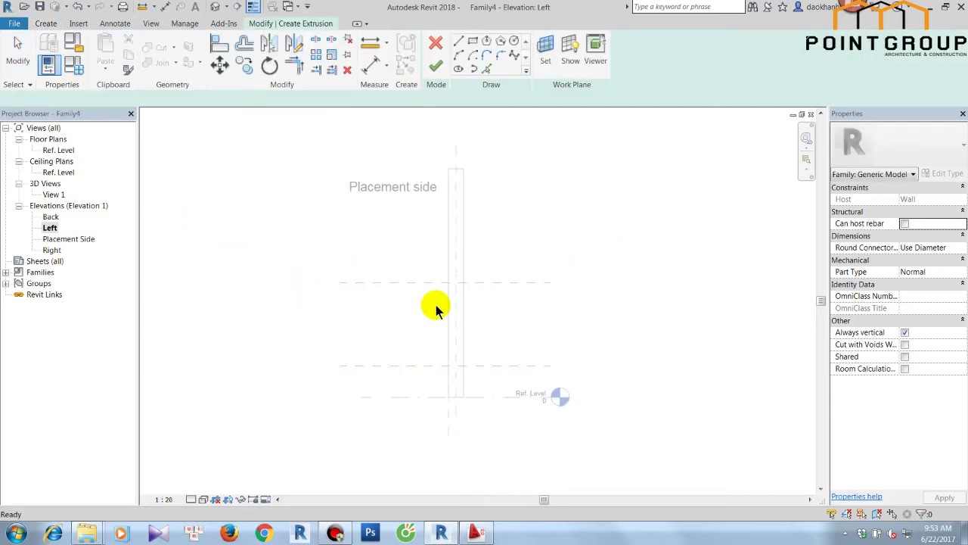
scroll(436, 310, up, 1)
scroll(424, 280, up, 2)
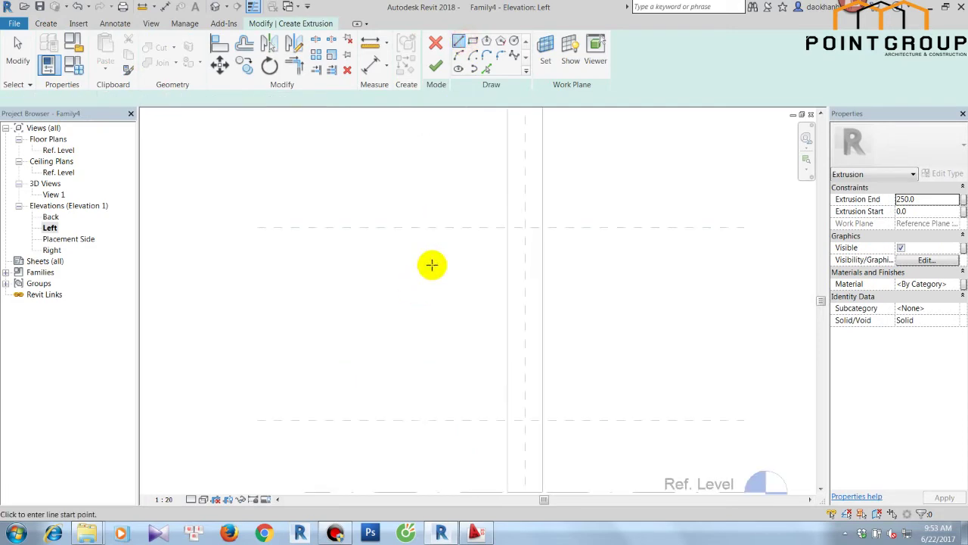
click(481, 533)
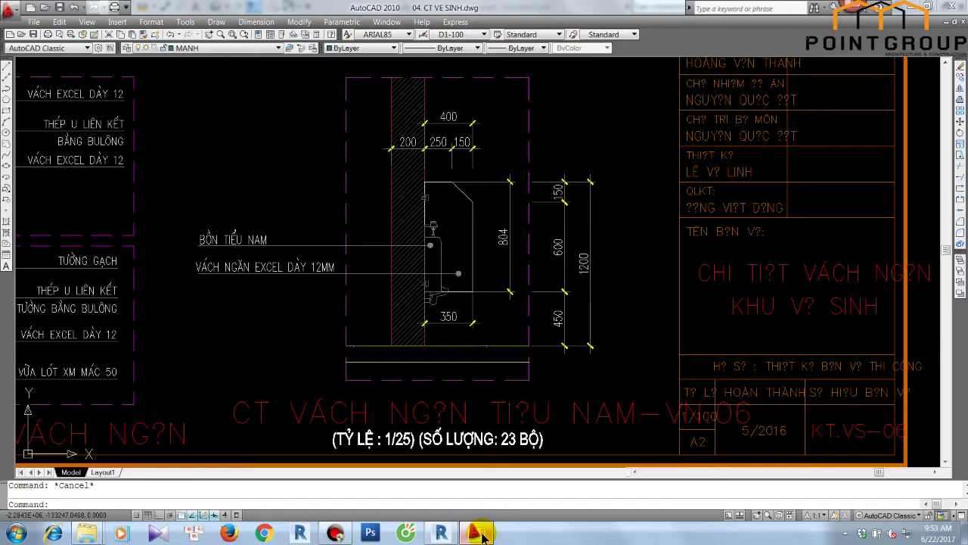
click(481, 533)
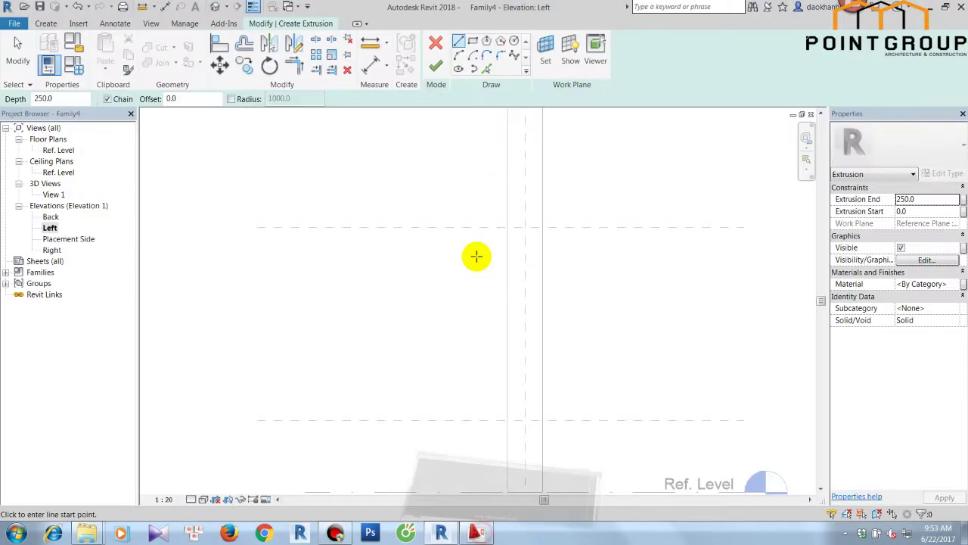
Sketch the 250 top line at the wall and the 400 bottom line.
click(509, 226)
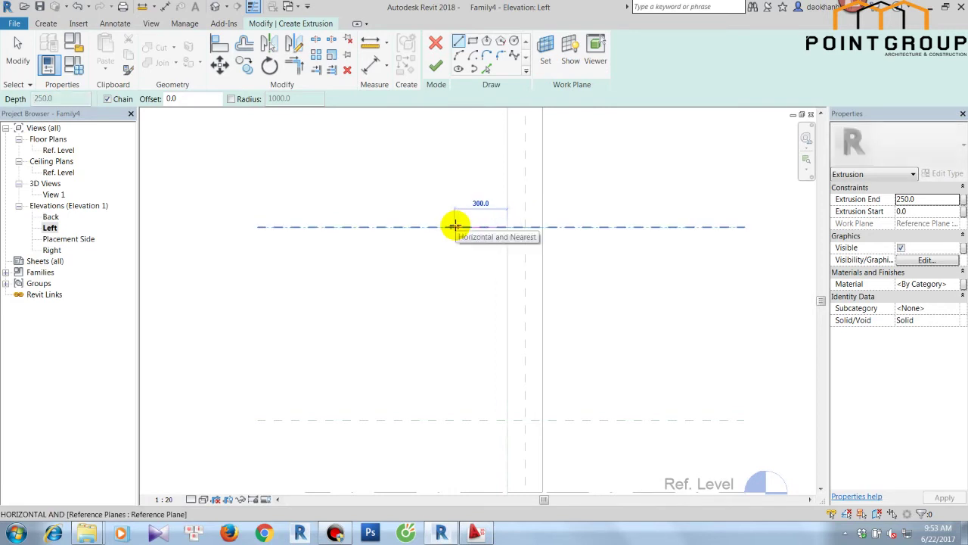
text(250)
key(Return)
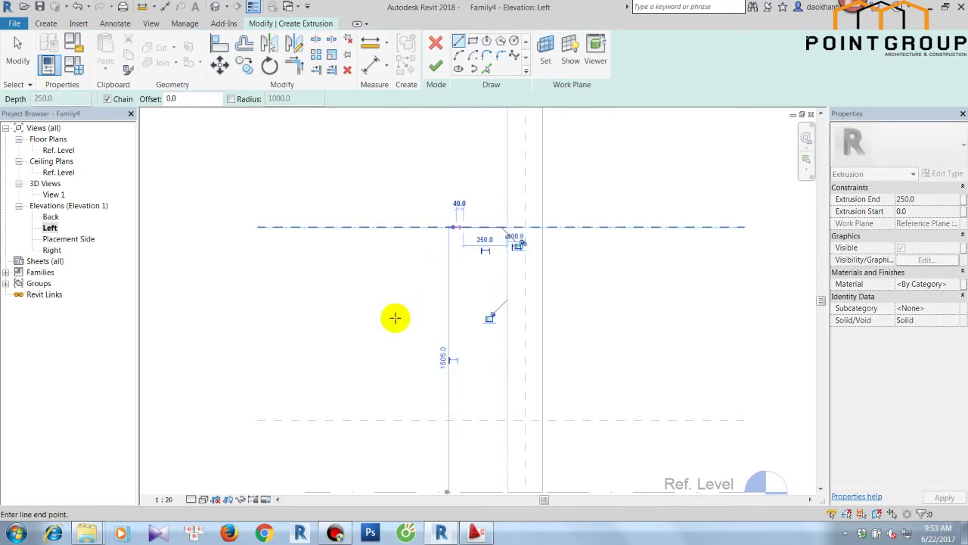
key(Escape)
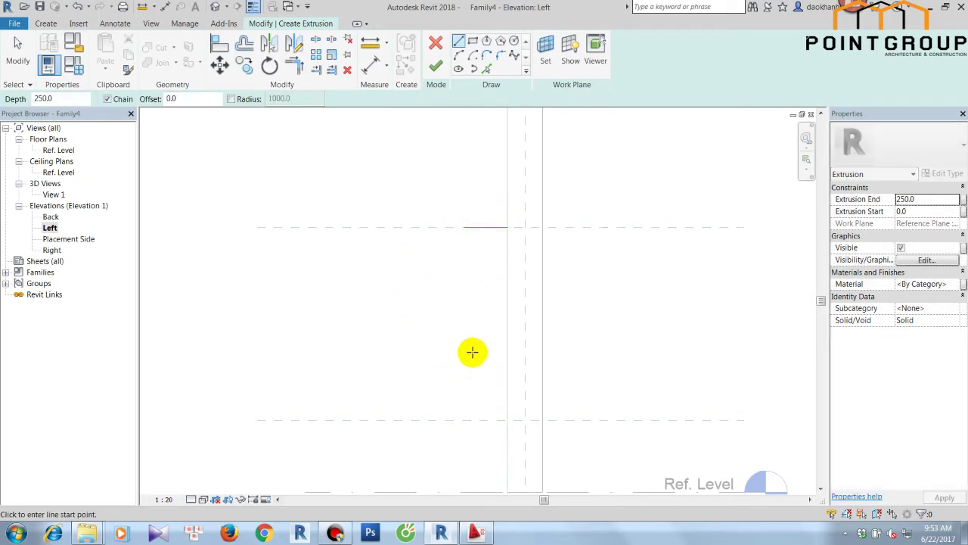
scroll(477, 348, down, 2)
scroll(479, 345, up, 1)
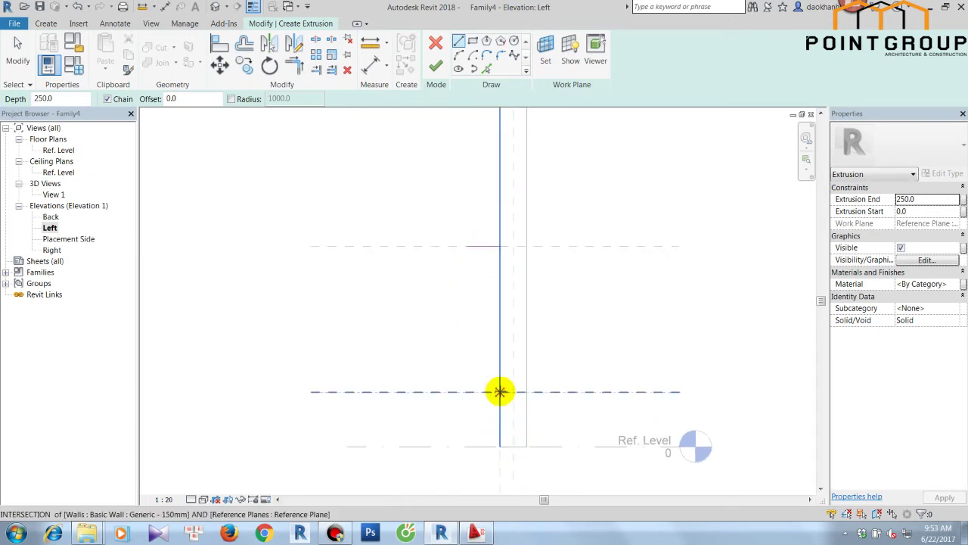
click(499, 391)
text(350)
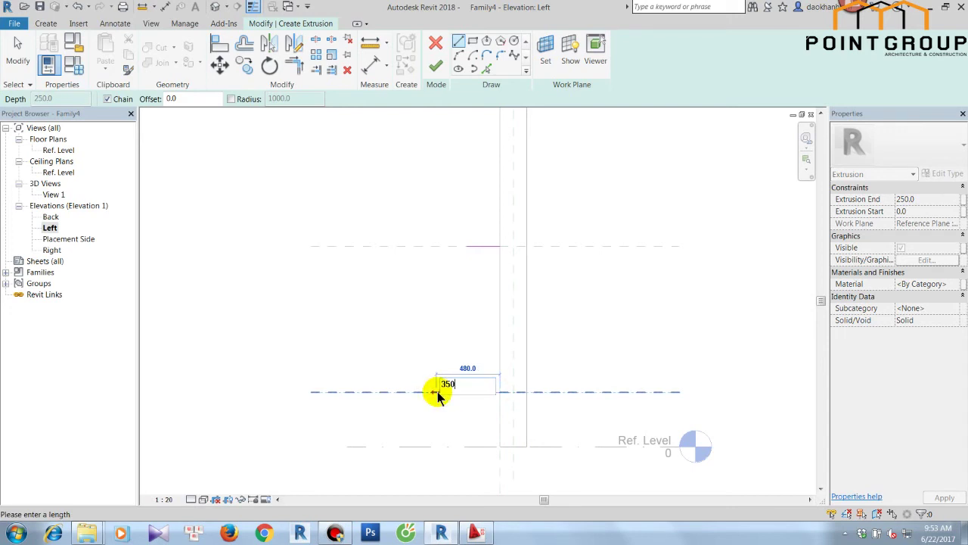
text(400)
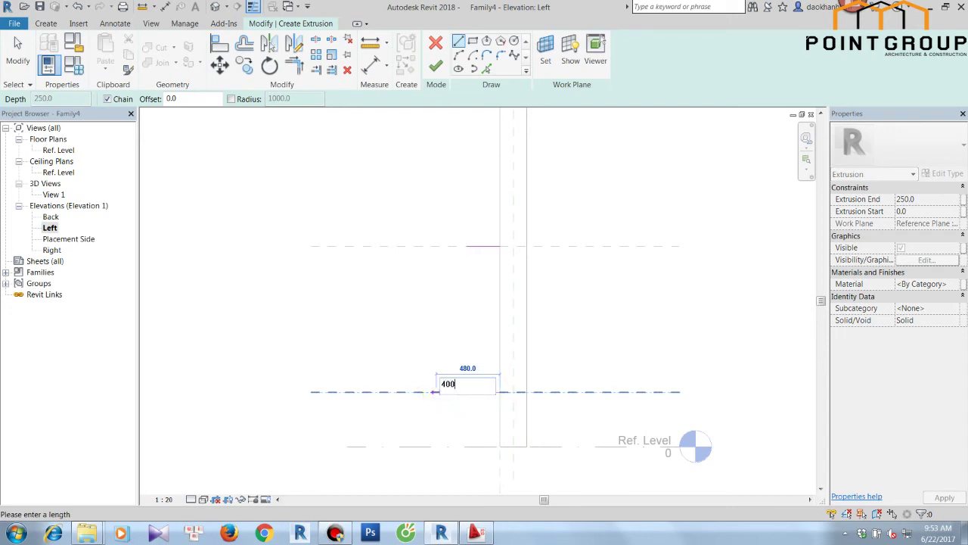
key(Return)
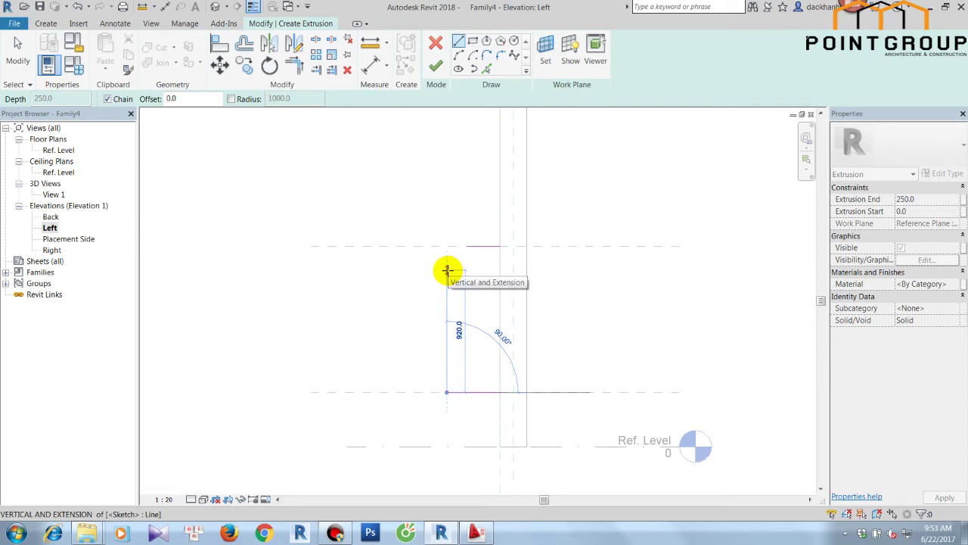
Sketch the vertical left line of the profile with length 600.
click(482, 534)
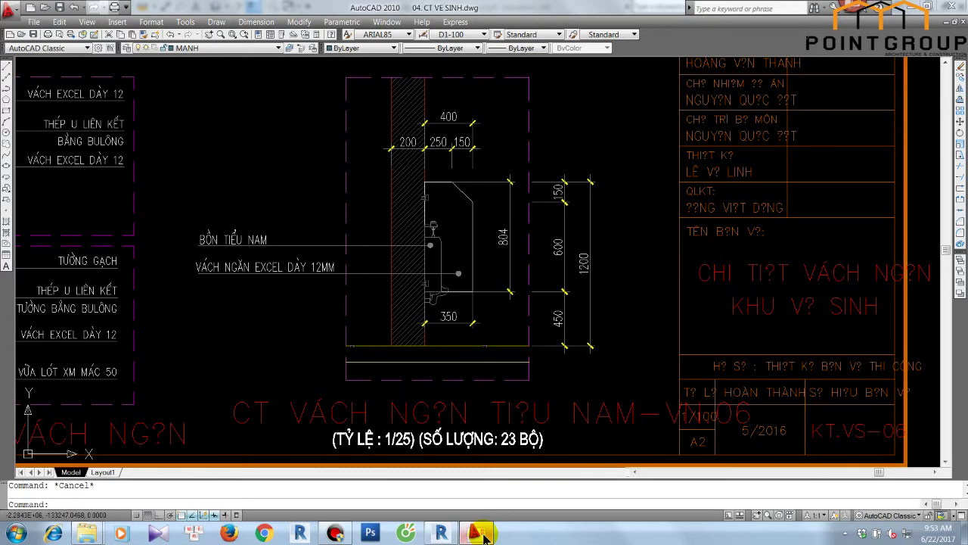
click(483, 534)
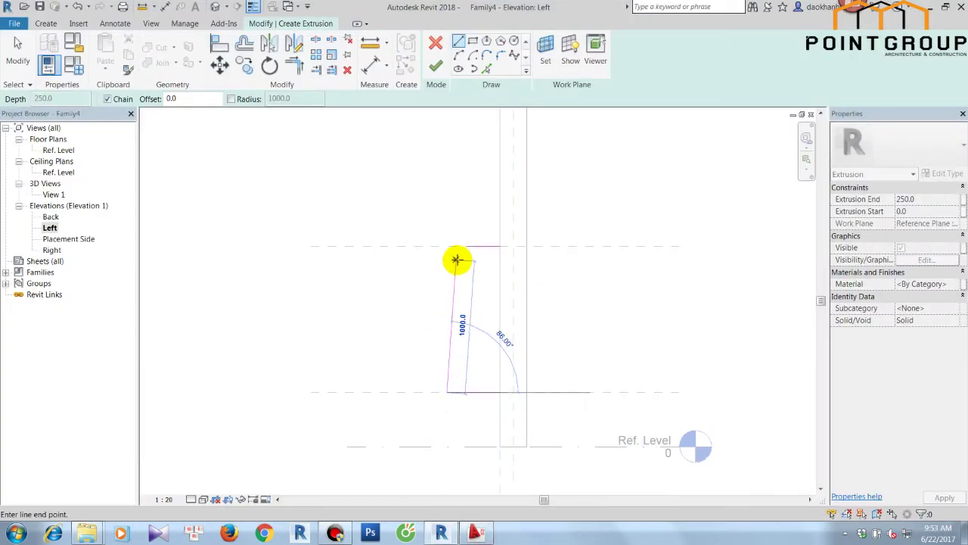
scroll(449, 280, up, 2)
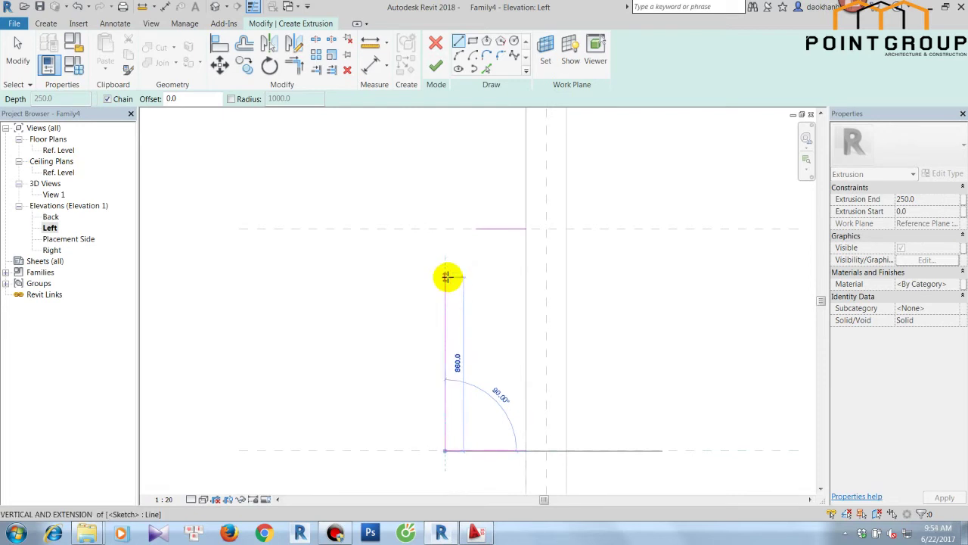
text(600)
key(Return)
key(Escape)
key(Escape)
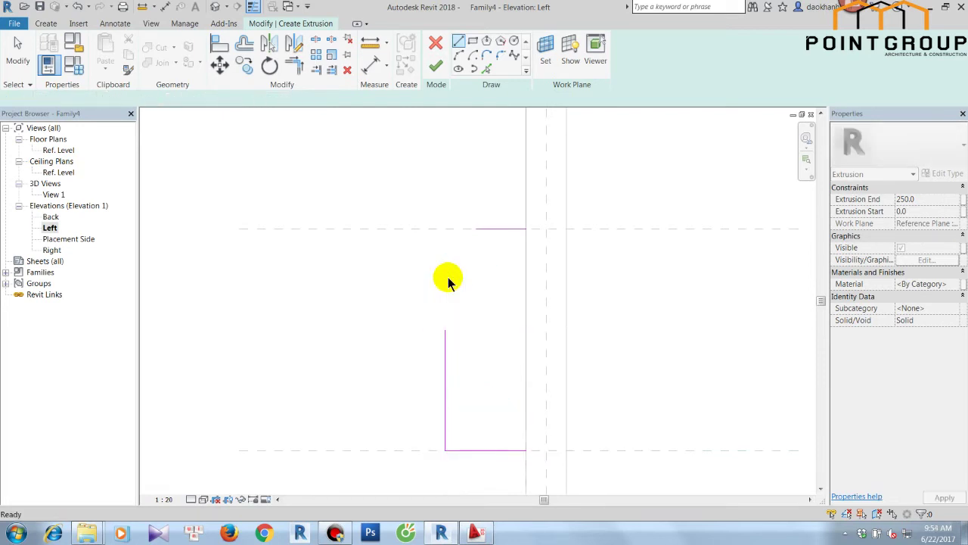
scroll(454, 250, down, 2)
Select the sketch lines and measure the vertical line against the AutoCAD detail drawing.
click(458, 228)
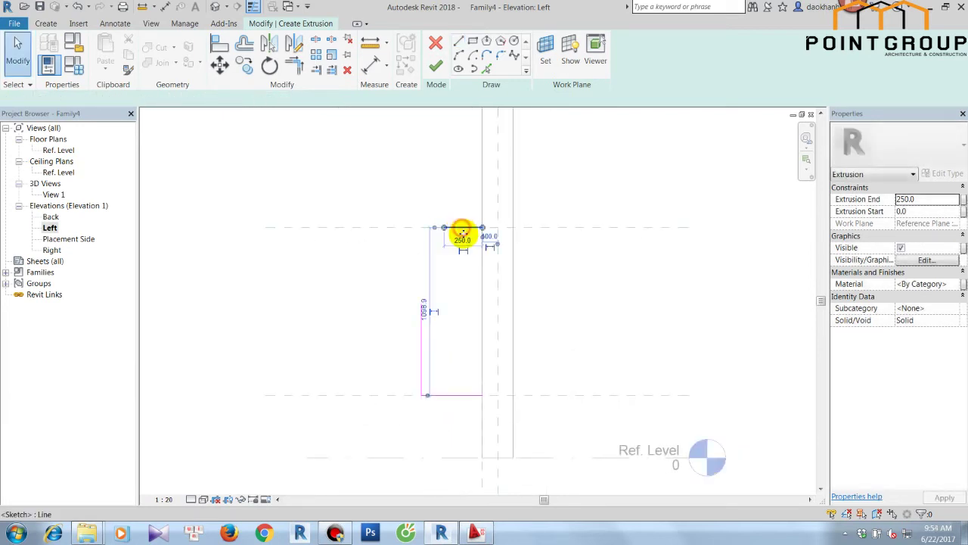
click(461, 229)
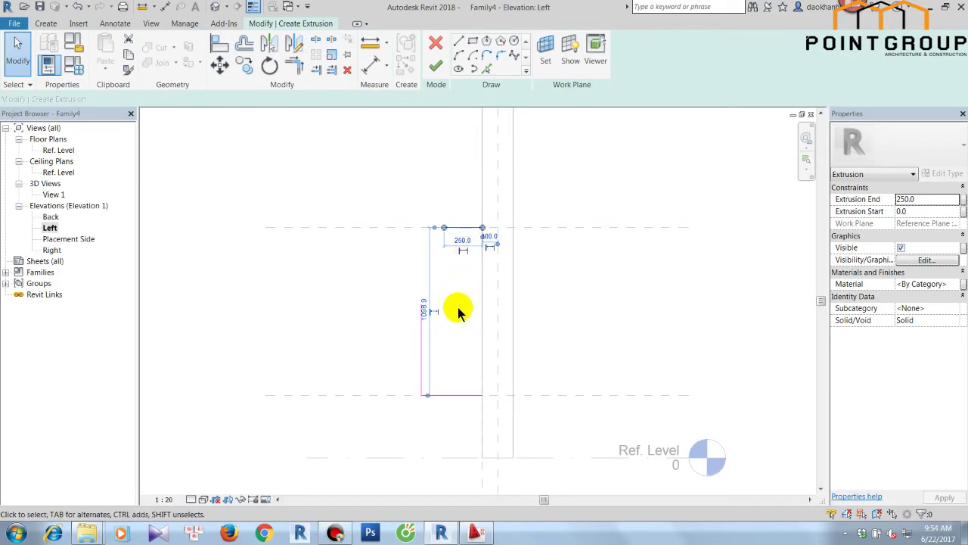
click(475, 533)
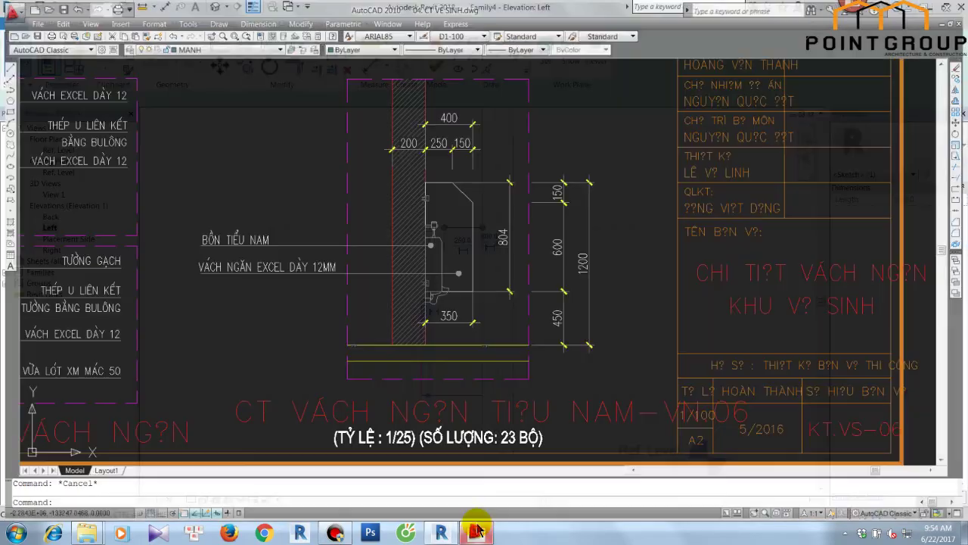
click(442, 532)
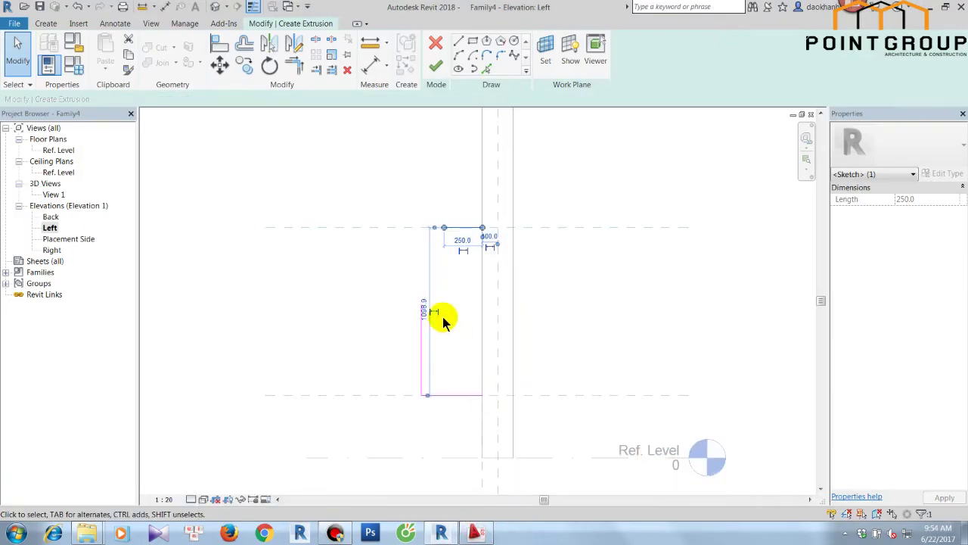
drag(427, 393, 428, 458)
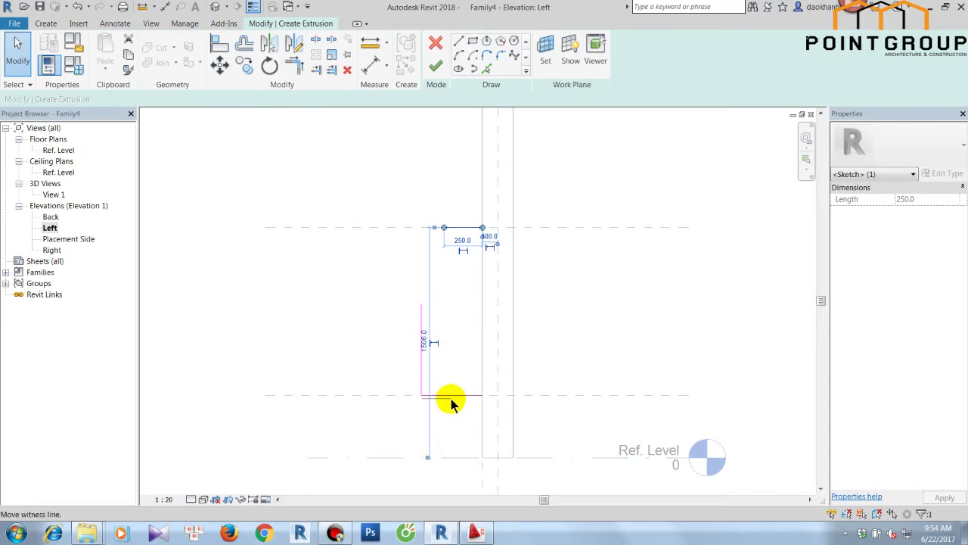
click(476, 532)
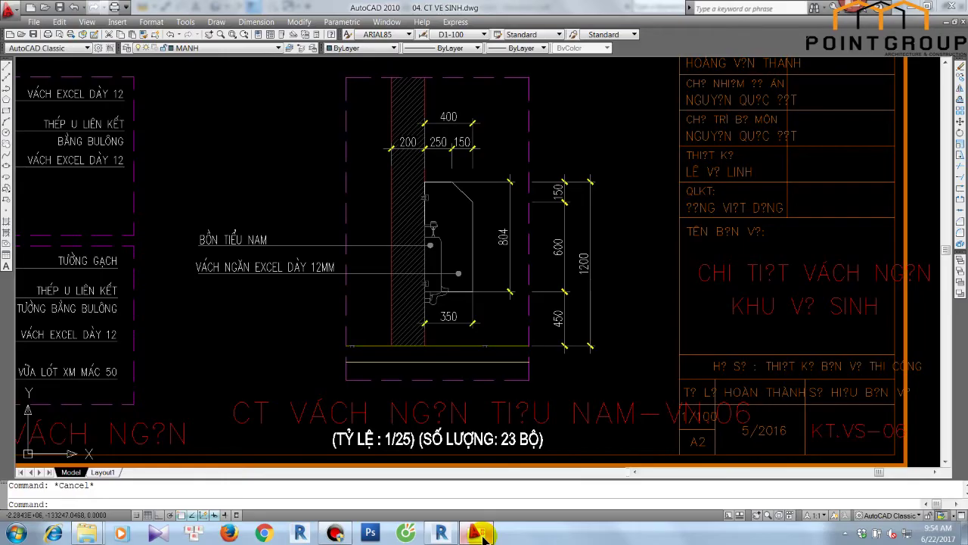
click(482, 534)
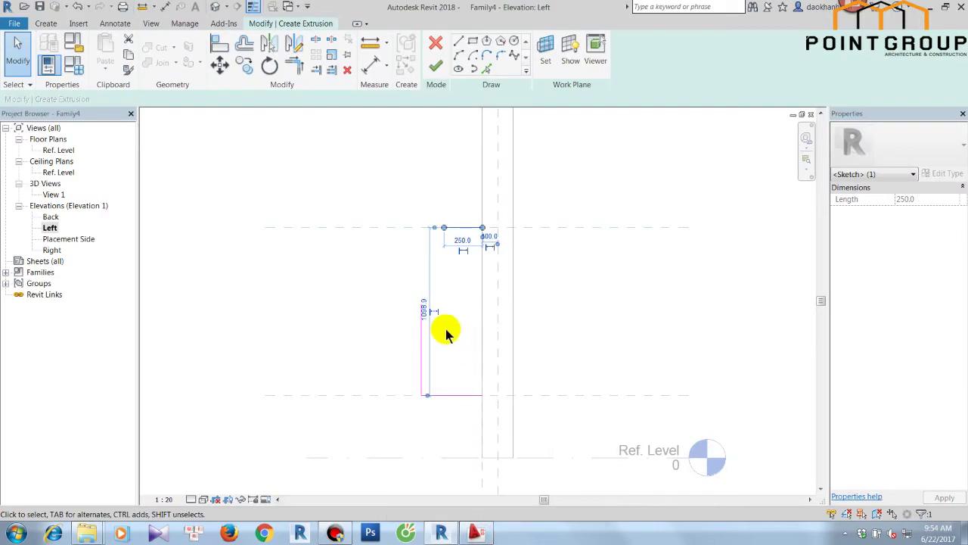
Change the left vertical line's temporary dimension to its corrected length.
click(475, 532)
scroll(490, 290, up, 3)
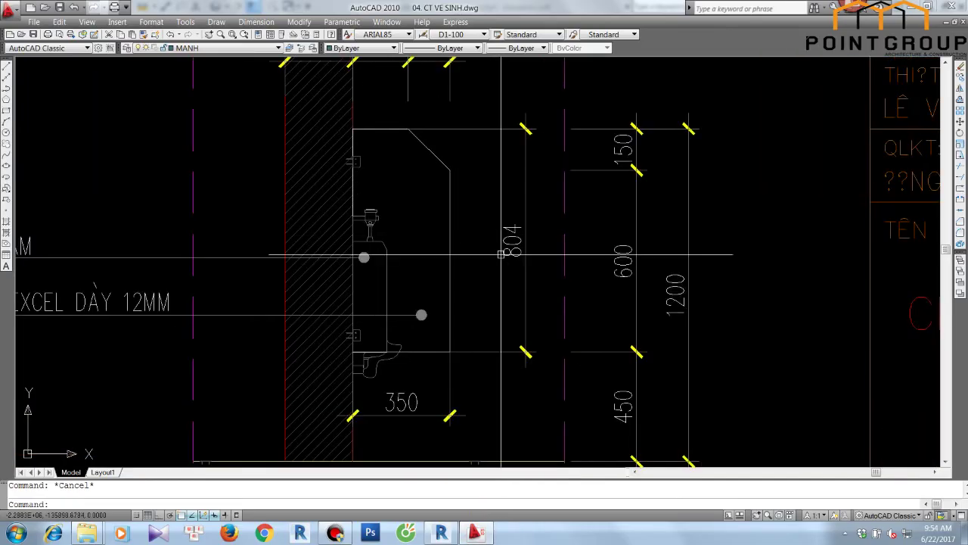
scroll(491, 290, down, 2)
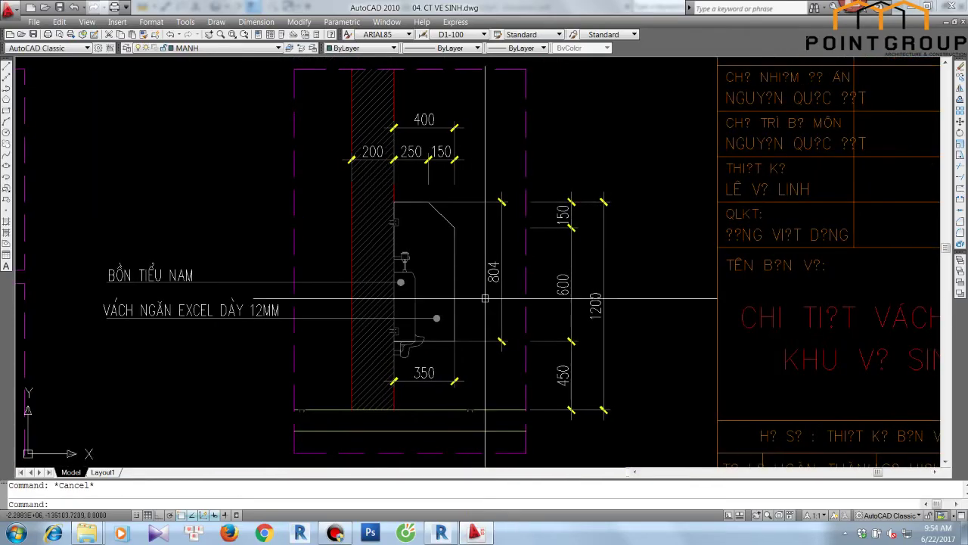
click(908, 9)
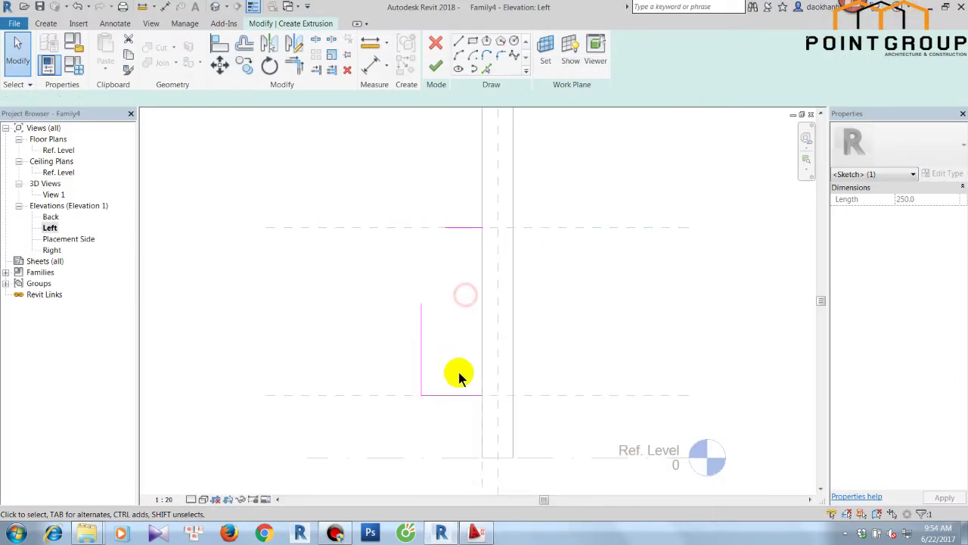
click(457, 395)
click(460, 227)
text(80)
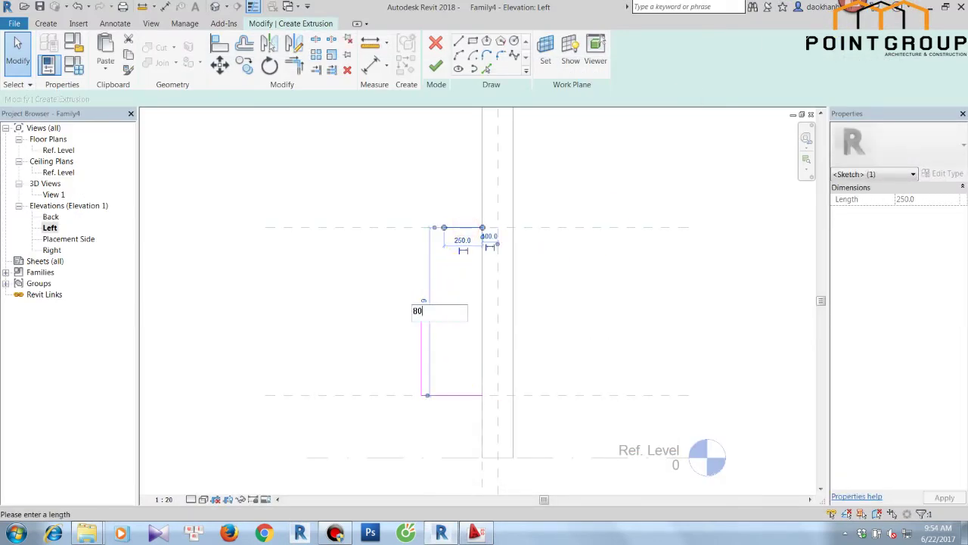
key(Return)
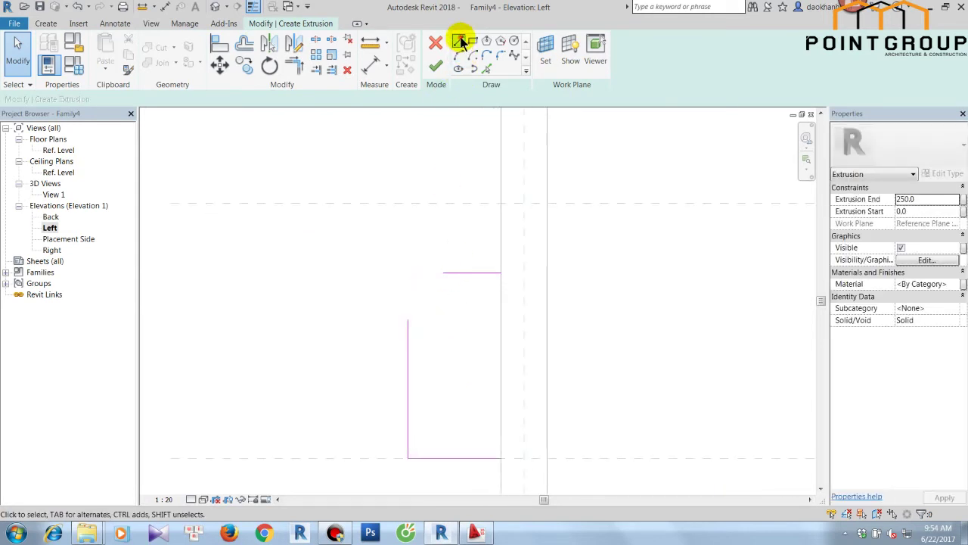
Draw the chamfer line from the top line's left end to the vertical line's top.
click(459, 42)
click(443, 273)
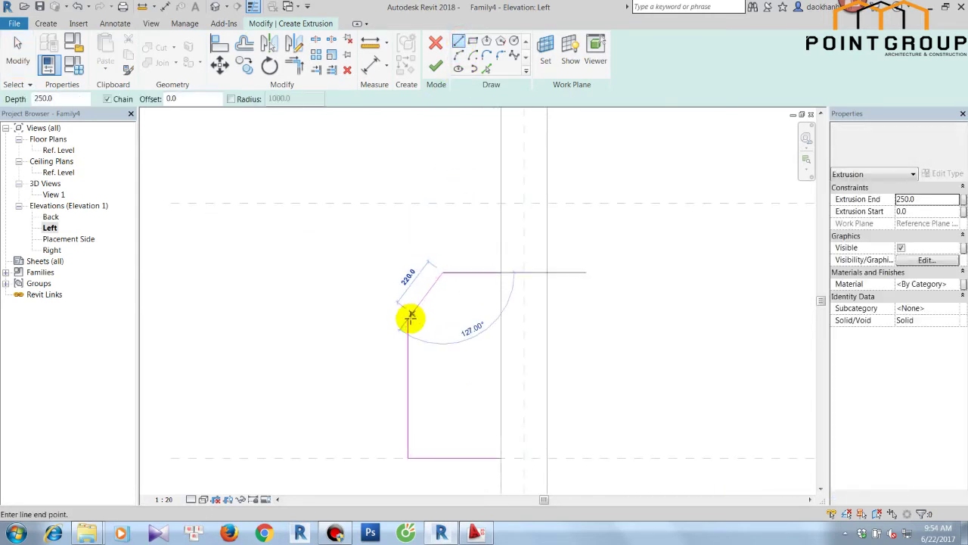
click(408, 320)
key(Escape)
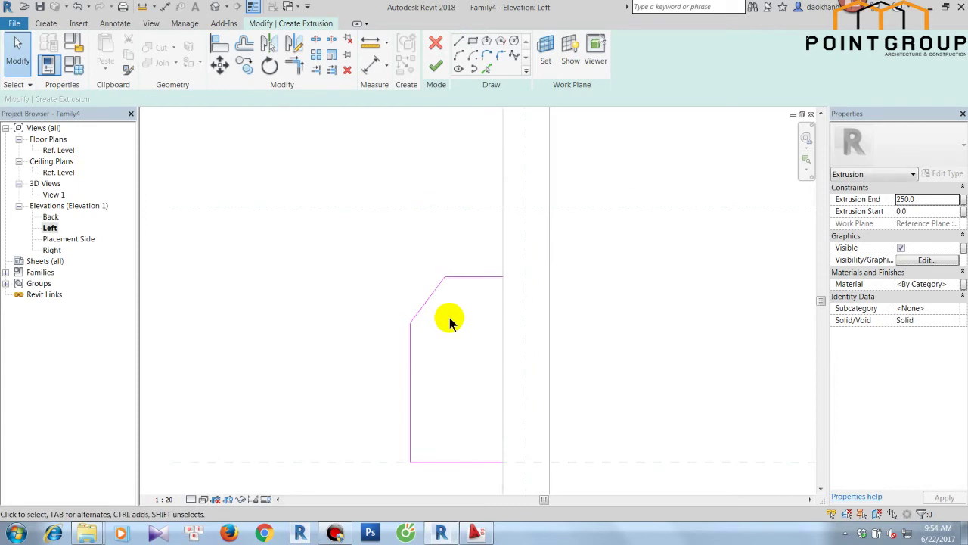
key(d)
key(i)
click(464, 277)
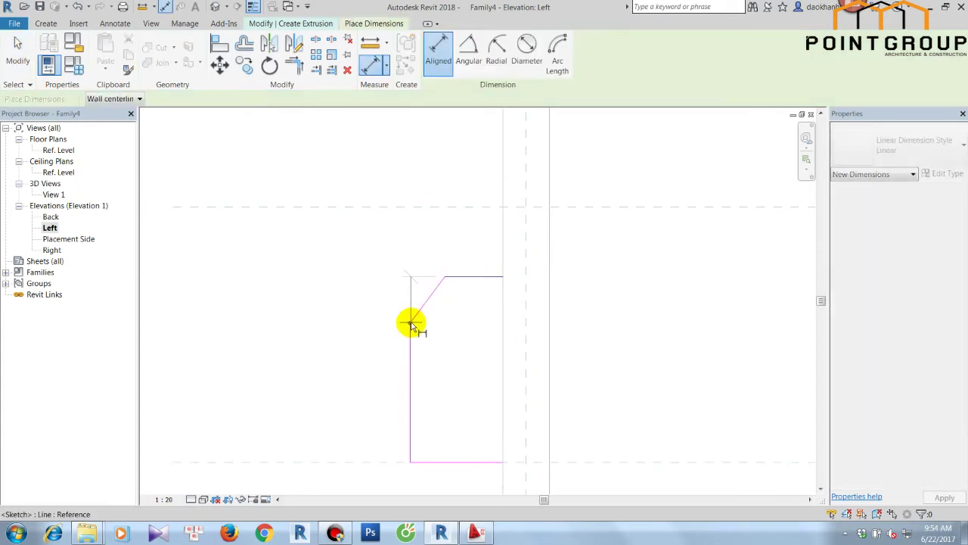
key(Escape)
key(Escape)
scroll(454, 302, down, 3)
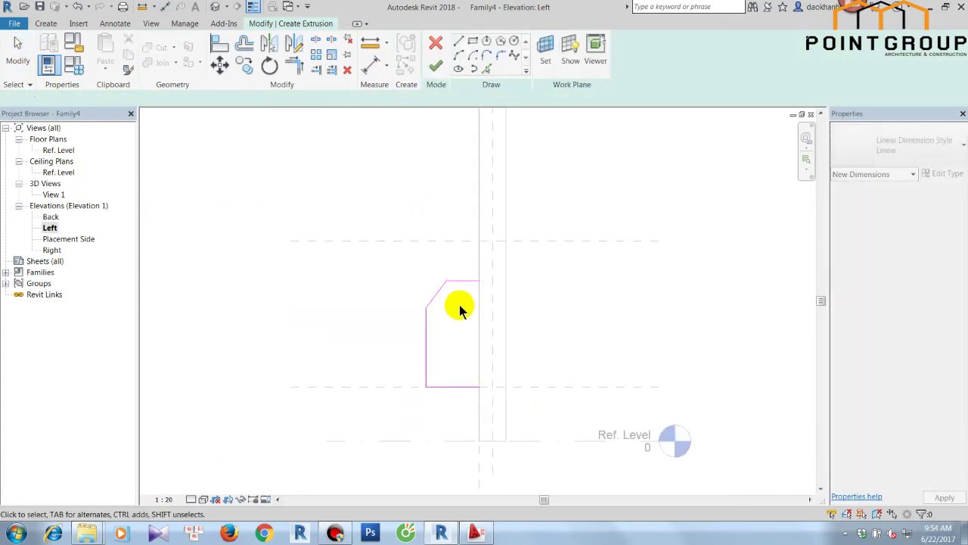
Close the open profile loop with its top and right edge lines.
click(436, 70)
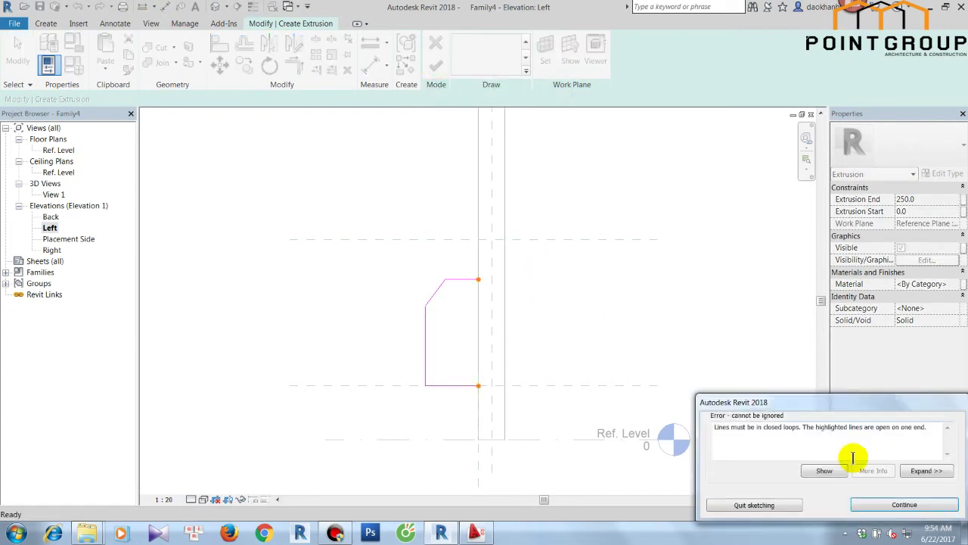
click(893, 502)
click(458, 42)
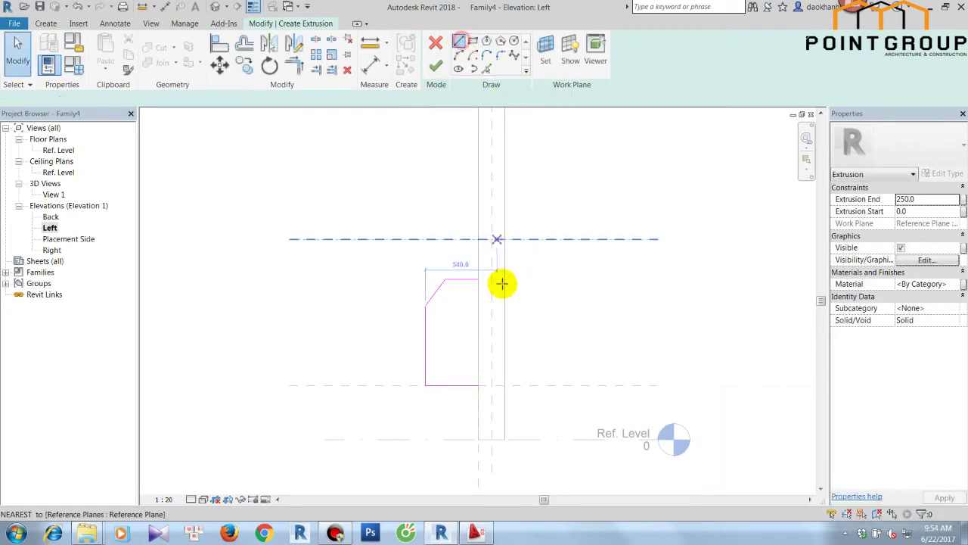
click(478, 280)
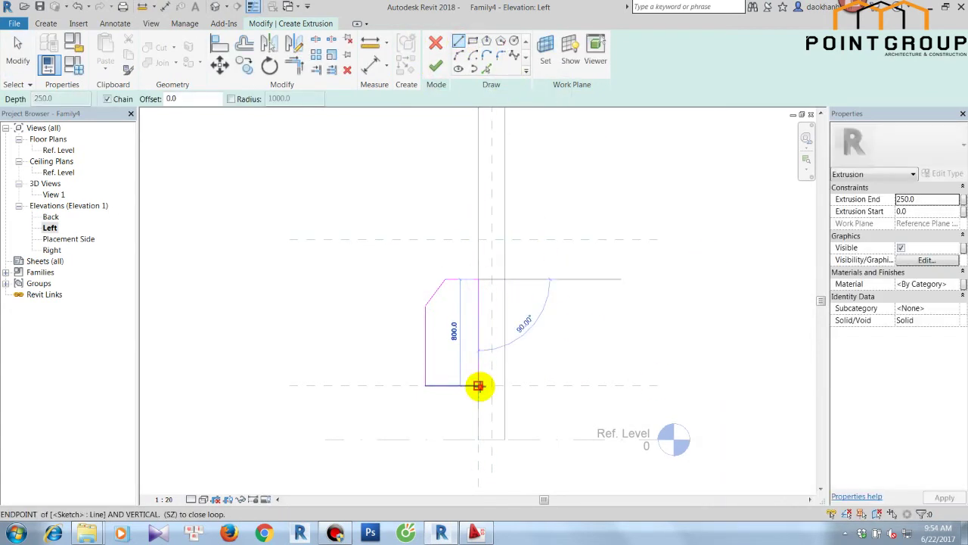
click(478, 385)
key(Escape)
scroll(557, 333, up, 1)
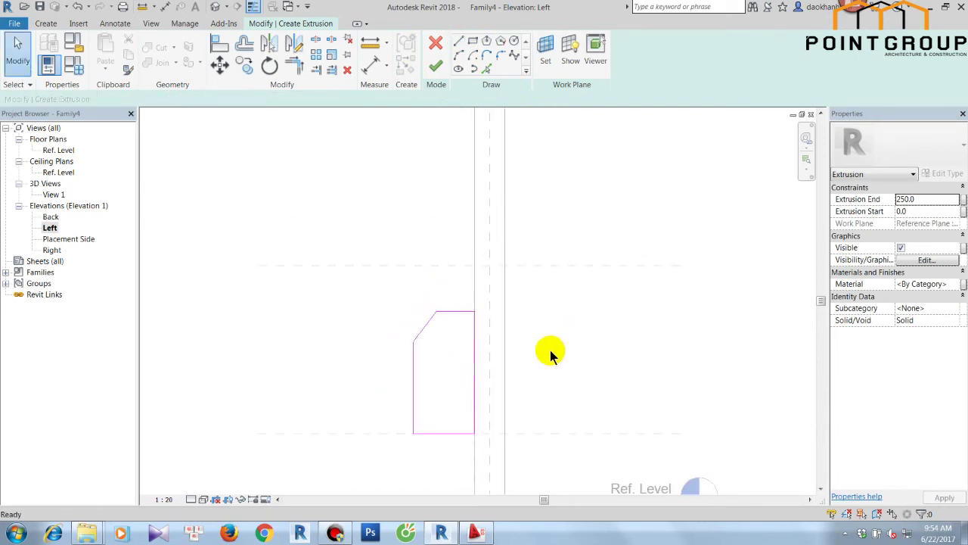
middle_drag(550, 353, 512, 288)
scroll(492, 348, down, 1)
Align the profile's right edge to the vertical reference plane and finish the extrusion.
key(a)
key(l)
click(485, 379)
click(483, 270)
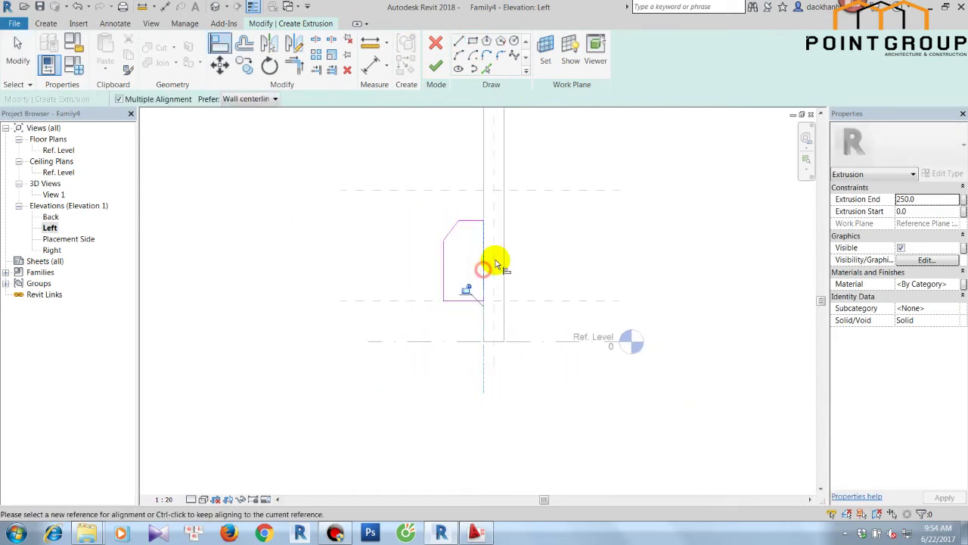
key(Escape)
middle_drag(528, 198, 522, 234)
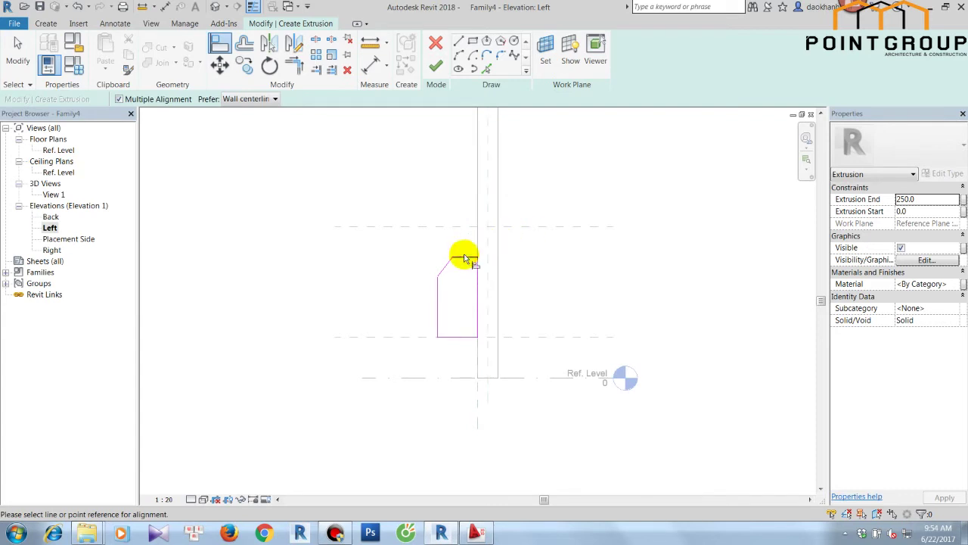
click(465, 258)
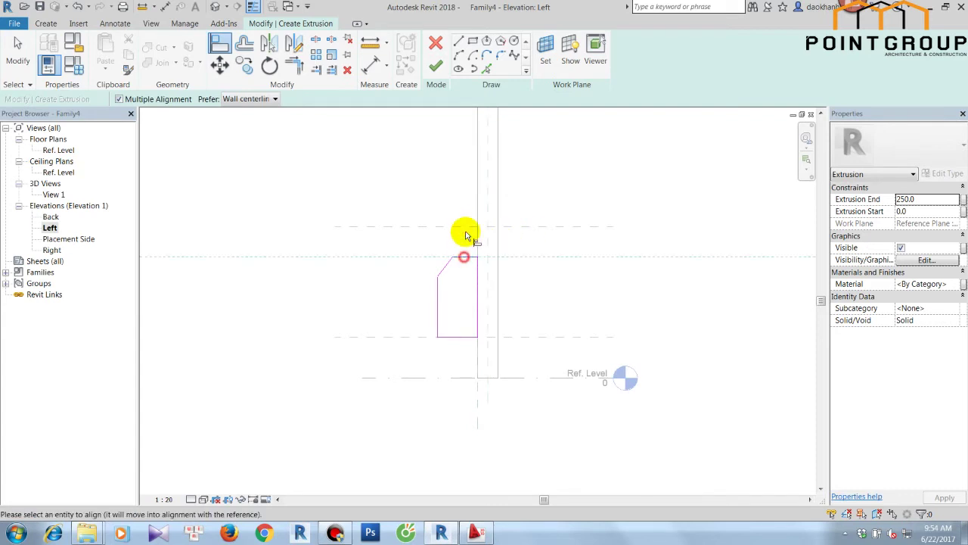
click(436, 66)
Try aligning the profile's top edge to a reference with Align (AL), then cancel.
click(544, 259)
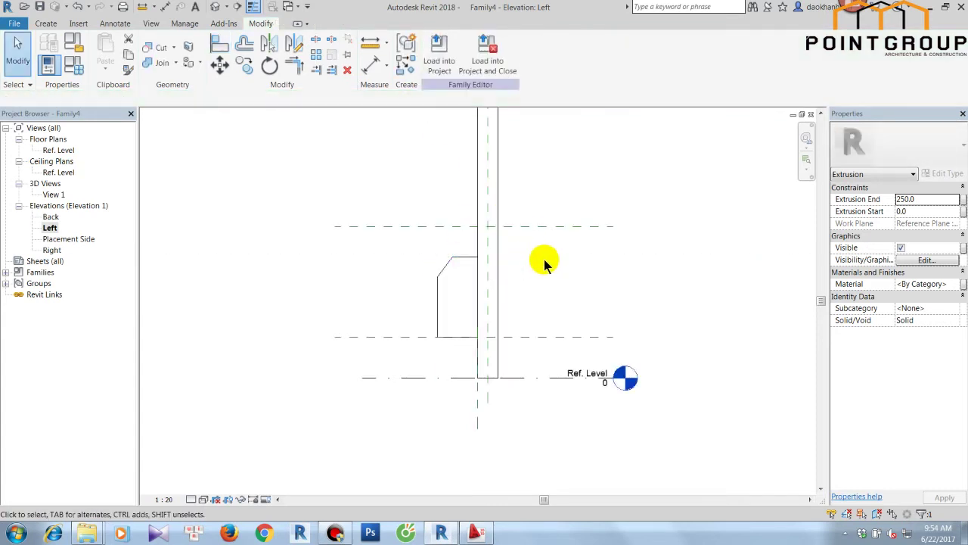
key(a)
key(l)
click(465, 258)
click(460, 227)
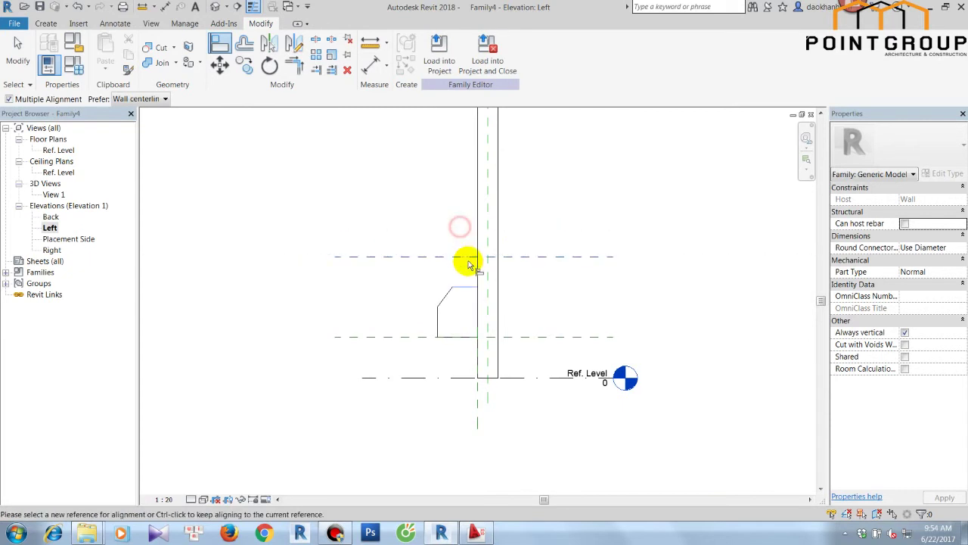
key(Escape)
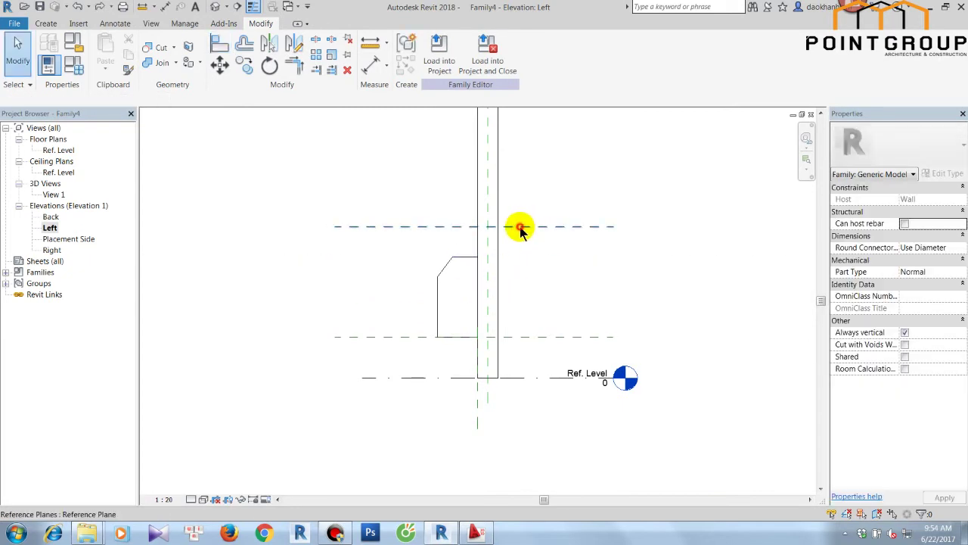
Open the extrusion sketch and drag its top line up to the upper reference plane.
click(579, 226)
scroll(454, 265, up, 2)
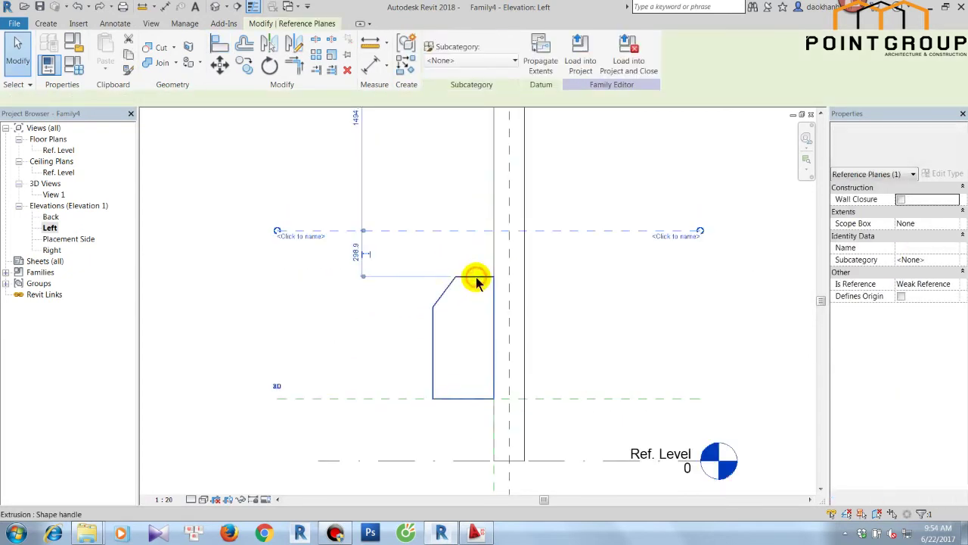
click(475, 282)
double_click(478, 284)
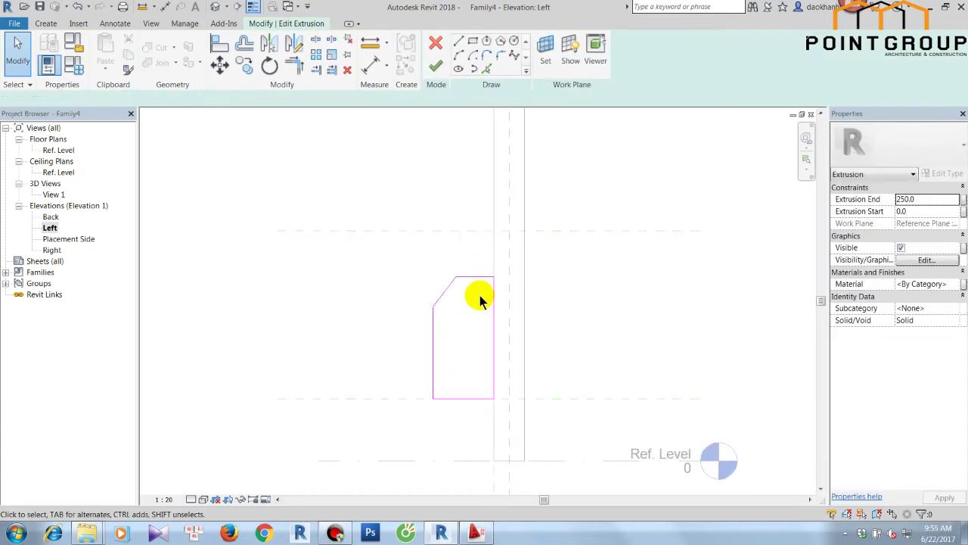
key(a)
key(l)
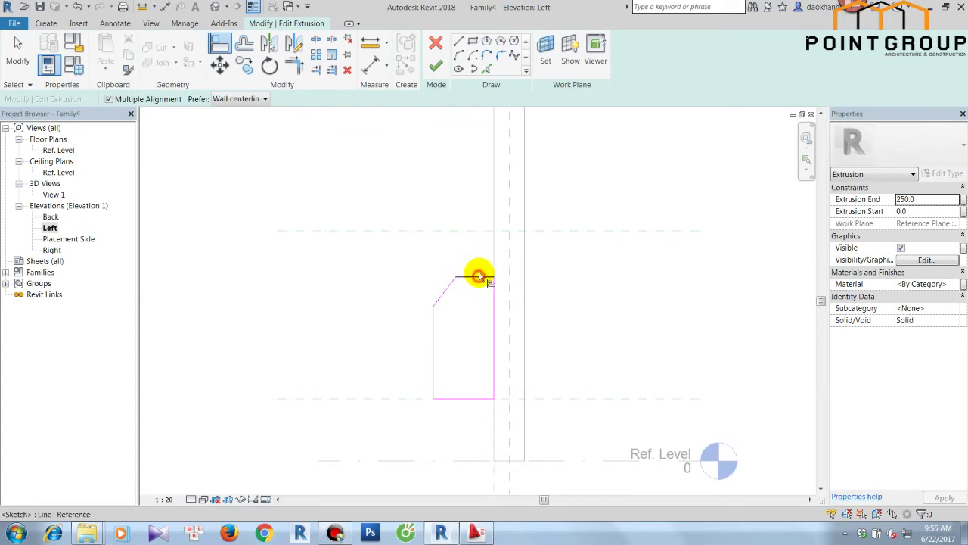
key(Escape)
click(466, 277)
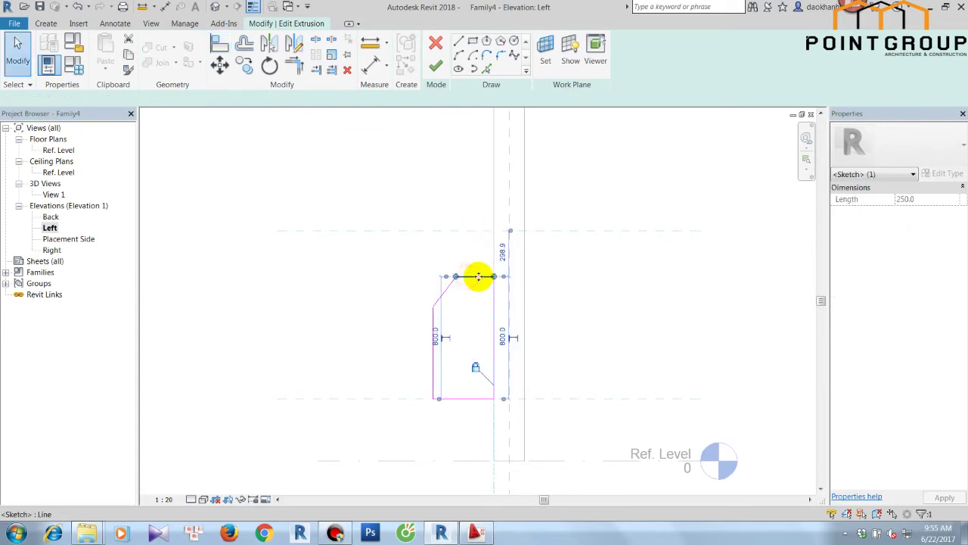
drag(467, 277, 471, 230)
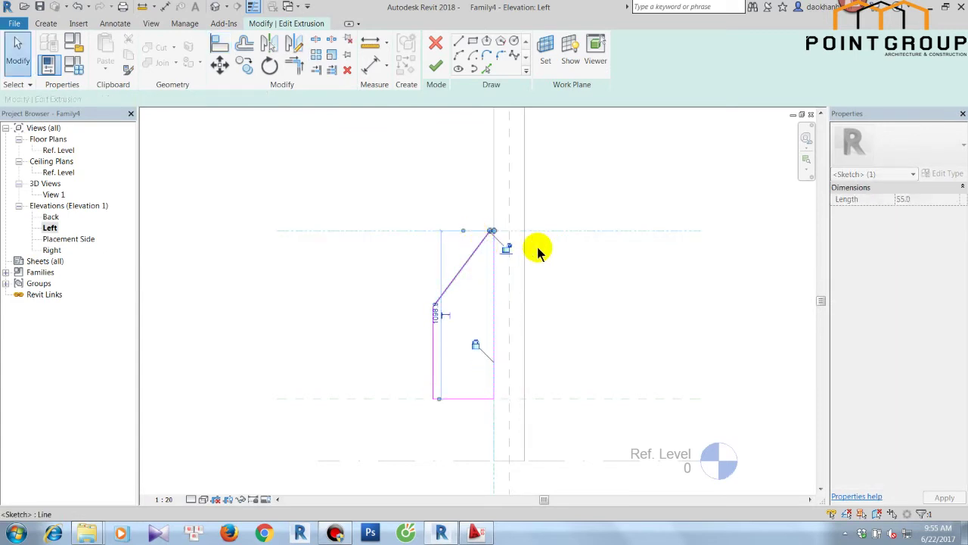
key(Escape)
scroll(492, 229, up, 3)
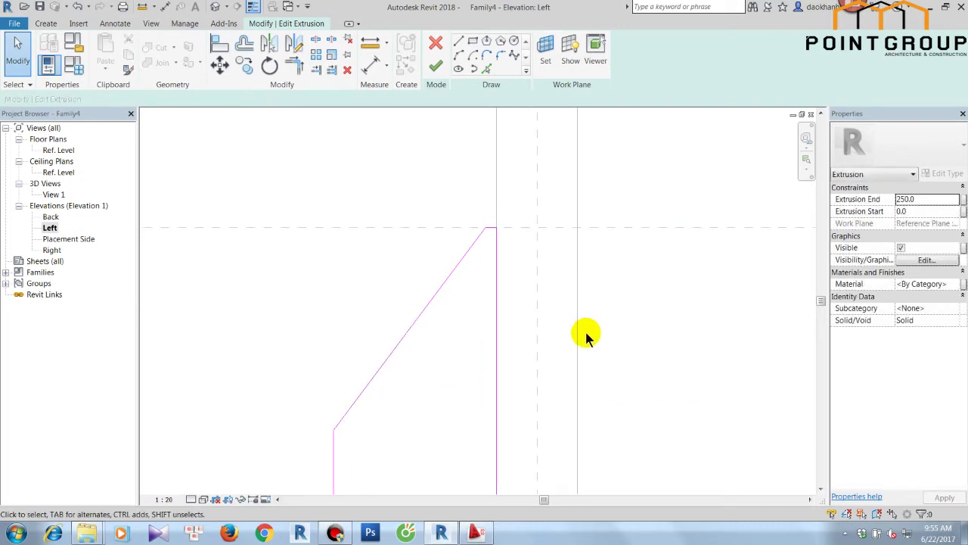
scroll(583, 335, down, 2)
Align the chamfer's top corner to the upper reference plane and finish the sketch.
key(a)
key(l)
click(537, 262)
scroll(505, 265, up, 2)
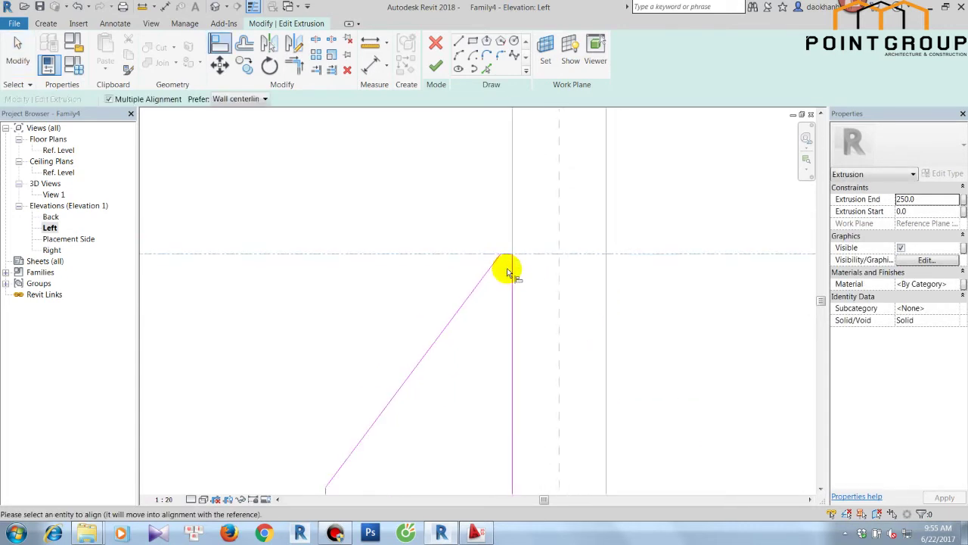
click(505, 252)
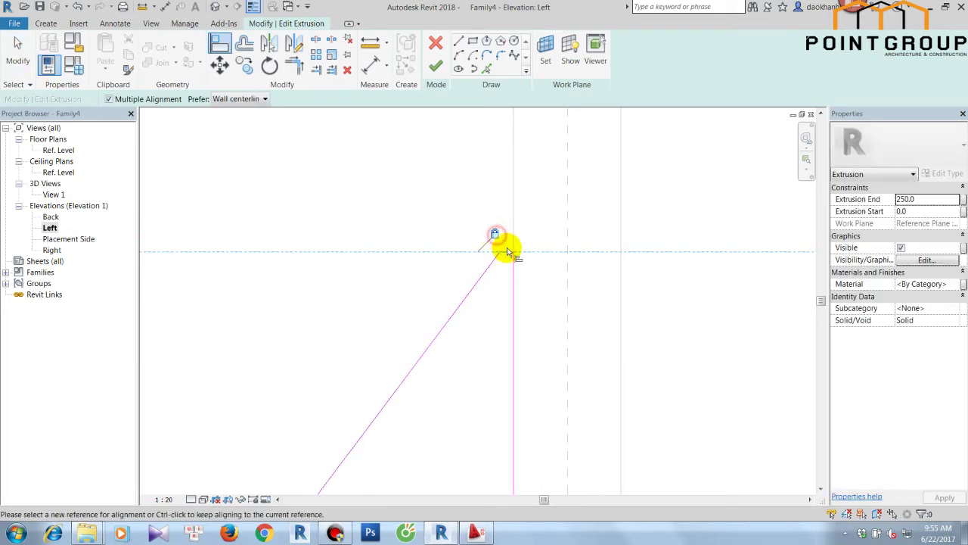
scroll(506, 250, down, 2)
click(436, 66)
scroll(471, 261, down, 2)
Set the upper reference plane's distance value to 0.
key(Escape)
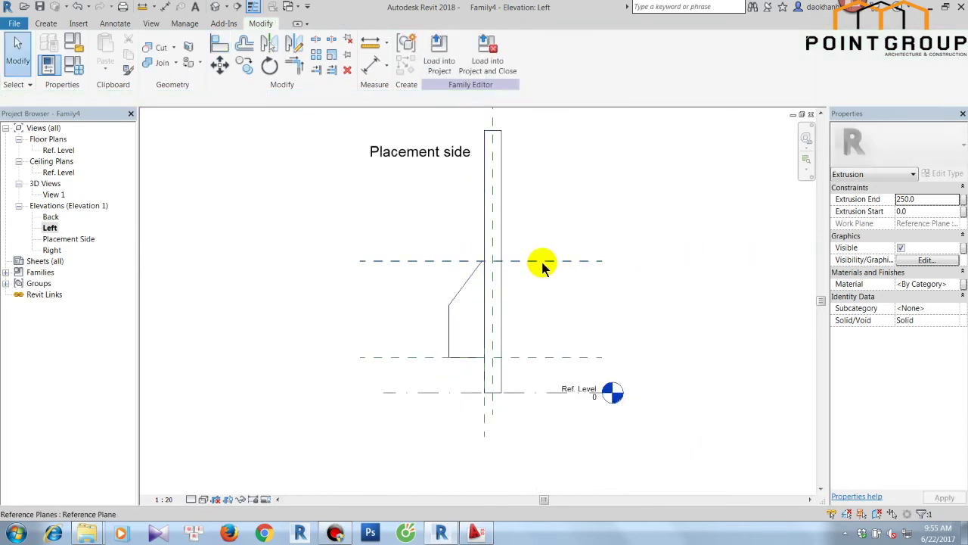
click(542, 262)
click(403, 309)
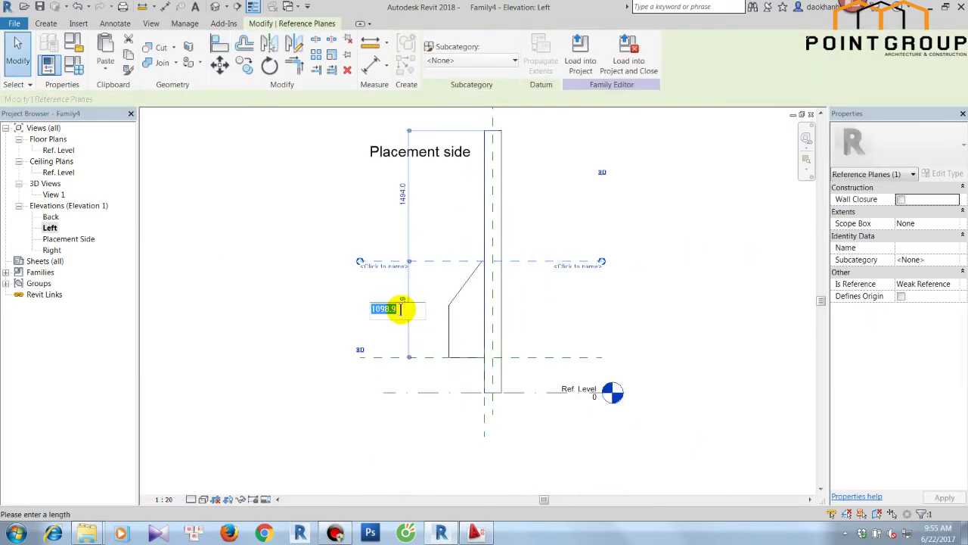
text(80)
key(Return)
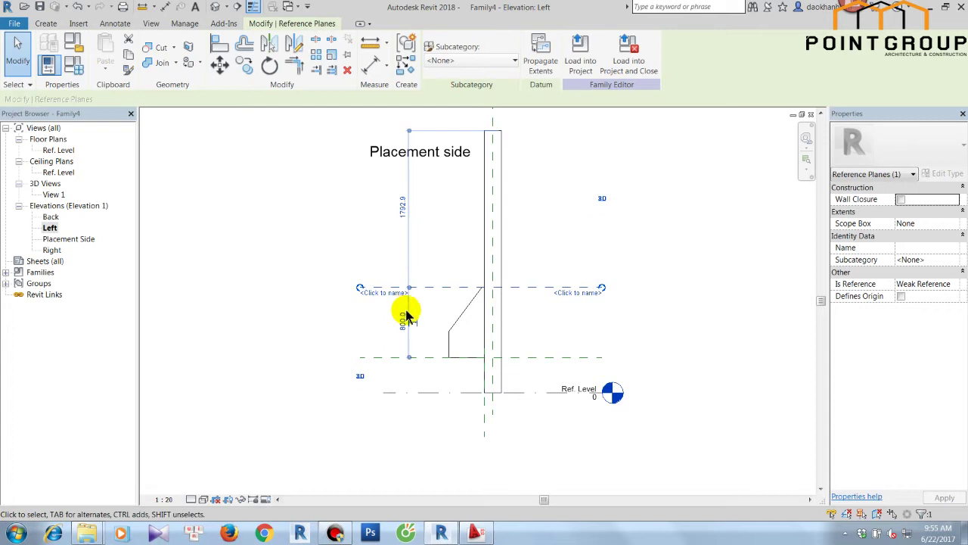
key(Escape)
Reopen the extrusion sketch and align the profile bottom to the lower reference plane.
click(462, 318)
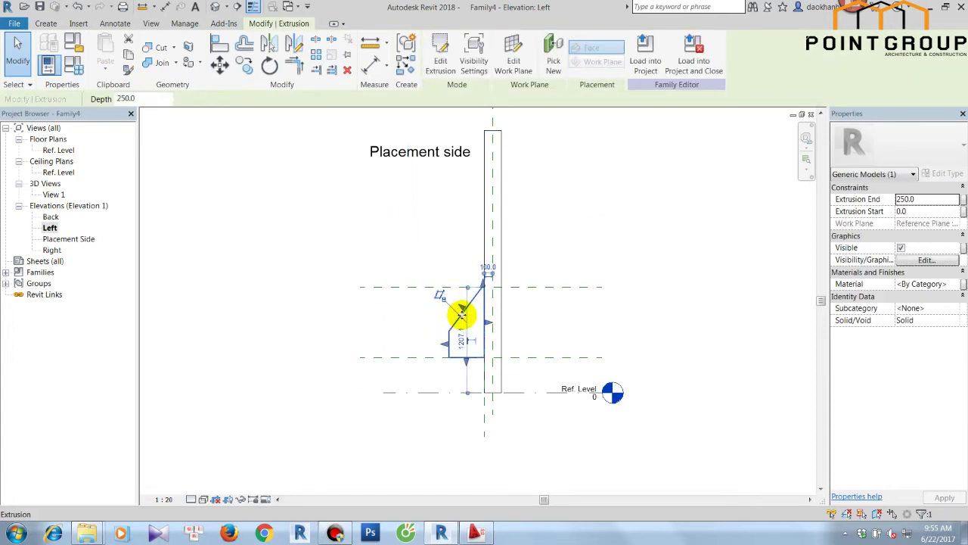
double_click(462, 314)
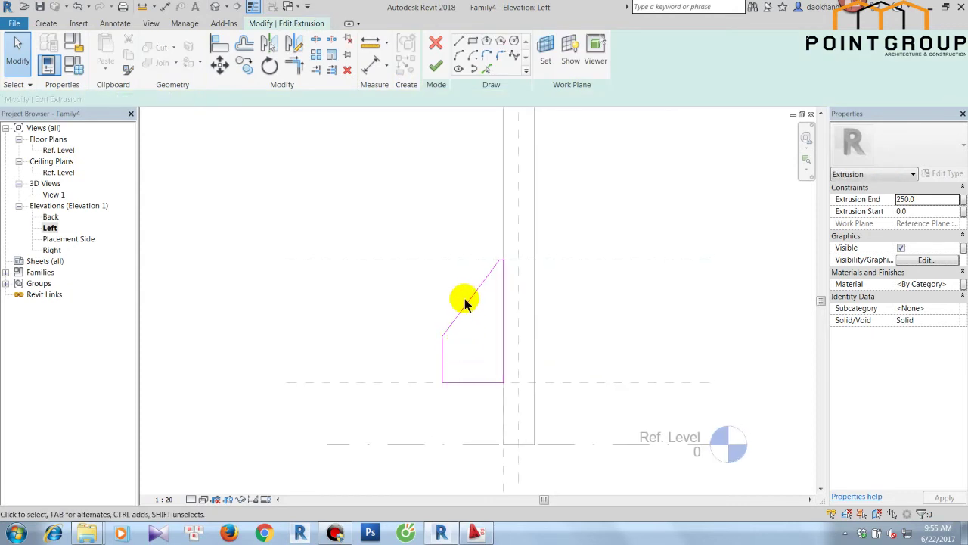
drag(473, 291, 447, 281)
scroll(447, 281, up, 3)
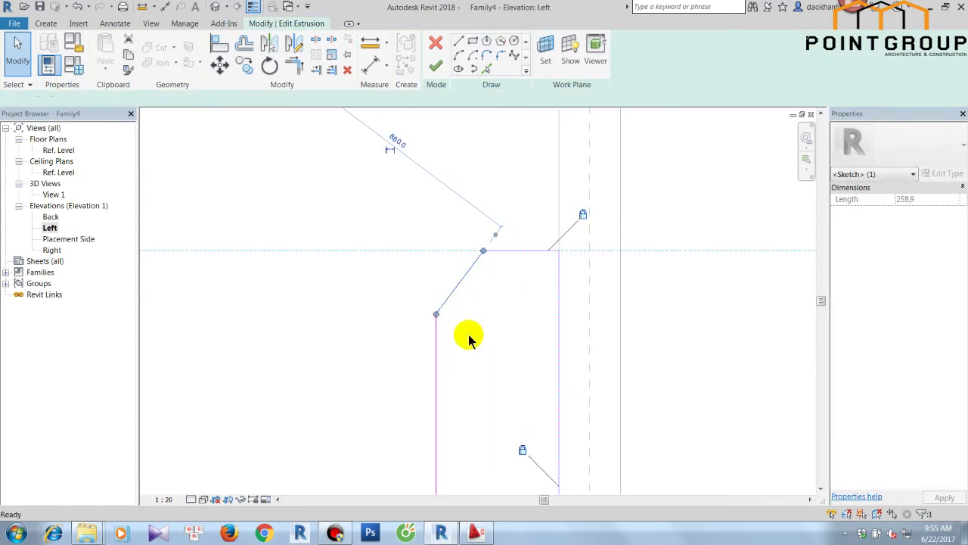
click(468, 338)
scroll(469, 338, down, 3)
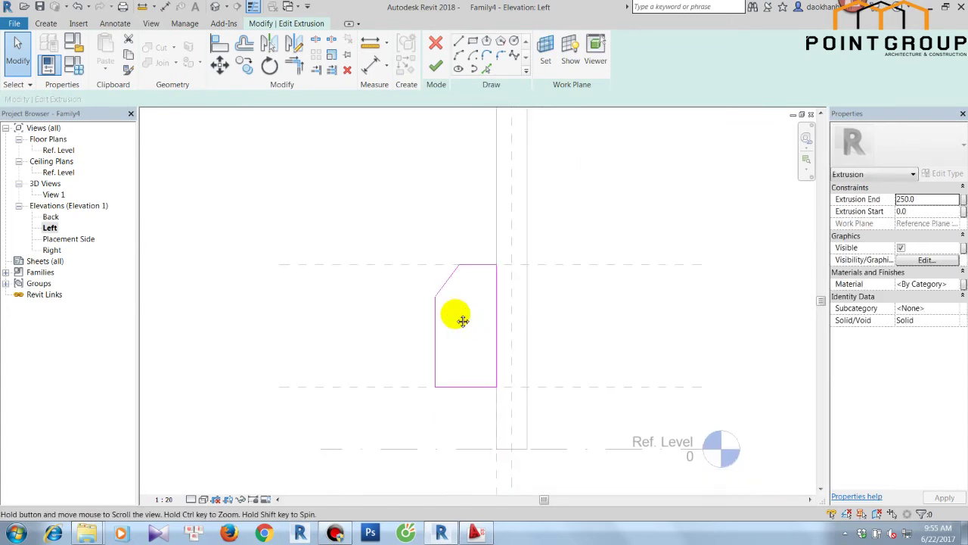
key(a)
key(l)
click(404, 387)
click(509, 369)
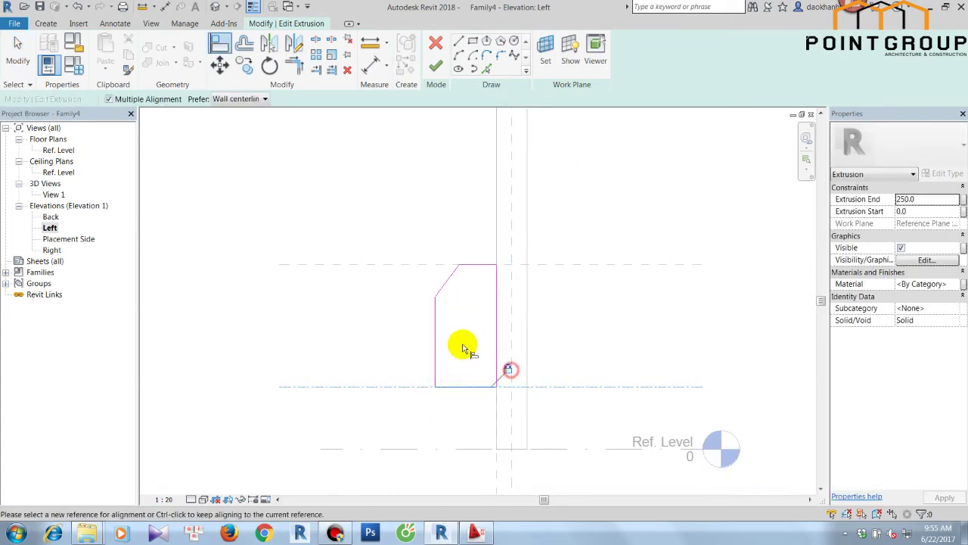
key(Escape)
Add an aligned dimension (593) from the lower reference plane to the left edge's top.
click(414, 387)
key(d)
key(i)
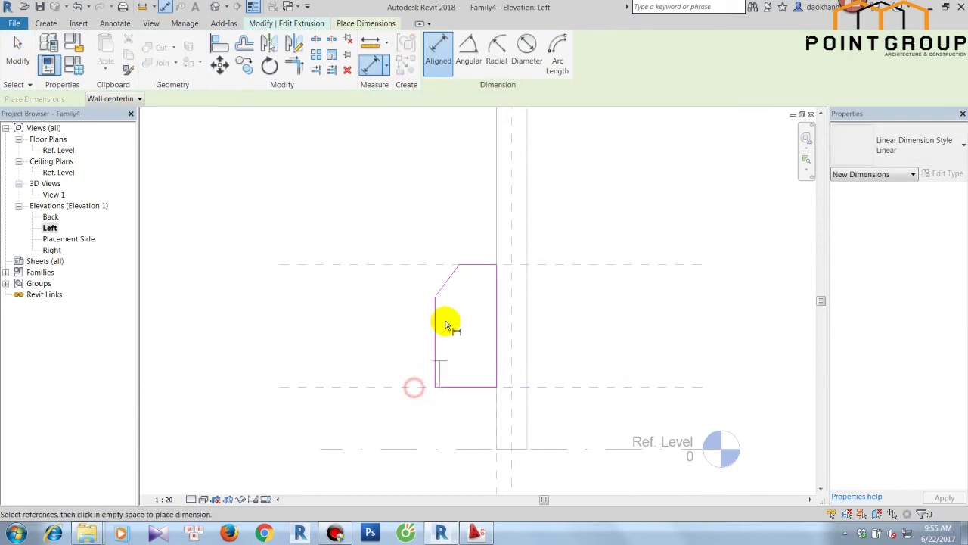
click(439, 294)
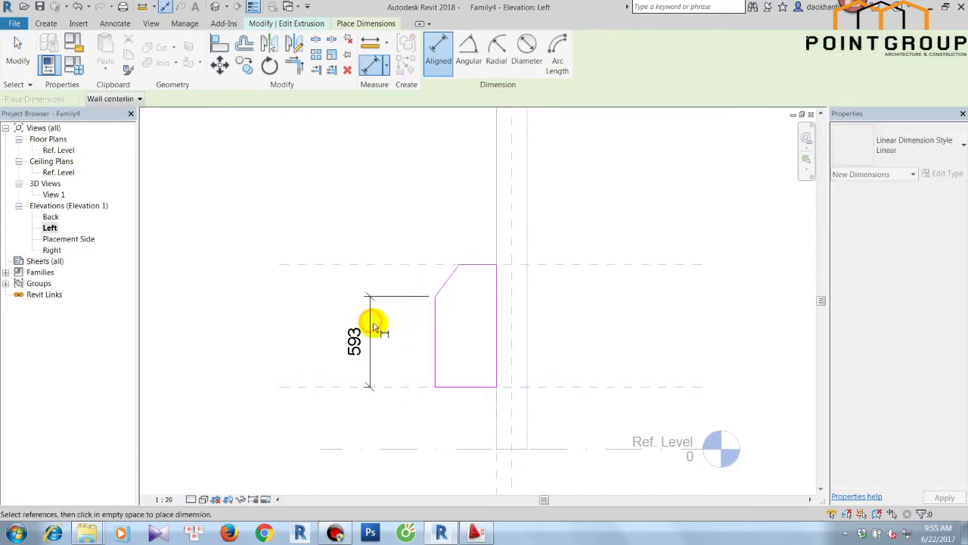
click(371, 327)
key(Escape)
key(Escape)
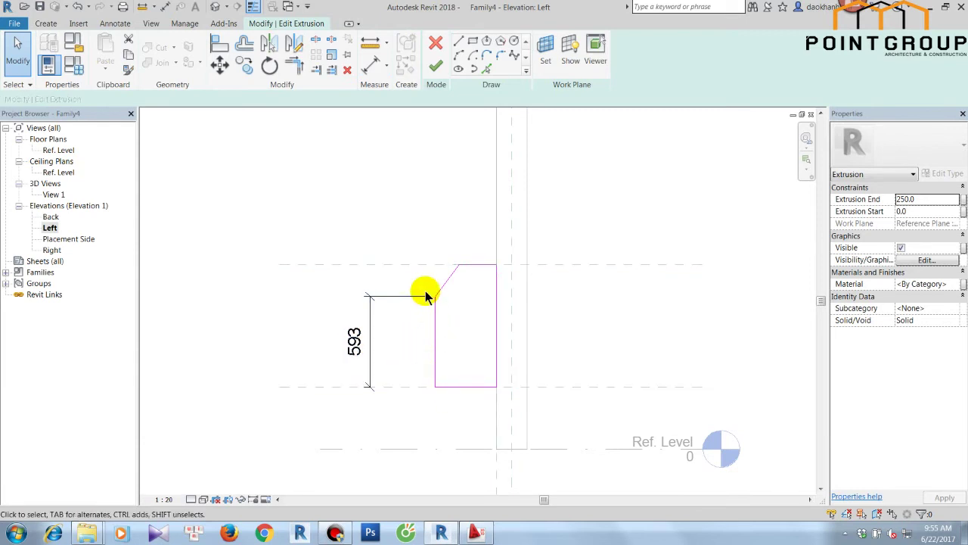
Change the side height dimension from 593 to 600 and finish the sketch.
scroll(426, 295, up, 2)
click(459, 278)
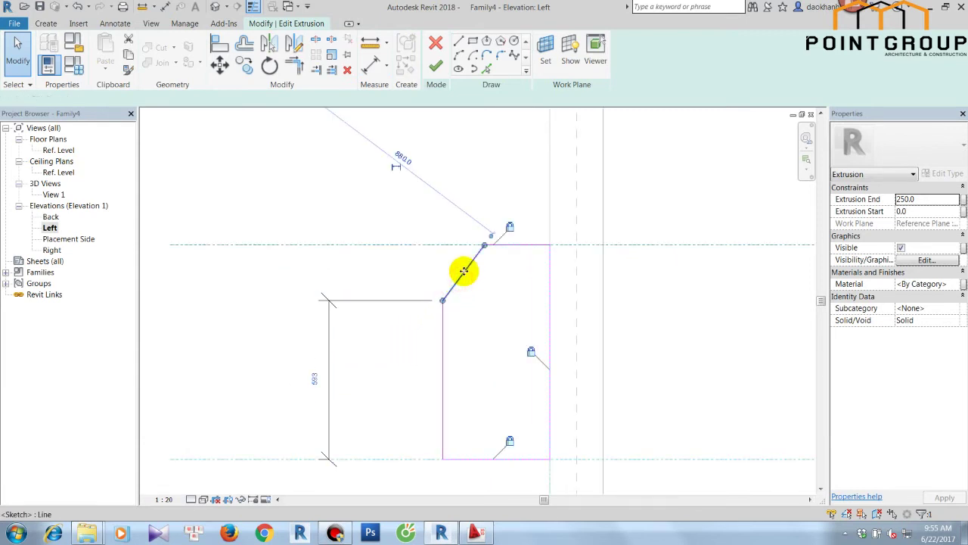
drag(465, 270, 450, 282)
click(315, 373)
click(316, 376)
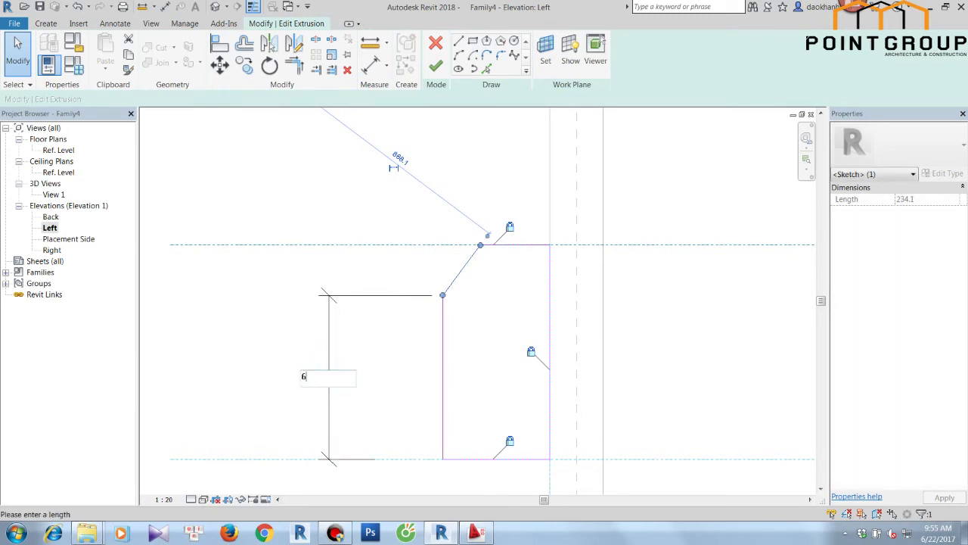
text(00)
key(Return)
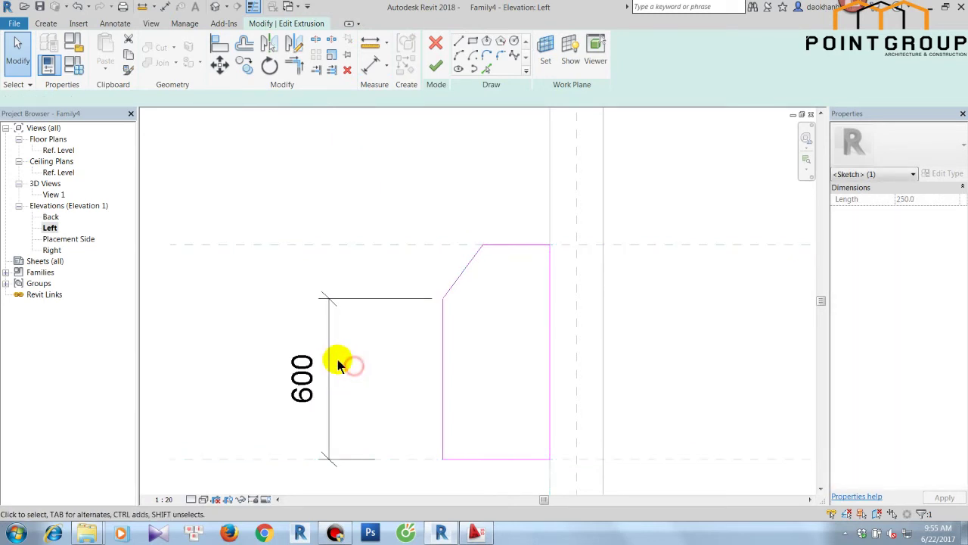
click(327, 354)
key(Escape)
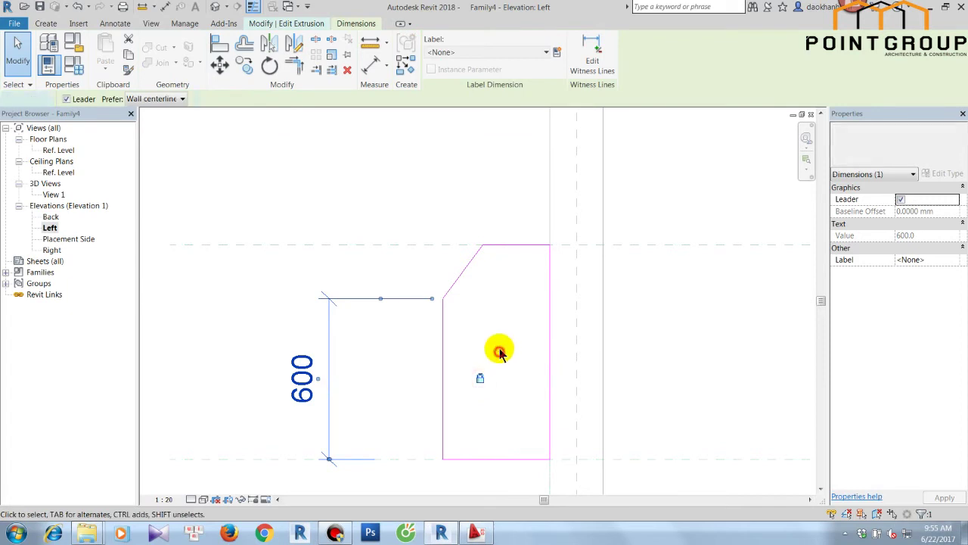
key(Escape)
scroll(495, 348, down, 3)
scroll(469, 332, up, 2)
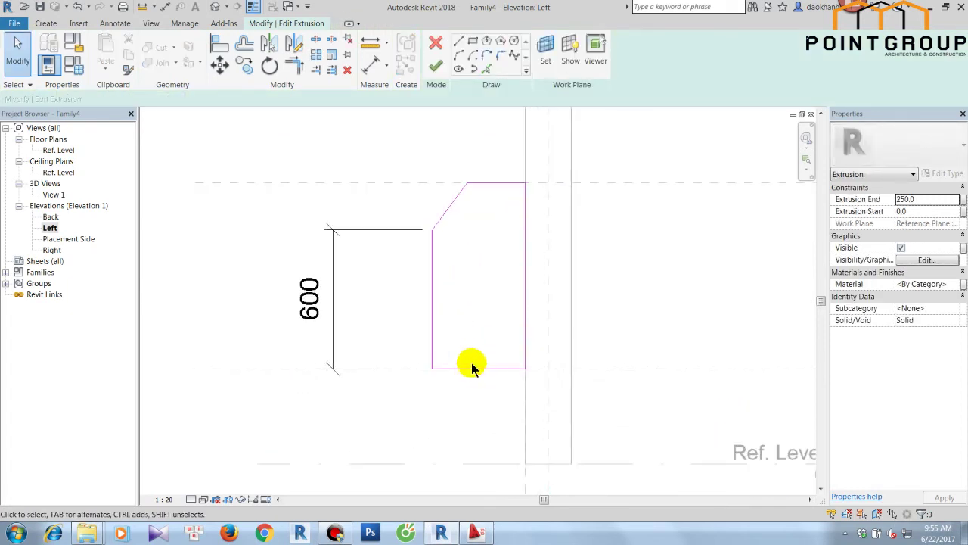
scroll(495, 378, down, 1)
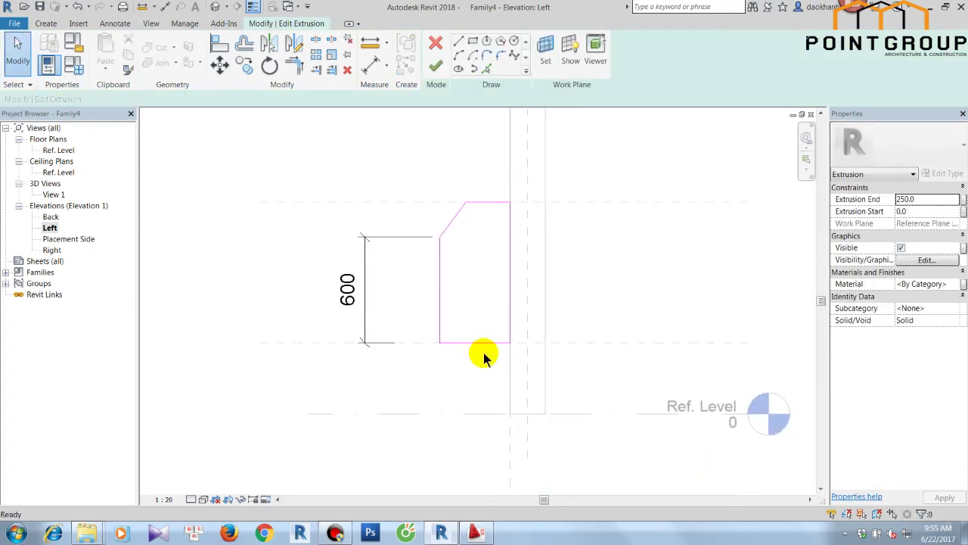
click(436, 66)
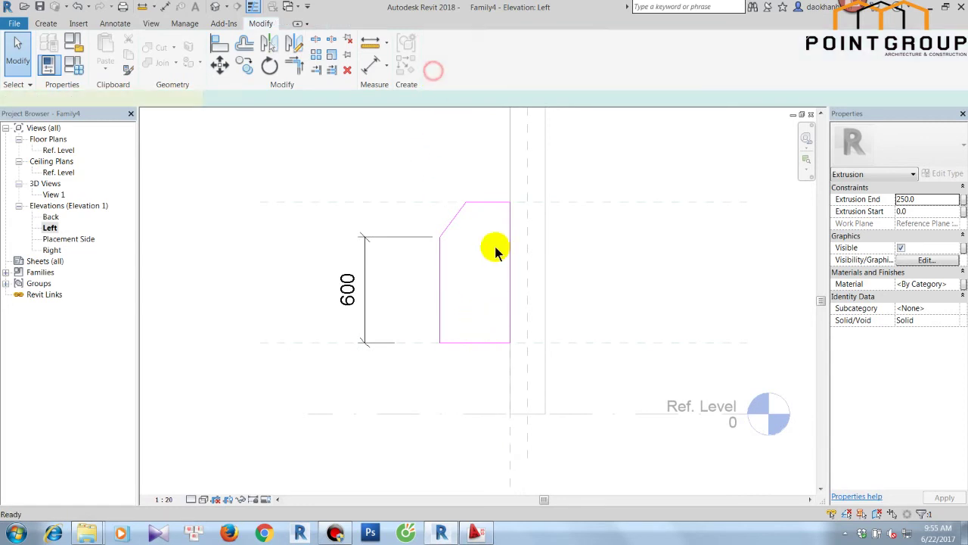
scroll(532, 318, down, 1)
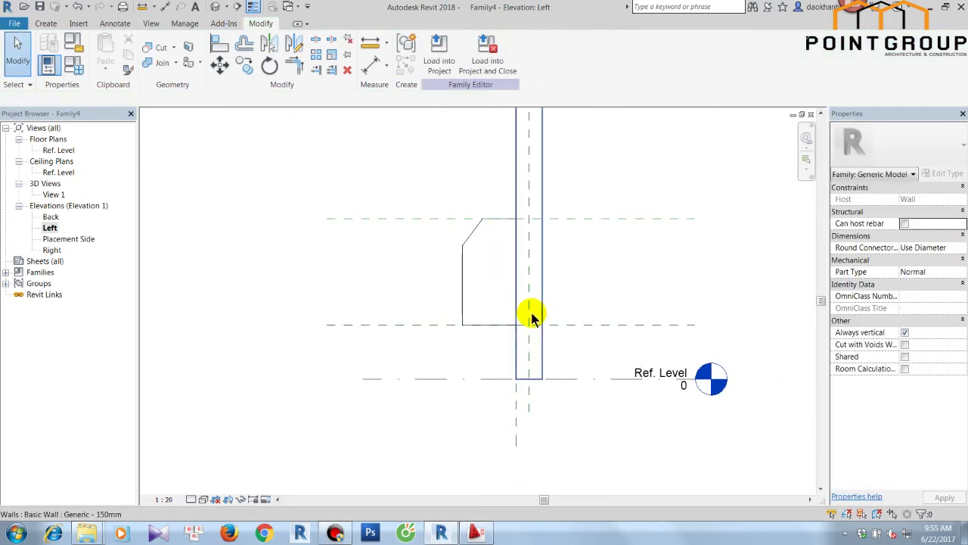
Reopen the sketch, add a 400 width dimension between the side edges, and finish.
double_click(465, 327)
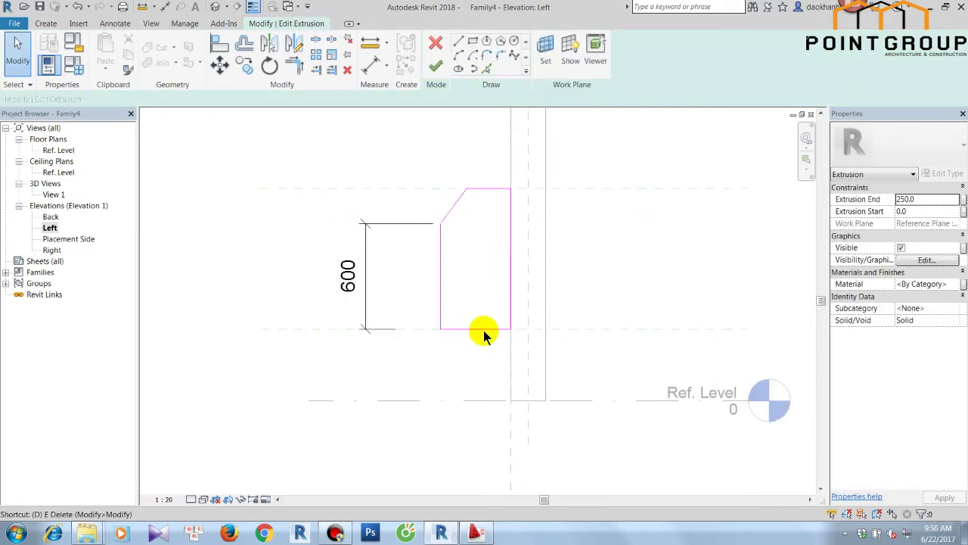
key(i)
click(510, 301)
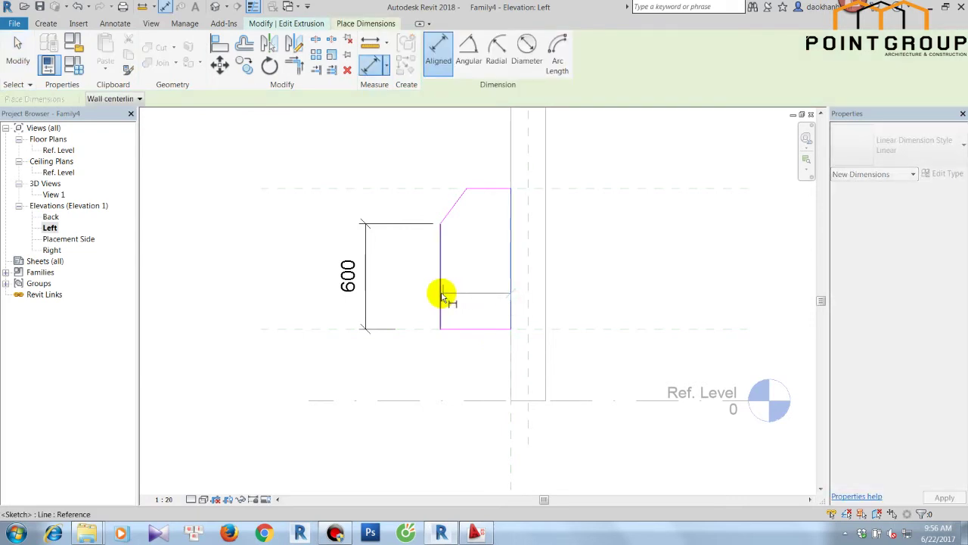
click(443, 296)
scroll(449, 310, down, 2)
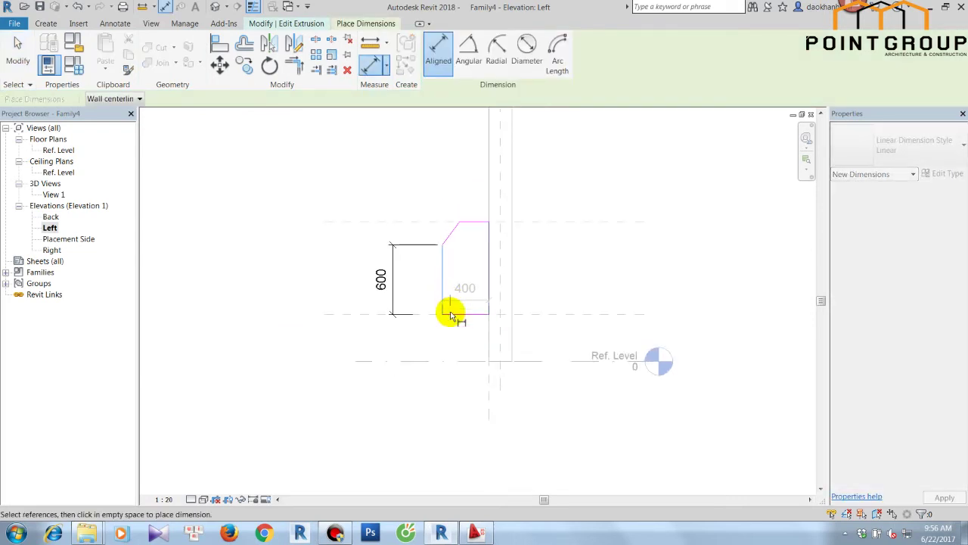
click(448, 152)
key(Escape)
key(Escape)
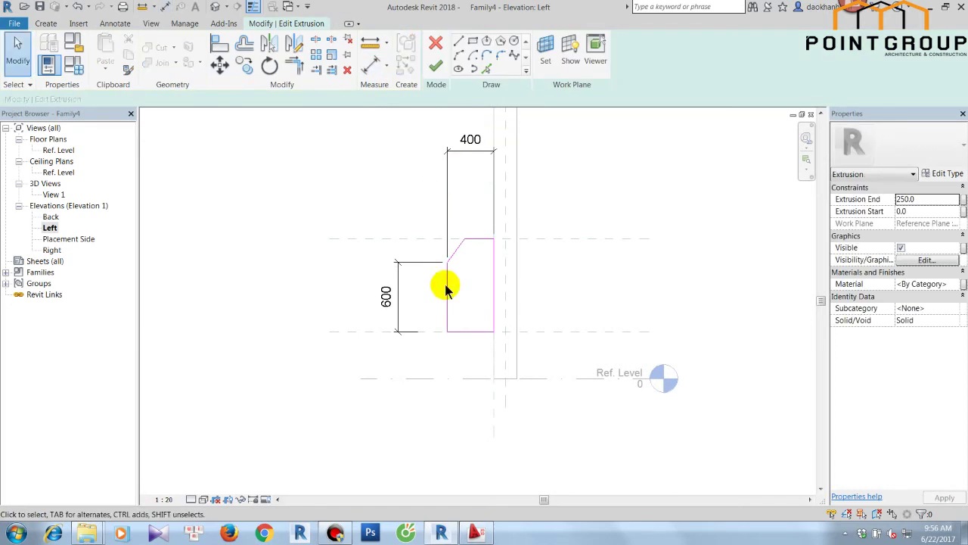
click(435, 66)
click(544, 276)
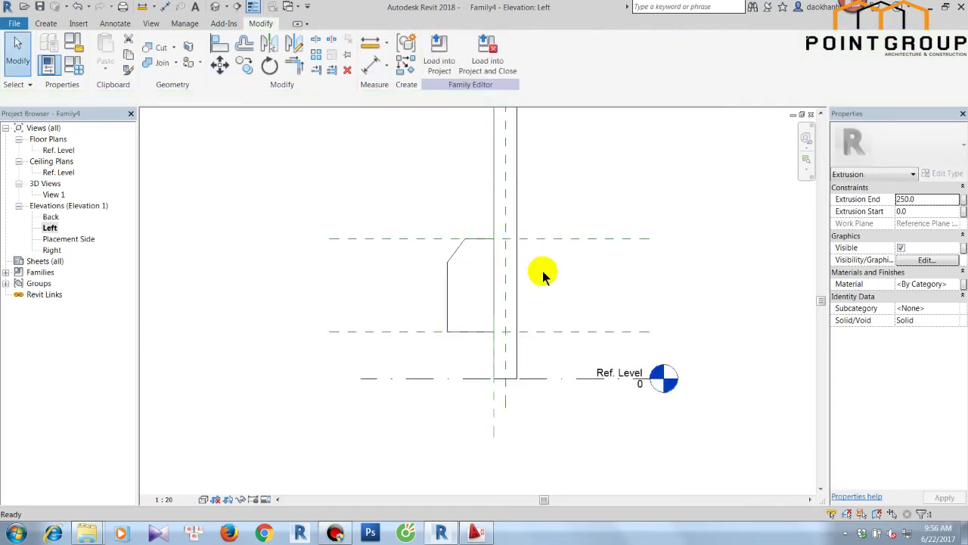
scroll(538, 280, up, 2)
Reopen the extrusion sketch and delete its 600 side-height dimension.
click(551, 230)
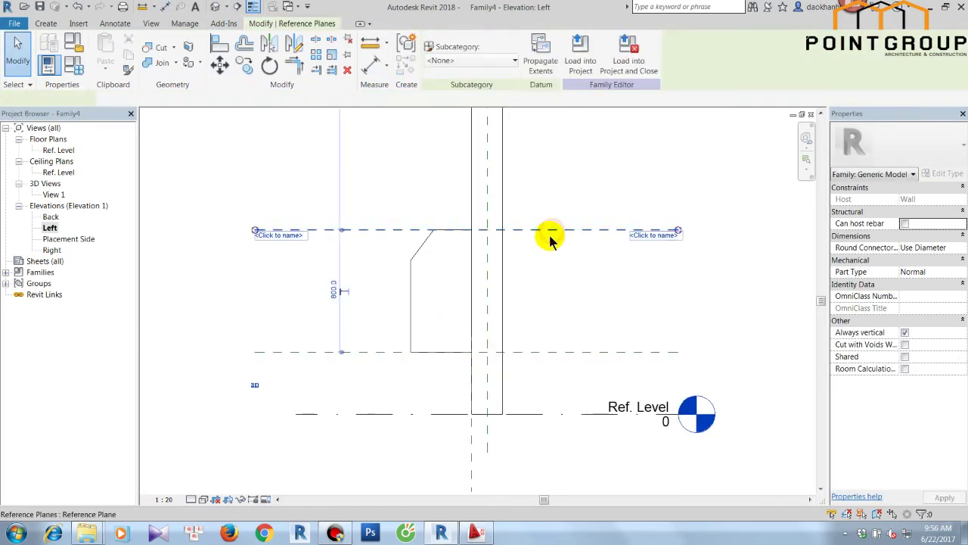
drag(547, 229, 545, 205)
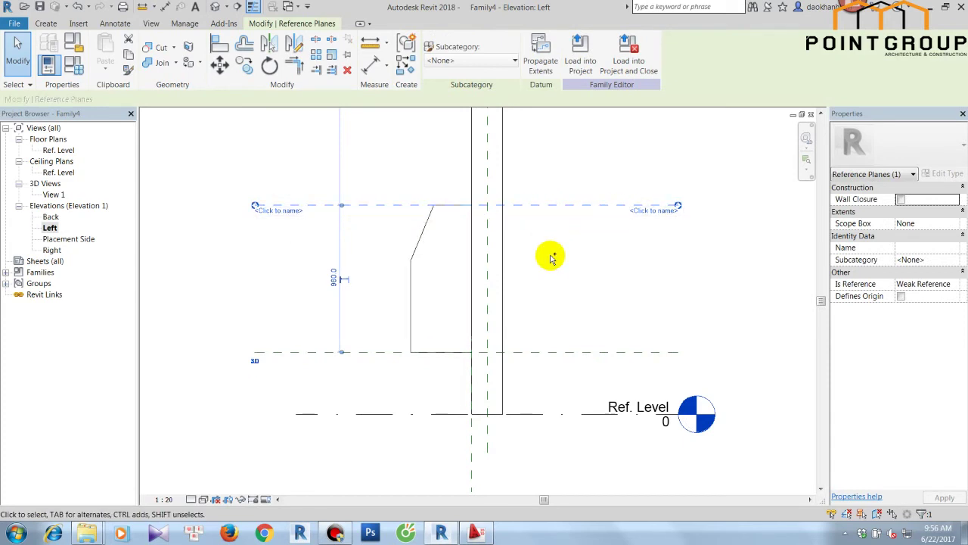
key(ctrl+z)
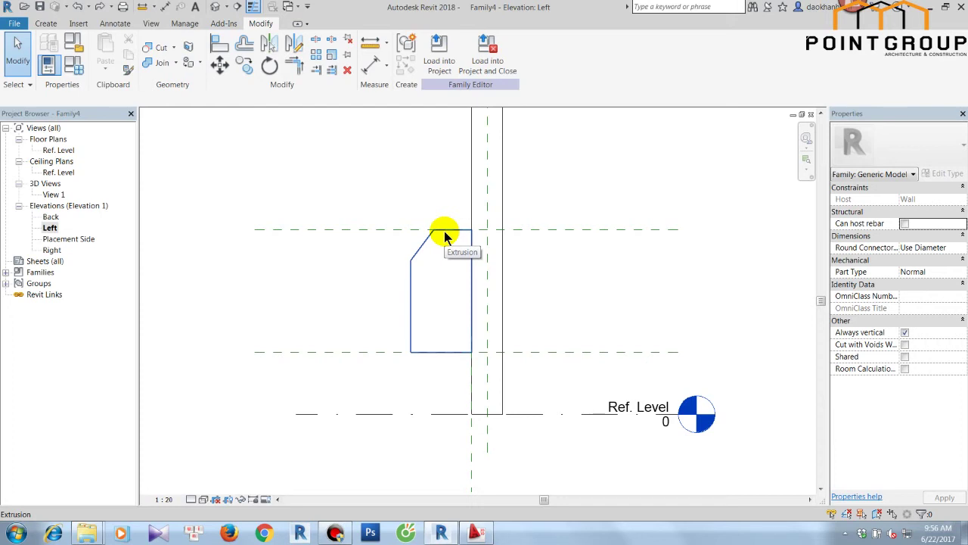
double_click(427, 241)
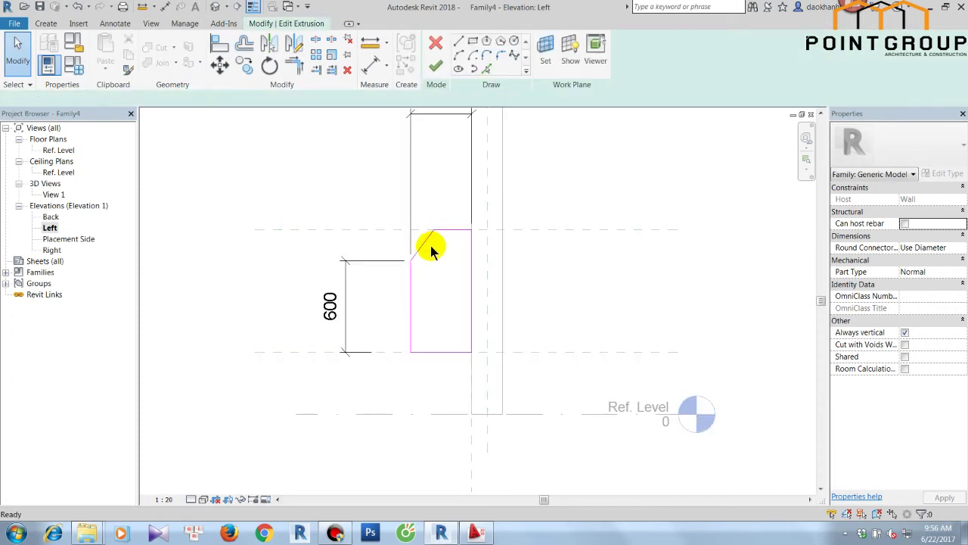
scroll(376, 265, up, 2)
click(370, 255)
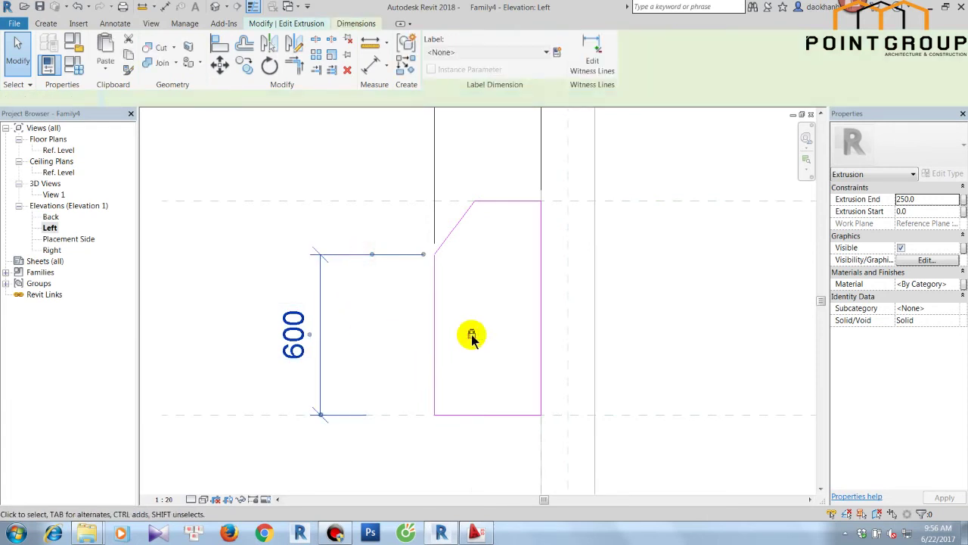
key(Delete)
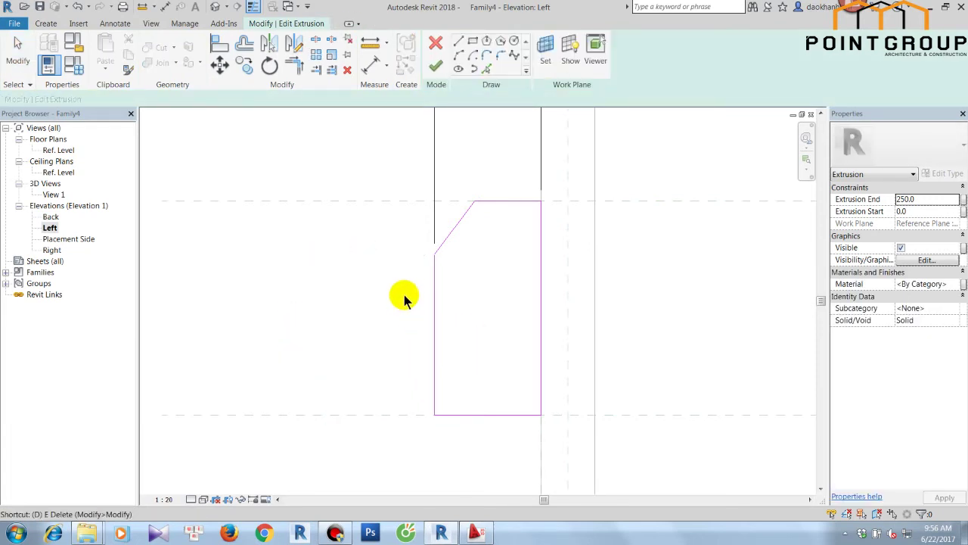
Add a 200 aligned dimension for the chamfer's vertical depth and finish the sketch.
key(d)
key(i)
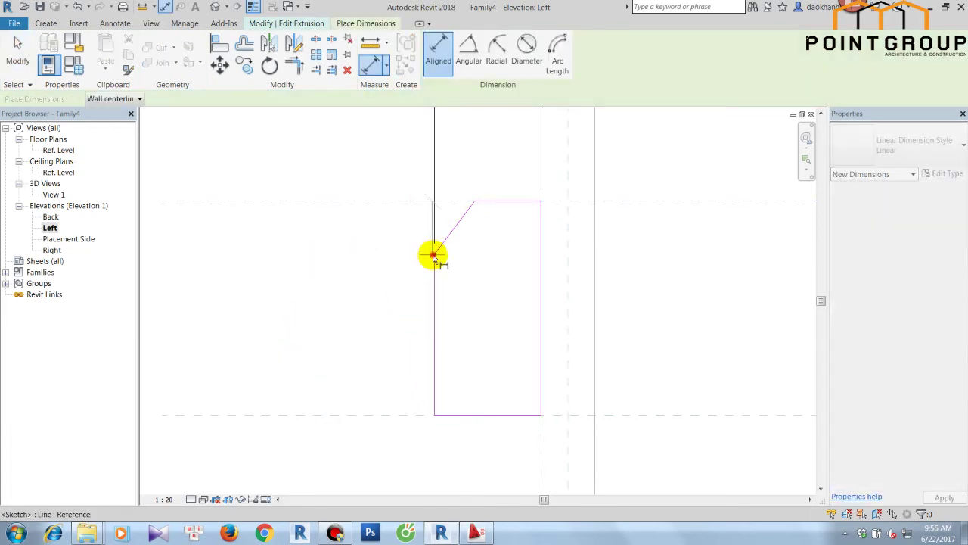
click(432, 256)
click(339, 253)
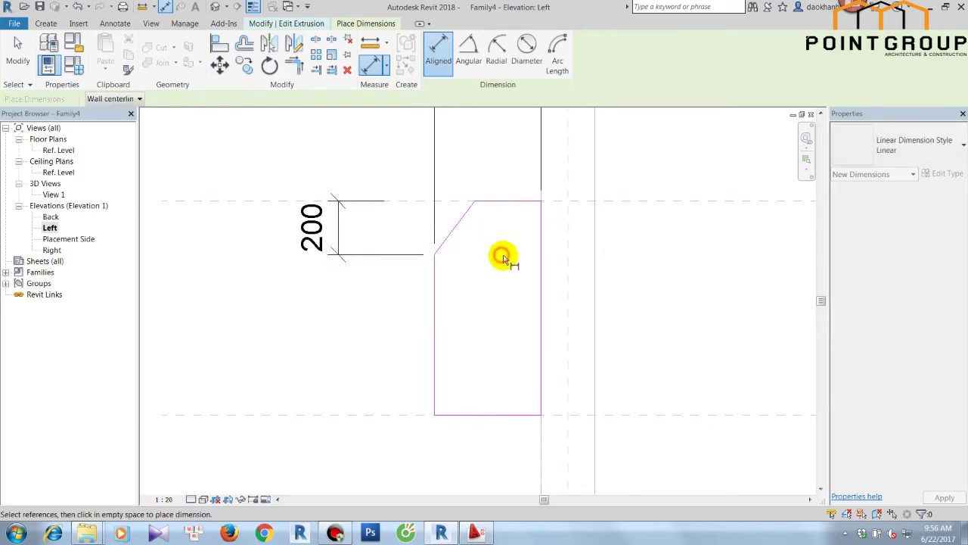
key(Escape)
key(Escape)
scroll(462, 106, down, 2)
click(436, 59)
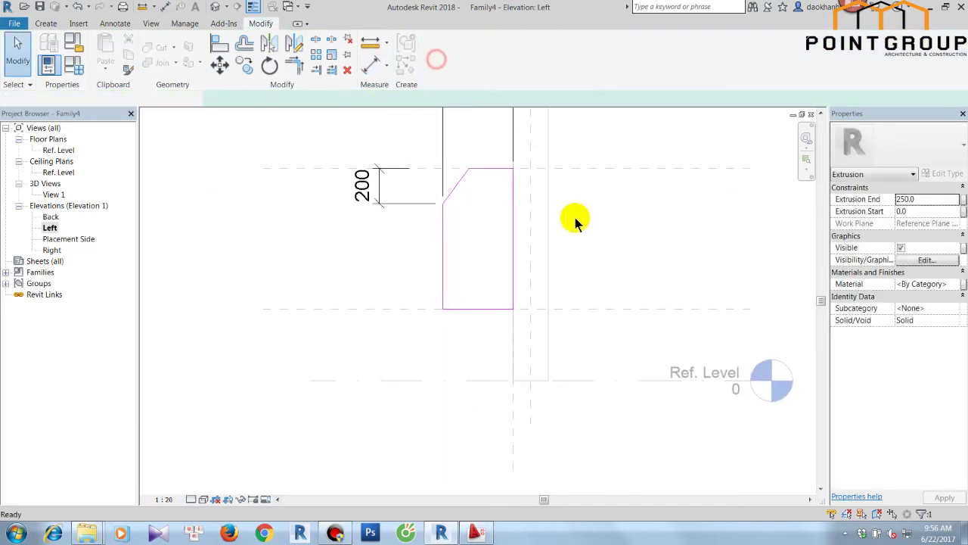
Drag the top reference plane upward.
click(595, 236)
scroll(597, 239, down, 2)
scroll(600, 241, down, 1)
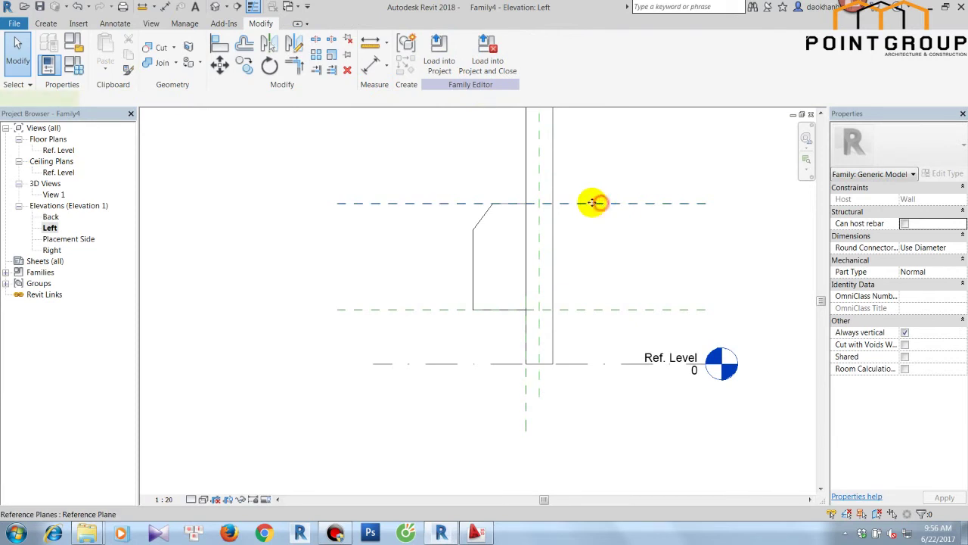
drag(592, 203, 585, 188)
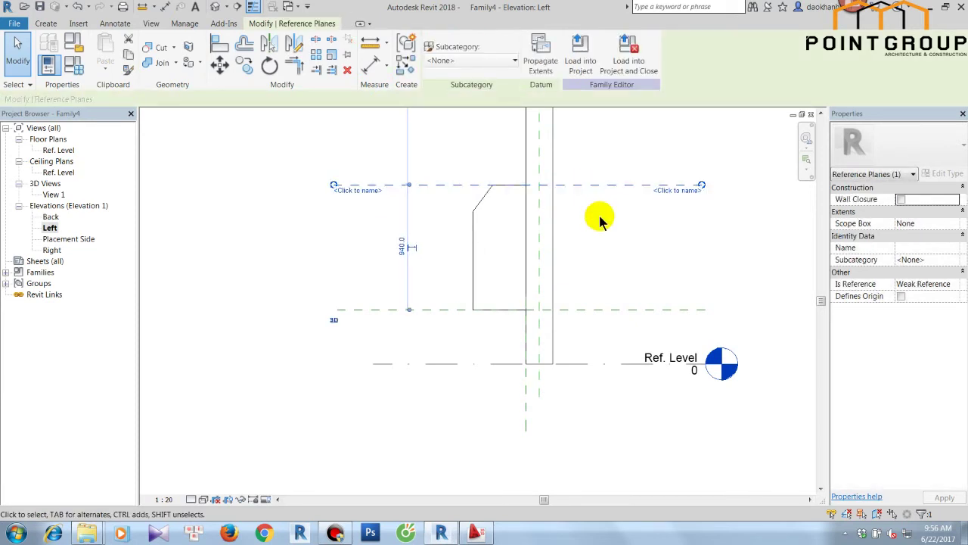
click(598, 219)
scroll(476, 260, up, 2)
scroll(484, 306, up, 1)
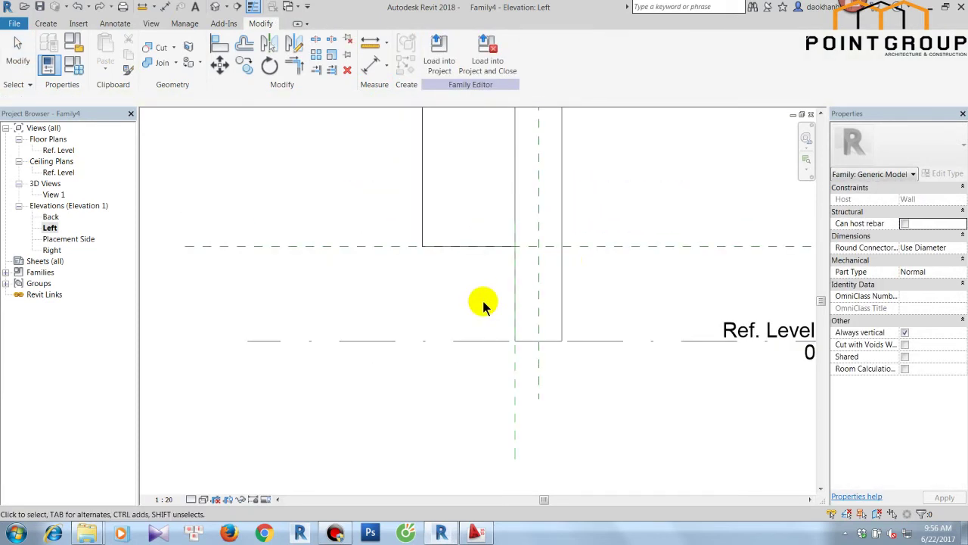
scroll(492, 303, down, 2)
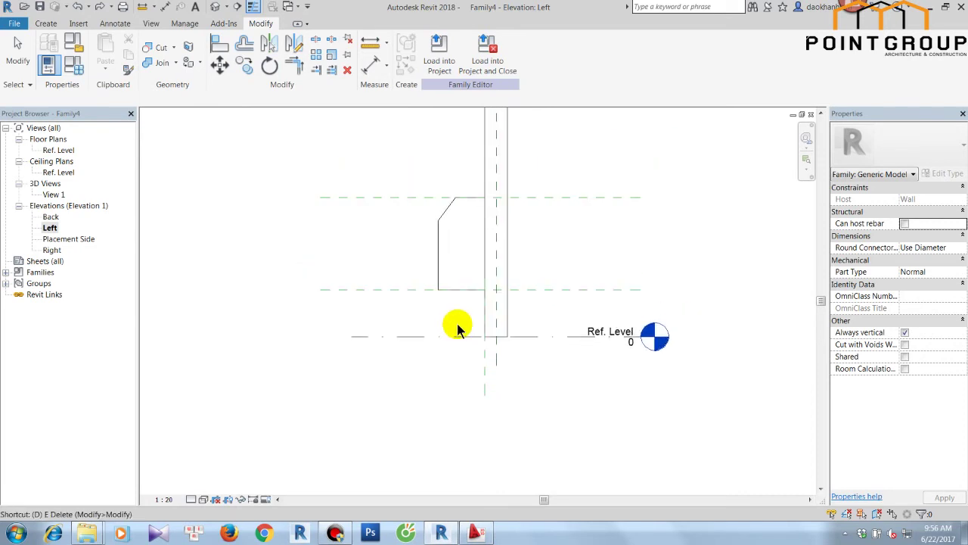
Dimension the lower plane to Ref. Level (407) and the upper to lower plane (800).
key(i)
click(461, 290)
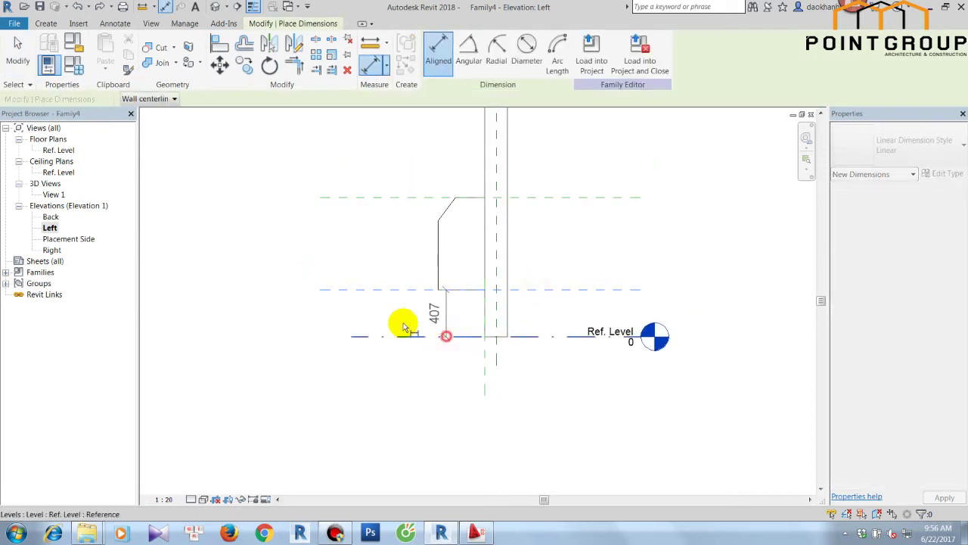
click(375, 310)
click(412, 289)
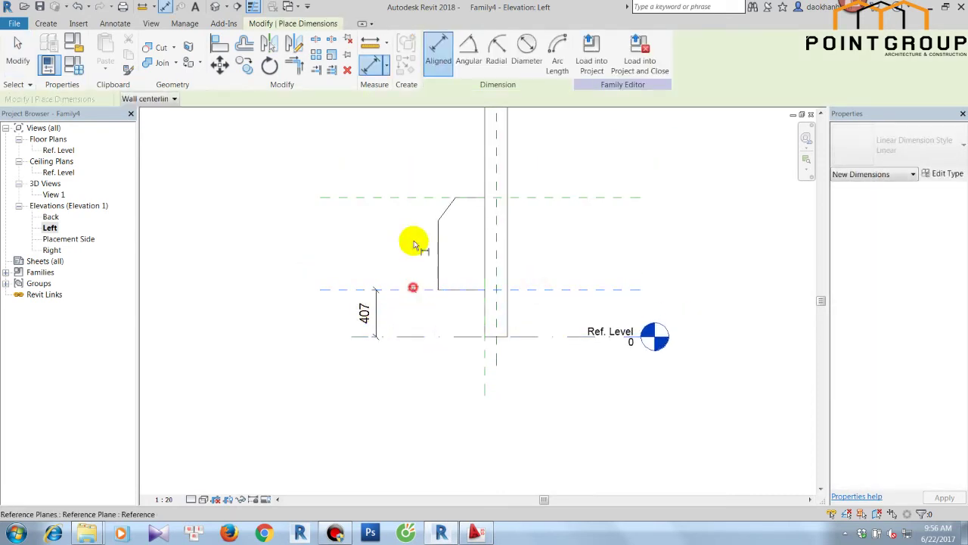
click(422, 198)
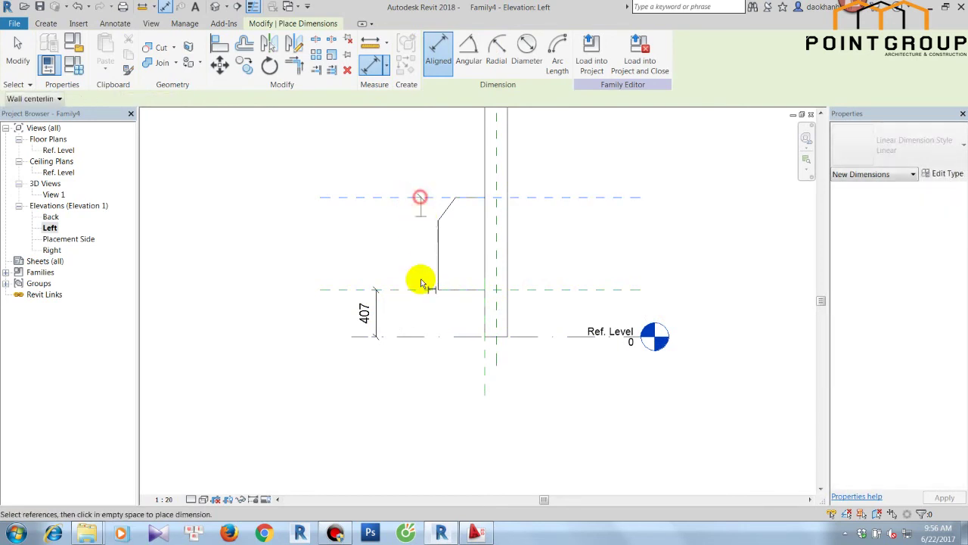
click(353, 276)
Add the 1207 overall height dimension from the upper reference plane to Ref. Level.
middle_drag(396, 240, 394, 283)
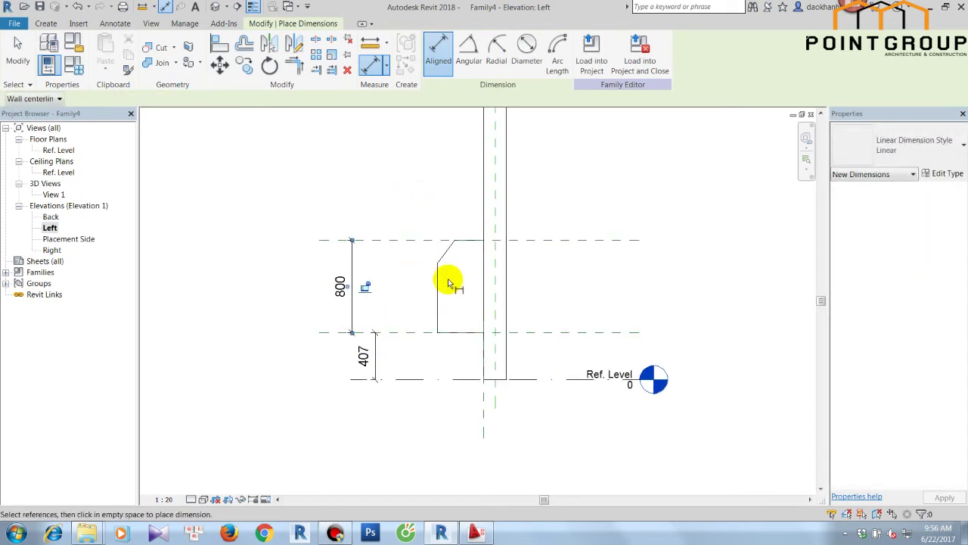
click(538, 242)
click(525, 372)
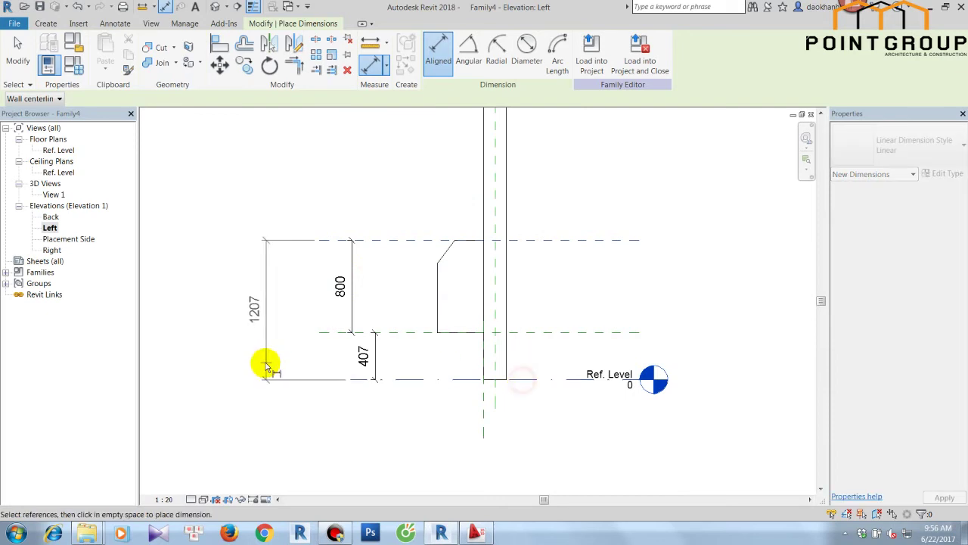
click(261, 360)
key(Escape)
key(Escape)
scroll(409, 303, up, 3)
scroll(411, 309, down, 2)
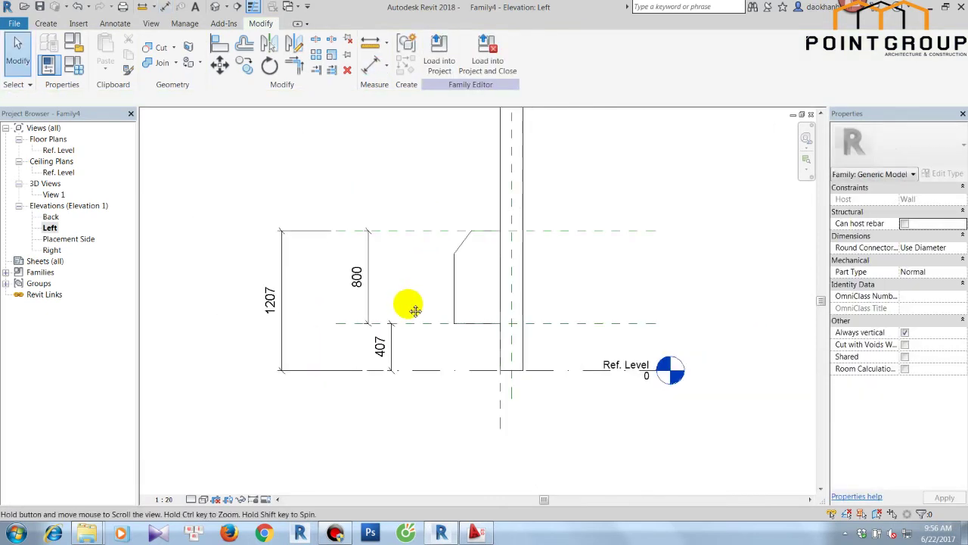
scroll(410, 308, up, 1)
click(471, 268)
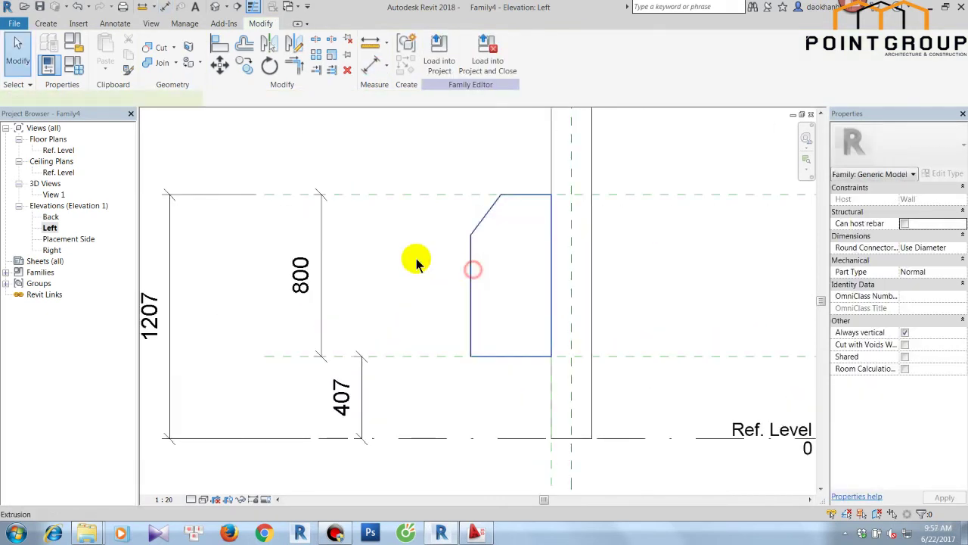
In the Ref. Level plan, drag the extrusion faces to centre its thickness on the EQ planes.
double_click(59, 149)
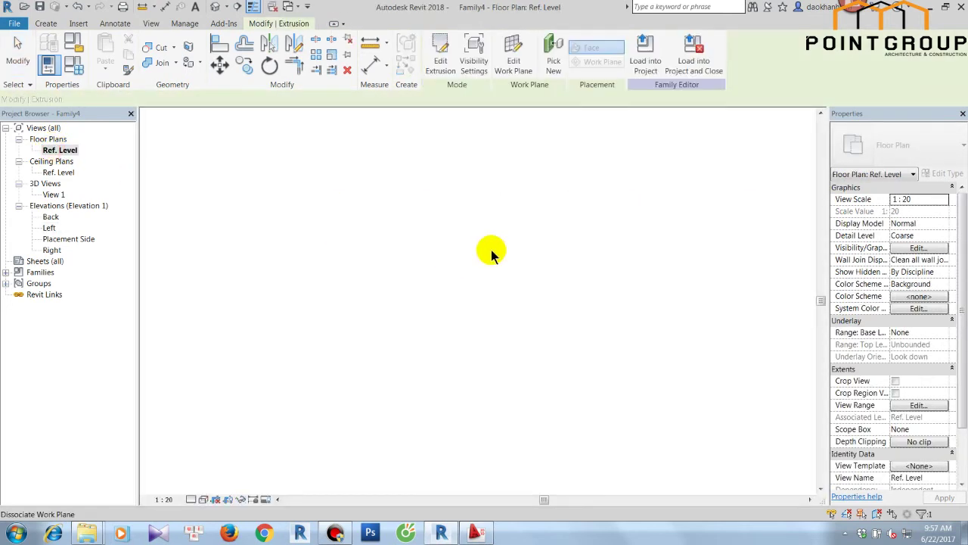
scroll(484, 295, up, 3)
scroll(467, 257, up, 1)
scroll(466, 256, up, 1)
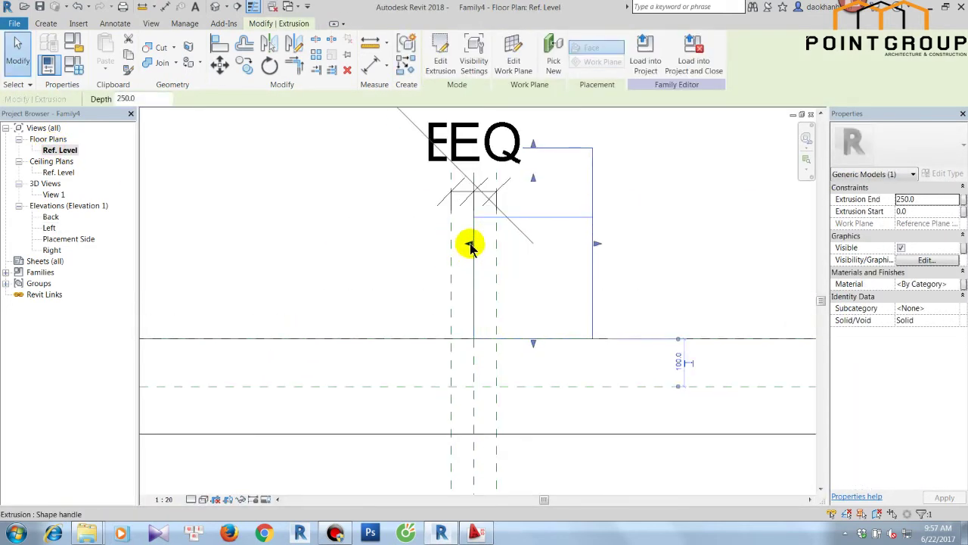
drag(467, 255, 449, 255)
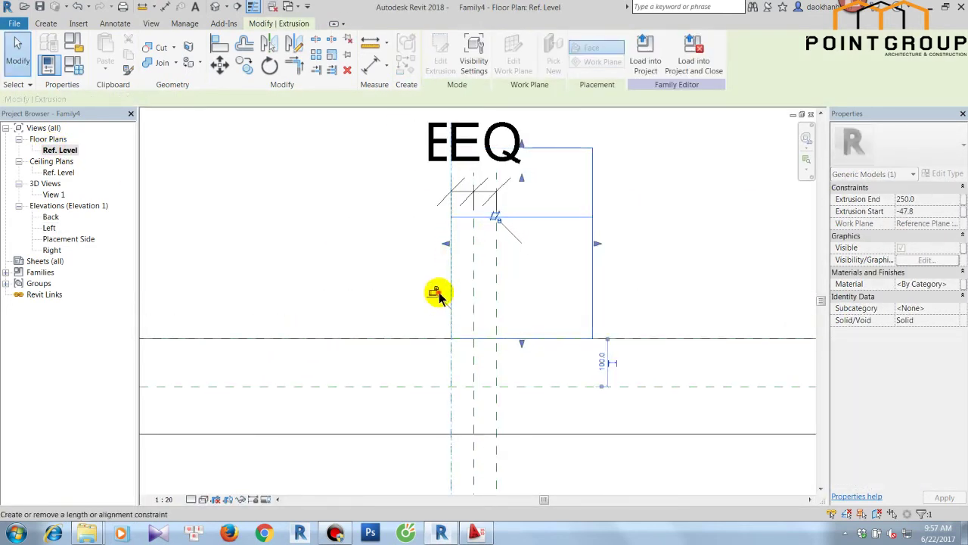
drag(596, 244, 499, 255)
click(535, 301)
scroll(537, 291, down, 2)
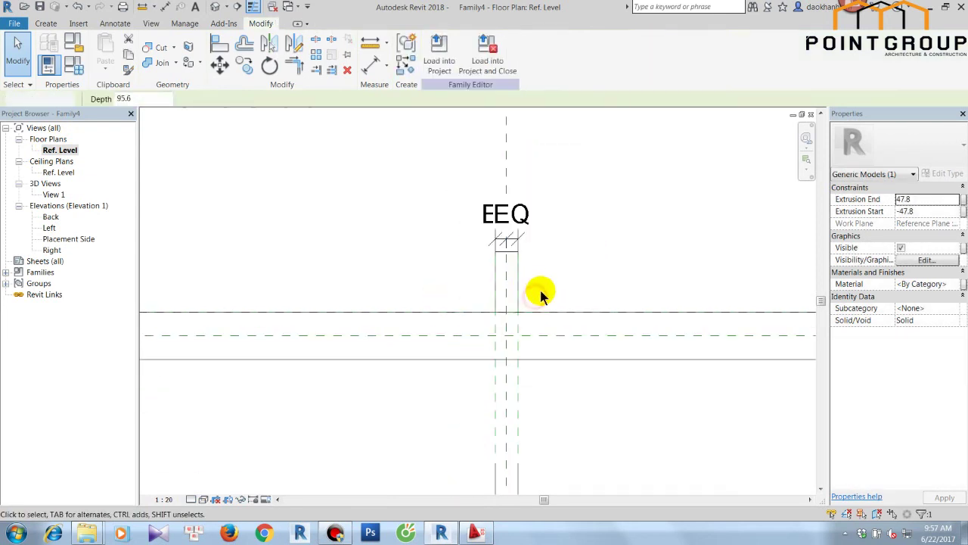
scroll(497, 399, up, 2)
Label the 96 thickness dimension with a new 'Chieu day' parameter.
click(484, 445)
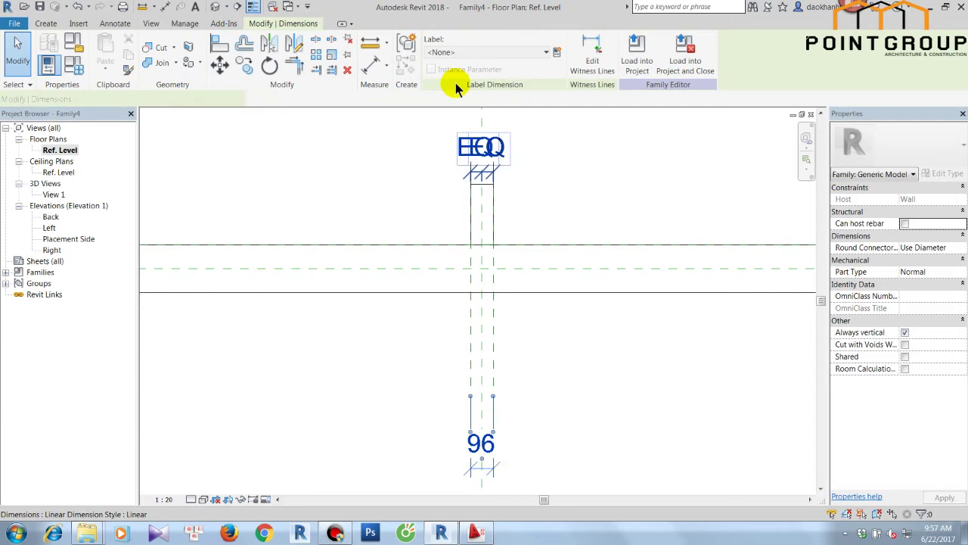
click(557, 51)
text(Chieu day)
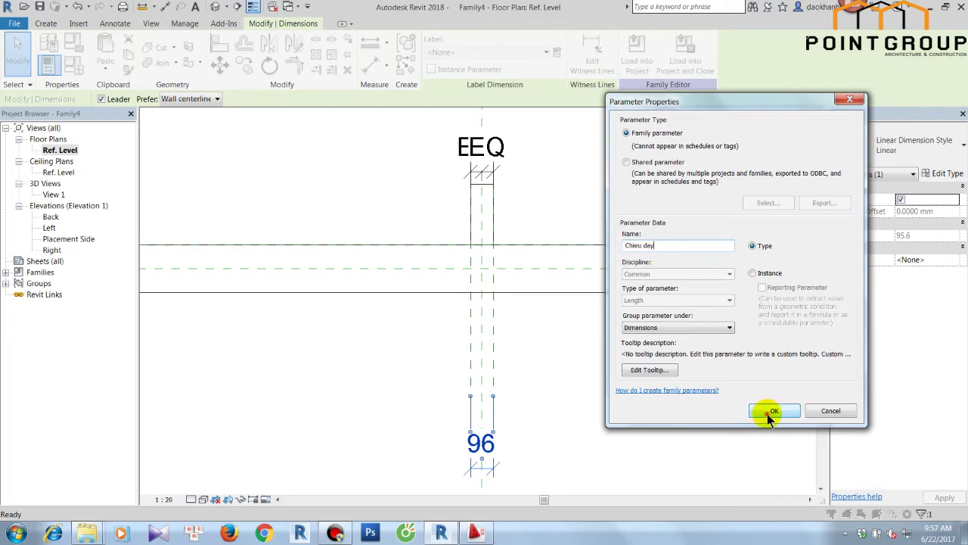
click(769, 412)
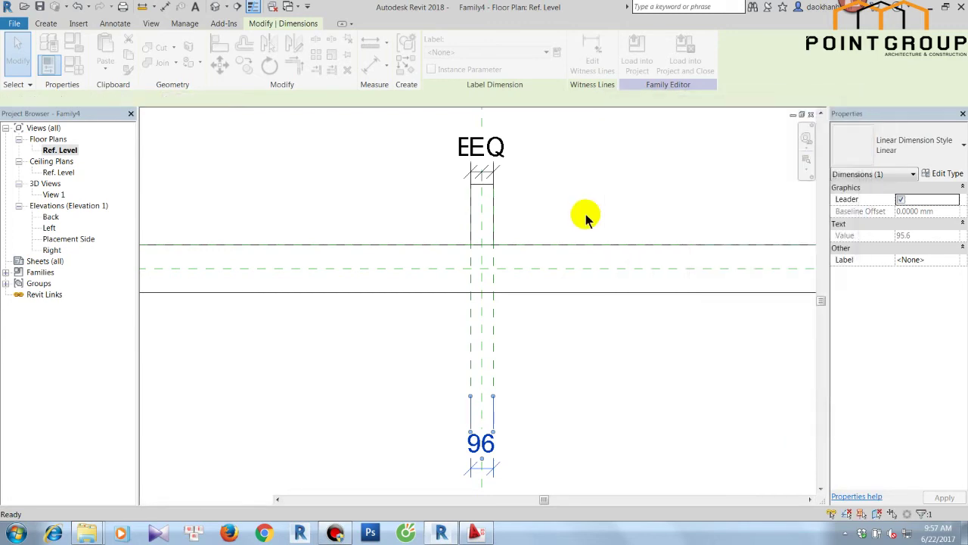
click(579, 212)
scroll(573, 151, down, 2)
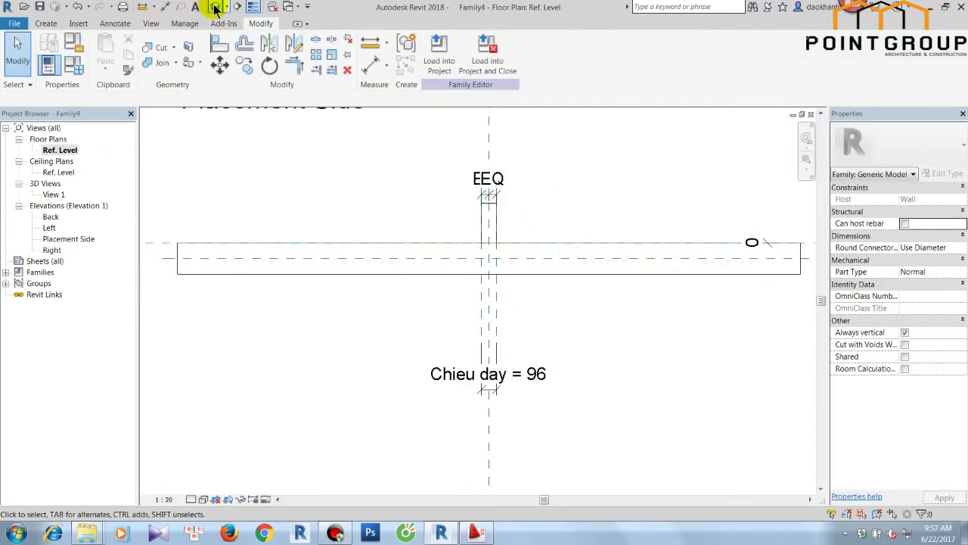
In the Left elevation, label the 407 dimension with a new parameter h1.
double_click(62, 239)
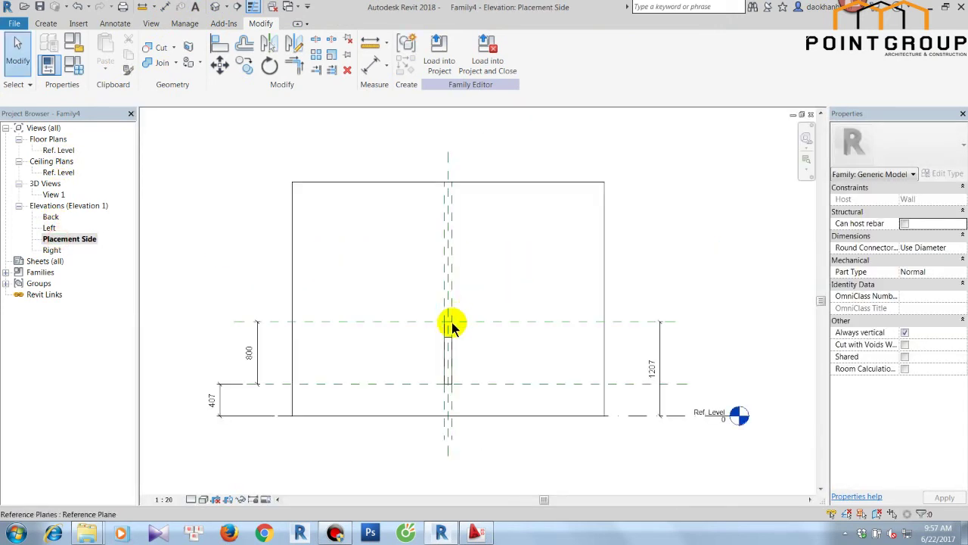
double_click(49, 228)
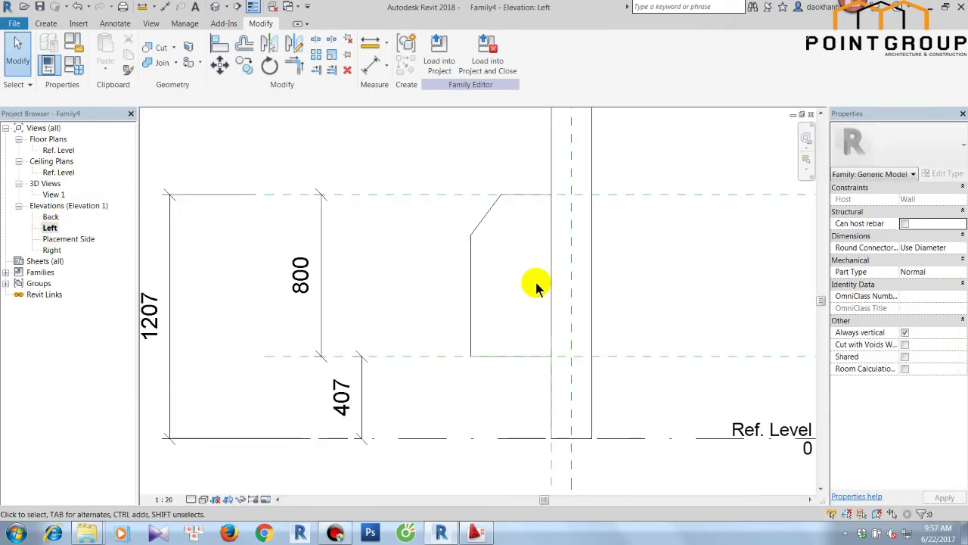
click(491, 270)
click(642, 261)
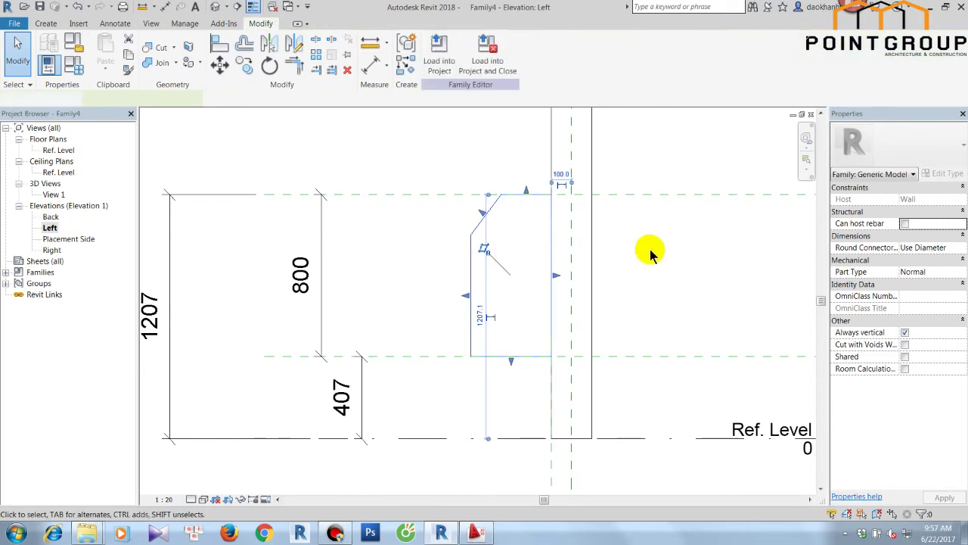
scroll(642, 260, down, 1)
click(399, 373)
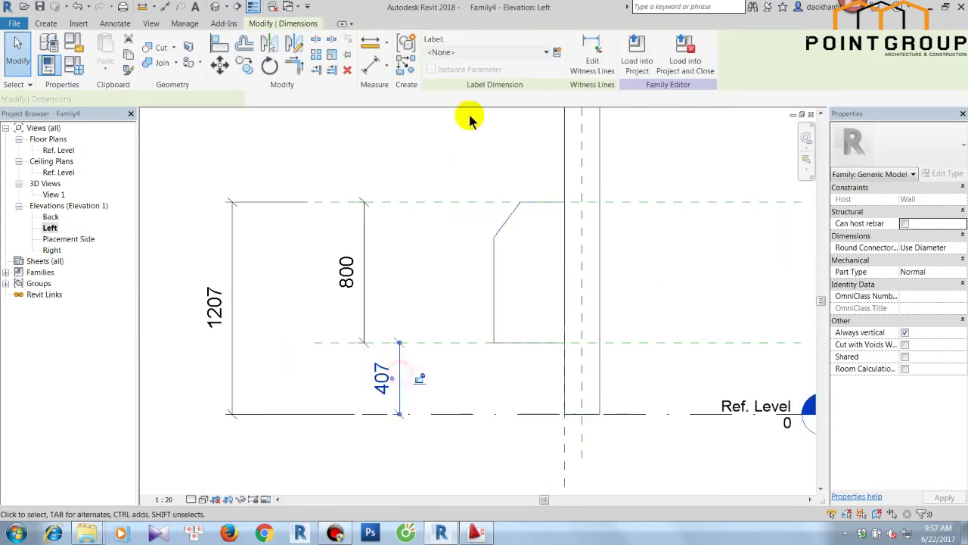
click(556, 51)
text(h1)
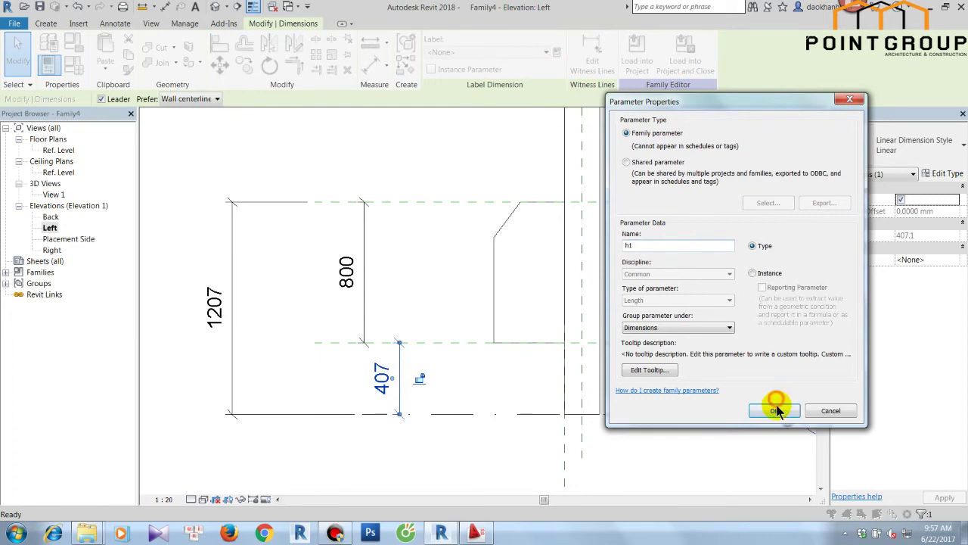
click(774, 410)
click(413, 298)
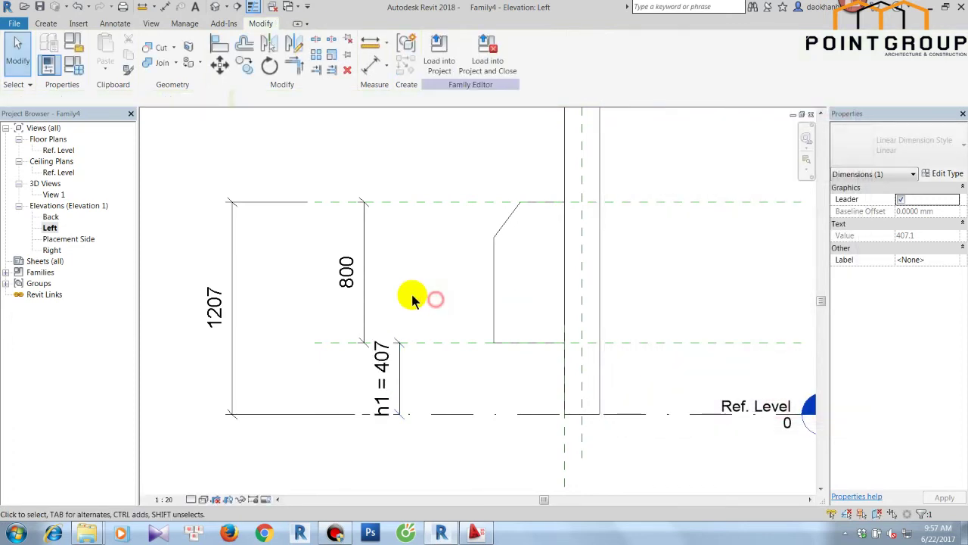
Label the 1207 overall height dimension with a new parameter H.
click(364, 244)
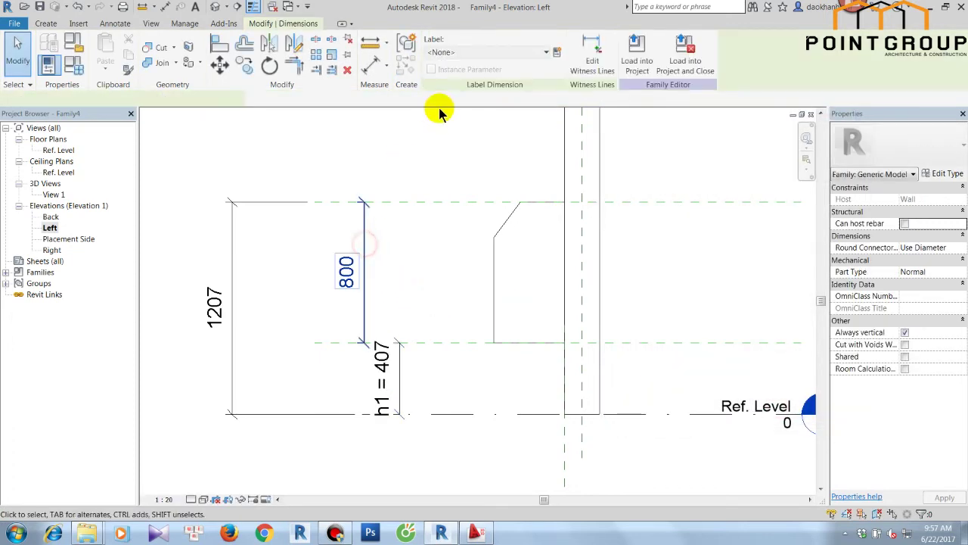
click(422, 254)
click(232, 204)
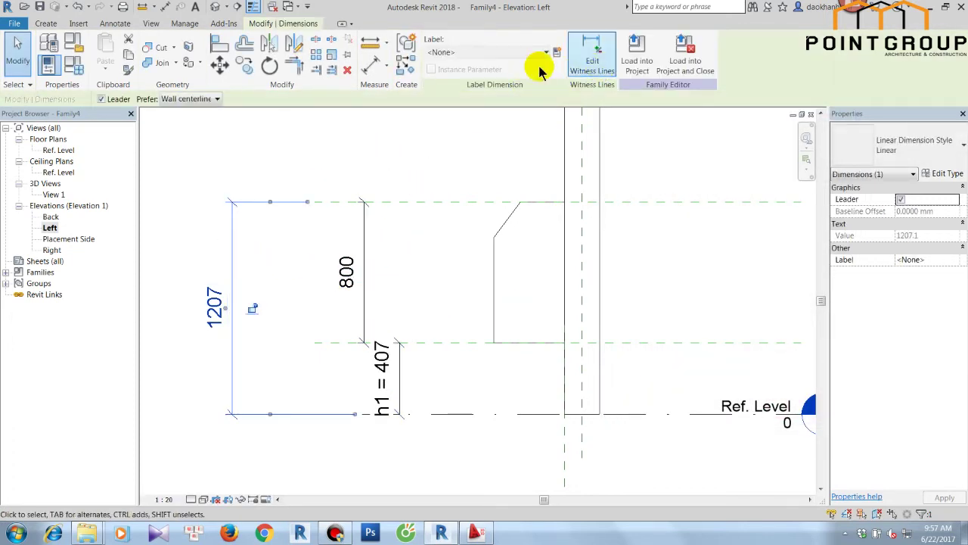
click(557, 51)
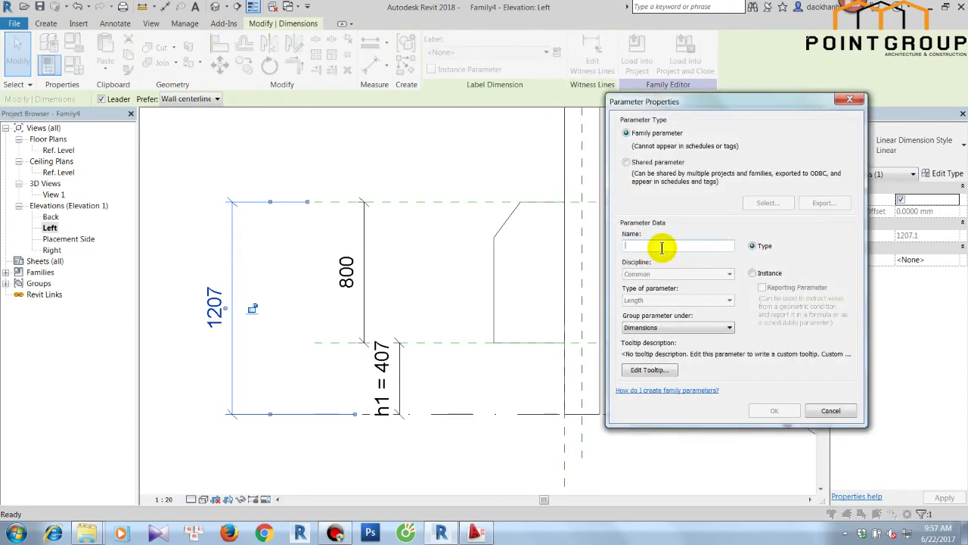
text(H)
click(760, 411)
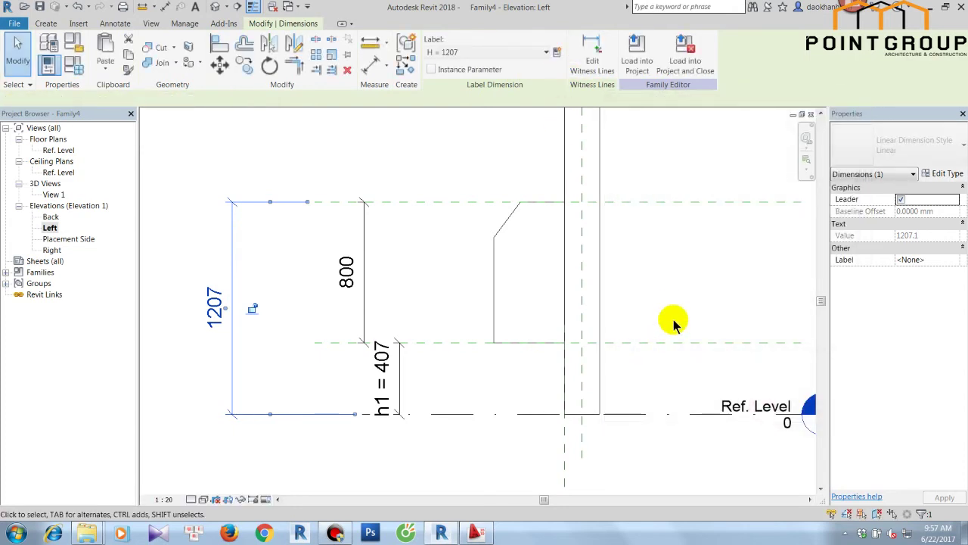
click(667, 301)
scroll(618, 274, down, 2)
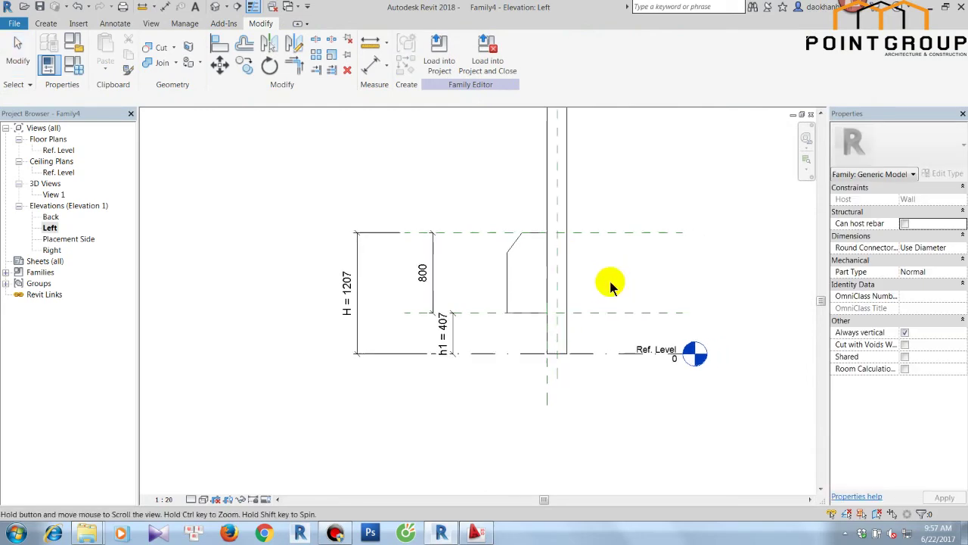
Open Family Types and check the h1 and H values against the AutoCAD reference drawing.
click(73, 65)
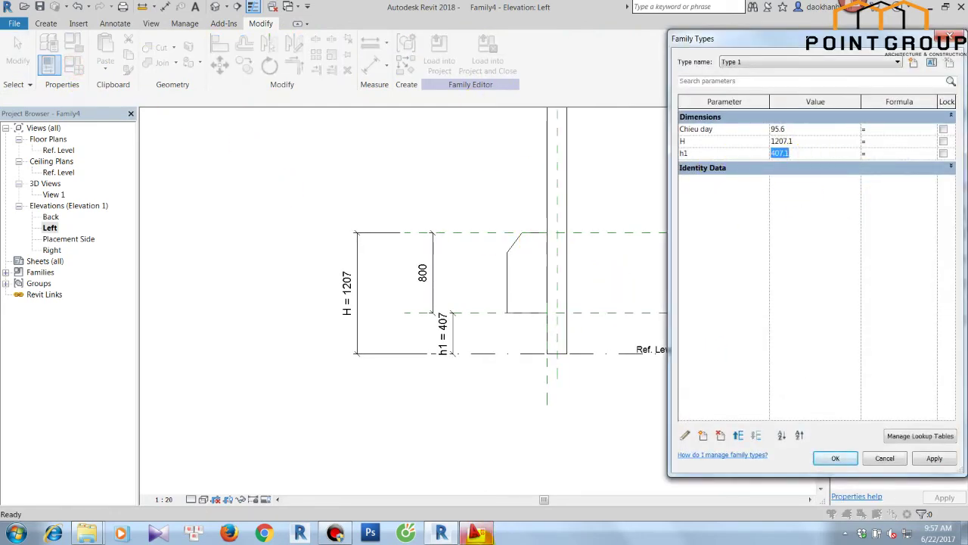
click(483, 534)
click(478, 535)
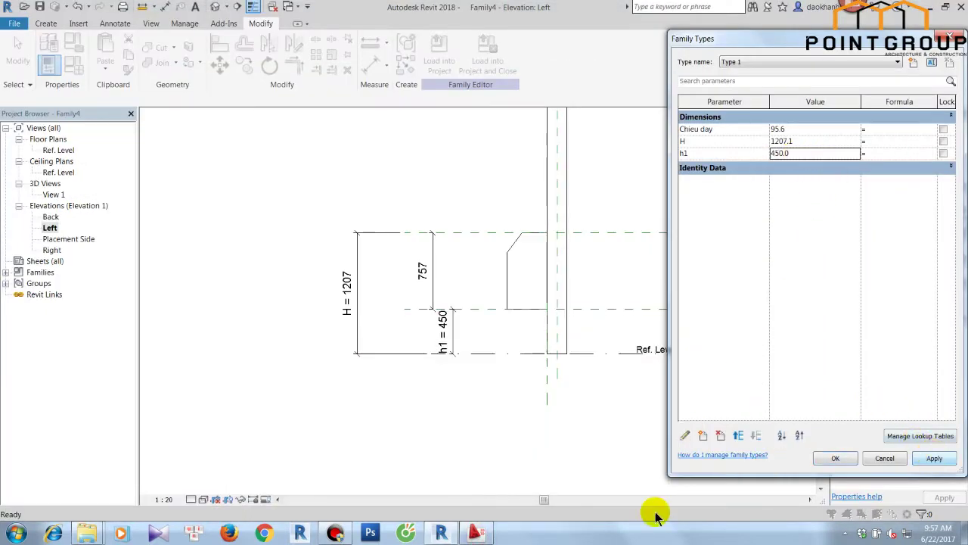
click(475, 533)
click(475, 533)
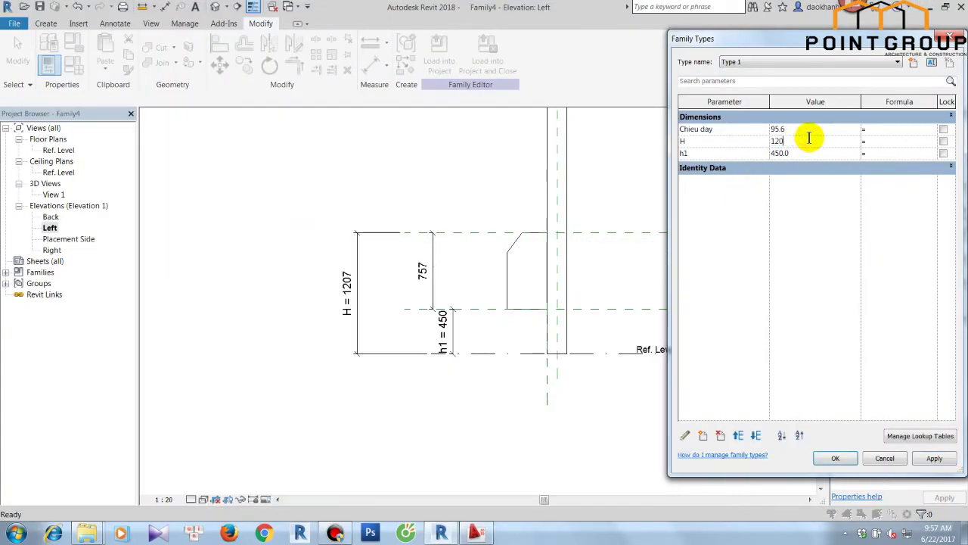
Set h1 to 450 and H to 1200, flex H to 1600, then restore 1200.
click(936, 459)
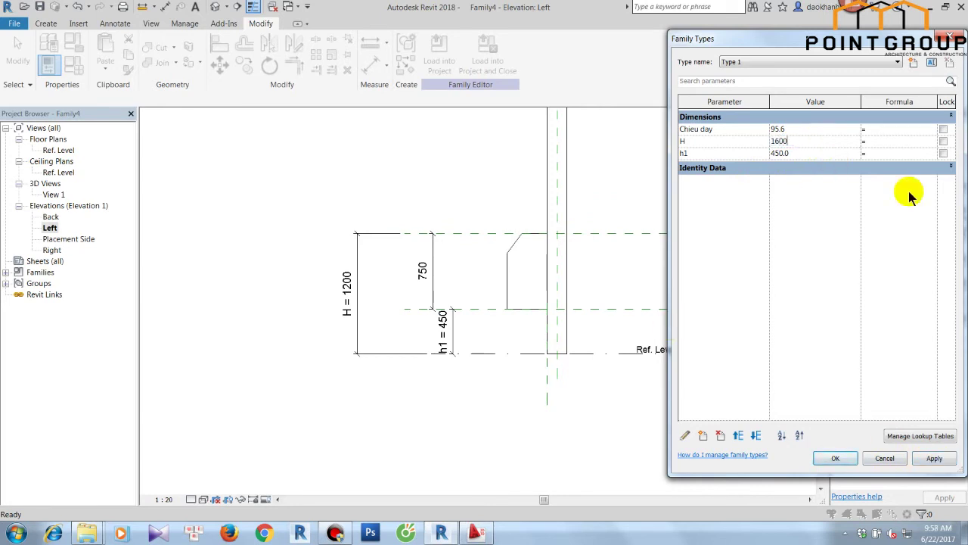
click(935, 460)
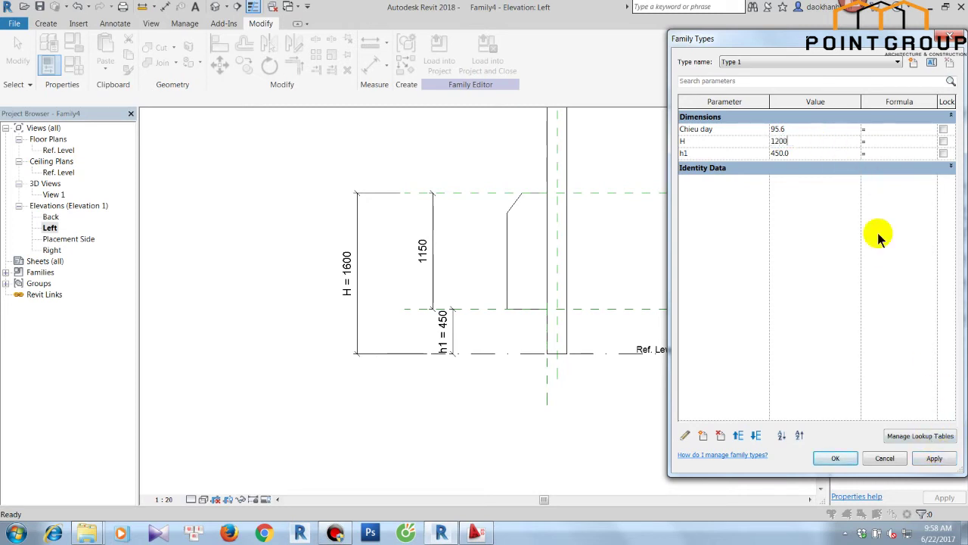
click(936, 459)
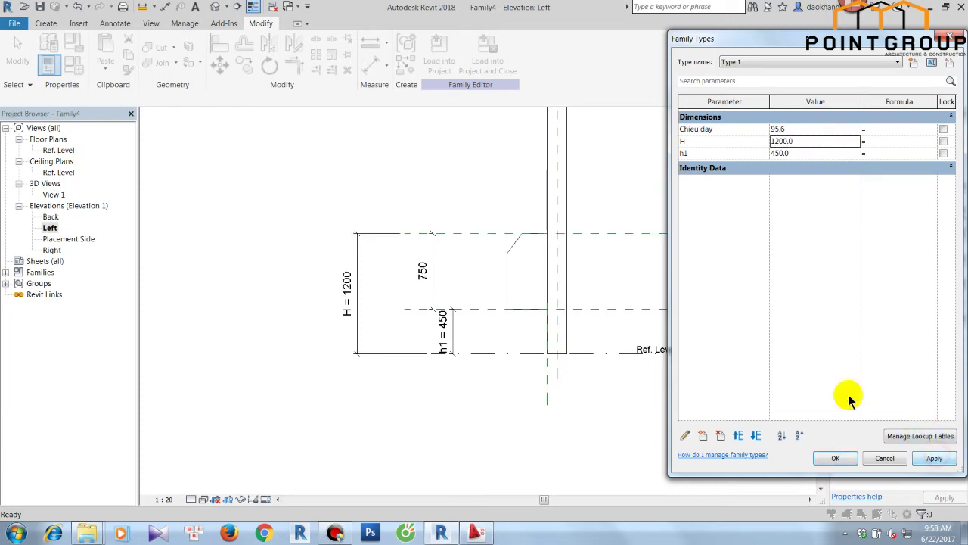
click(825, 461)
scroll(588, 245, down, 2)
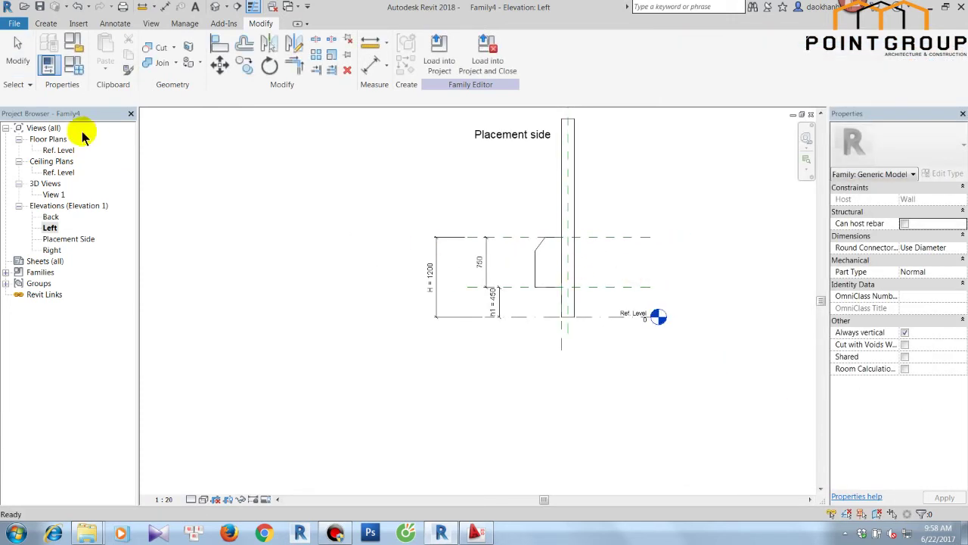
Set the Chieu day thickness to 12 and orbit the 3D view to inspect the thin panel.
click(215, 7)
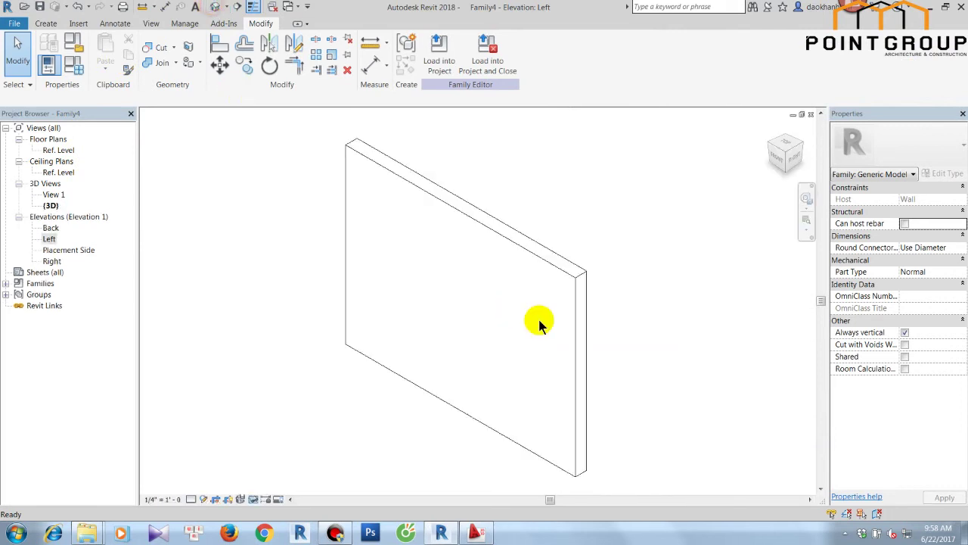
mouse_move(512, 271)
shift+middle_down()
mouse_move(454, 315)
mouse_move(569, 364)
mouse_move(572, 233)
mouse_move(514, 224)
shift+middle_up()
key(f)
key(t)
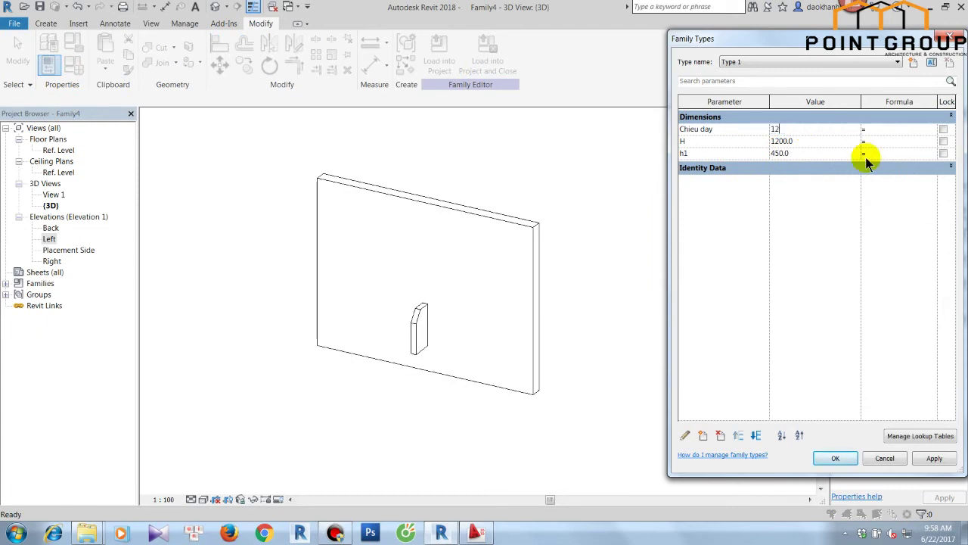
click(830, 458)
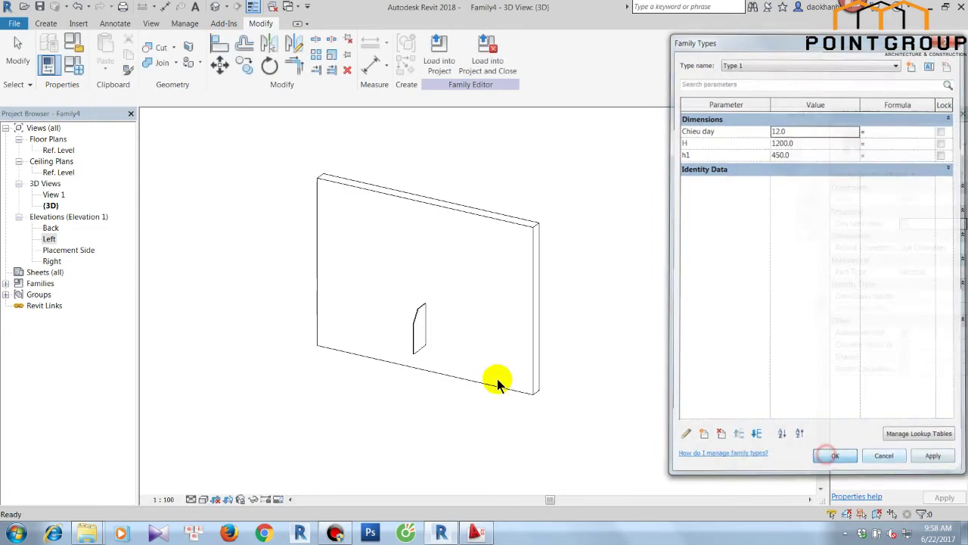
scroll(454, 340, up, 3)
scroll(410, 324, up, 1)
scroll(449, 314, down, 1)
mouse_move(448, 314)
shift+middle_down()
mouse_move(504, 318)
mouse_move(412, 293)
shift+middle_up()
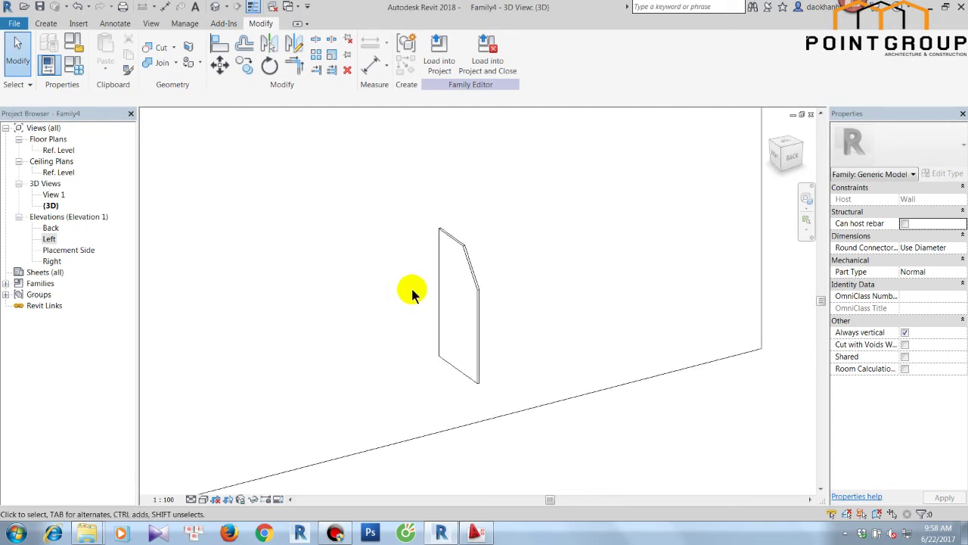
Open the Placement Side elevation and frame the wall face.
double_click(68, 248)
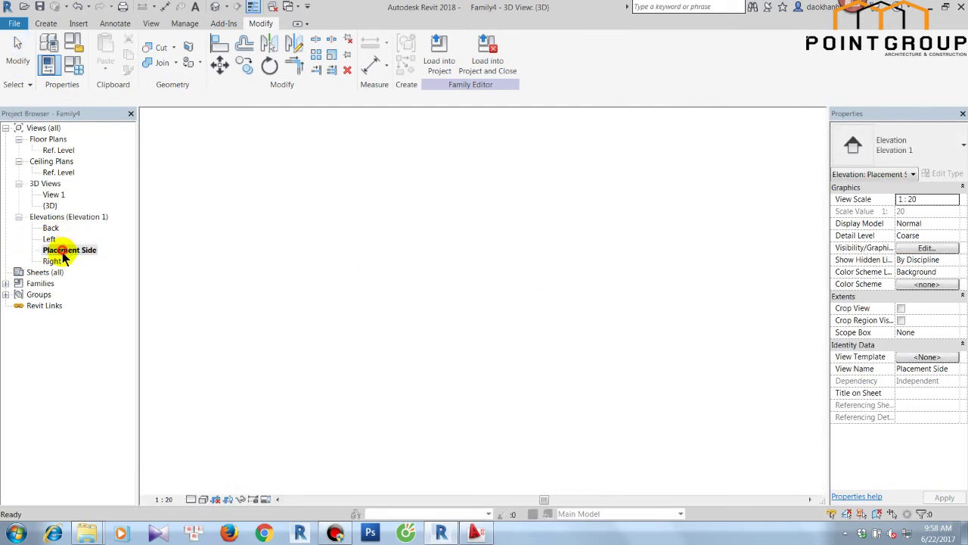
mouse_move(461, 320)
middle_down()
mouse_move(465, 348)
mouse_move(482, 287)
middle_up()
scroll(466, 349, up, 1)
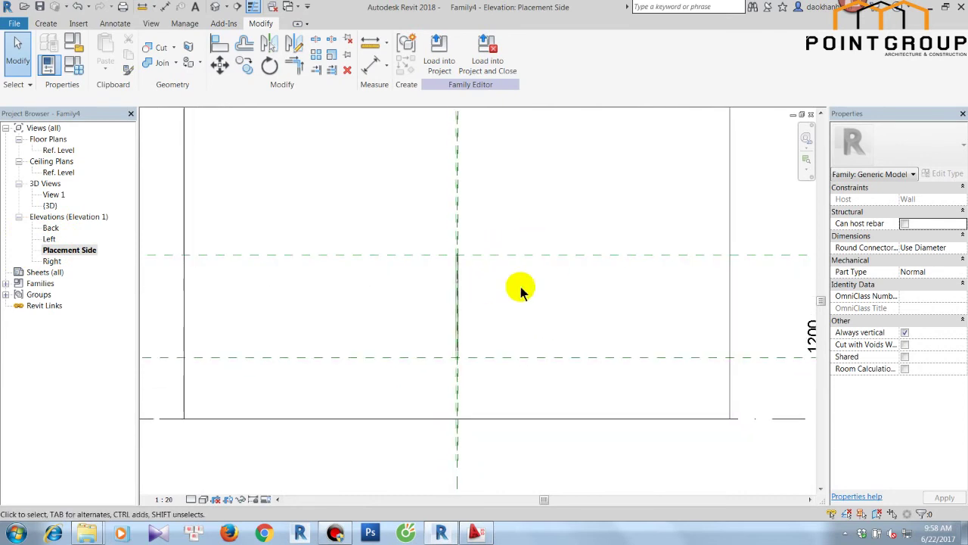
Draw two horizontal reference planes across the partition inside the 750 span.
click(45, 21)
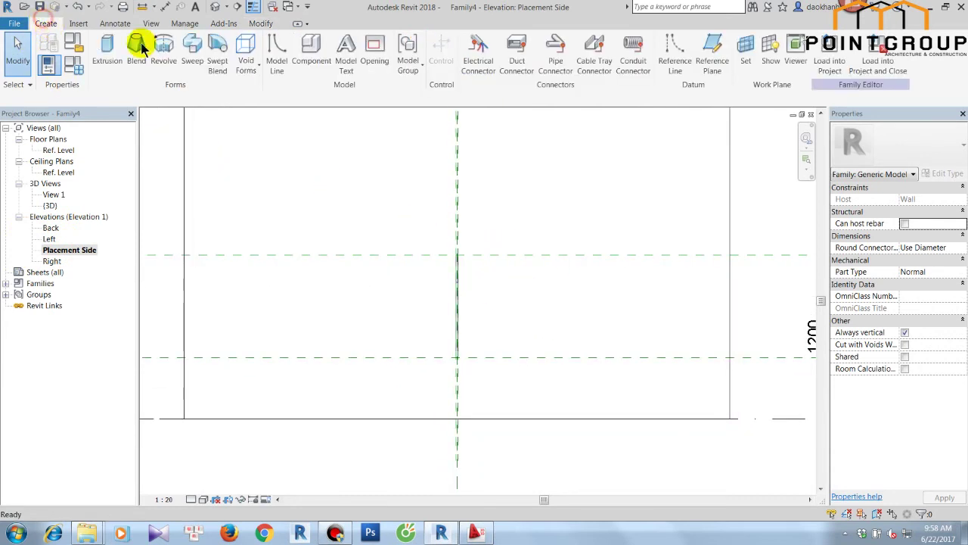
click(712, 56)
scroll(525, 320, down, 2)
click(308, 303)
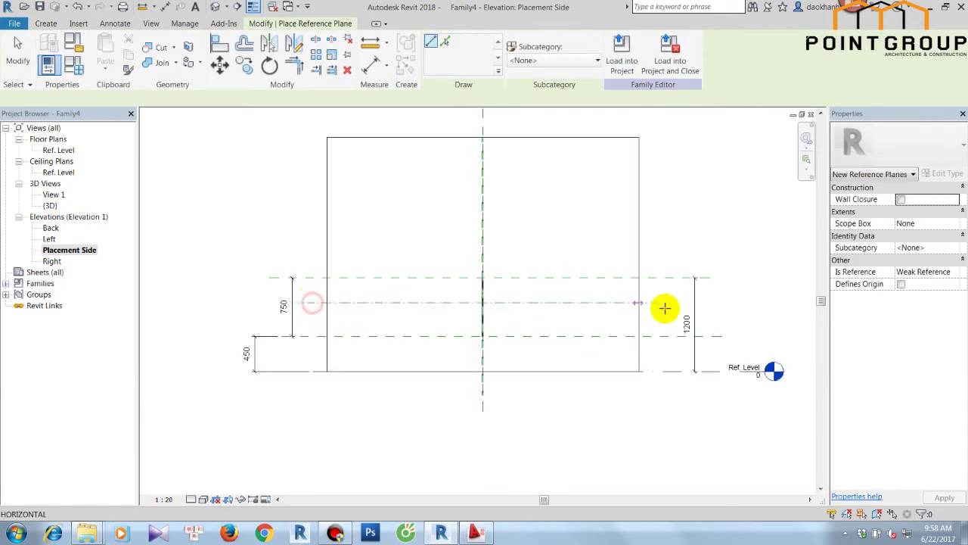
click(728, 302)
click(310, 324)
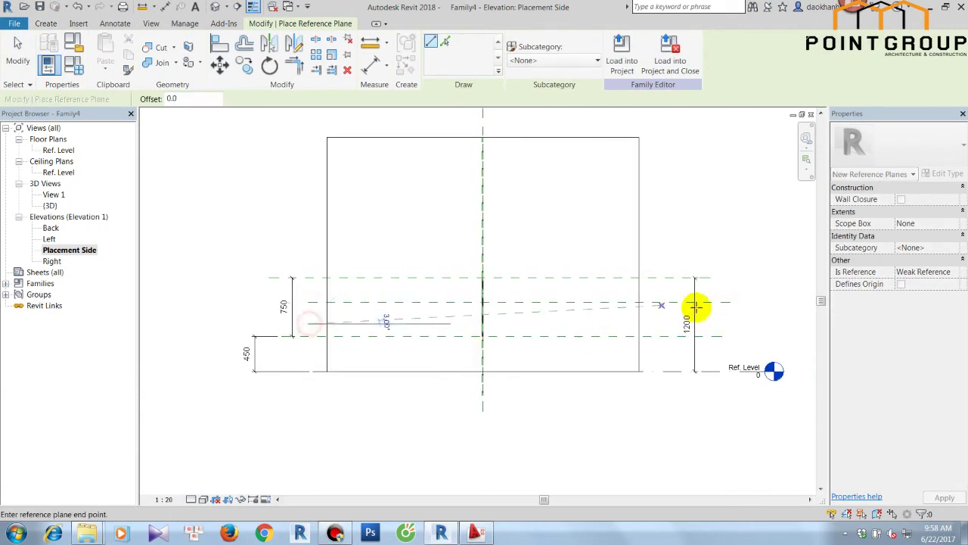
click(729, 323)
key(Escape)
Compare the new planes with the AutoCAD reference drawing, then return to Revit.
click(491, 534)
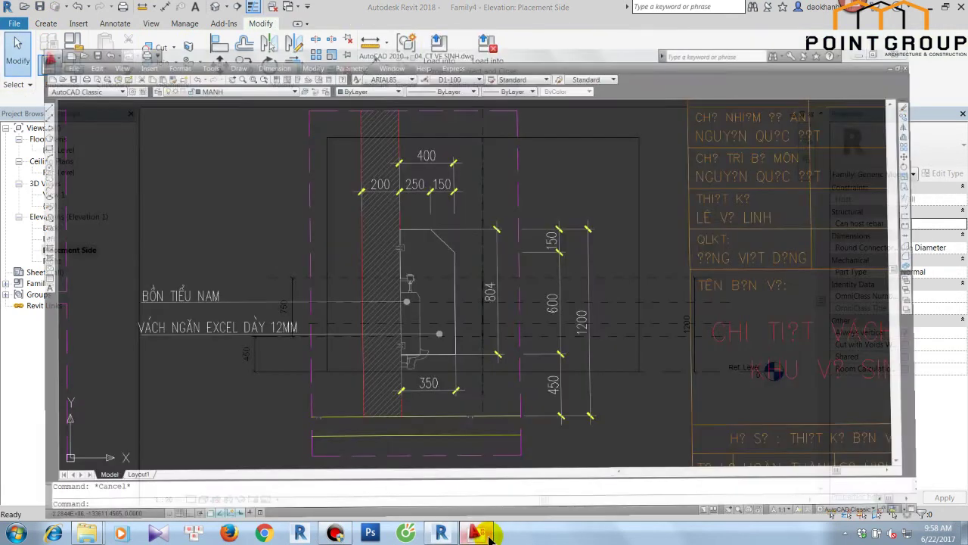
click(491, 534)
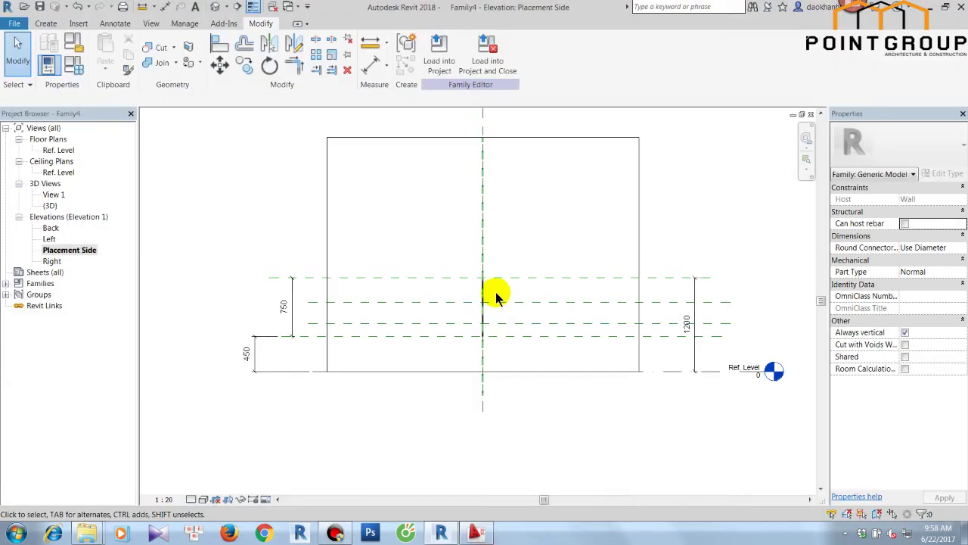
scroll(507, 317, up, 2)
scroll(520, 340, up, 2)
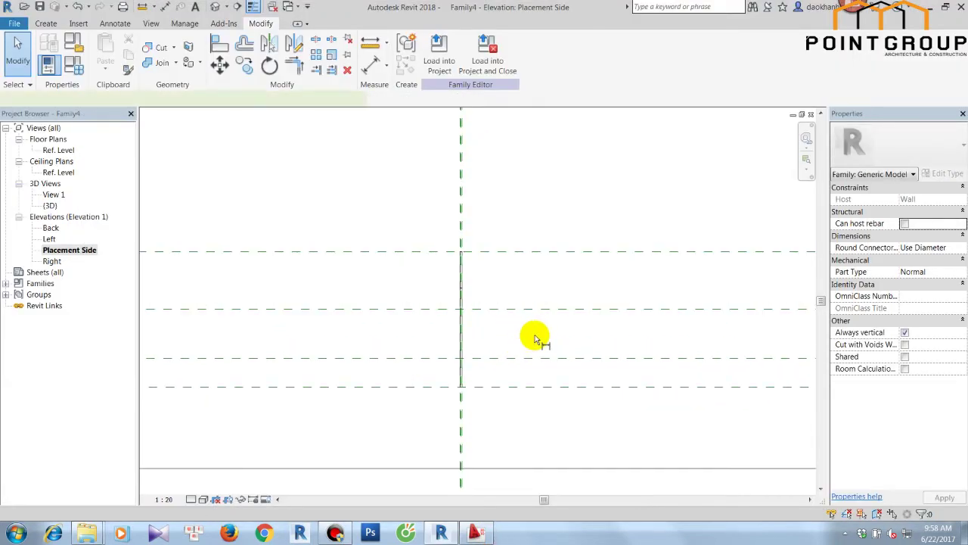
Add aligned dimensions from each new plane to its neighbour, reading 160 and 319.
key(d)
key(i)
click(552, 362)
click(547, 316)
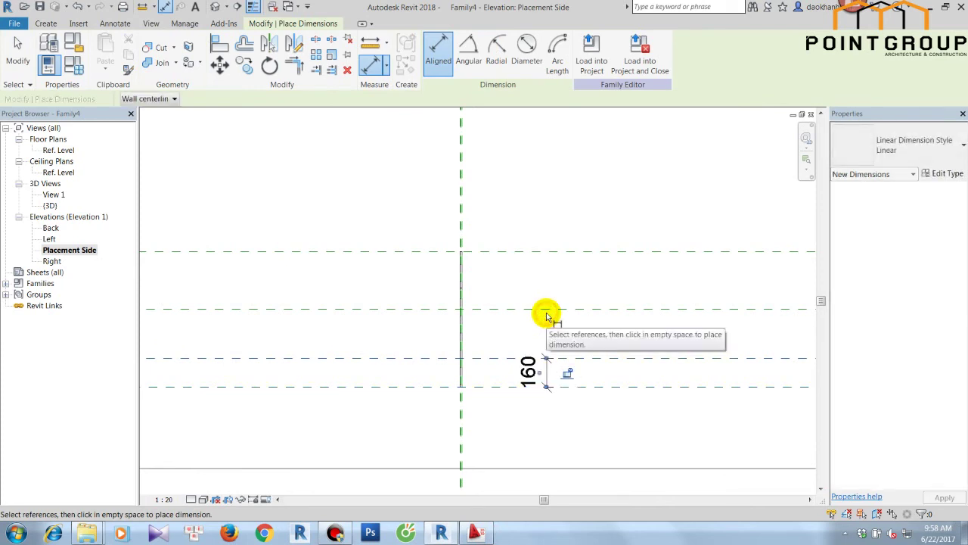
key(Escape)
key(Escape)
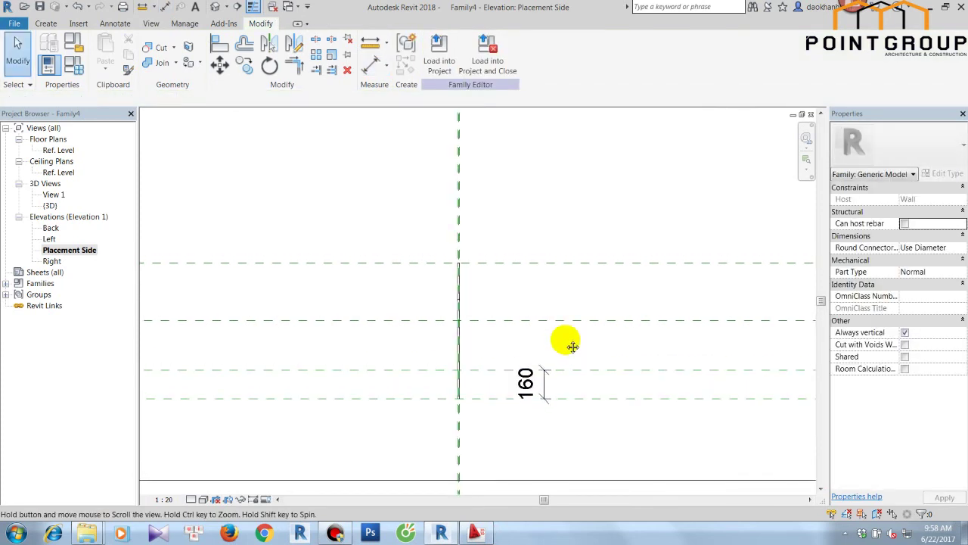
key(d)
key(i)
click(576, 265)
click(575, 320)
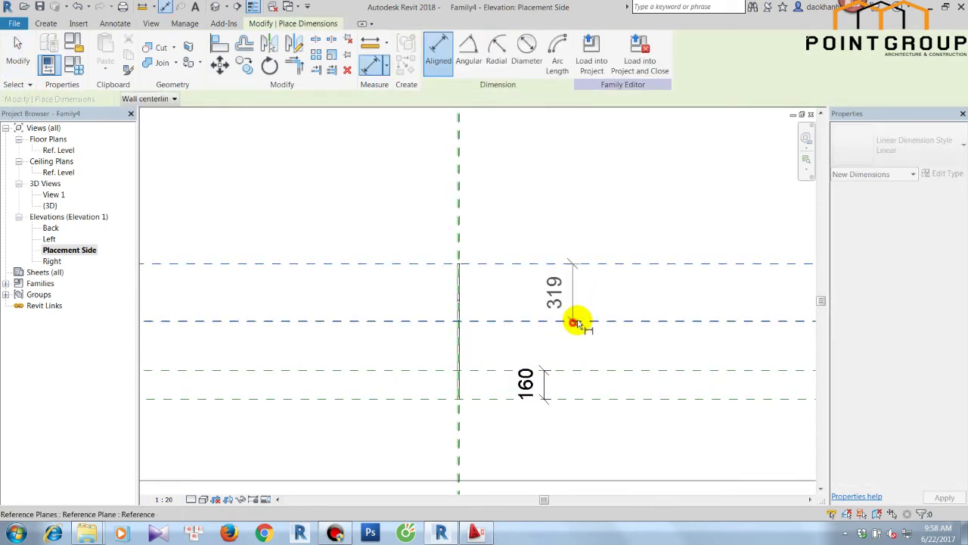
click(598, 294)
key(Escape)
Change the 319 and 160 spacings to 150 to move both new planes.
click(518, 321)
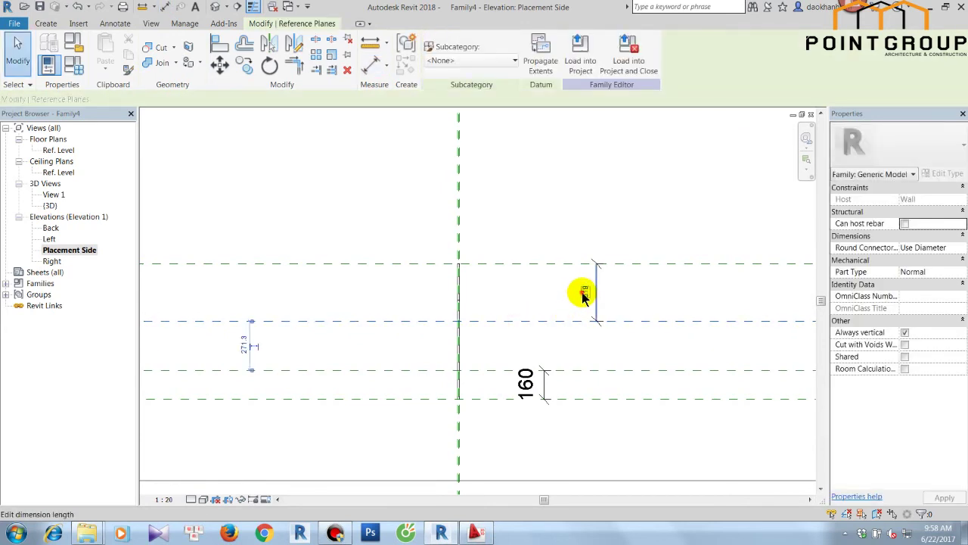
click(580, 291)
text(0)
key(Return)
key(Escape)
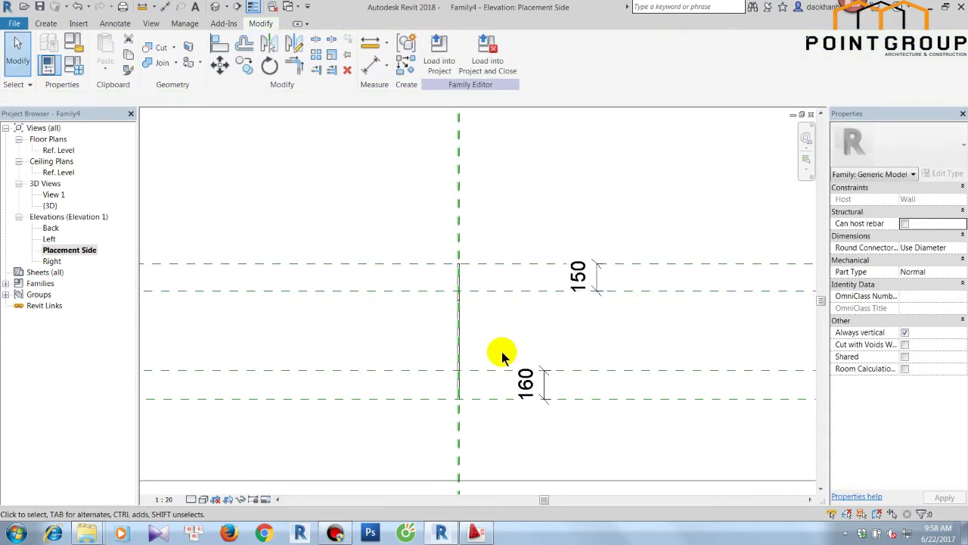
click(589, 369)
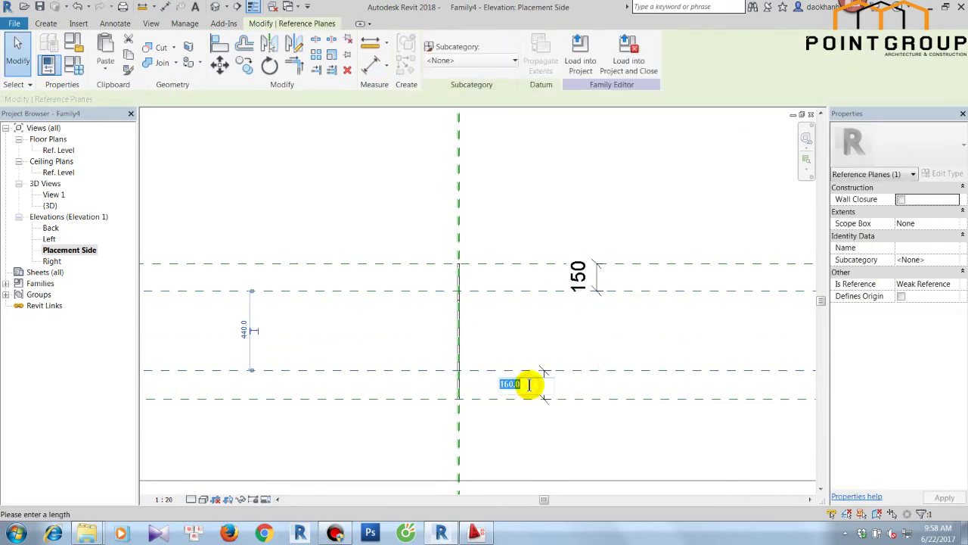
key(Return)
key(Escape)
Move the lower 150 dimension to the right and pan out to the whole family.
scroll(530, 320, up, 2)
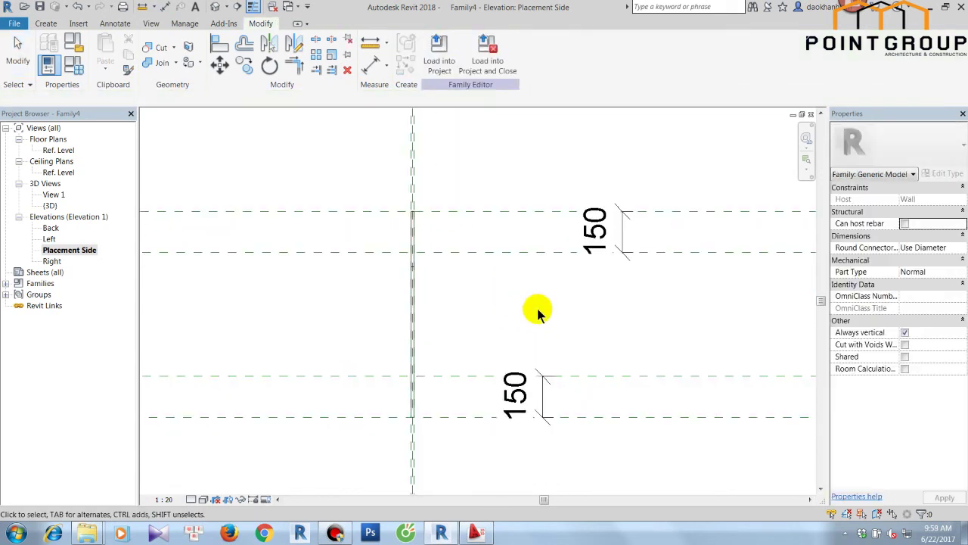
click(537, 413)
drag(542, 397, 616, 393)
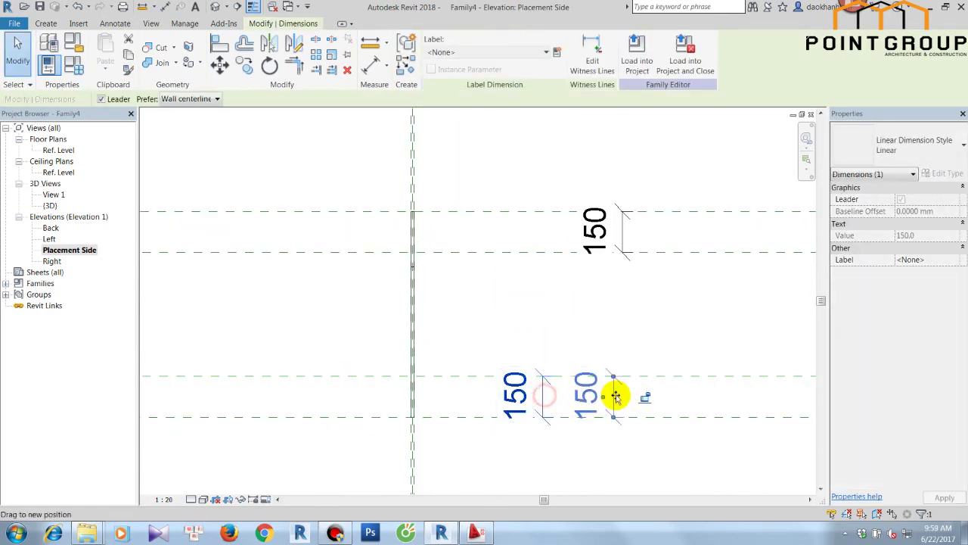
scroll(677, 337, down, 2)
middle_drag(677, 337, 400, 335)
key(Escape)
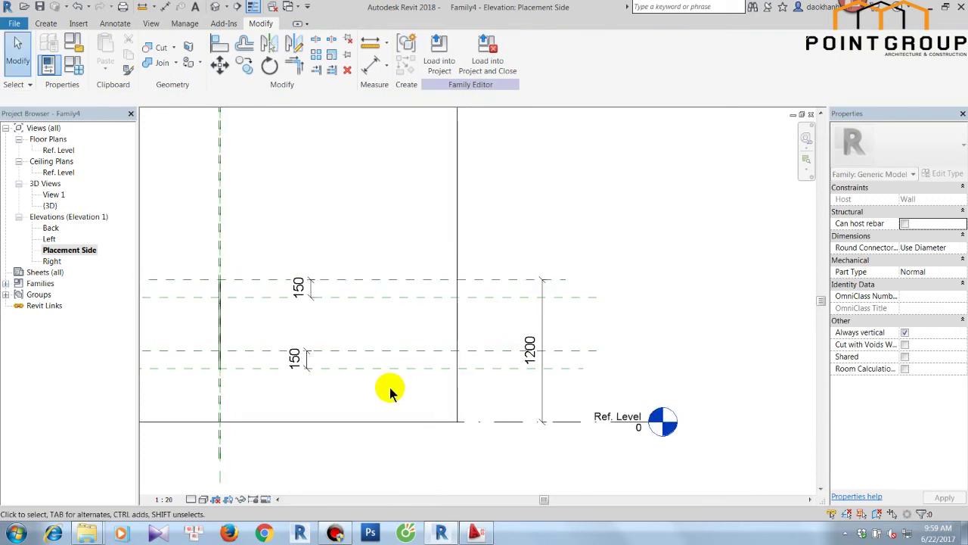
Review the lower and upper 150 dimensions by selecting each in turn.
key(i)
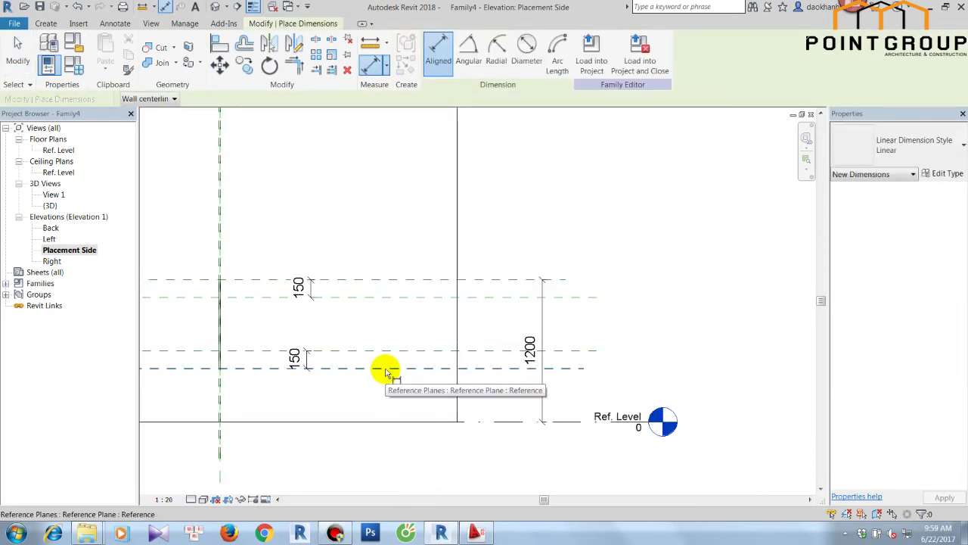
scroll(227, 308, up, 2)
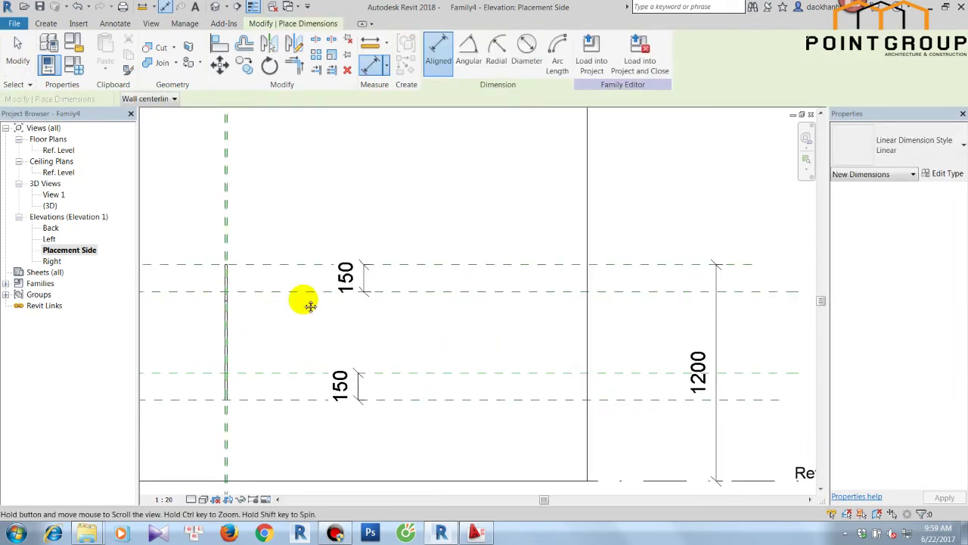
middle_drag(227, 309, 312, 301)
key(Escape)
key(Escape)
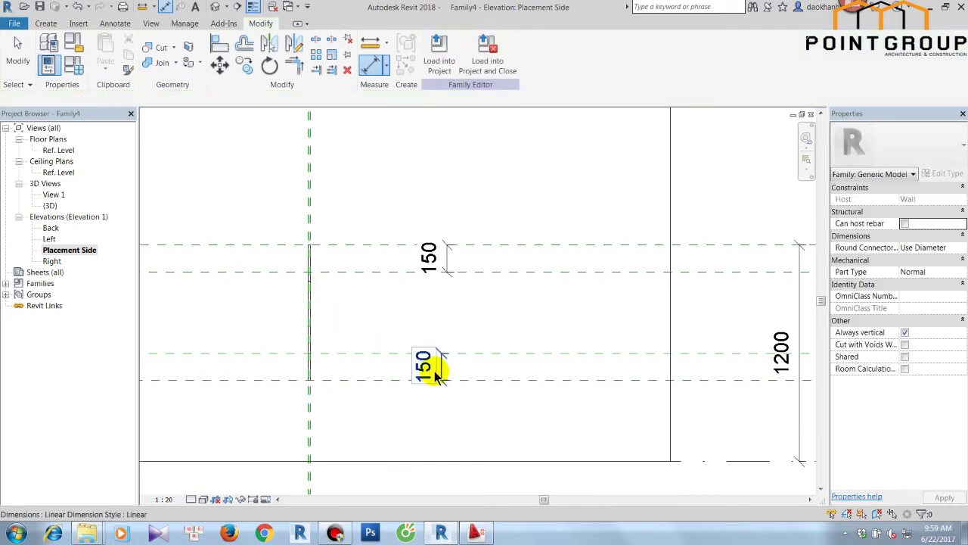
click(429, 370)
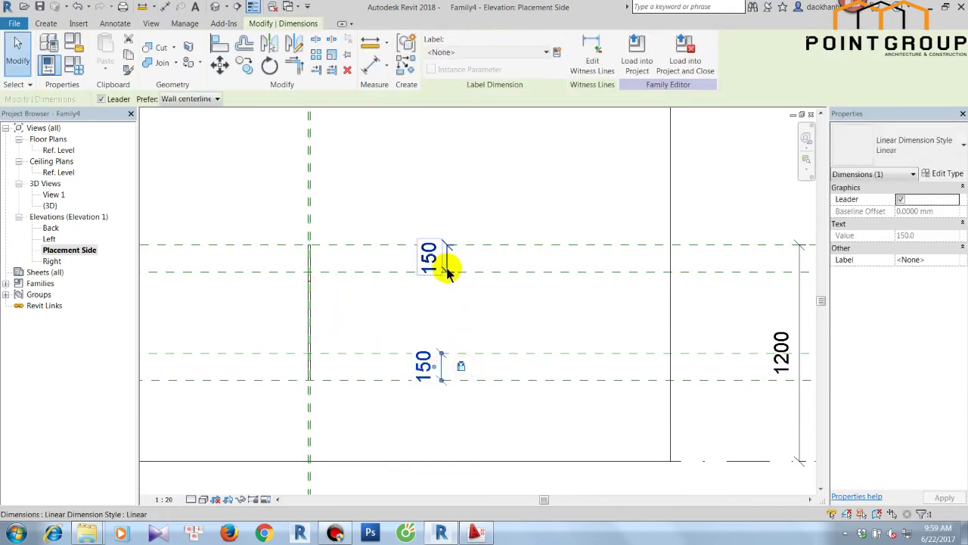
click(447, 271)
click(420, 297)
scroll(314, 277, up, 2)
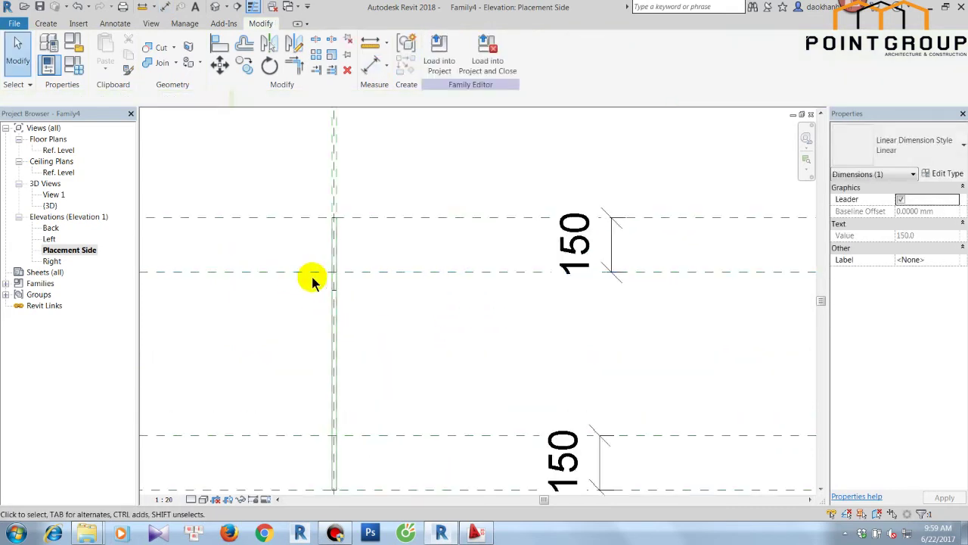
scroll(361, 276, up, 3)
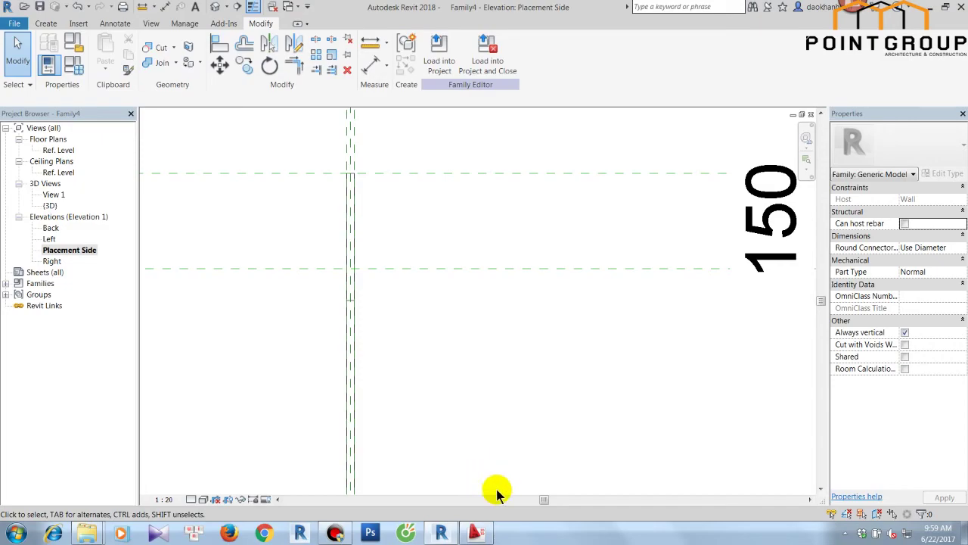
Switch to the 04. CT VE SINH.dwg drawing in AutoCAD and zoom in on the wall bracket.
click(476, 533)
scroll(431, 265, up, 3)
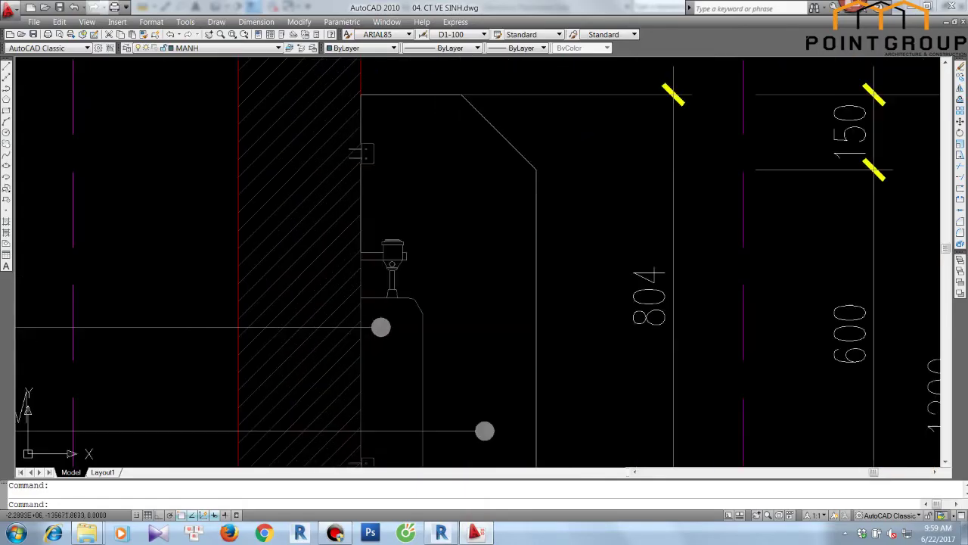
scroll(401, 218, up, 2)
scroll(401, 218, up, 2)
scroll(403, 220, up, 2)
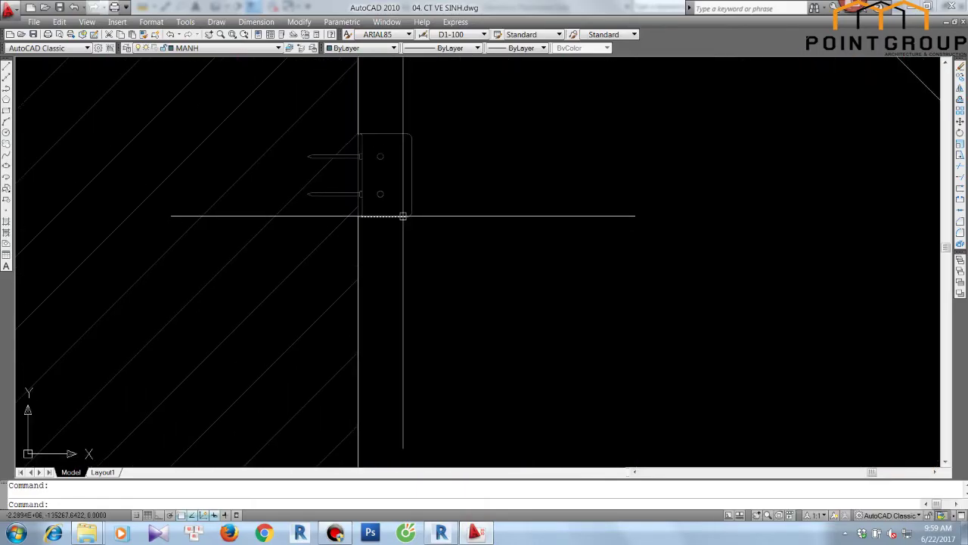
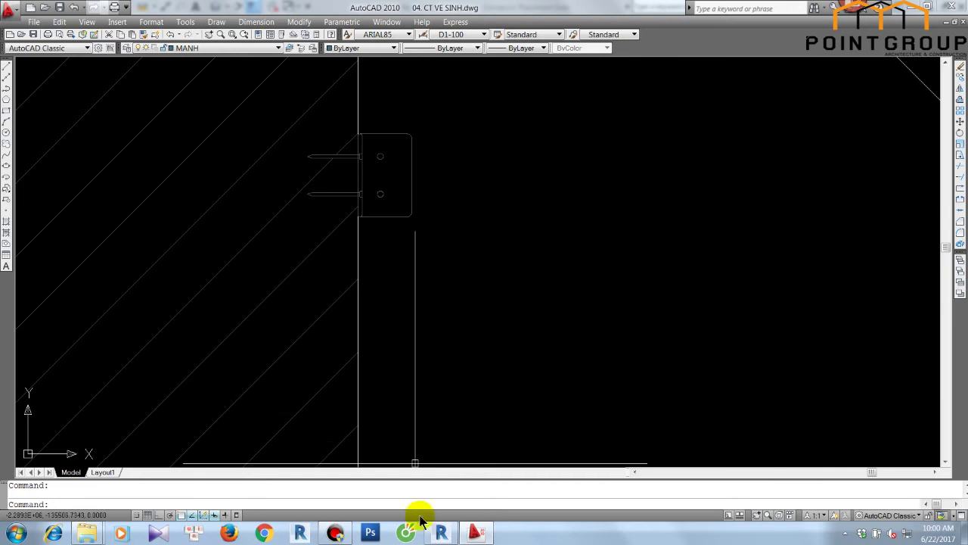
Switch from AutoCAD 2010 back to the Revit 2018 family editor showing Family4.
click(445, 534)
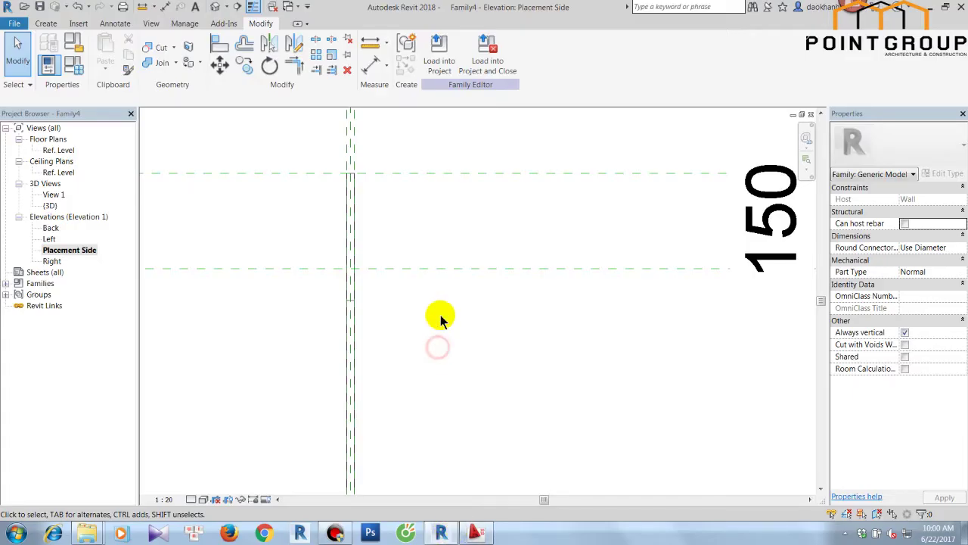
Open Family4's Ref. Level floor plan from the Project Browser.
scroll(441, 319, down, 2)
scroll(453, 299, down, 2)
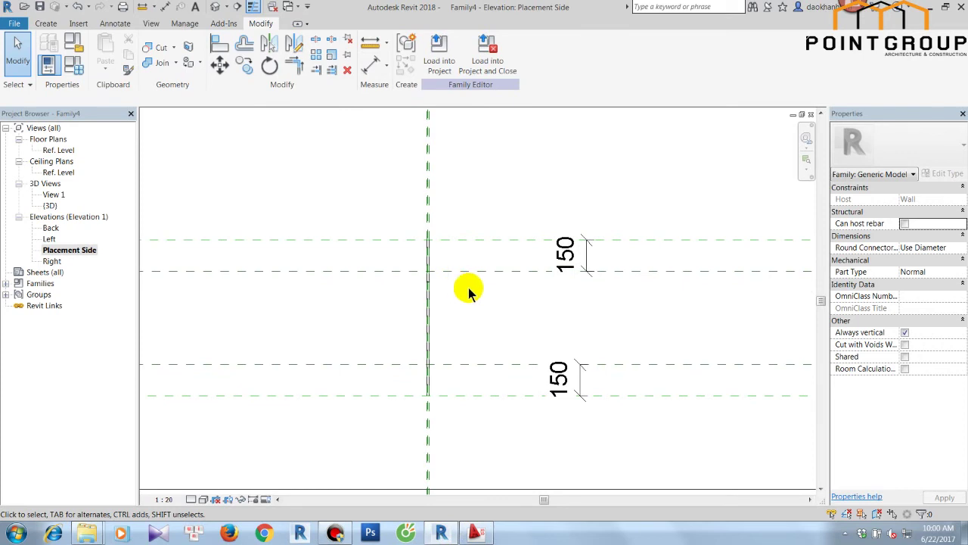
scroll(400, 270, up, 2)
scroll(417, 283, up, 2)
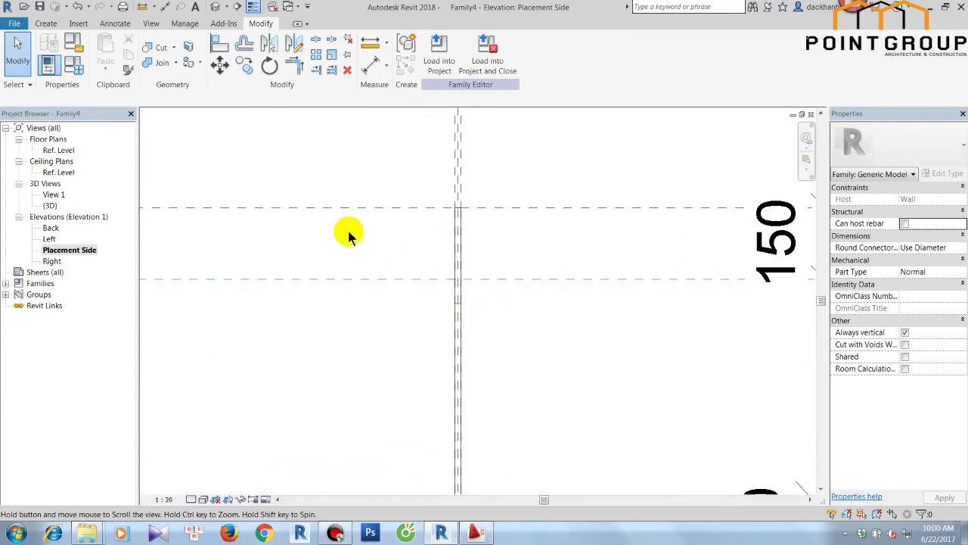
double_click(62, 150)
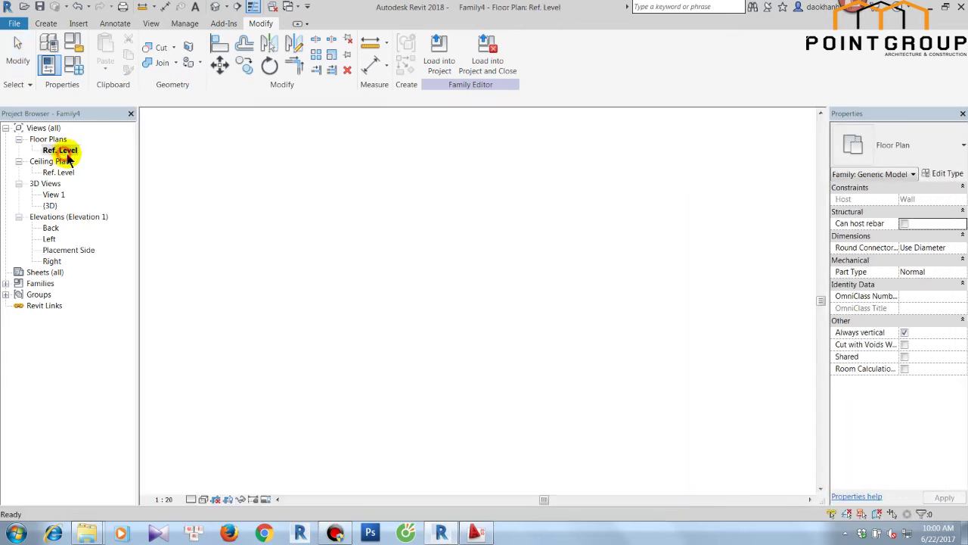
Start a new solid extrusion sketch from the Create tab.
scroll(517, 194, up, 2)
scroll(522, 232, up, 2)
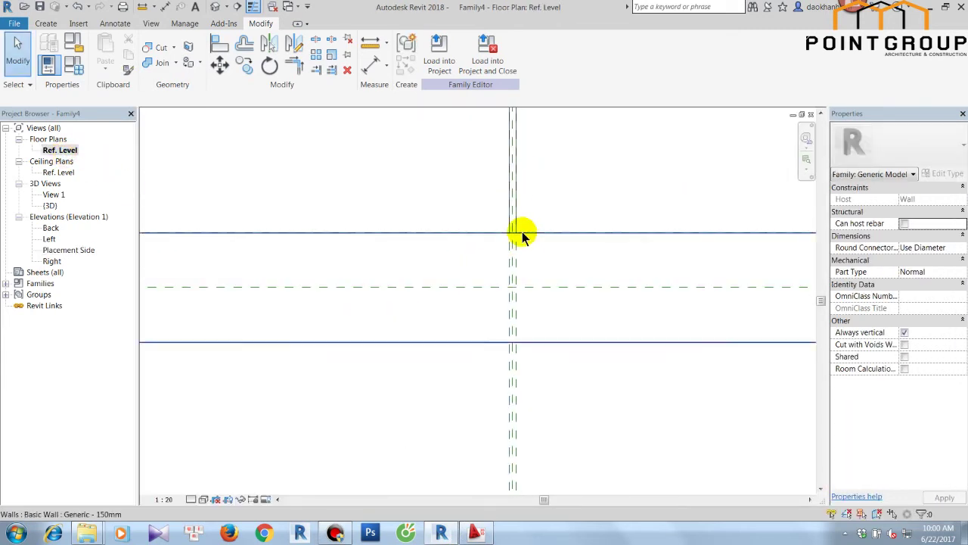
scroll(521, 232, up, 1)
click(44, 24)
click(48, 43)
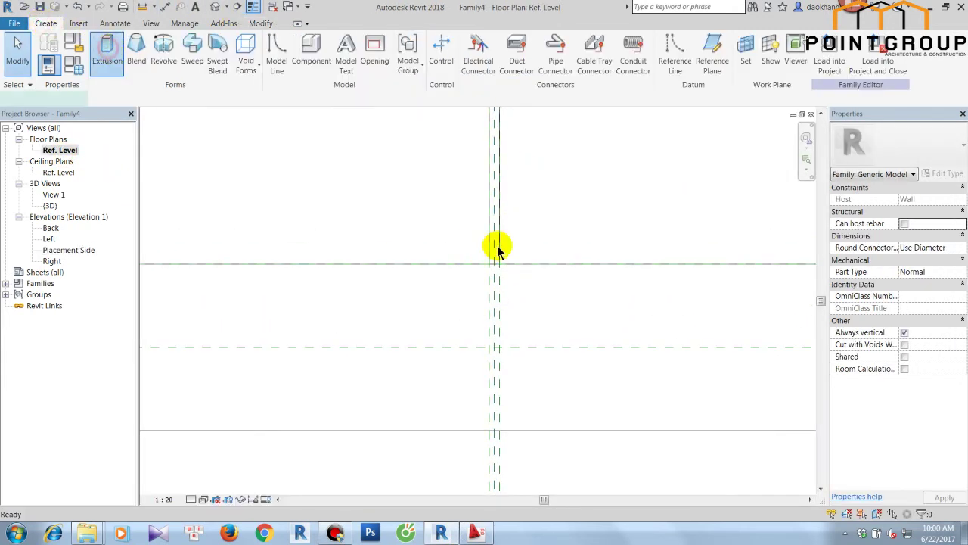
Draw the first profile lines from beside the centre plane to the reference plane.
click(459, 41)
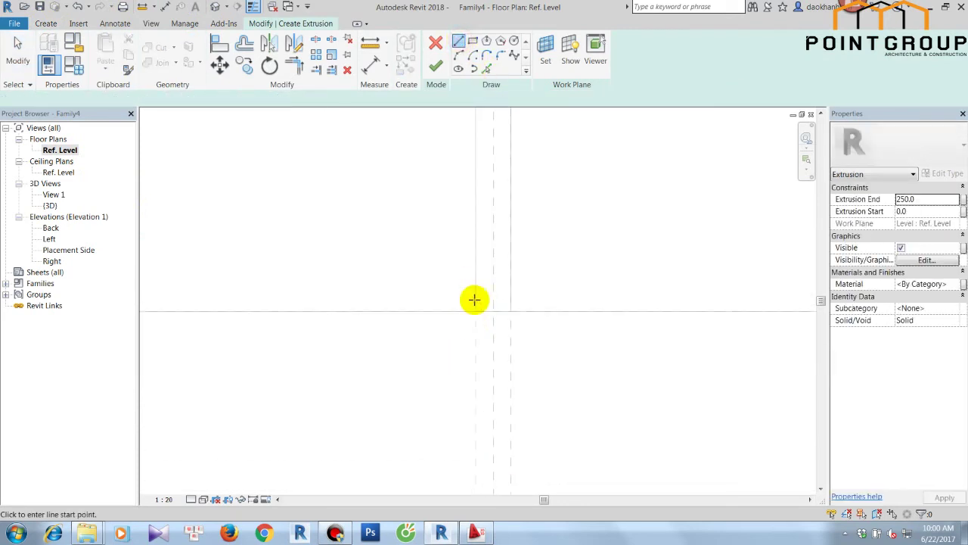
middle_drag(476, 270, 352, 232)
scroll(352, 231, down, 2)
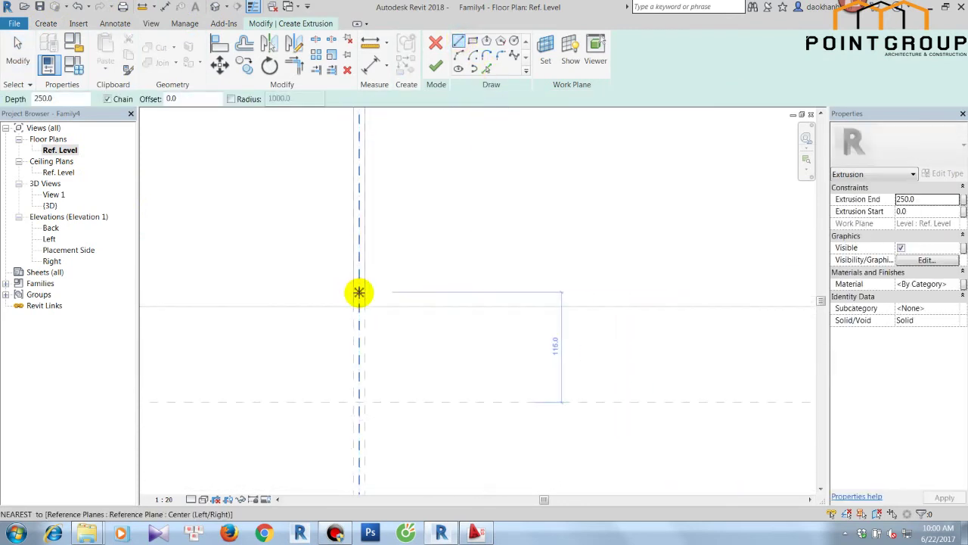
click(349, 293)
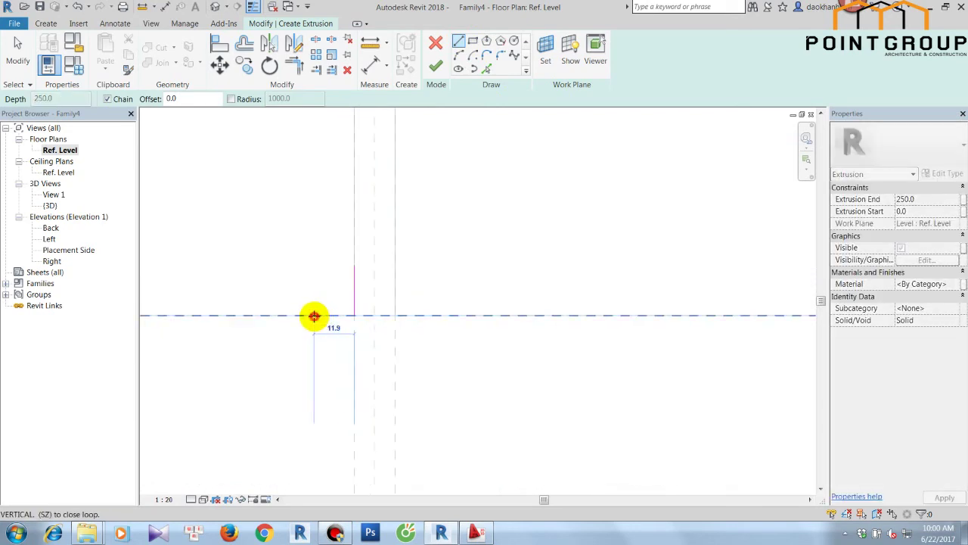
click(314, 315)
key(Escape)
key(Escape)
scroll(336, 295, up, 2)
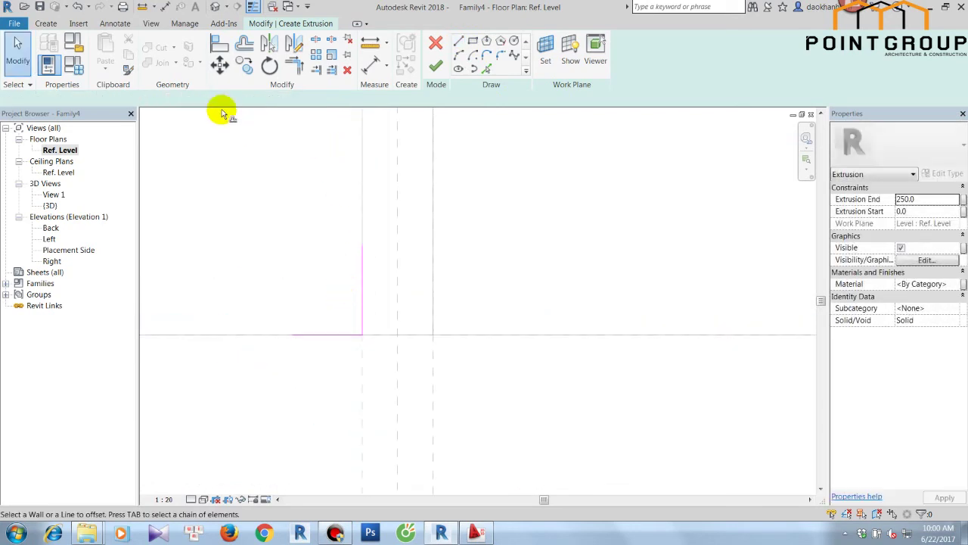
Offset the vertical profile line by 3.0 to form the thin leg.
key(o)
key(f)
double_click(268, 99)
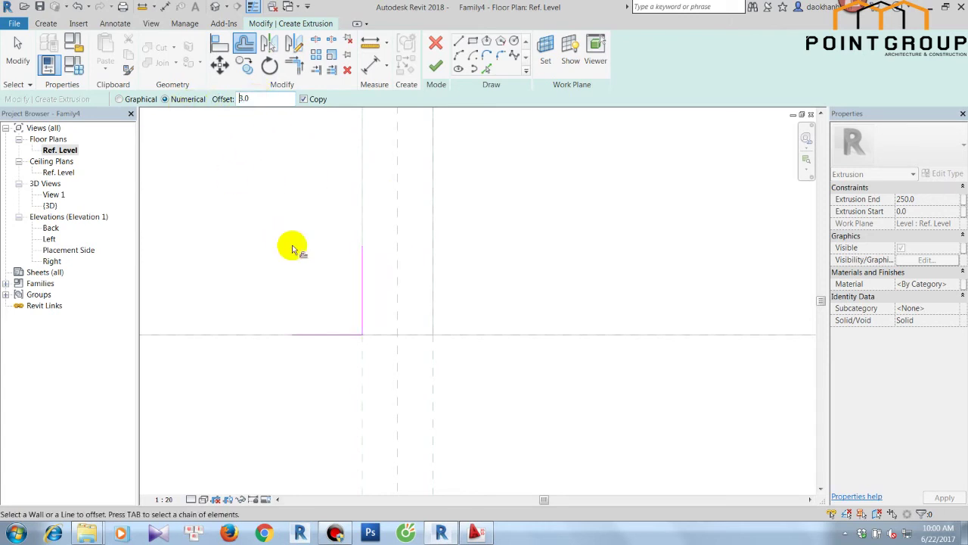
click(362, 265)
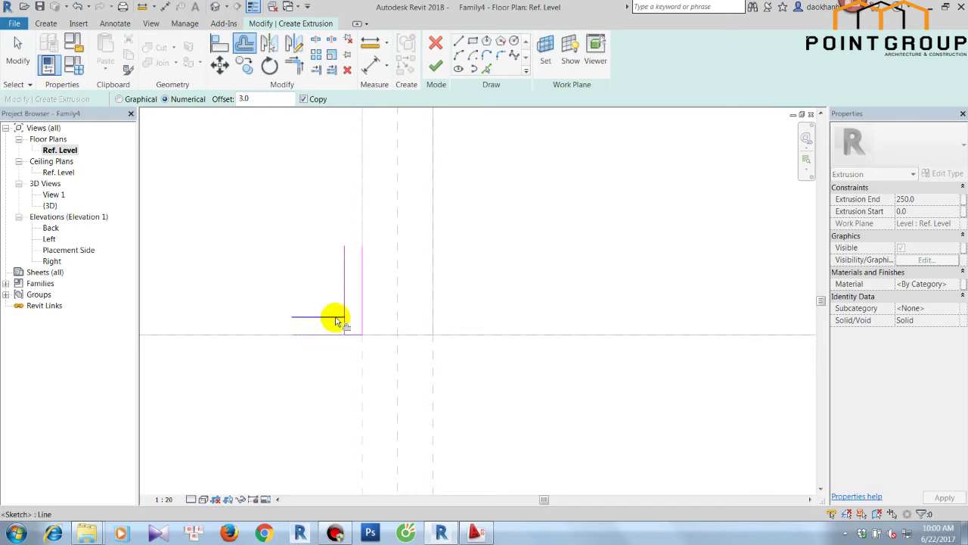
Trim the horizontal and offset lines into a clean corner.
key(Escape)
key(t)
key(r)
click(333, 316)
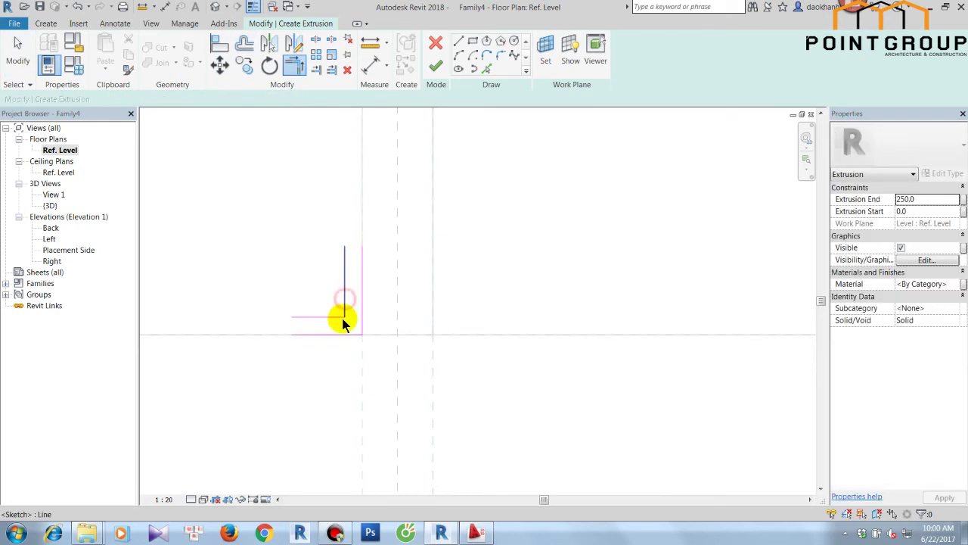
click(343, 322)
middle_drag(303, 346, 322, 324)
Close the L-shaped outline with the leg's top edge, inner edge and closing segment.
click(458, 42)
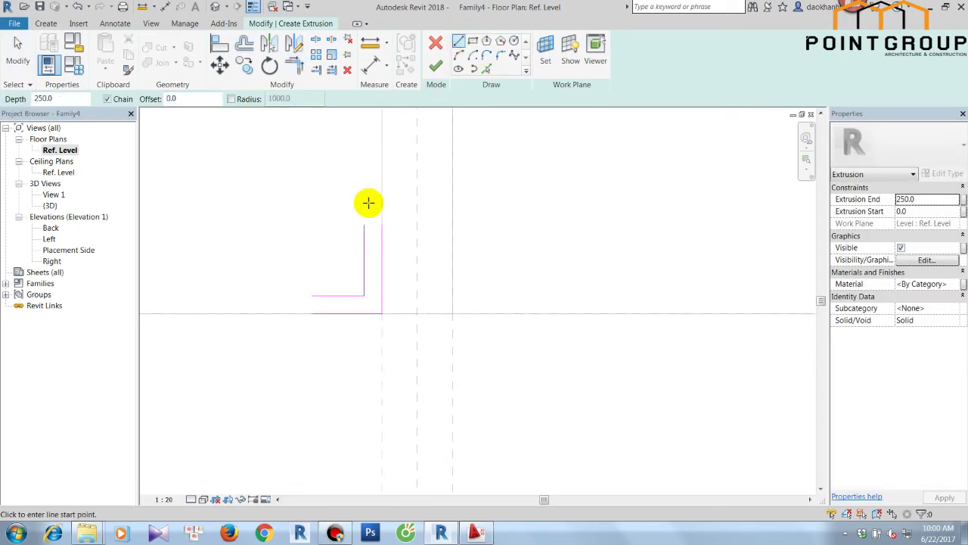
click(364, 226)
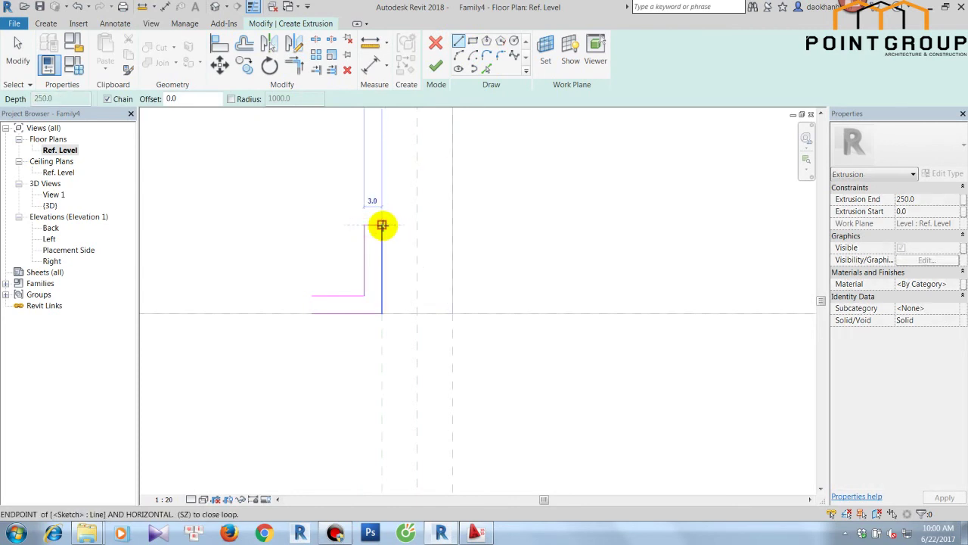
click(382, 225)
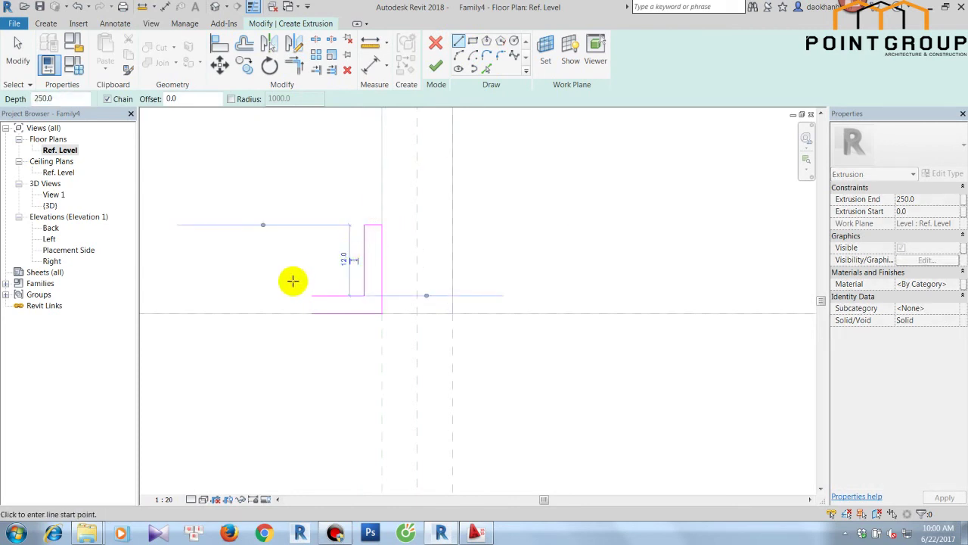
scroll(292, 280, up, 2)
middle_drag(302, 315, 313, 264)
scroll(313, 264, up, 1)
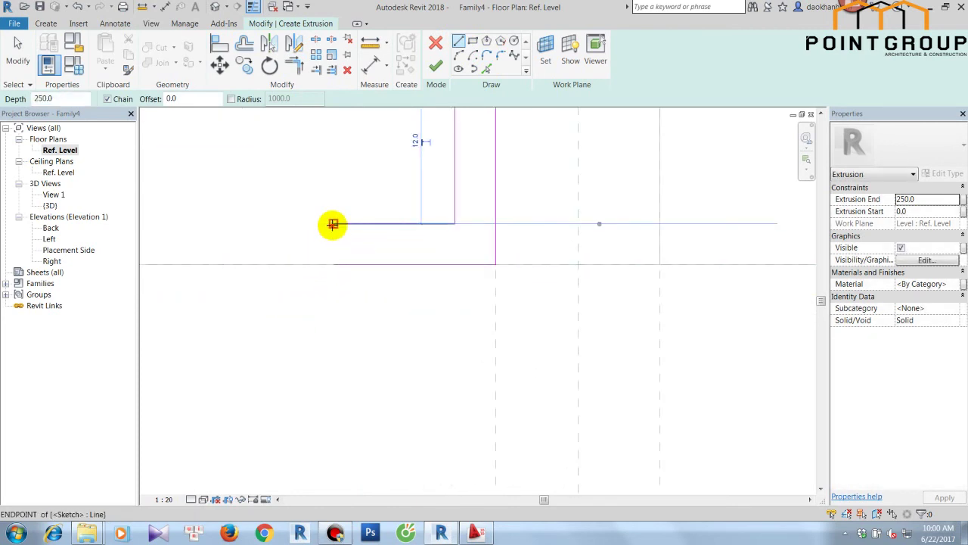
click(333, 224)
click(334, 264)
key(Escape)
key(Escape)
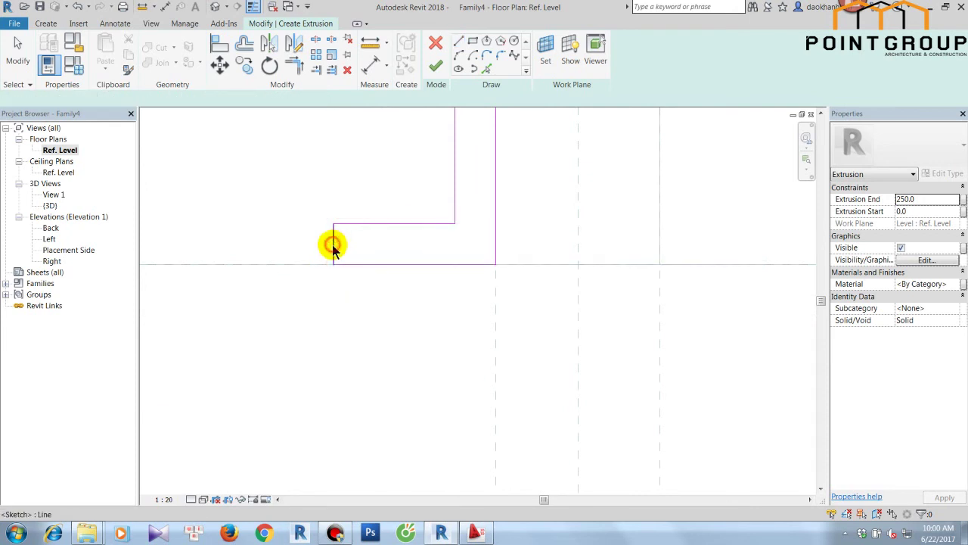
Check the end and top segment sizes against the reference plane.
click(334, 248)
scroll(424, 299, down, 1)
scroll(432, 333, down, 1)
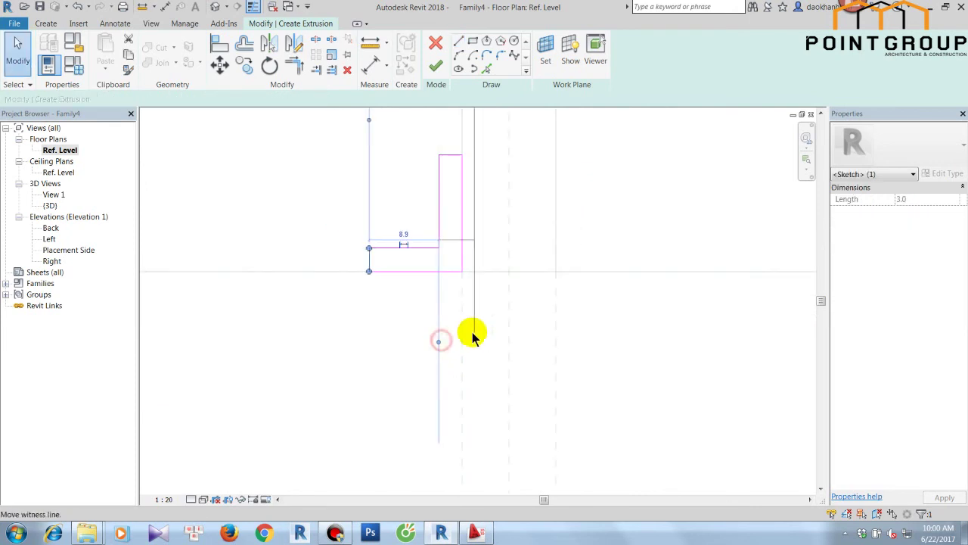
drag(472, 336, 461, 335)
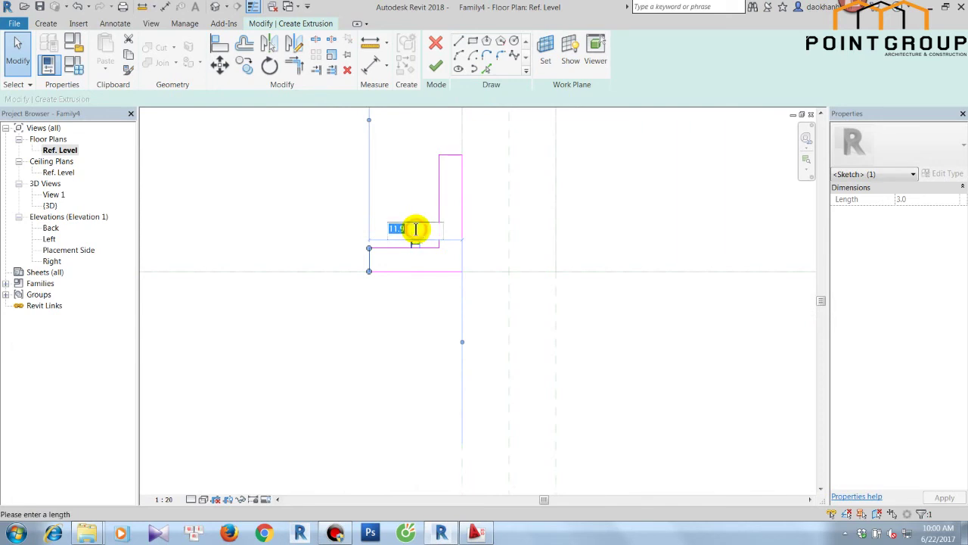
click(415, 219)
middle_drag(414, 219, 392, 281)
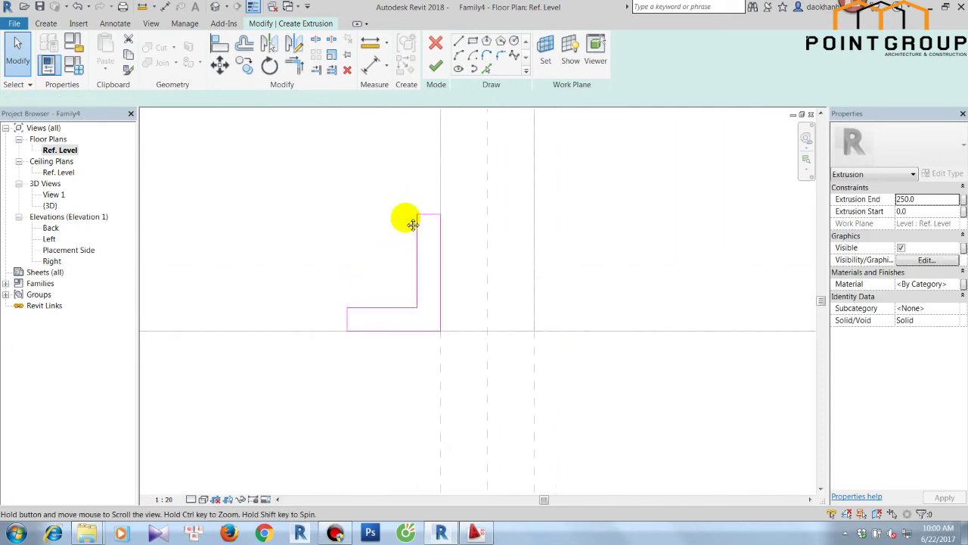
click(428, 219)
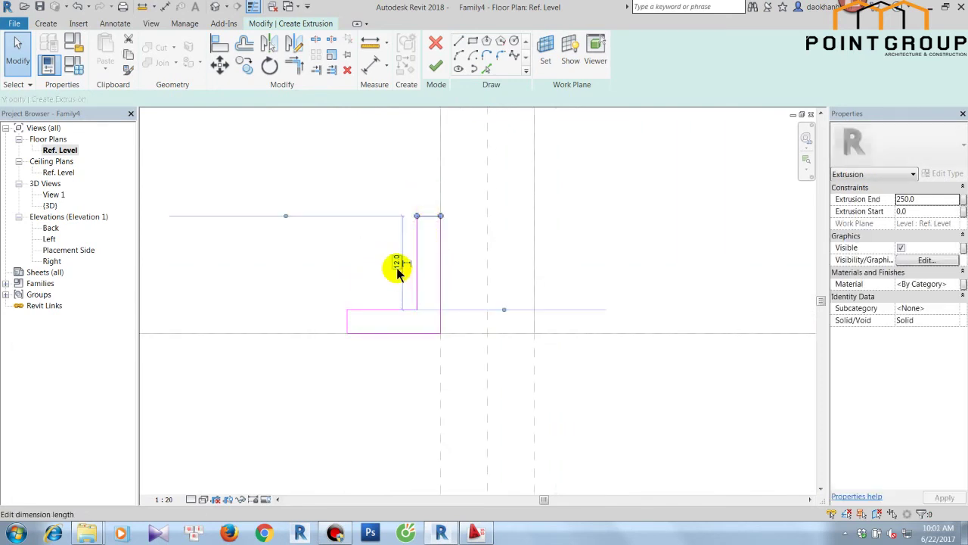
key(Escape)
scroll(488, 265, down, 2)
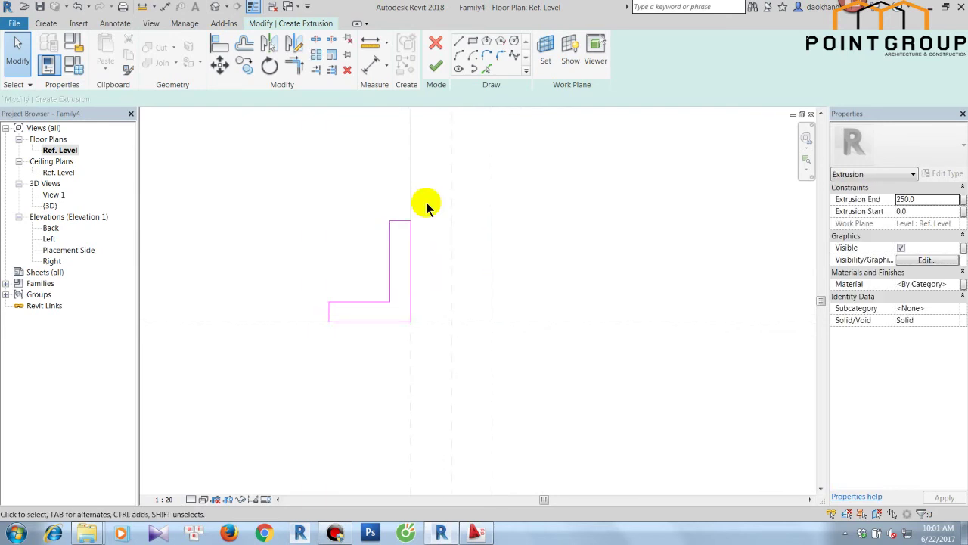
Finish the L-shaped sketch into a solid extrusion.
click(435, 67)
click(412, 220)
scroll(385, 222, down, 3)
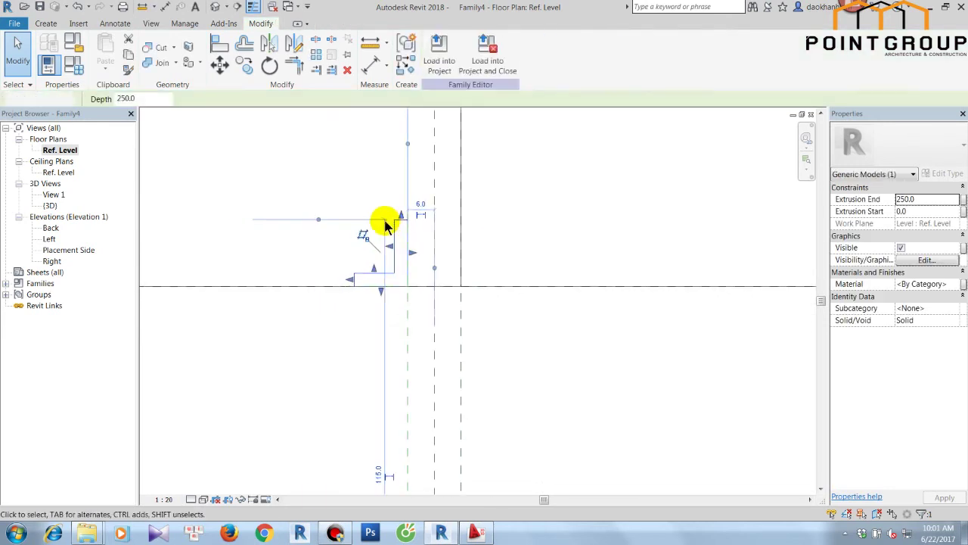
key(Escape)
In the Ref. Level ceiling plan, snap the extrusion's edge onto the reference plane.
click(67, 172)
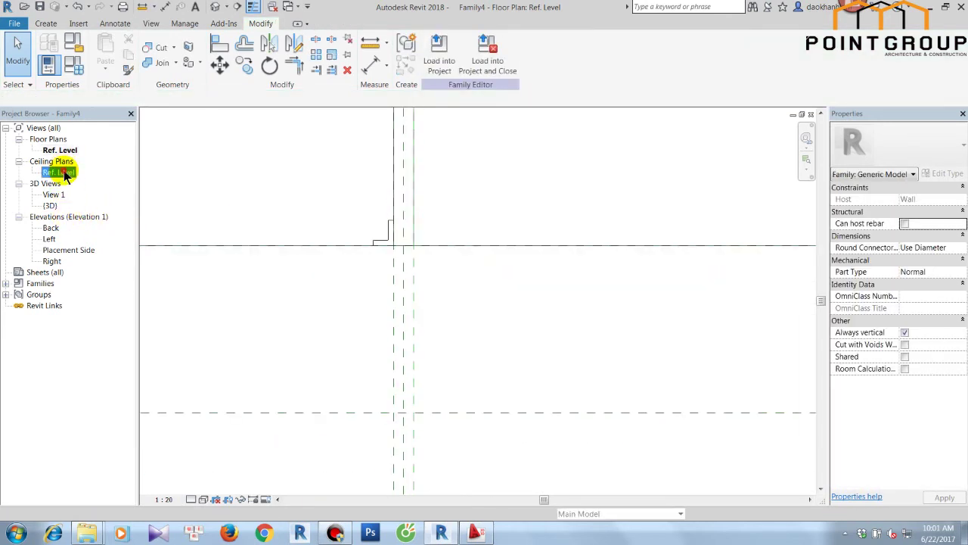
click(382, 231)
scroll(389, 227, up, 2)
click(387, 223)
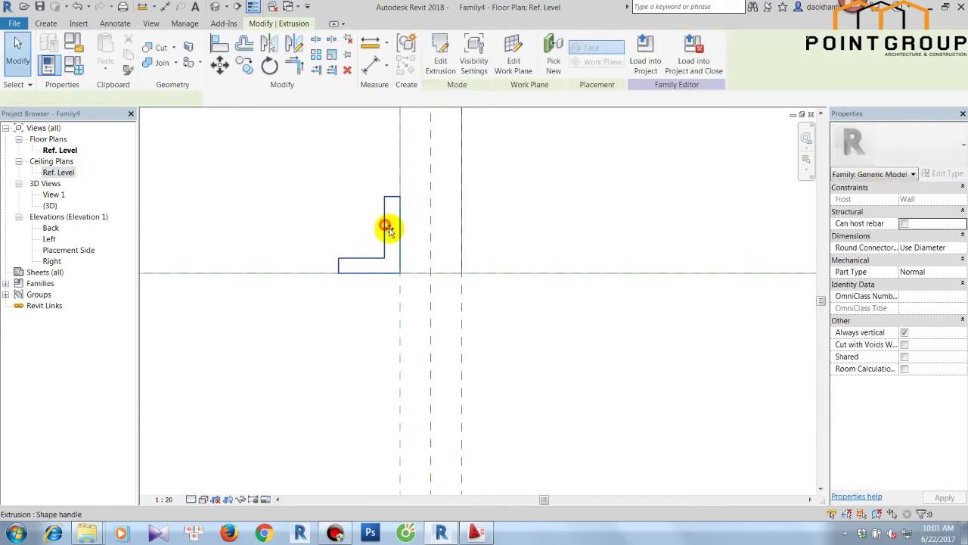
scroll(401, 231, up, 2)
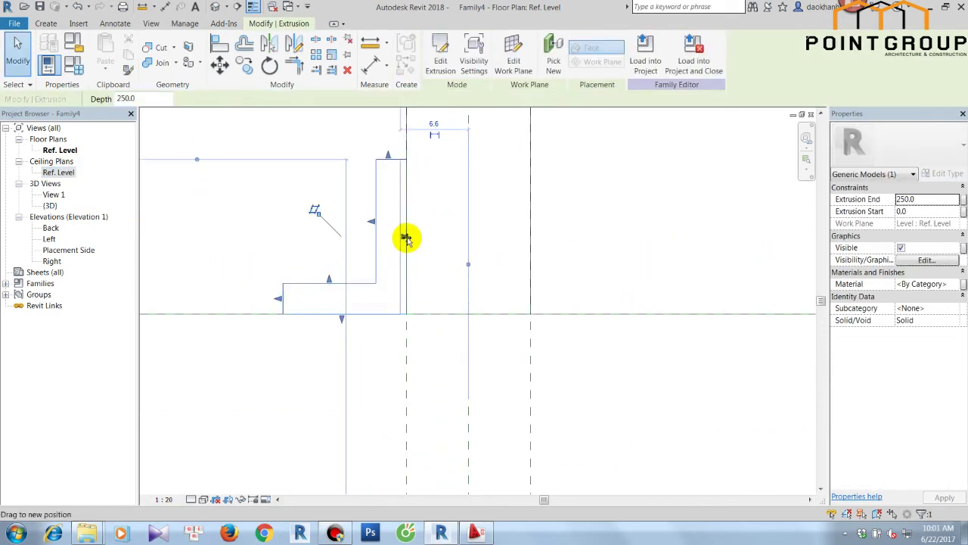
drag(406, 238, 405, 236)
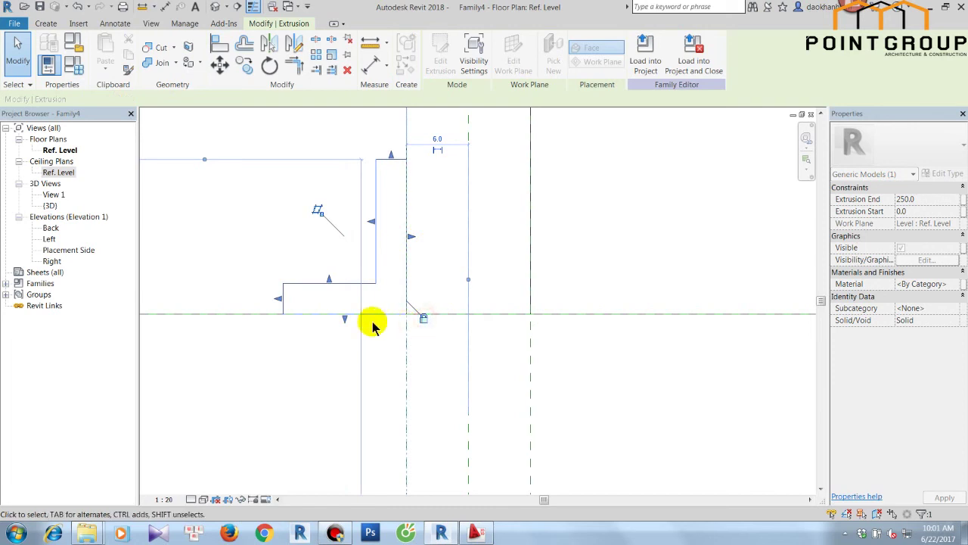
Review the extrusion in the ceiling plan, then view the family in 3D.
click(367, 317)
click(347, 289)
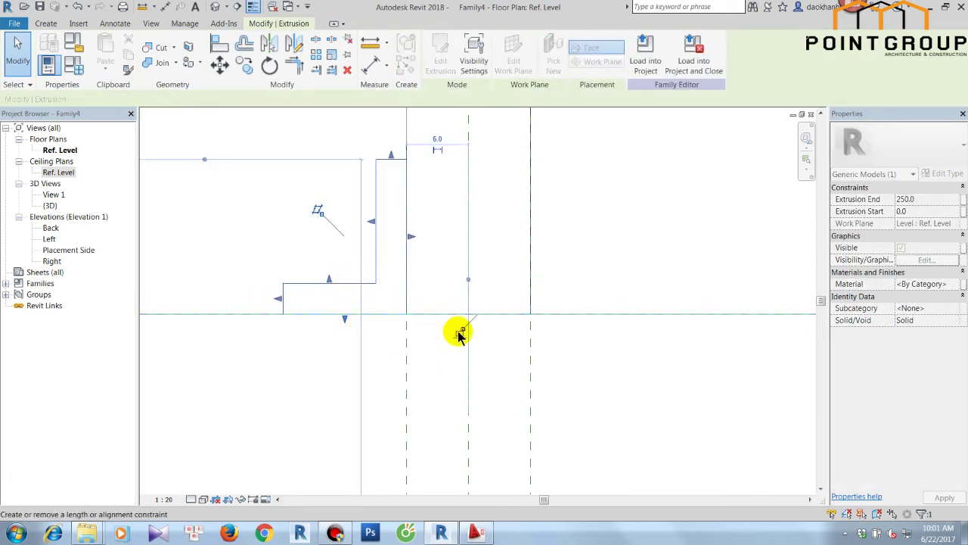
click(413, 345)
double_click(59, 172)
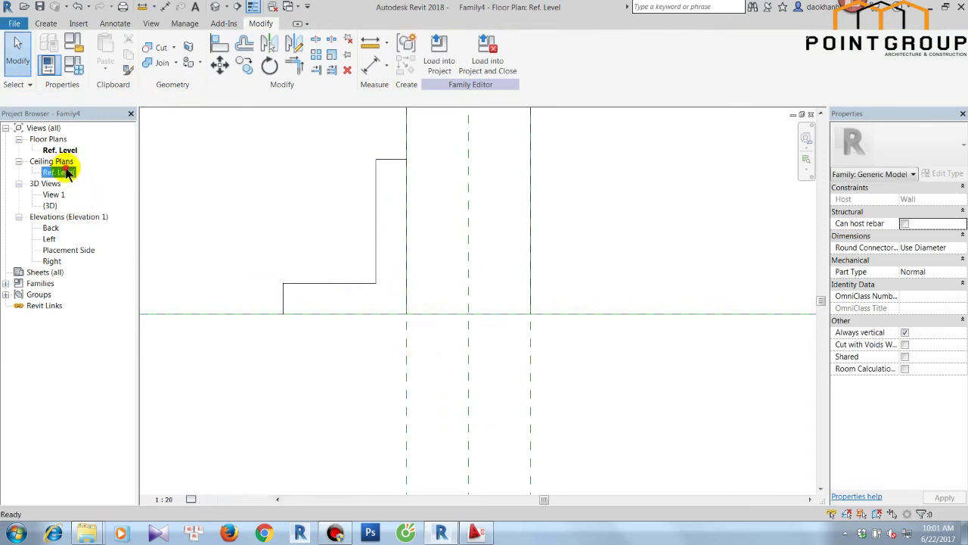
click(216, 7)
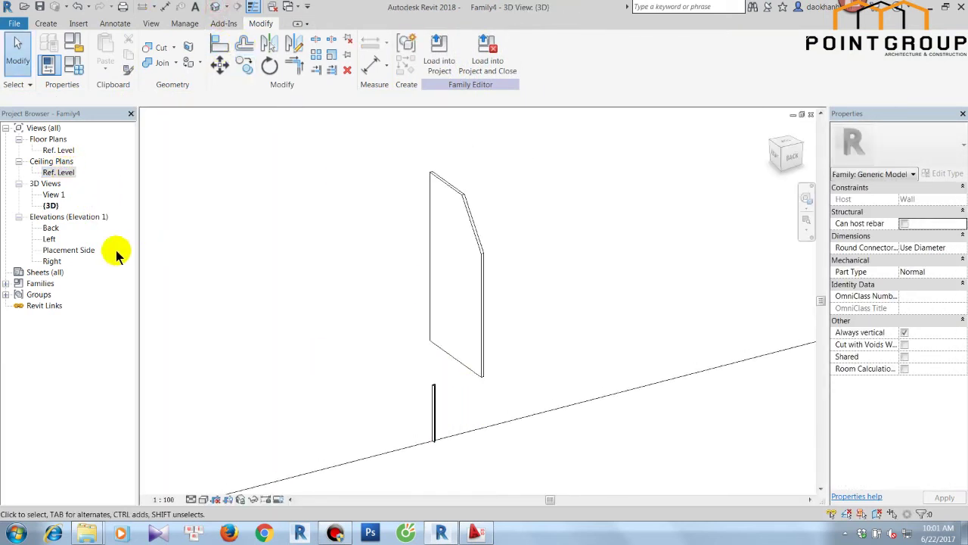
In the Placement Side elevation, stretch the extrusion top to the upper reference plane and raise its bottom.
double_click(65, 250)
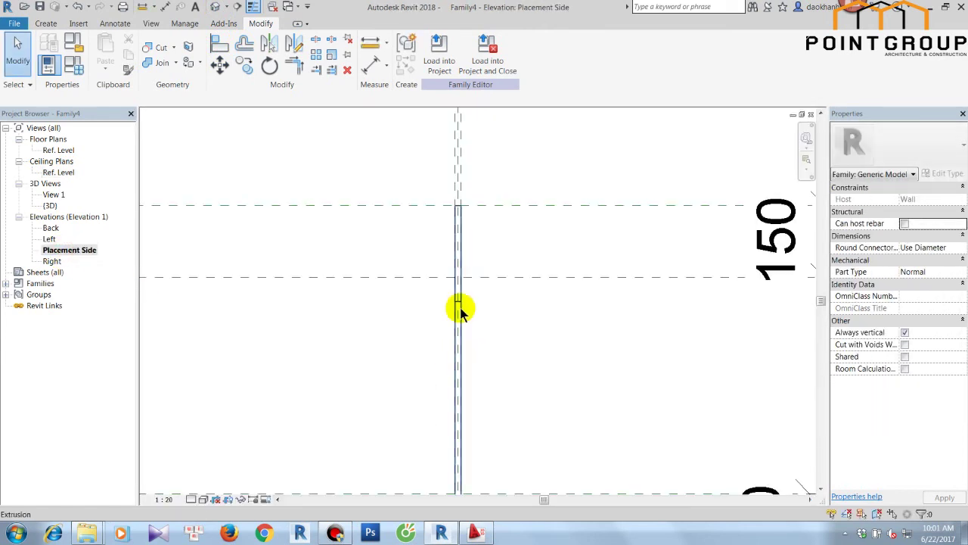
scroll(461, 311, down, 3)
scroll(475, 364, up, 2)
scroll(460, 378, up, 2)
click(464, 375)
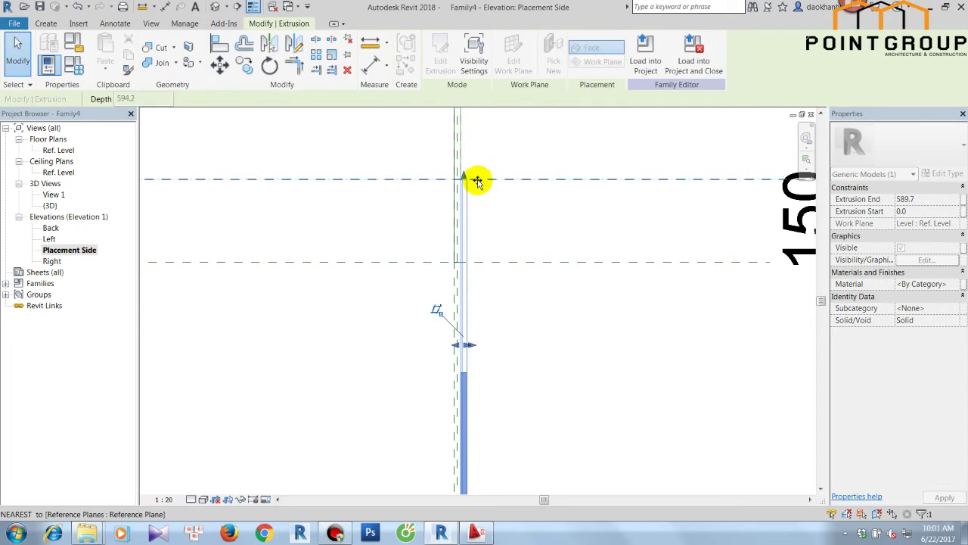
drag(477, 296, 477, 180)
scroll(483, 236, down, 2)
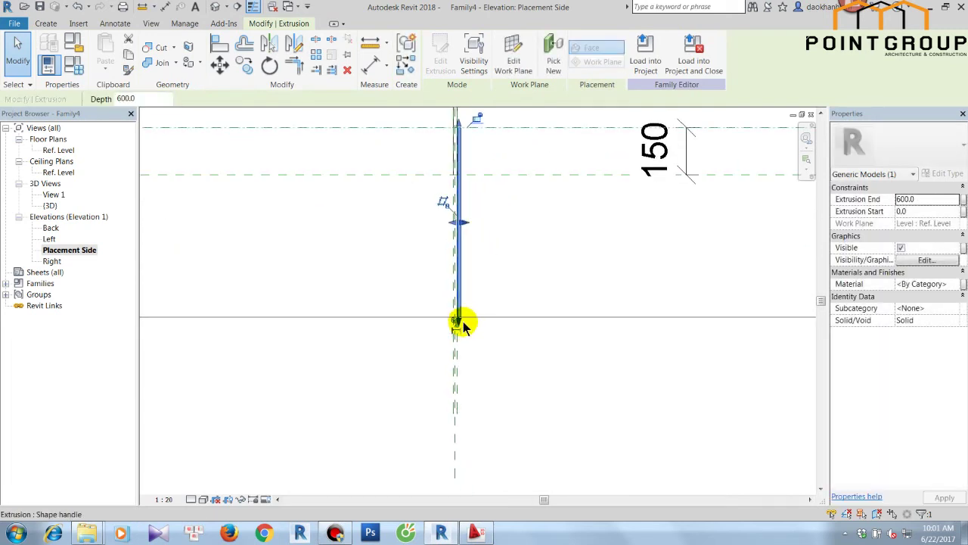
scroll(459, 321, up, 3)
drag(459, 321, 428, 173)
scroll(480, 147, down, 3)
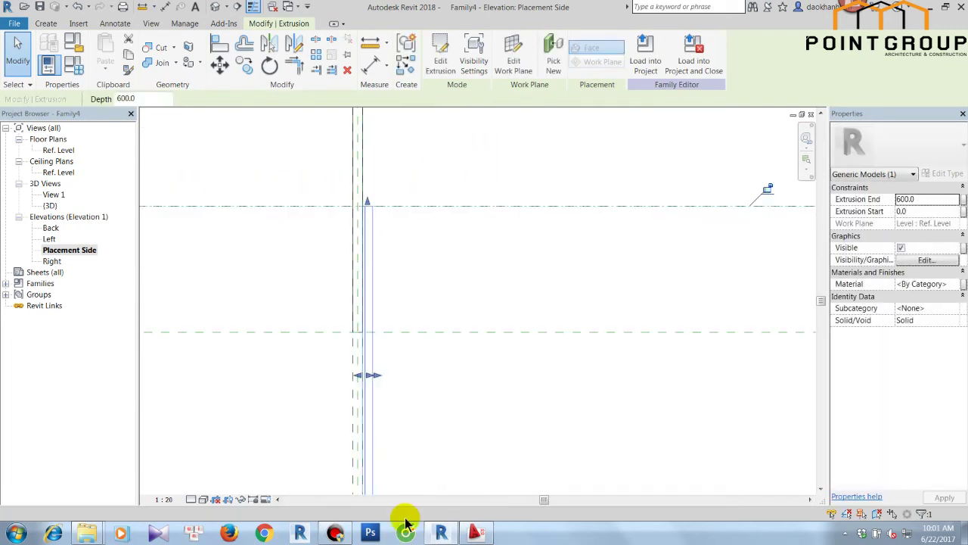
click(393, 250)
Shorten the small extrusion further from its bottom end.
scroll(398, 251, up, 2)
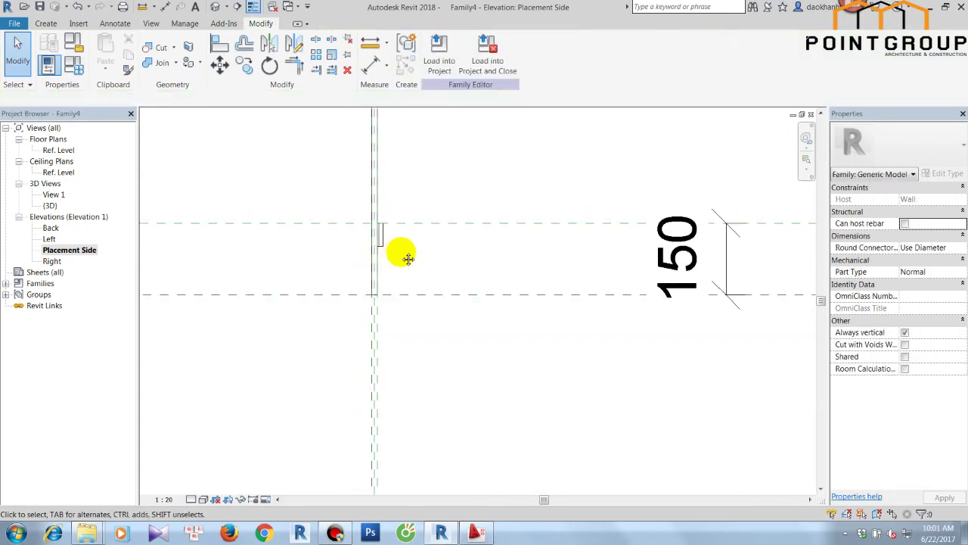
scroll(405, 280, up, 3)
scroll(380, 325, up, 2)
middle_drag(380, 324, 404, 298)
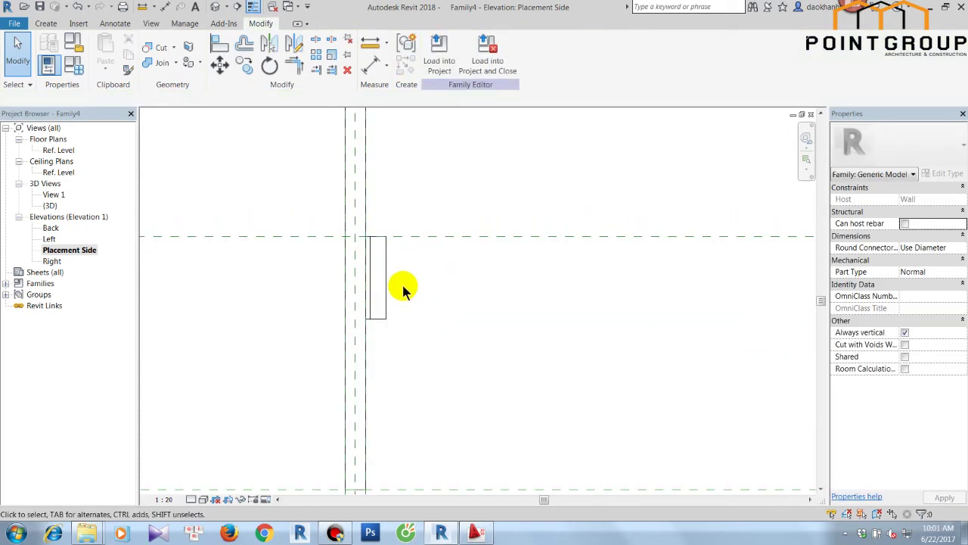
click(383, 279)
drag(375, 324, 379, 293)
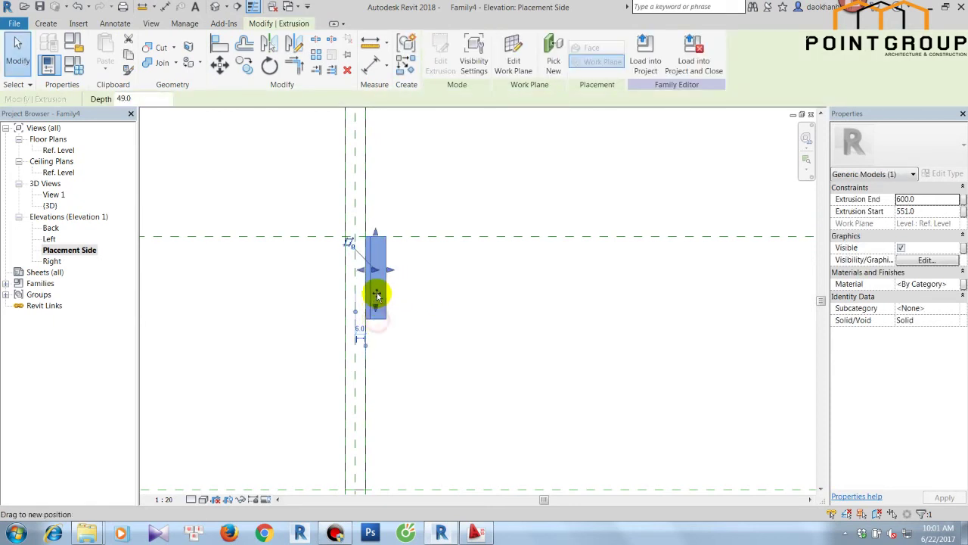
click(411, 232)
middle_drag(413, 302, 423, 313)
Add an aligned height dimension beside the extrusion, reading 31.
key(d)
key(i)
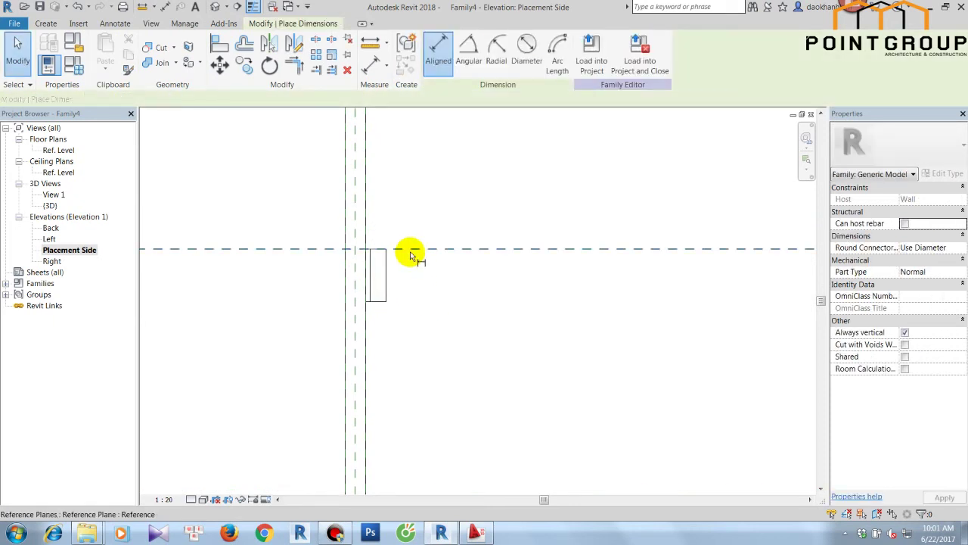
scroll(375, 306, up, 3)
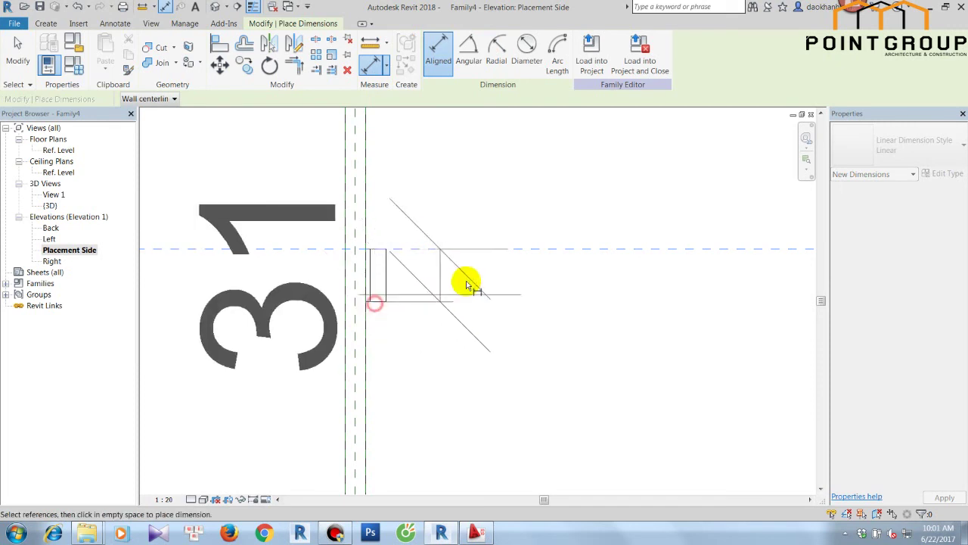
scroll(529, 298, down, 3)
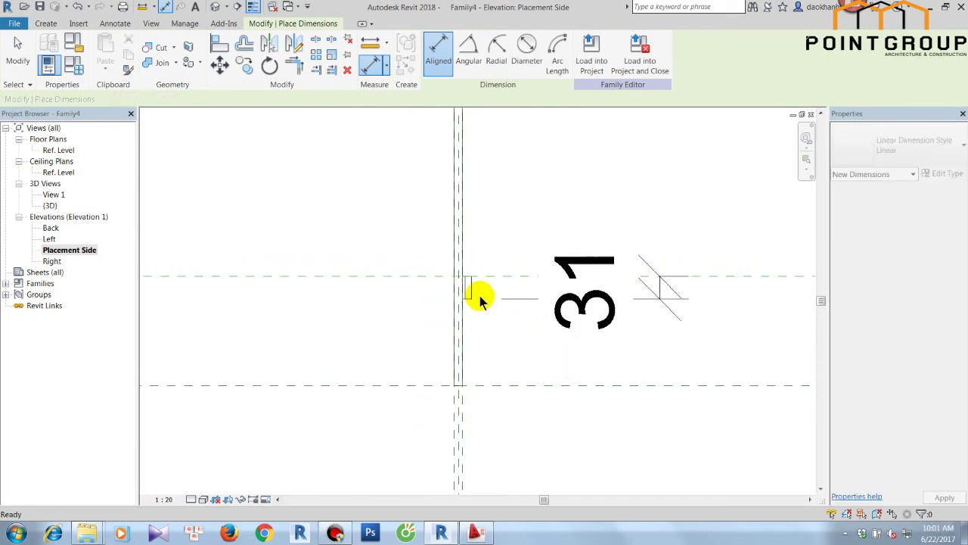
key(Escape)
key(Escape)
click(460, 288)
scroll(477, 292, up, 2)
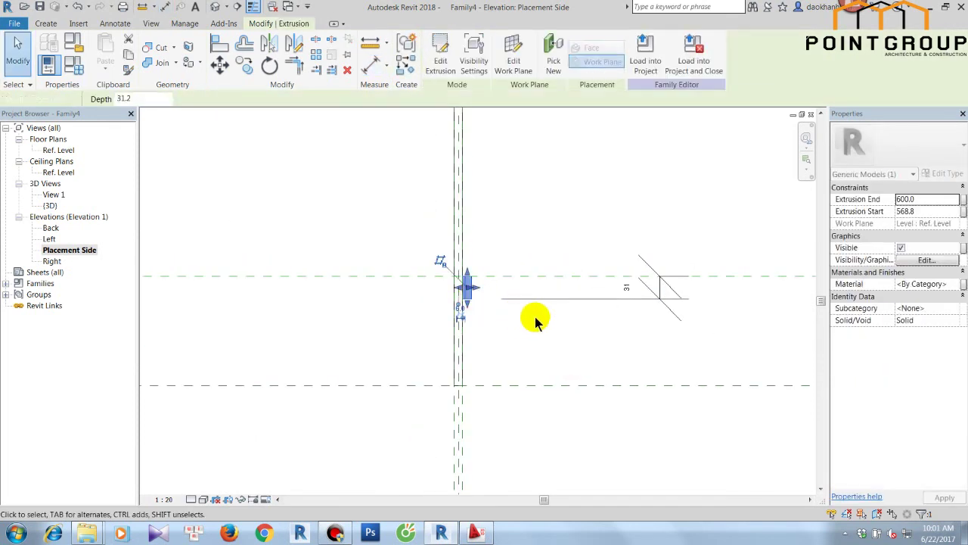
click(628, 296)
key(Escape)
scroll(514, 297, up, 2)
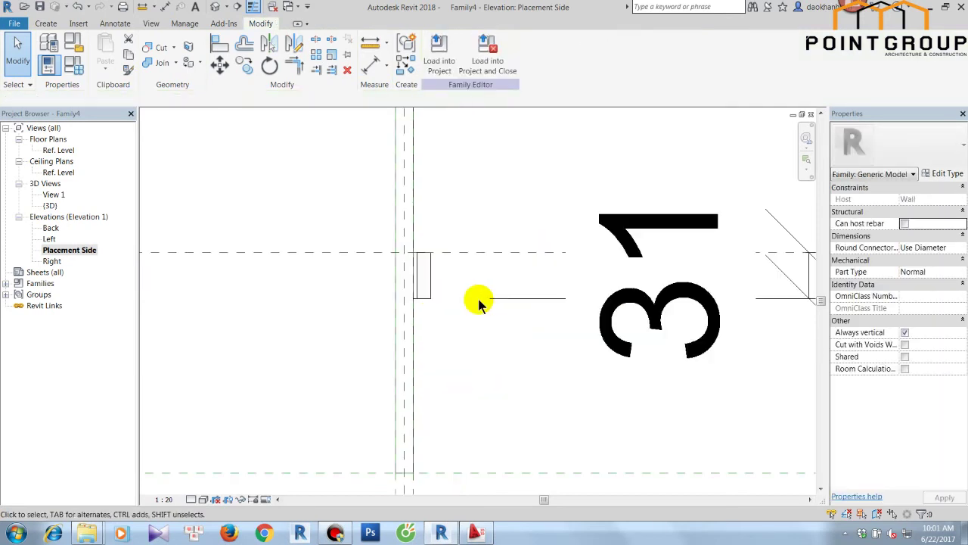
Pull the extrusion bottom up to 25 thick, ending at 600.0.
click(424, 305)
drag(424, 310, 422, 295)
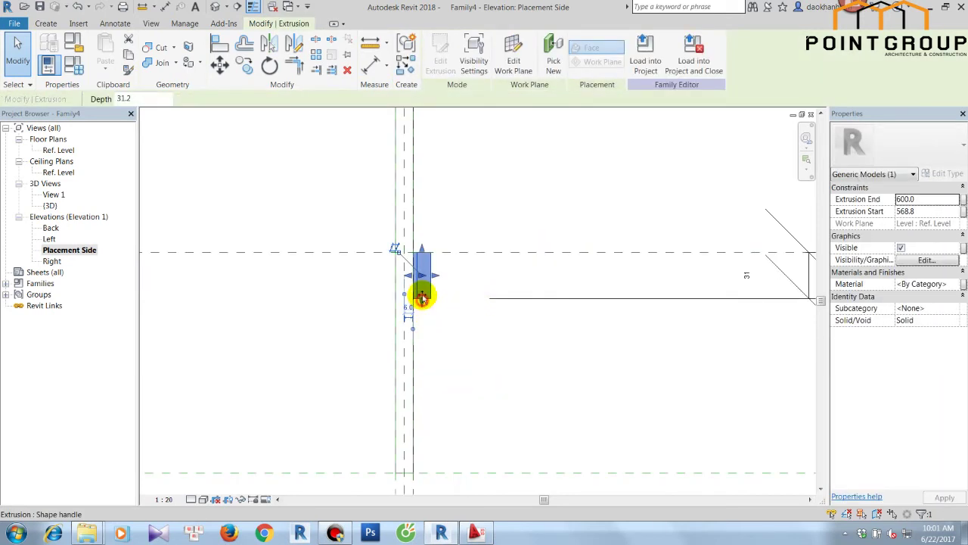
key(Escape)
scroll(522, 319, up, 2)
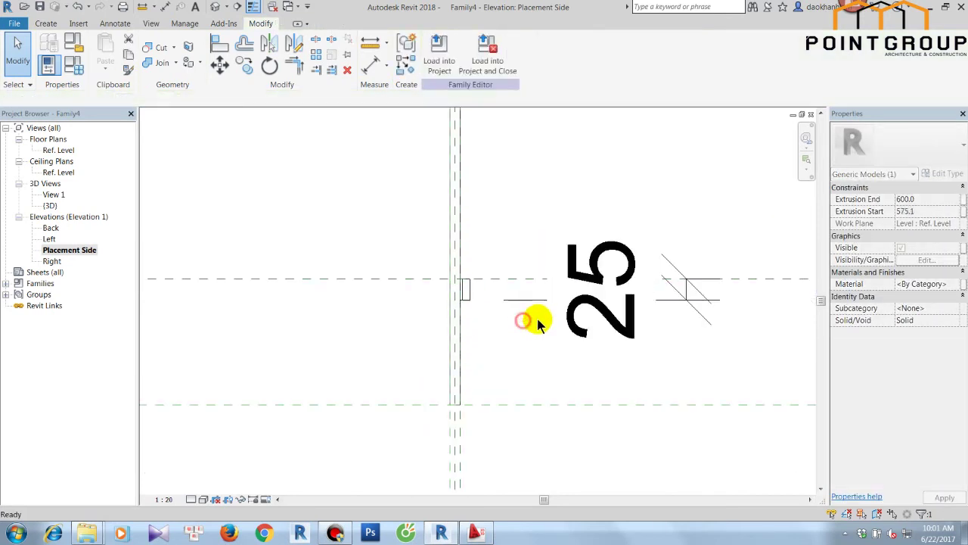
click(722, 300)
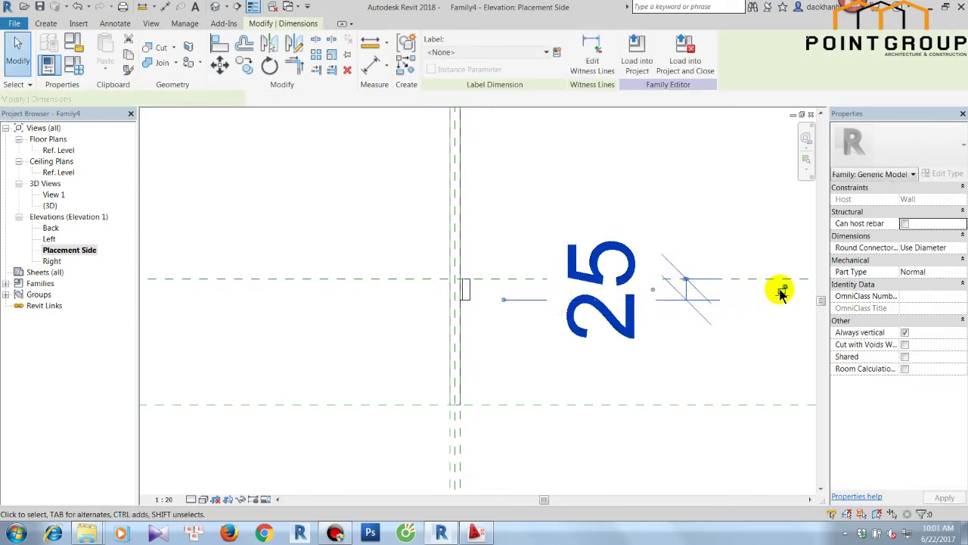
key(Escape)
scroll(681, 326, down, 2)
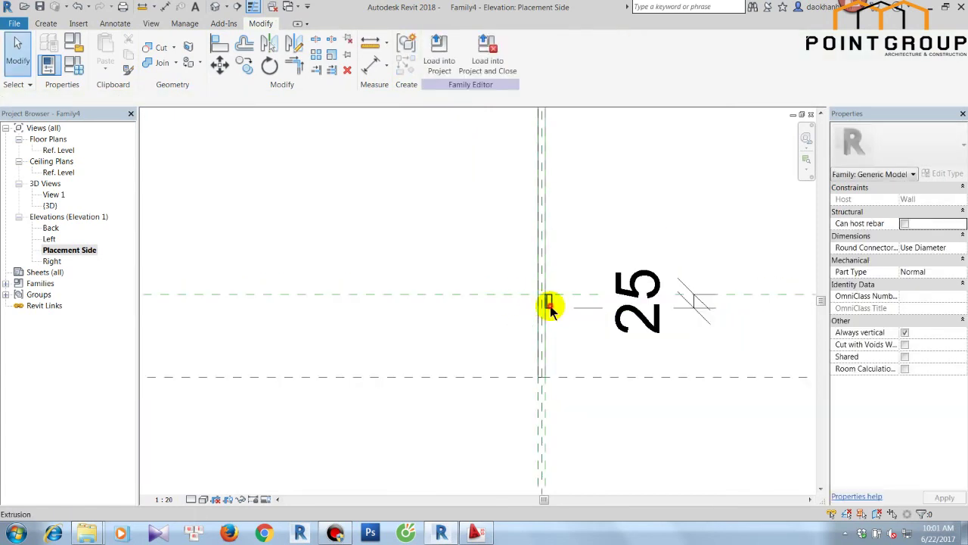
click(550, 309)
Mirror a copy of the extrusion across the centre reference plane.
scroll(556, 333, up, 2)
key(m)
key(m)
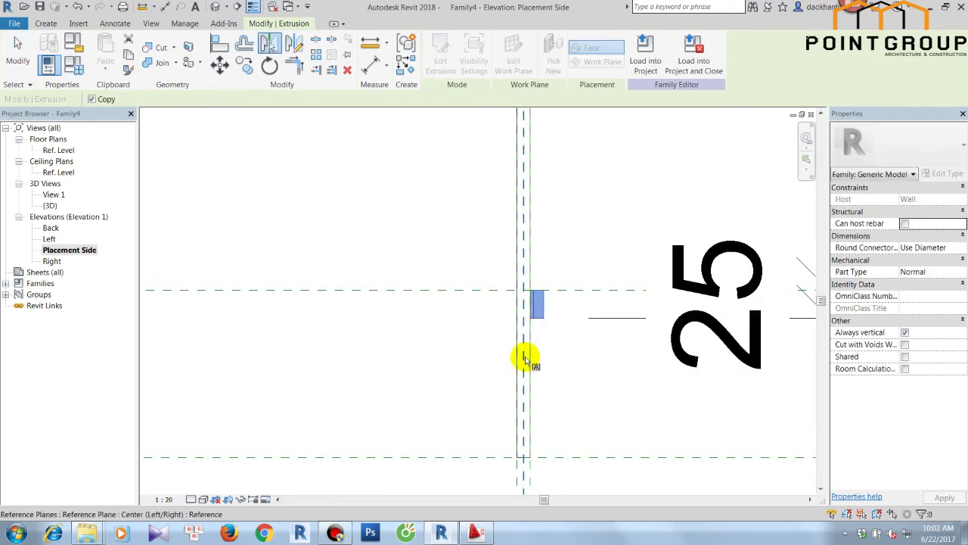
click(522, 361)
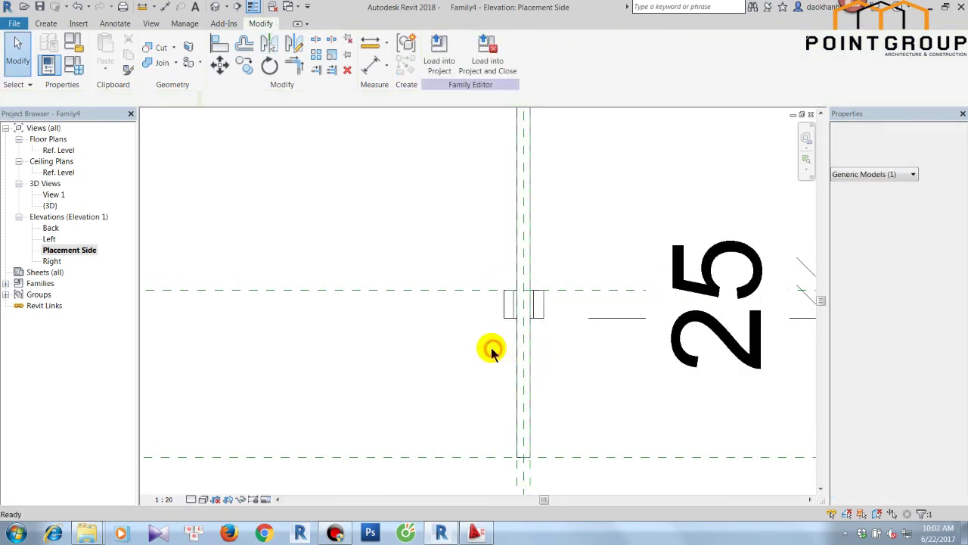
key(l)
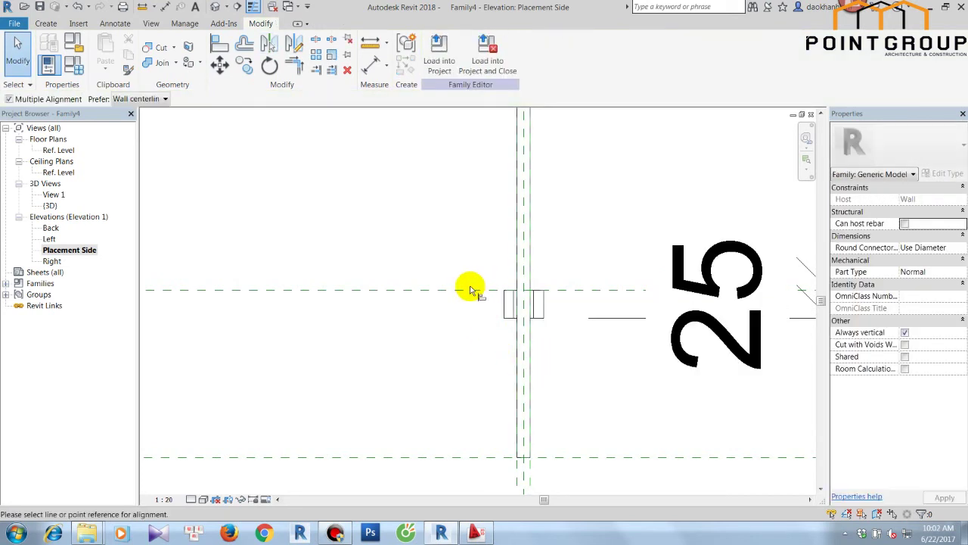
scroll(512, 294, up, 2)
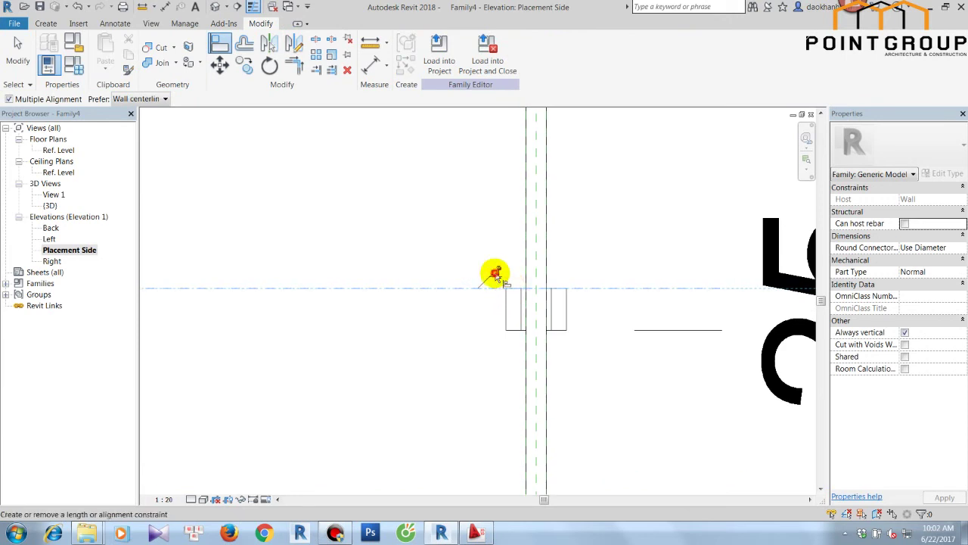
click(530, 288)
key(Escape)
key(Escape)
scroll(569, 344, down, 1)
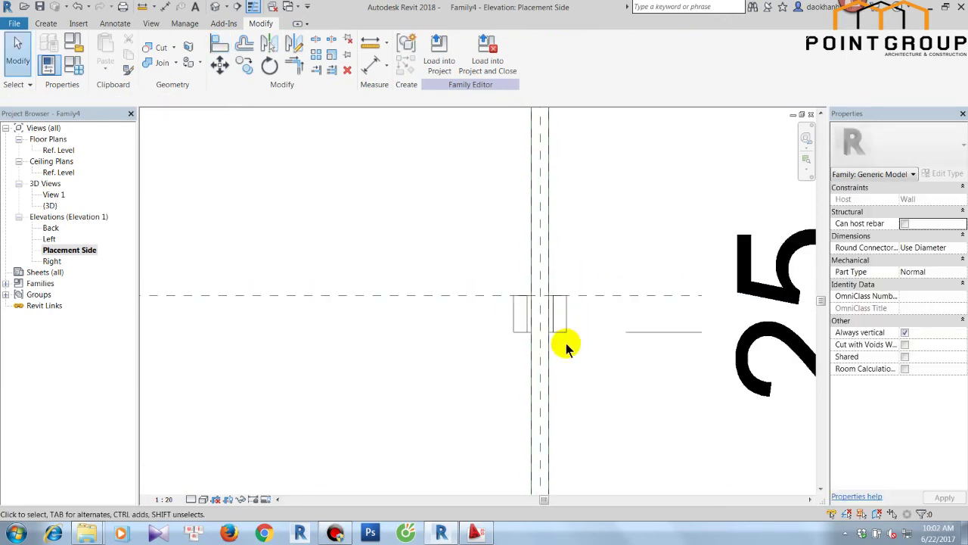
scroll(567, 341, down, 1)
Align the extrusion to the reference line and check the 25 dimension.
key(d)
key(i)
key(Escape)
key(Escape)
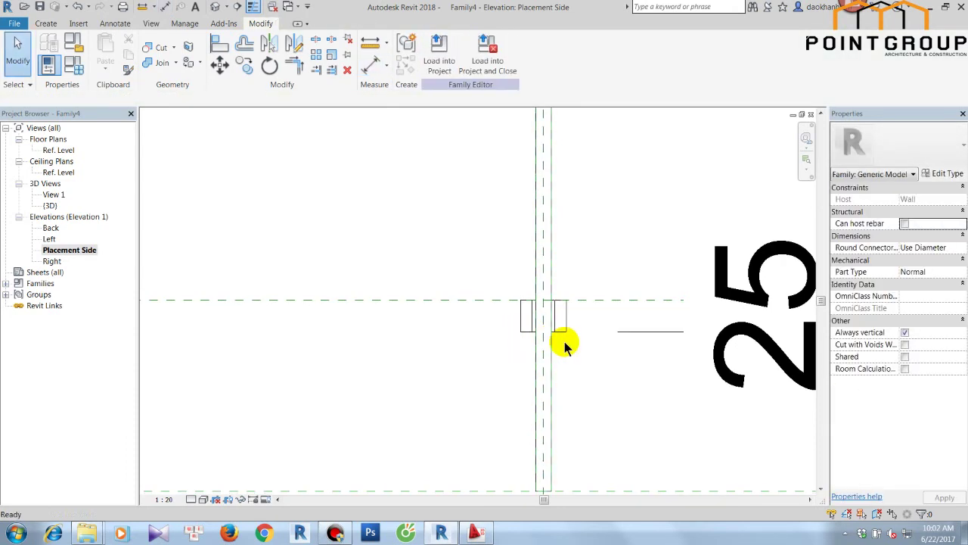
key(a)
key(l)
click(563, 330)
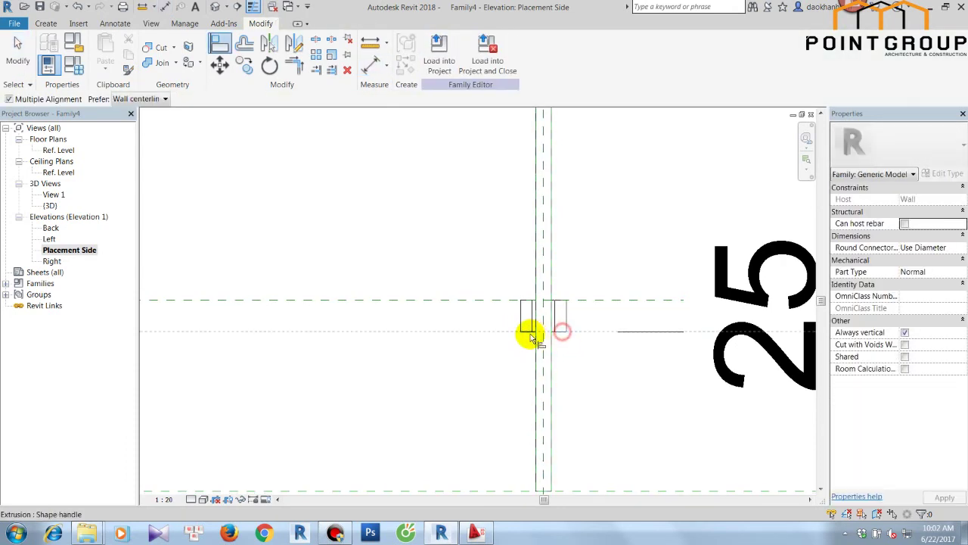
scroll(539, 354, down, 2)
key(Escape)
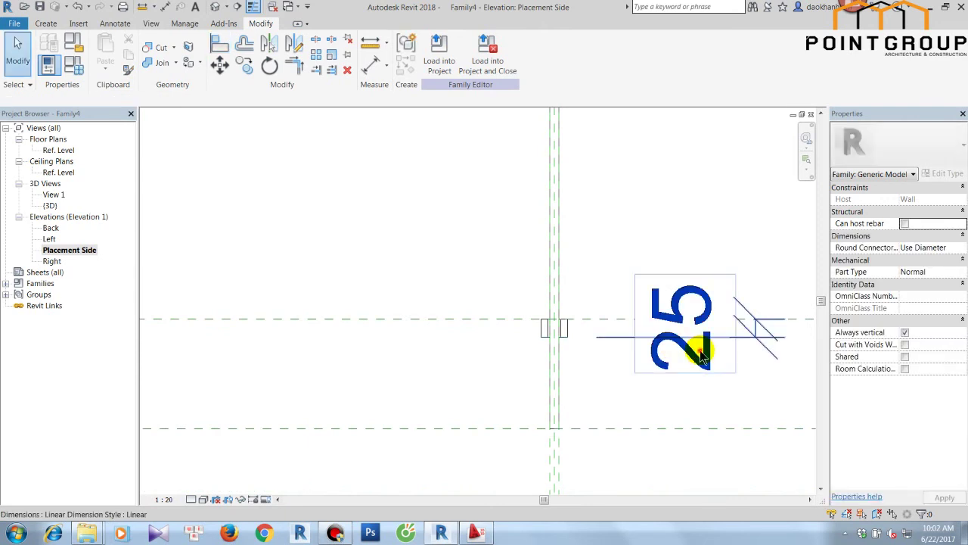
click(681, 355)
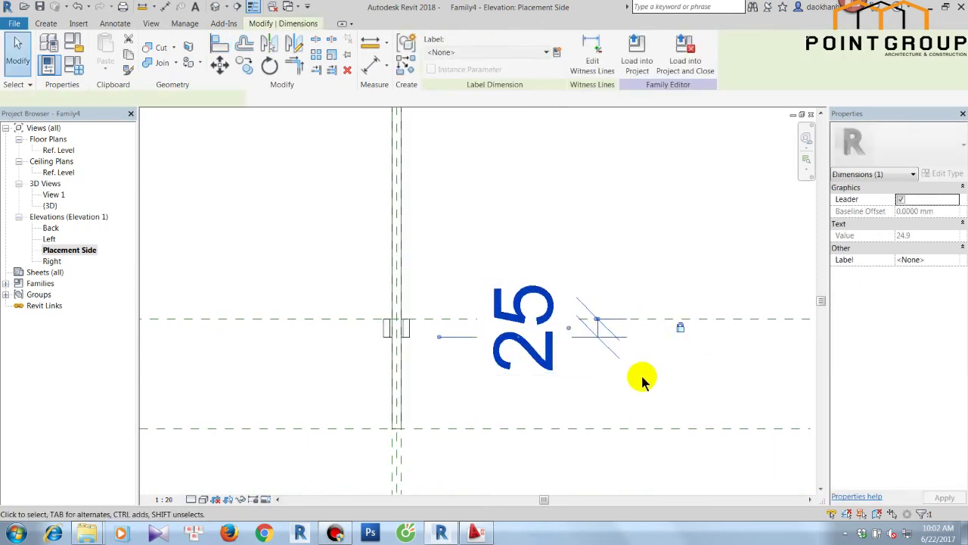
click(641, 376)
scroll(563, 350, down, 2)
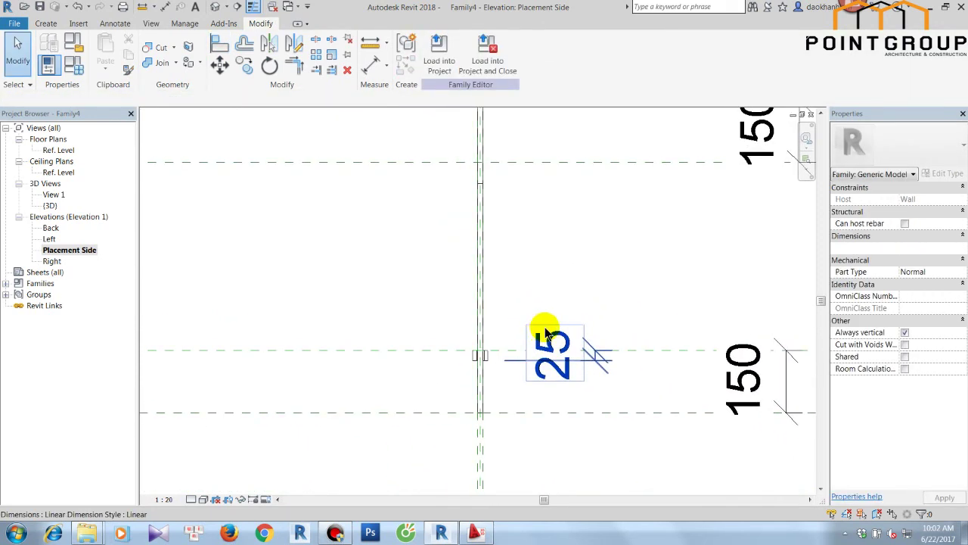
scroll(547, 276, down, 1)
Move the lower reference plane upward, keeping the planes spaced 150 apart.
middle_drag(504, 298, 441, 319)
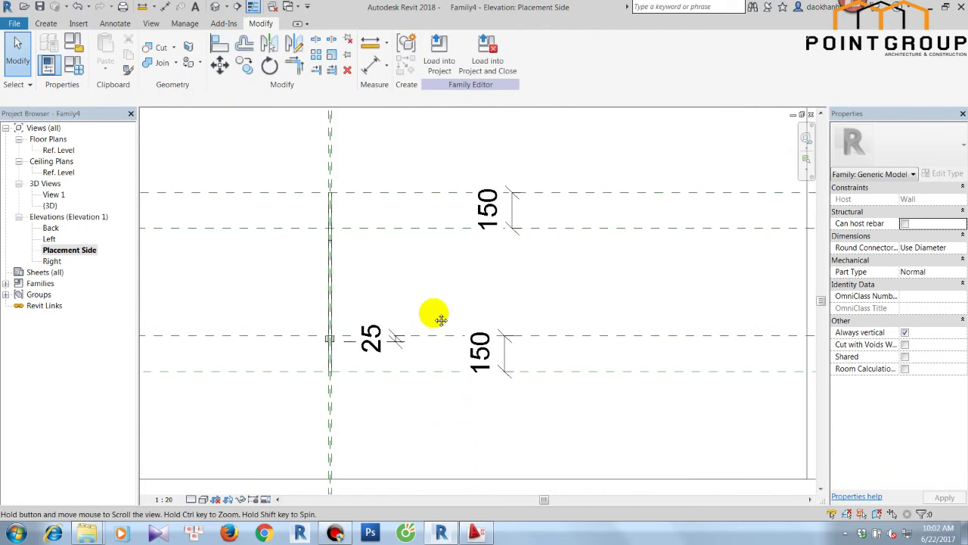
click(557, 334)
drag(557, 334, 556, 323)
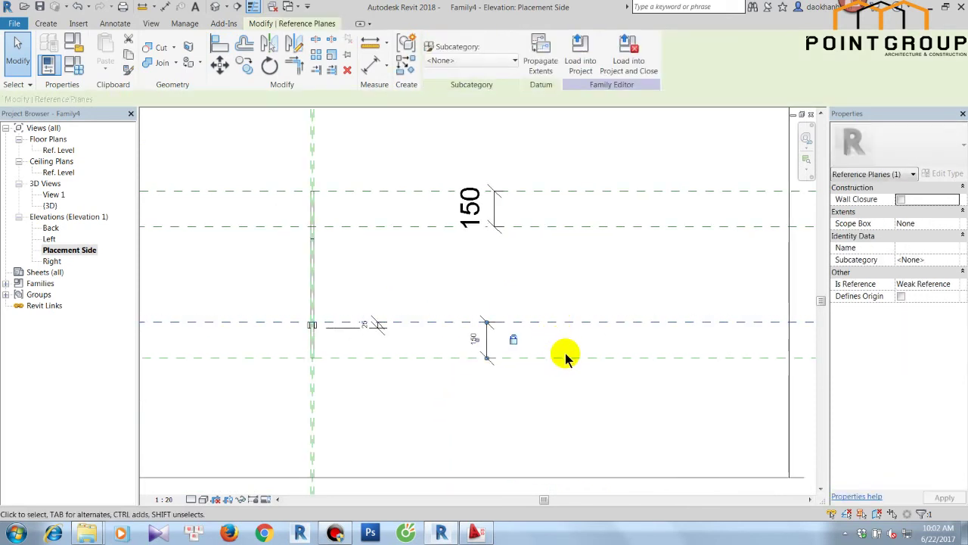
click(565, 354)
scroll(493, 322, down, 1)
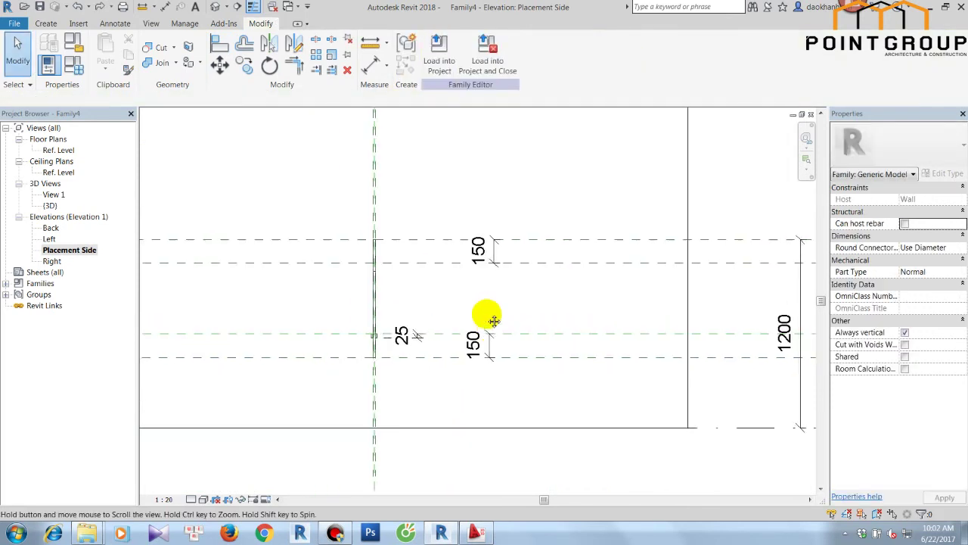
scroll(484, 317, up, 1)
scroll(450, 291, up, 2)
scroll(439, 374, up, 2)
scroll(454, 386, up, 2)
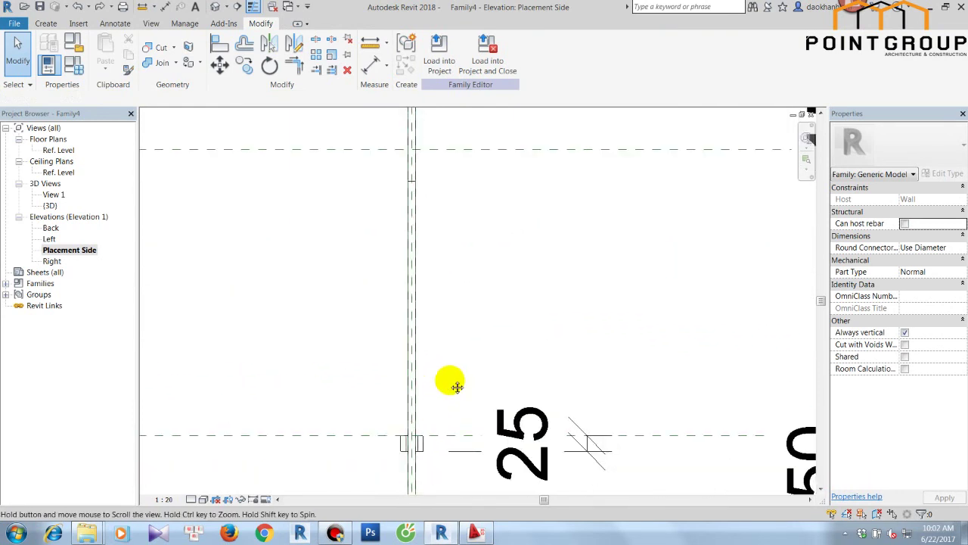
scroll(455, 394, down, 3)
Select both small extrusion blocks and make a first attempt at copying them.
click(438, 409)
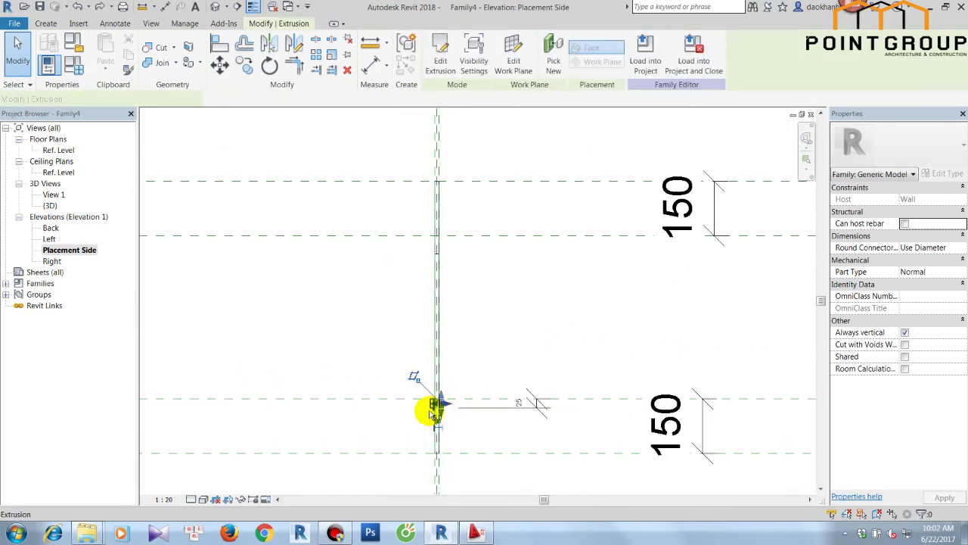
click(432, 409)
ctrl+click(483, 363)
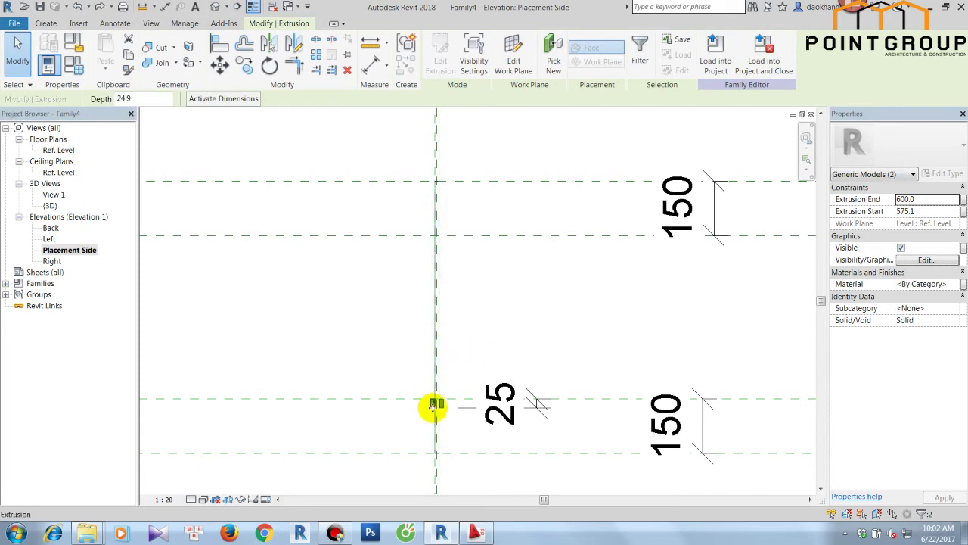
scroll(432, 404, up, 3)
scroll(452, 428, up, 1)
key(c)
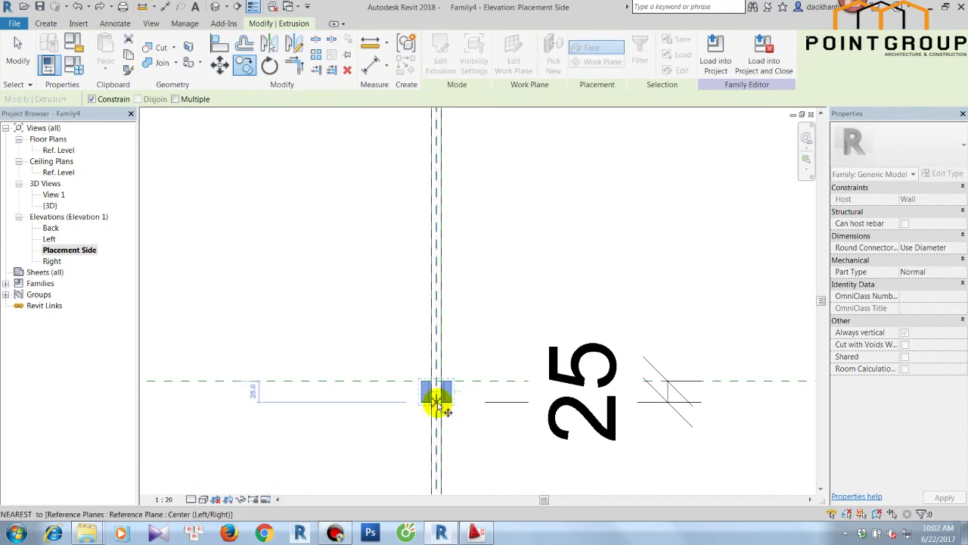
scroll(433, 379, down, 1)
middle_drag(435, 360, 435, 442)
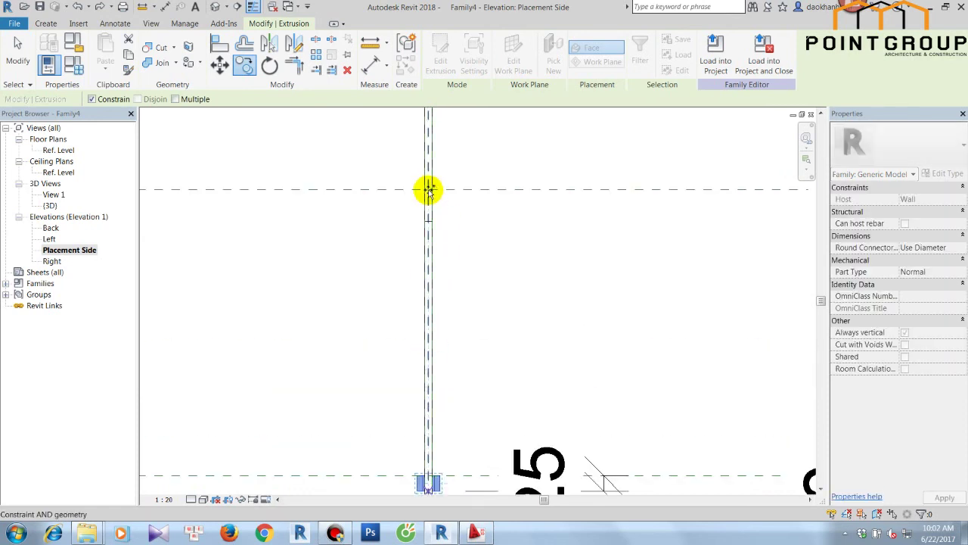
click(443, 415)
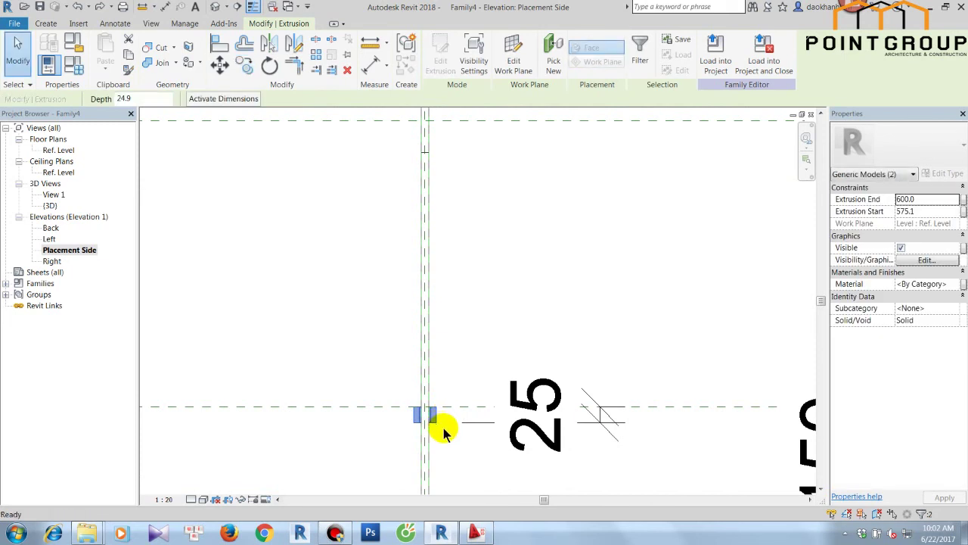
Copy the two blocks, unconstrained, from the block corner up onto the upper reference plane.
key(c)
key(c)
click(91, 99)
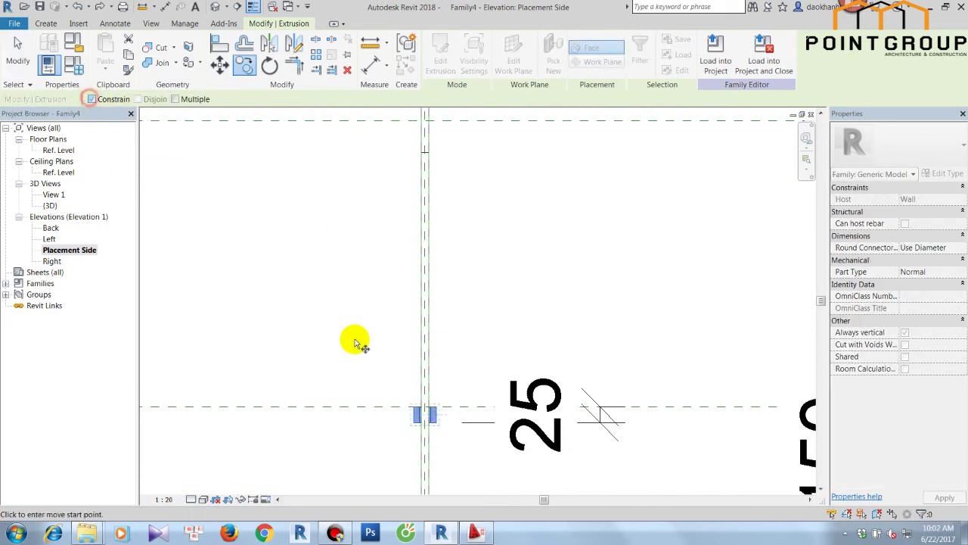
click(437, 425)
middle_drag(443, 226, 443, 264)
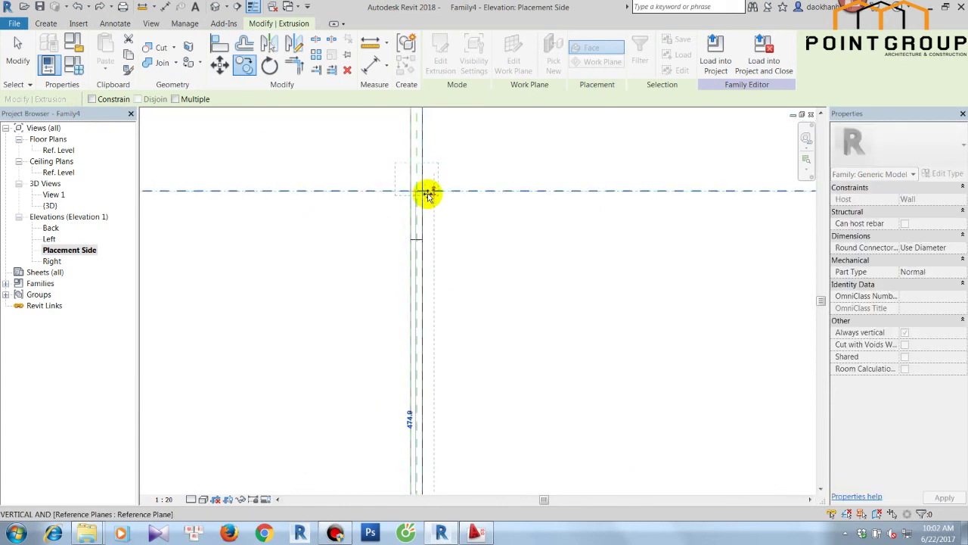
scroll(432, 191, up, 2)
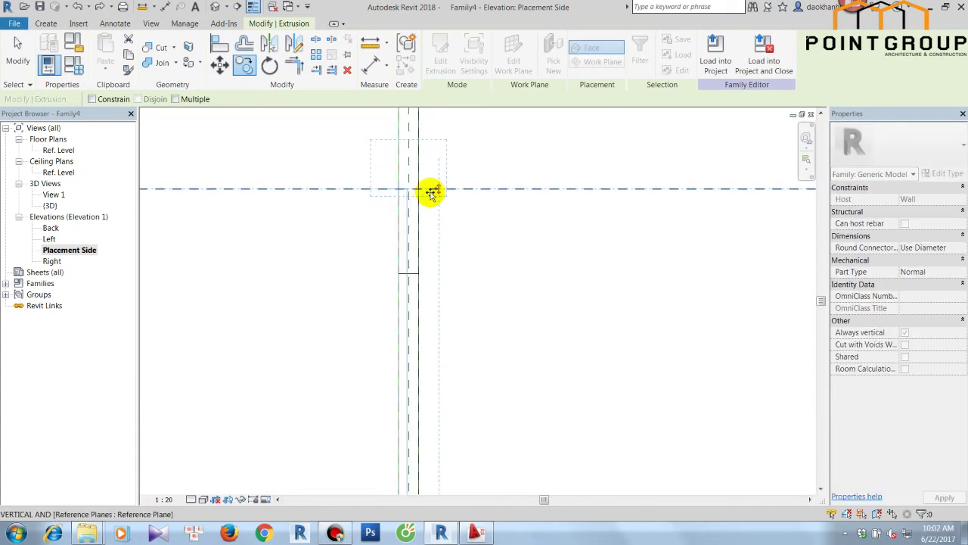
click(468, 203)
scroll(469, 208, down, 3)
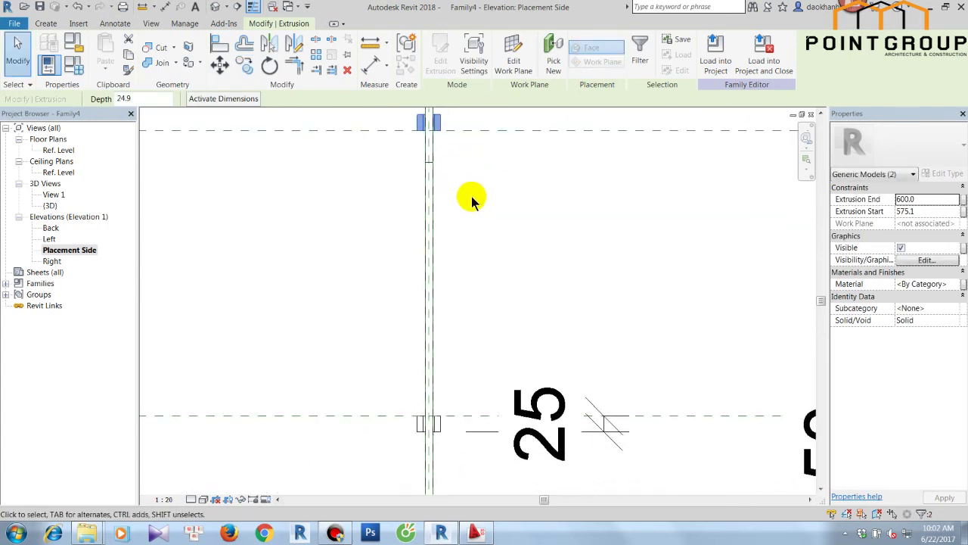
middle_drag(471, 201, 470, 273)
click(469, 241)
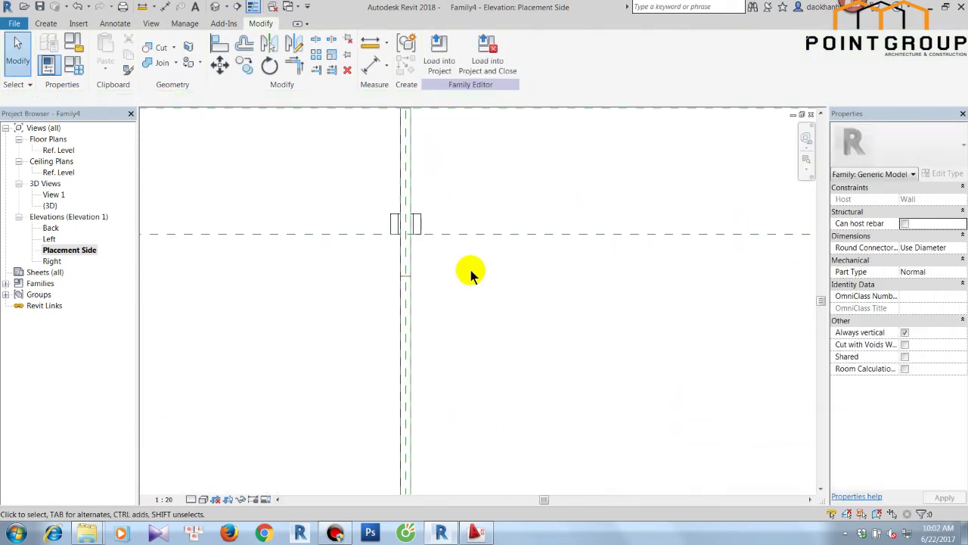
Align the copied blocks to the upper reference plane.
key(l)
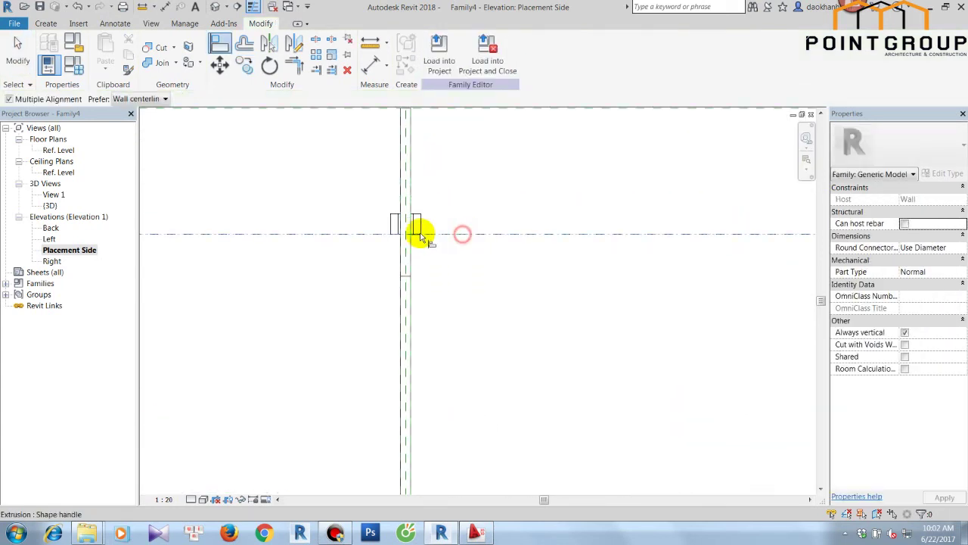
scroll(423, 235, up, 2)
click(413, 235)
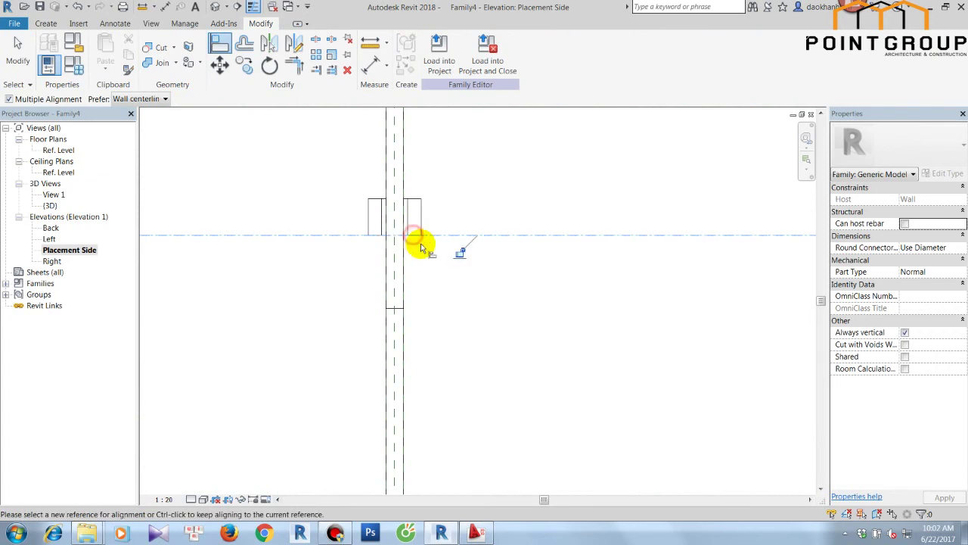
click(369, 235)
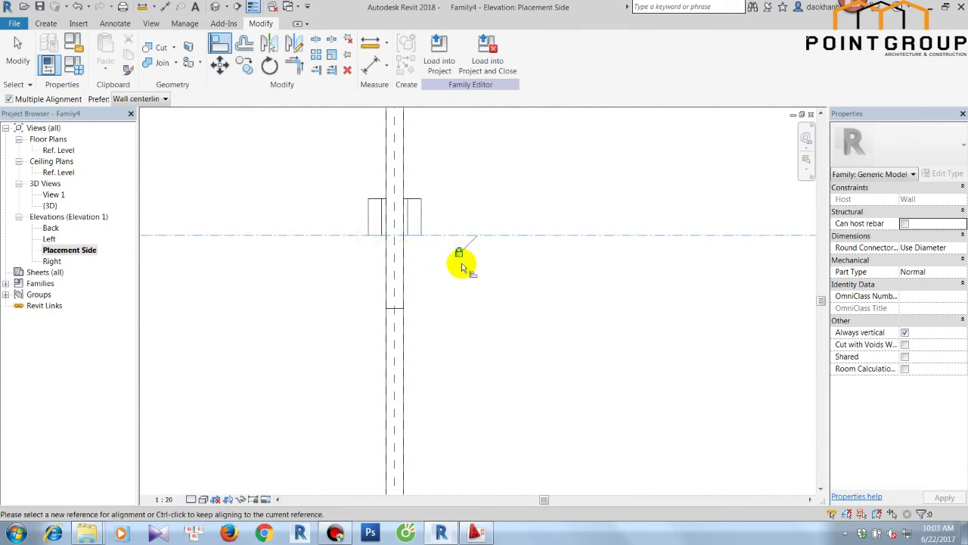
Retry aligning the copied block's top edge with AL, then cancel the alignment.
key(Escape)
key(Escape)
key(a)
key(l)
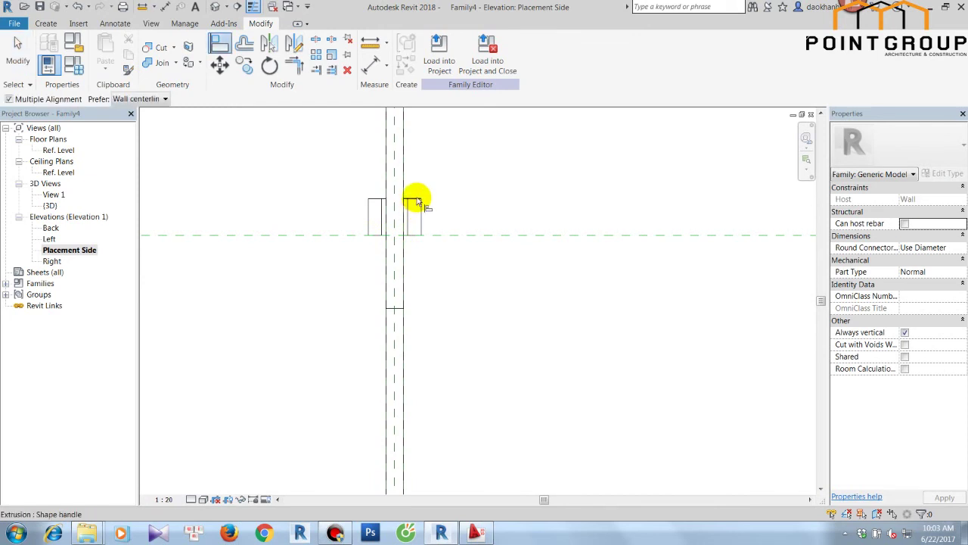
click(380, 201)
key(Escape)
key(Escape)
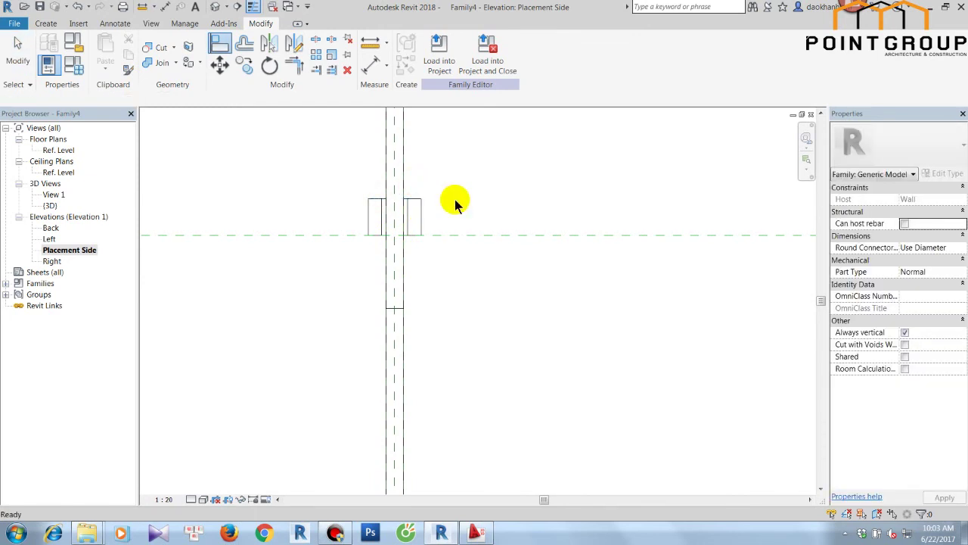
Dimension the block's top edge 25 from the reference plane, then orbit the default 3D view.
key(d)
key(i)
click(452, 235)
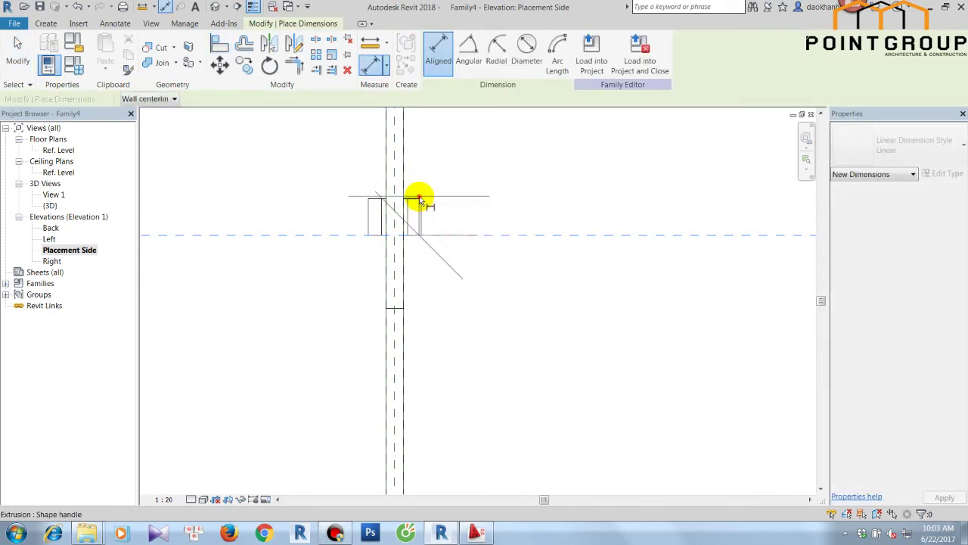
click(417, 198)
click(650, 189)
scroll(647, 190, down, 2)
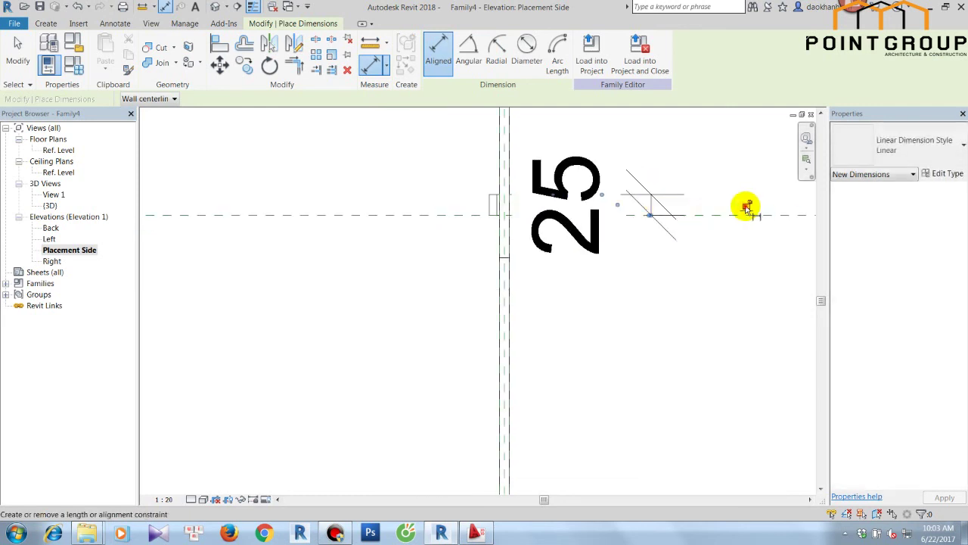
click(693, 212)
scroll(703, 245, down, 3)
key(Escape)
key(Escape)
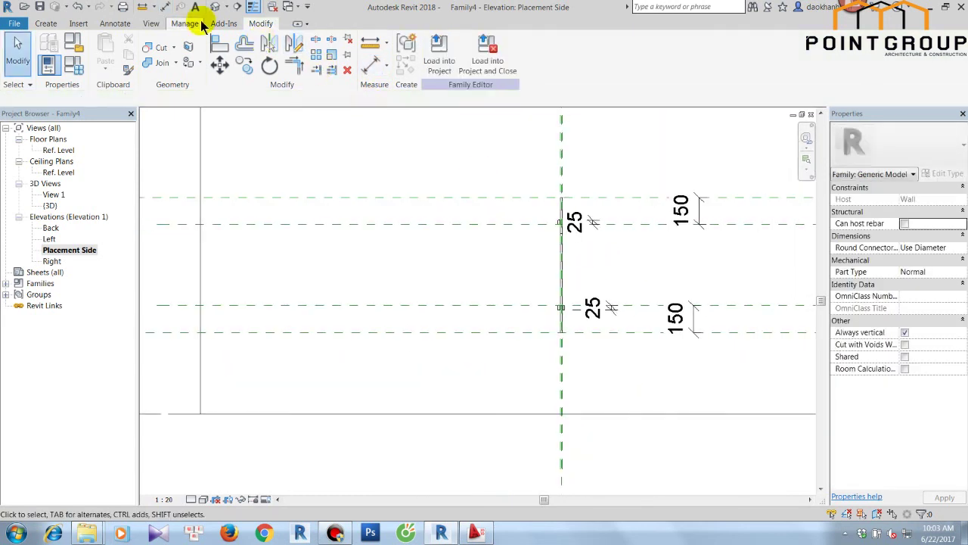
click(216, 7)
mouse_move(484, 255)
shift+middle_down()
mouse_move(525, 310)
mouse_move(443, 283)
mouse_move(456, 361)
mouse_move(478, 391)
mouse_move(450, 335)
shift+middle_up()
Apply a Chieu day thickness of 50 in Family Types and orbit the 3D panel.
scroll(451, 335, up, 3)
scroll(454, 370, up, 2)
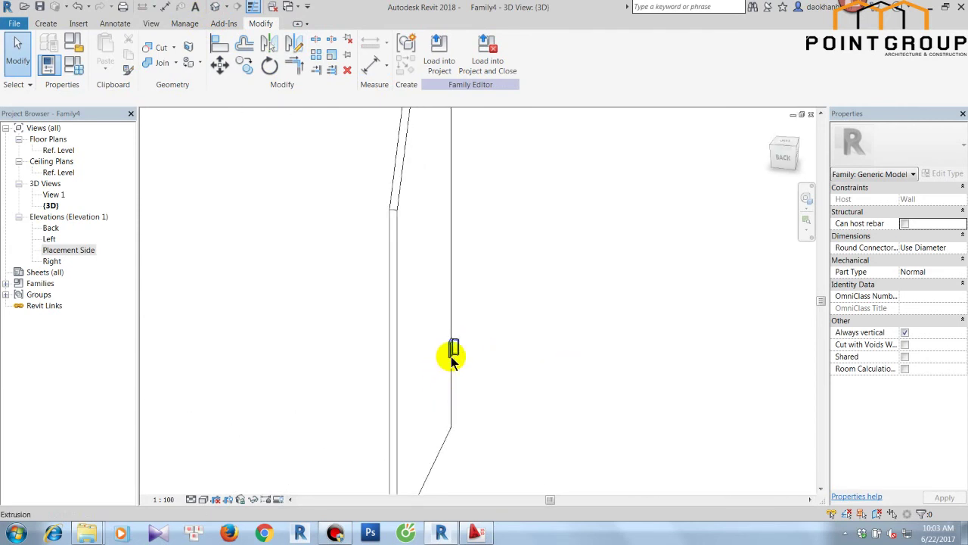
scroll(452, 362, down, 3)
scroll(476, 371, down, 2)
click(74, 64)
text(50)
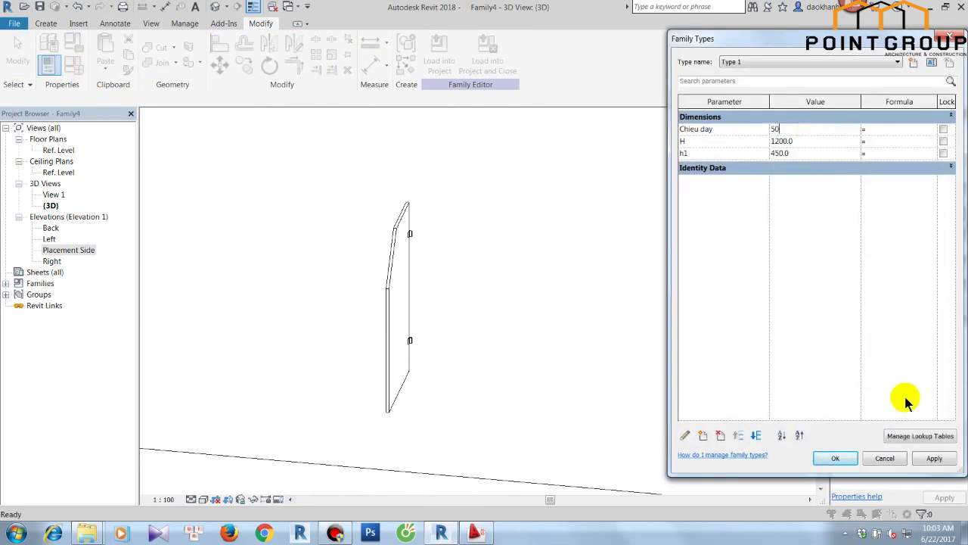
click(935, 459)
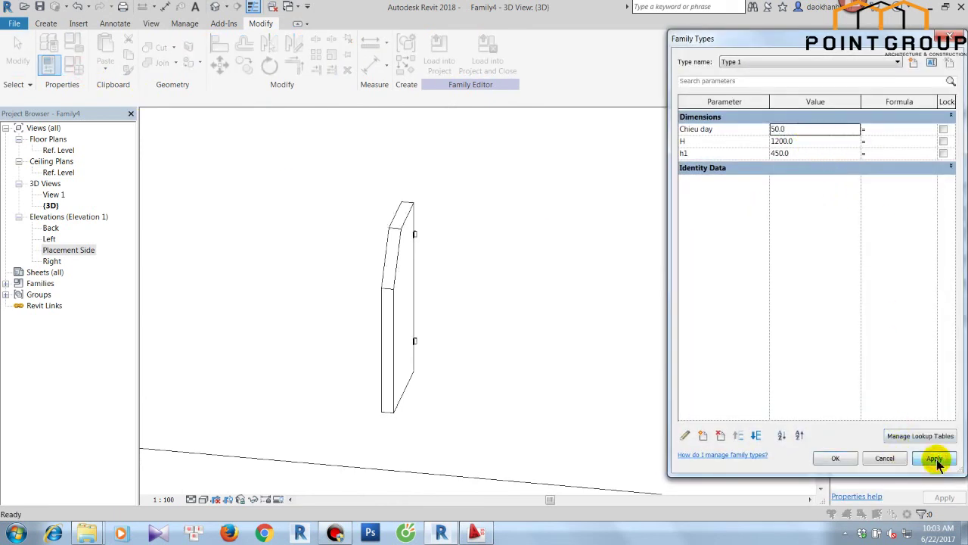
click(836, 458)
scroll(479, 350, up, 2)
scroll(367, 198, up, 2)
scroll(367, 197, up, 2)
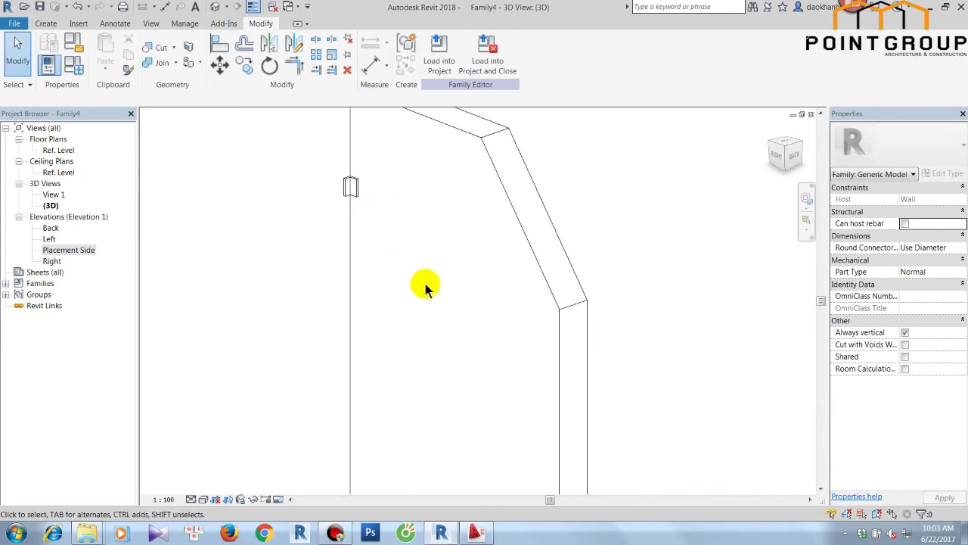
scroll(426, 288, down, 3)
shift+middle_drag(568, 300, 512, 240)
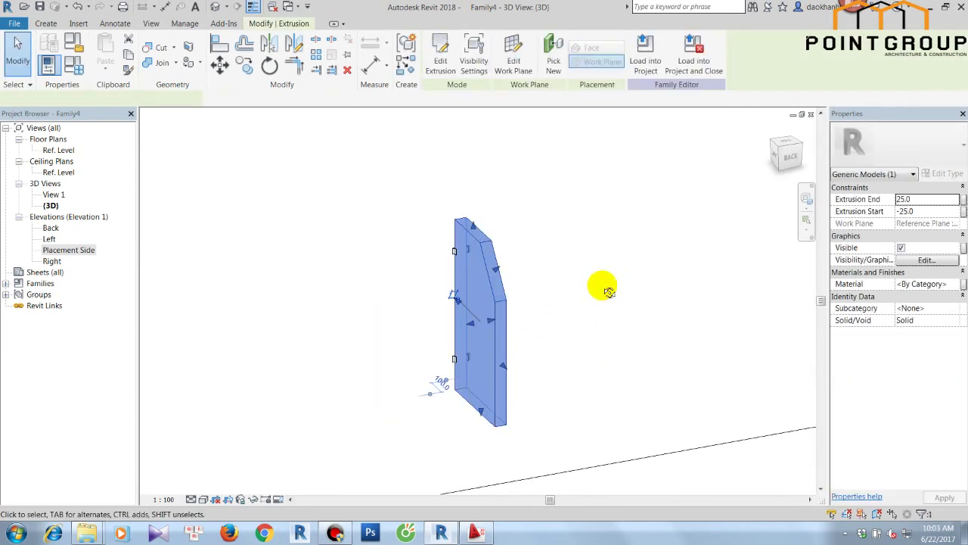
Set Chieu day to 12, H to 1200 and h1 to 450, then orbit to check the panel.
click(73, 64)
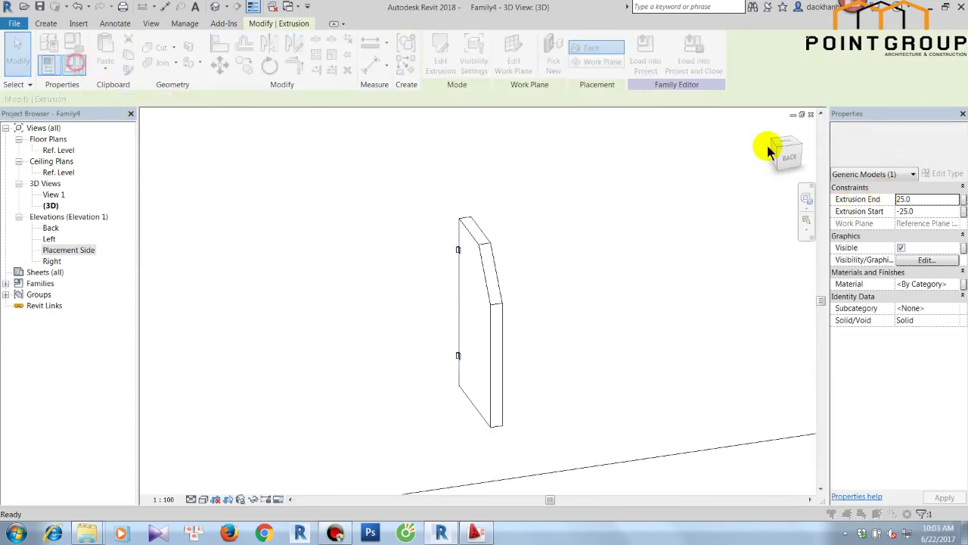
text(12)
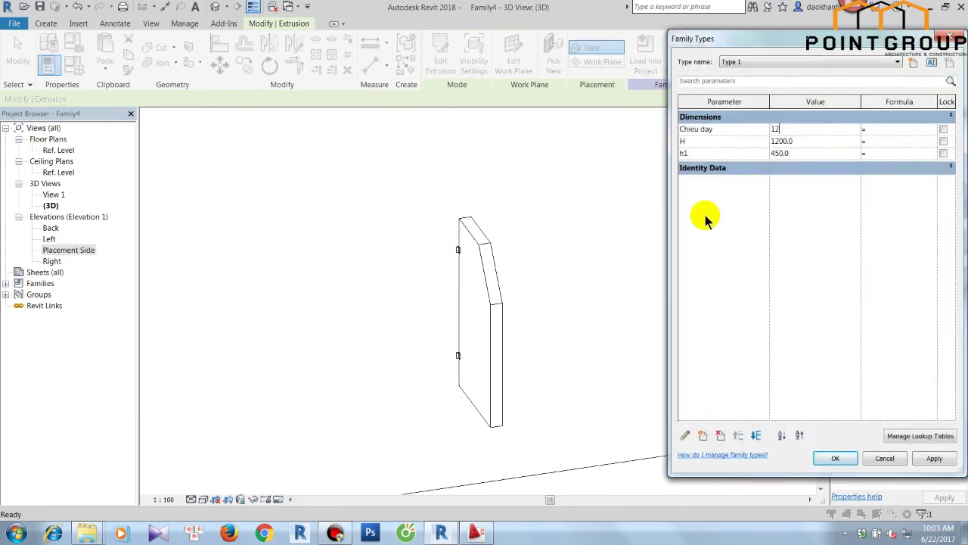
click(930, 459)
text(1600)
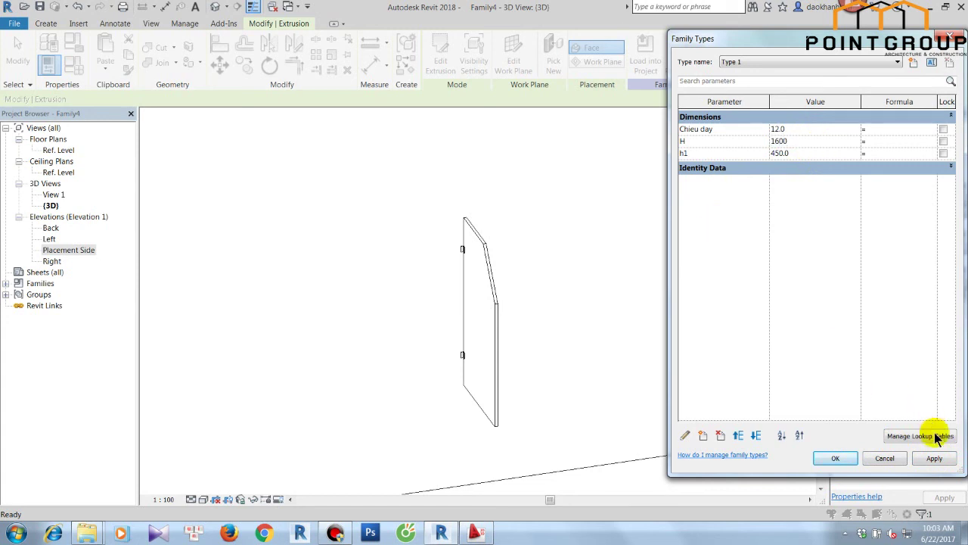
click(938, 459)
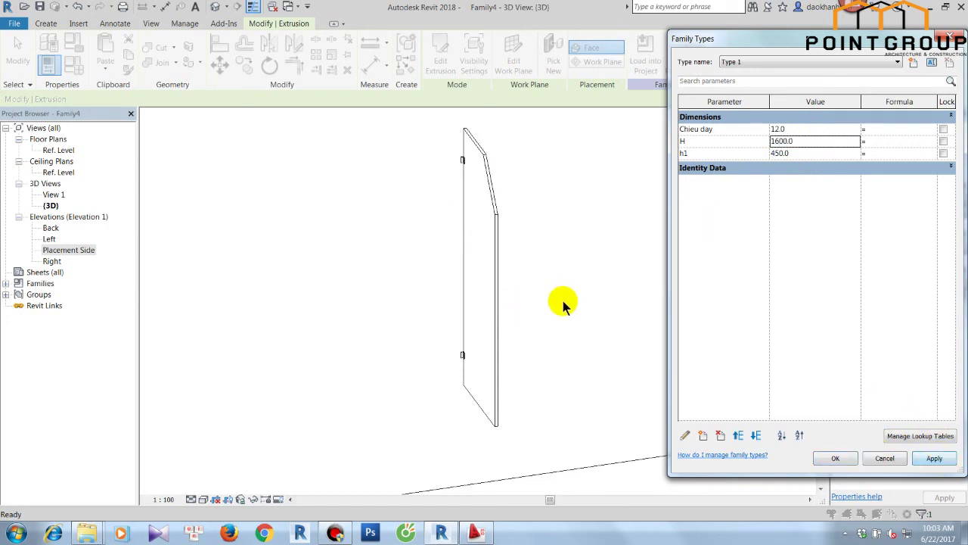
click(820, 153)
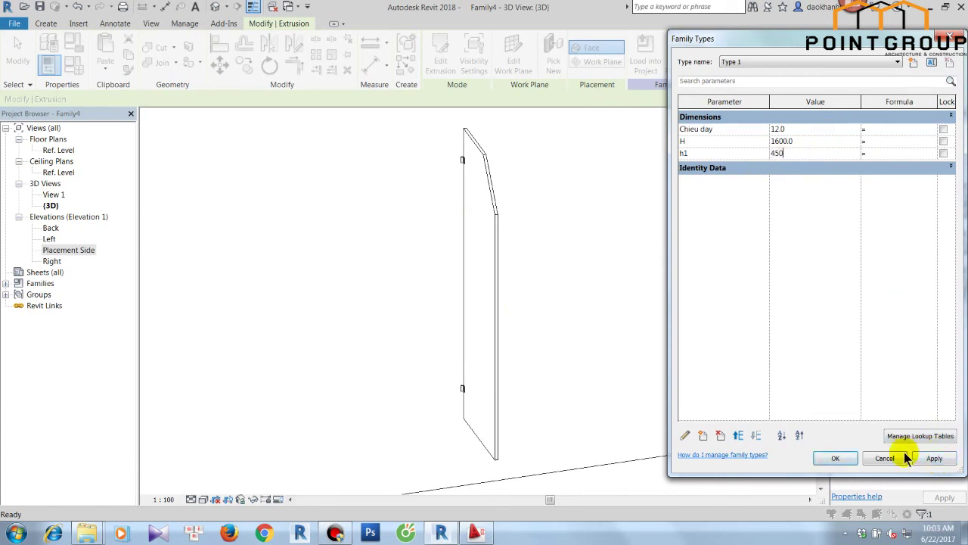
click(932, 457)
text(1200)
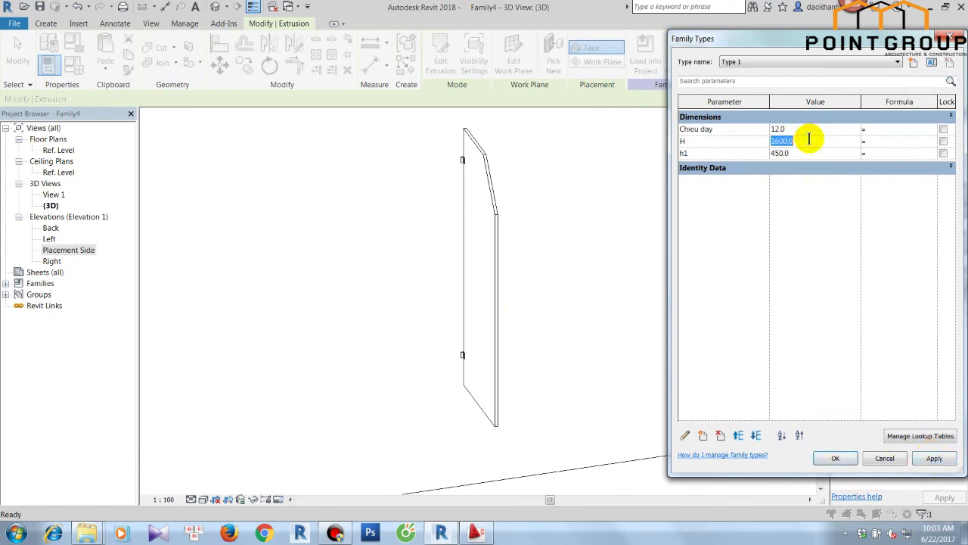
click(938, 459)
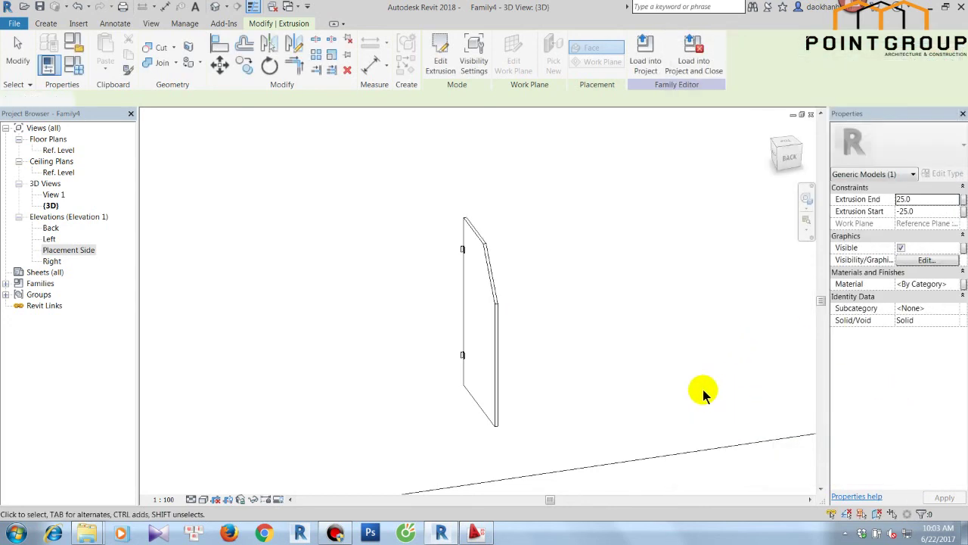
click(636, 327)
scroll(637, 327, down, 2)
mouse_move(634, 294)
shift+middle_down()
mouse_move(605, 277)
mouse_move(683, 284)
mouse_move(611, 281)
mouse_move(547, 316)
shift+middle_up()
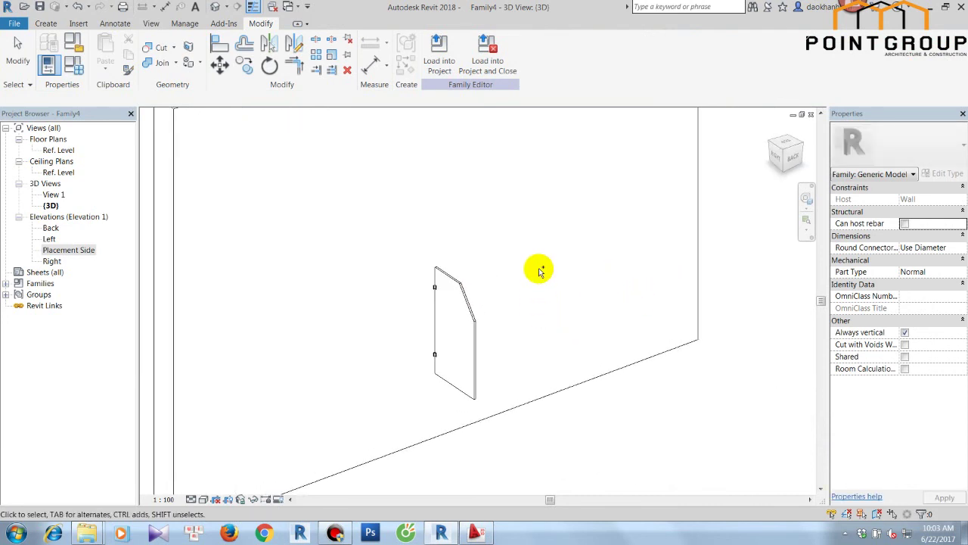
Save the family as 'vach tieu dung.rfa' and start loading it into a project.
key(ctrl+s)
text(tam dan n.rfa)
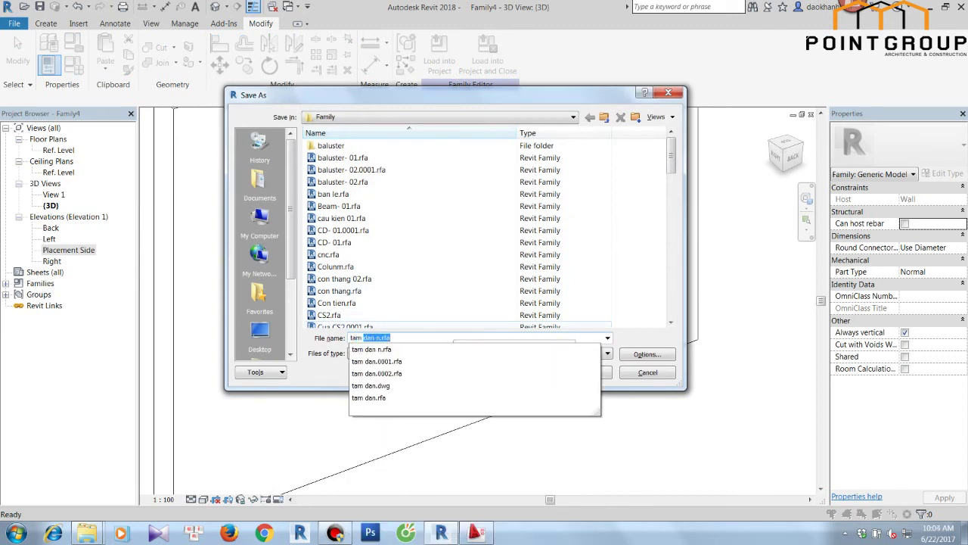
key(BackSpace)
key(BackSpace)
key(BackSpace)
text(vach)
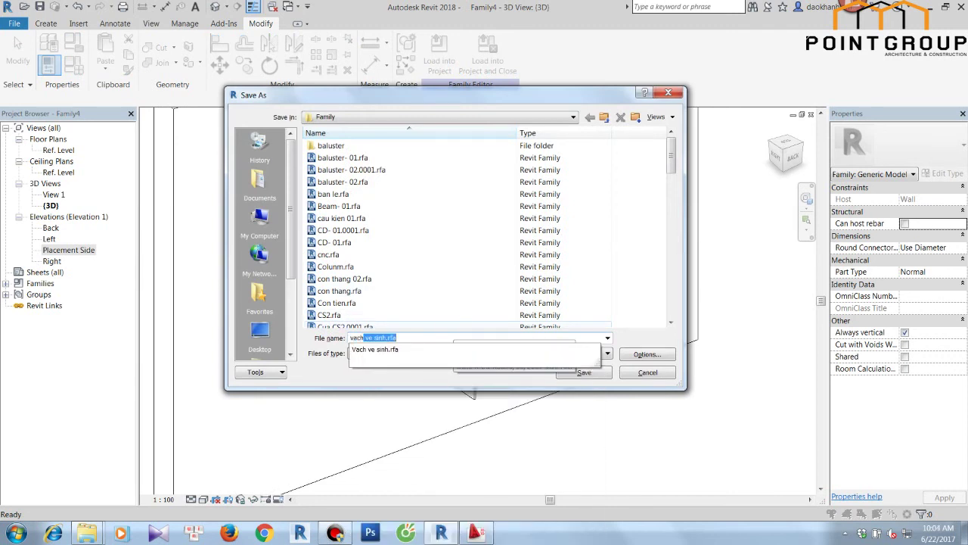
text( tieu dung)
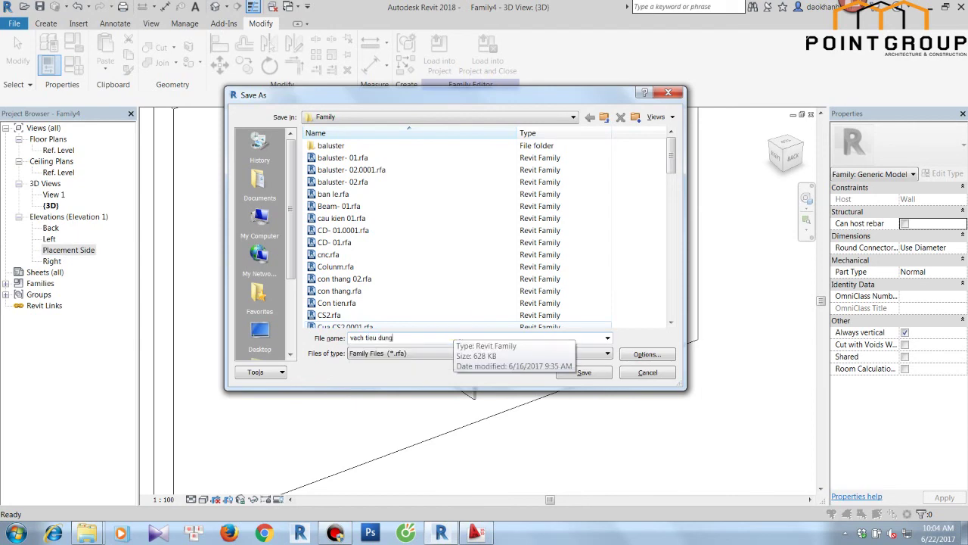
click(584, 372)
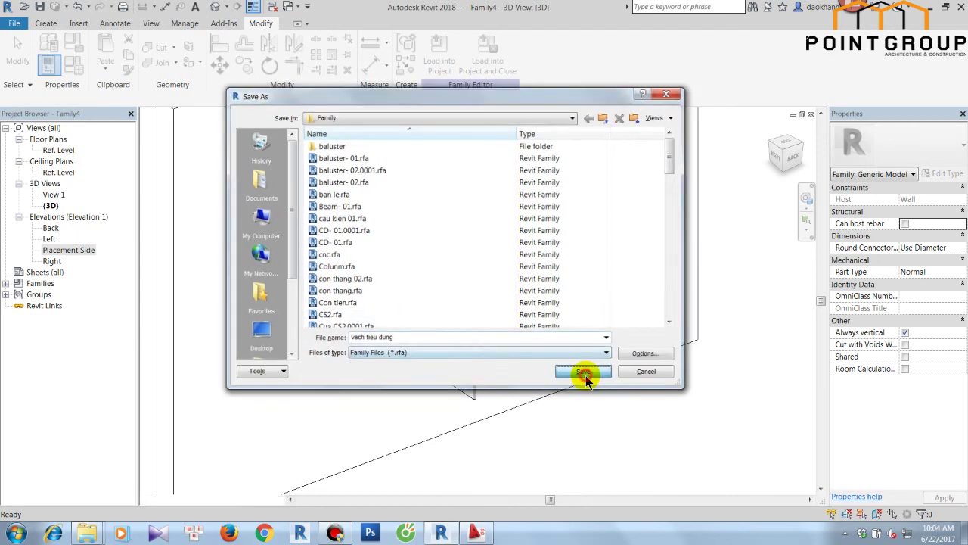
click(443, 64)
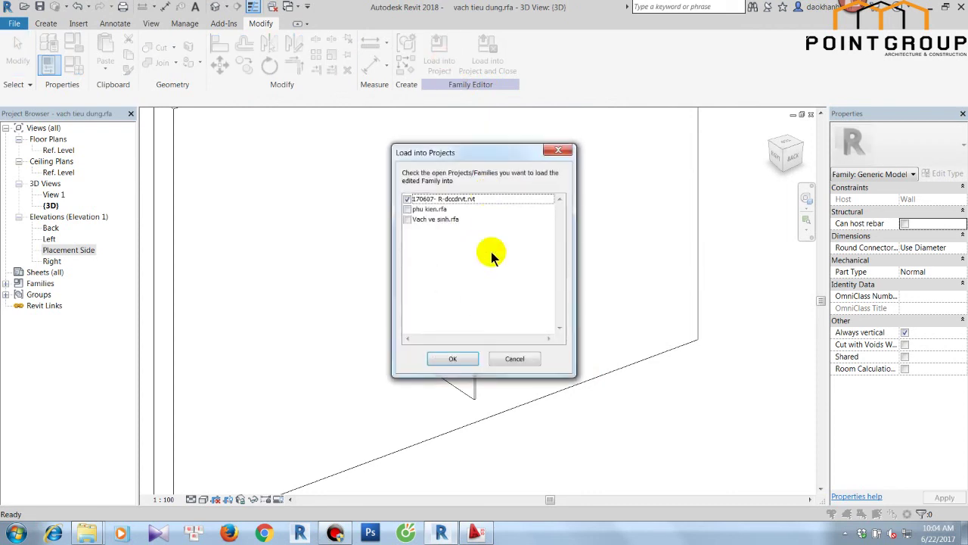
Load vach tieu dung into the project, place one partition on the toilet wall, and select it.
click(453, 358)
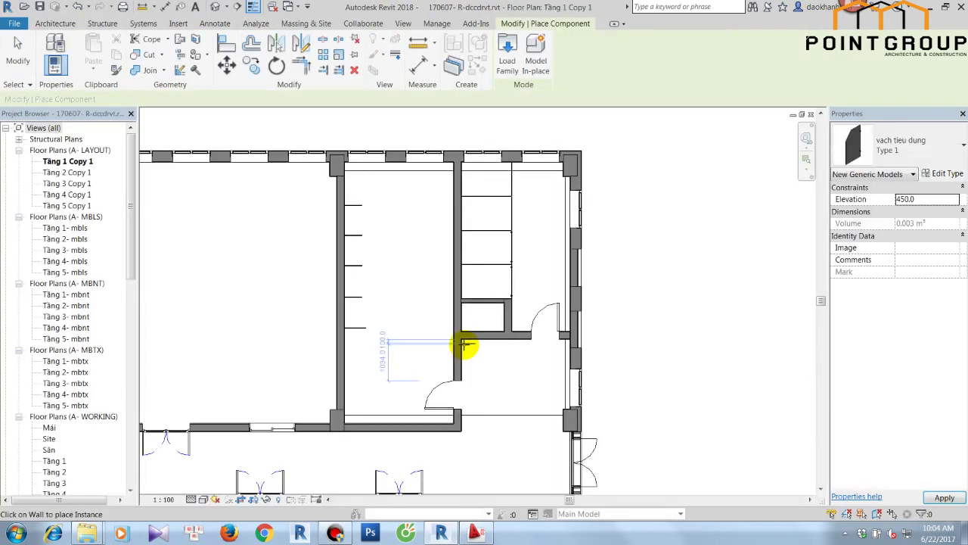
scroll(357, 336, up, 2)
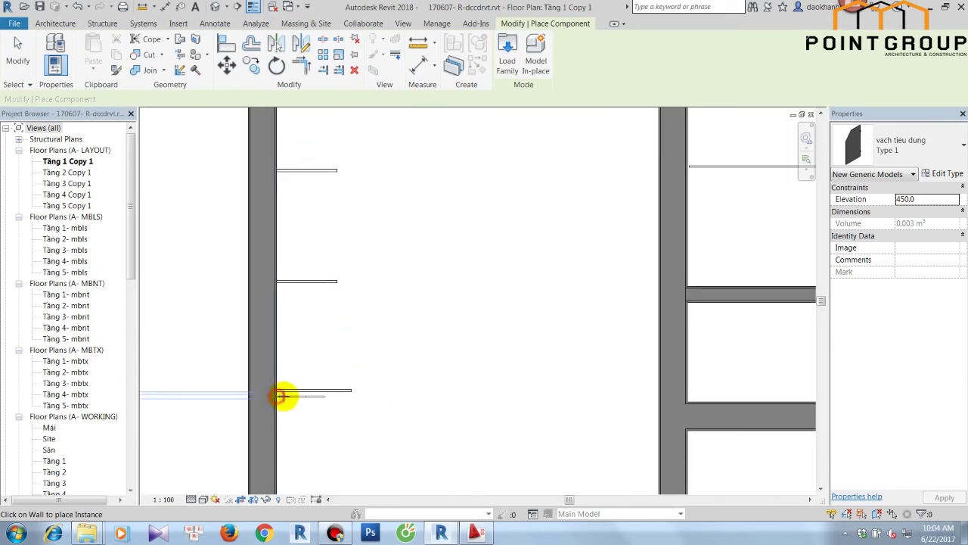
click(280, 393)
scroll(331, 397, up, 2)
key(Escape)
click(336, 385)
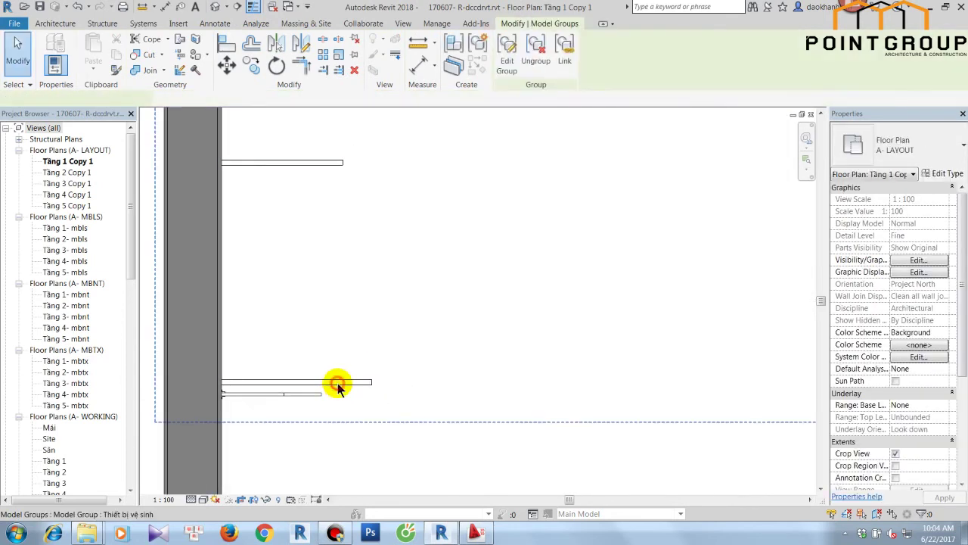
click(282, 394)
scroll(320, 359, down, 3)
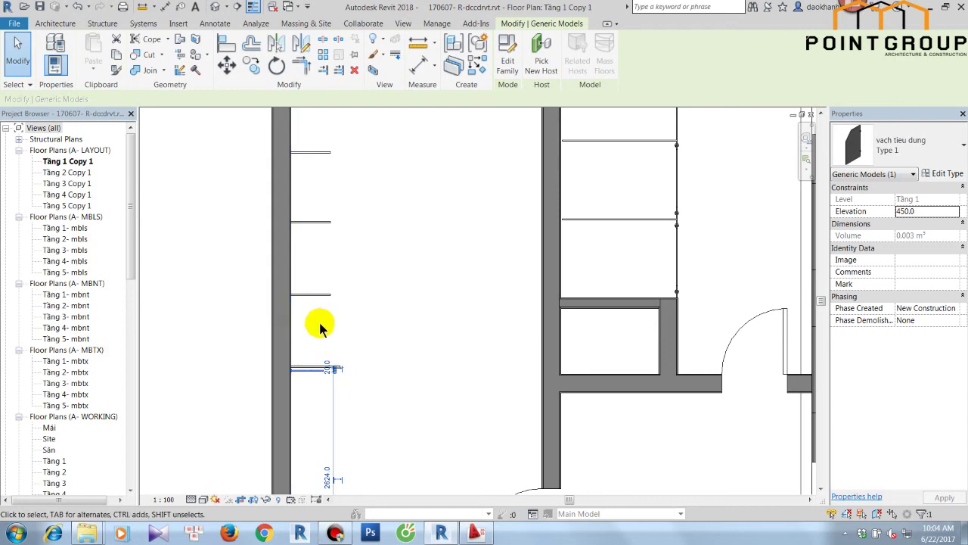
Edit the Thiết bị vệ sinh toilet group and delete its short wall stub.
key(Escape)
scroll(324, 367, up, 2)
click(342, 379)
scroll(342, 377, down, 2)
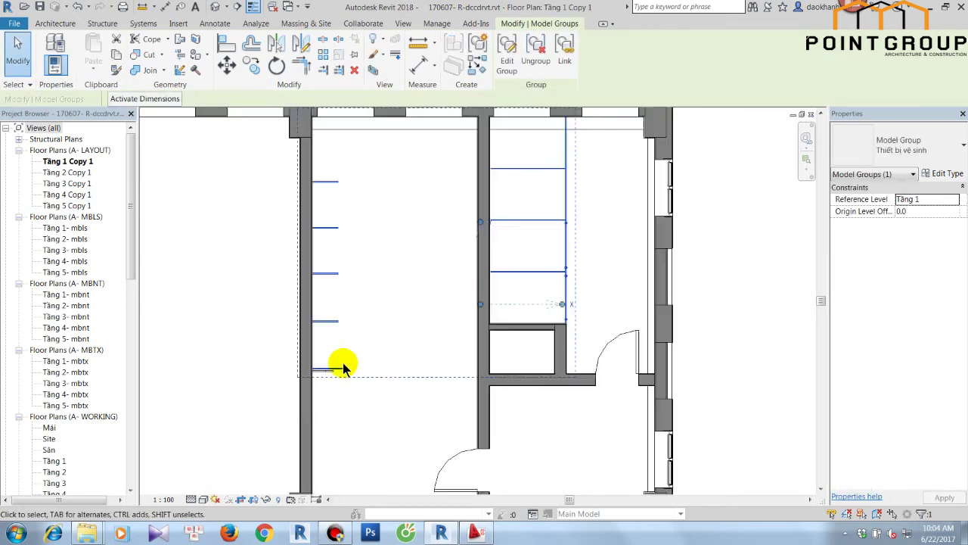
scroll(341, 369, down, 1)
double_click(340, 368)
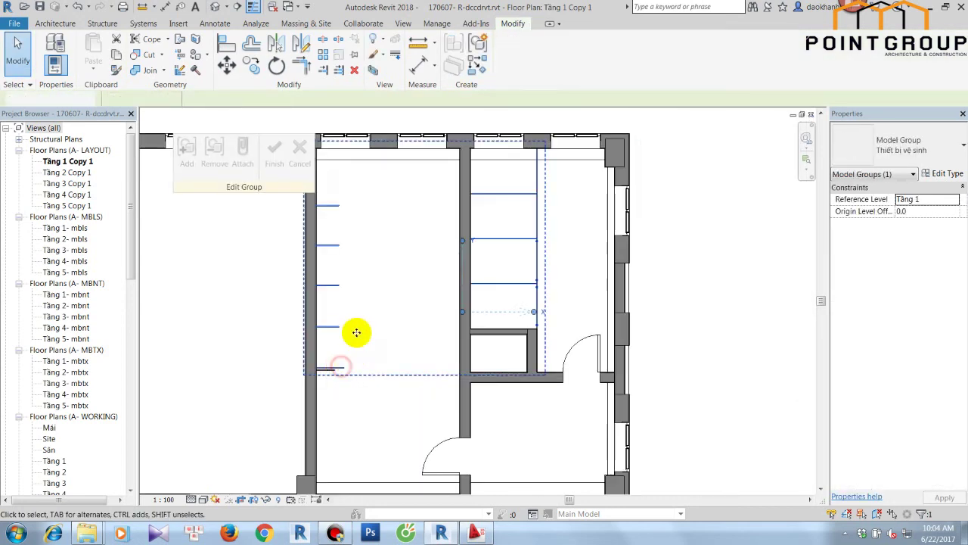
click(345, 369)
key(Escape)
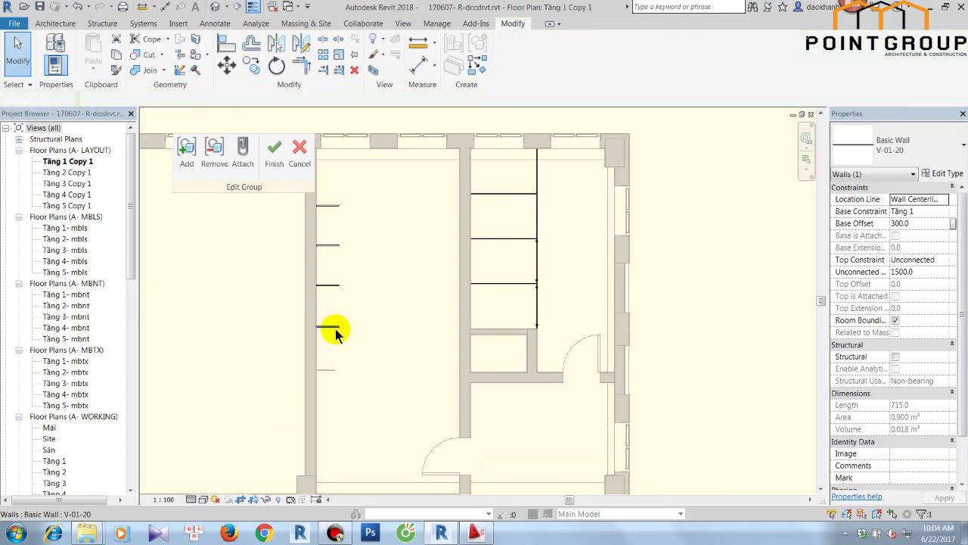
key(Delete)
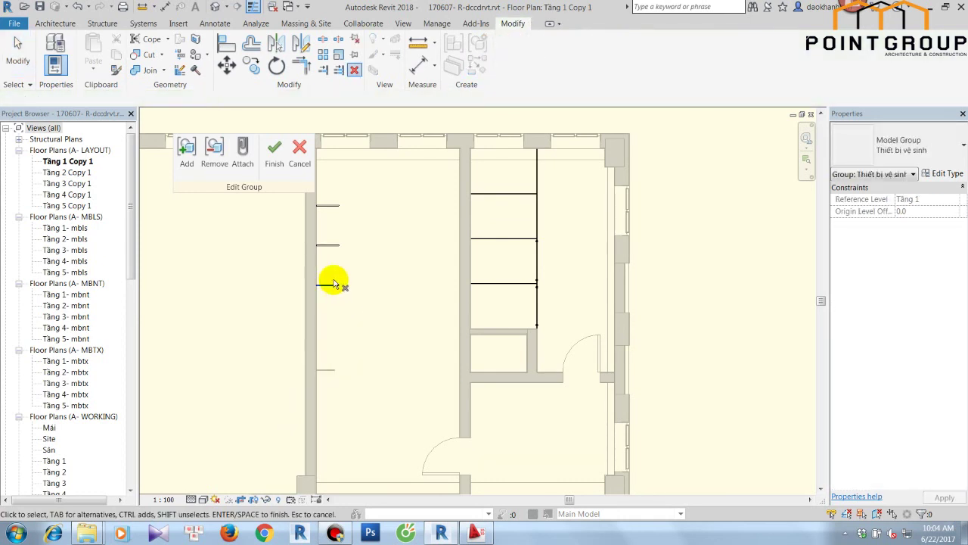
scroll(359, 317, down, 1)
key(Escape)
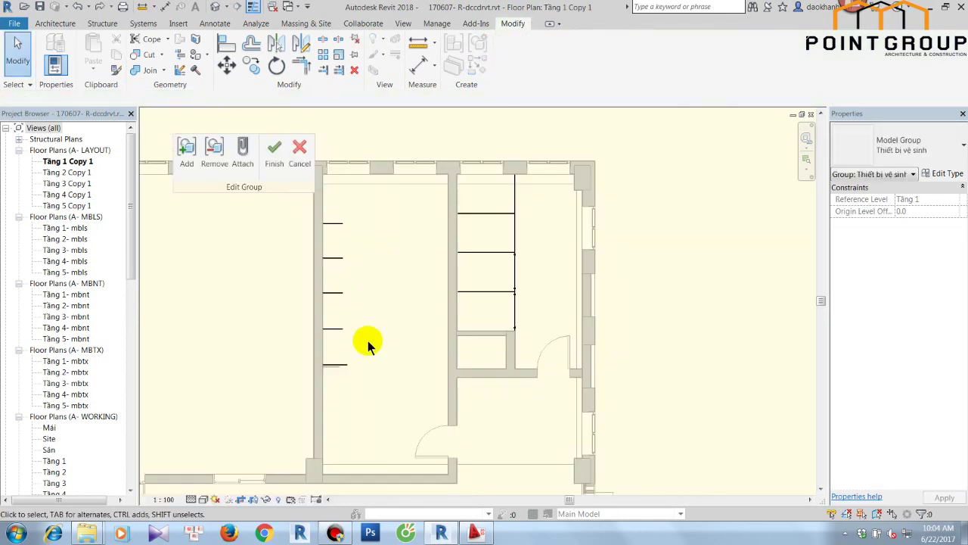
scroll(367, 340, down, 1)
Place a flipped vach tieu dung partition on the wall inside the group.
key(c)
key(m)
scroll(339, 368, up, 2)
scroll(320, 361, up, 2)
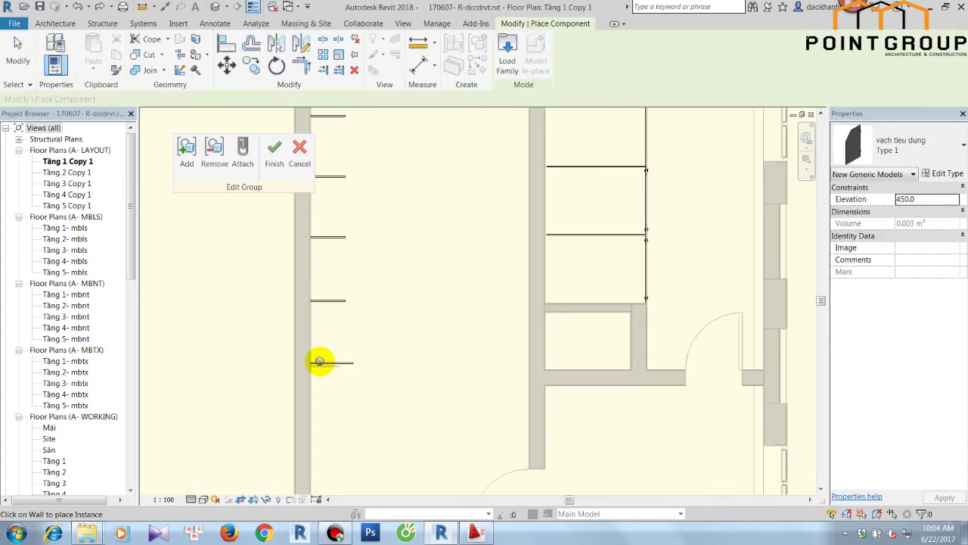
scroll(297, 360, up, 2)
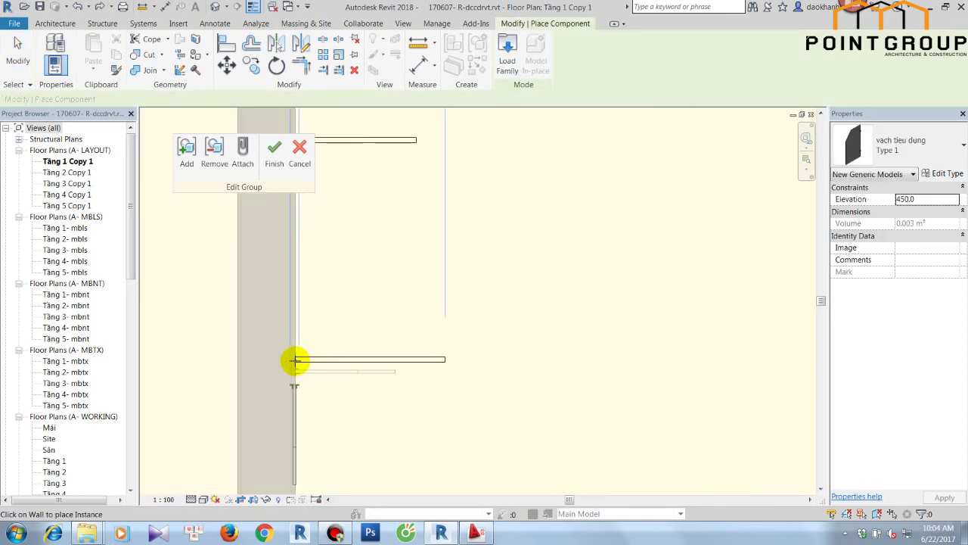
key(space)
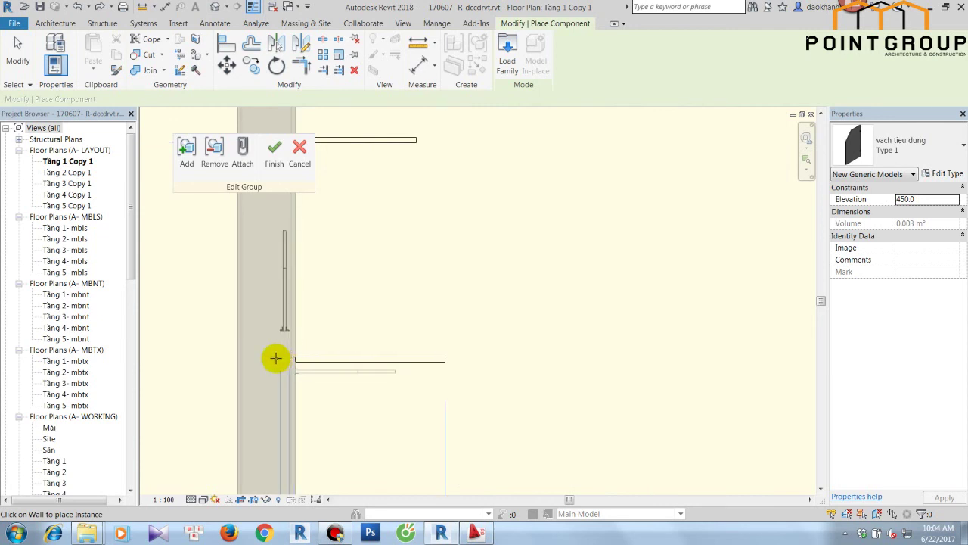
click(296, 358)
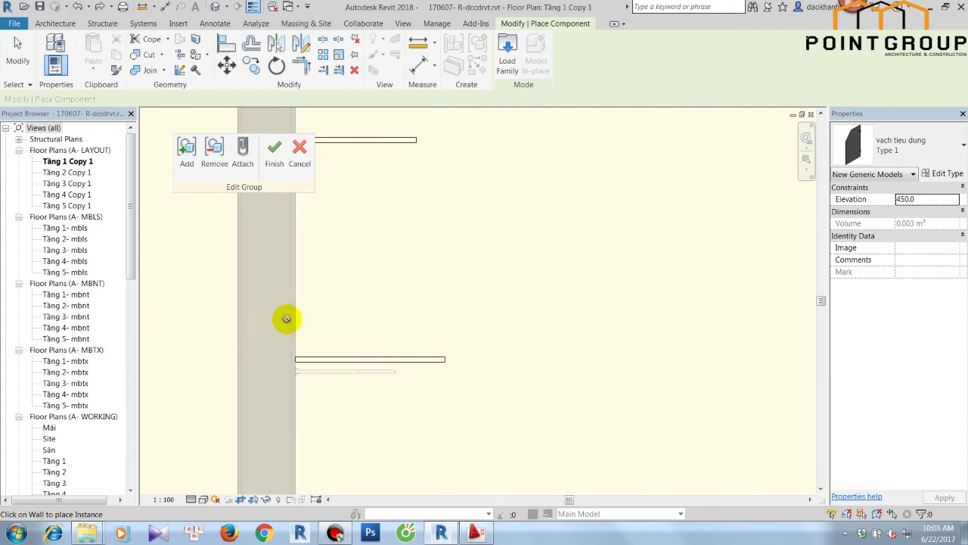
scroll(301, 331, up, 3)
key(Escape)
key(Escape)
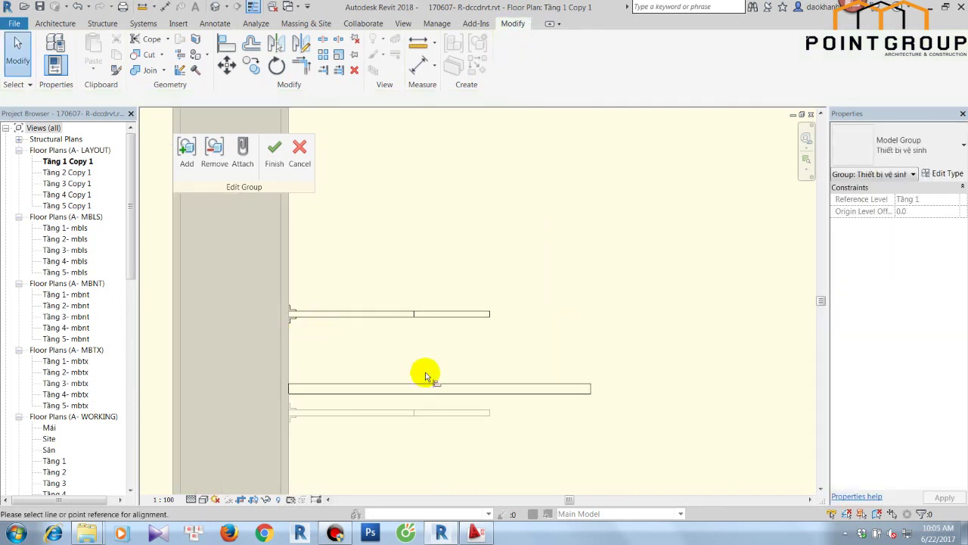
Align the old wall stub to the new partition and delete the redundant longer wall.
key(a)
key(l)
click(411, 389)
click(343, 319)
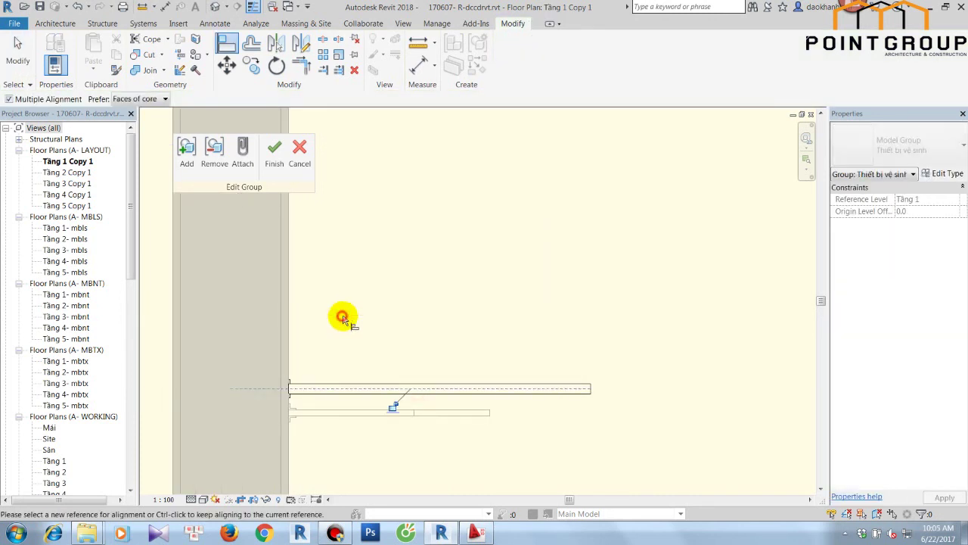
scroll(409, 328, down, 3)
key(Escape)
click(490, 366)
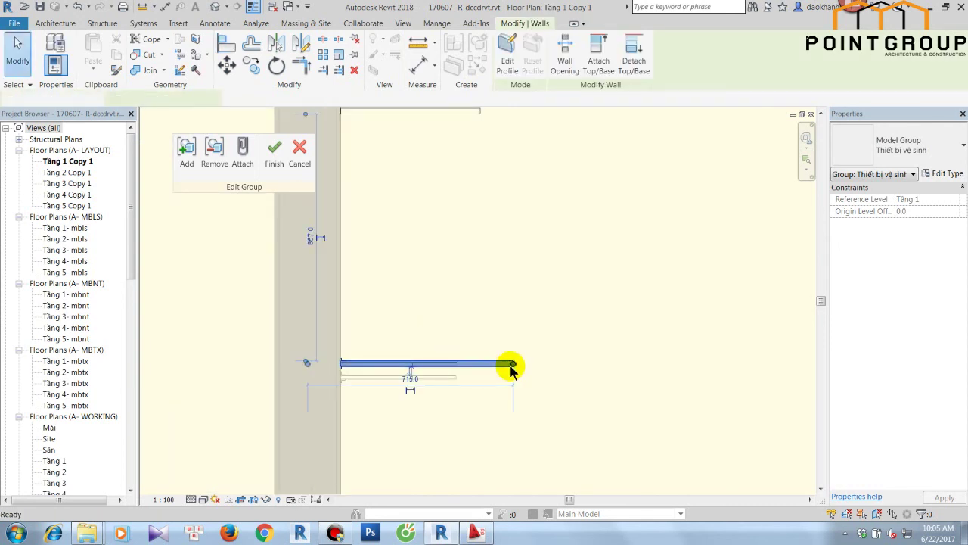
key(Delete)
Copy the partition with Multiple checked, placing the first copy higher up the wall.
click(438, 371)
scroll(428, 326, down, 1)
middle_drag(428, 314, 428, 331)
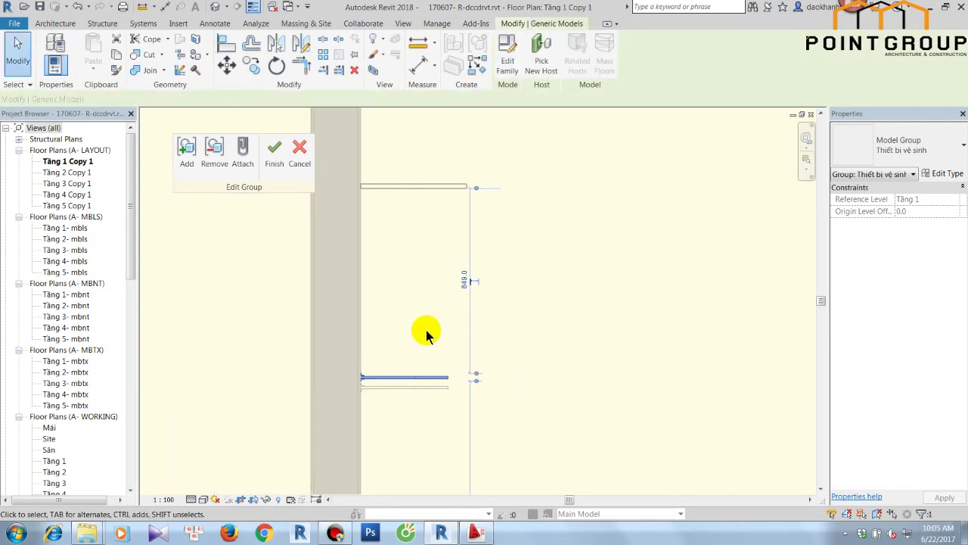
scroll(378, 373, up, 2)
key(c)
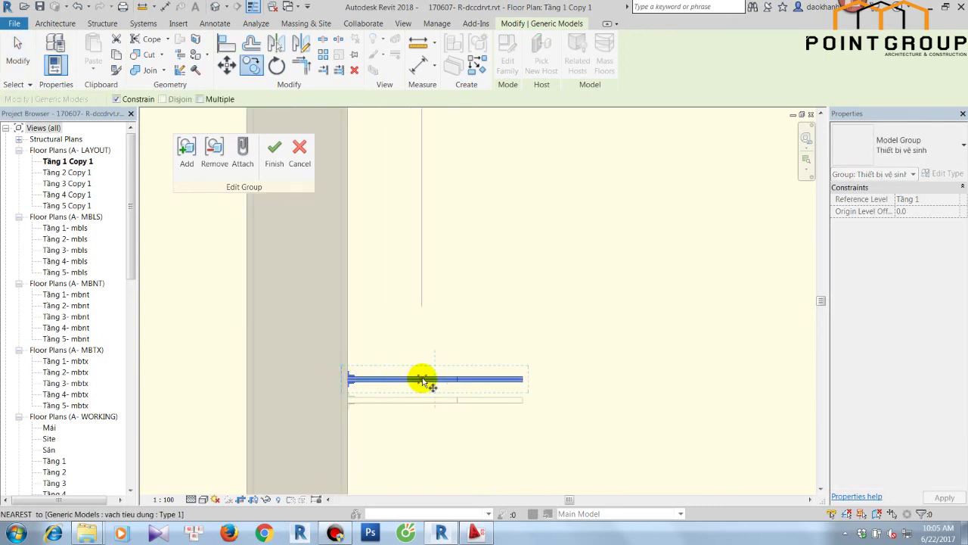
click(421, 378)
middle_drag(413, 242, 409, 420)
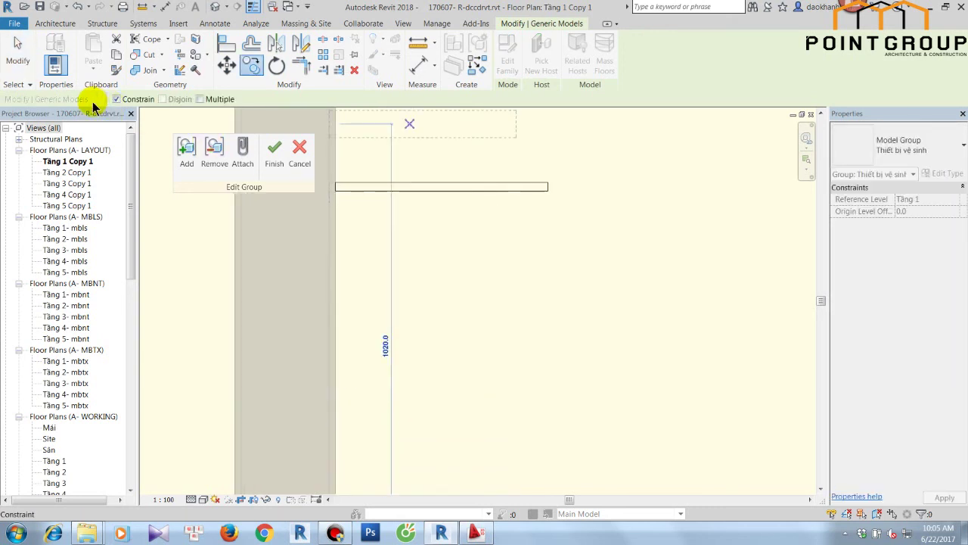
click(219, 103)
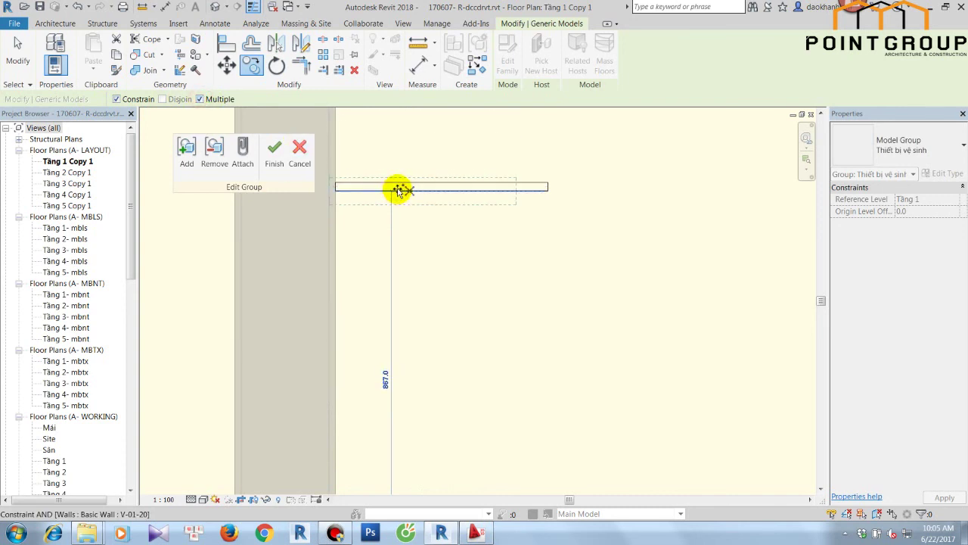
click(409, 187)
Place two more partition copies along the toilet wall.
scroll(409, 187, down, 2)
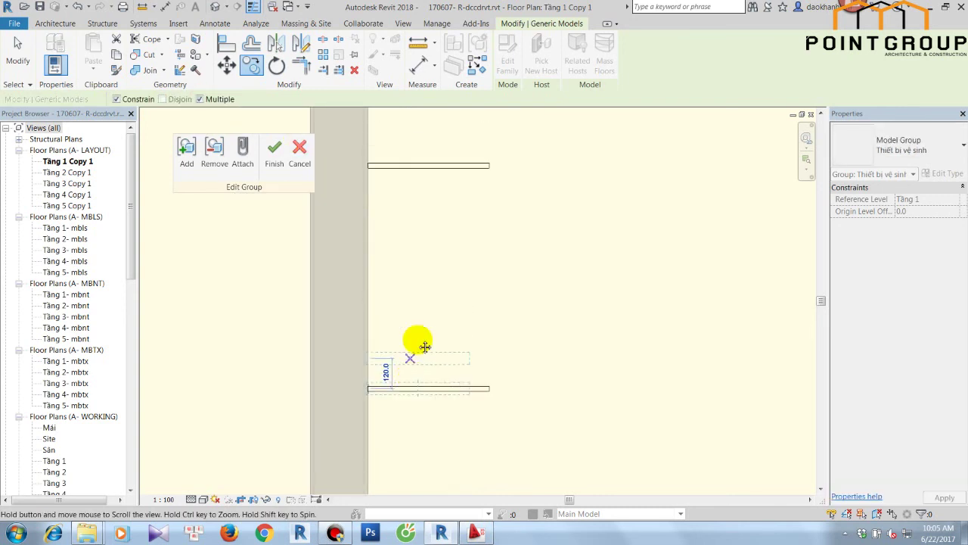
scroll(407, 168, up, 1)
click(418, 133)
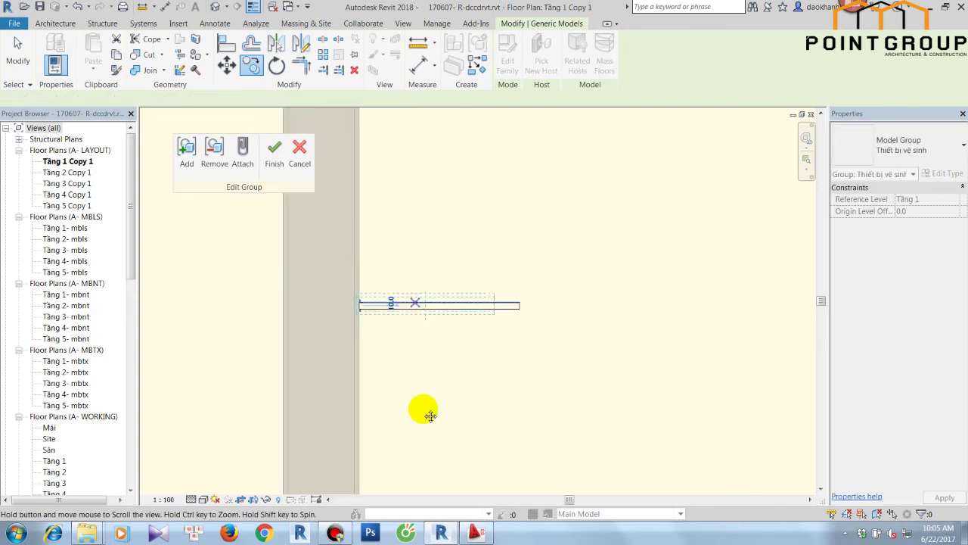
scroll(422, 157, down, 2)
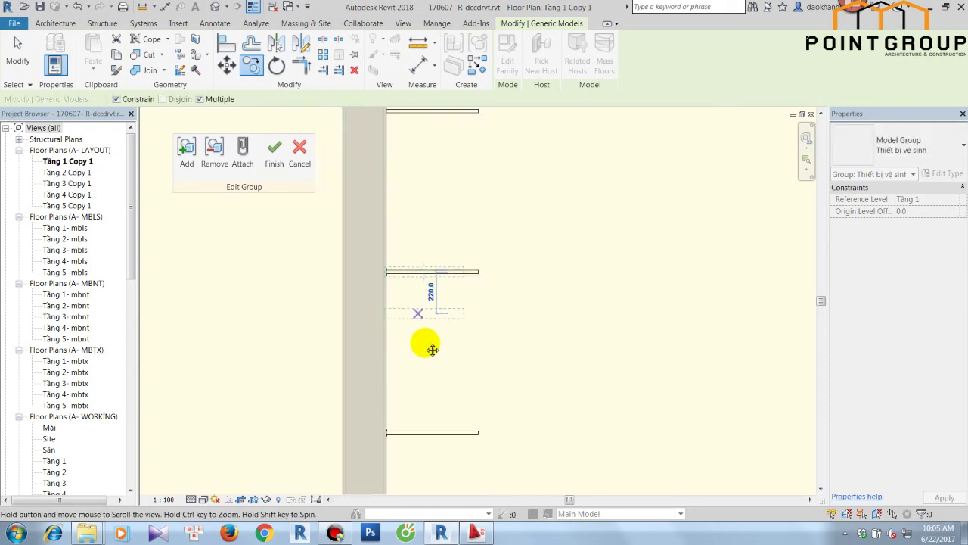
scroll(429, 171, up, 2)
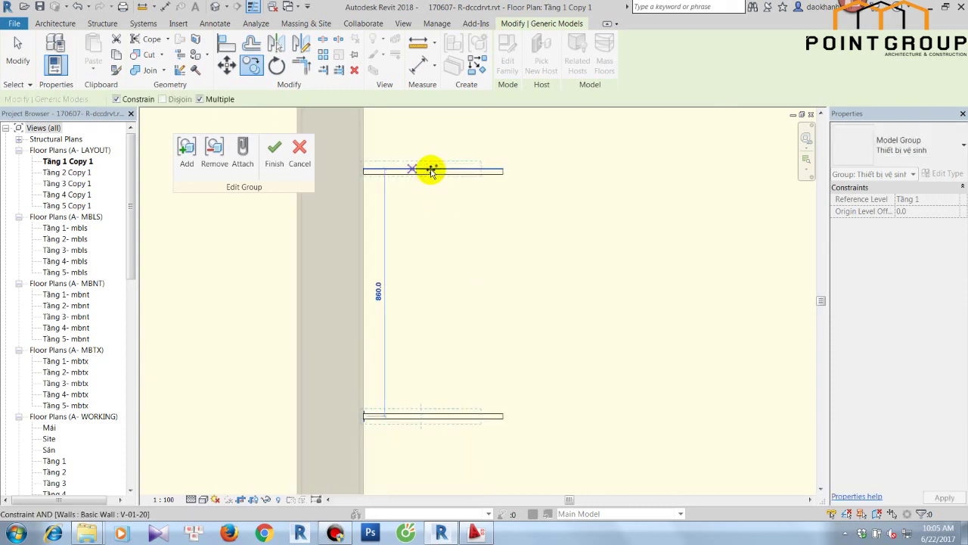
scroll(431, 171, up, 1)
scroll(431, 173, down, 1)
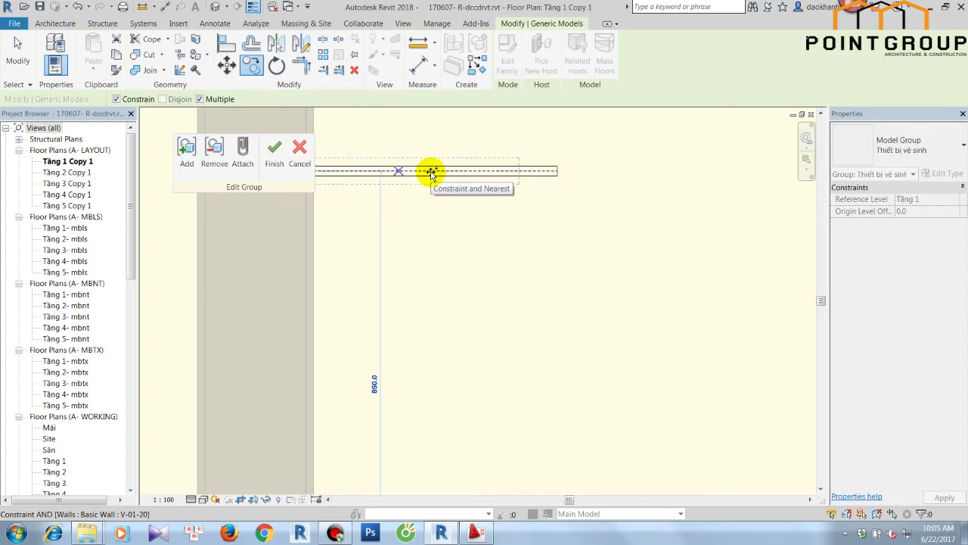
scroll(434, 189, down, 1)
scroll(438, 219, down, 1)
click(437, 234)
End the copy and box-select the four partitions along the wall to check them.
key(Escape)
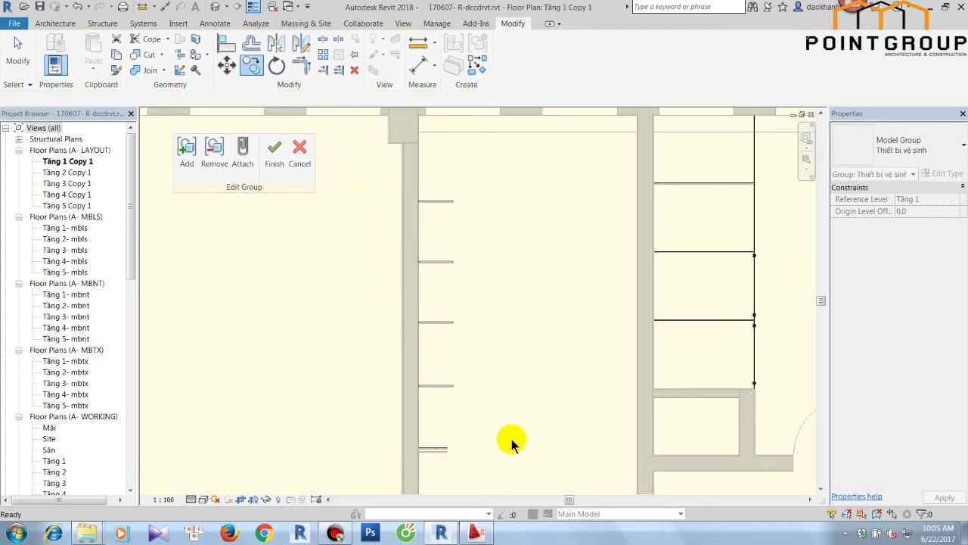
key(Escape)
drag(483, 406, 453, 191)
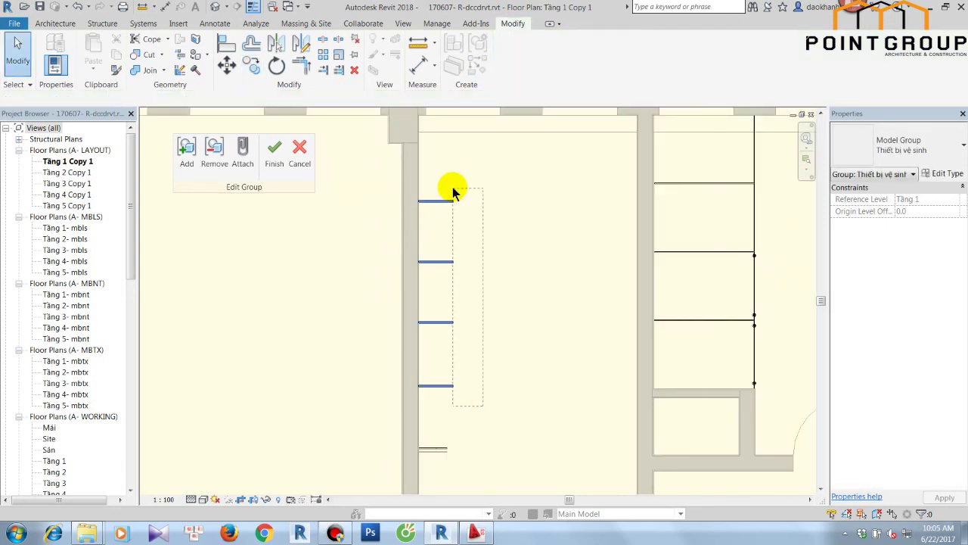
key(Escape)
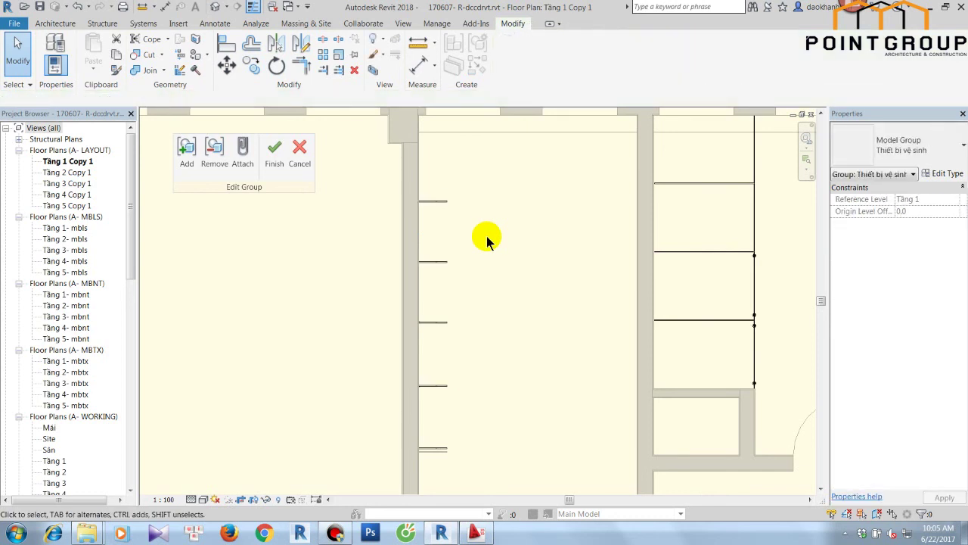
scroll(487, 236, down, 3)
scroll(486, 343, up, 3)
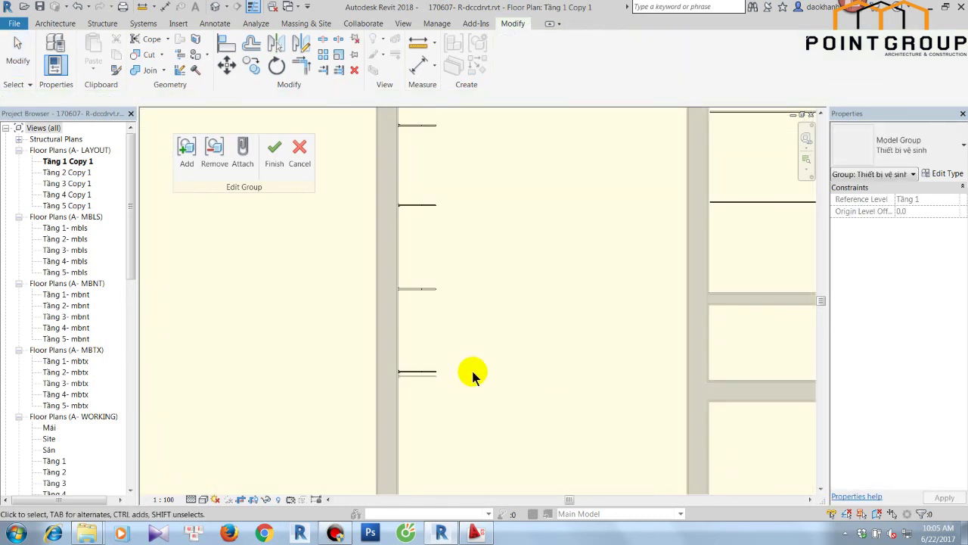
Finish editing the toilet group, choosing Delete Element(s) for partitions that cannot be placed.
click(275, 151)
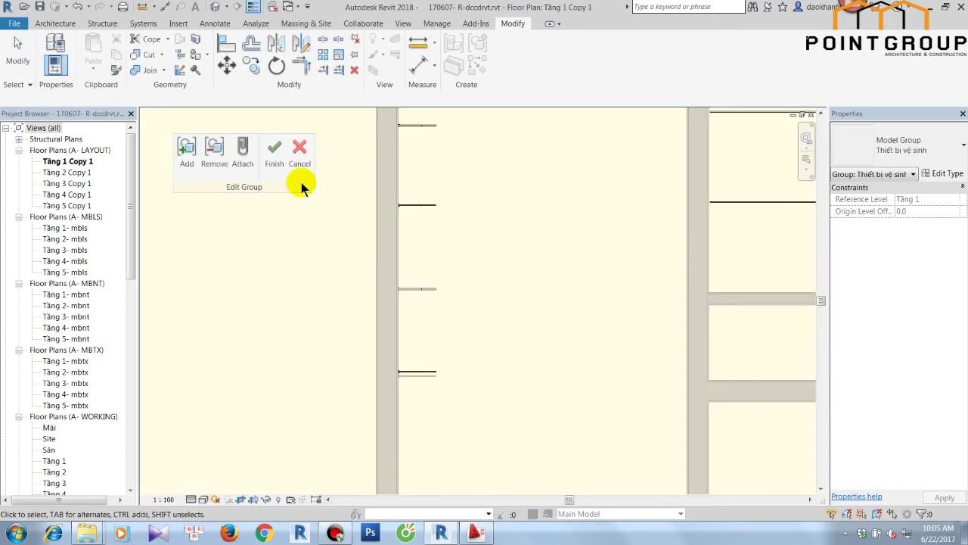
click(277, 150)
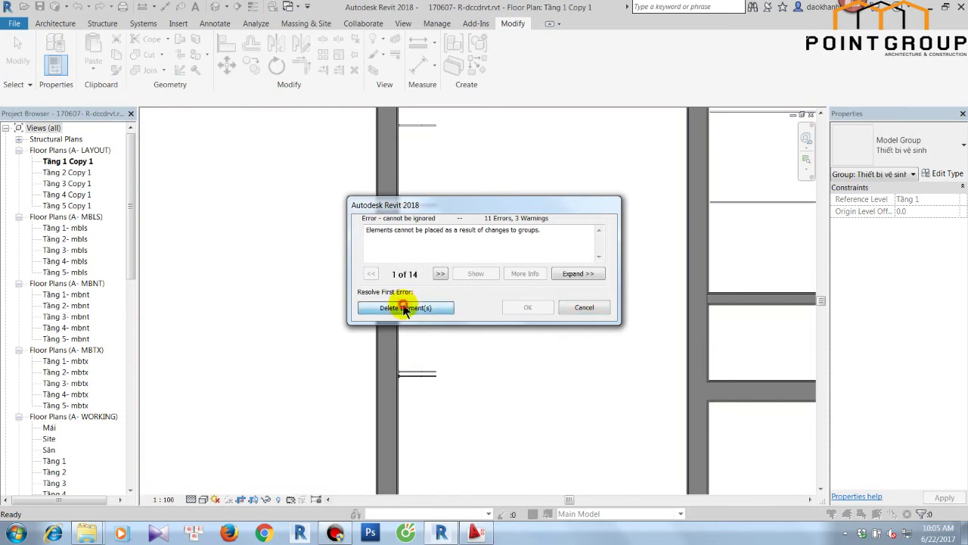
click(405, 308)
key(Escape)
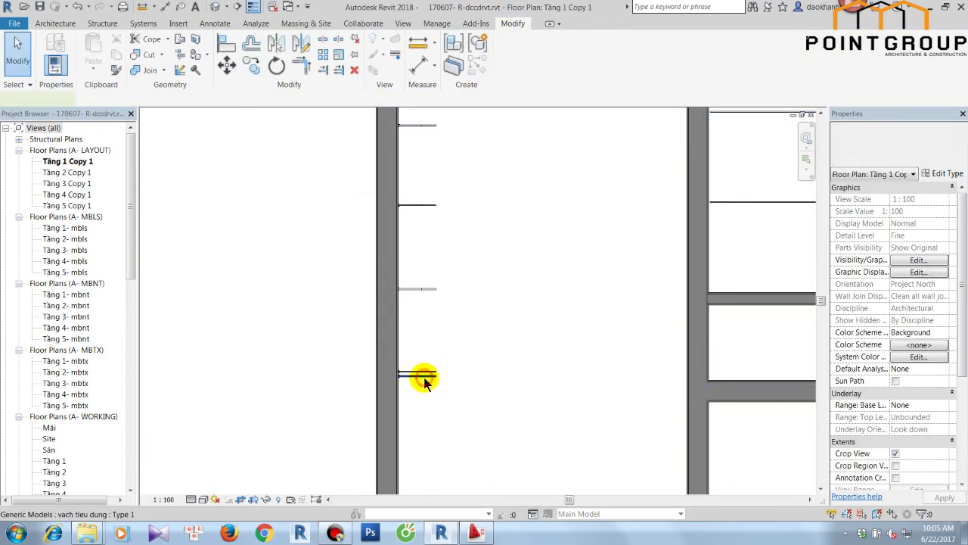
Review the partitions lining the toilet wall on Tầng 1 Copy 1, selecting and deselecting the group.
scroll(443, 368, down, 3)
scroll(461, 364, down, 1)
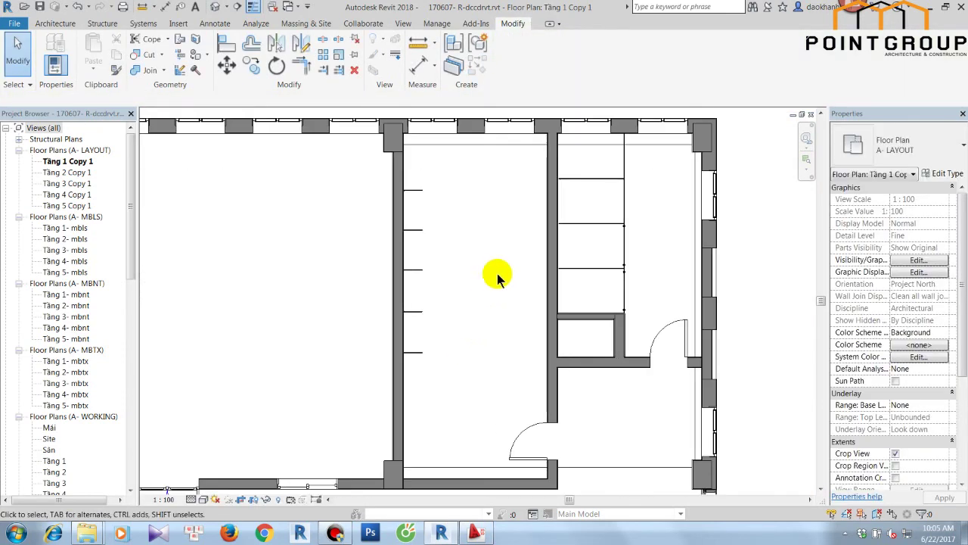
scroll(497, 277, down, 1)
scroll(476, 281, down, 1)
scroll(458, 237, down, 1)
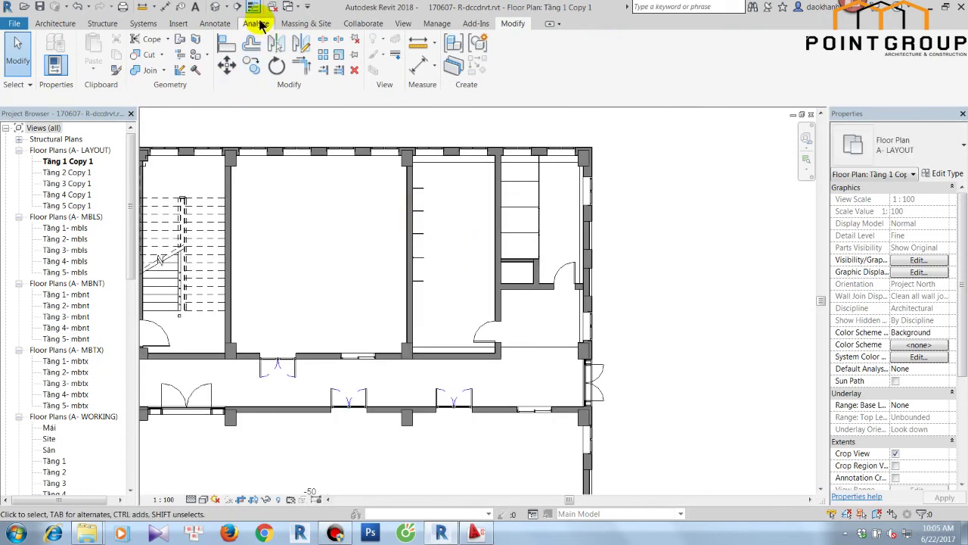
scroll(420, 275, up, 2)
click(427, 284)
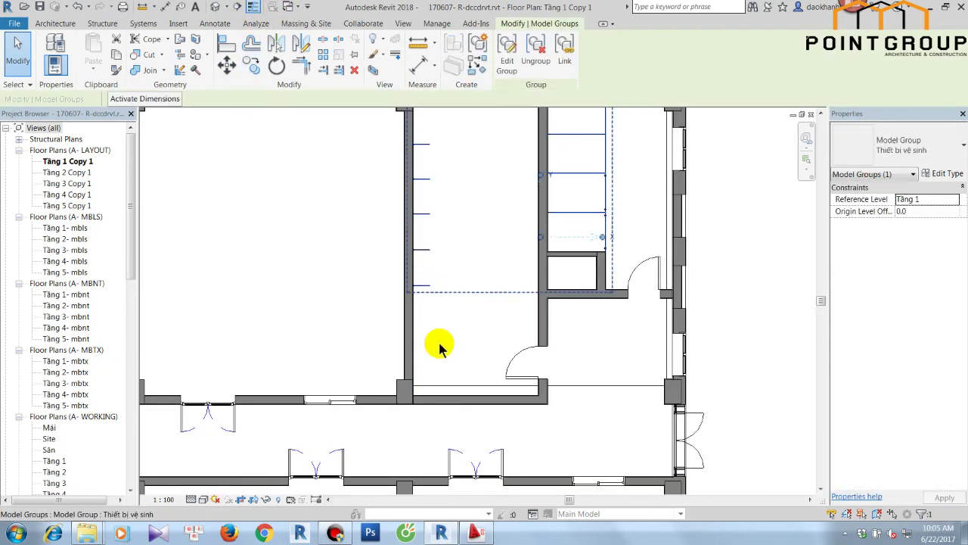
click(439, 283)
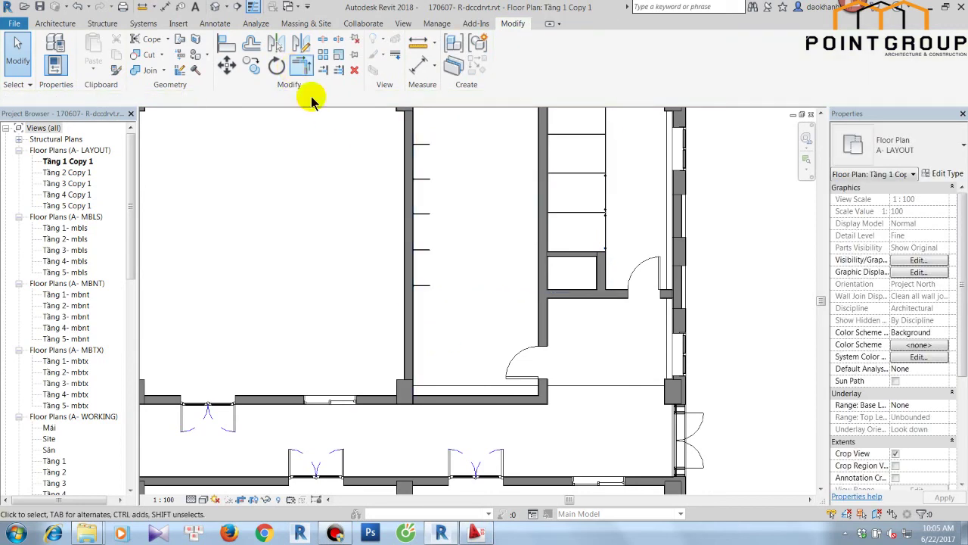
Switch the 3D view to Shaded visual style and orbit to see the partition's other side.
scroll(441, 302, up, 2)
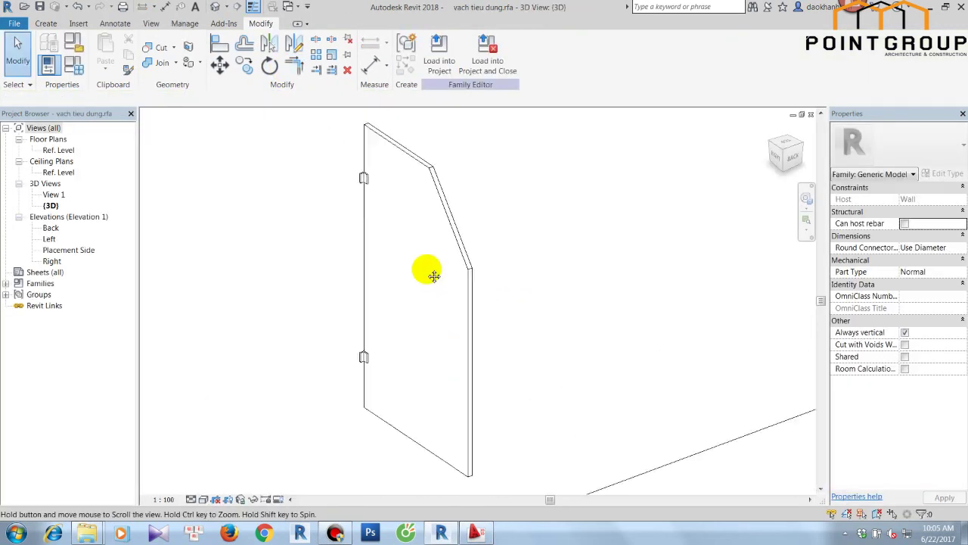
click(204, 499)
click(224, 452)
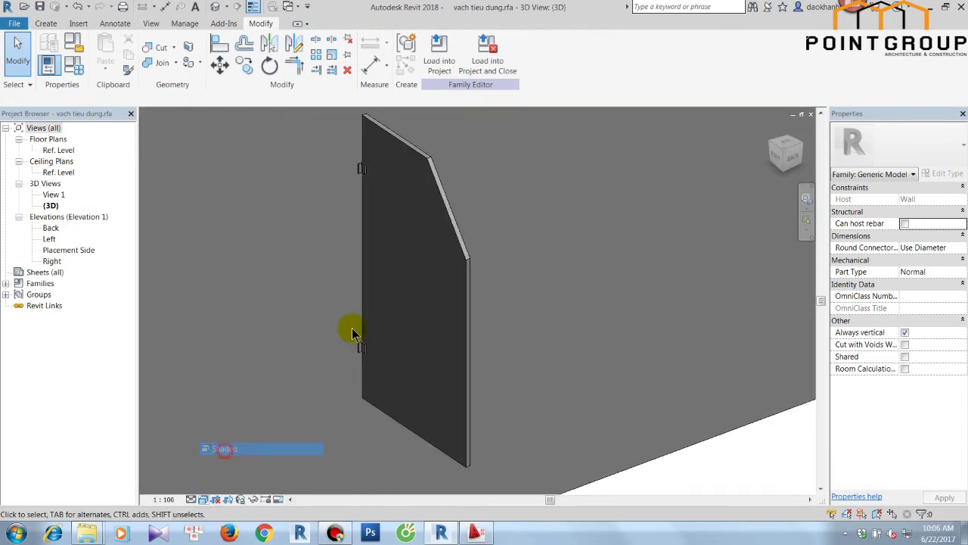
mouse_move(456, 292)
shift+middle_down()
mouse_move(316, 270)
mouse_move(648, 276)
shift+middle_up()
scroll(432, 161, up, 3)
scroll(480, 212, up, 2)
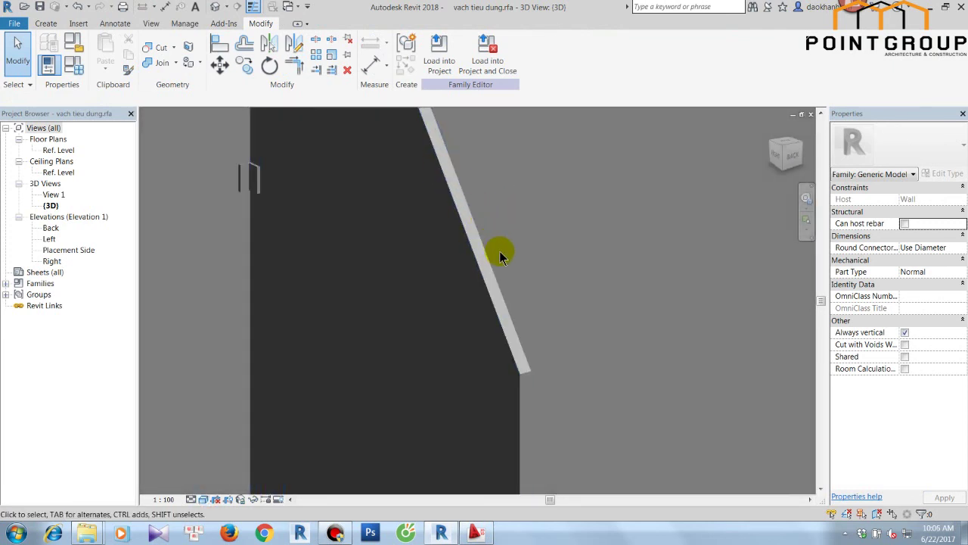
scroll(500, 251, down, 3)
mouse_move(519, 264)
shift+middle_down()
mouse_move(504, 330)
mouse_move(460, 360)
mouse_move(351, 292)
mouse_move(352, 341)
mouse_move(458, 315)
mouse_move(453, 280)
mouse_move(469, 269)
shift+middle_up()
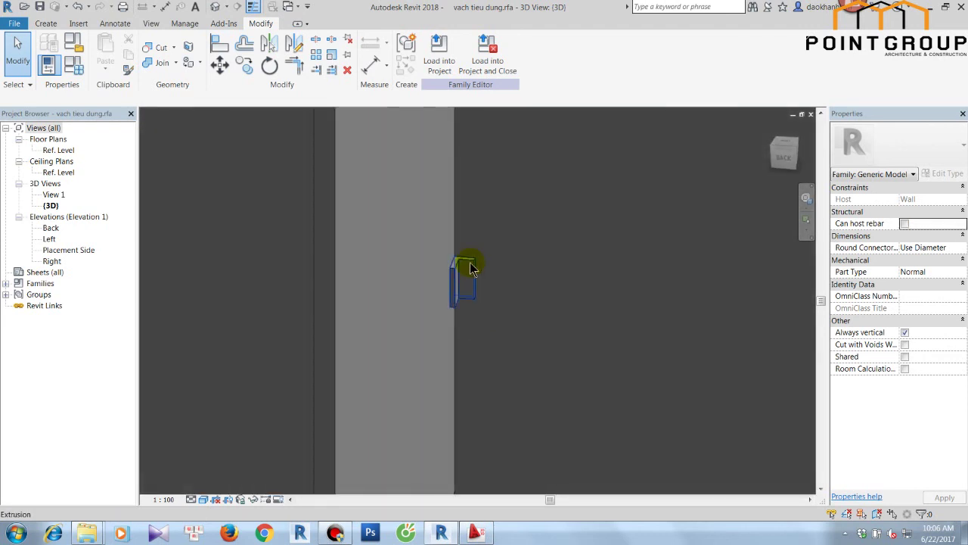
Select the bracket extrusions and orbit around them to inspect the angled partition from several sides.
click(470, 269)
click(522, 280)
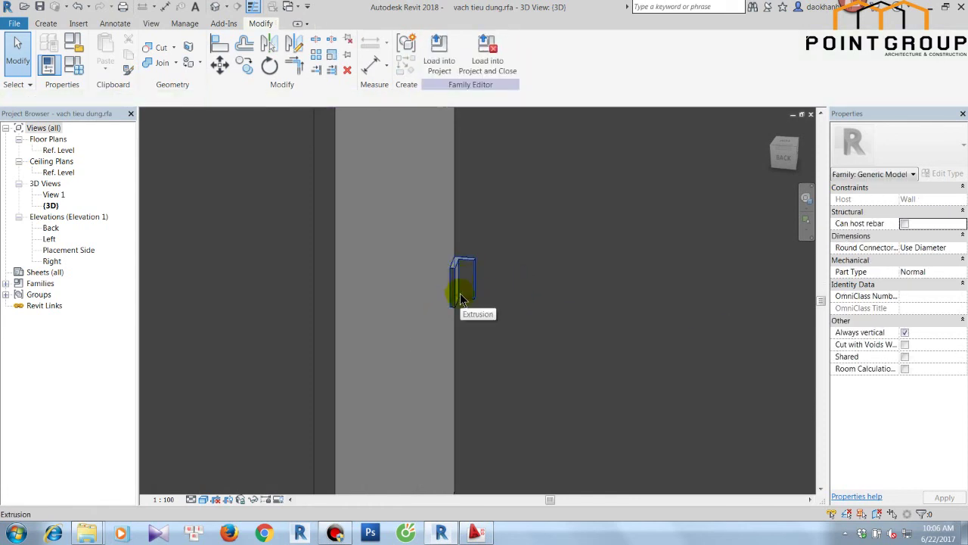
scroll(460, 298, up, 3)
mouse_move(454, 292)
shift+middle_down()
mouse_move(465, 209)
mouse_move(464, 274)
mouse_move(446, 268)
shift+middle_up()
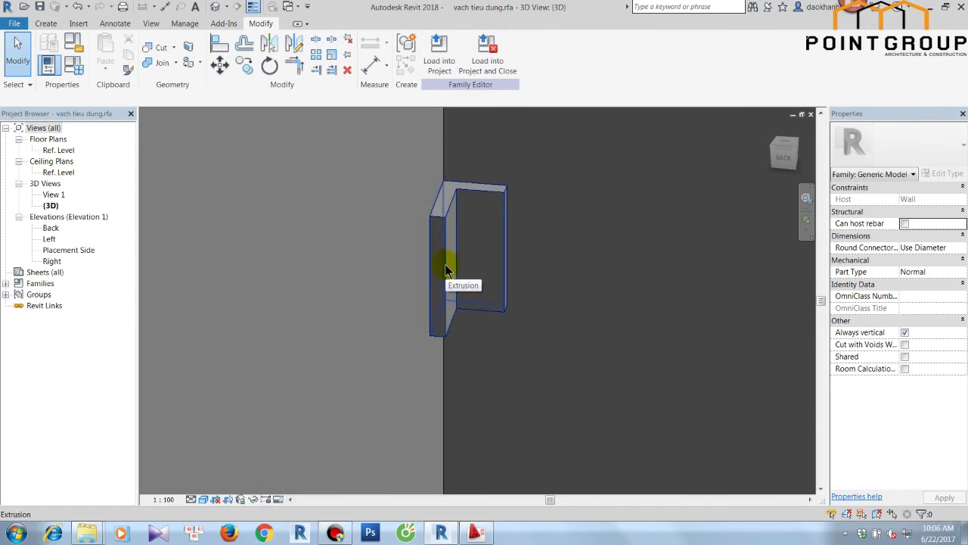
mouse_move(446, 269)
shift+middle_down()
mouse_move(580, 285)
mouse_move(312, 312)
mouse_move(275, 298)
shift+middle_up()
scroll(303, 306, up, 5)
shift+middle_drag(335, 313, 346, 216)
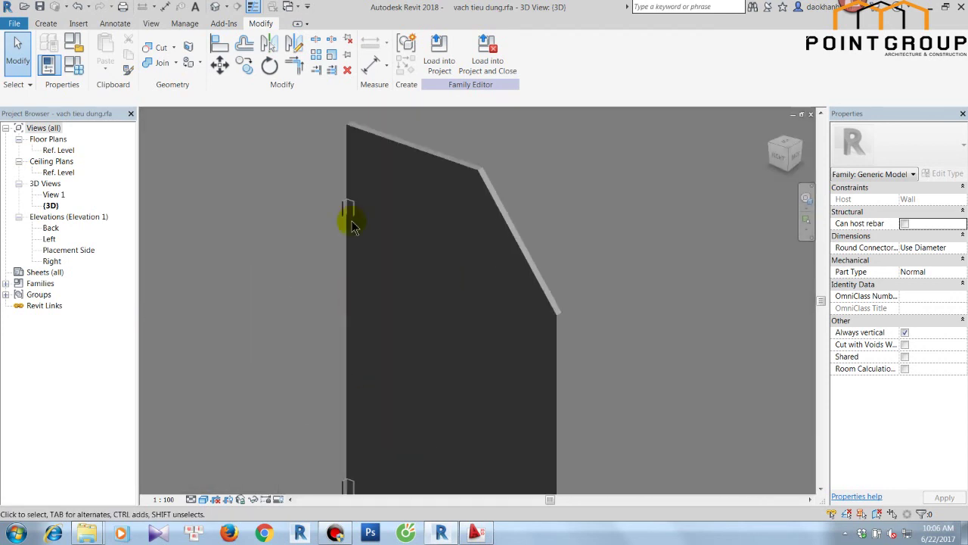
scroll(354, 219, up, 2)
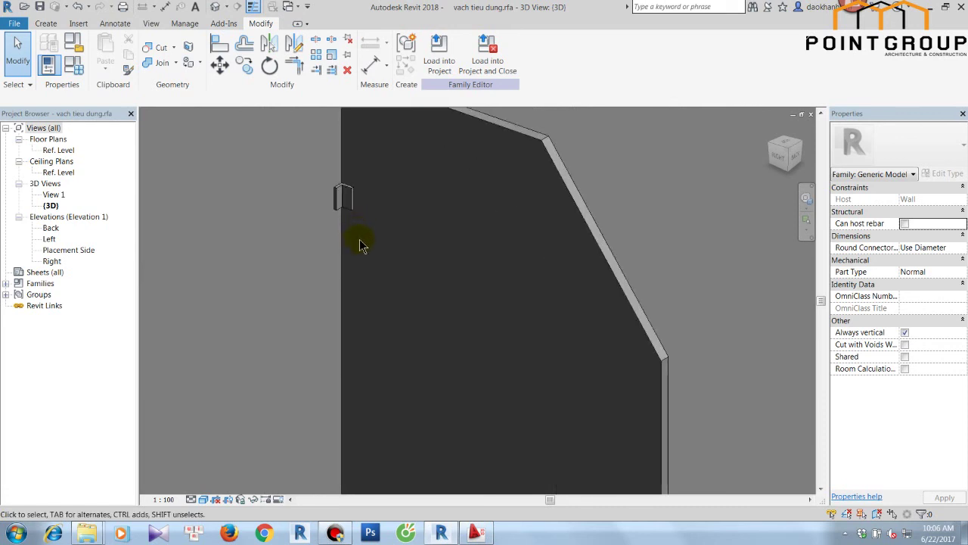
scroll(363, 244, down, 2)
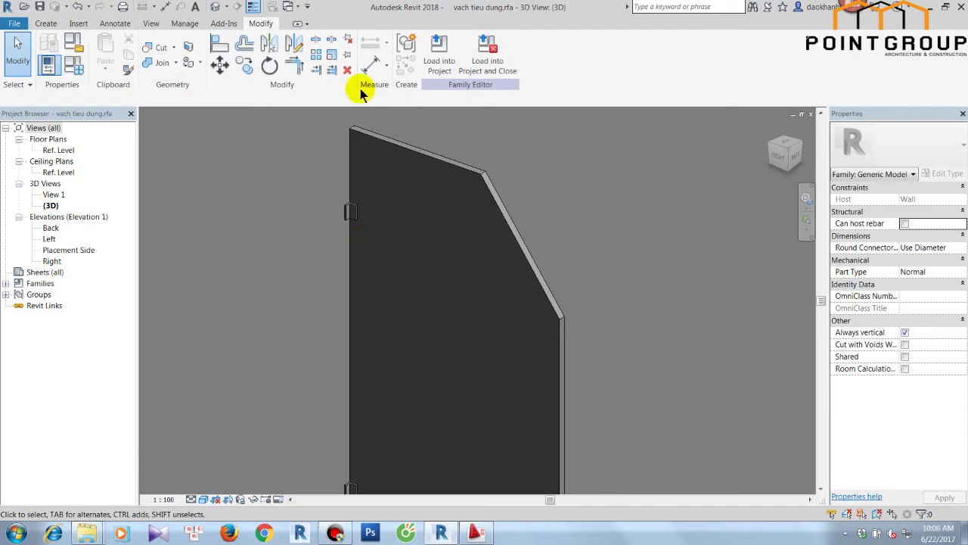
scroll(350, 242, up, 4)
click(368, 195)
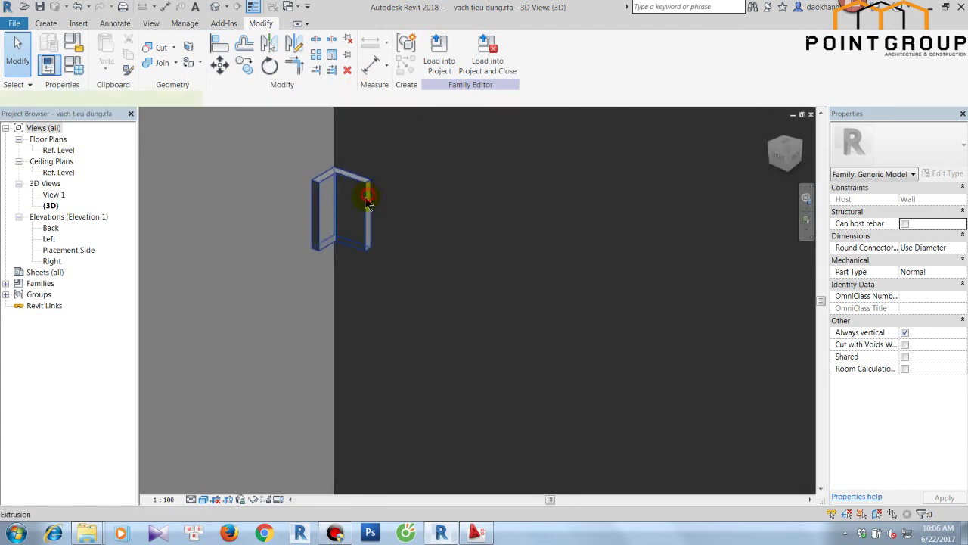
Deselect the bracket extrusion, leaving the 3D view unchanged.
click(242, 263)
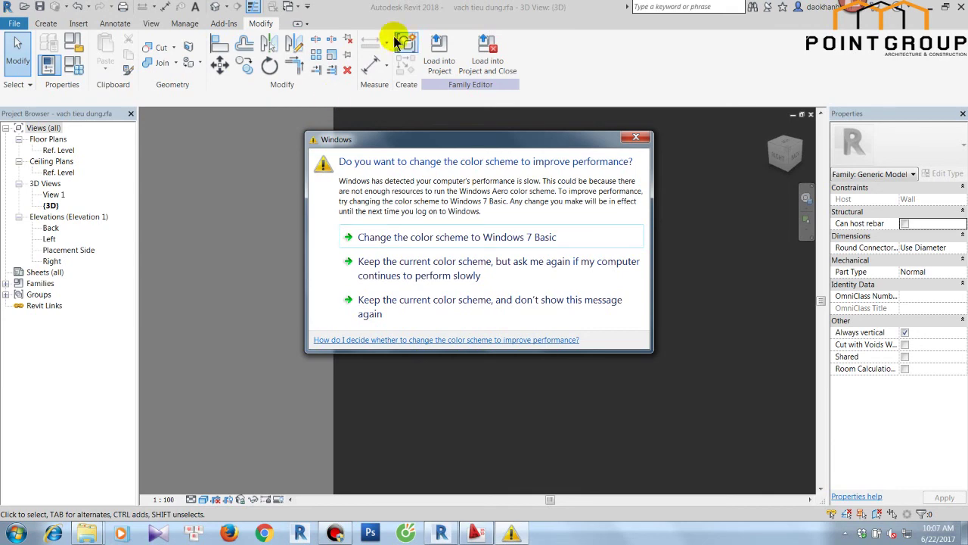
Close the colour-scheme prompt, pan to frame the partition against its wall, and return to Modify.
click(635, 137)
mouse_move(519, 281)
middle_down()
mouse_move(483, 293)
mouse_move(598, 299)
mouse_move(588, 331)
mouse_move(627, 318)
mouse_move(502, 320)
mouse_move(515, 337)
mouse_move(613, 328)
mouse_move(568, 331)
middle_up()
key(Escape)
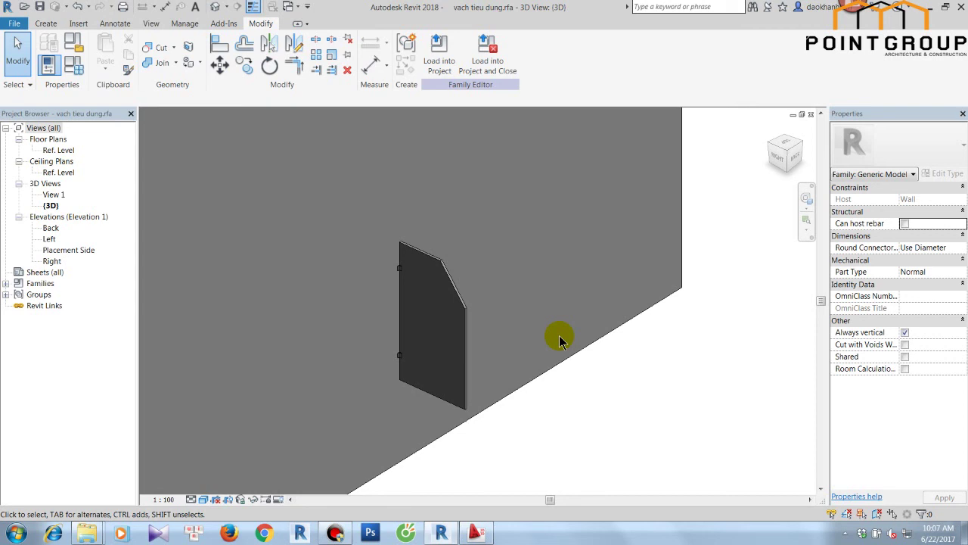
click(336, 533)
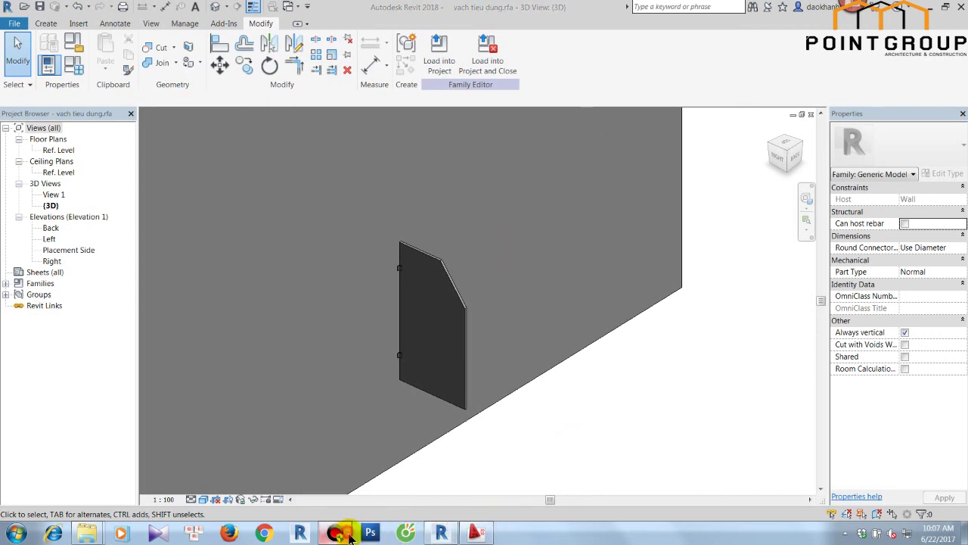